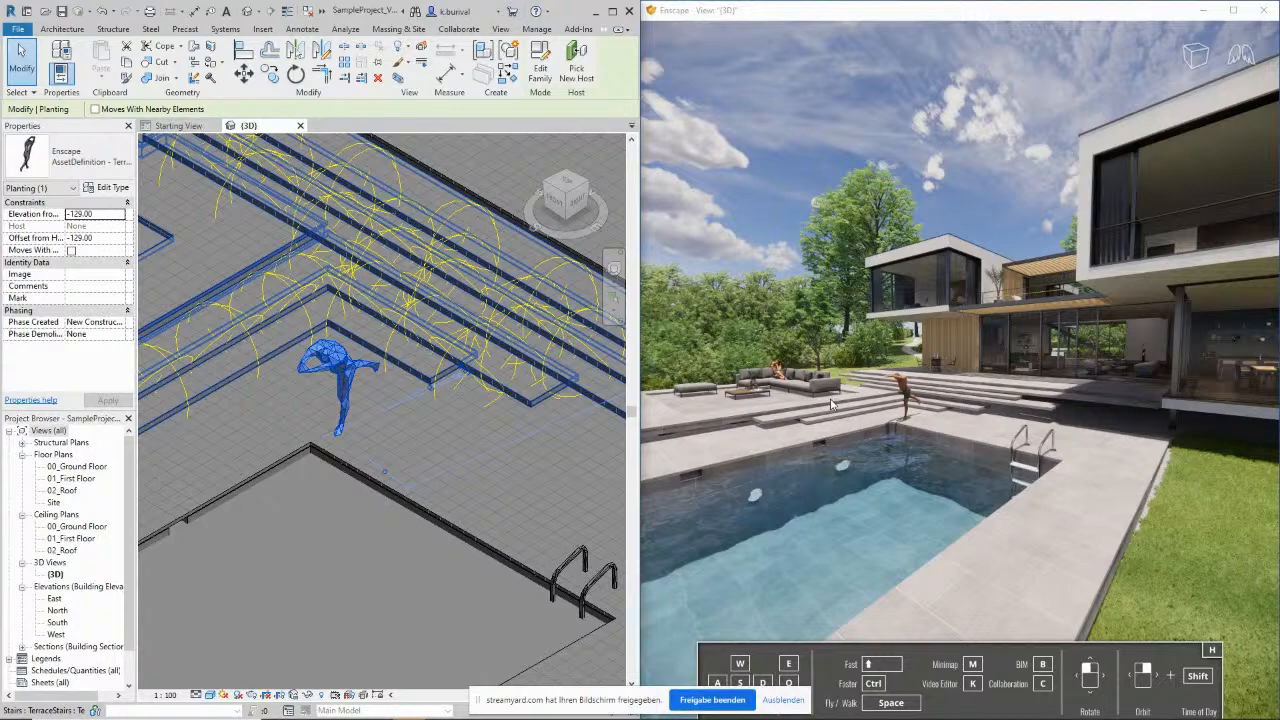
Hide the entire category of the diving figure at the pool corner in the 3D view
scroll(426, 485, "down", 3)
middle_click_drag(470, 471, 548, 384)
scroll(540, 388, "down", 2)
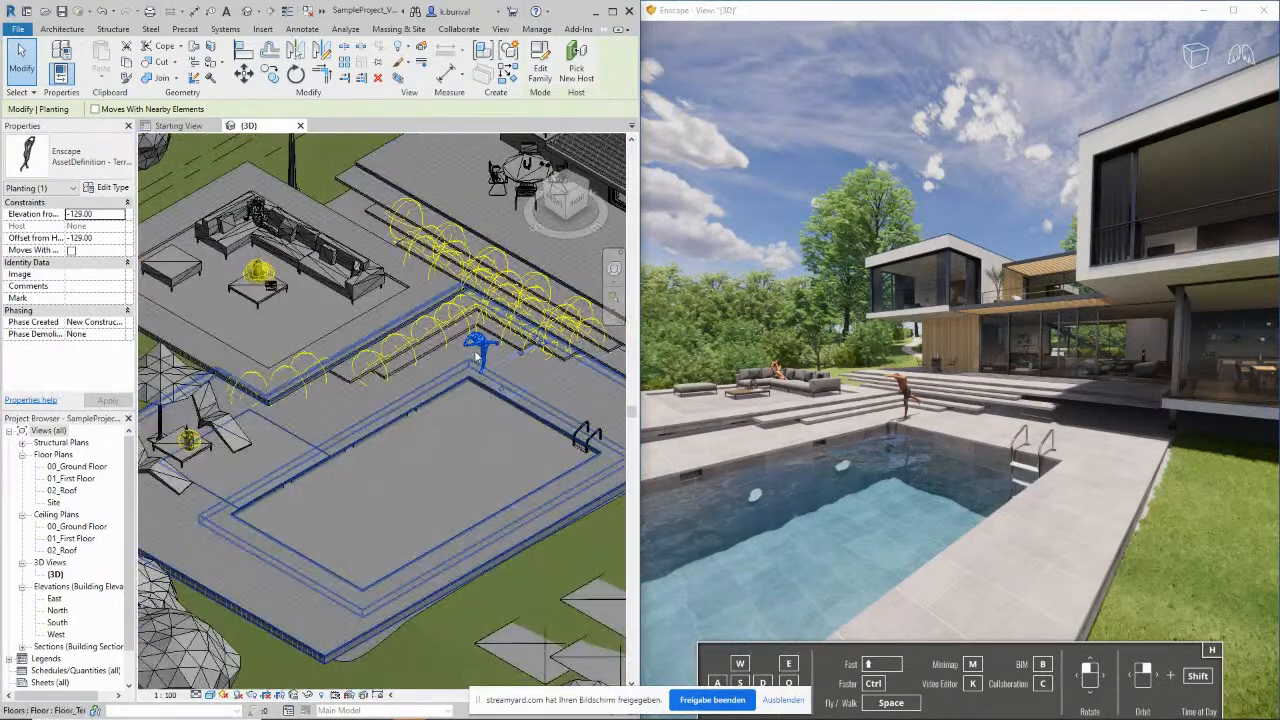
scroll(474, 357, "up", 3)
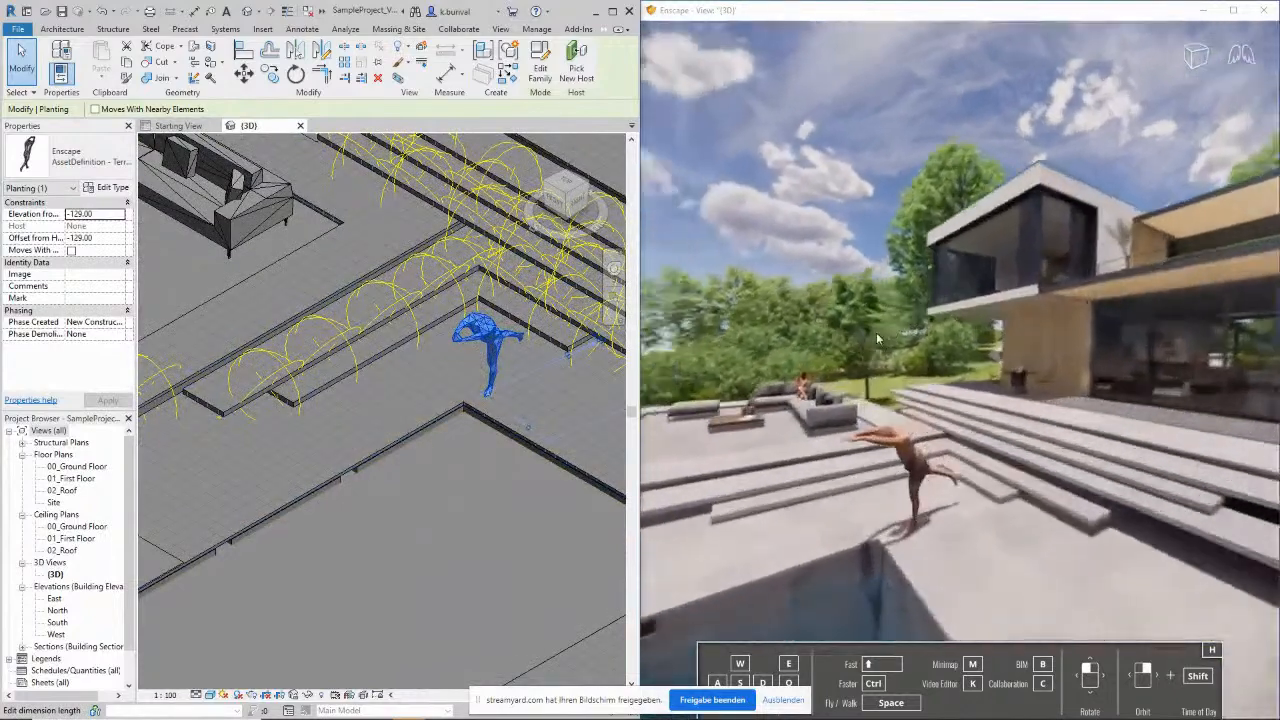
right_click(485, 338)
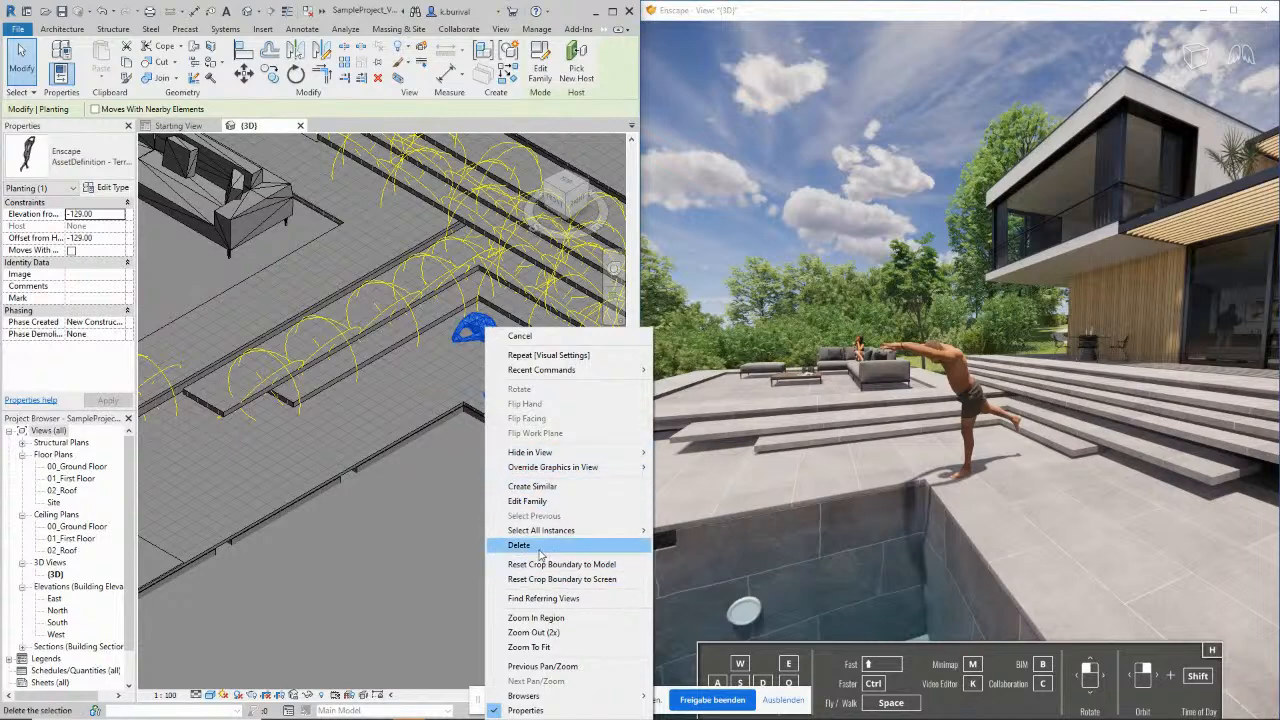
mouse_move(583, 455)
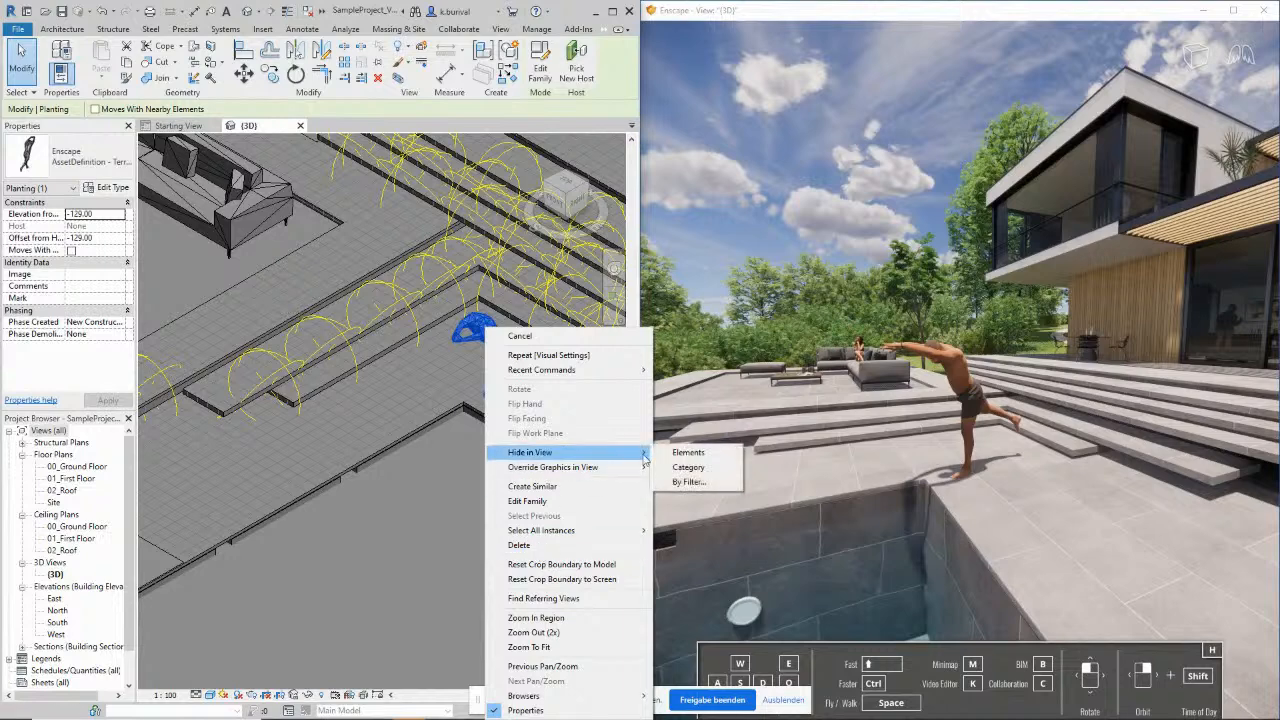
left_click(688, 467)
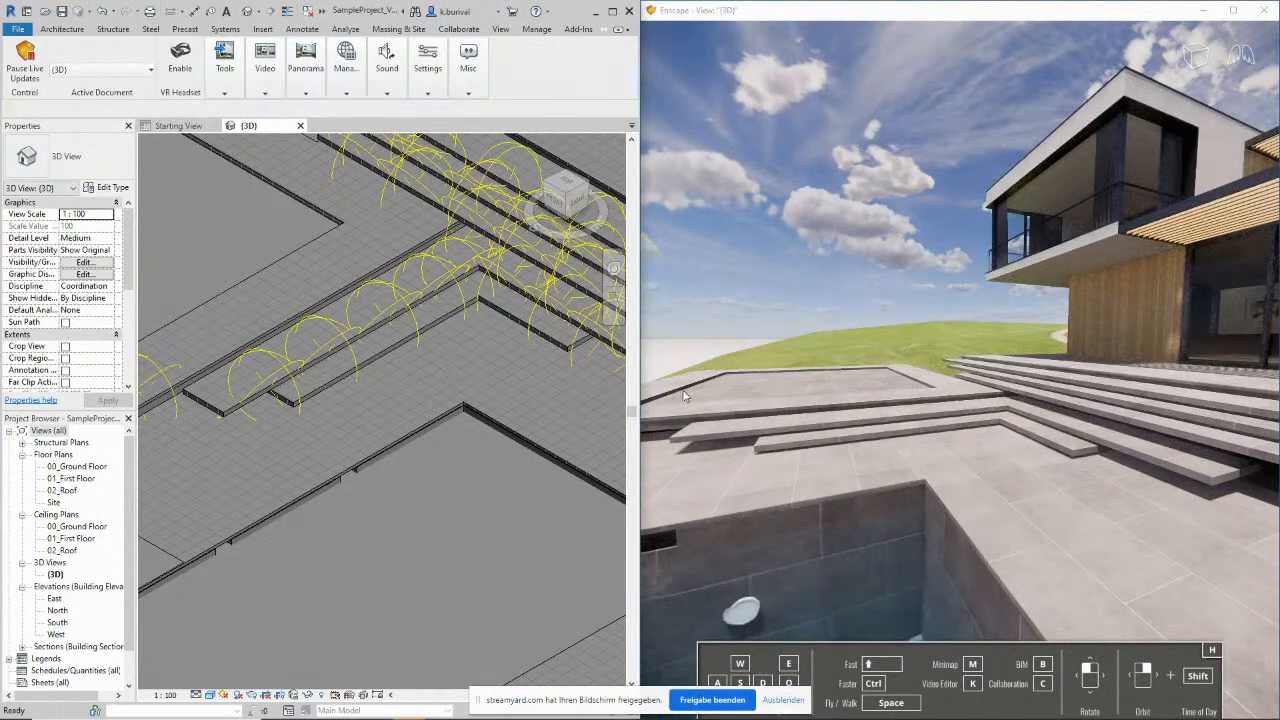
right_click_drag(922, 444, 954, 446)
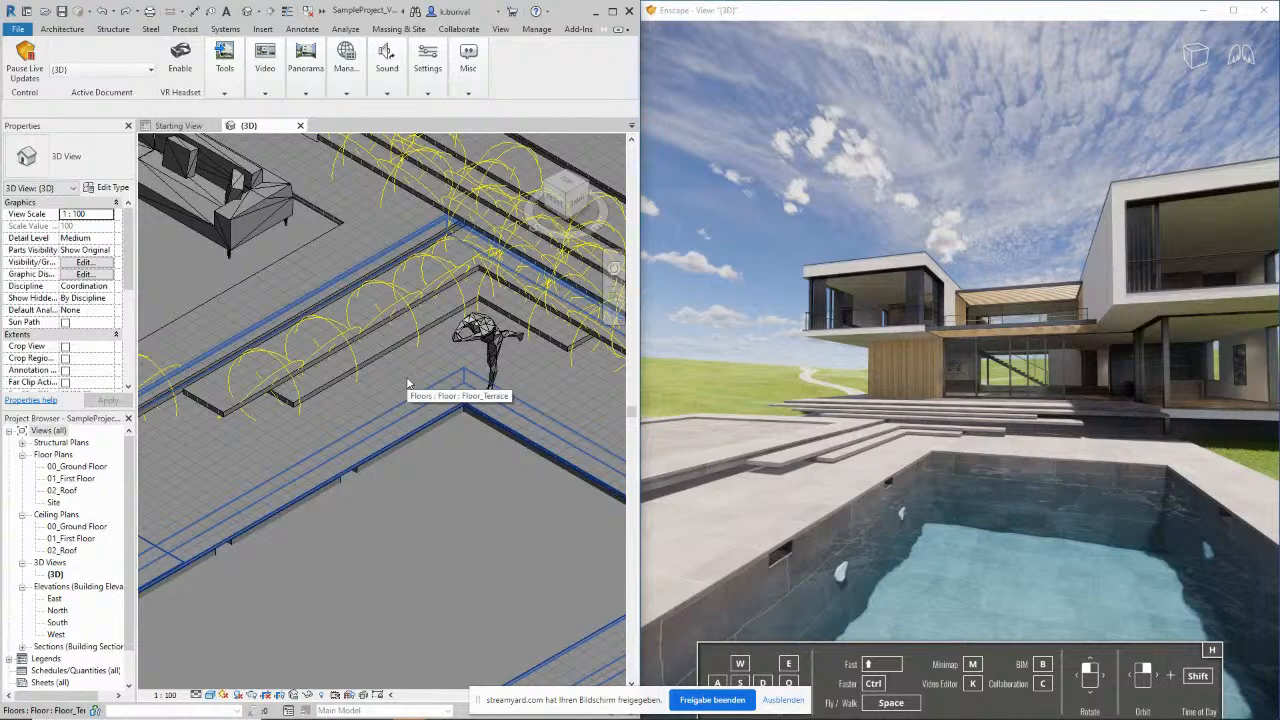
Inspect the pool terrace and villa in the rendered view from several camera positions, and toggle the navigation help panel off and on
left_click(1091, 441)
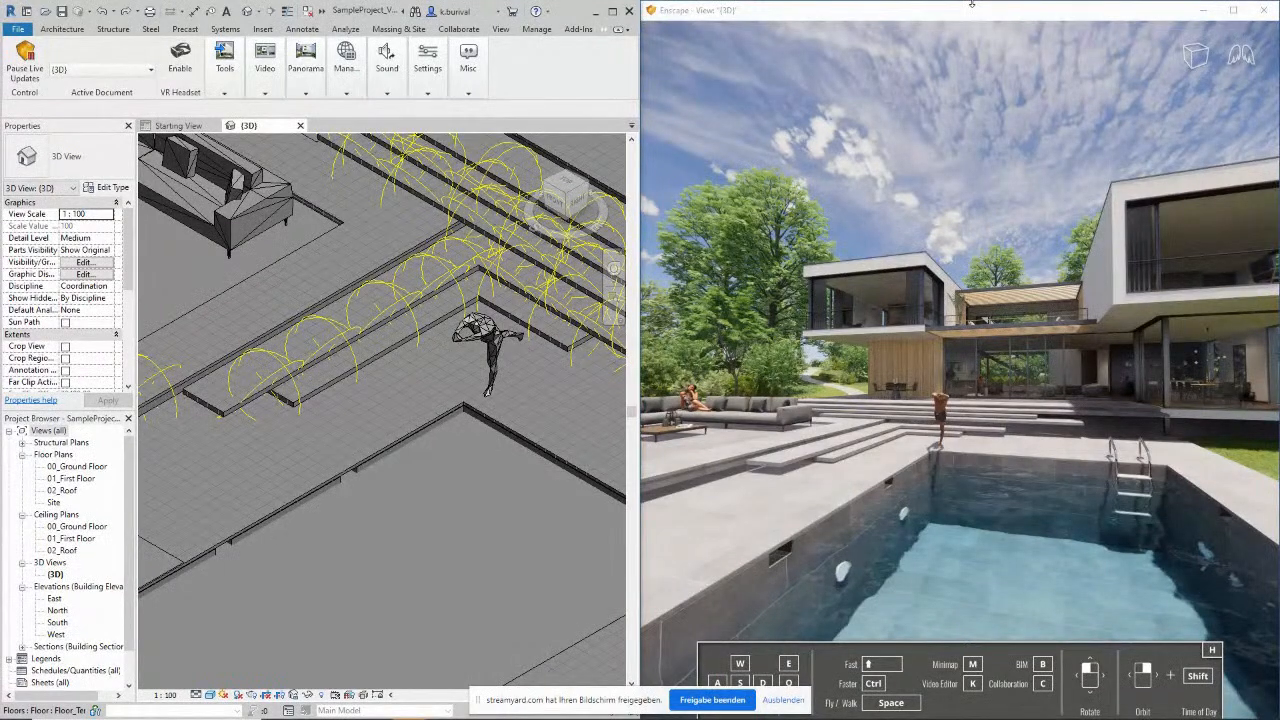
right_click_drag(1218, 511, 1218, 512)
key("d")
left_click_drag(1219, 518, 1220, 518)
key("w")
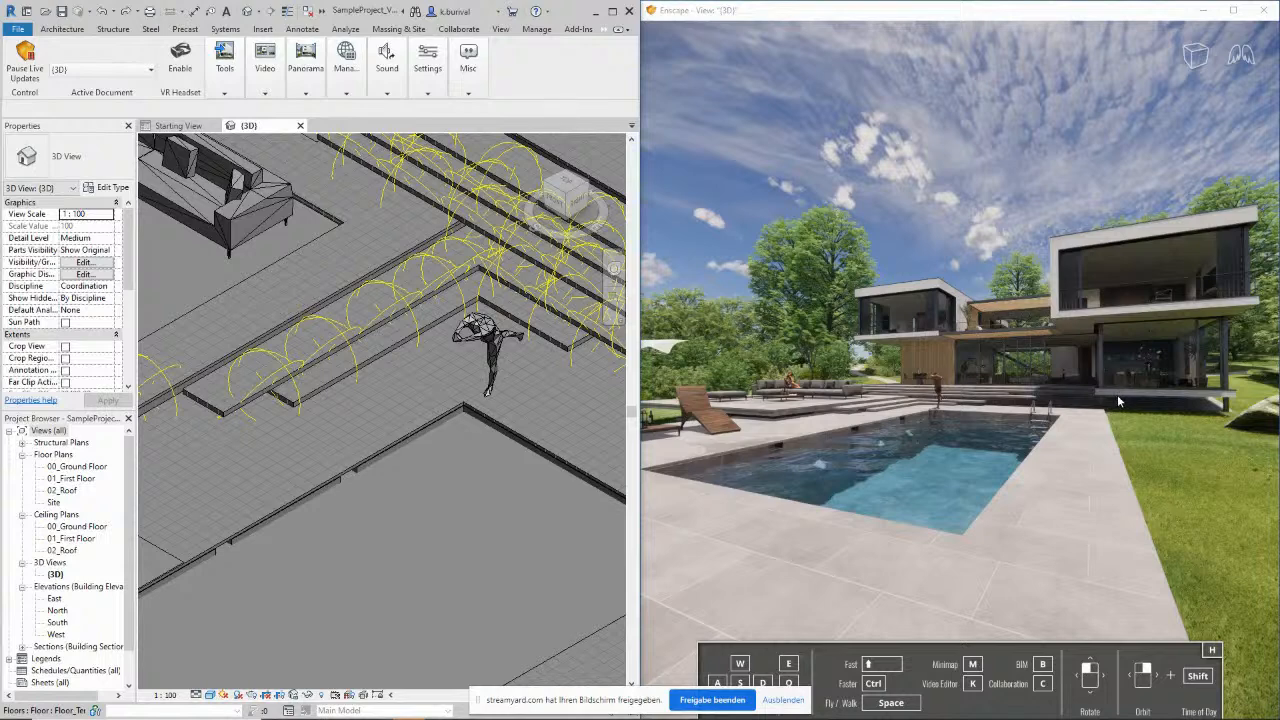
left_click_drag(953, 392, 935, 640)
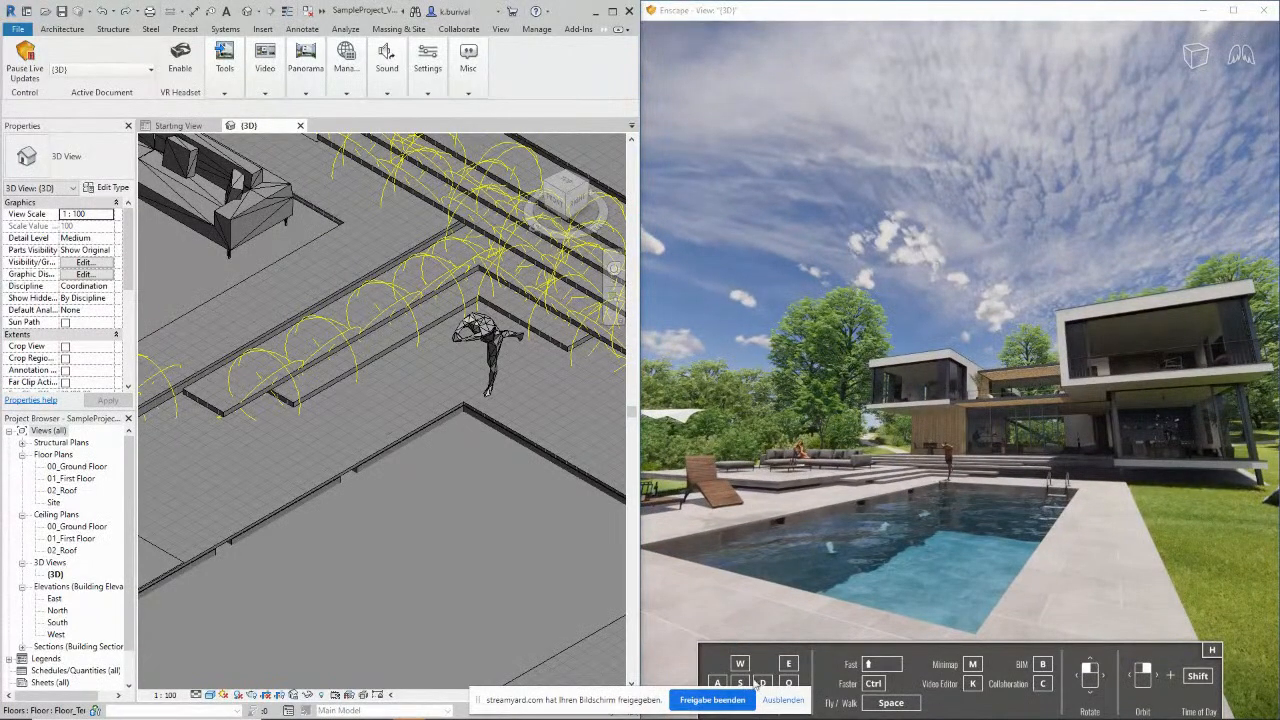
key("a")
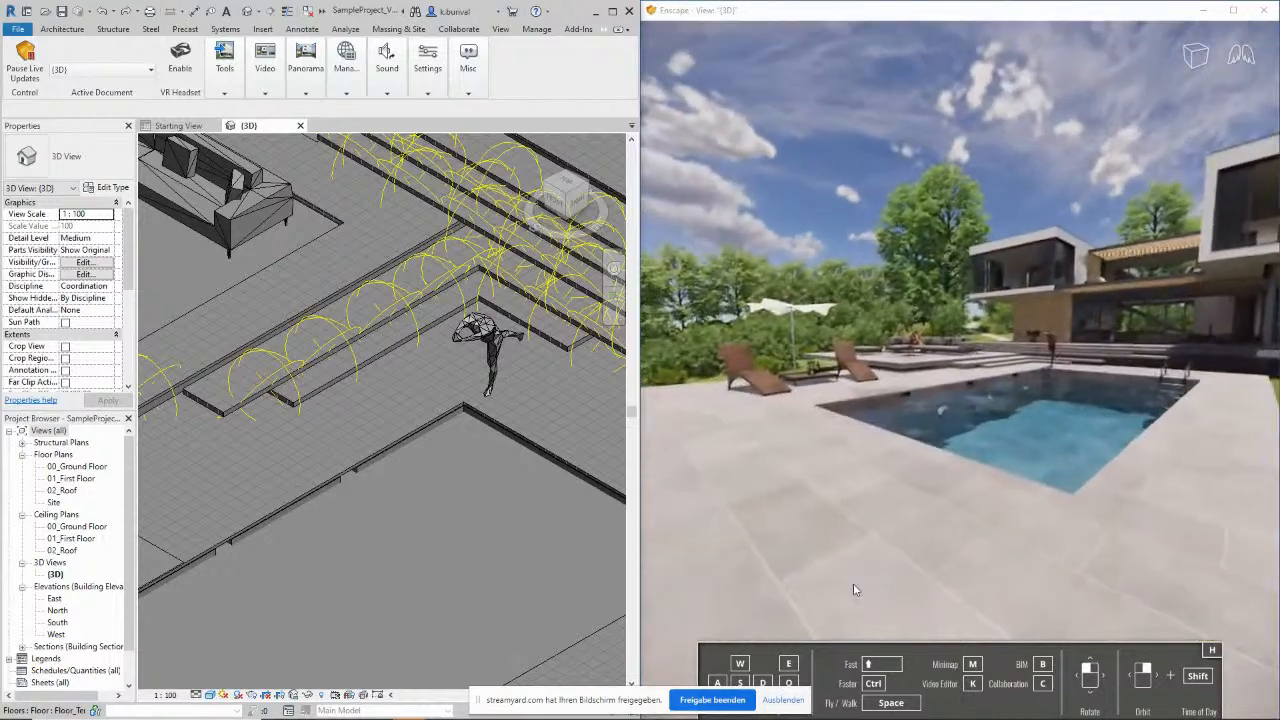
key("d")
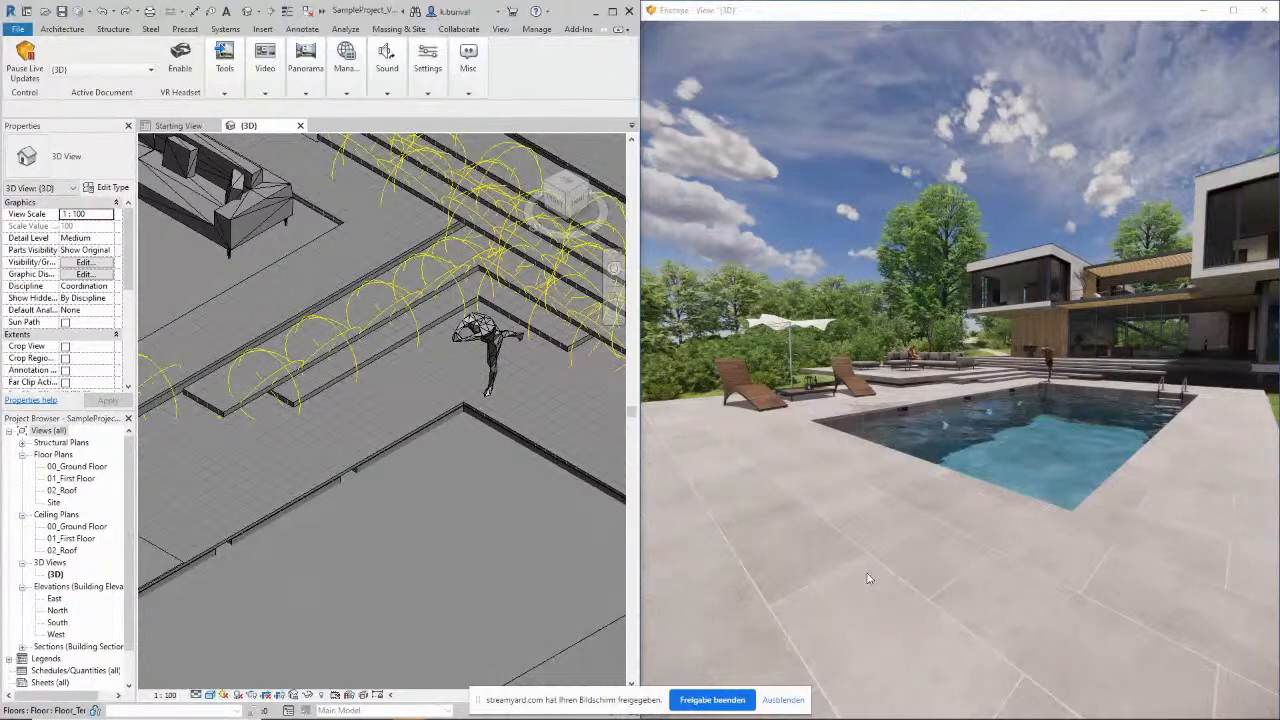
key("h")
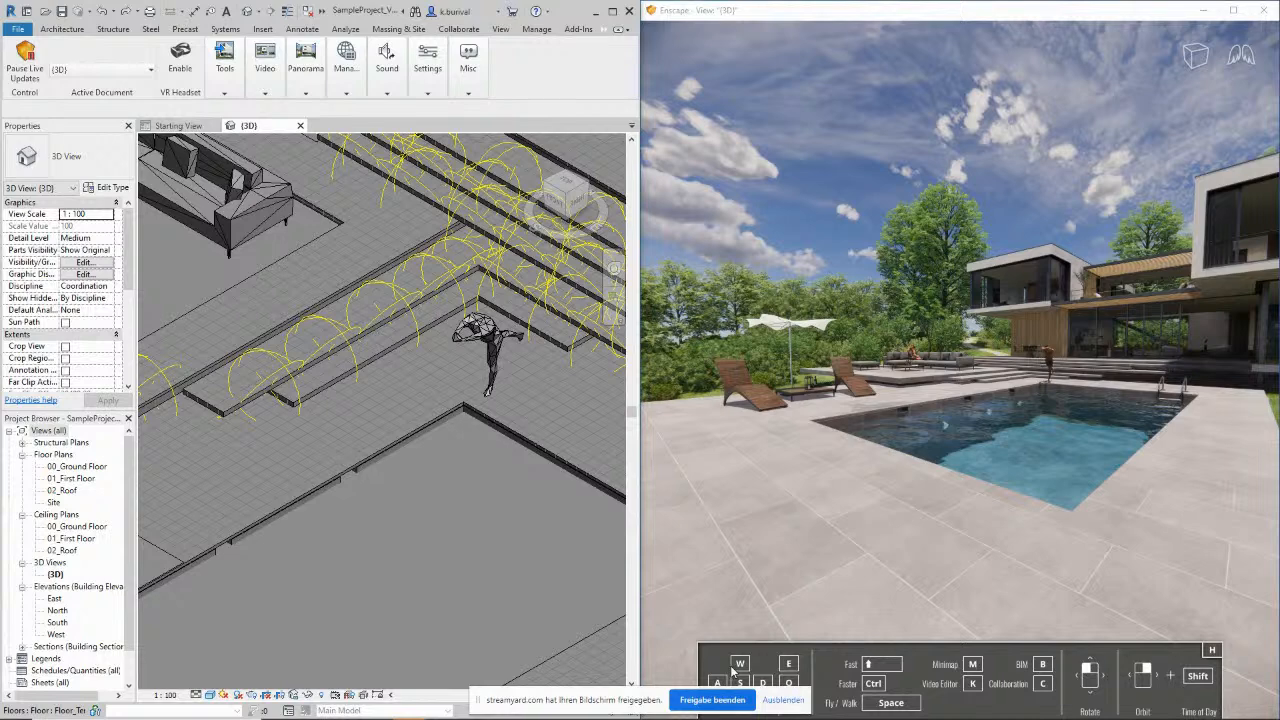
left_click_drag(771, 555, 776, 546)
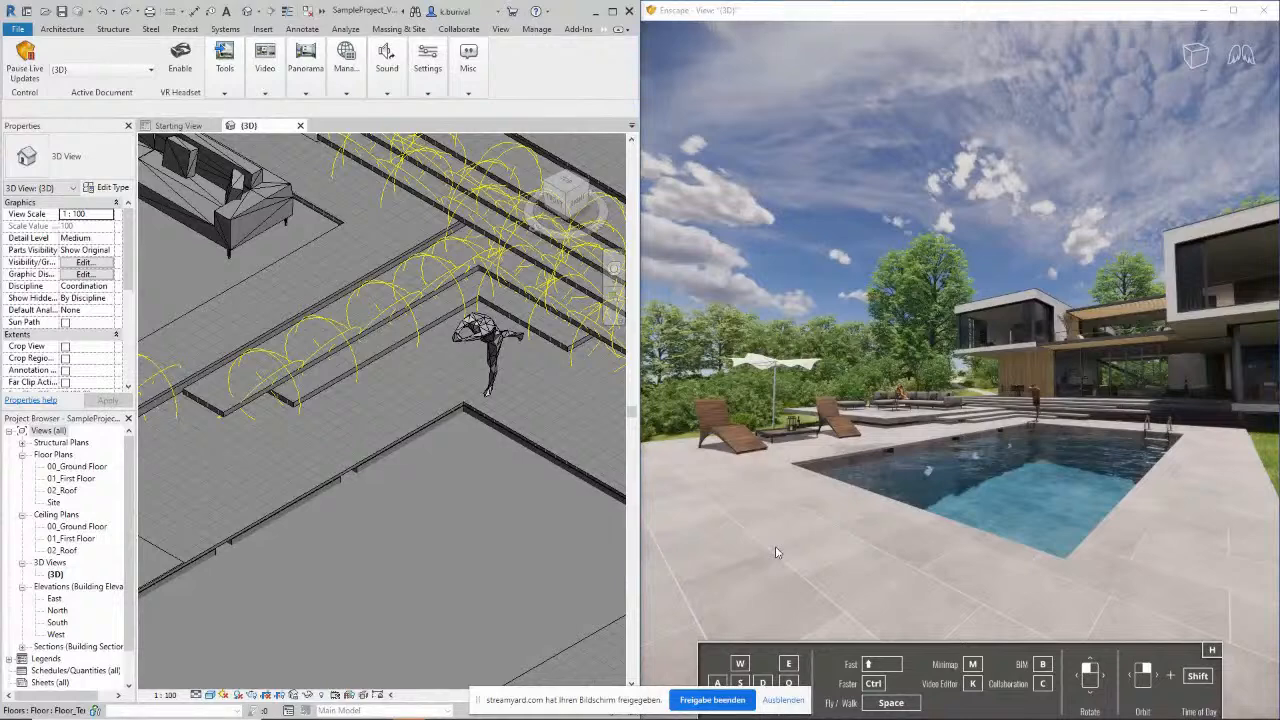
Fly over the pool toward the lounge terrace and diving figure, moving sideways past the sun loungers and the pool ladder
key("w")
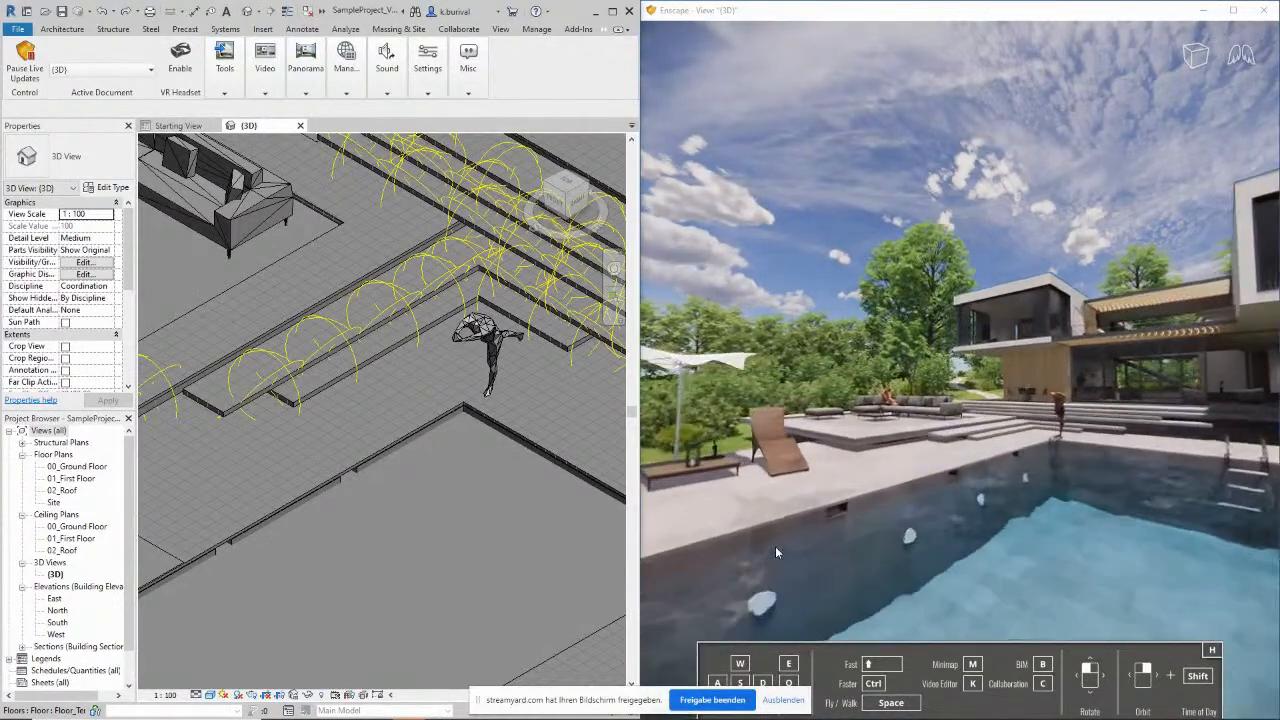
key("w")
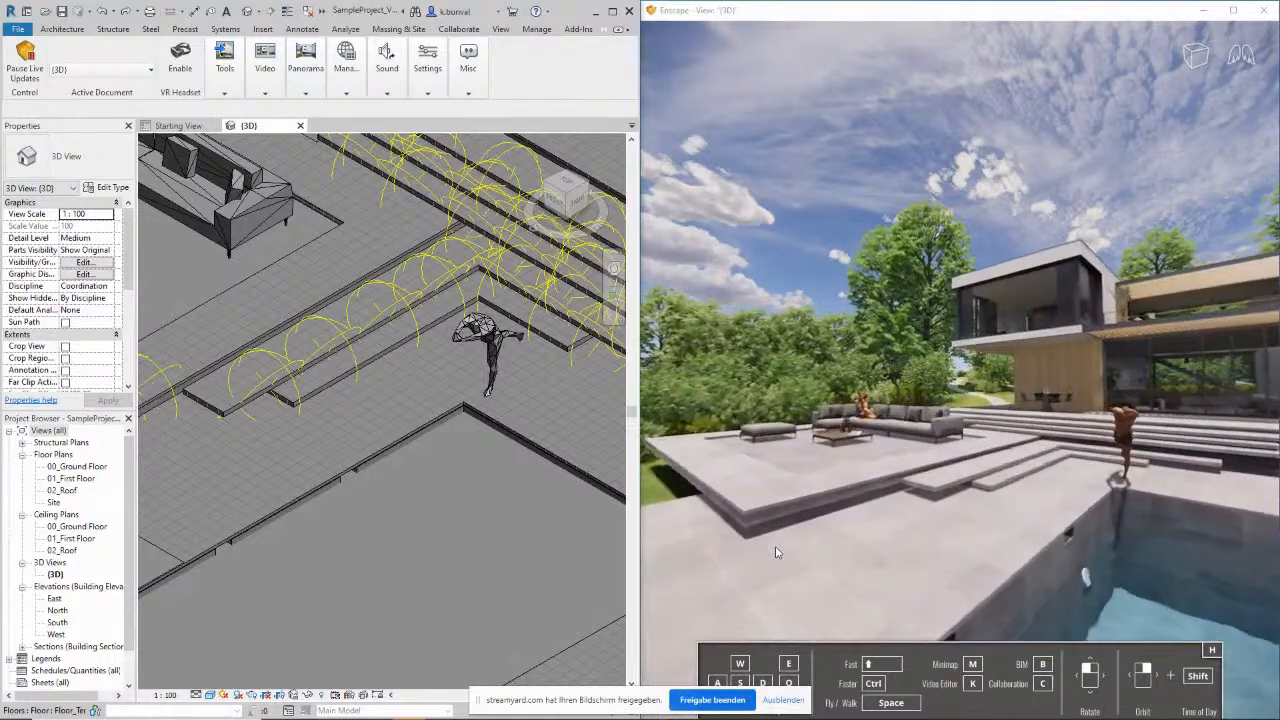
key("w")
key("s")
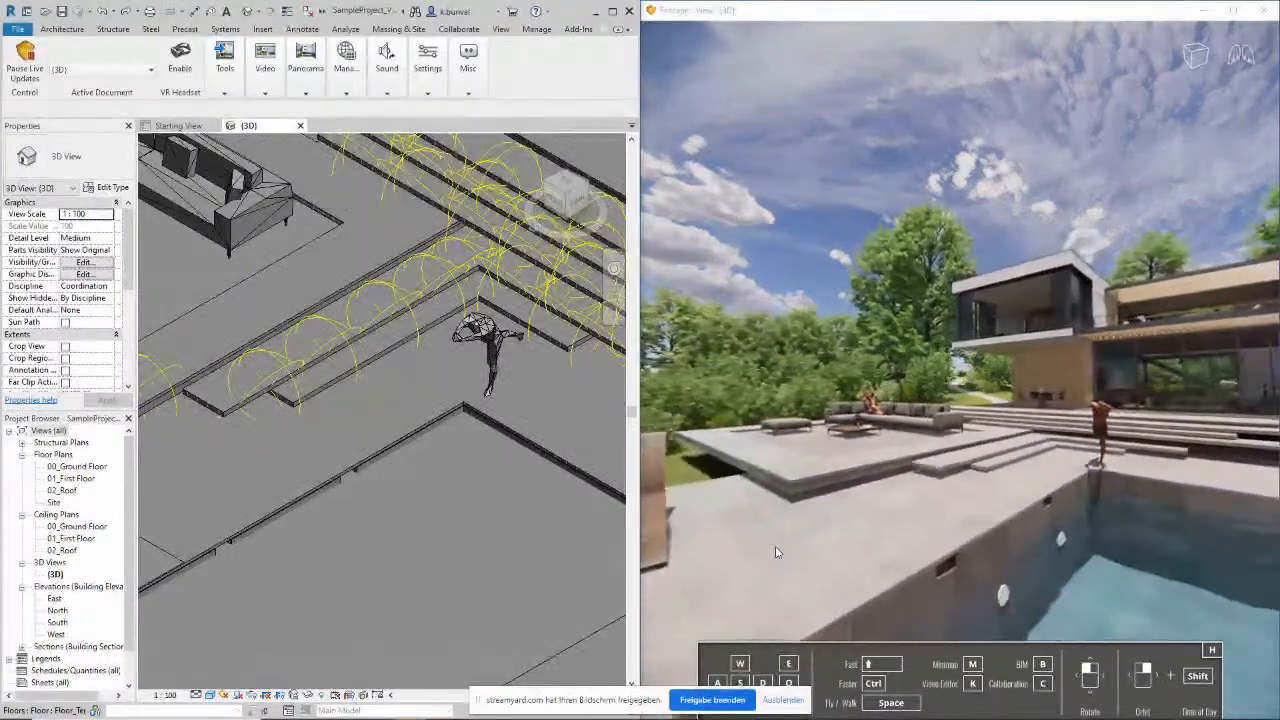
key("a")
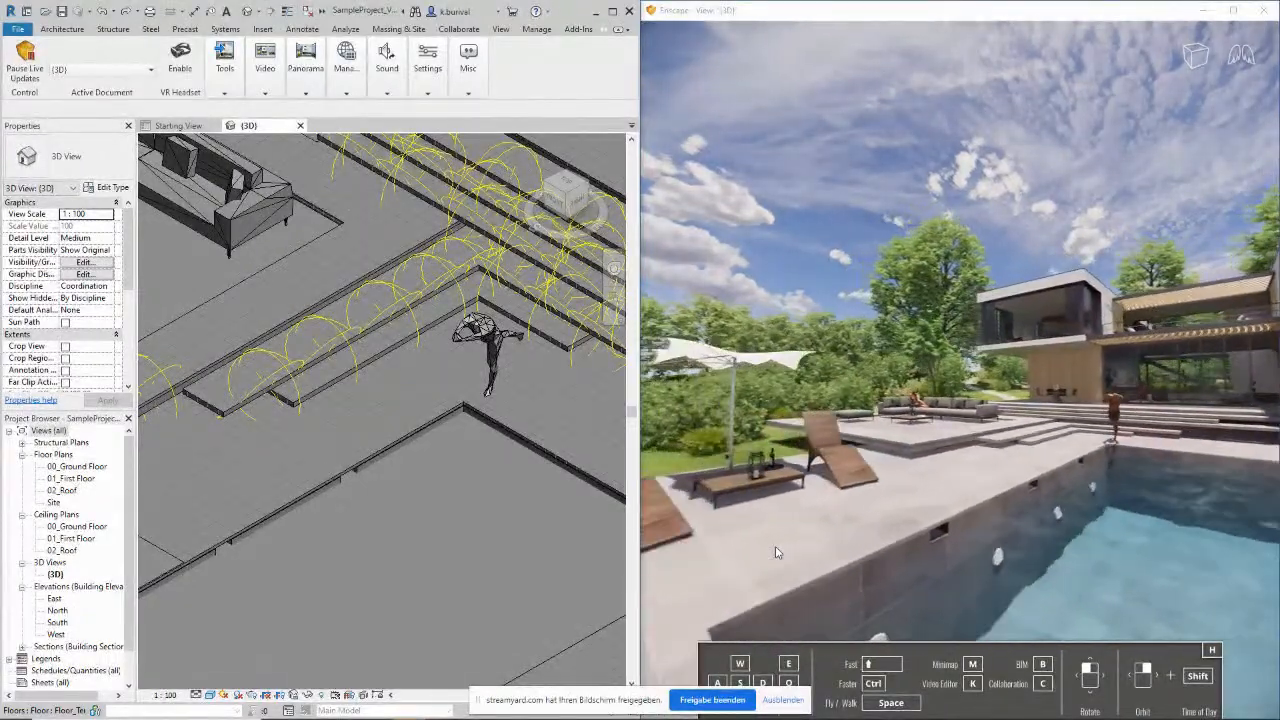
key("a")
key("d")
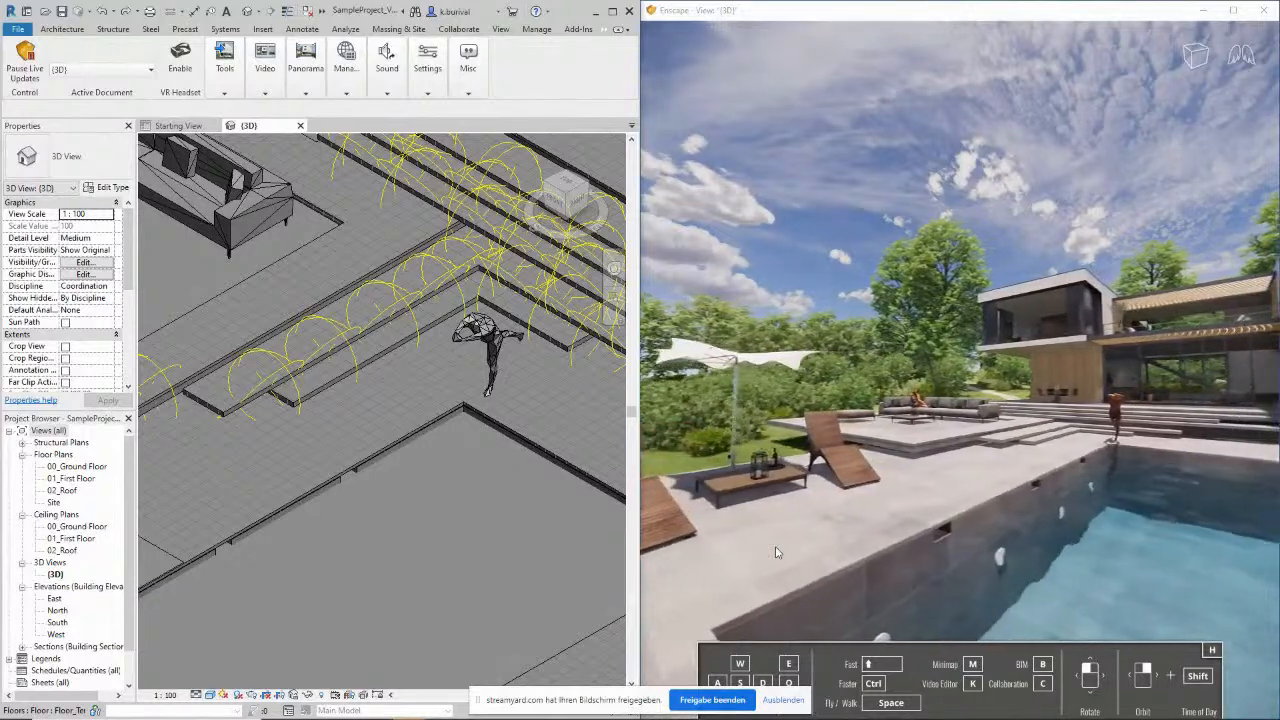
key("d")
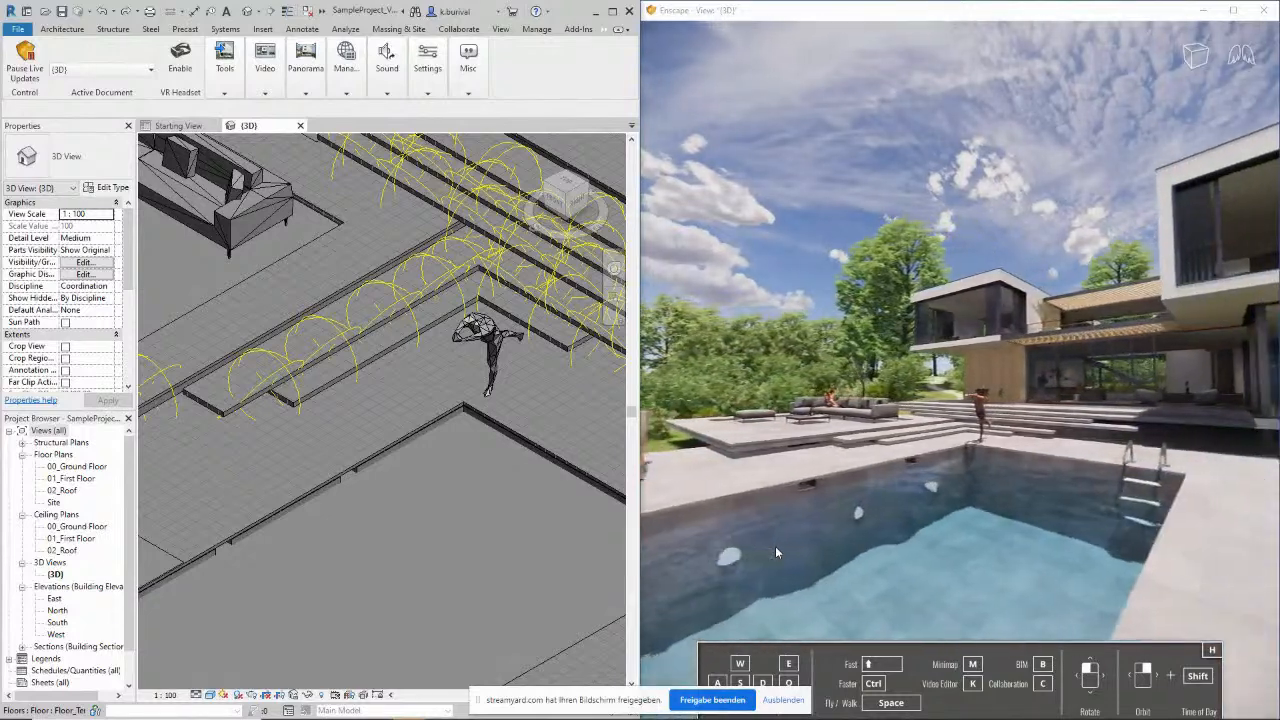
key("d")
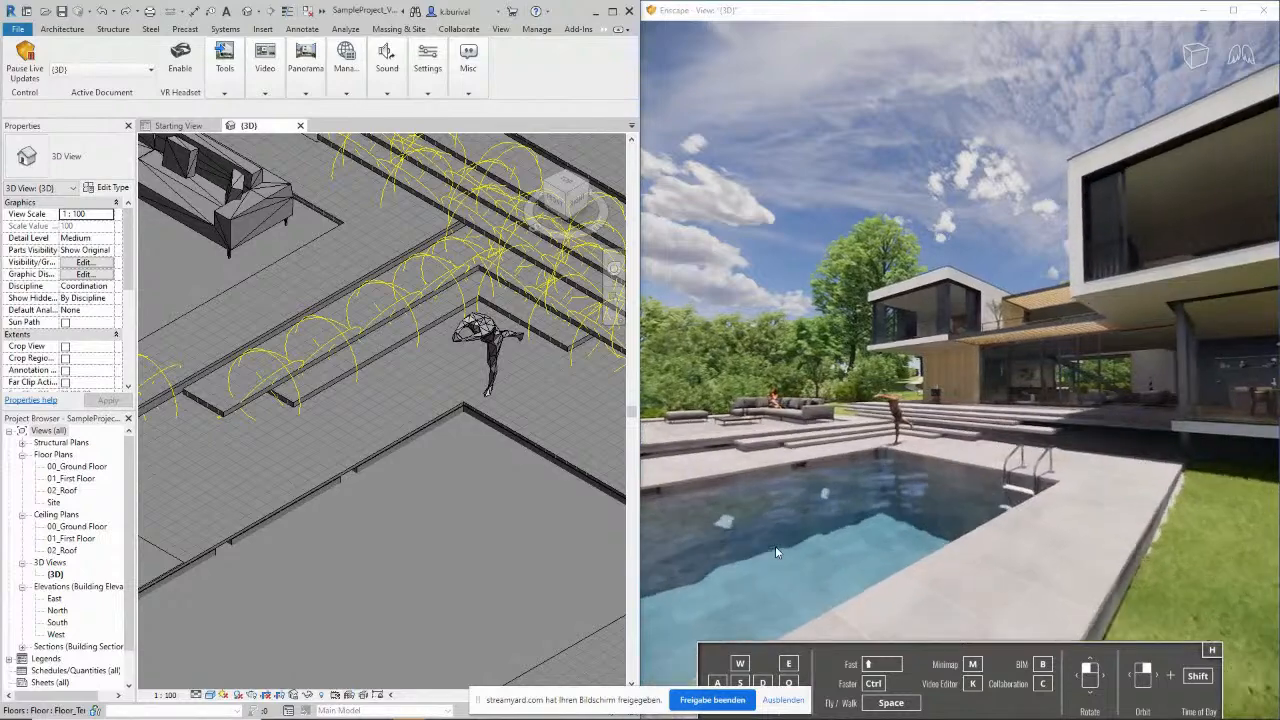
key("w")
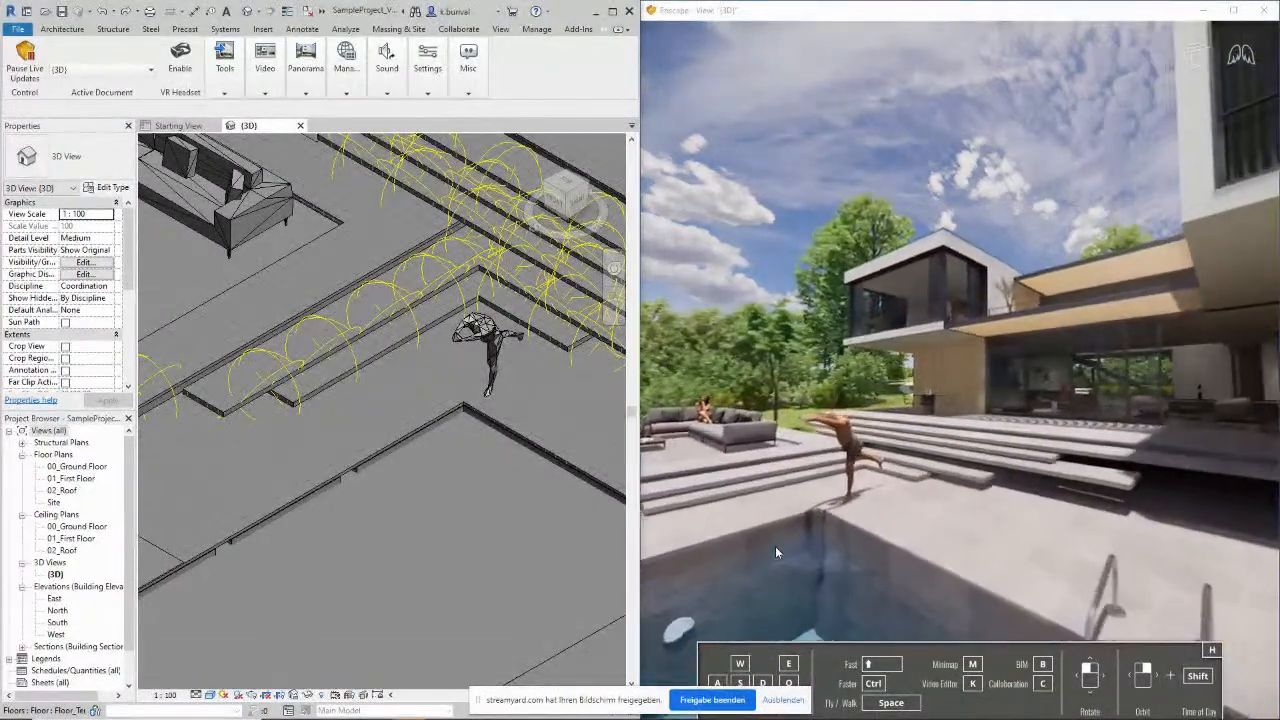
key("a")
key("s")
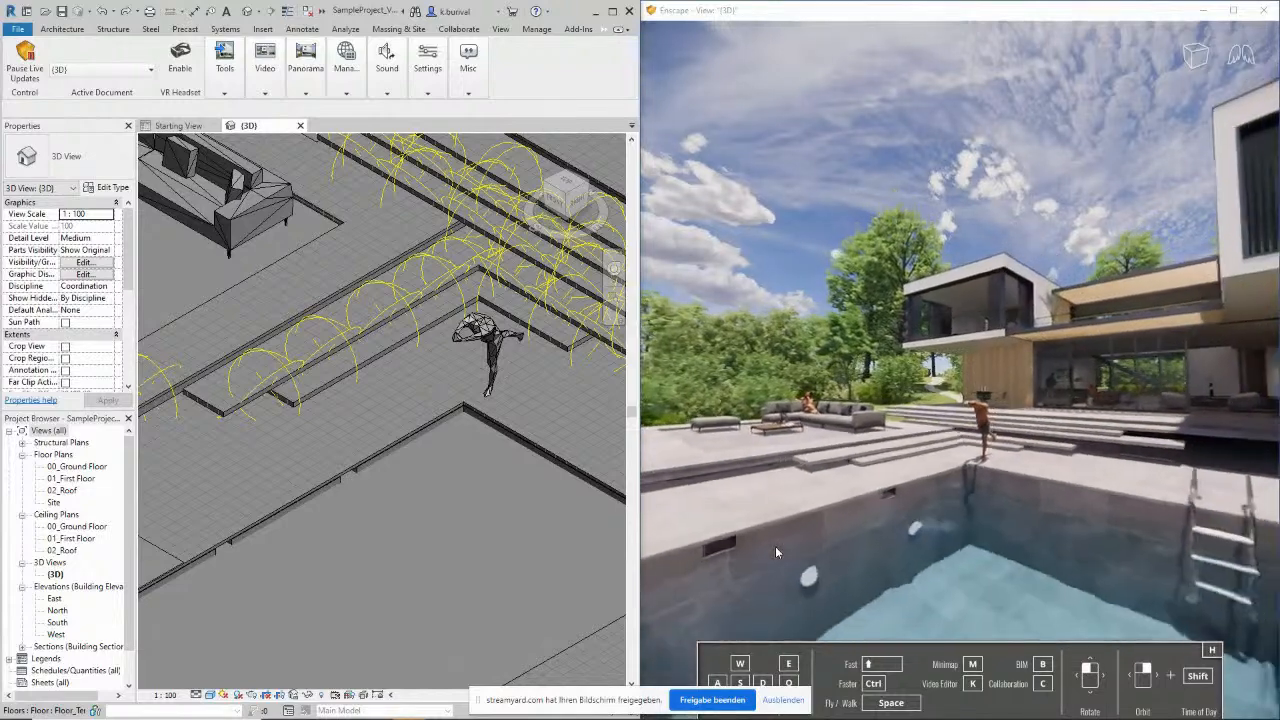
Fly back to the near end of the pool and adjust the camera height to view the whole pool and villa
key("s")
key("a")
key("a")
key("s")
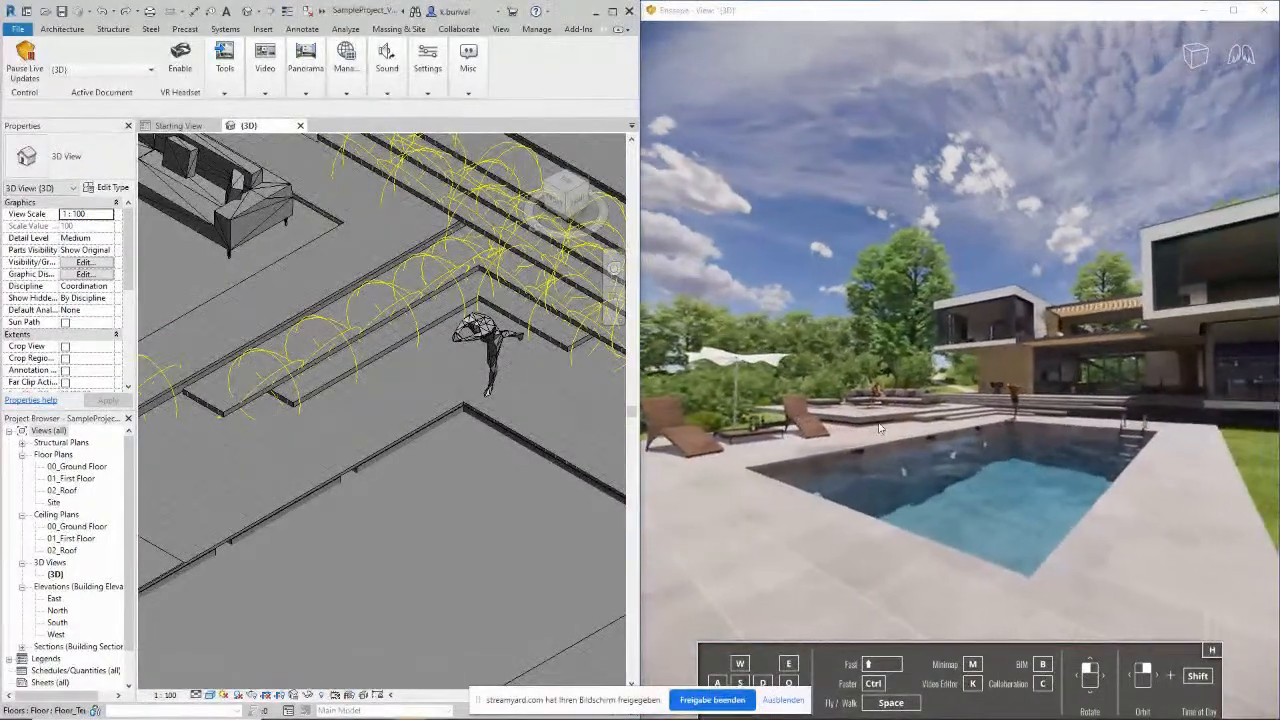
key("a")
key("a")
left_click_drag(879, 427, 877, 440)
key("q")
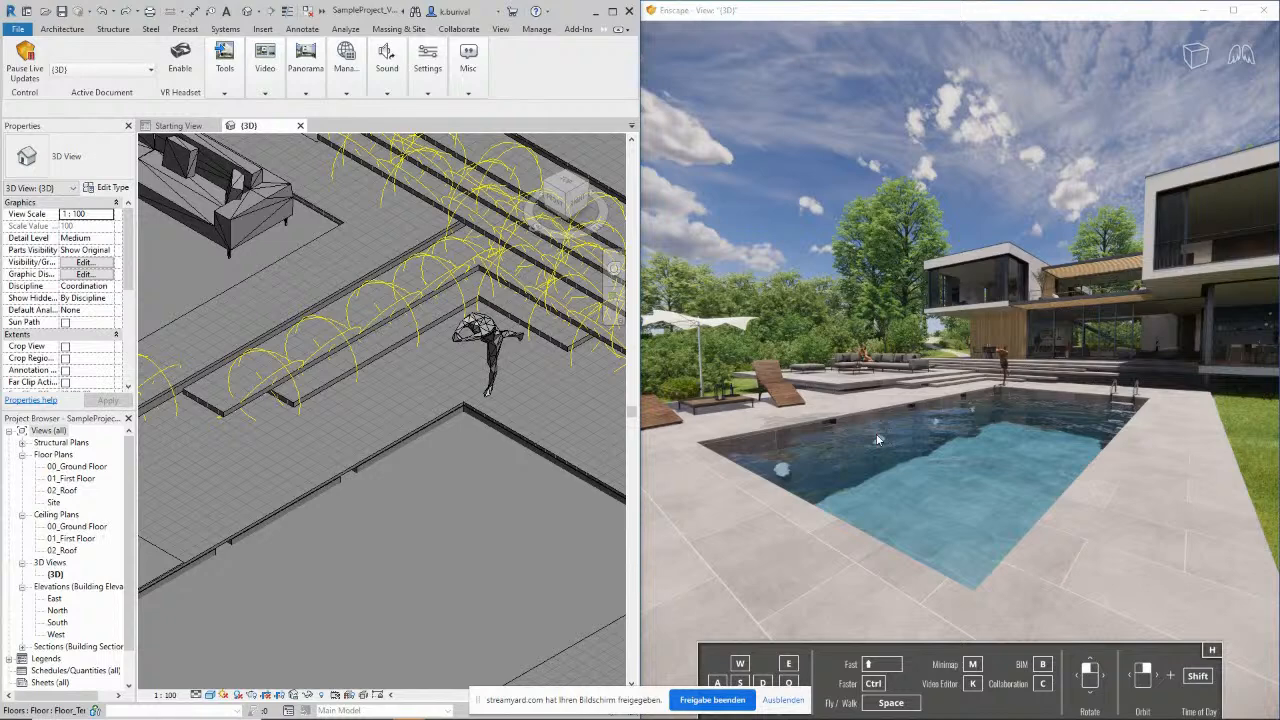
Fly forward and back over the pool and turn the camera to examine the sun loungers, parasol and villa
key("w")
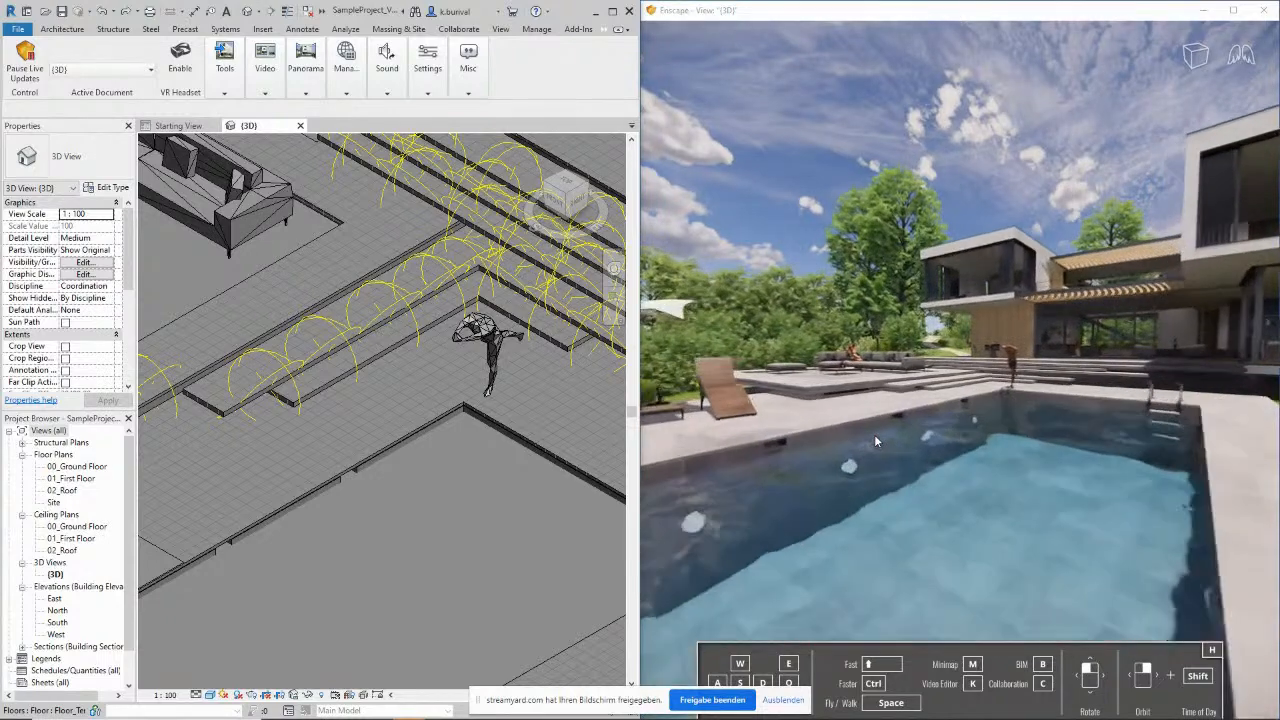
key("s")
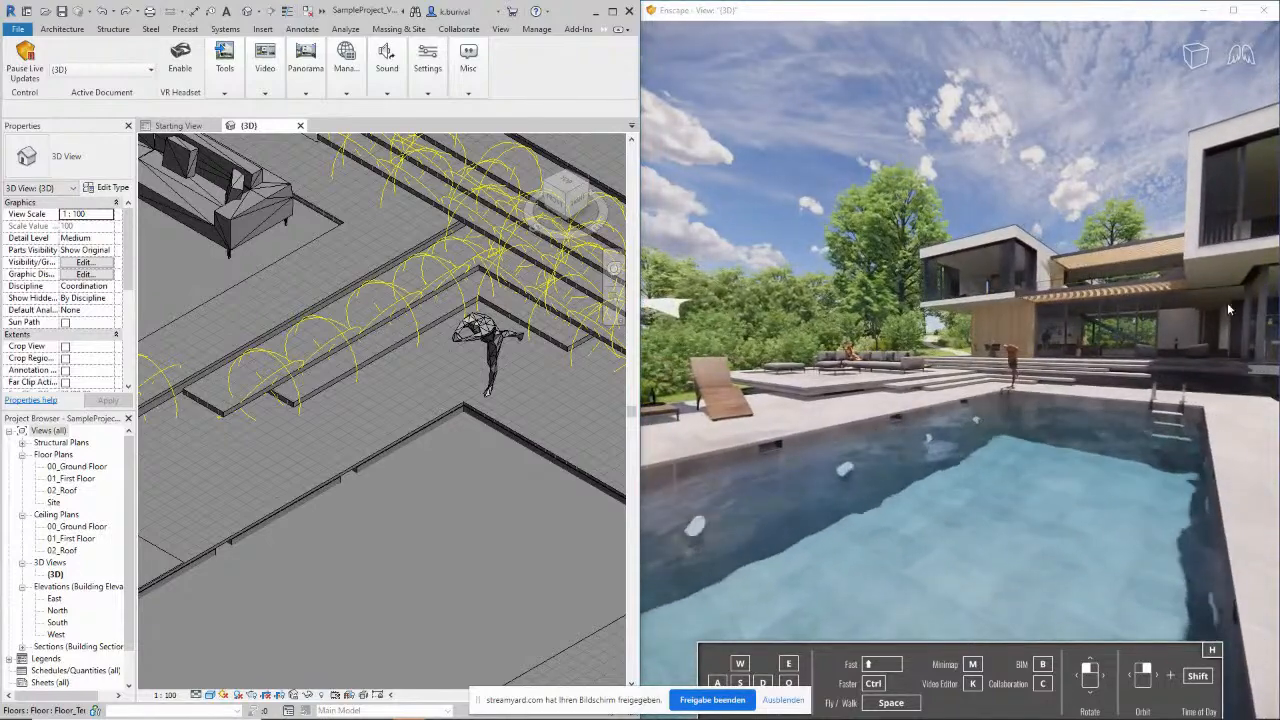
left_click_drag(1060, 328, 1060, 328)
left_click_drag(1060, 328, 1058, 322)
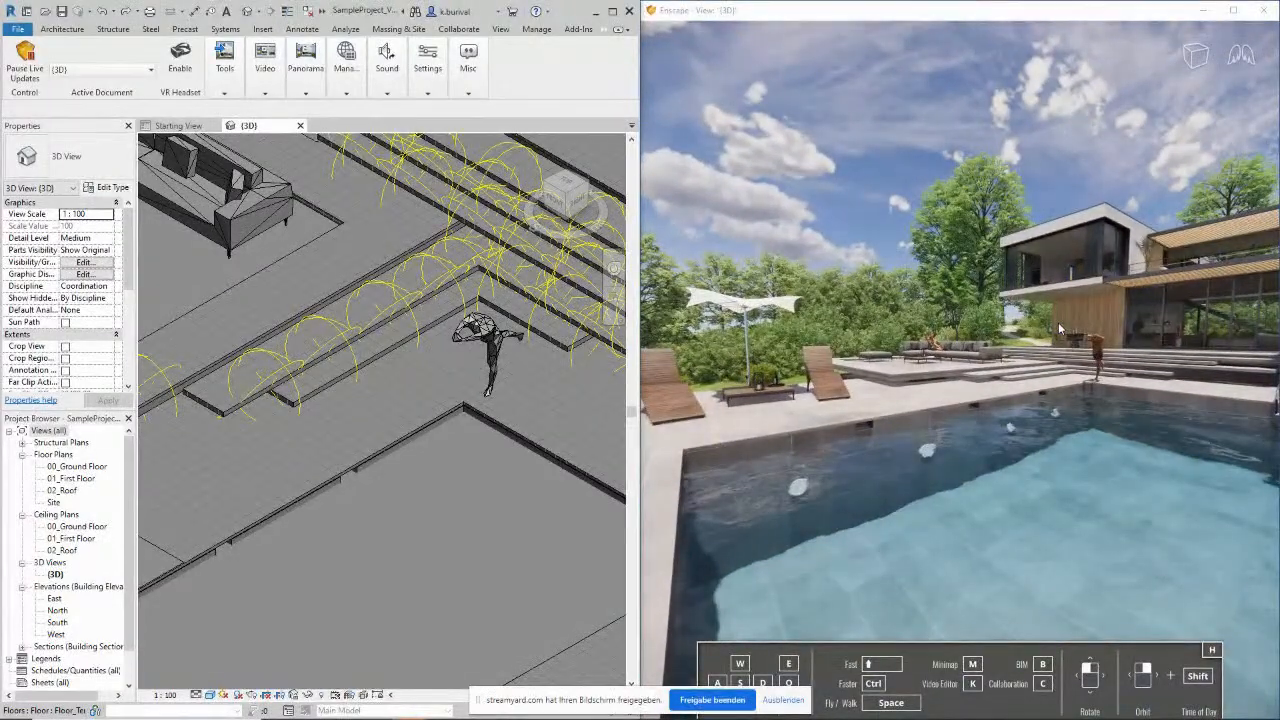
left_click_drag(1060, 317, 1063, 323)
key("w")
key("w")
key("s")
Switch the rendered view's camera to walk mode and look around from the pool terrace
key("space")
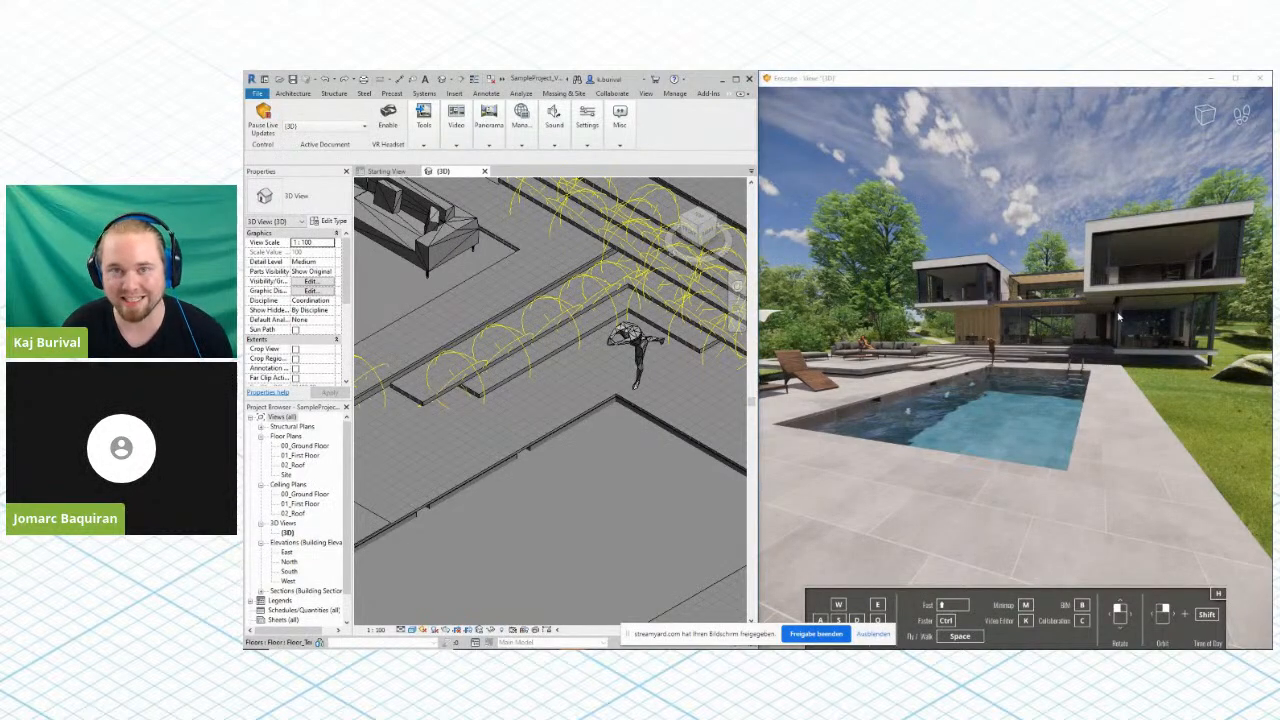
left_click_drag(1189, 439, 1105, 392)
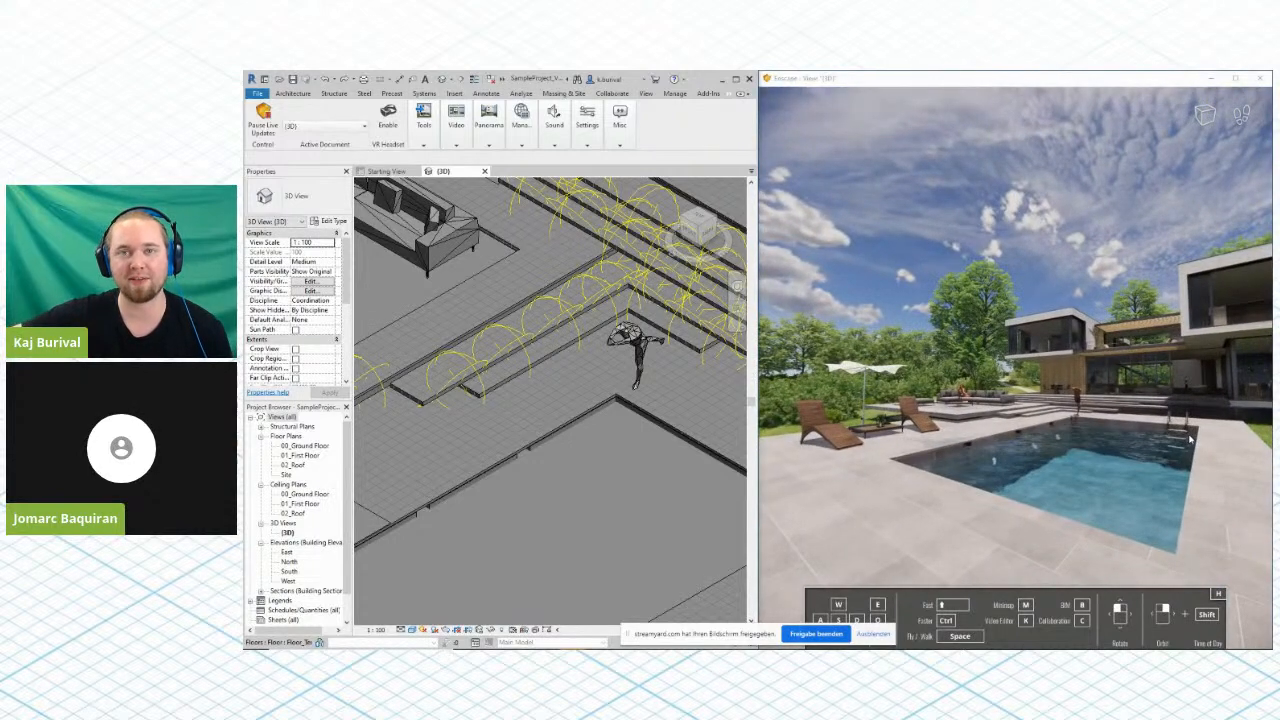
mouse_move(1189, 439)
left_mouse_down()
mouse_move(1268, 530)
mouse_move(1188, 445)
mouse_move(1186, 456)
left_mouse_up()
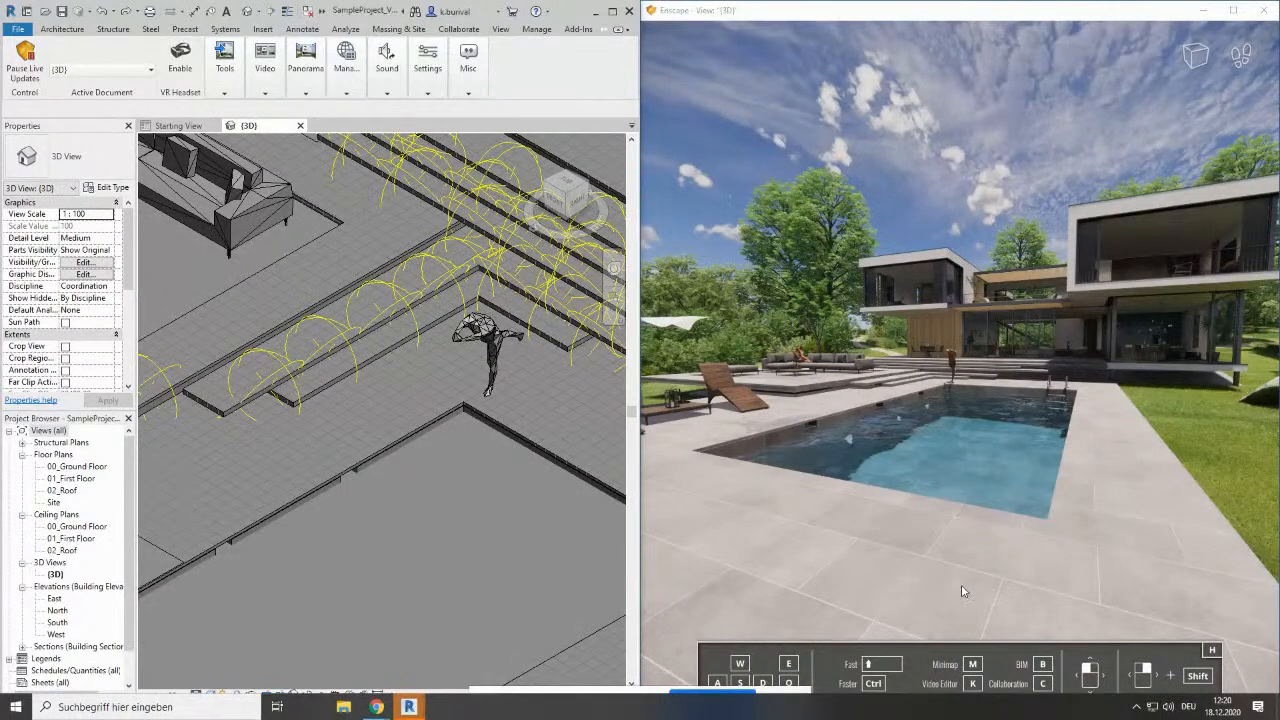
left_click_drag(953, 584, 941, 581)
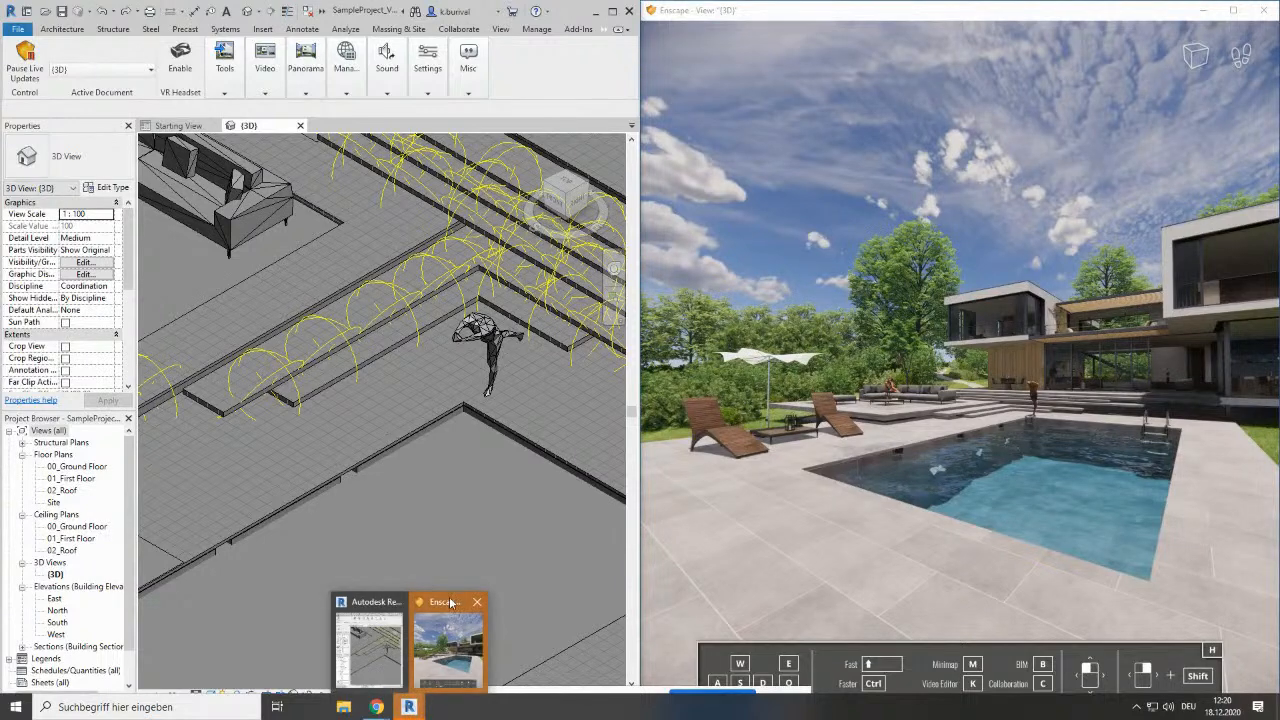
Bring the Enscape window to the front and hide the screen-sharing notice covering the navigation help panel
left_click(450, 640)
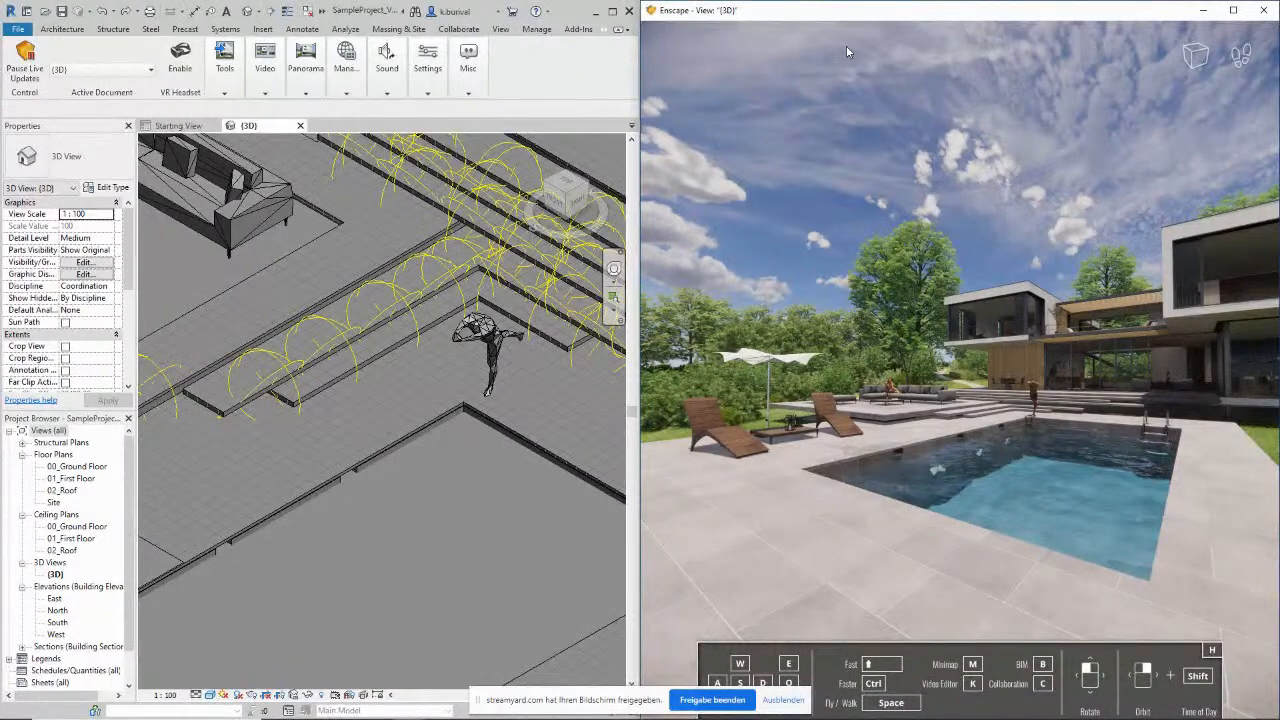
left_click(781, 700)
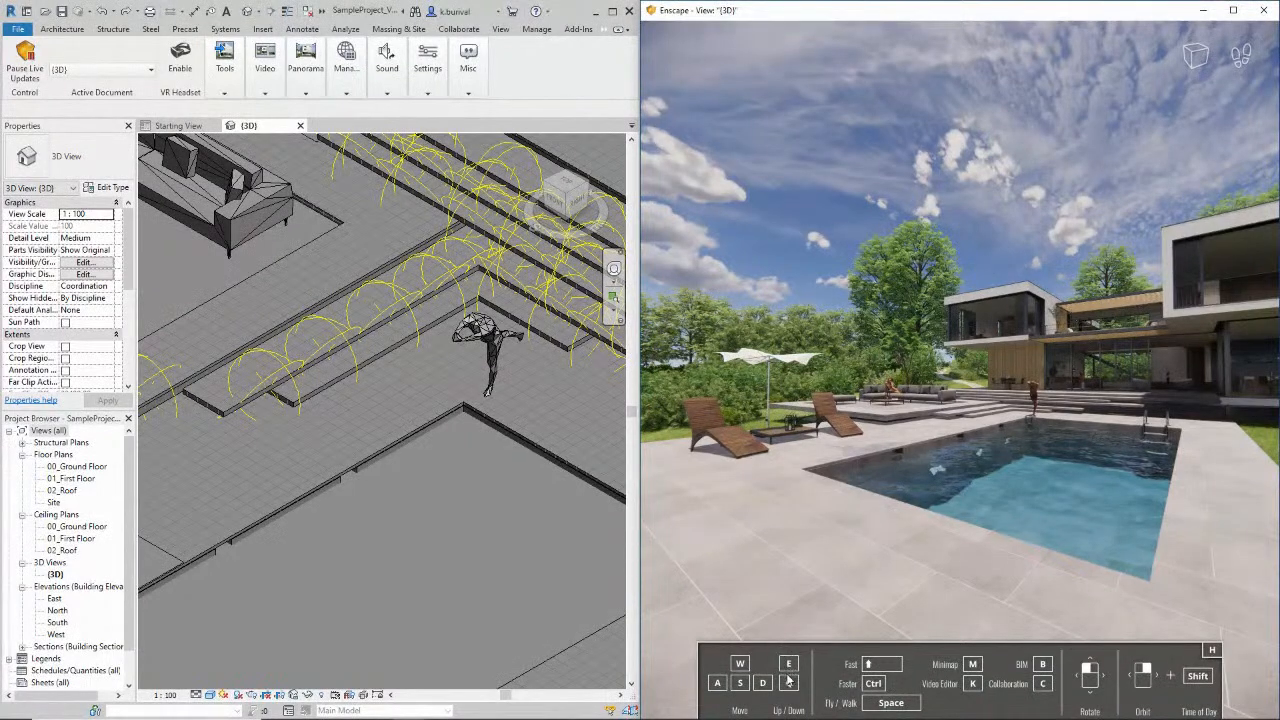
Turn the camera around the poolside and walk forward toward the pool
left_click_drag(871, 524, 902, 509)
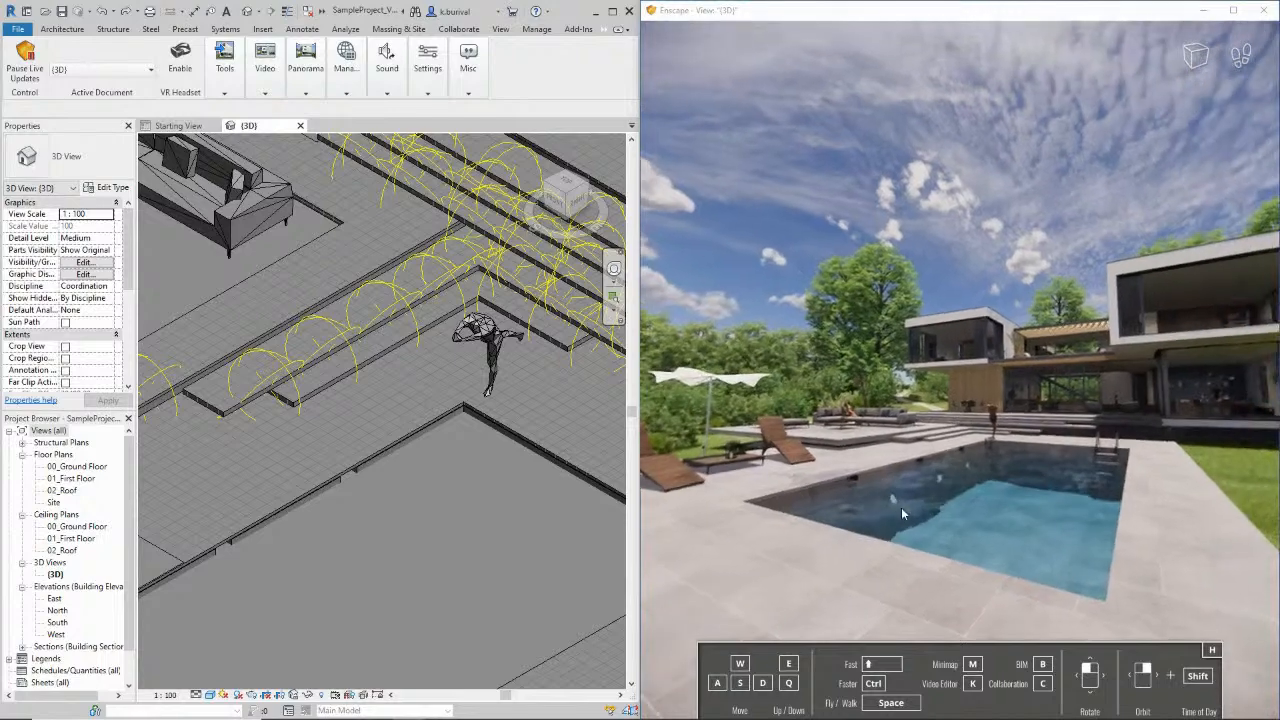
key("w")
key("w")
key("w")
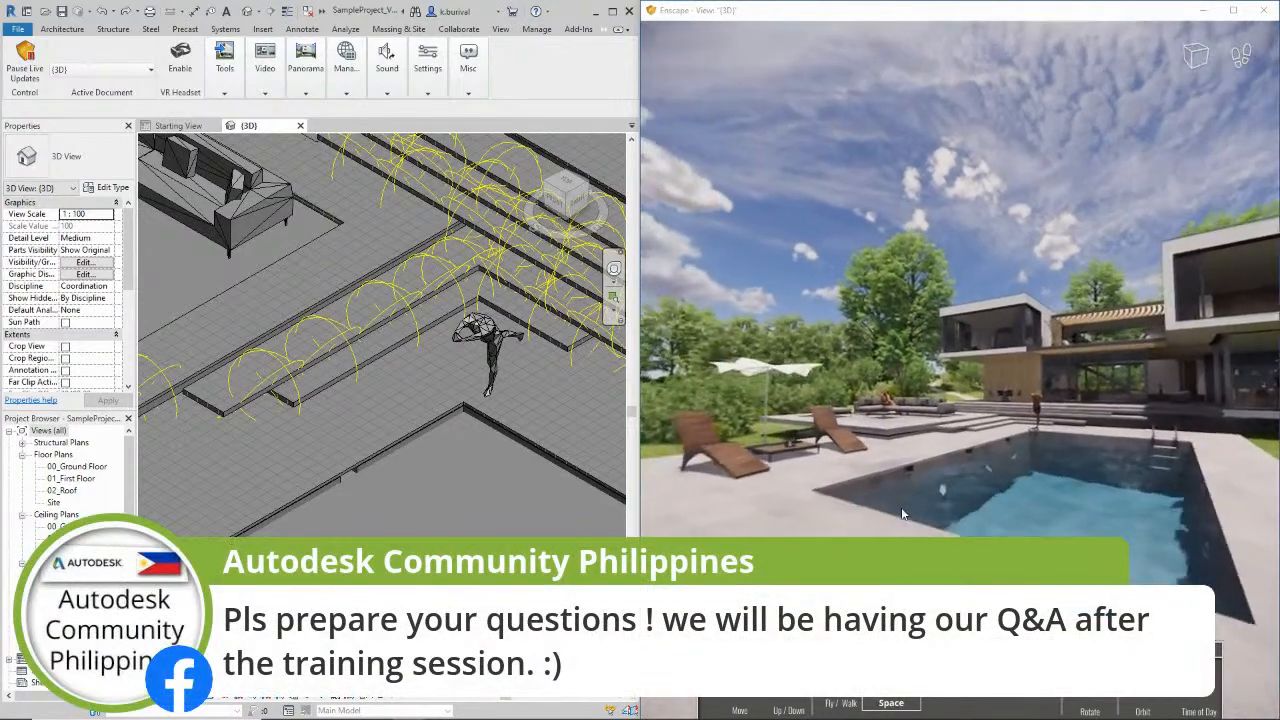
Walk past the pool onto the lawn and turn the camera back toward the villa
key("w")
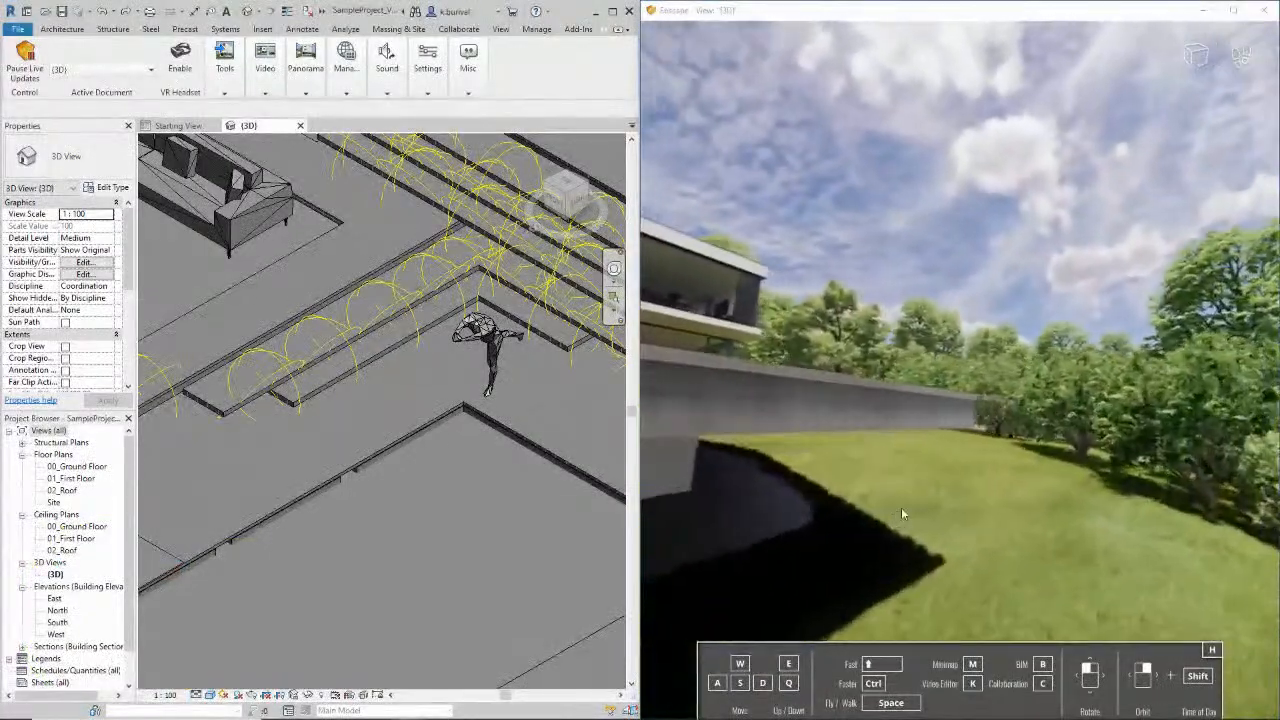
key("w")
left_click_drag(902, 514, 904, 514)
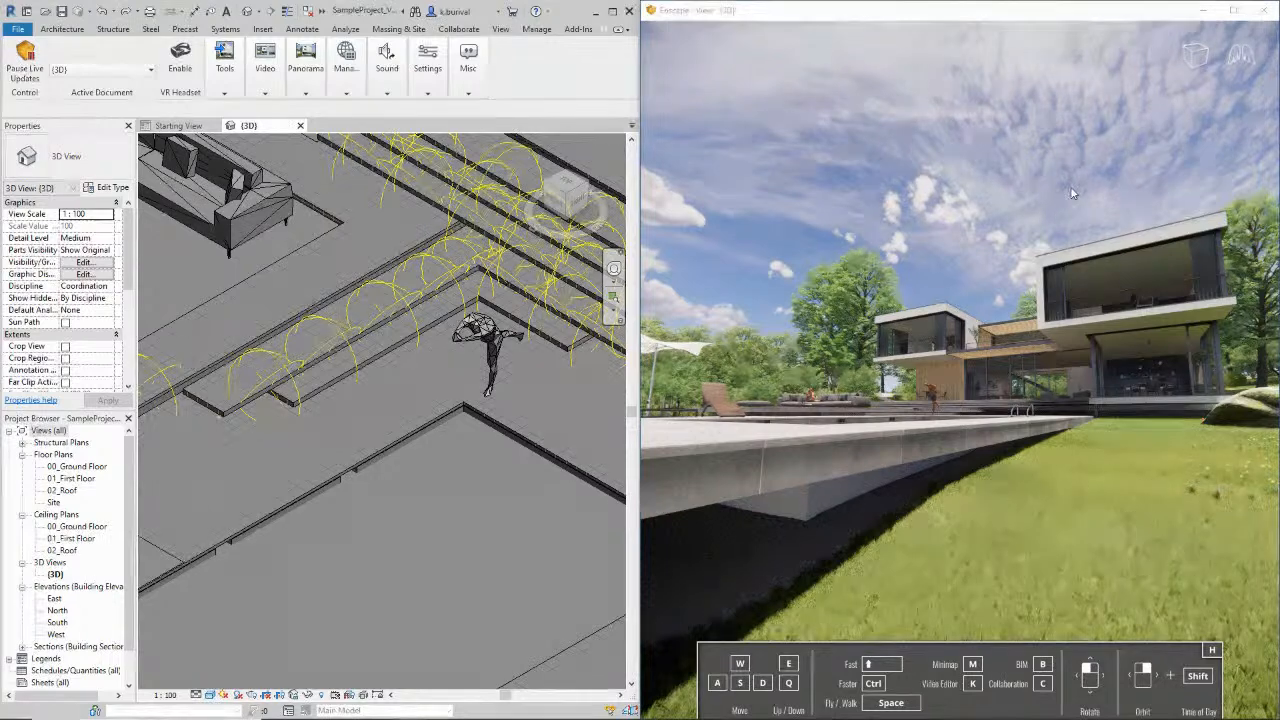
Toggle the rendered view between walk and fly modes, ending in fly mode, and fly up over the pool
left_click(1244, 68)
left_click(1244, 68)
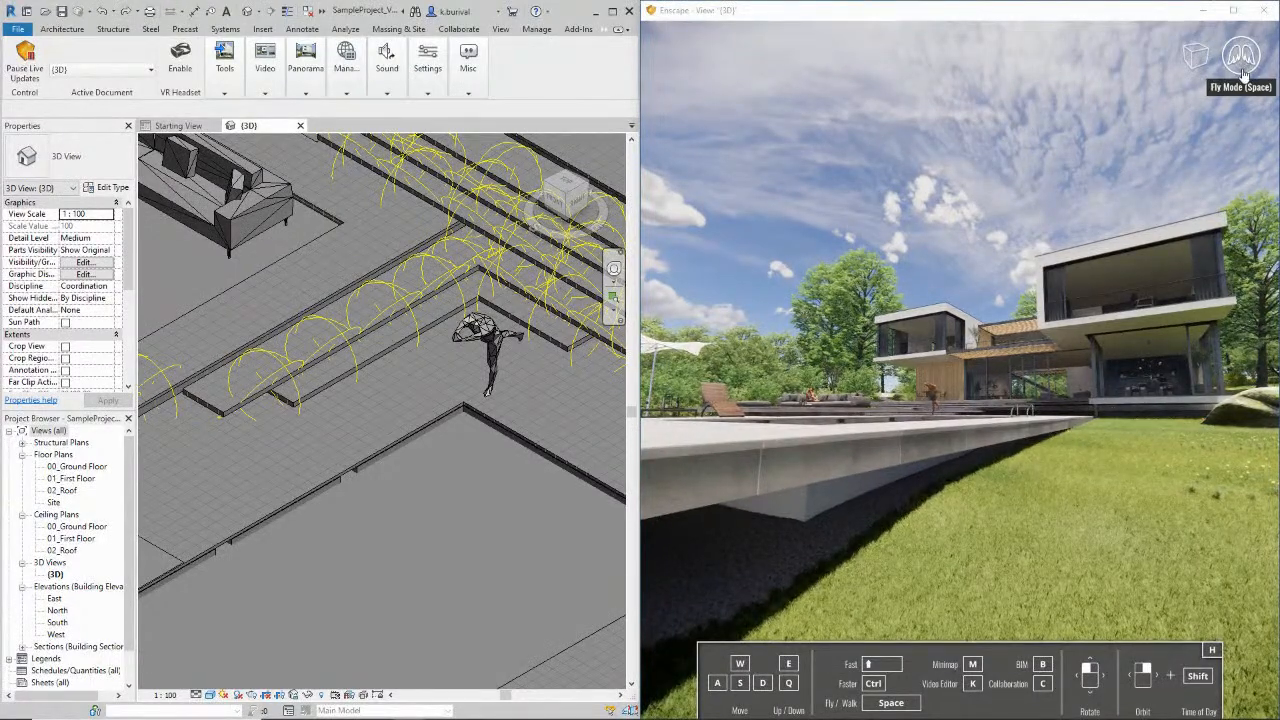
key("w")
key("e")
key("w")
key("e")
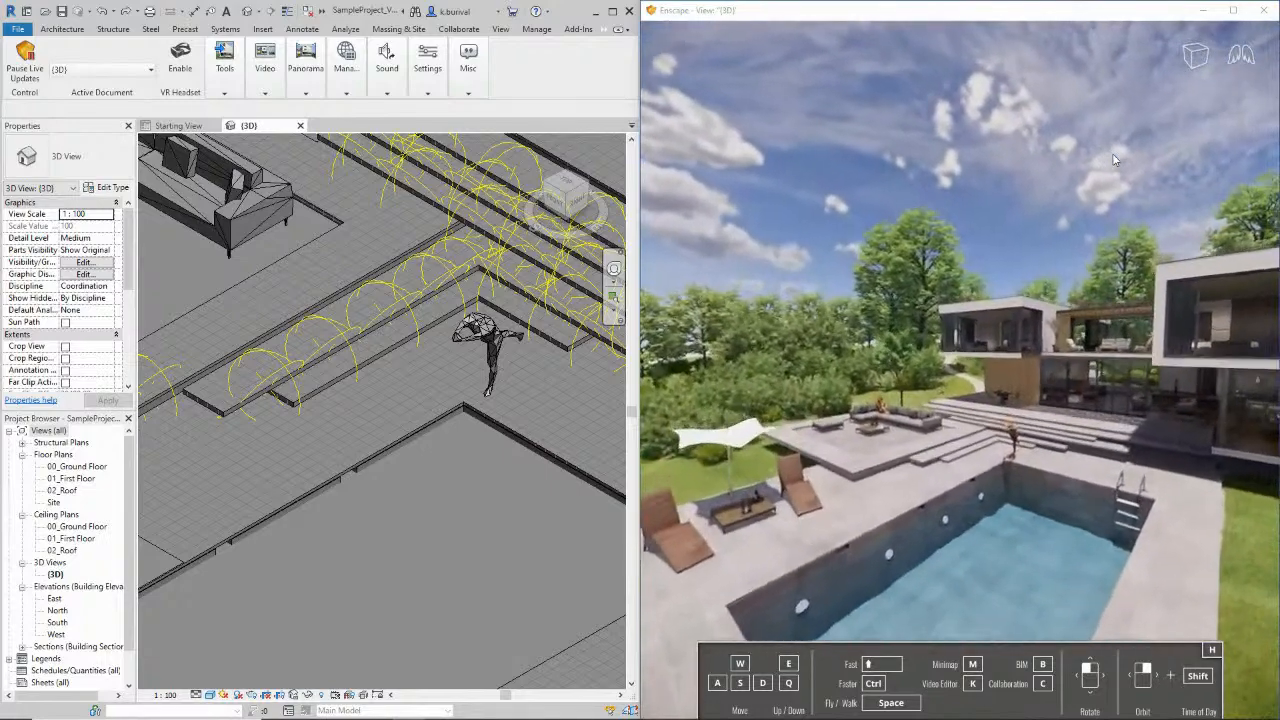
Raise and lower the flying camera above the pool terrace, then return to walk mode at the poolside
key("e")
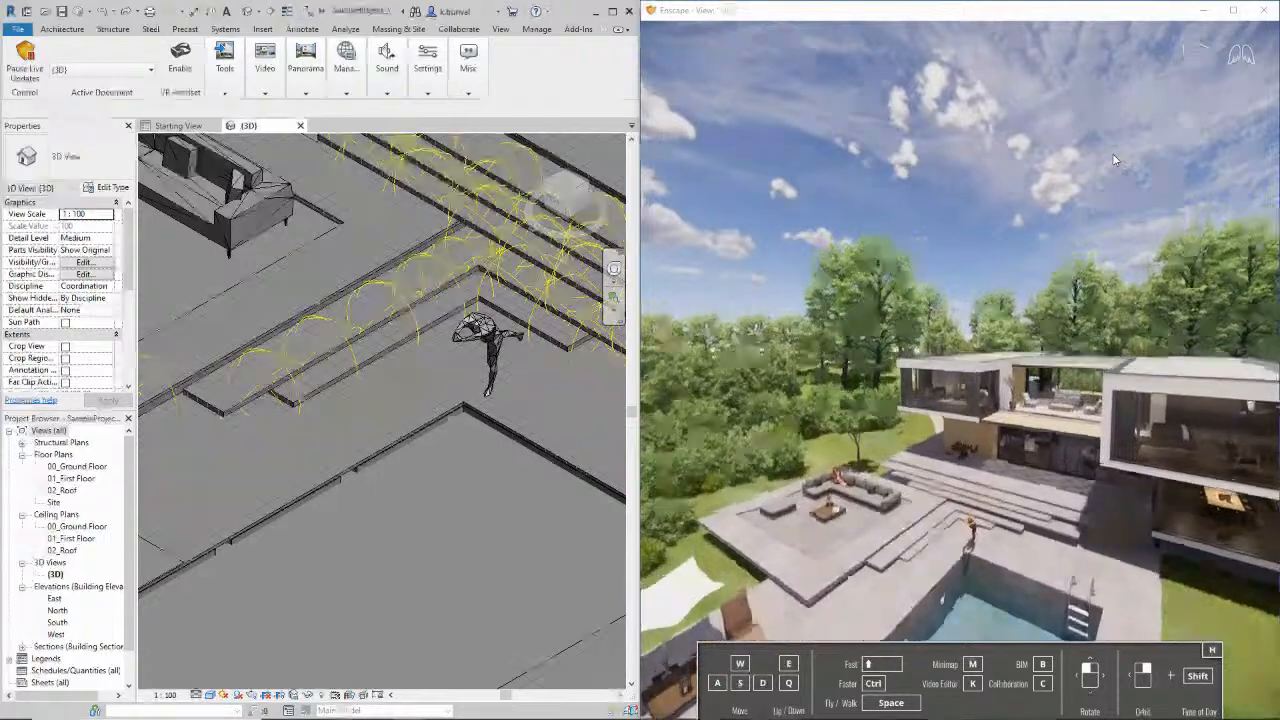
key("q")
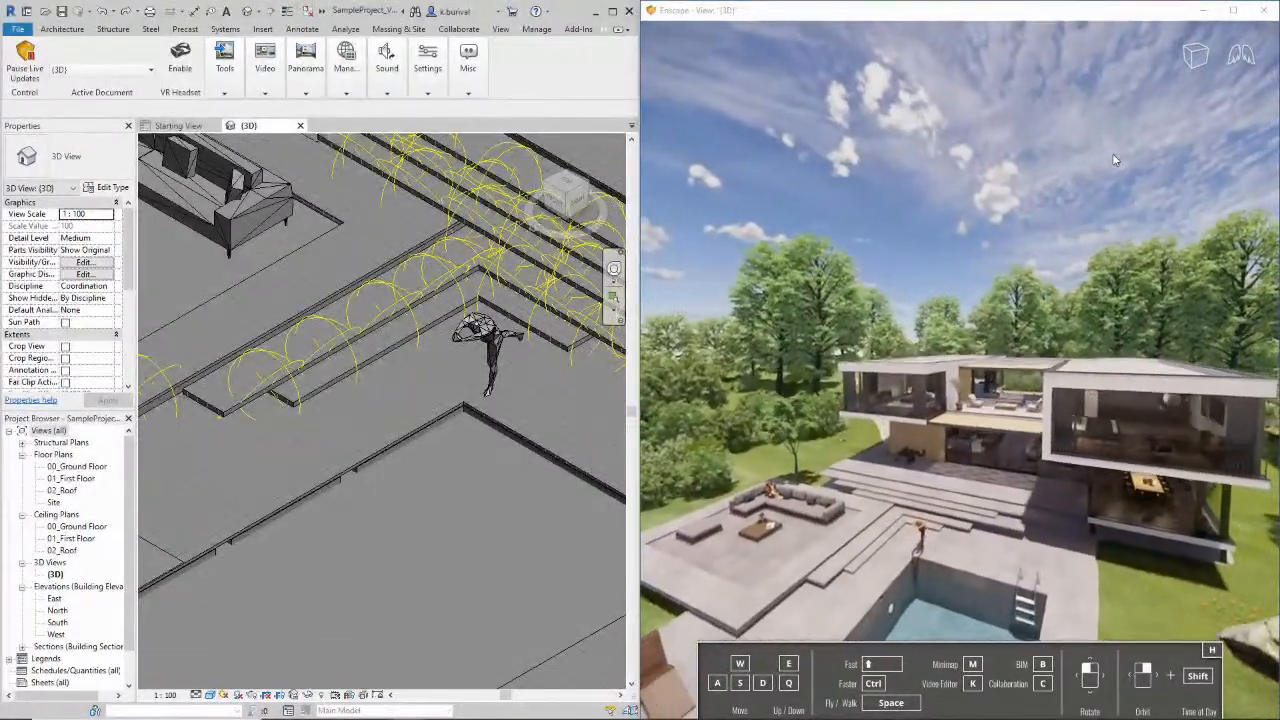
key("q")
left_click_drag(1115, 160, 1060, 84)
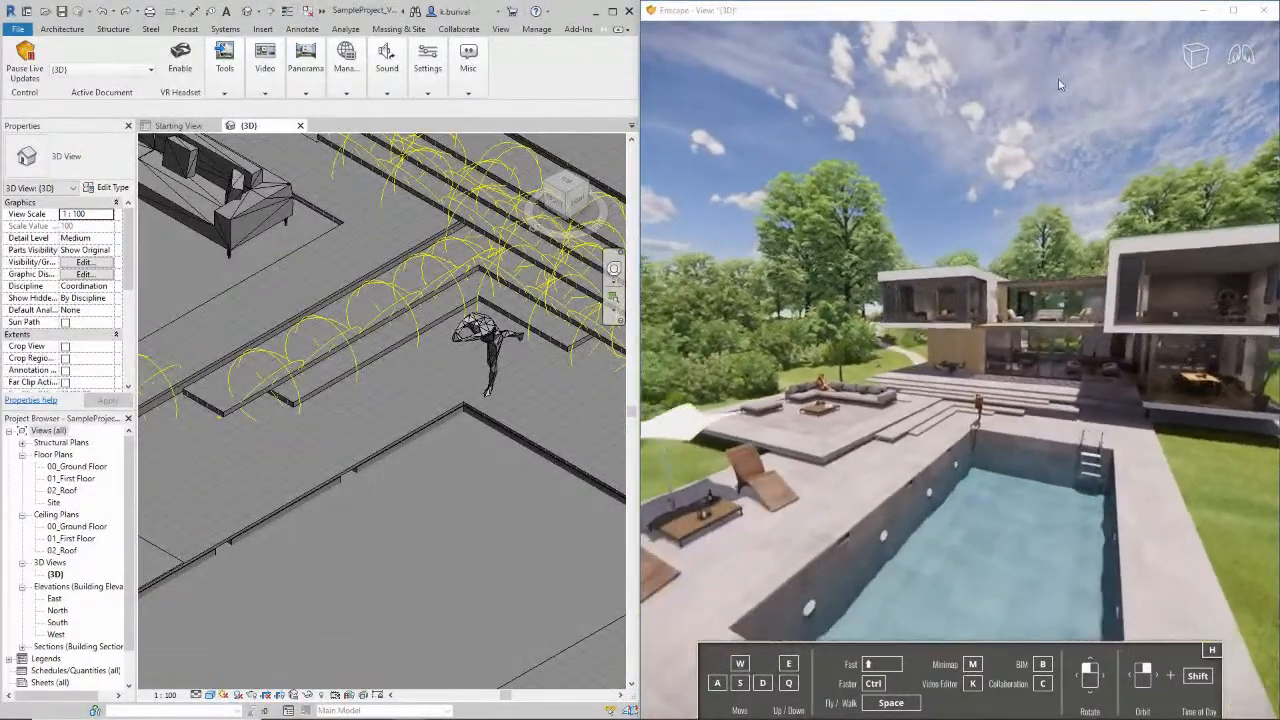
key("e")
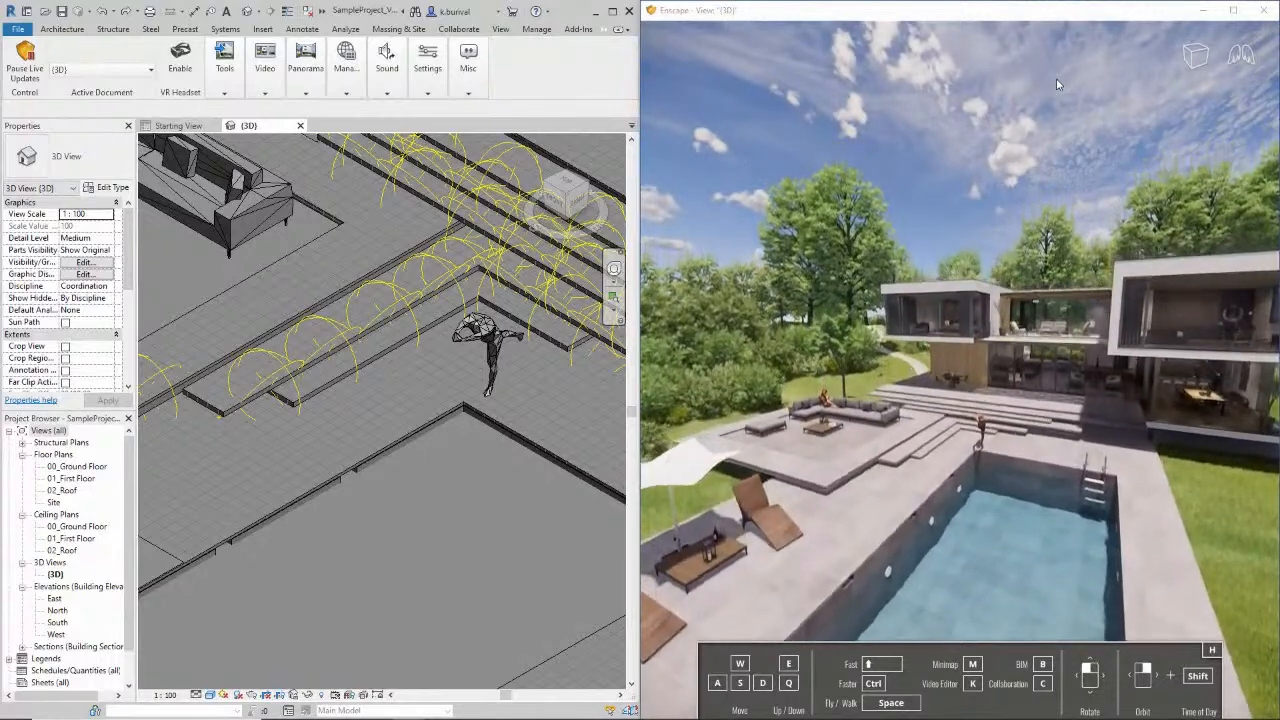
key("q")
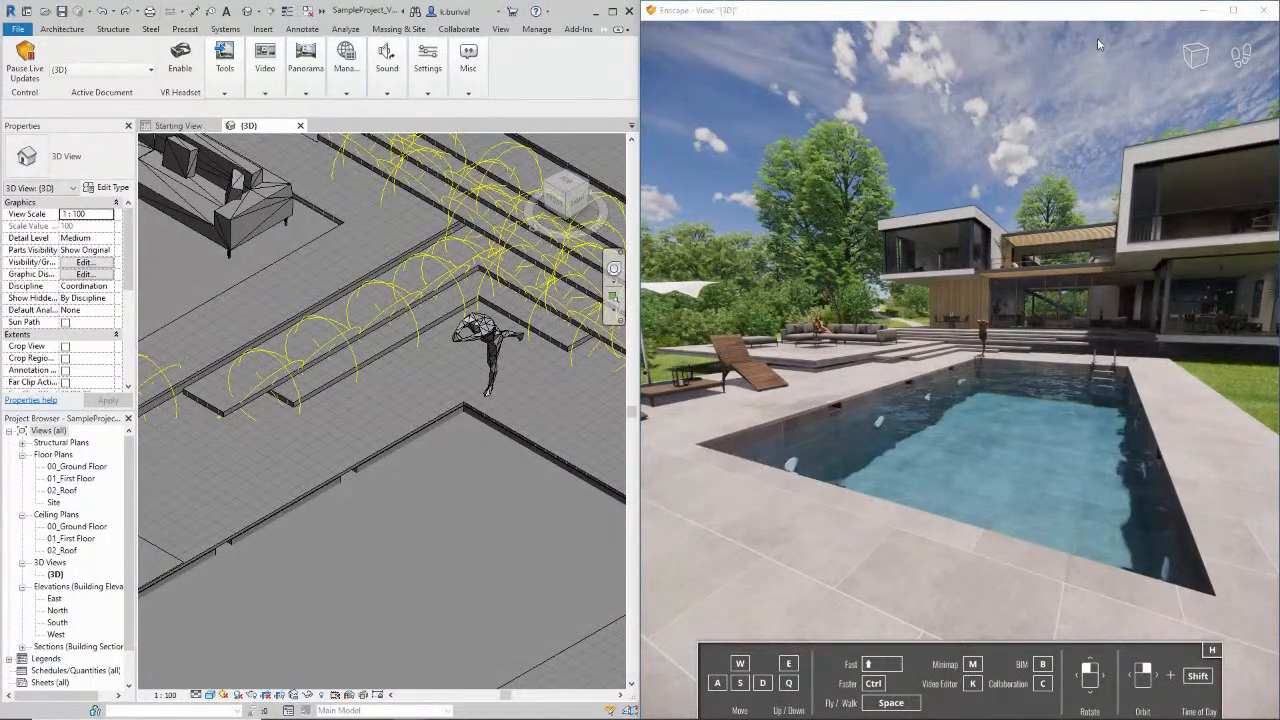
Walk from the poolside up across the terrace to the villa's glass front beside the timber wall
key("w")
left_click_drag(1093, 219, 1092, 219)
key("a")
key("w")
key("w")
left_click_drag(1004, 211, 1001, 211)
key("w")
key("w")
key("w")
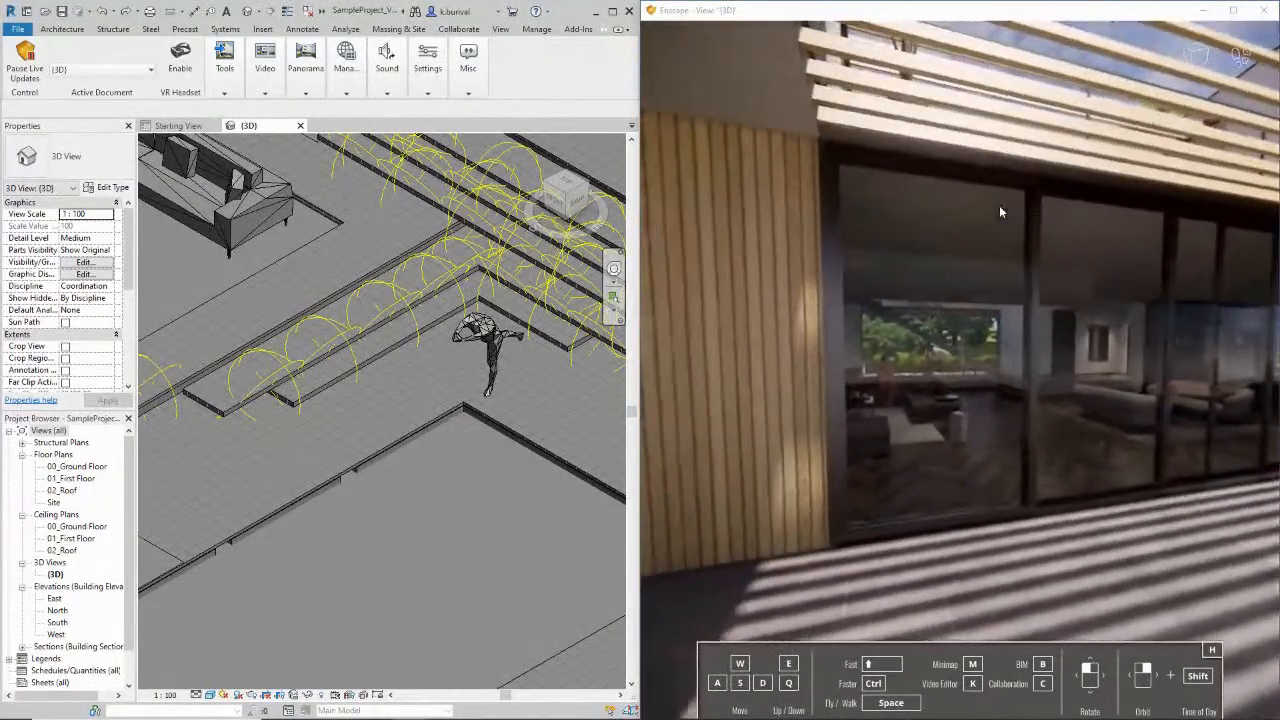
Walk through the glazing into the living room, back out, and sidestep along the timber wall
key("w")
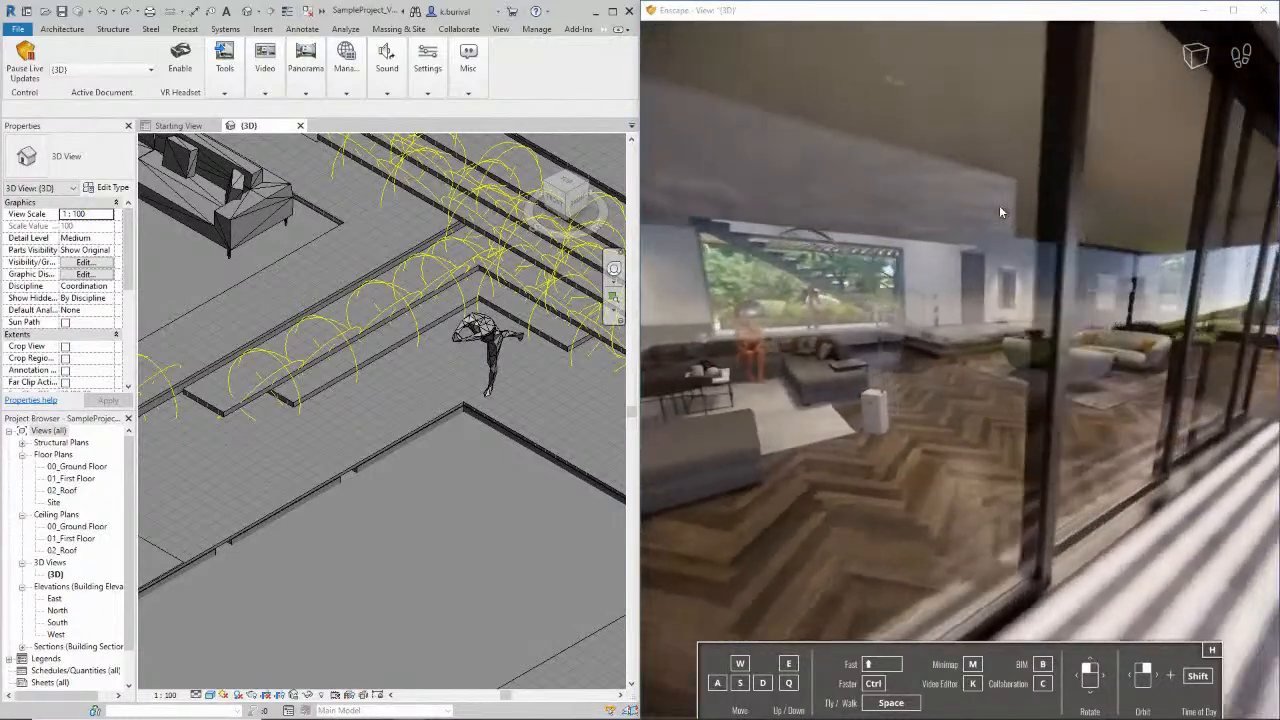
key("w")
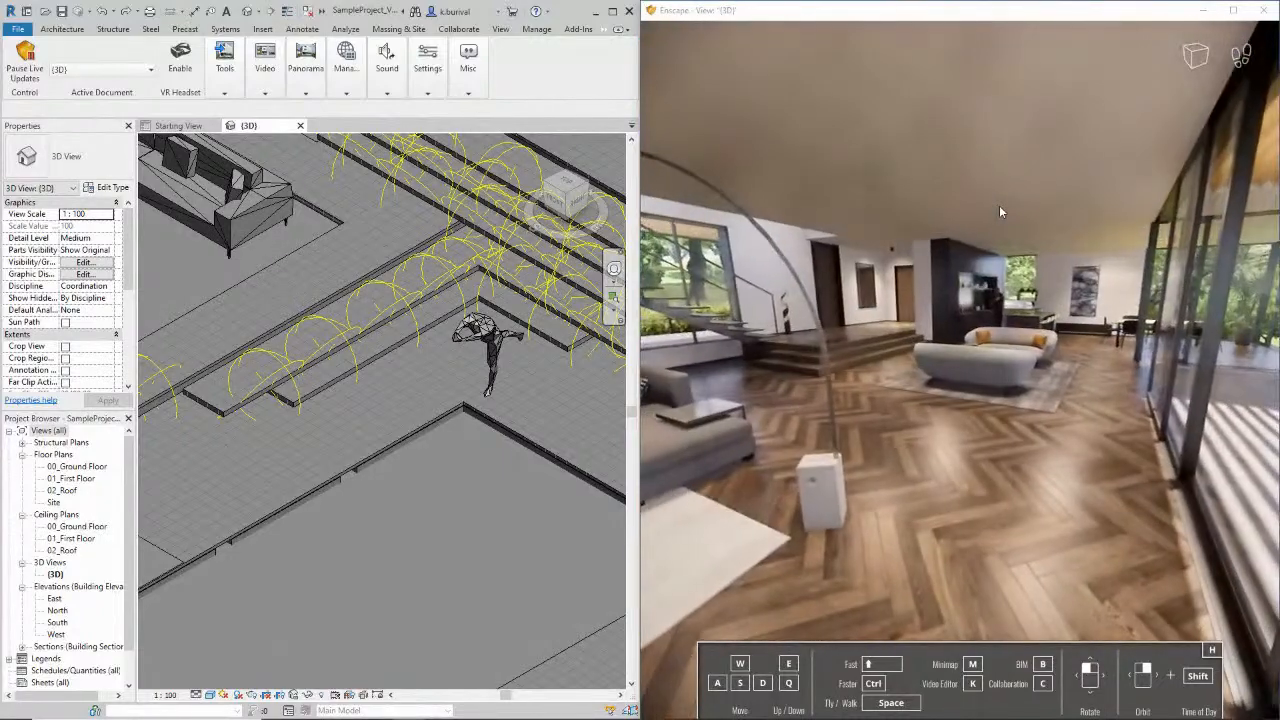
key("s")
key("d")
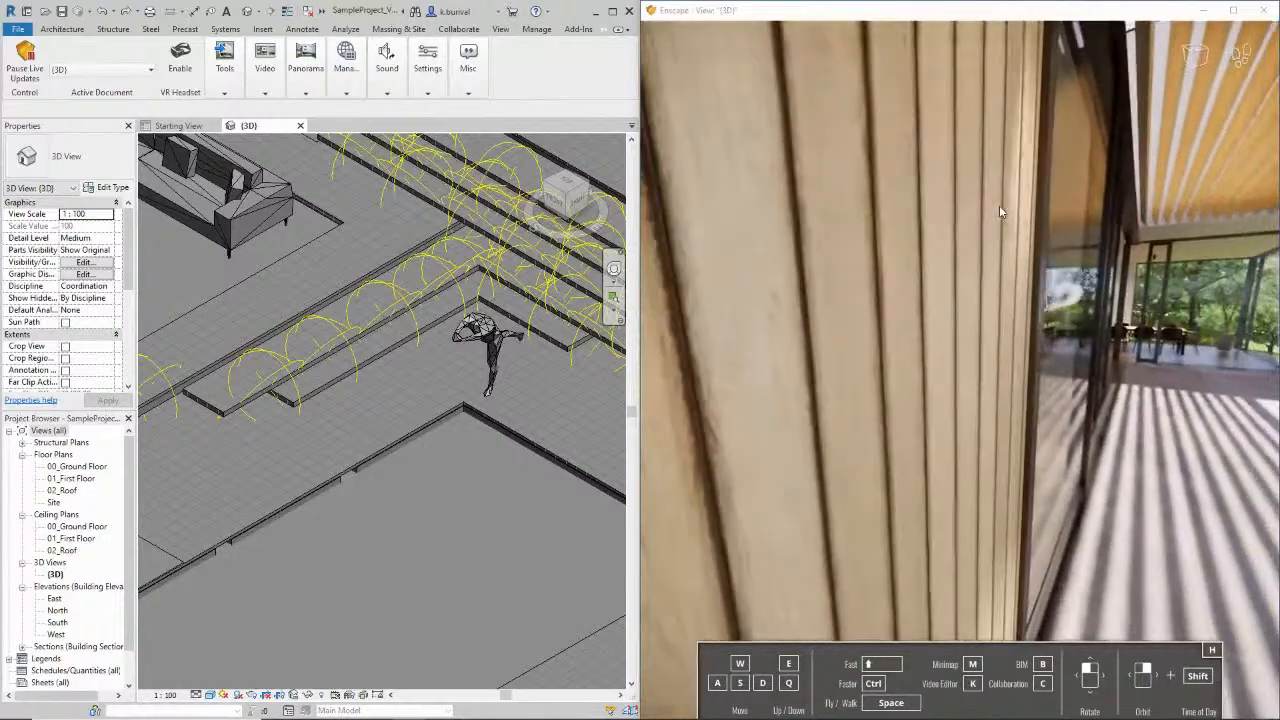
key("a")
key("d")
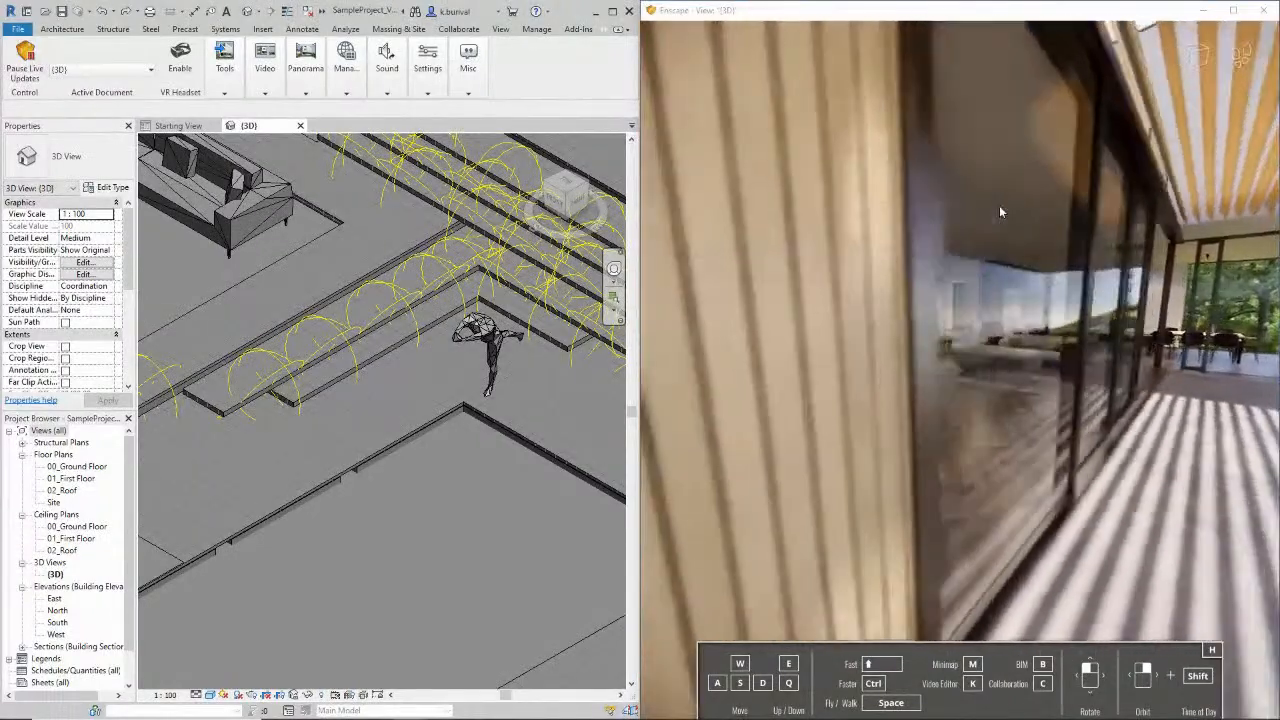
key("w")
key("d")
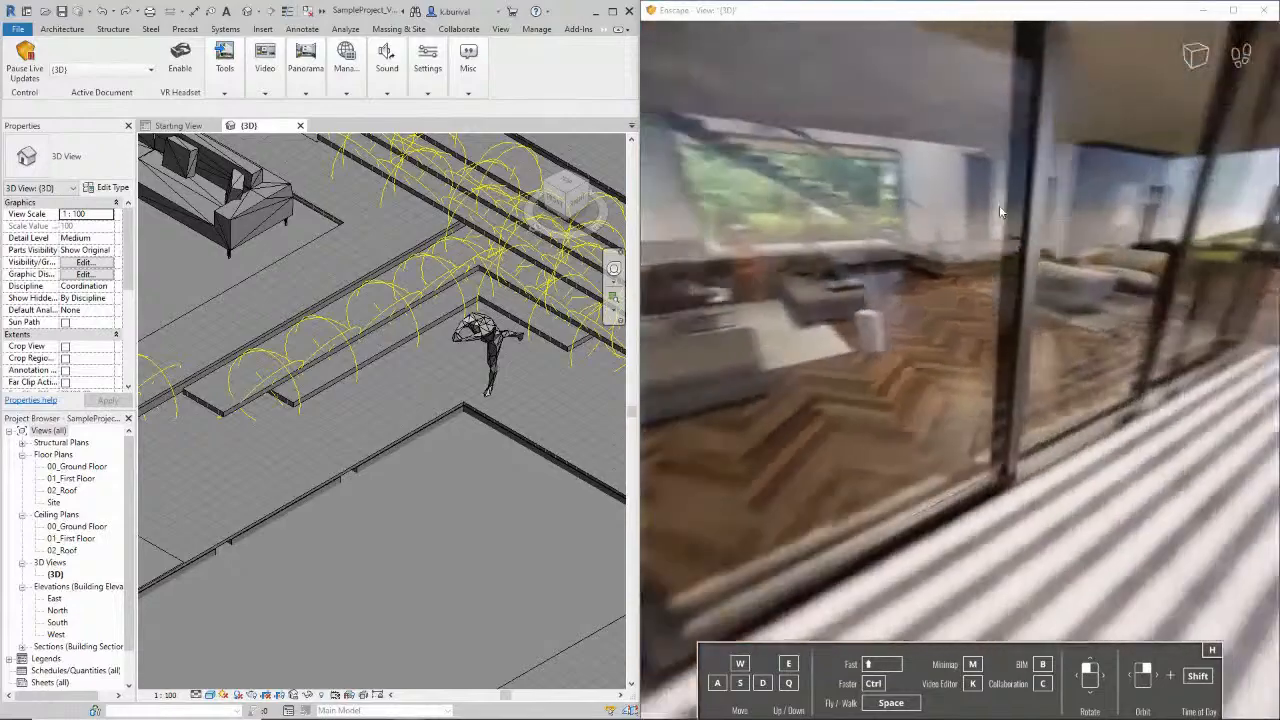
Re-enter the living room from the terrace, look around the fireplace seating area, and head back outside
left_click_drag(1000, 210, 939, 101)
key("w")
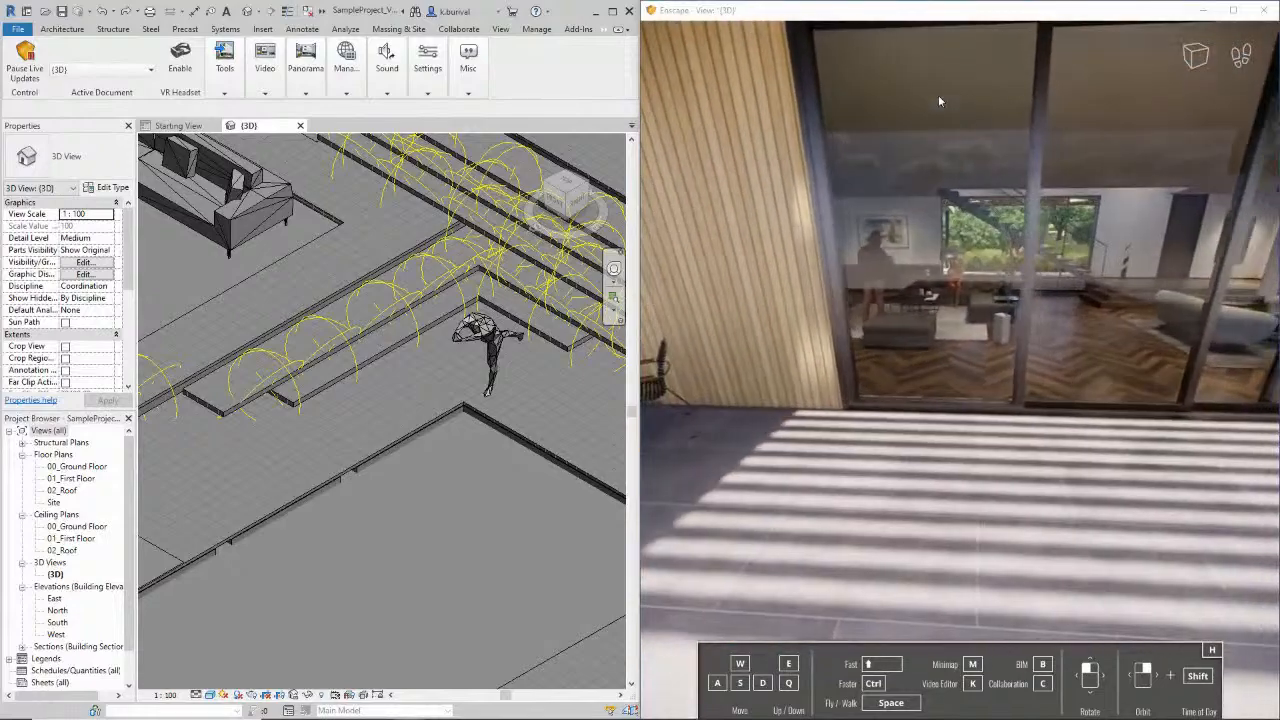
key("w")
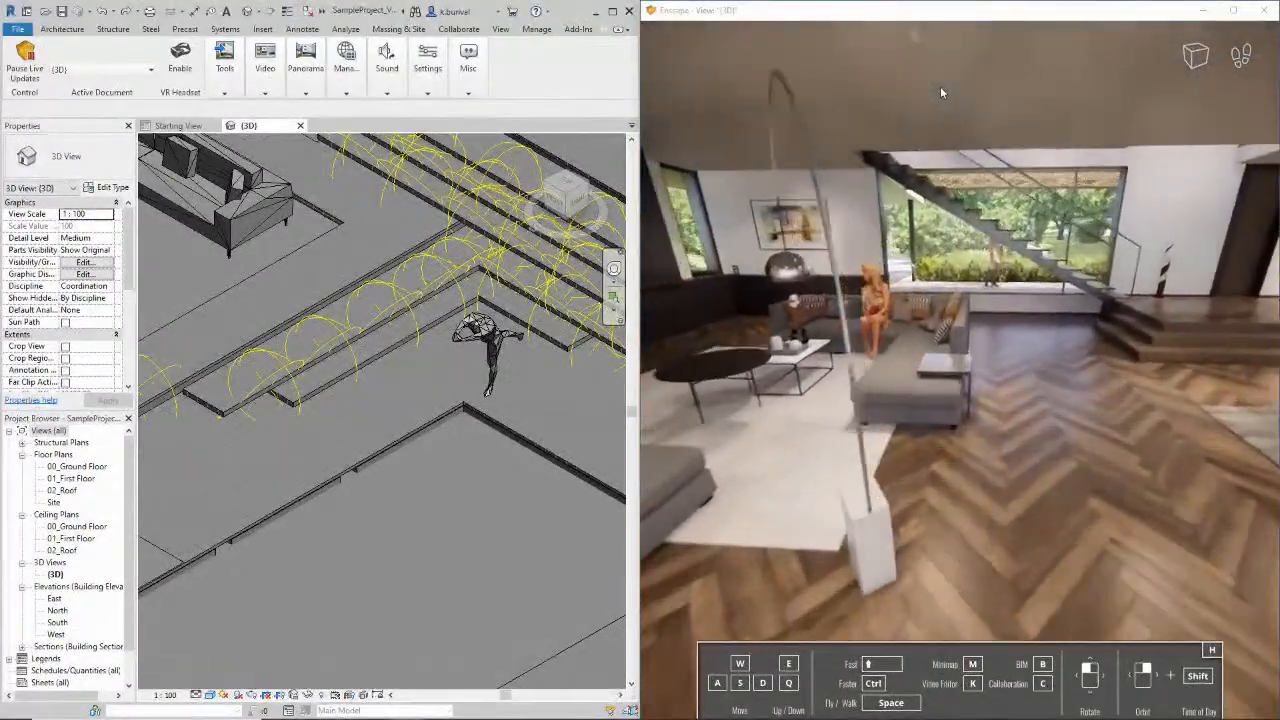
key("d")
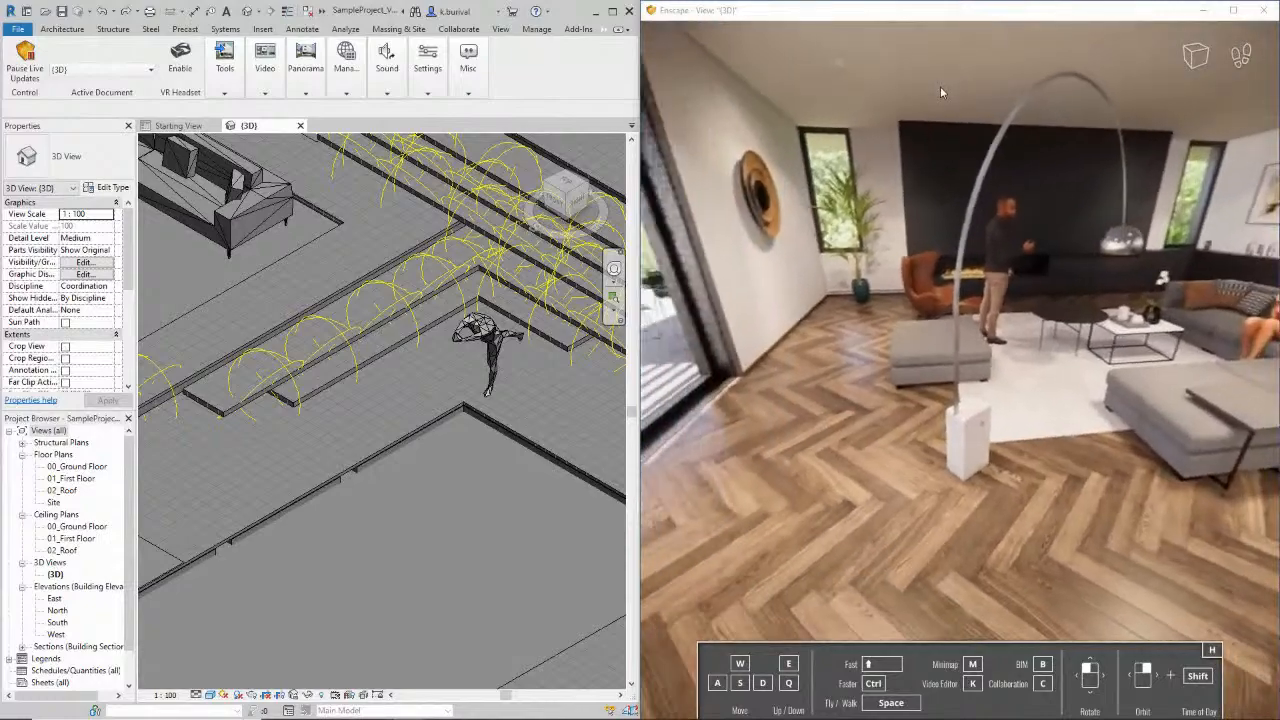
key("w")
key("w")
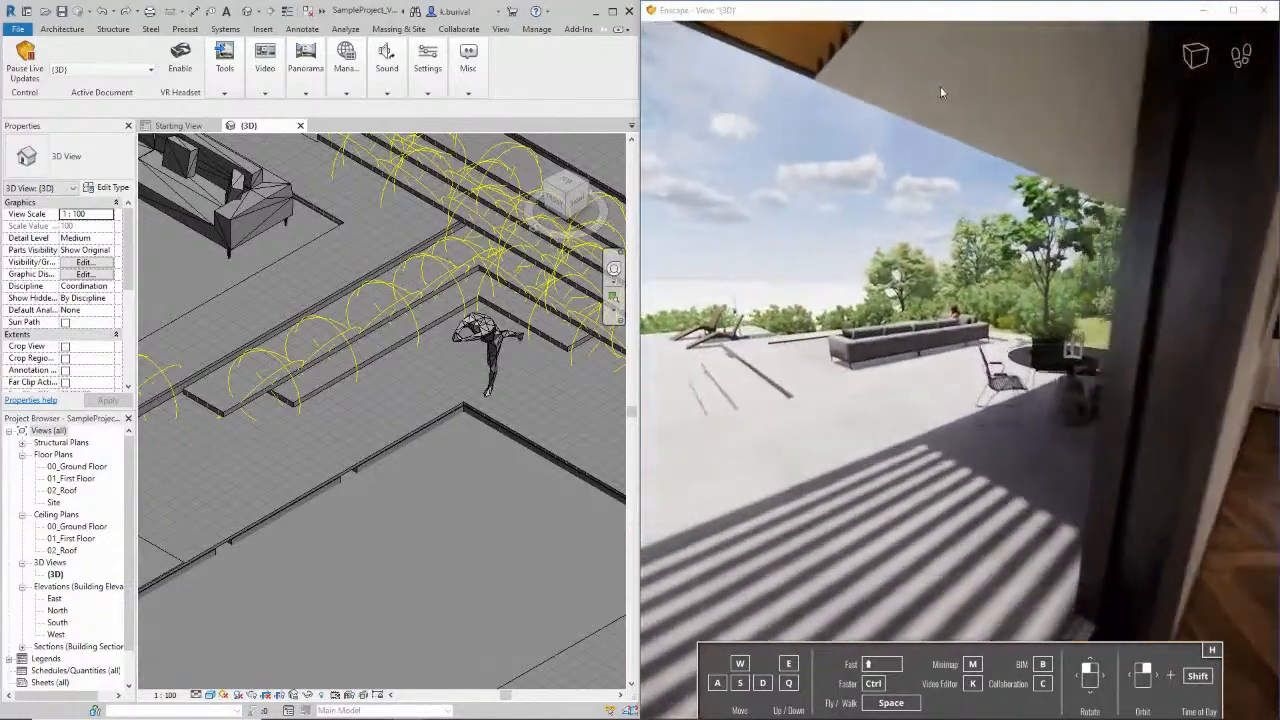
Move around the covered terrace to examine the round outdoor table and the timber-clad wall
key("w")
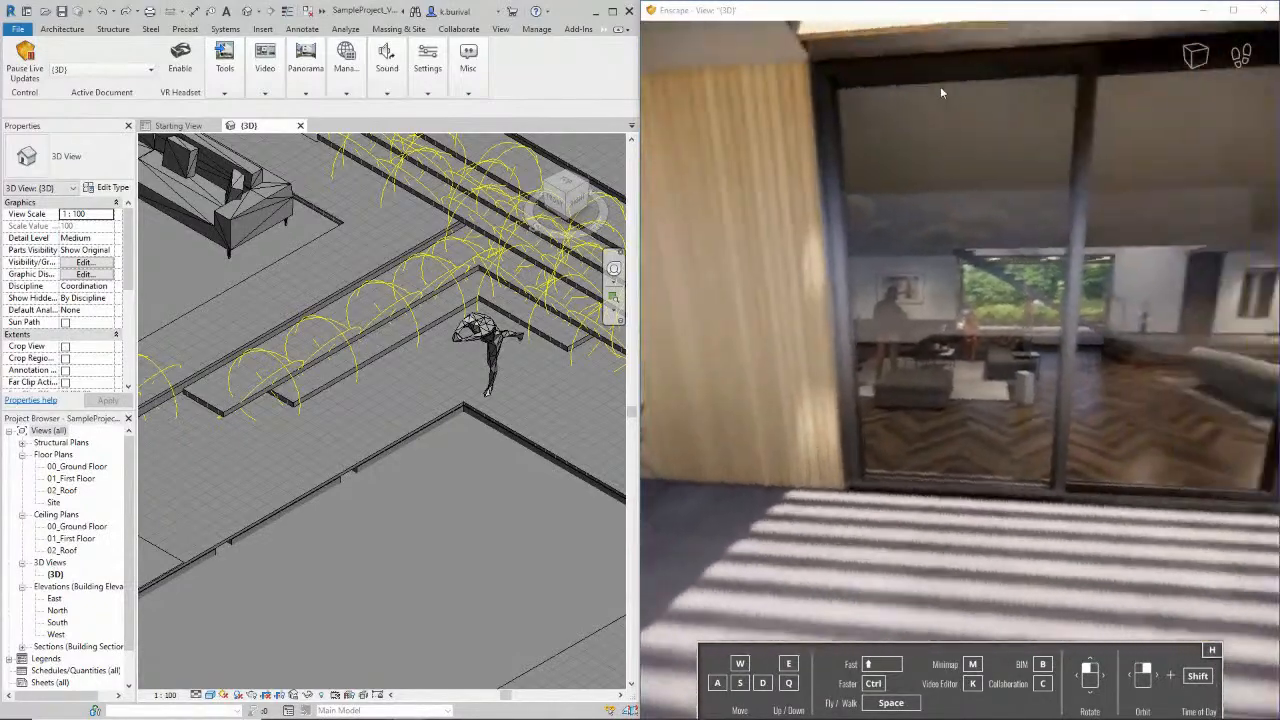
key("s")
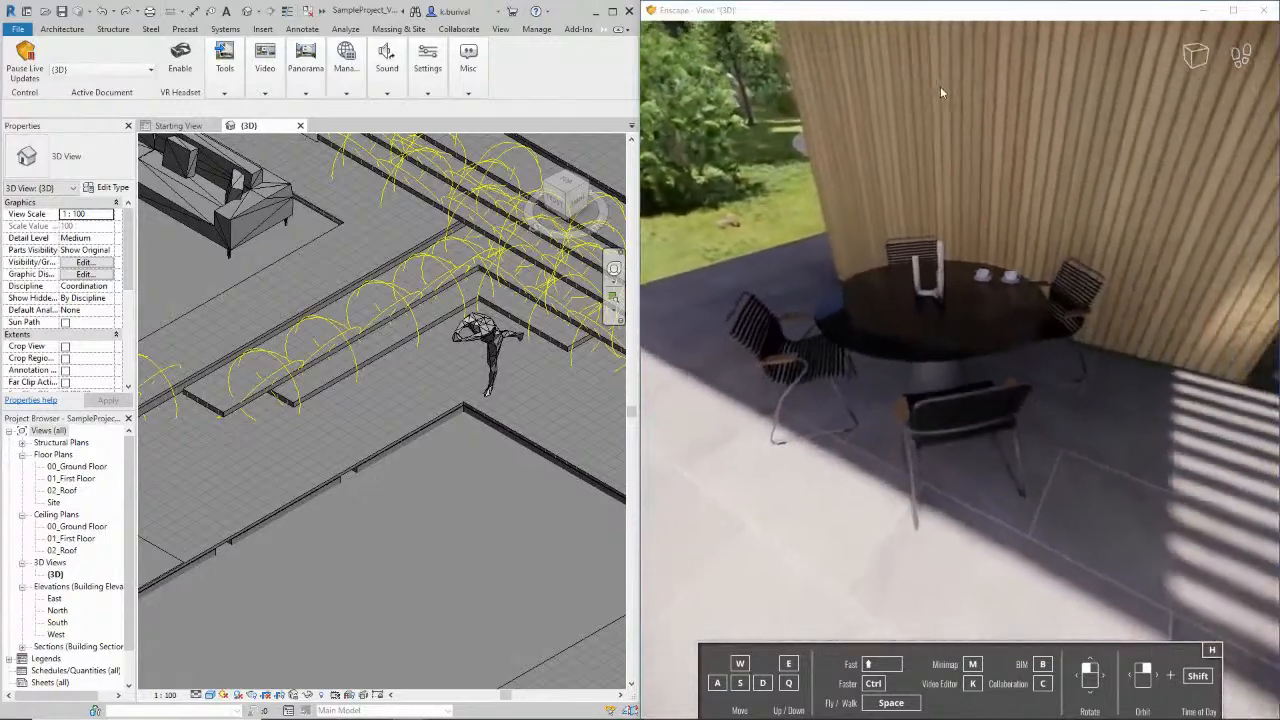
key("w")
key("s")
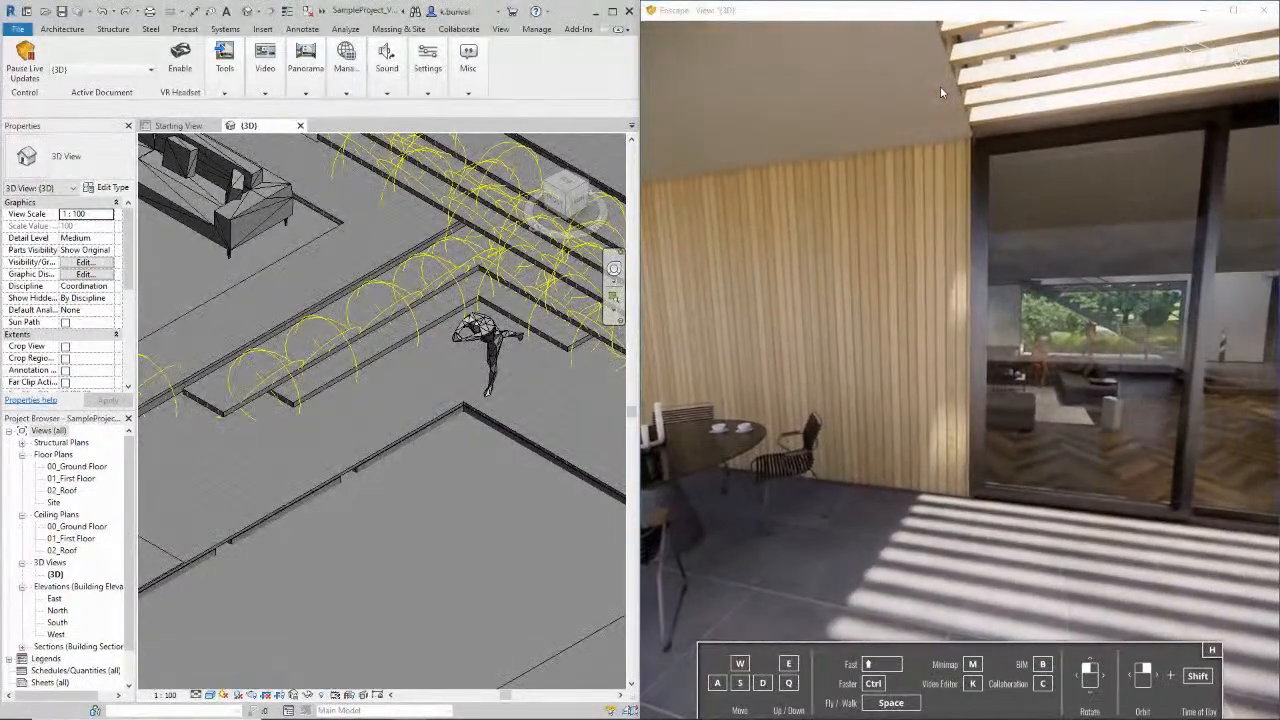
Switch to fly mode, pass through the timber wall into the living room, and return to walk mode behind the sofa
key("w")
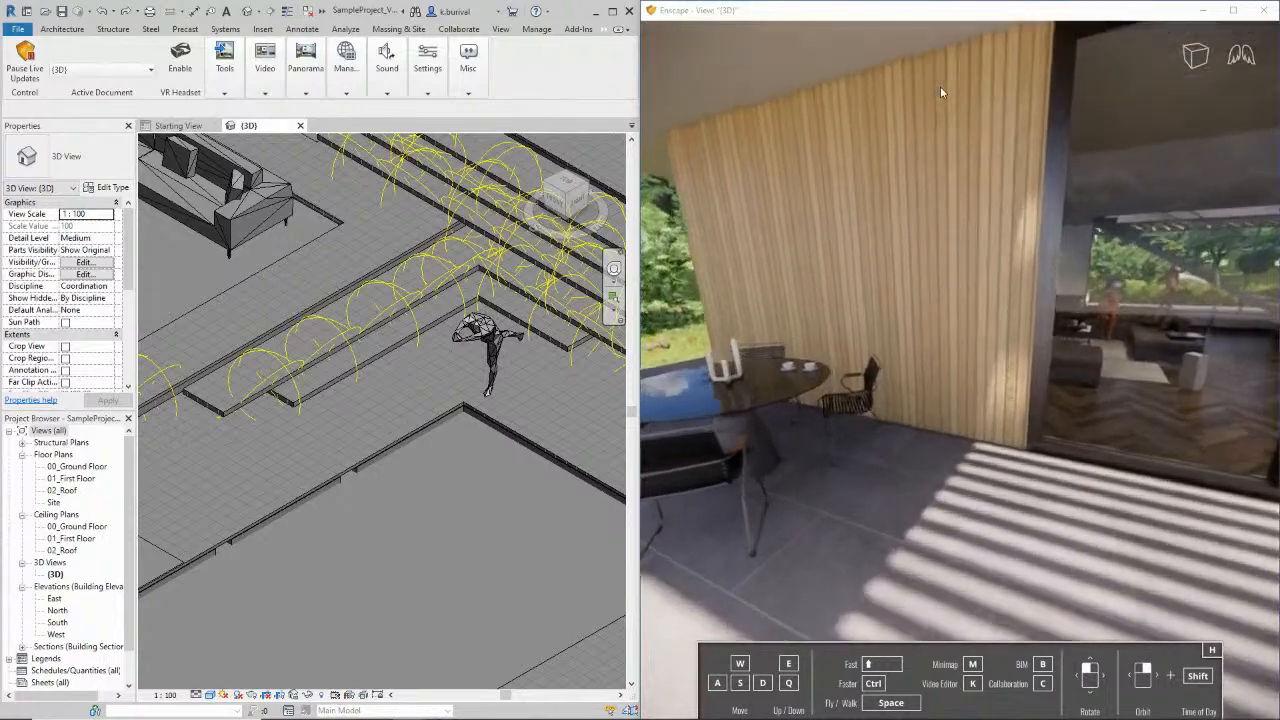
key("w")
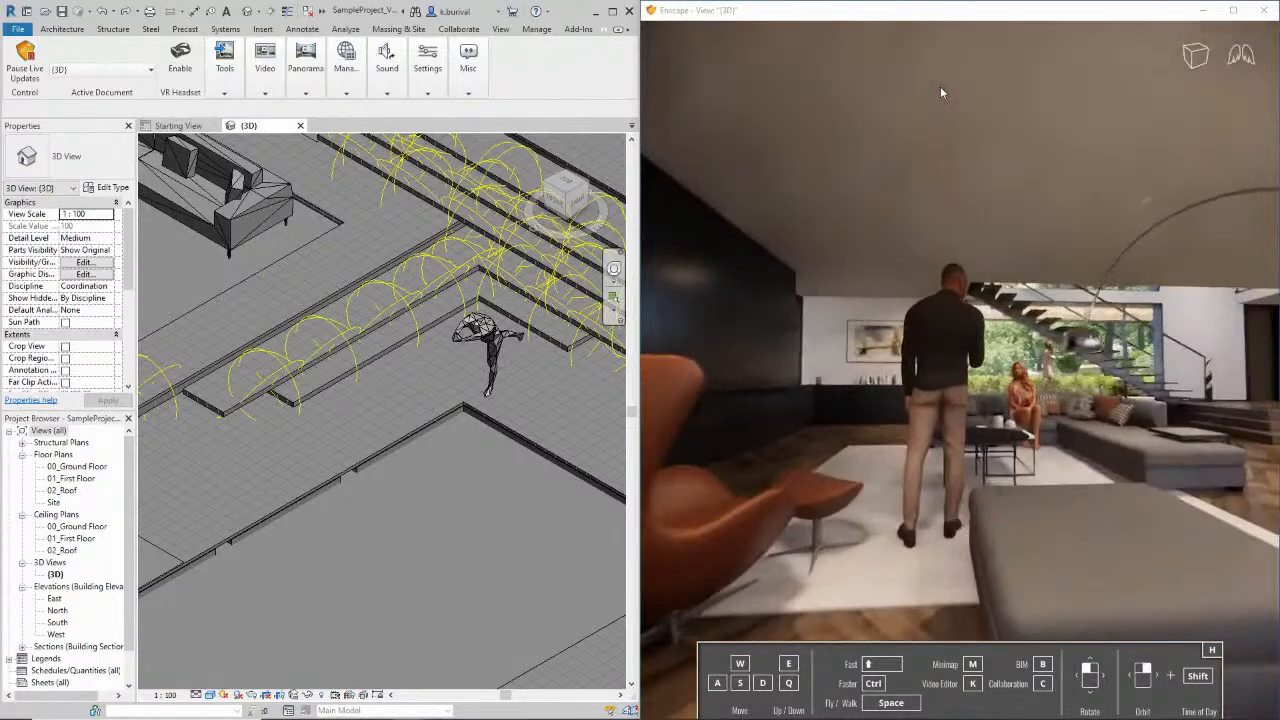
key("w")
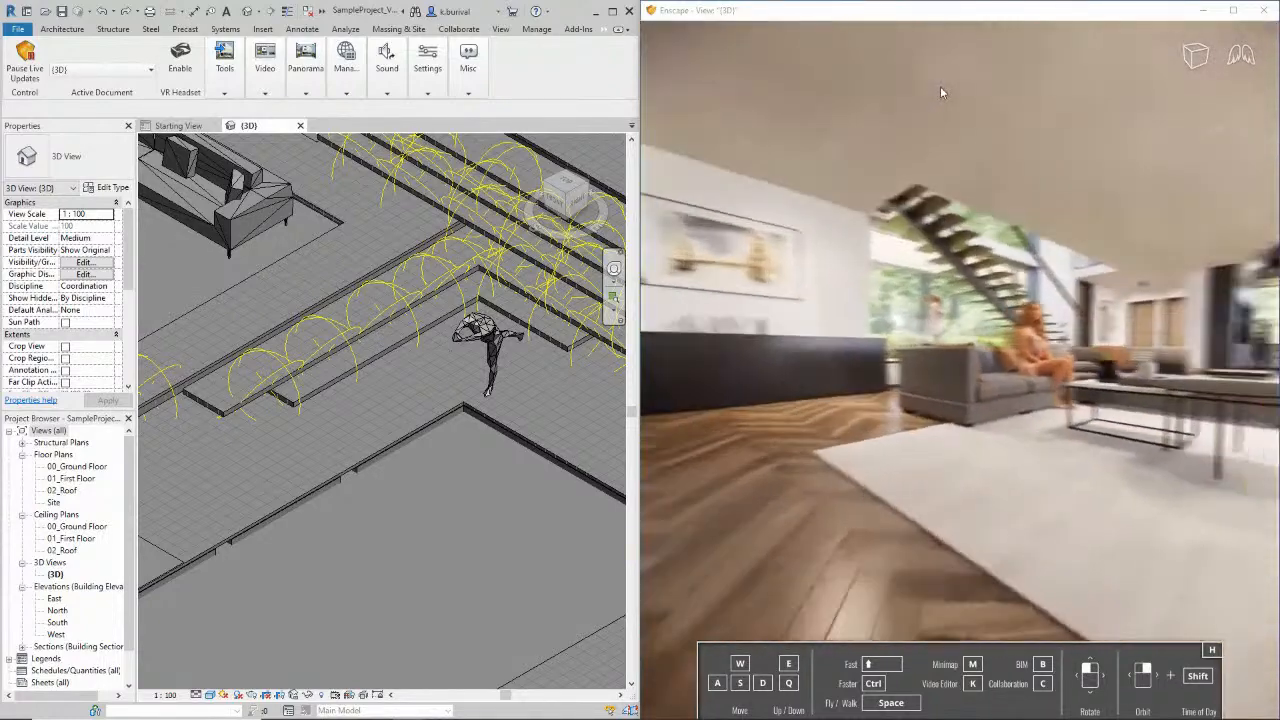
key("s")
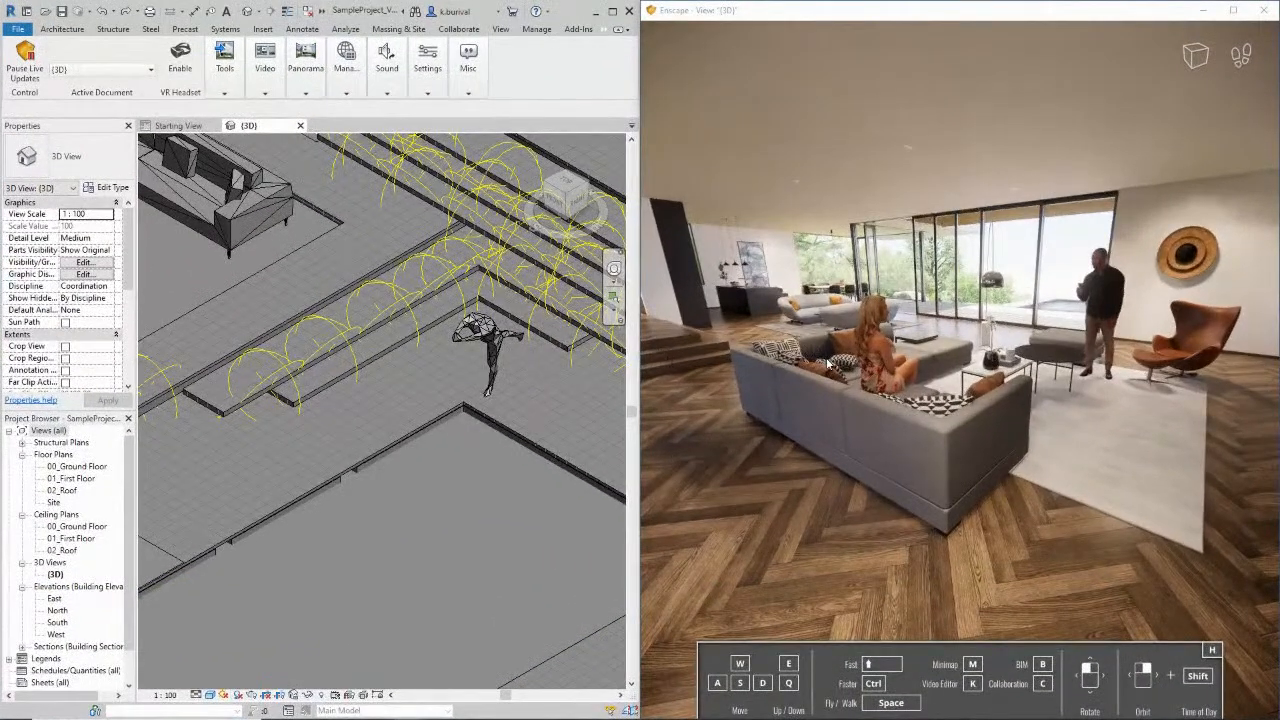
Turn the camera around the living room seating and walk to the orange armchair facing the ottoman
right_click_drag(828, 365, 805, 313)
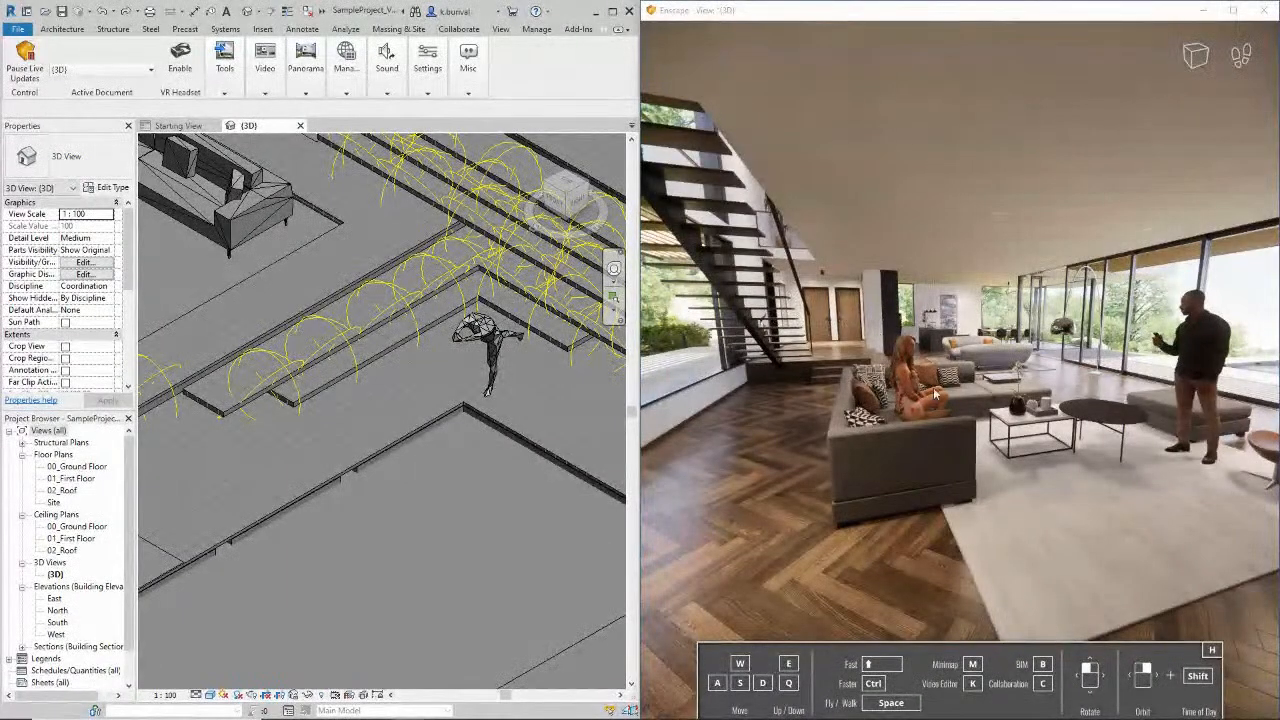
left_click_drag(984, 517, 982, 516)
key("w")
key("d")
key("w")
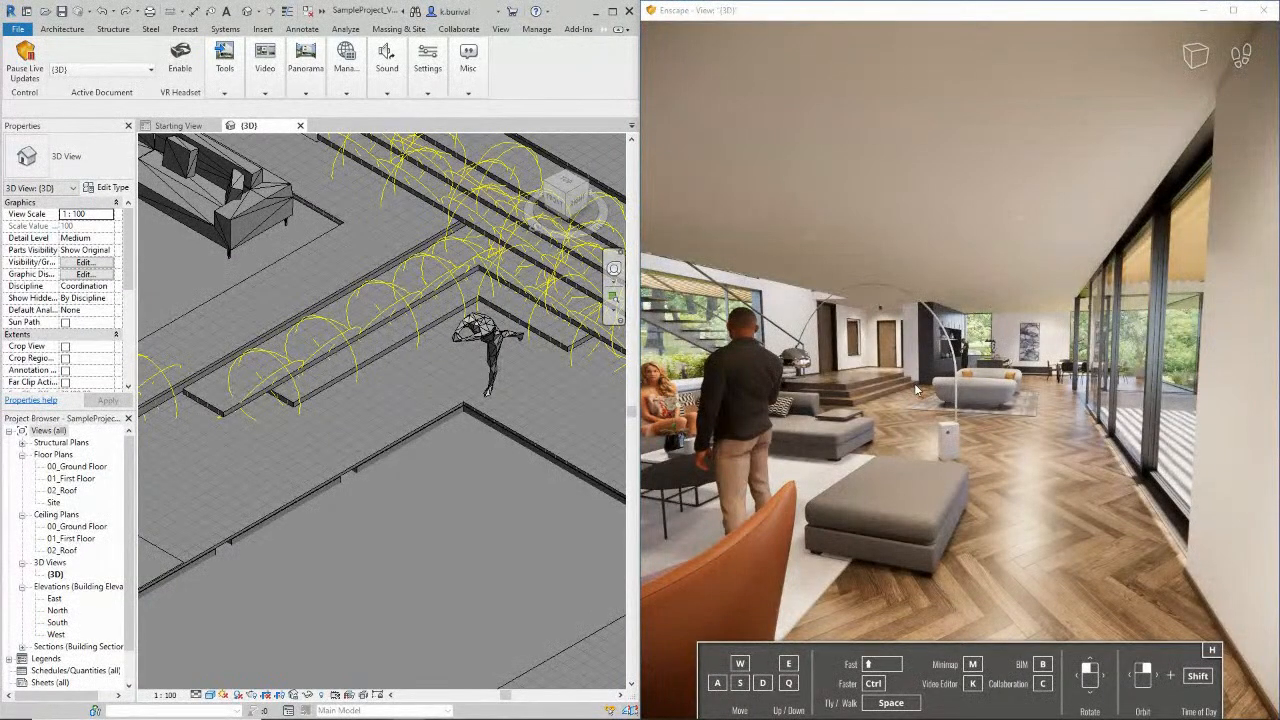
Open Enscape's general settings and show the Input options
left_click(441, 92)
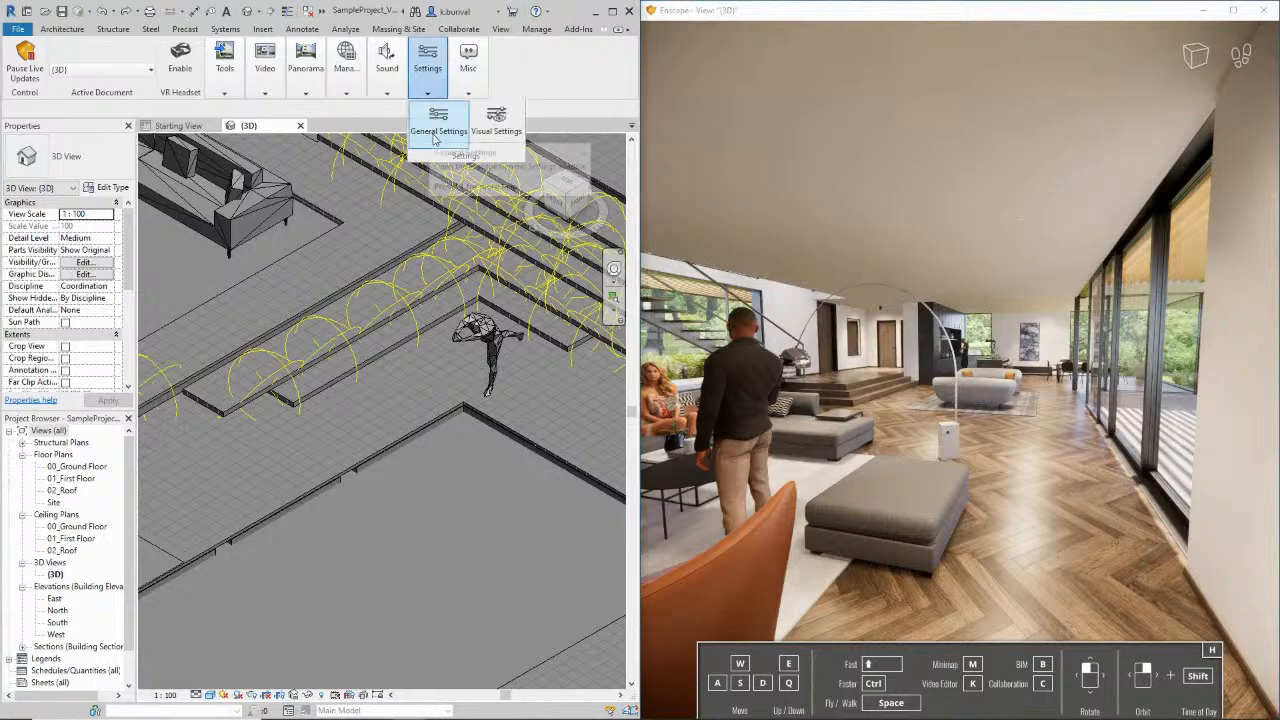
left_click(436, 138)
left_click(230, 186)
left_click_drag(295, 172, 304, 202)
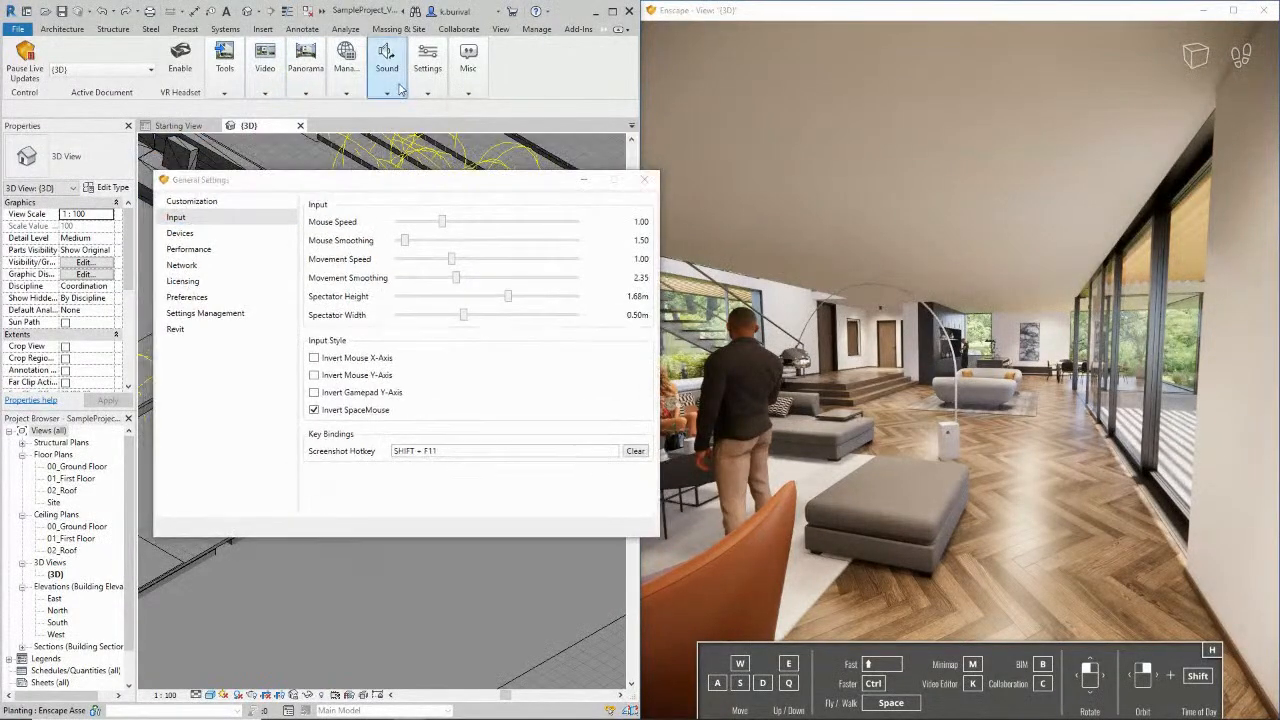
left_click(422, 90)
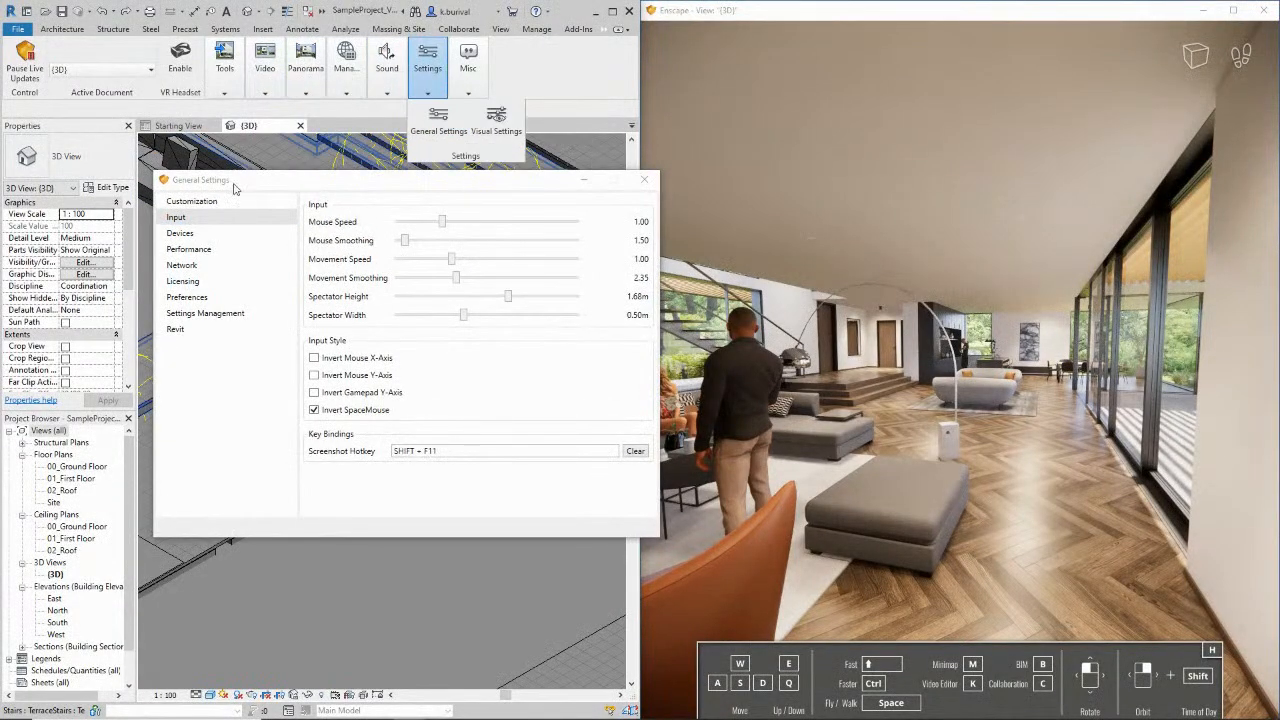
left_click(205, 222)
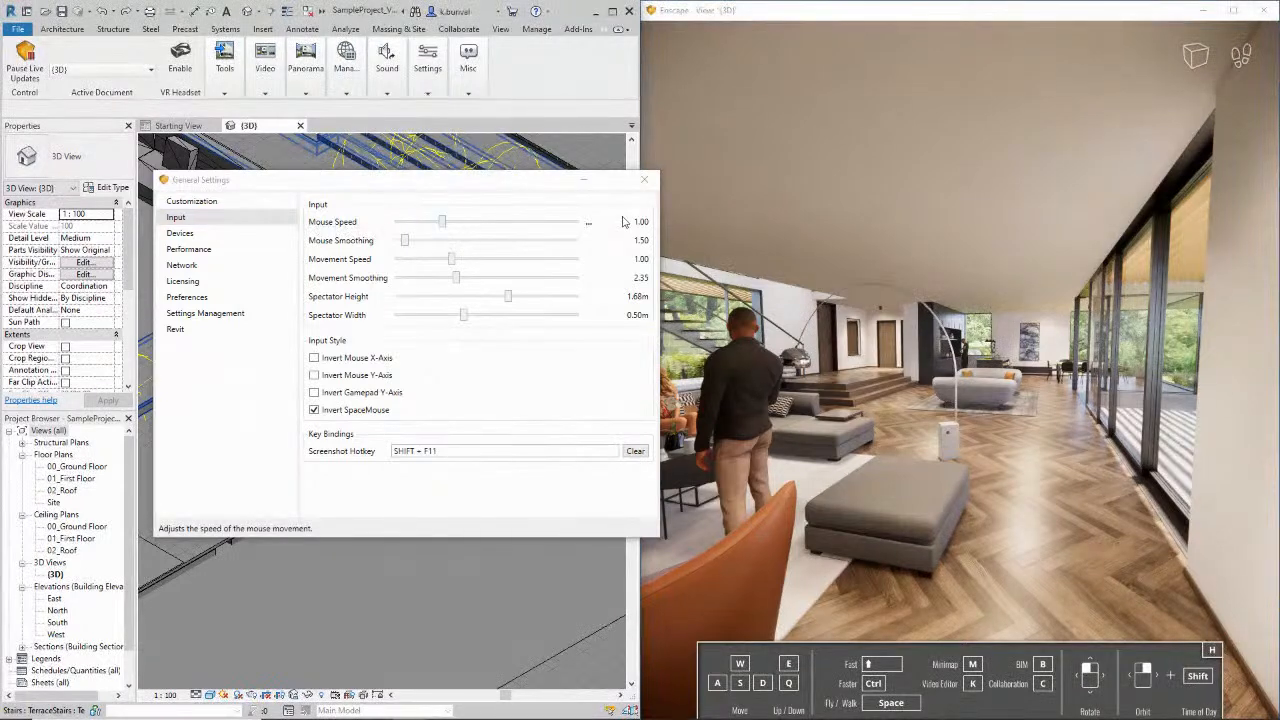
Set Movement Smoothing to 2.42 and test it by moving the camera through the living room
left_click_drag(1006, 231, 1006, 231)
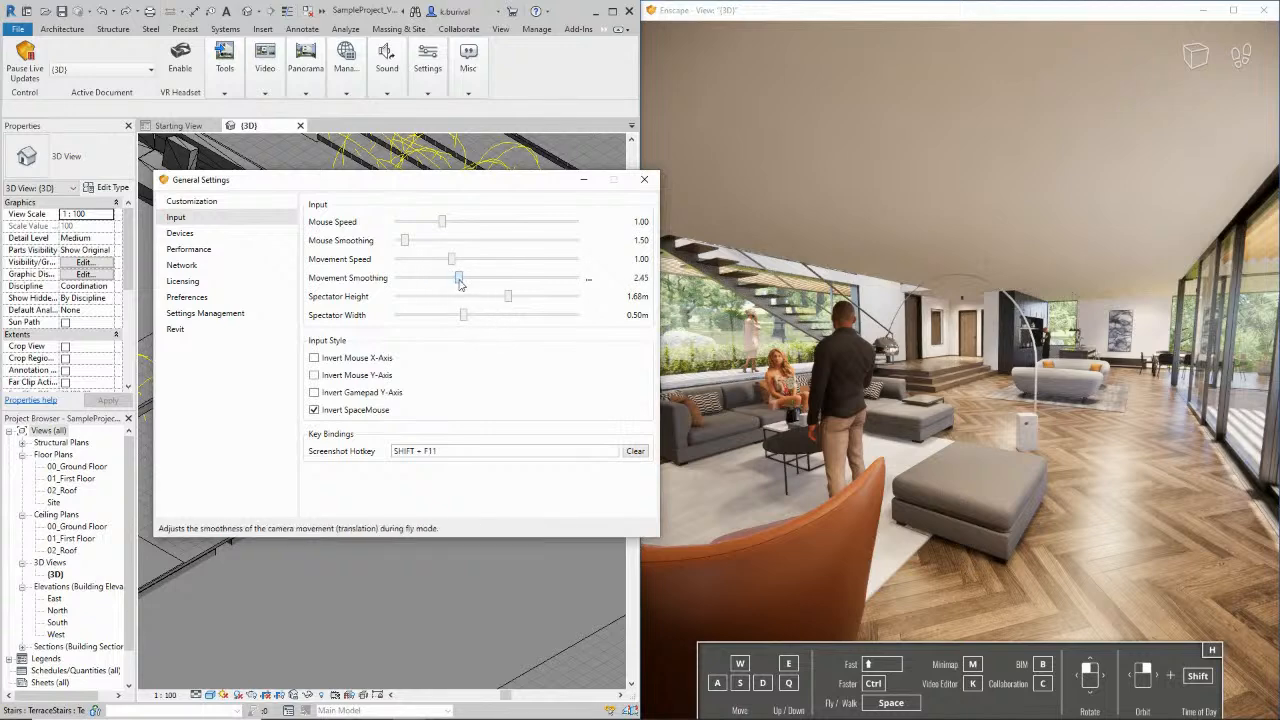
key("w")
left_click_drag(1273, 368, 1222, 360)
key("d")
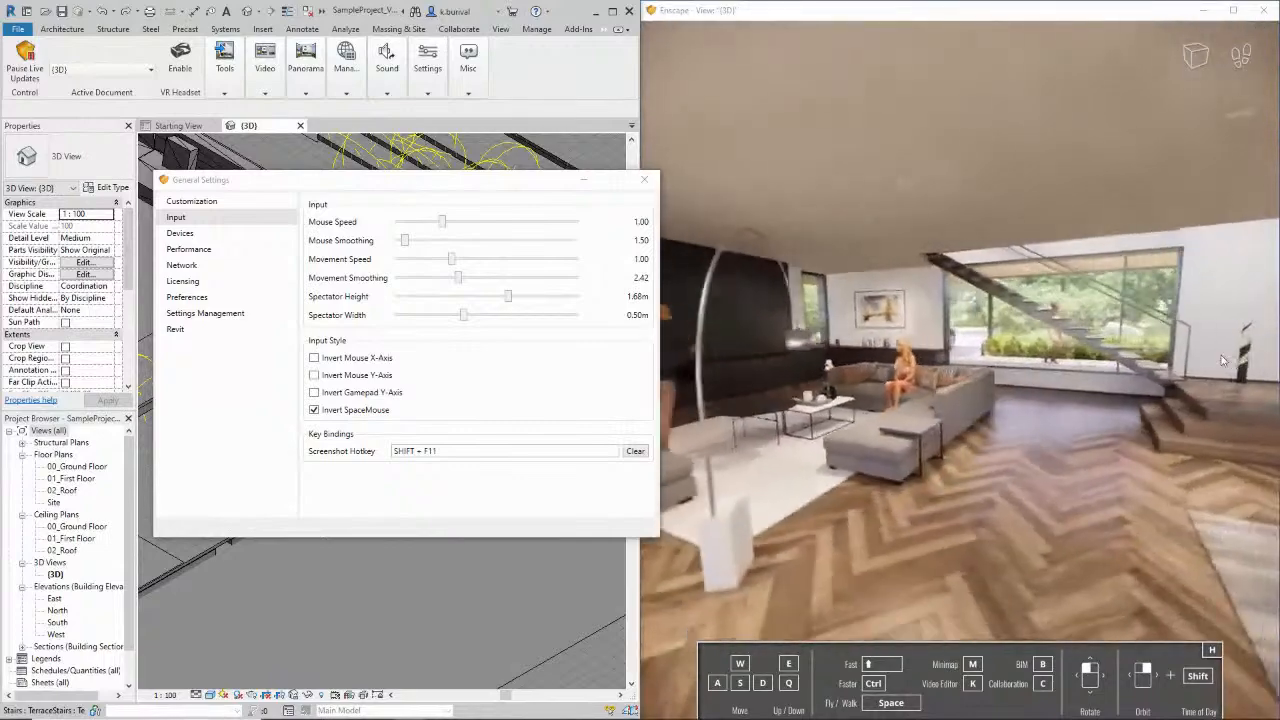
key("s")
Switch to fly mode and move the camera sideways and forward in the living room to check the movement
key("space")
key("a")
key("d")
key("w")
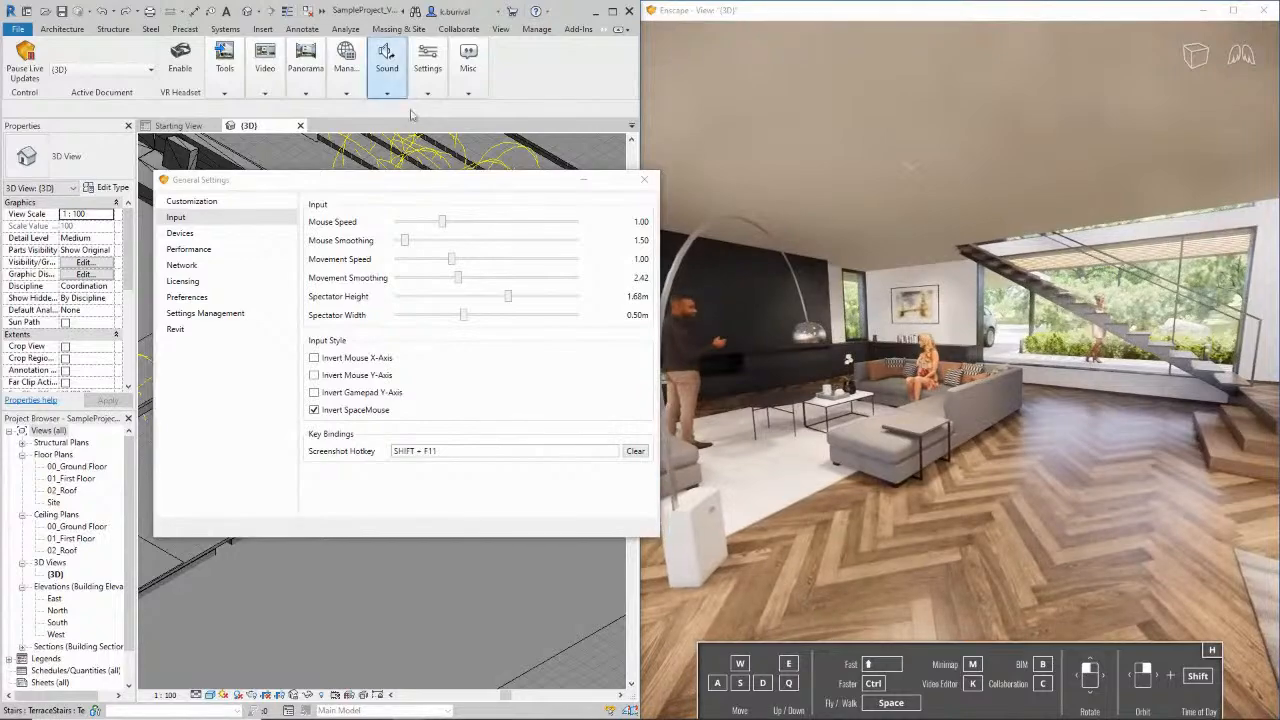
Close the General Settings and fly the camera backwards out of the living room until the villa and pool are seen from outside
left_click(644, 183)
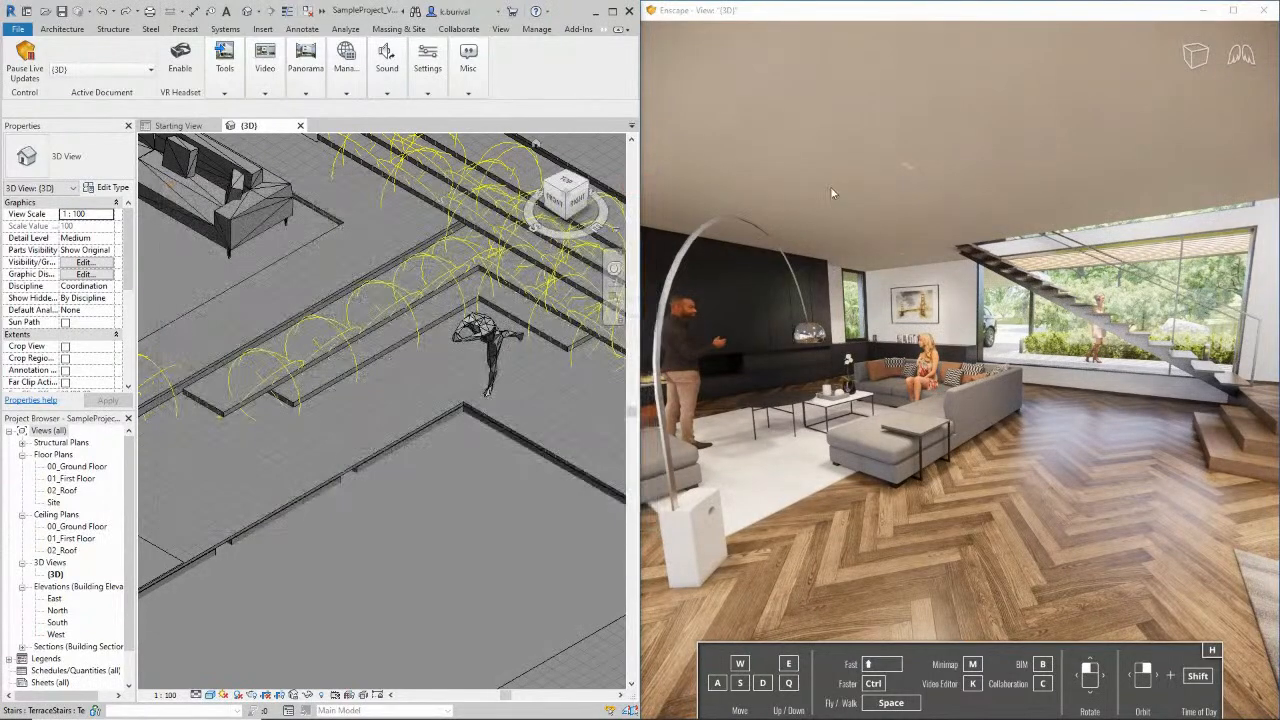
left_click_drag(811, 187, 811, 187)
key("d")
key("s")
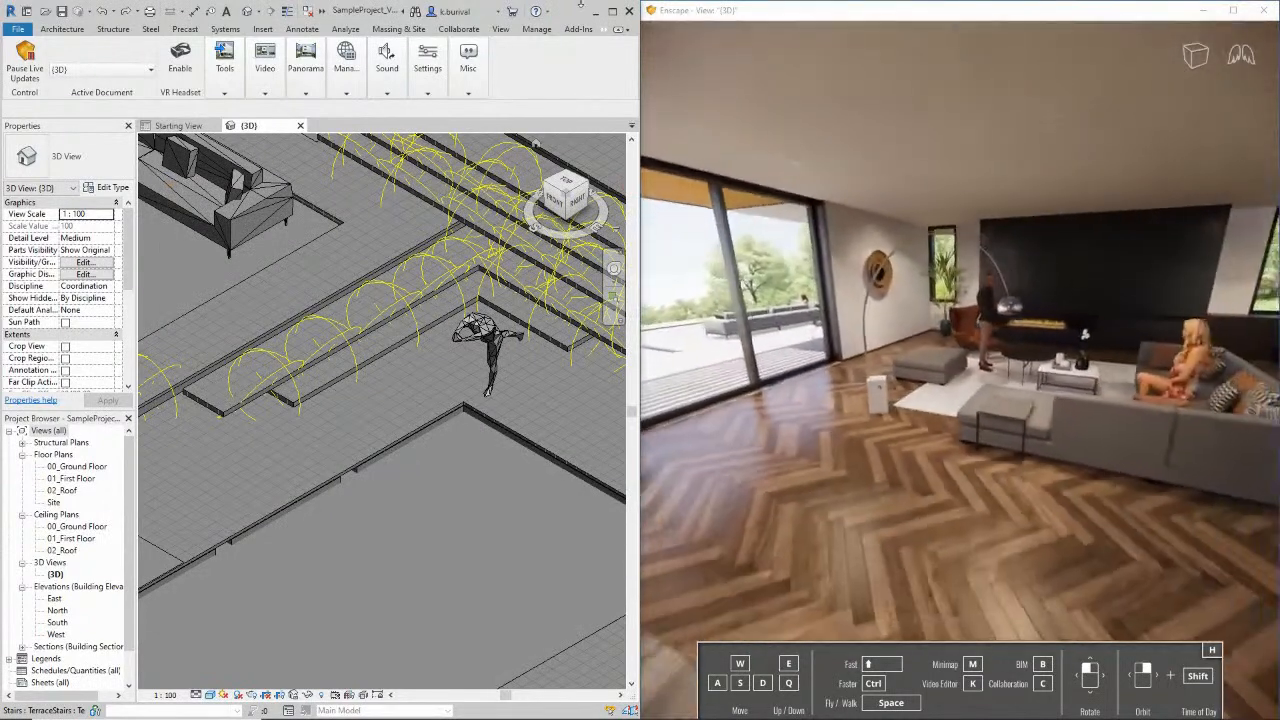
key("w")
left_click_drag(889, 171, 889, 171)
key("s")
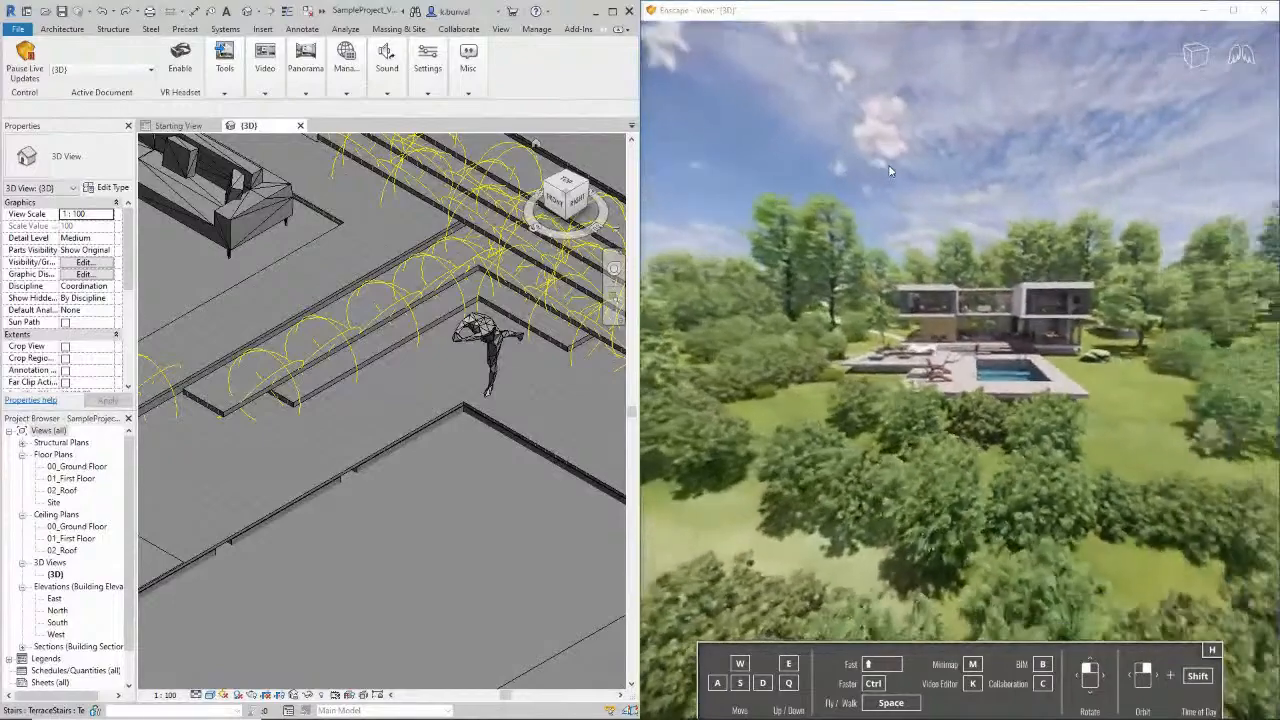
Fly at fast speed towards and away from the villa, ending far out and raised with the camera turned over the whole site
key("shift+w")
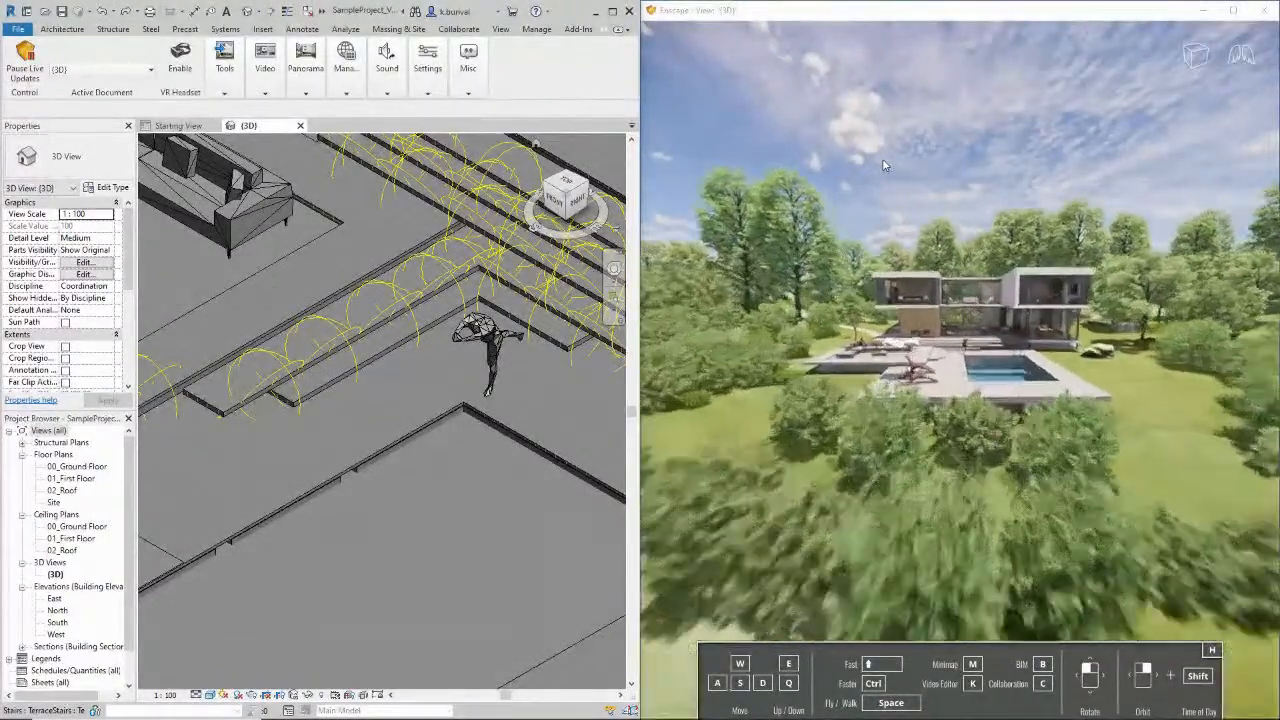
key("shift+s")
key("shift+s")
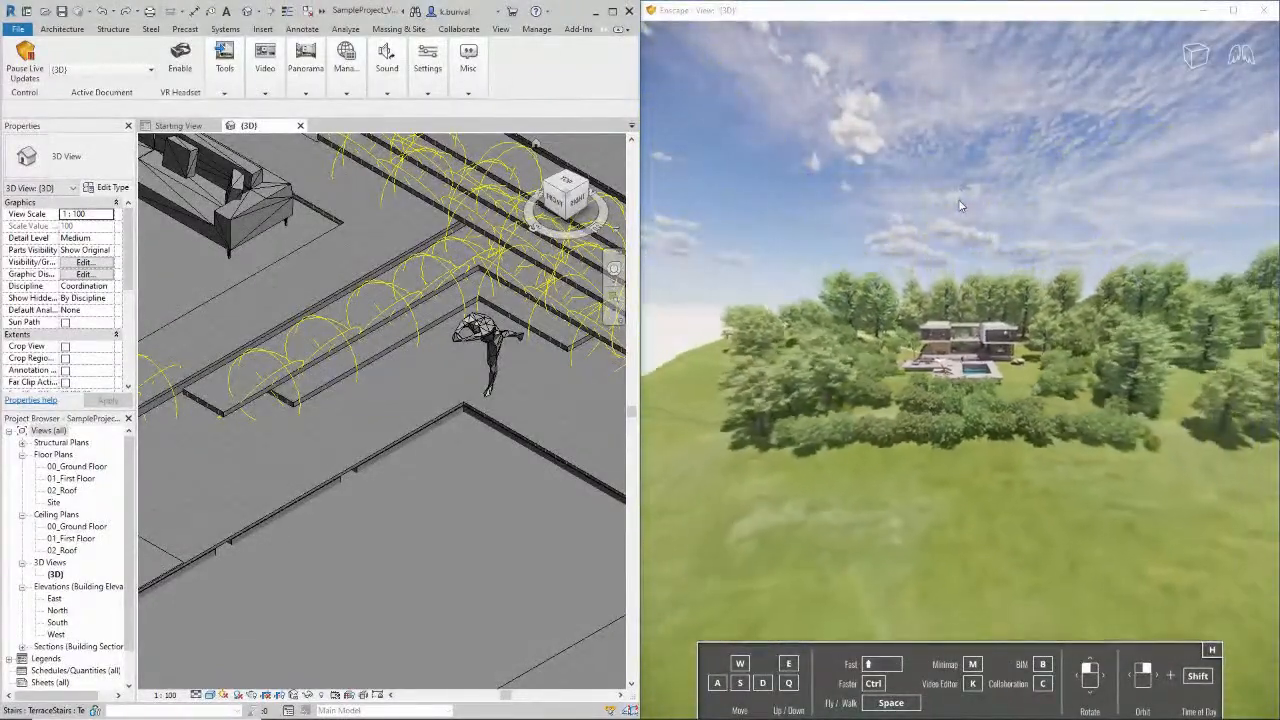
key("shift+s")
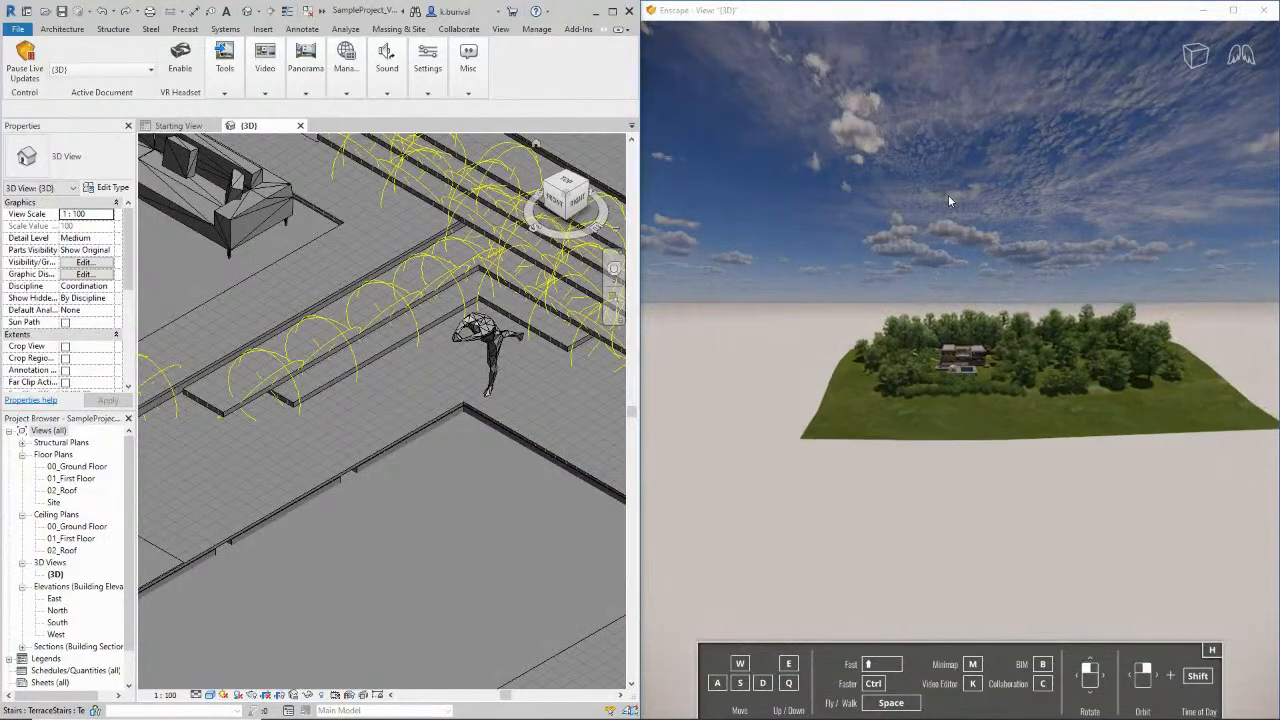
key("shift+w")
key("shift+s")
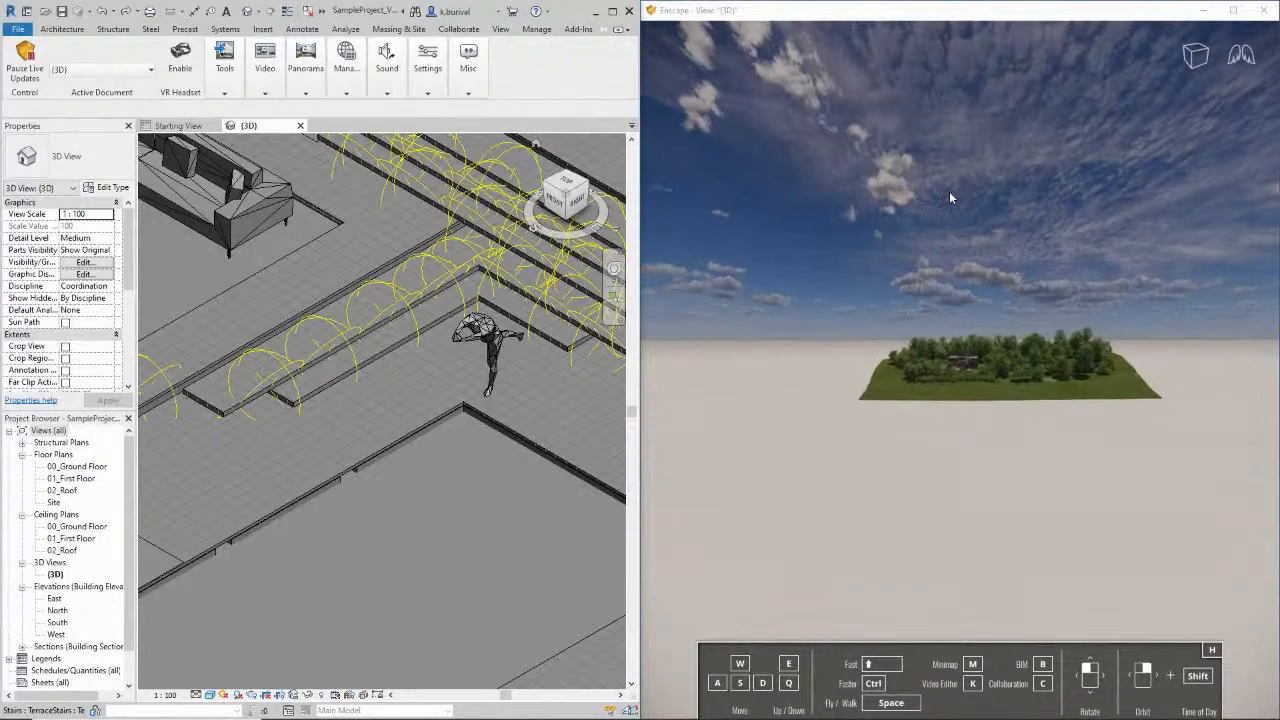
key("shift+s")
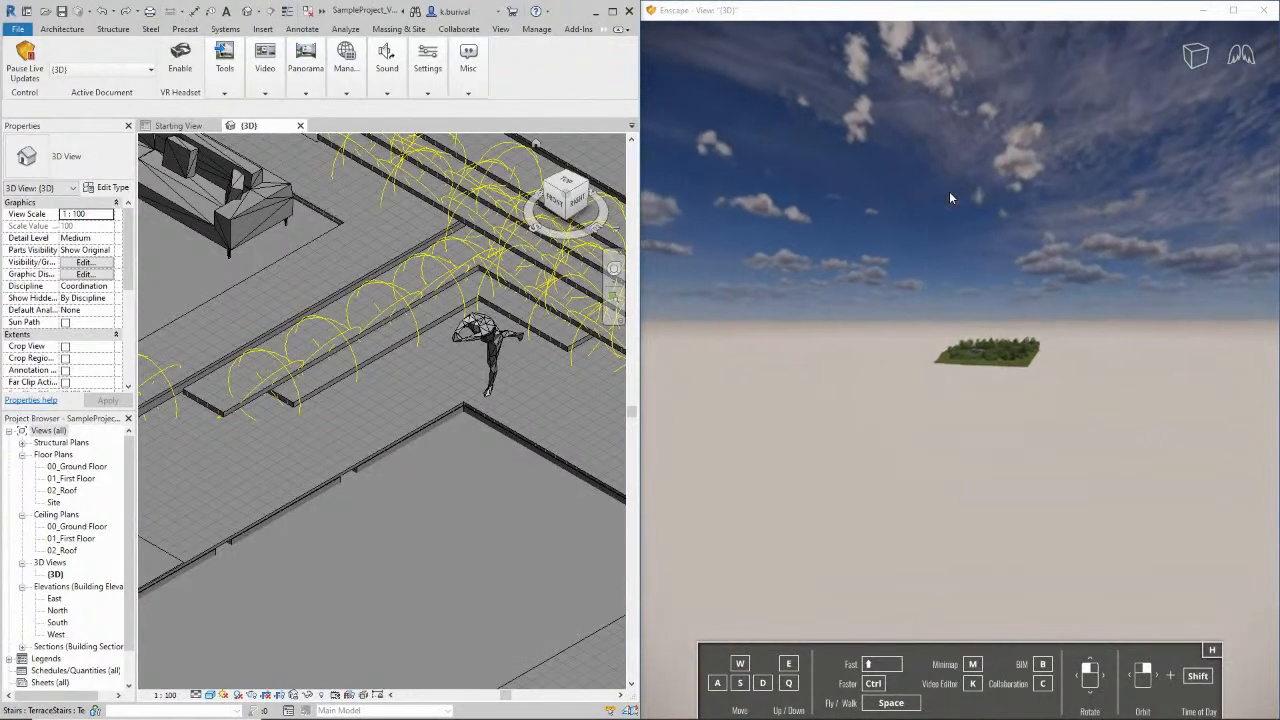
key("shift+e")
left_click_drag(949, 191, 894, 100)
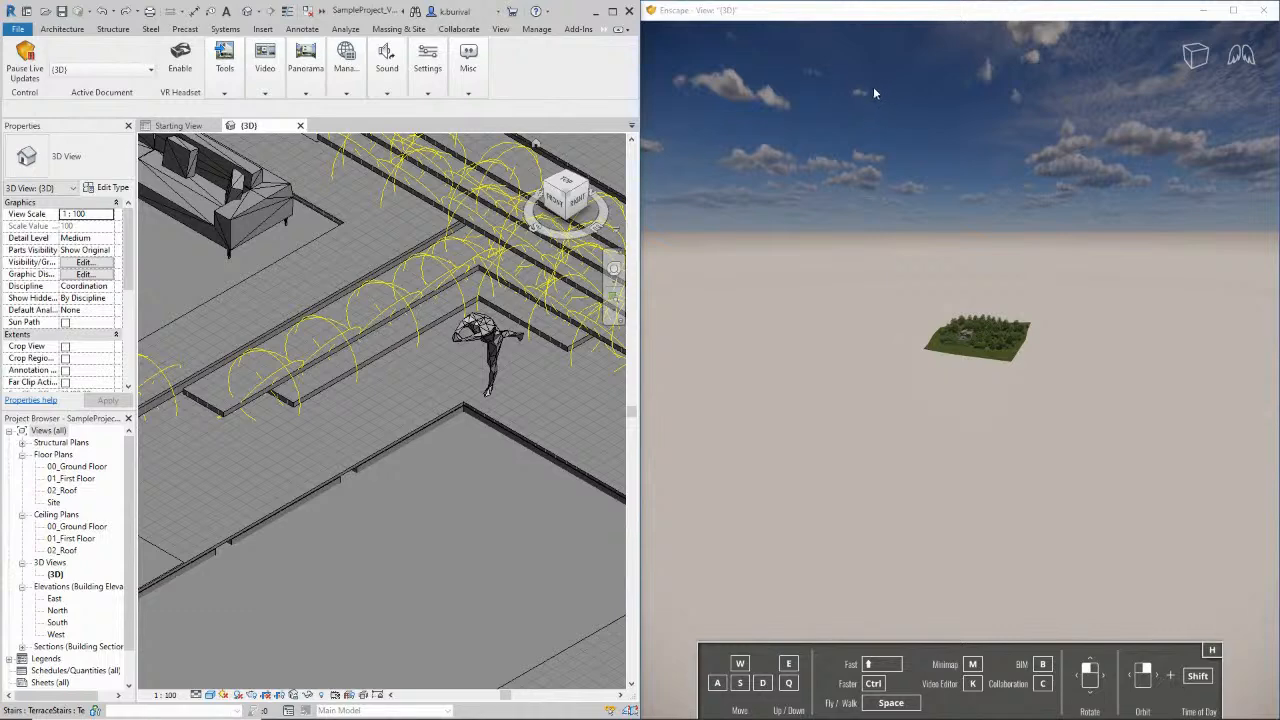
Teleport to the distant villa, then back the camera away and sideways over the pool and terrace
double_click(972, 323)
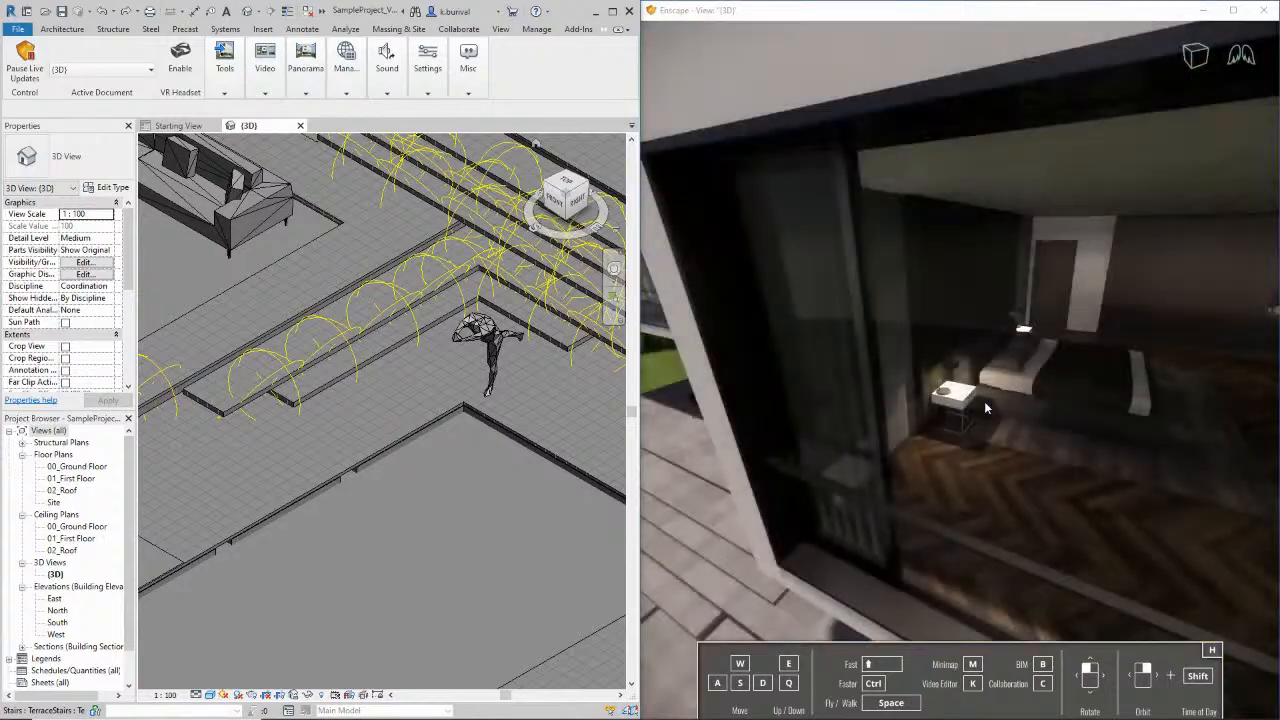
key("s")
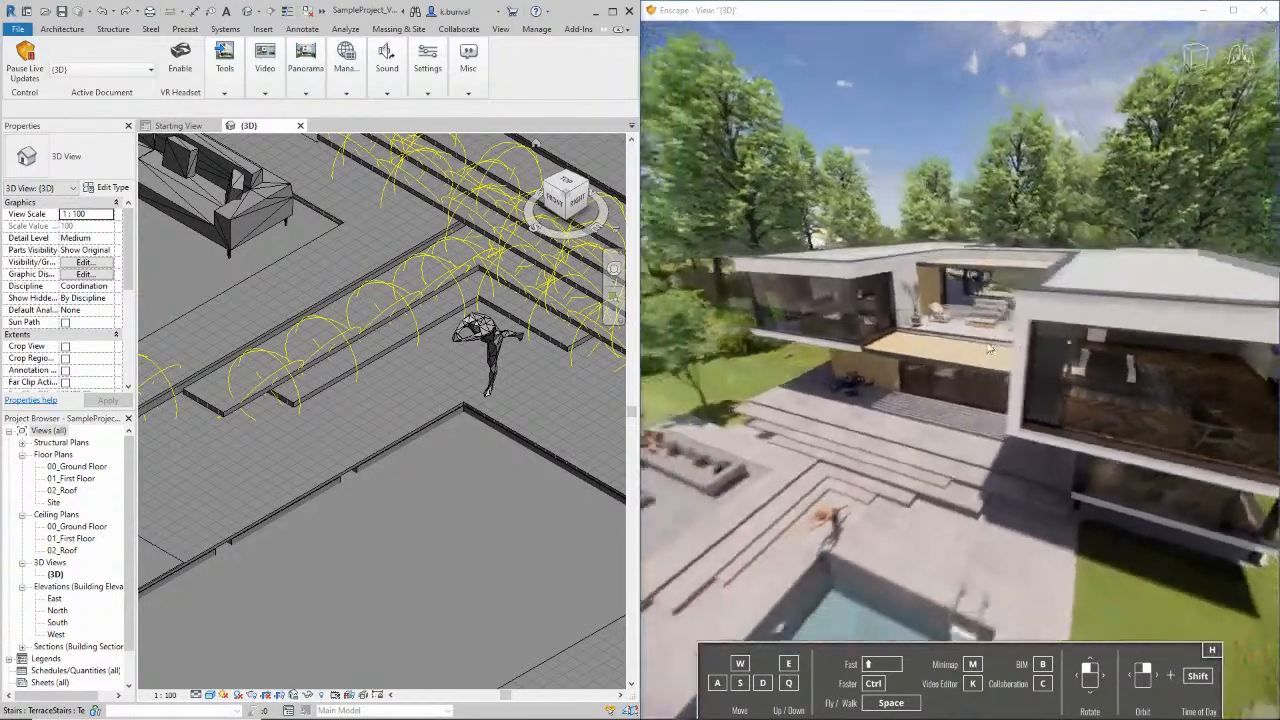
key("a")
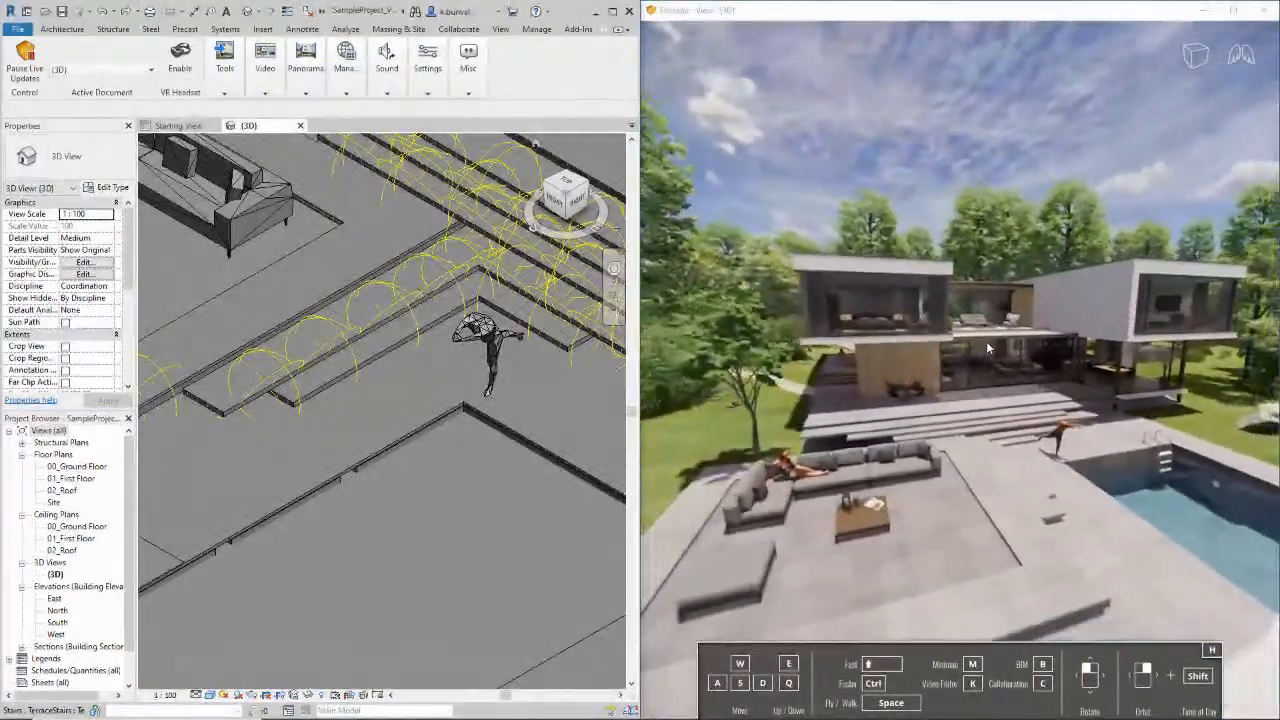
key("s")
key("s")
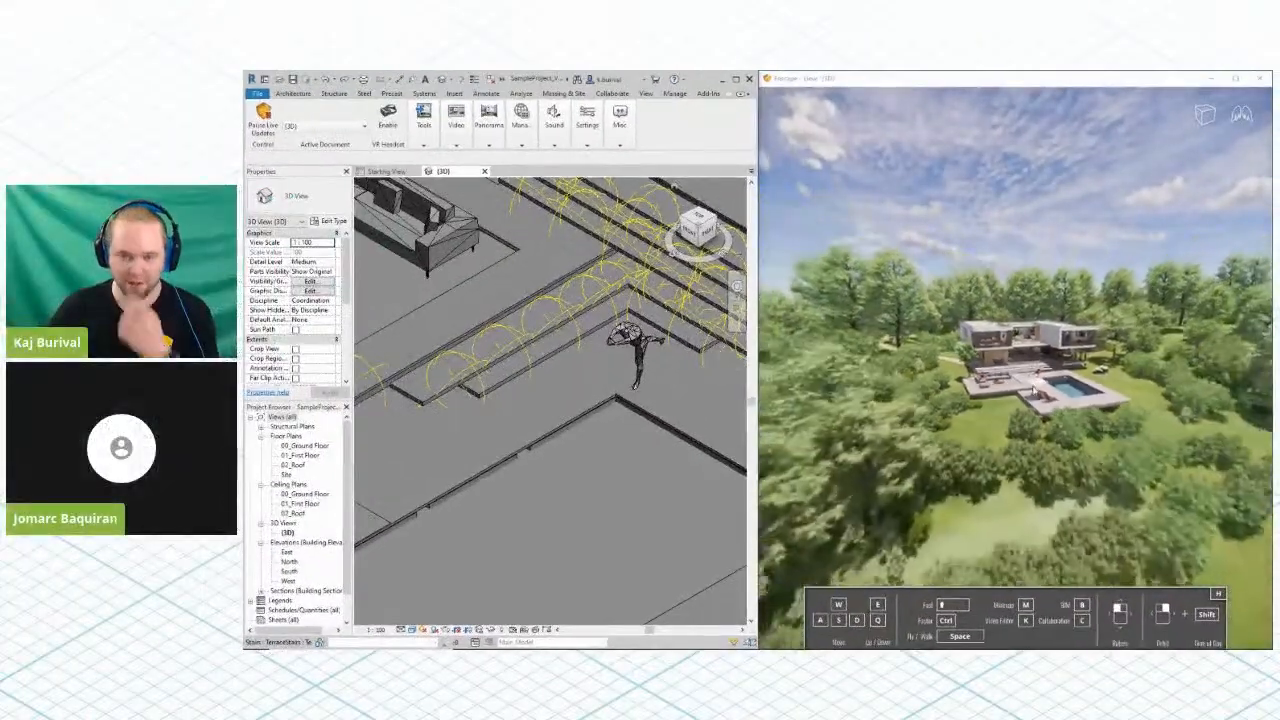
Teleport to the parasol on the pool terrace and fly the camera around the outdoor lounge to frame the villa
left_click(1035, 399)
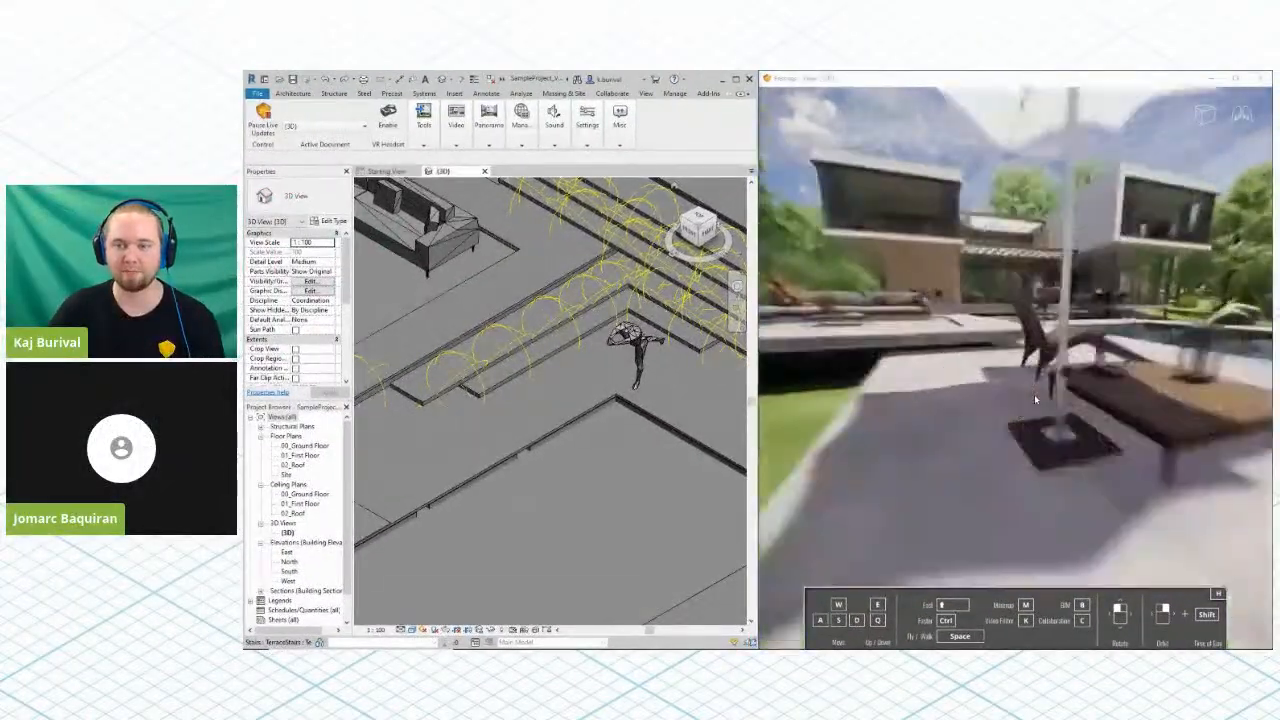
key("s")
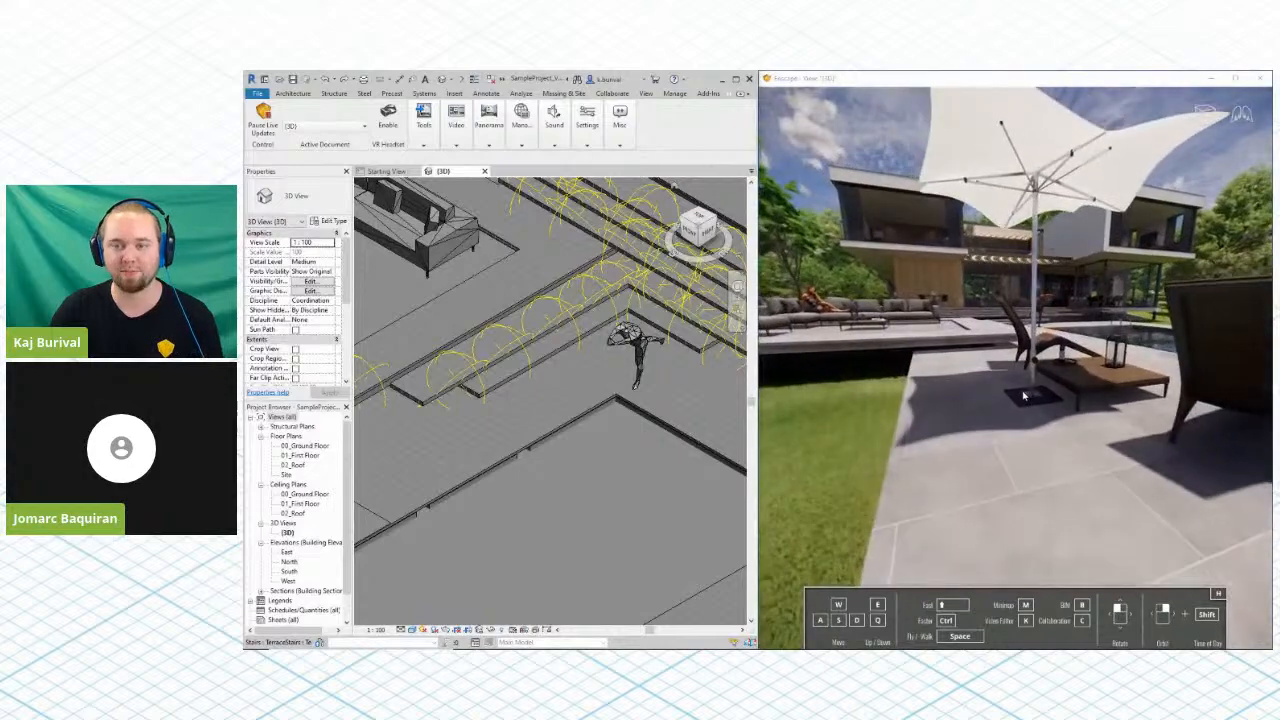
key("w")
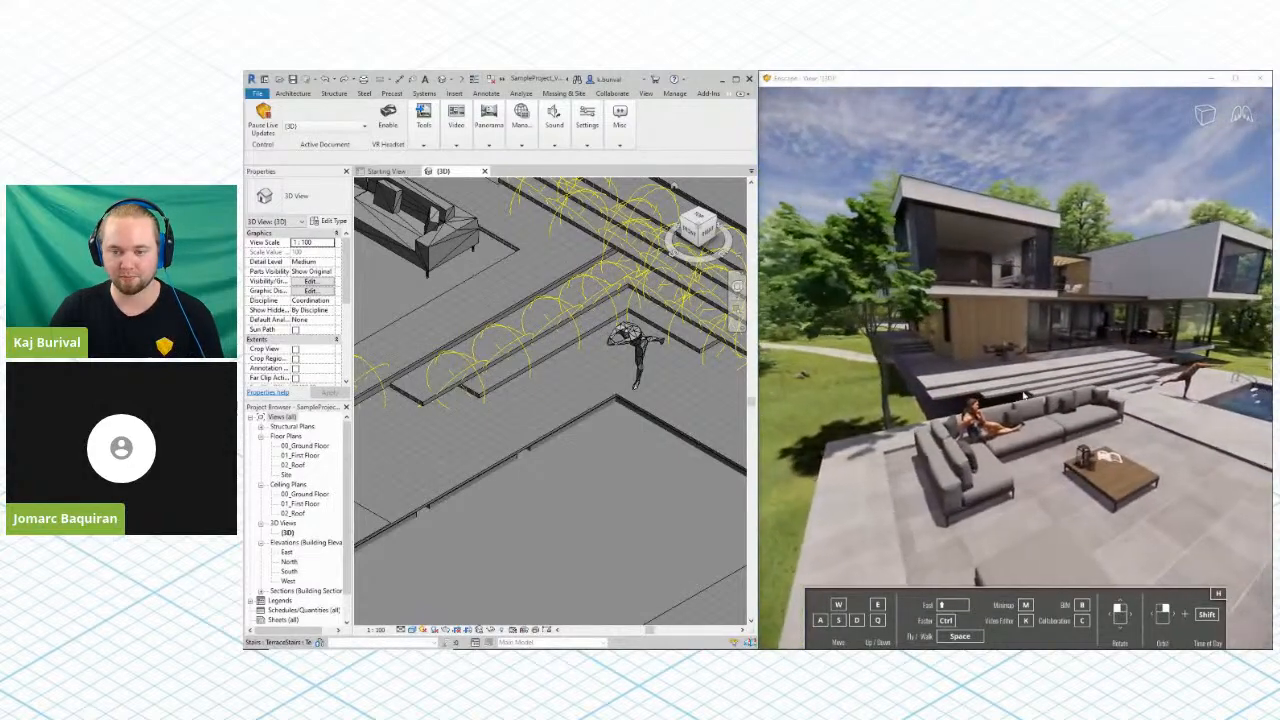
key("s")
right_click_drag(1024, 396, 1010, 404)
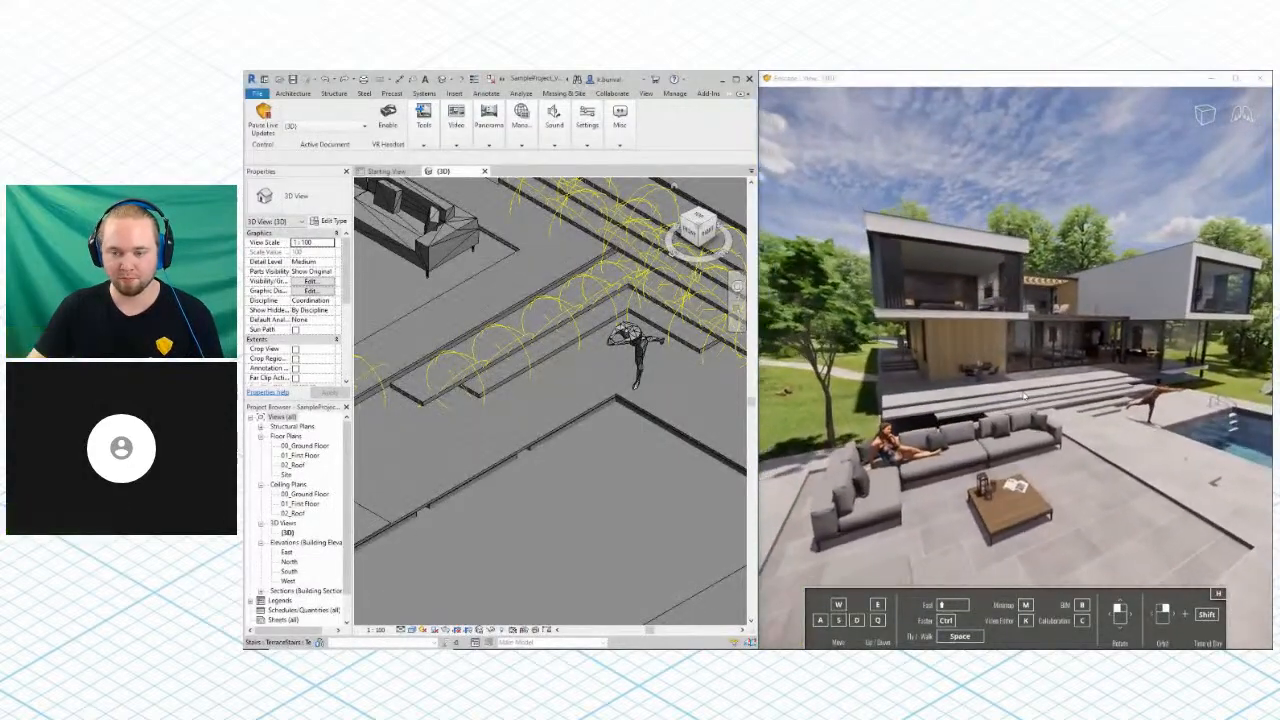
left_click_drag(1010, 404, 1010, 404)
key("s")
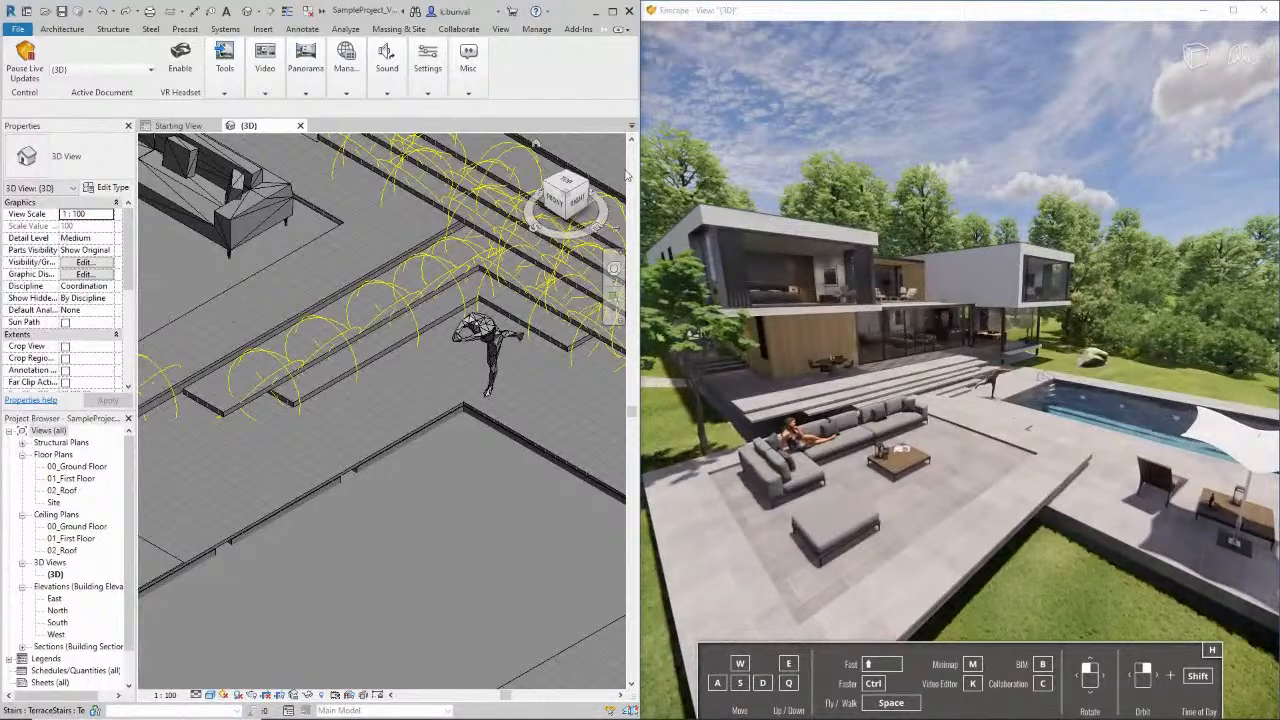
Rotate the view and orbit the camera around the villa from the terrace side to the driveway with the parked car
left_click_drag(976, 174, 957, 165)
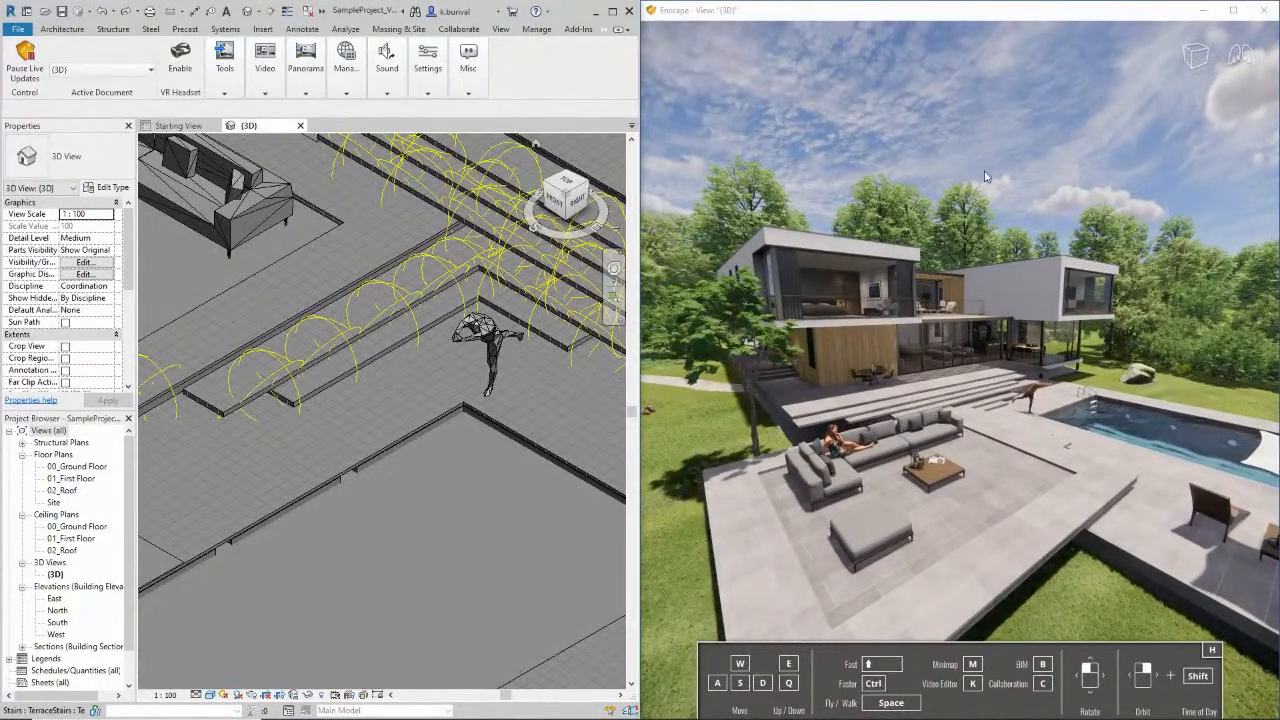
right_click_drag(1023, 298, 989, 308)
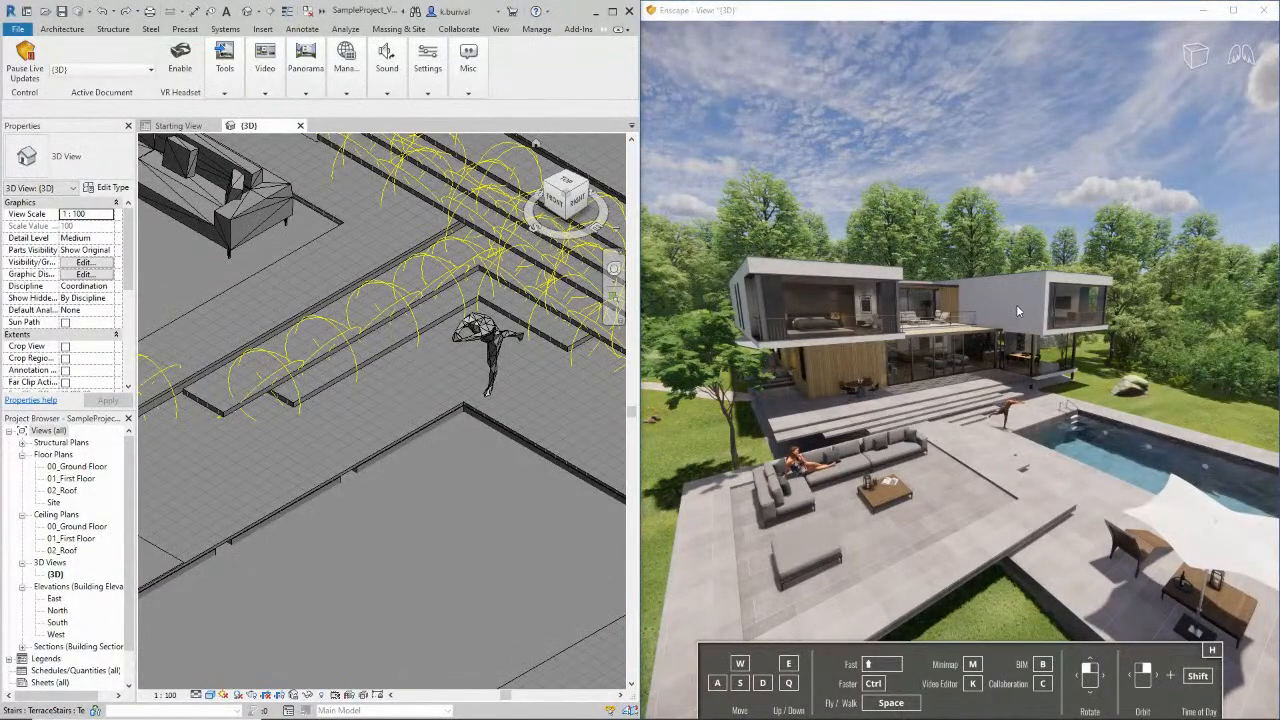
right_click_drag(1017, 311, 1016, 304)
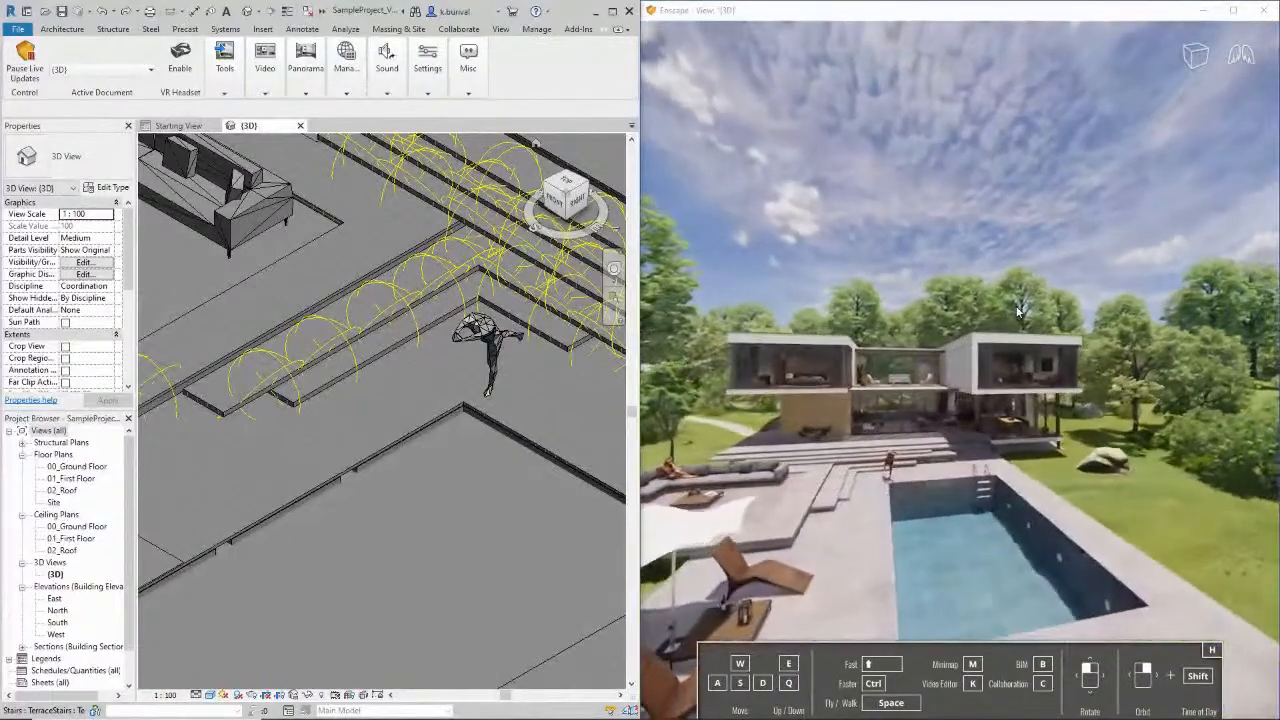
right_click_drag(858, 489, 856, 490)
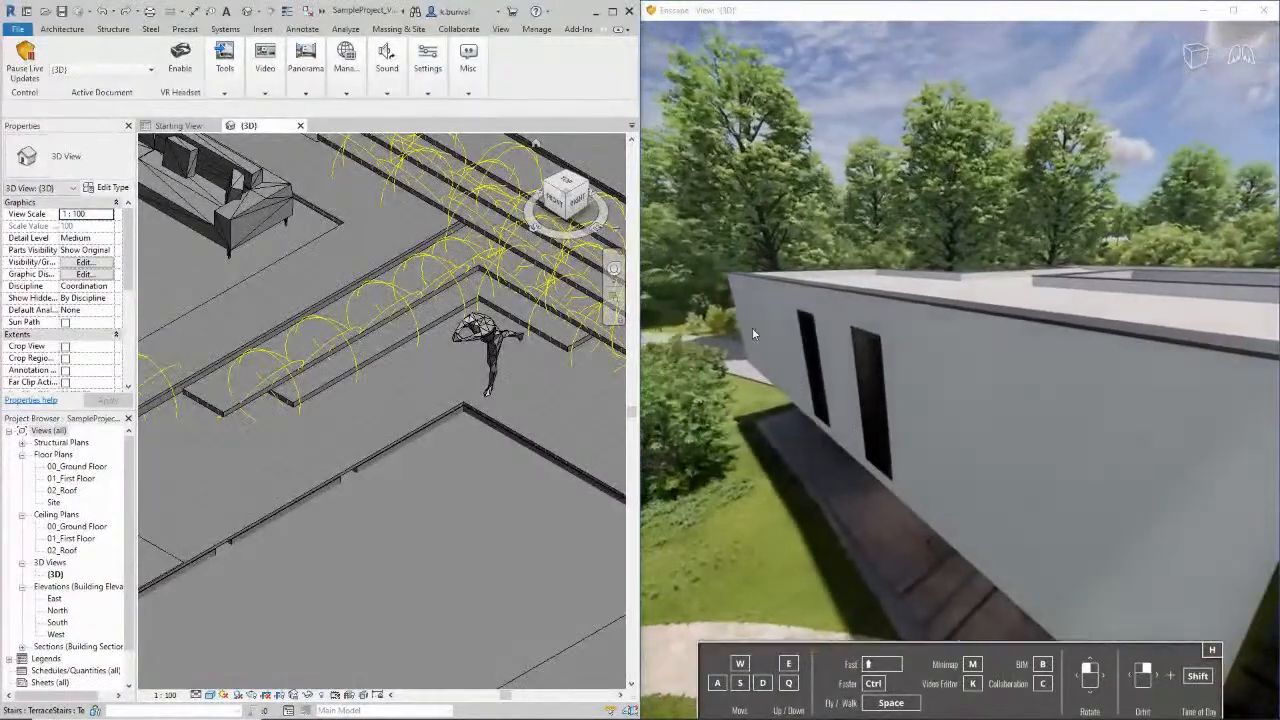
right_click_drag(753, 329, 751, 331)
right_click_drag(1053, 390, 1051, 389)
key("d")
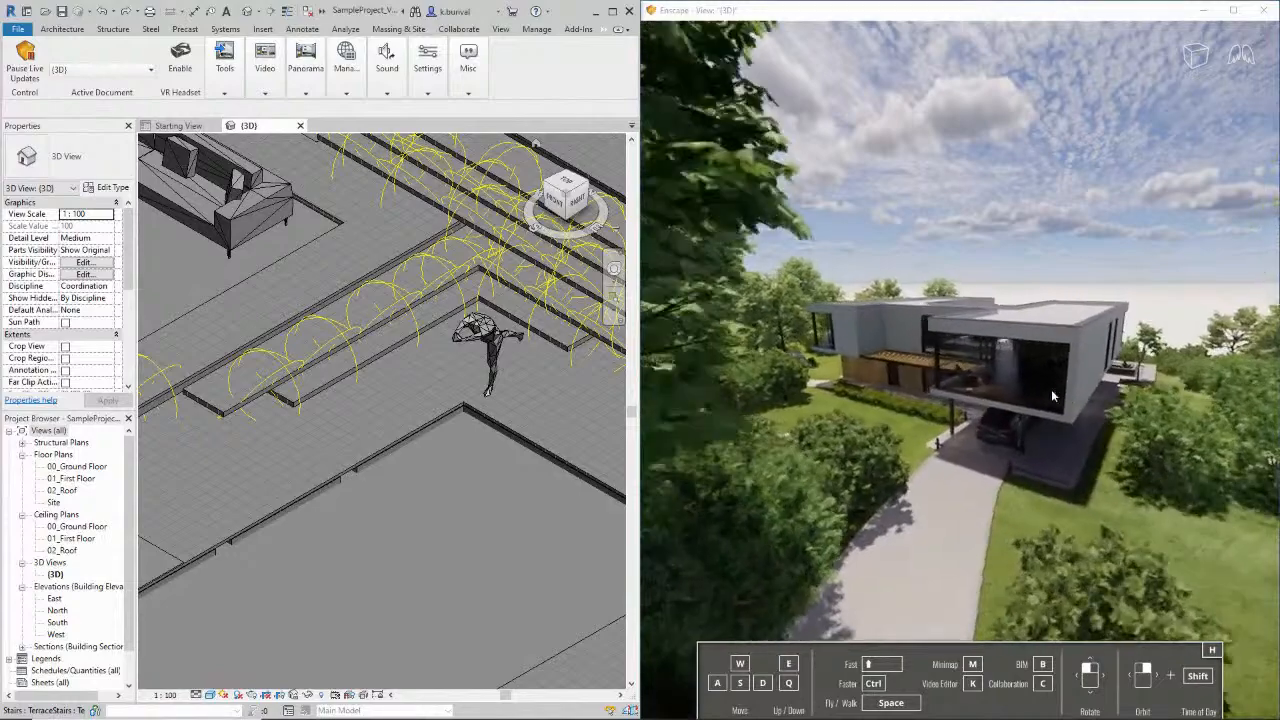
Move the camera sideways, forward, backward, down and up in front of the driveway side to demonstrate the fly controls
key("a")
key("w")
key("s")
key("q")
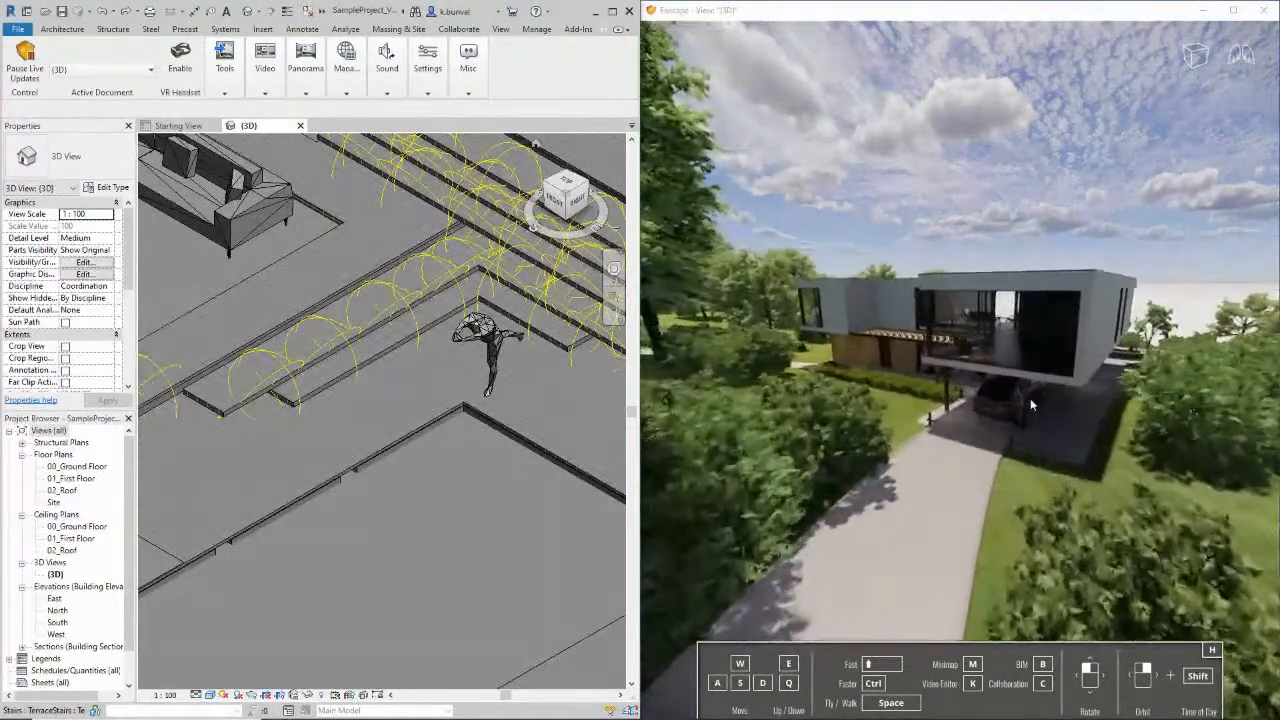
key("e")
key("d")
key("a")
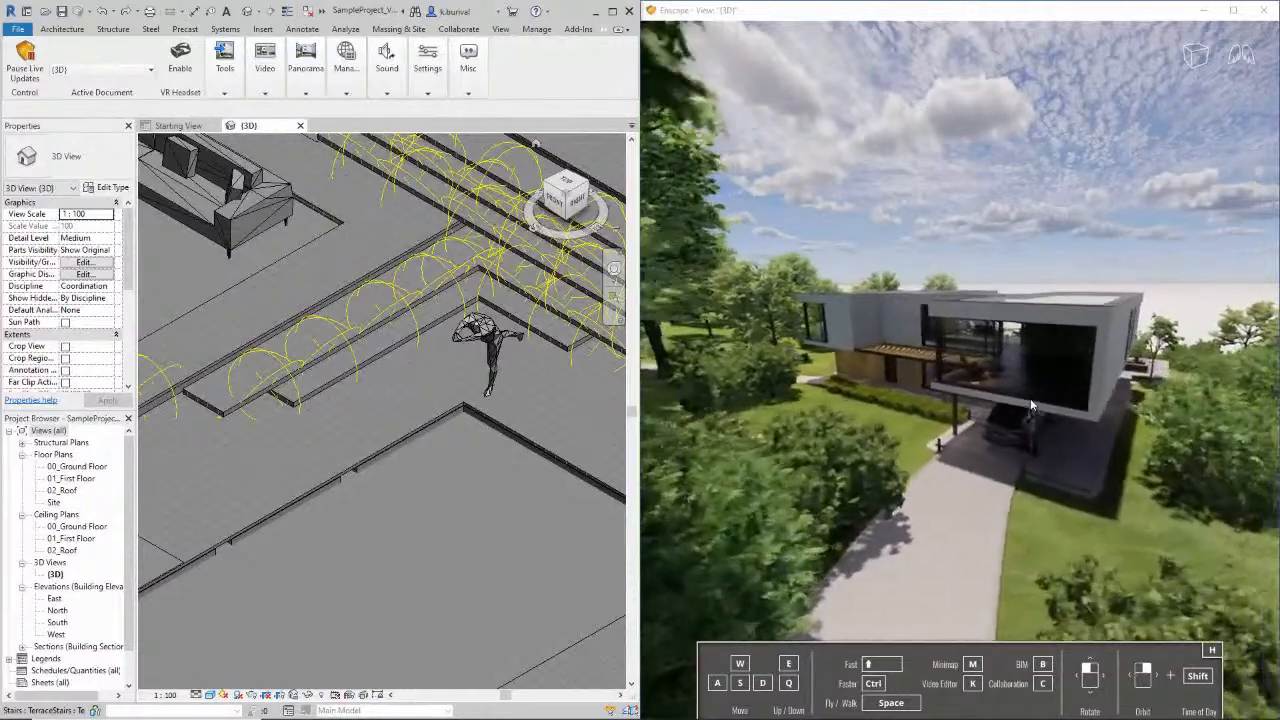
key("w")
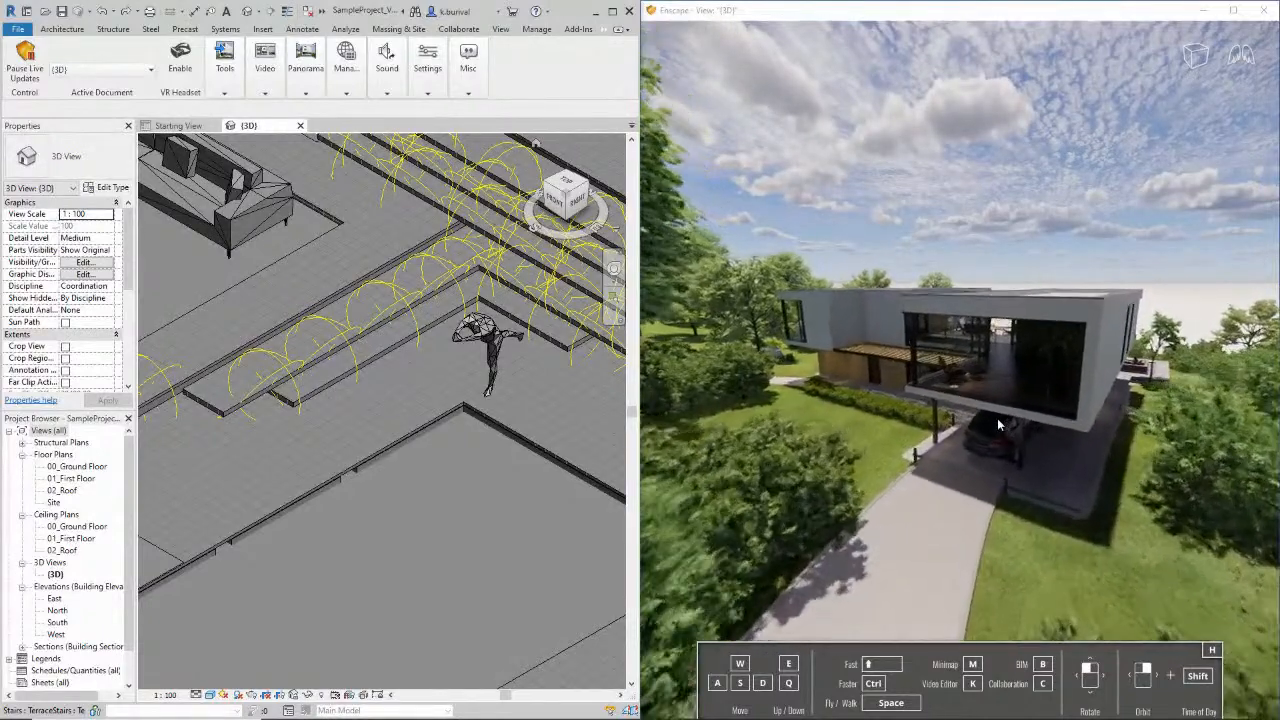
key("s")
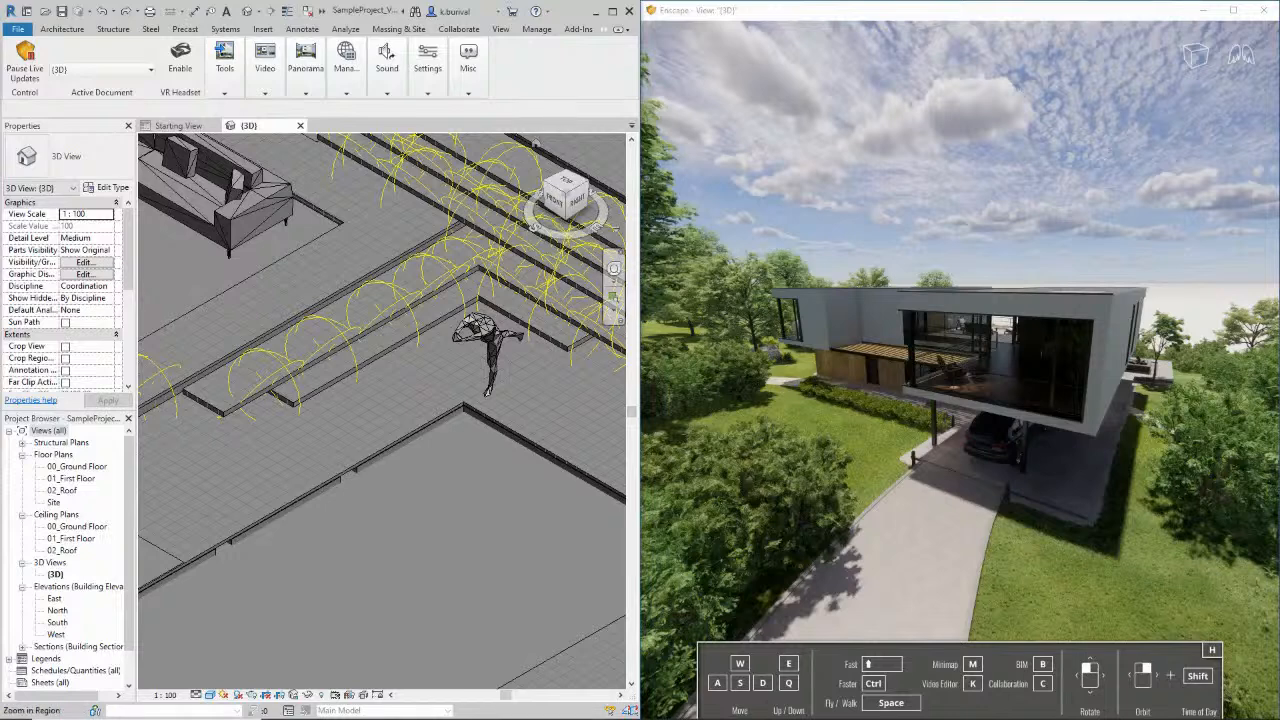
Switch to the Chrome window with the Enscape website and open its Knowledge Base
mouse_move(686, 685)
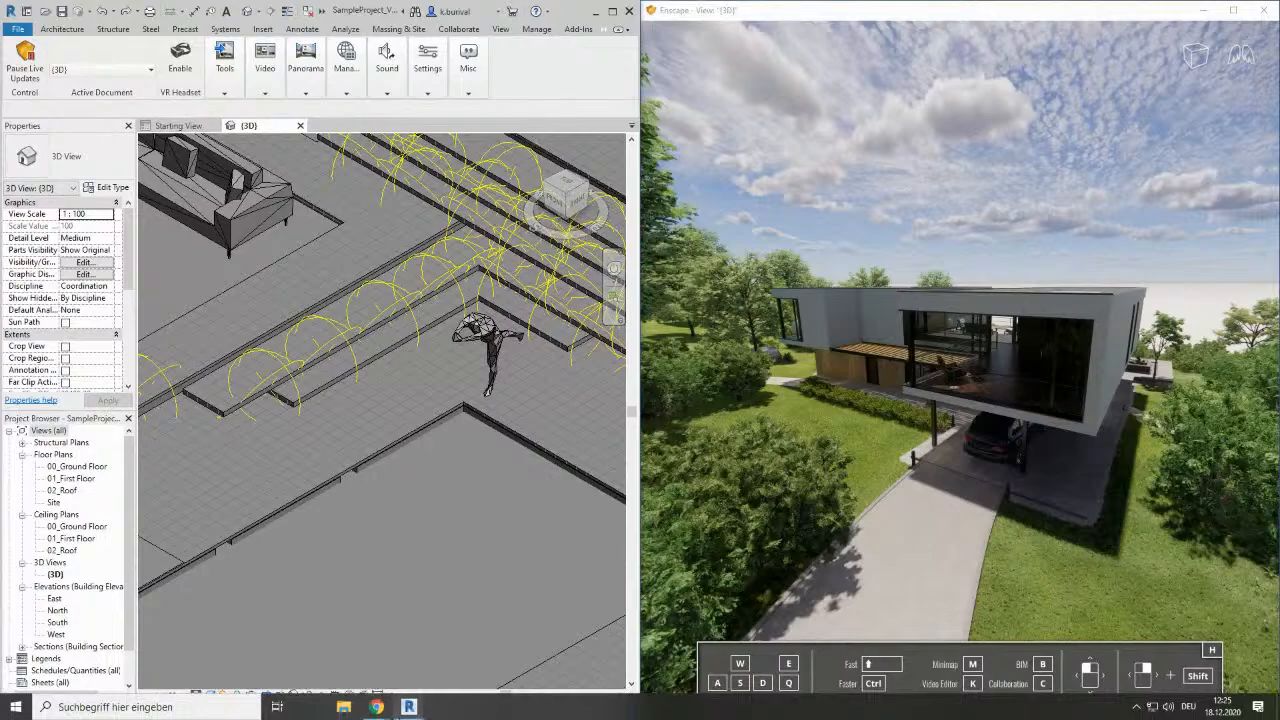
mouse_move(376, 707)
left_click(530, 660)
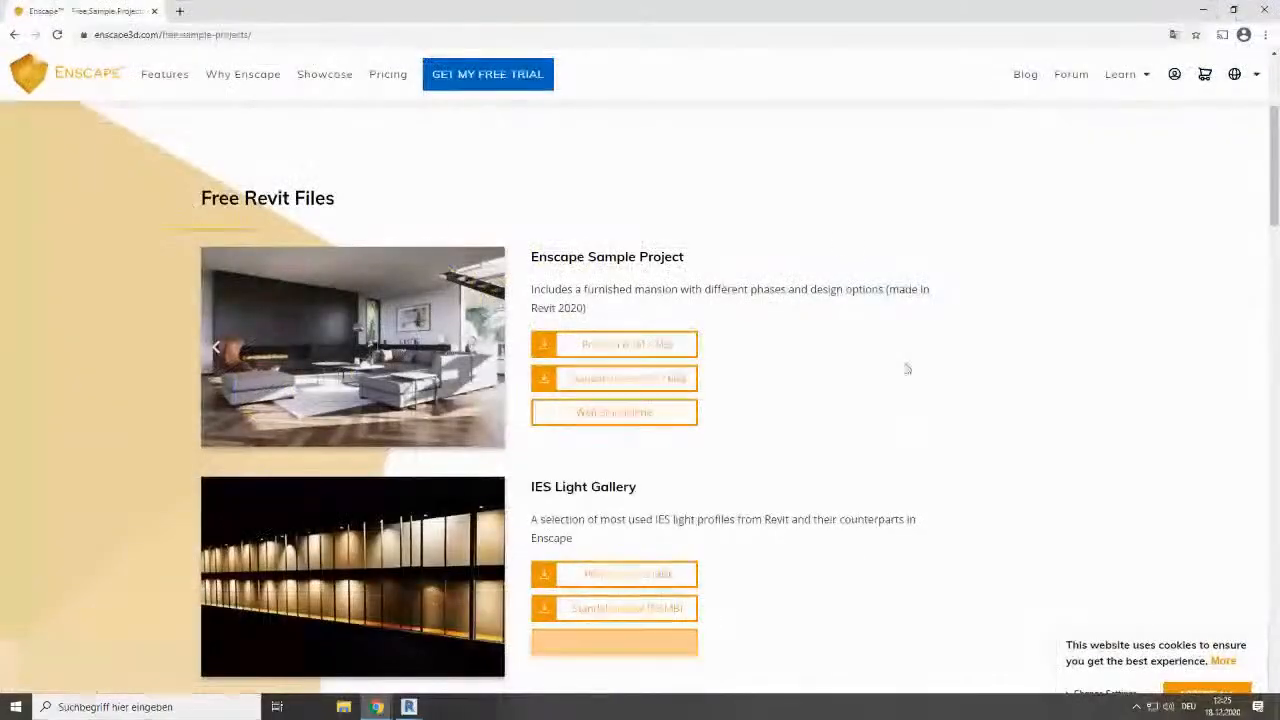
left_click(1137, 119)
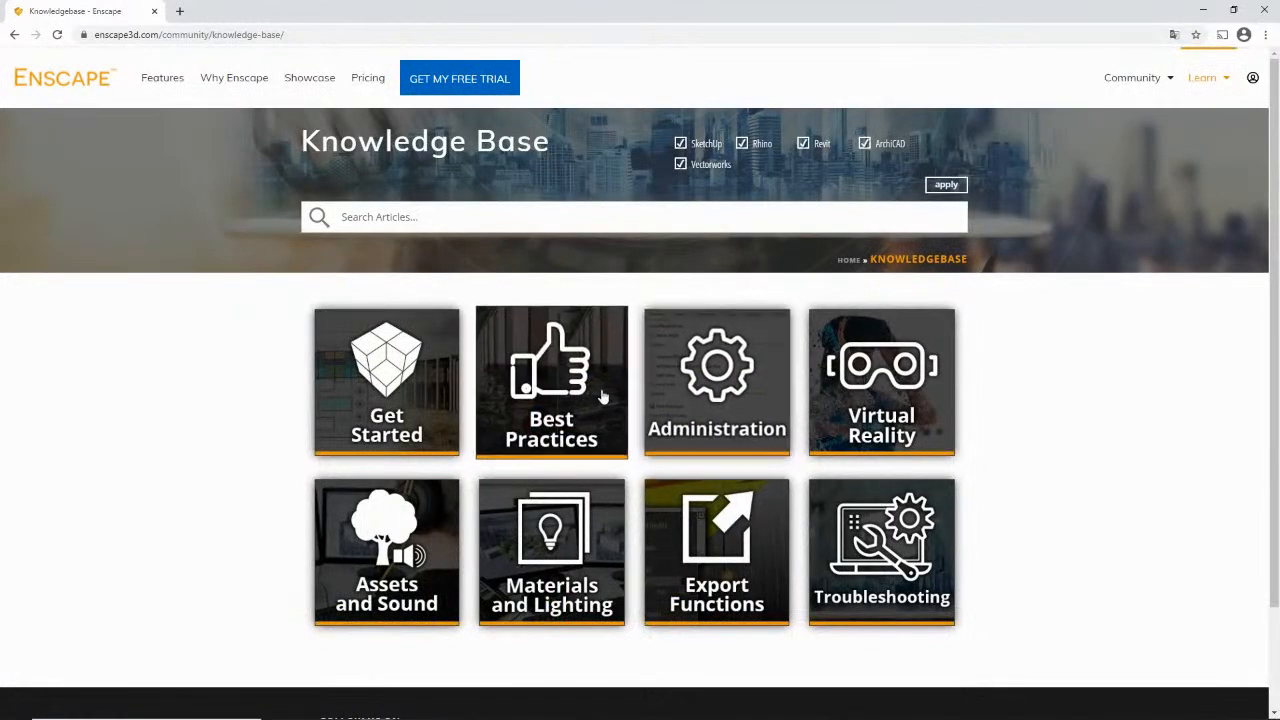
Open the Best Practices category of the Knowledge Base and skim its list of articles
left_click(560, 362)
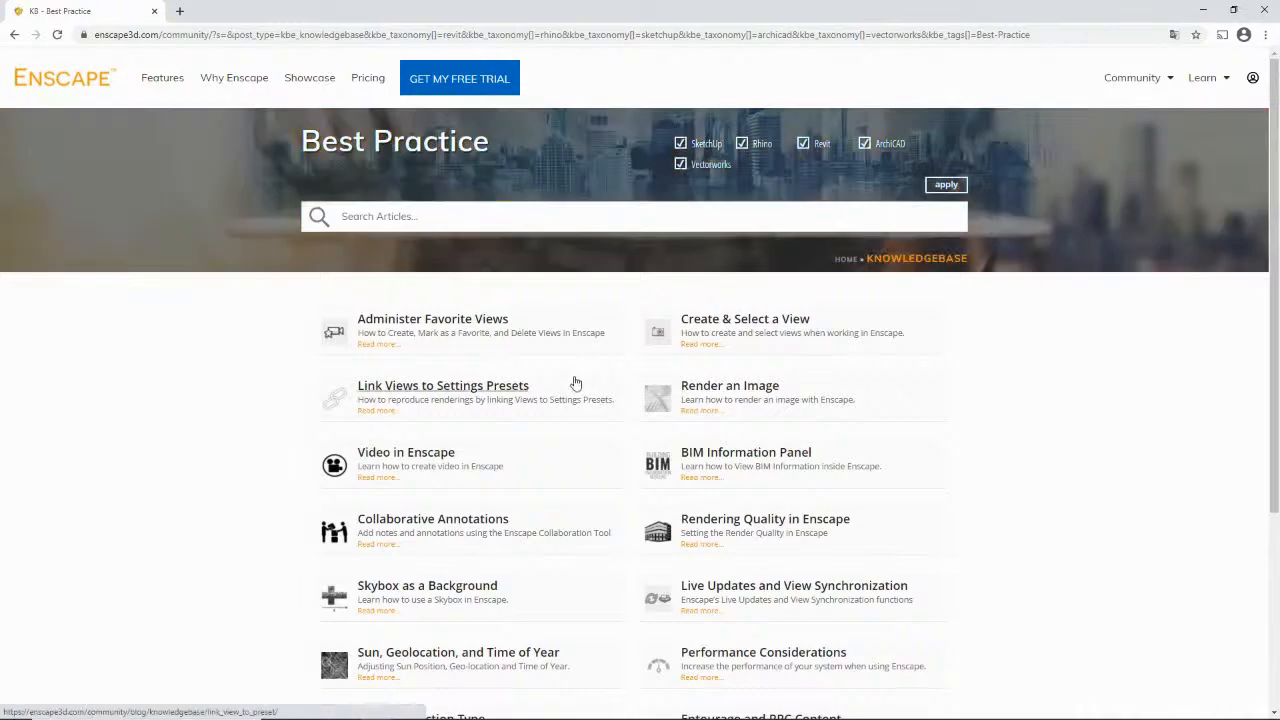
scroll(686, 378, "down", 3)
scroll(565, 340, "up", 3)
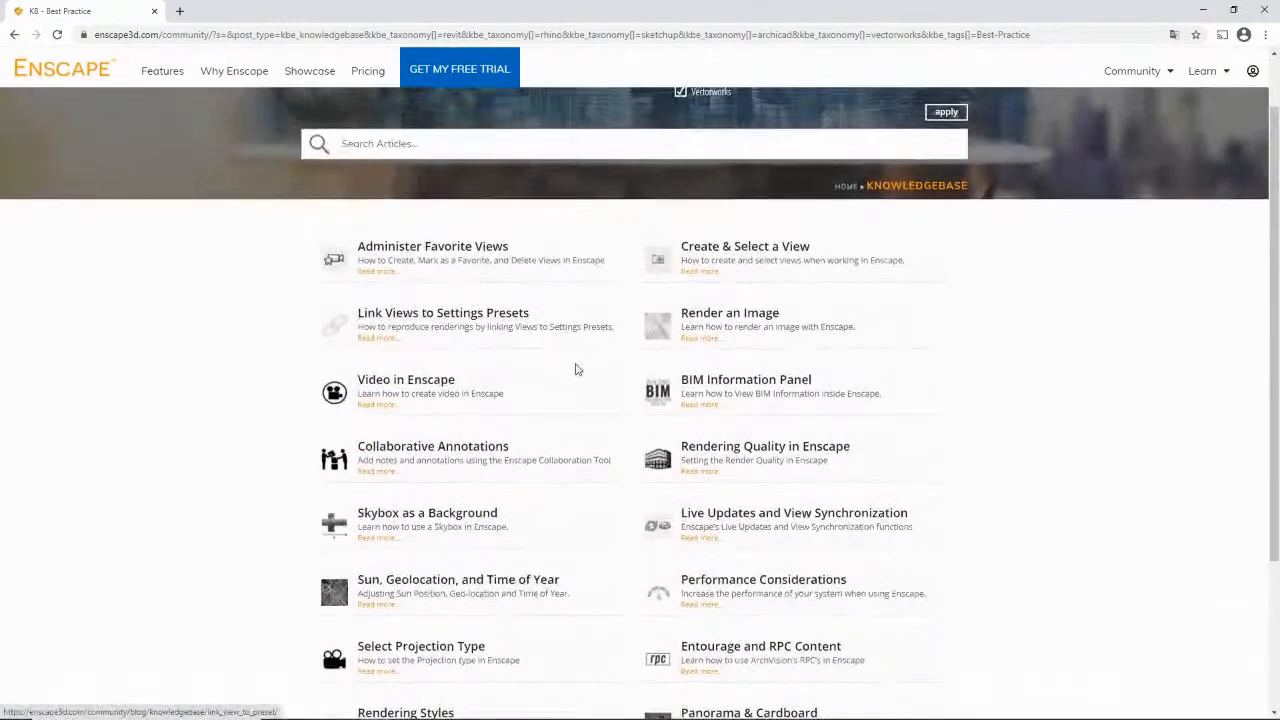
scroll(574, 366, "down", 1)
Return to the Knowledge Base overview and open the Control and Input article from the Get Started category
left_click(14, 34)
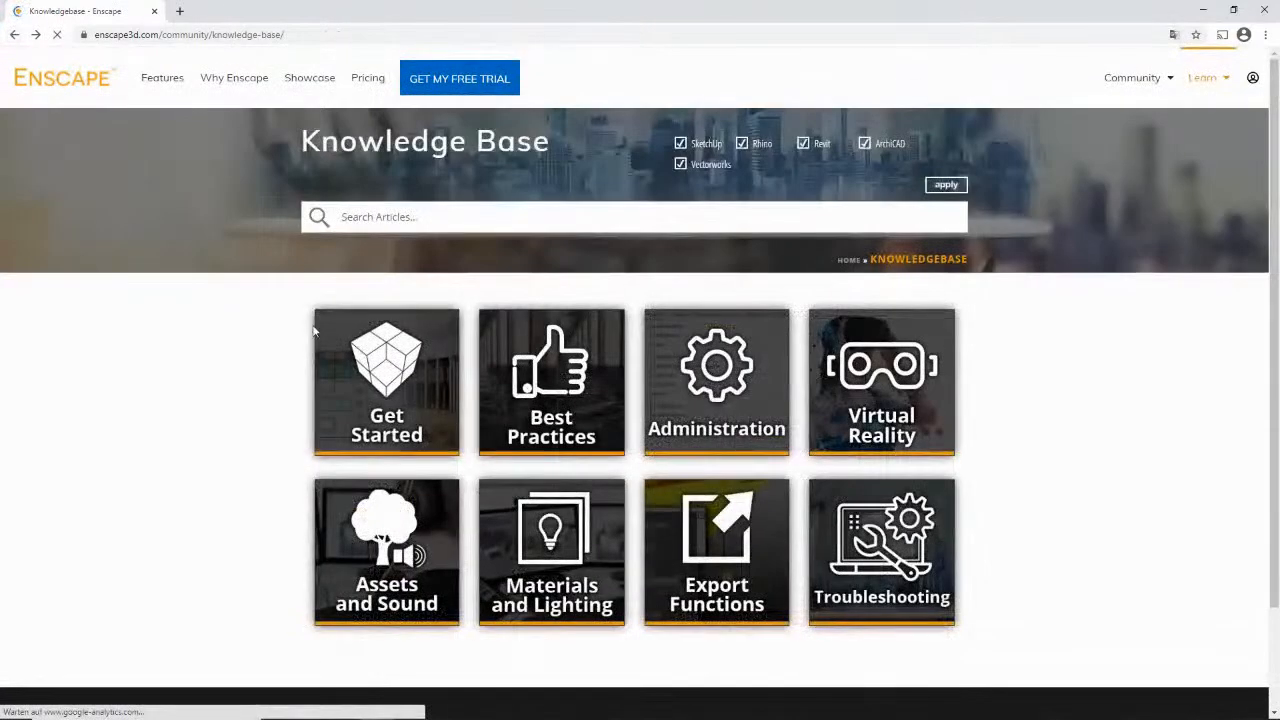
left_click(387, 385)
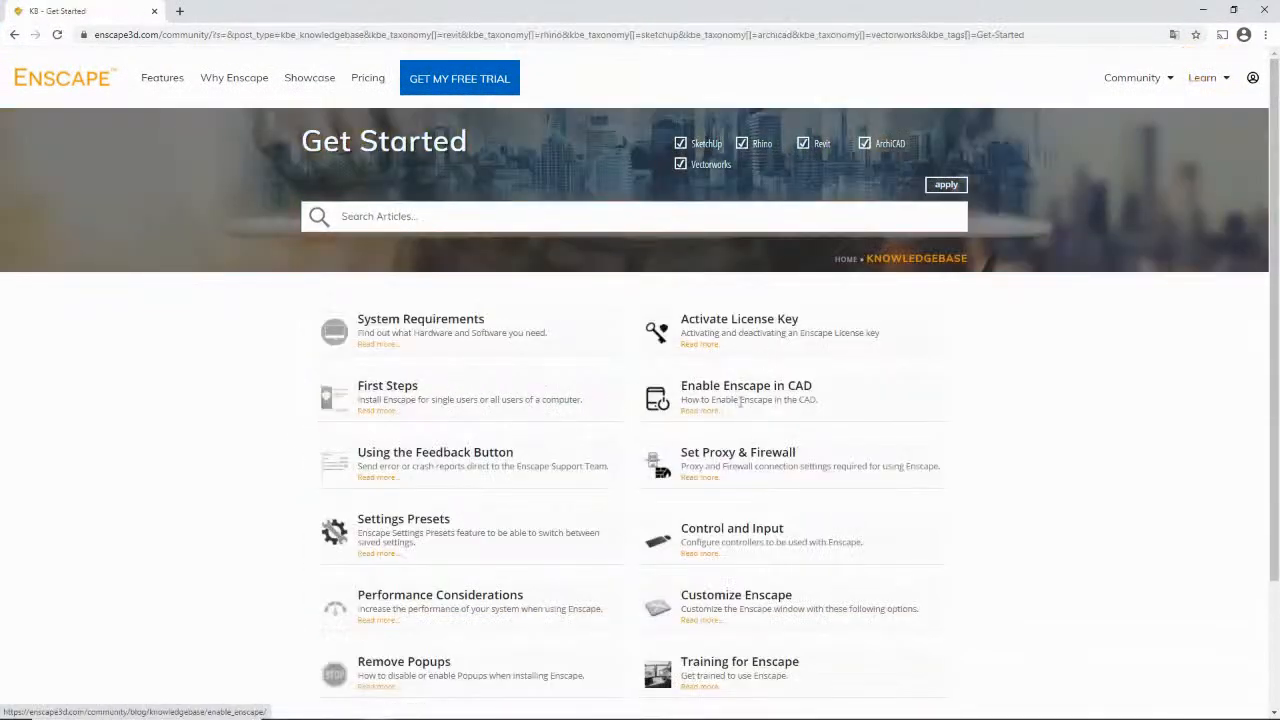
scroll(765, 412, "down", 1)
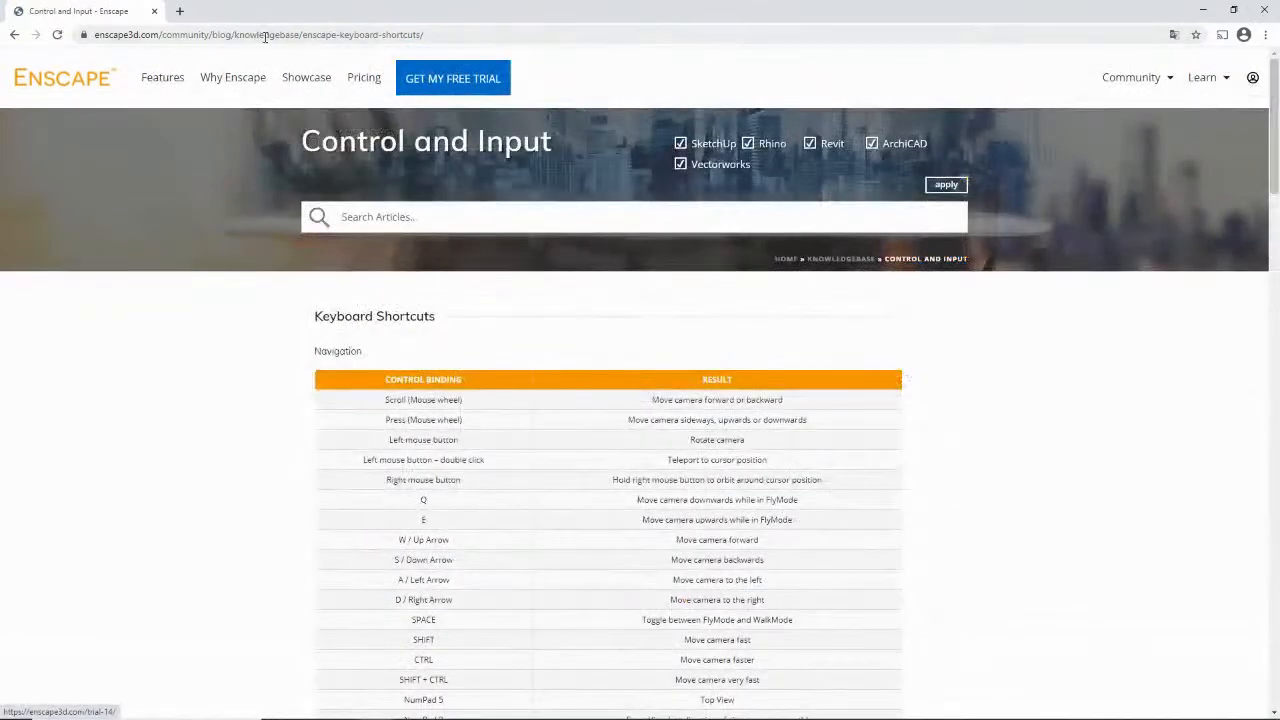
Select the Control and Input article's web address, view its Navigation shortcuts table, and minimise Chrome to return to Revit and Enscape
left_click(266, 35)
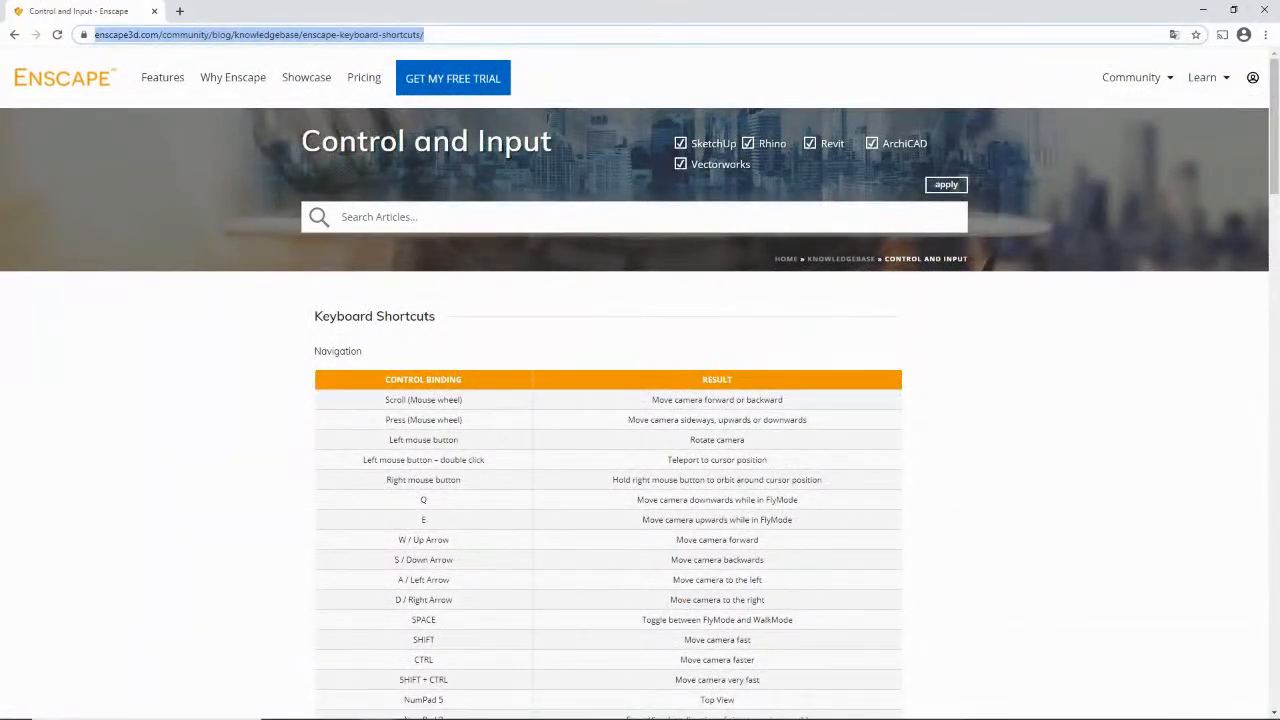
key("alt+Tab")
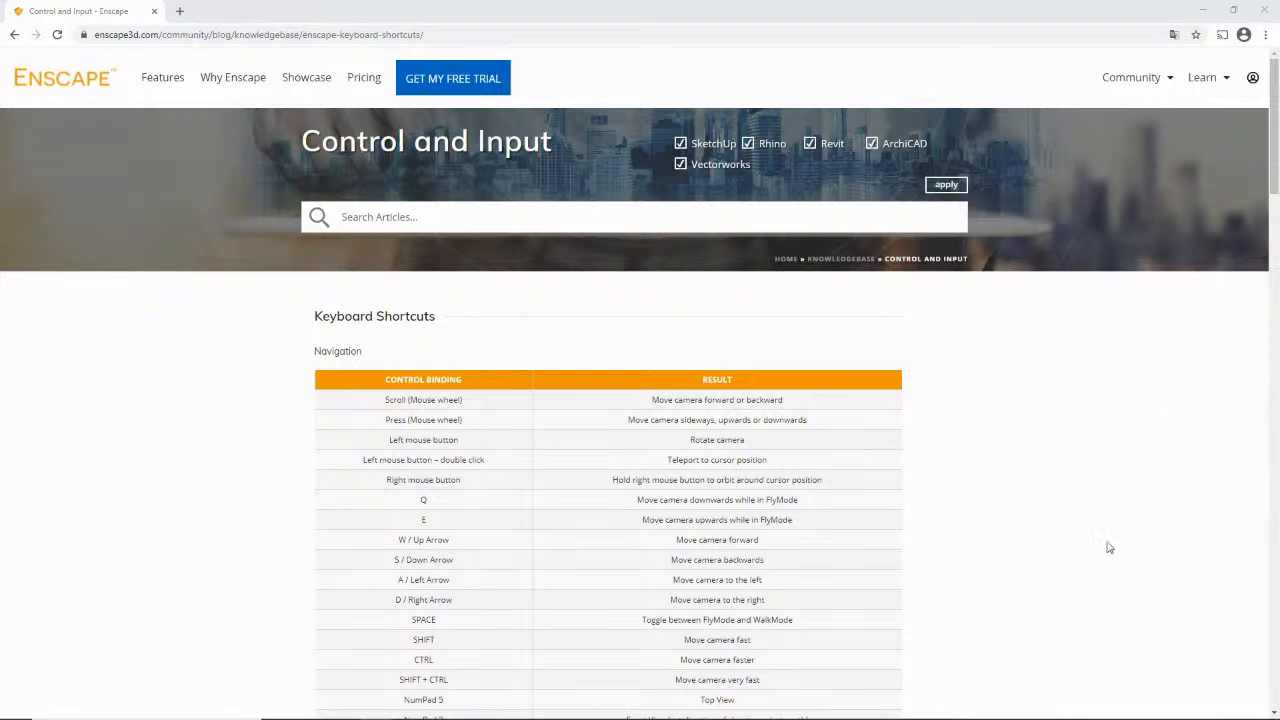
scroll(803, 480, "down", 2)
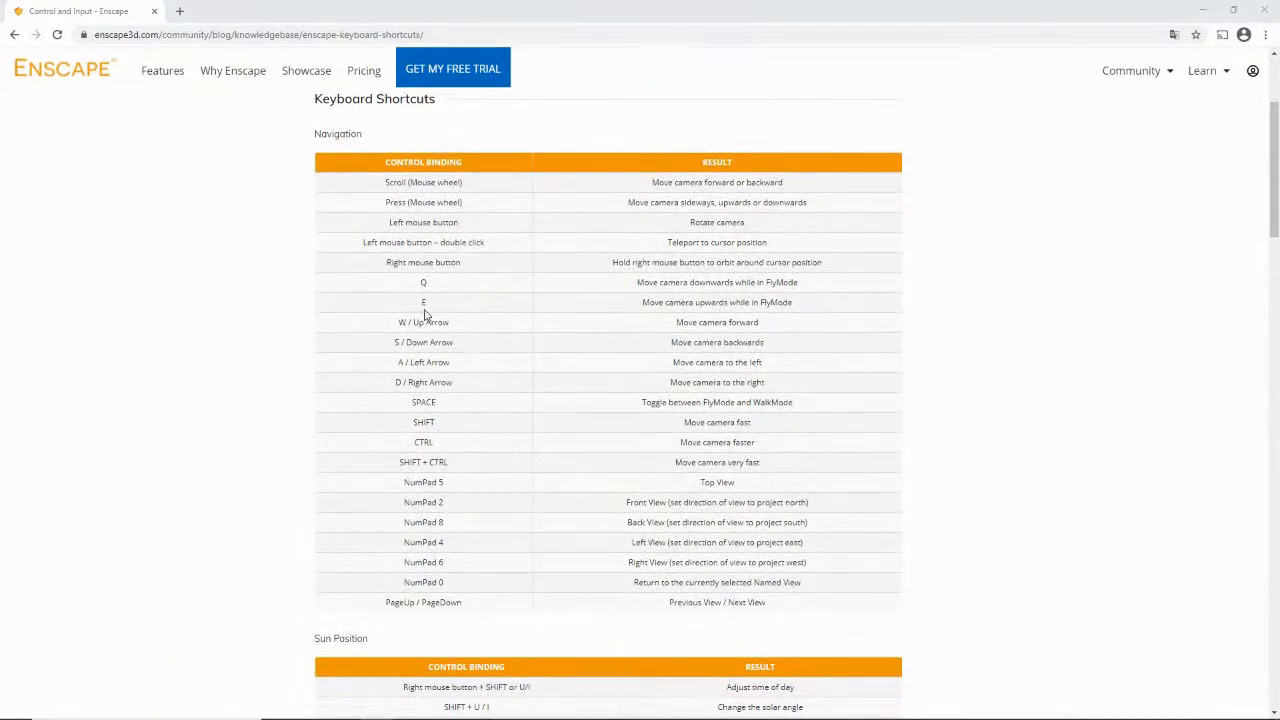
left_click(1198, 14)
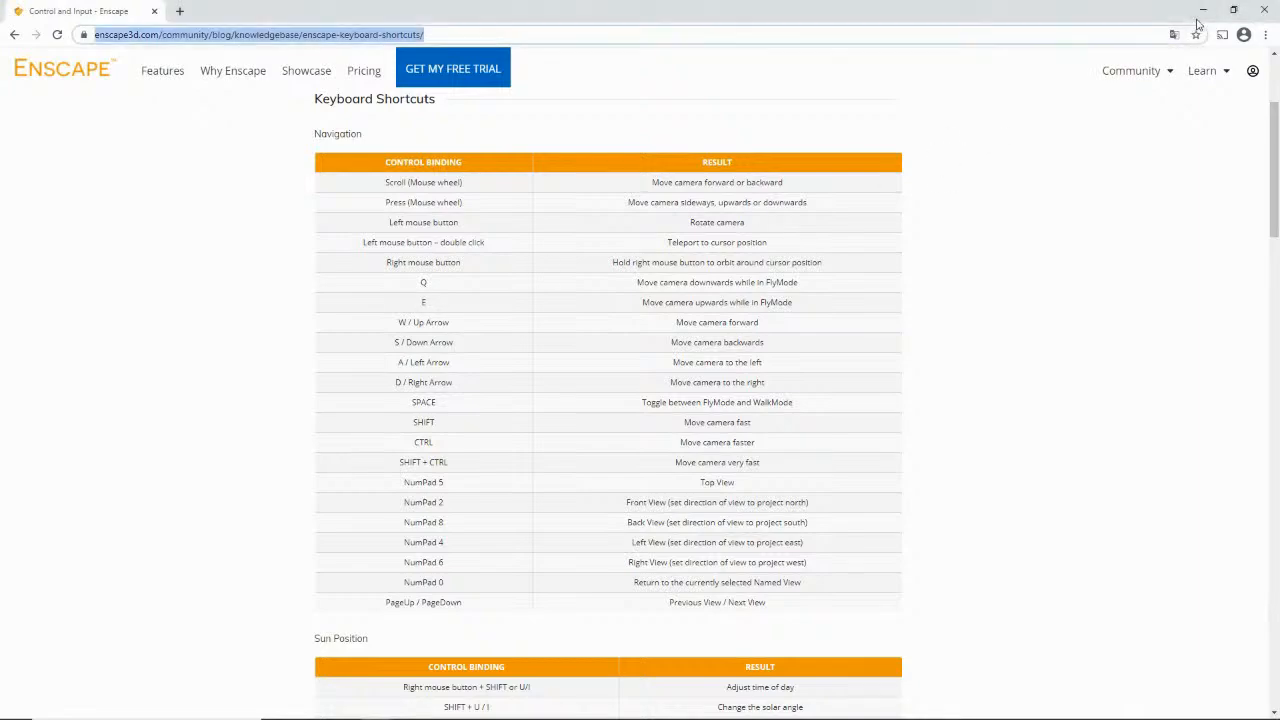
Orient the Revit 3D view to Front and Top, and orbit it to frame the villa from above at an angle
right_click_drag(951, 343, 952, 344)
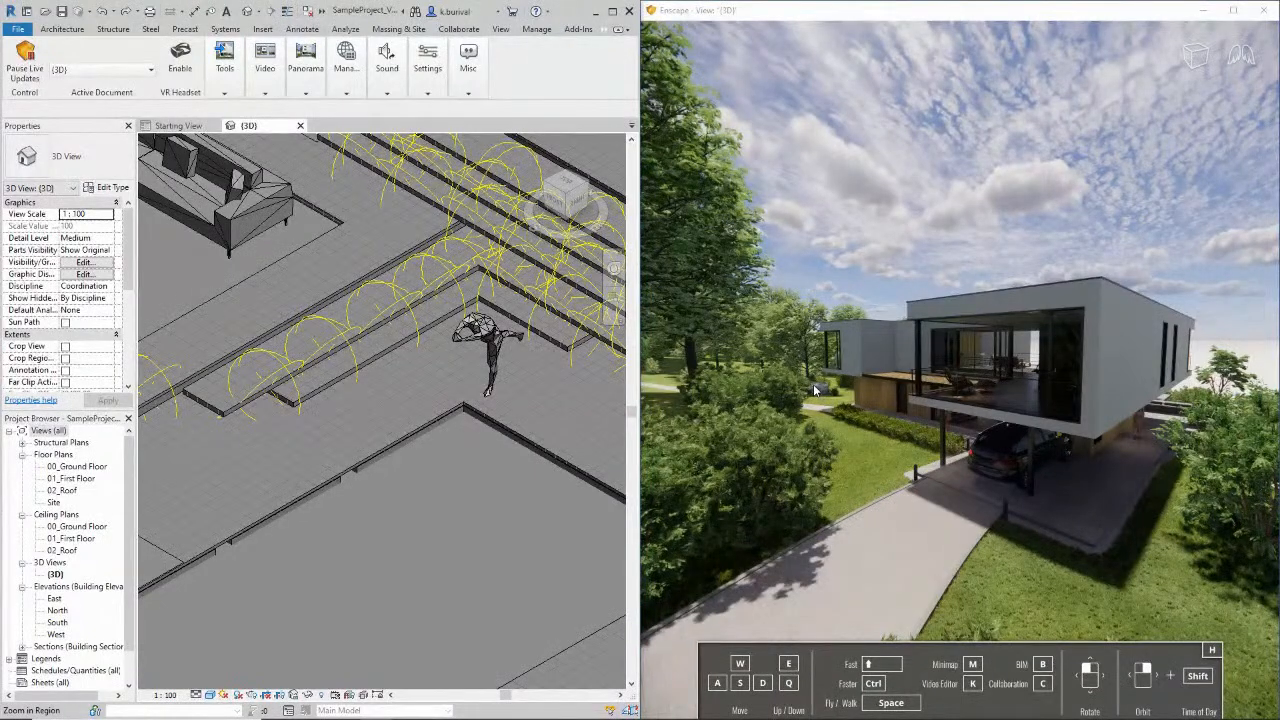
left_click(556, 203)
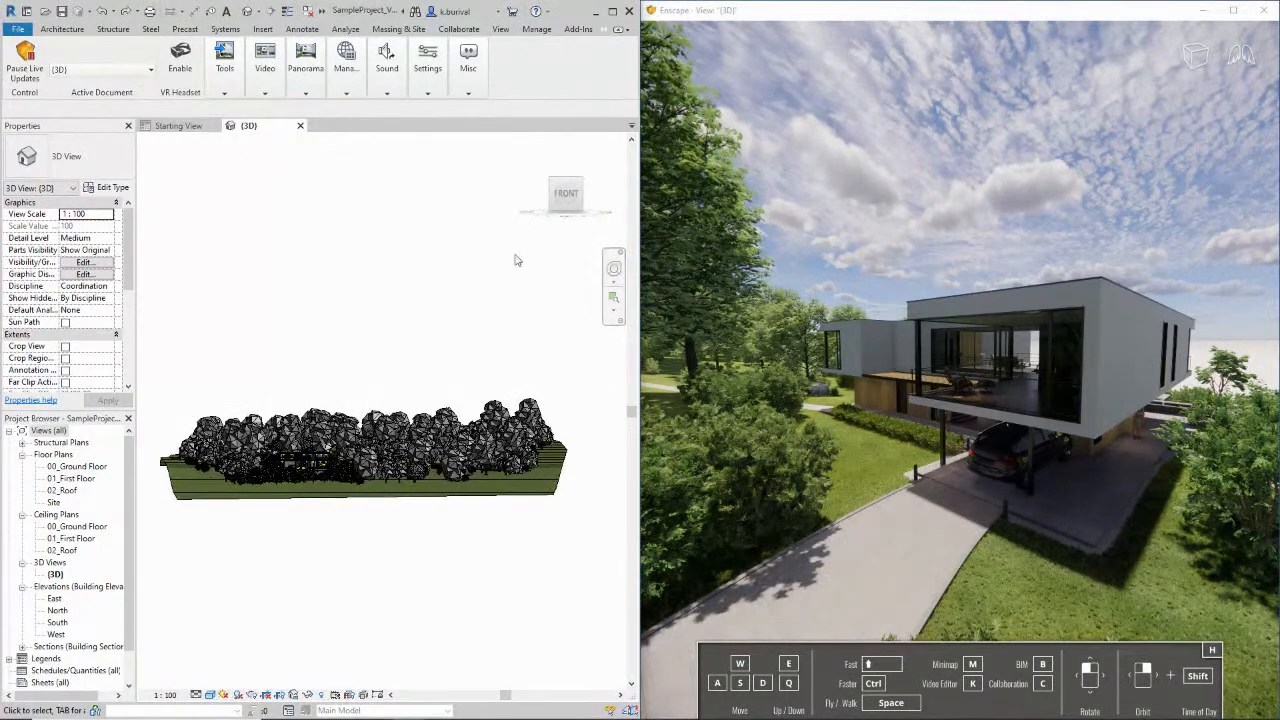
left_click(564, 222)
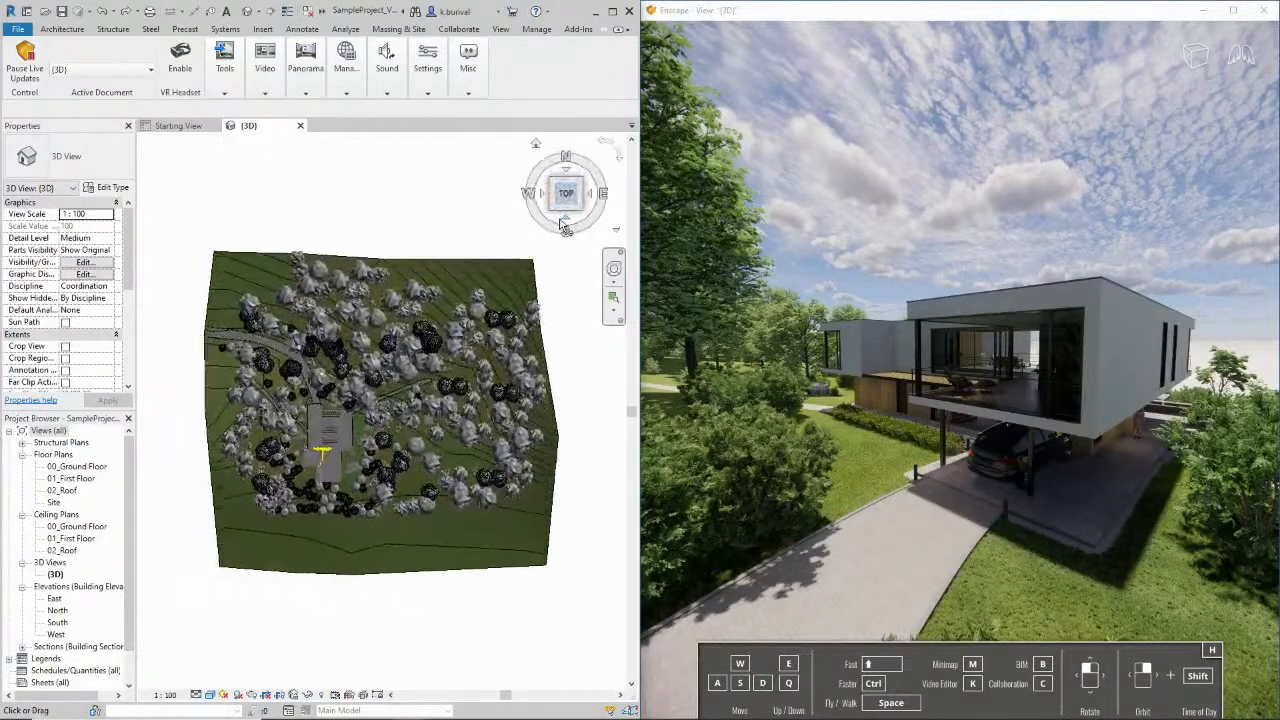
scroll(563, 225, "up", 1)
middle_click_drag(344, 466, 424, 398)
scroll(586, 330, "up", 3)
middle_click_drag(533, 230, 359, 234, "shift")
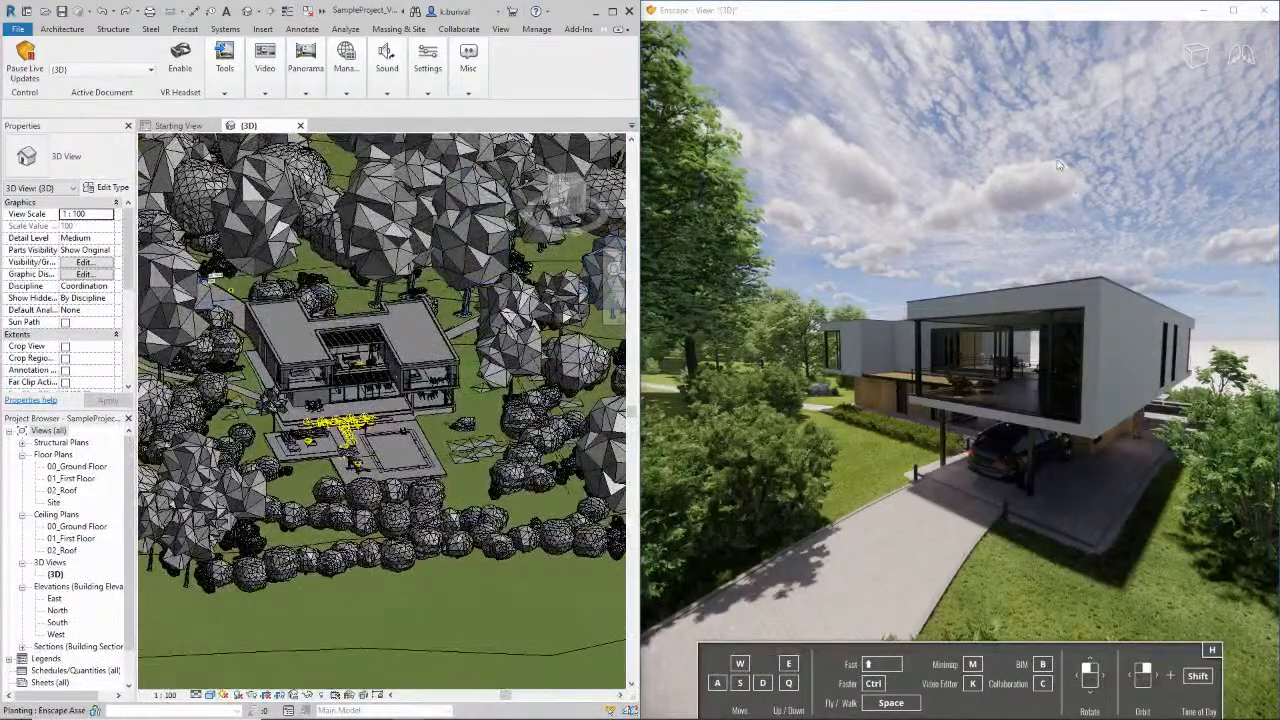
Switch the Enscape camera through the preset side, back, top and perspective views of the whole site
key("Home")
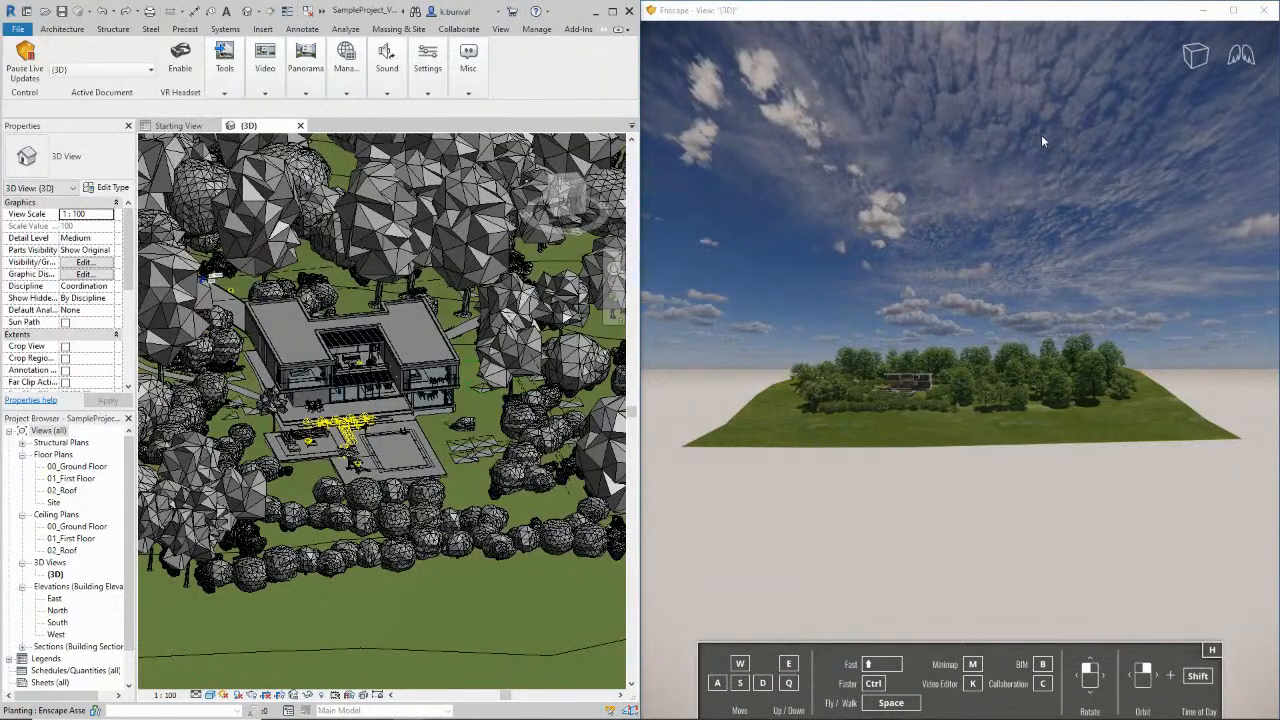
key("Home")
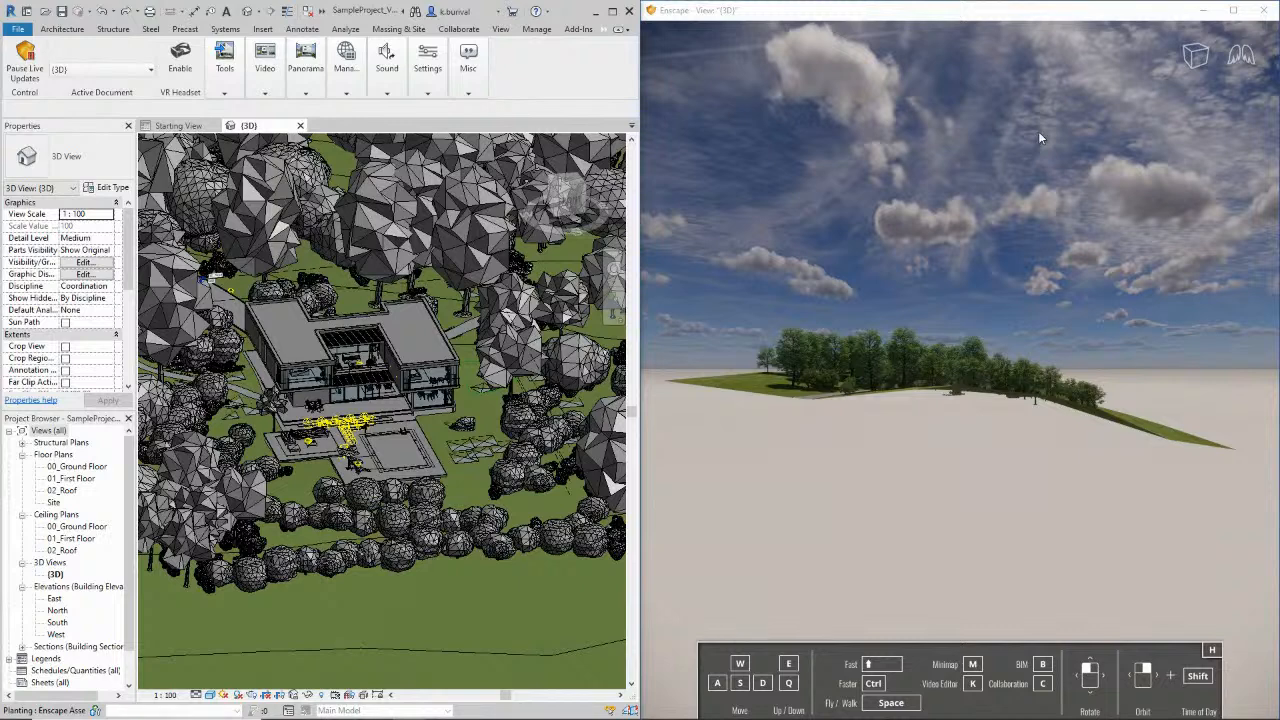
key("KP_6")
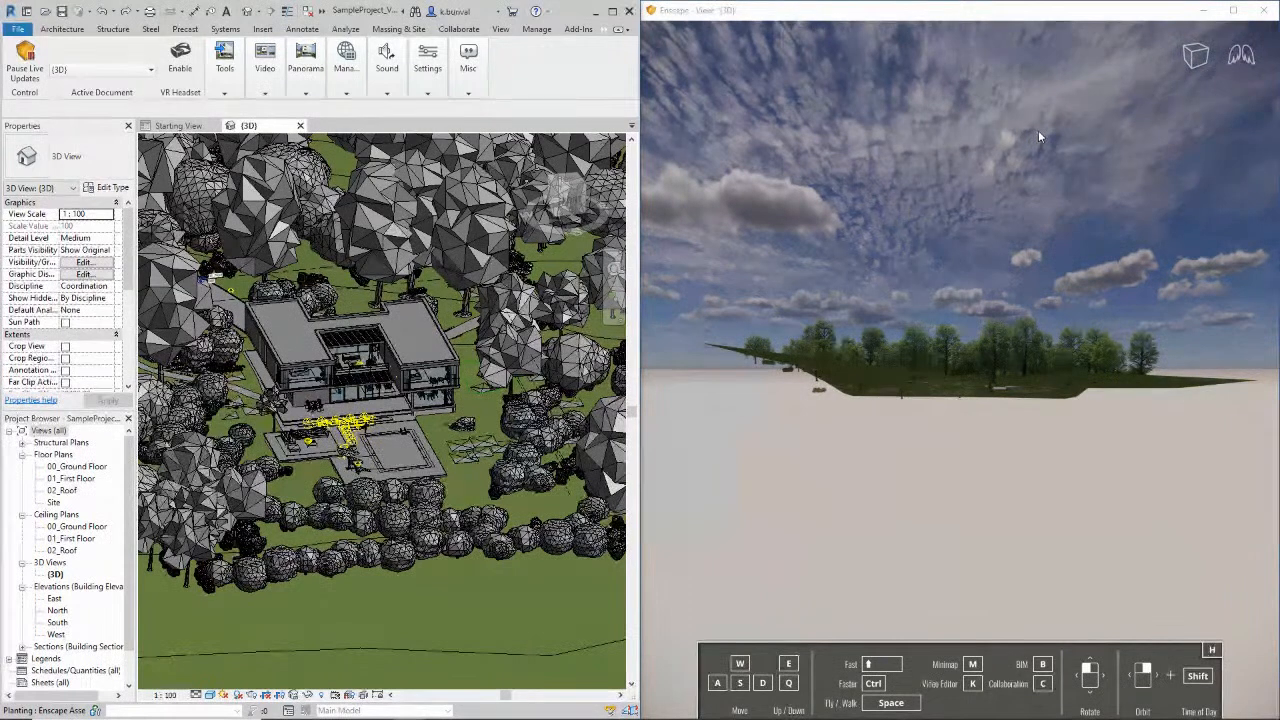
key("KP_8")
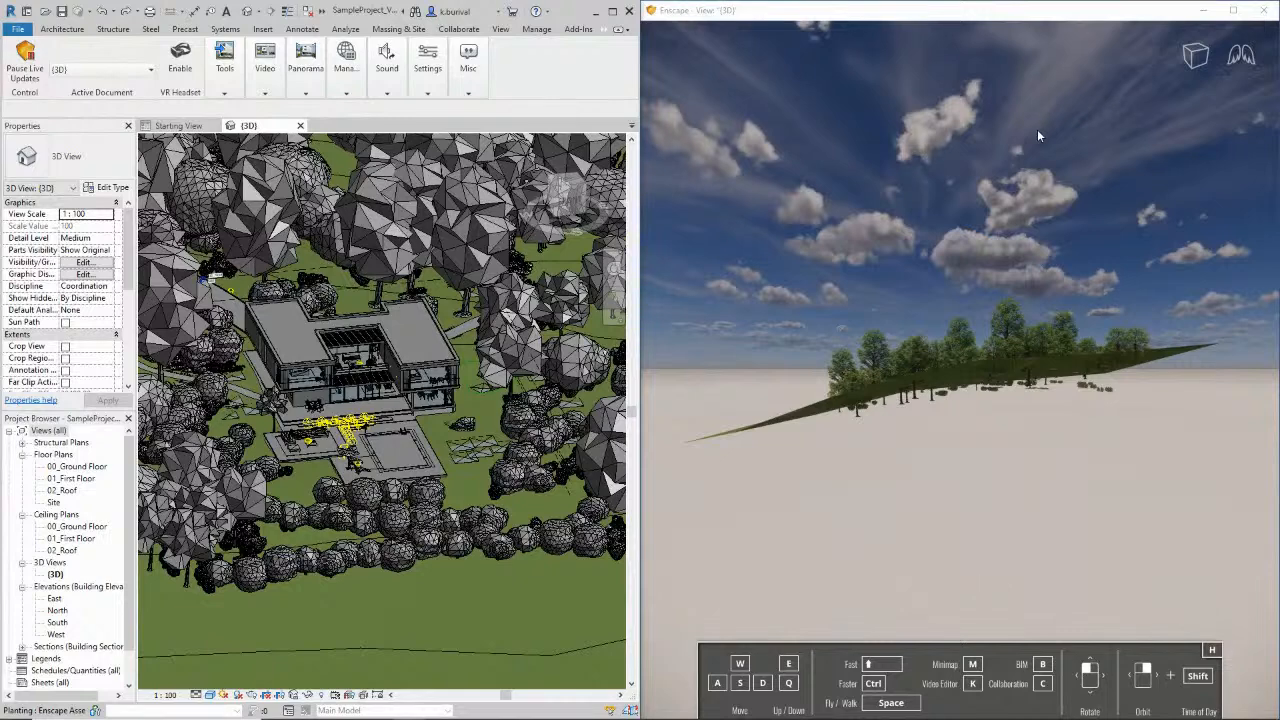
key("KP_5")
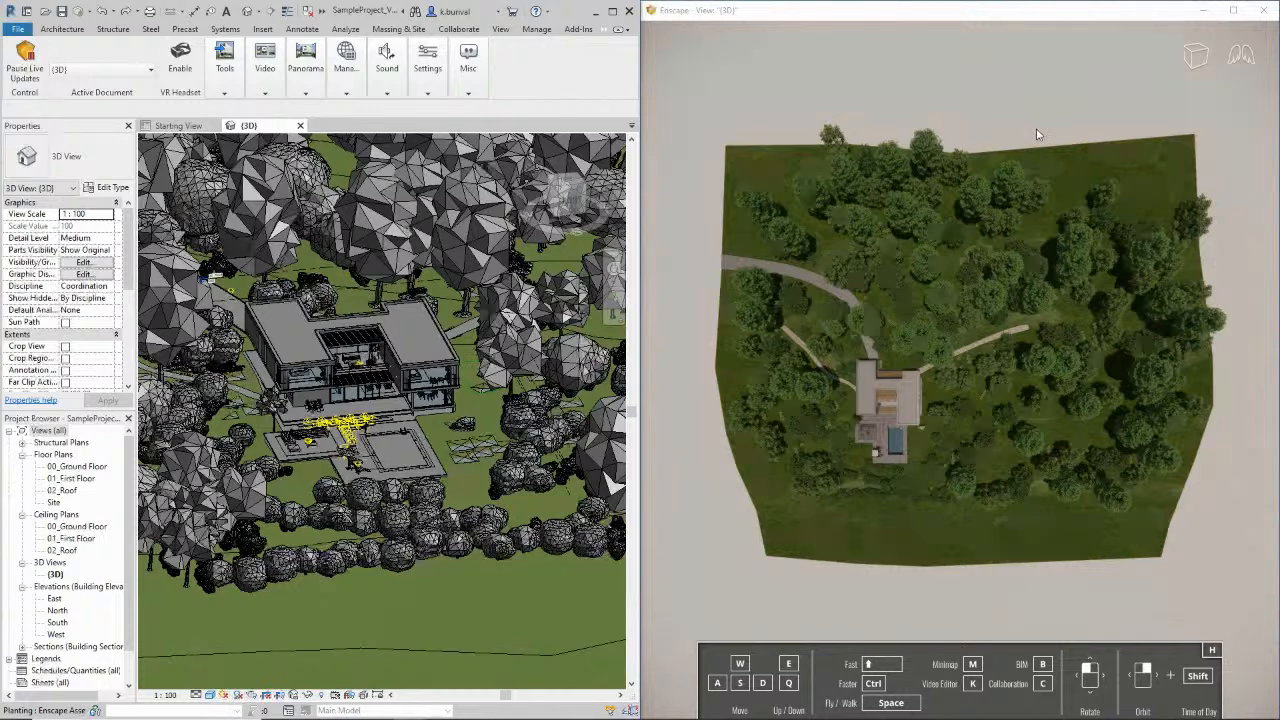
key("KP_3")
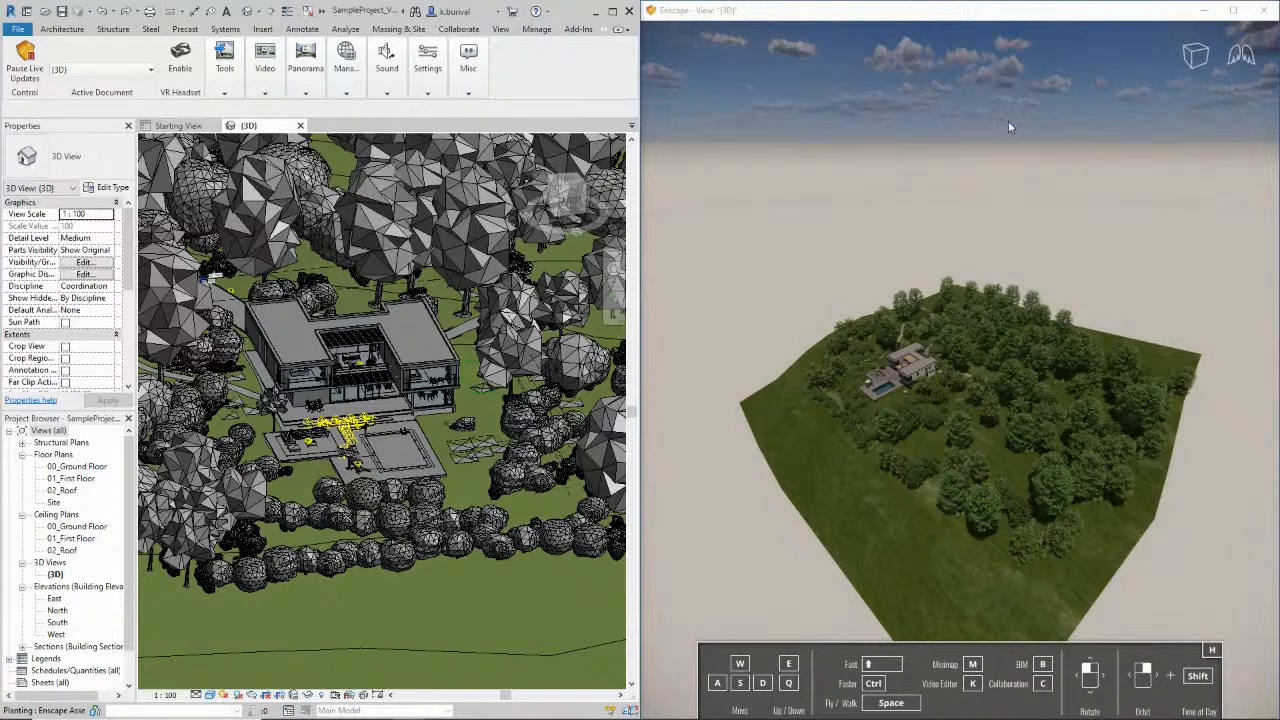
Bring the Enscape camera close to the villa and orbit and rotate it to frame the pool terrace
right_click(870, 337)
right_click(870, 337)
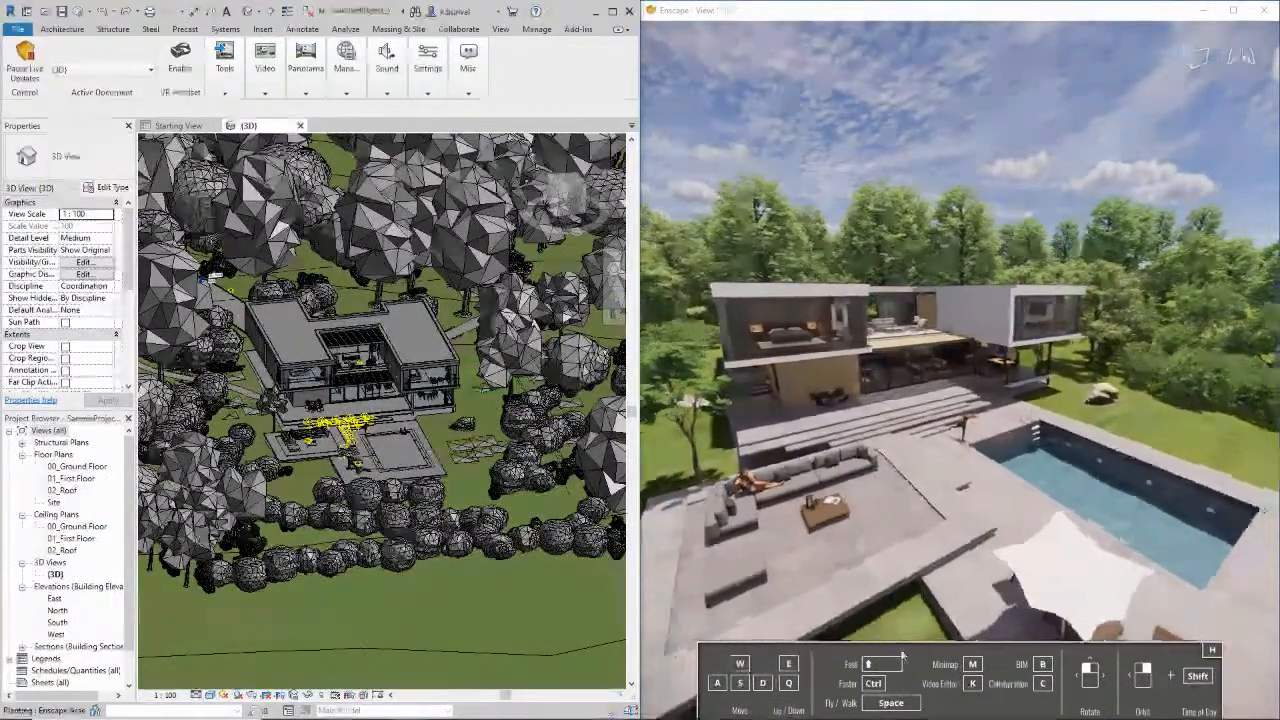
right_click_drag(948, 502, 928, 503)
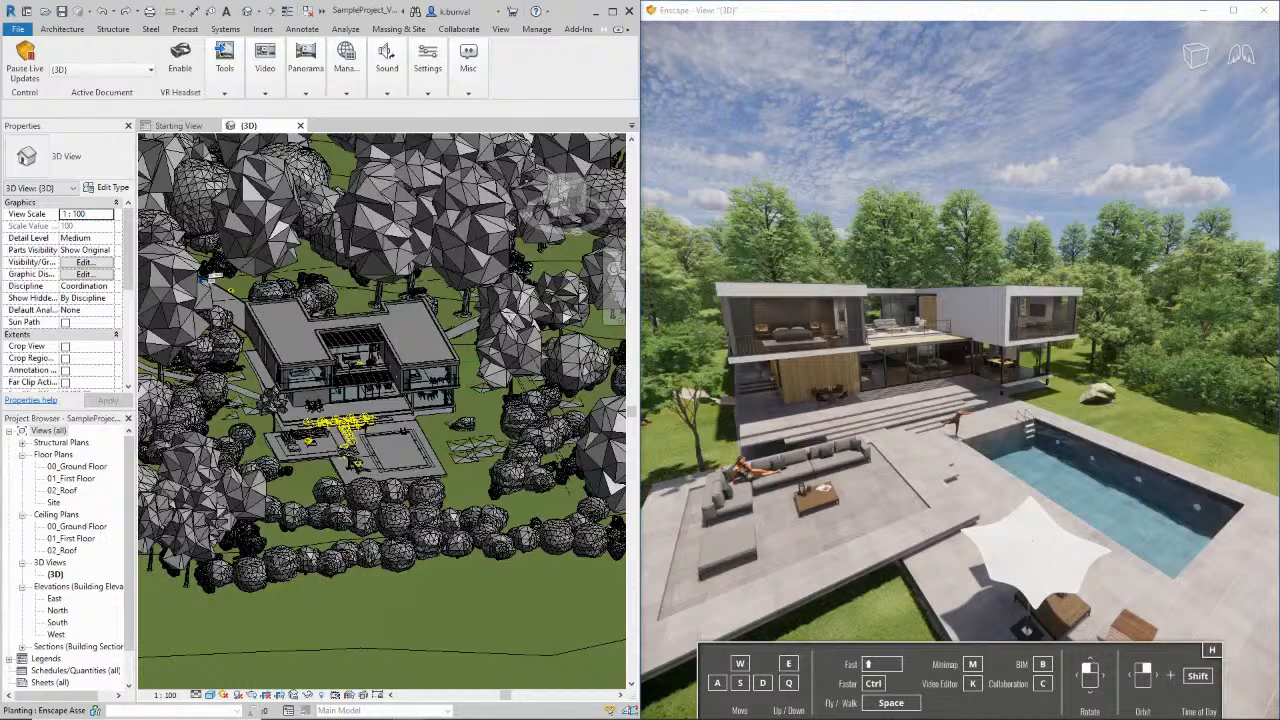
left_click_drag(1197, 394, 1146, 424)
key("s")
left_click_drag(921, 243, 948, 236)
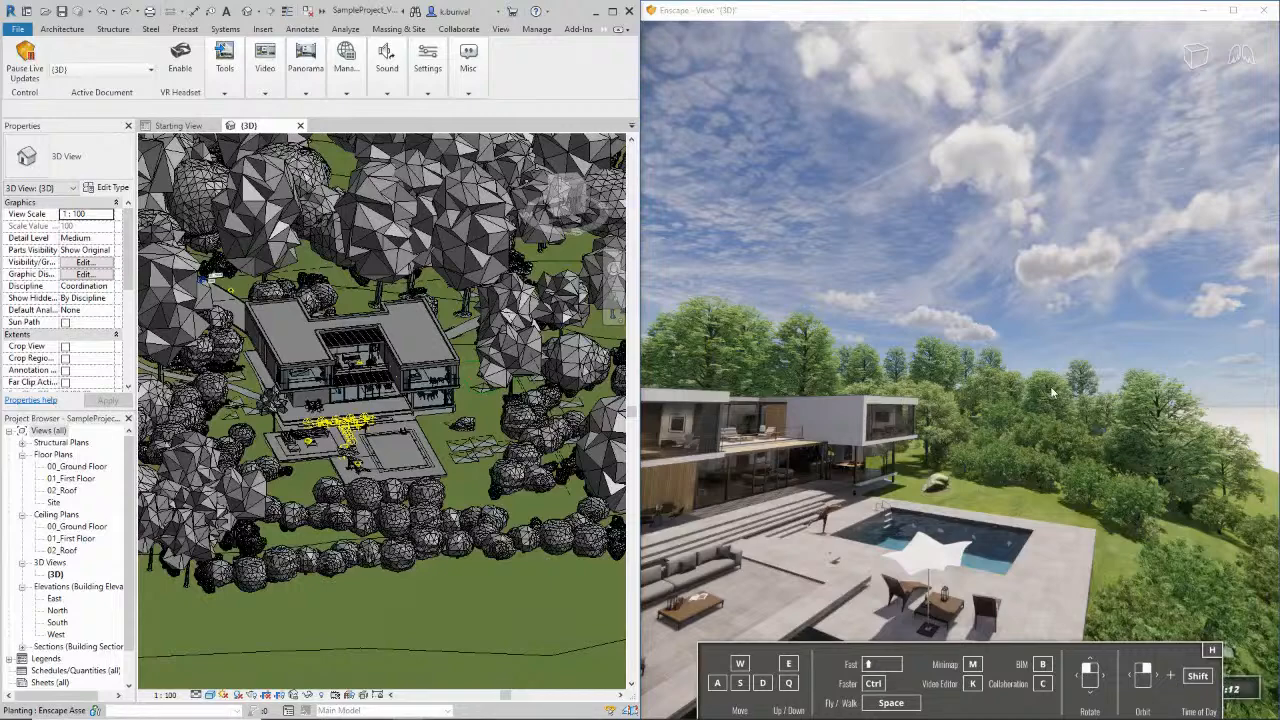
Advance Enscape's time of day over the pool terrace from daylight through dusk and back to early morning light
key("i")
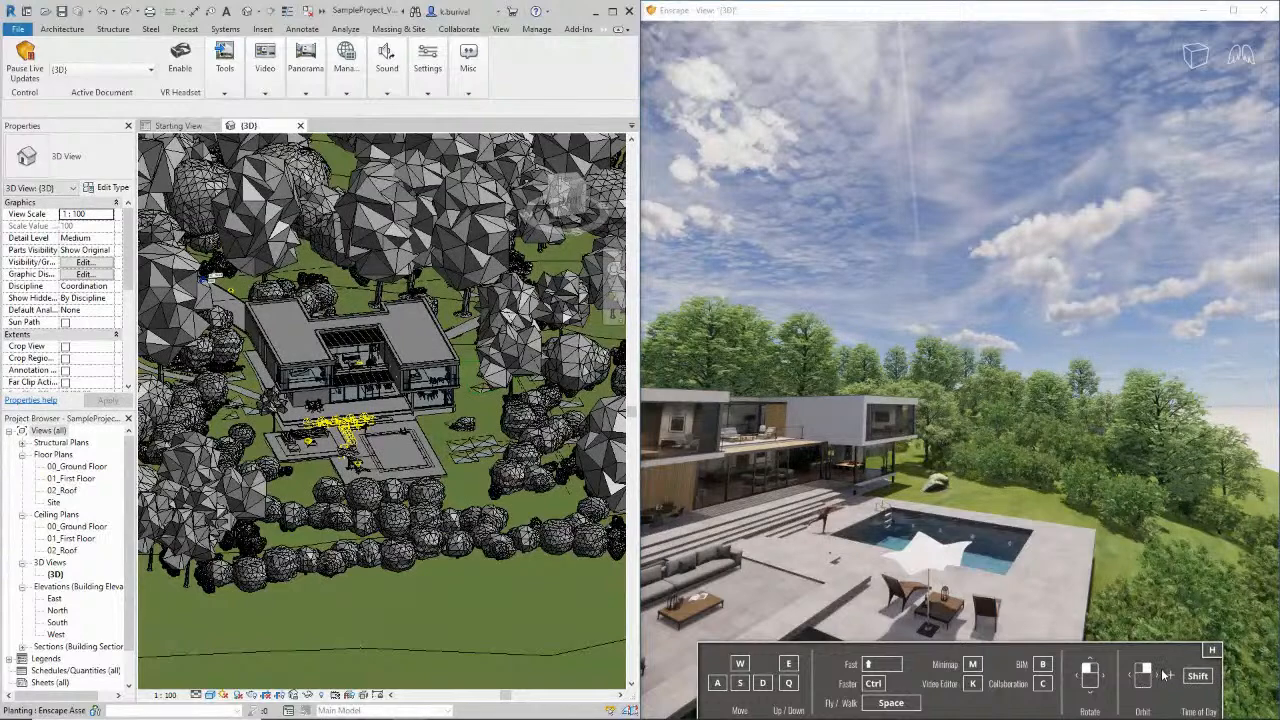
key("i")
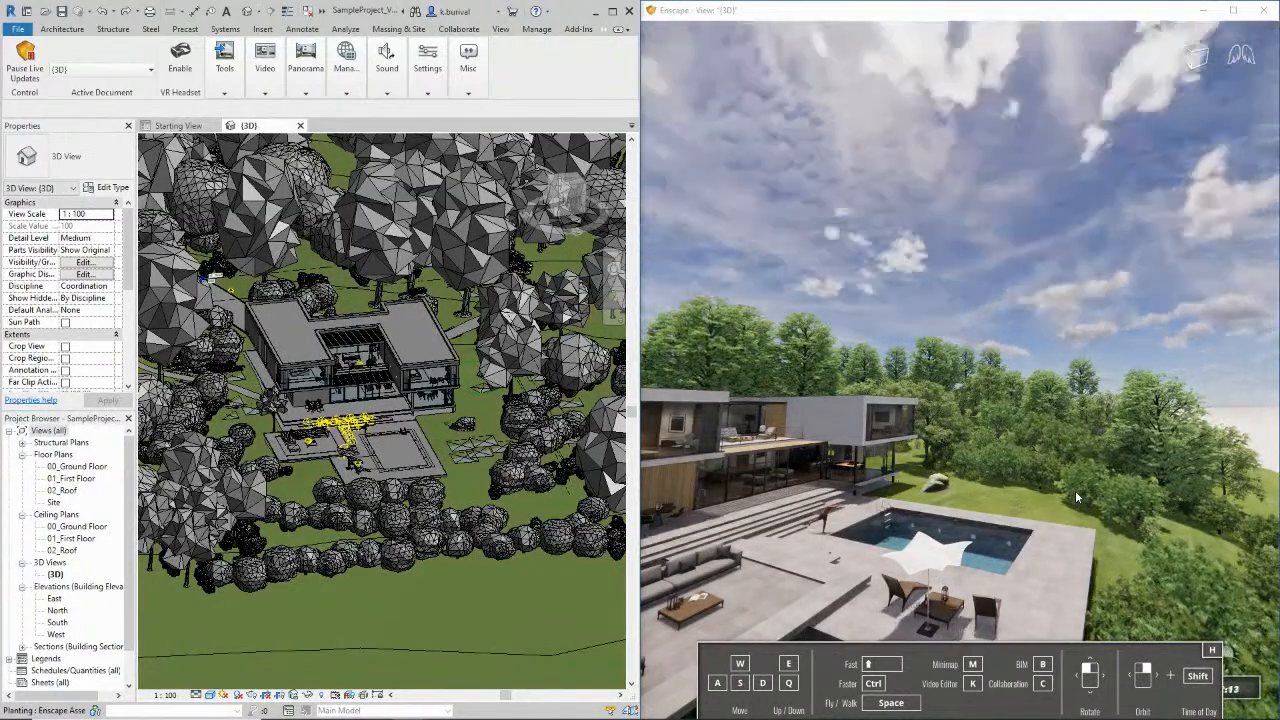
key("i")
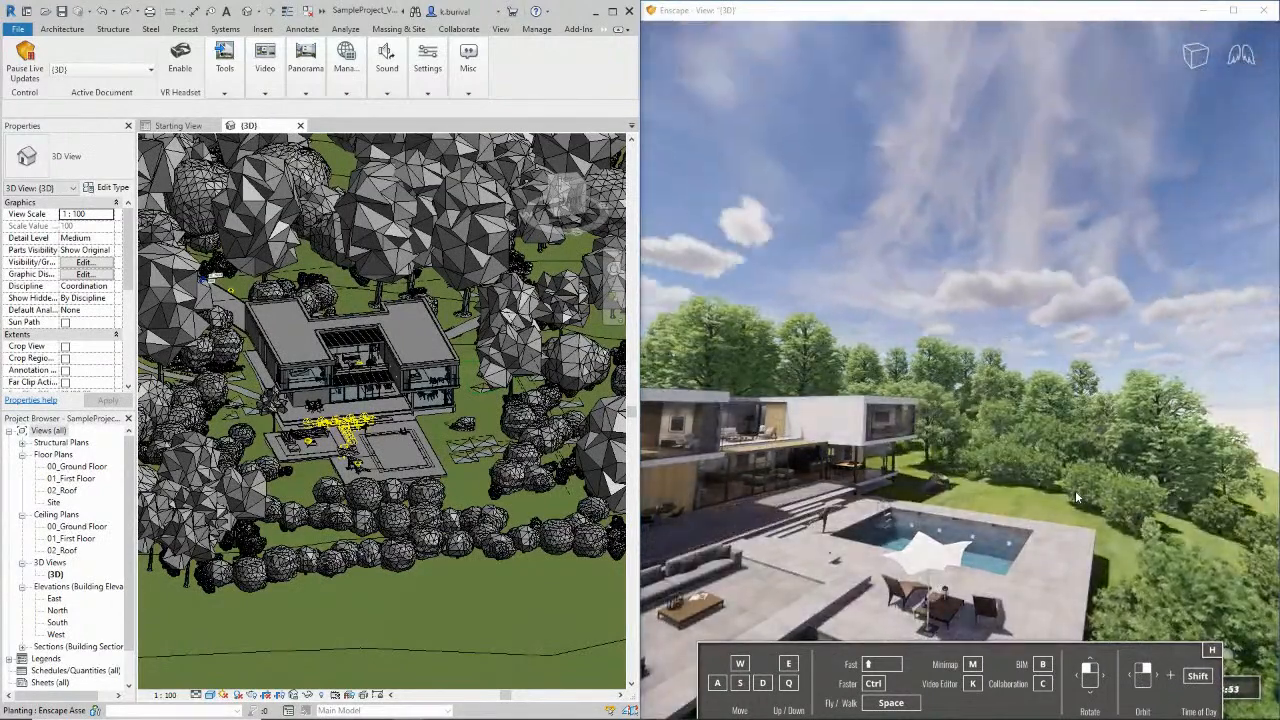
key("i")
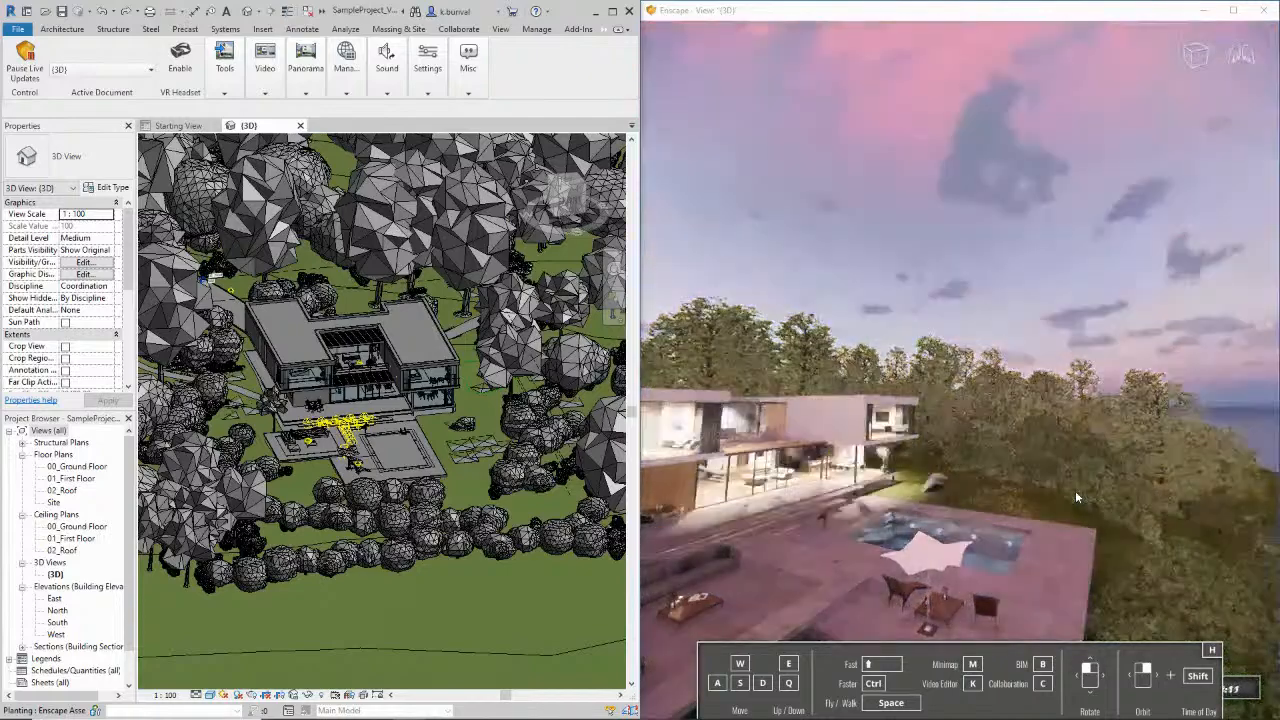
key("i")
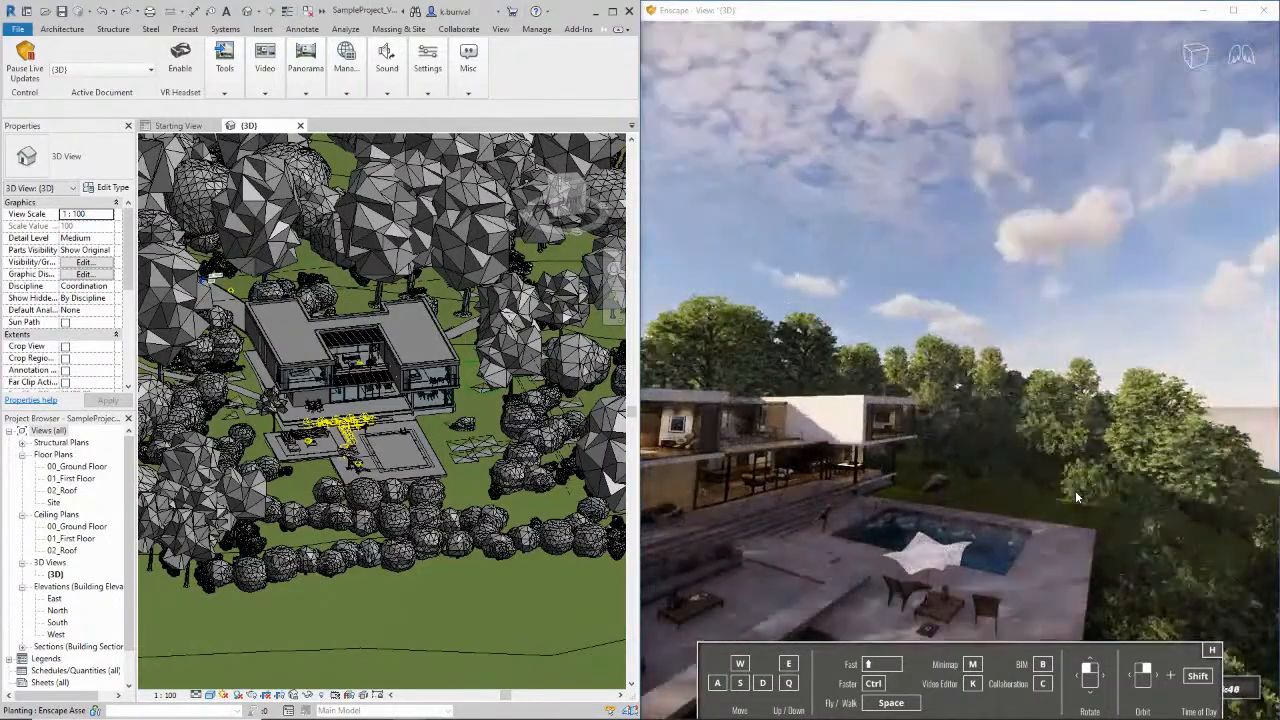
key("i")
Move the Enscape camera back and down to frame the villa from the garden, and advance the time to bright daylight
left_click_drag(1082, 493, 1197, 512)
key("s")
key("q")
key("i")
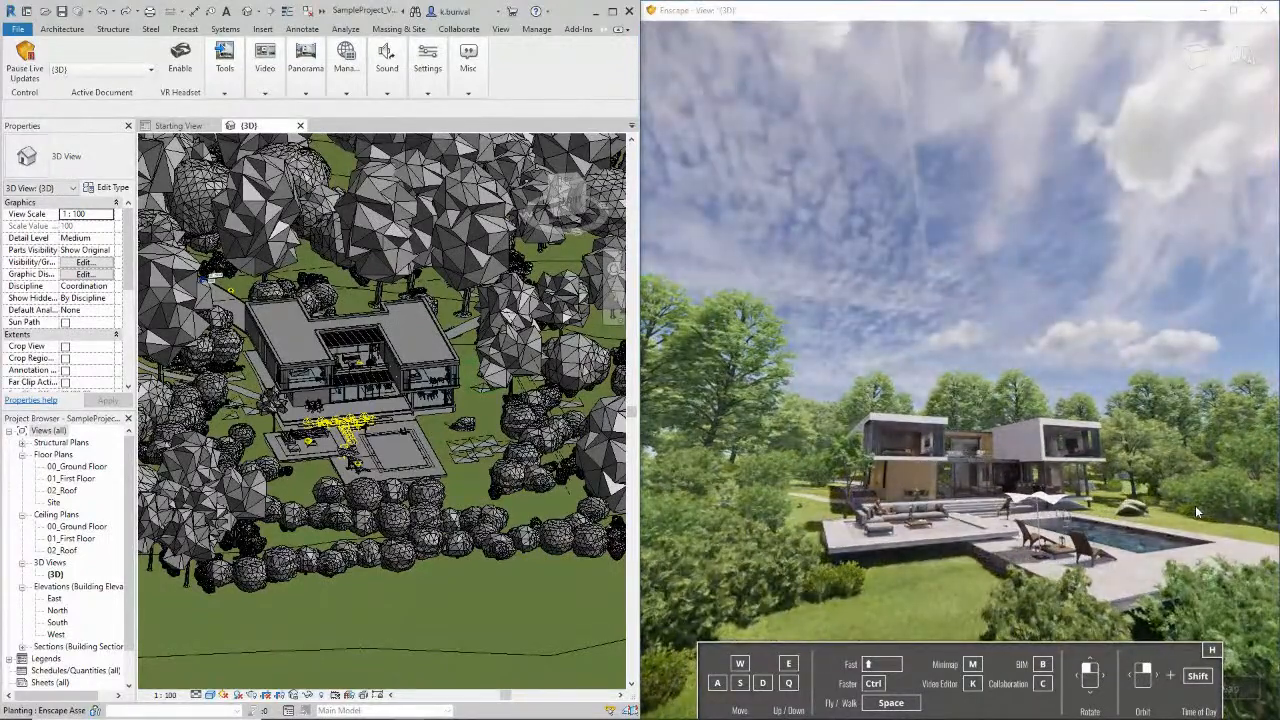
key("i")
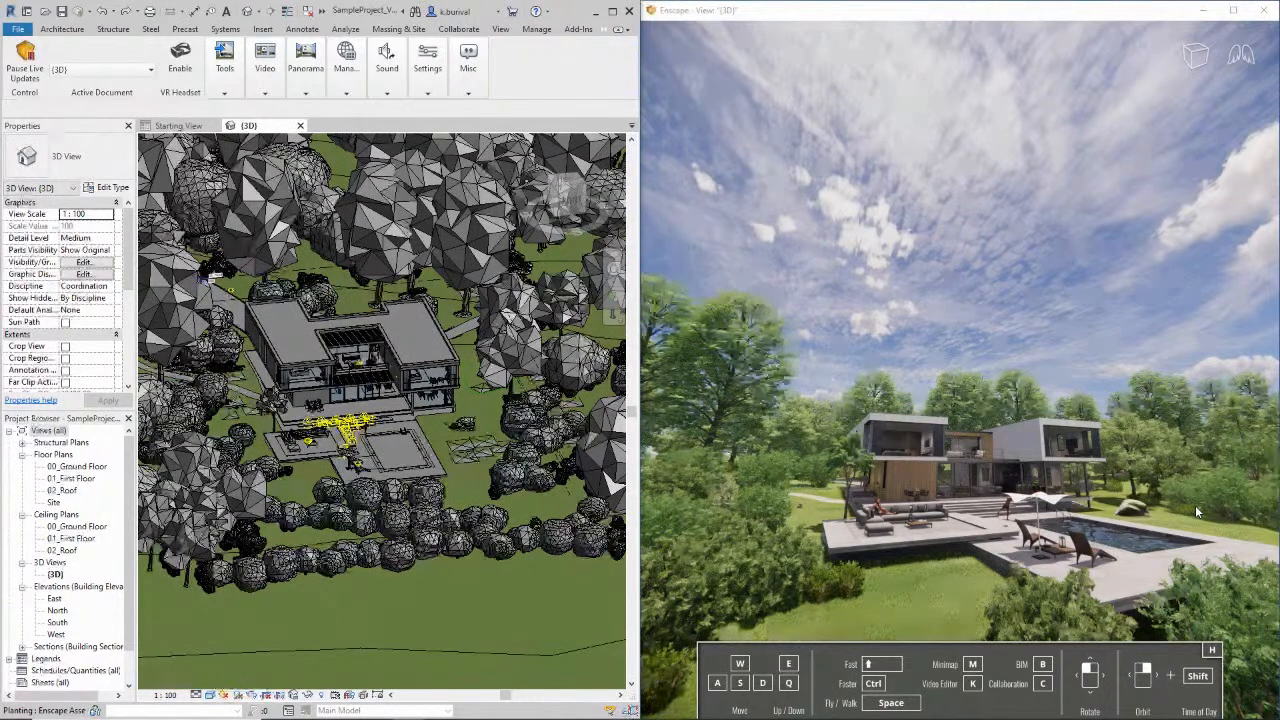
Shift Enscape's time of day until the villa is dark and backlit by a low sun
right_click_drag(1196, 511, 1196, 511, "shift")
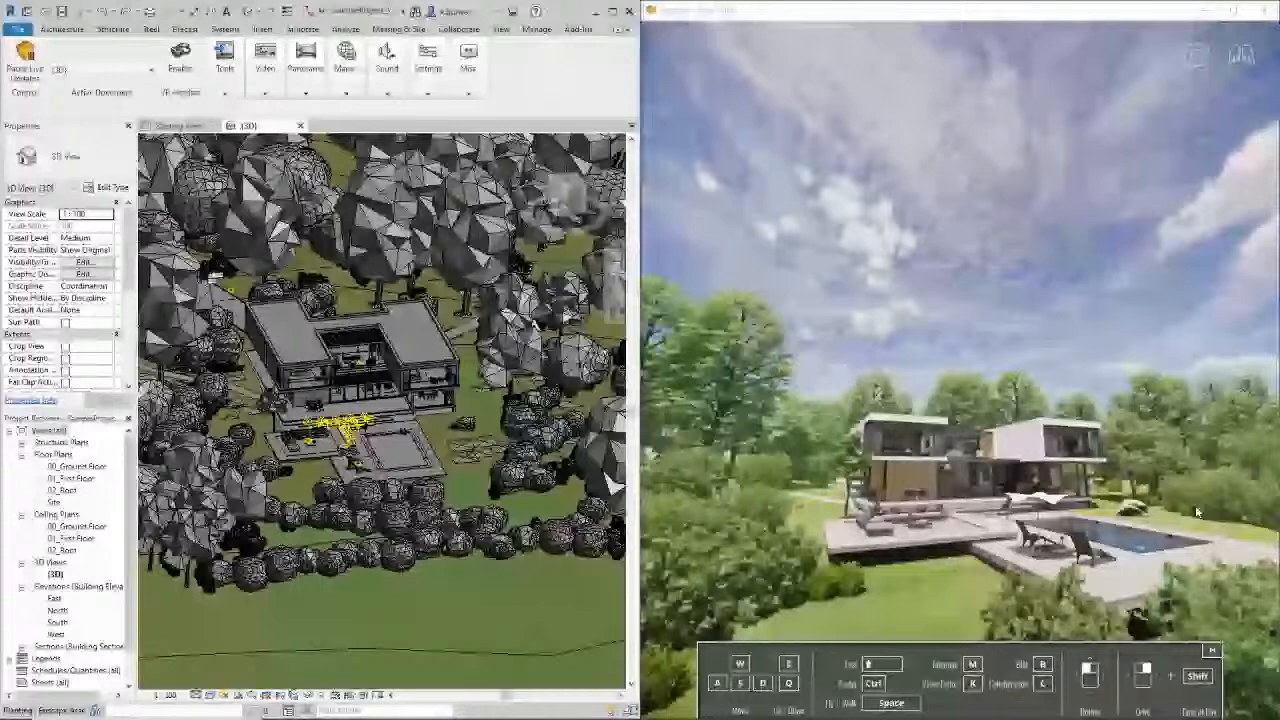
right_click_drag(1196, 511, 1196, 511, "shift")
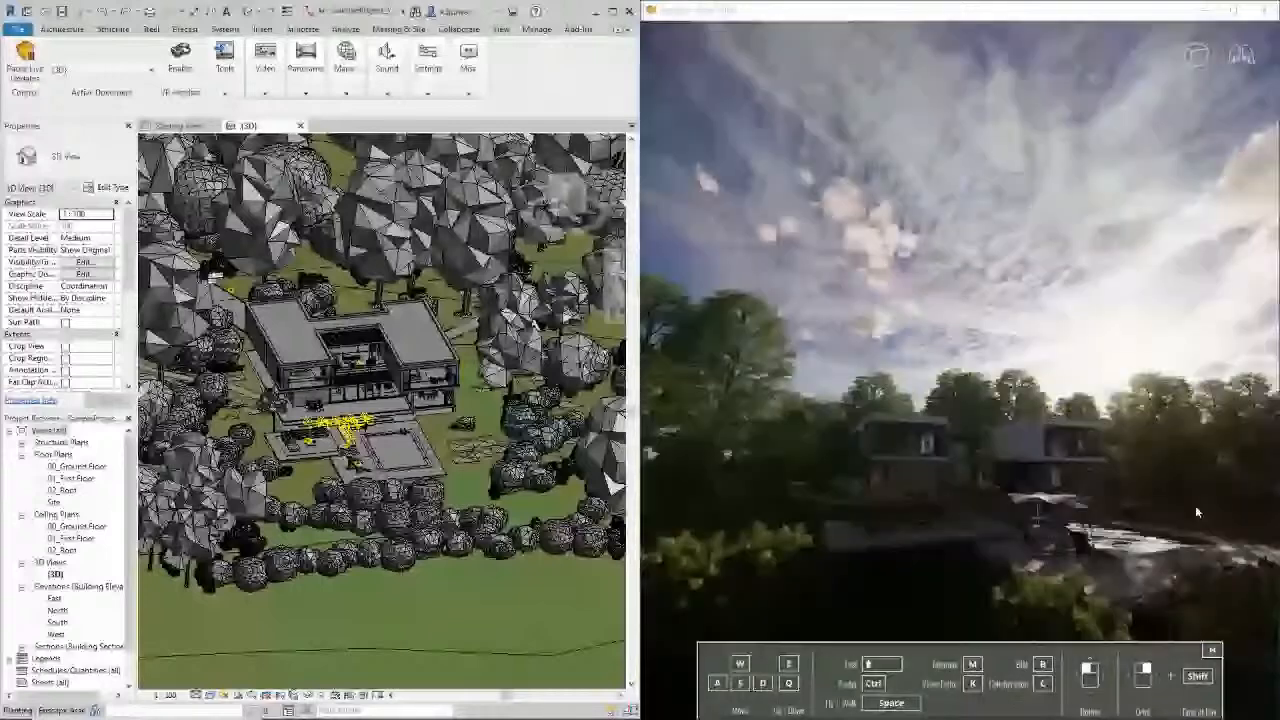
right_click_drag(1196, 511, 1196, 511, "shift")
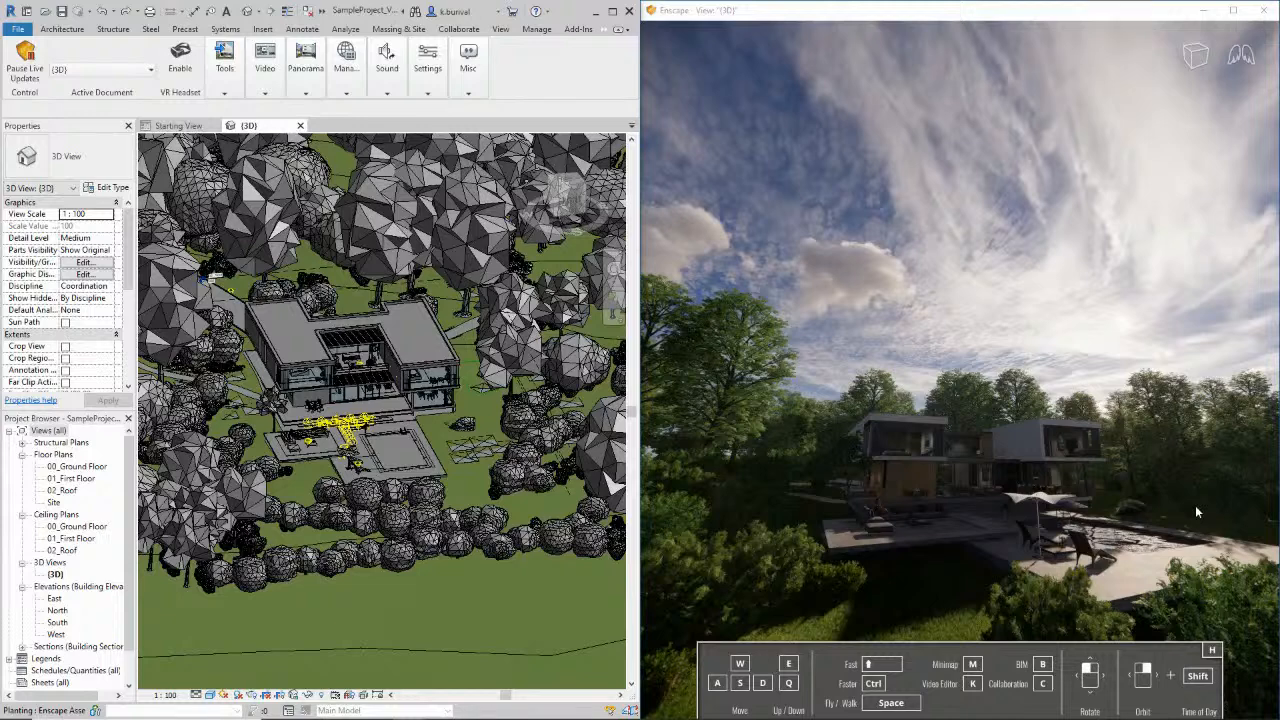
Reframe the villa and pool from across the garden in Enscape and set the time of day to warm, low sunlight
left_click(55, 575)
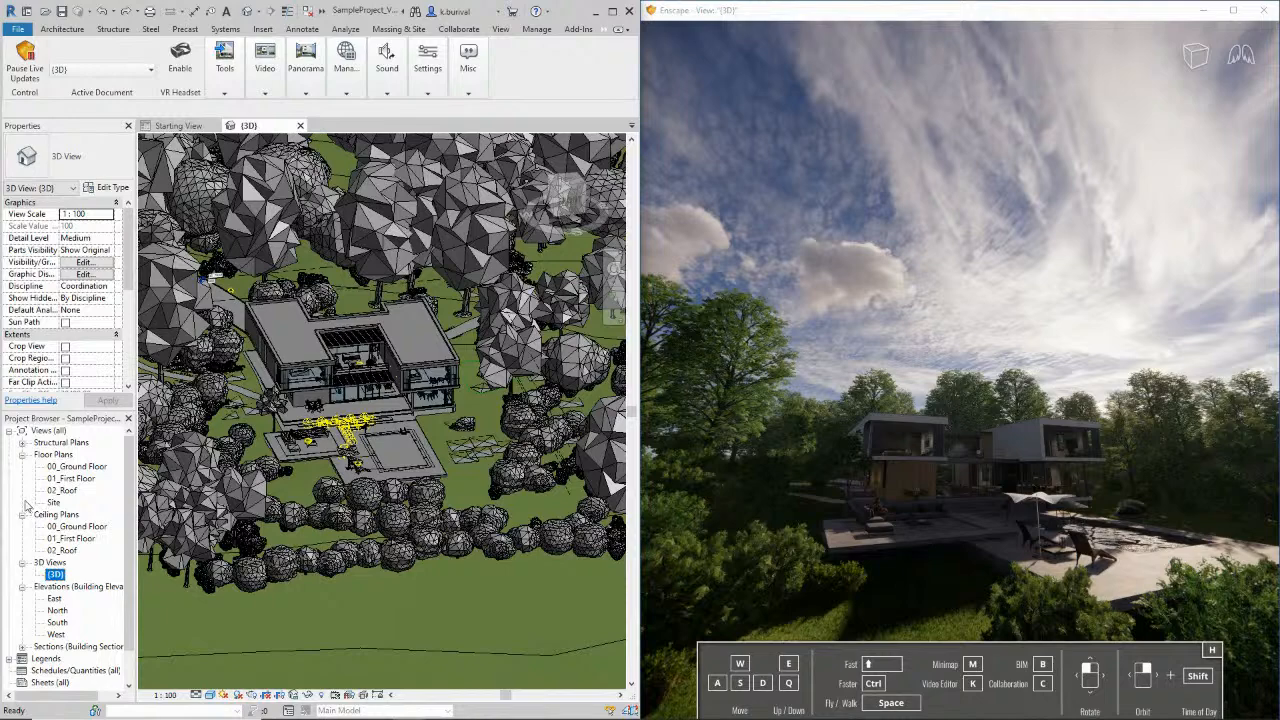
left_click_drag(719, 407, 724, 399)
key("s")
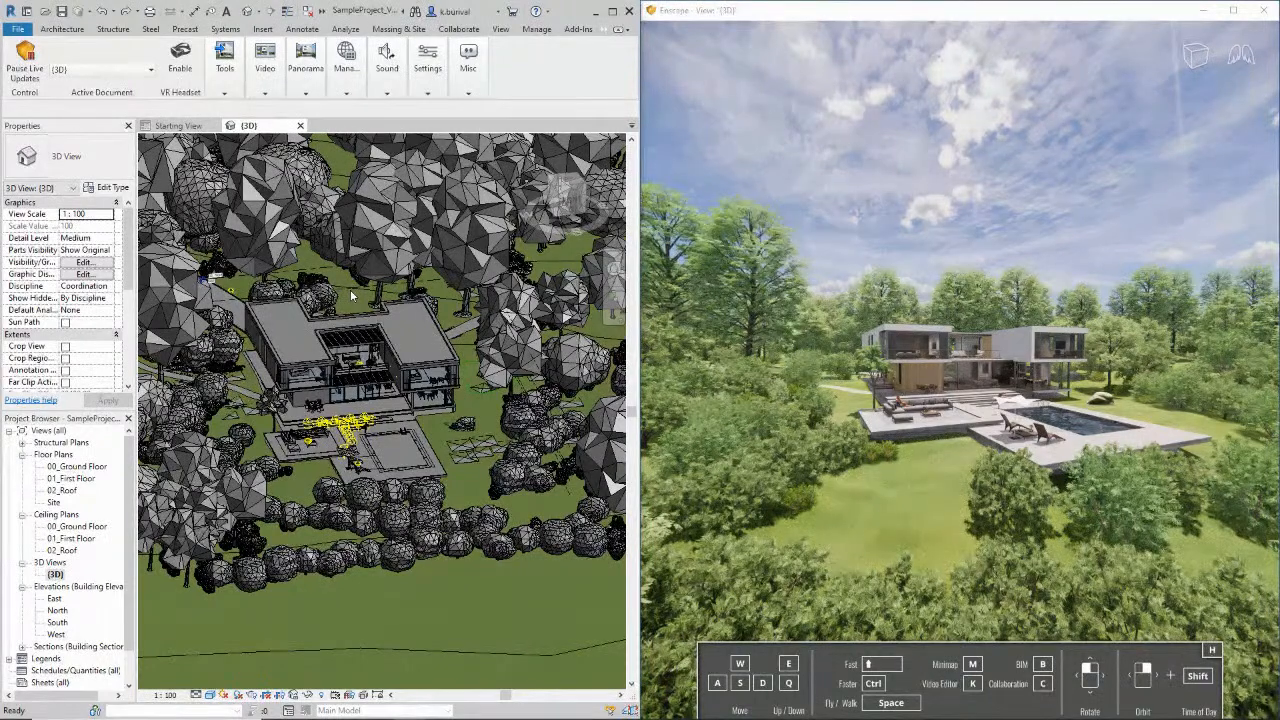
right_click_drag(826, 287, 826, 287, "shift")
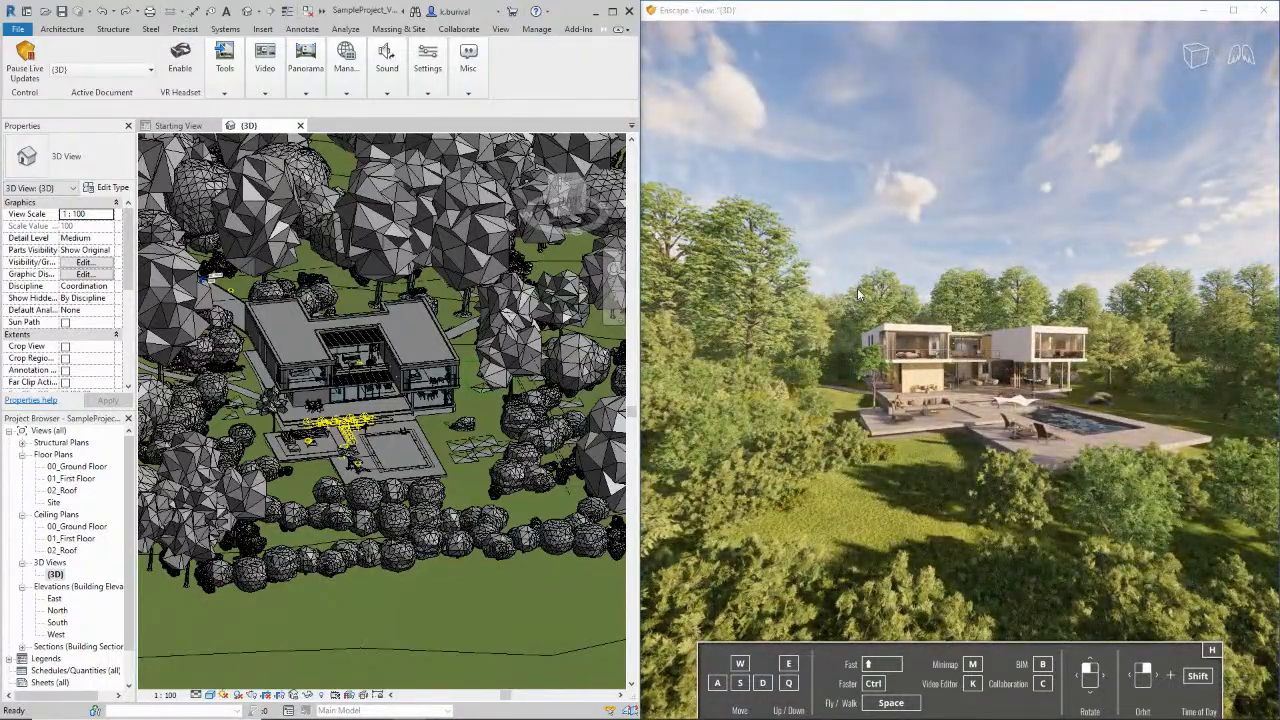
key("w")
left_click_drag(1146, 358, 1146, 358)
key("q")
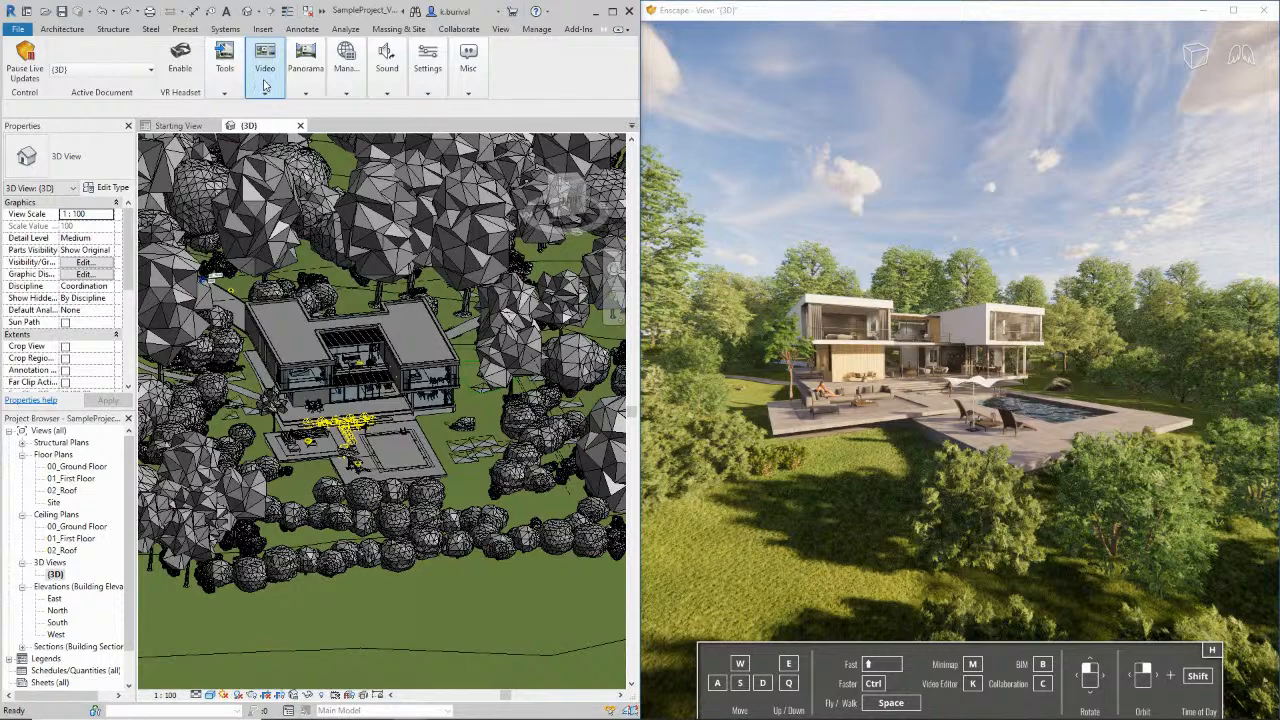
left_click(614, 11)
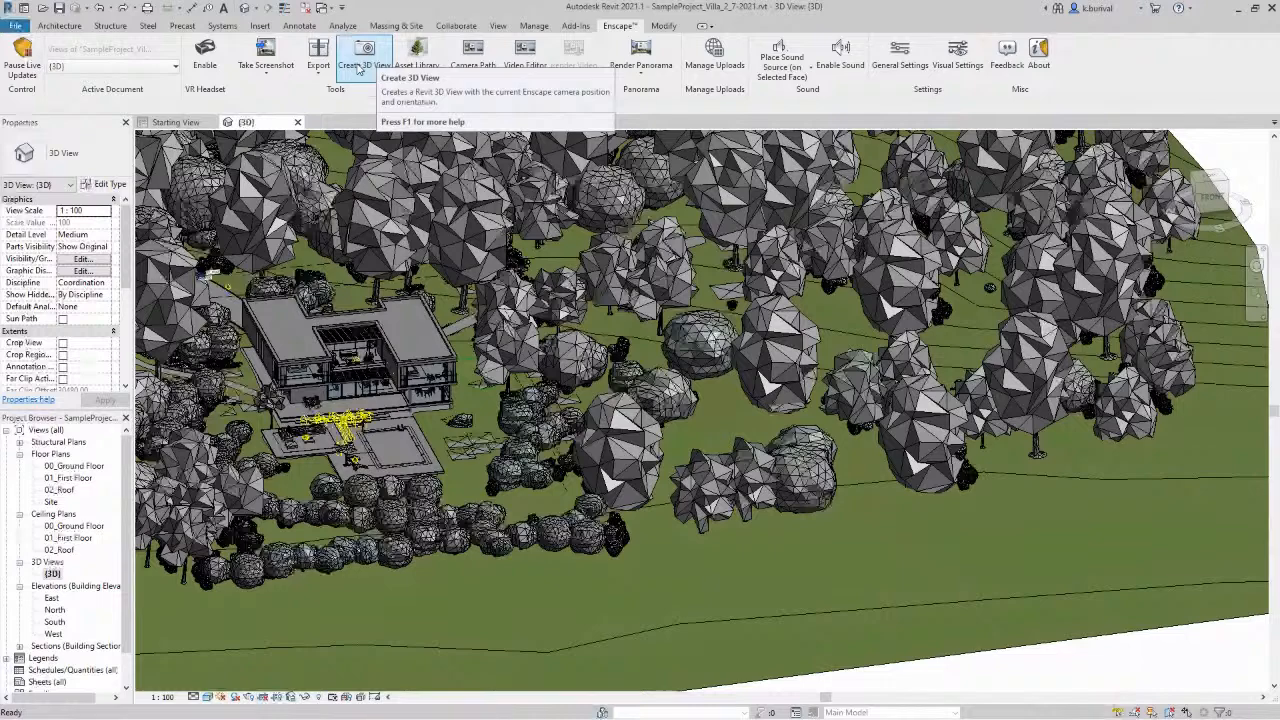
left_click_drag(642, 8, 0, 75)
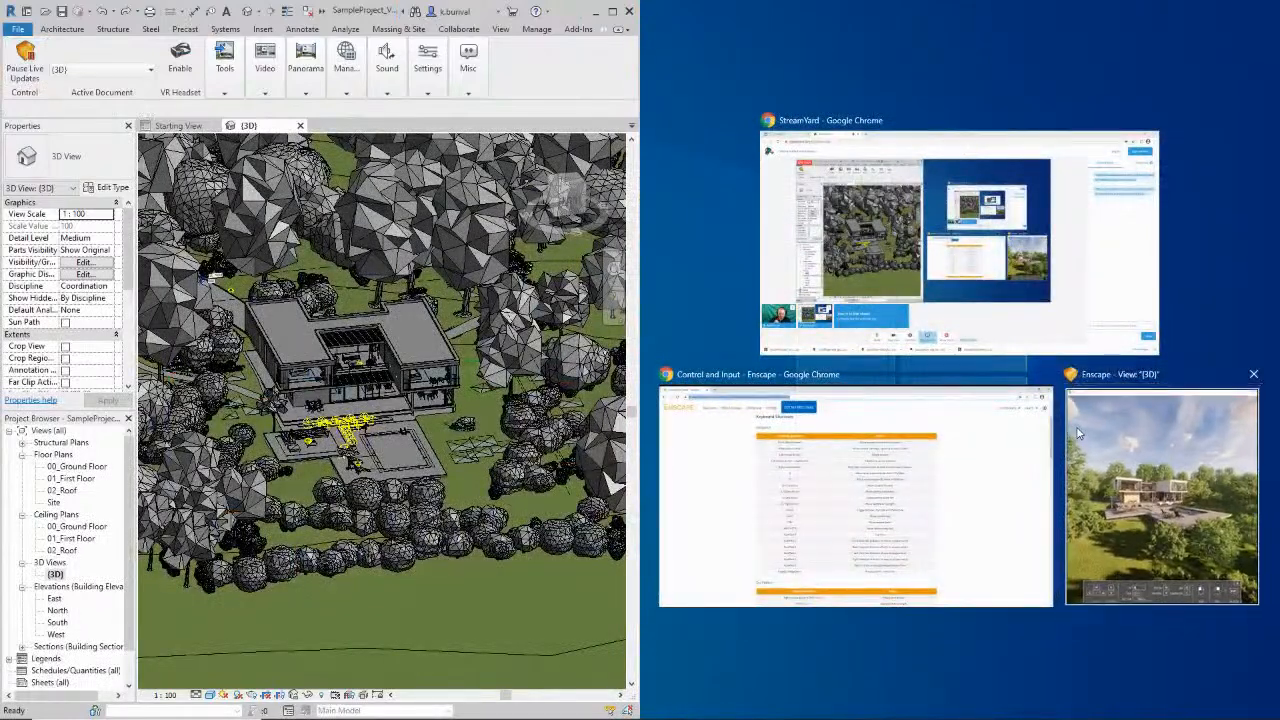
left_click(1078, 432)
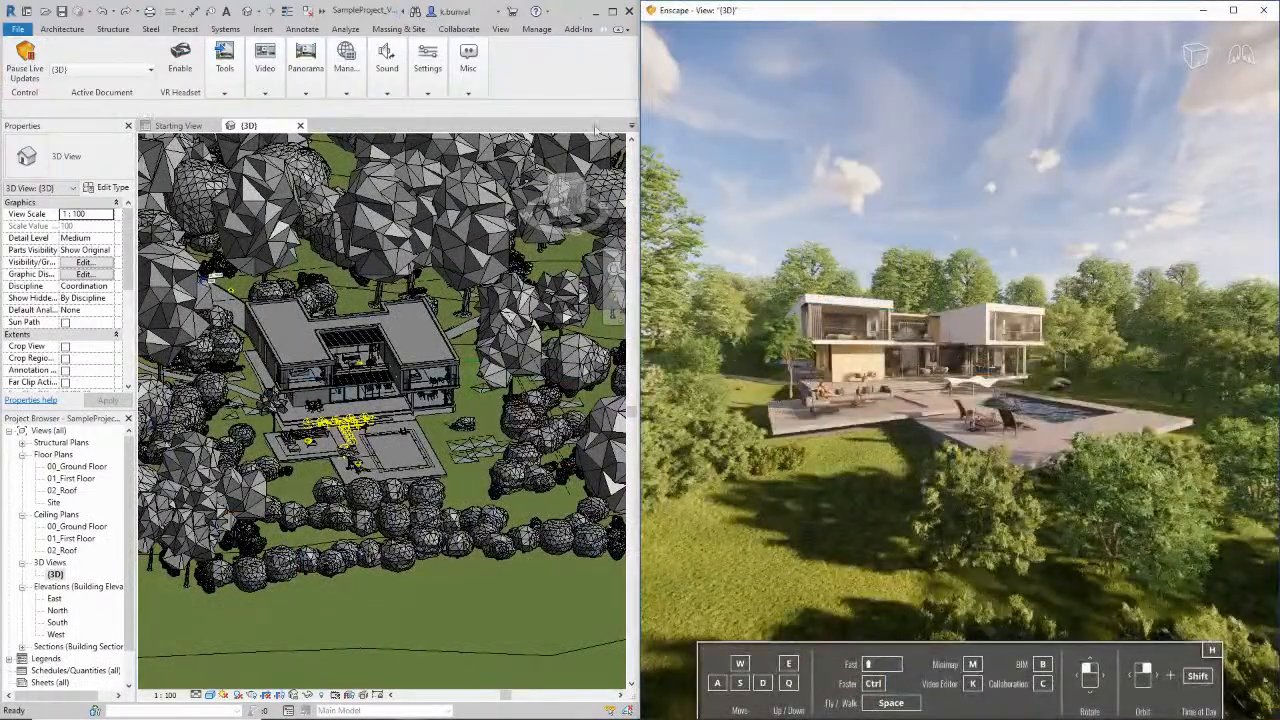
Create a Revit 3D view named "Evening Full" from the current Enscape camera position
left_click(226, 93)
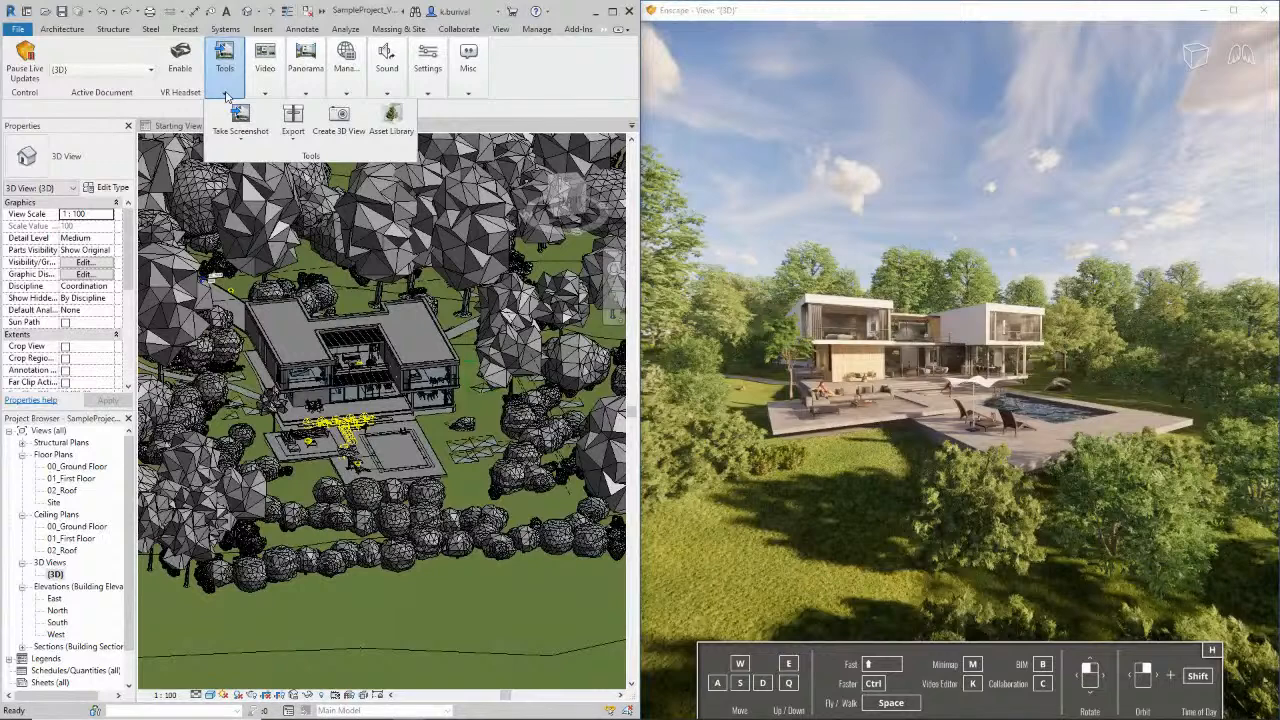
left_click(338, 136)
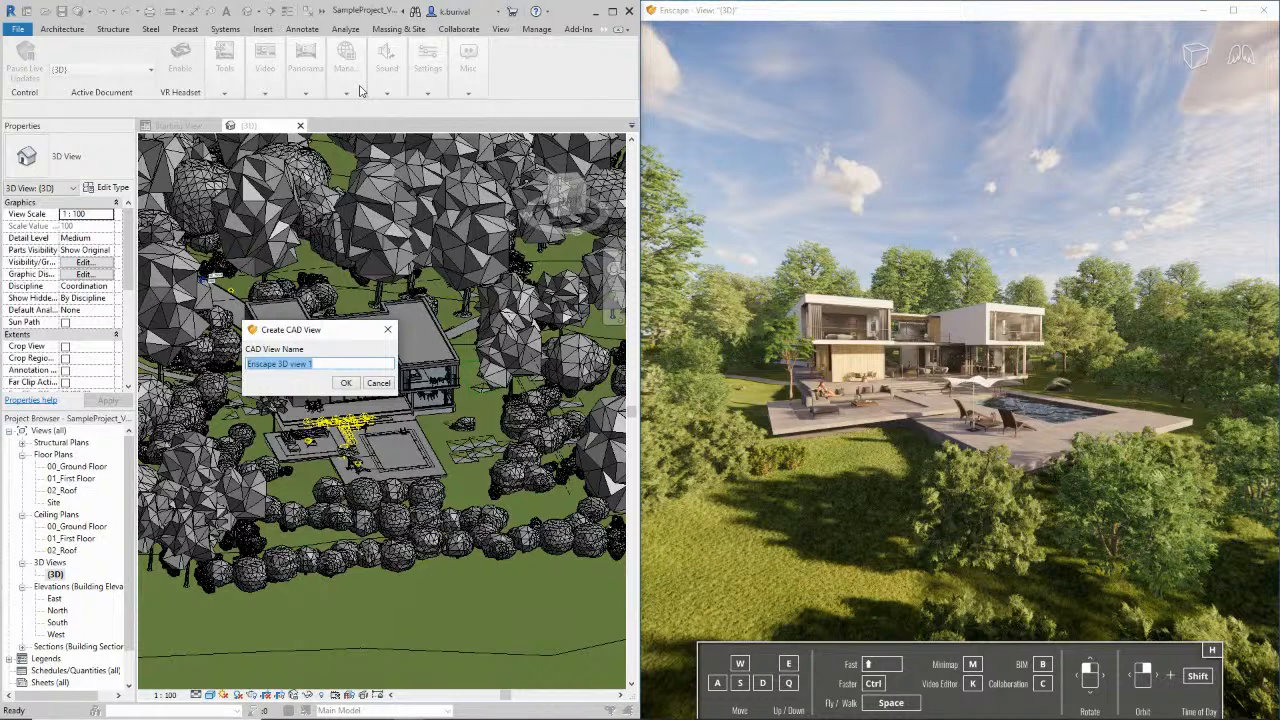
type("E")
left_click(347, 382)
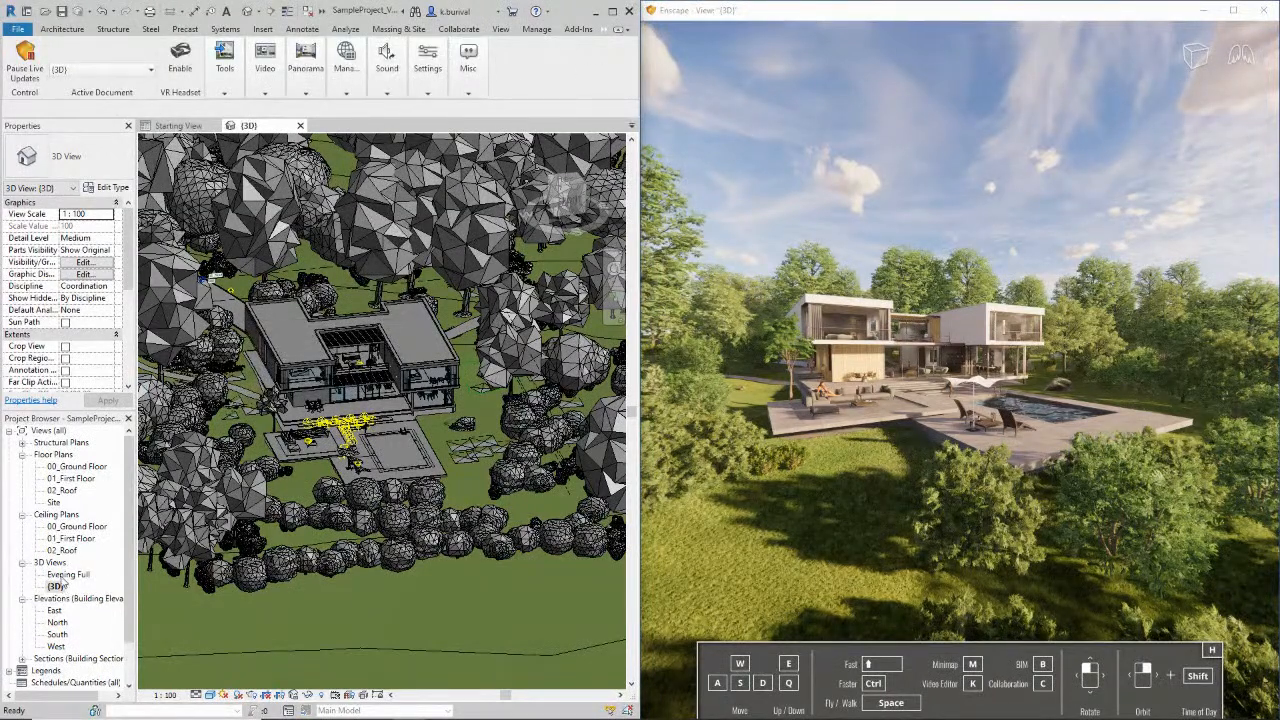
Open the Evening Full view and turn off its crop view, crop region visibility and far clipping
left_click(66, 577)
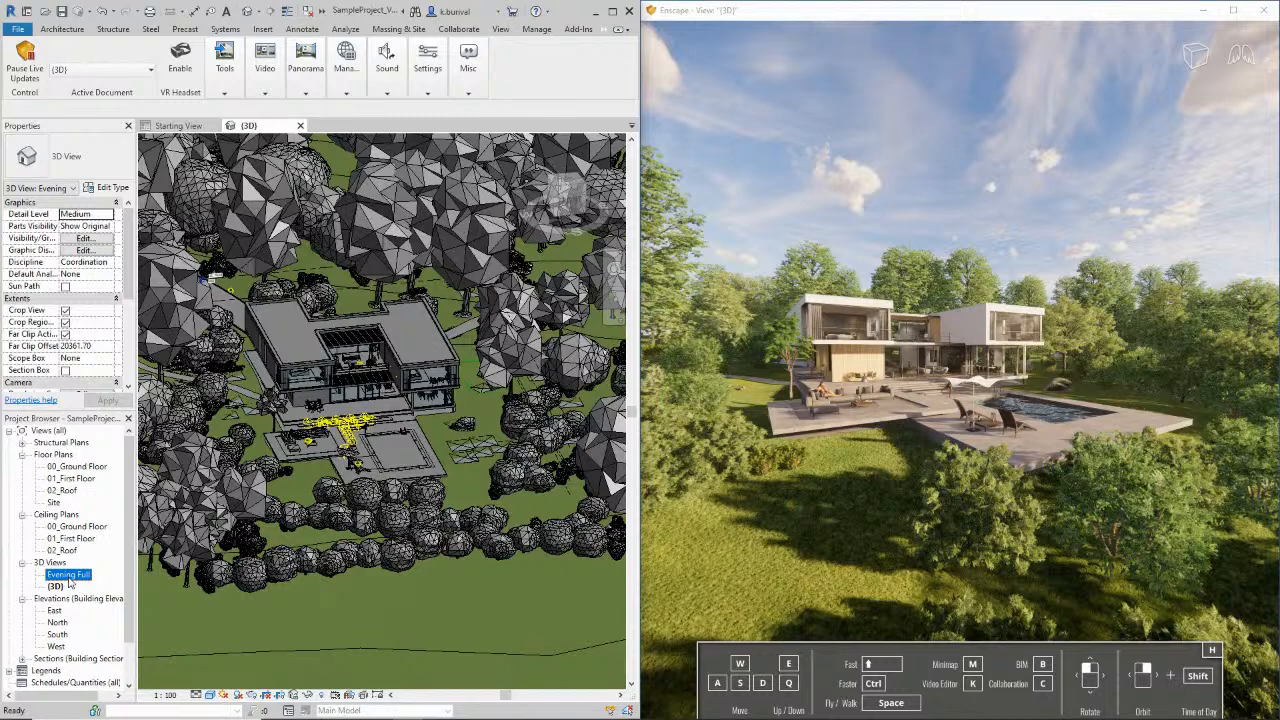
double_click(70, 577)
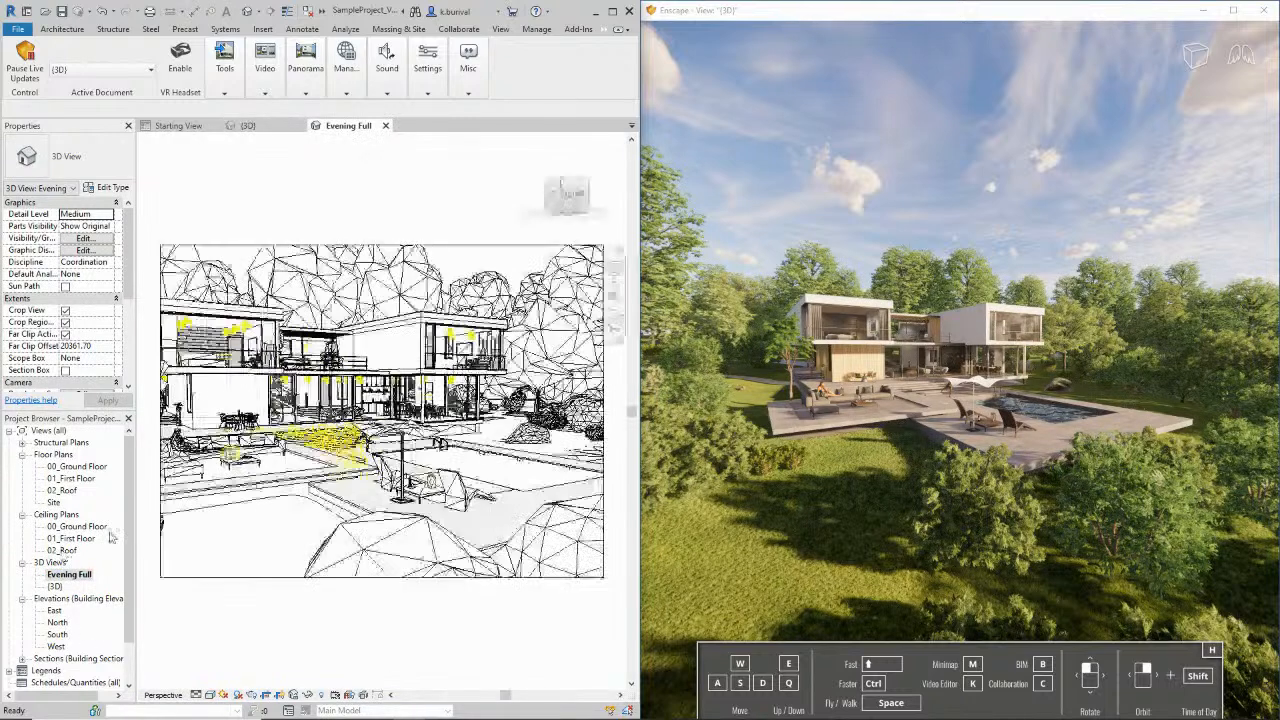
left_click(66, 311)
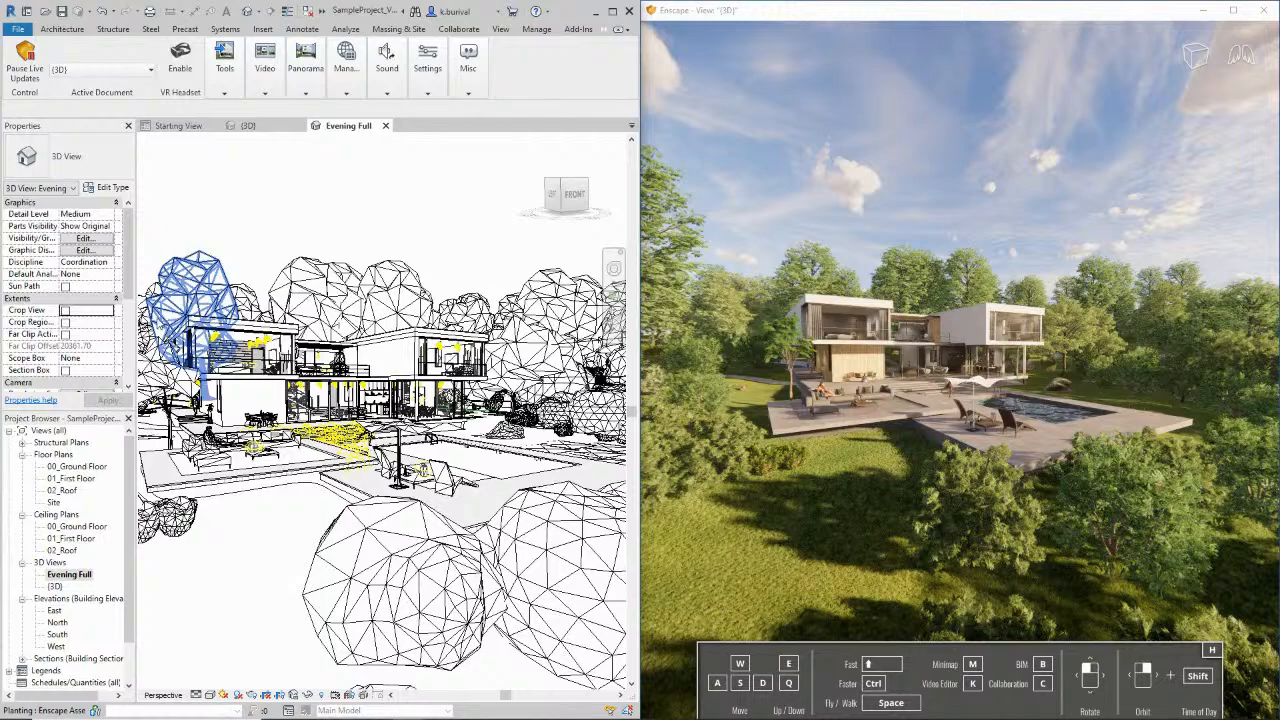
Move the Enscape camera to an aerial view of the villa's other side and shift the time of day to night
key("w")
left_click_drag(762, 228, 758, 228)
key("w")
key("s")
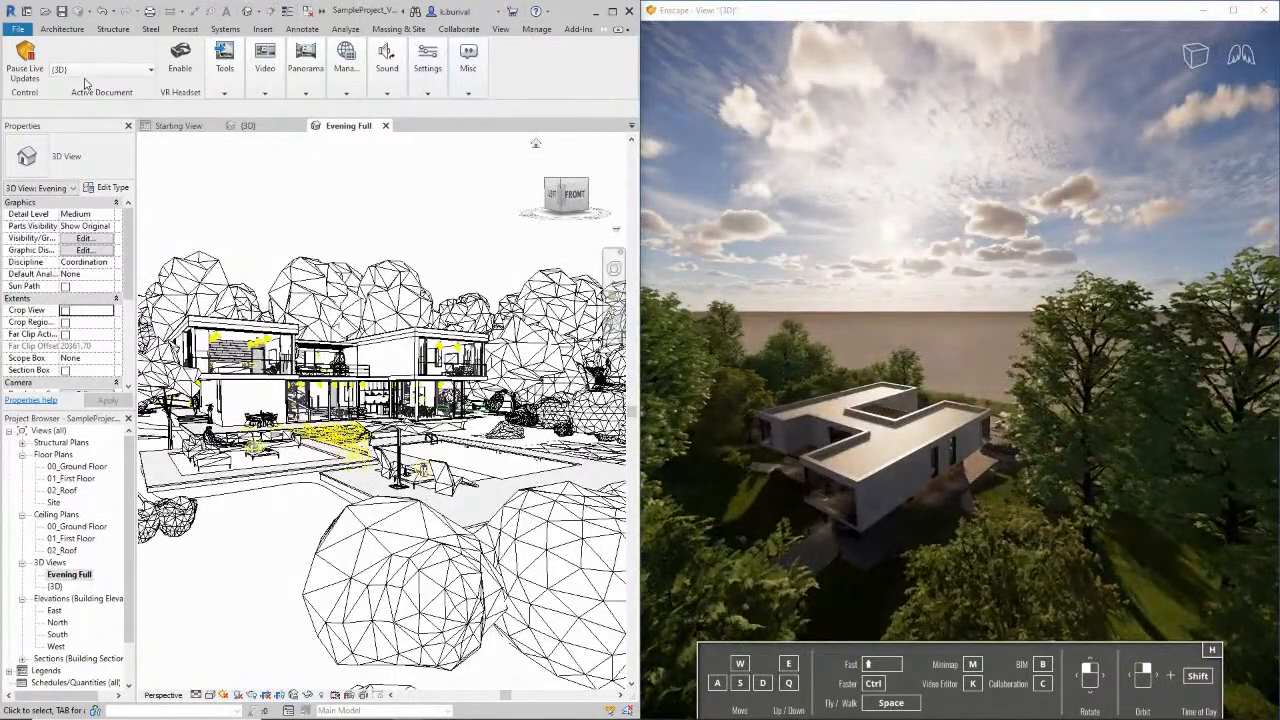
left_click(92, 72)
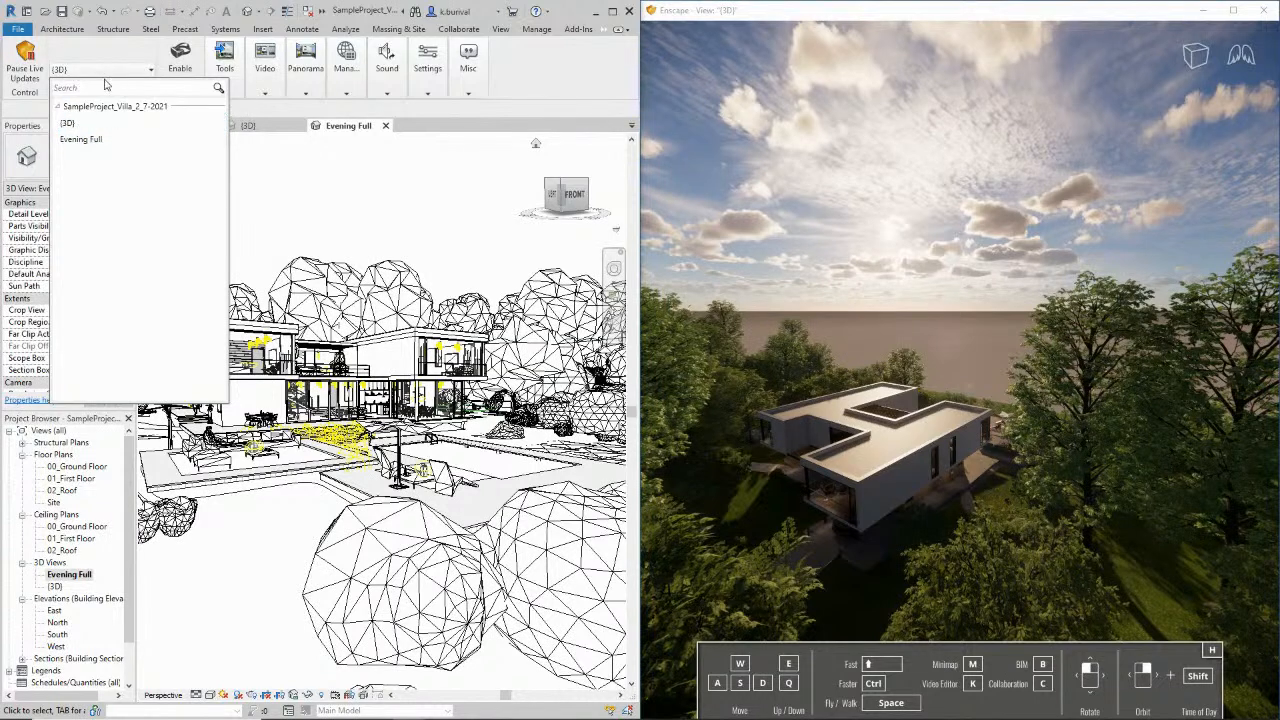
left_click(1125, 216)
right_click_drag(1125, 216, 1034, 219, "shift")
Set Enscape's active view to Evening Full to restore the saved camera position
left_click(100, 69)
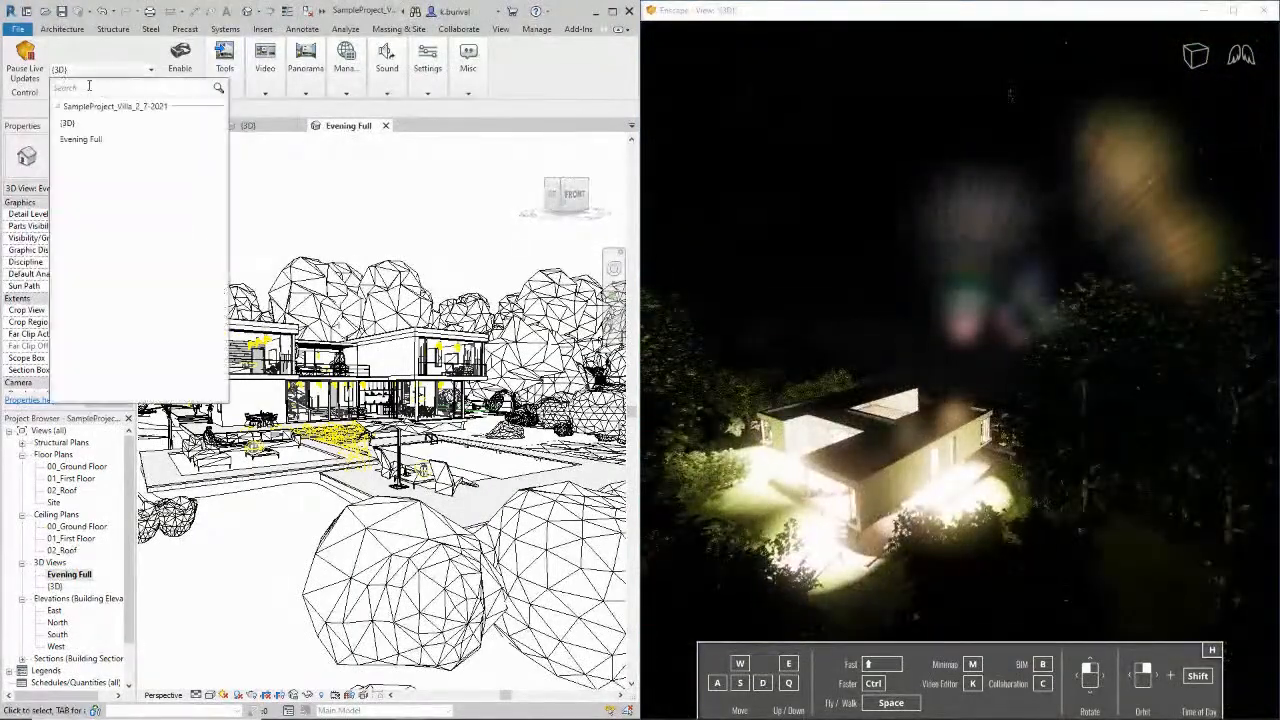
left_click(92, 140)
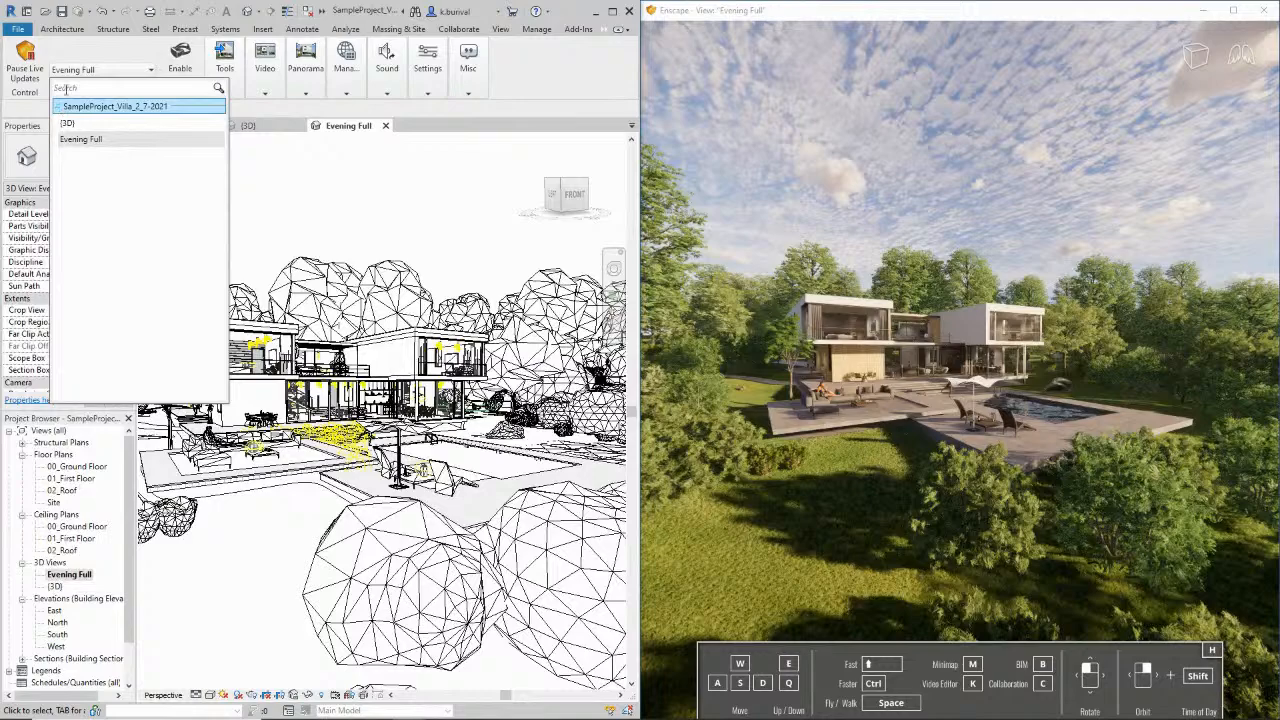
left_click(787, 300)
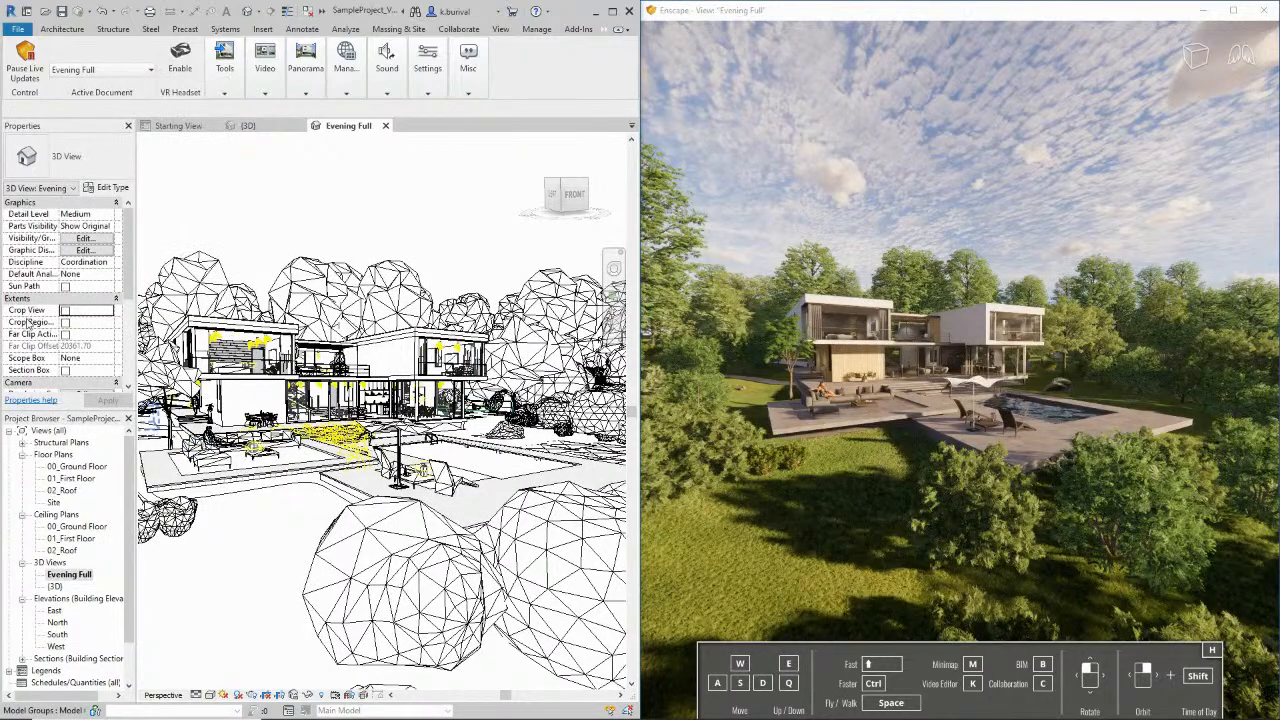
scroll(403, 352, "up", 2)
scroll(403, 352, "up", 5)
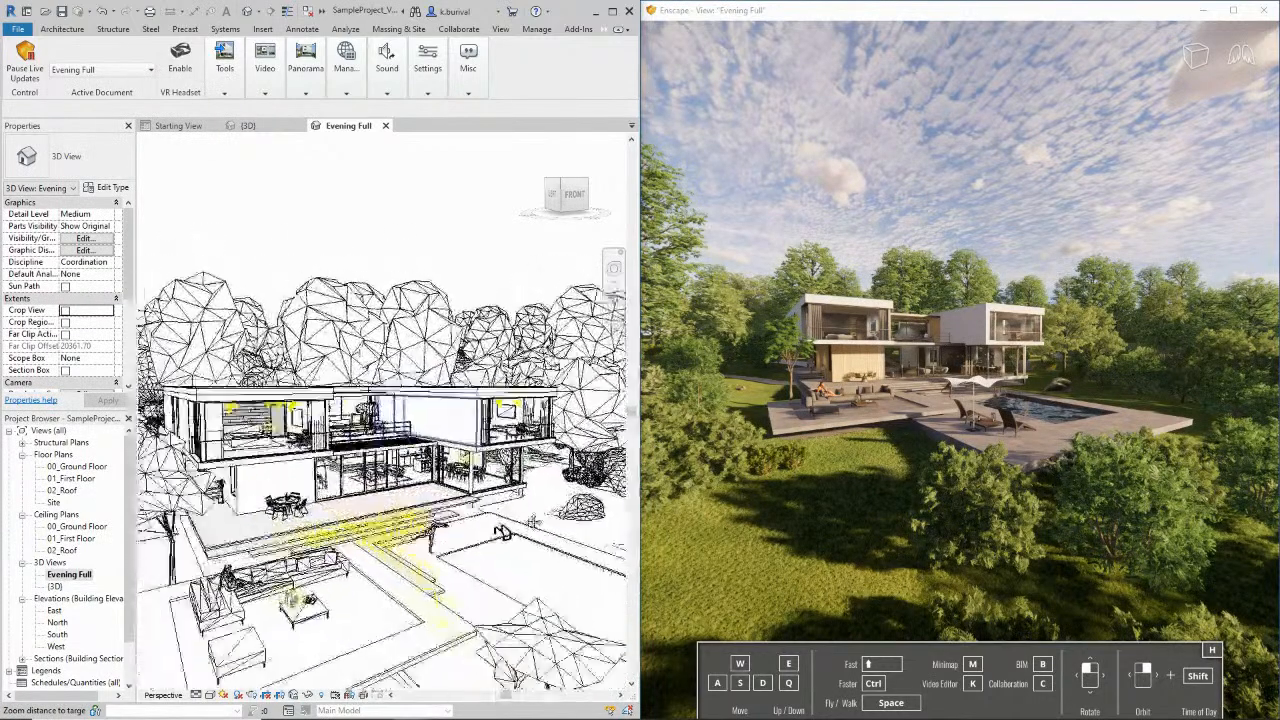
scroll(400, 300, "up", 3)
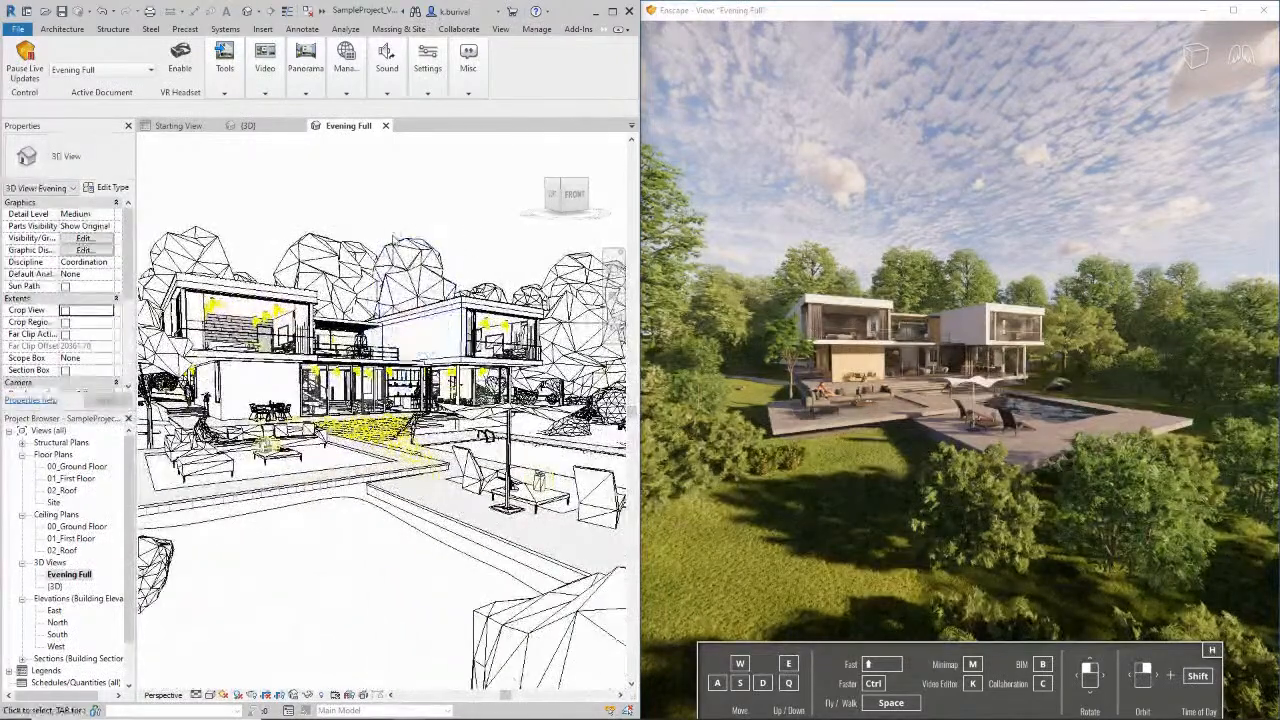
right_click(398, 283)
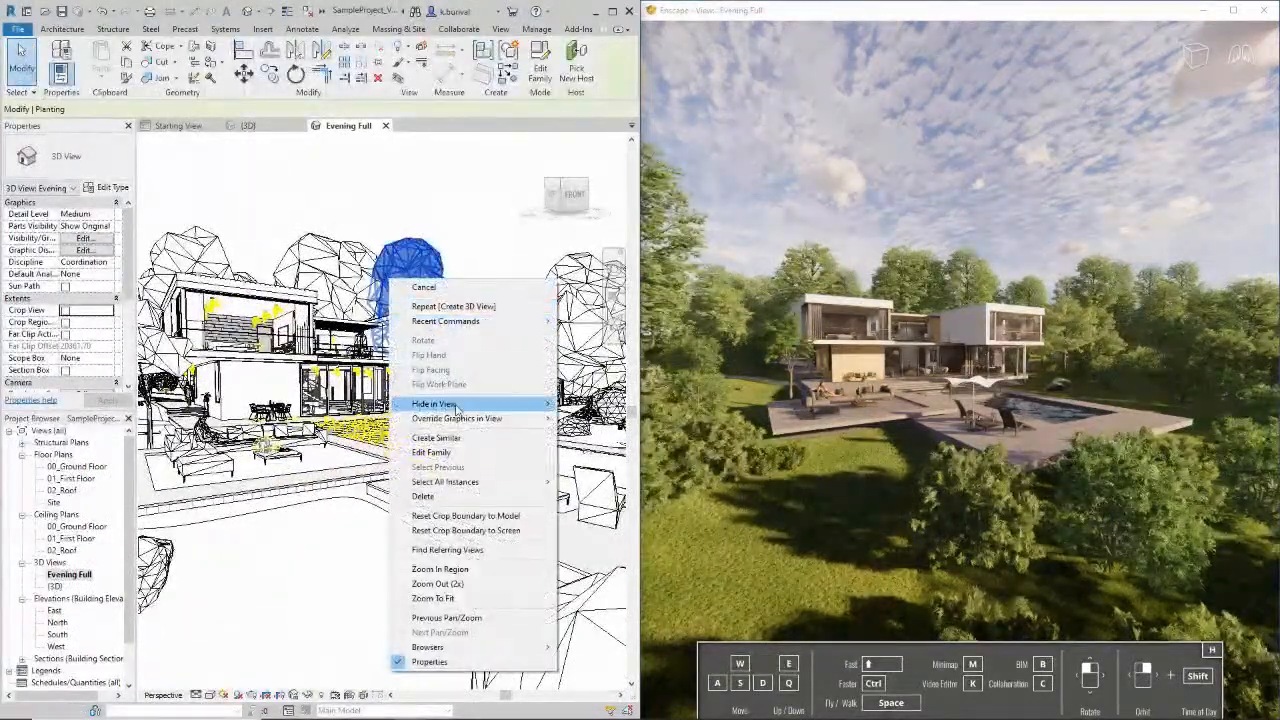
mouse_move(463, 407)
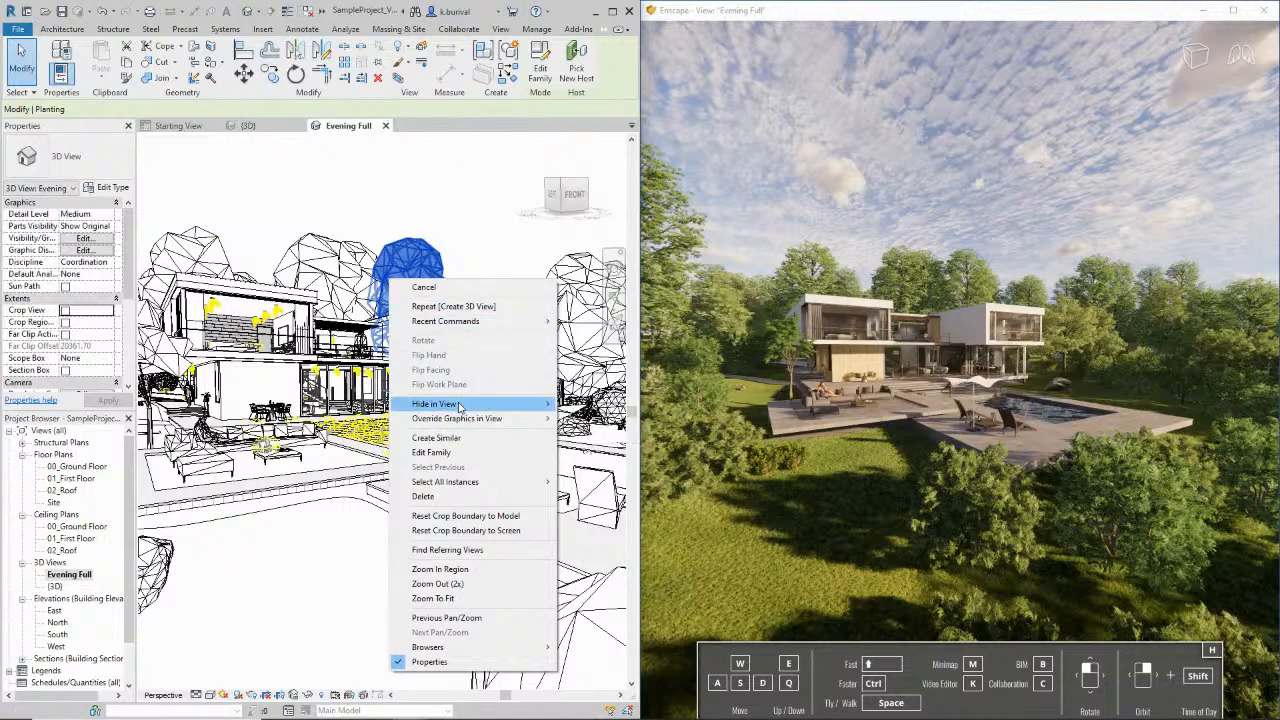
mouse_move(543, 404)
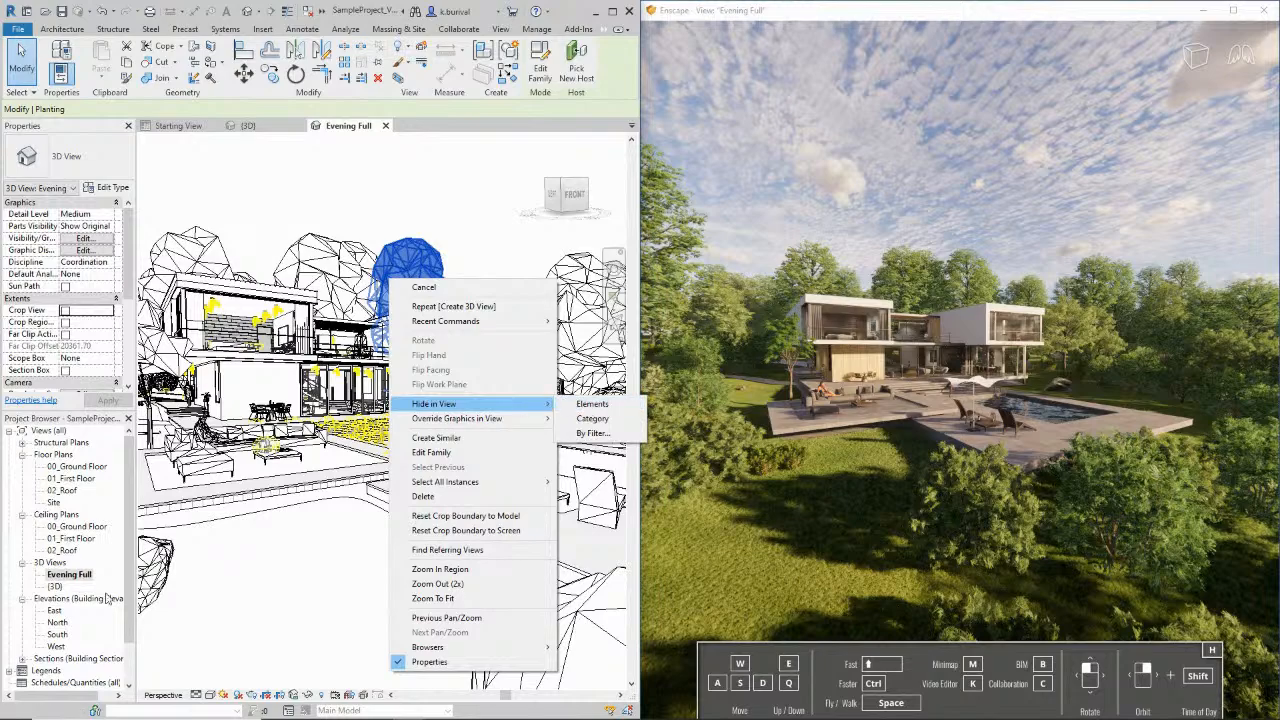
Open the {3D} view and hide the single bush just in front of the pool terrace in that view
left_click(55, 586)
double_click(55, 586)
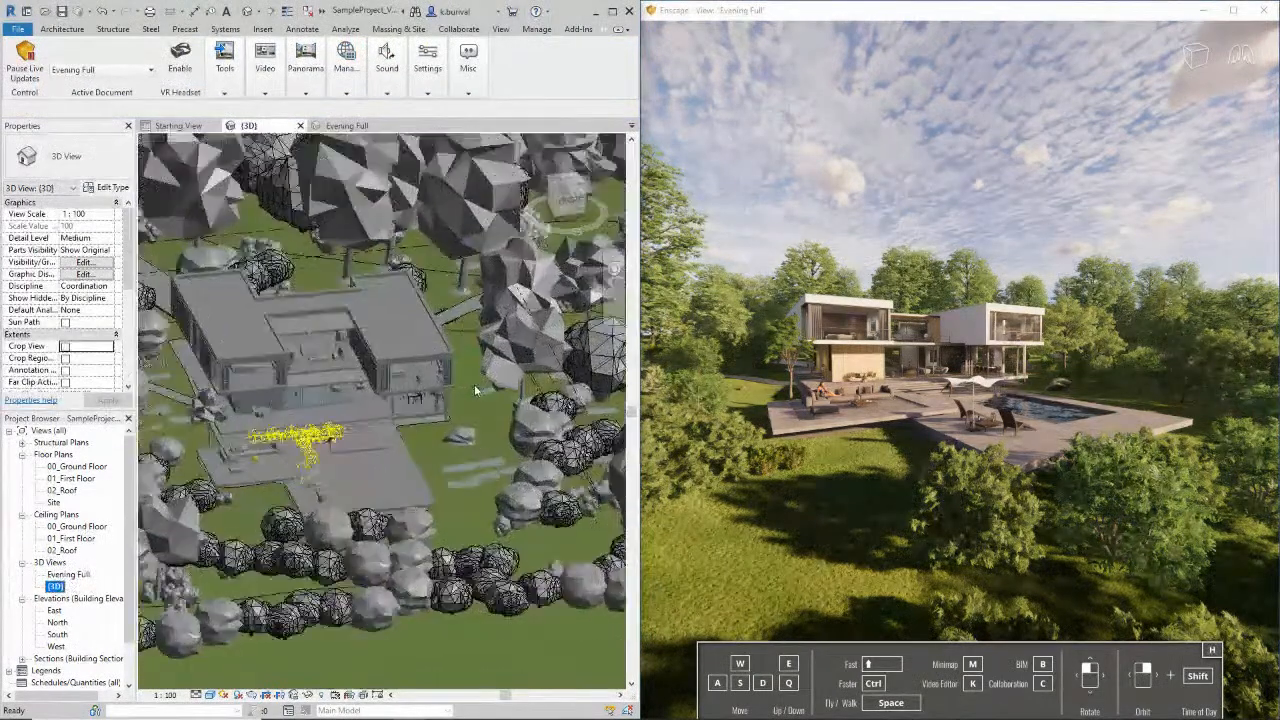
scroll(472, 400, "up", 3)
left_click(491, 160)
middle_click_drag(462, 453, 478, 445, "shift")
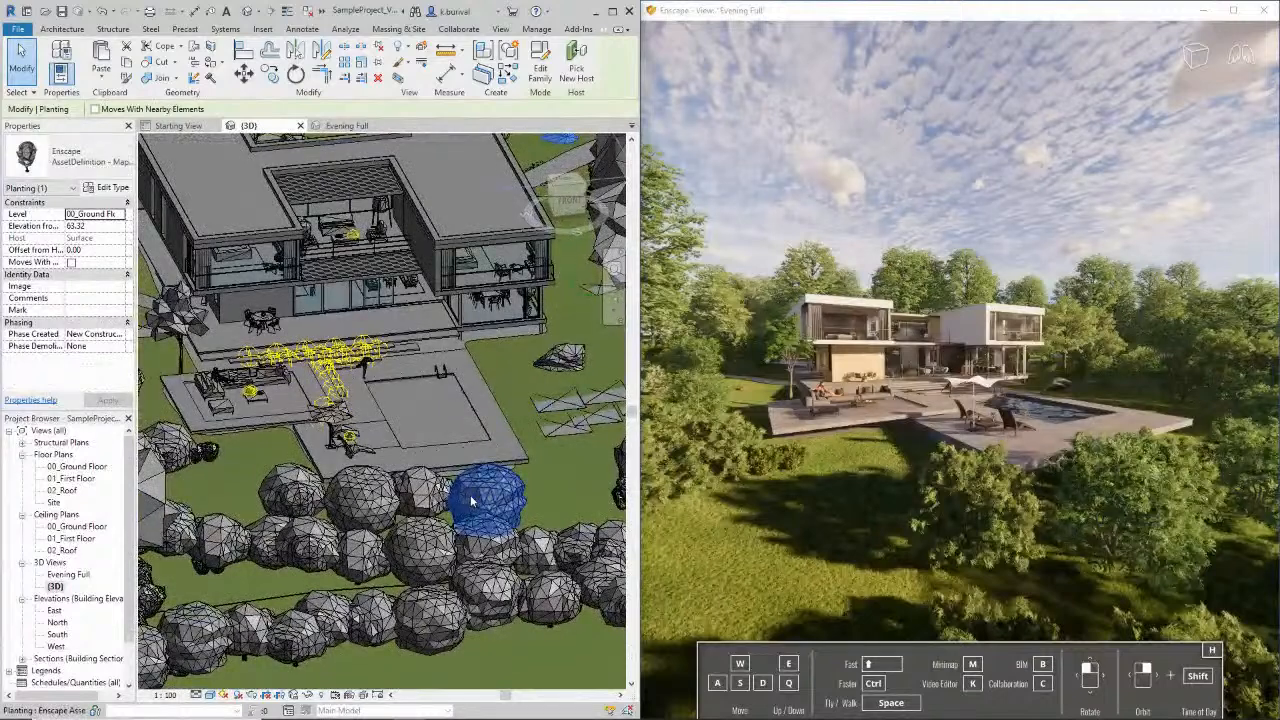
right_click(472, 500)
mouse_move(605, 232)
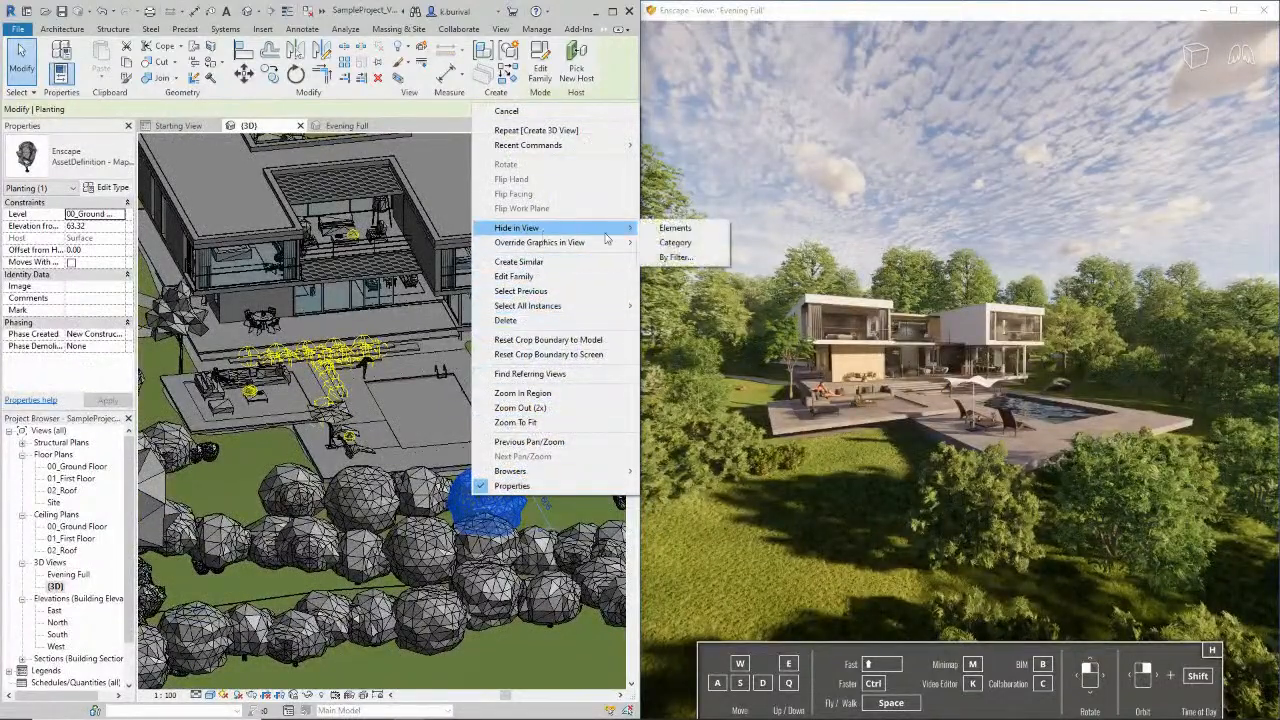
left_click(672, 228)
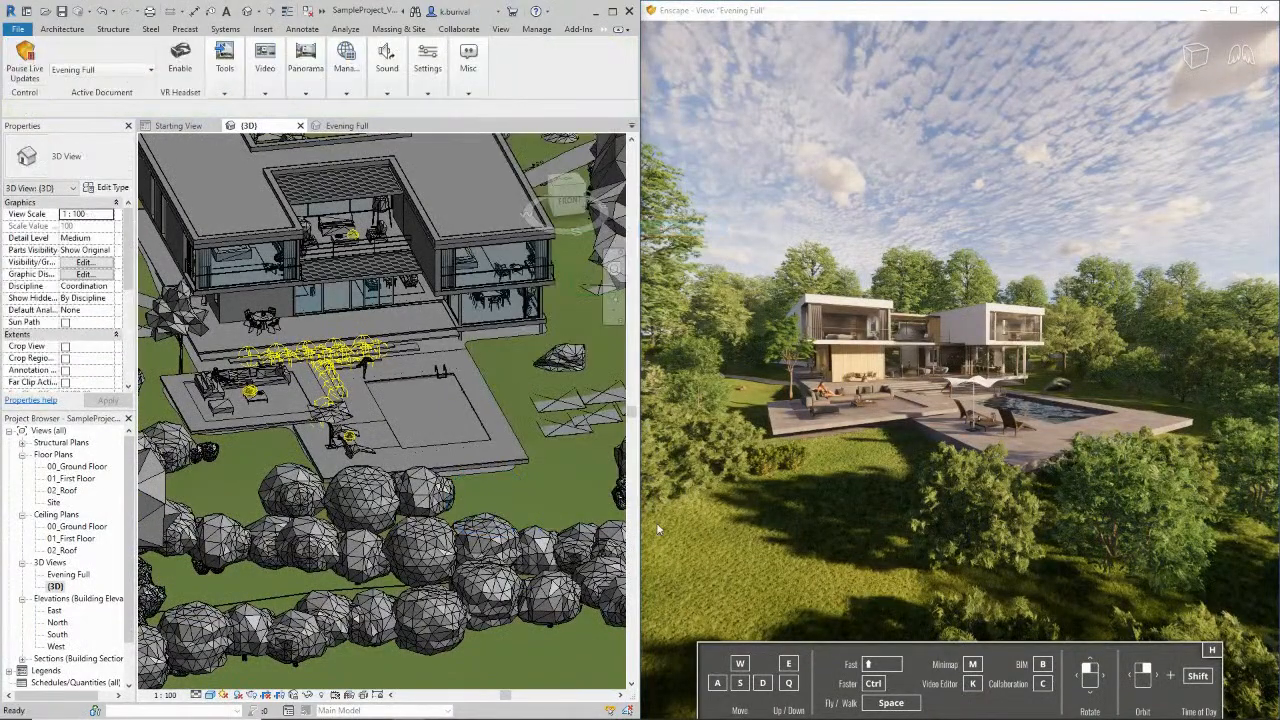
Hide the entire category of another bush by the pool terrace in the {3D} view
left_click(418, 490)
right_click(419, 493)
mouse_move(540, 219)
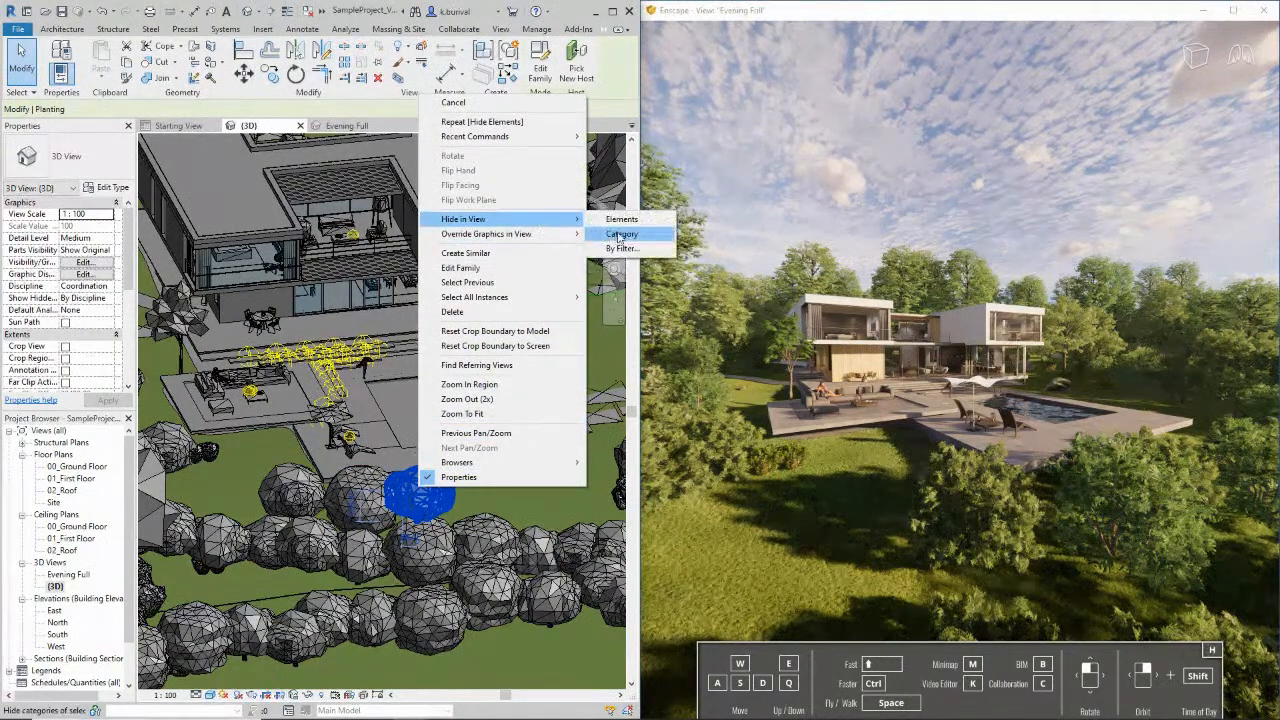
left_click(622, 234)
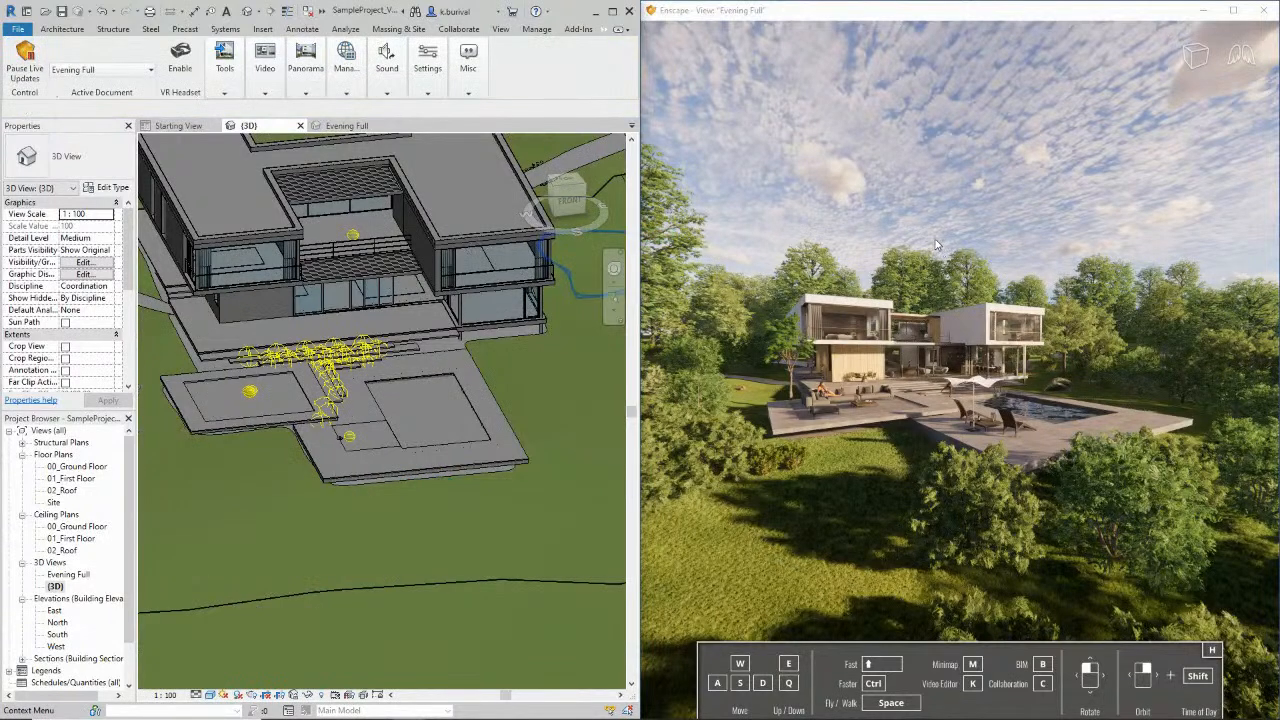
Orbit the {3D} view to face the villa's front and set Enscape's active view to {3D}
right_click_drag(916, 260, 917, 284)
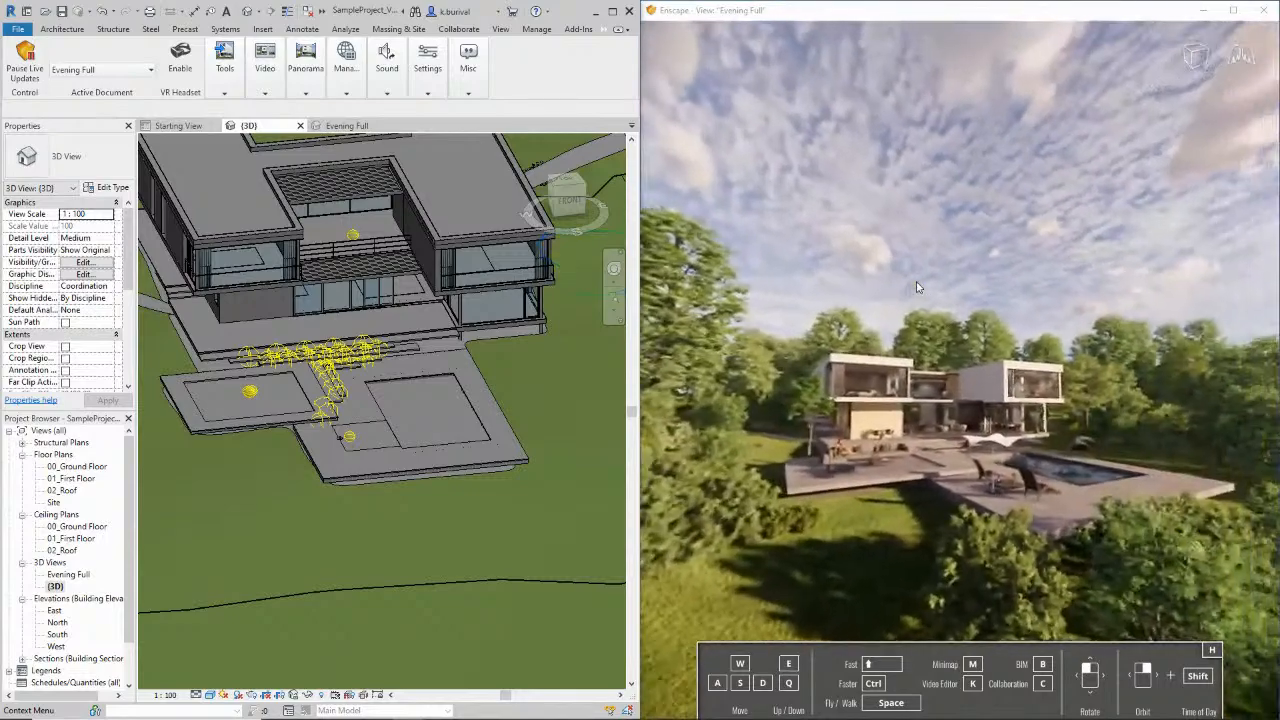
scroll(326, 311, "down", 1)
middle_click_drag(451, 364, 494, 385)
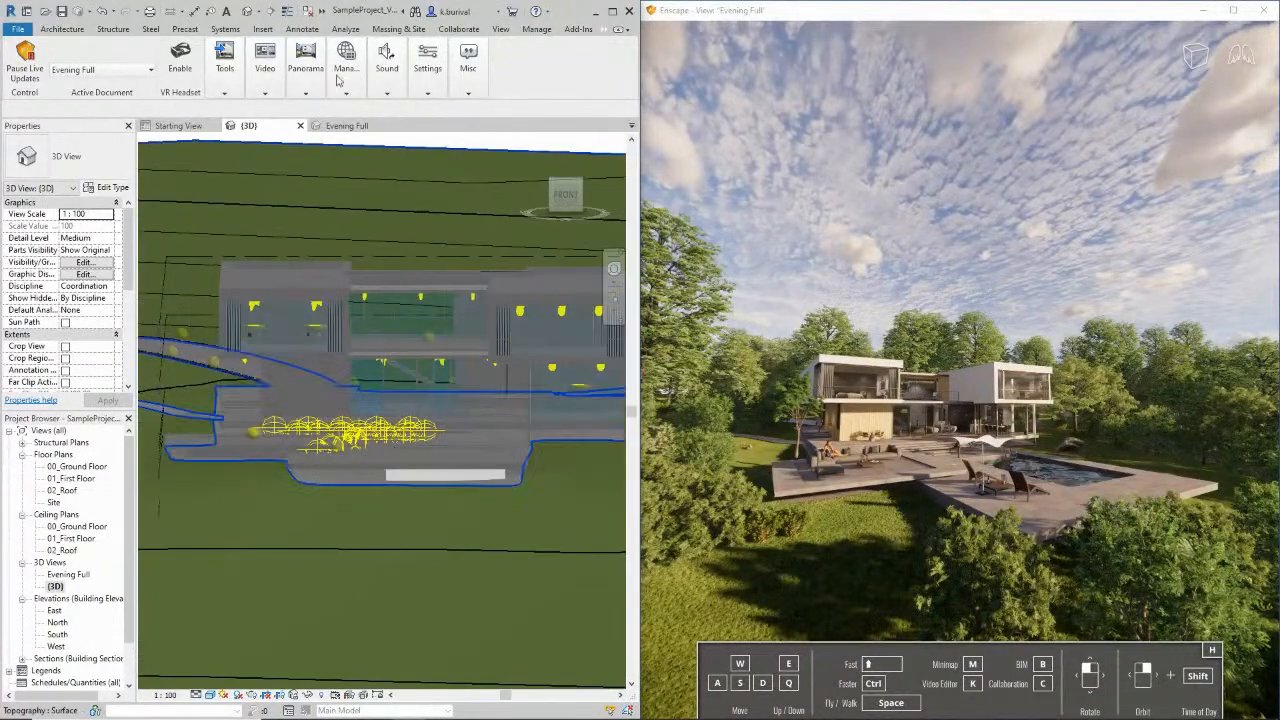
left_click(134, 71)
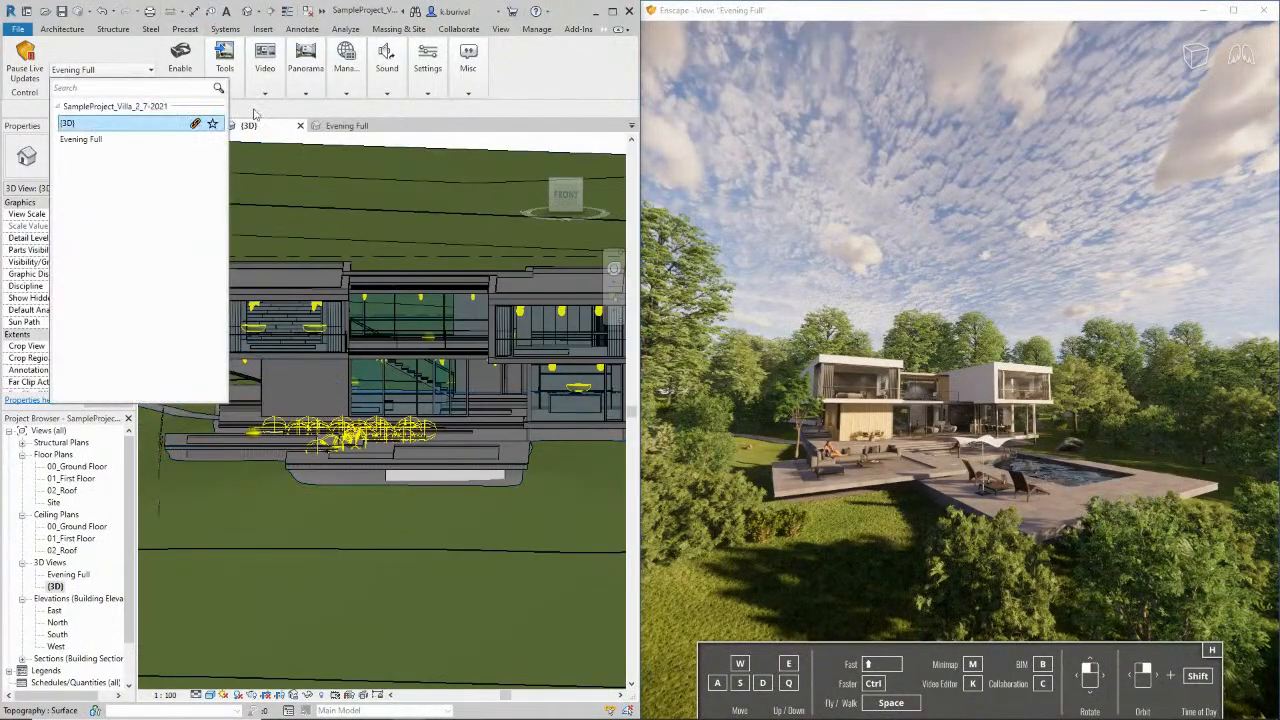
left_click(1065, 332)
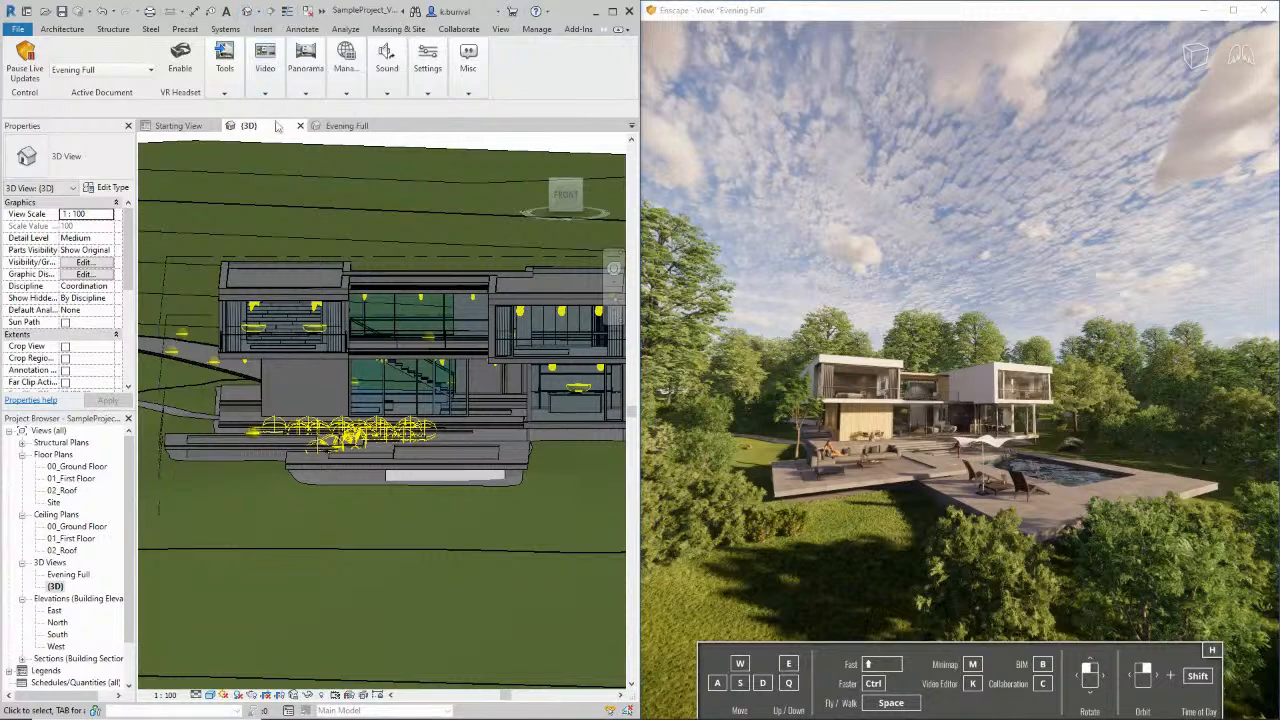
left_click(90, 70)
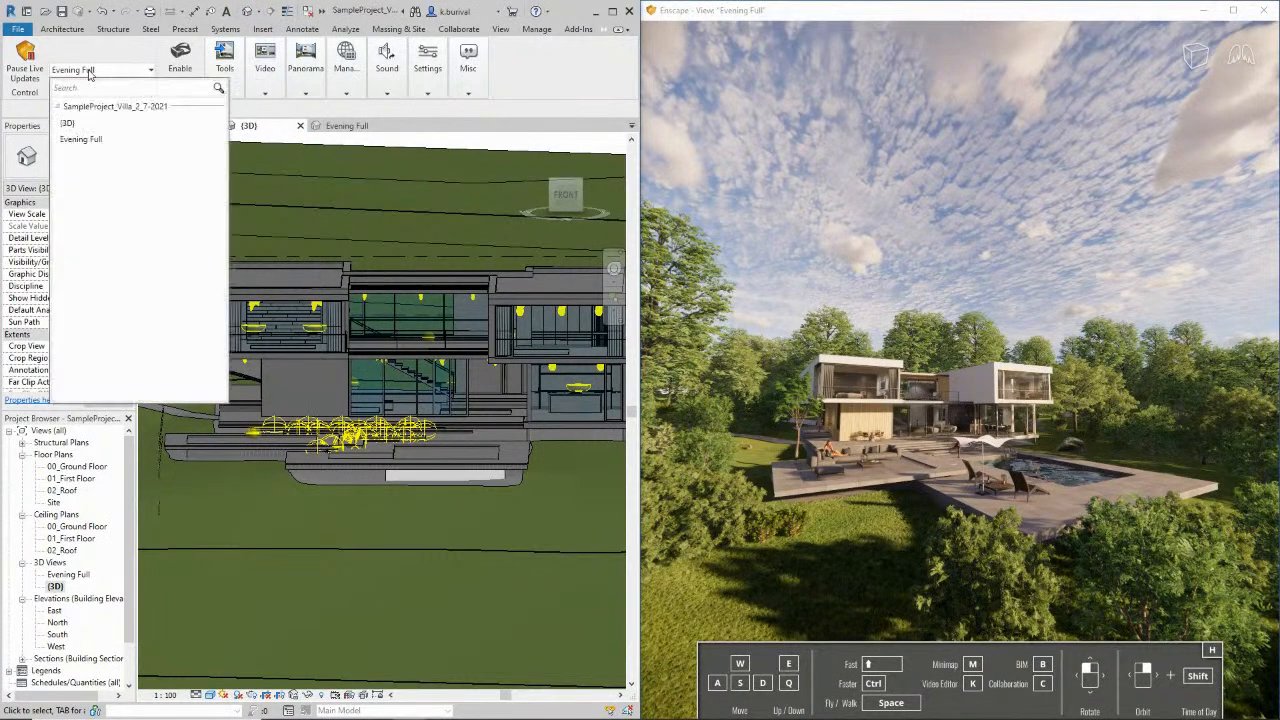
left_click(70, 127)
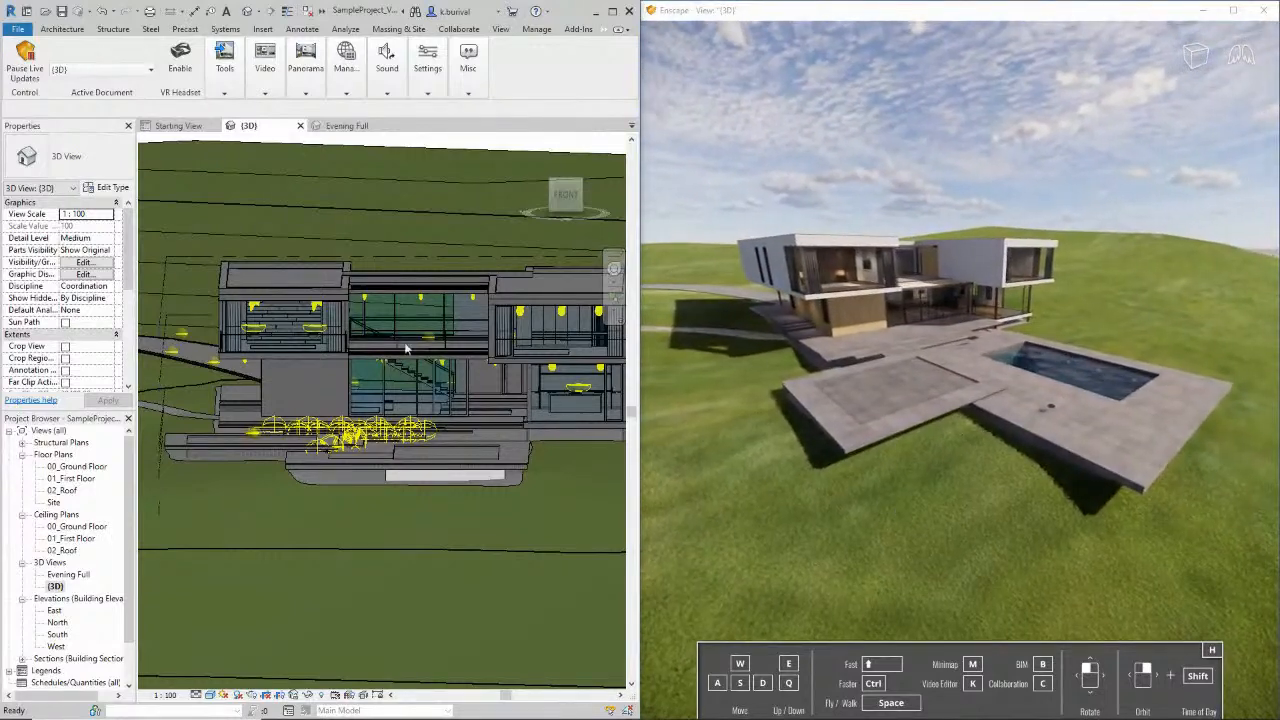
Create a Revit 3D view named "Empty" from the current Enscape camera position
left_click(224, 62)
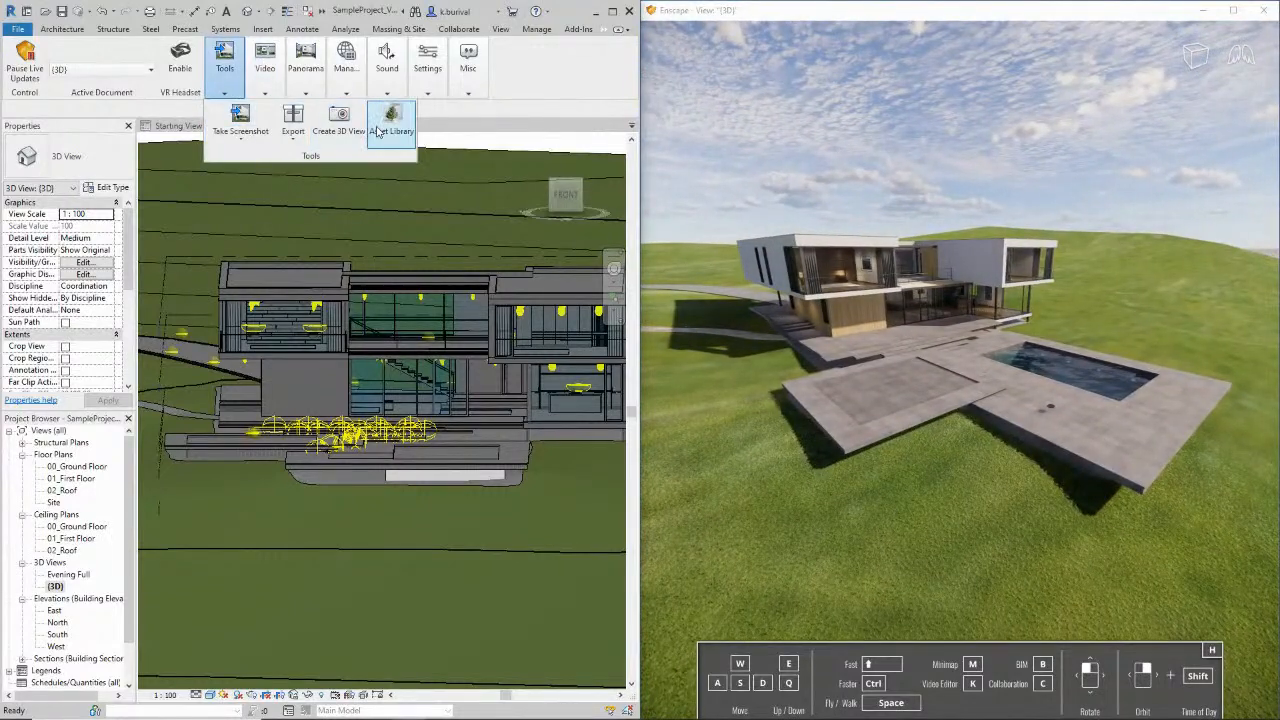
left_click(338, 118)
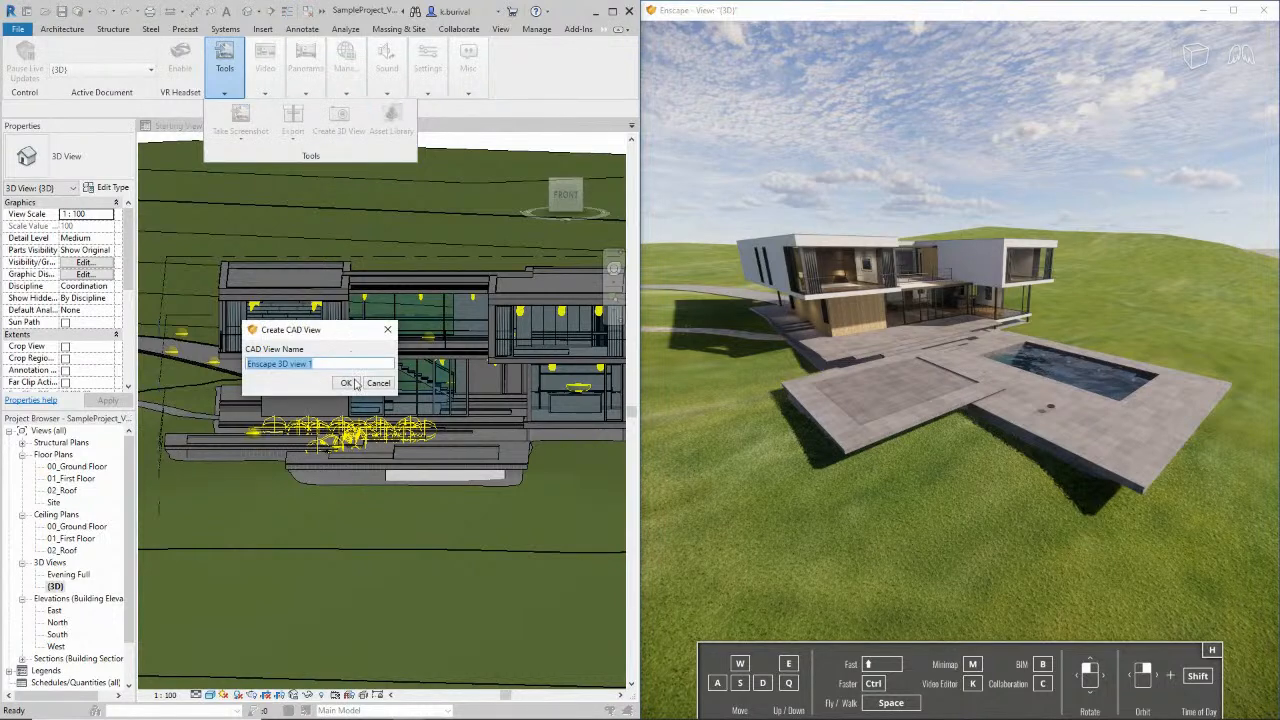
type("Empty")
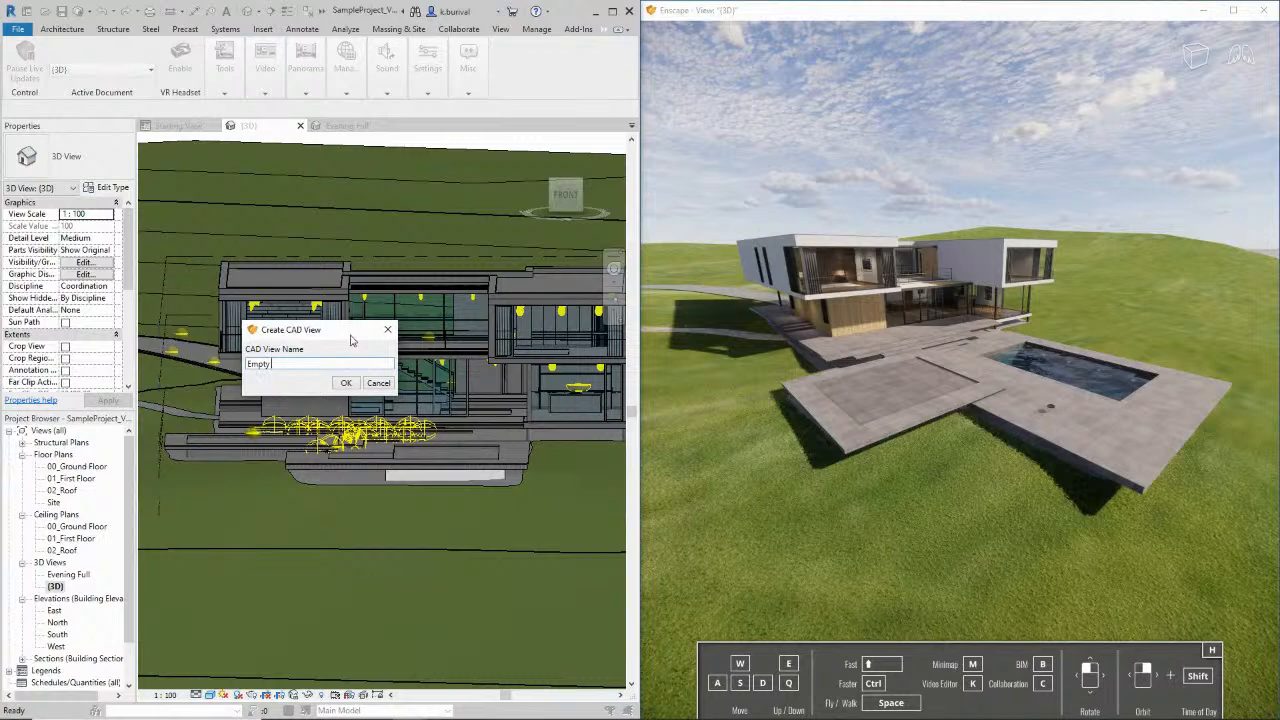
left_click(345, 383)
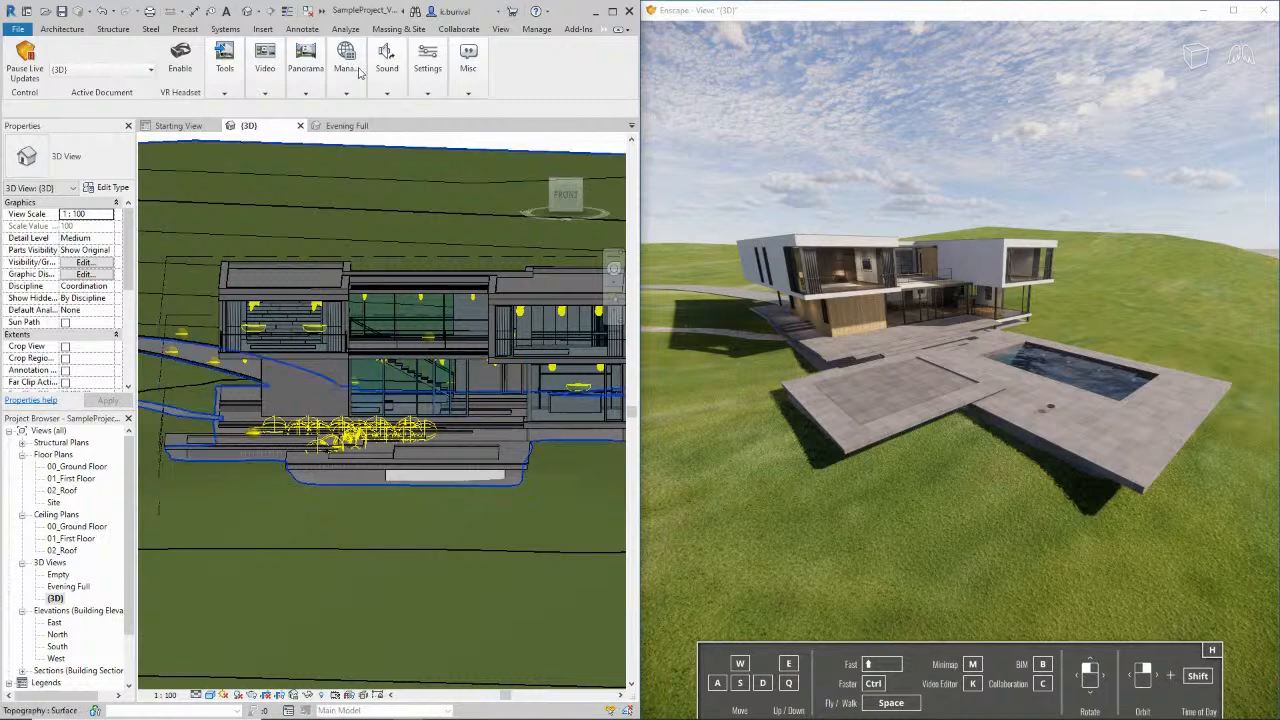
Set Enscape's active view to Evening Full and shift the camera slightly around the villa's garden side
left_click(92, 71)
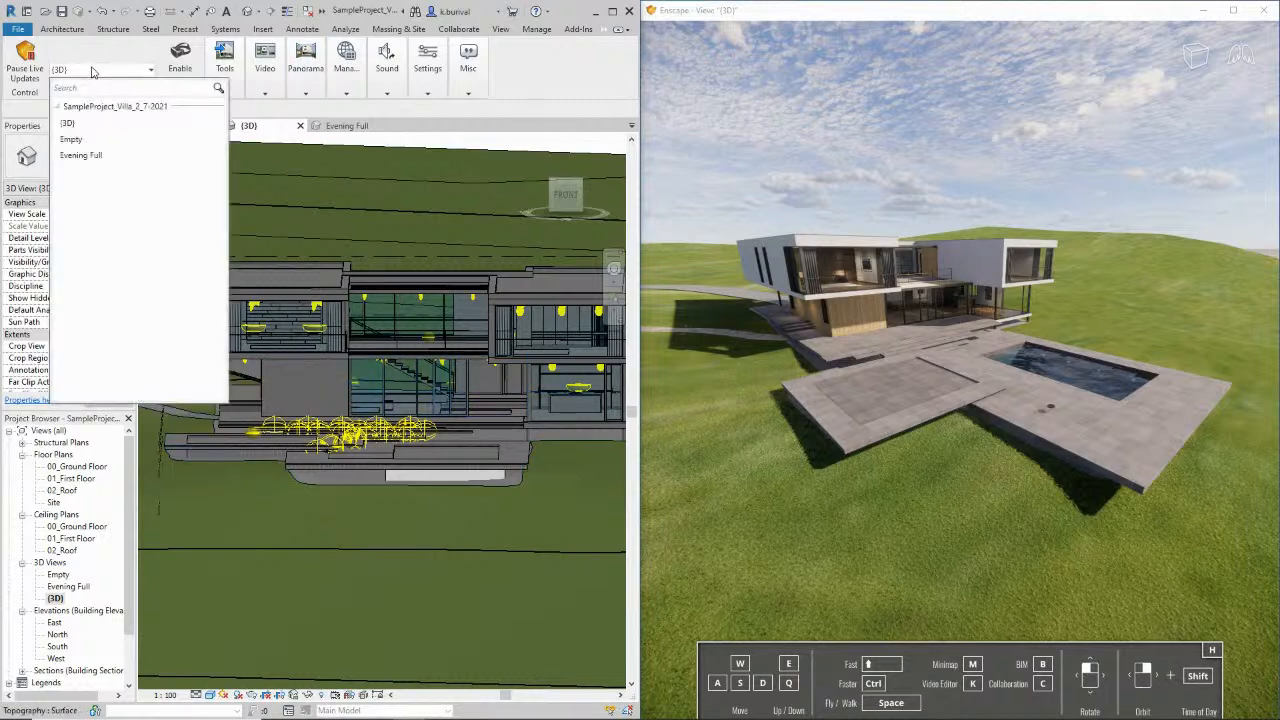
left_click(97, 155)
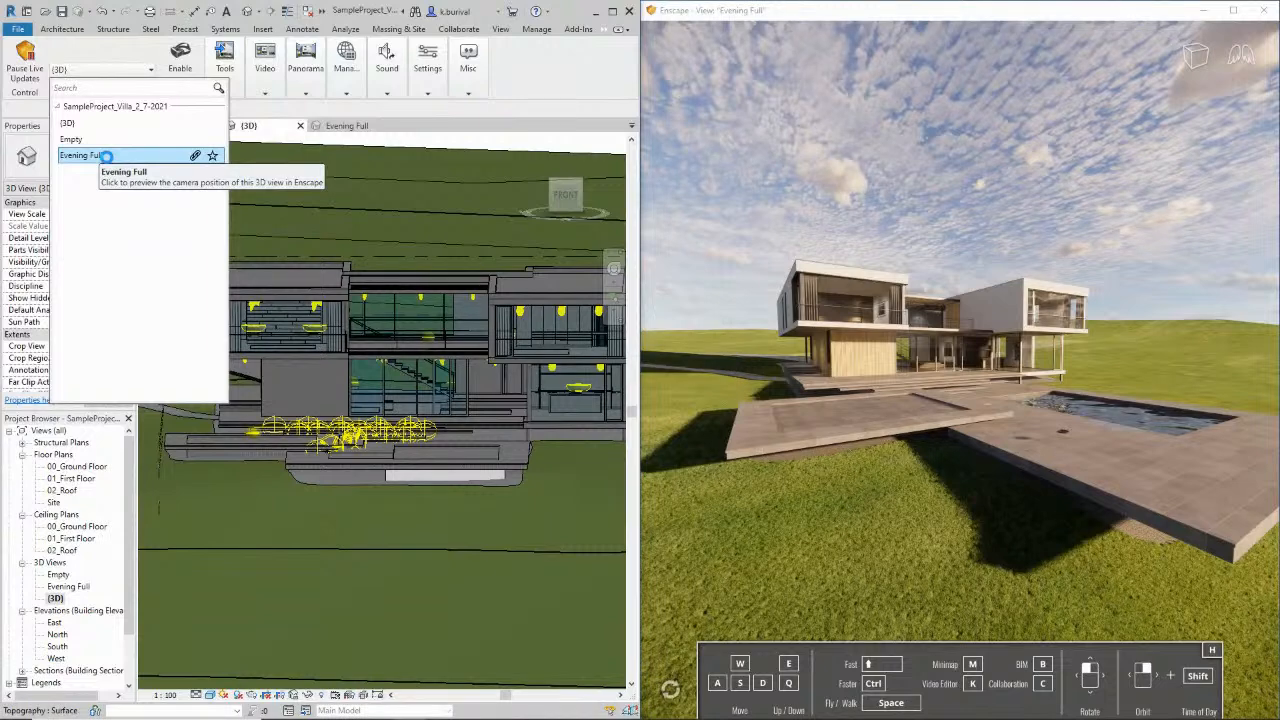
left_click(106, 156)
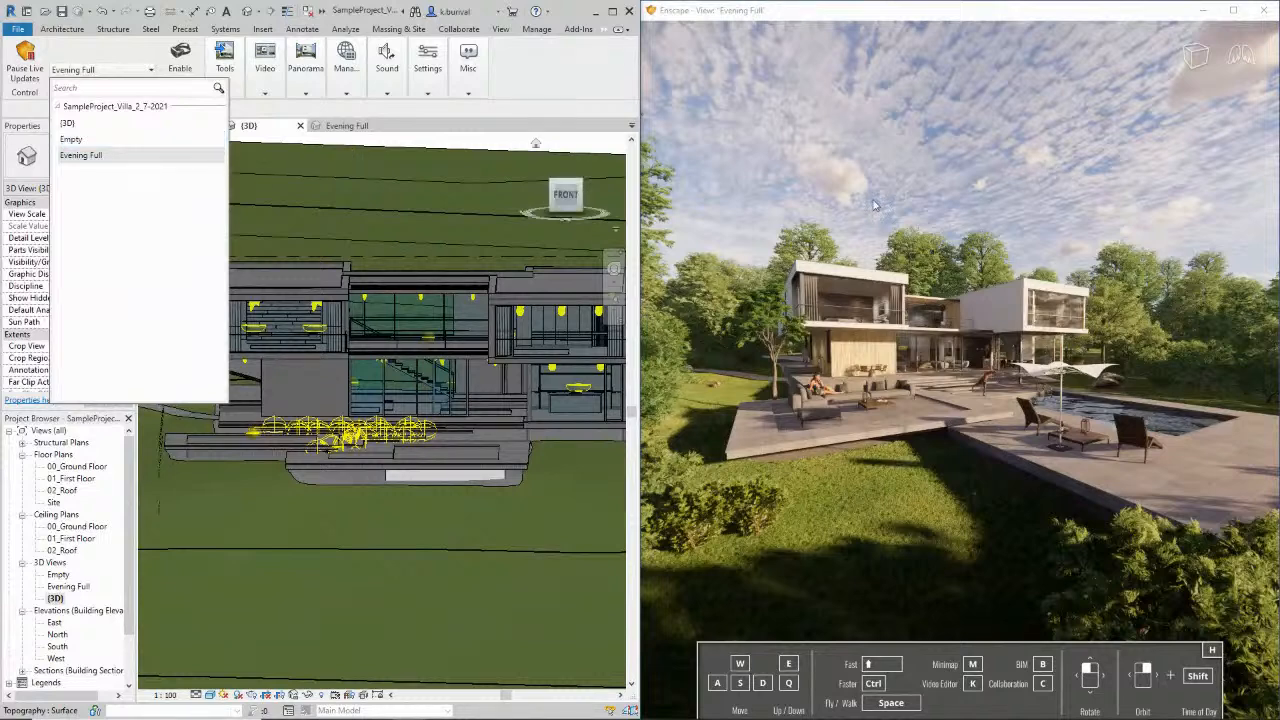
left_click(845, 241)
key("w")
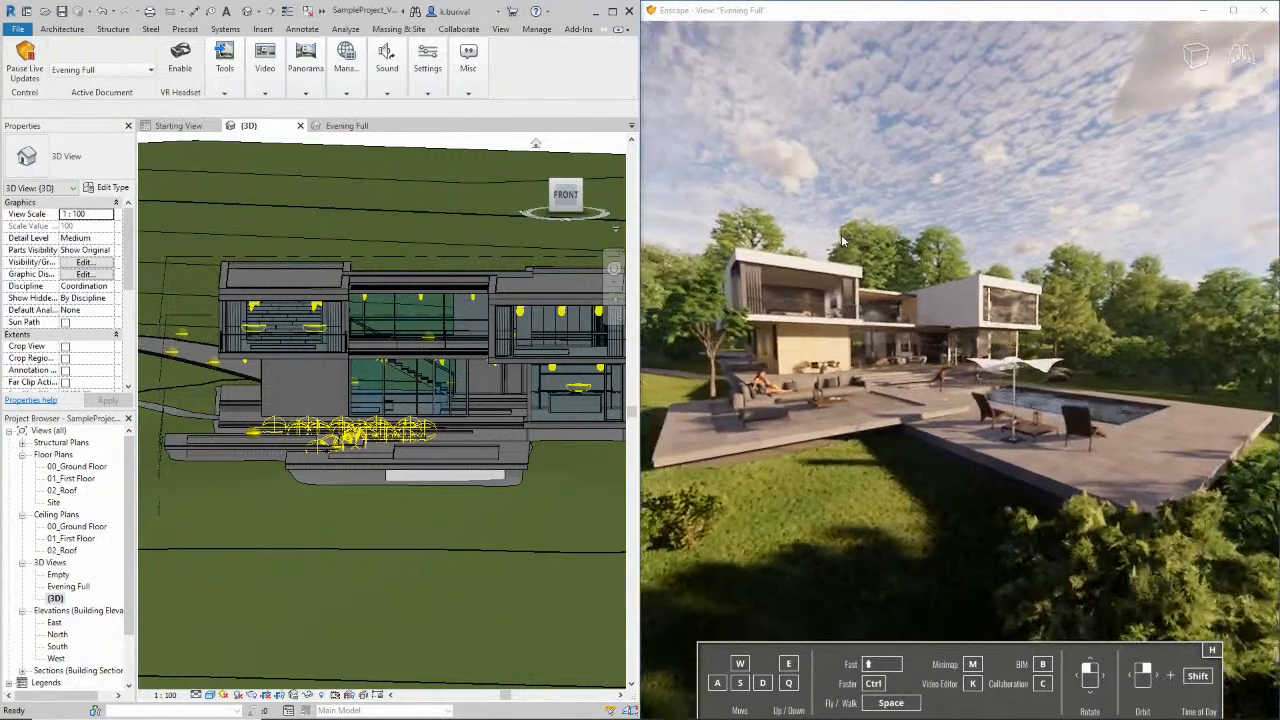
left_click_drag(842, 241, 828, 237)
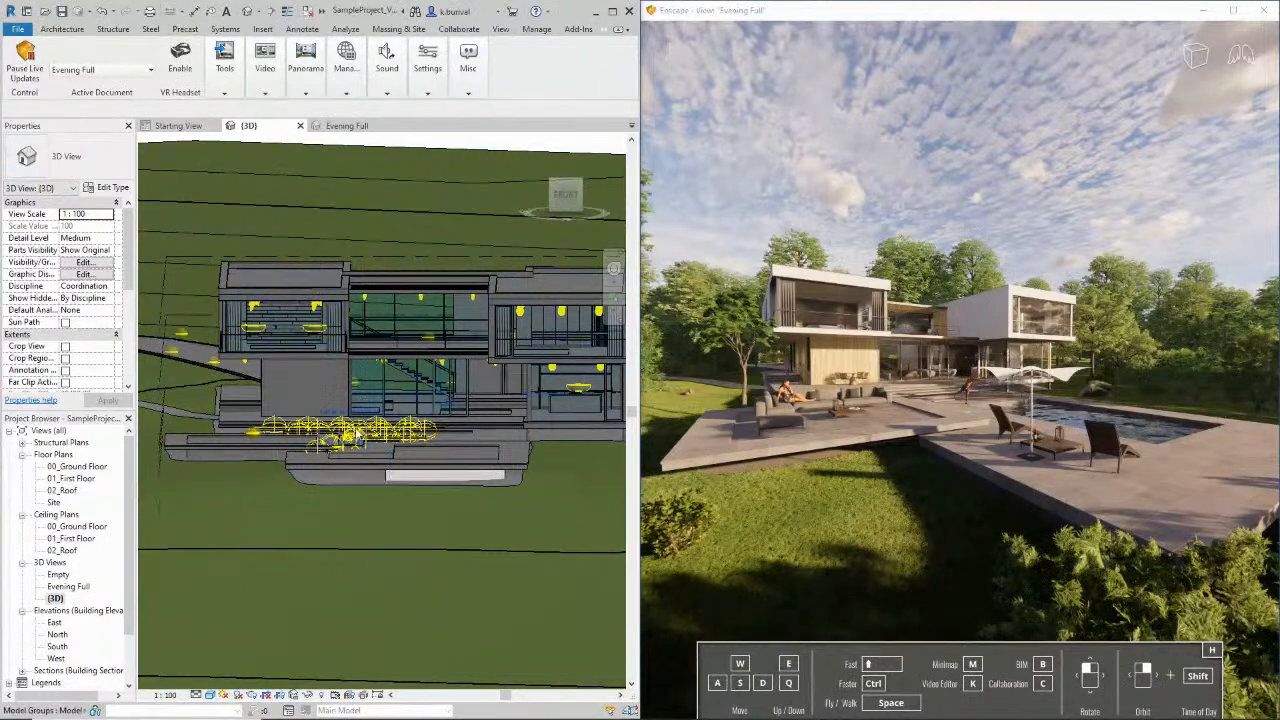
right_click(326, 485)
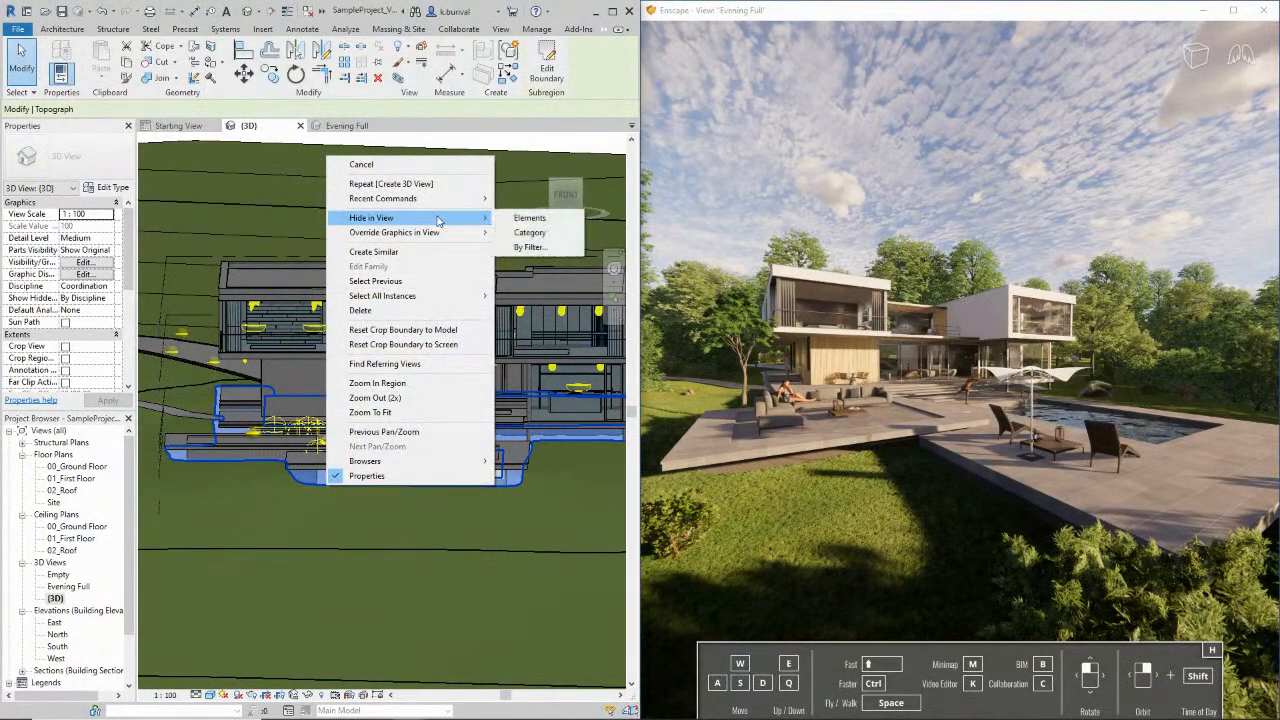
left_click(241, 567)
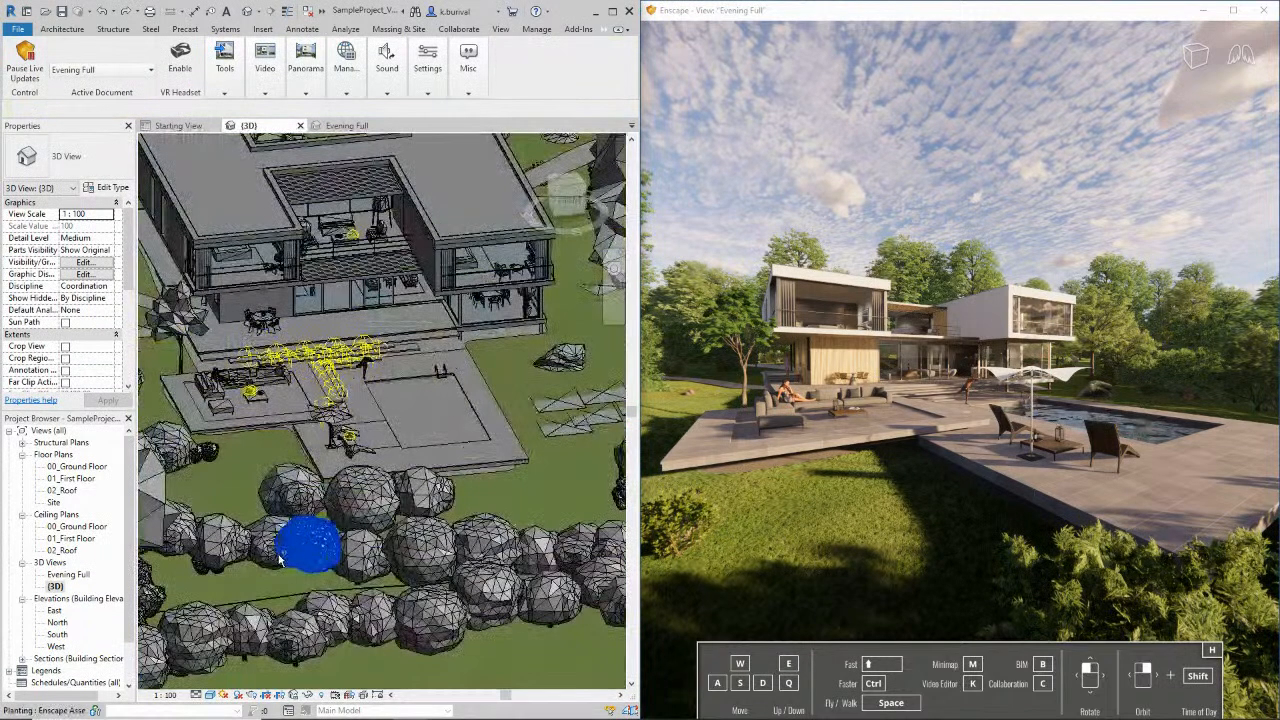
Fly the Enscape camera back and up to look down over the villa, pool terrace and surrounding trees
left_click_drag(797, 414, 797, 414)
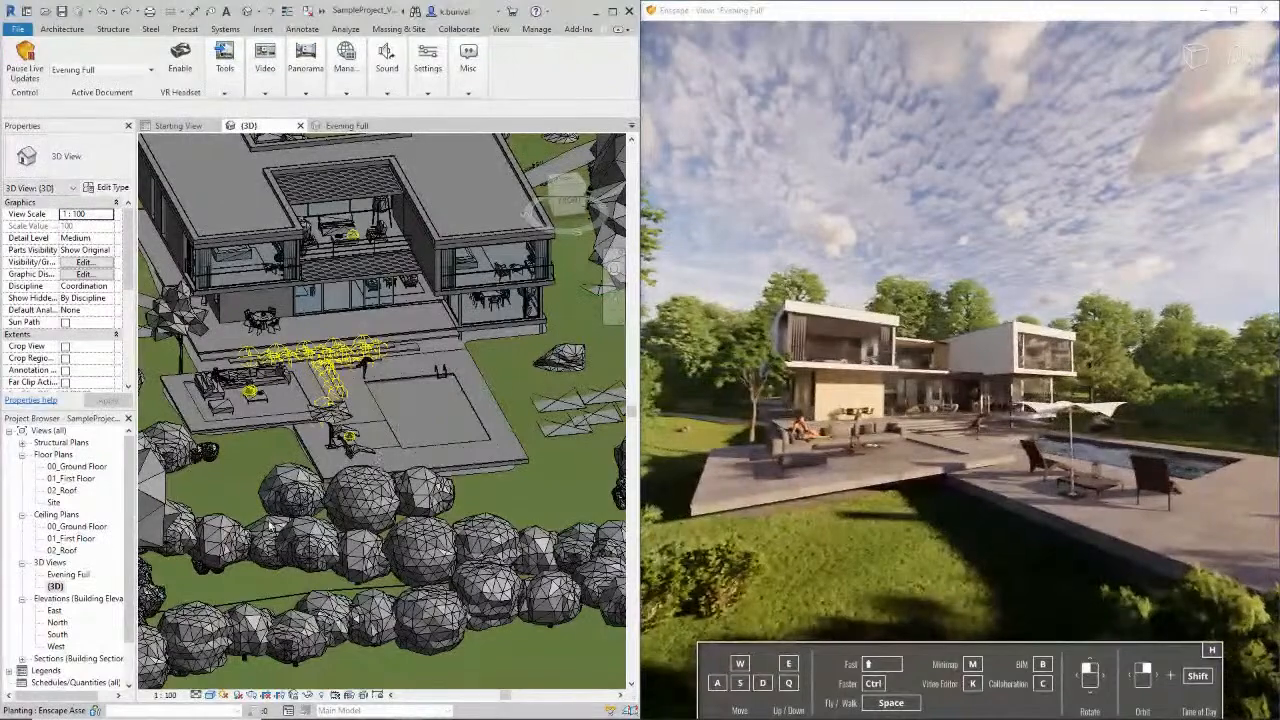
left_click(68, 575)
left_click(55, 588)
left_click(772, 430)
key("s")
key("e")
left_click_drag(772, 430, 774, 427)
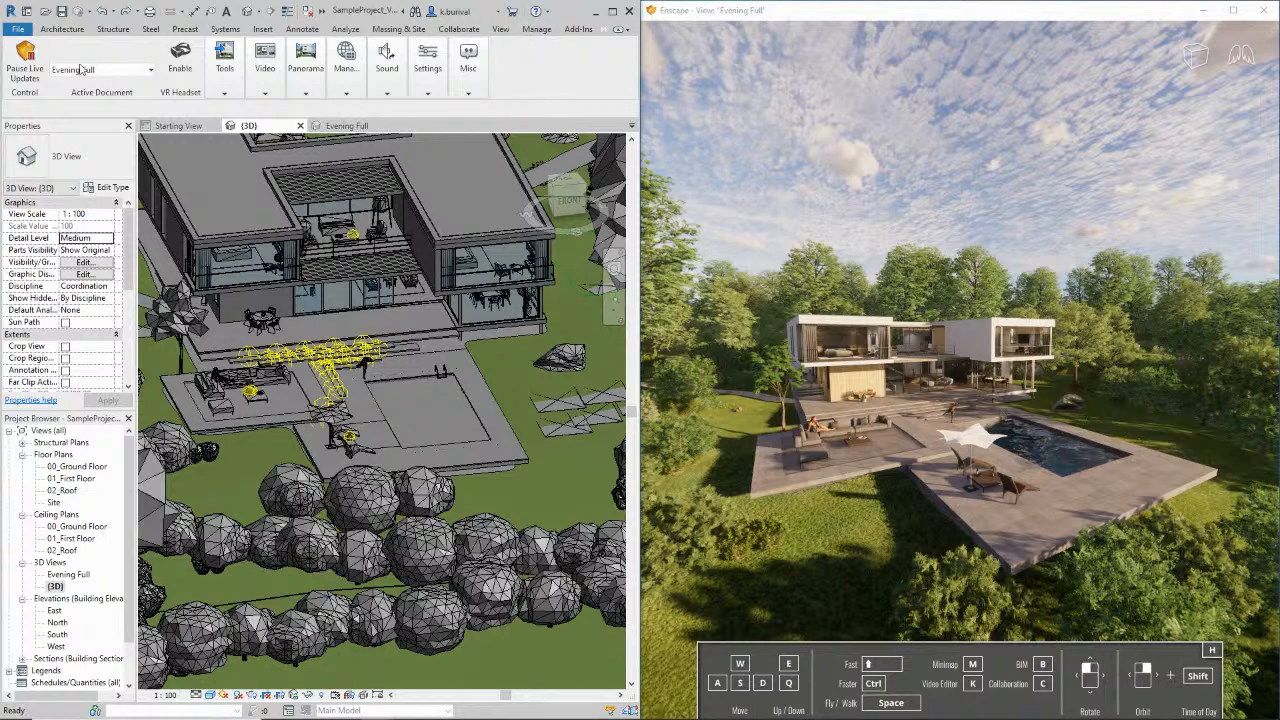
Mark the Evening Full and {3D} views as favorites in Enscape's list of document views
left_click(118, 70)
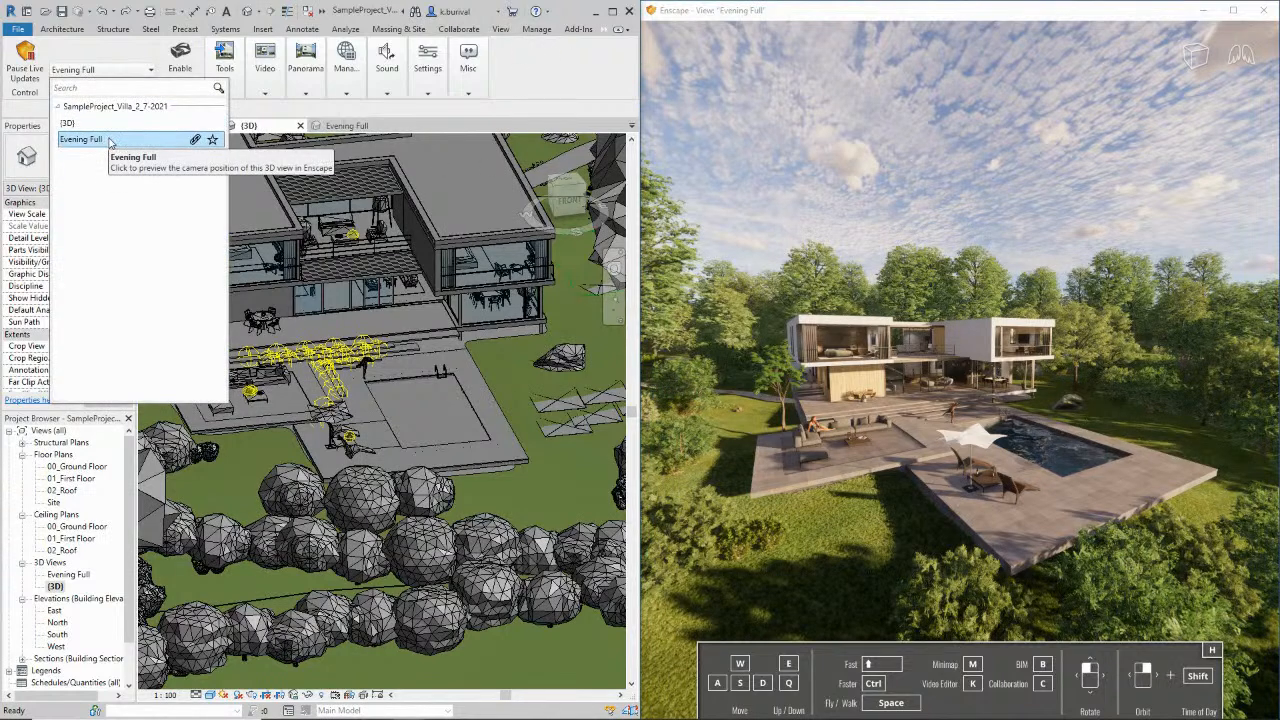
left_click(212, 139)
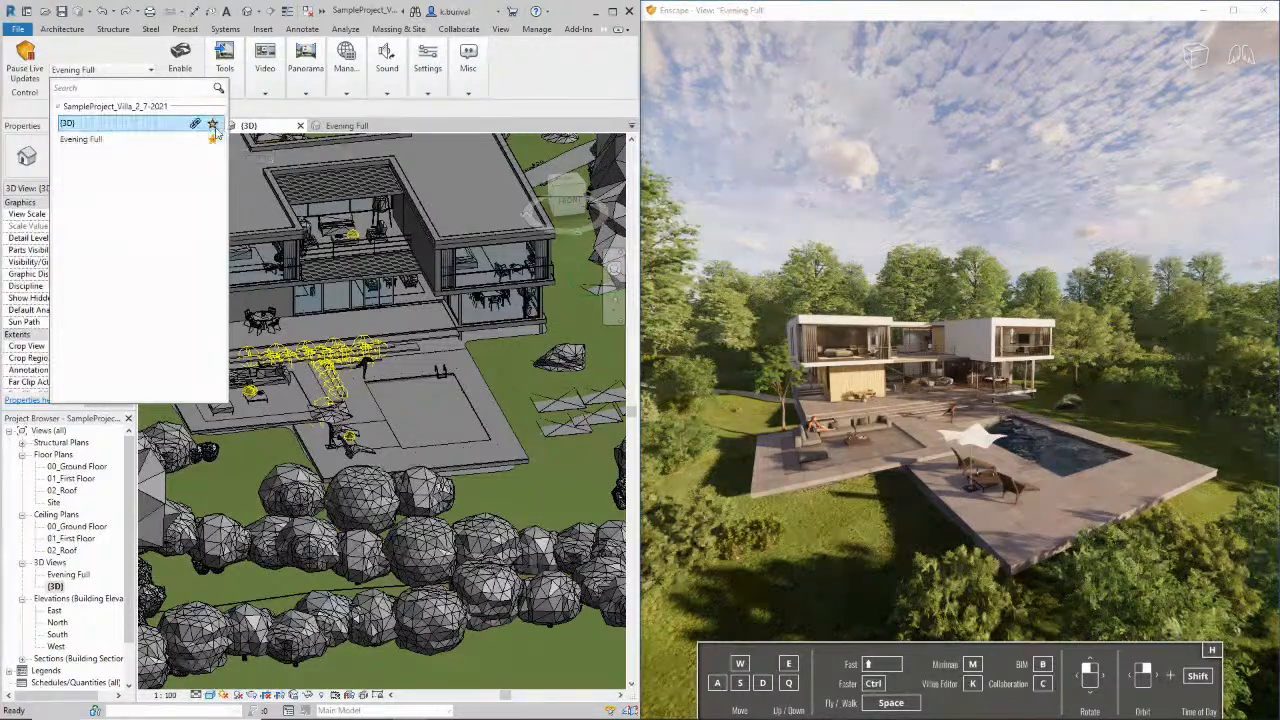
left_click(212, 124)
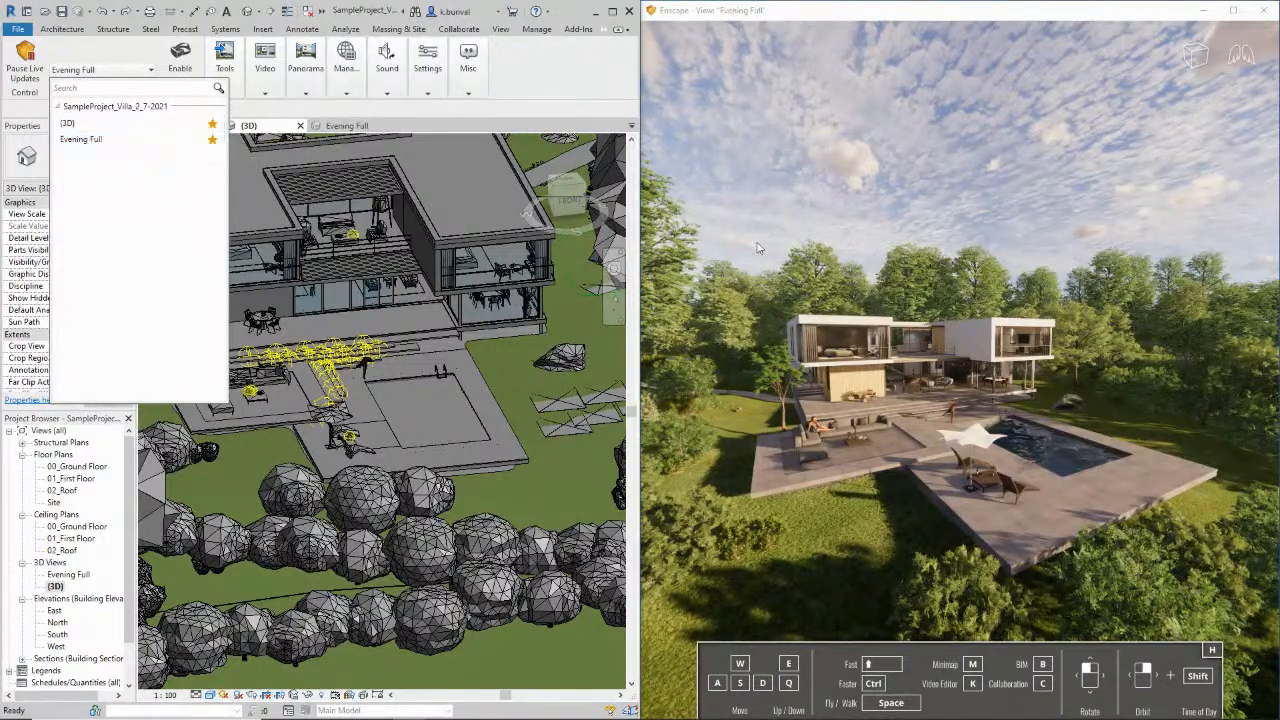
Preview the favorite {3D} and Evening Full views from within the Enscape window, ending on Evening Full
mouse_move(1262, 248)
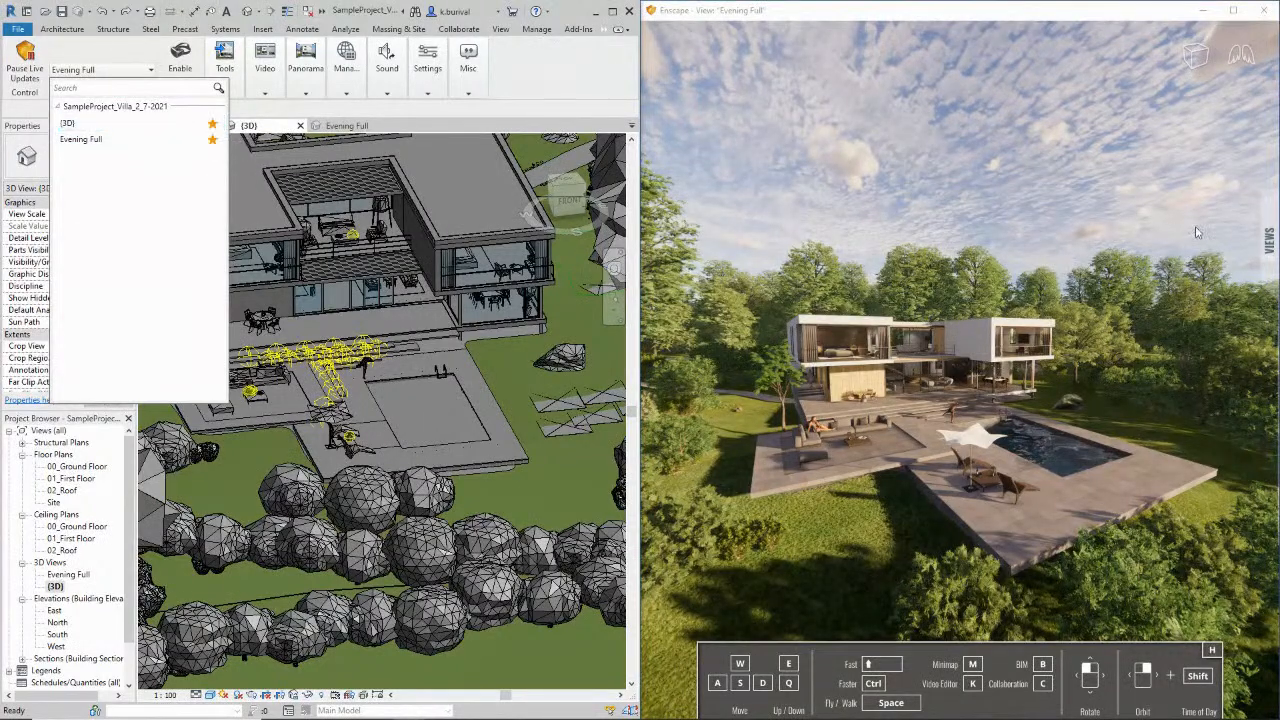
left_click(1216, 262)
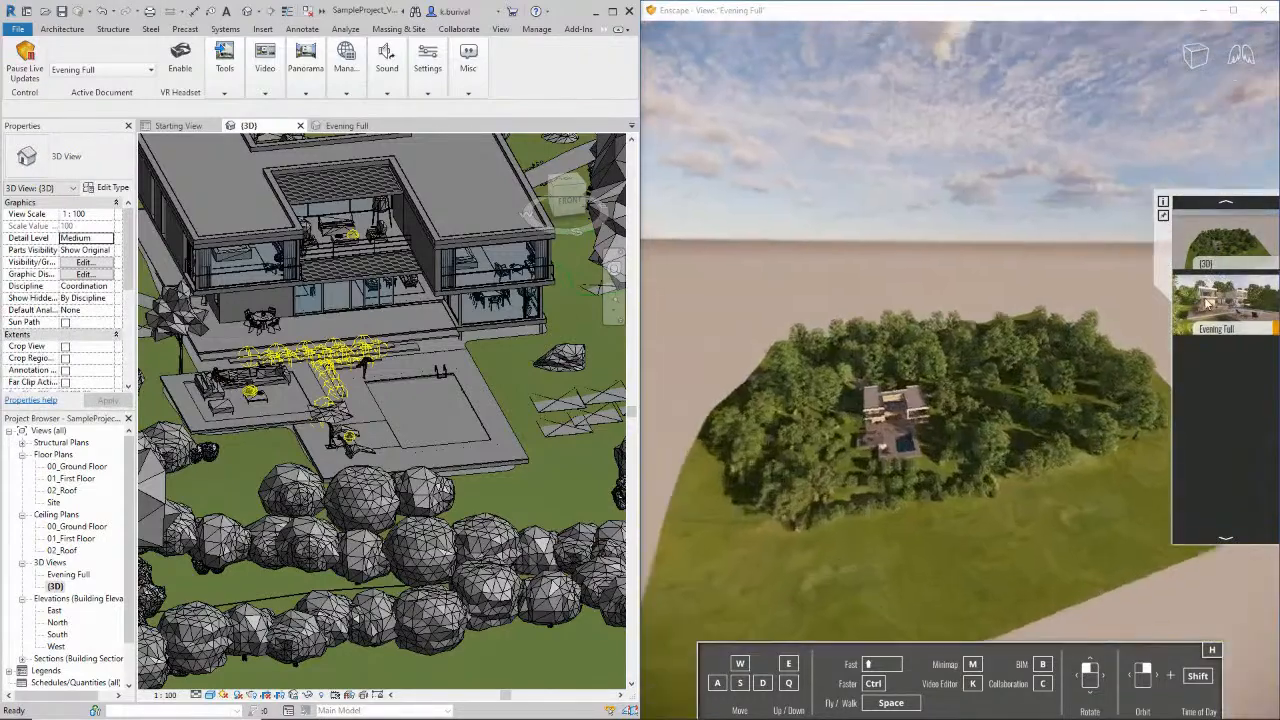
left_click(1208, 302)
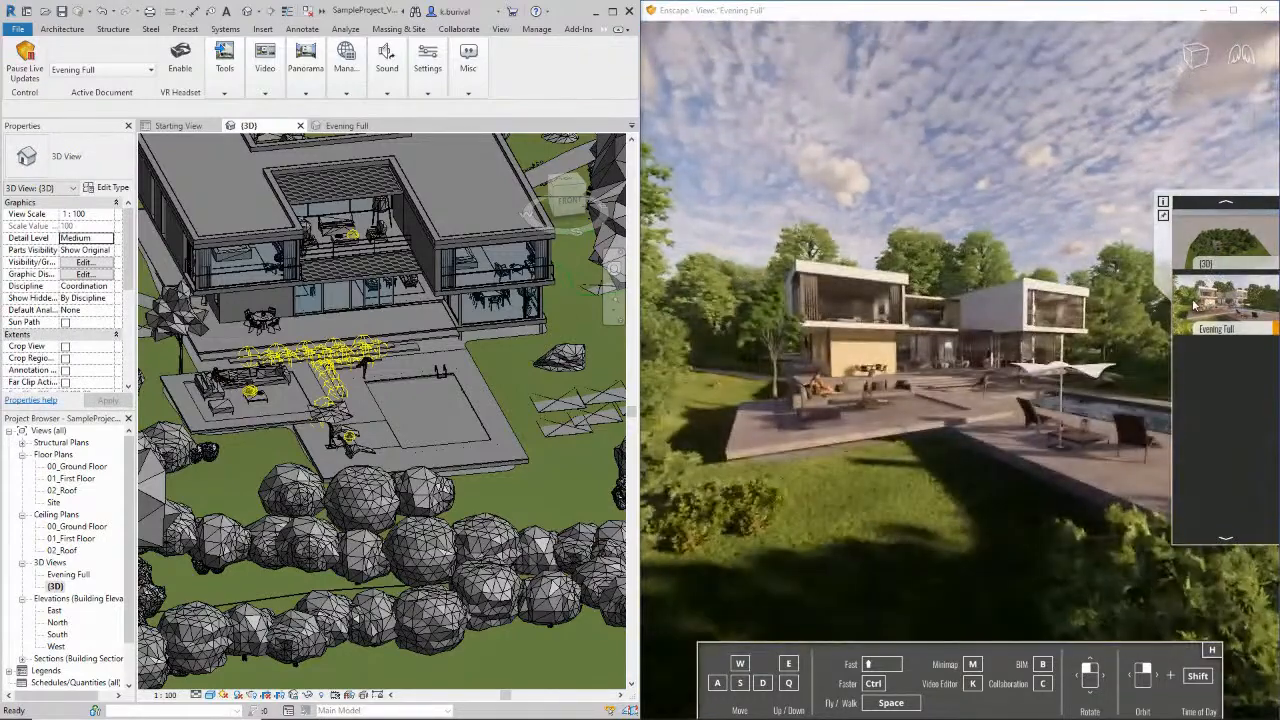
left_click(1222, 247)
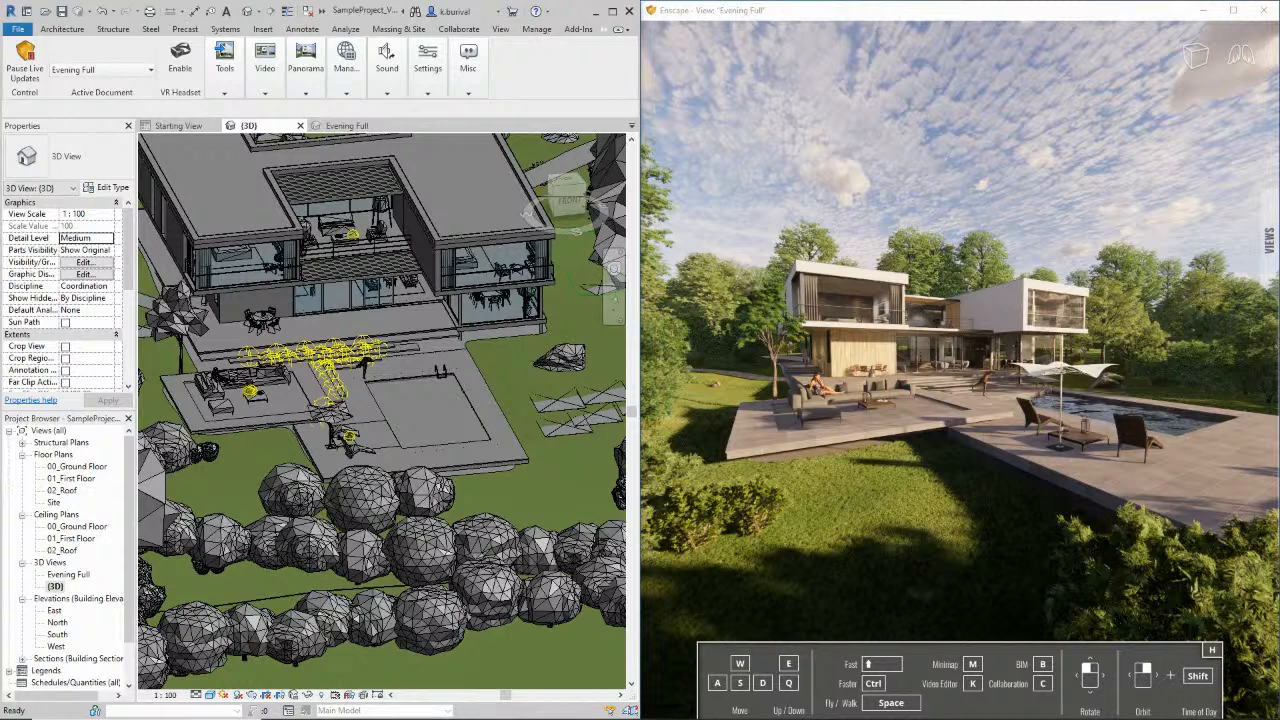
Fly the Enscape camera from the garden across the terrace and into the villa's ground-floor dining room
left_click_drag(1146, 431, 985, 447)
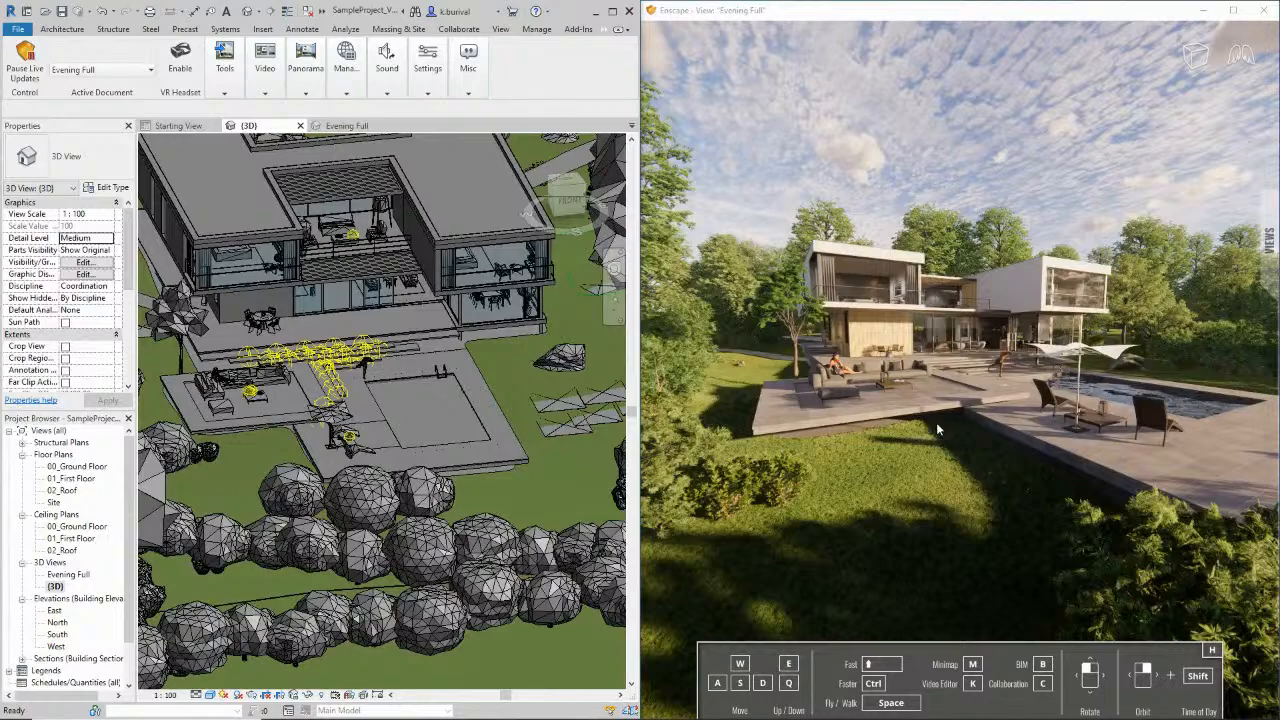
left_click_drag(955, 420, 1052, 405)
key("w")
key("e")
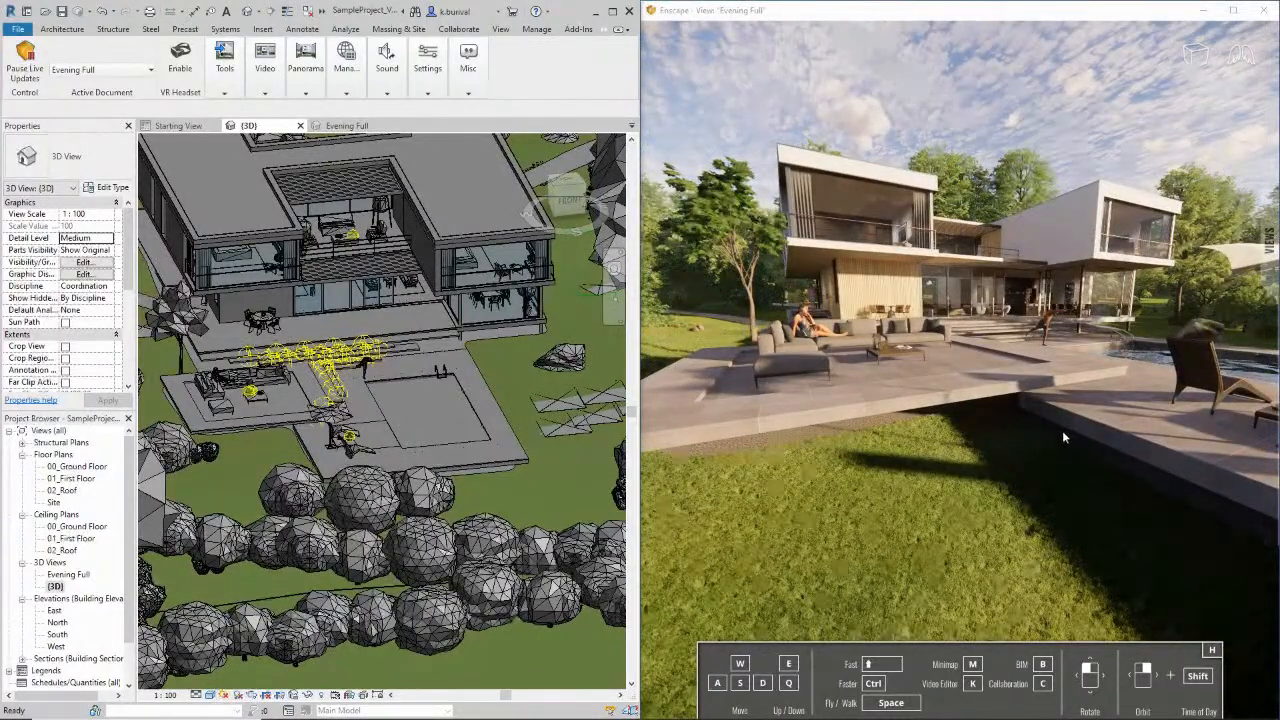
key("w")
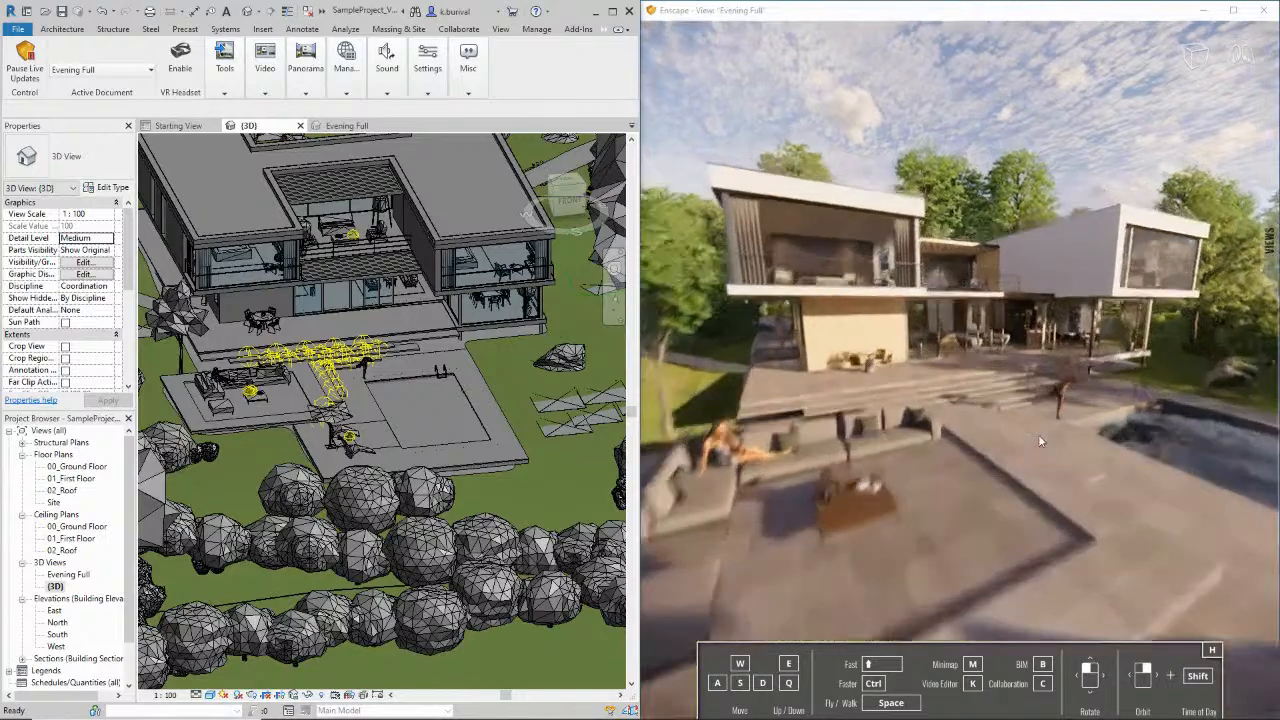
key("e")
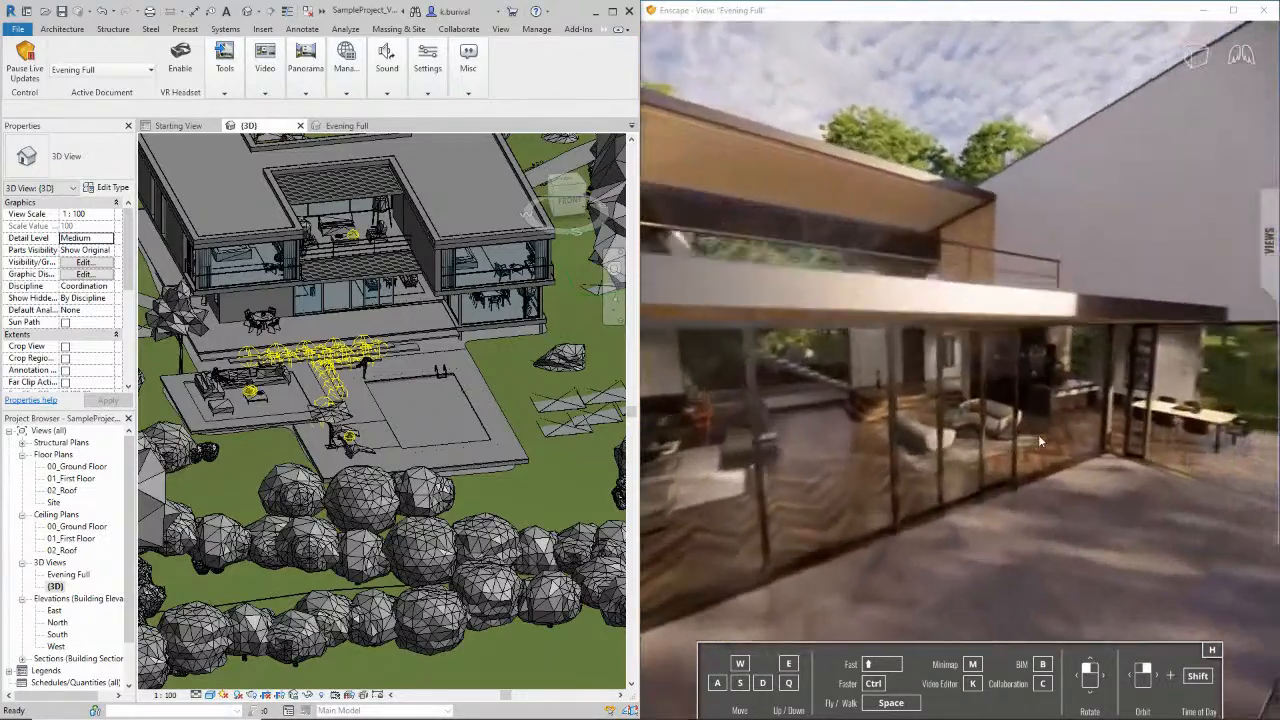
key("d")
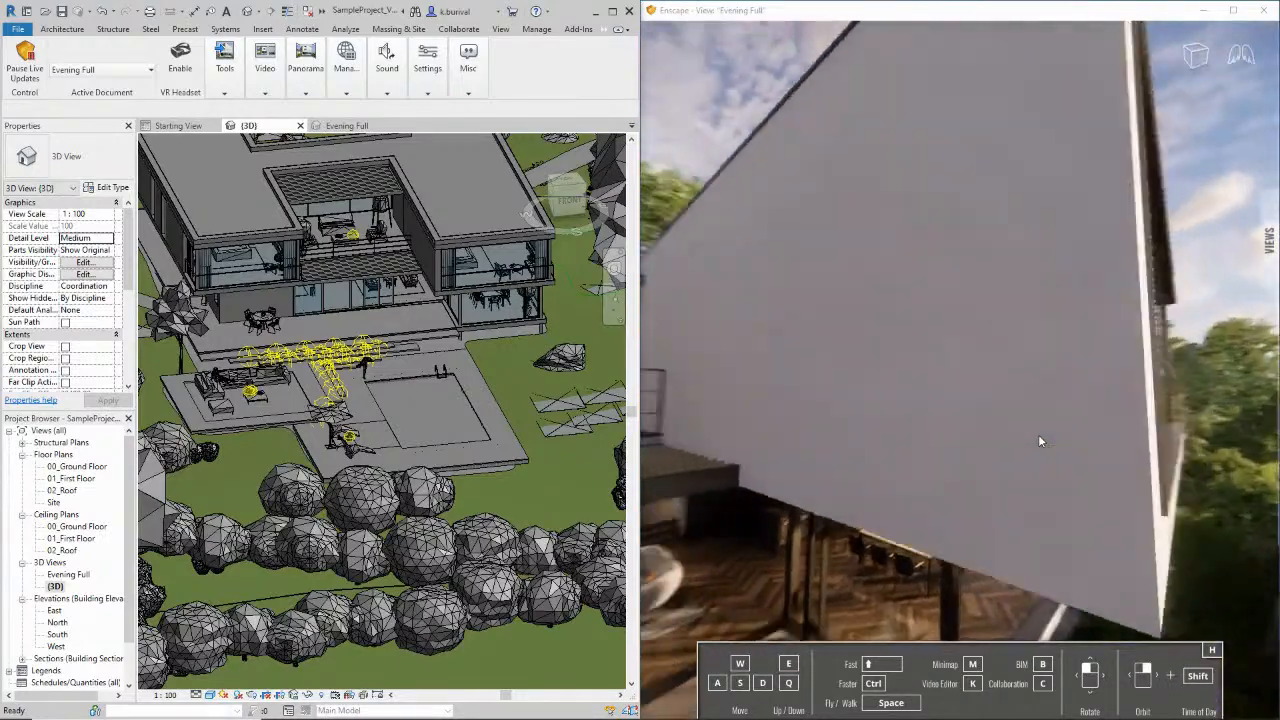
key("q")
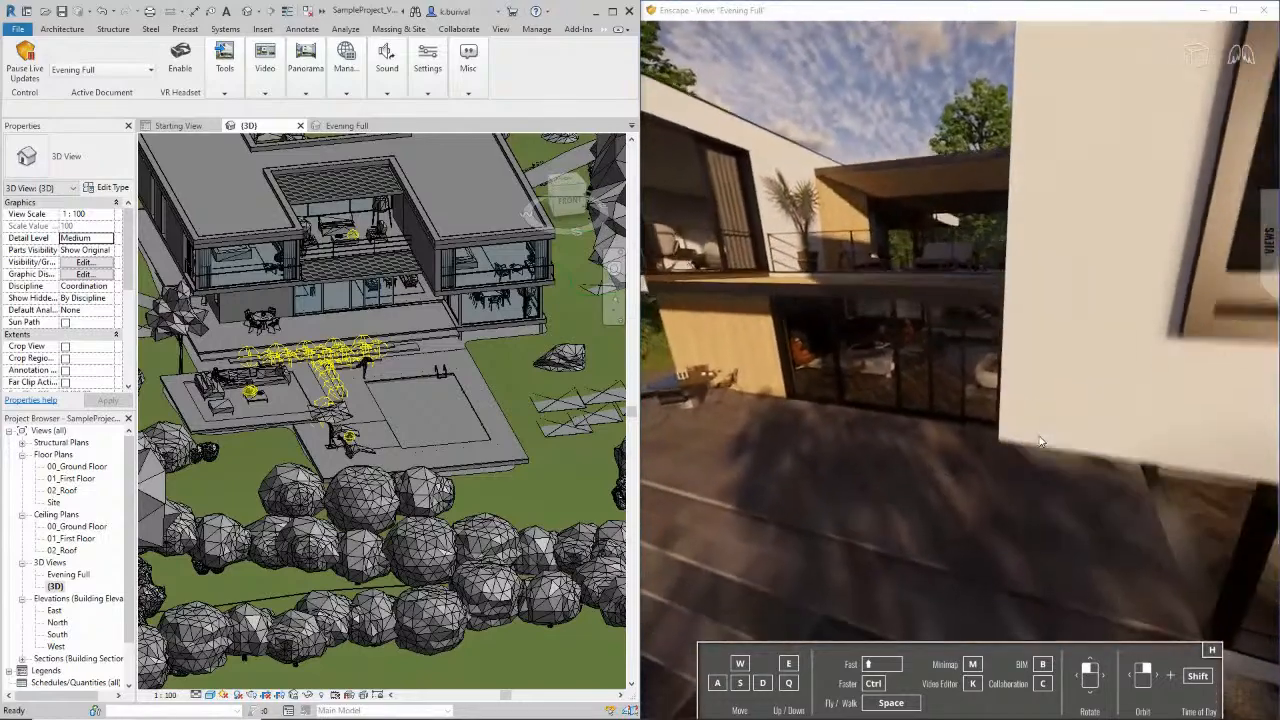
key("w")
key("w")
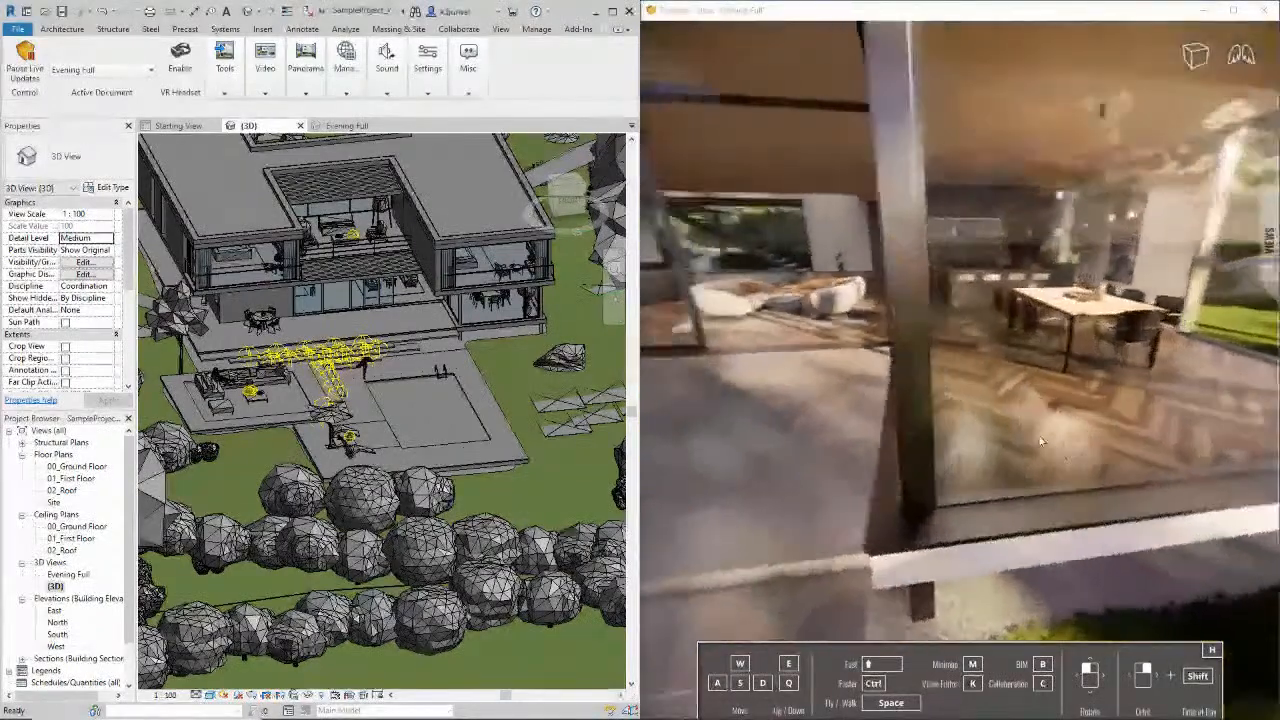
key("w")
key("d")
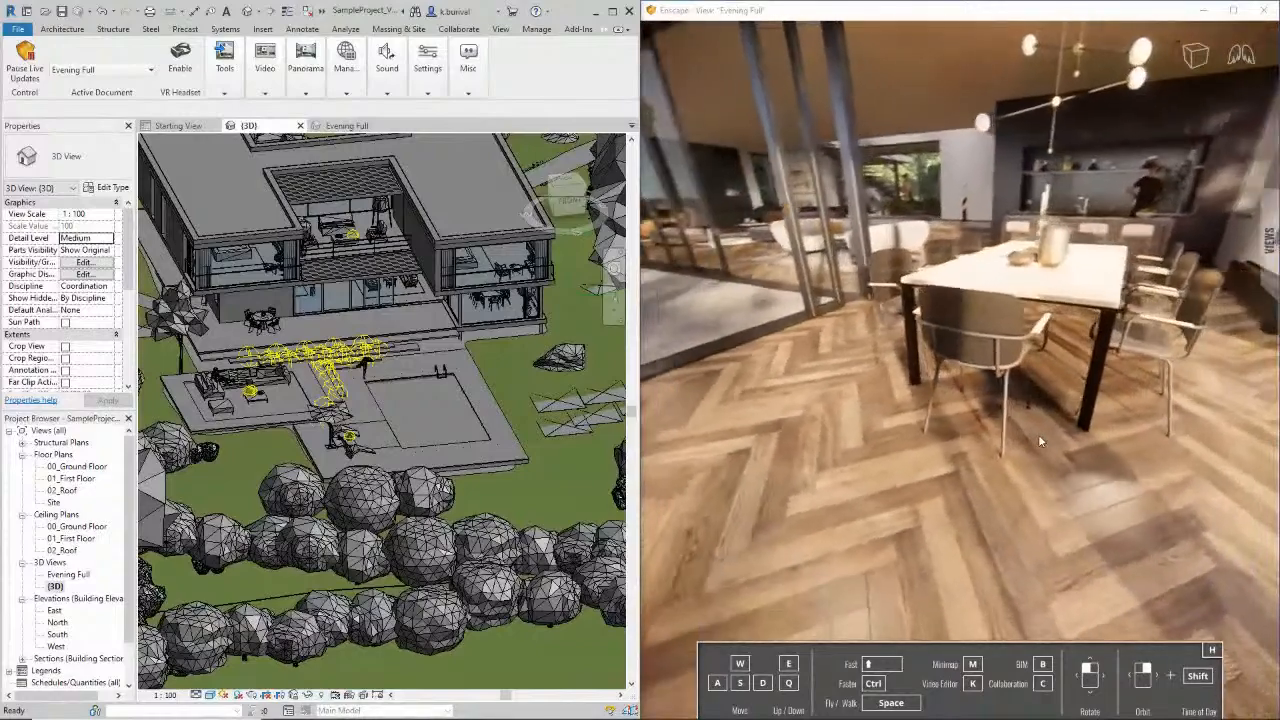
Fly the camera out of the dining room to the pool and orbit to frame the villa across the water
key("d")
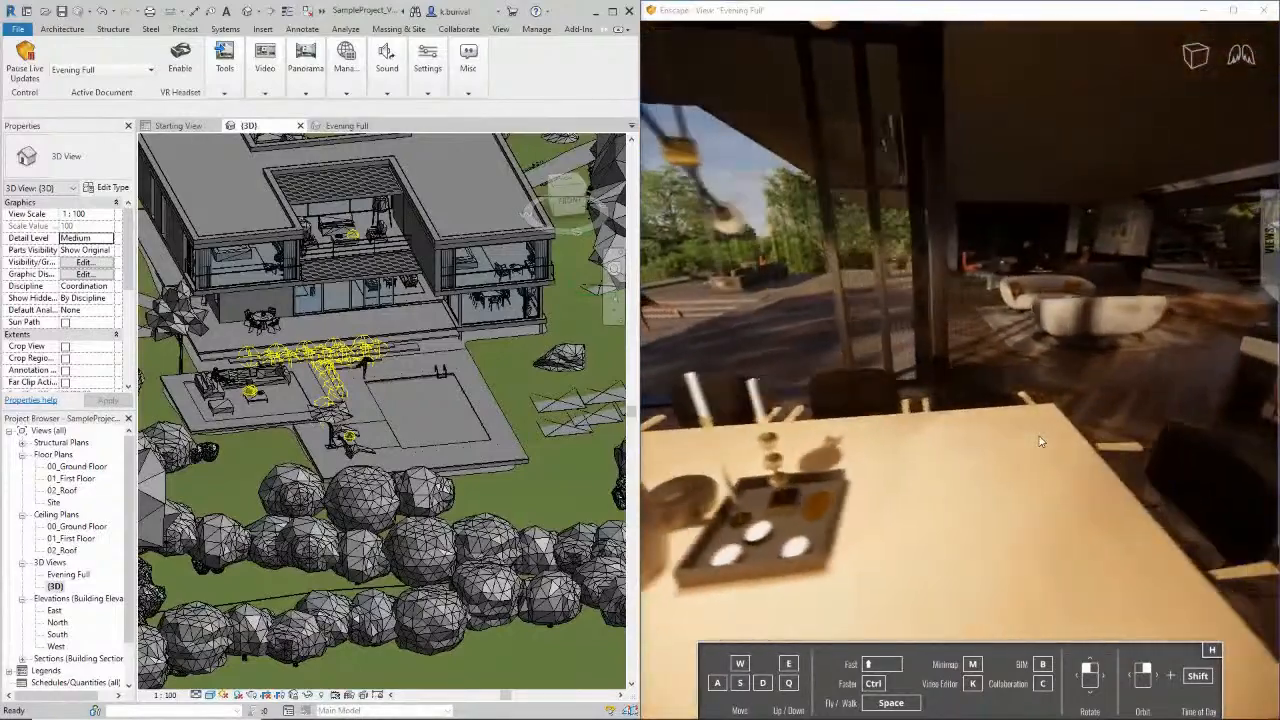
key("w")
key("w")
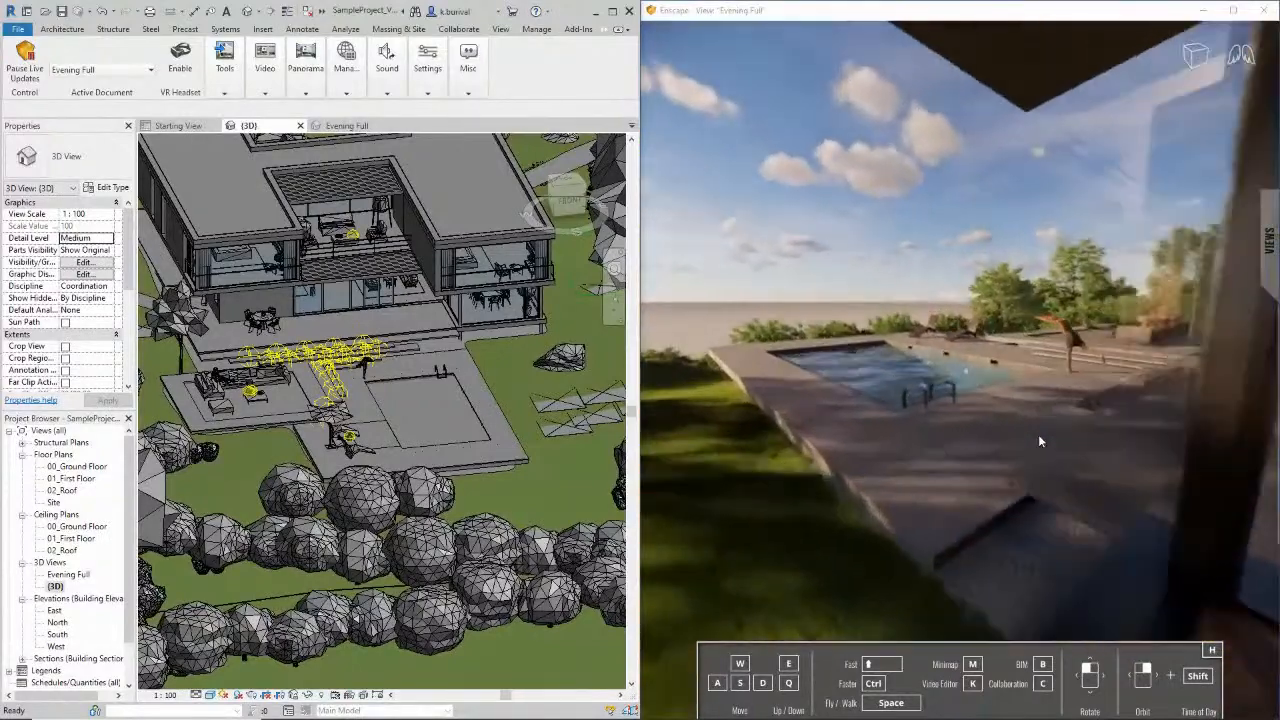
key("a")
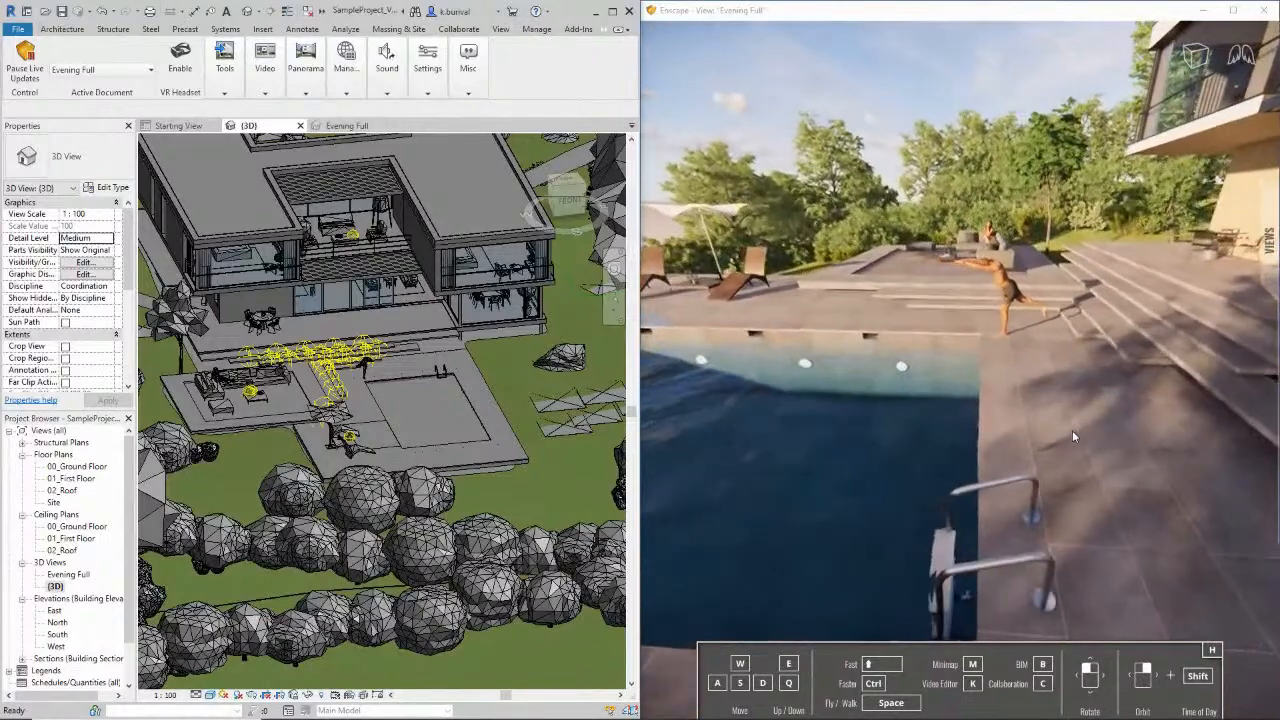
left_click_drag(1026, 524, 1110, 490)
key("a")
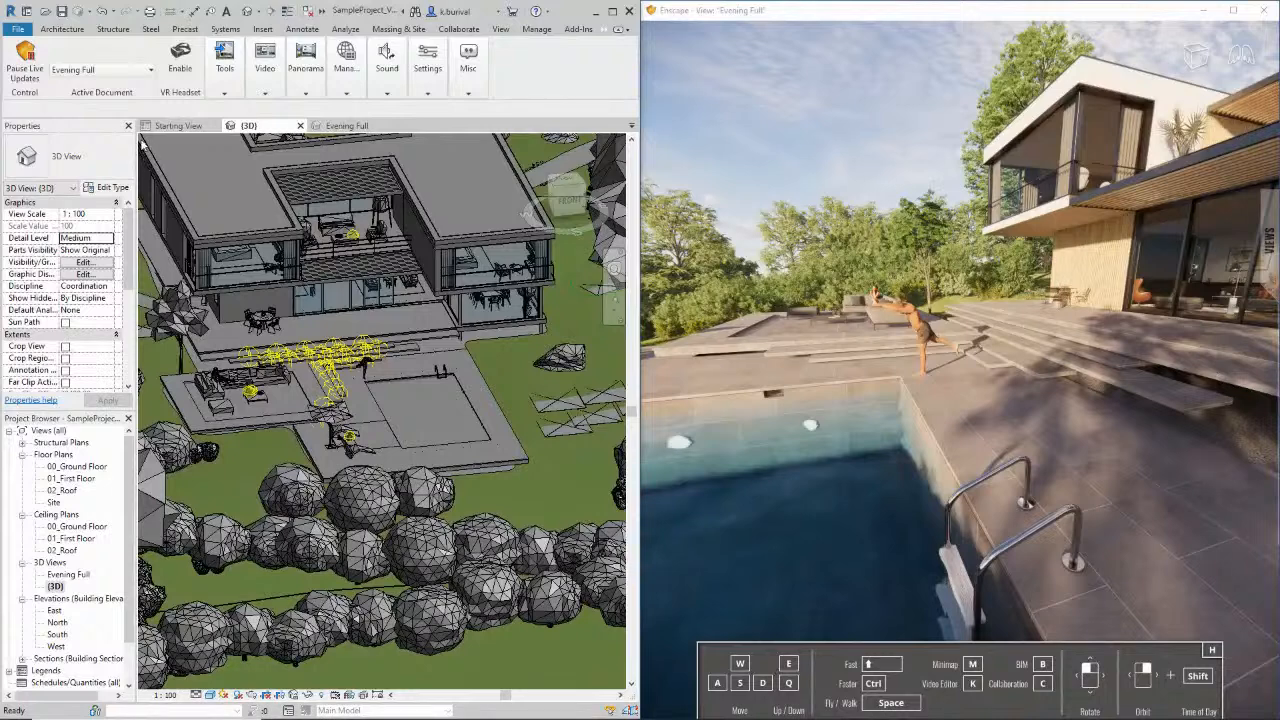
right_click_drag(830, 333, 824, 337)
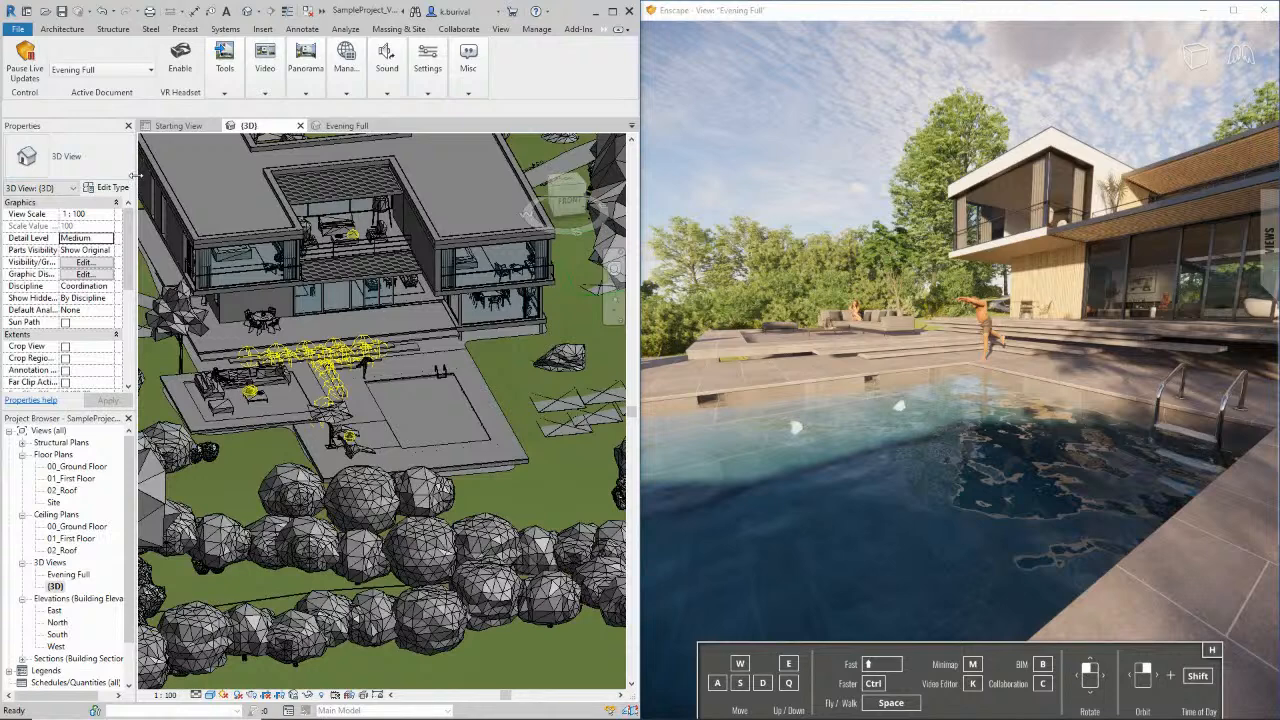
Add the Textures folder inside Updated_SampleProject_Villa as an additional render appearance path in Revit's rendering options
left_click(17, 30)
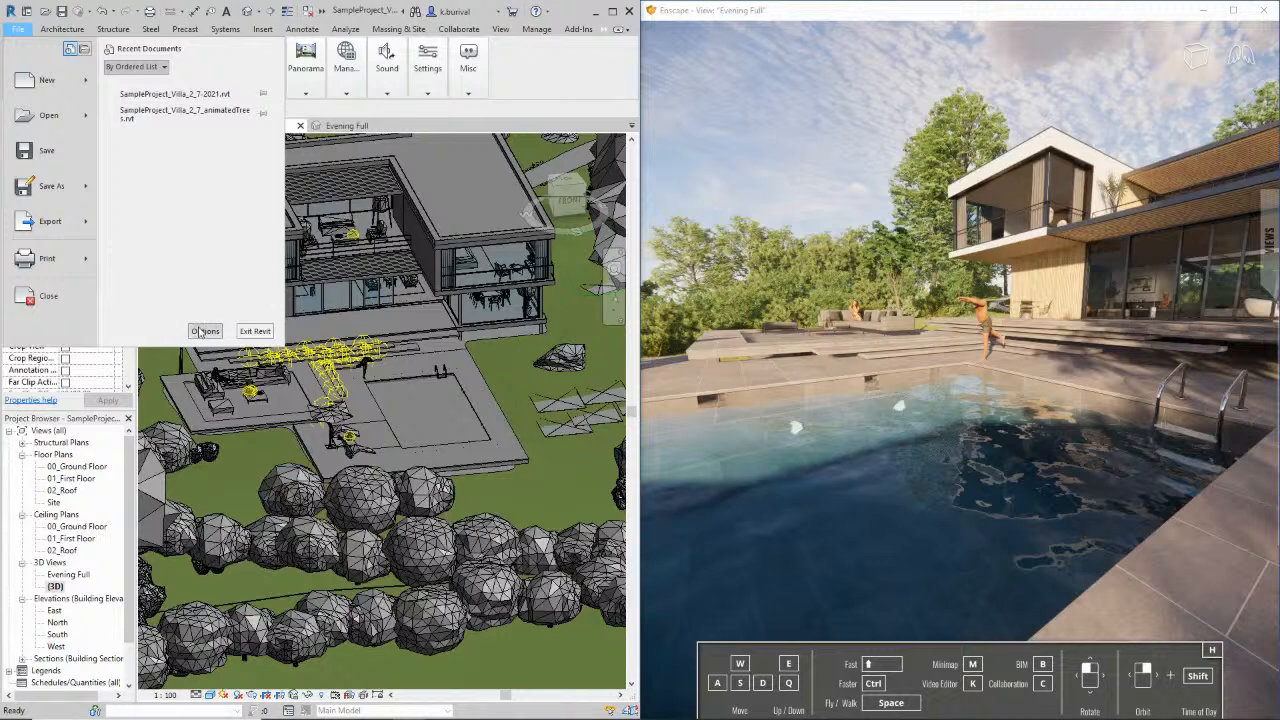
left_click(204, 331)
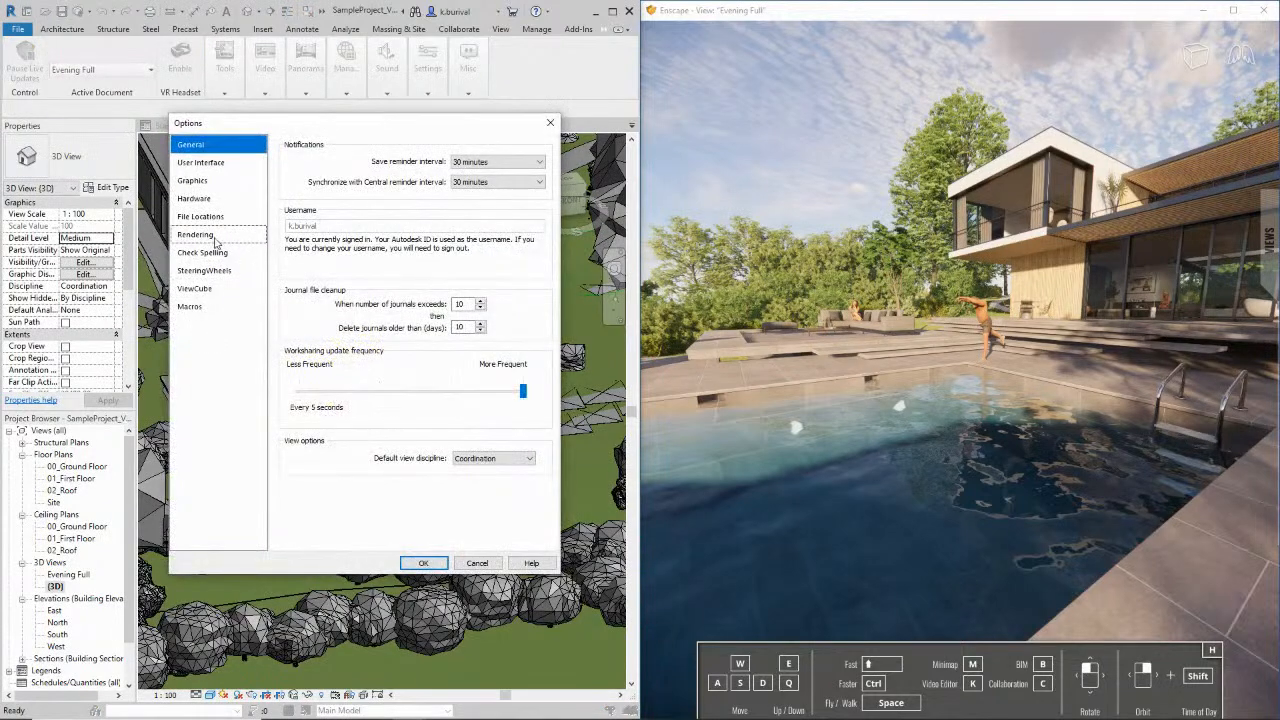
left_click(210, 239)
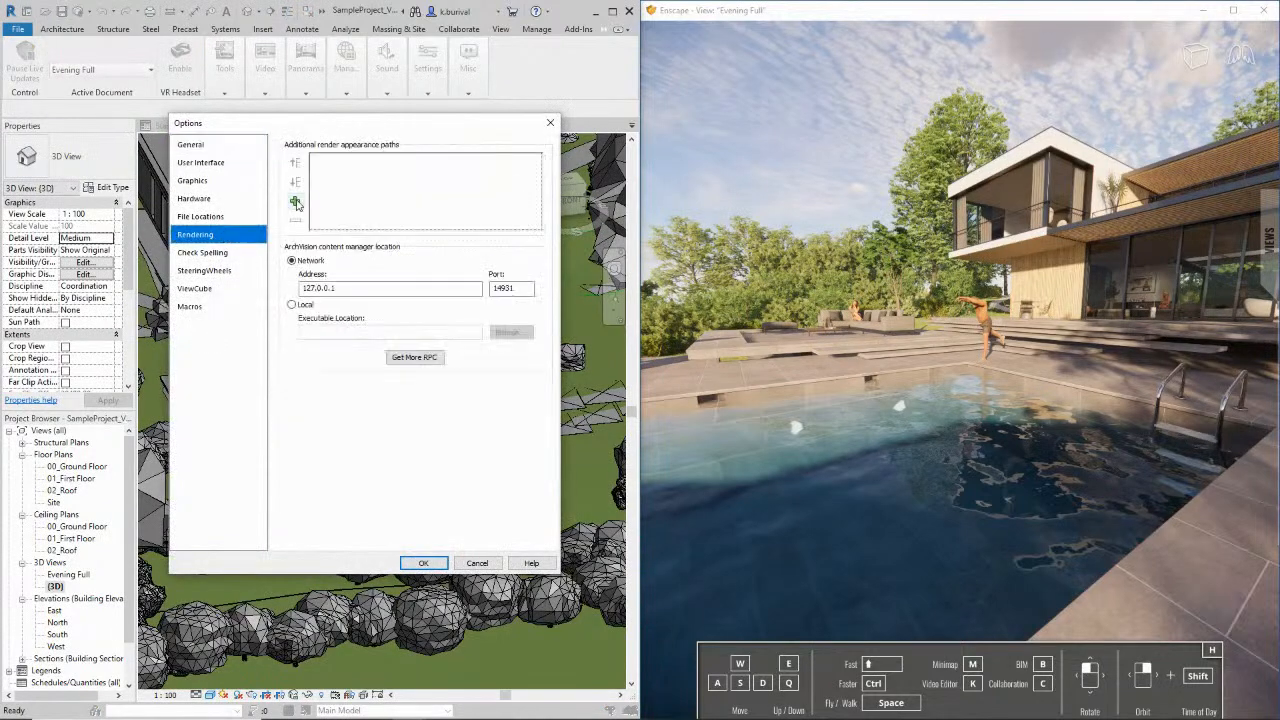
left_click(536, 161)
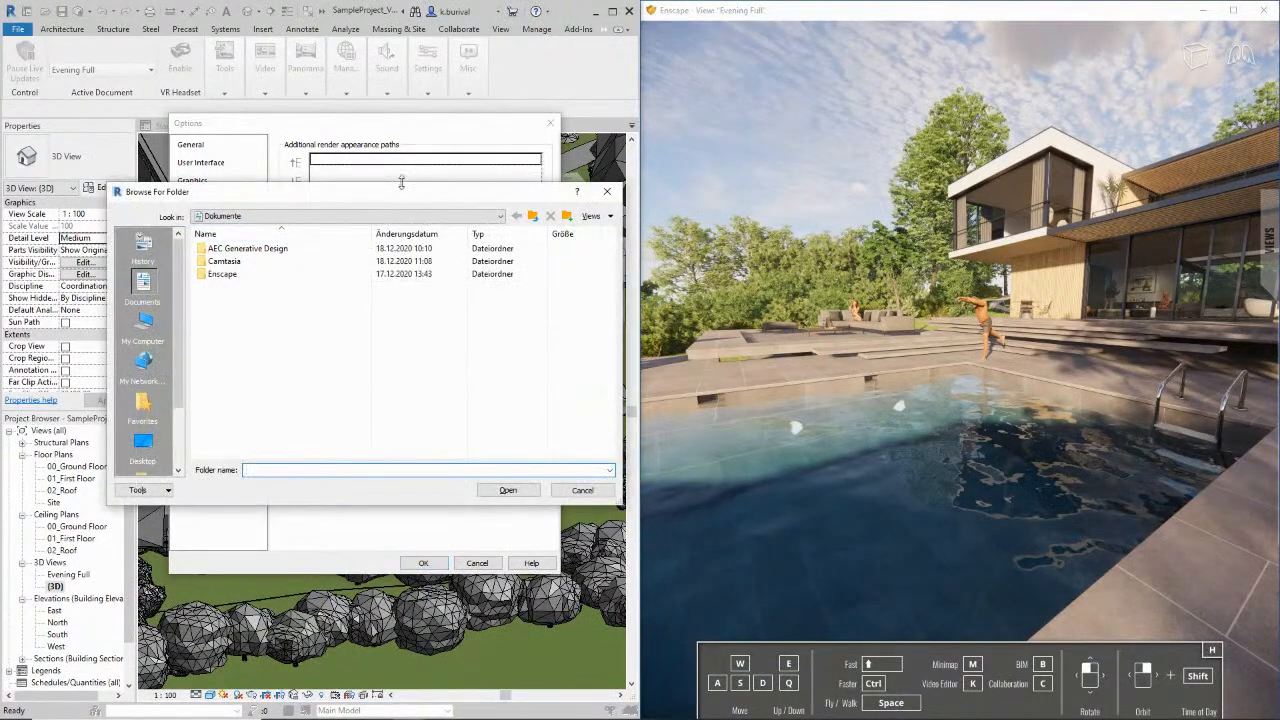
left_click(143, 443)
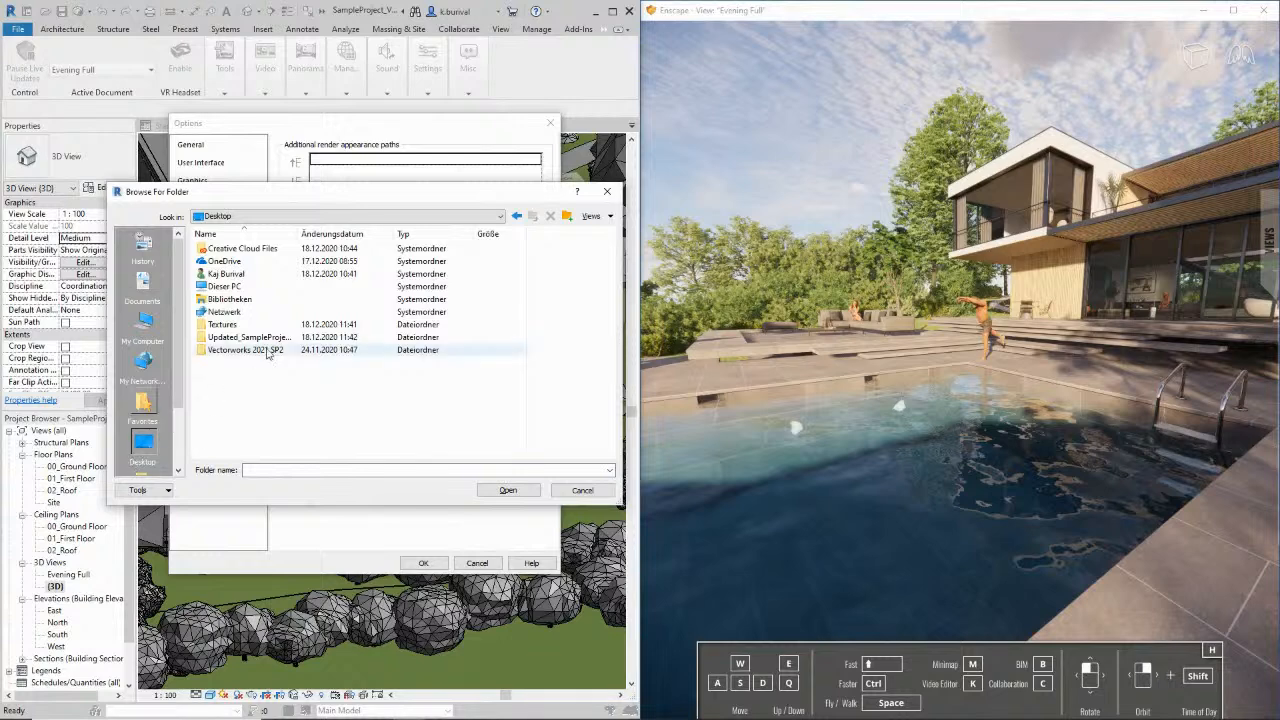
left_click(251, 340)
double_click(251, 344)
double_click(222, 249)
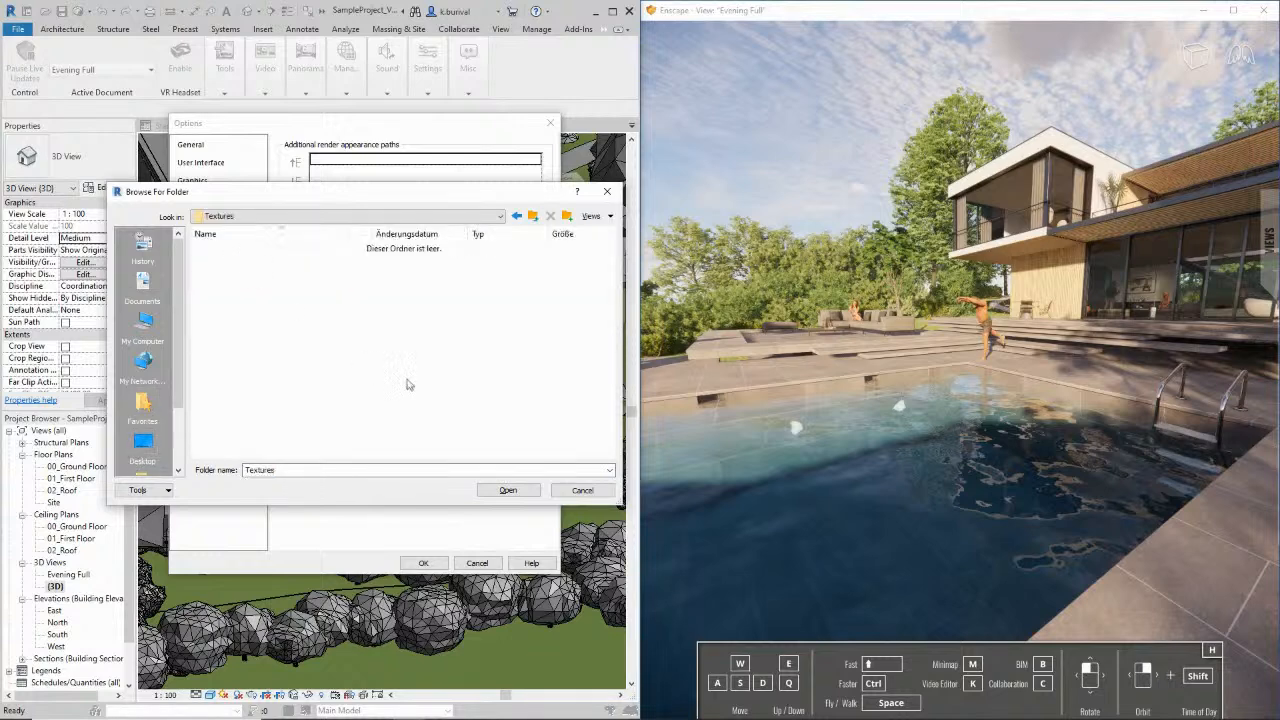
left_click(508, 490)
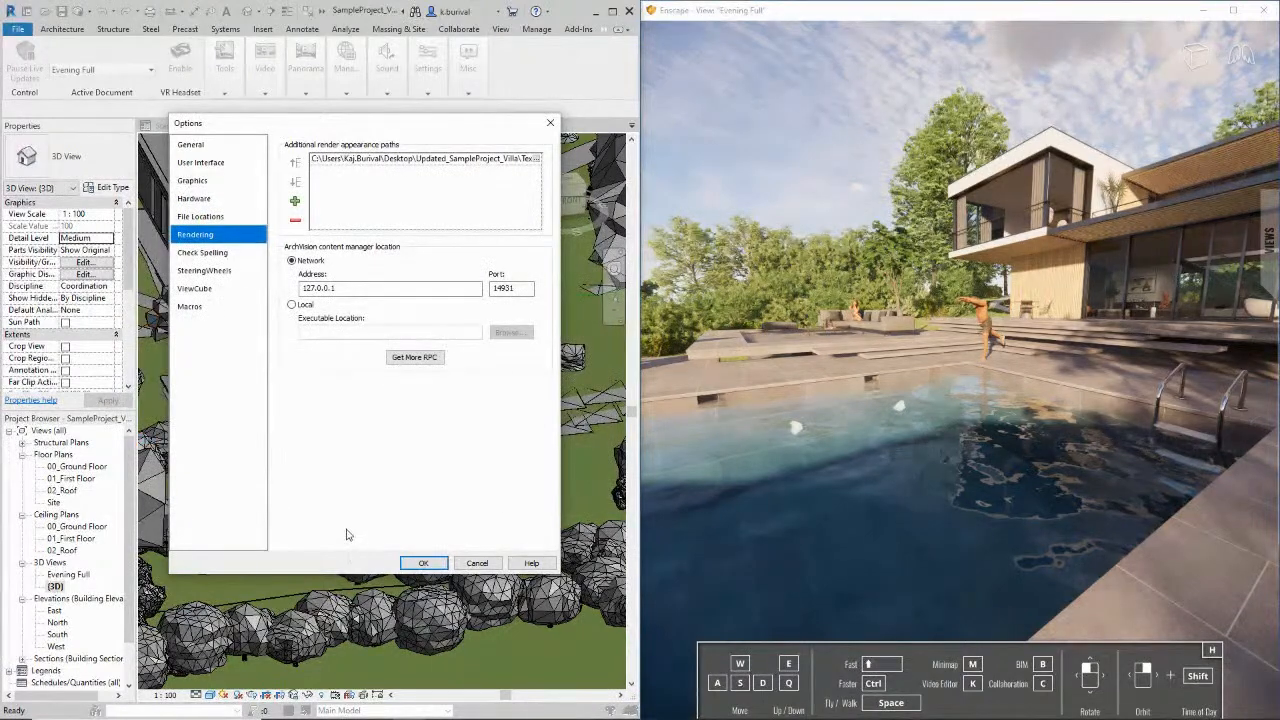
left_click(407, 562)
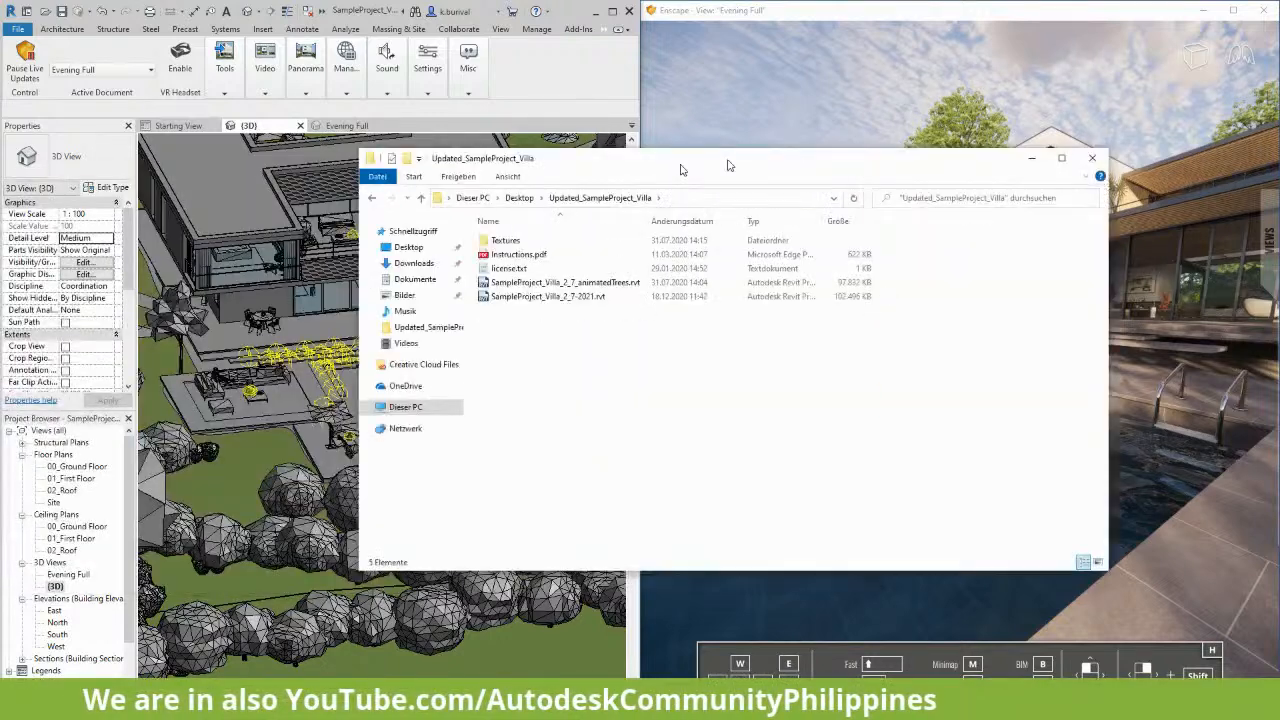
double_click(695, 229)
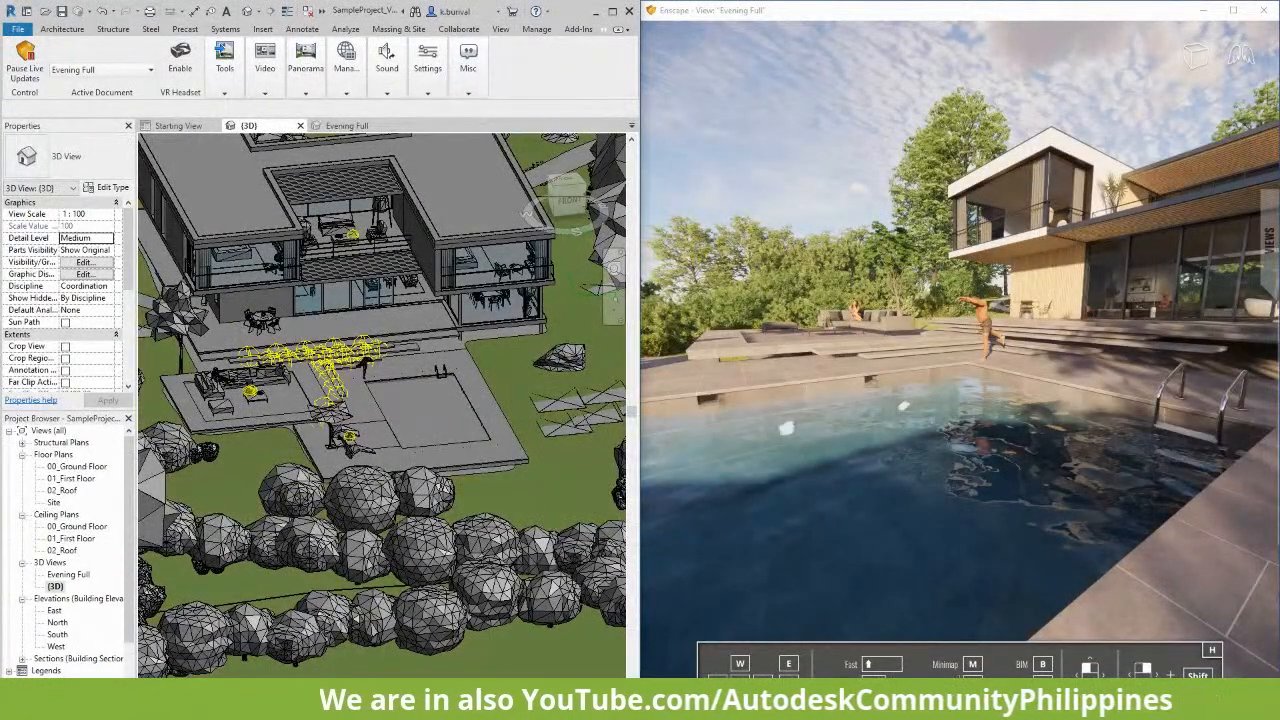
Fly the Enscape camera away from the pool edge to frame the paved terrace, lounger, parasol and villa
left_click_drag(806, 400, 806, 400)
key("w")
key("a")
key("s")
key("d")
key("s")
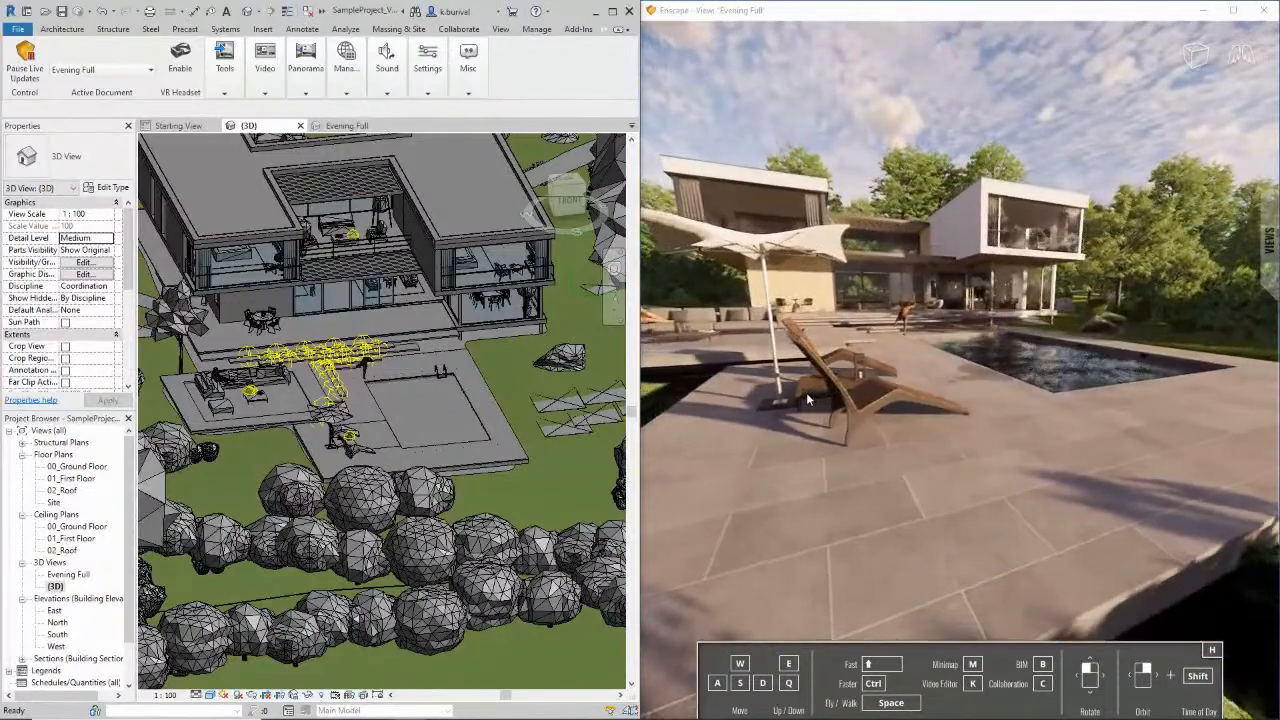
left_click(476, 470)
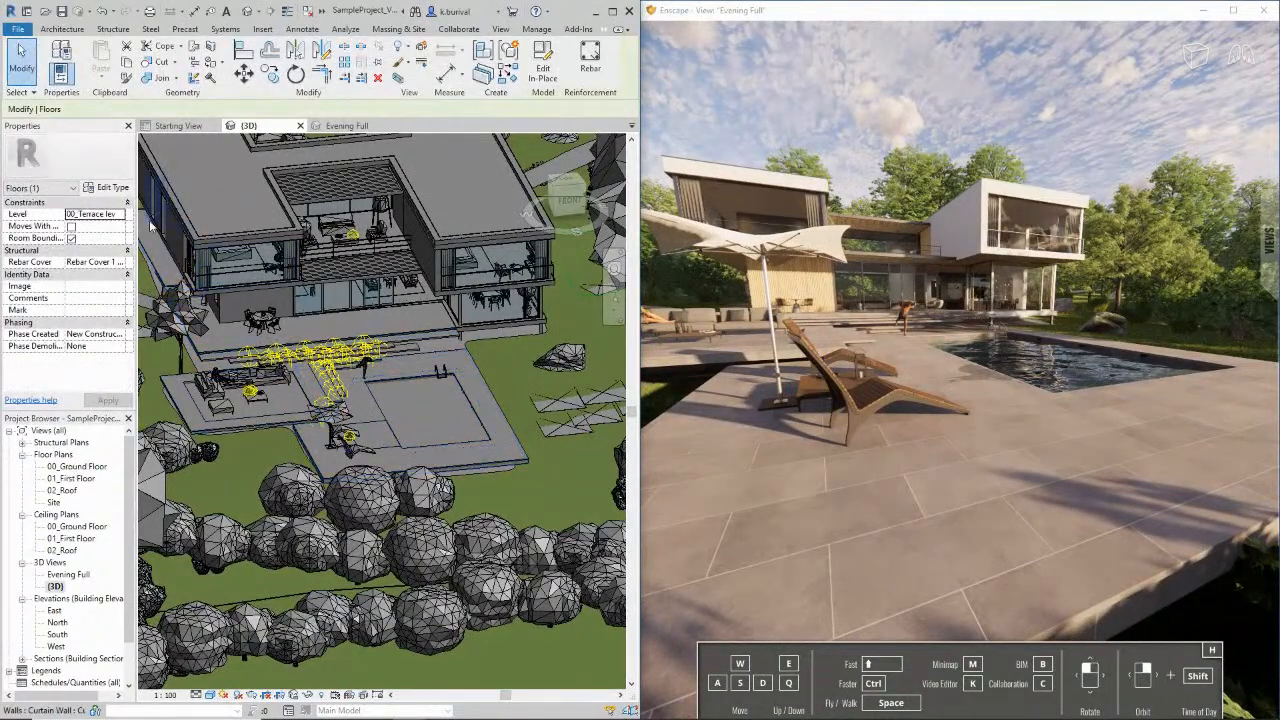
key("Escape")
left_click(511, 460)
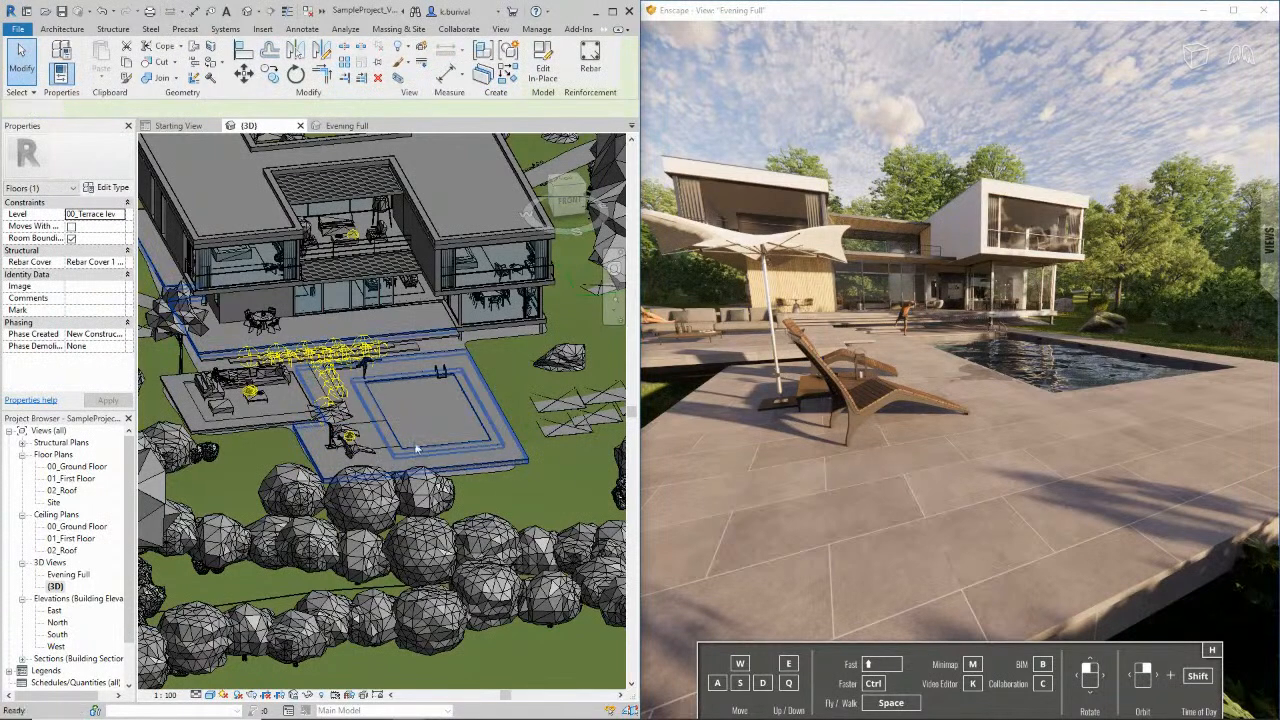
double_click(459, 465)
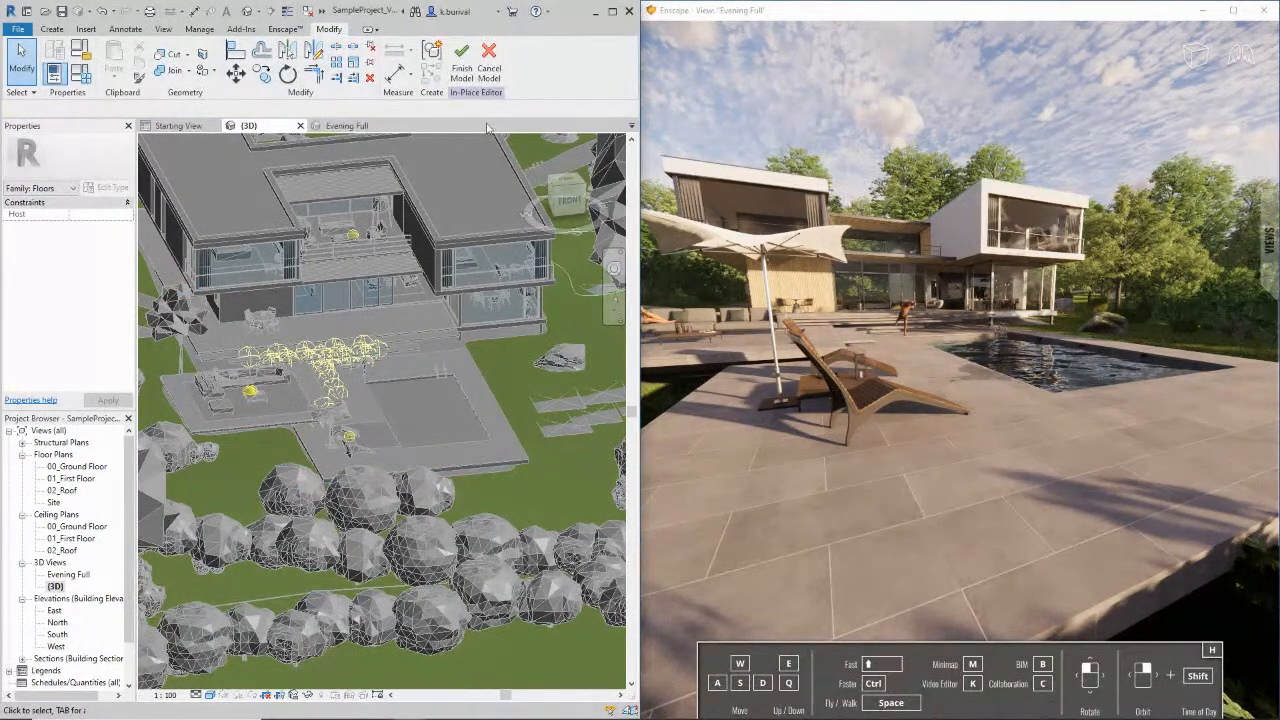
left_click(488, 60)
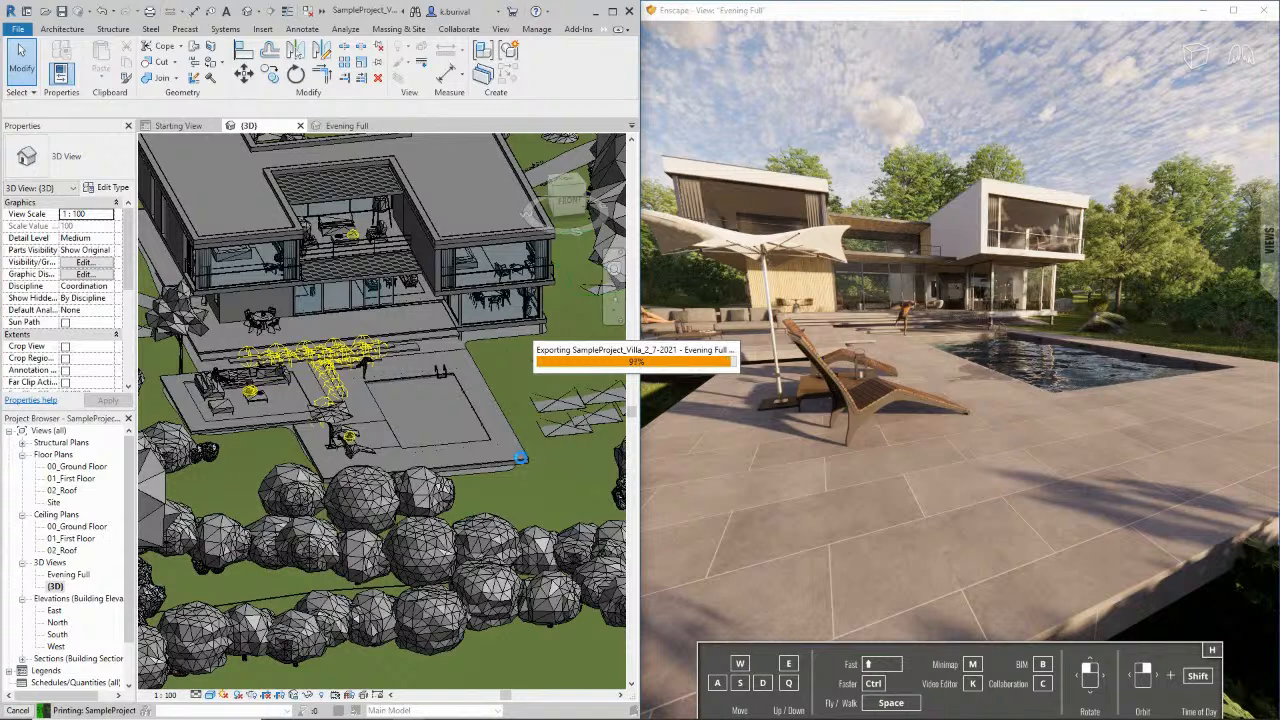
left_click(520, 462)
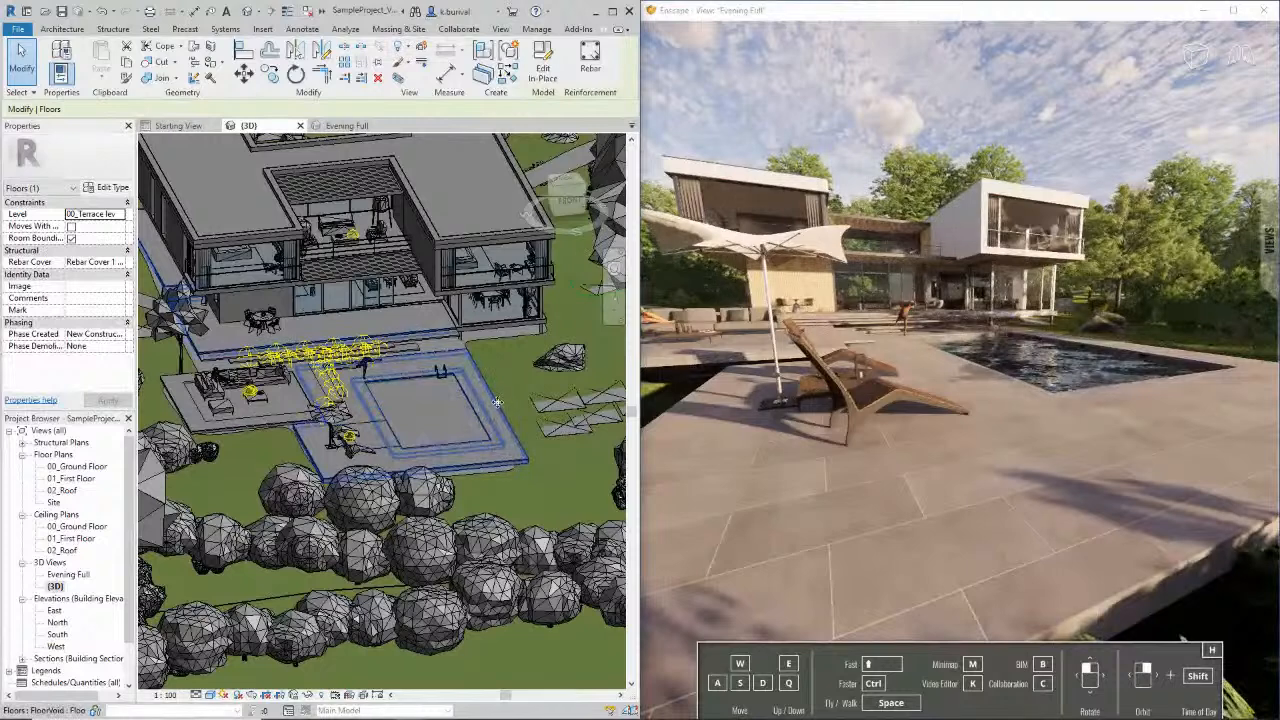
left_click(415, 302)
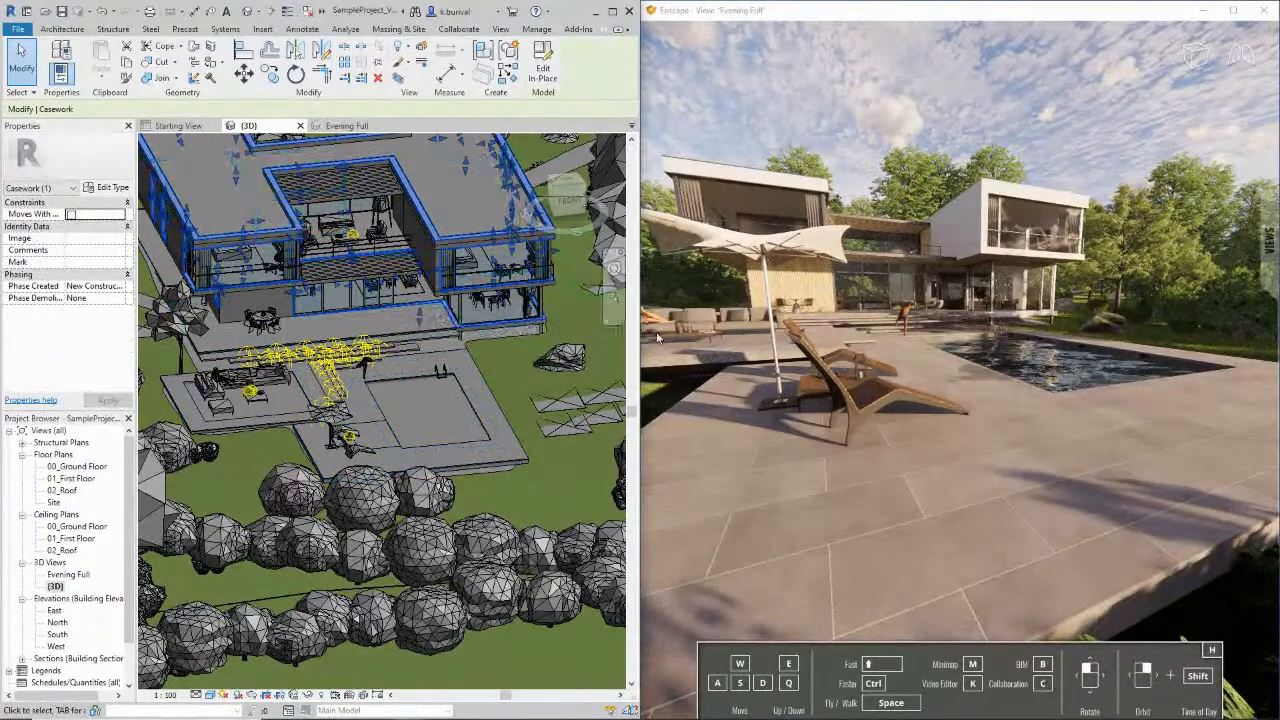
Fly the Enscape camera into the ground-floor living room and save that position as a Revit view named Interior
double_click(914, 240)
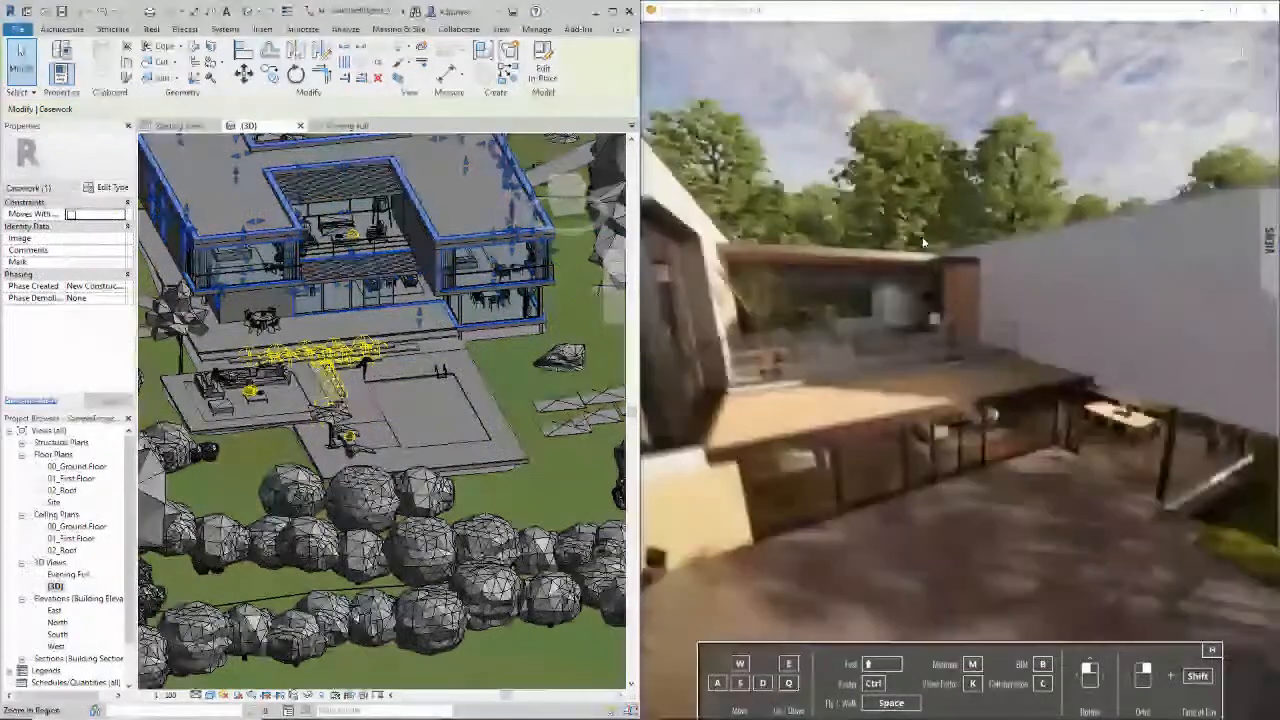
key("w")
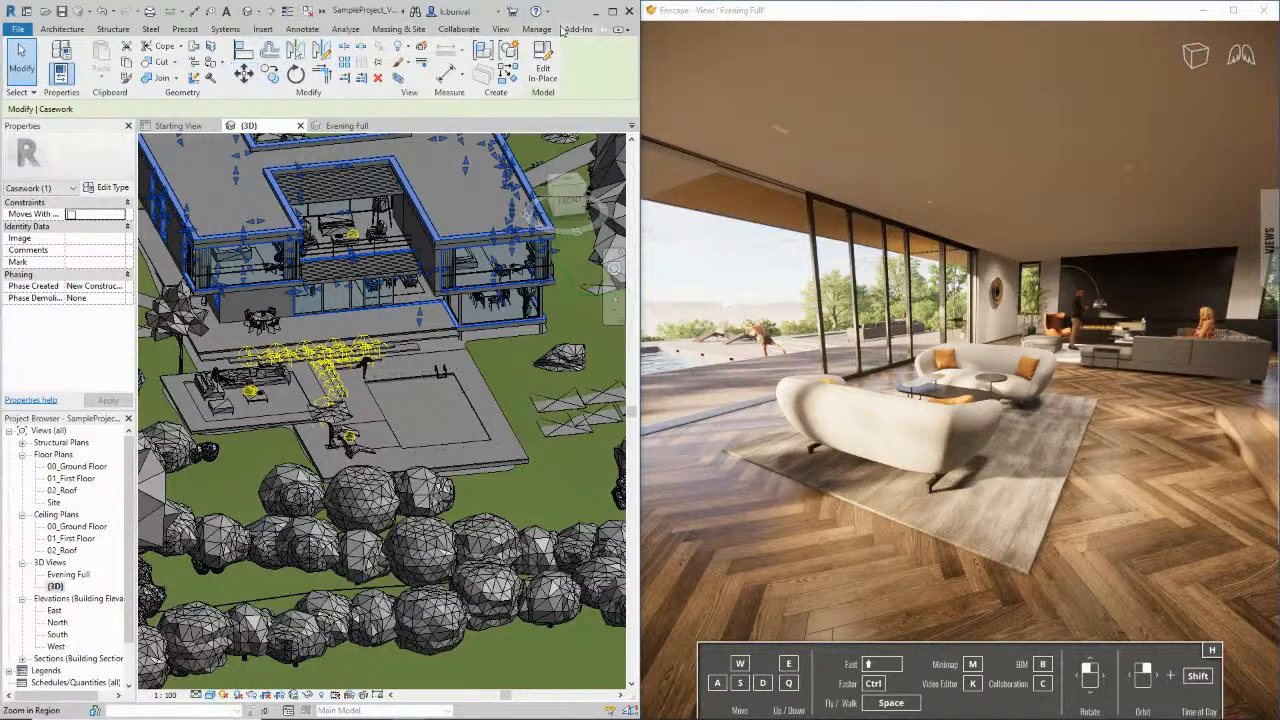
left_click(606, 29)
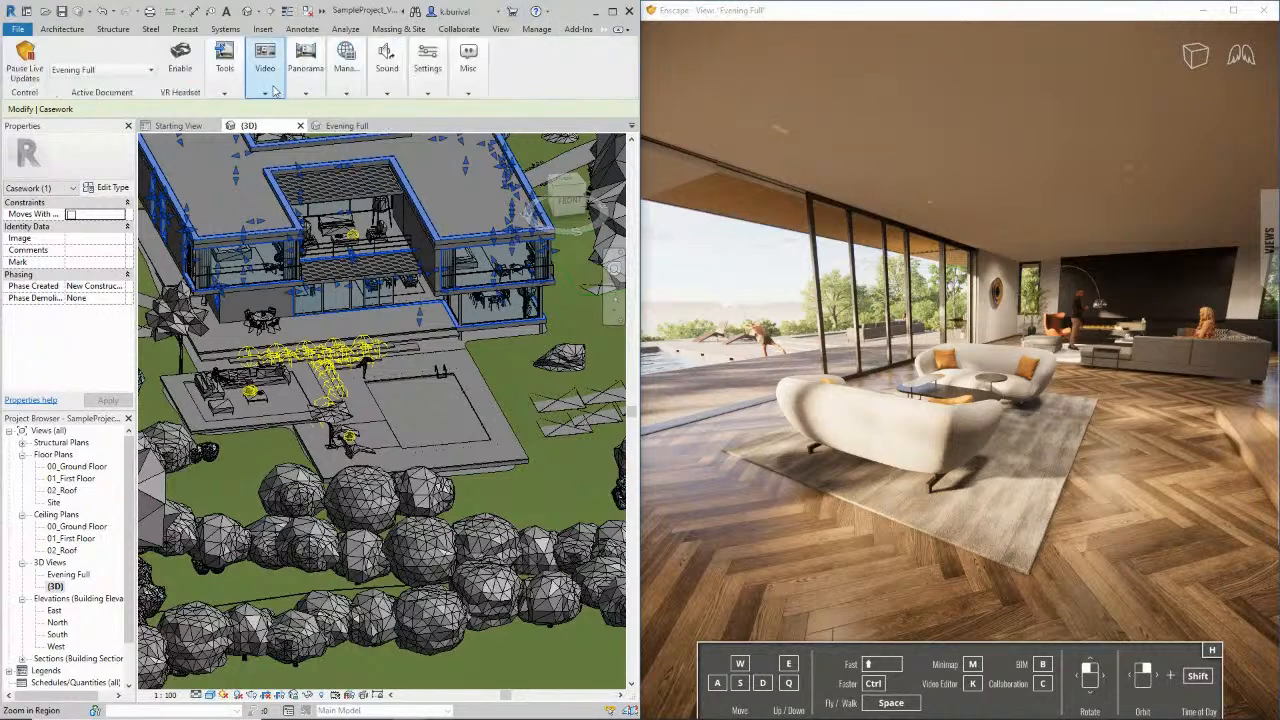
left_click(225, 80)
left_click(361, 130)
type("Int")
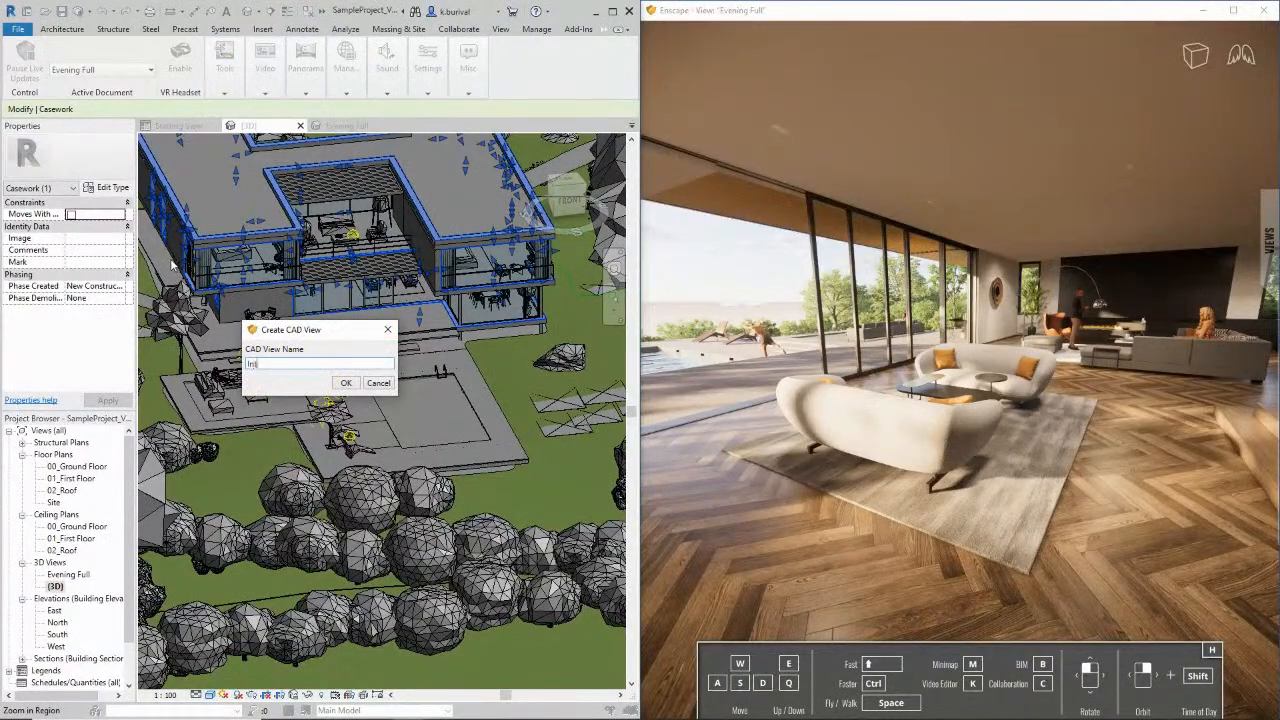
type("erio")
key("Return")
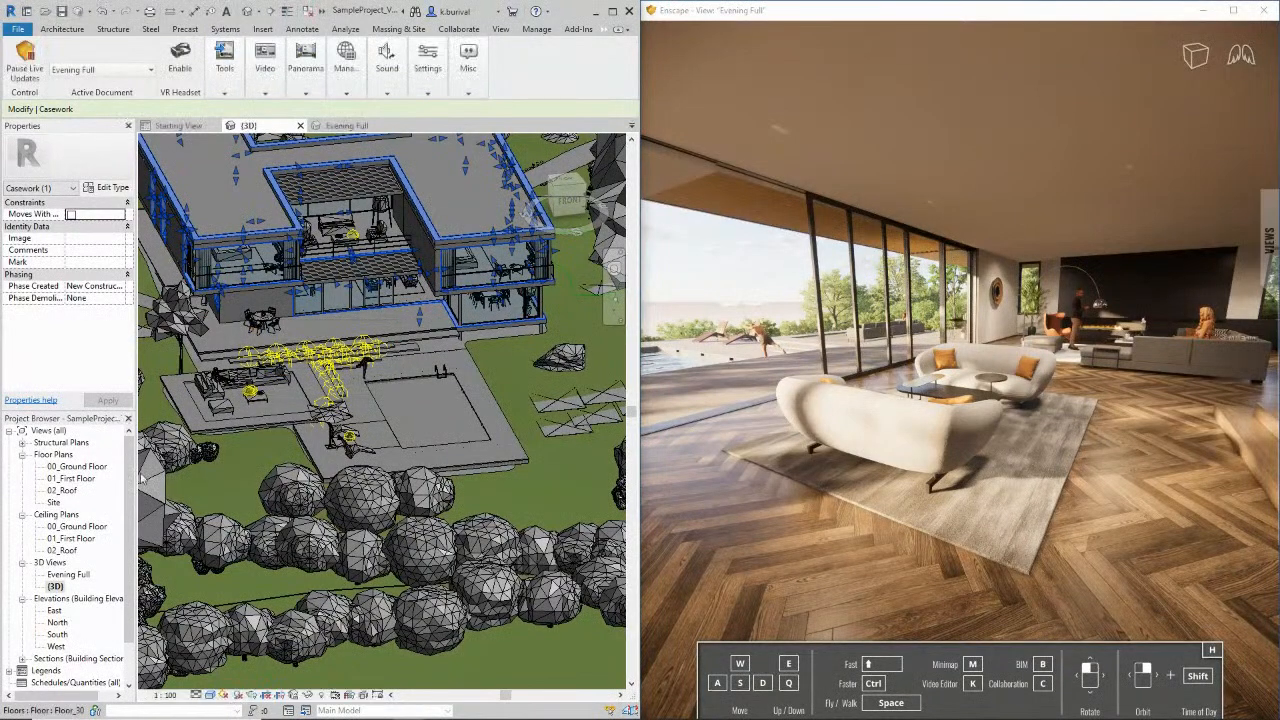
Open the Interior view in Revit and bring up the type properties of the living room floor
double_click(60, 586)
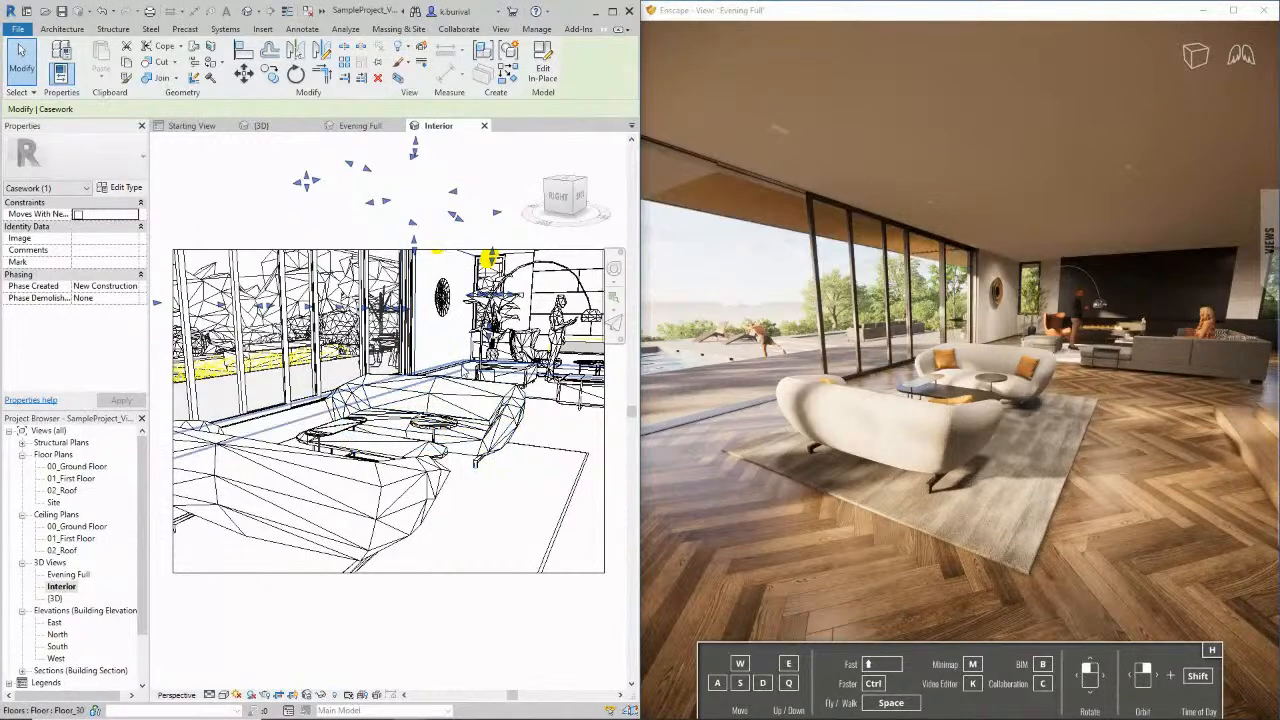
left_click(463, 372)
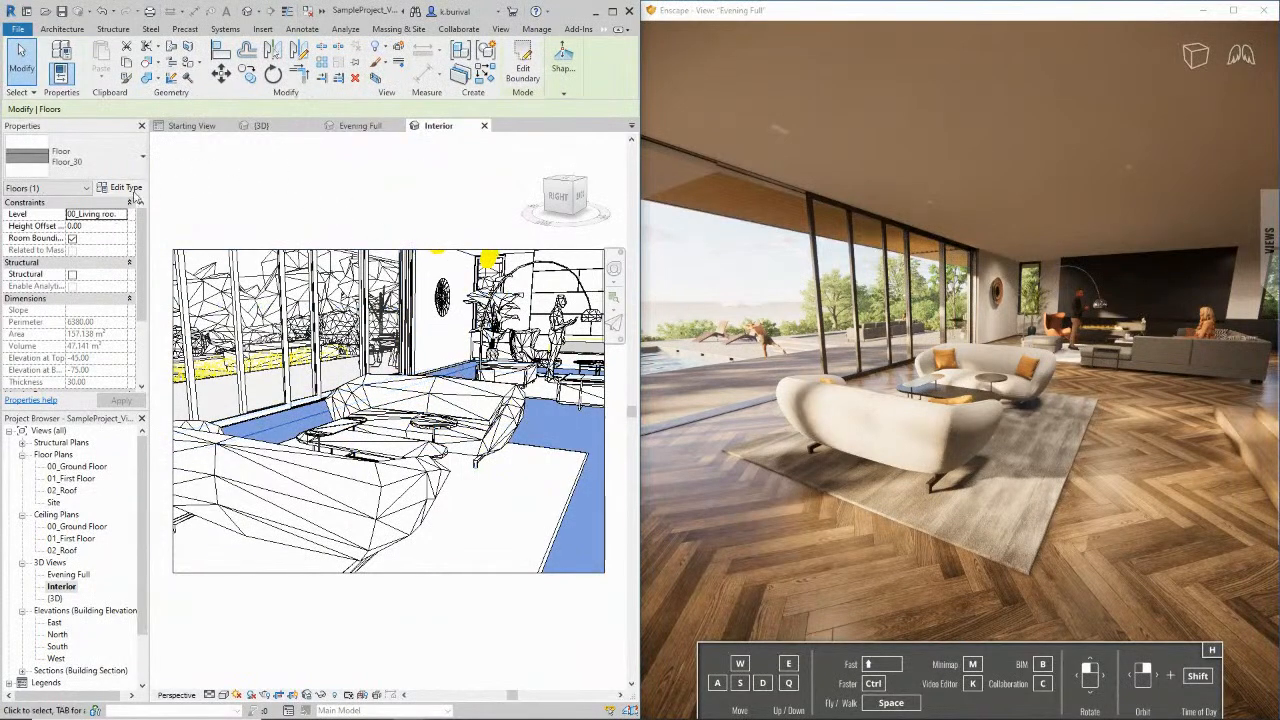
left_click(133, 191)
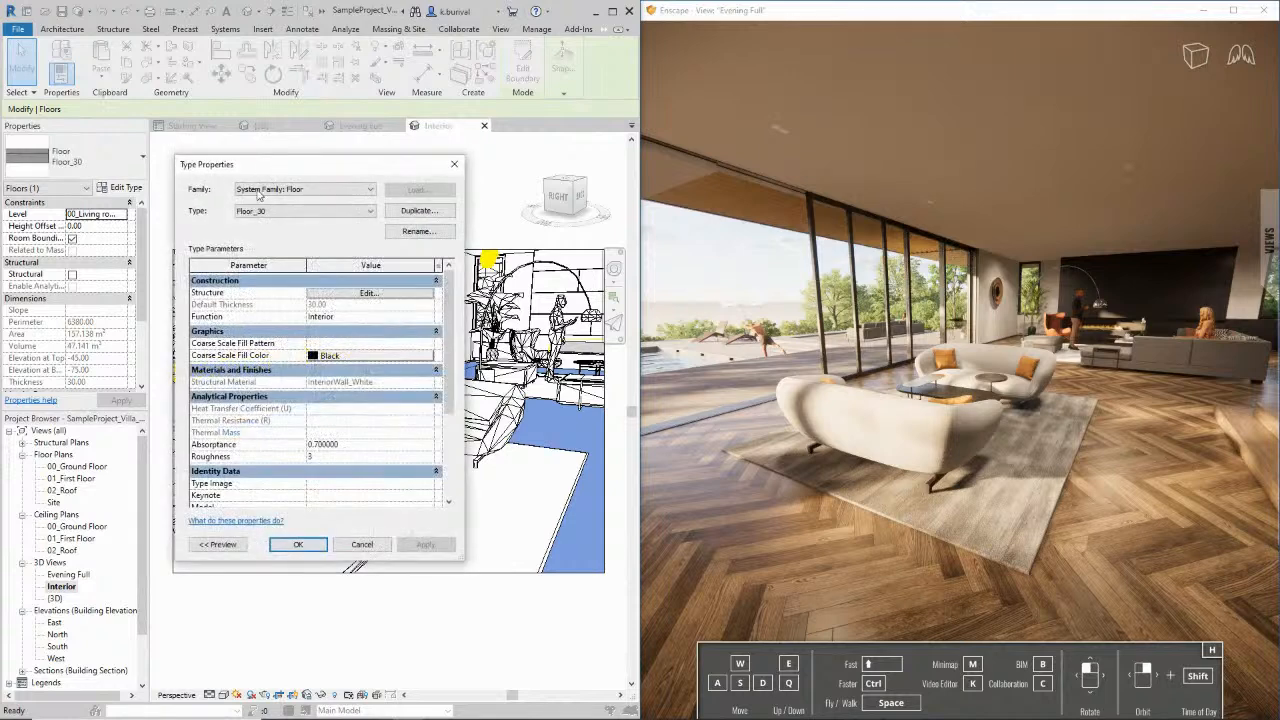
left_click_drag(234, 167, 328, 224)
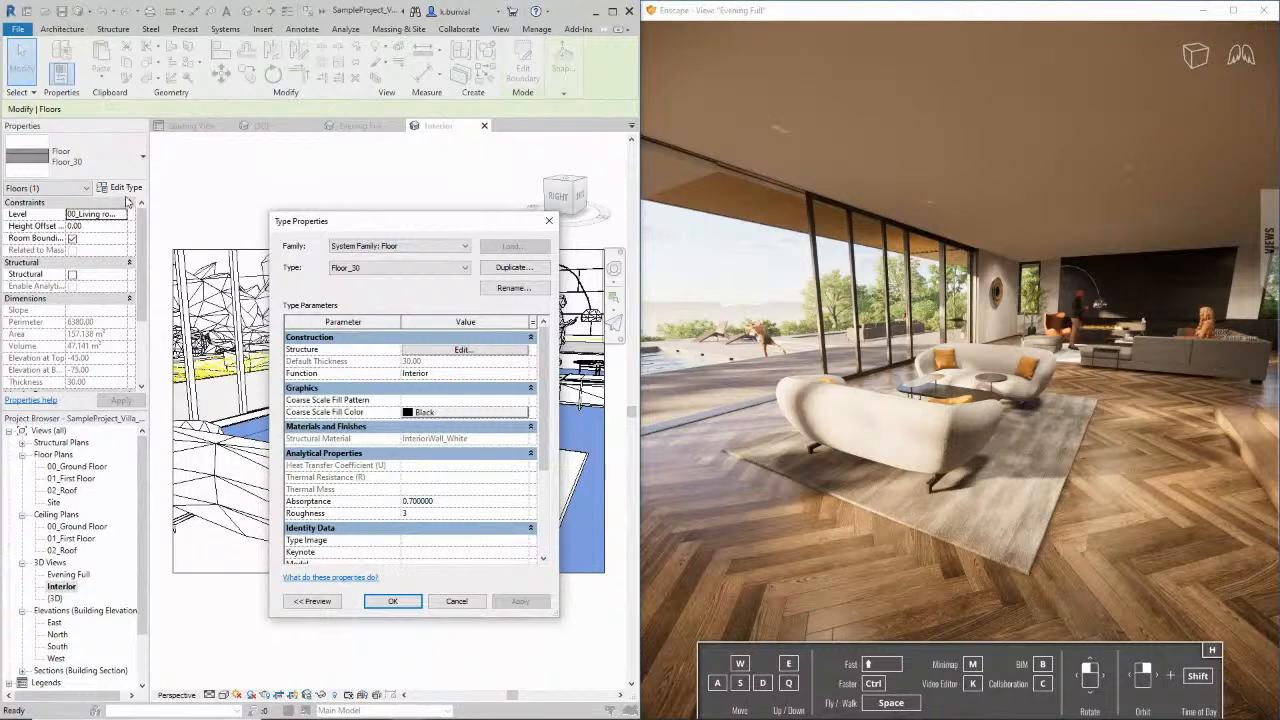
Open the floor type's layer structure and show the appearance settings of its Finish 1 material, Floor_Parquet_Dark
left_click(437, 349)
left_click_drag(413, 225, 278, 192)
left_click_drag(259, 332, 296, 335)
left_click(262, 310)
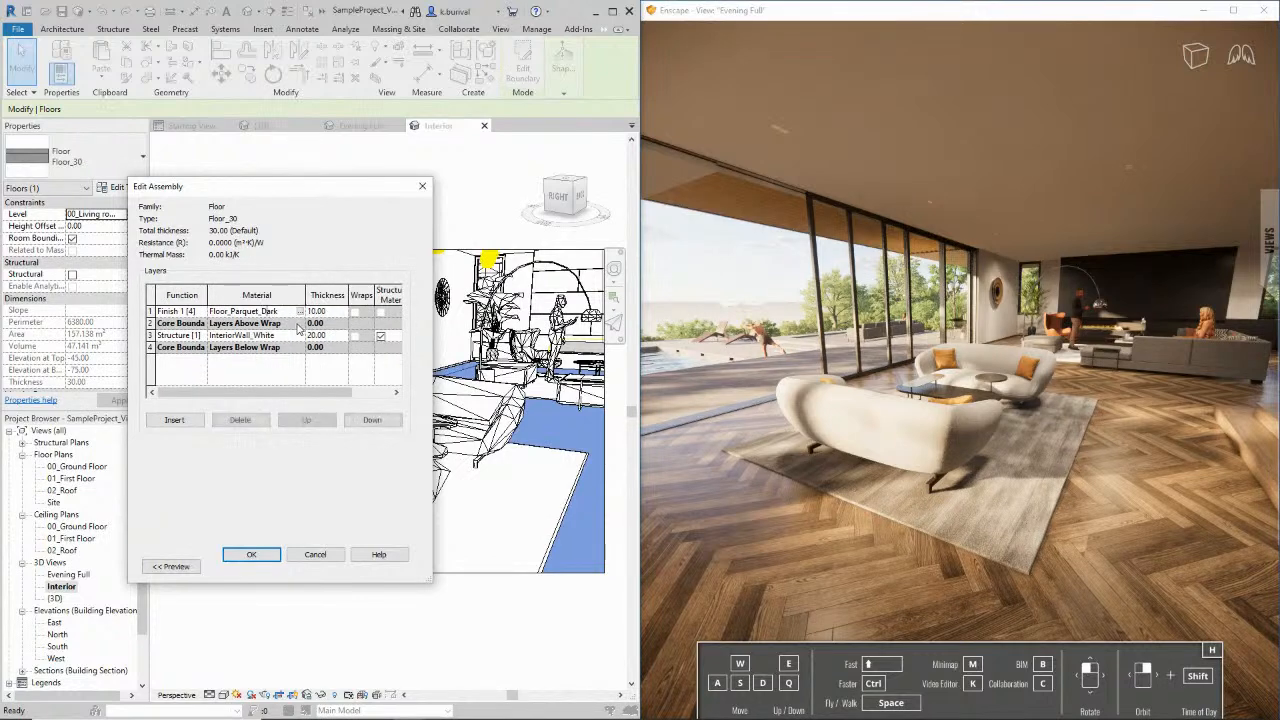
left_click(298, 312)
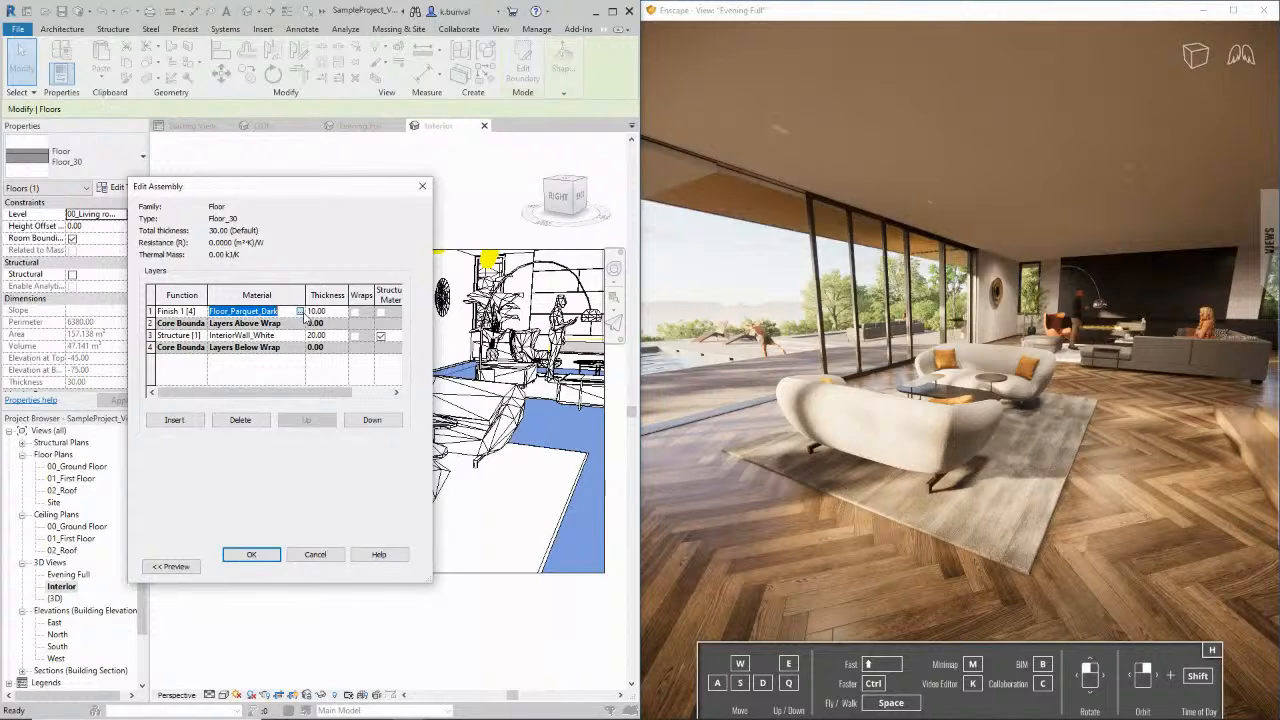
left_click(299, 311)
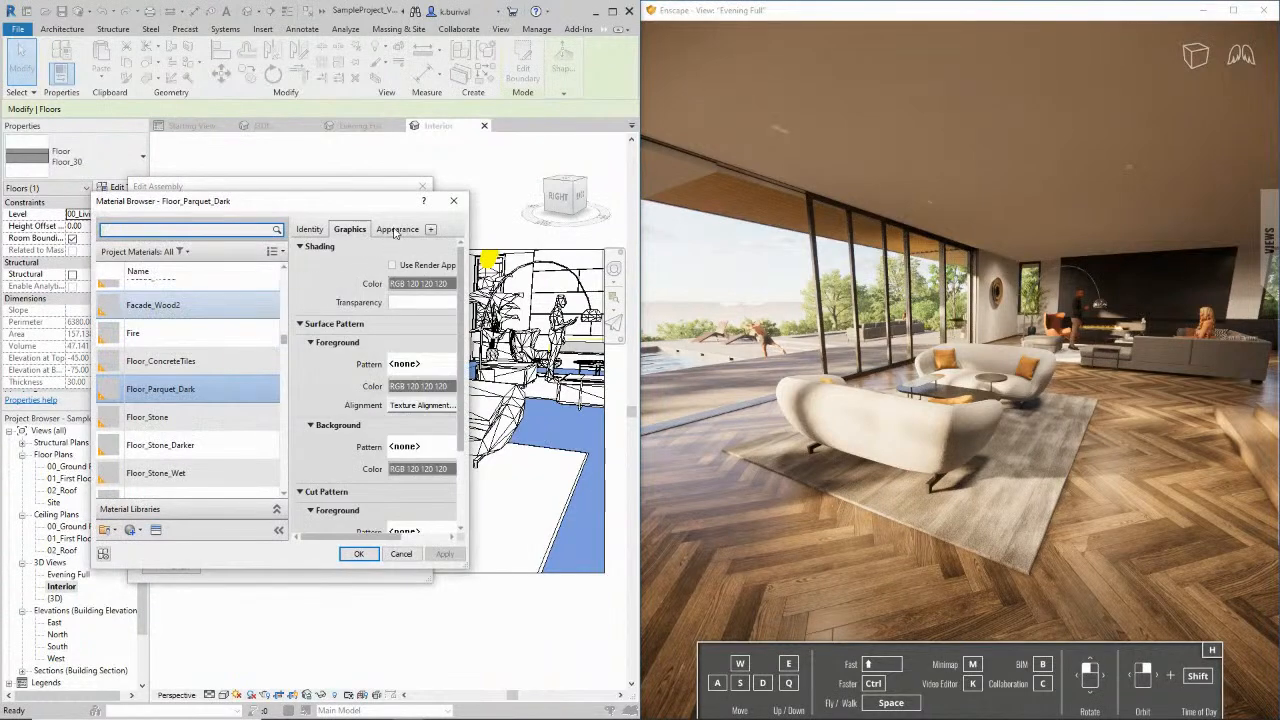
left_click(395, 230)
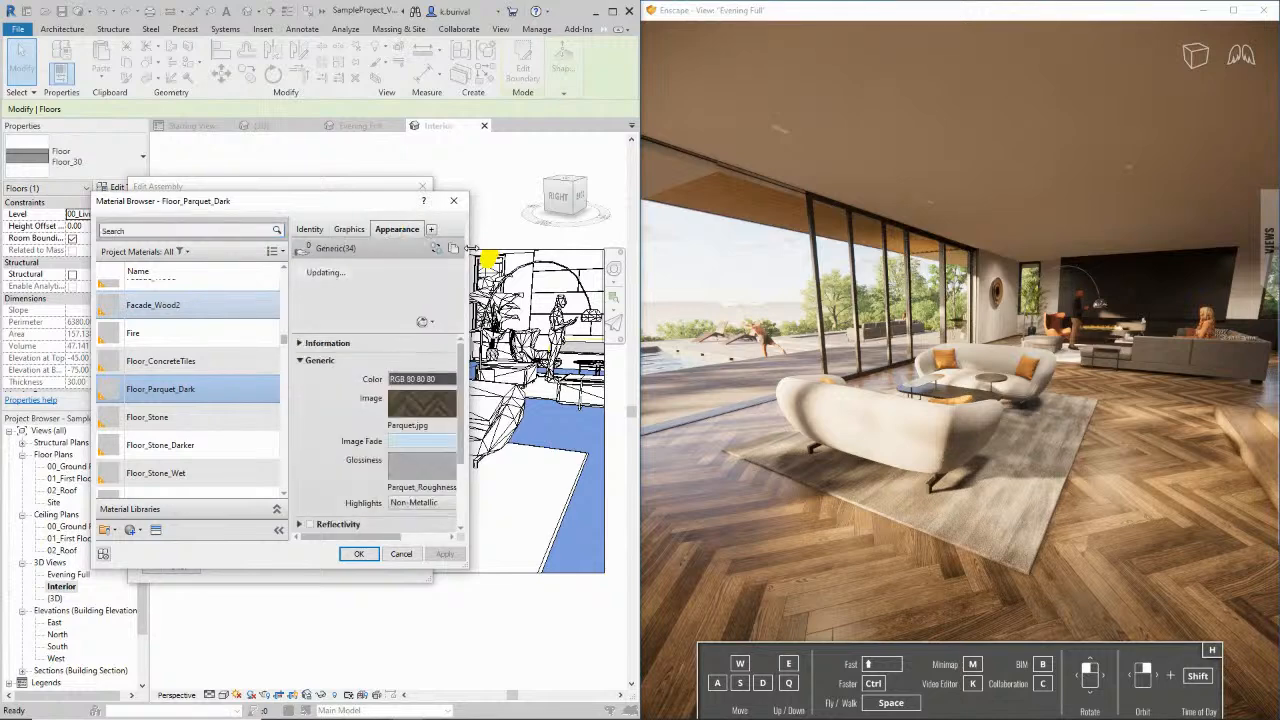
left_click_drag(471, 248, 589, 248)
scroll(365, 461, "down", 2)
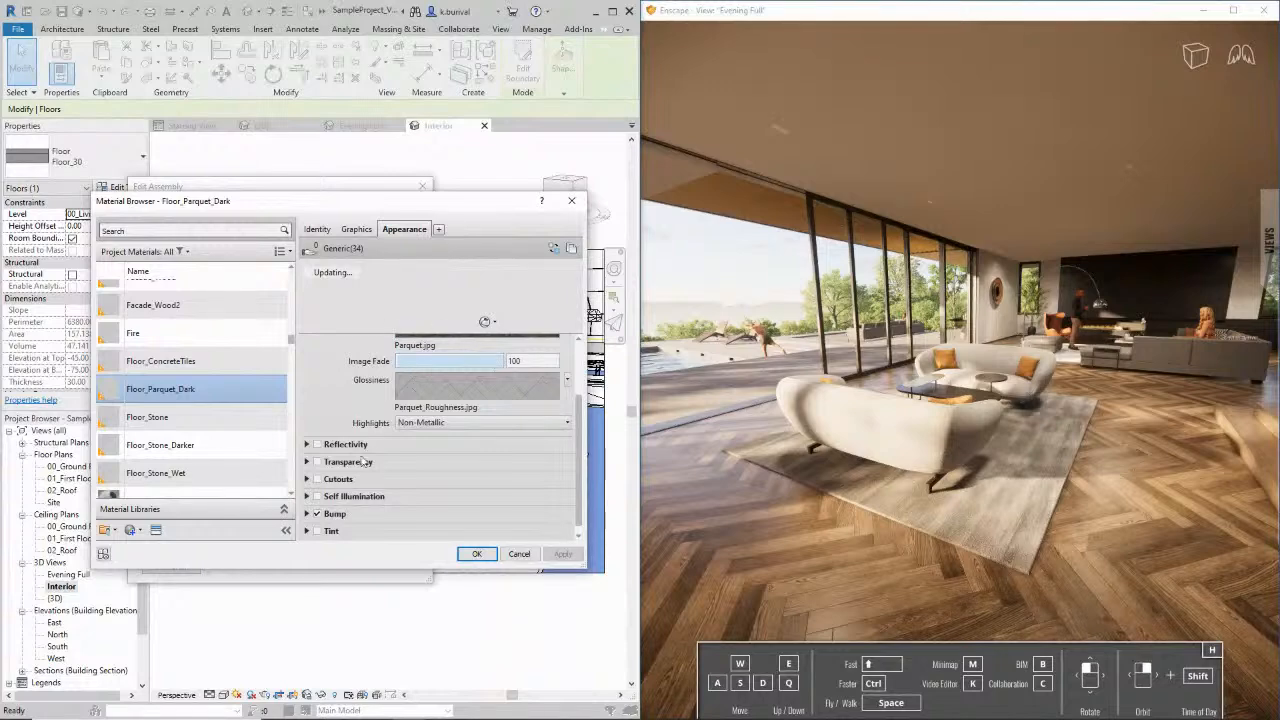
Enable the tint on the Floor_Parquet_Dark material, set it to red RGB 223 0 5 and apply it
left_click(310, 531)
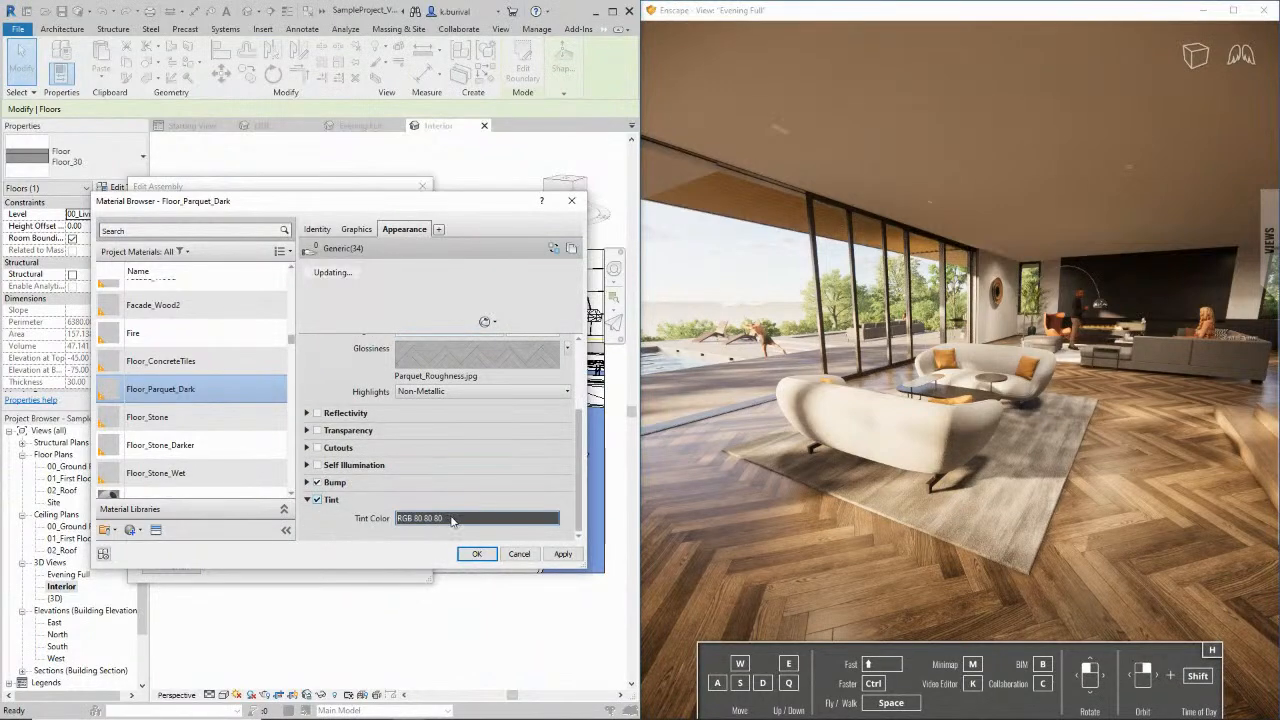
left_click(451, 518)
left_click_drag(458, 349, 474, 283)
left_click(486, 353)
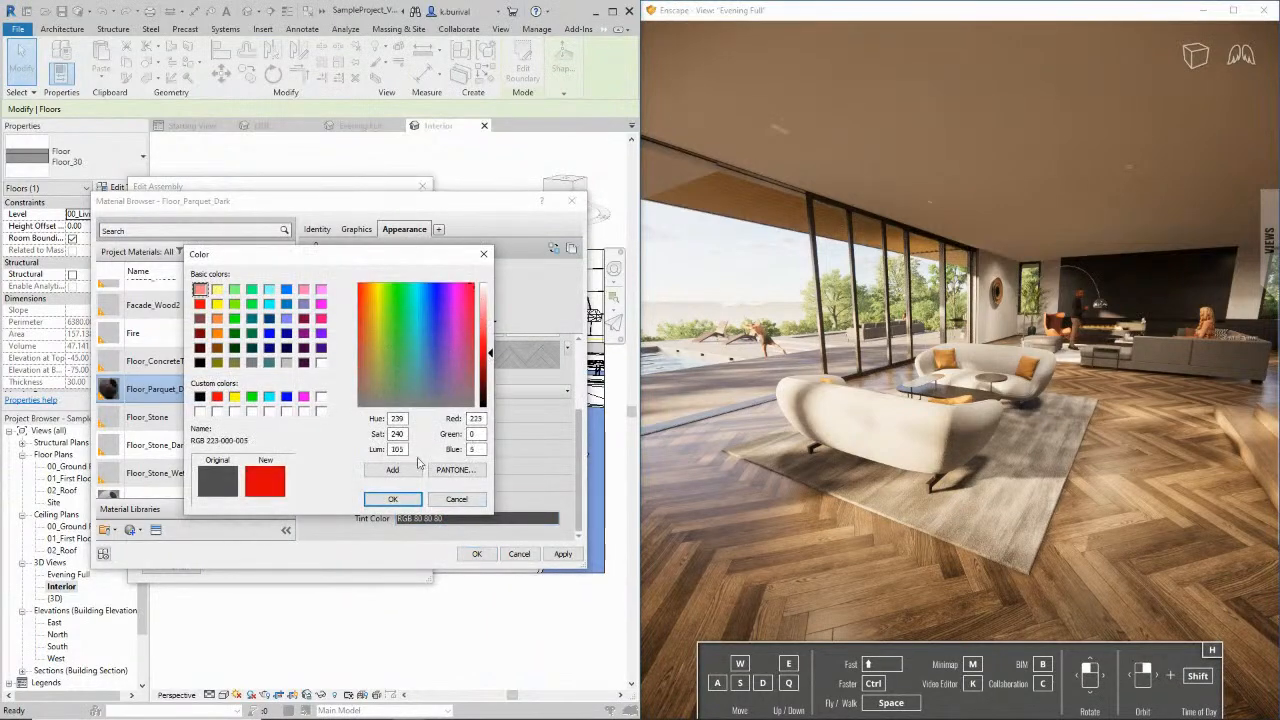
left_click(390, 499)
left_click(559, 555)
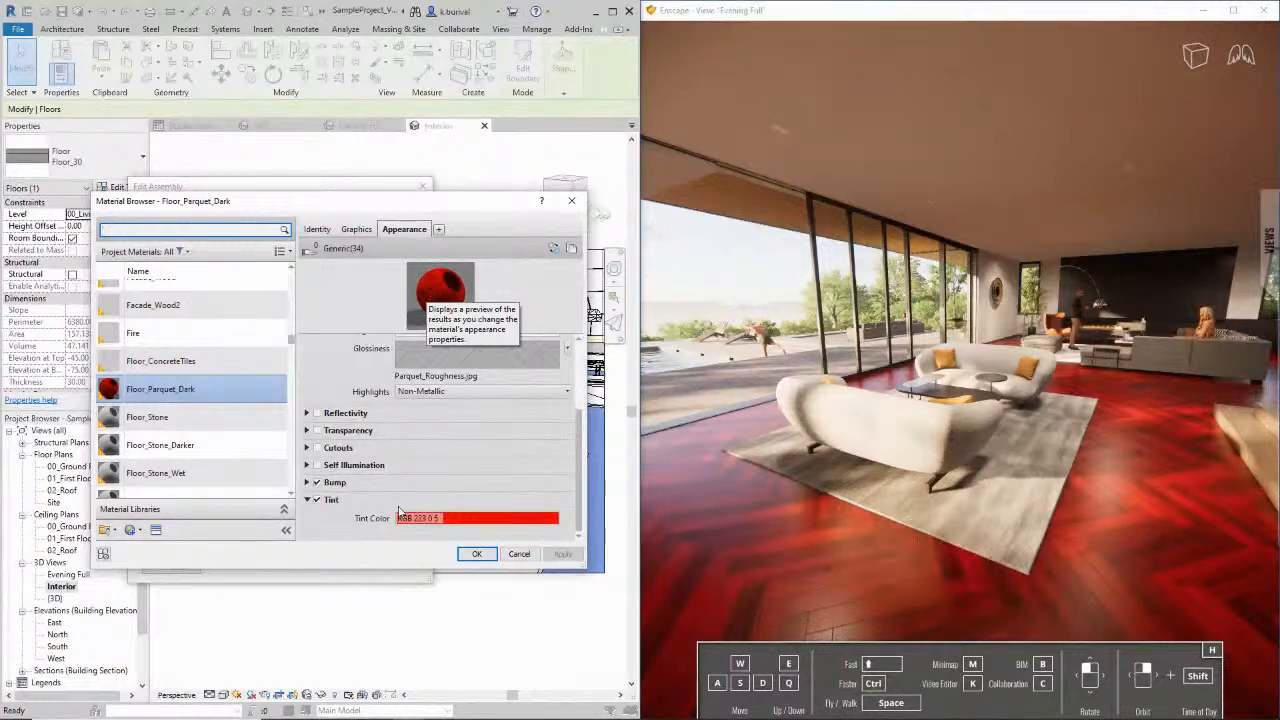
Turn off the tint on the Floor_Parquet_Dark material and apply the change
left_click(317, 500)
left_click(563, 555)
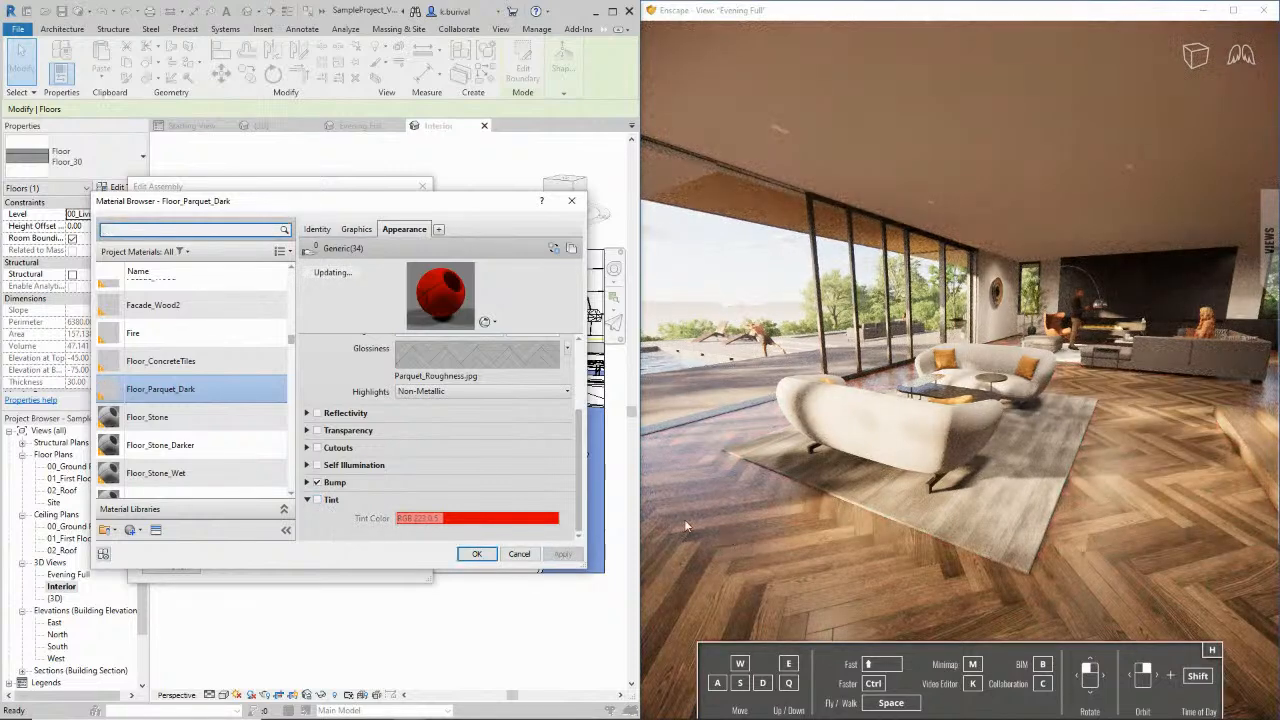
Replace the appearance of the Floor_Parquet_Dark material with the library asset 1in Squares - Mosaic Gray
left_click(155, 530)
left_click_drag(704, 201, 309, 185)
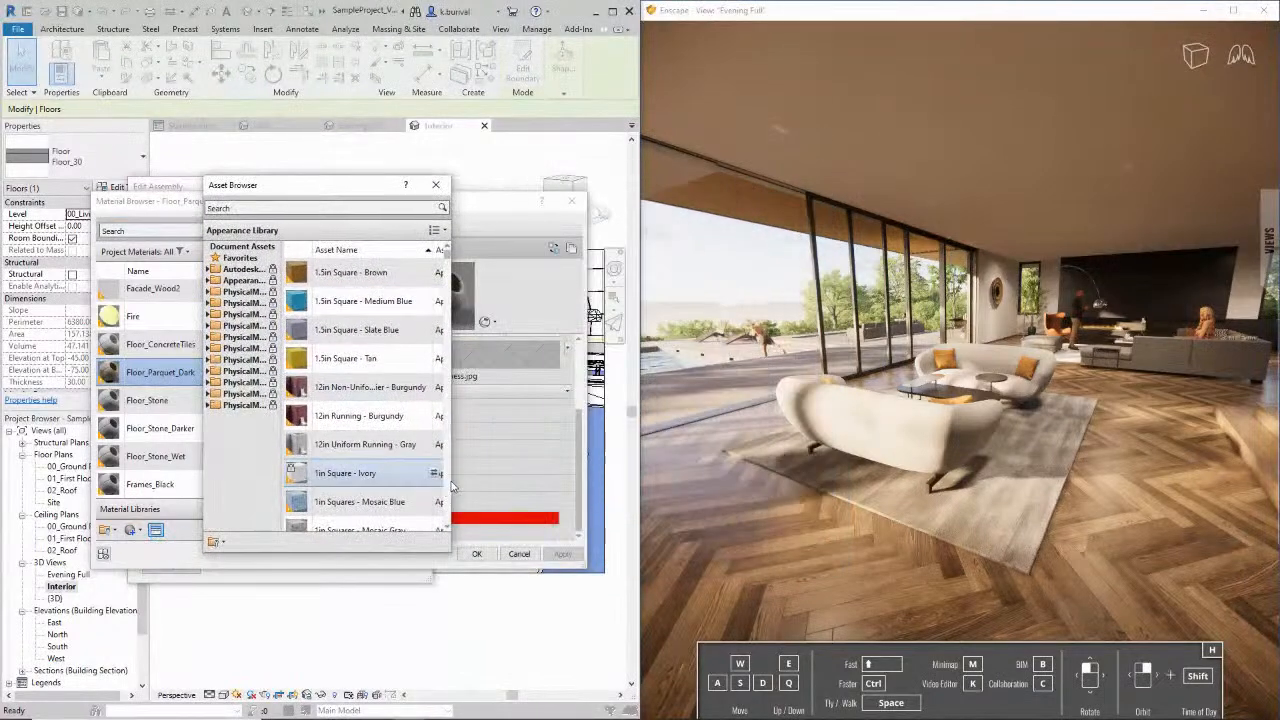
left_click_drag(451, 485, 614, 485)
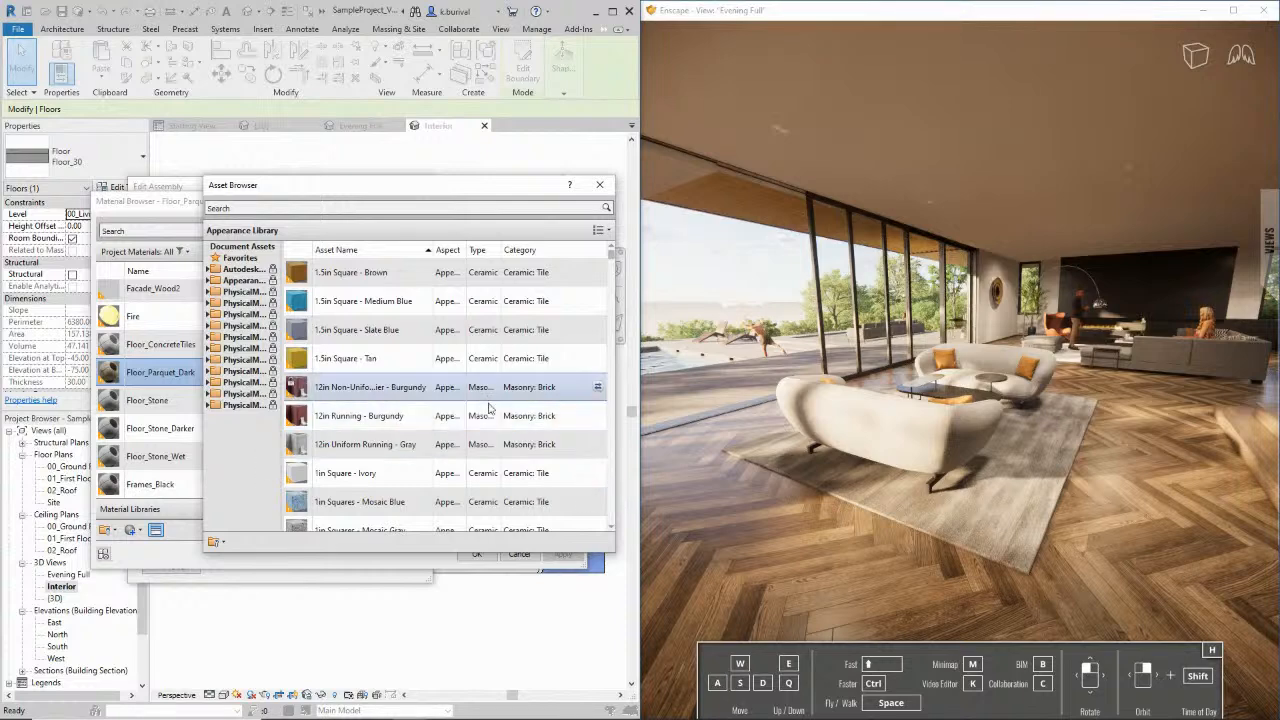
scroll(489, 407, "down", 2)
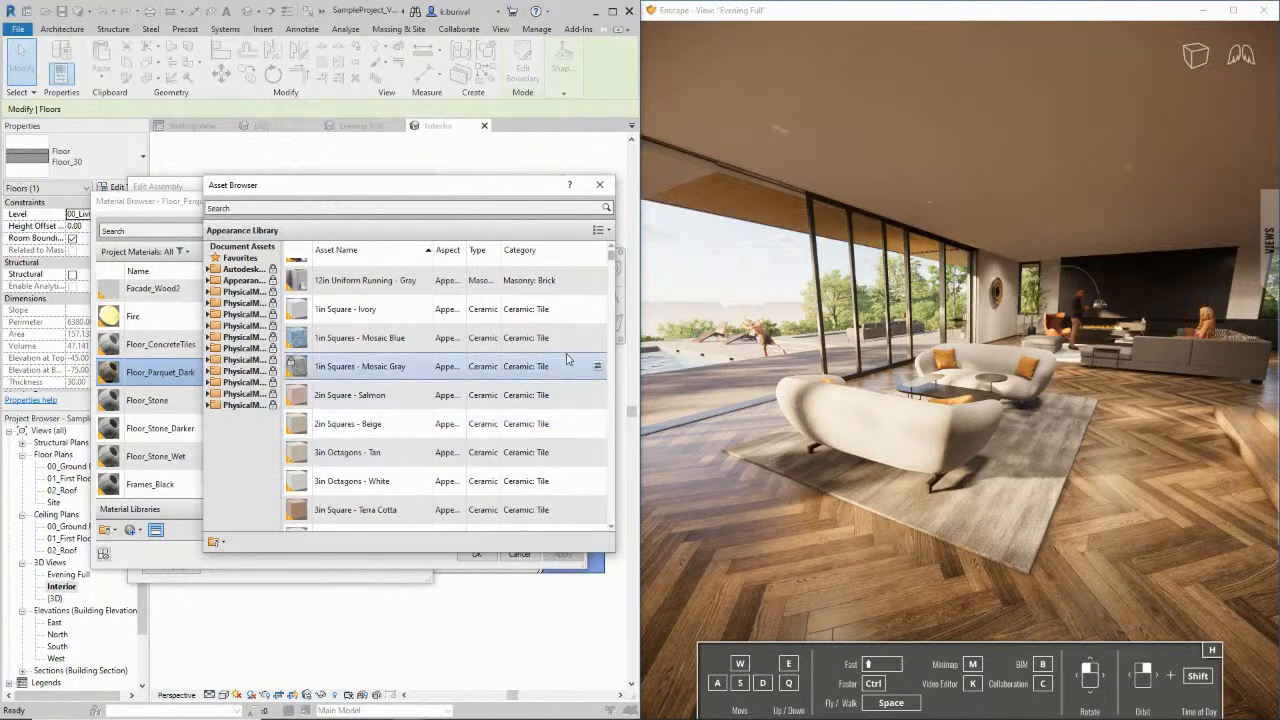
left_click(599, 367)
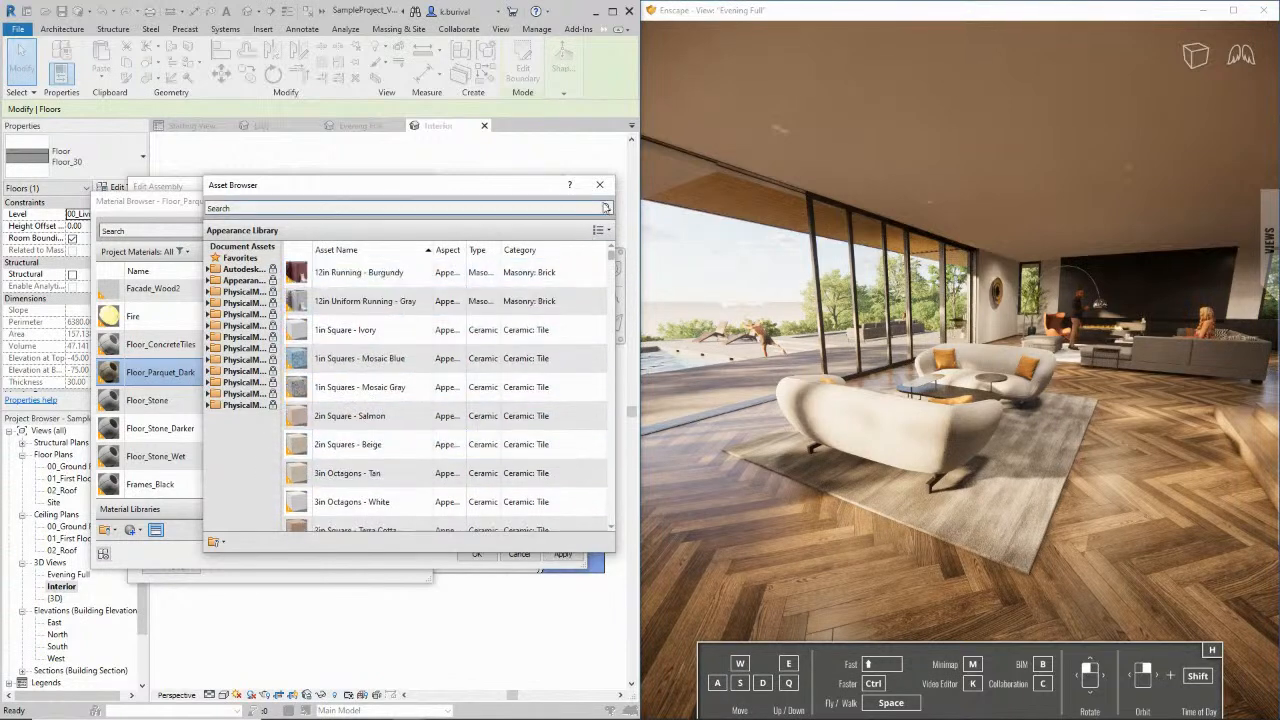
left_click(599, 184)
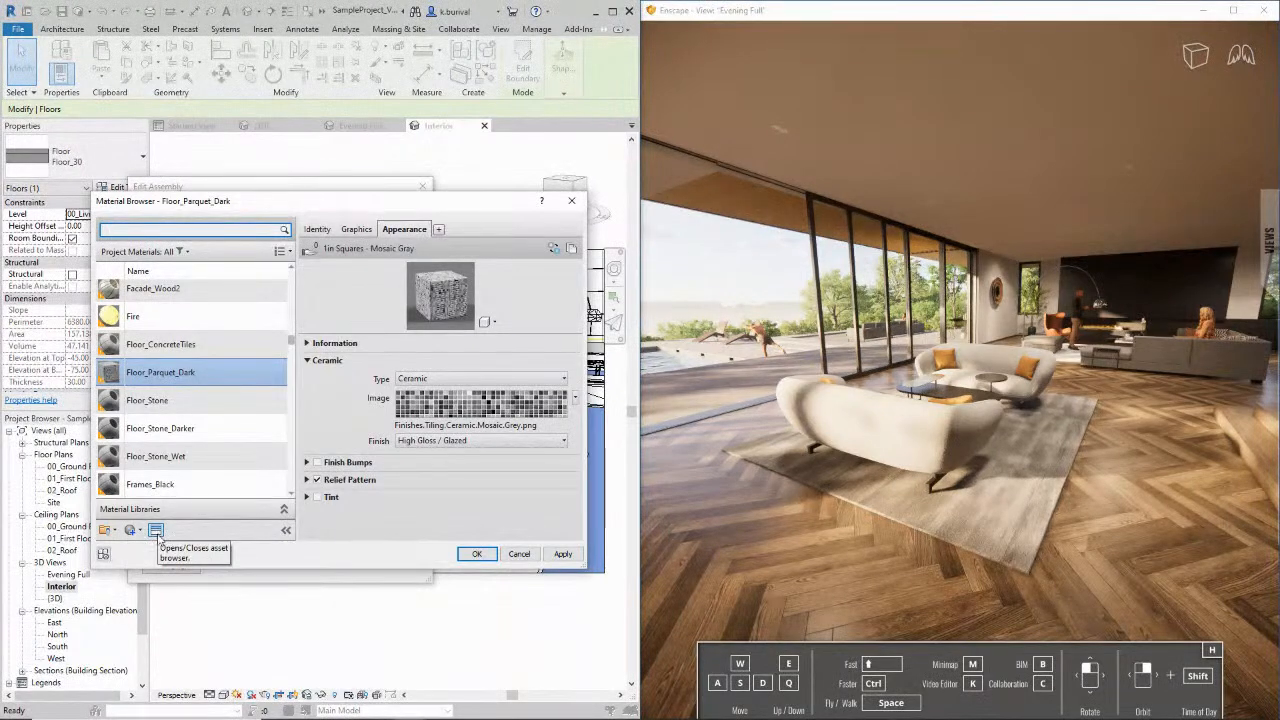
Look through the Appearance Library's categories and the ceramic, wall covering, acoustic tile and metal assets it offers
left_click(156, 532)
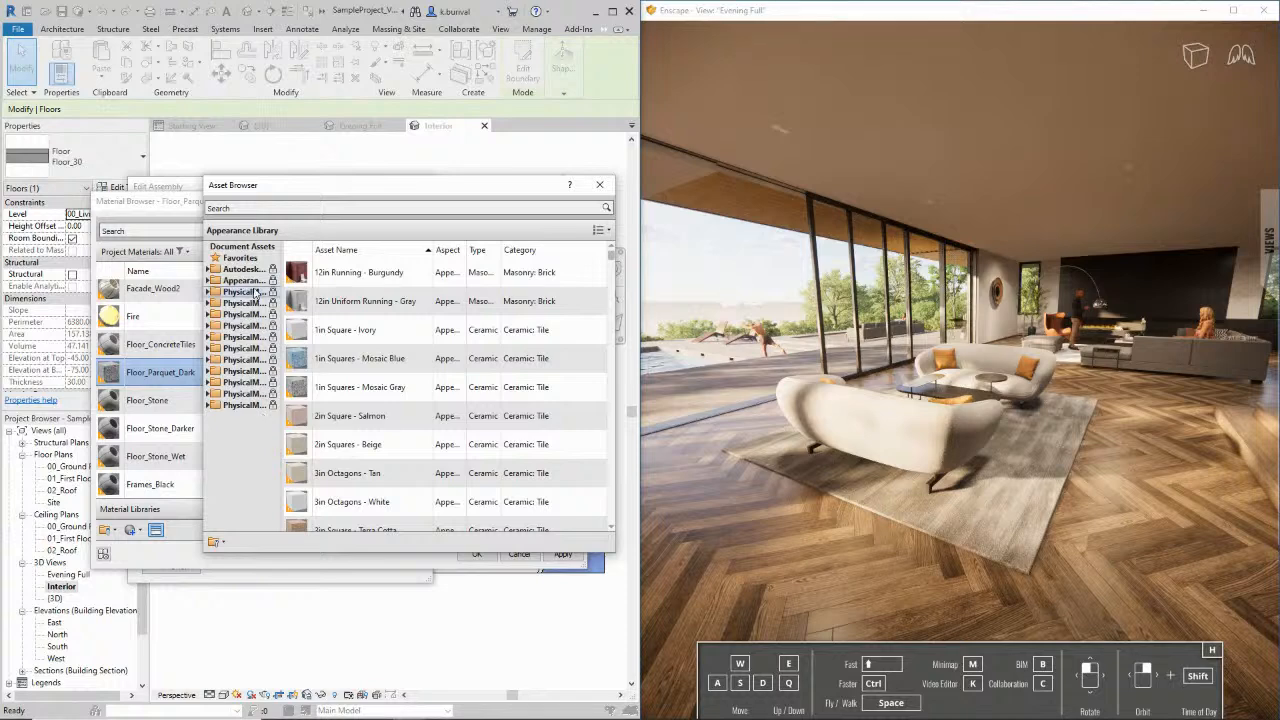
left_click(208, 281)
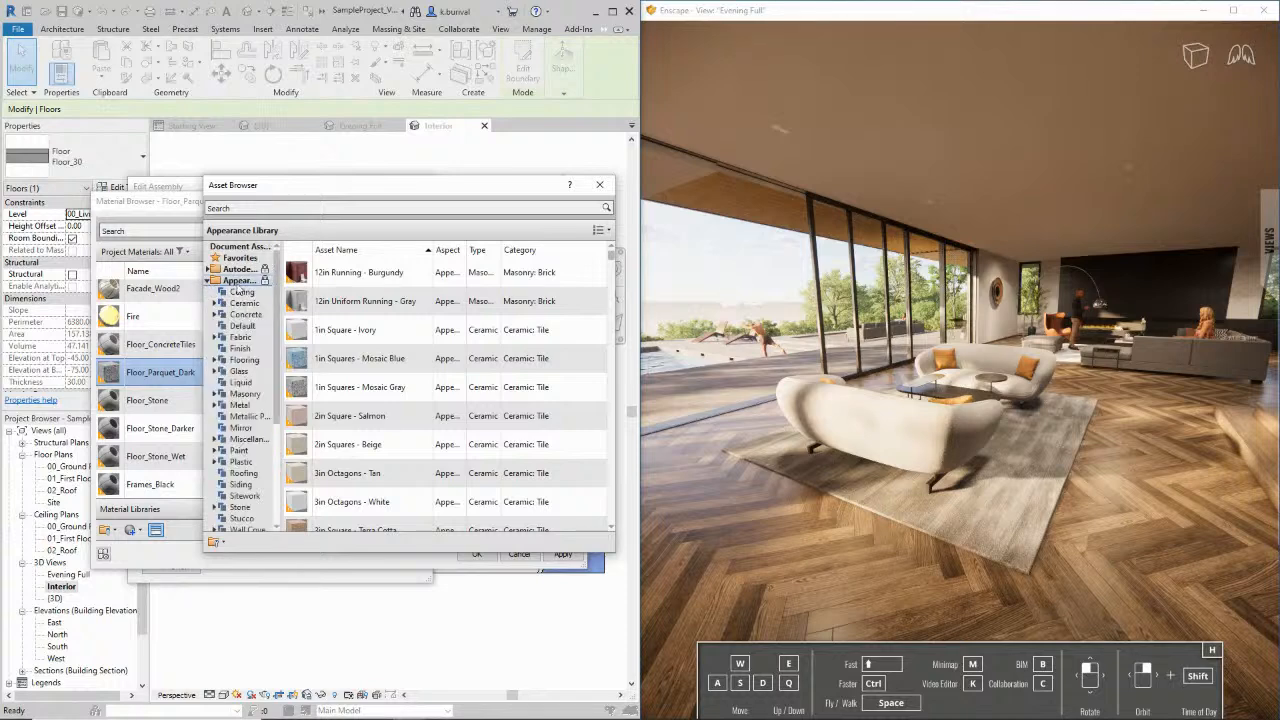
scroll(416, 336, "down", 4)
scroll(416, 338, "down", 12)
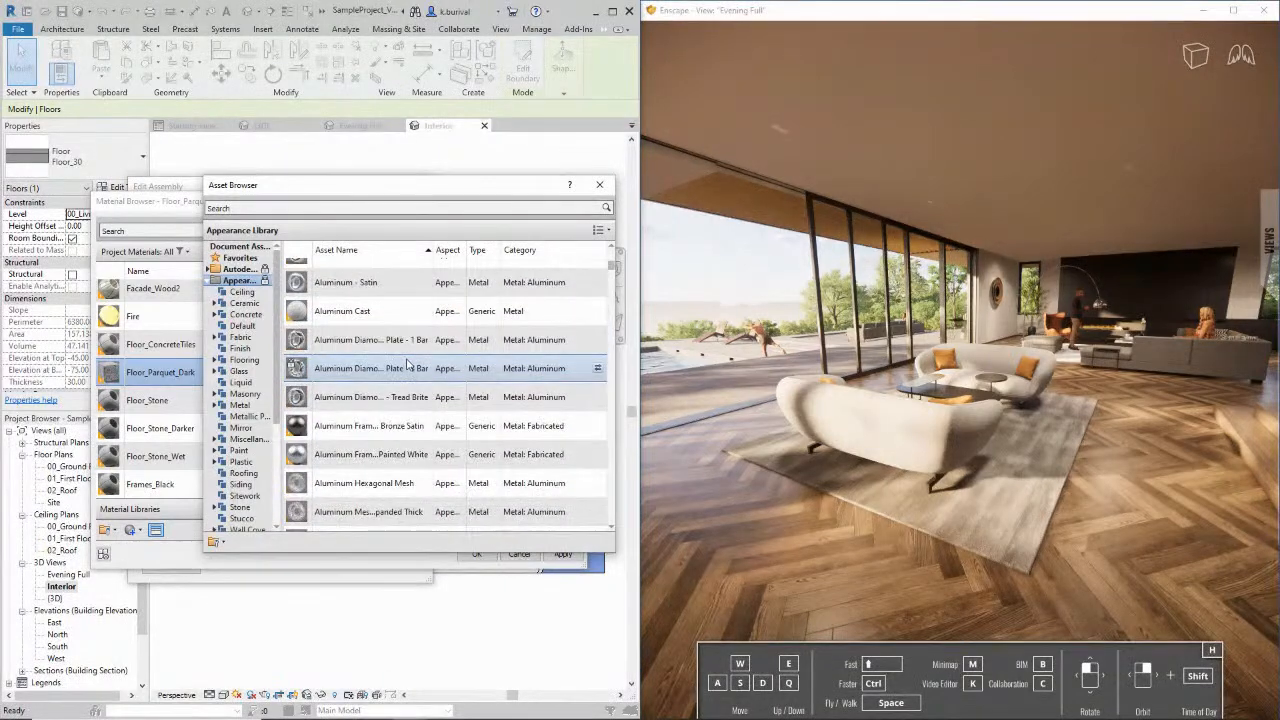
scroll(416, 397, "up", 5)
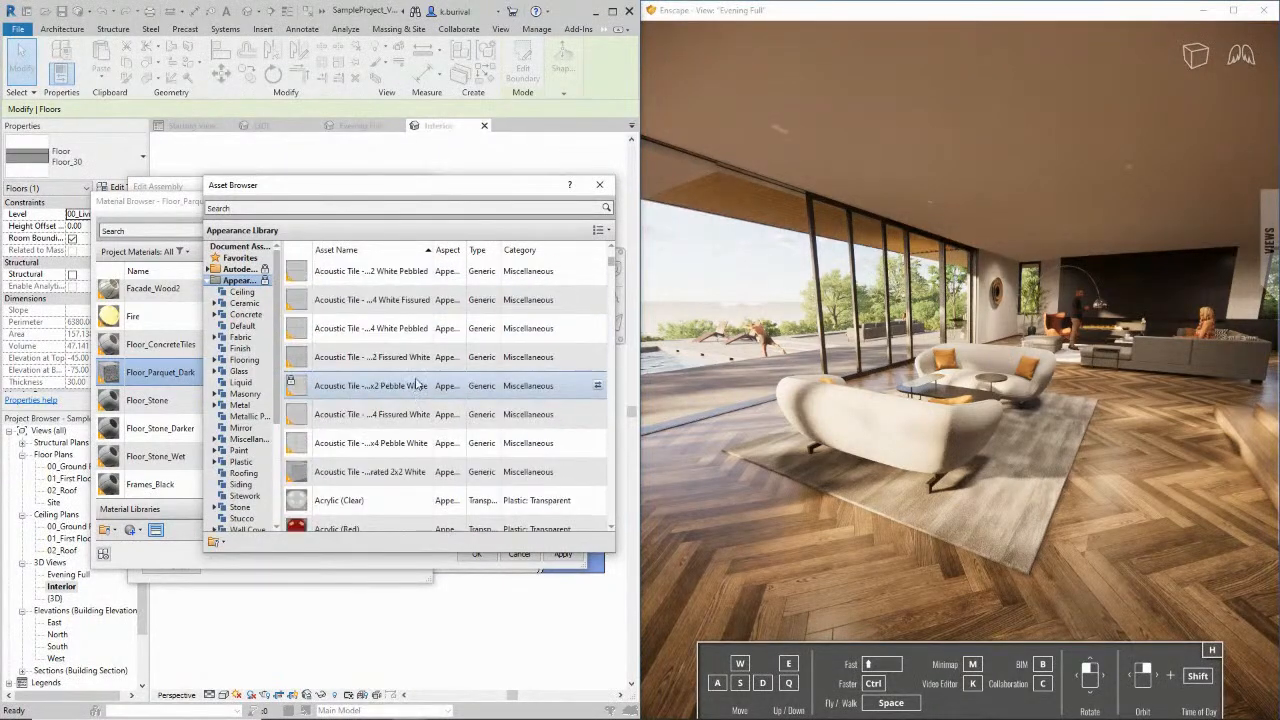
scroll(416, 385, "up", 3)
left_click_drag(474, 196, 822, 183)
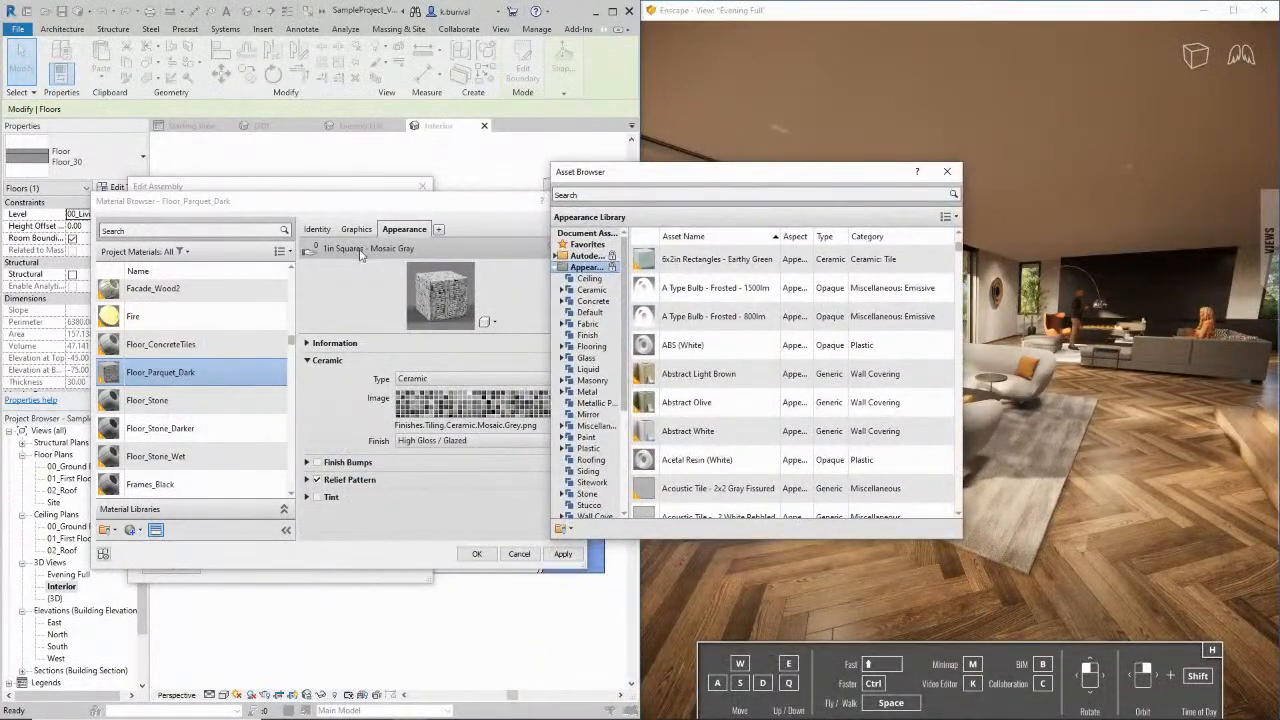
scroll(843, 327, "up", 3)
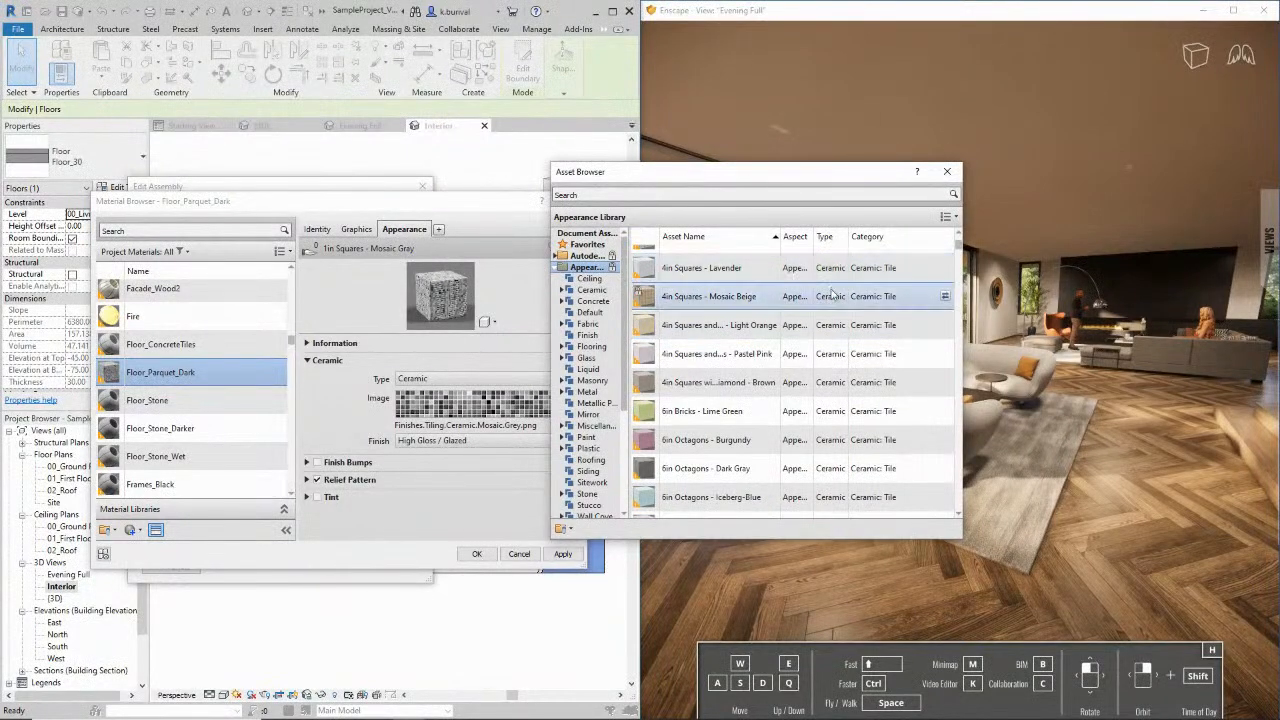
scroll(828, 340, "down", 4)
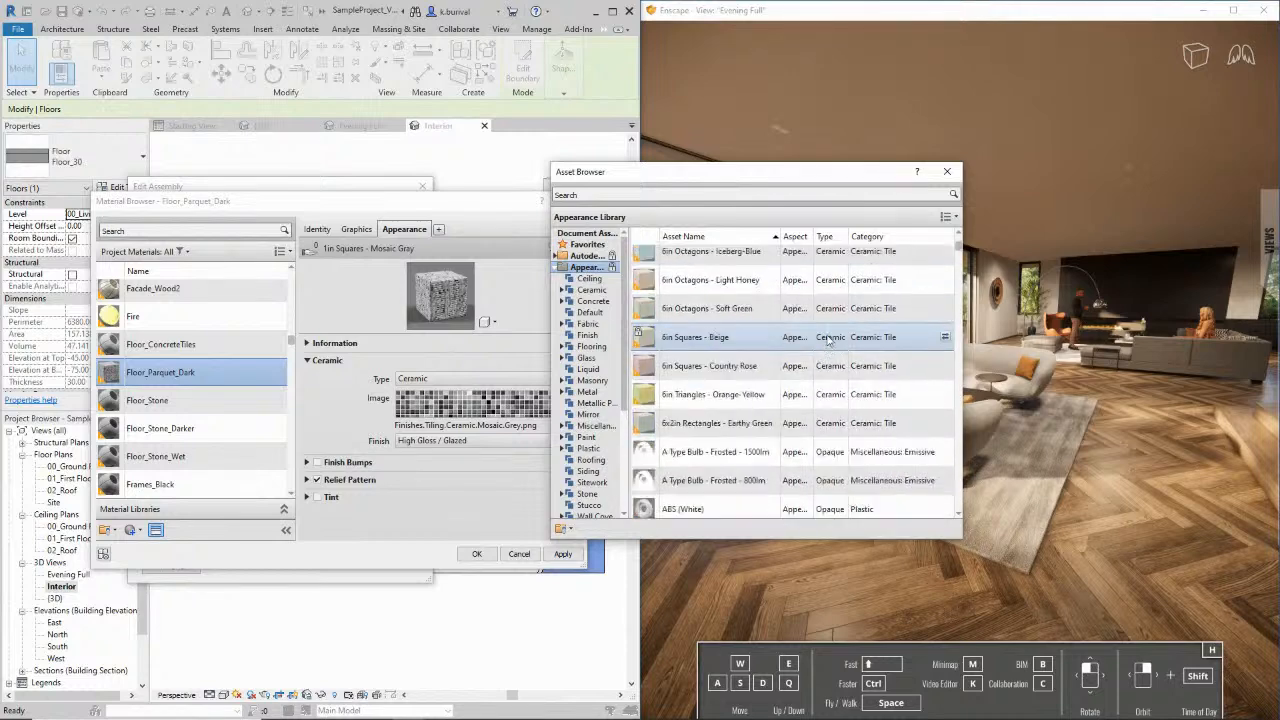
scroll(836, 365, "down", 2)
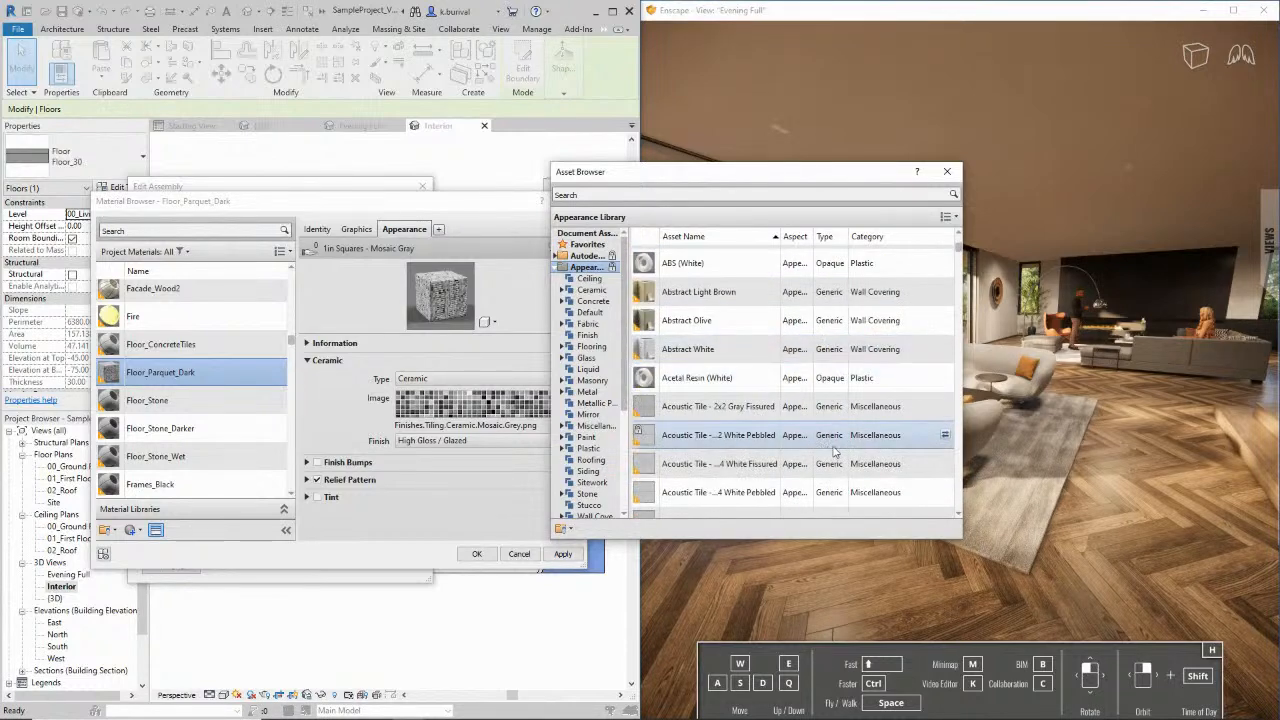
scroll(832, 468, "down", 1)
scroll(828, 470, "down", 1)
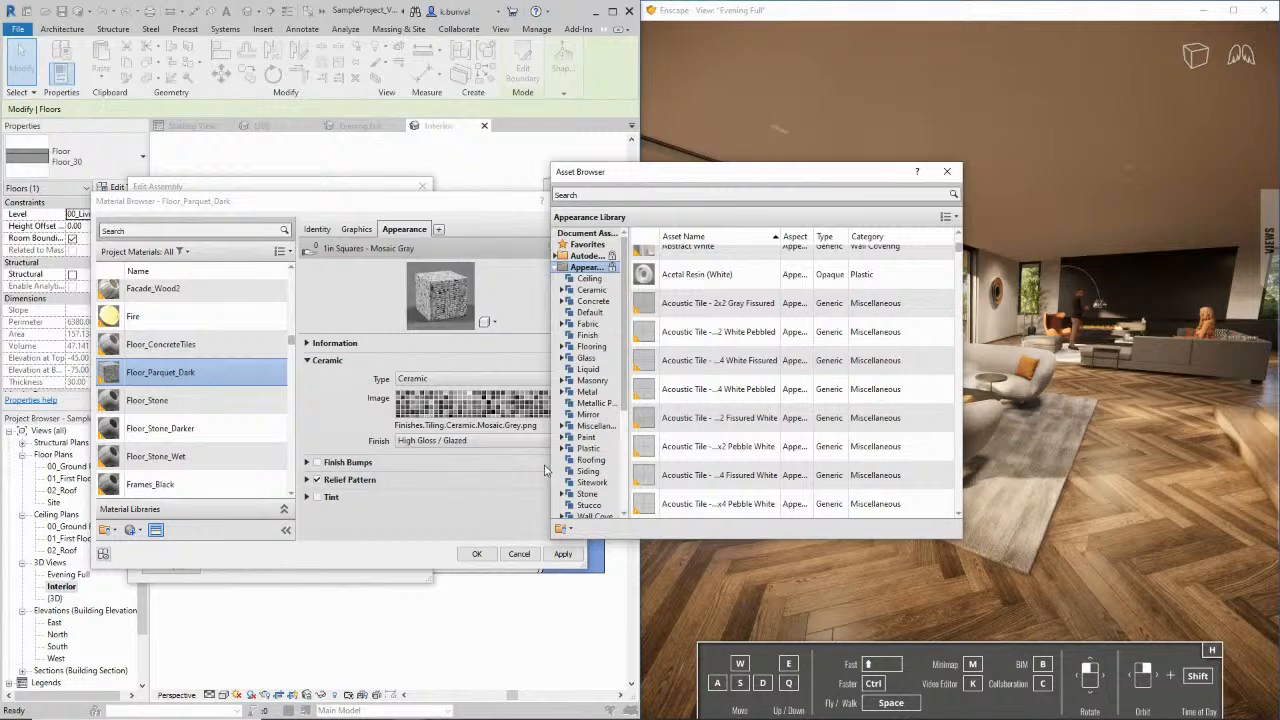
scroll(838, 372, "down", 3)
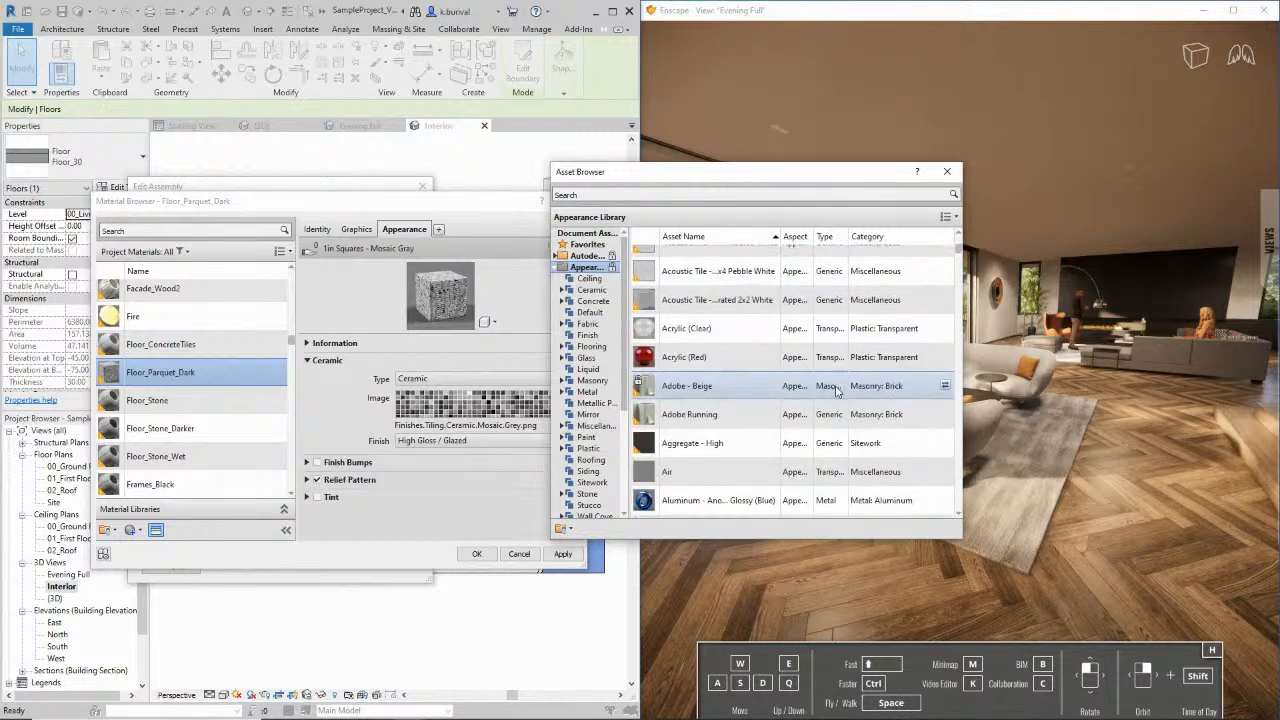
scroll(838, 370, "up", 1)
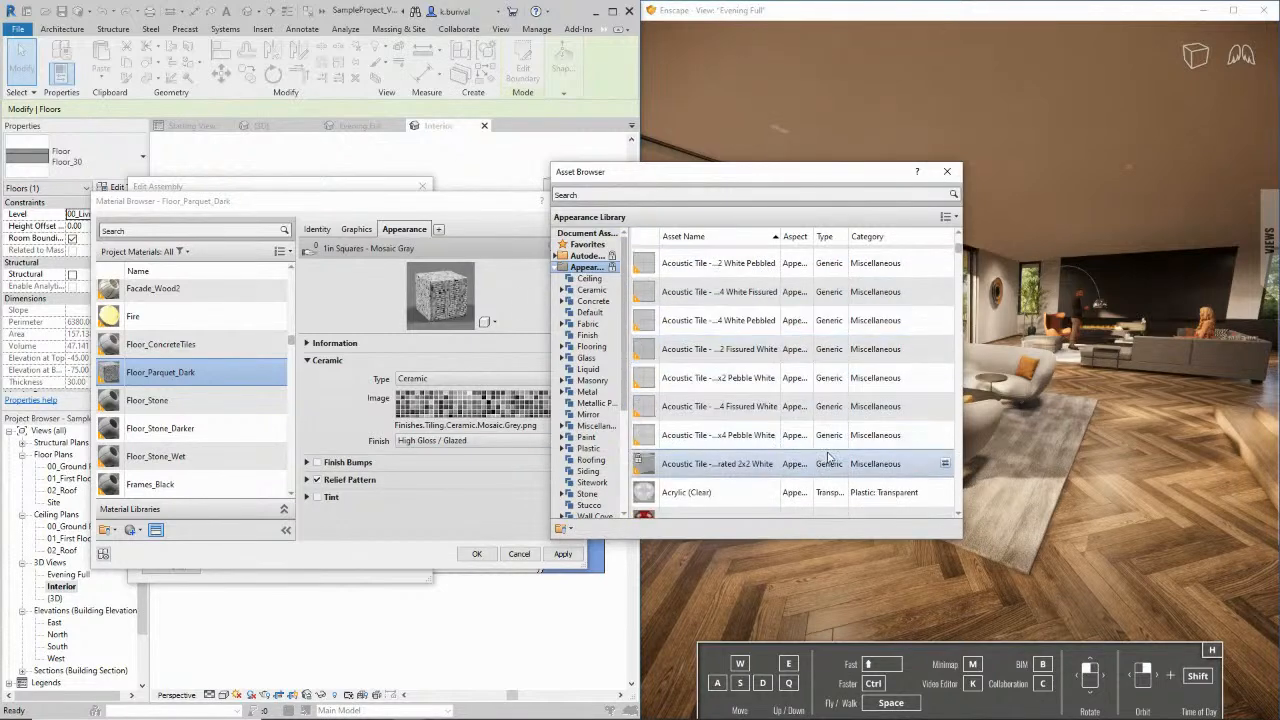
scroll(829, 468, "down", 3)
scroll(829, 472, "down", 3)
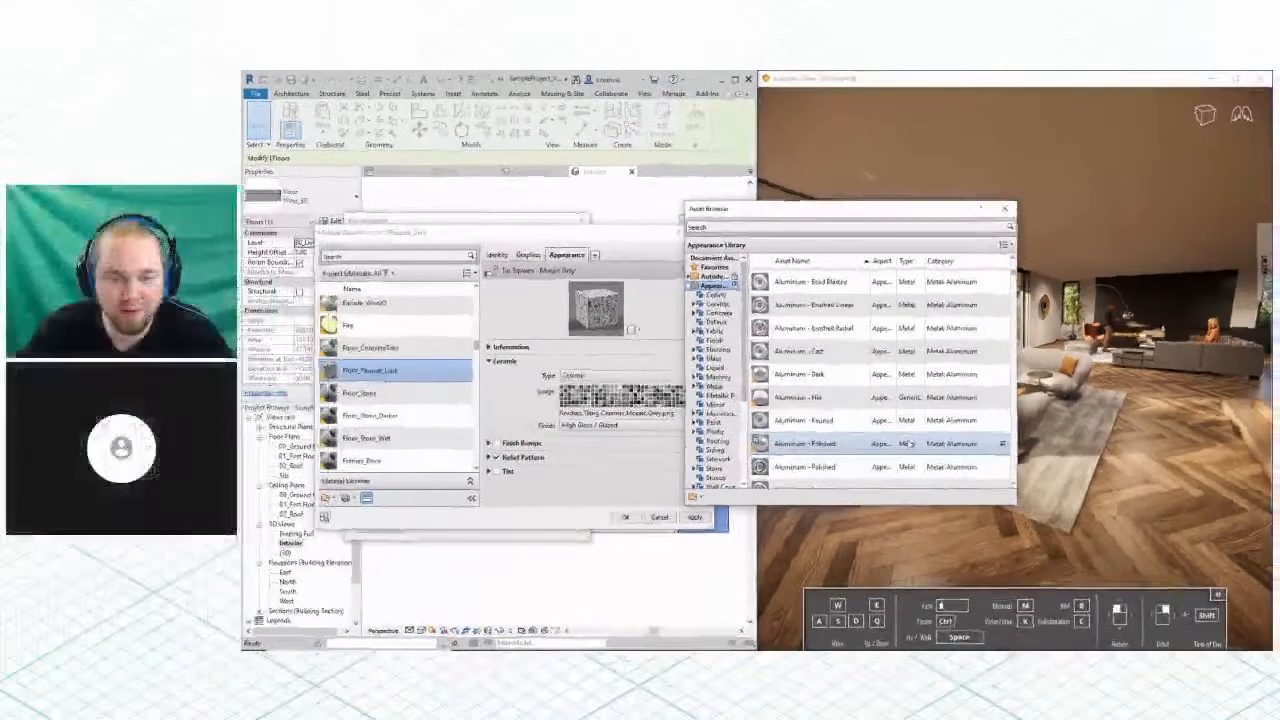
left_click(1012, 208)
Apply the Mosaic Gray appearance to the floor material and inspect the living room floor up close in the Enscape view
left_click(349, 497)
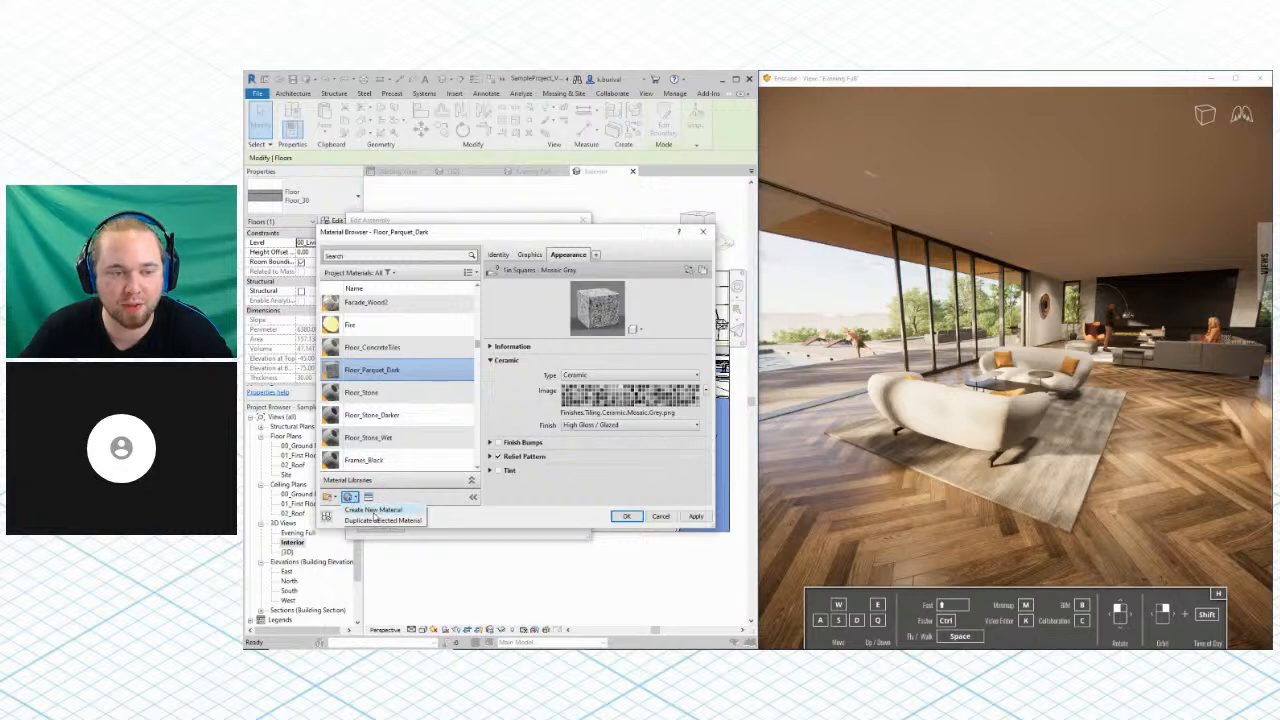
left_click(695, 517)
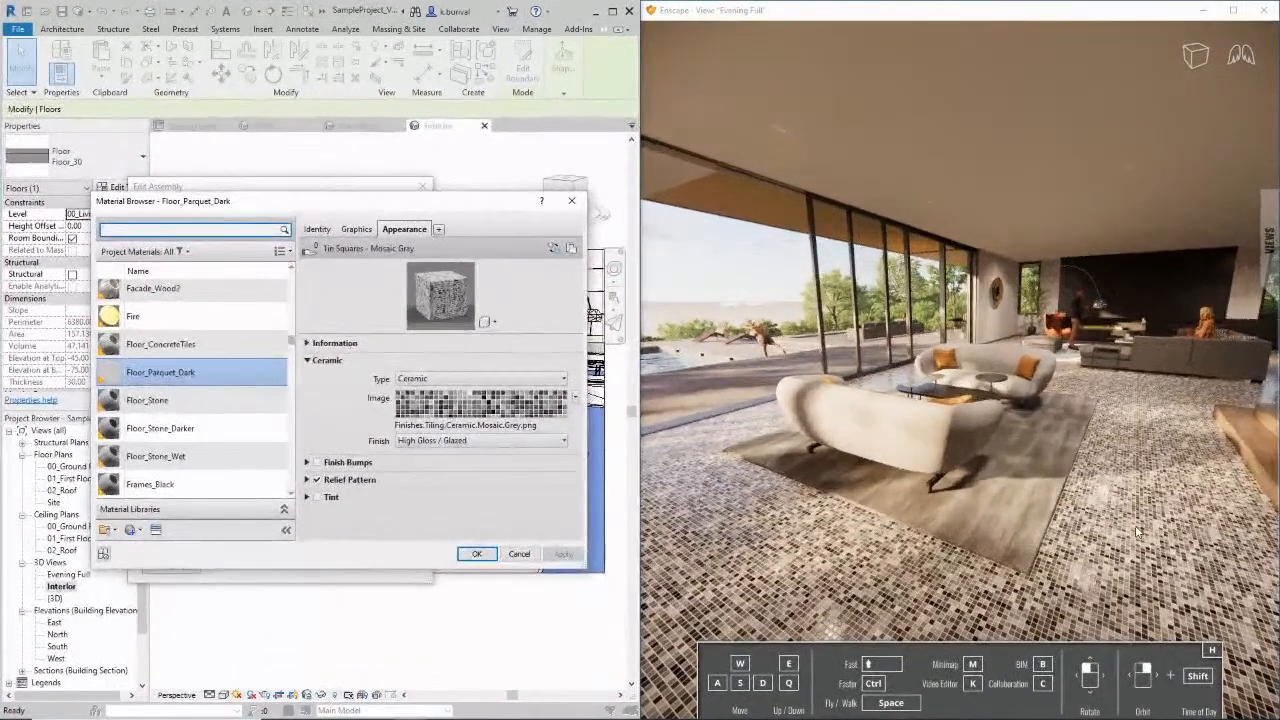
right_click_drag(1136, 527, 1093, 499)
key("q")
left_click_drag(1094, 503, 1094, 503)
key("e")
key("d")
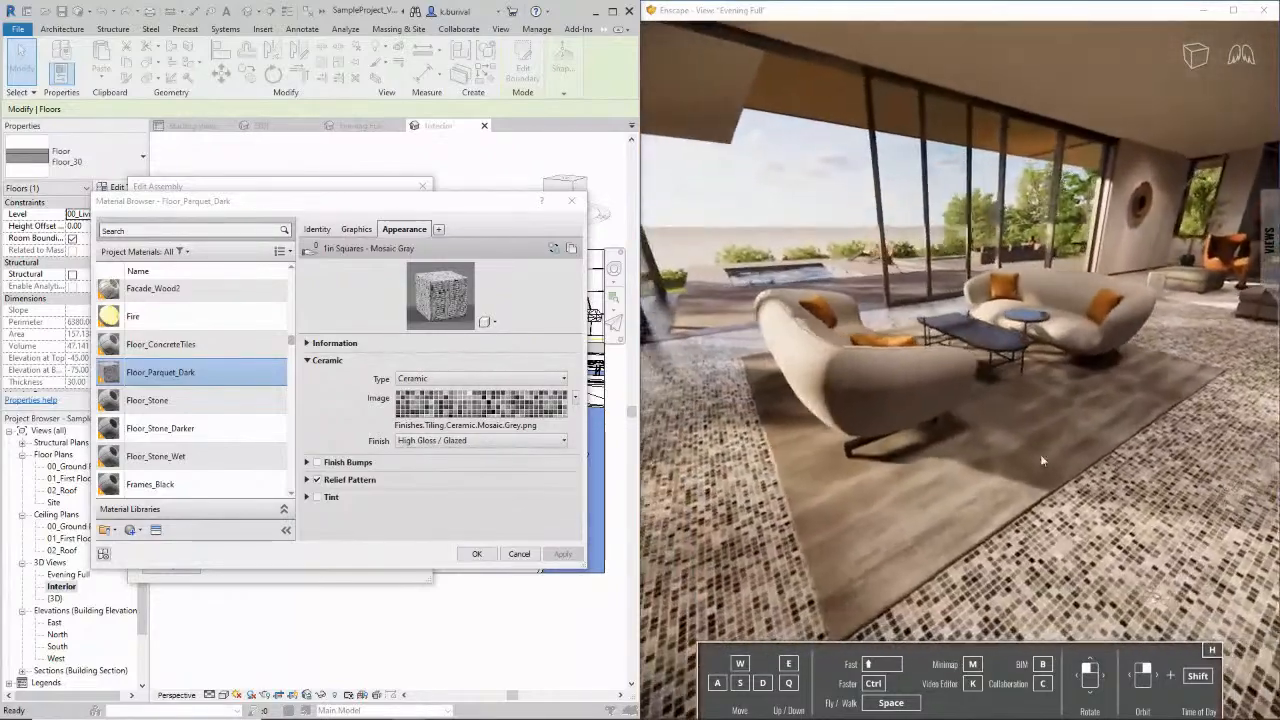
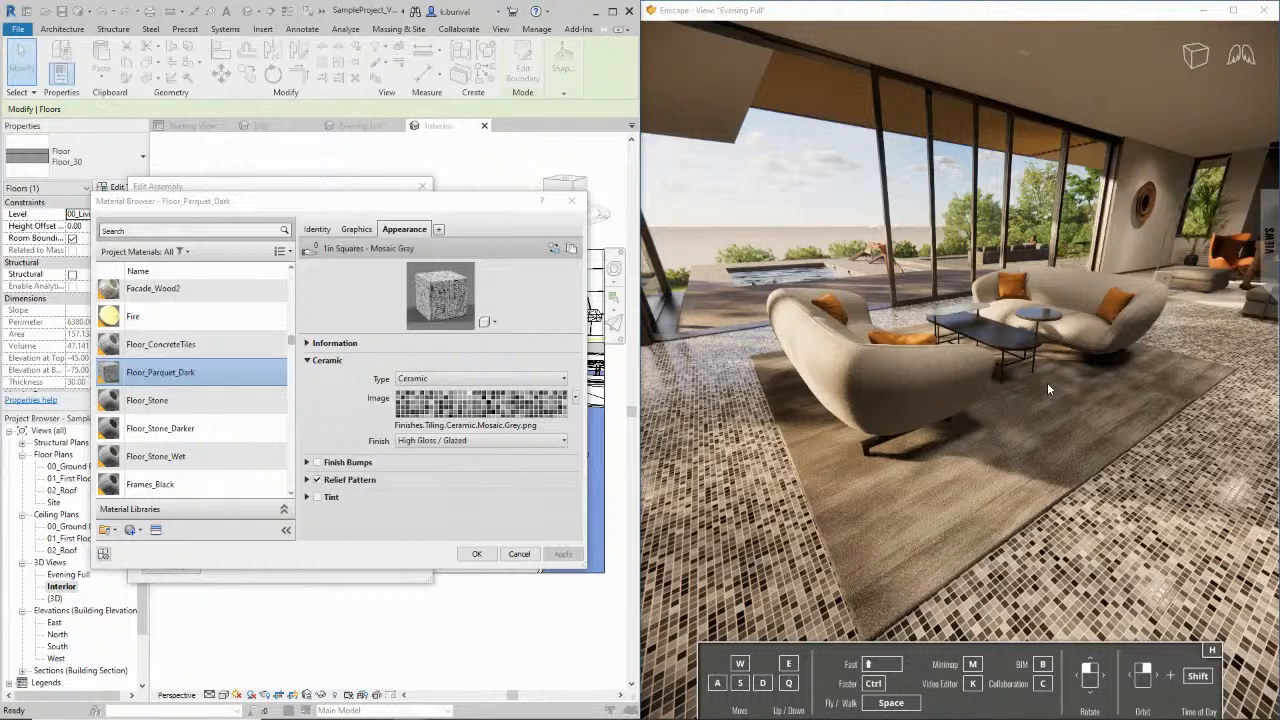
Create a new project material and name it Sample Material
left_click(134, 531)
left_click(155, 542)
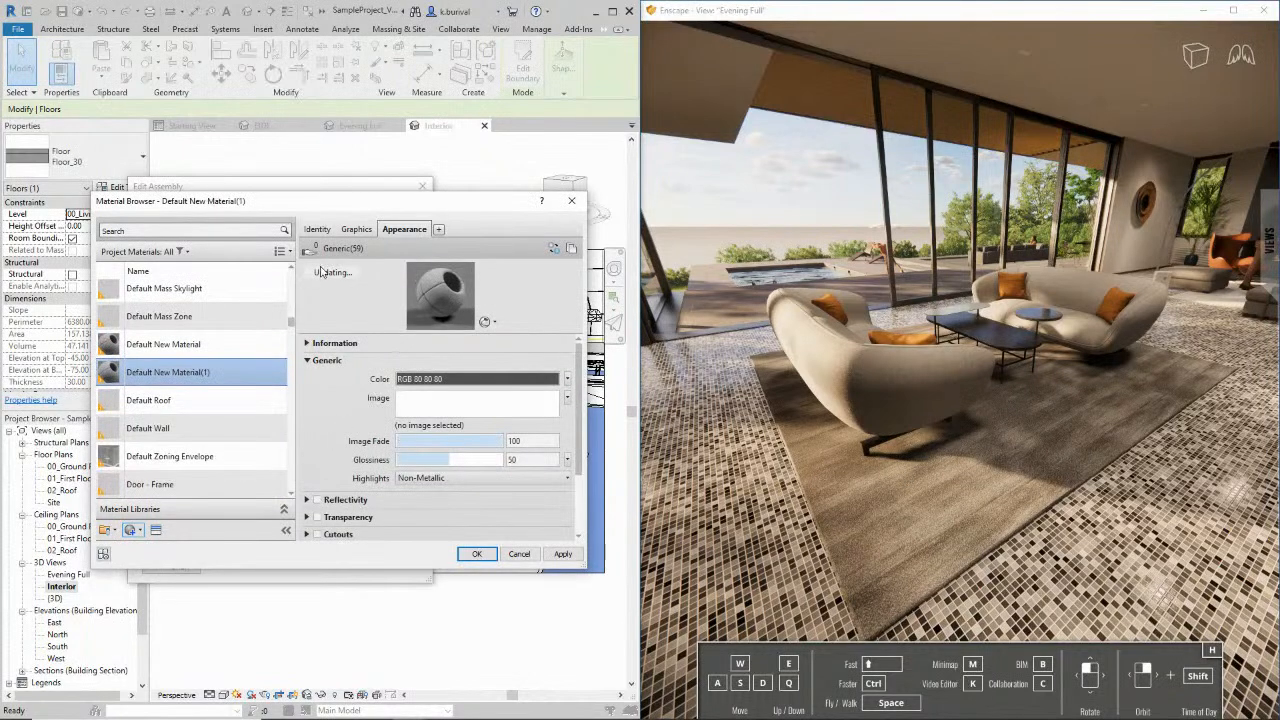
right_click(192, 376)
left_click(232, 418)
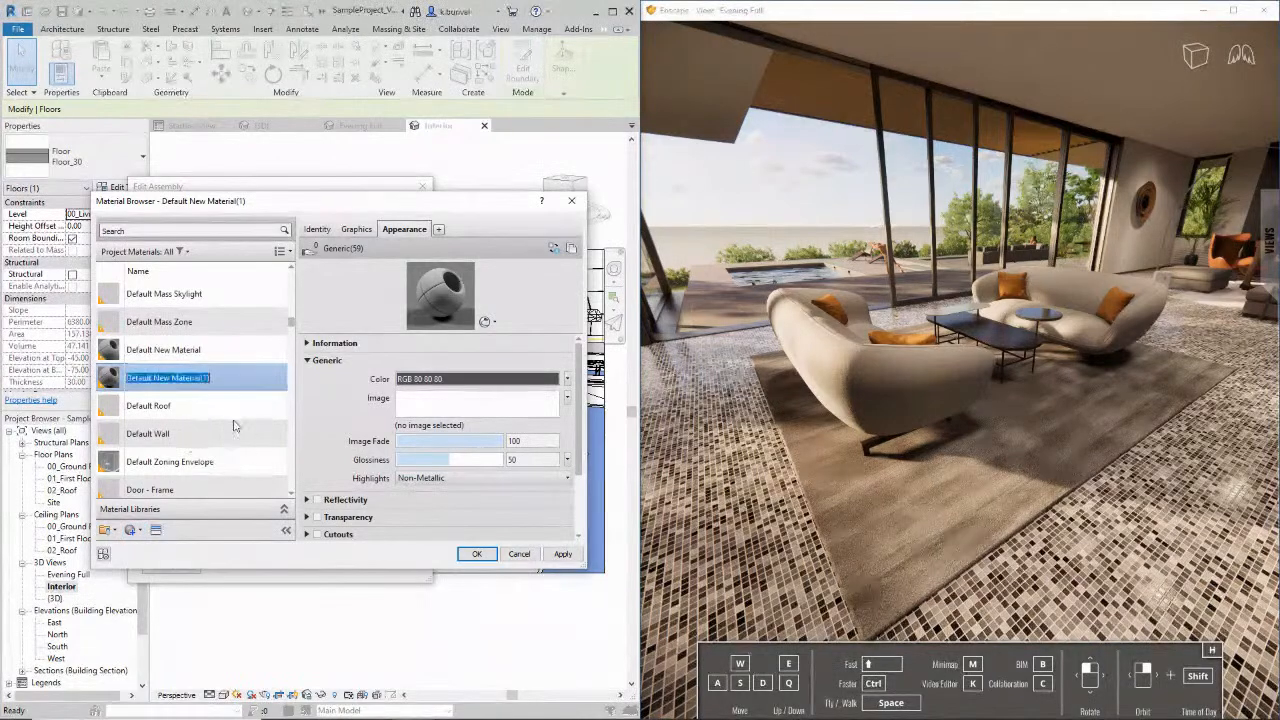
type("Sample Material")
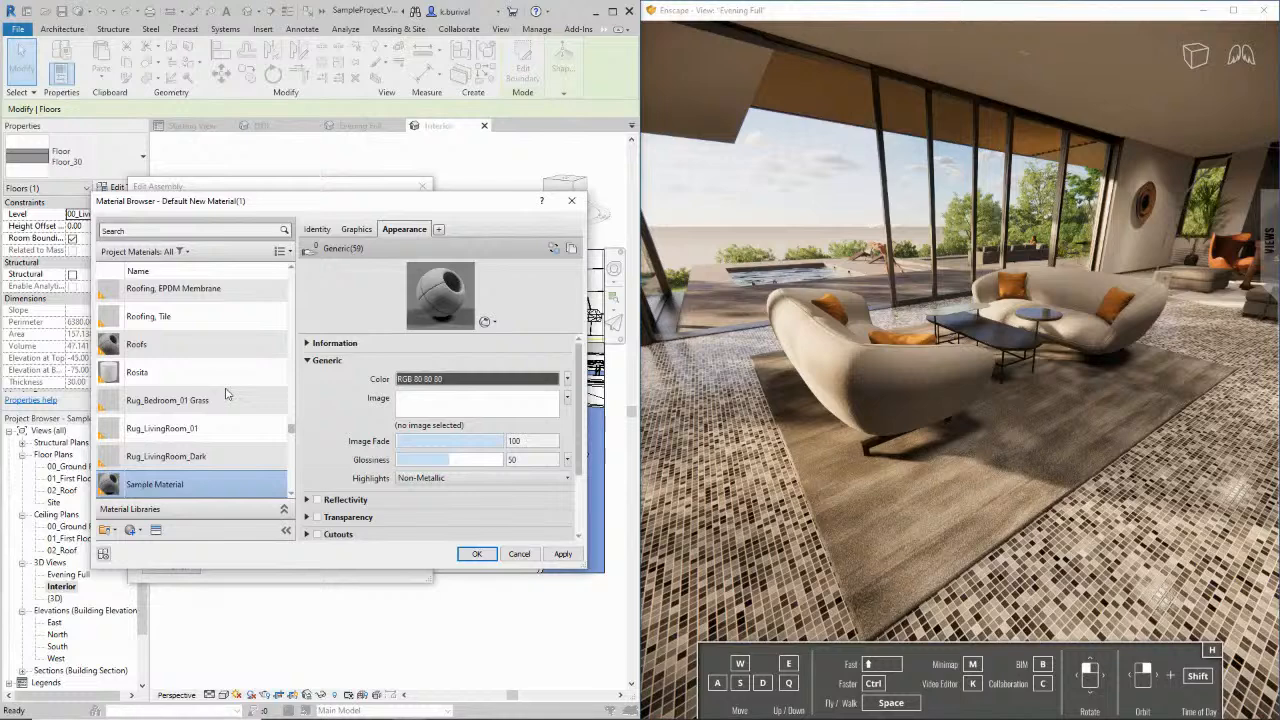
Set Sample Material's color to green RGB 27 139 20 and confirm it as the floor type's Finish 1 material
left_click(459, 377)
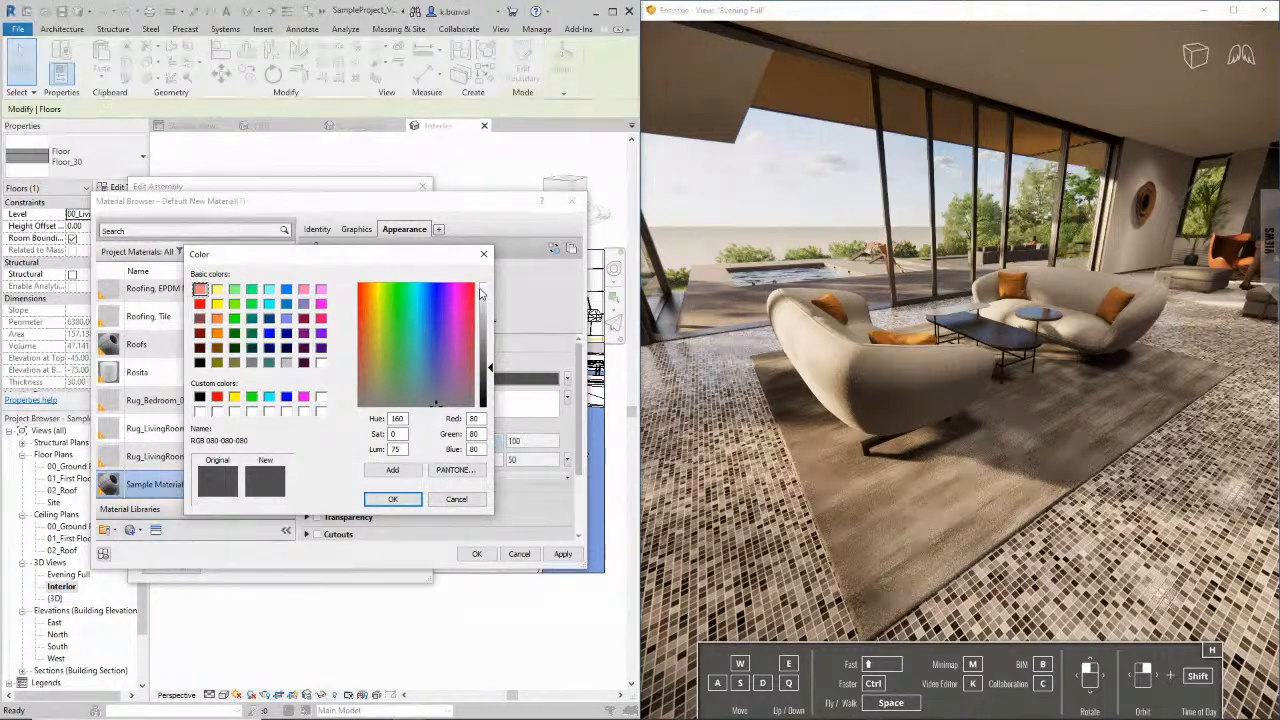
left_click(396, 314)
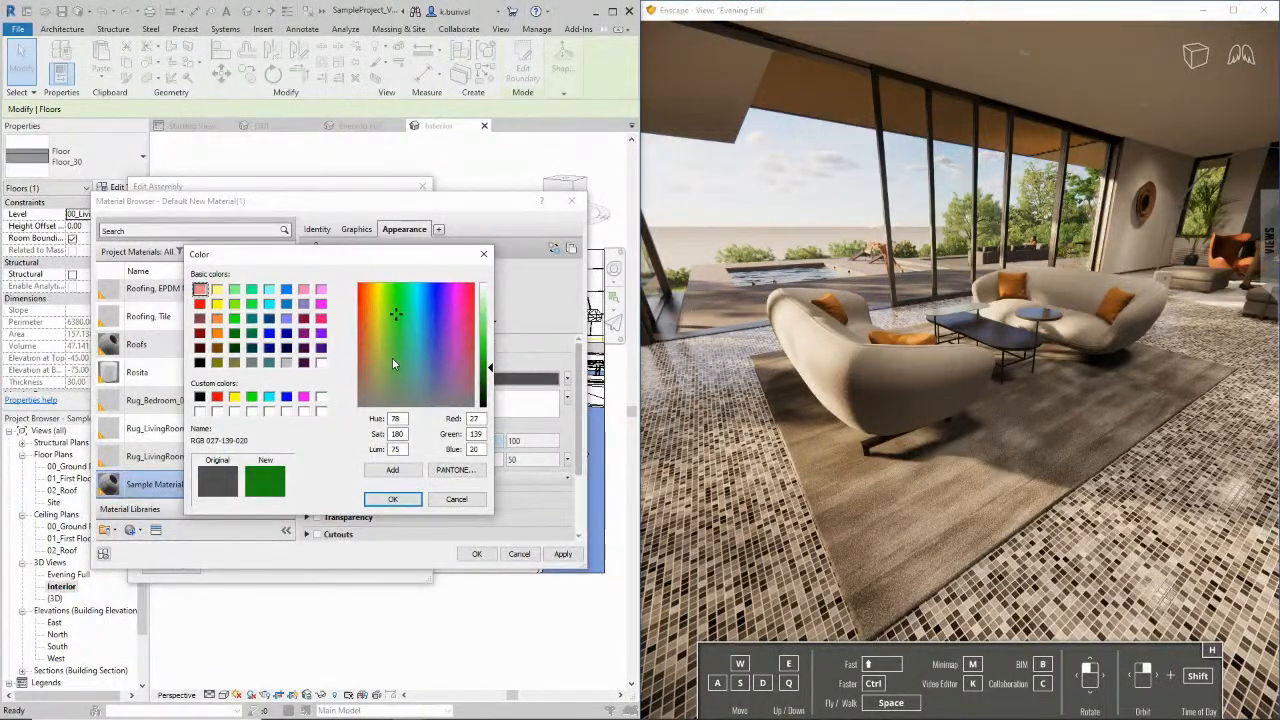
left_click(392, 501)
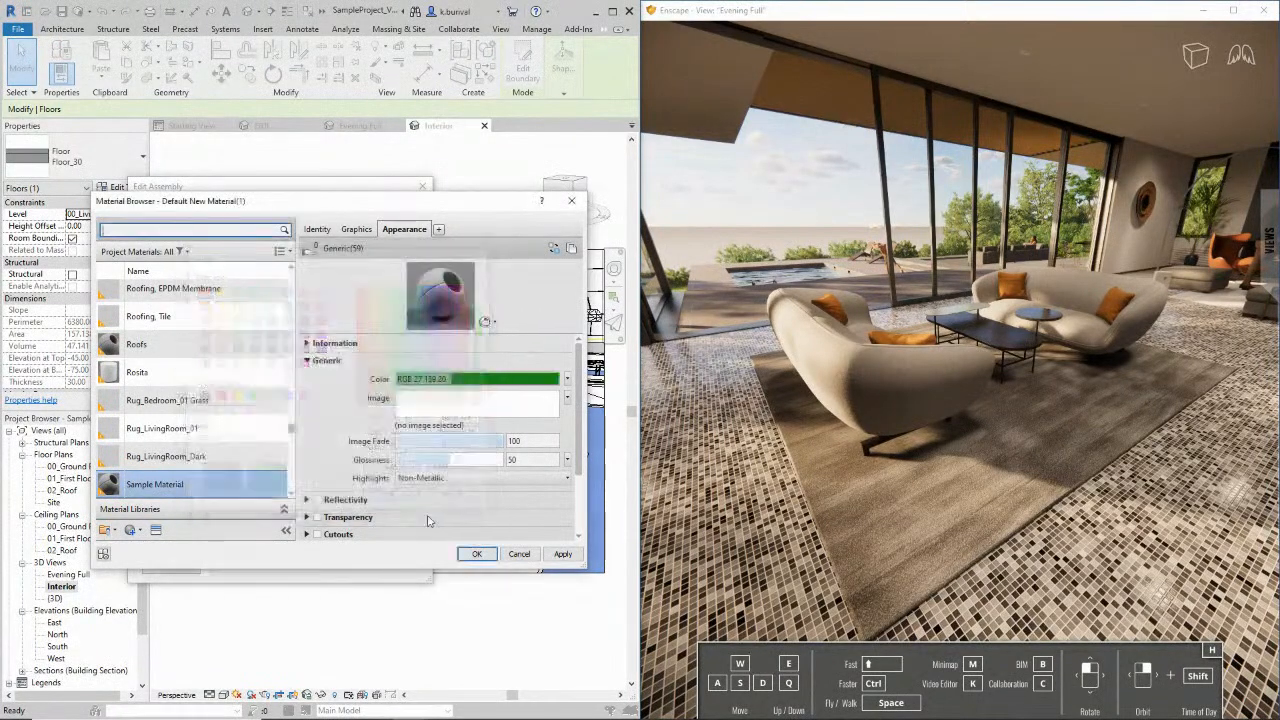
left_click(561, 555)
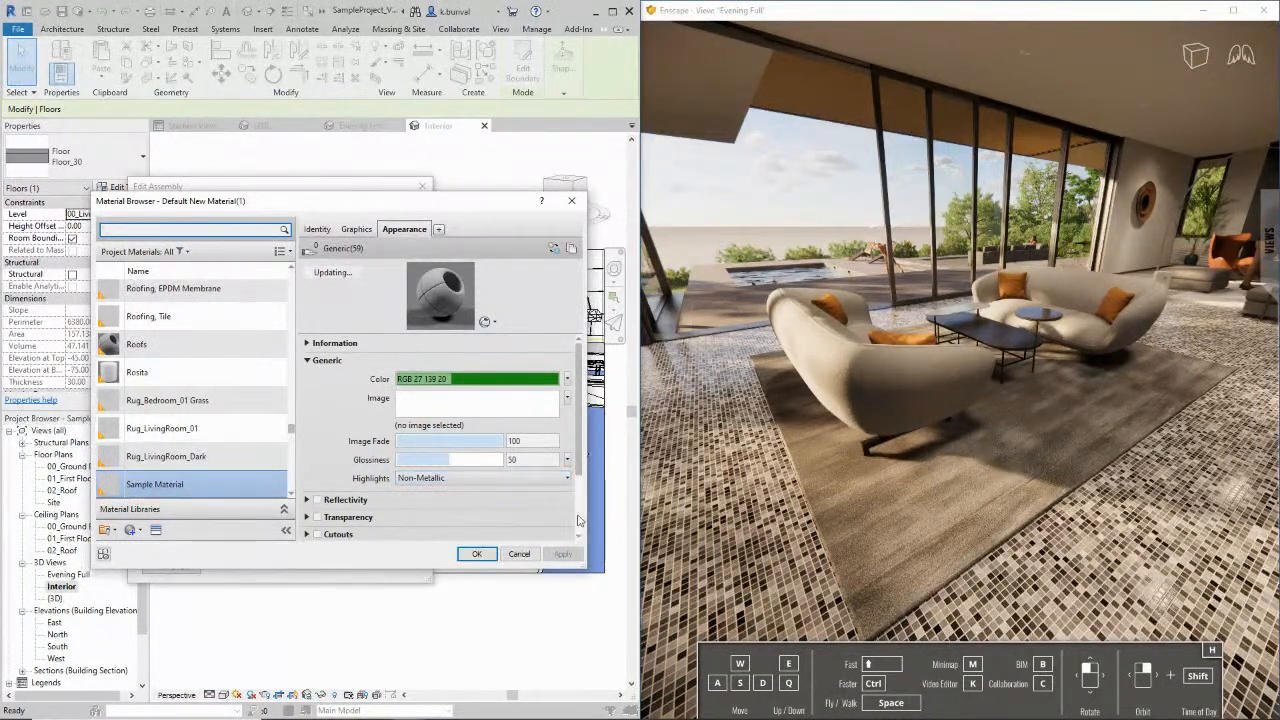
left_click(477, 554)
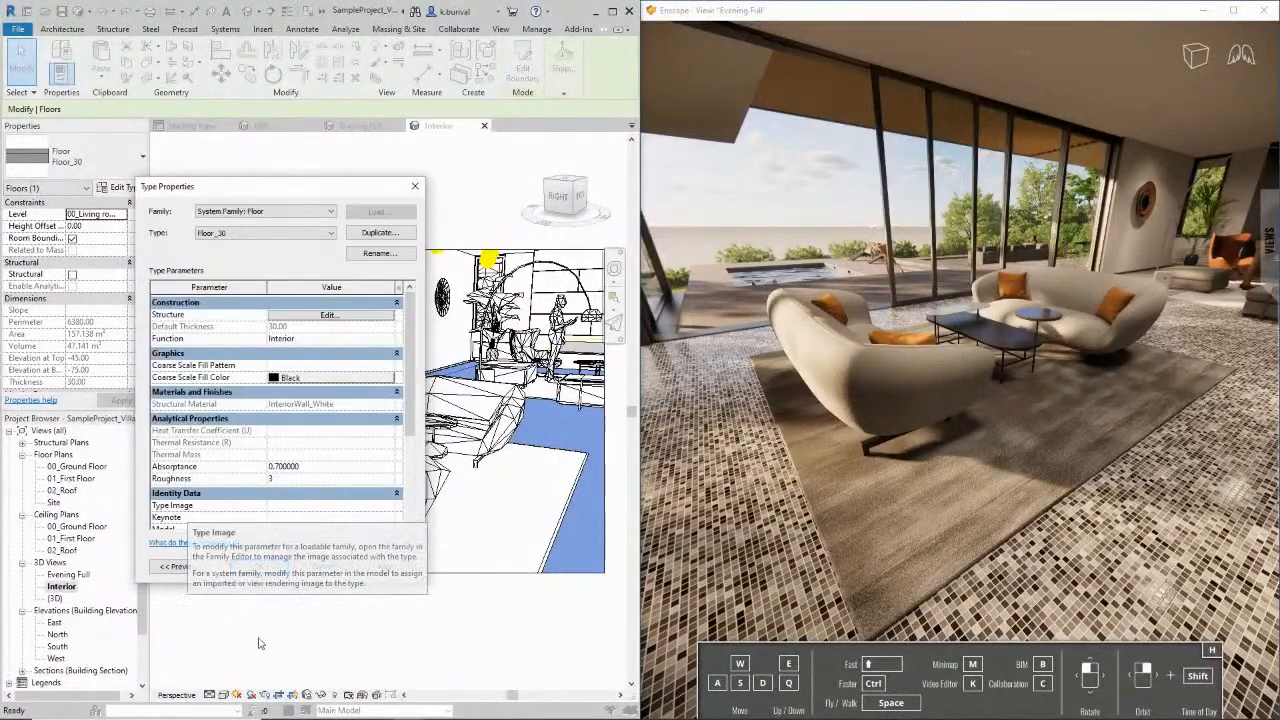
left_click(257, 567)
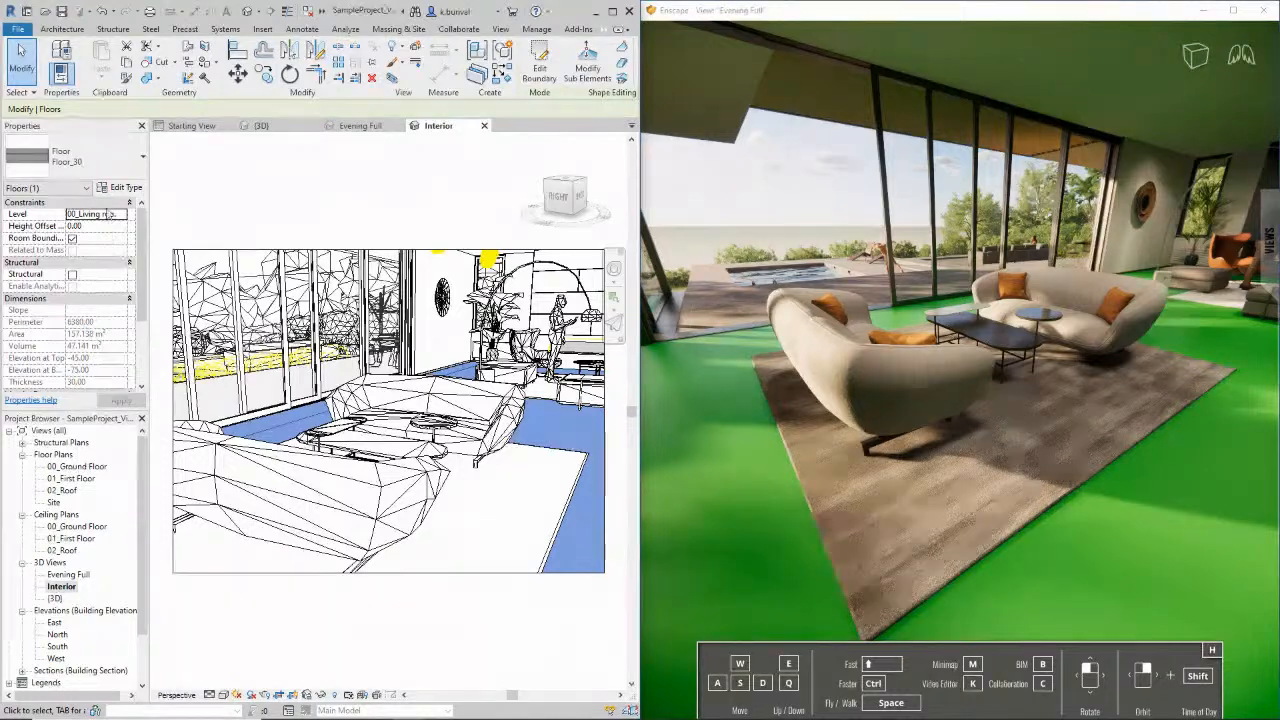
Reopen the layer structure of floor type Floor_30 and show the appearance settings of its Finish 1 material, Sample Material
left_click(121, 189)
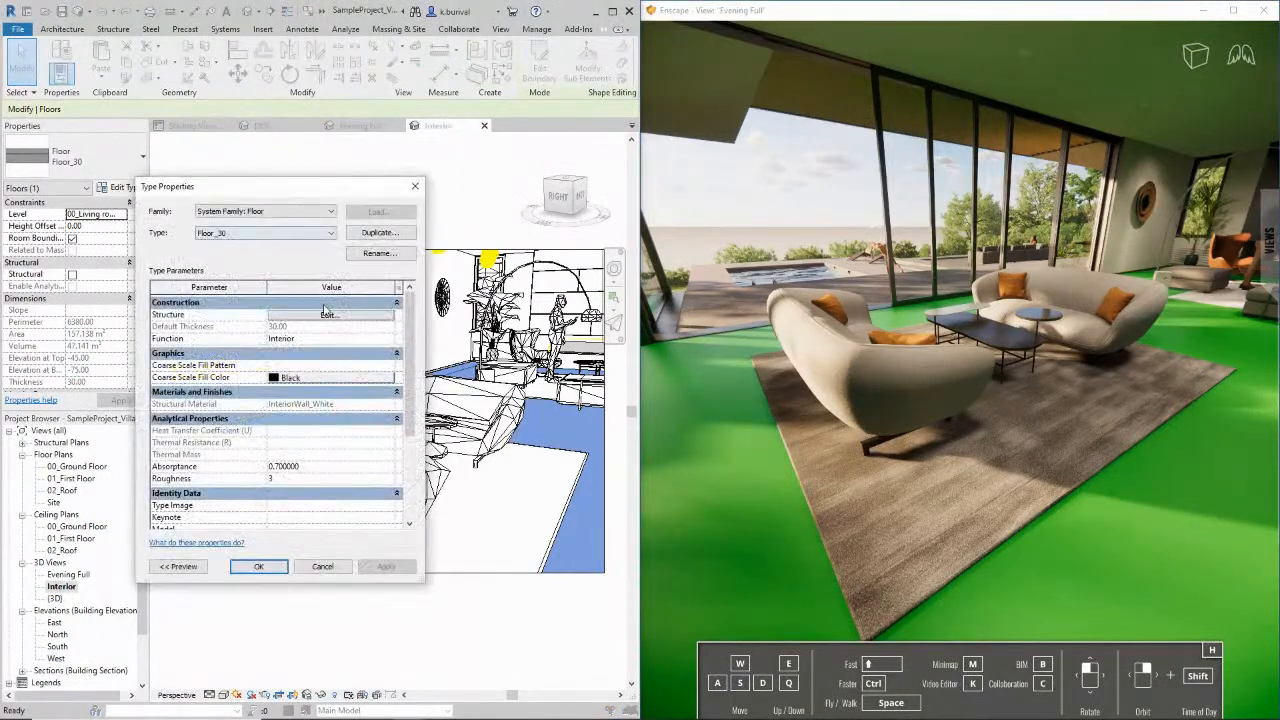
left_click(326, 318)
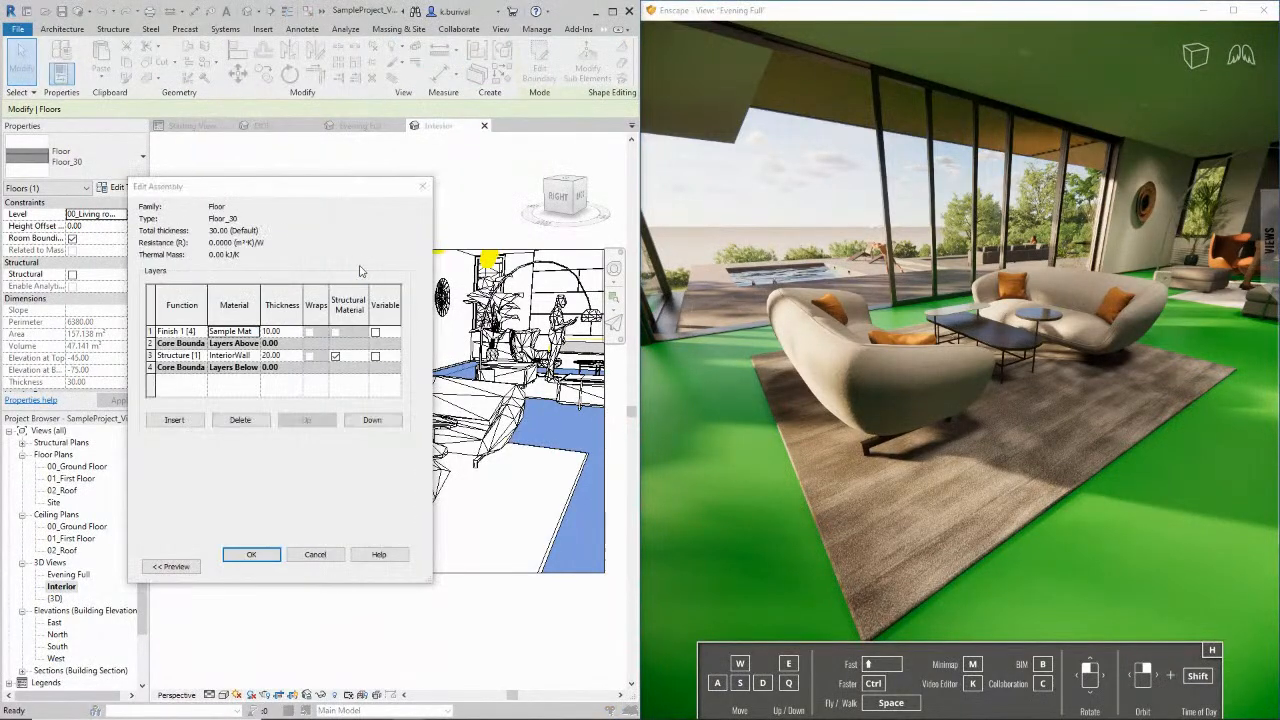
left_click(257, 331)
left_click(400, 229)
left_click_drag(459, 204, 440, 232)
left_click(344, 259)
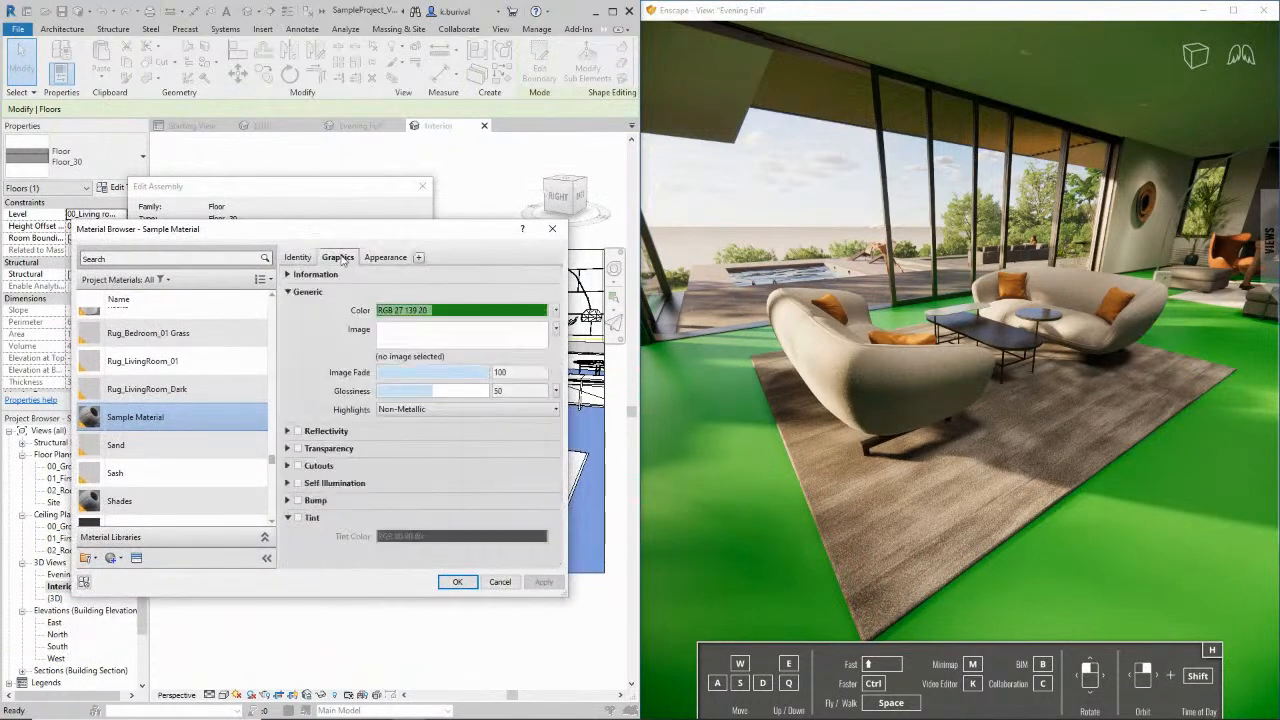
left_click(389, 258)
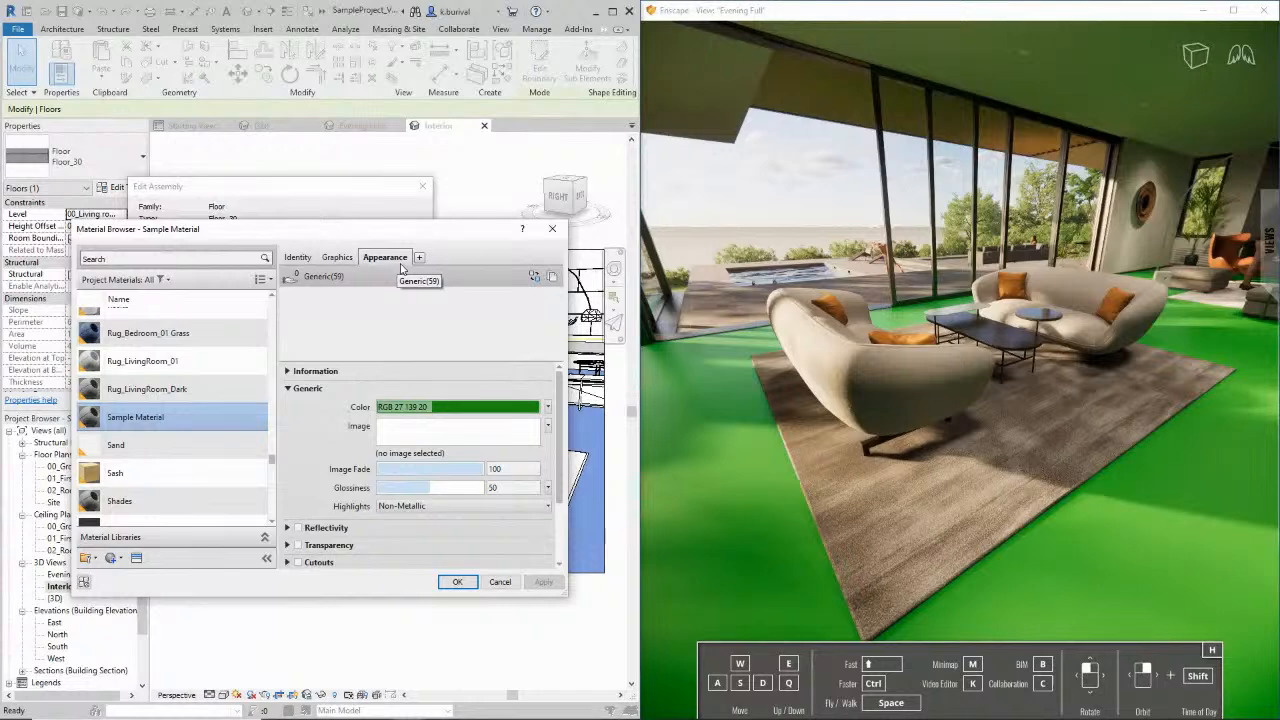
Set Sample Material's color to dark gray RGB 79 79 79 and view the living room floor around the sofas
right_click_drag(1051, 457, 1043, 457)
left_click(457, 407)
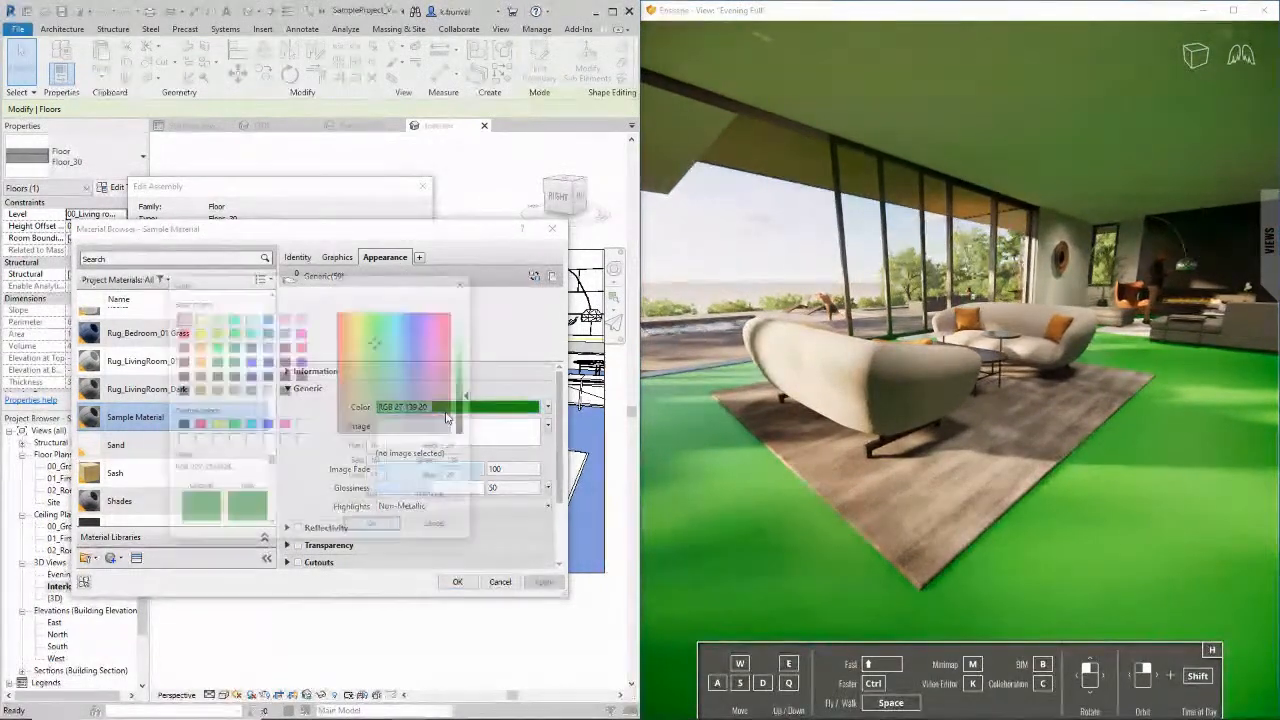
left_click(420, 435)
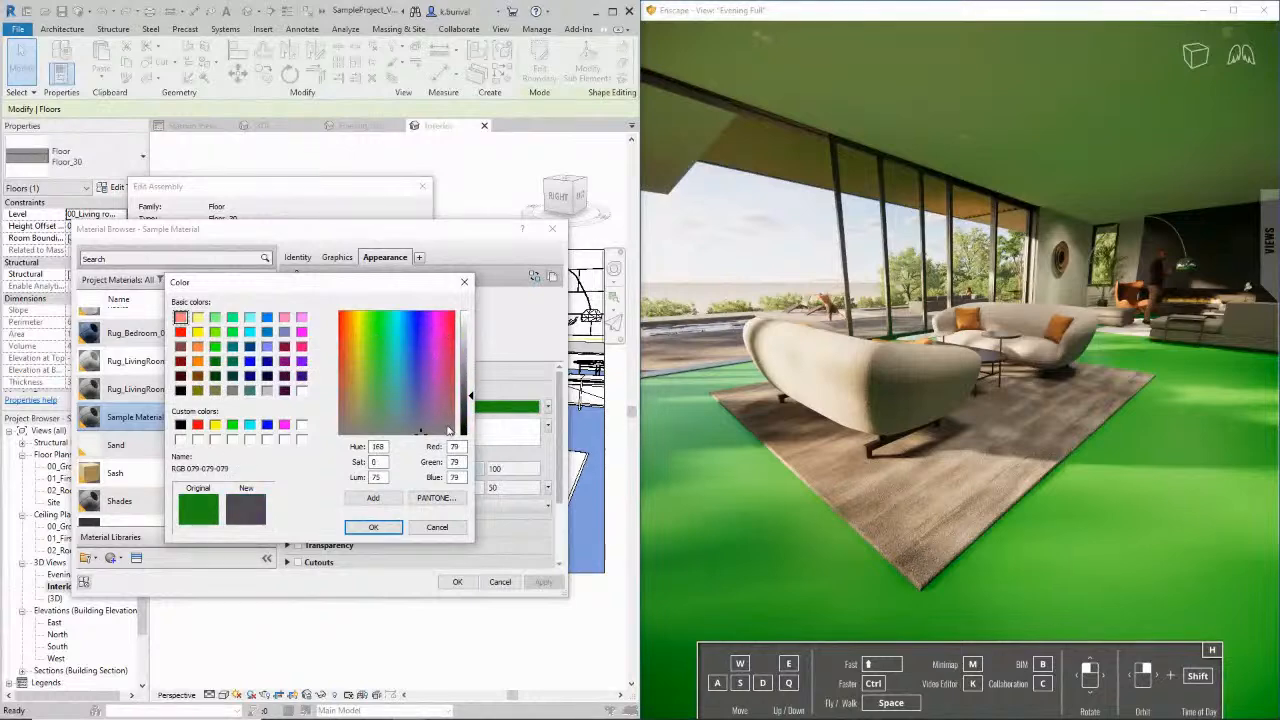
left_click(375, 527)
right_click_drag(1080, 324, 1080, 324)
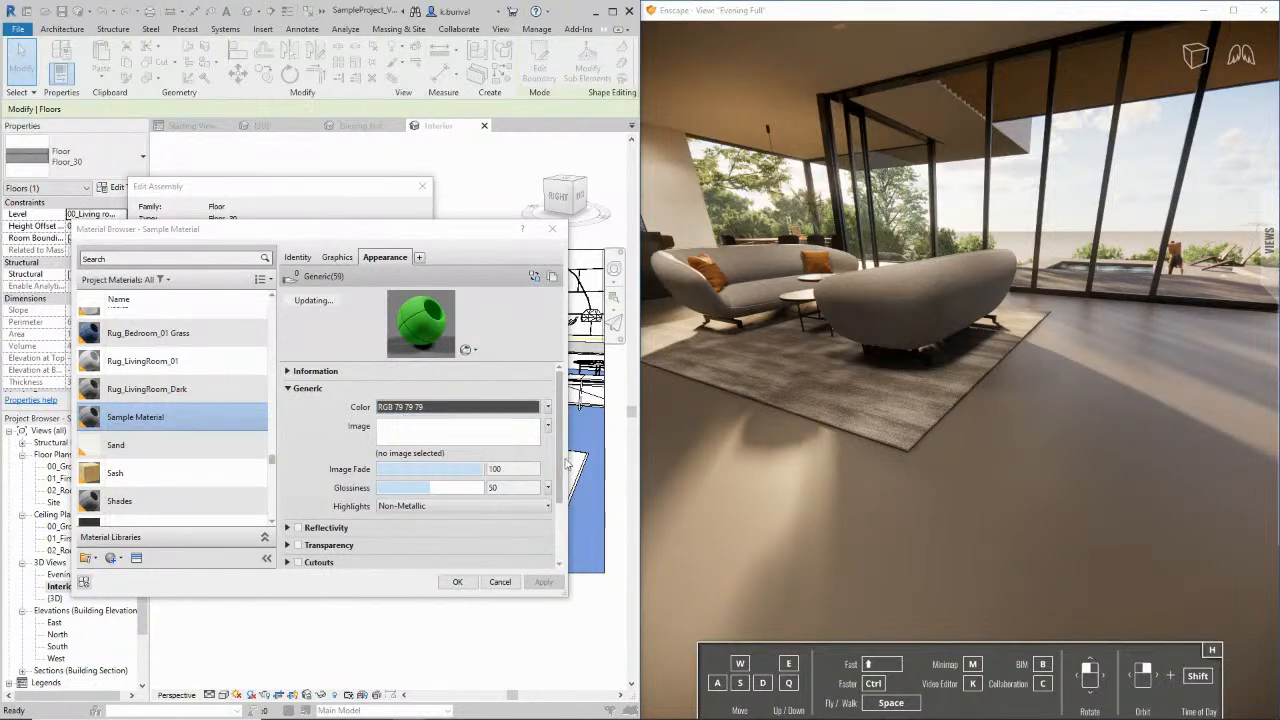
scroll(566, 465, "down", 3)
scroll(566, 468, "up", 3)
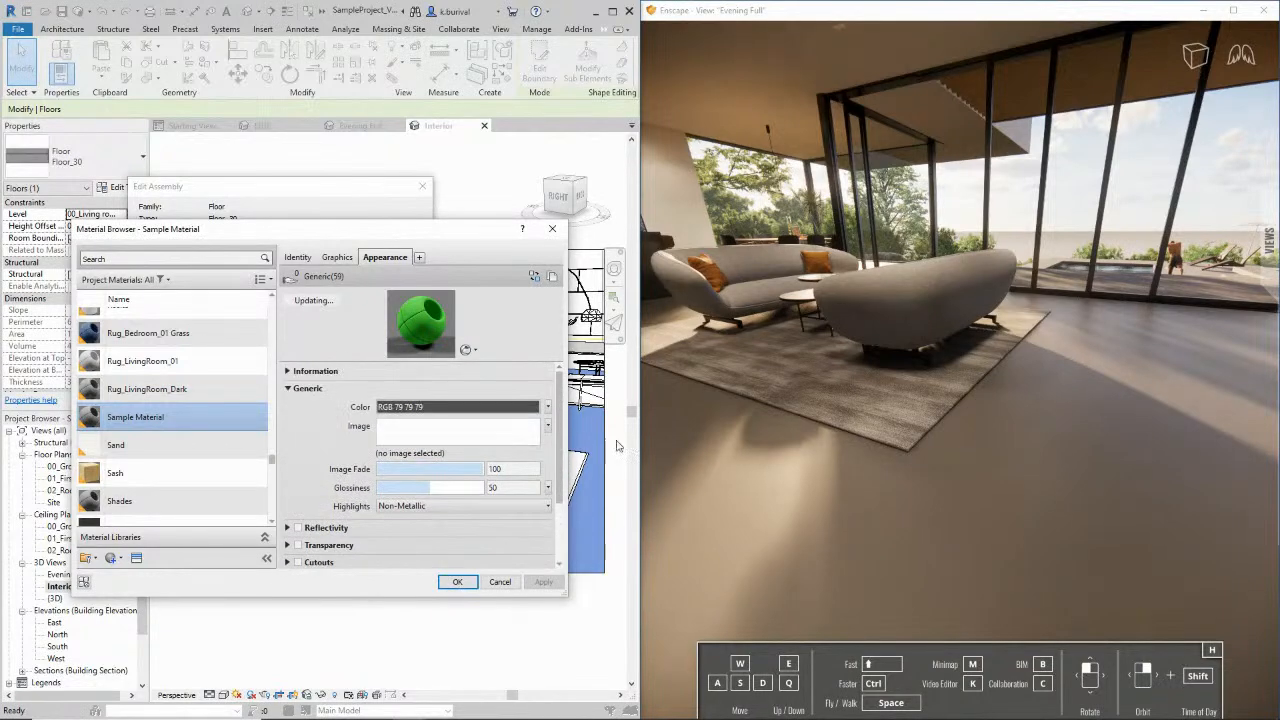
left_click(866, 400)
left_click_drag(865, 395, 879, 366)
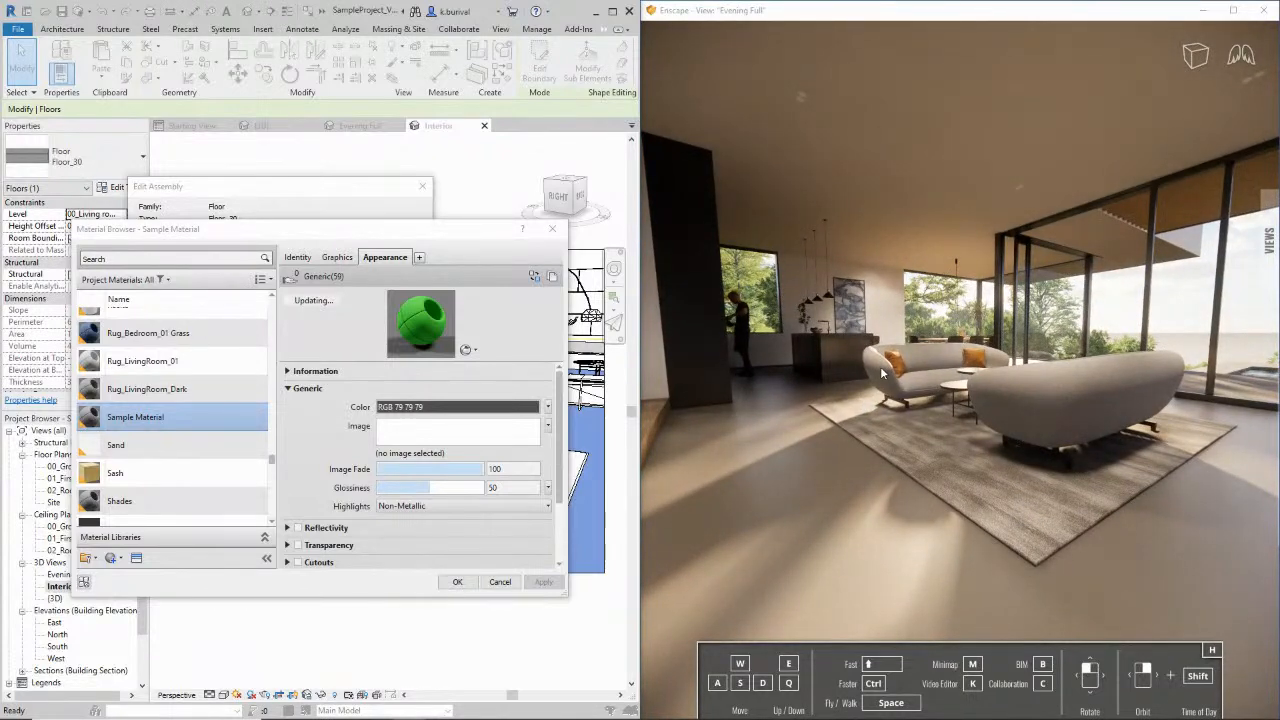
Raise Sample Material's glossiness to 100 and apply it to the floor
left_click_drag(430, 488, 471, 488)
left_click(561, 584)
left_click_drag(470, 488, 485, 491)
left_click(542, 584)
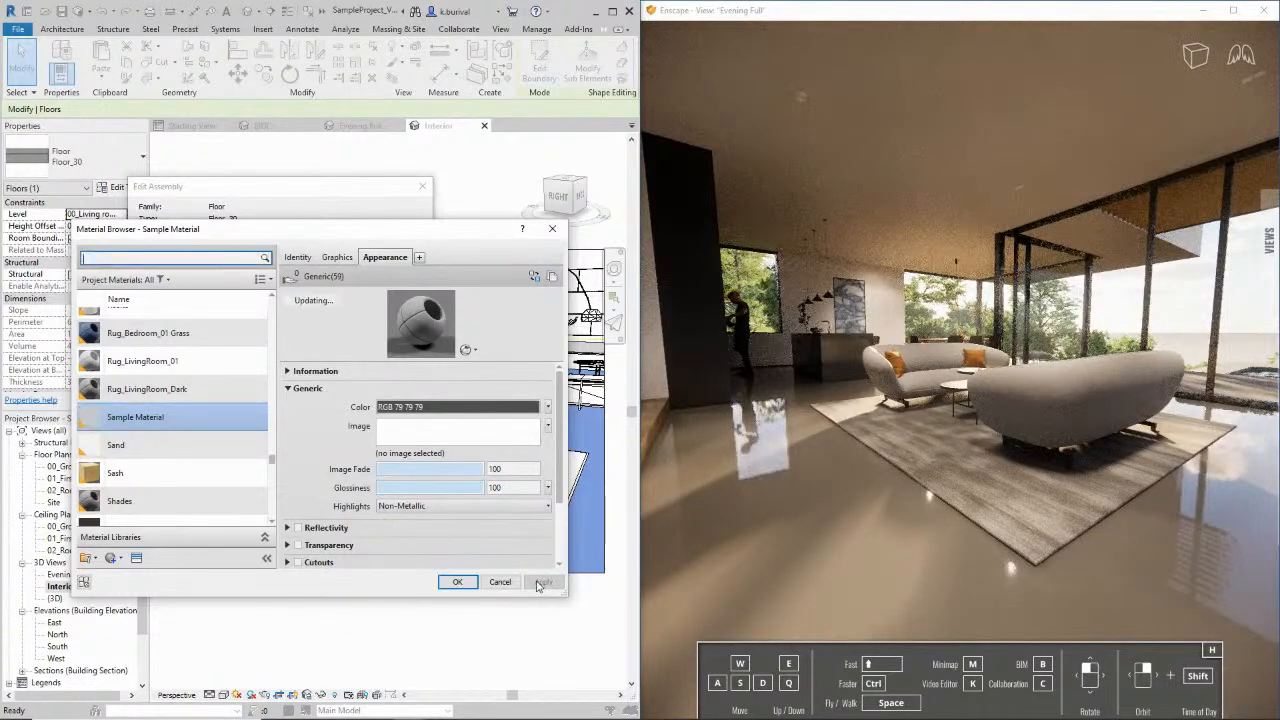
Reduce Sample Material's glossiness to 79 and apply the change
left_click(481, 487)
left_click_drag(481, 487, 461, 488)
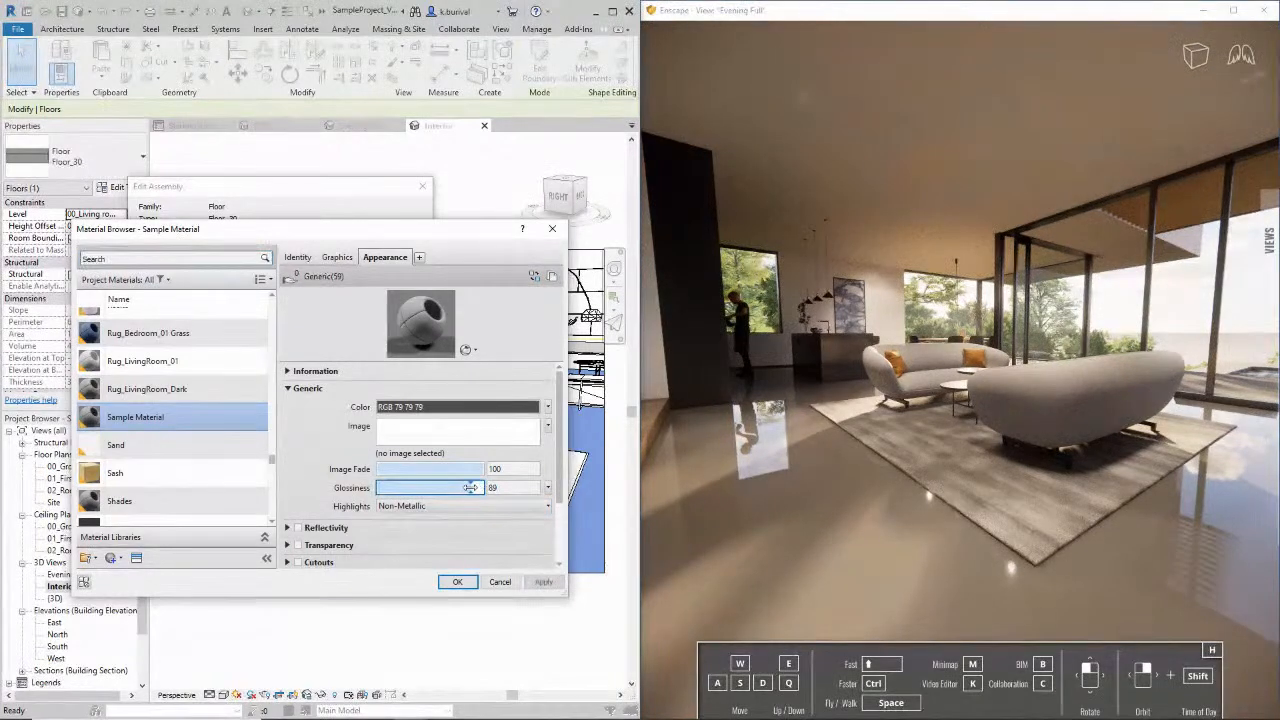
left_click(543, 582)
Try Metallic highlights on Sample Material, viewing the floor from a low angle, and switch the highlights back to Non-Metallic
left_click(437, 507)
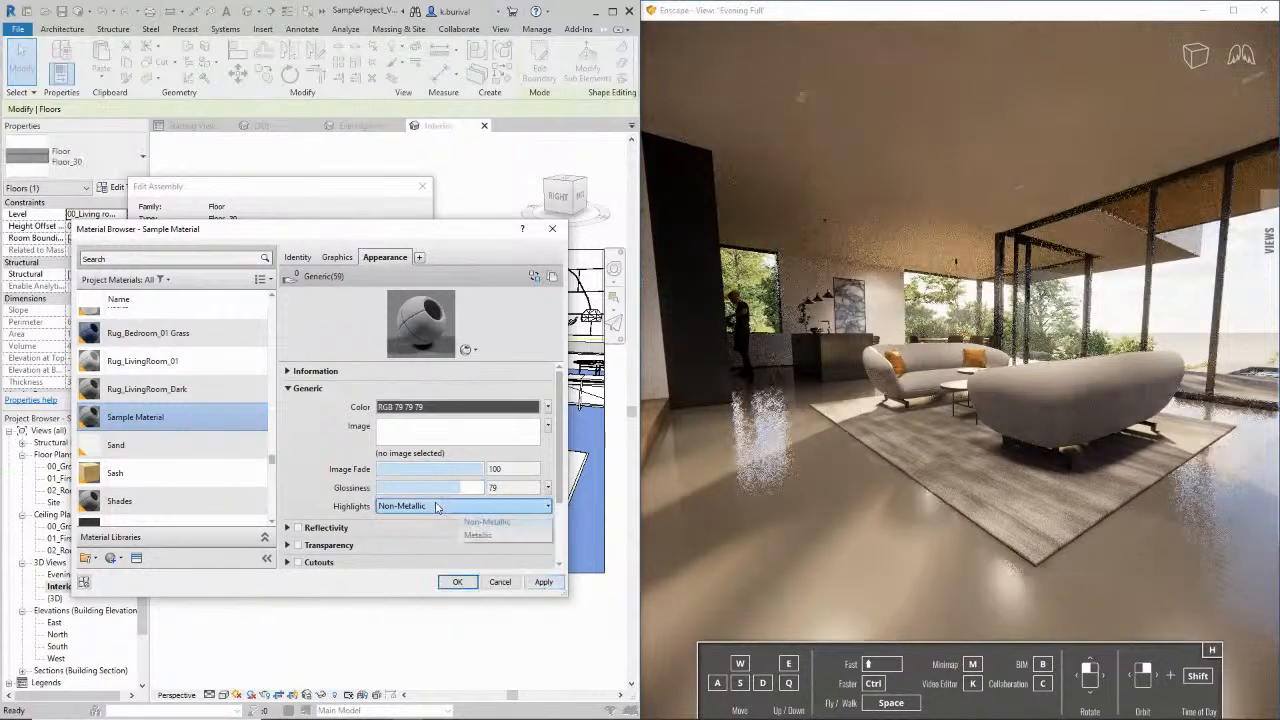
left_click(470, 533)
left_click(543, 582)
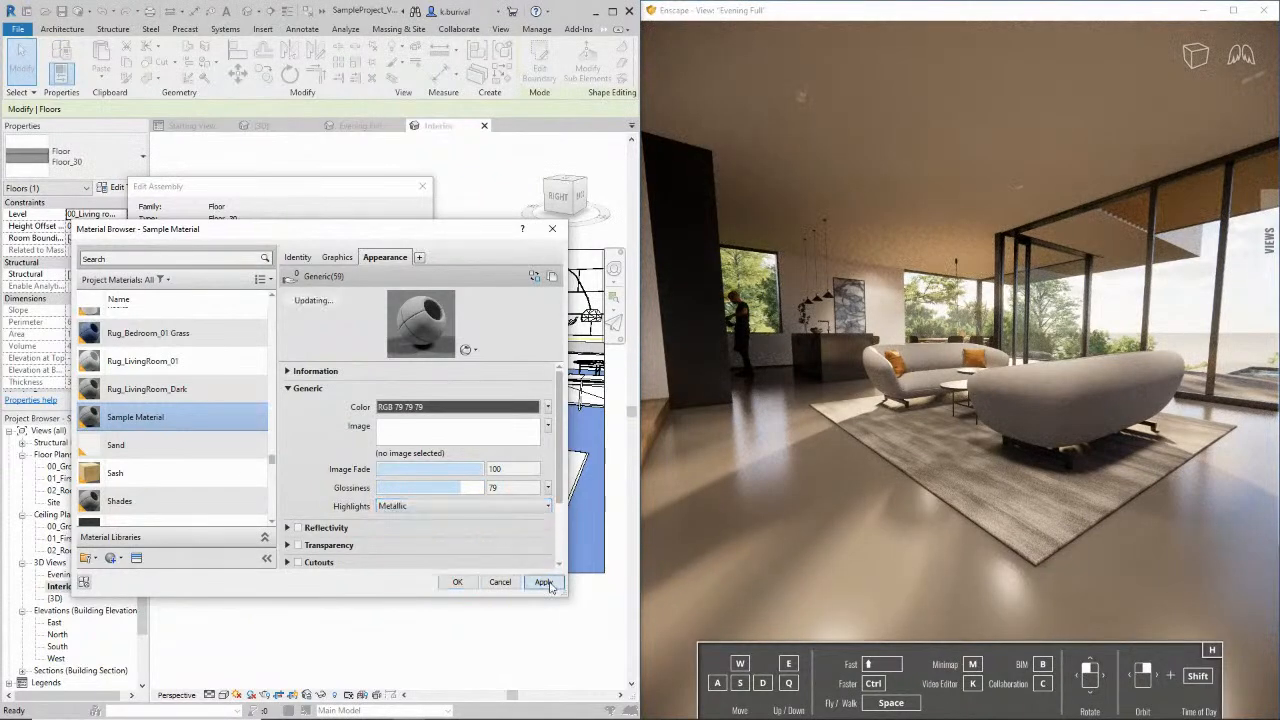
right_click_drag(880, 476, 878, 464)
left_click(470, 506)
left_click(483, 523)
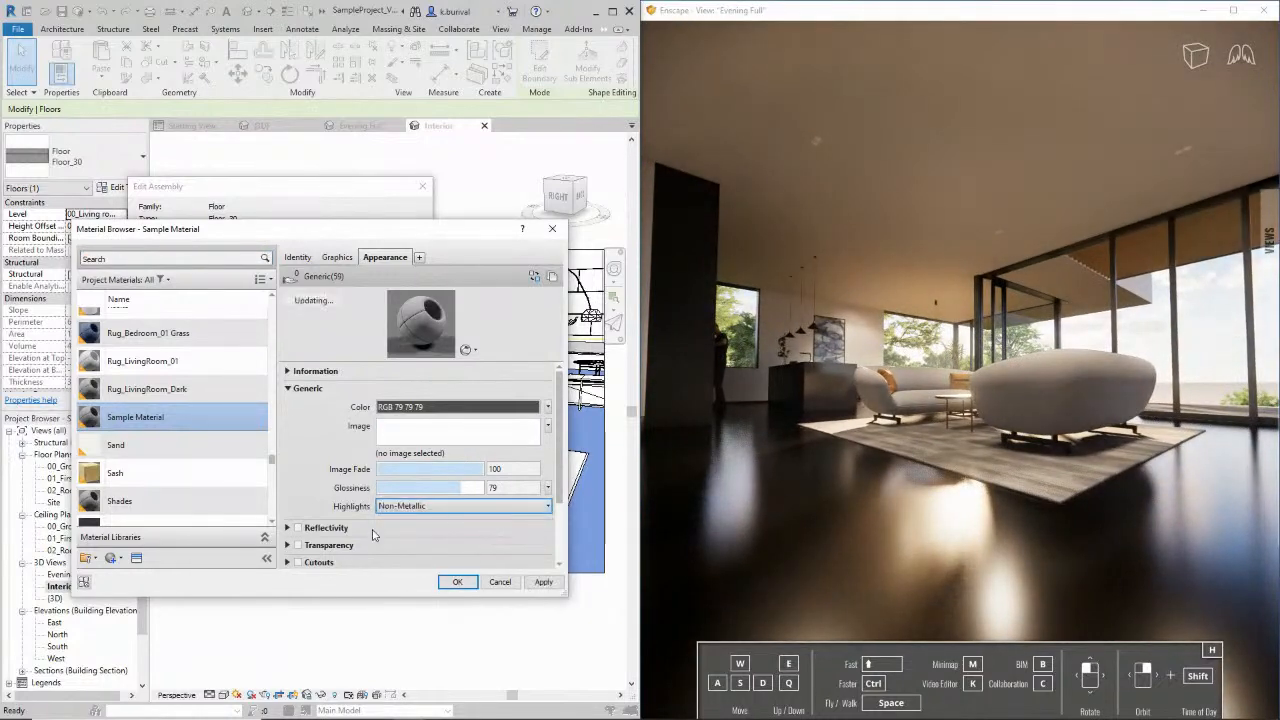
Enable Self Illumination for Sample Material with the Frosted Bulb luminance and apply it
scroll(470, 500, "down", 3)
left_click(297, 500)
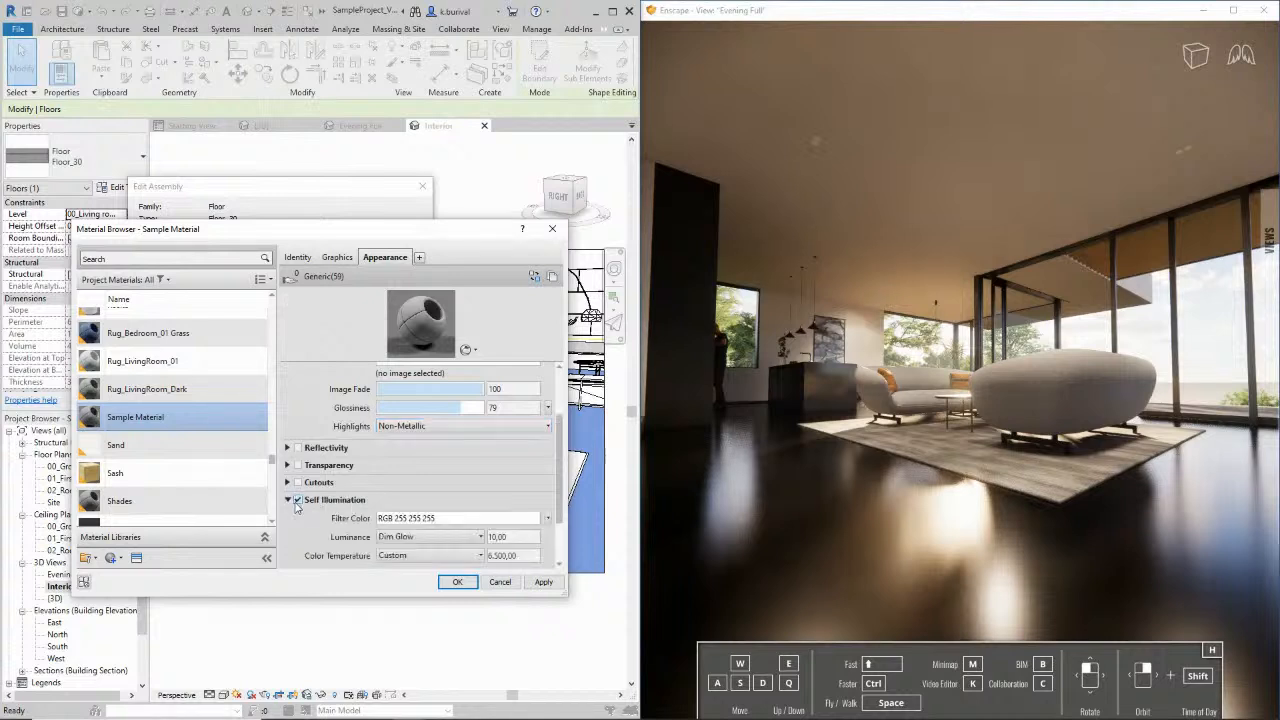
left_click(450, 538)
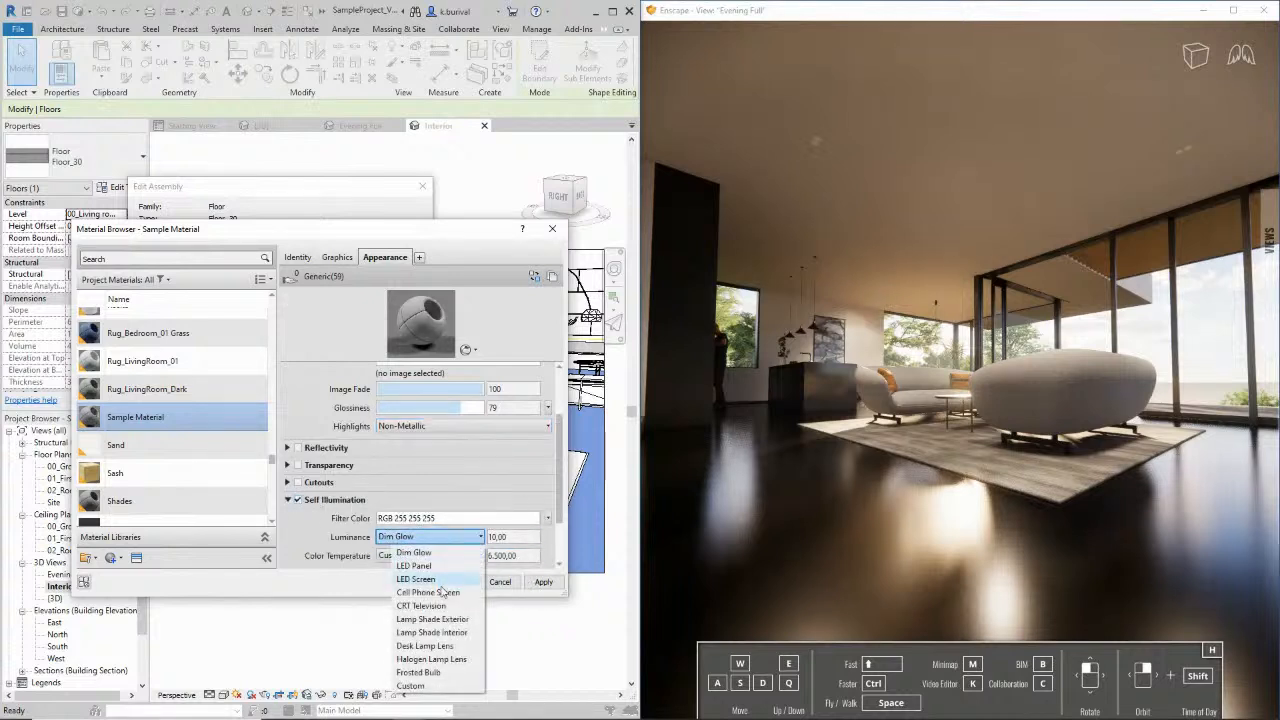
left_click(418, 672)
left_click(550, 583)
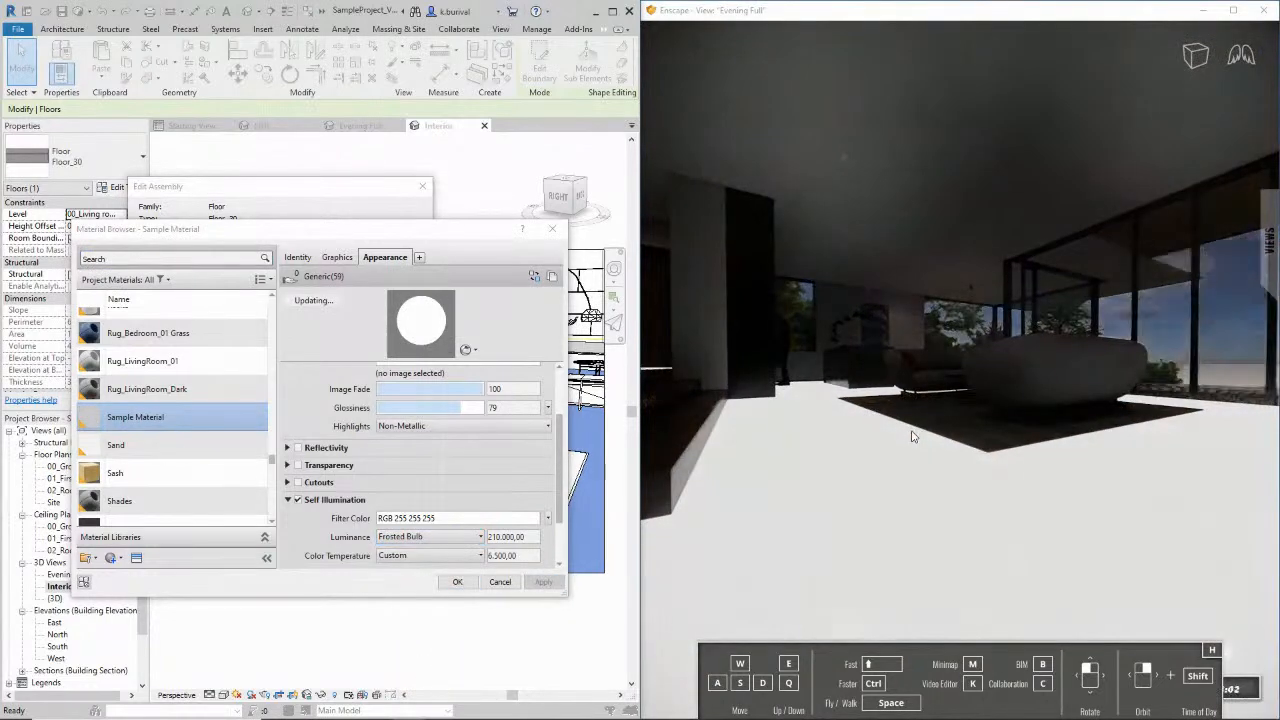
Change the time of day to night and view the glowing floor from outside the glass facade and inside the living room
left_click_drag(911, 436, 910, 468)
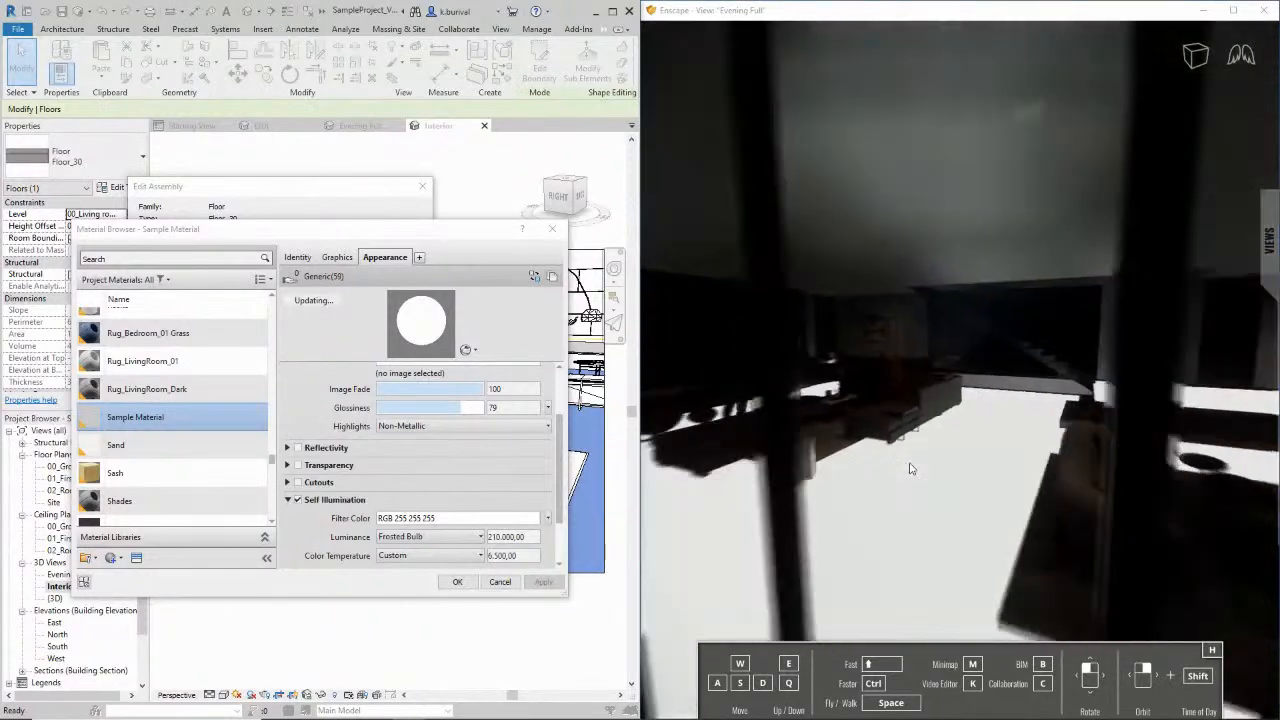
key("s")
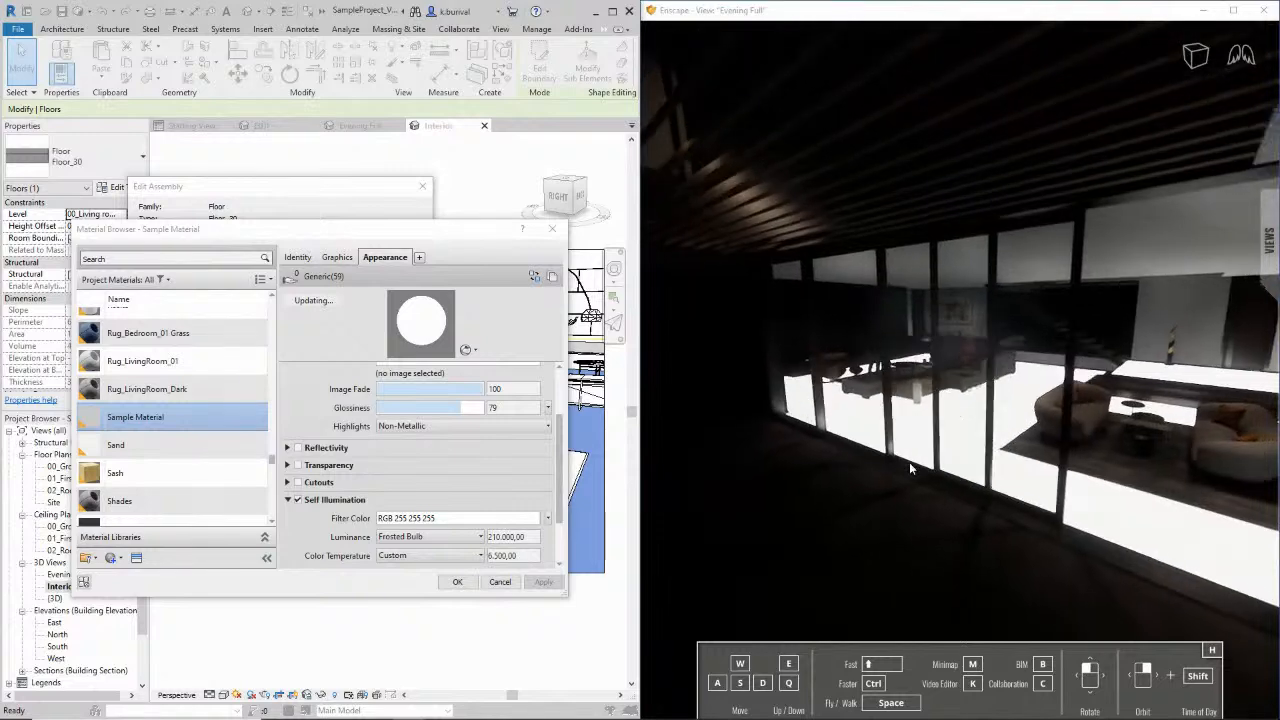
key("s")
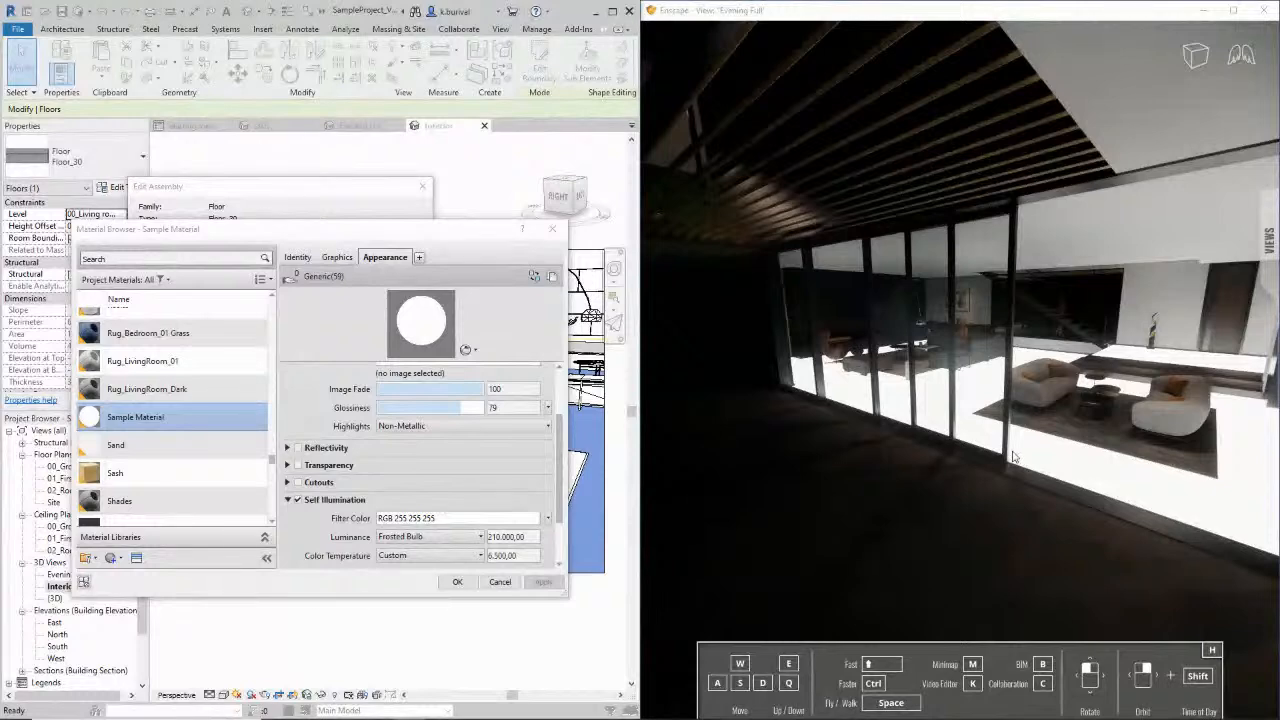
key("w")
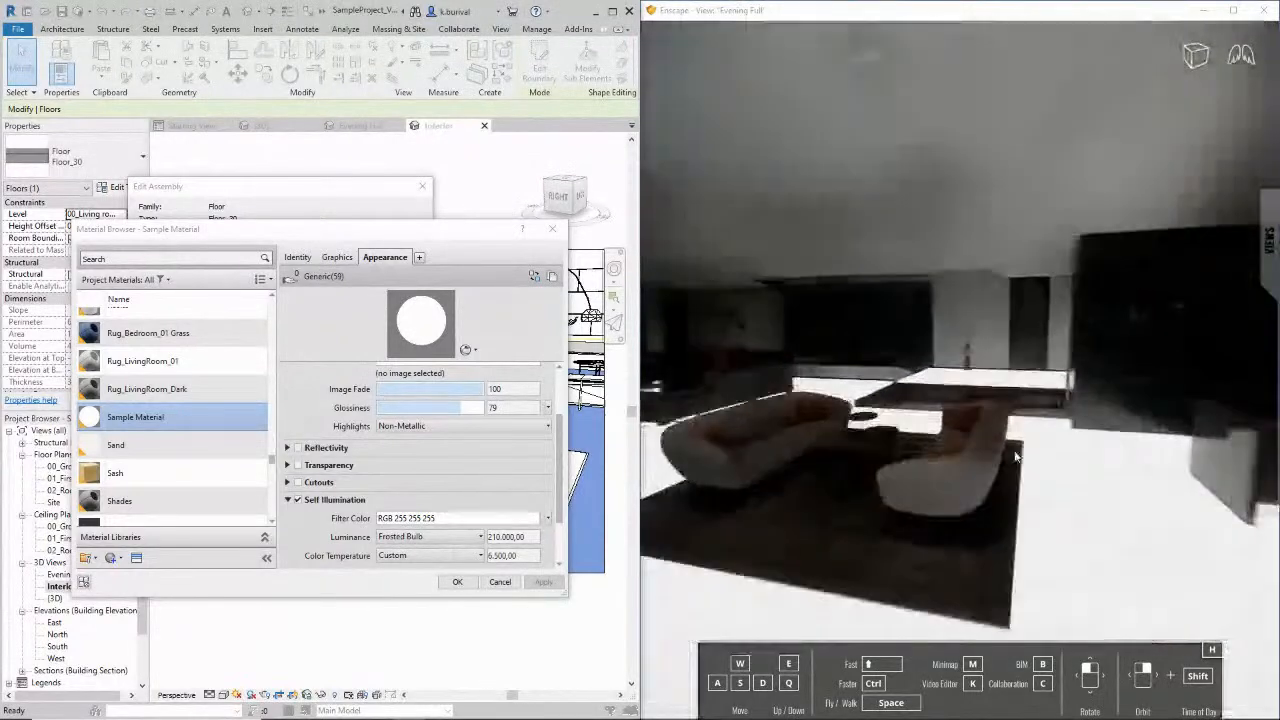
right_click_drag(1015, 456, 1007, 450)
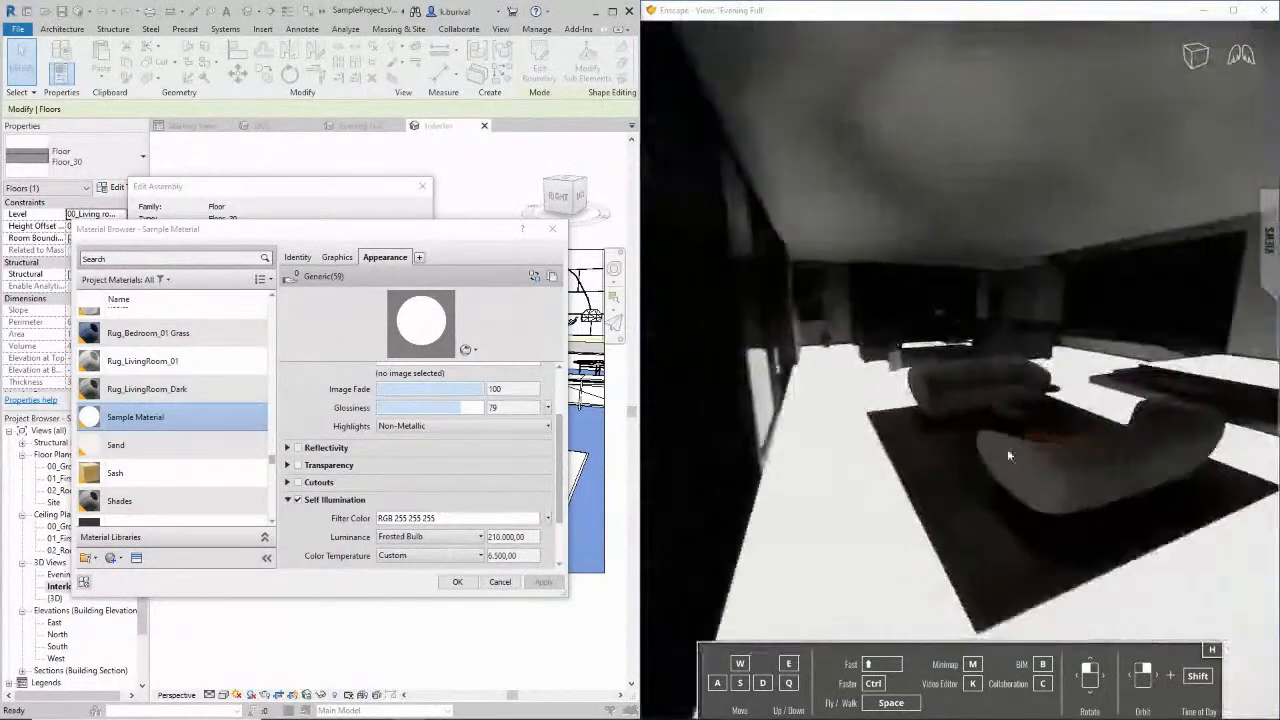
Disable Sample Material's Self Illumination, apply the change, and return the rendered scene to daylight
left_click(297, 501)
left_click(297, 501)
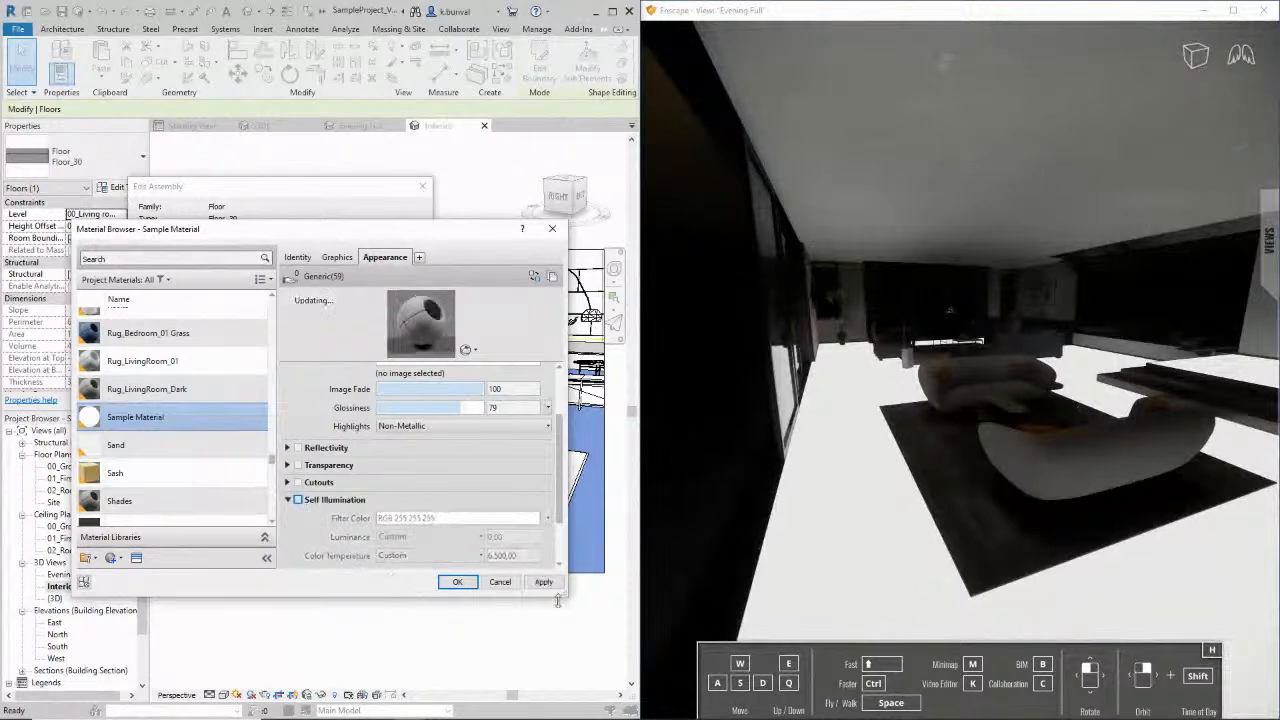
left_click(544, 581)
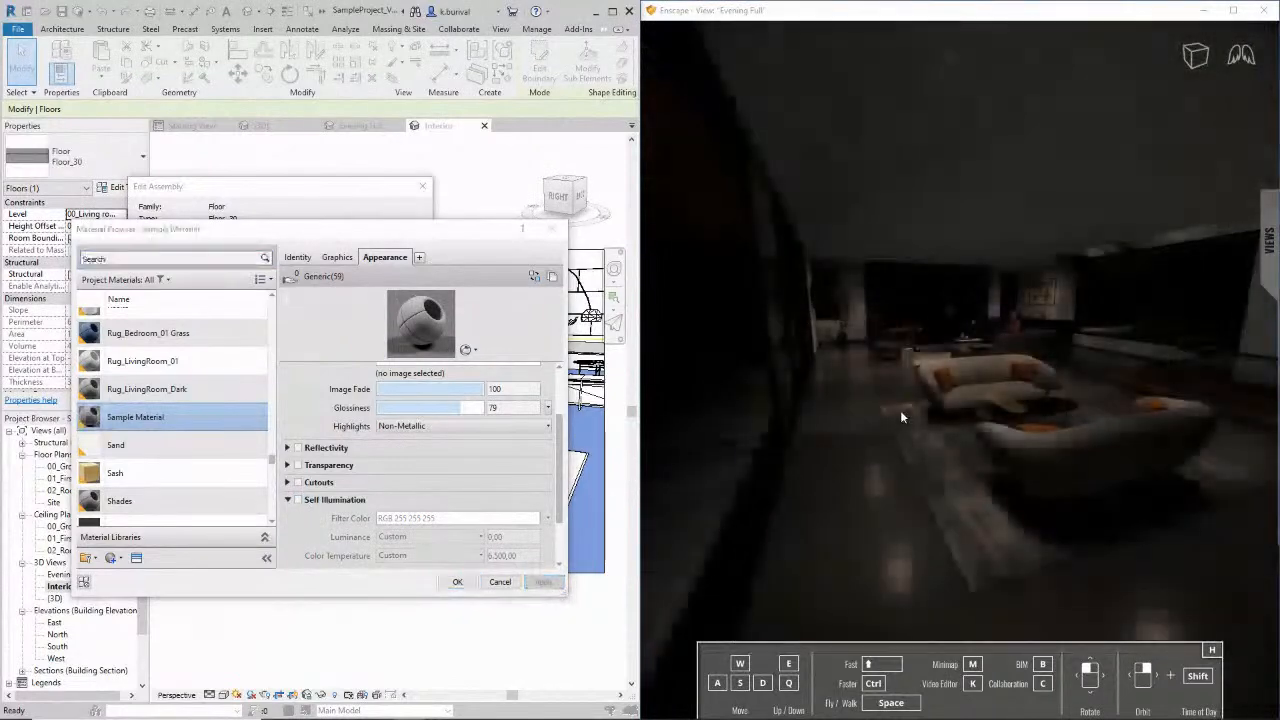
left_click_drag(900, 406, 903, 406)
right_click_drag(903, 406, 901, 405, "shift")
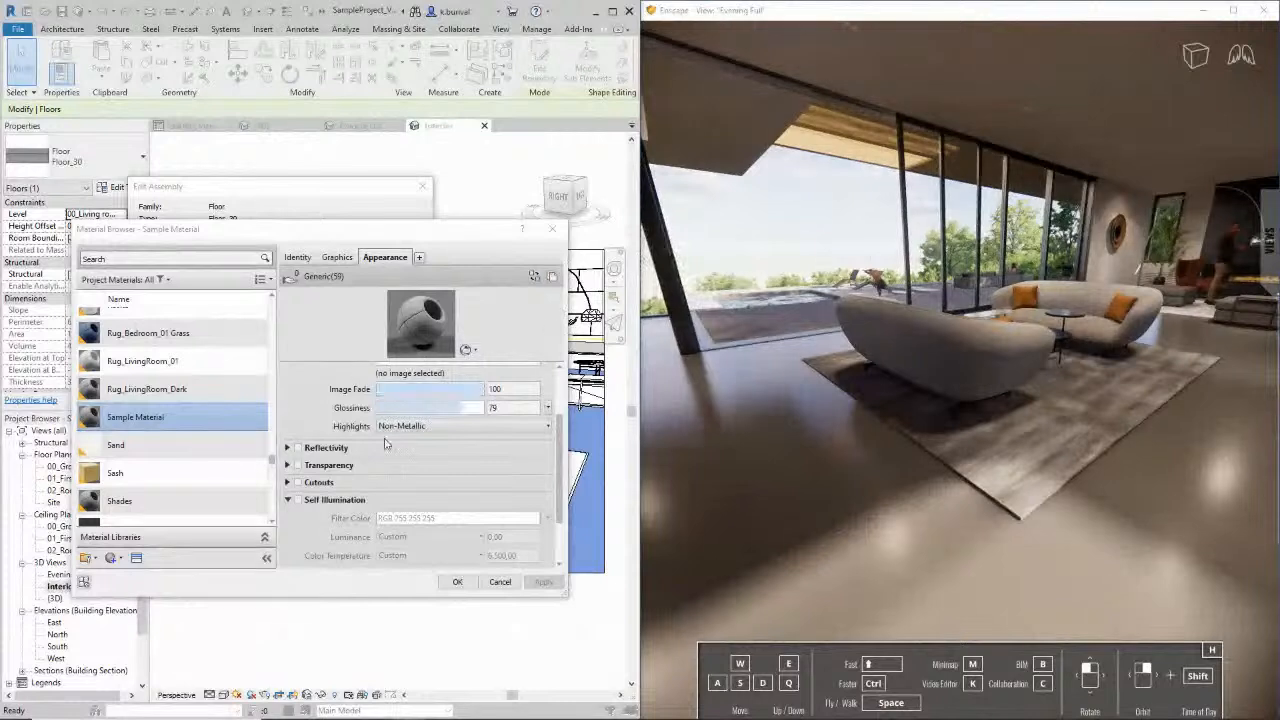
Look through Sample Material's appearance settings and examine the WoodFloor041_2K image files in the Textures folder
scroll(397, 497, "down", 2)
scroll(410, 495, "up", 4)
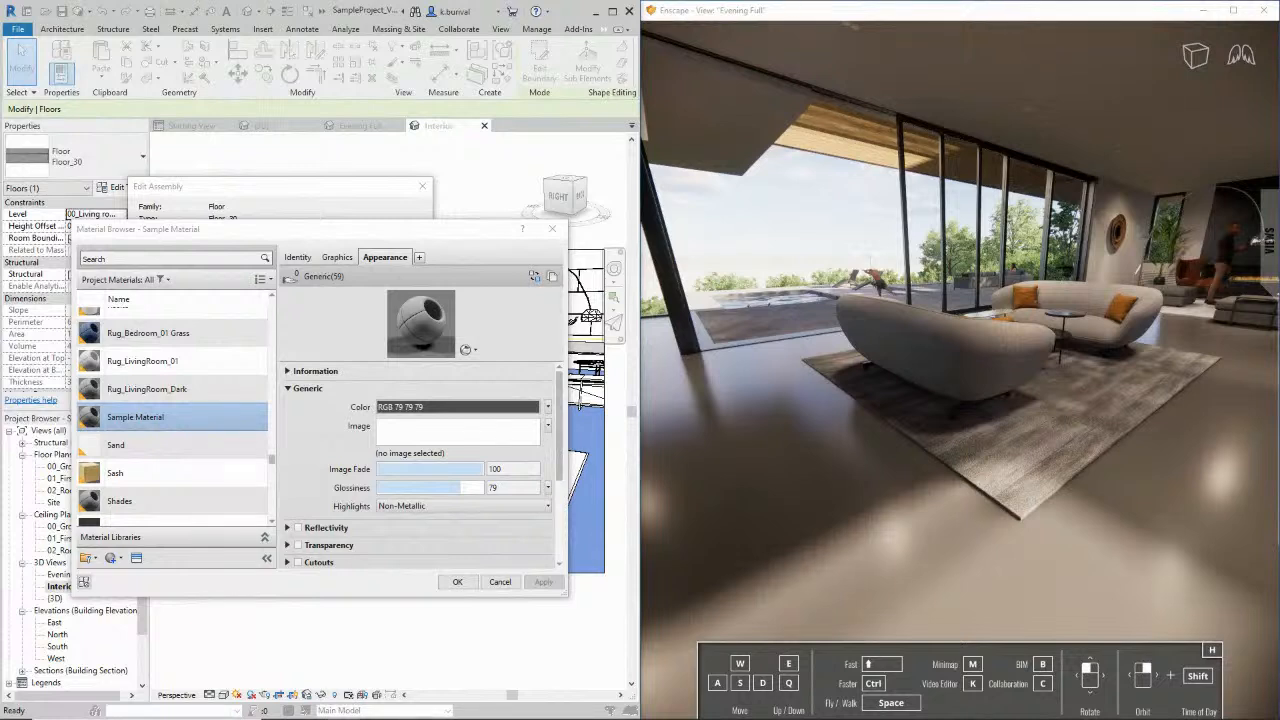
left_click_drag(0, 243, 842, 181)
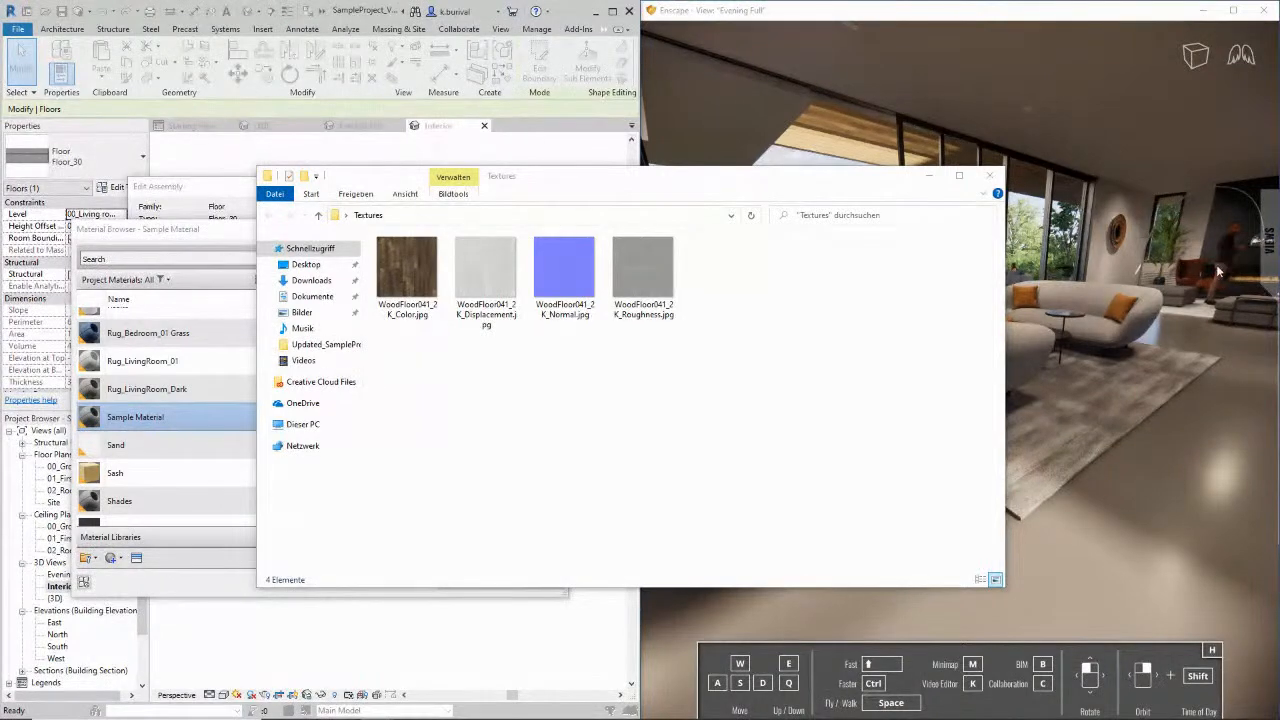
left_click_drag(764, 186, 0, 145)
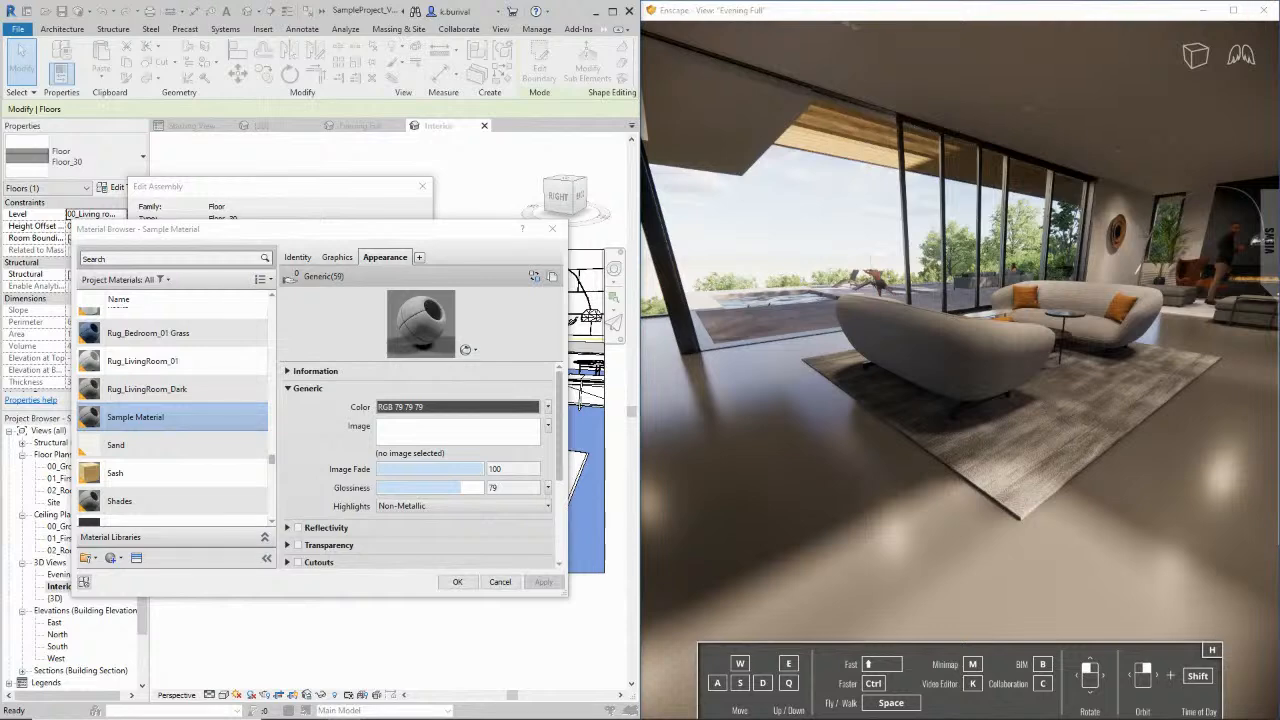
Switch to the browser and look through the popular assets on the CC0 Textures website
left_click_drag(1279, 140, 300, 2)
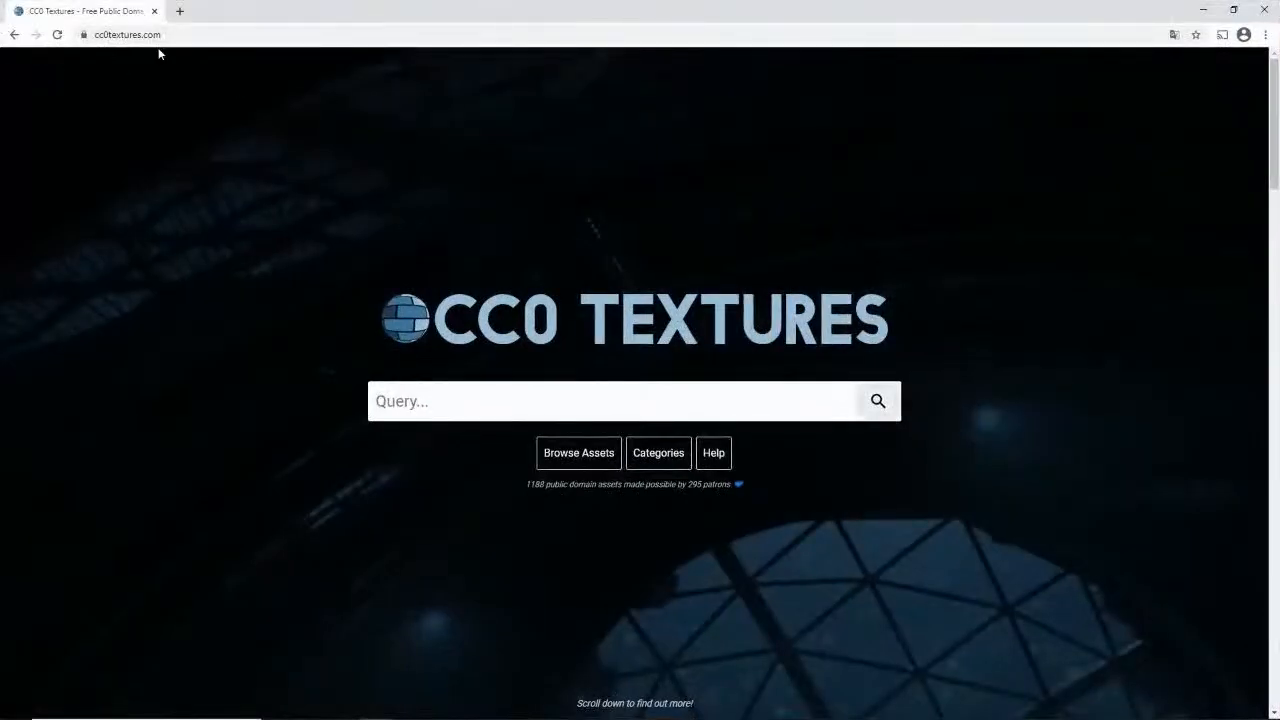
left_click(130, 36)
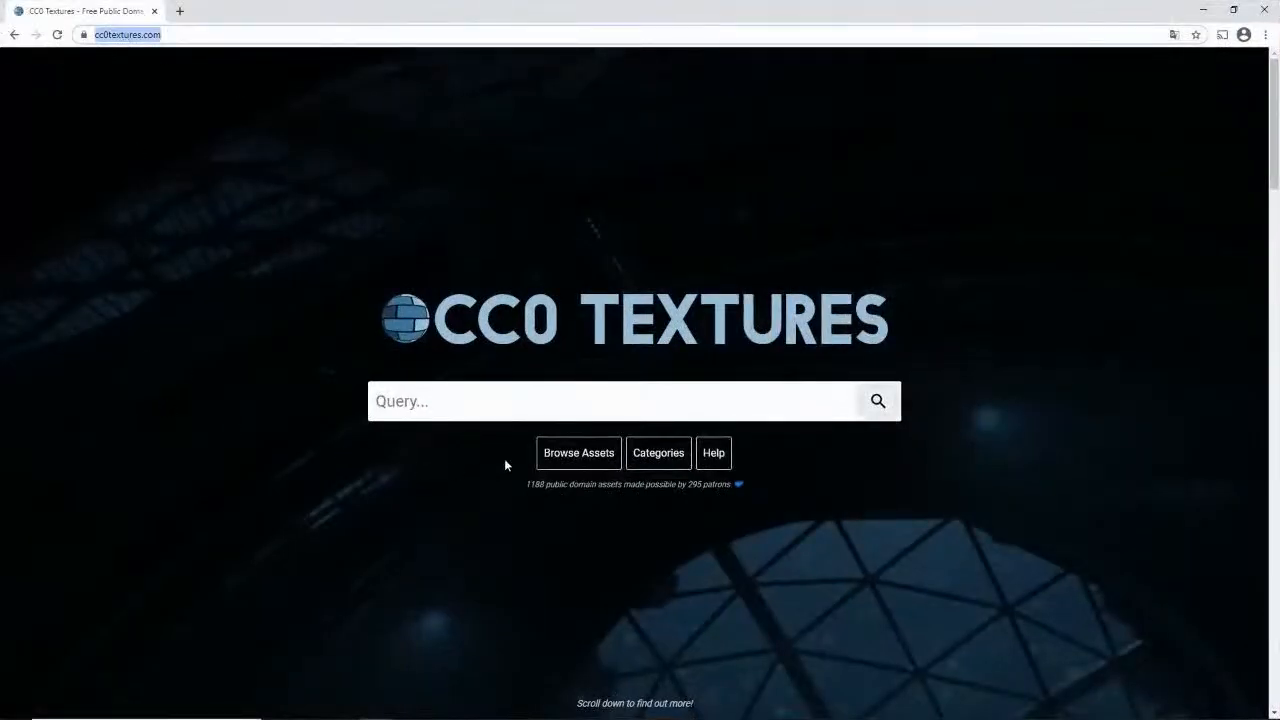
left_click(578, 453)
scroll(635, 500, "down", 7)
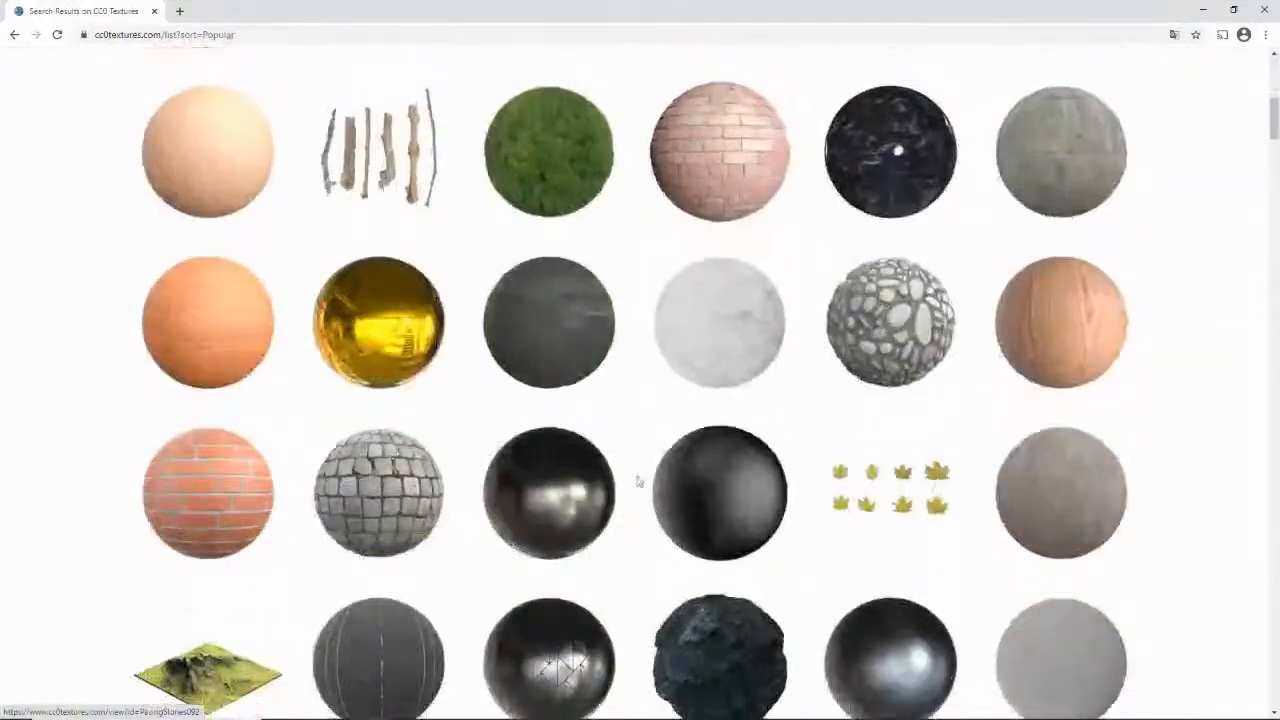
scroll(637, 482, "down", 10)
scroll(640, 507, "down", 7)
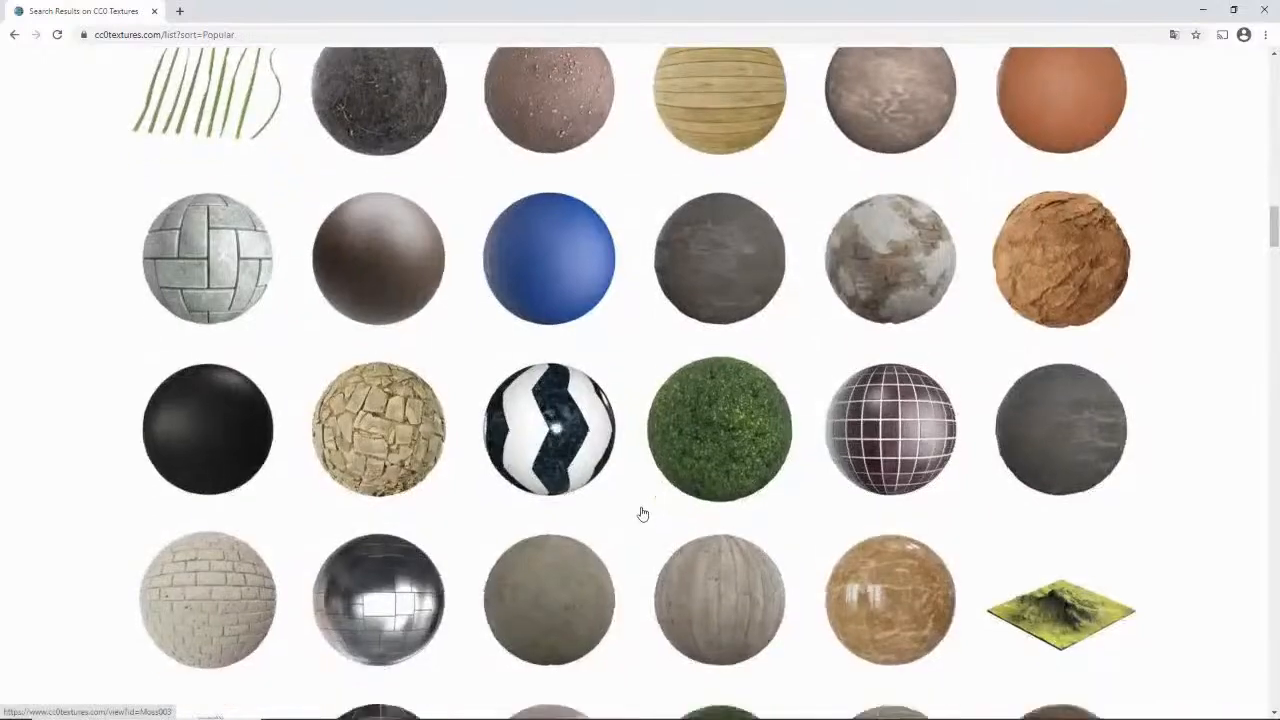
scroll(643, 513, "down", 7)
scroll(645, 517, "down", 7)
scroll(694, 463, "up", 10)
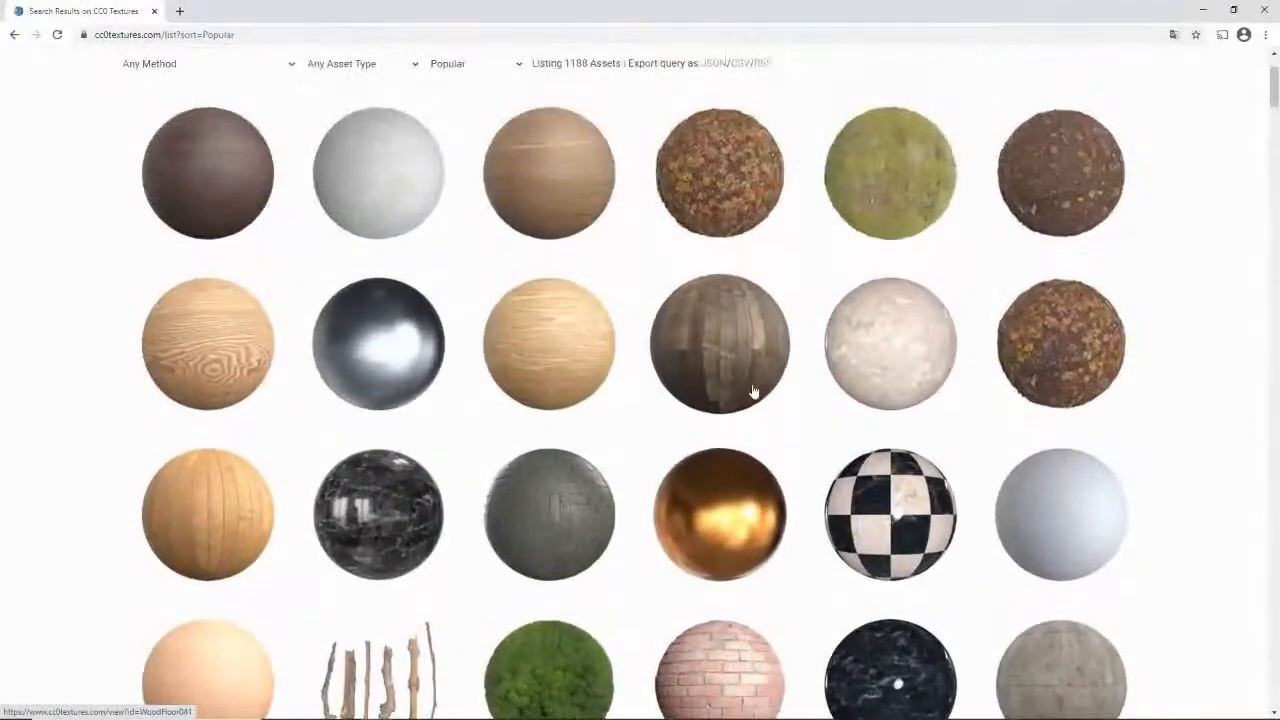
Open the Wood Floor 041 page to view its available downloads, and return to the asset list
left_click(750, 378)
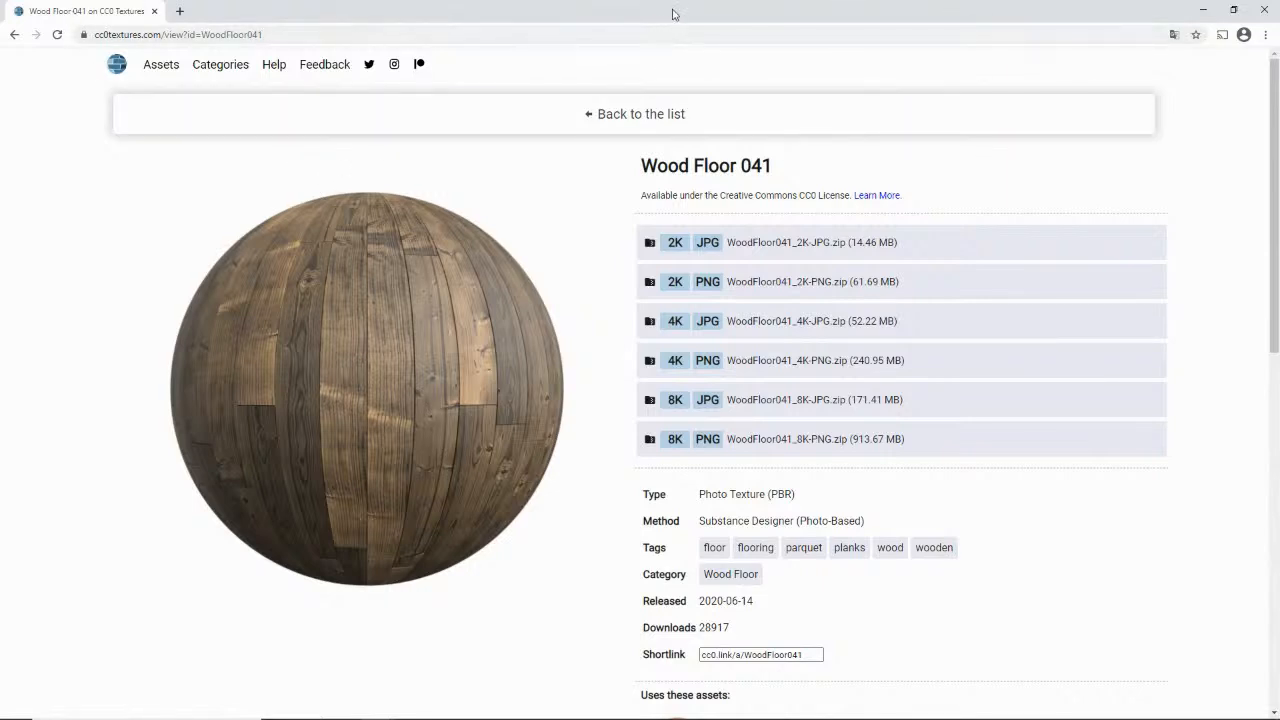
left_click(14, 34)
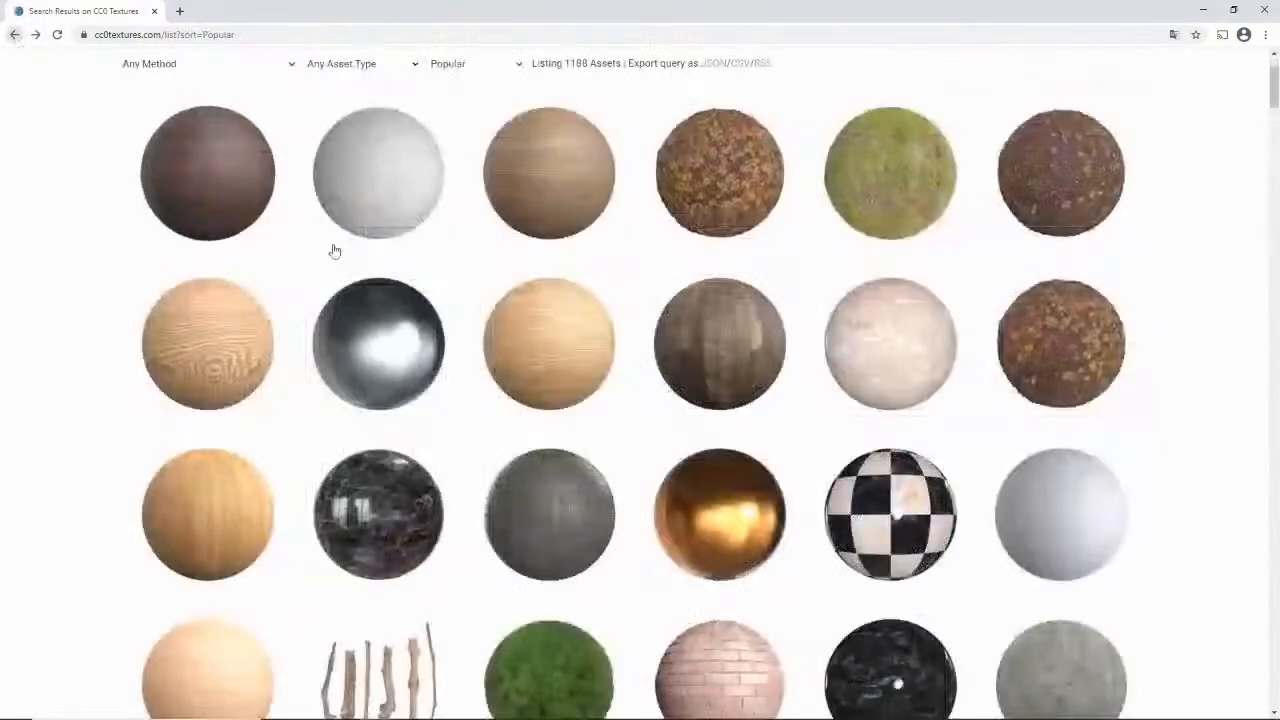
scroll(474, 300, "down", 2)
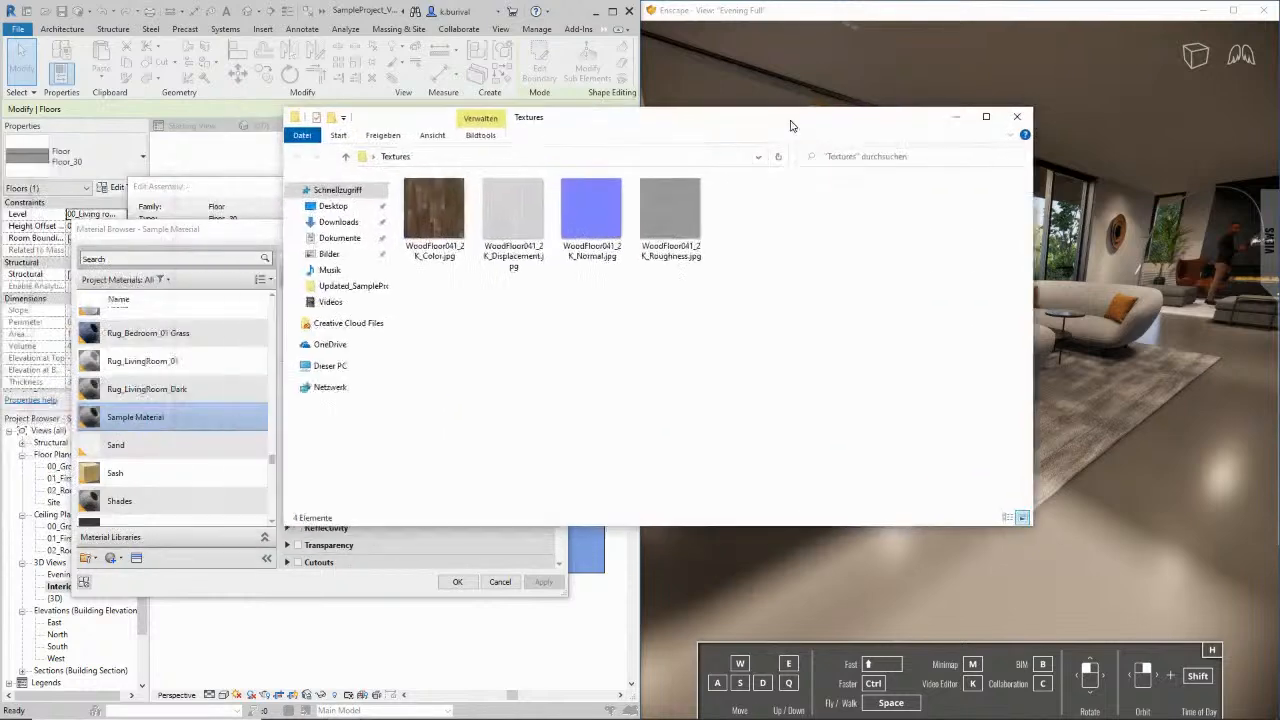
View WoodFloor041_2K_Color.jpg from the Textures folder at full size and close it
left_click_drag(767, 196, 822, 196)
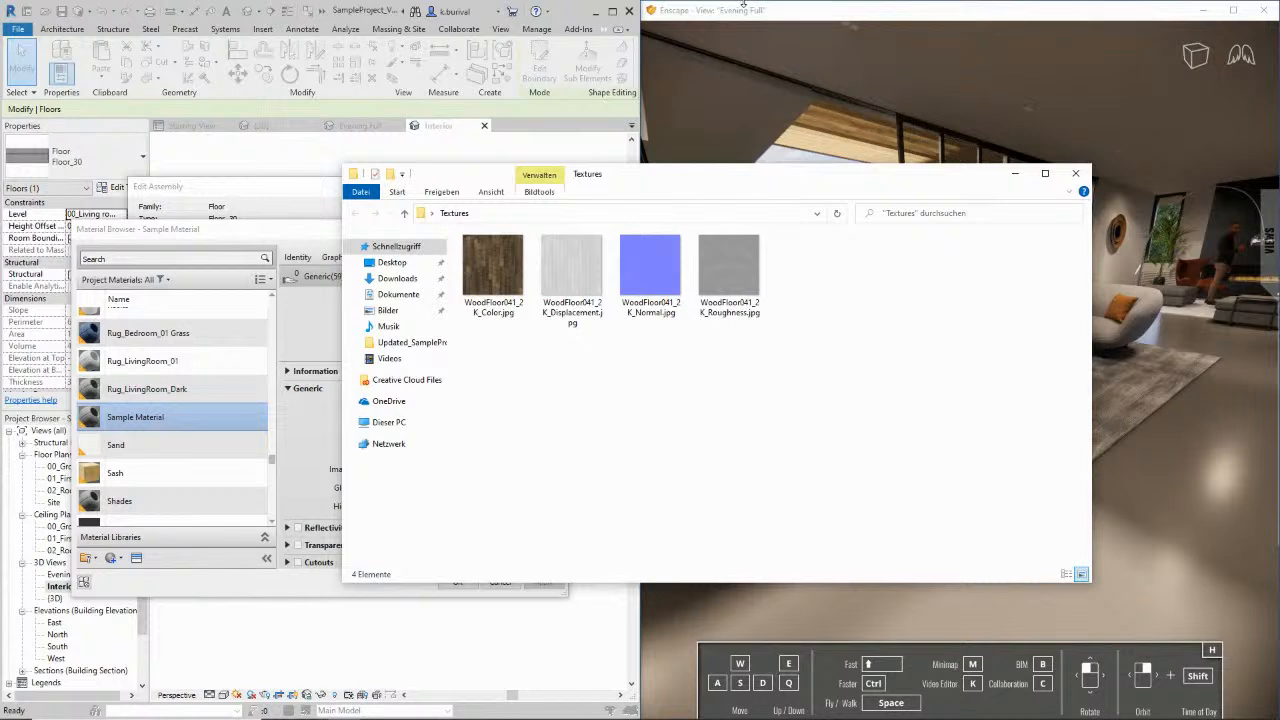
double_click(493, 265)
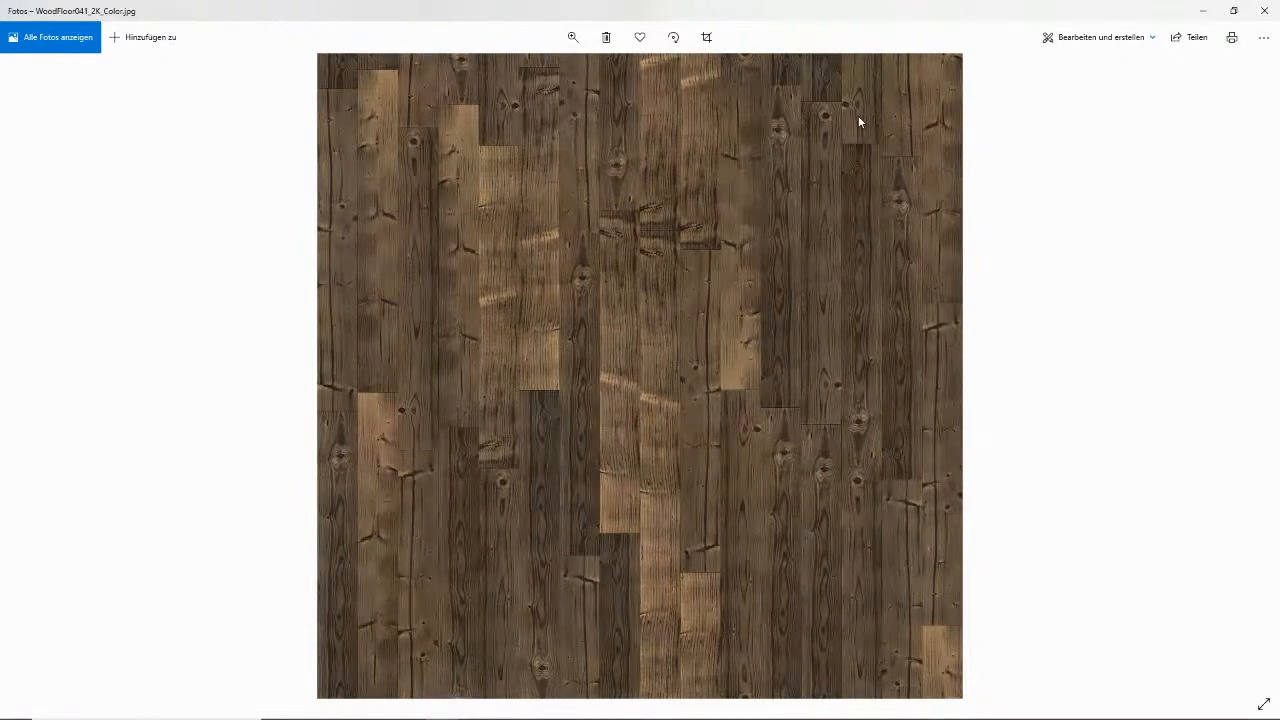
left_click(1264, 10)
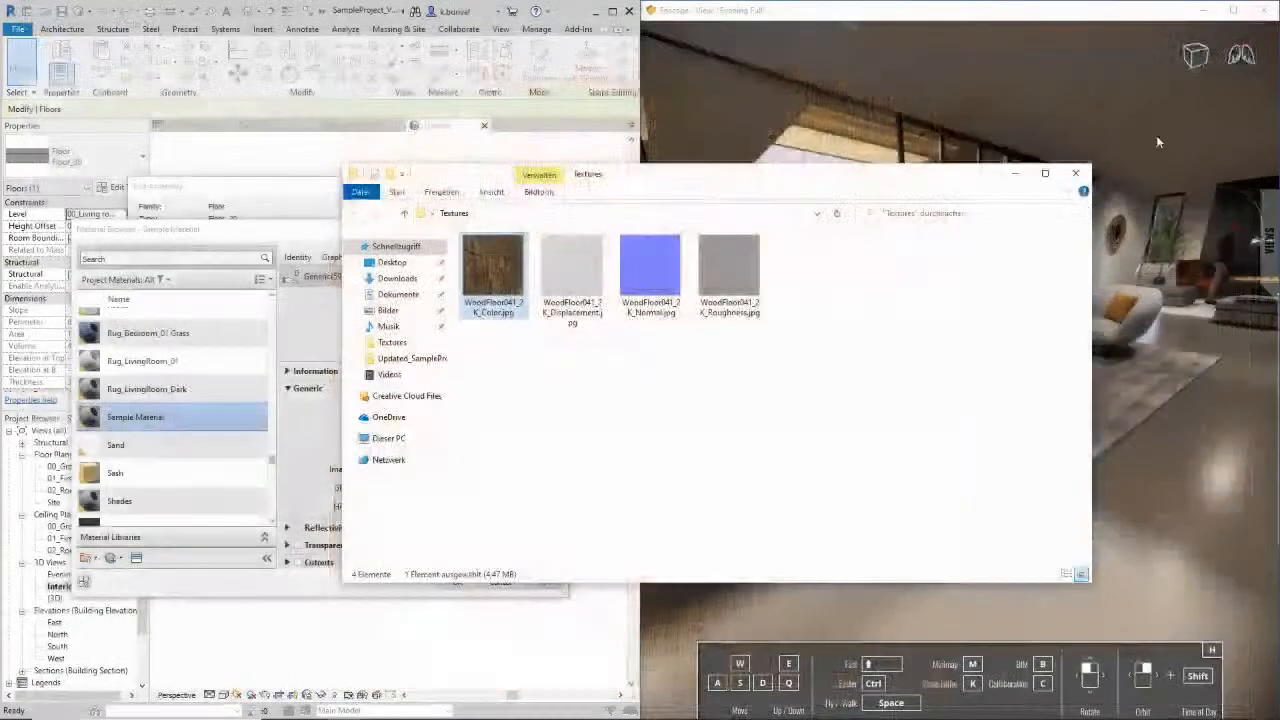
scroll(256, 373, "up", 1)
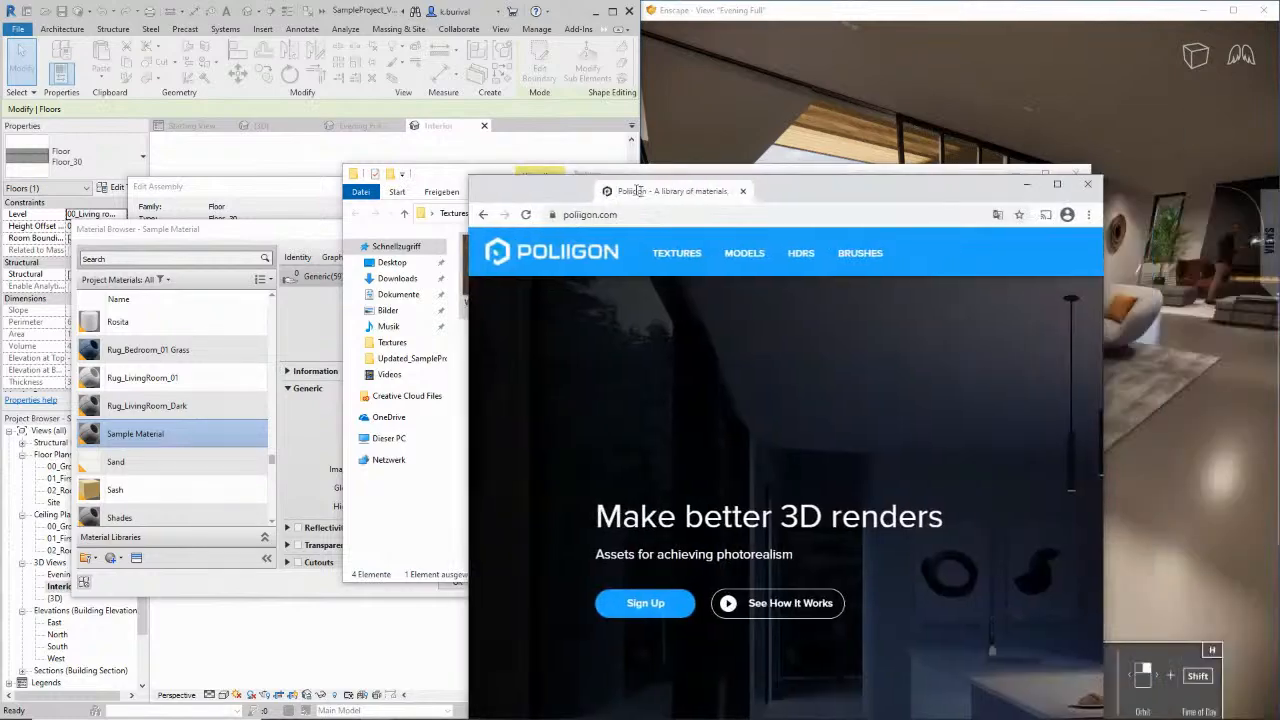
Maximize the browser window with the Poliigon website and look through its home page
left_click_drag(637, 191, 556, 2)
scroll(634, 303, "down", 3)
scroll(638, 334, "down", 10)
scroll(641, 343, "down", 3)
scroll(641, 354, "up", 15)
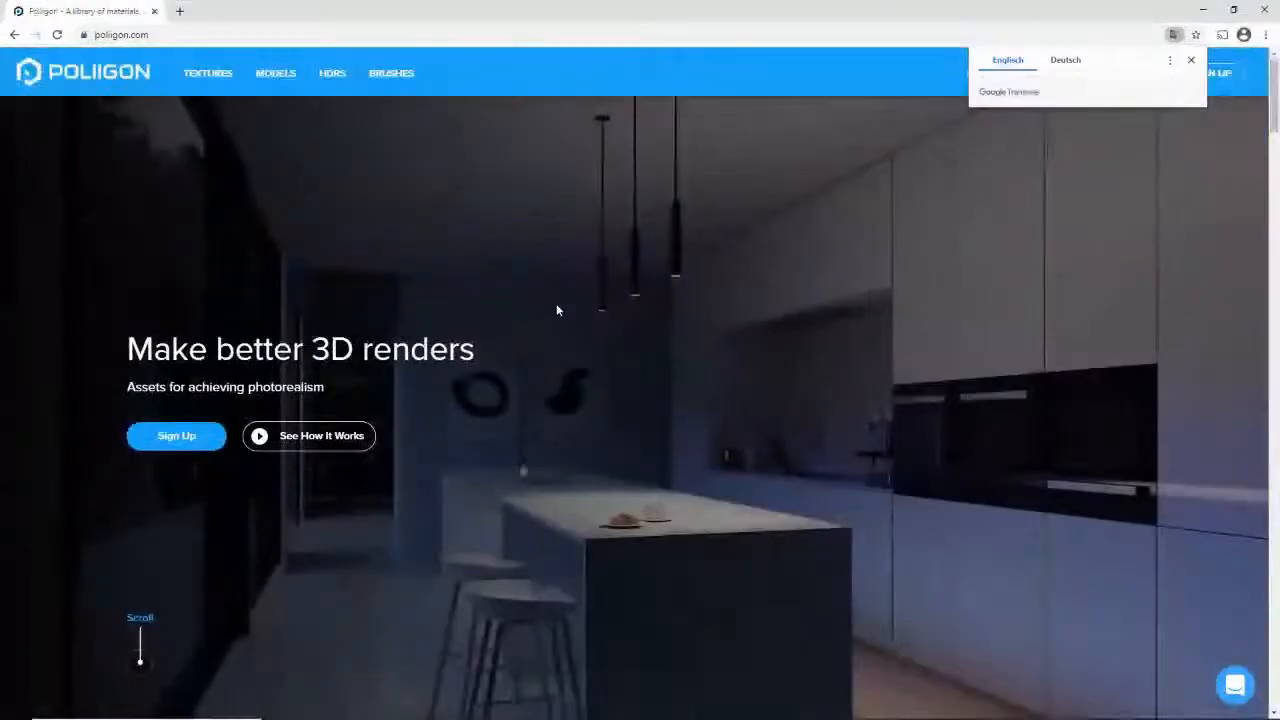
Open Poliigon's texture library and look through the first results and page 4
left_click(218, 76)
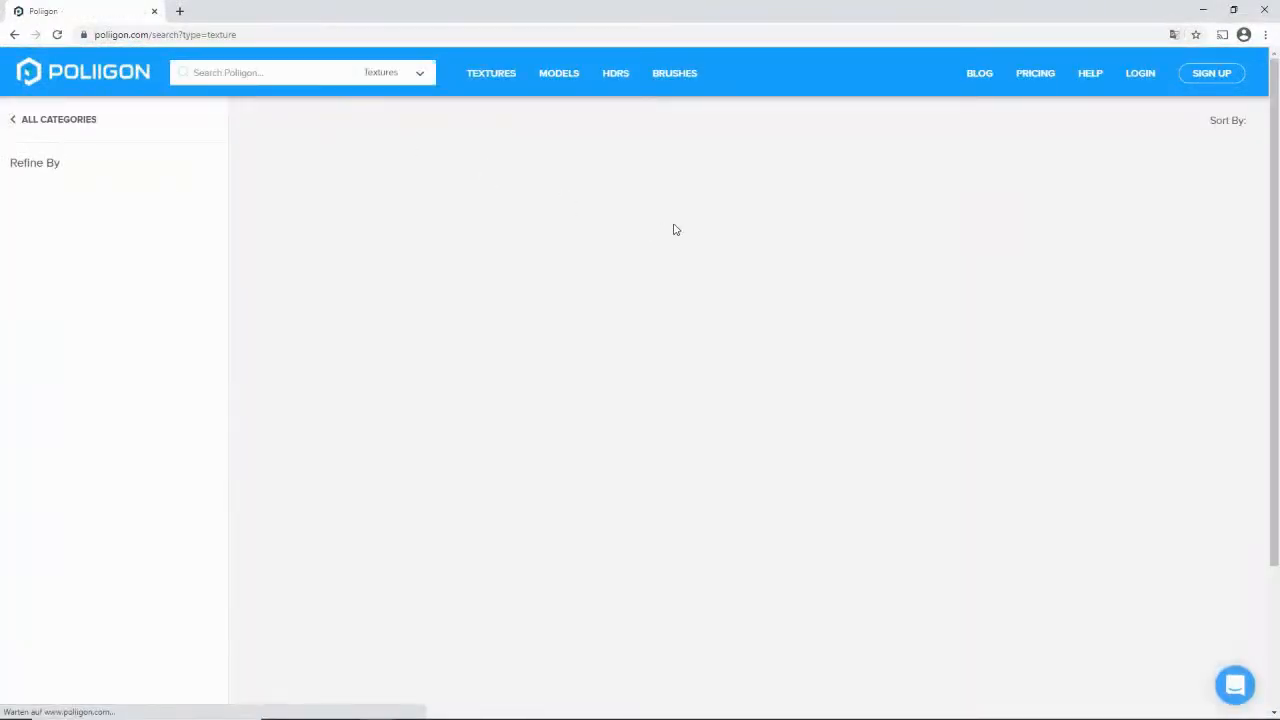
scroll(680, 230, "down", 6)
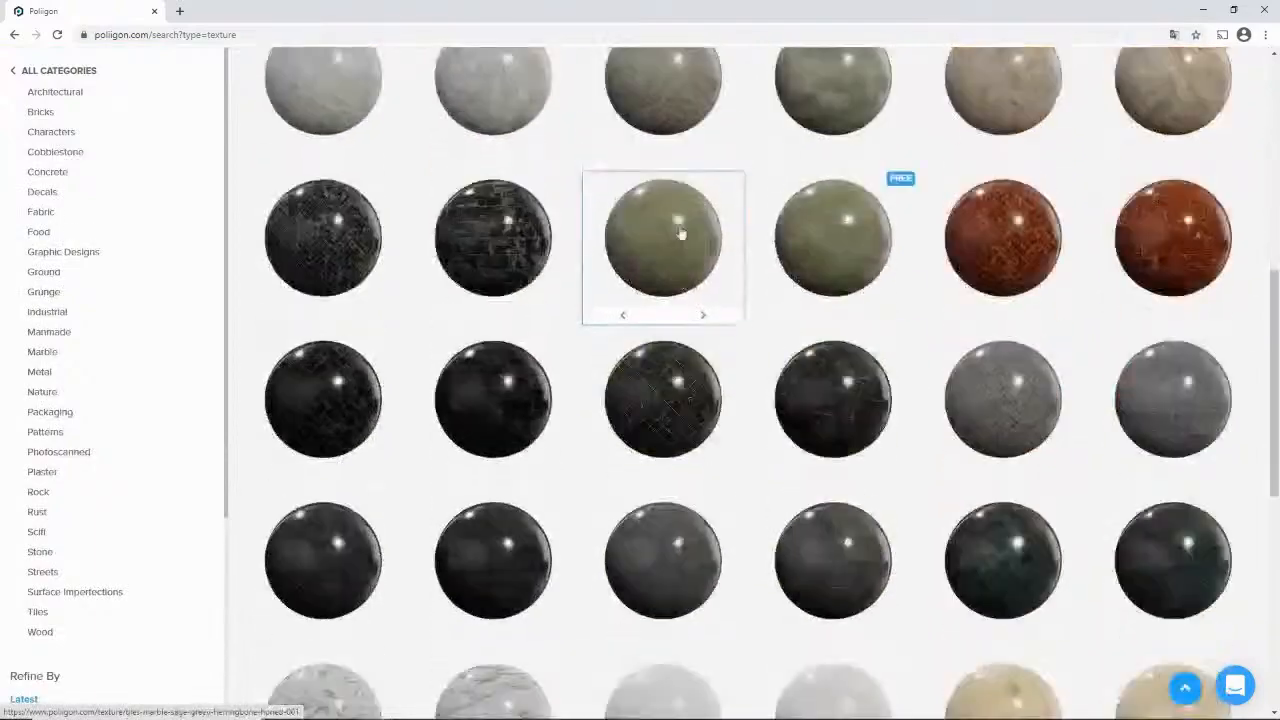
scroll(679, 233, "down", 10)
left_click(752, 538)
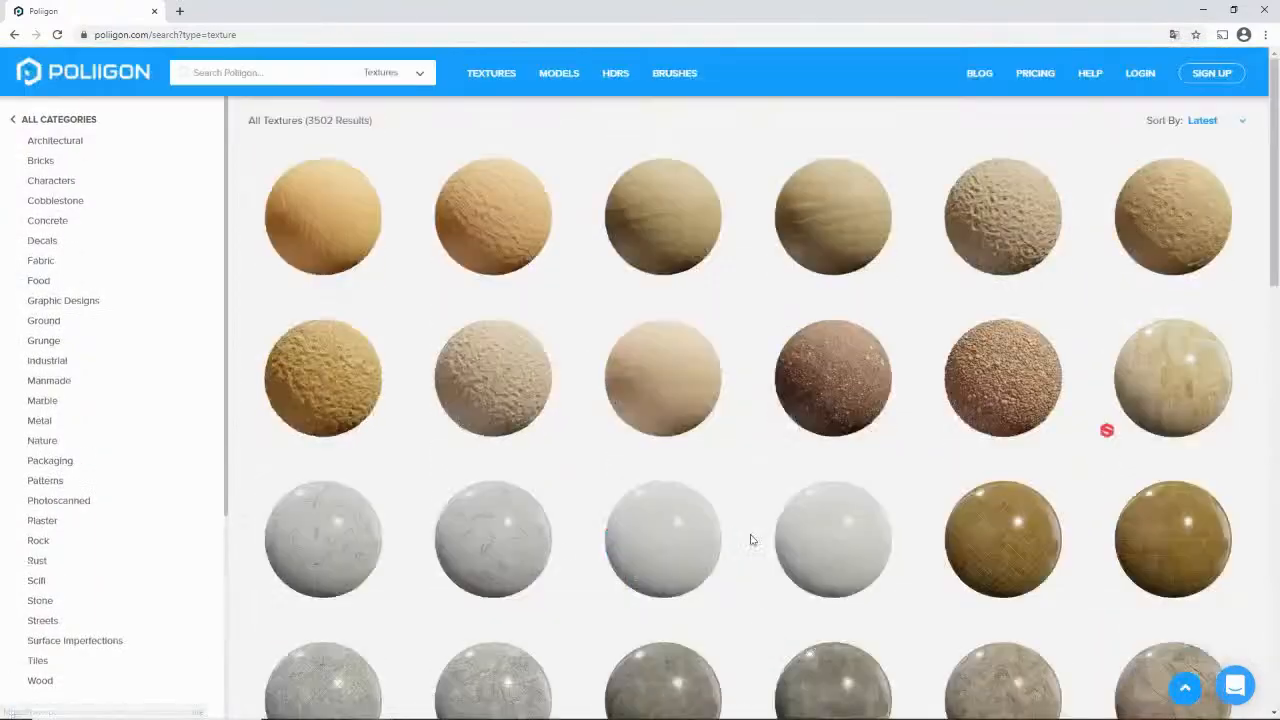
scroll(796, 318, "down", 5)
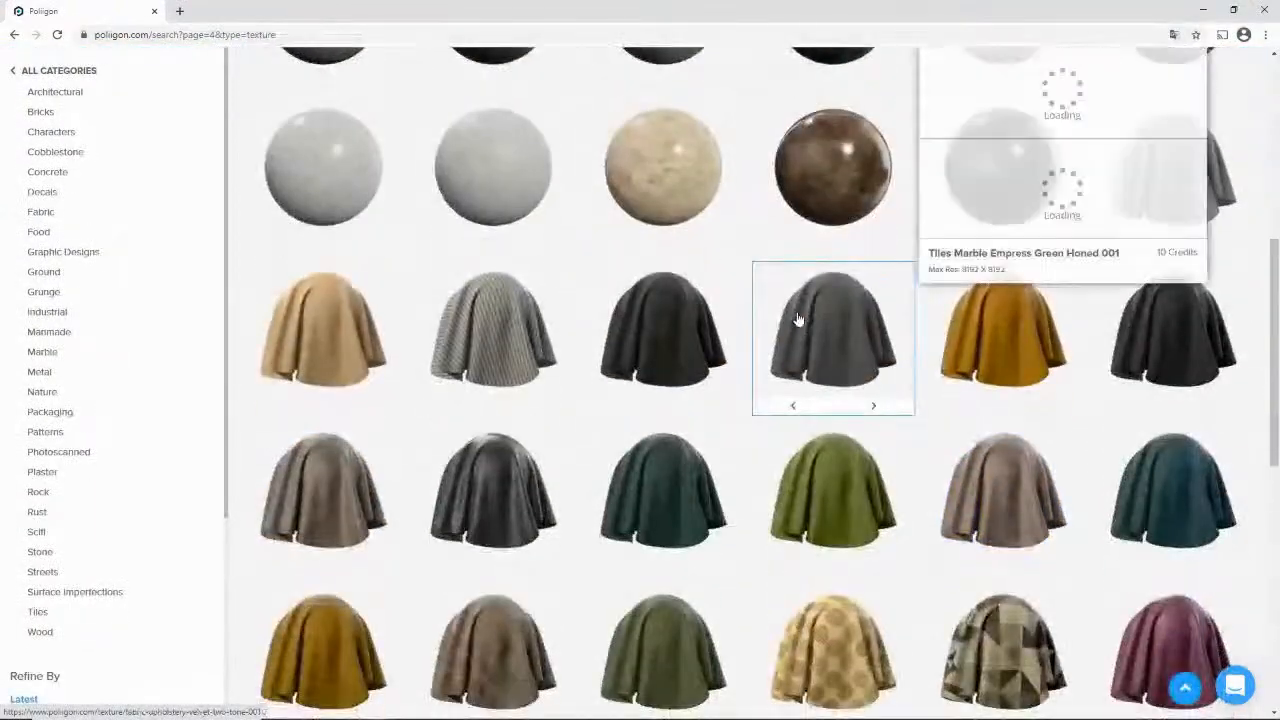
scroll(798, 318, "down", 7)
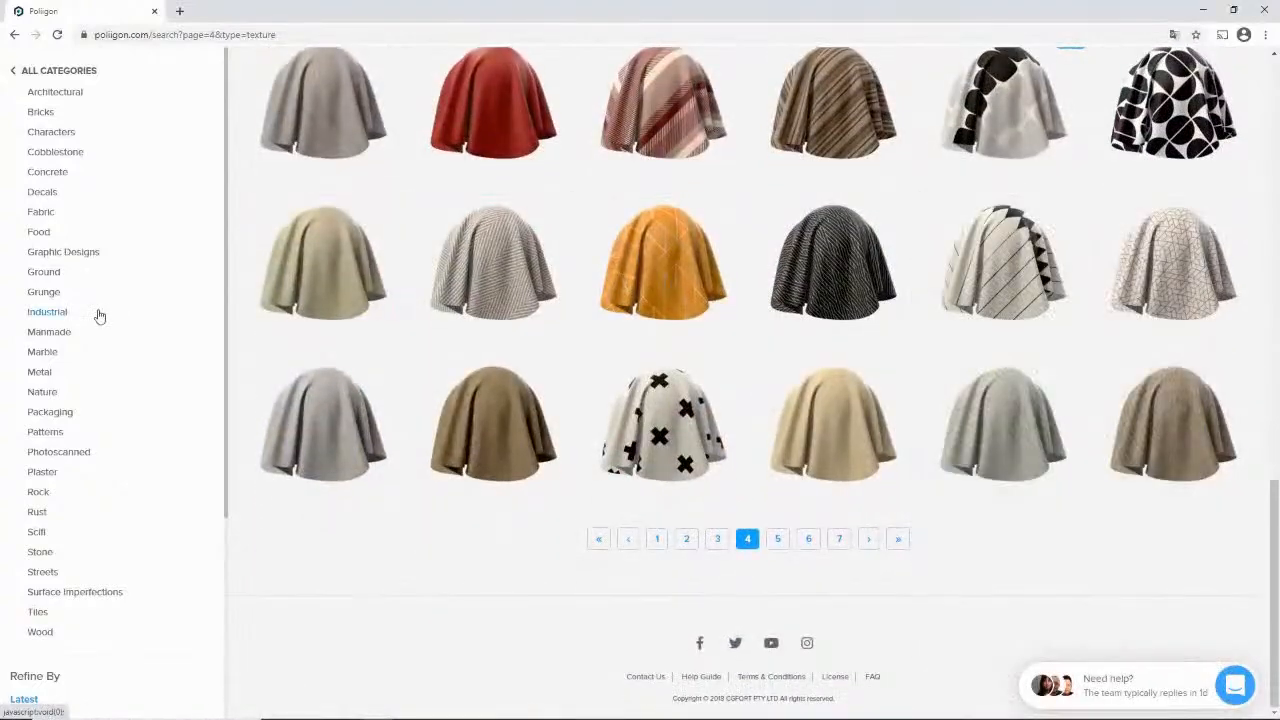
Filter the Poliigon textures to the Industrial category and look through the results
left_click(47, 311)
scroll(657, 360, "up", 3)
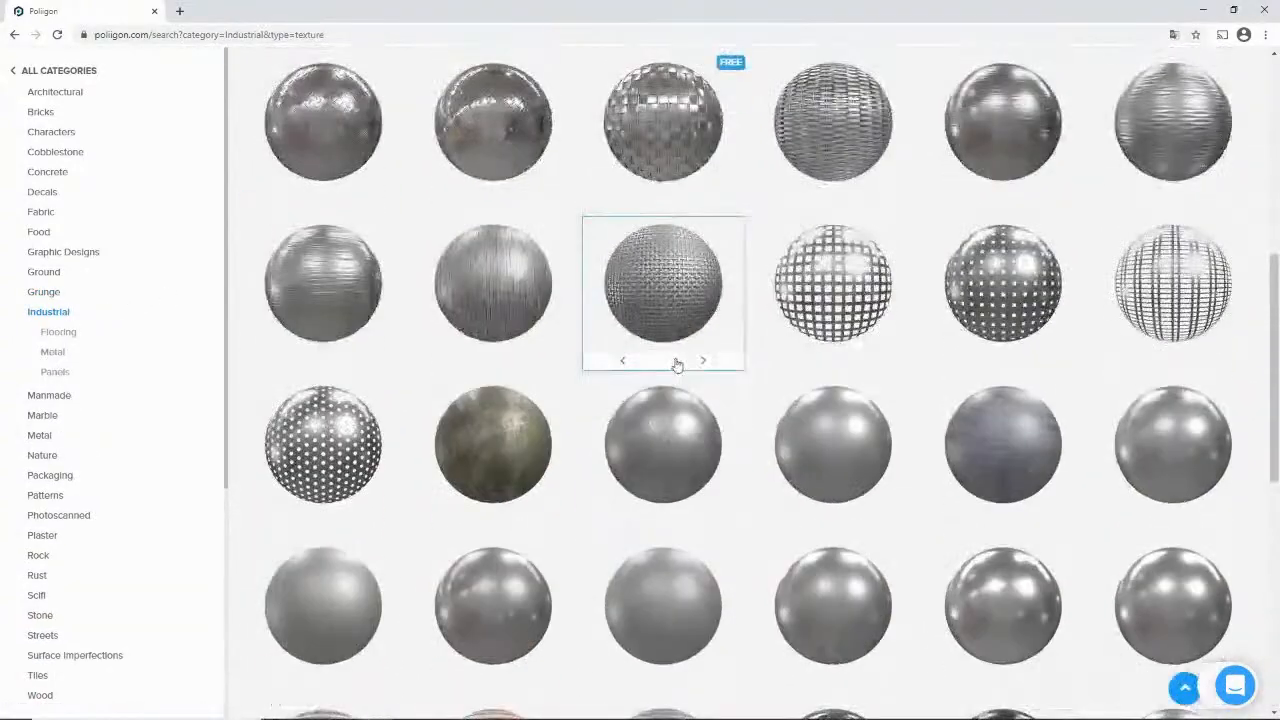
scroll(676, 364, "up", 1)
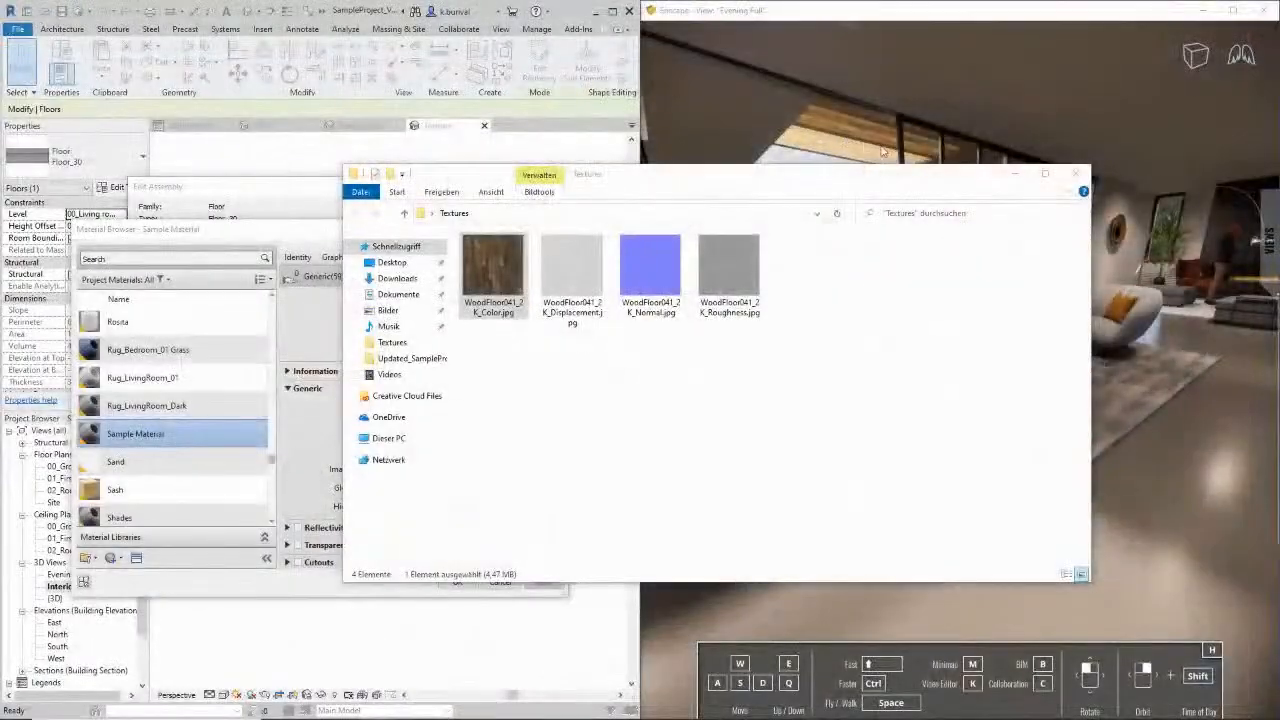
Return to Revit, assign WoodFloor041_2K_Color.jpg from the Textures folder as Sample Material's appearance image, and apply it to view the floor in Enscape
left_click(1015, 174)
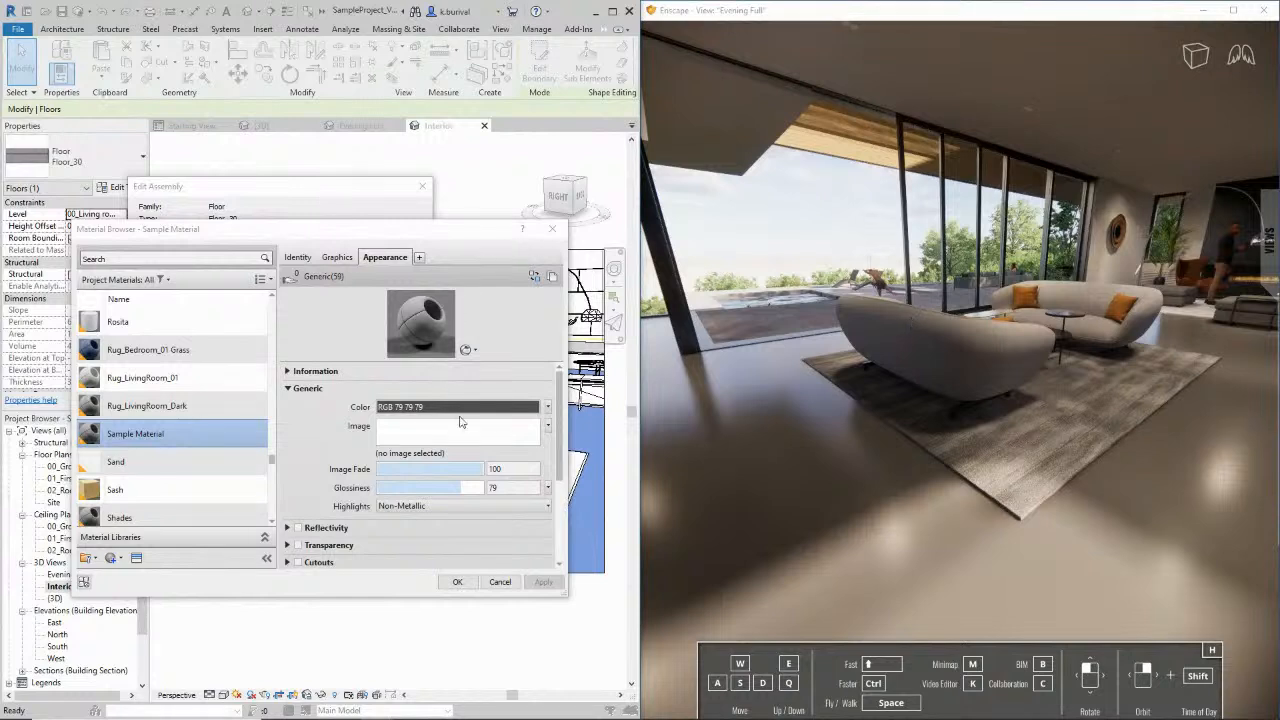
left_click(548, 426)
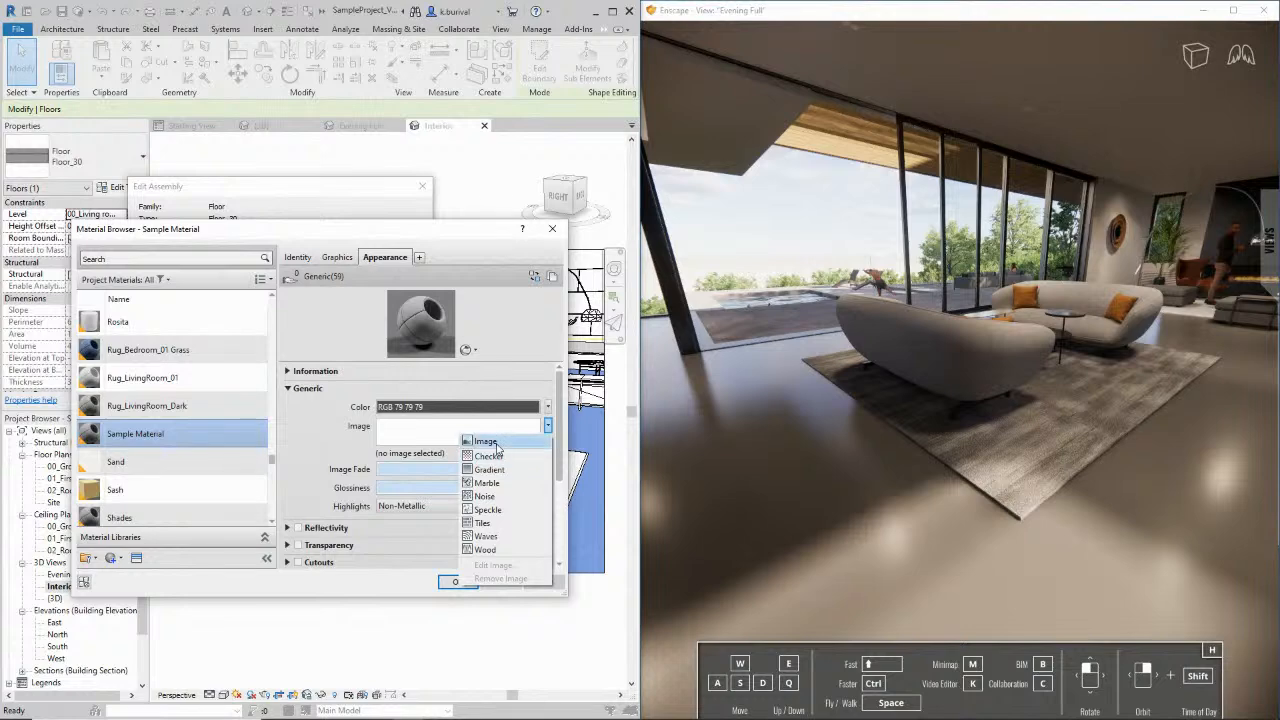
left_click(508, 441)
left_click(143, 443)
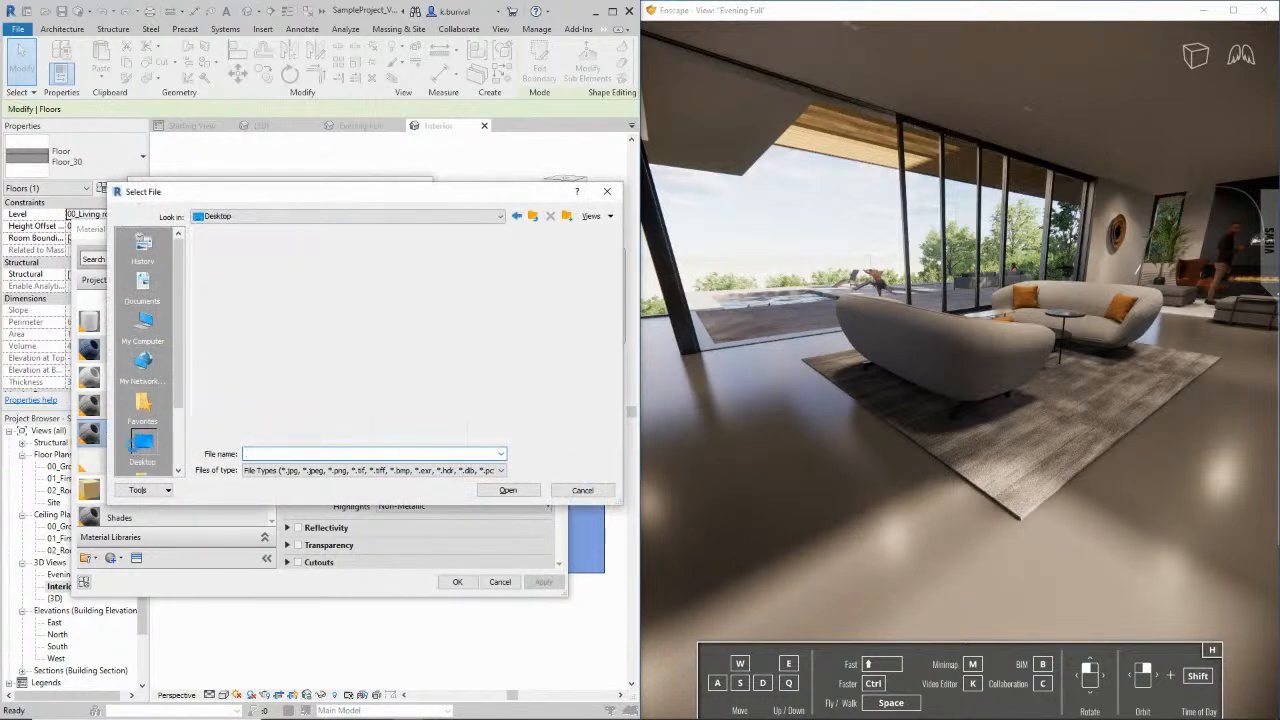
double_click(224, 326)
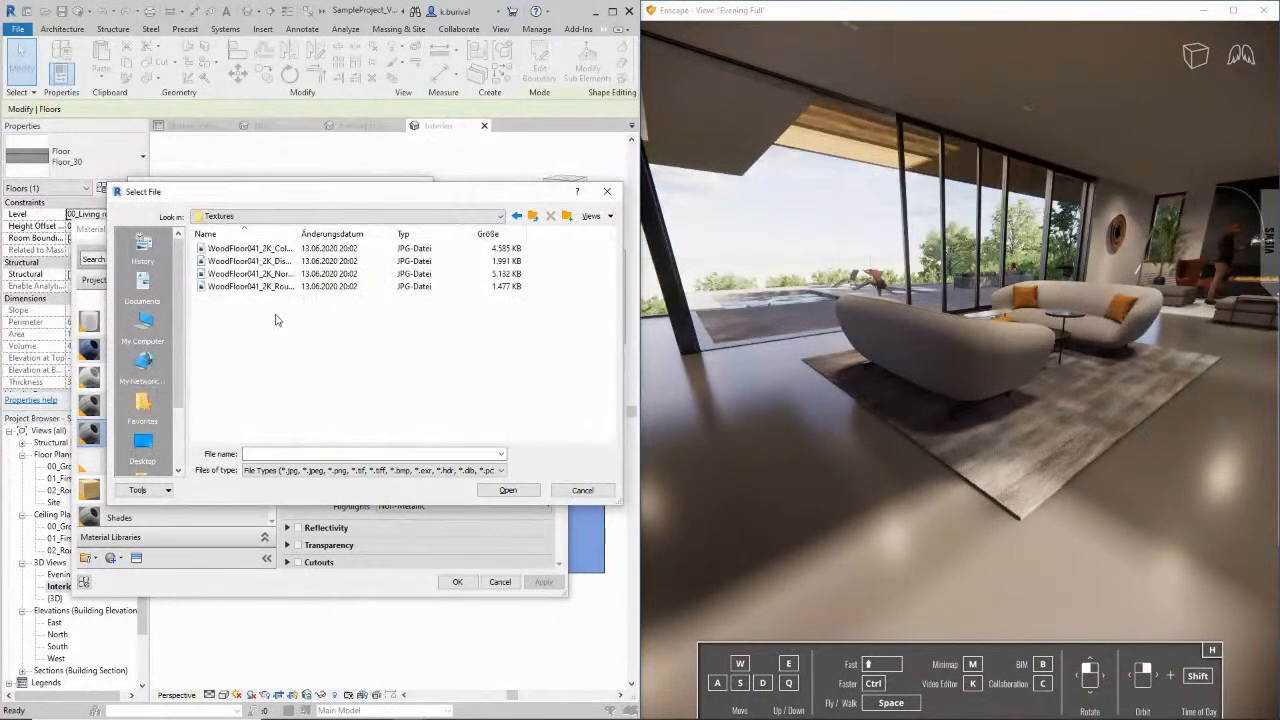
left_click(276, 252)
left_click_drag(298, 235, 838, 221)
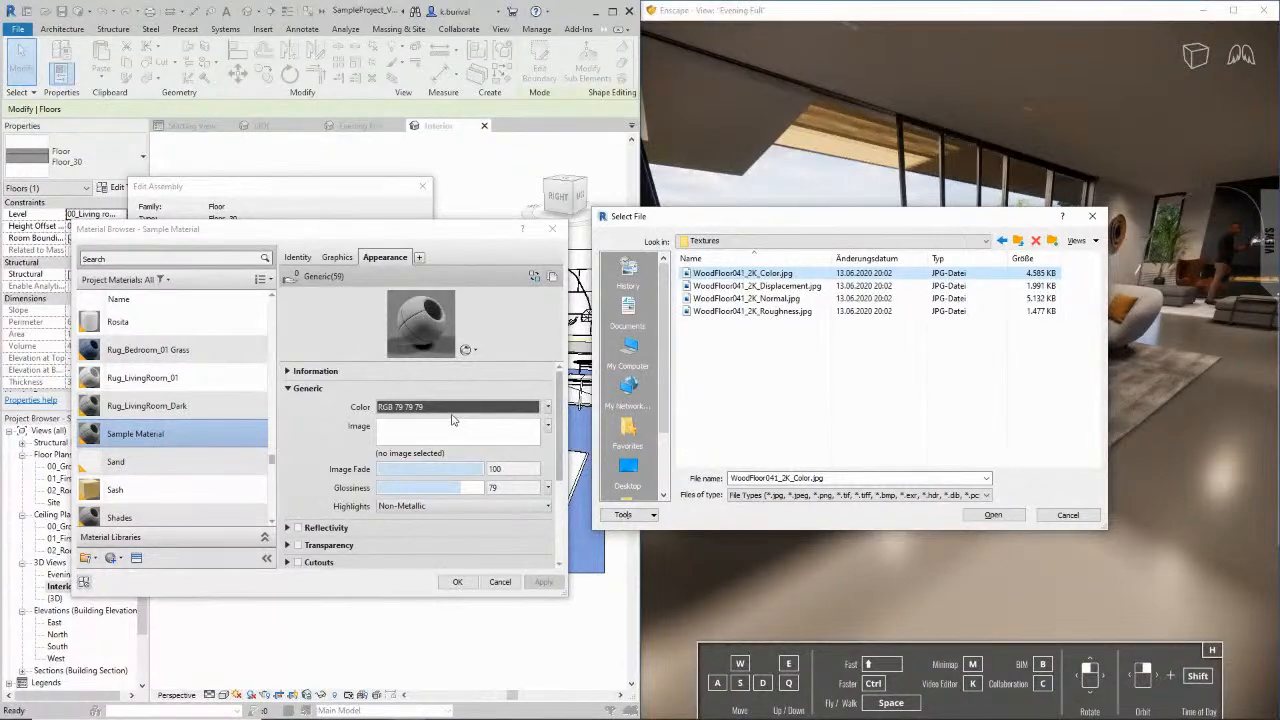
left_click(993, 515)
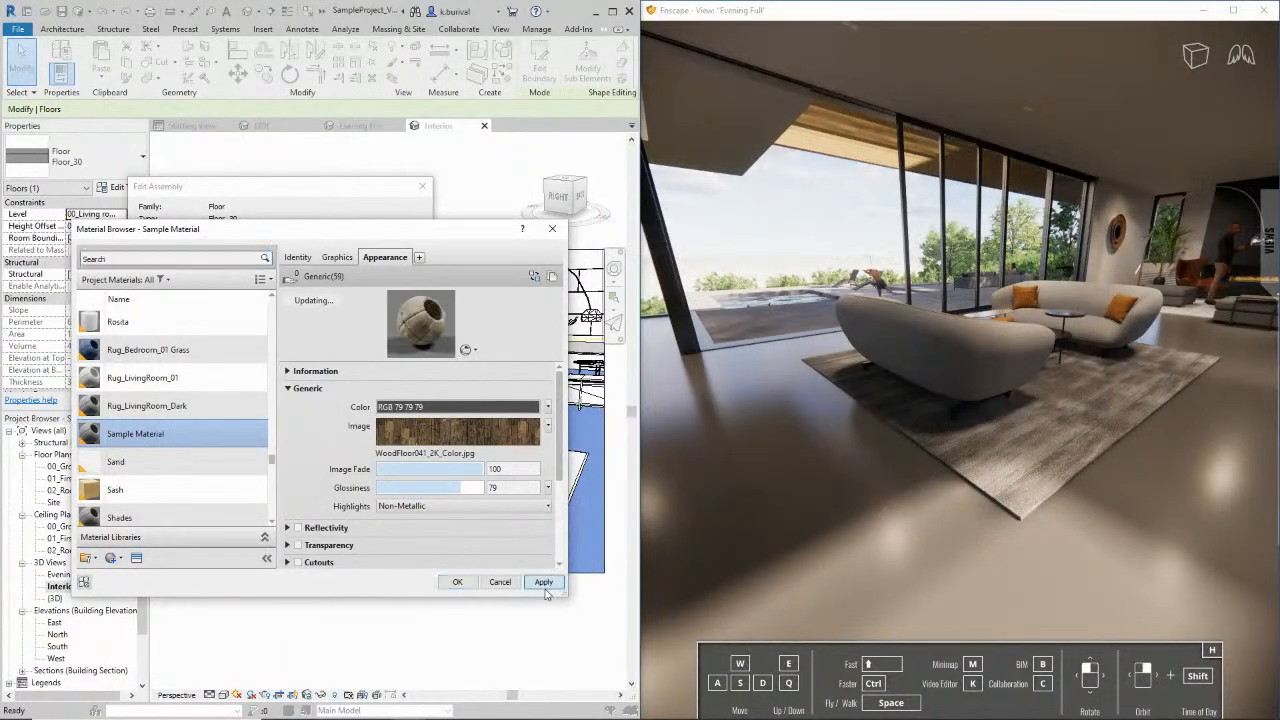
right_click_drag(1064, 492, 1020, 495)
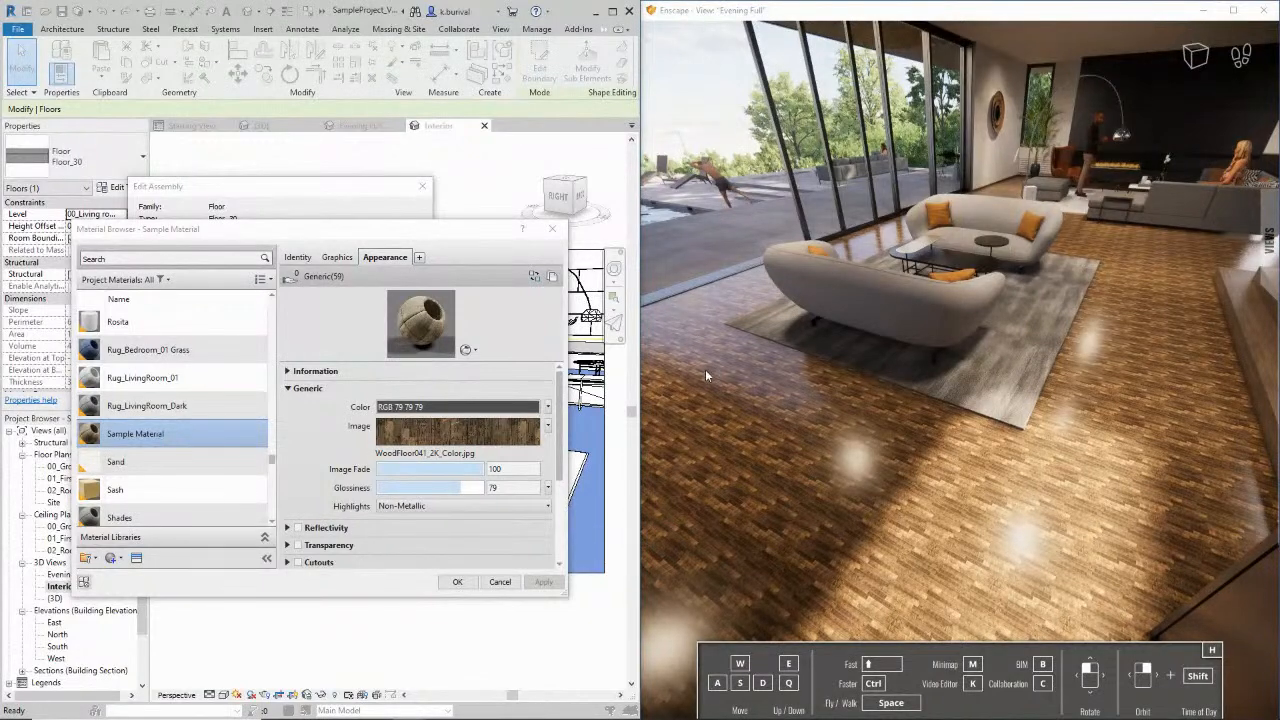
Set the wood floor image's sample size to 300 cm in width and height, and apply the change to Sample Material
left_click(457, 432)
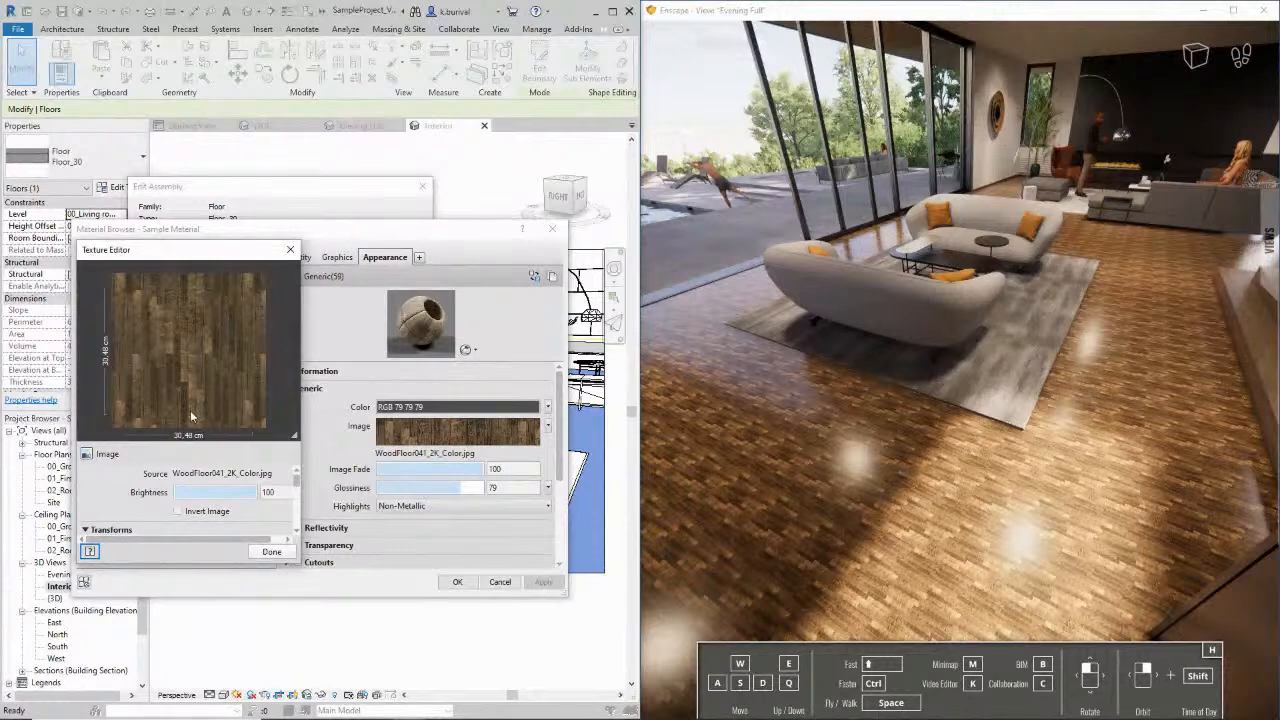
left_click_drag(297, 478, 297, 518)
left_click(198, 493)
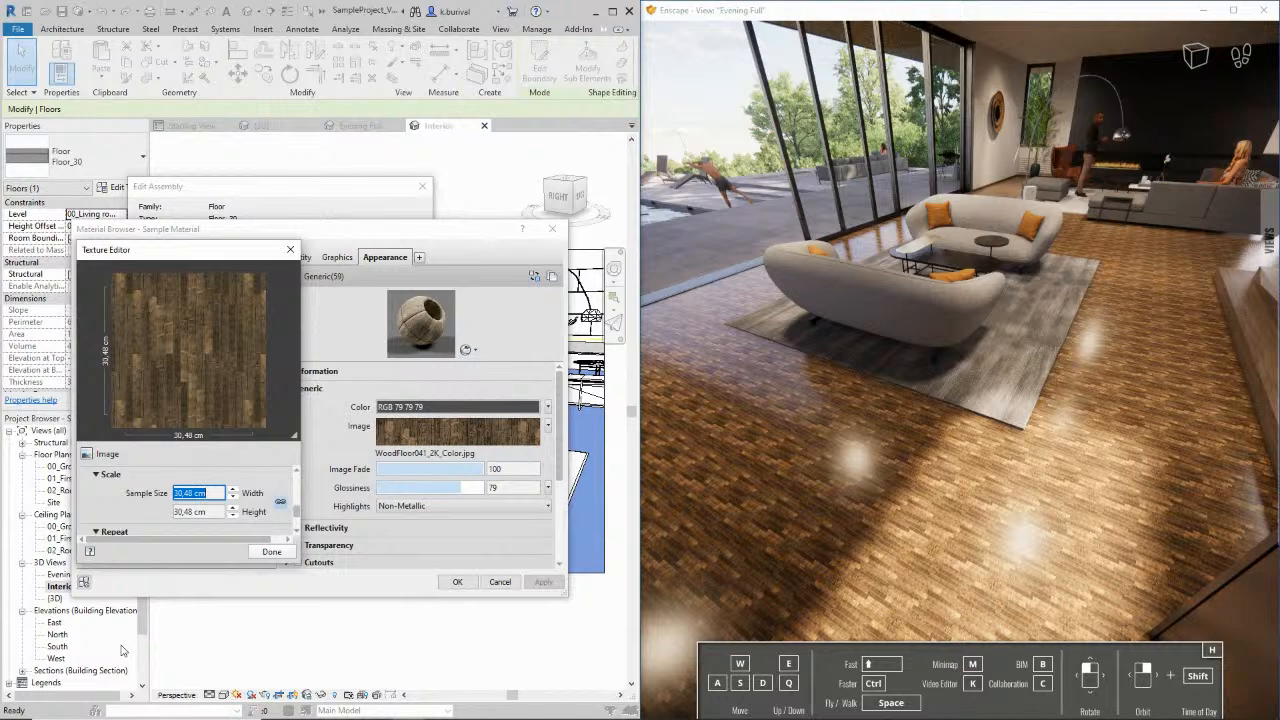
type("300")
key("Return")
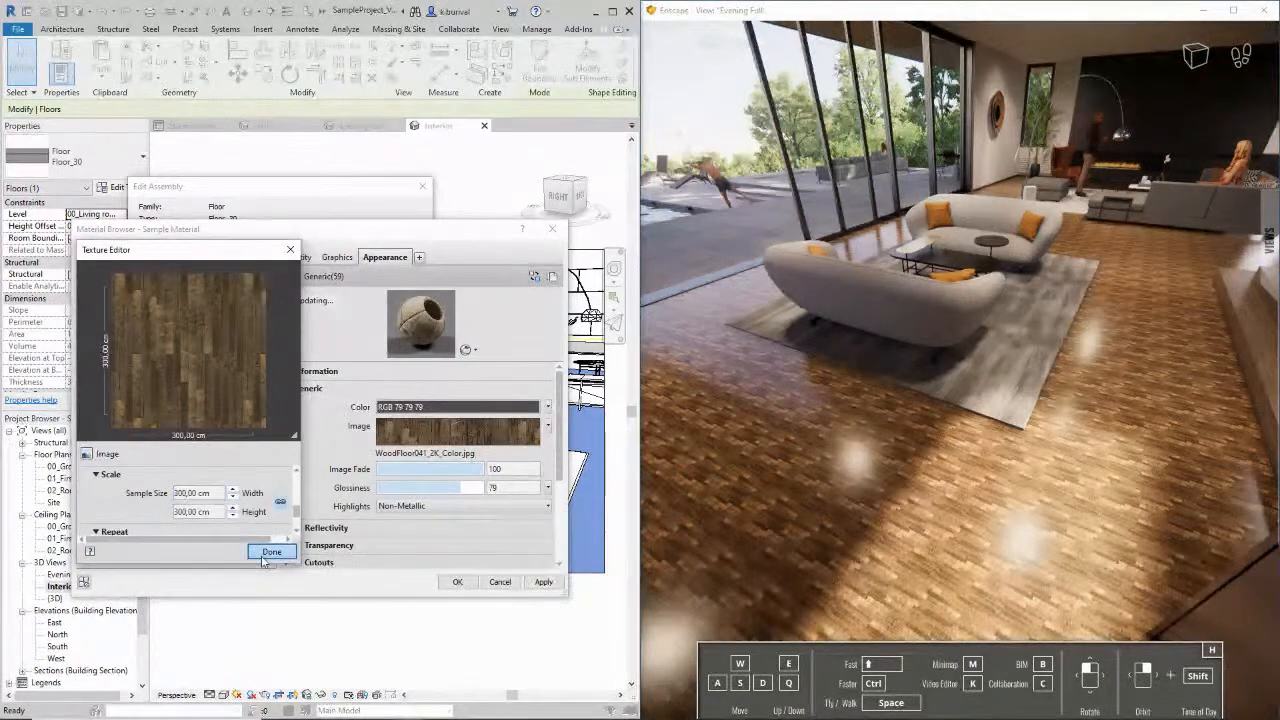
left_click(271, 551)
left_click(541, 583)
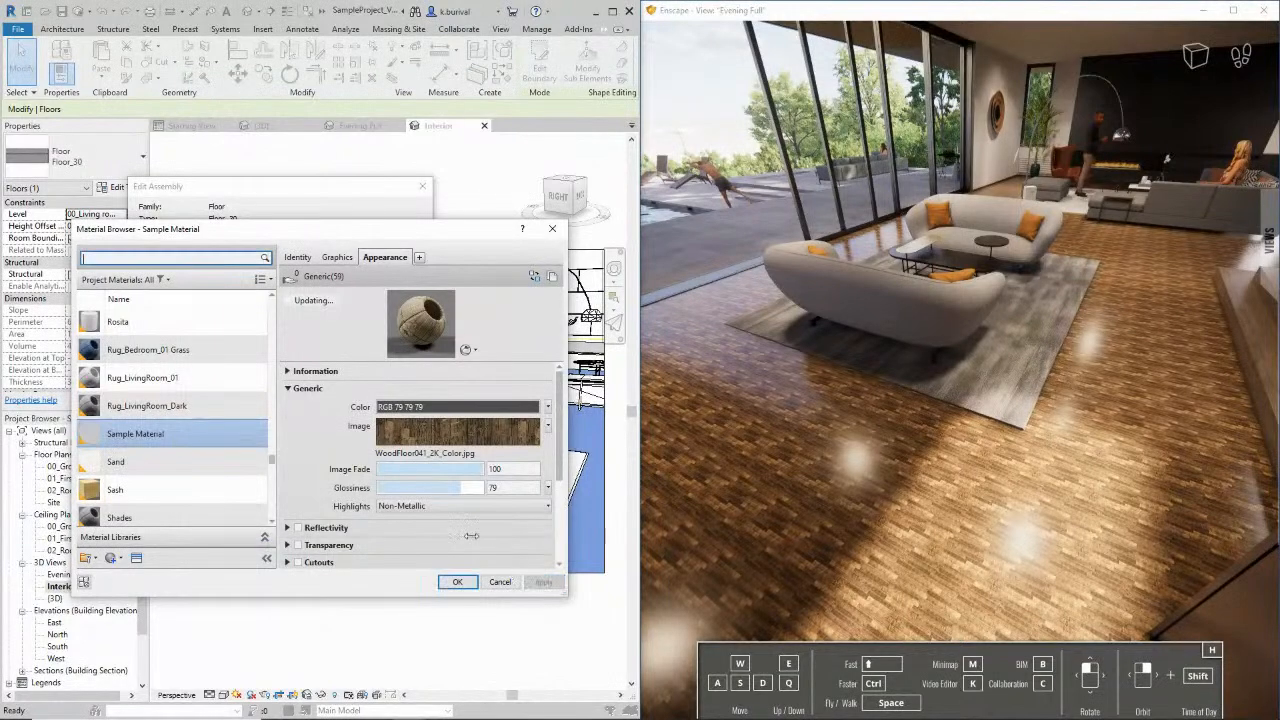
right_click_drag(1027, 508, 1030, 506)
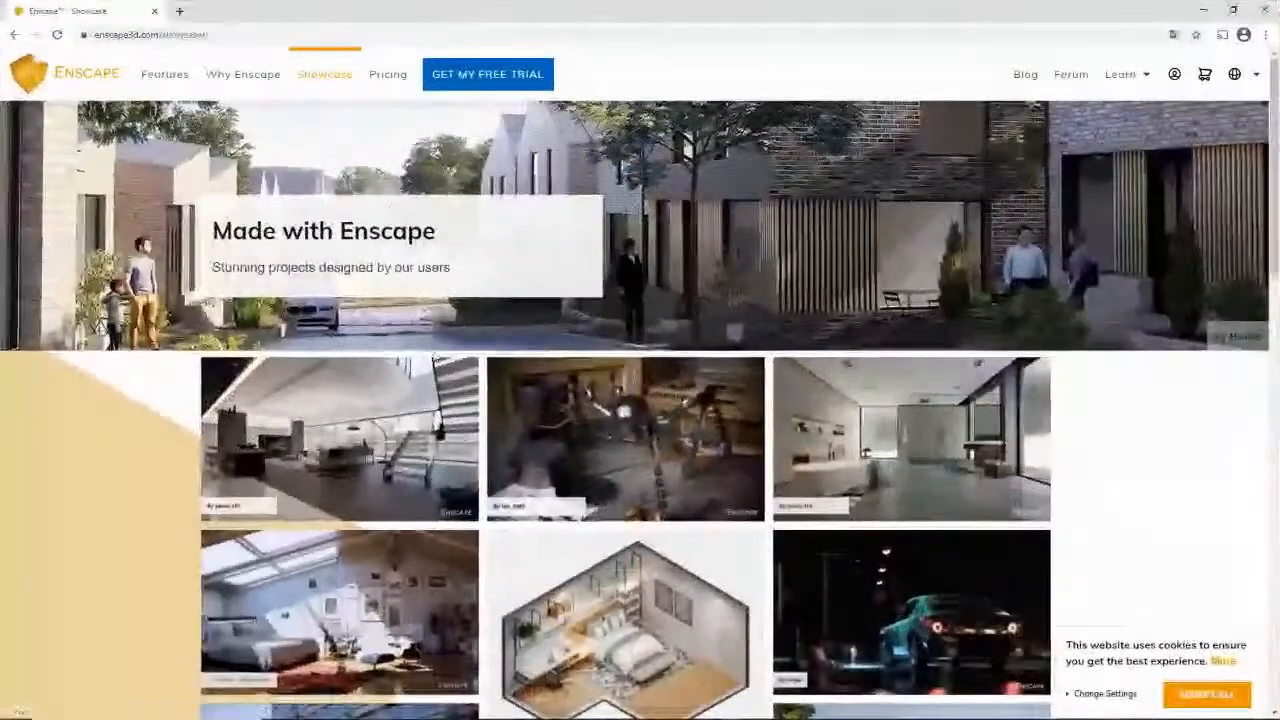
Switch to the Enscape showcase page in the browser and view several user project images enlarged
scroll(599, 290, "down", 3)
left_click(599, 290)
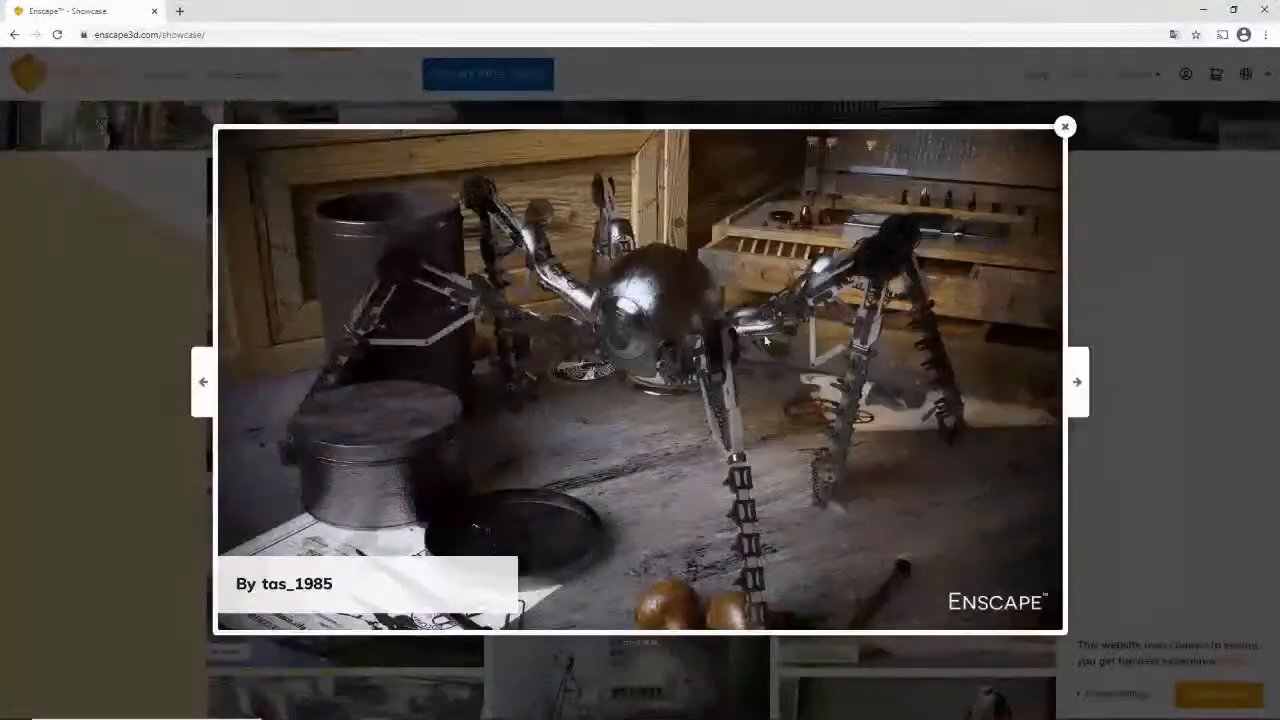
left_click(1073, 372)
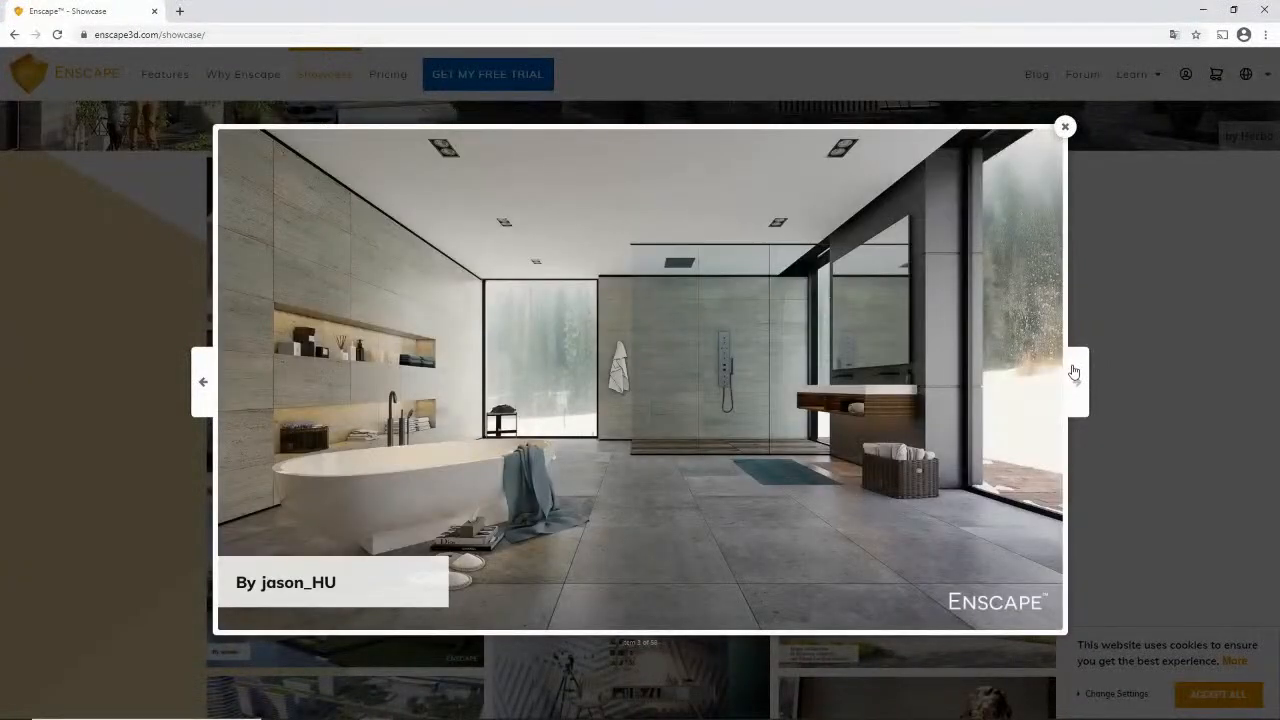
left_click(1073, 372)
left_click(1073, 372)
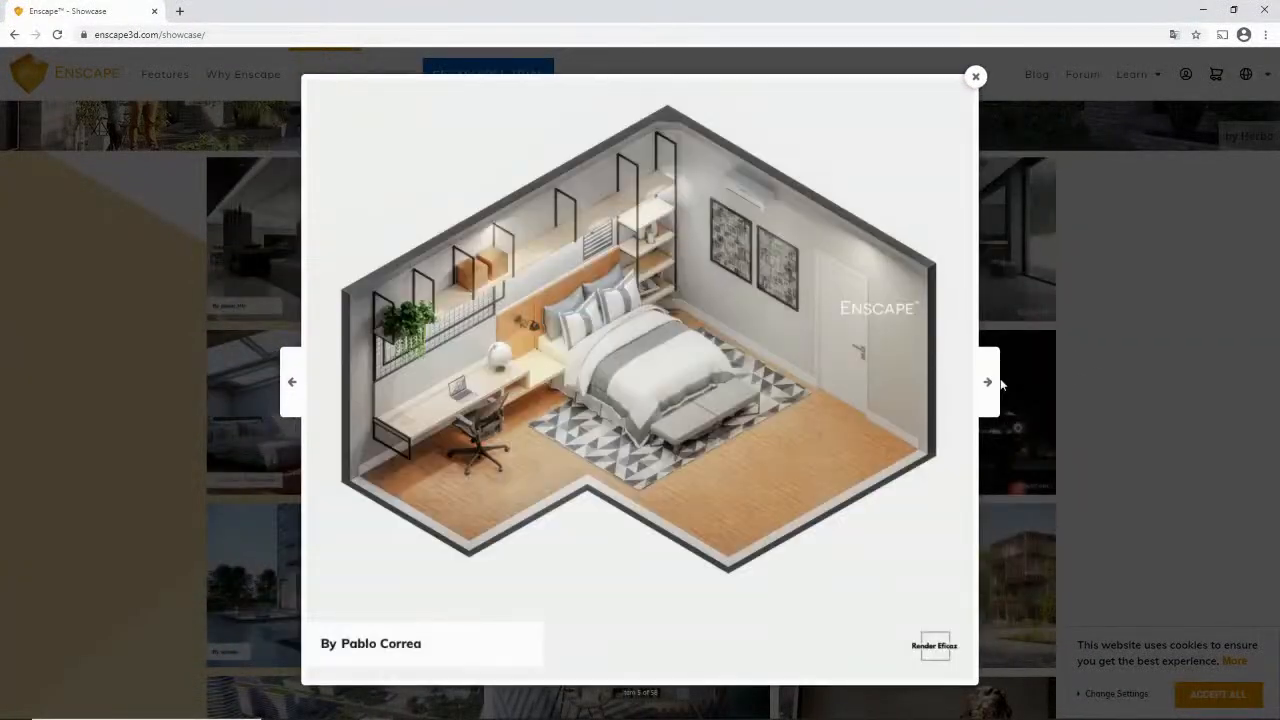
Look through further enlarged project images in the Enscape showcase
left_click(994, 382)
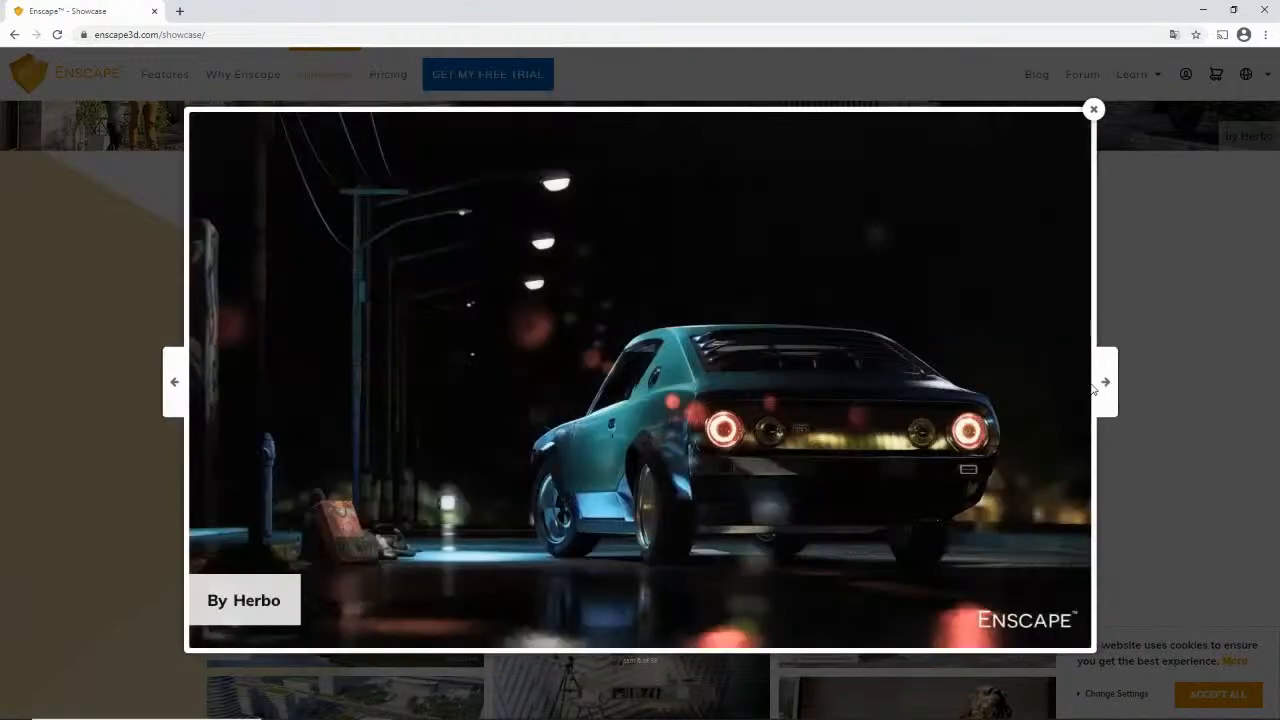
left_click(1104, 384)
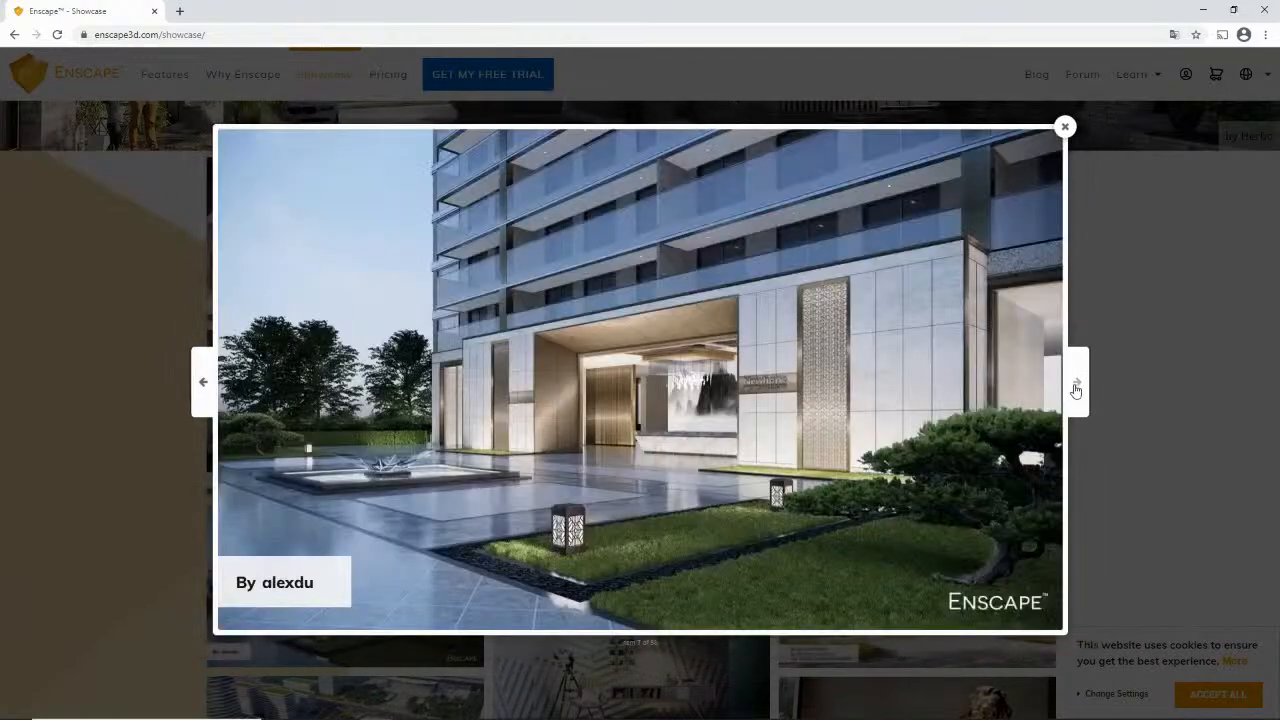
left_click(1073, 390)
left_click(1075, 390)
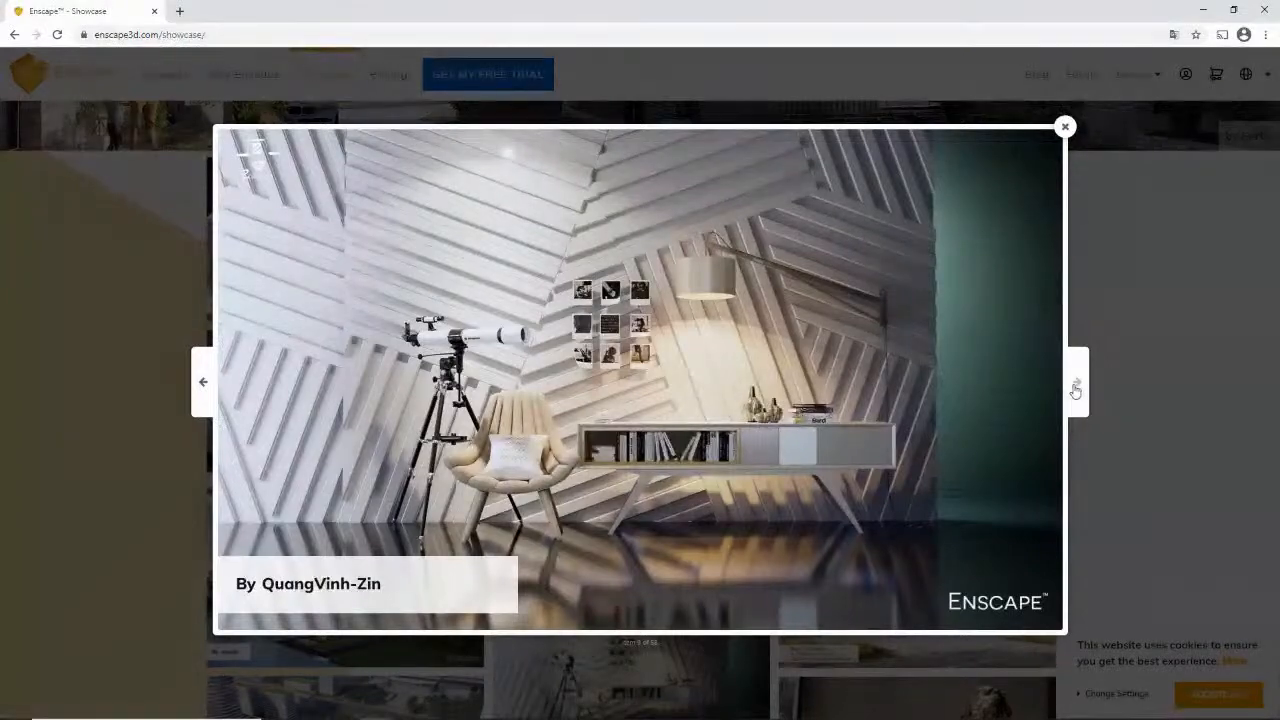
left_click(1075, 388)
left_click(1077, 382)
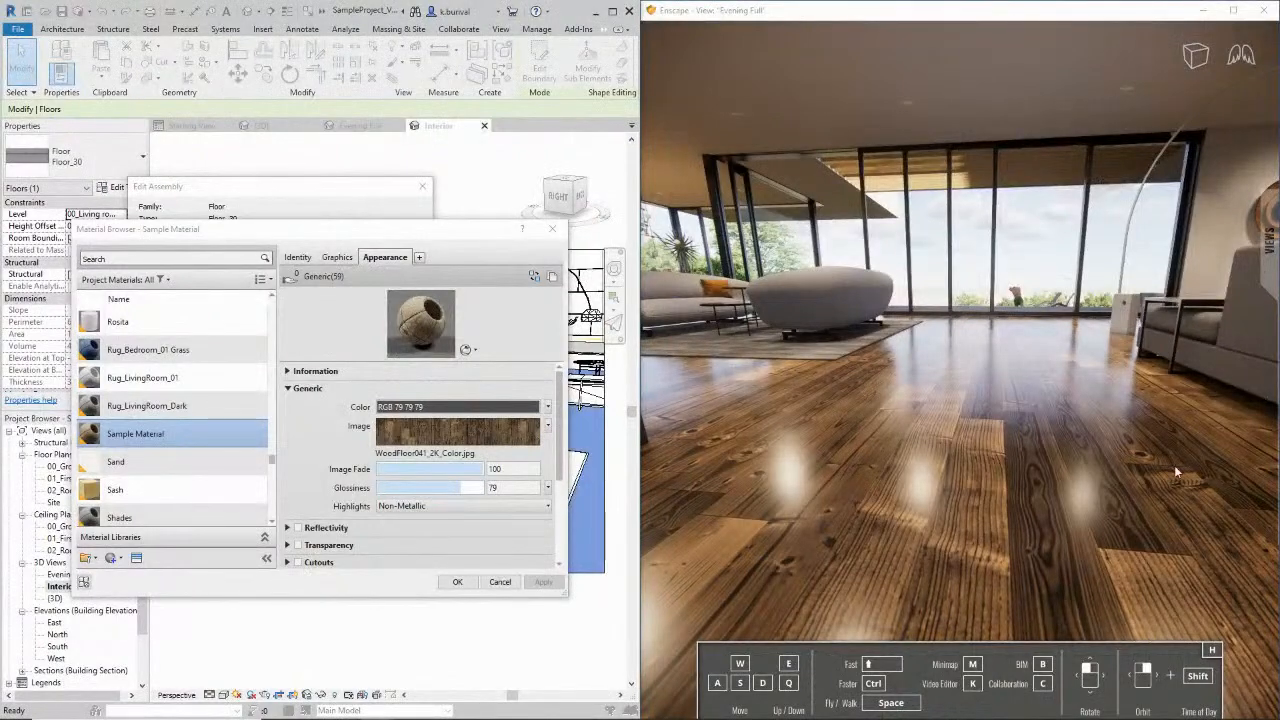
Switch back to Revit and Enscape, set Sample Material's Image Fade to 0, and apply it to view the floor without its wood image
right_click_drag(1038, 557, 1038, 557)
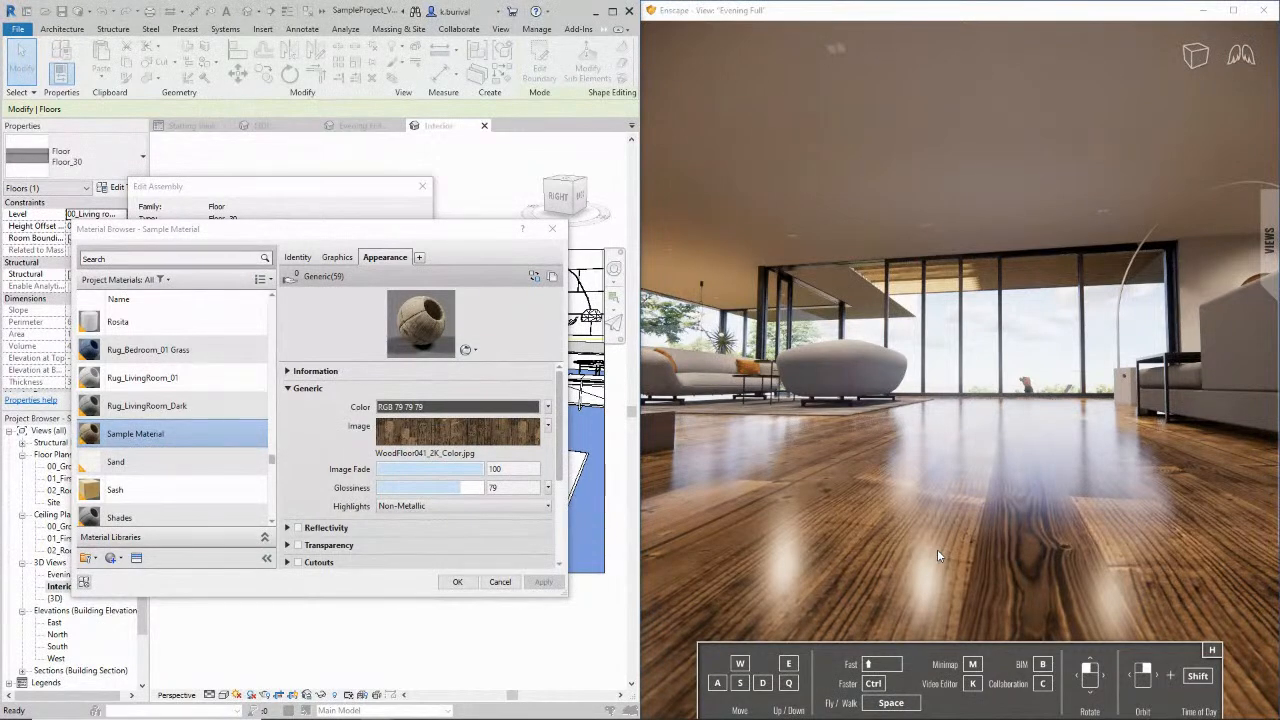
right_click_drag(955, 455, 960, 457)
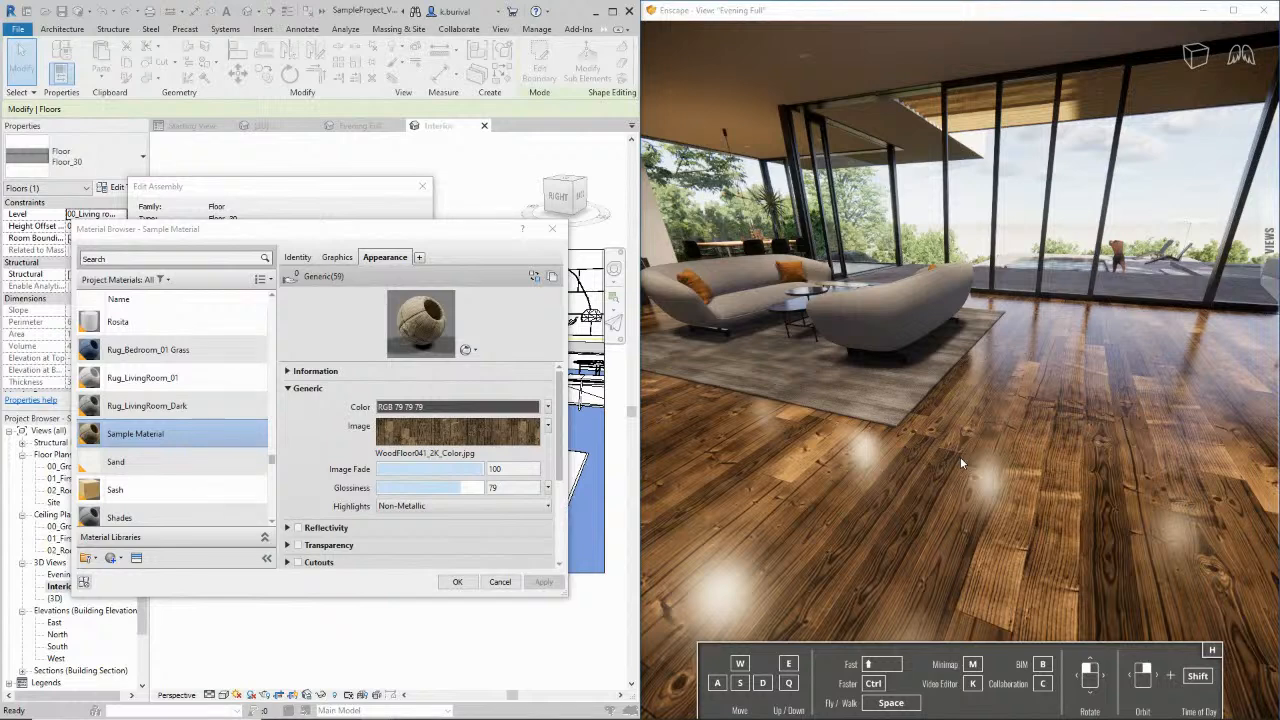
left_click(493, 470)
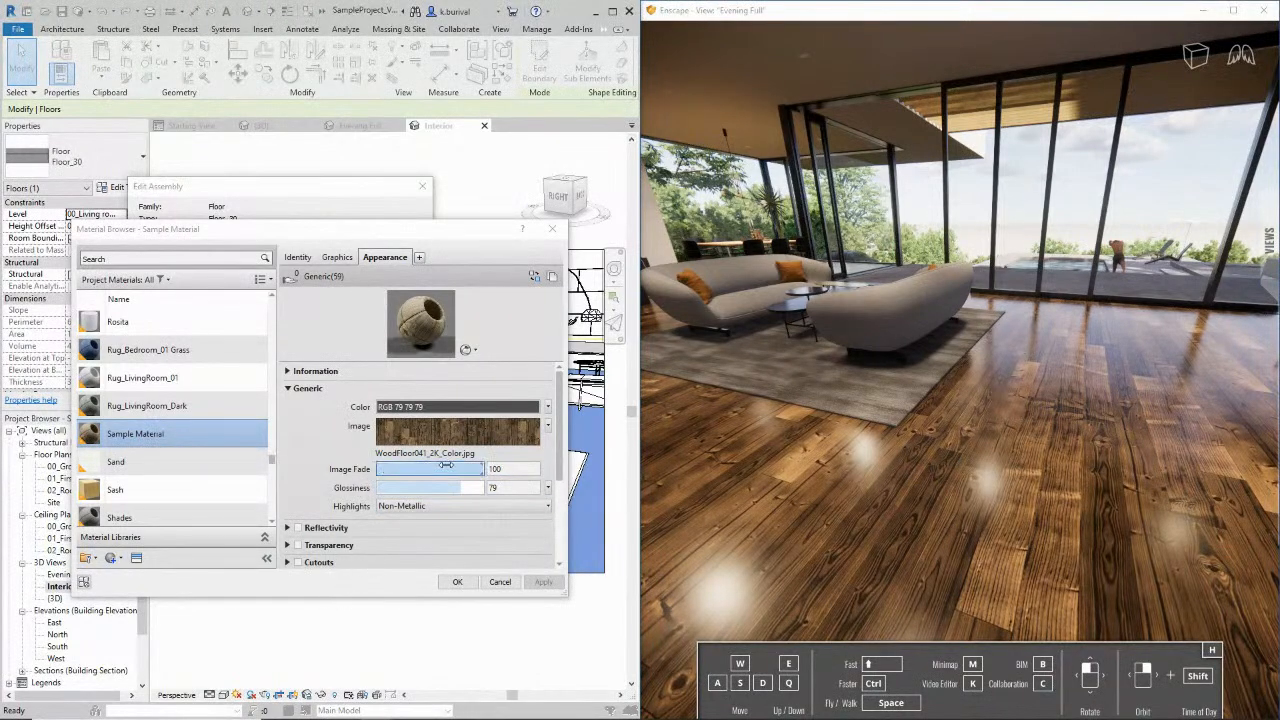
left_click_drag(445, 466, 325, 490)
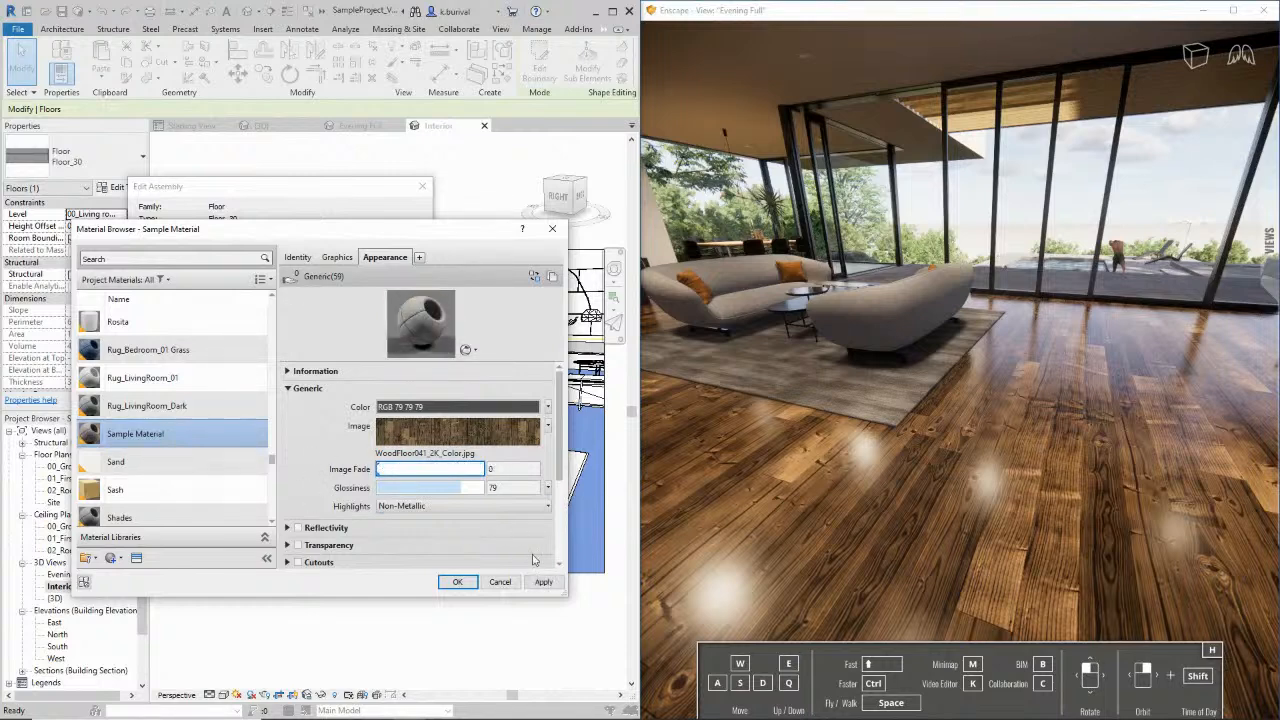
left_click(543, 582)
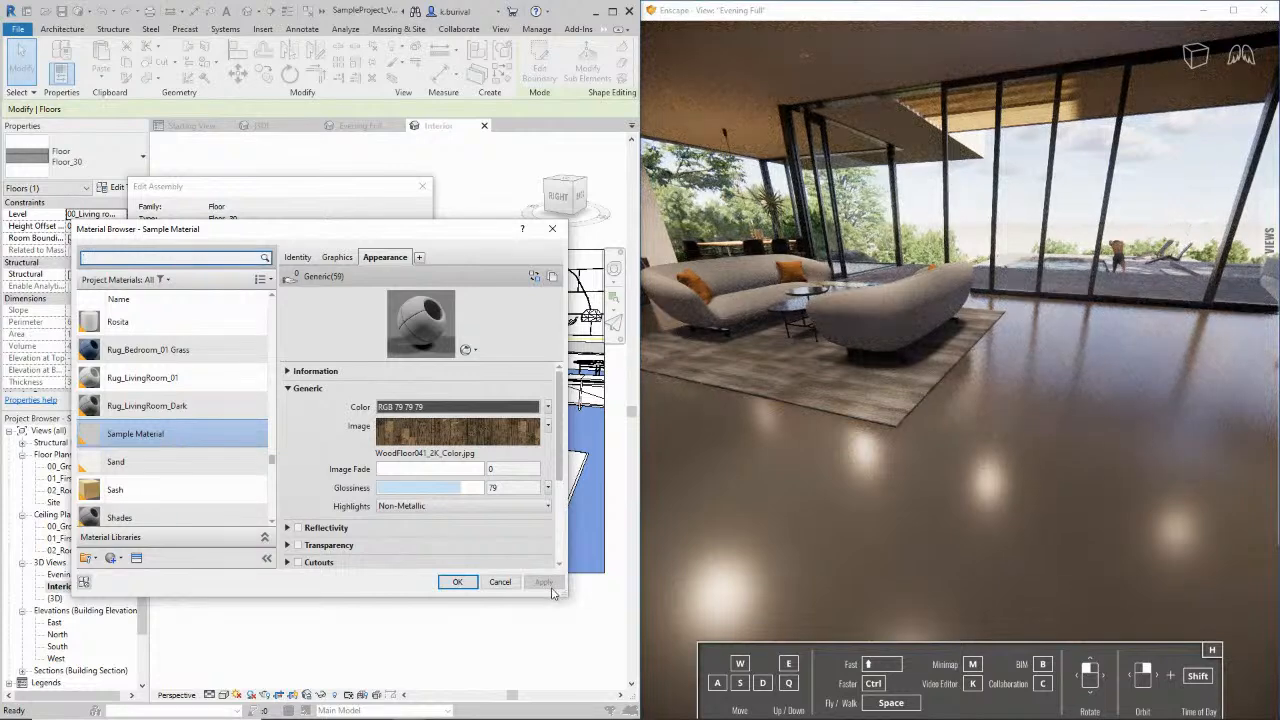
right_click_drag(1038, 602, 984, 564)
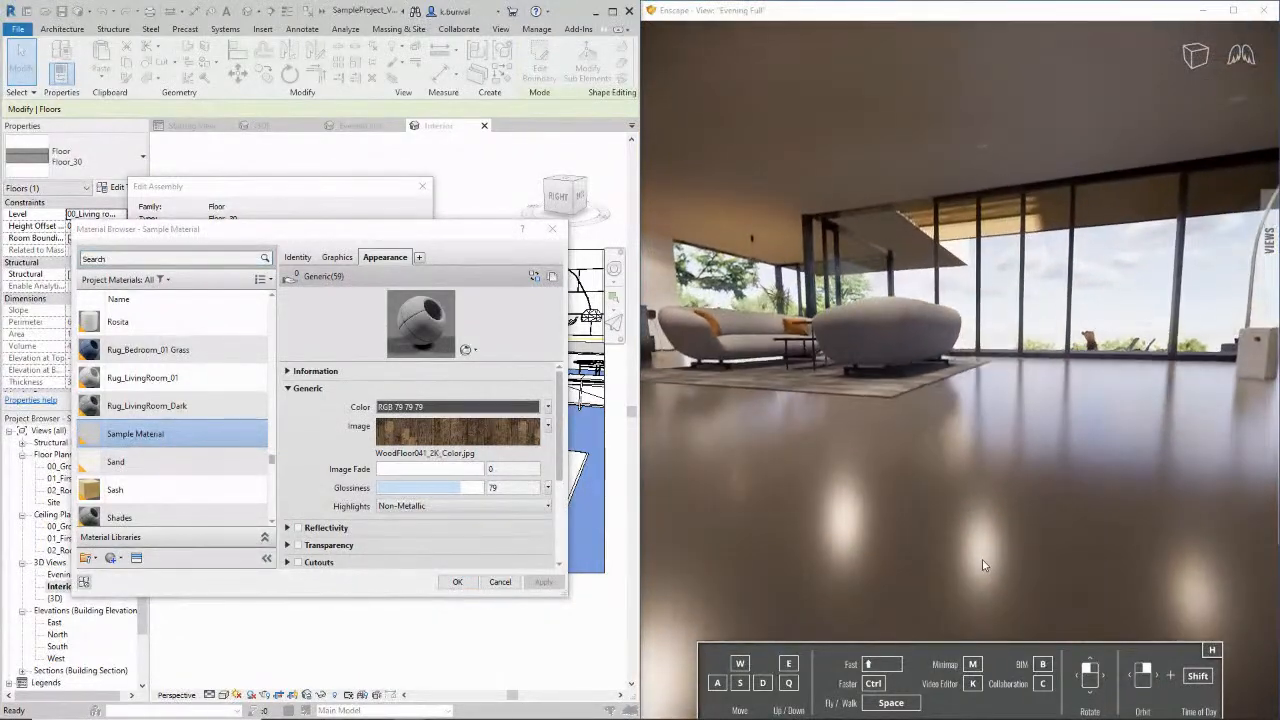
Apply a glossiness of 58 to Sample Material, raise it to 78, and apply the material again
left_click(463, 488)
left_click_drag(463, 488, 437, 488)
left_click(541, 582)
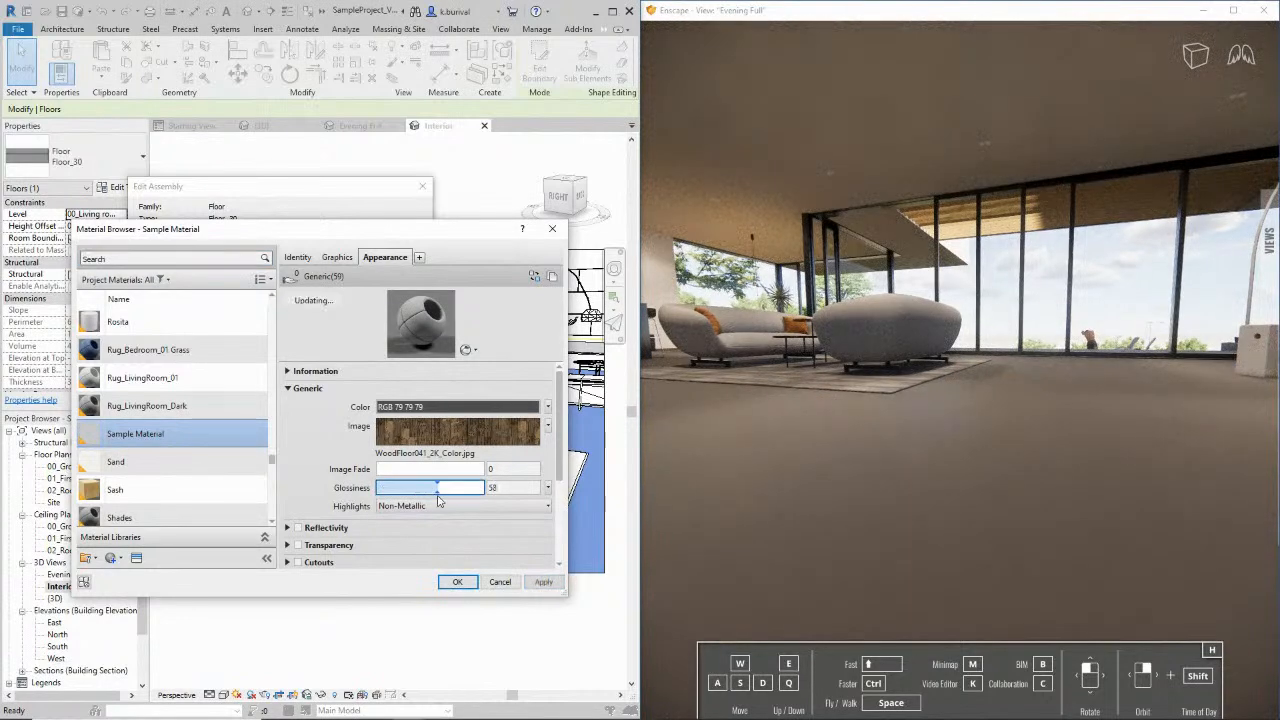
left_click(558, 584)
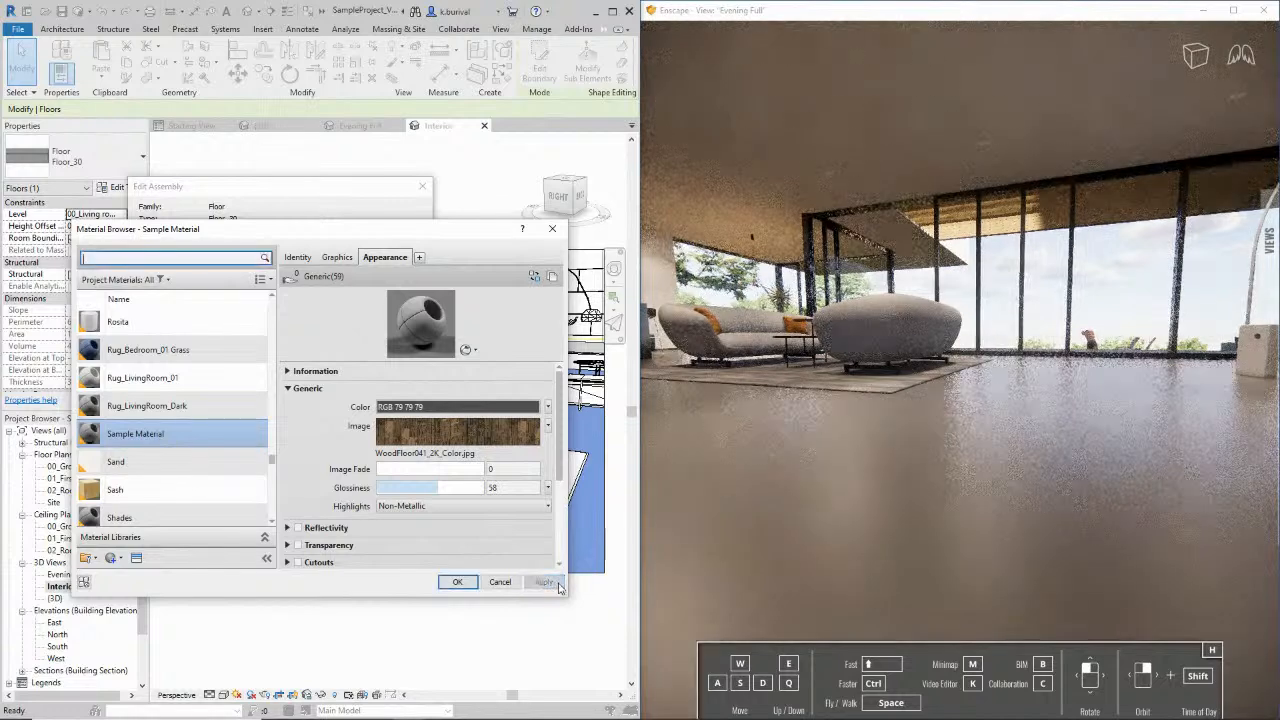
left_click_drag(449, 488, 459, 488)
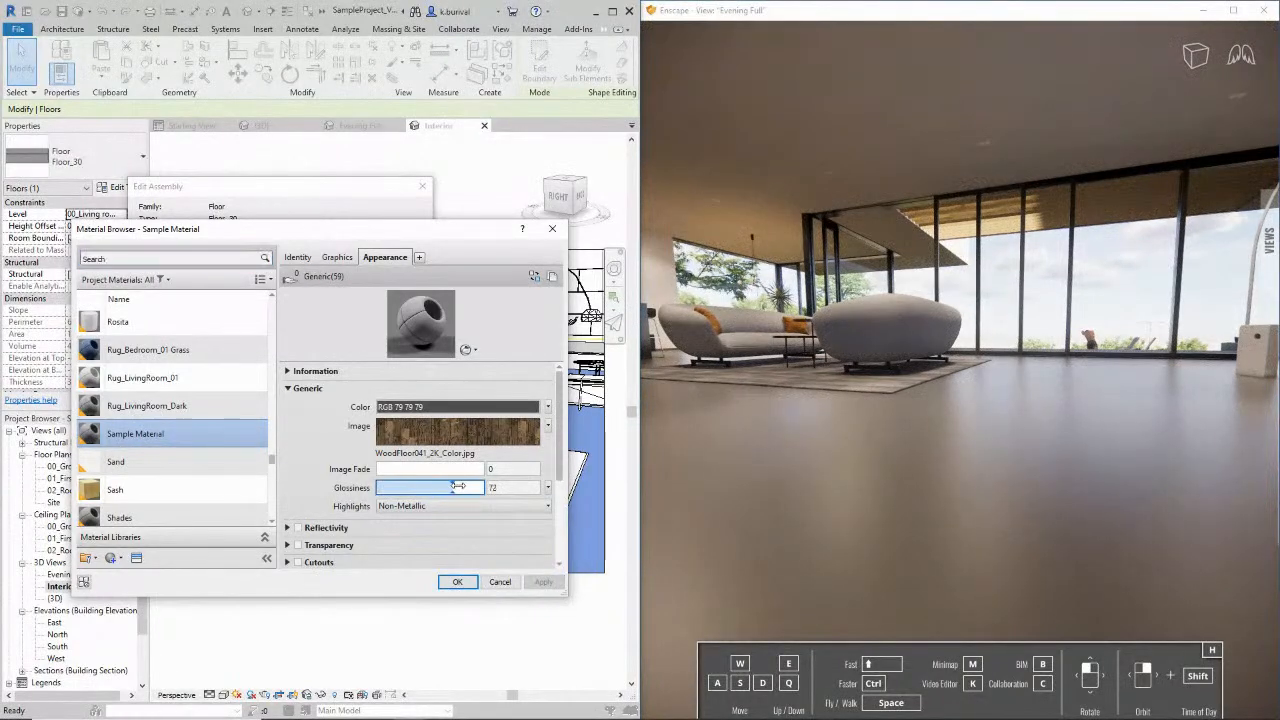
left_click(538, 583)
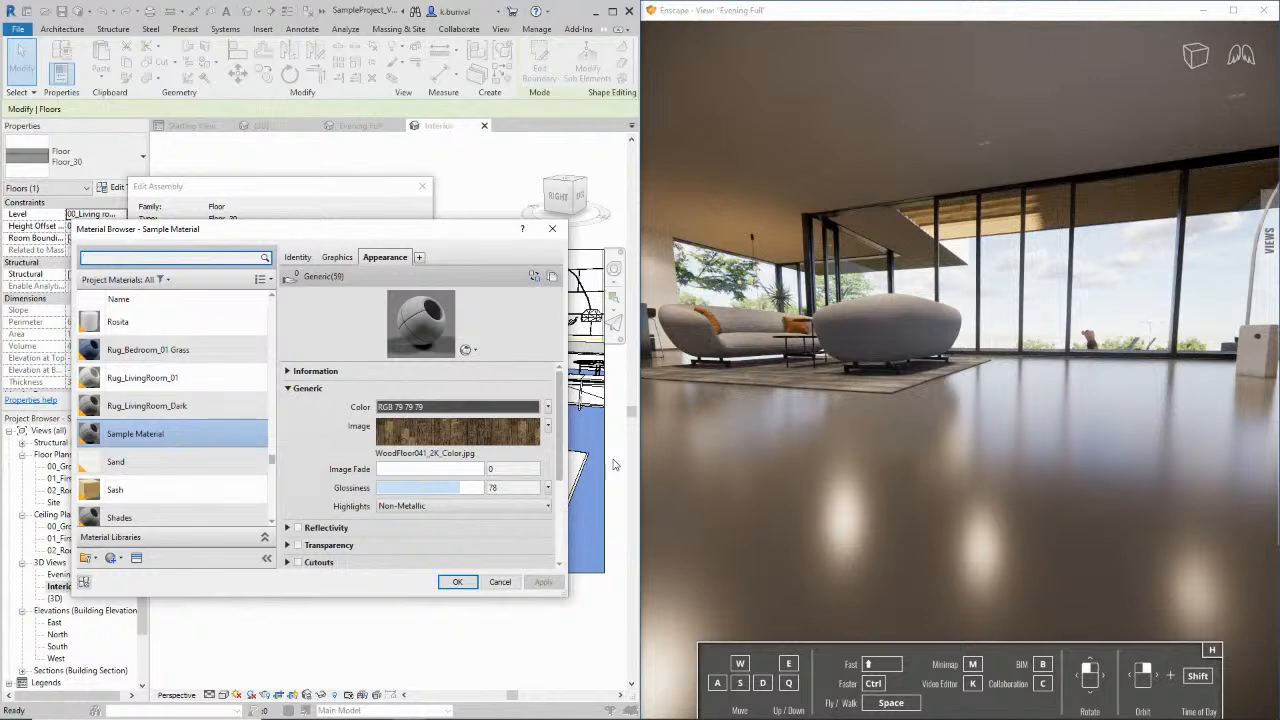
Assign WoodFloor041_2K_Roughness.jpg as Sample Material's glossiness image and invert the image
left_click(548, 488)
left_click(520, 510)
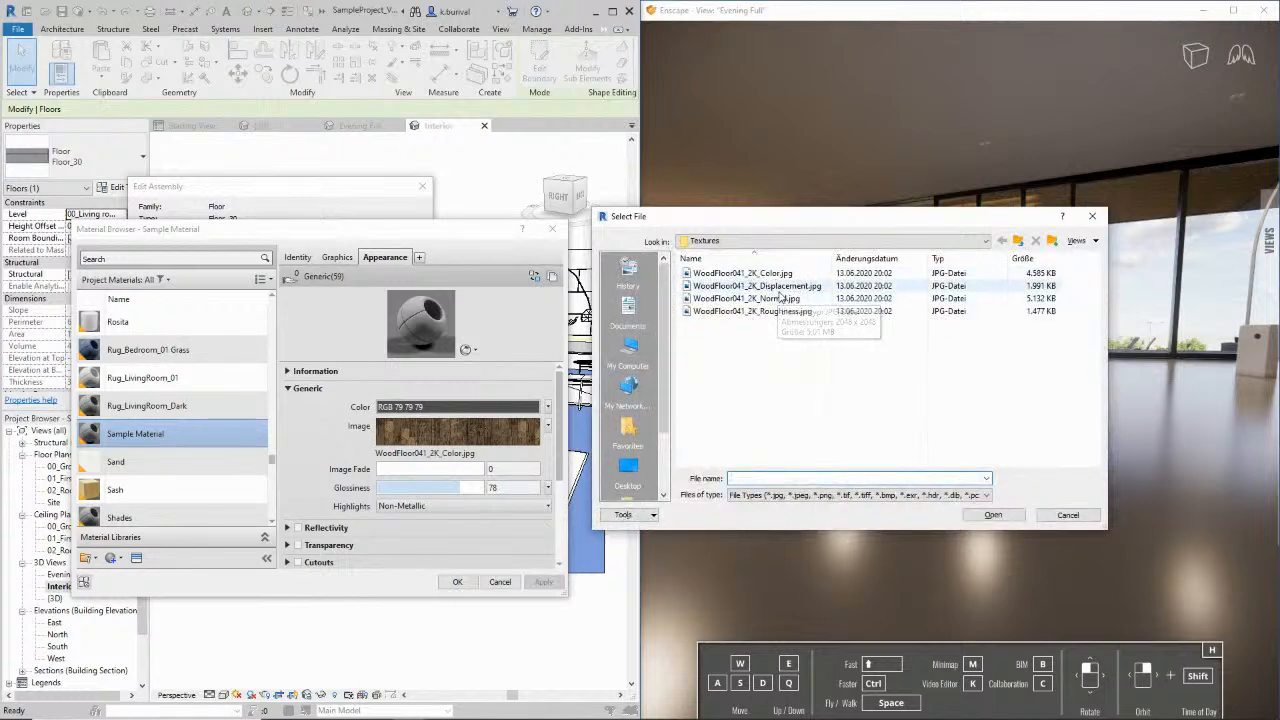
left_click(765, 311)
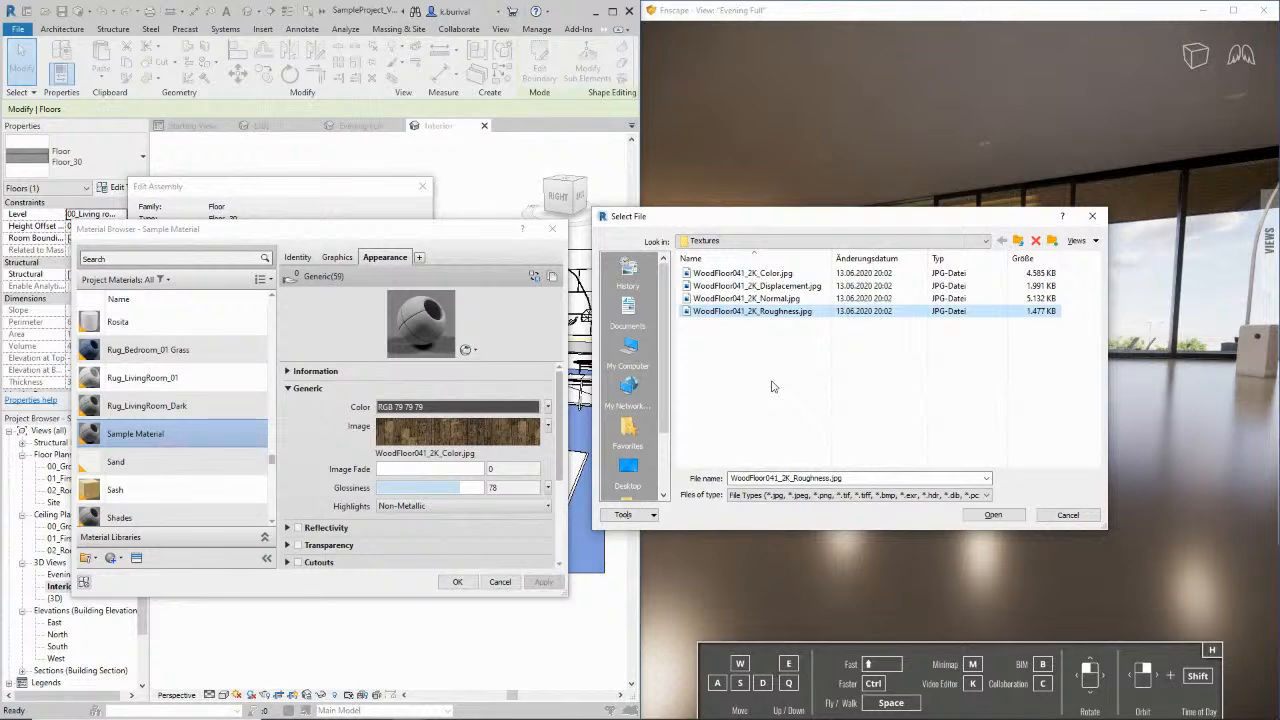
left_click(993, 514)
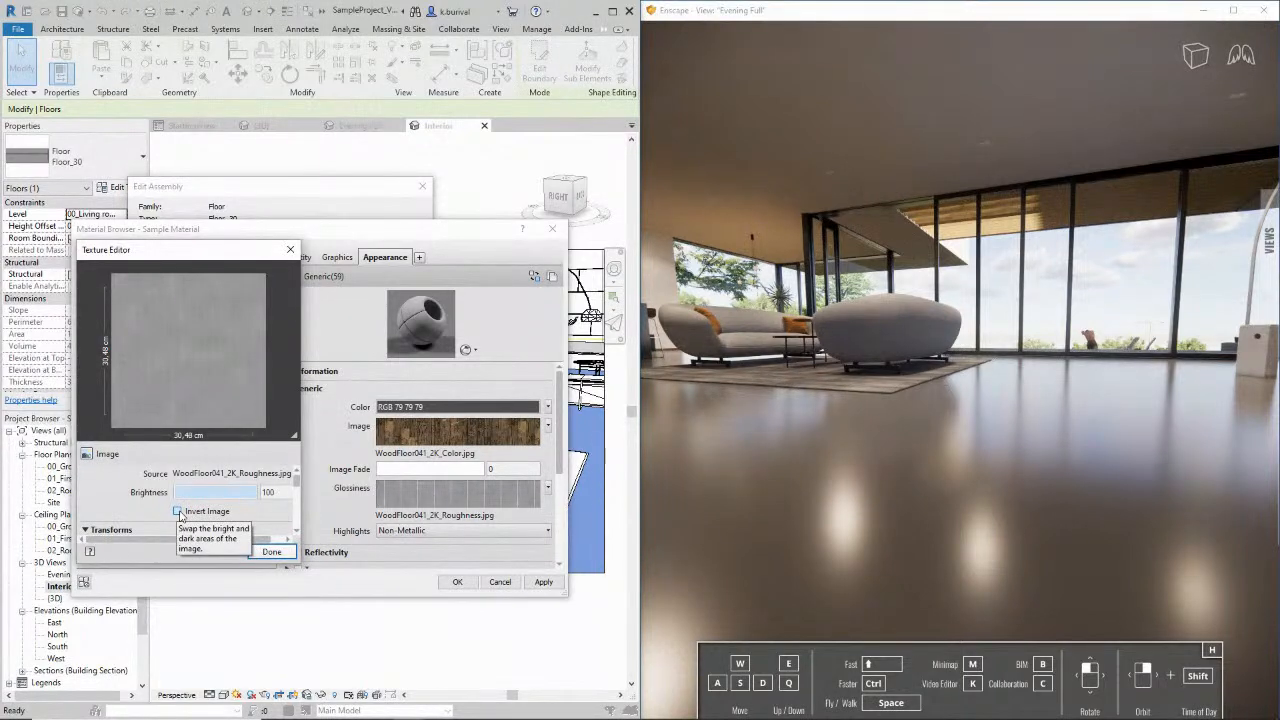
left_click(178, 512)
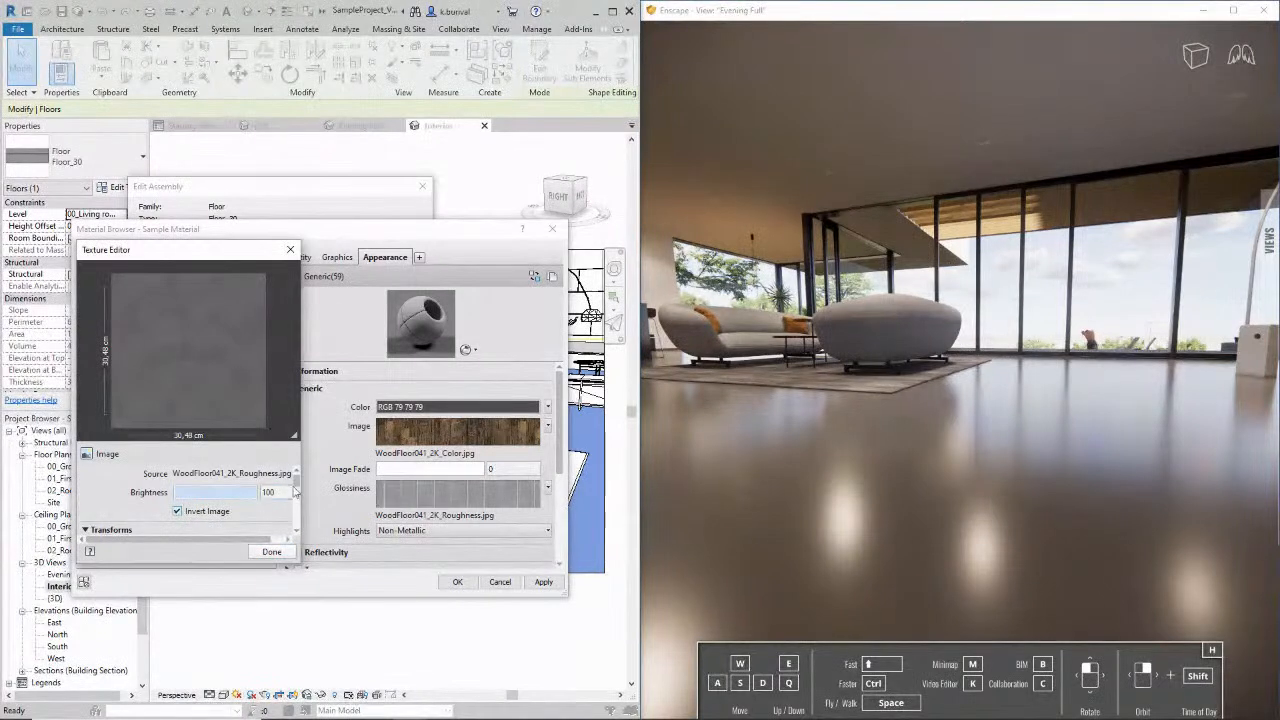
Set the roughness image's sample size to 300 cm in width and height, and apply the change to Sample Material
left_click_drag(295, 484, 287, 516)
left_click_drag(212, 493, 173, 493)
type("300")
key("Tab")
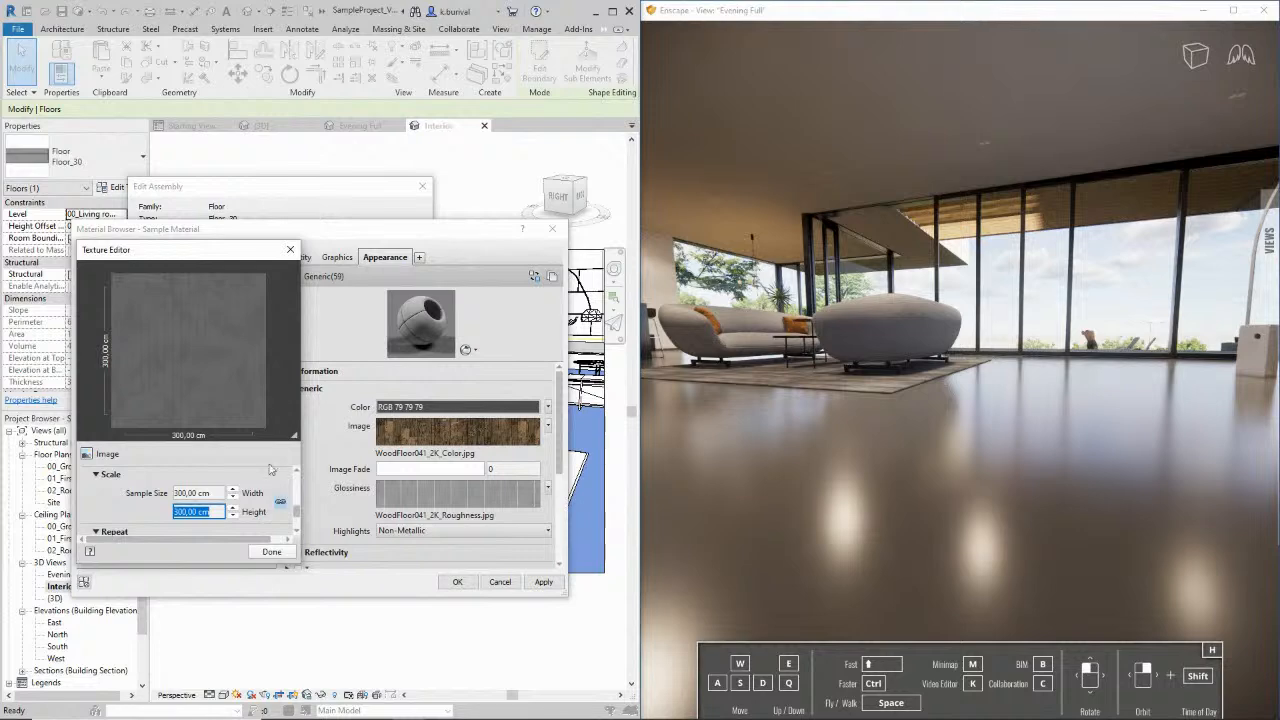
left_click(271, 551)
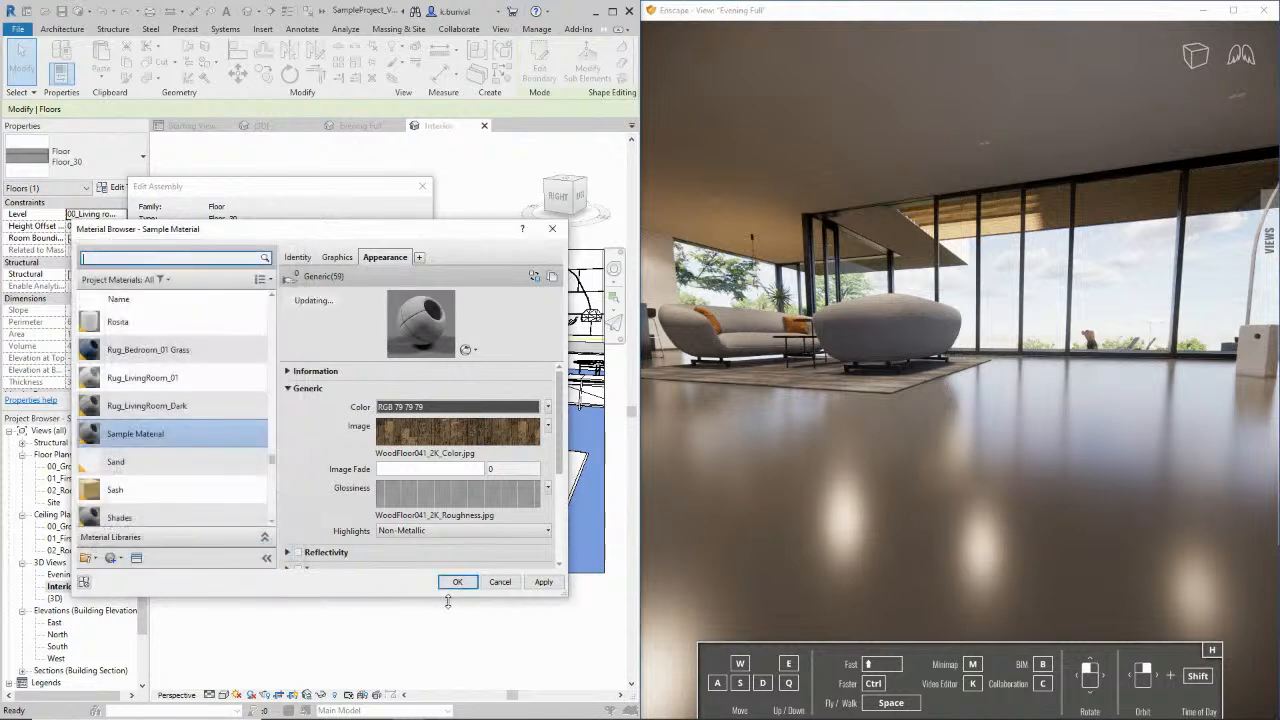
left_click(543, 581)
Examine the floor's reflections in Enscape while shifting the time of day and moving closer to the sunlit area by the living room windows
left_click_drag(1035, 457, 1035, 457)
right_click_drag(1035, 457, 1047, 324)
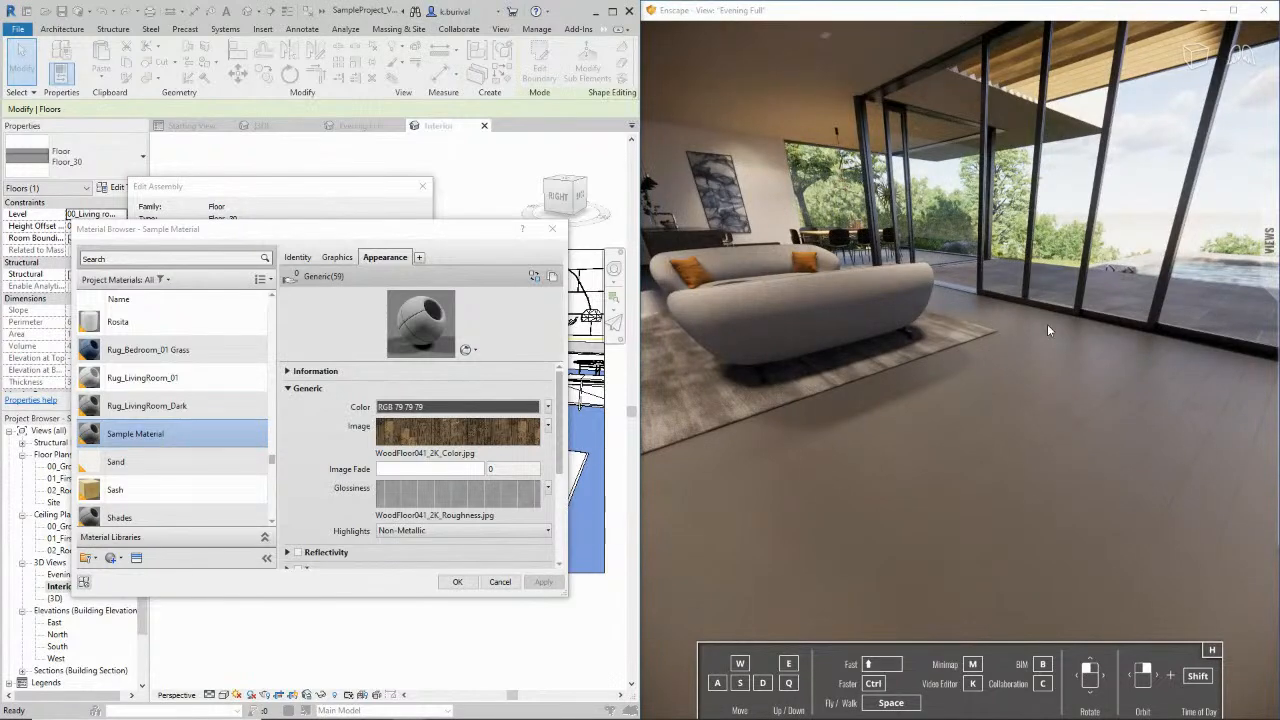
key("u")
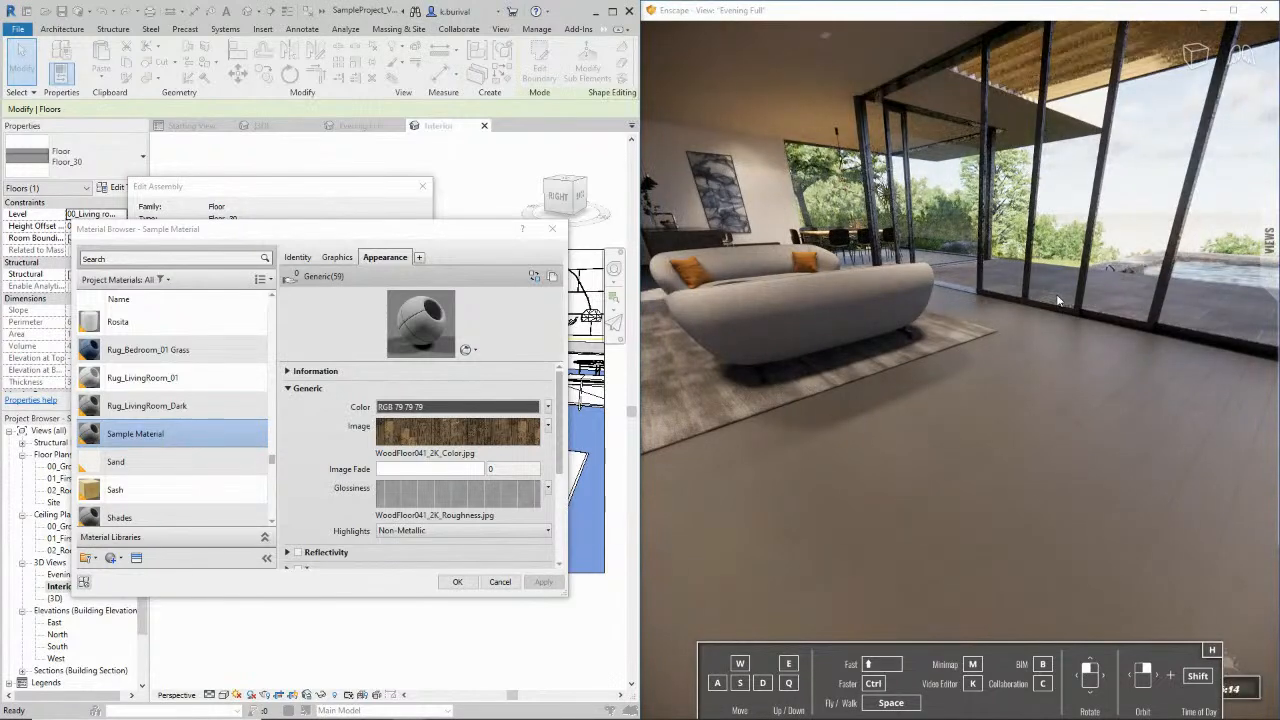
key("u")
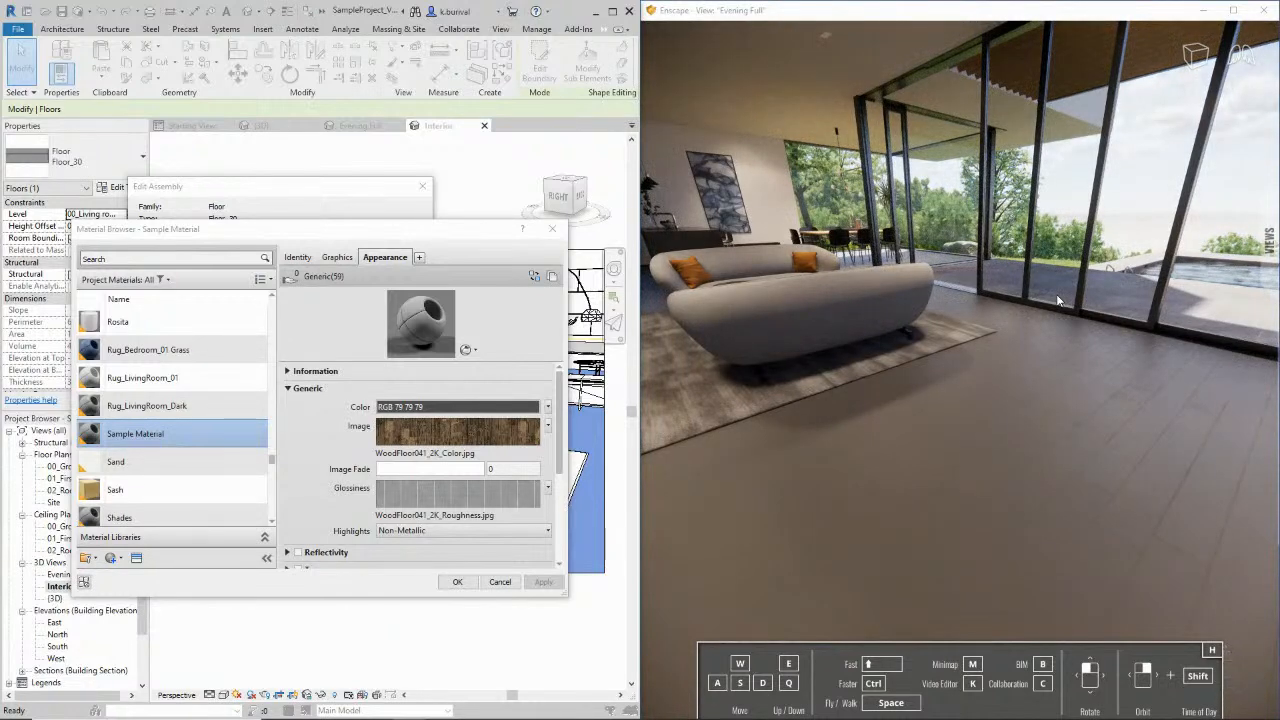
key("u")
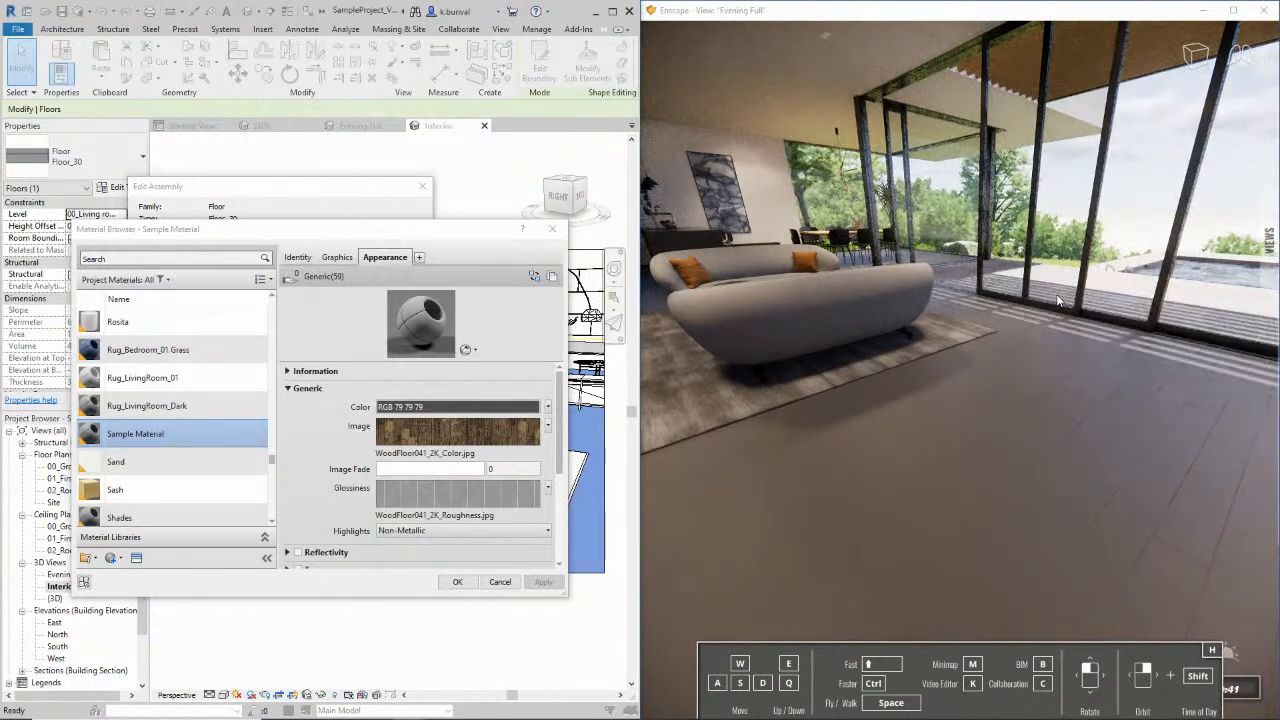
key("u")
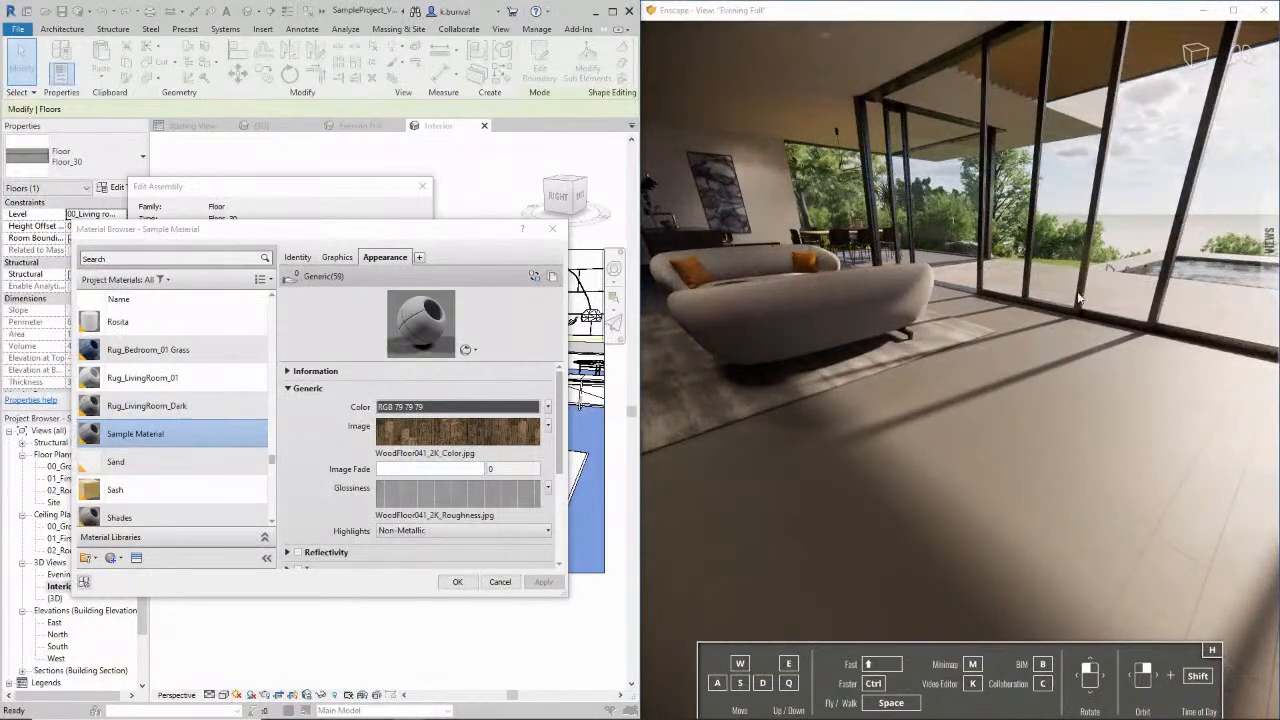
key("s")
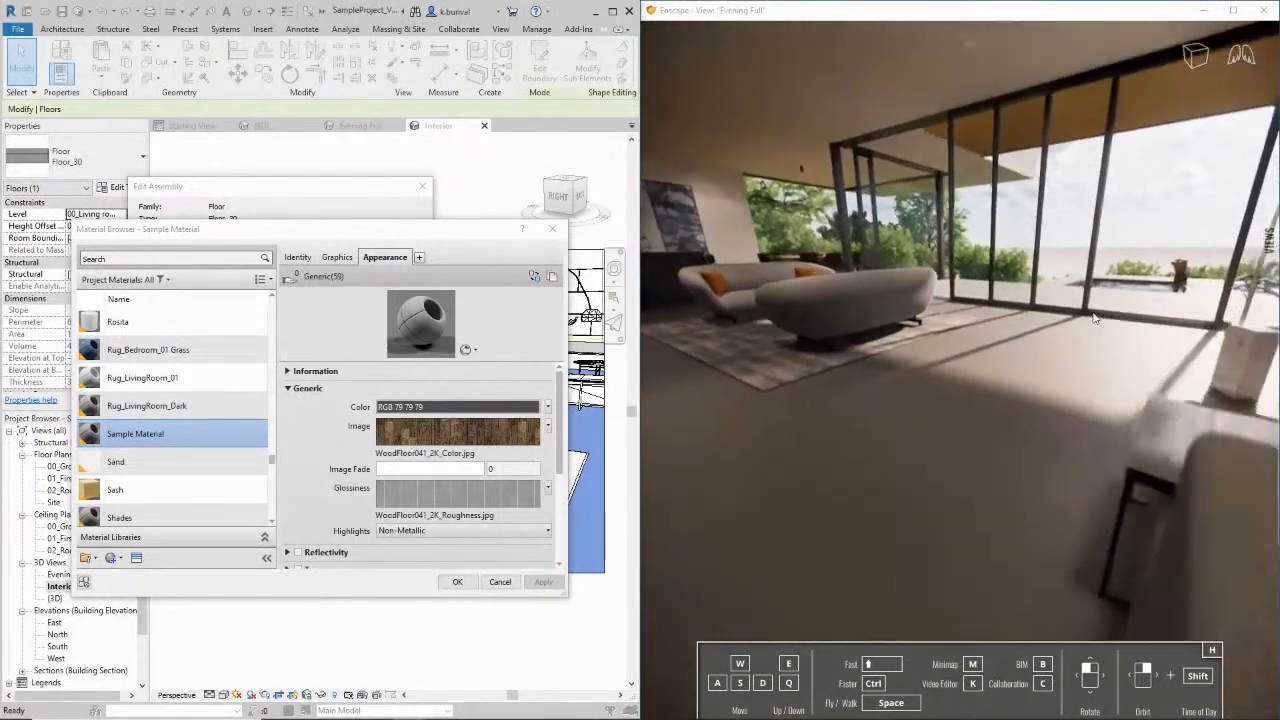
key("a")
left_click_drag(1093, 317, 1016, 336)
key("i")
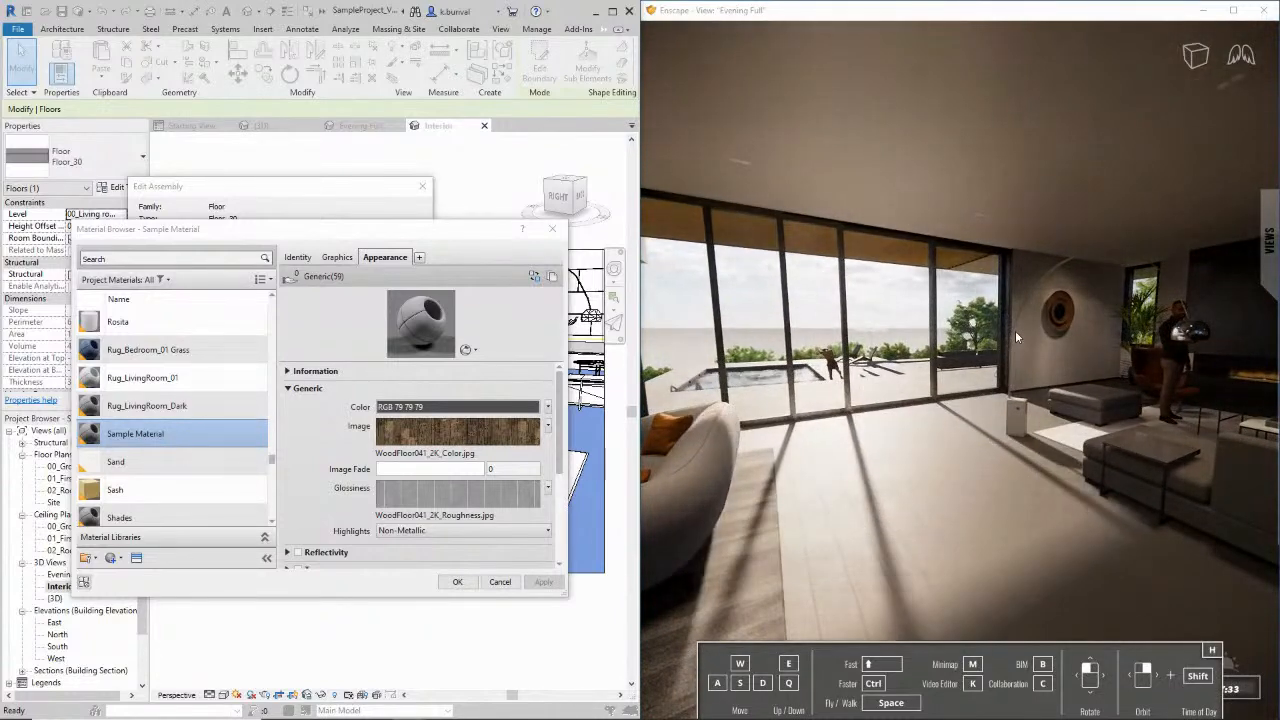
key("u")
key("i")
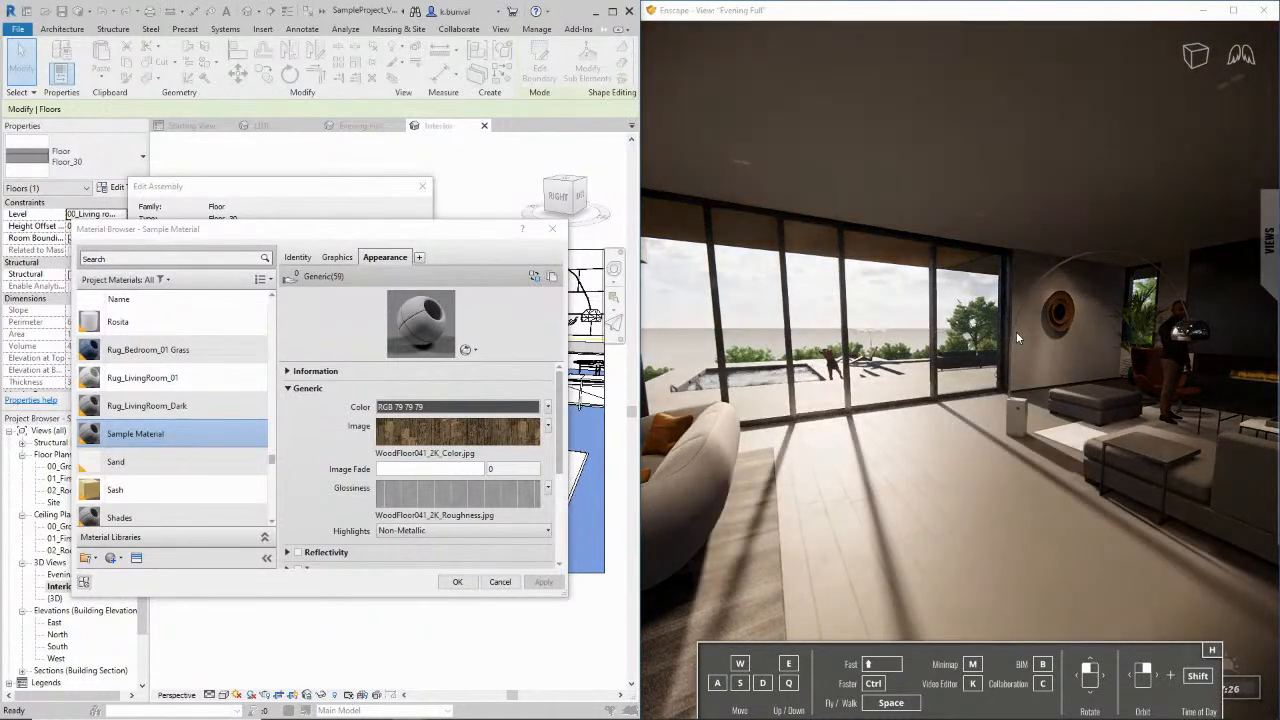
key("w")
key("q")
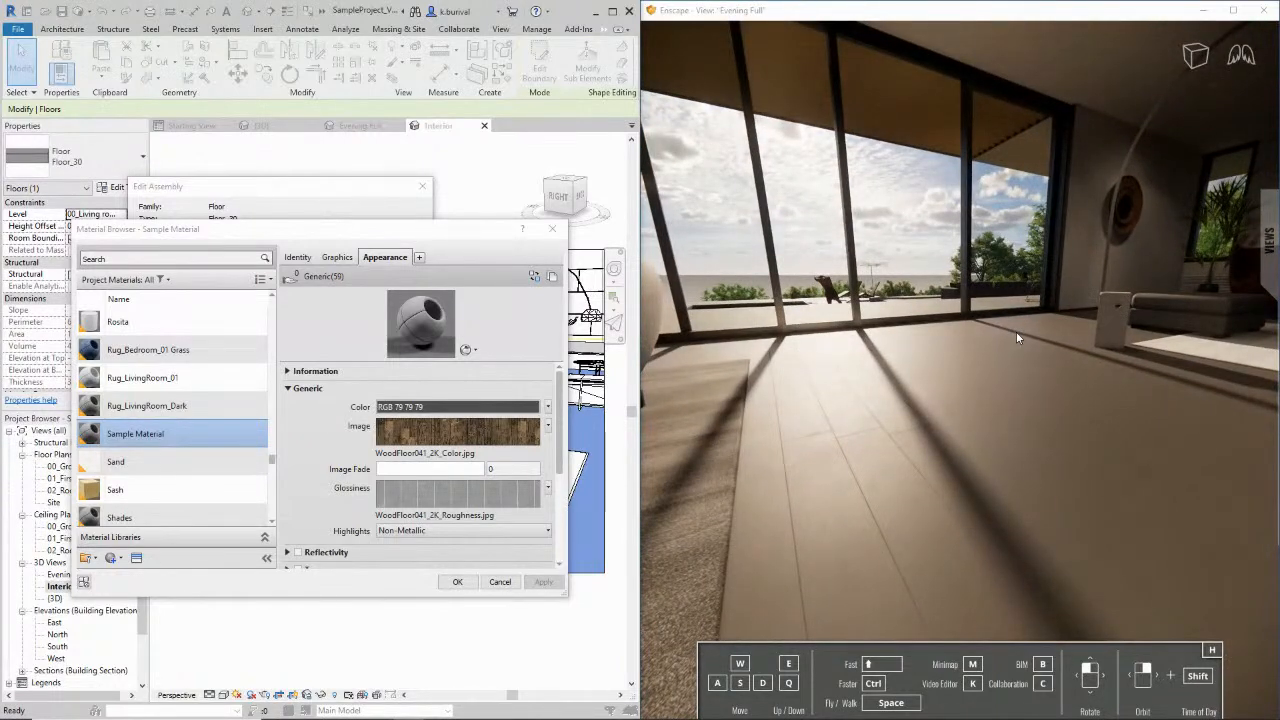
Set Sample Material's Image Fade to 100 and apply it to view the wood floor in Enscape
left_click_drag(382, 469, 697, 624)
left_click(543, 581)
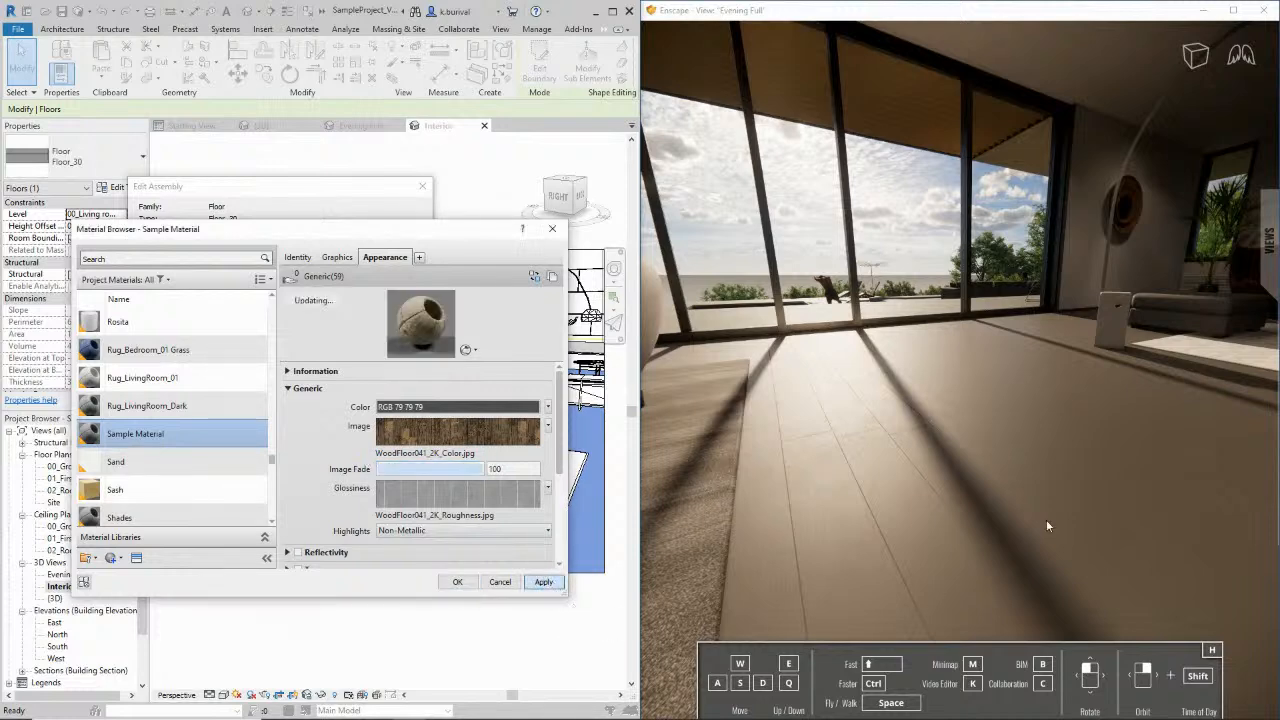
right_click_drag(1127, 456, 1160, 435)
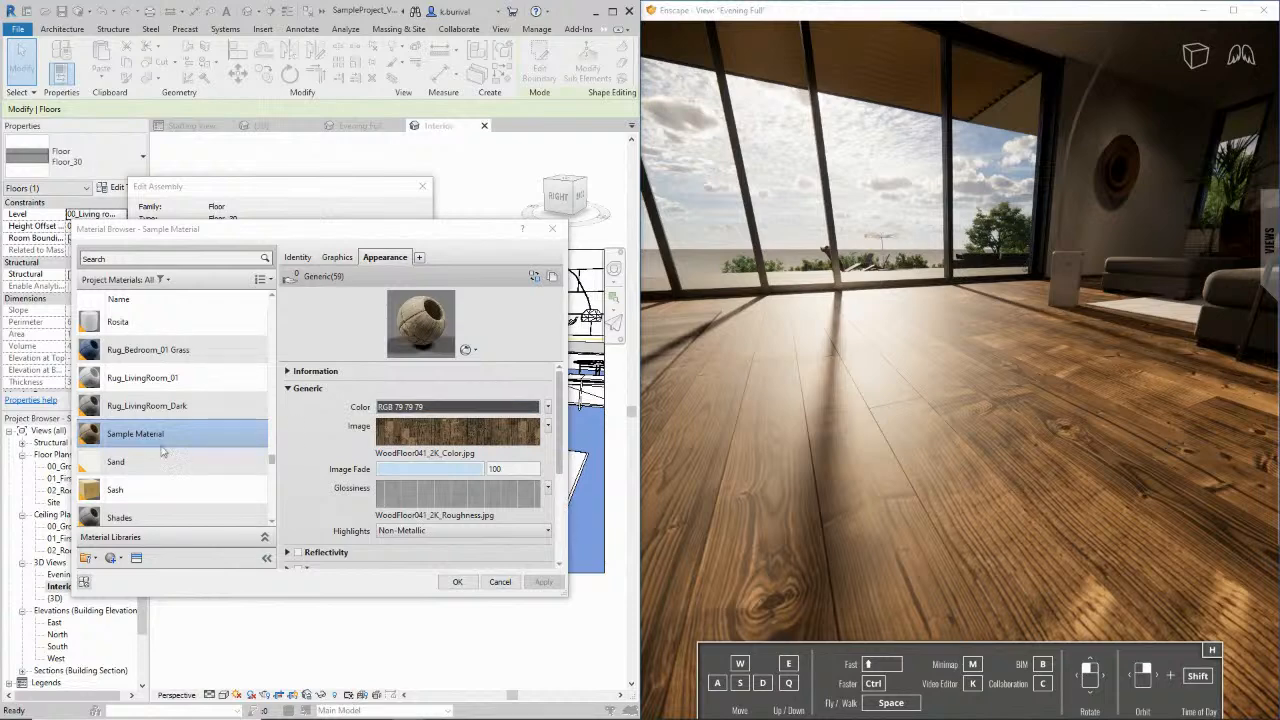
Enable Bump on Sample Material and assign WoodFloor041_2K_Displacement.jpg as its bump image
scroll(300, 515, "down", 5)
scroll(300, 515, "down", 1)
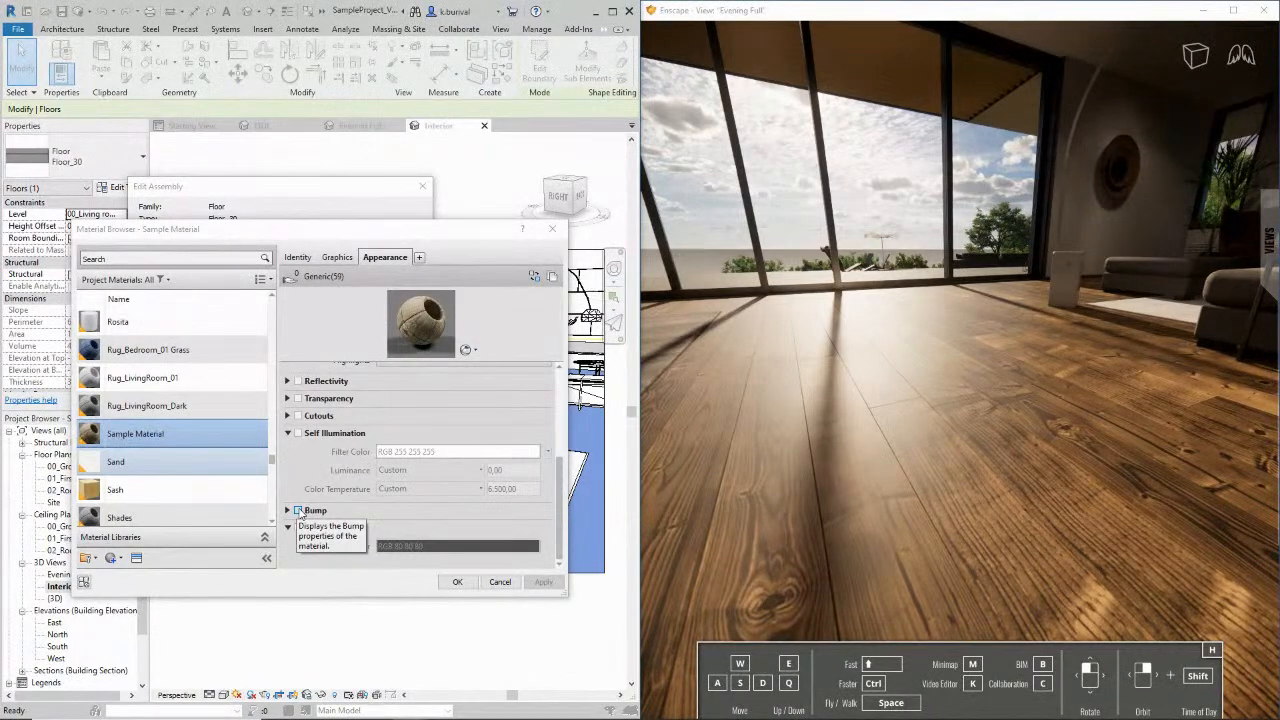
right_click_drag(1039, 408, 1031, 381)
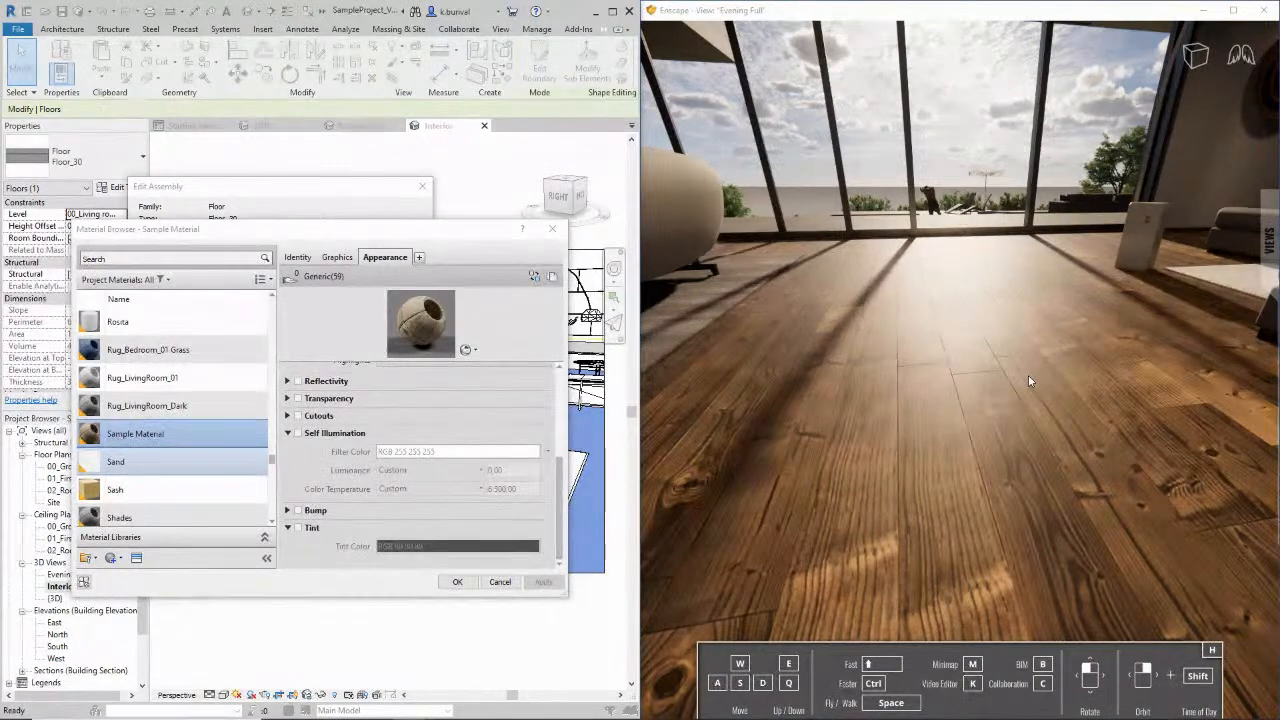
left_click(297, 510)
left_click(457, 484)
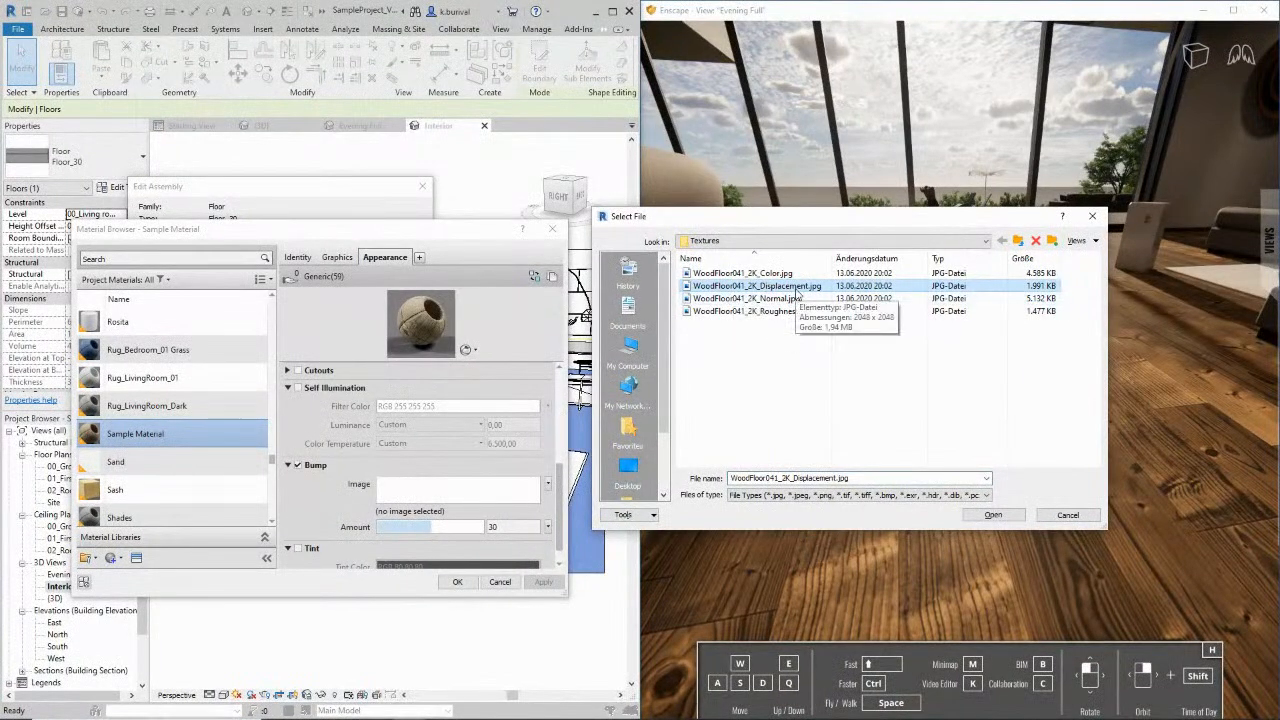
left_click(768, 299)
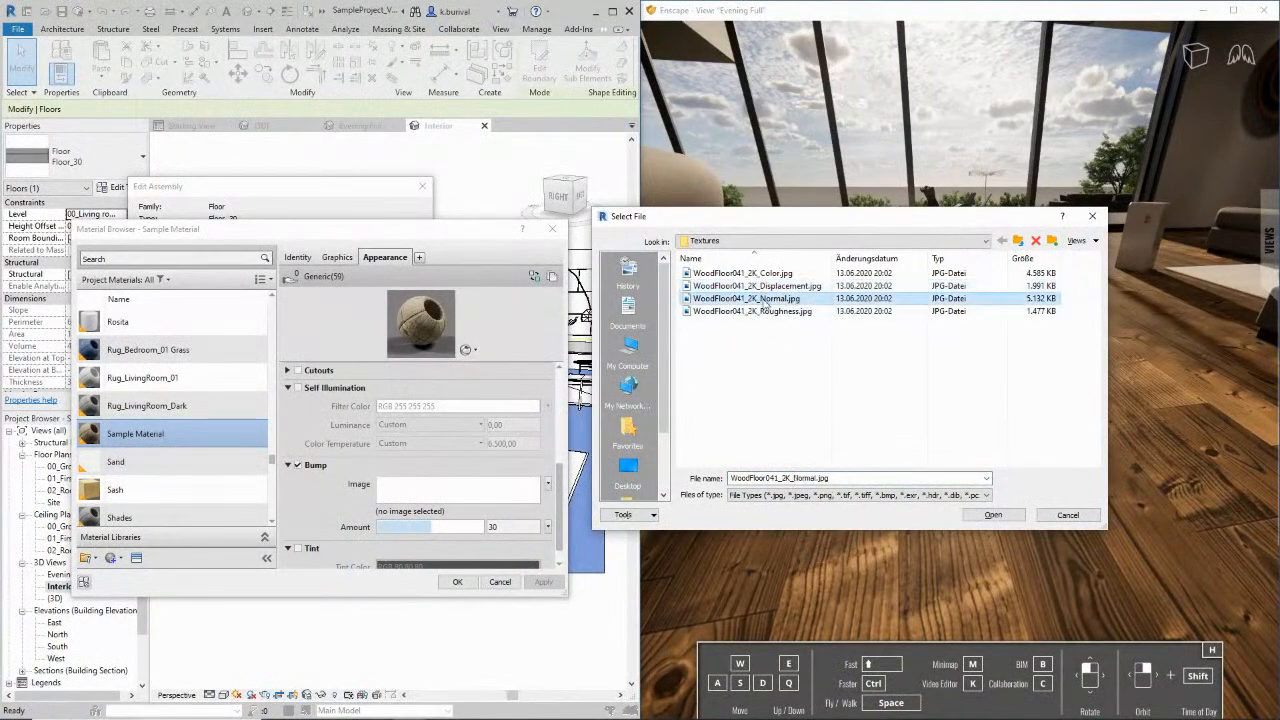
left_click(746, 287)
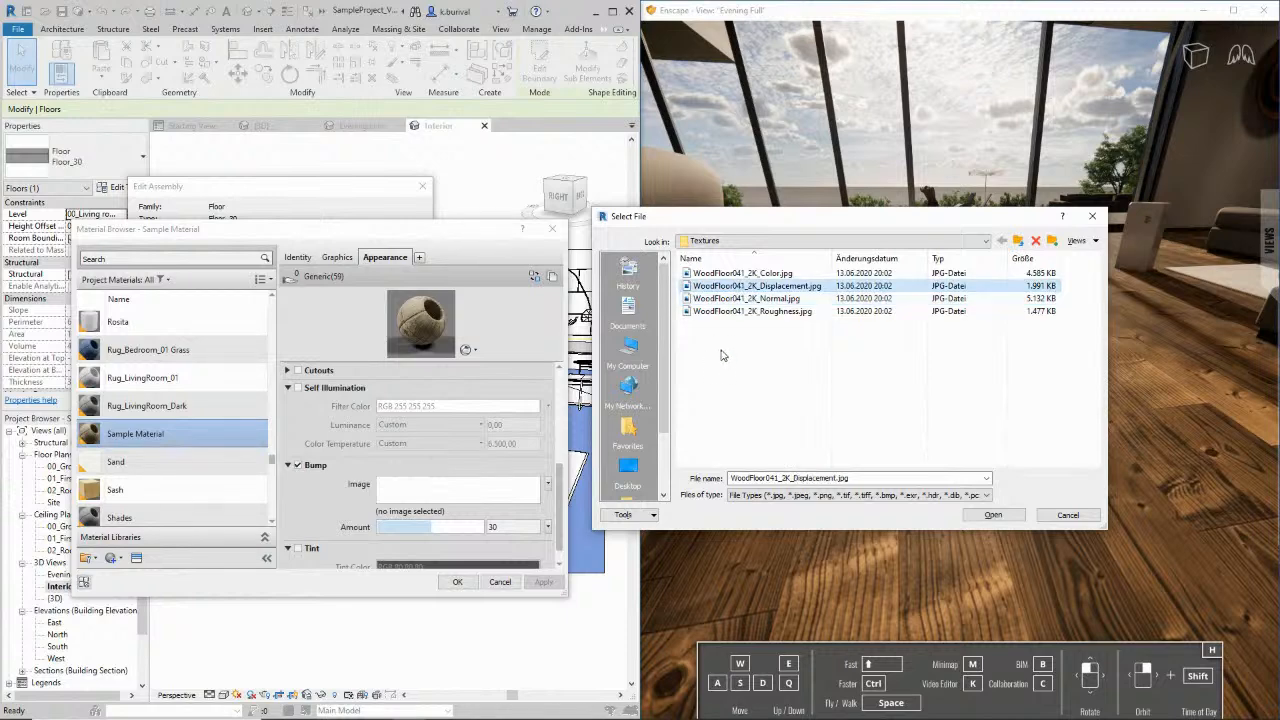
left_click(993, 514)
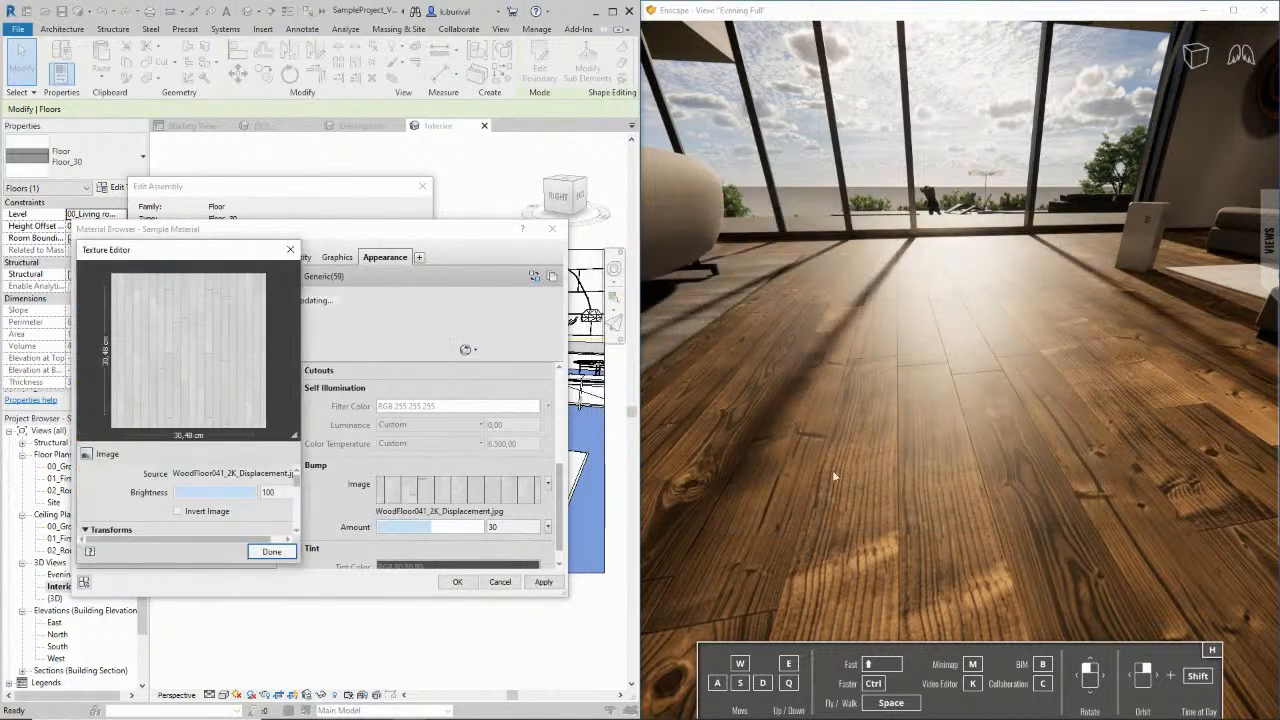
Set the displacement bump image's sample size to 300 cm in width and height
scroll(128, 499, "down", 3)
scroll(143, 500, "down", 2)
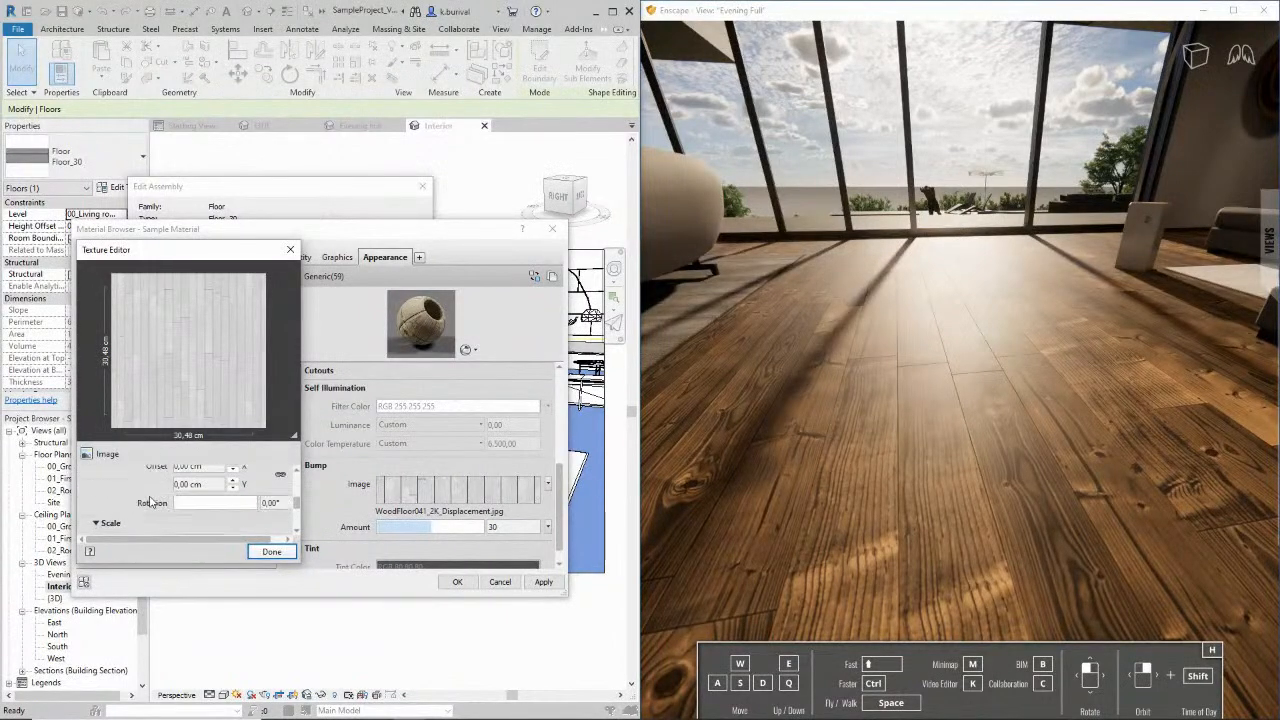
left_click(190, 502)
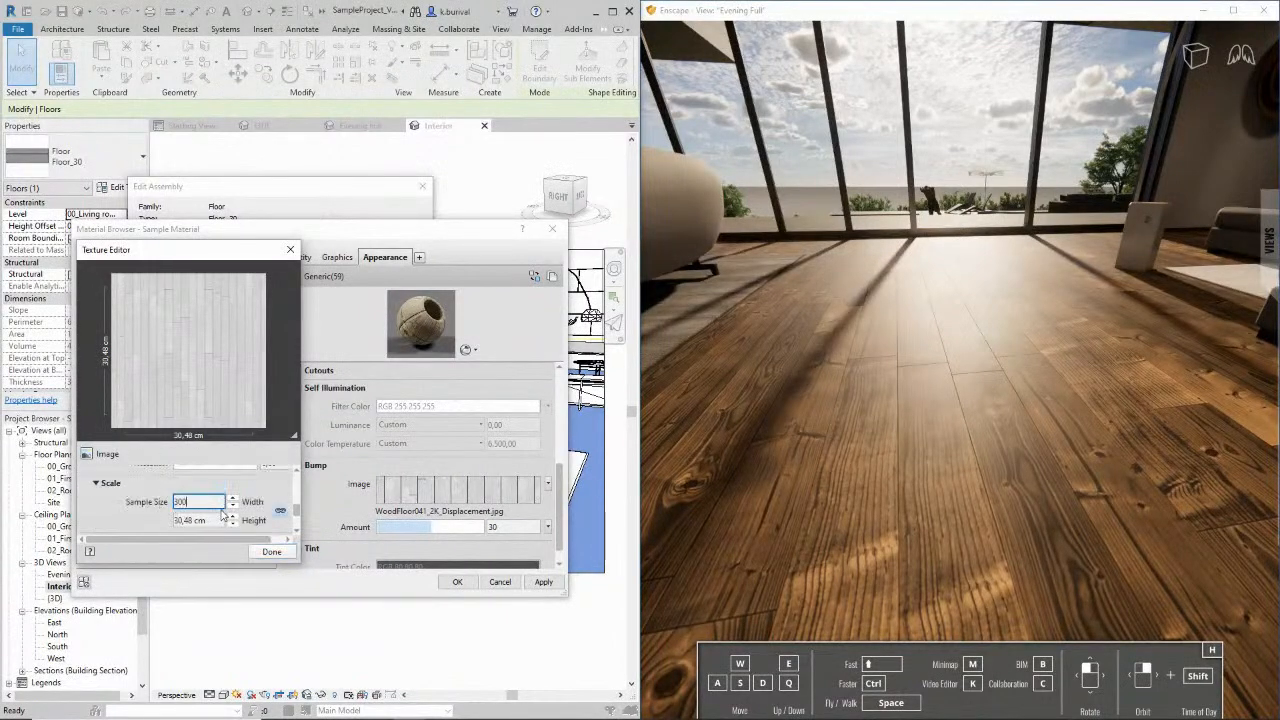
key("Return")
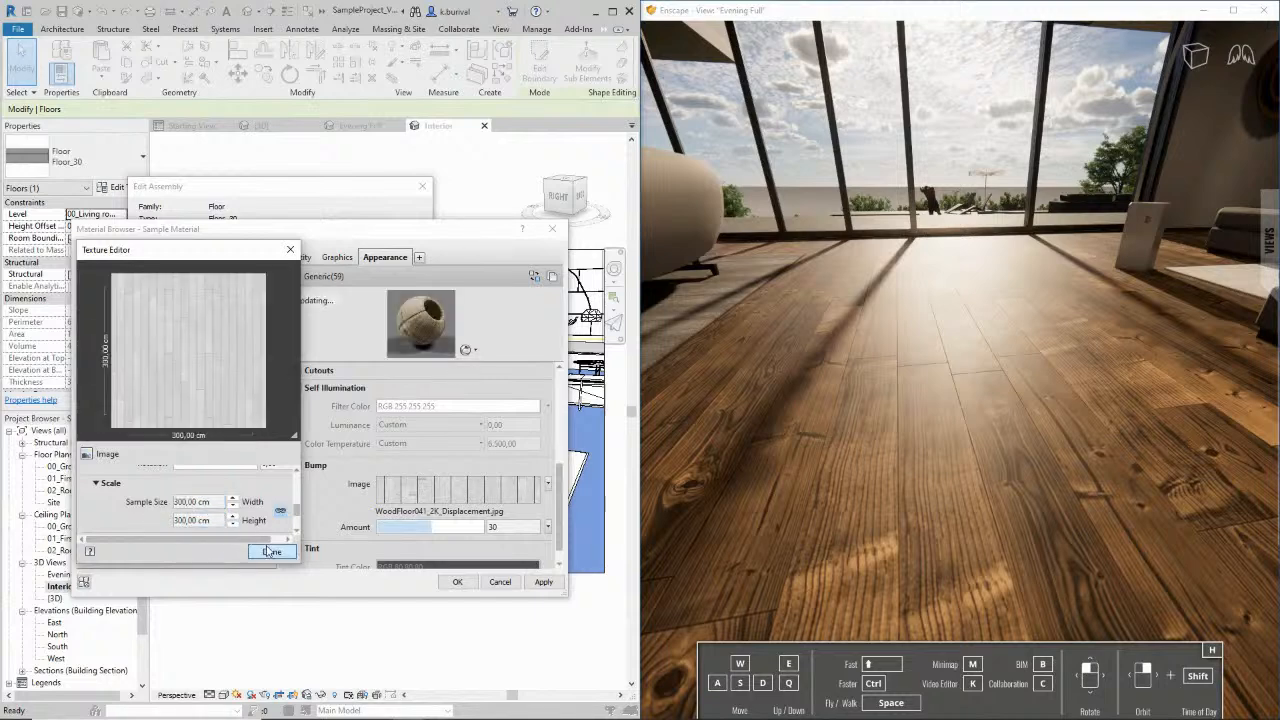
left_click(271, 551)
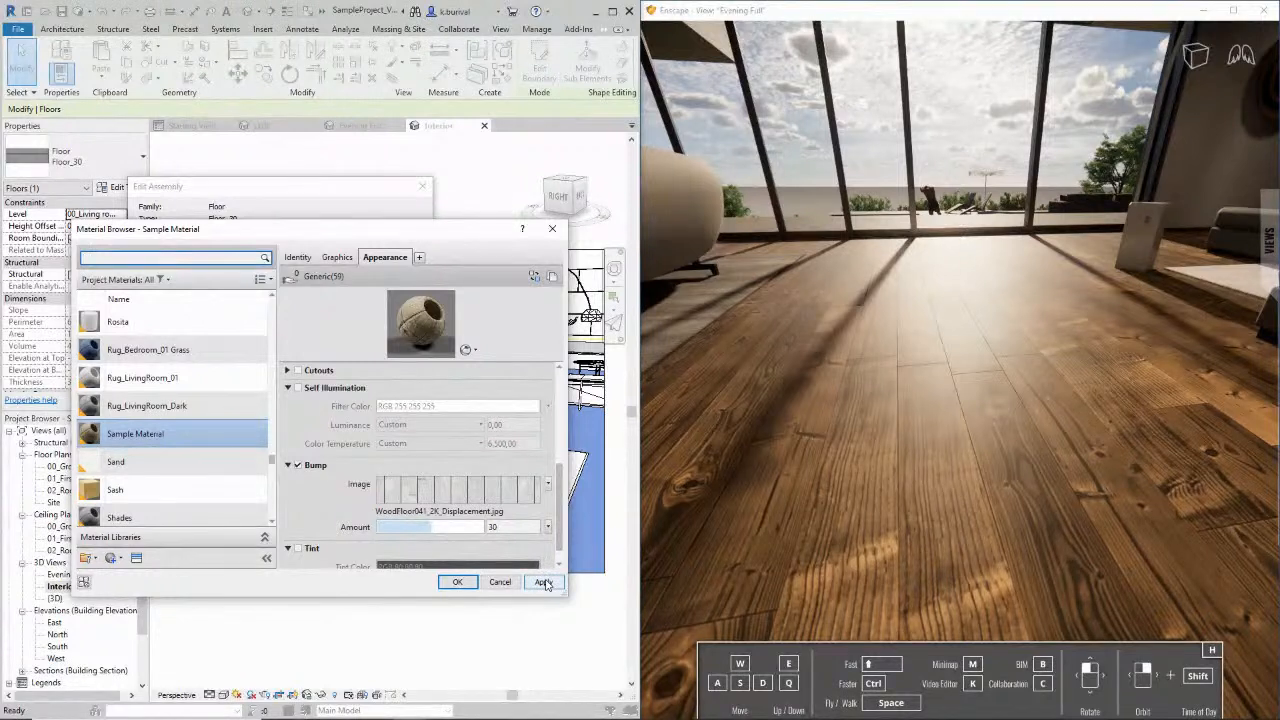
Set Sample Material's Image Fade to 0 to hide the wood color in Enscape, and check the roughness image's settings
scroll(480, 478, "up", 3)
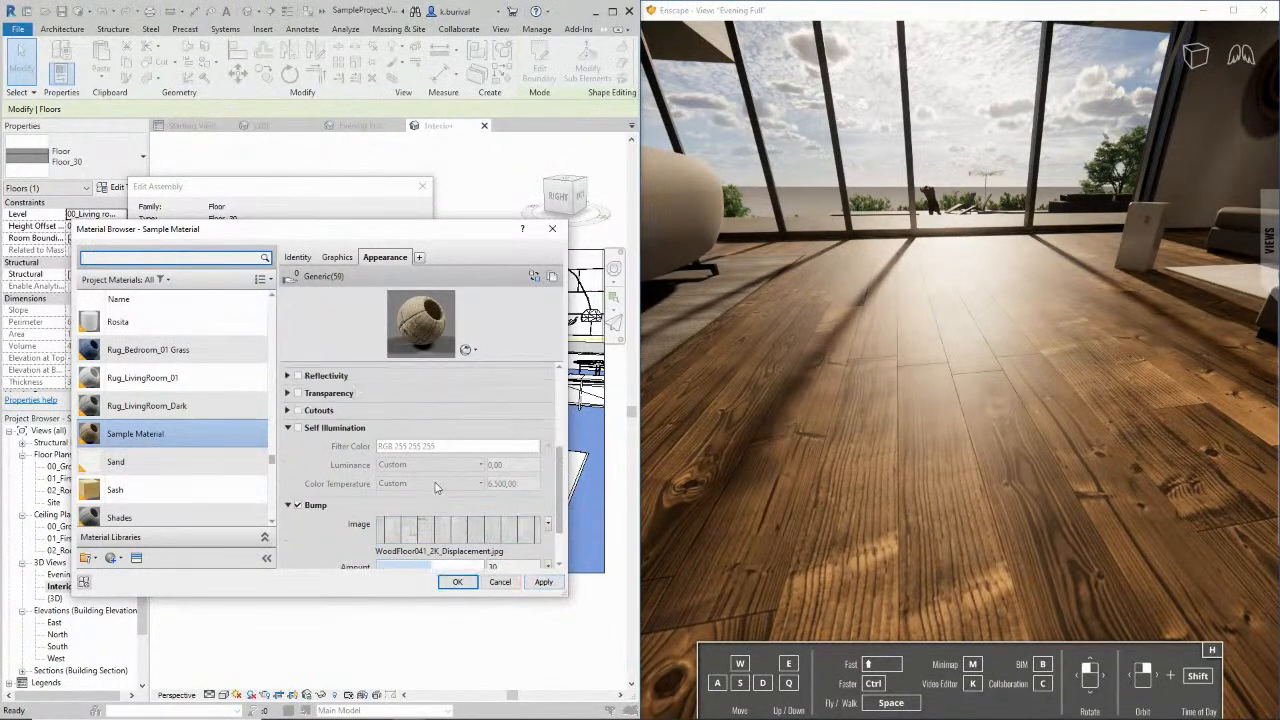
left_click_drag(461, 471, 380, 470)
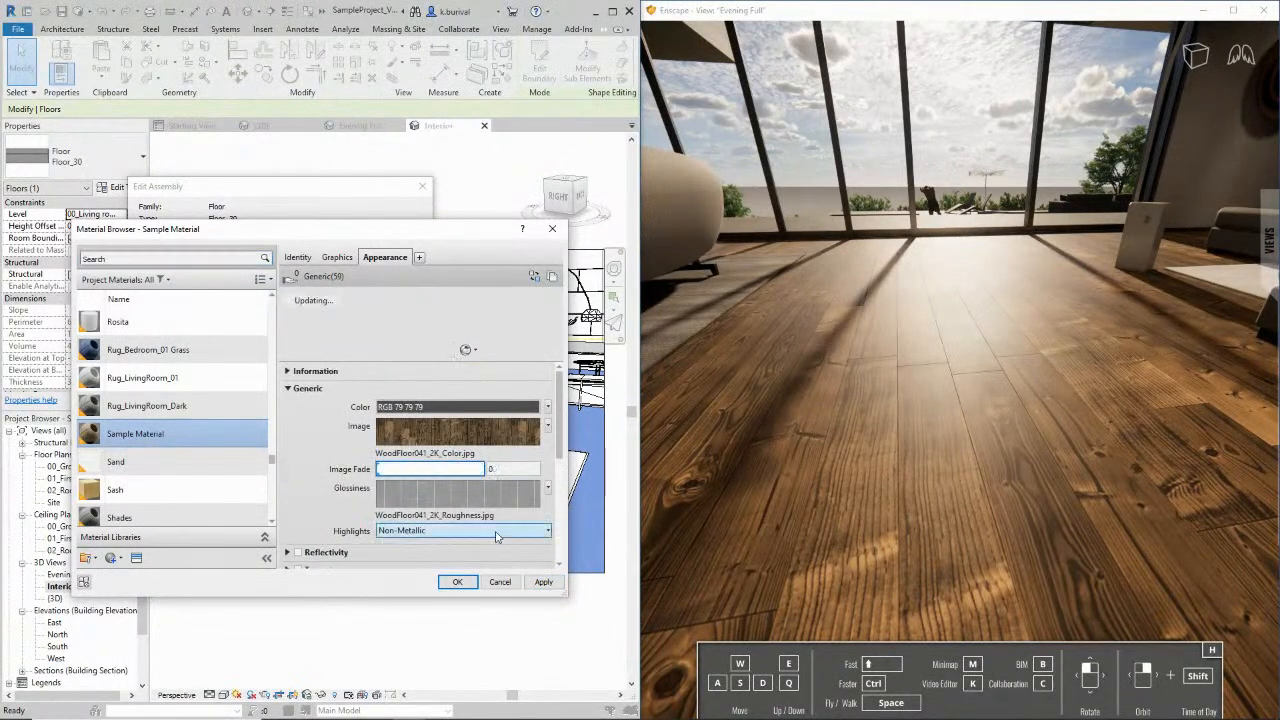
left_click(547, 489)
left_click(499, 491)
left_click(498, 491)
left_click(547, 489)
left_click(527, 514)
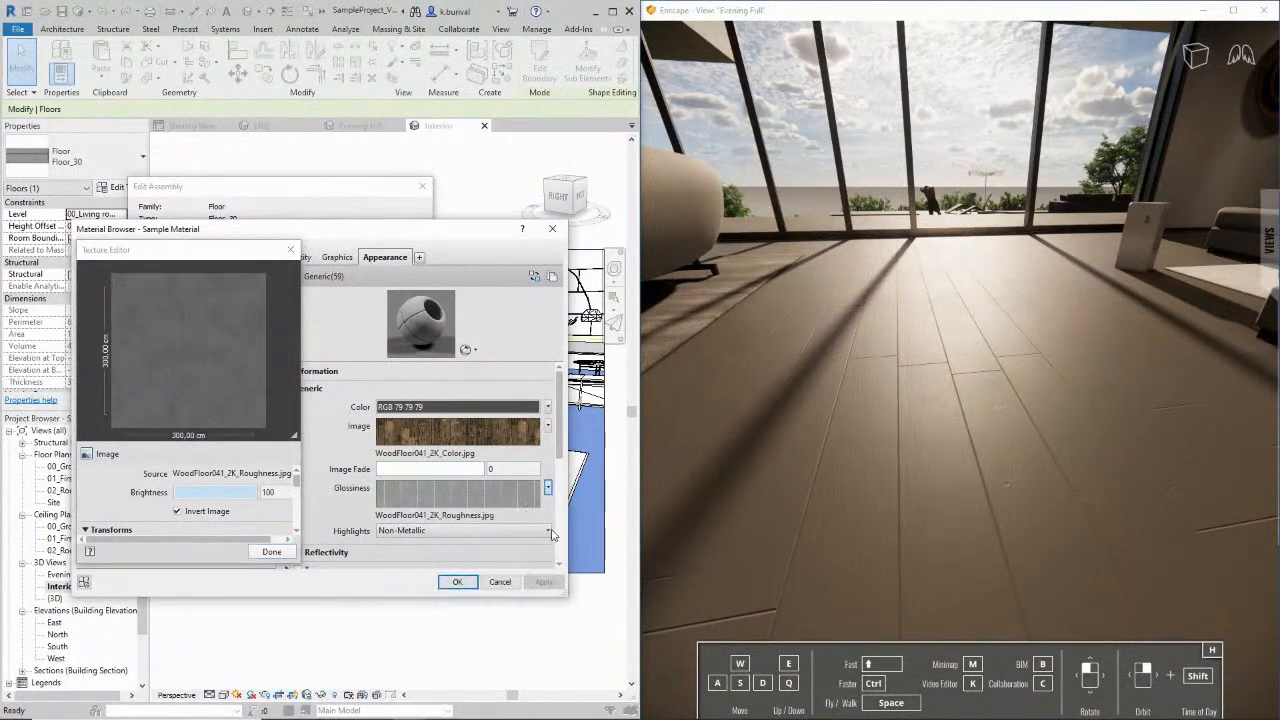
left_click(268, 552)
Switch Sample Material's glossiness from the roughness image to a plain slider value, apply it and view the floor's reflections in Enscape
left_click(548, 490)
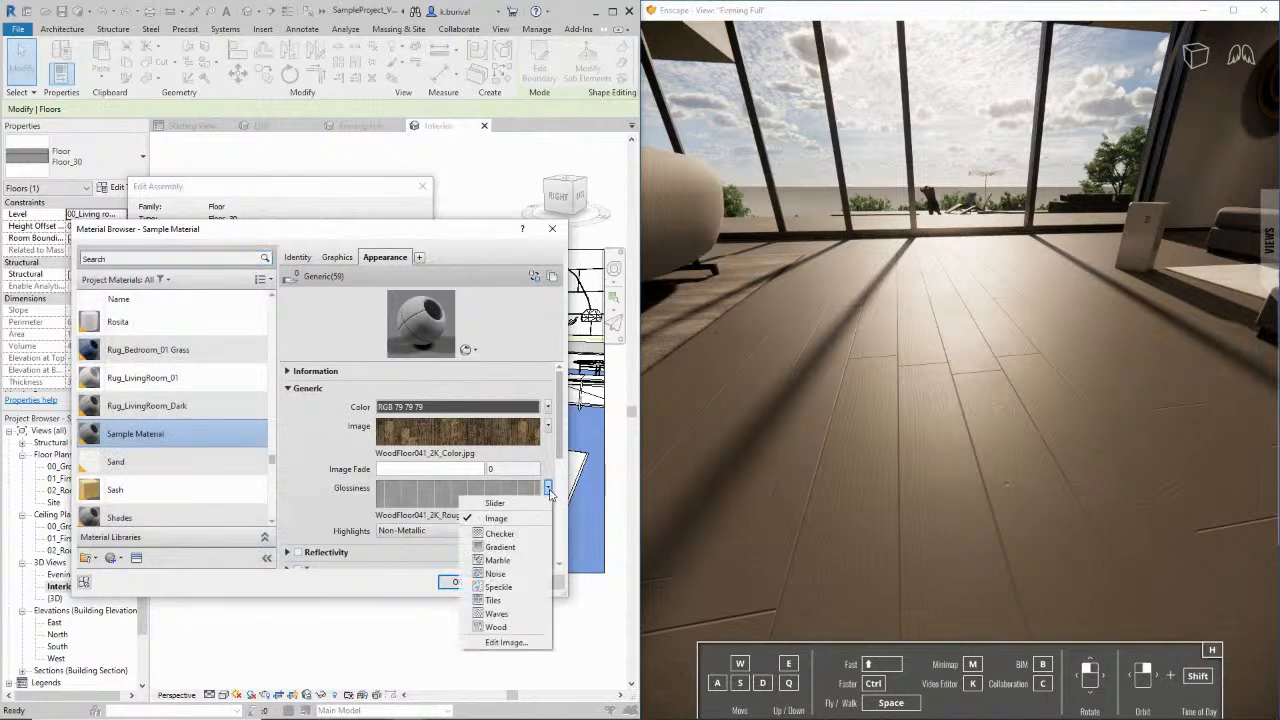
left_click(495, 503)
left_click(543, 581)
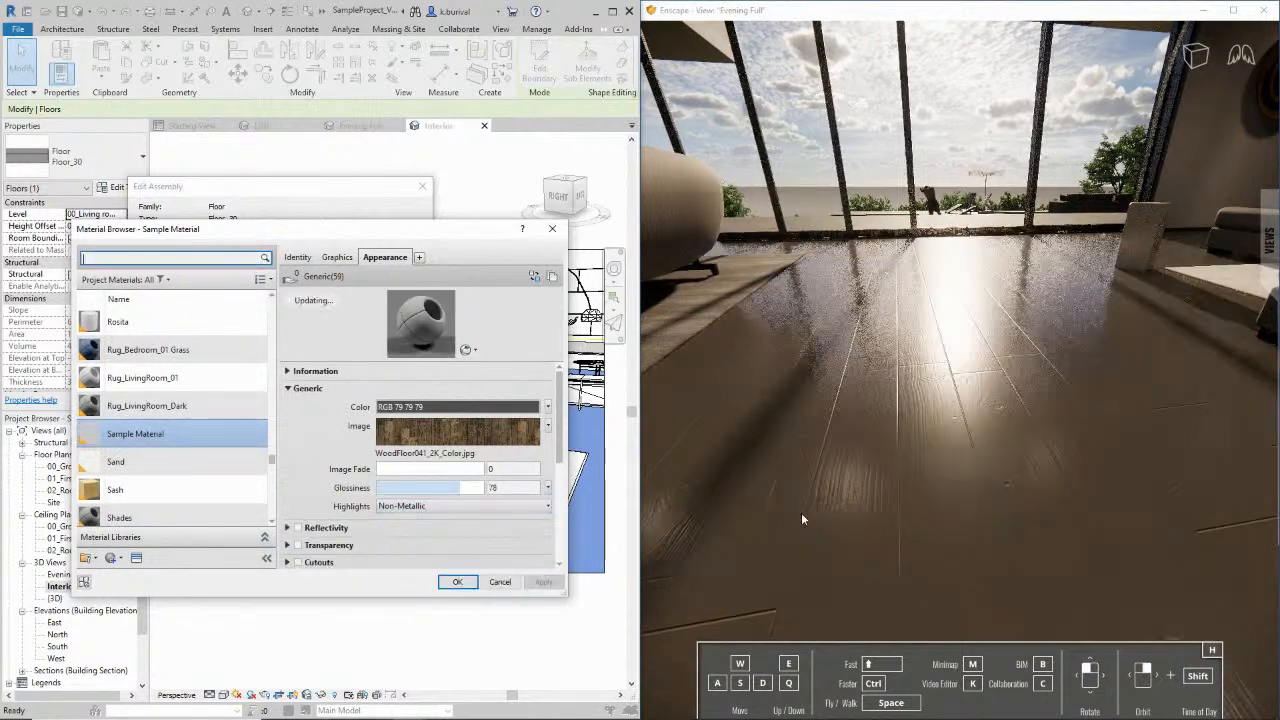
right_click_drag(902, 467, 910, 466)
Compare the floor in Enscape with Bump disabled and applied, and with the displacement bump re-enabled and applied
scroll(364, 484, "down", 2)
left_click(297, 537)
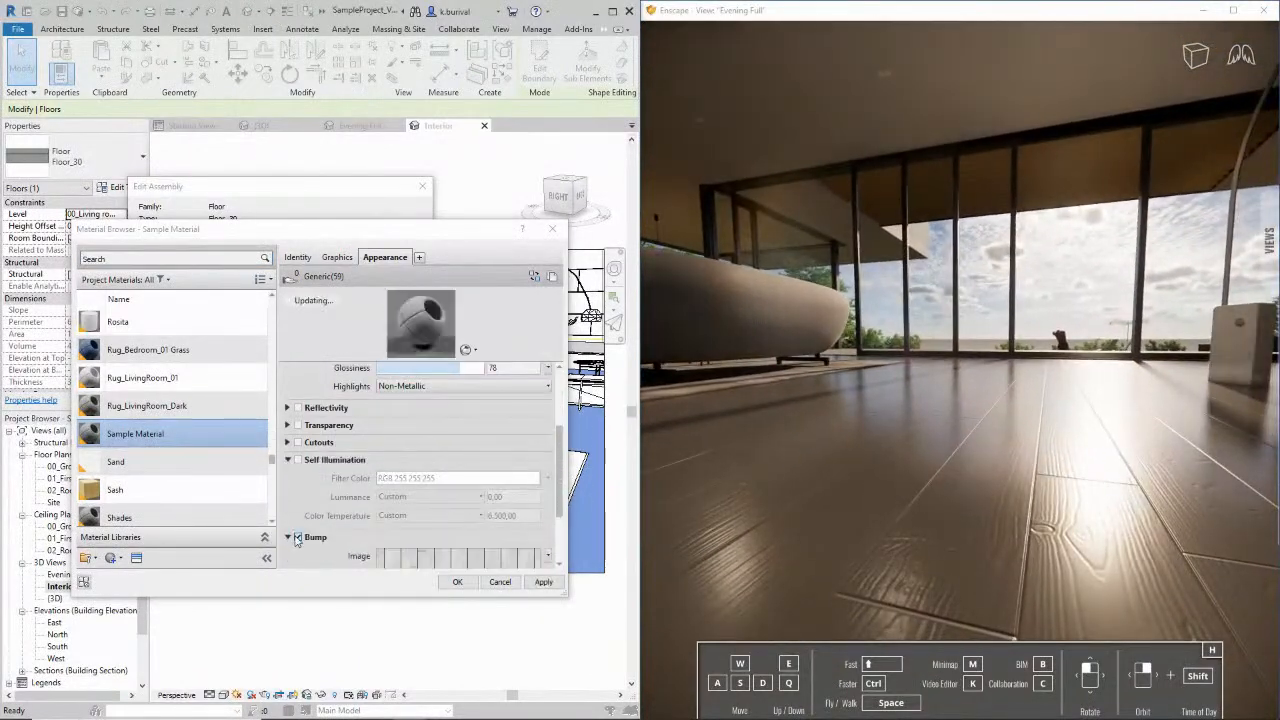
left_click(547, 584)
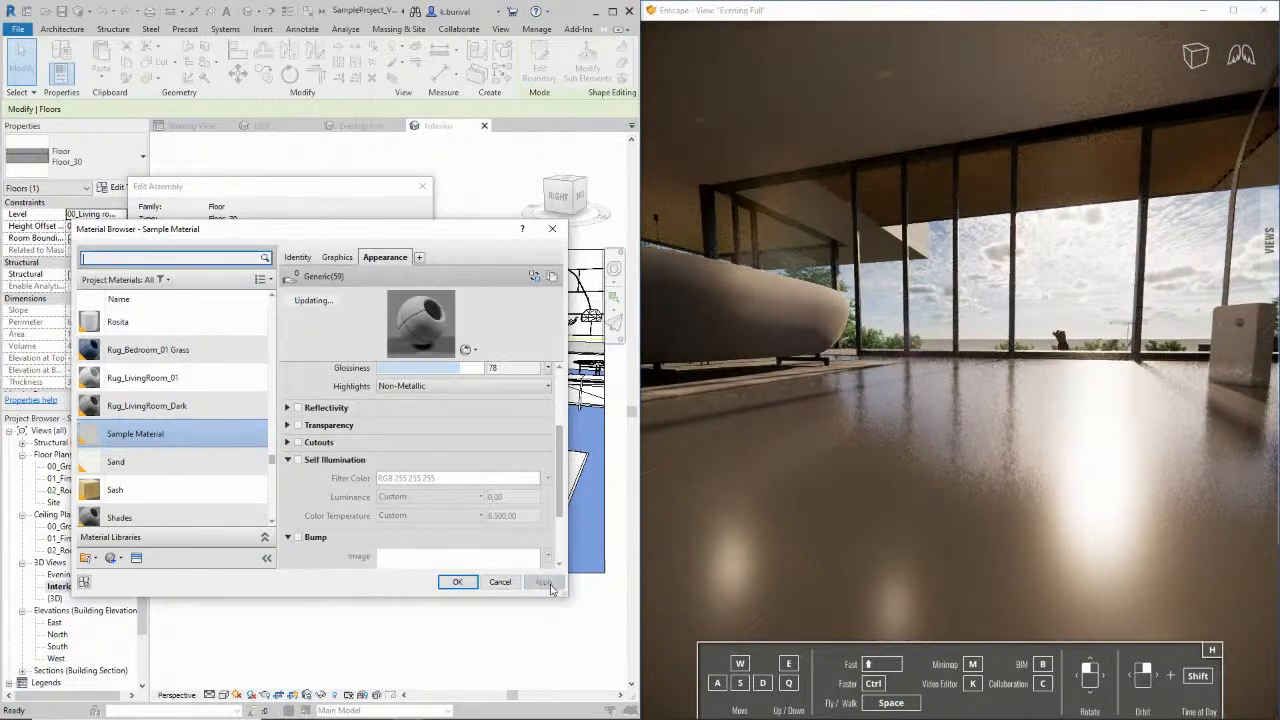
left_click(297, 537)
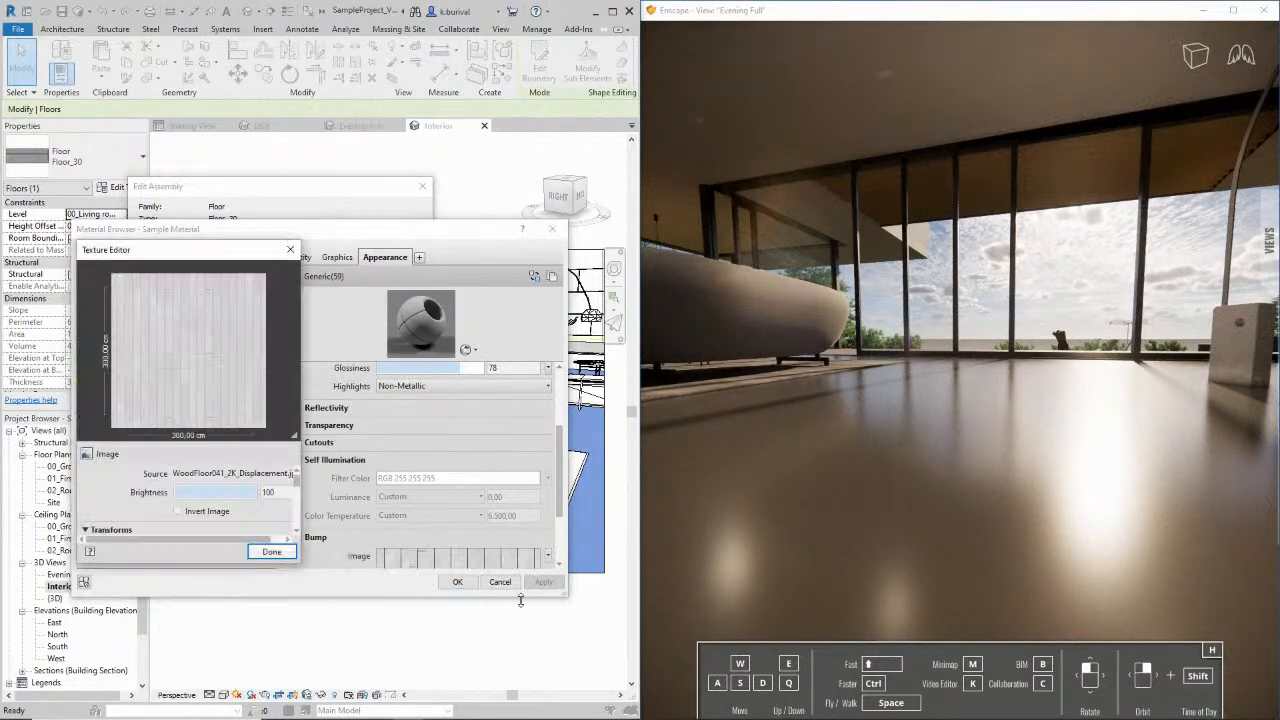
key("Return")
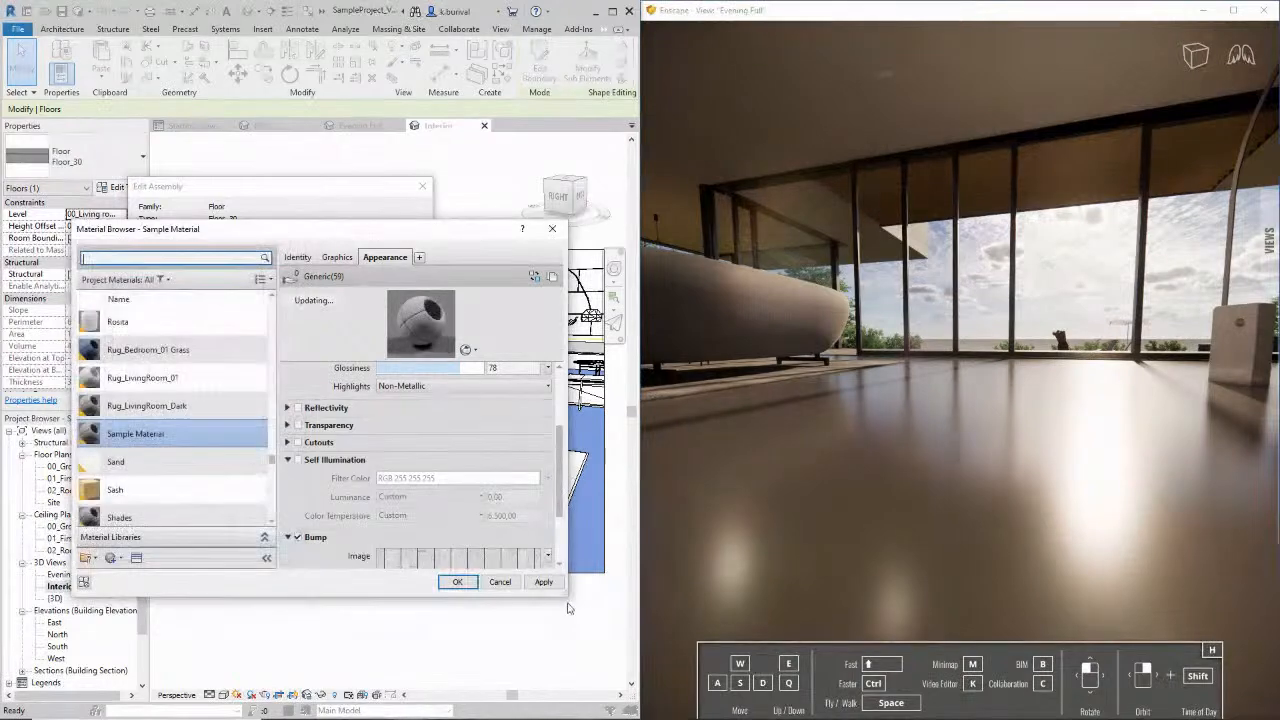
left_click(545, 583)
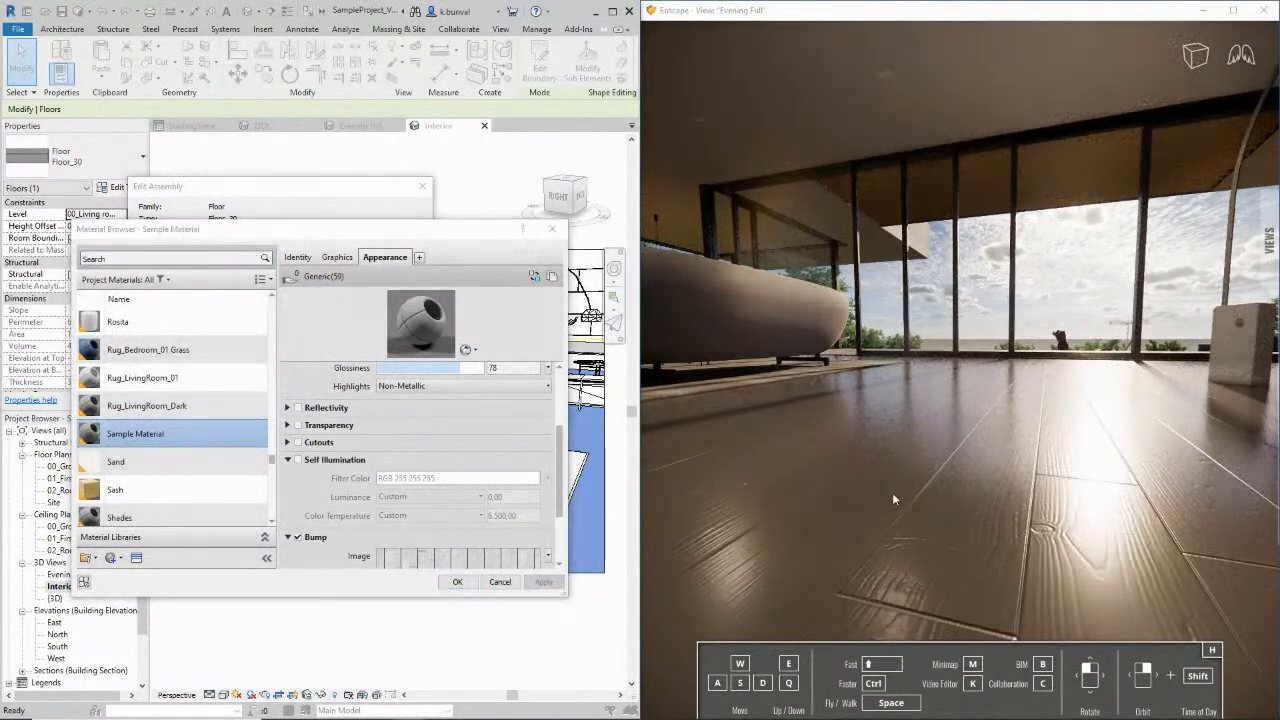
left_click_drag(893, 493, 900, 473)
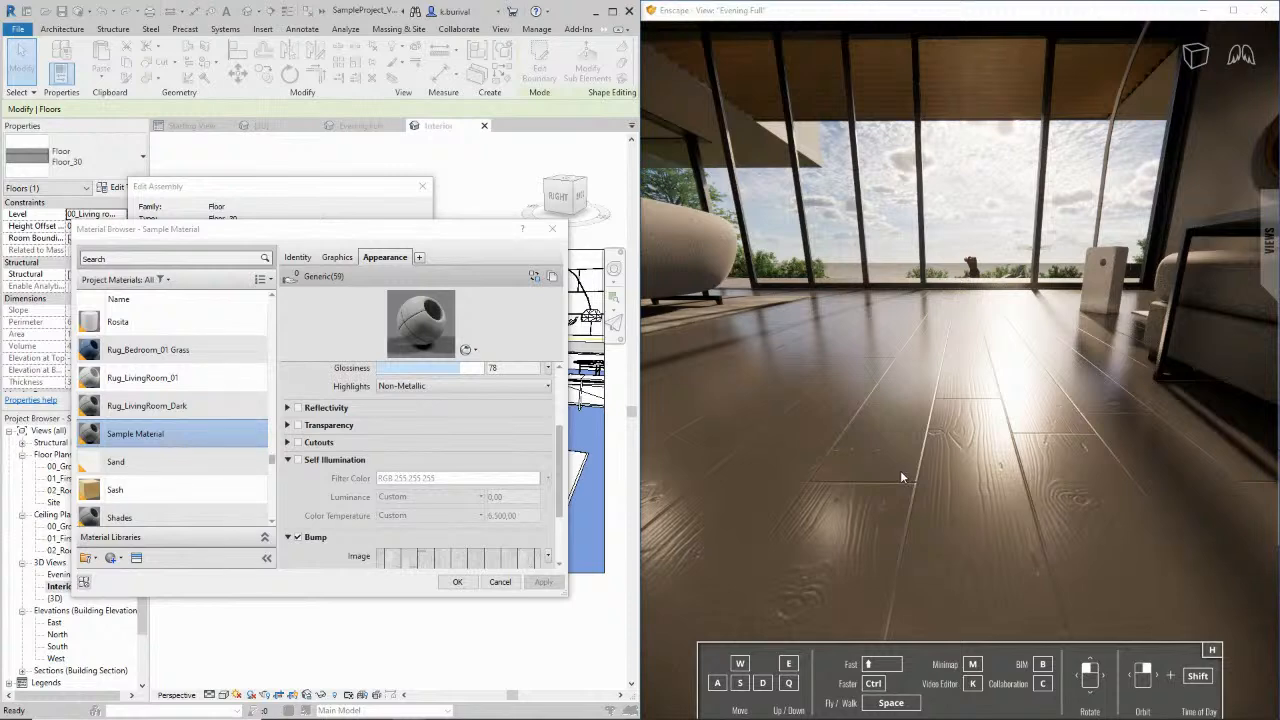
Set the bump amount to 170, apply it and inspect the stronger wood grain relief in Enscape
scroll(395, 482, "down", 4)
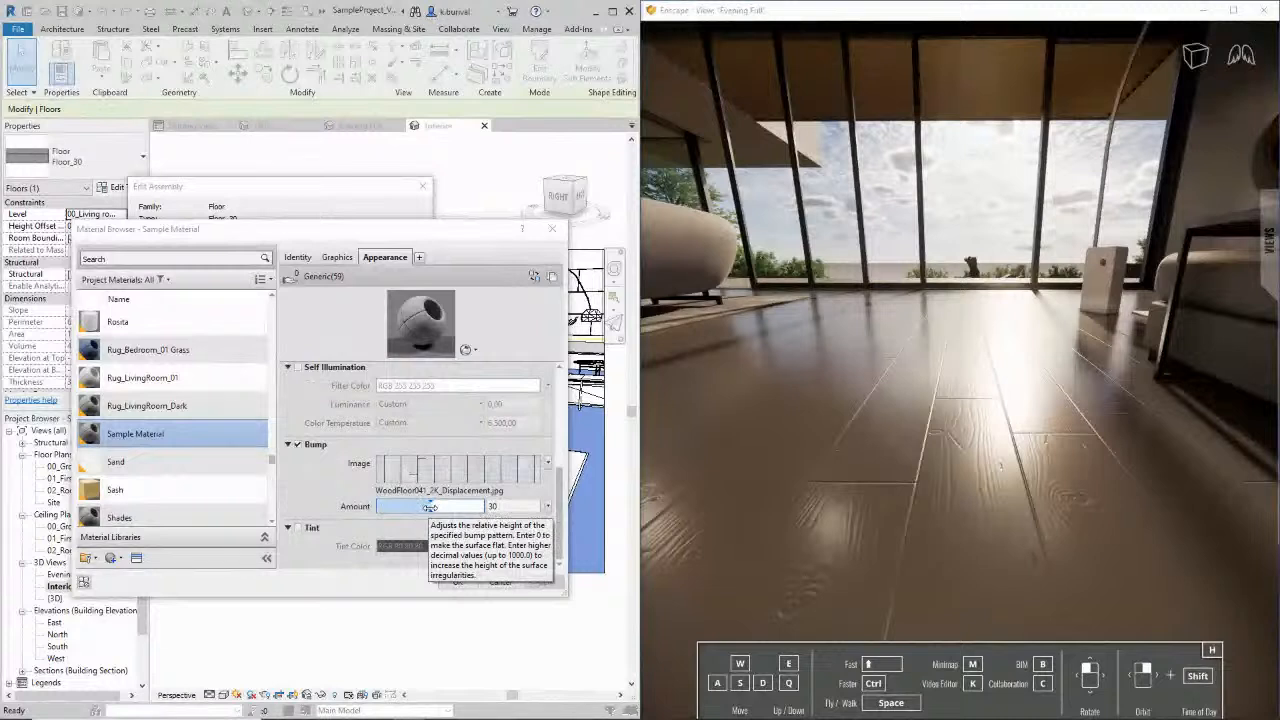
left_click_drag(429, 507, 435, 508)
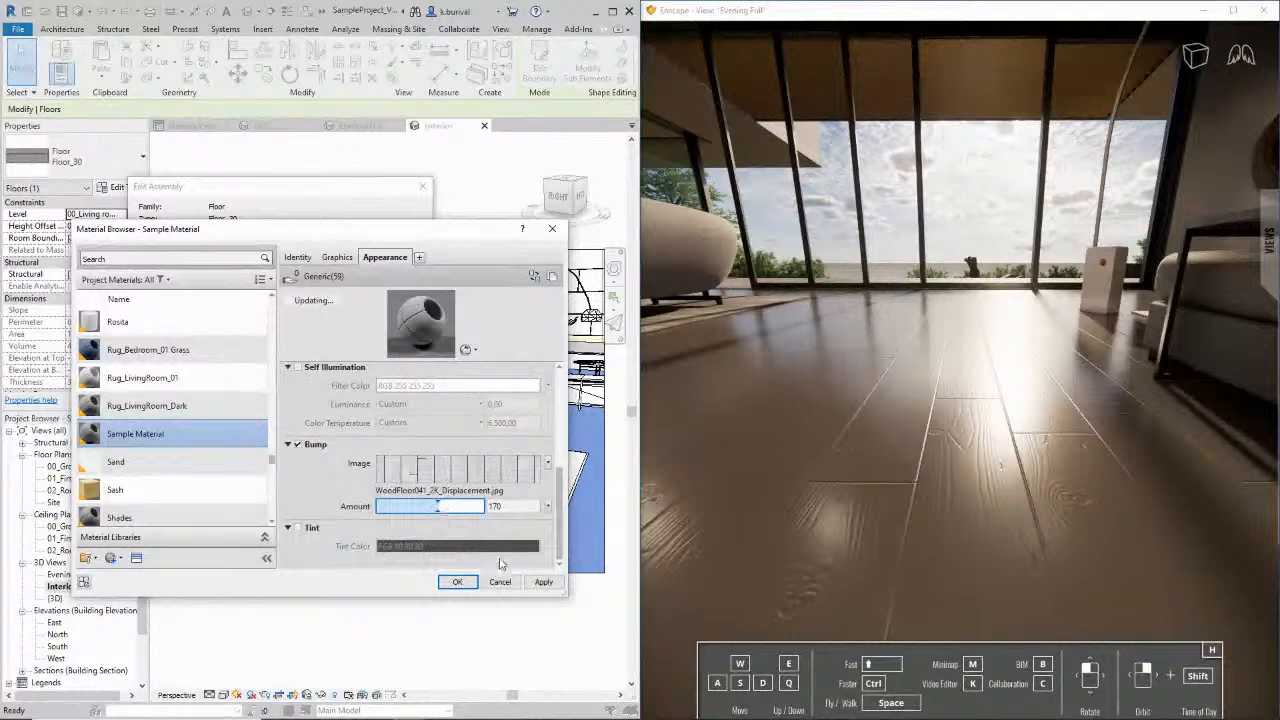
left_click(543, 581)
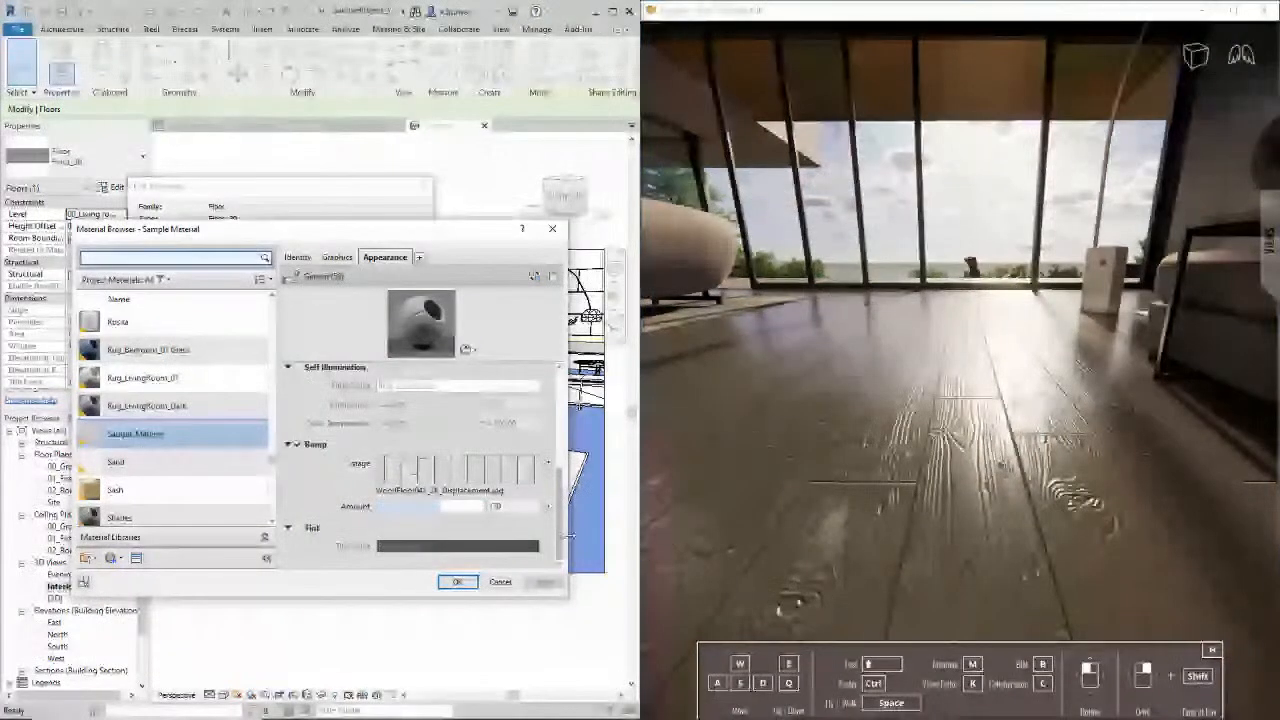
left_click_drag(980, 463, 985, 464)
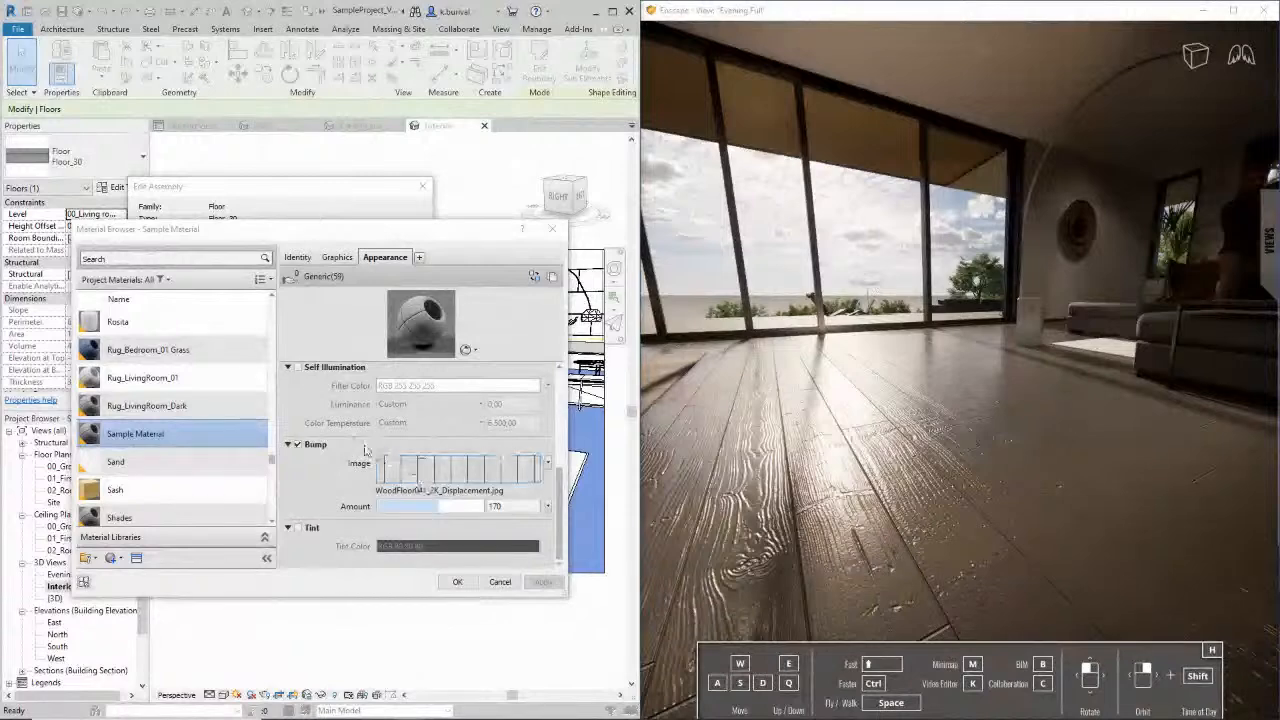
Restore the roughness image as Sample Material's glossiness, set Image Fade to 100 and apply, viewing the floor in Enscape
scroll(365, 450, "up", 3)
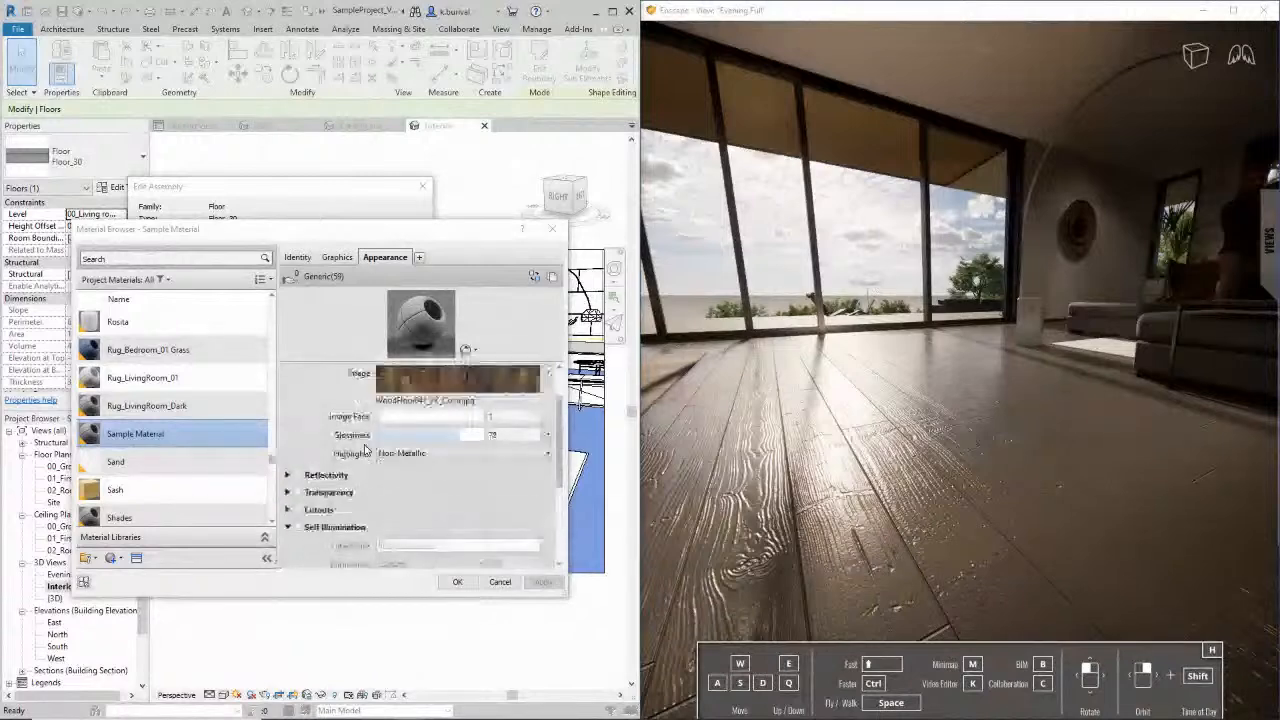
left_click(505, 434)
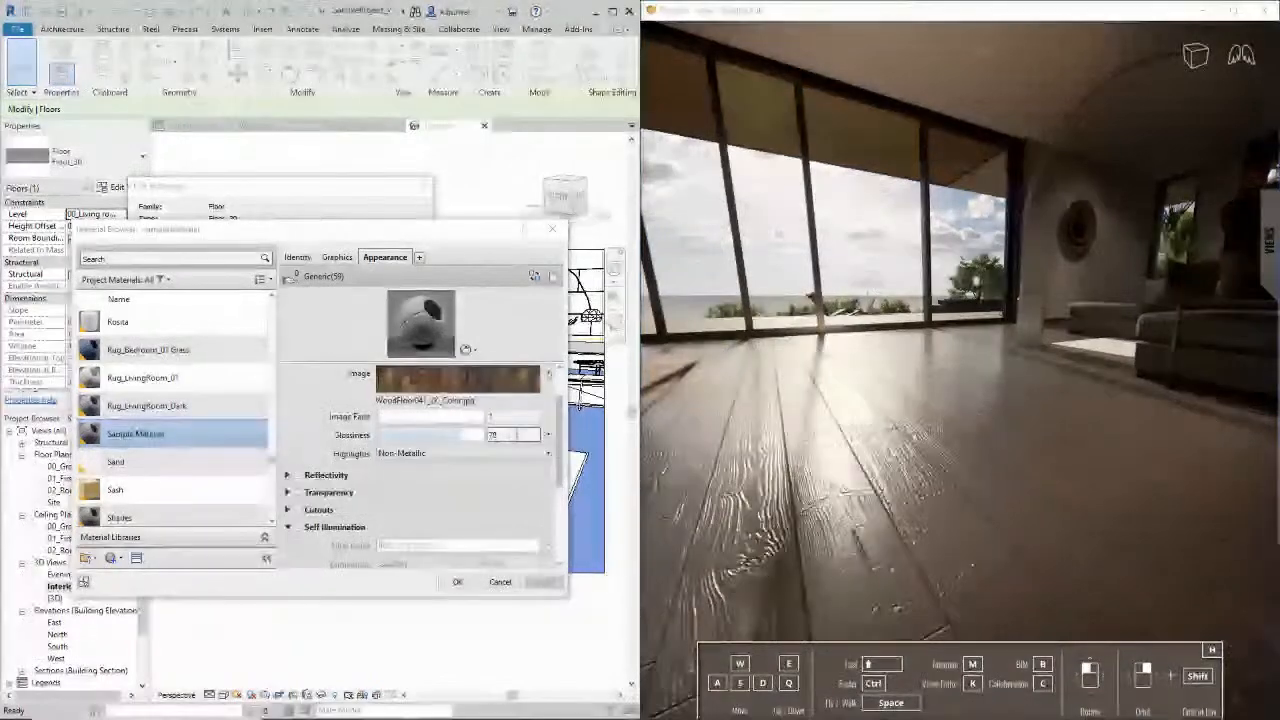
left_click(547, 434)
left_click(495, 449)
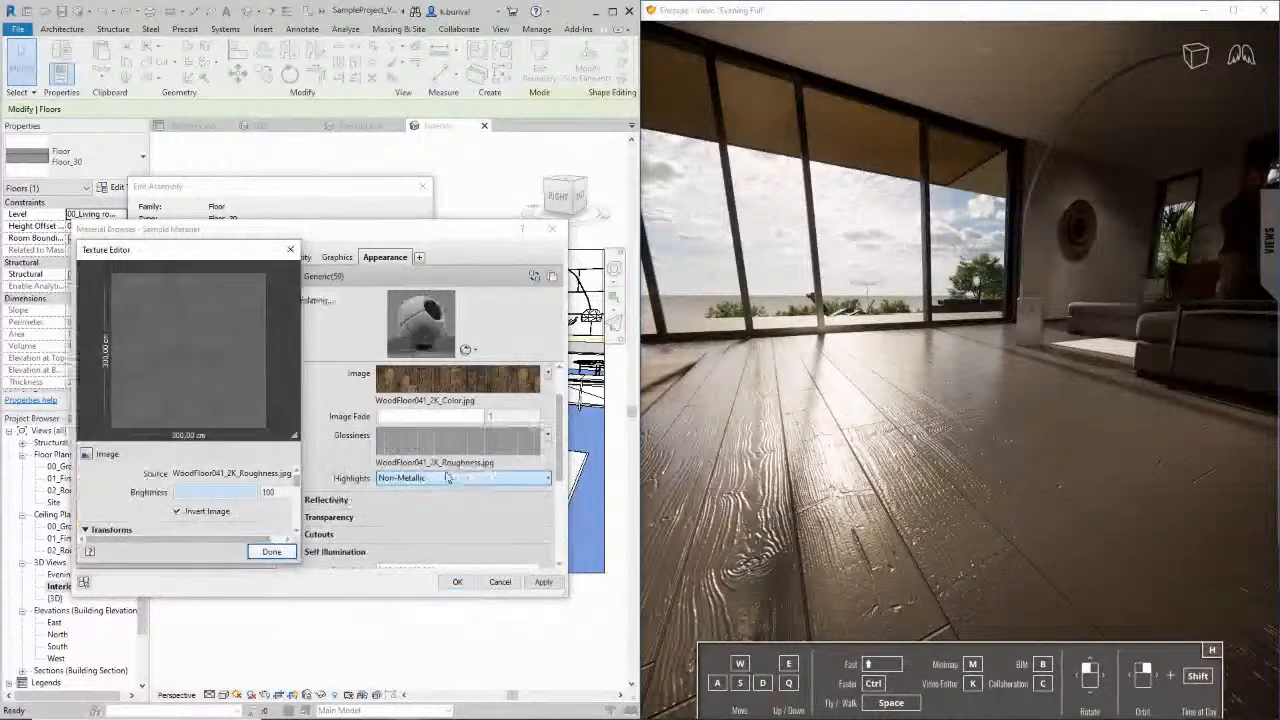
left_click(276, 549)
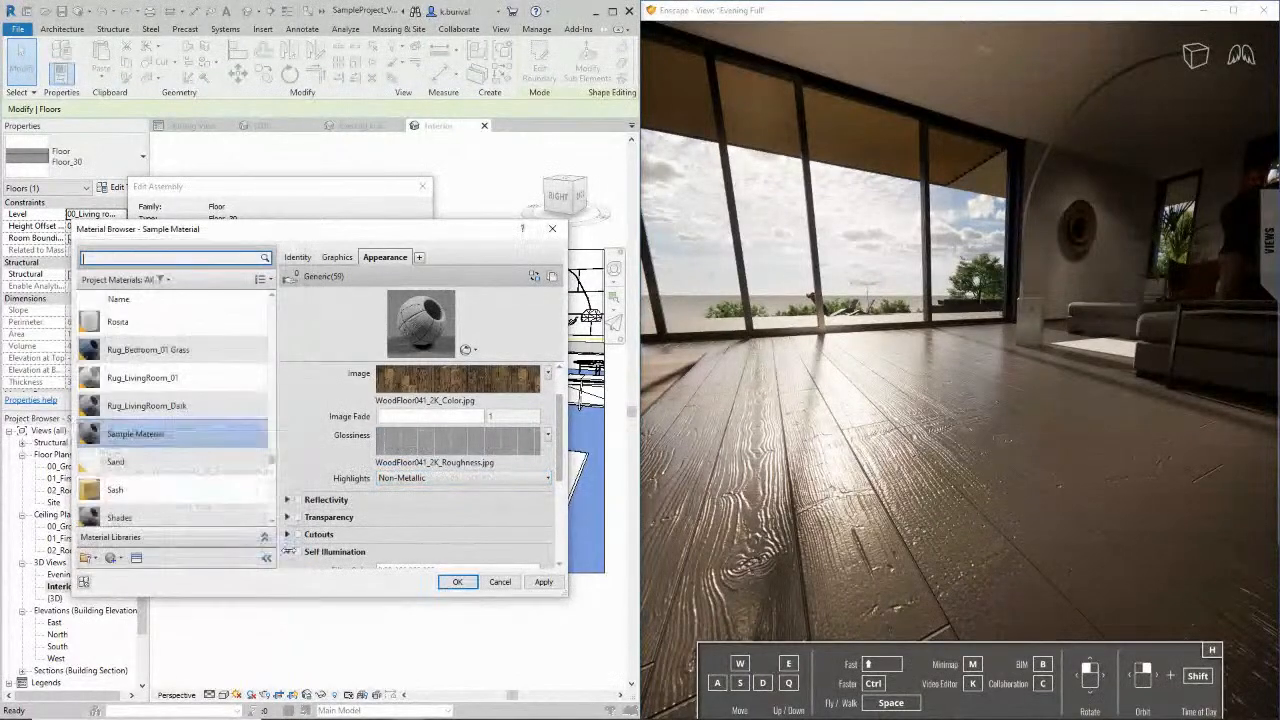
left_click(543, 581)
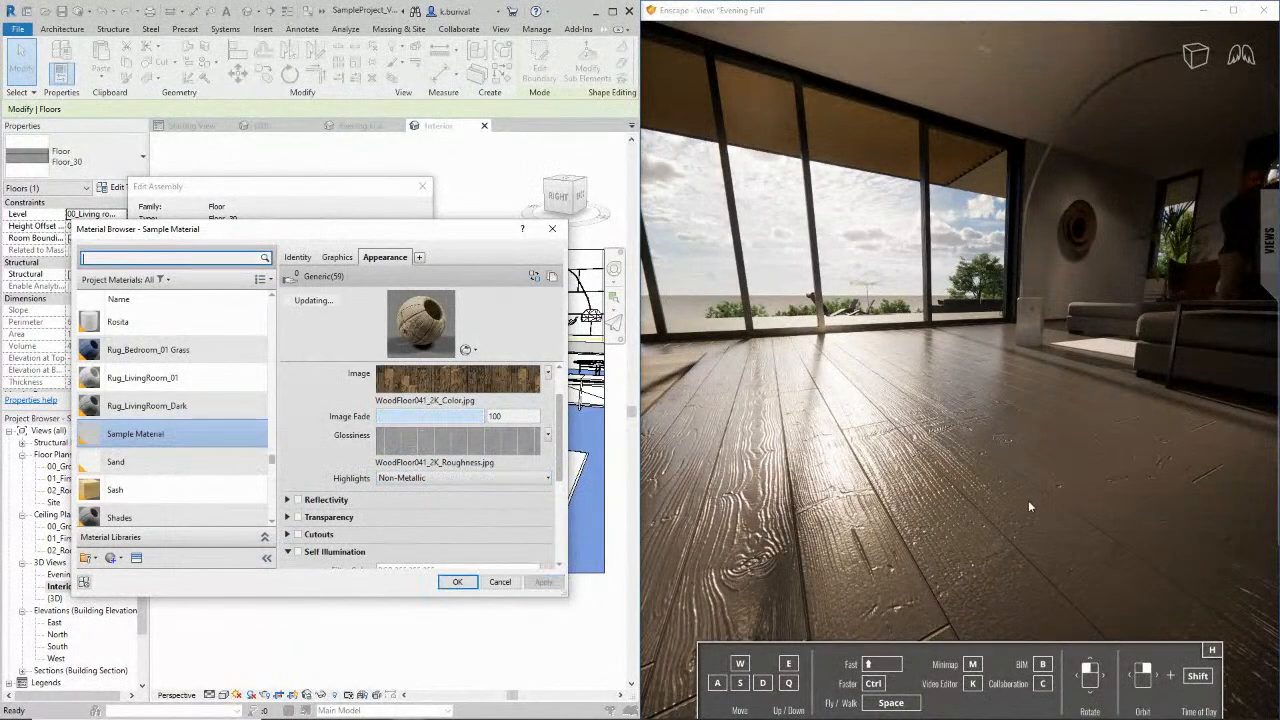
right_click_drag(1078, 458, 1078, 460)
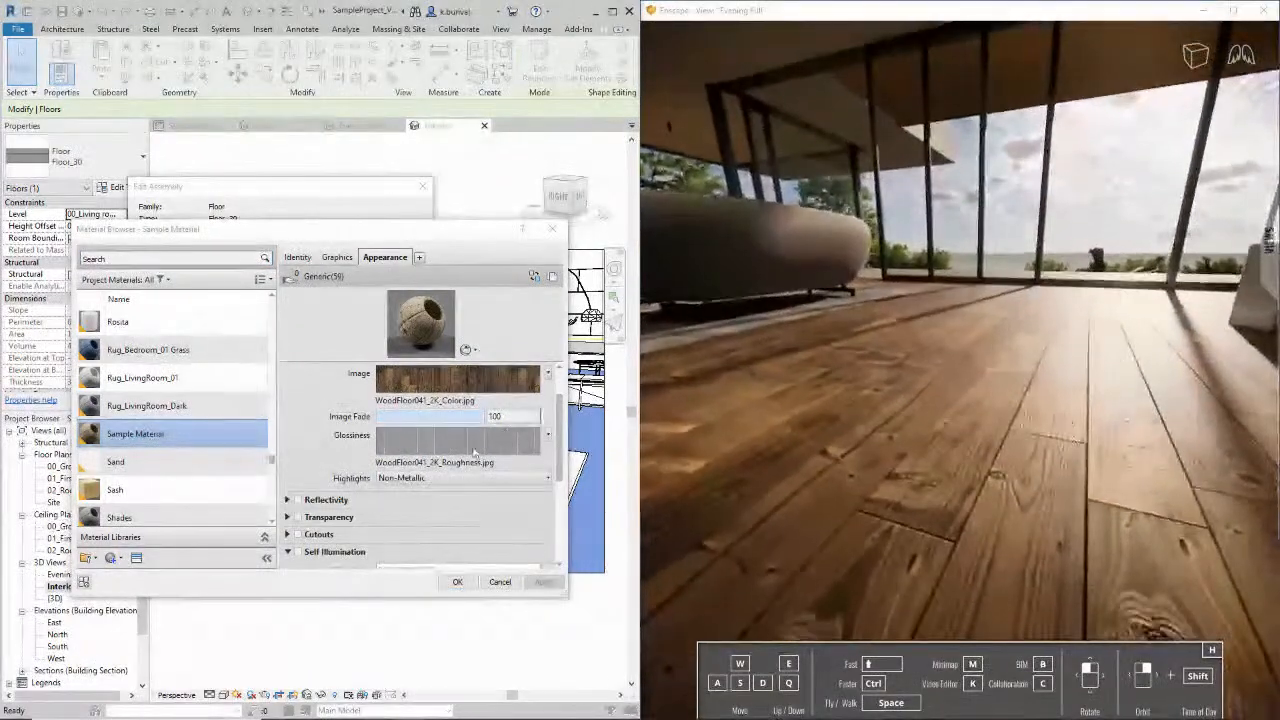
Set the displacement bump amount to 436, apply it and examine the wood floor from several viewpoints in Enscape
scroll(333, 559, "down", 3)
scroll(333, 559, "down", 2)
left_click(451, 505)
left_click(531, 582)
right_click_drag(923, 461, 952, 448)
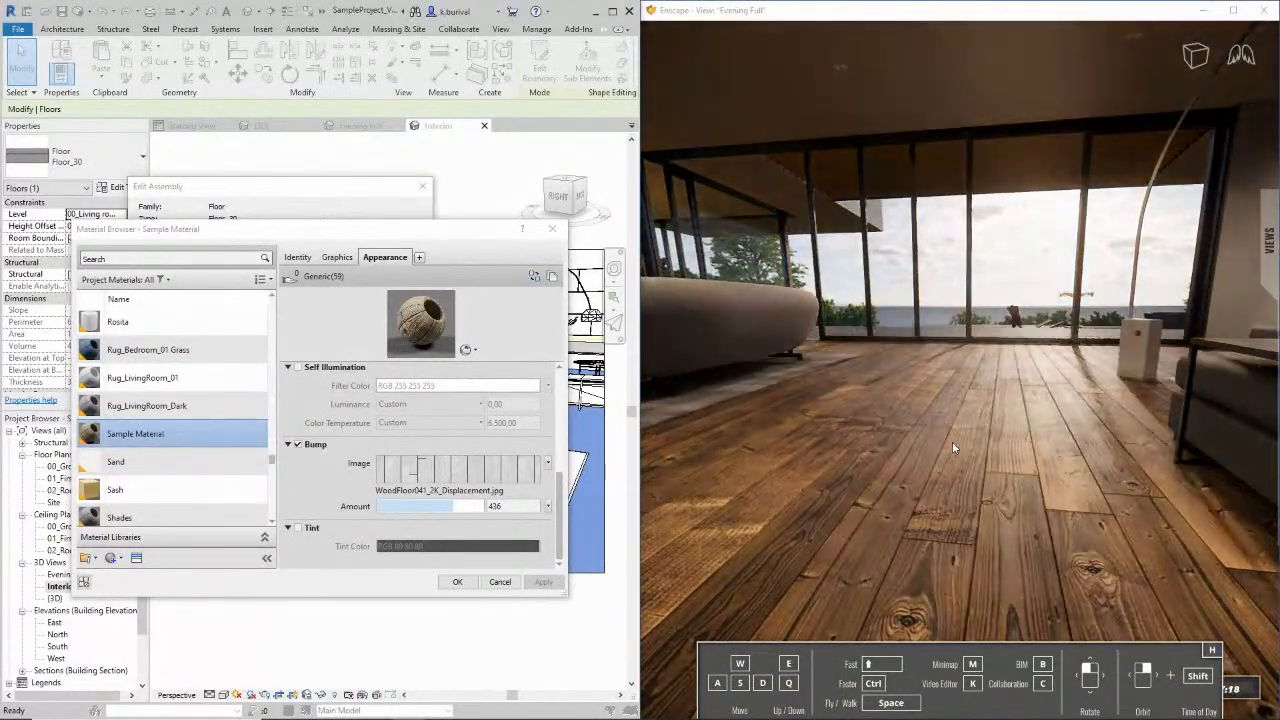
key("w")
key("q")
left_click_drag(952, 448, 895, 393)
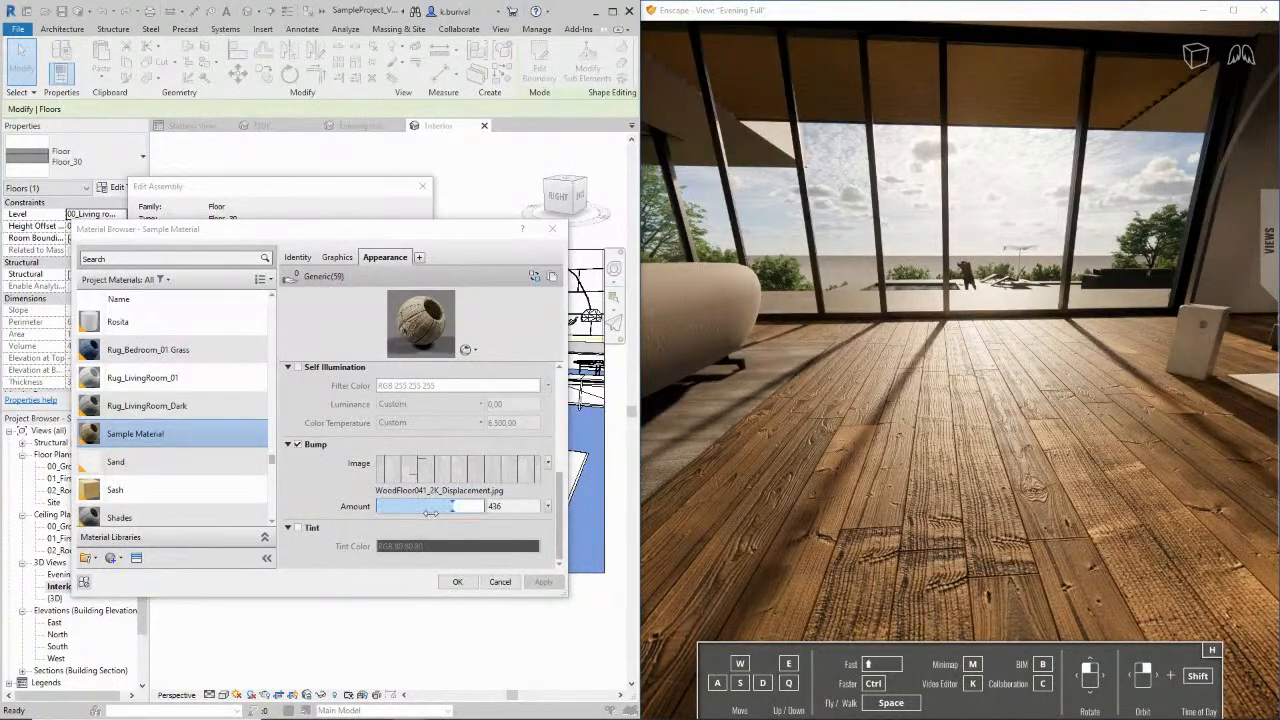
Set the bump amount to 550, apply it and look at the floor's relief in Enscape
left_click_drag(447, 511, 455, 511)
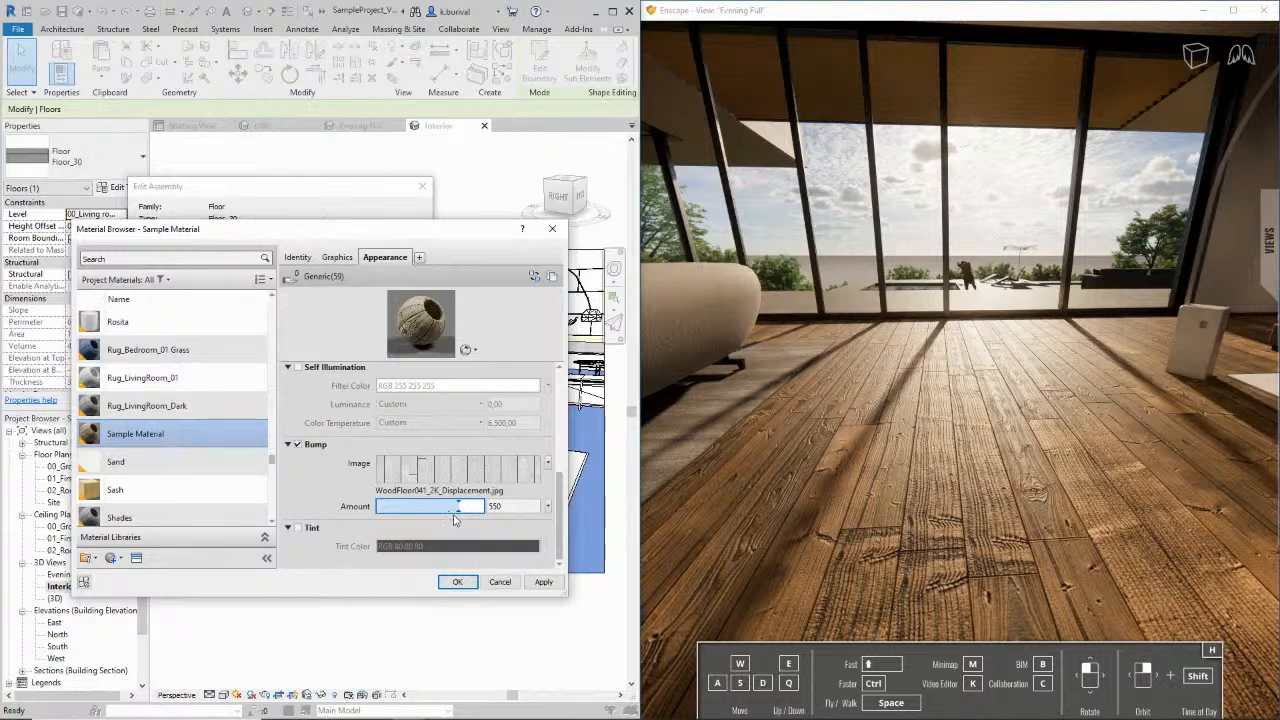
left_click(540, 582)
right_click_drag(1062, 507, 1040, 488)
Set the bump amount to 690, apply it and inspect the planks close up in Enscape
left_click_drag(458, 506, 472, 507)
left_click(544, 584)
right_click_drag(1084, 478, 1086, 480)
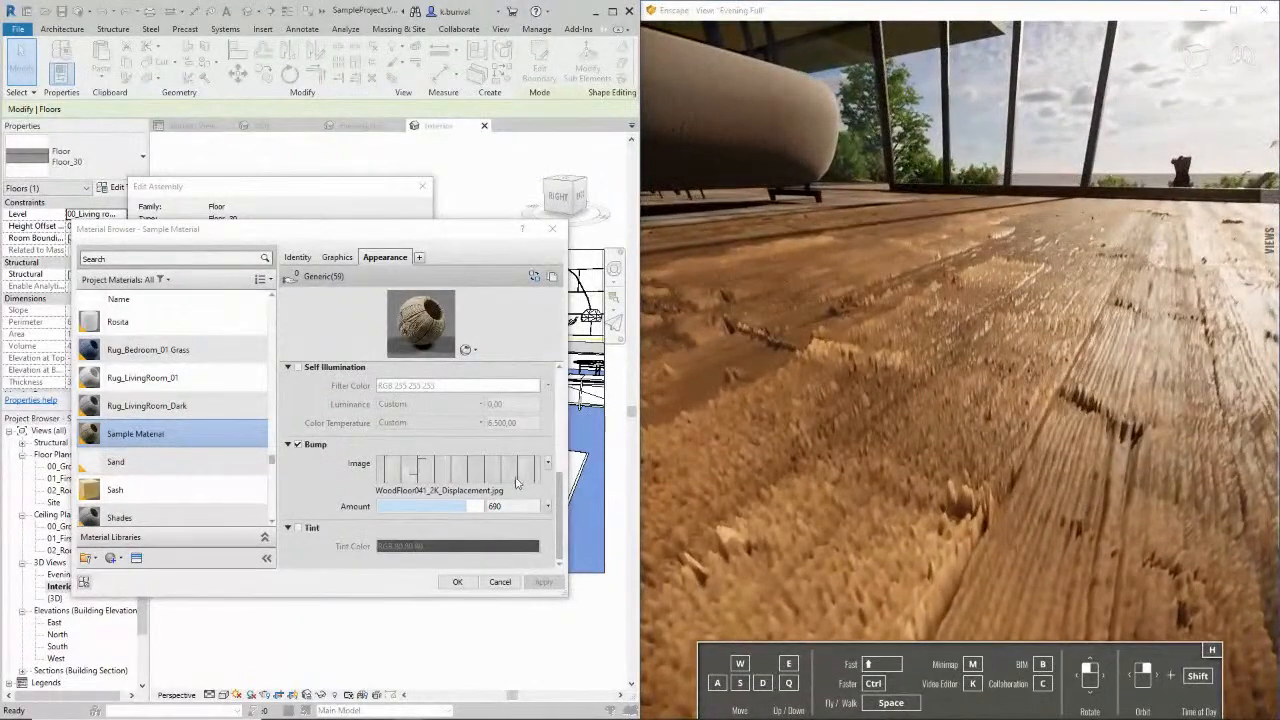
Set the bump amount to 1,000, apply it and inspect the floor's relief close up in Enscape
left_click_drag(467, 508, 498, 512)
left_click(553, 582)
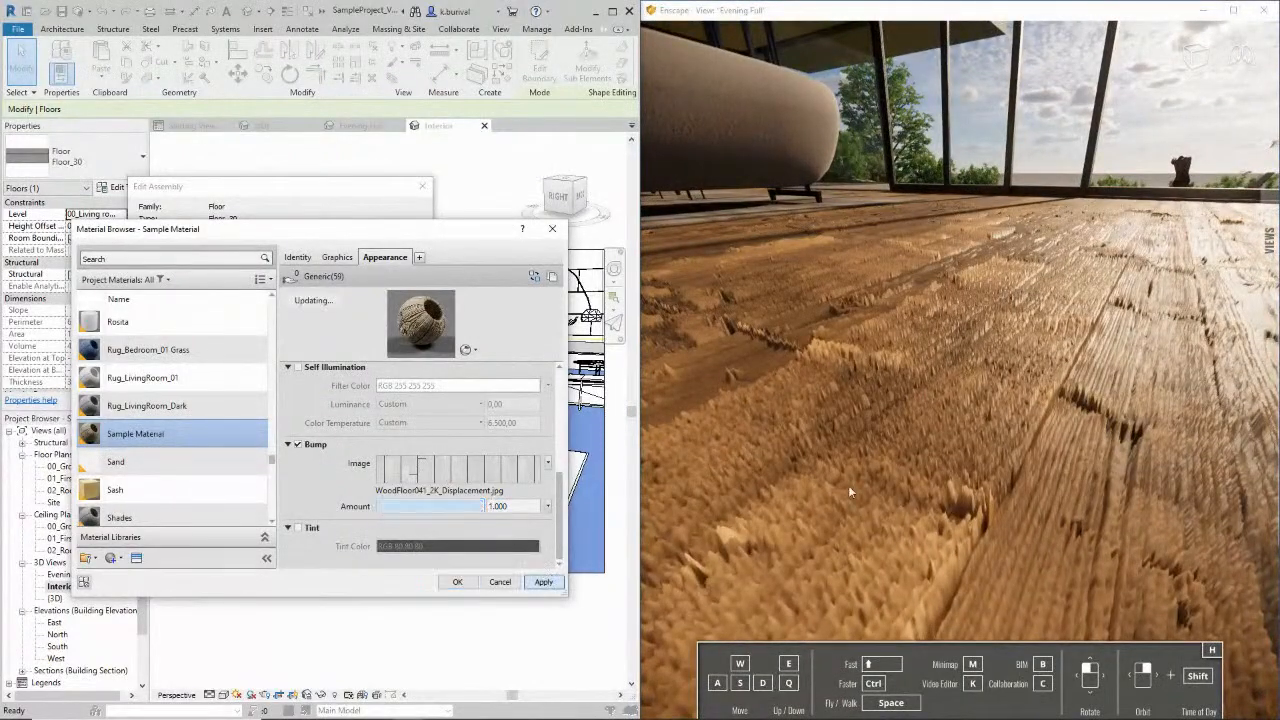
mouse_move(987, 431)
right_mouse_down()
mouse_move(1011, 408)
mouse_move(991, 420)
right_mouse_up()
Set Sample Material's bump amount to 414, apply it and back away in Enscape to view the whole living-room floor
left_click(432, 504)
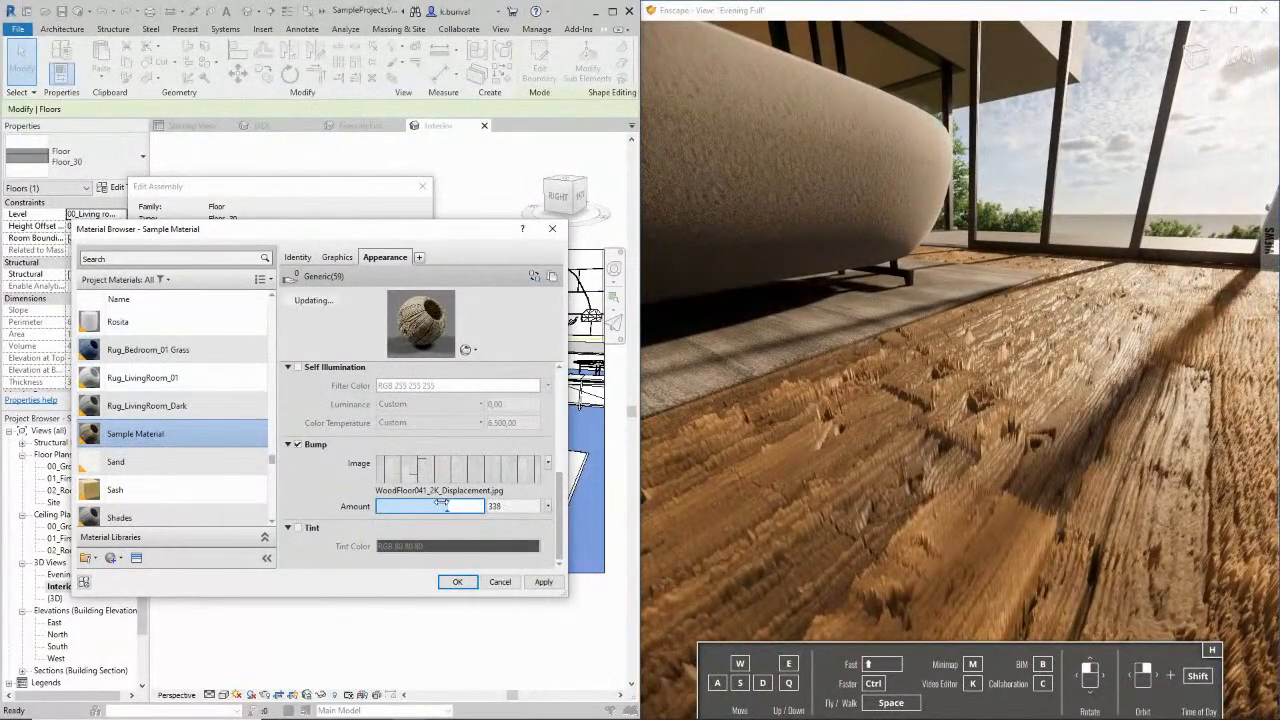
left_click(443, 505)
left_click(550, 583)
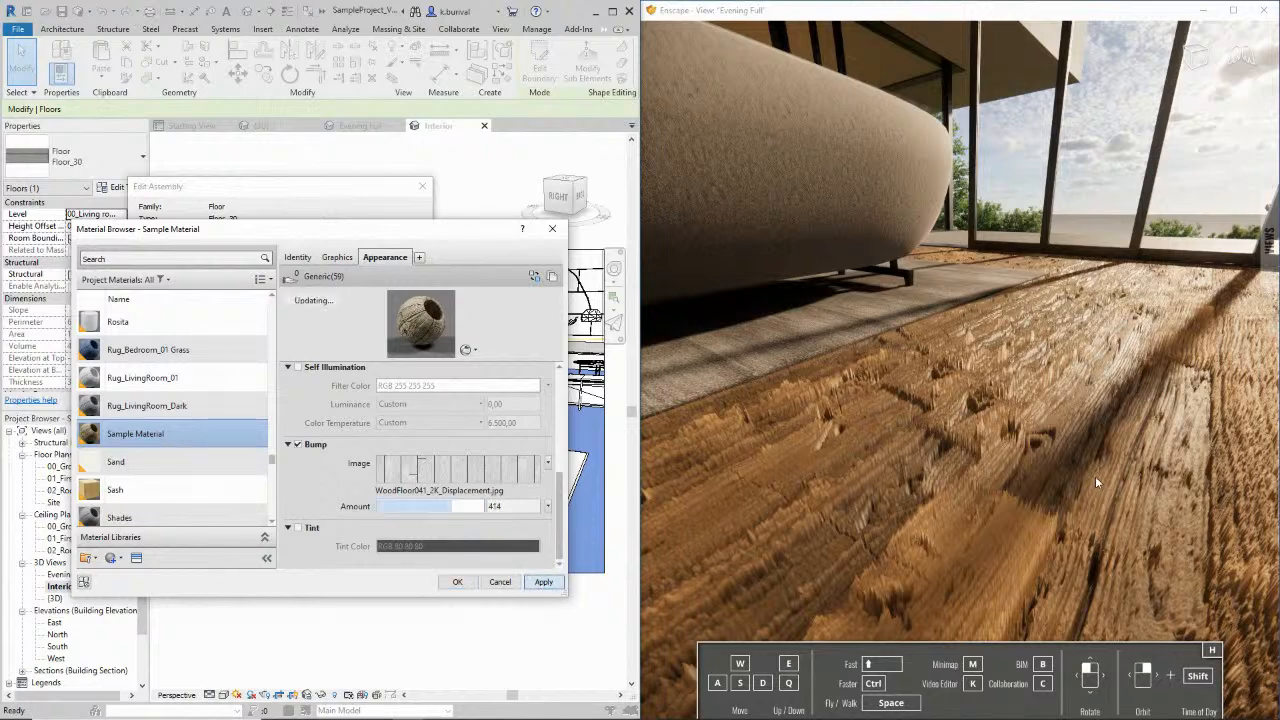
left_click_drag(1096, 474, 1096, 474)
key("space")
key("s")
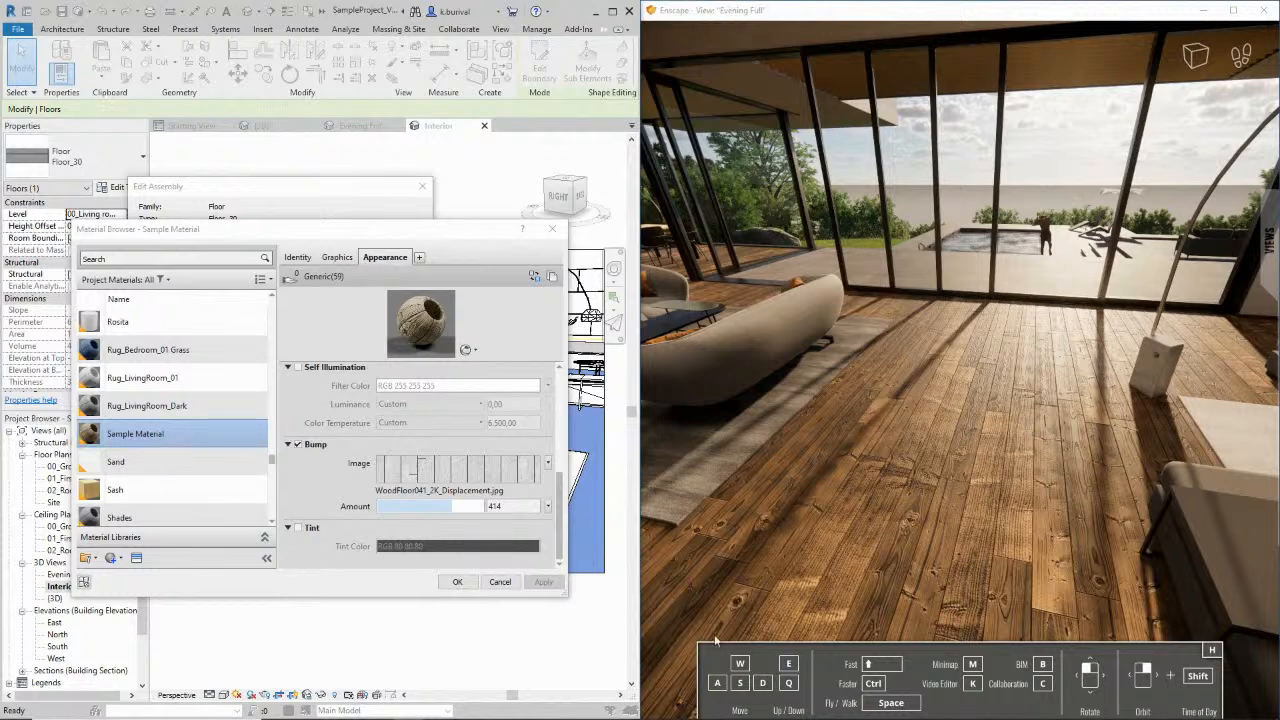
Accept the material changes, the floor assembly and the Floor_30 type properties
left_click(456, 583)
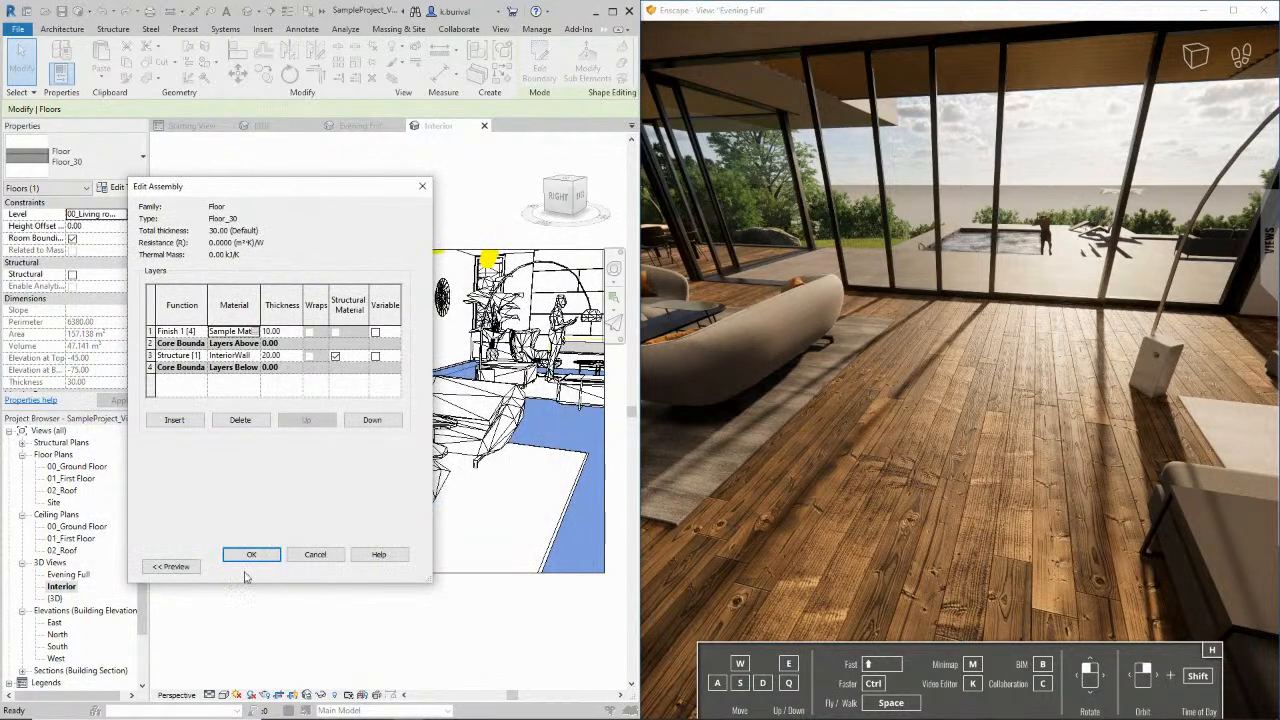
left_click(252, 556)
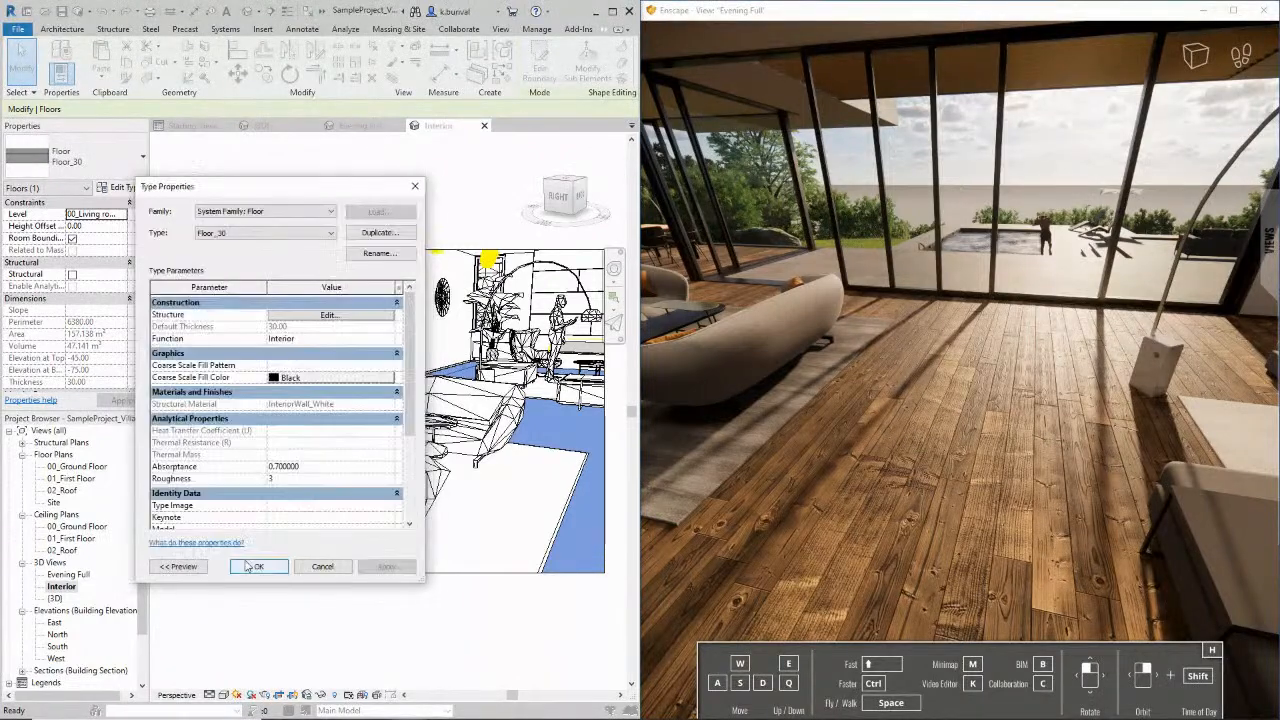
left_click(258, 566)
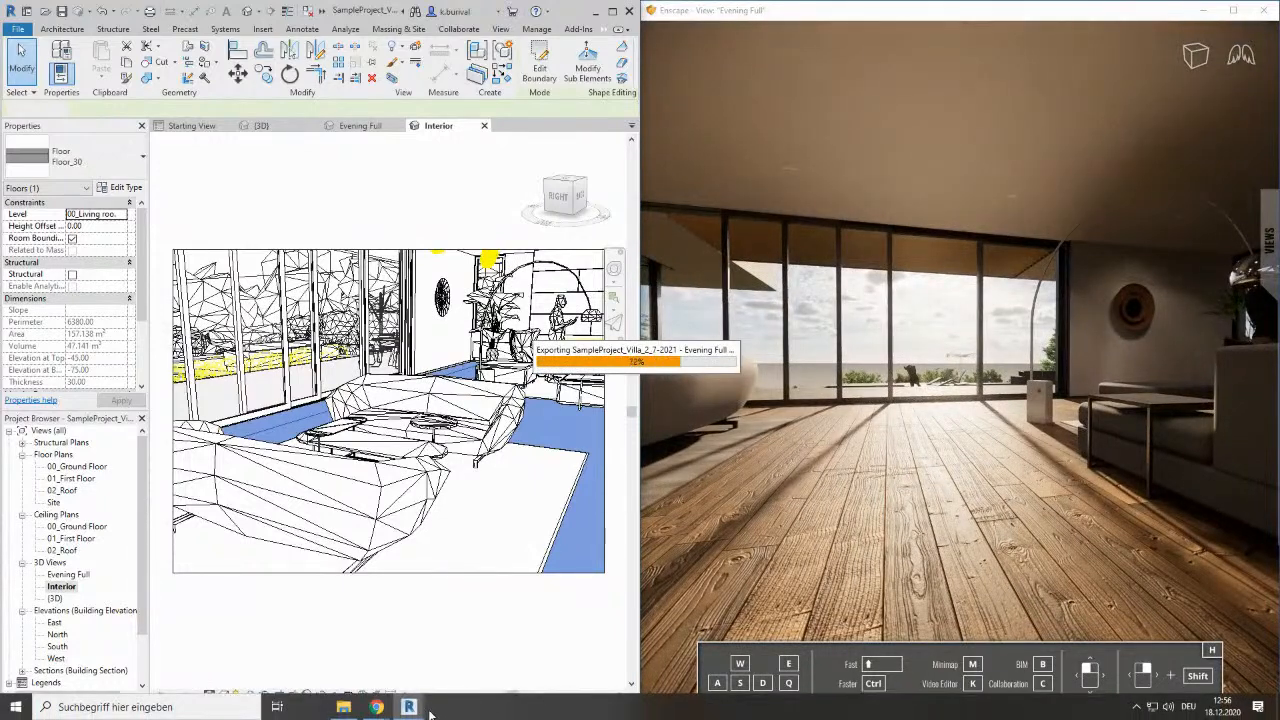
Walk through the living room in Enscape and out to the terrace to examine the pool water
mouse_move(376, 707)
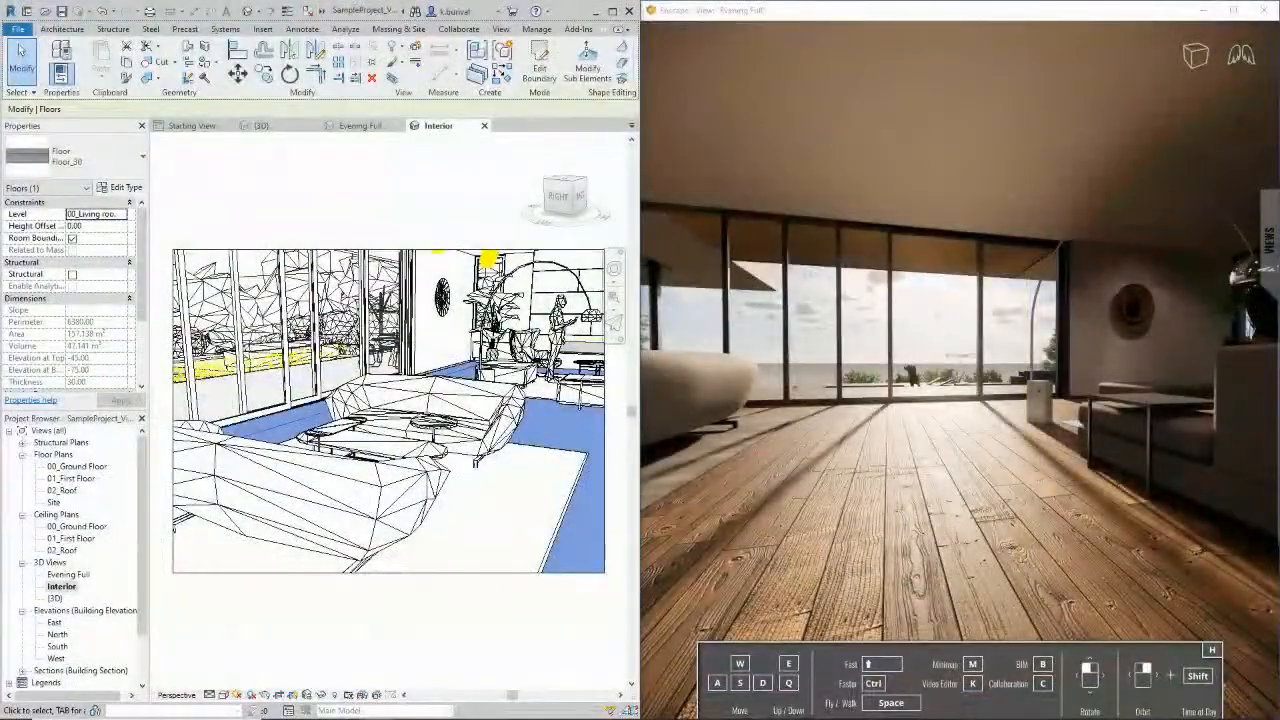
left_click_drag(965, 436, 967, 434)
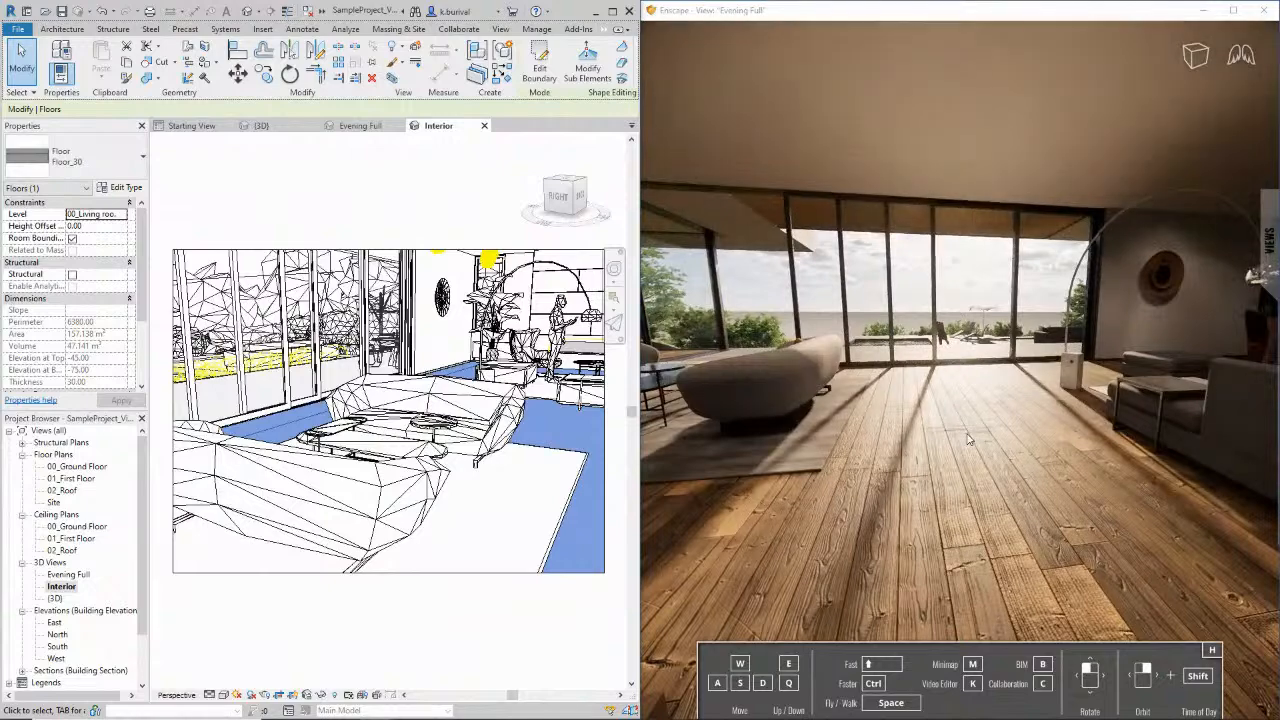
key("w")
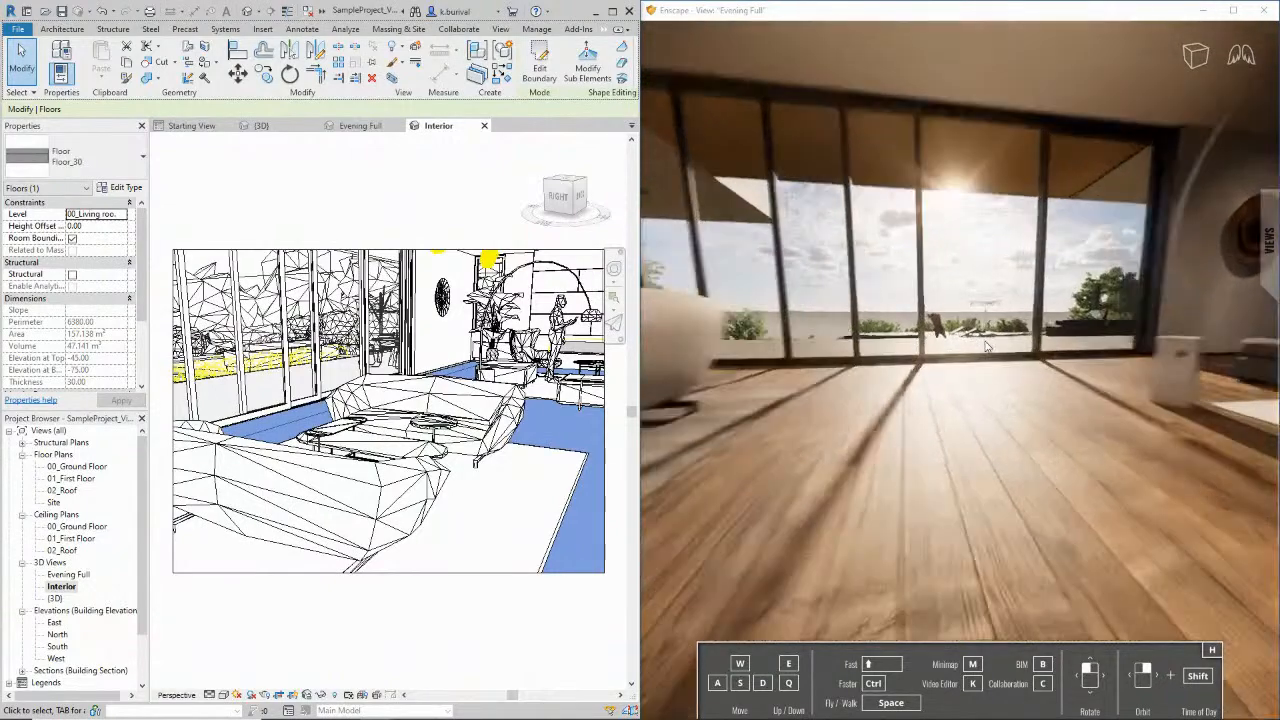
left_click_drag(985, 345, 985, 346)
key("w")
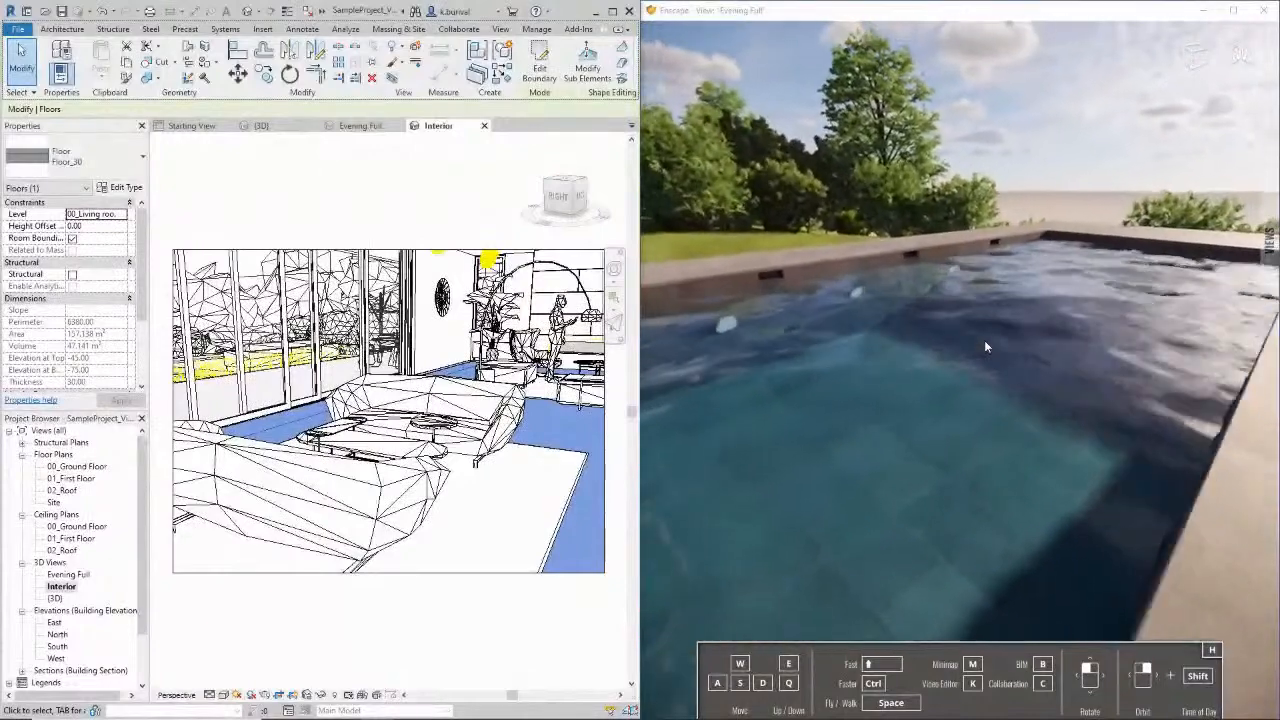
left_click_drag(872, 326, 872, 326)
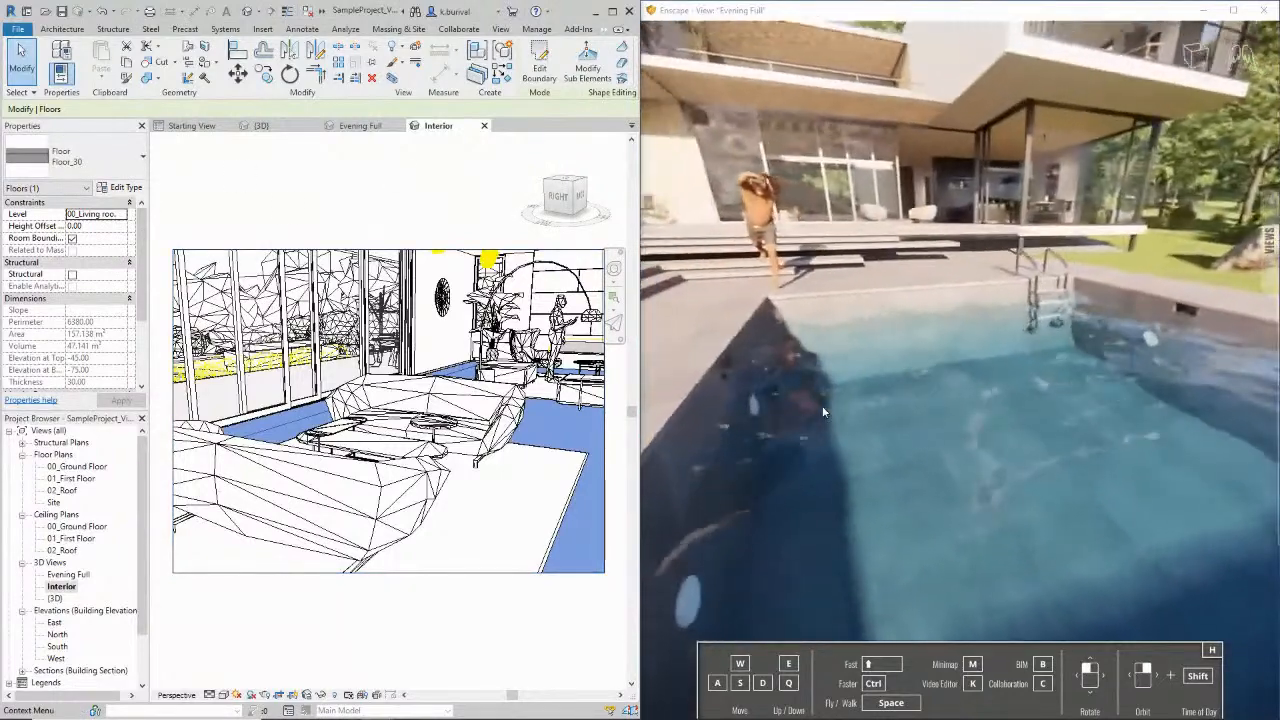
Open the {3D} view, dismiss the save reminder and select the floor around the pool
middle_click_drag(290, 335, 224, 334)
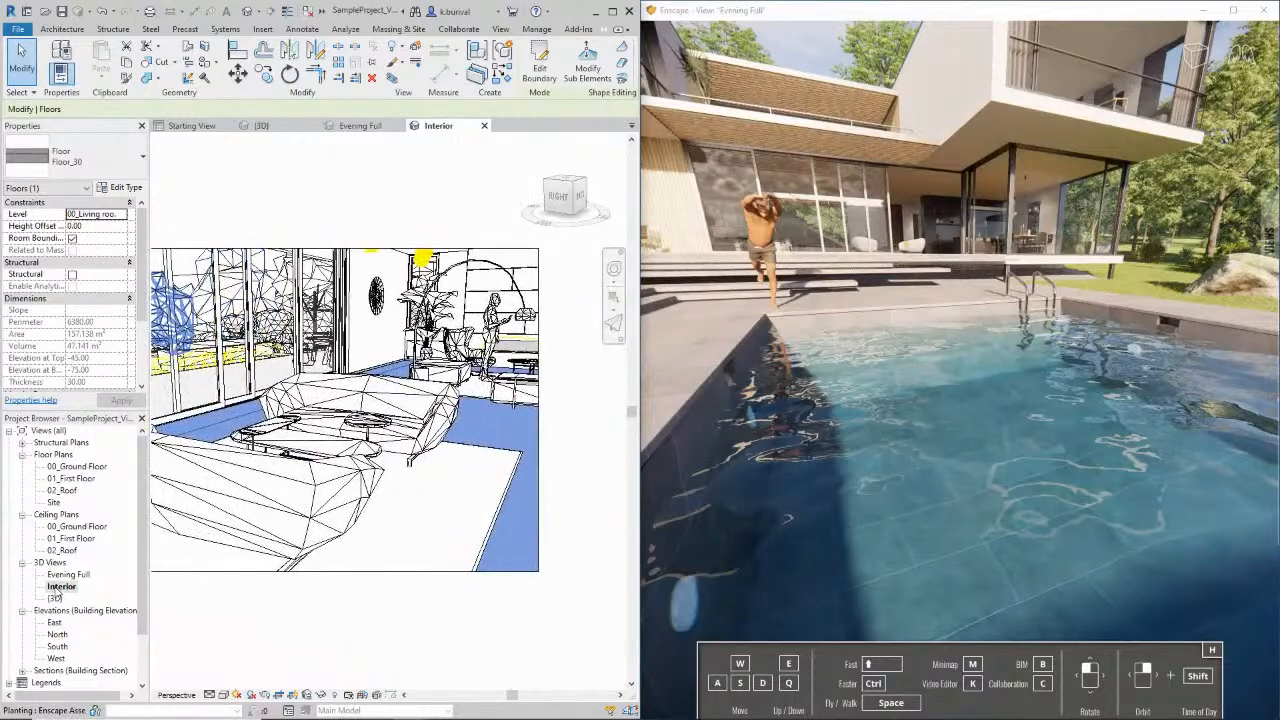
double_click(55, 598)
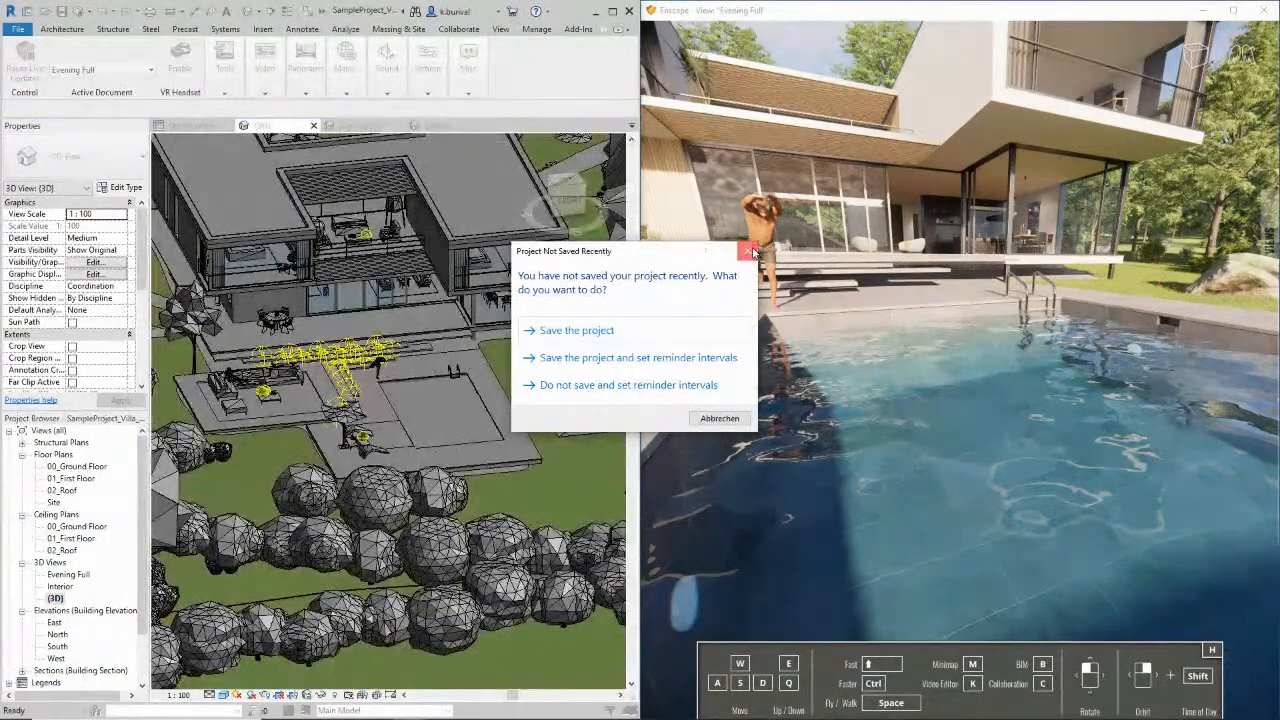
left_click(753, 251)
left_click(462, 390)
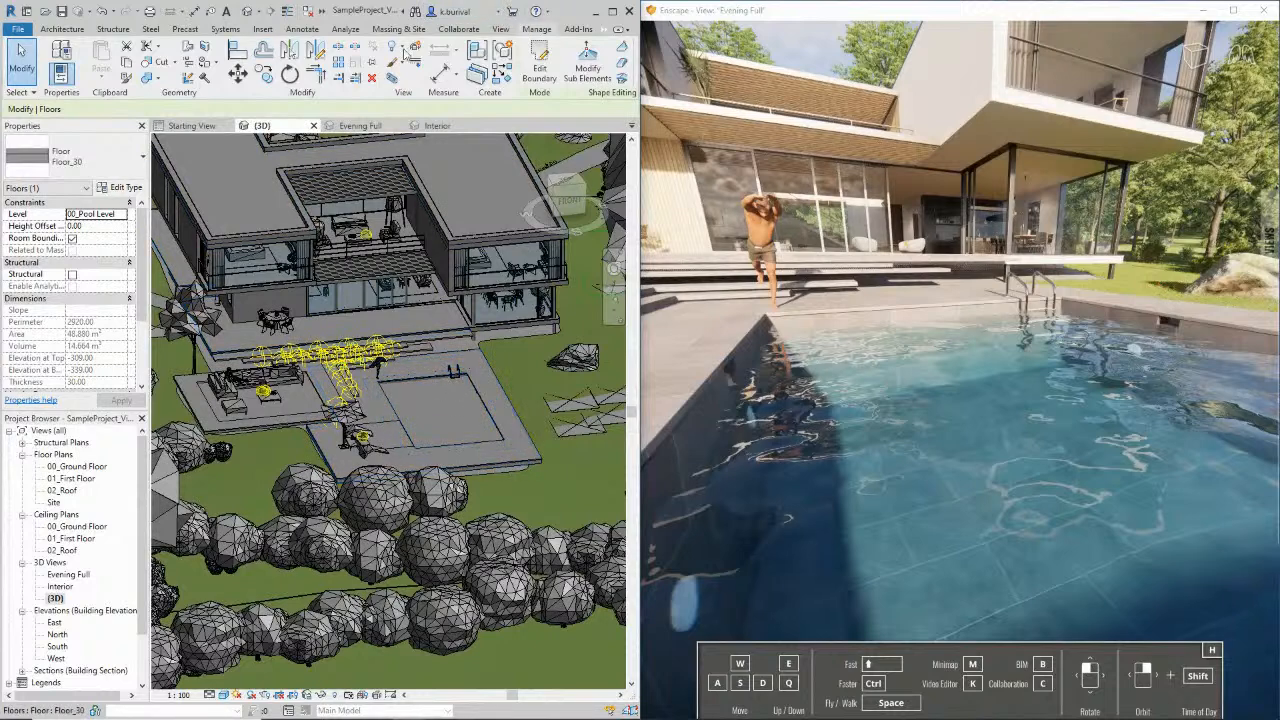
Search the project materials for "water" and show the appearance settings of Site - Water
left_click(536, 29)
left_click(60, 62)
left_click(59, 115)
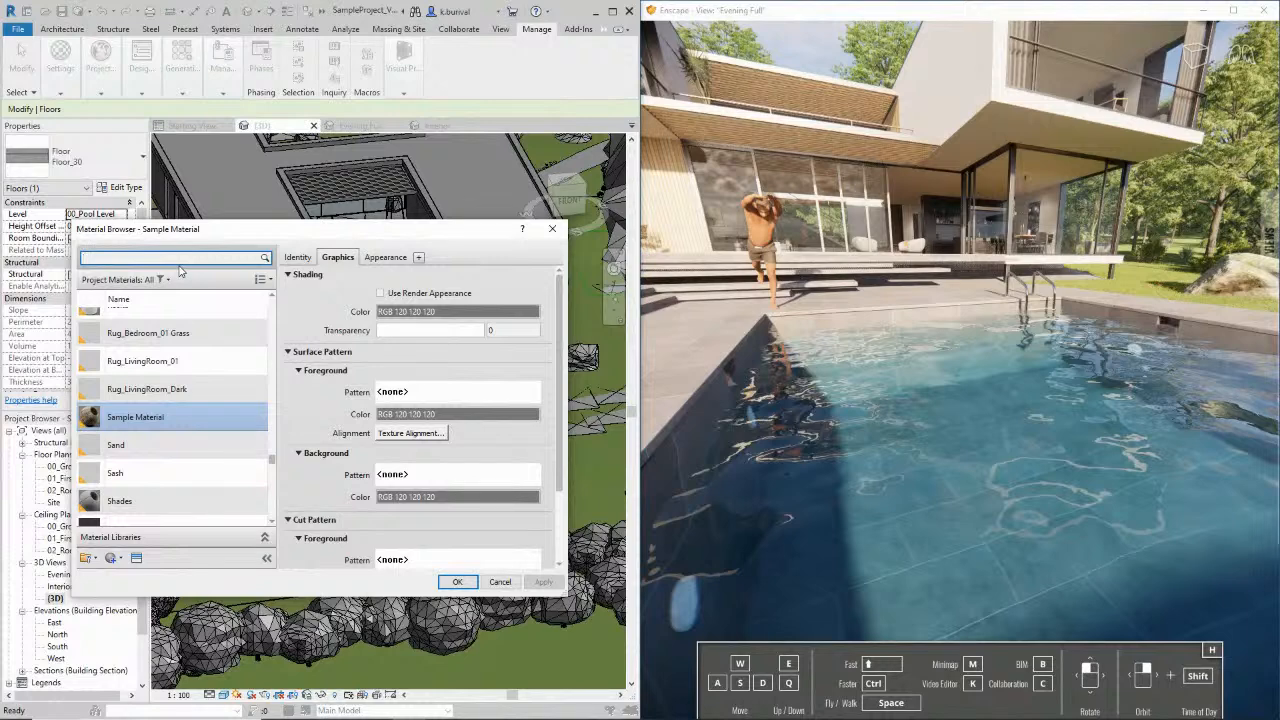
type("water")
left_click(127, 340)
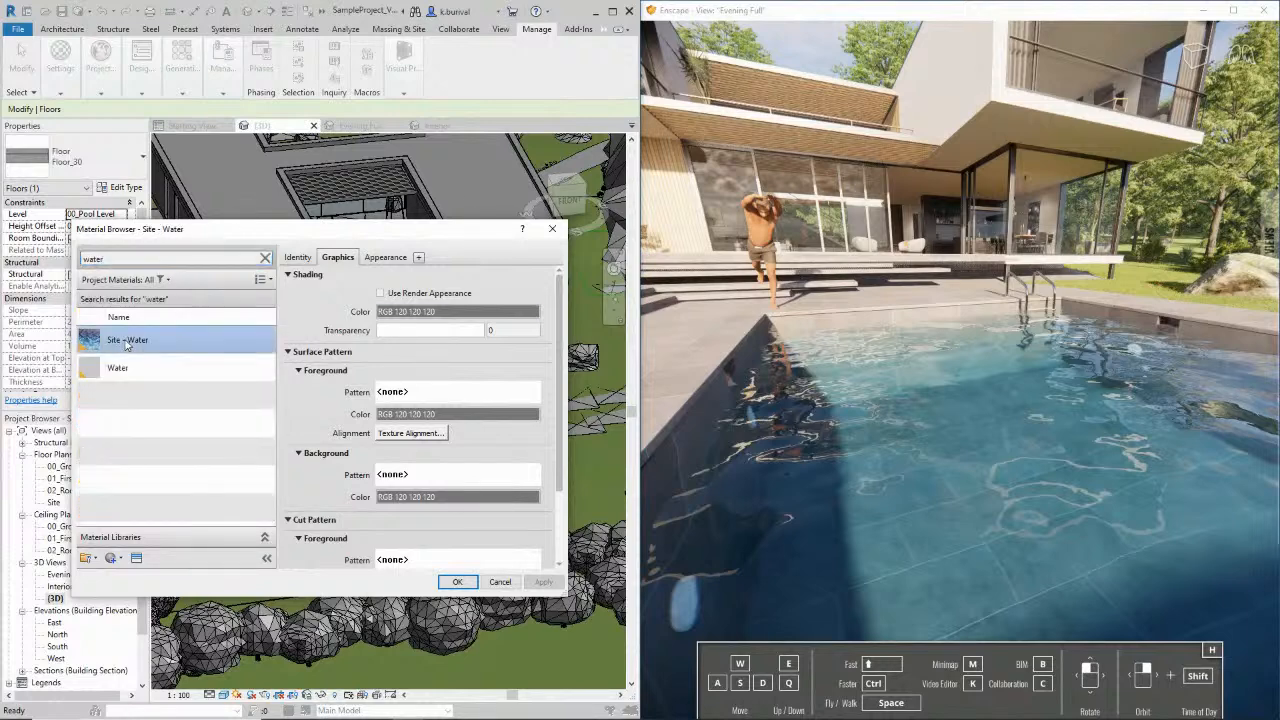
left_click(390, 257)
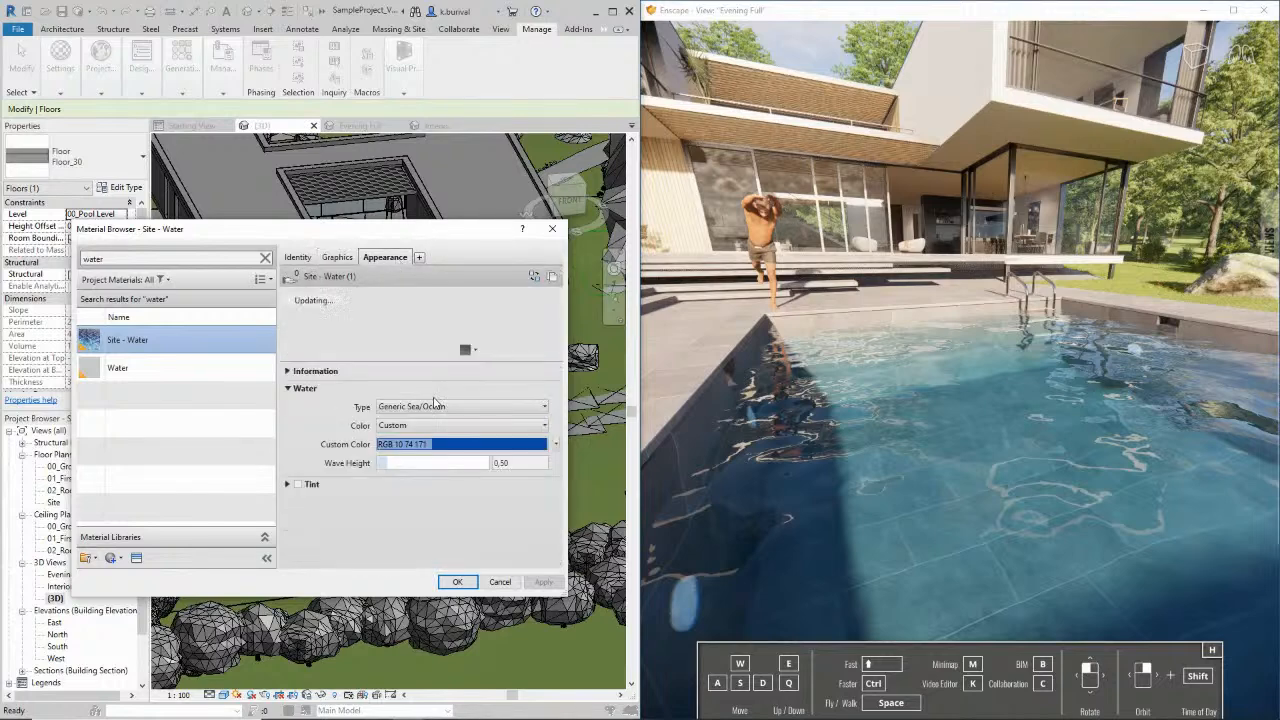
Change Site - Water's custom color to red, RGB 181 0 4, and apply it
left_click(452, 446)
left_click_drag(409, 369, 454, 312)
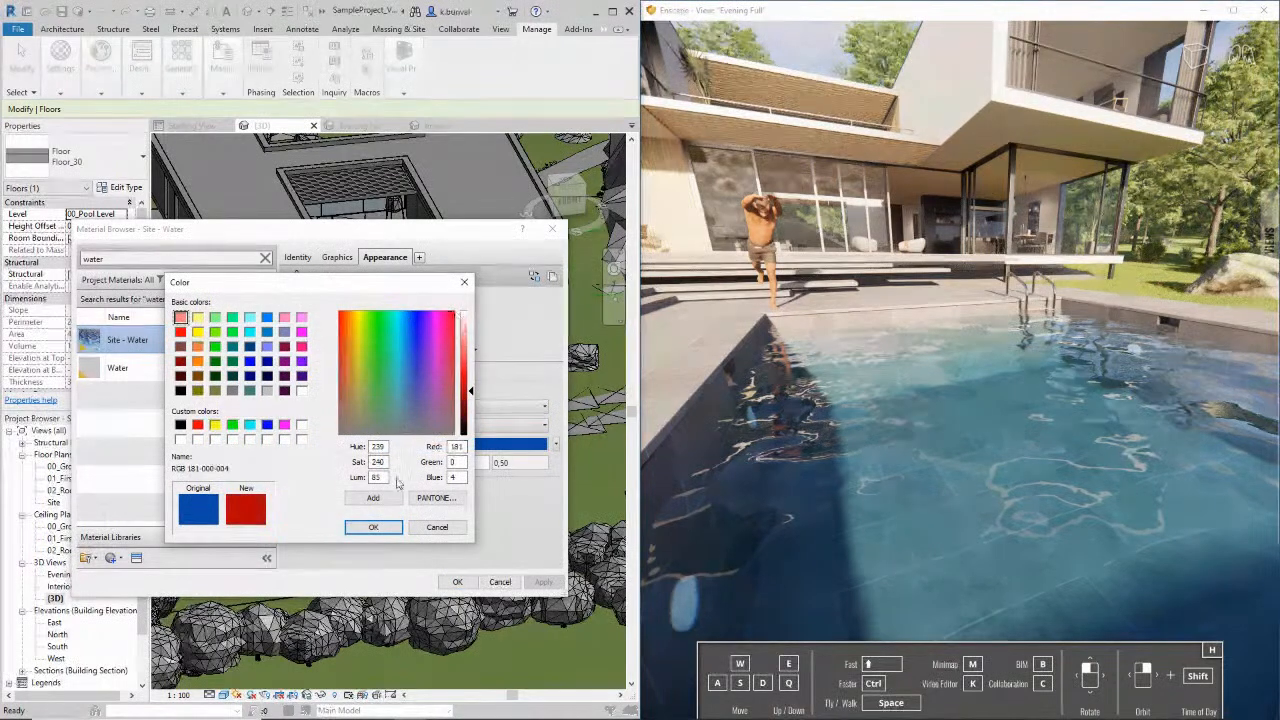
left_click(374, 528)
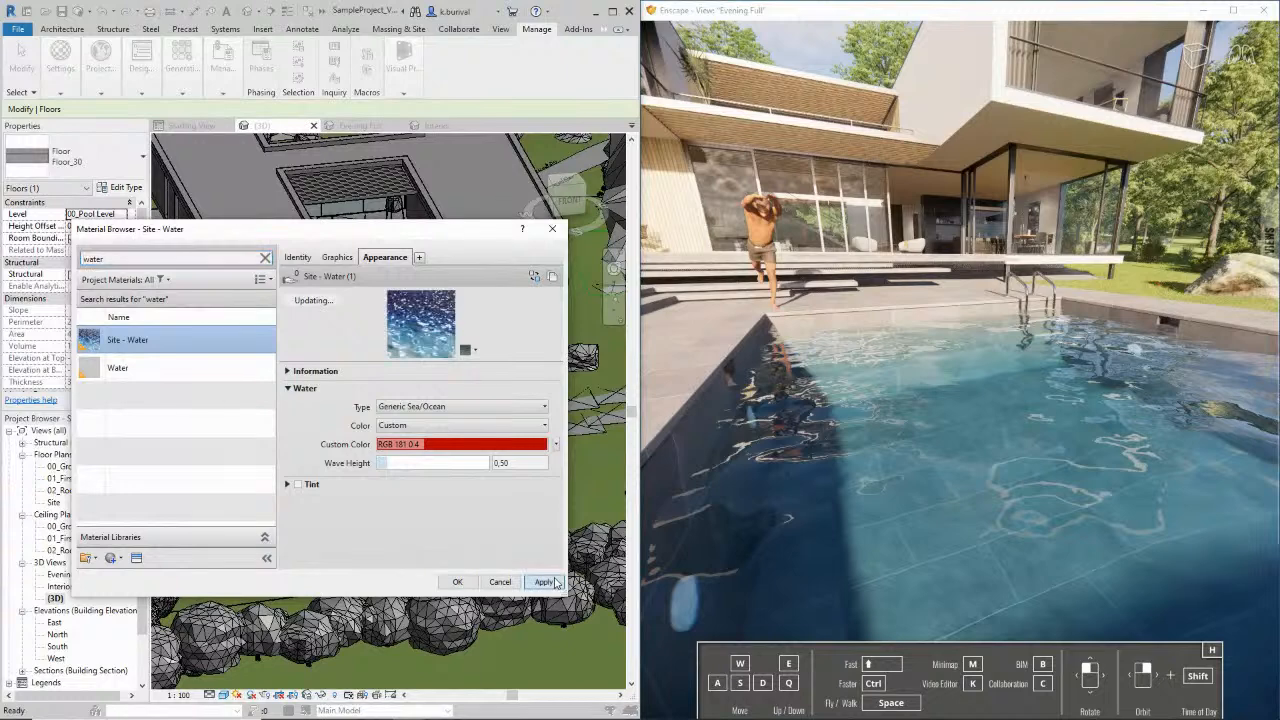
left_click(544, 582)
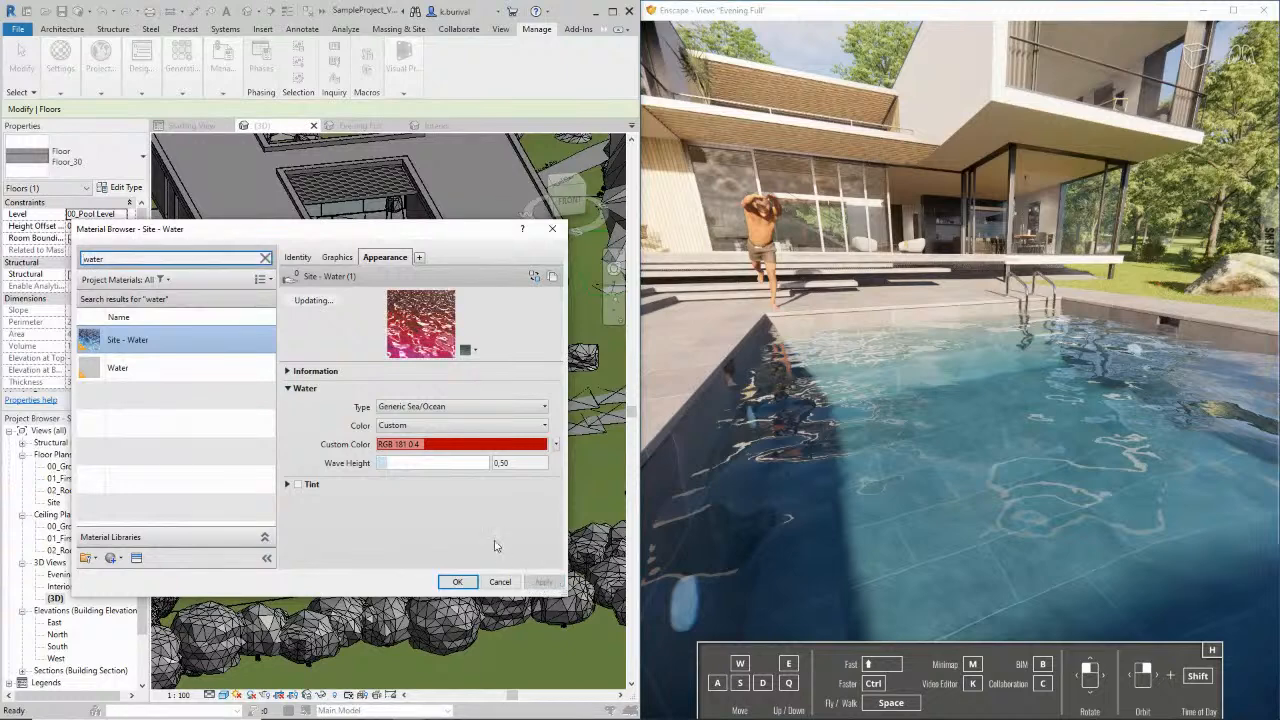
Change the Water material's custom color to green, RGB 24 207 70, and accept the material changes
left_click(225, 370)
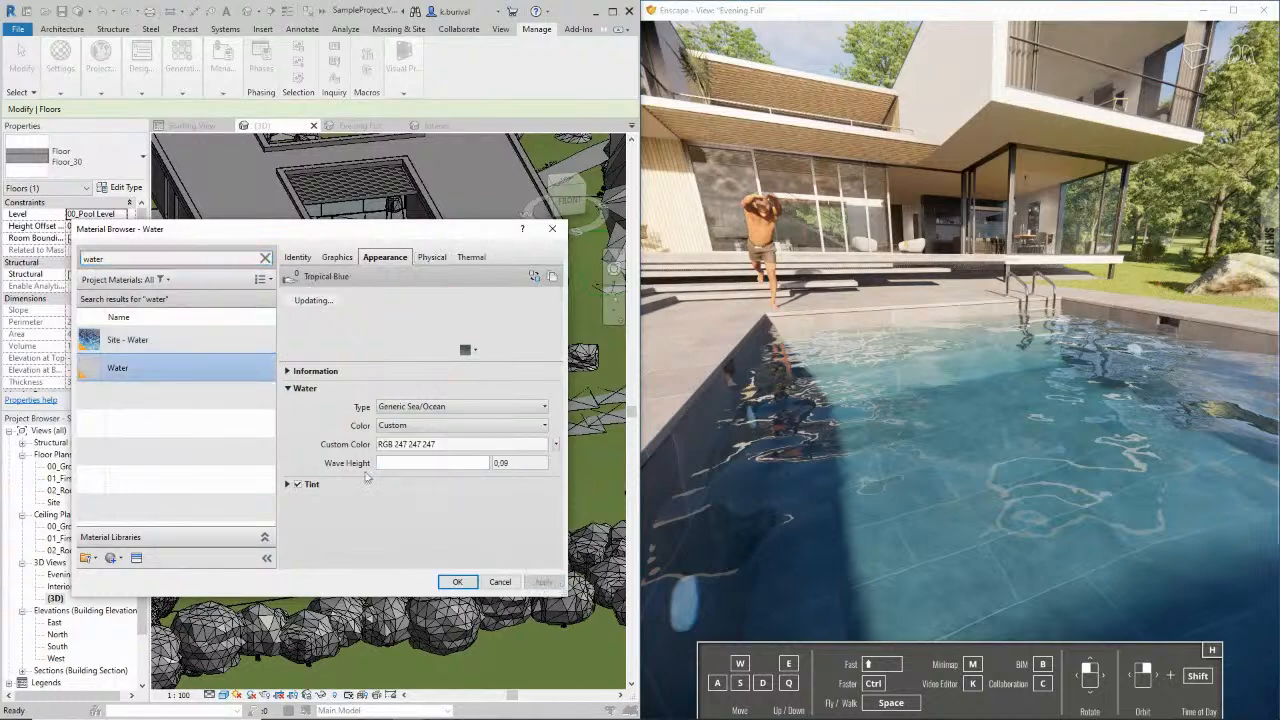
left_click(460, 446)
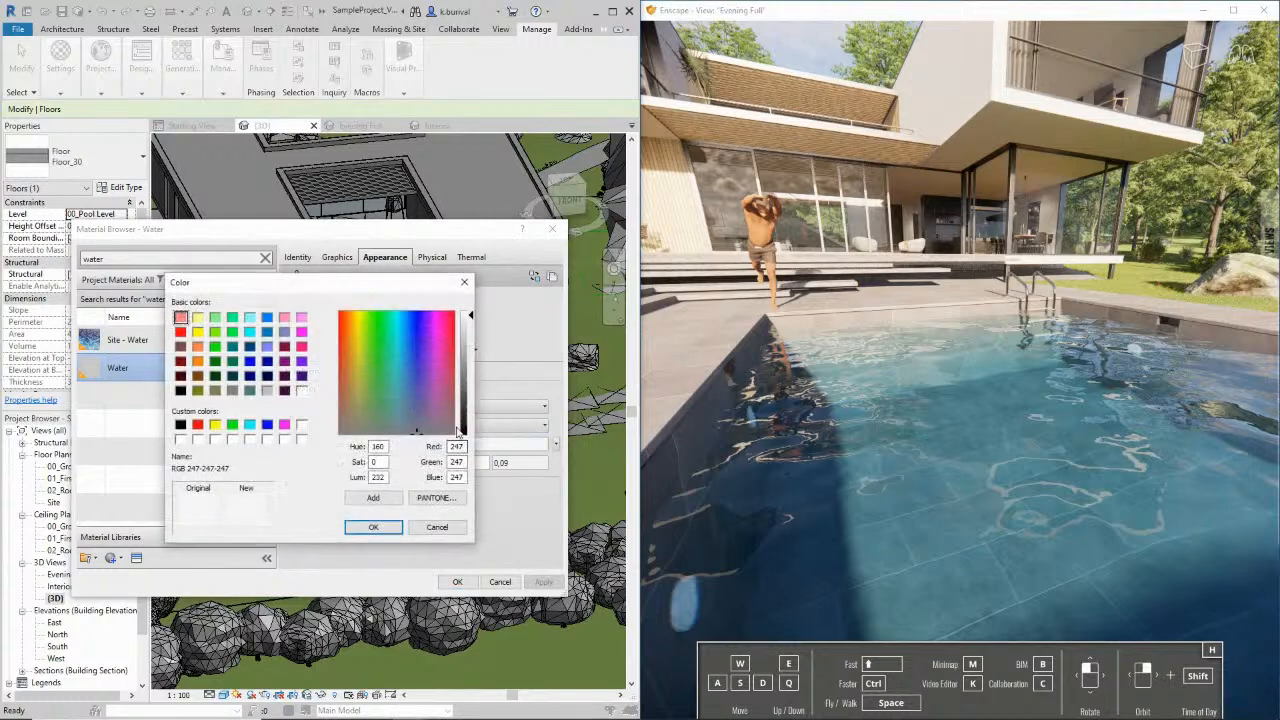
left_click(382, 337)
left_click(463, 378)
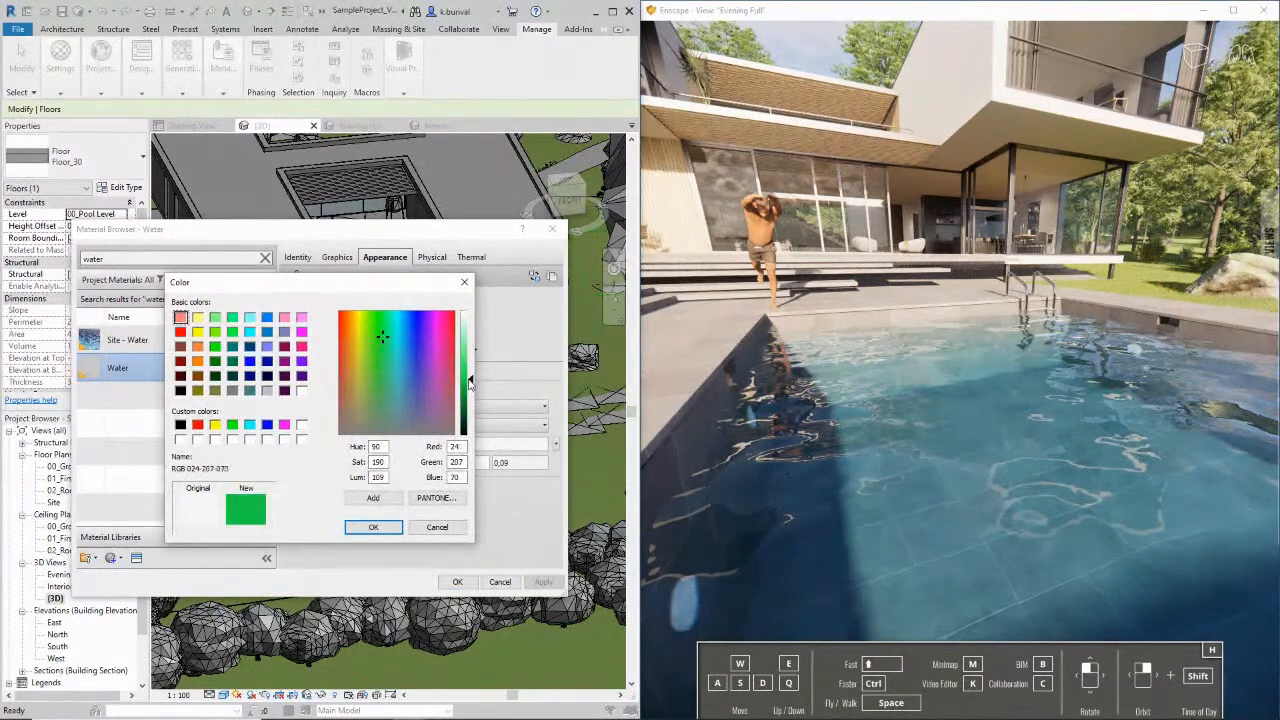
left_click(373, 527)
left_click(457, 581)
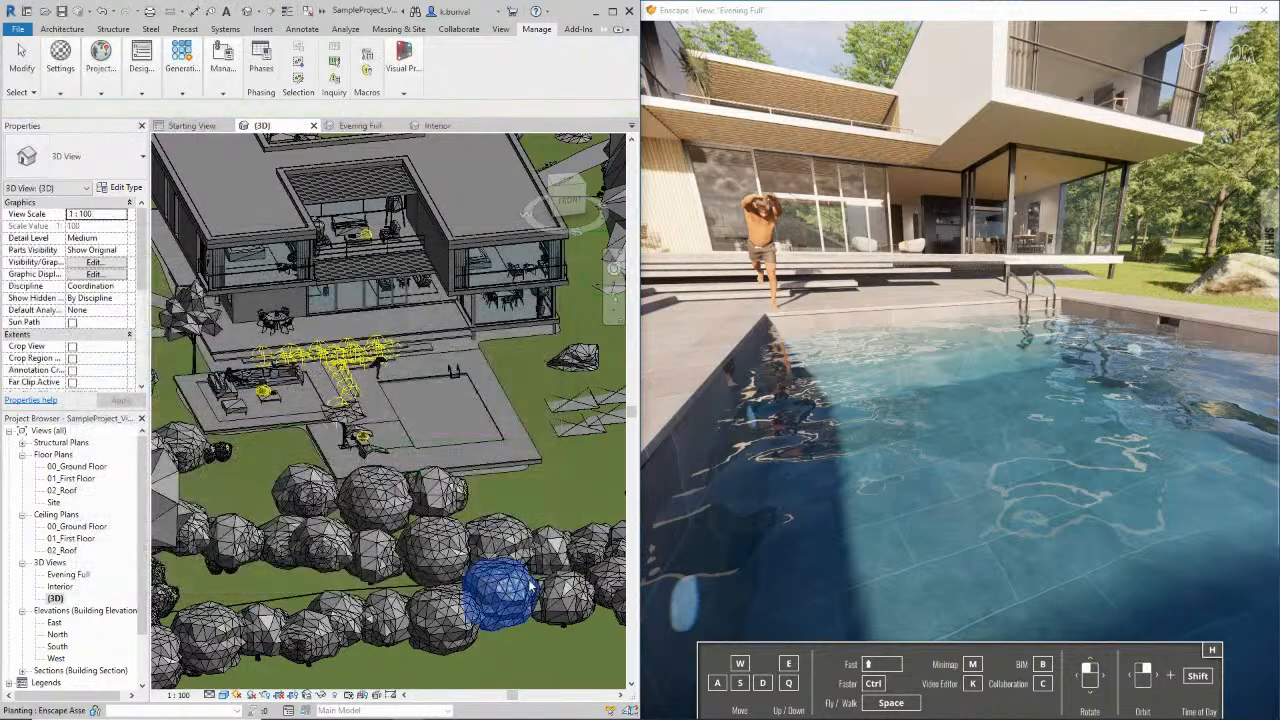
Reopen the project materials and inspect the pool water from another side in Enscape
left_click(60, 92)
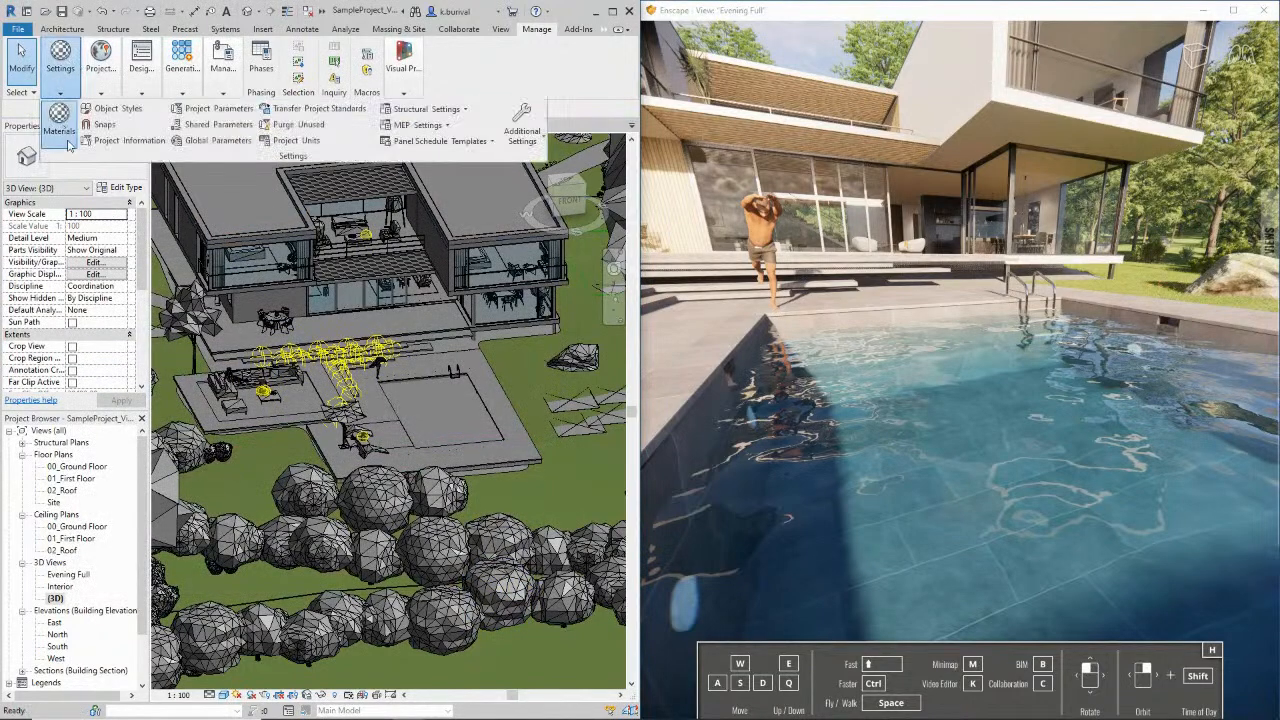
left_click(58, 118)
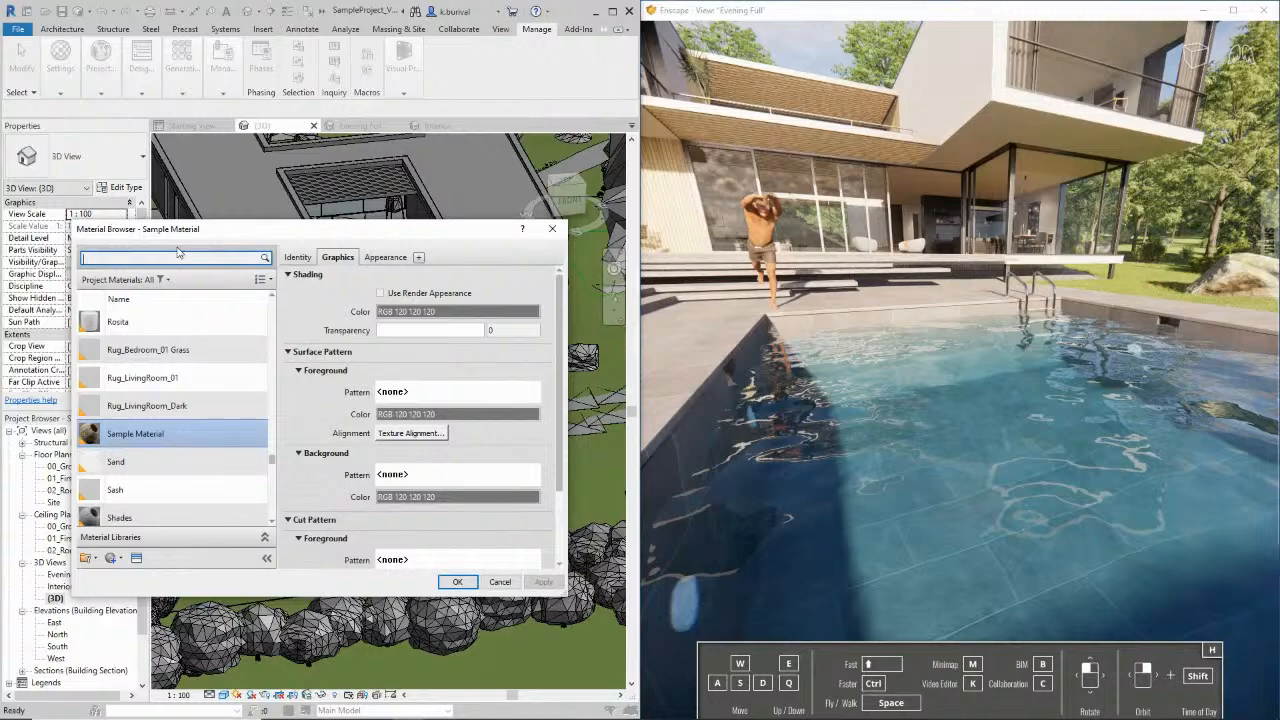
left_click(809, 460)
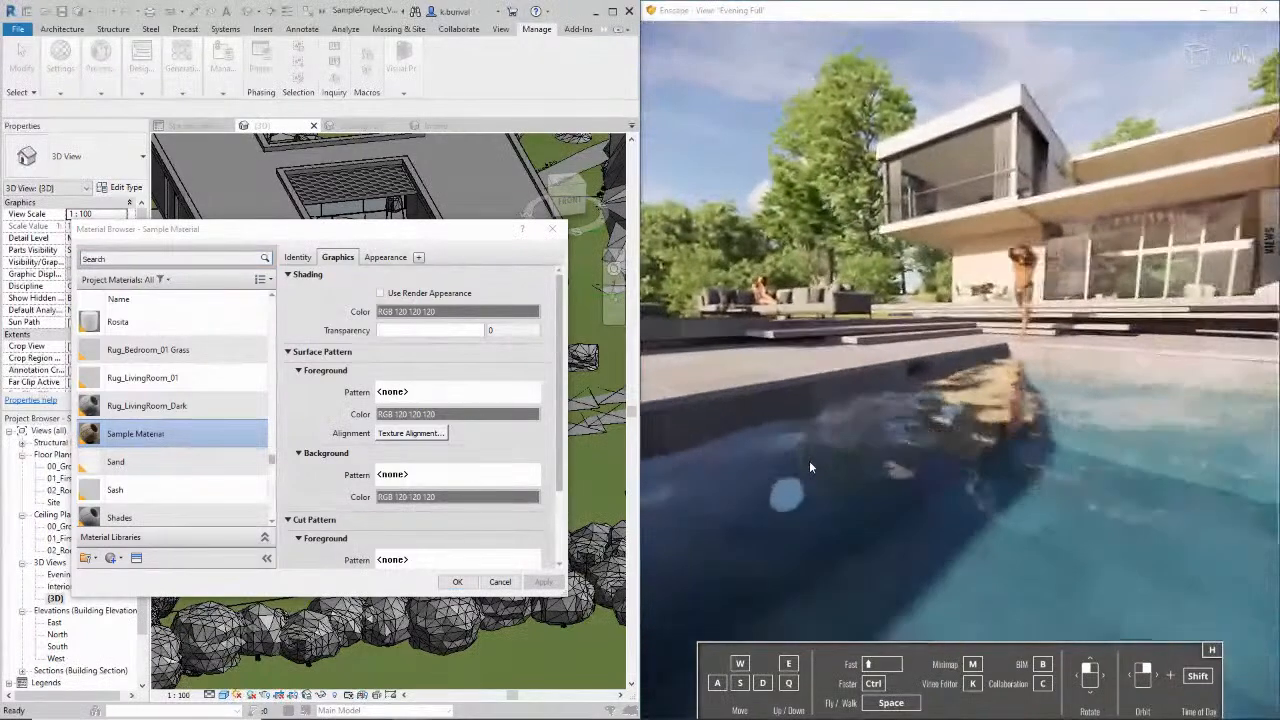
key("a")
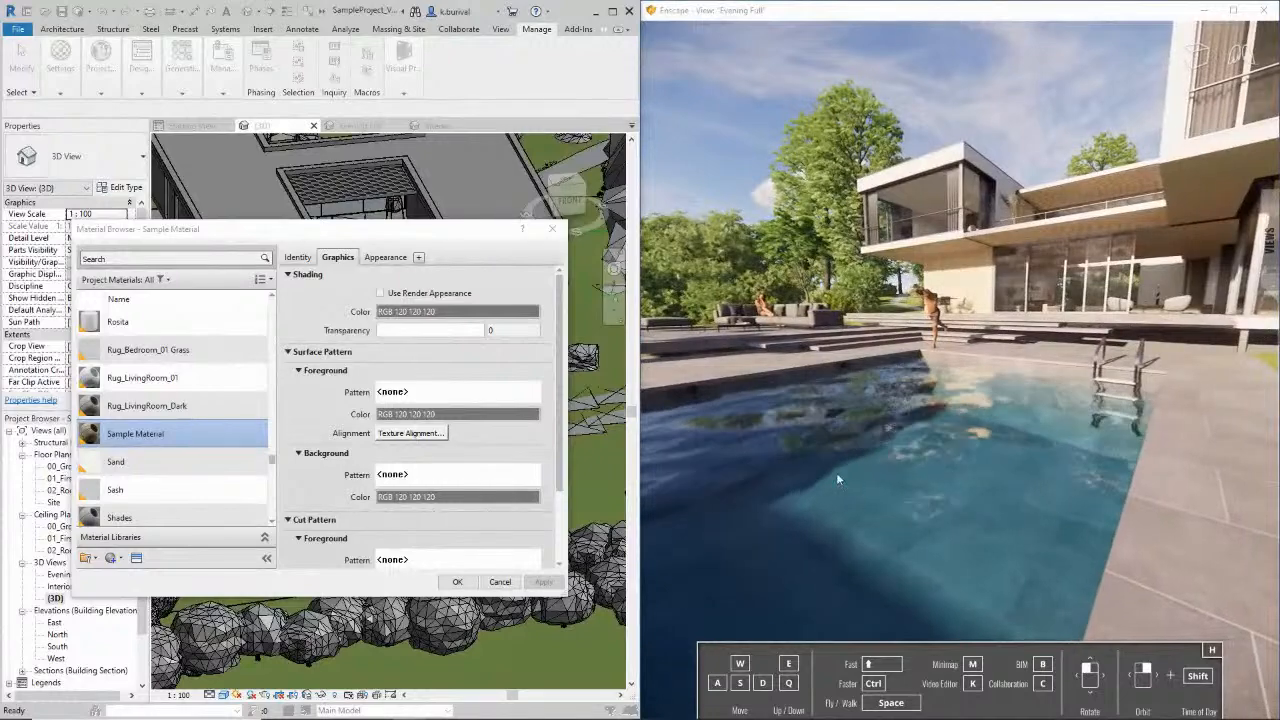
key("w")
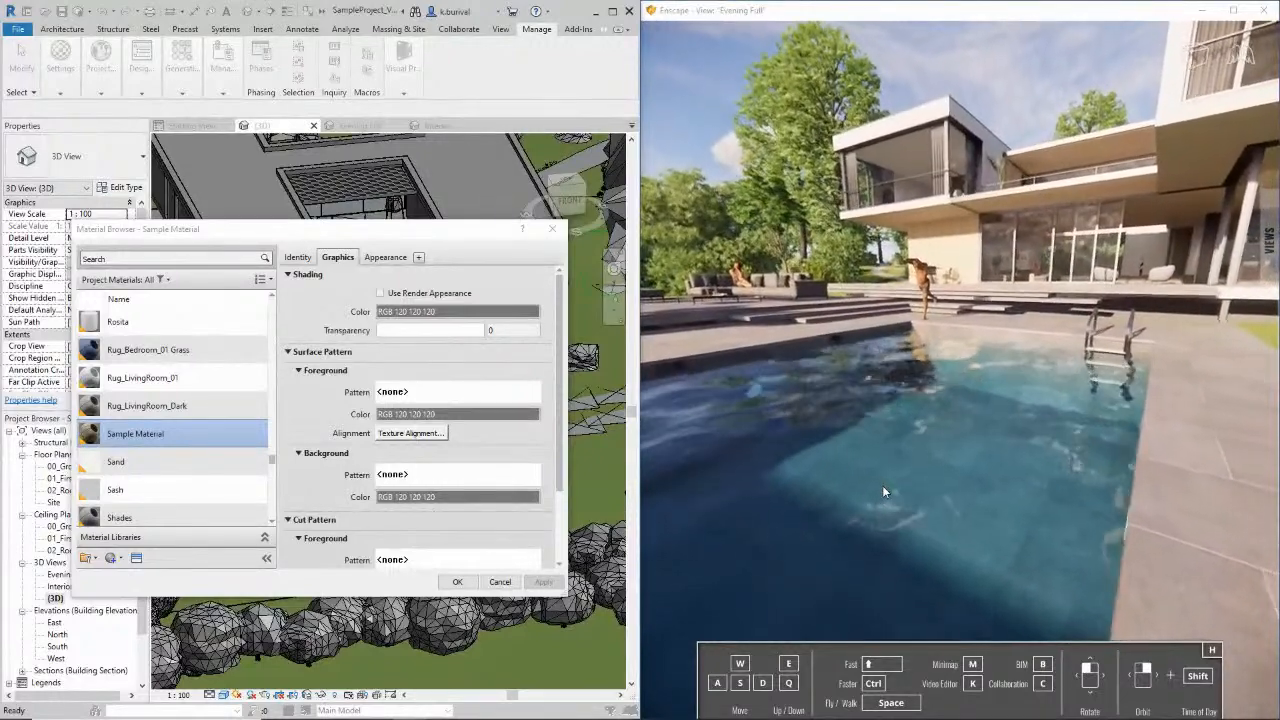
Move across the lawn beside the pool in Enscape and examine the grass and the house behind it
right_click_drag(883, 487, 883, 487)
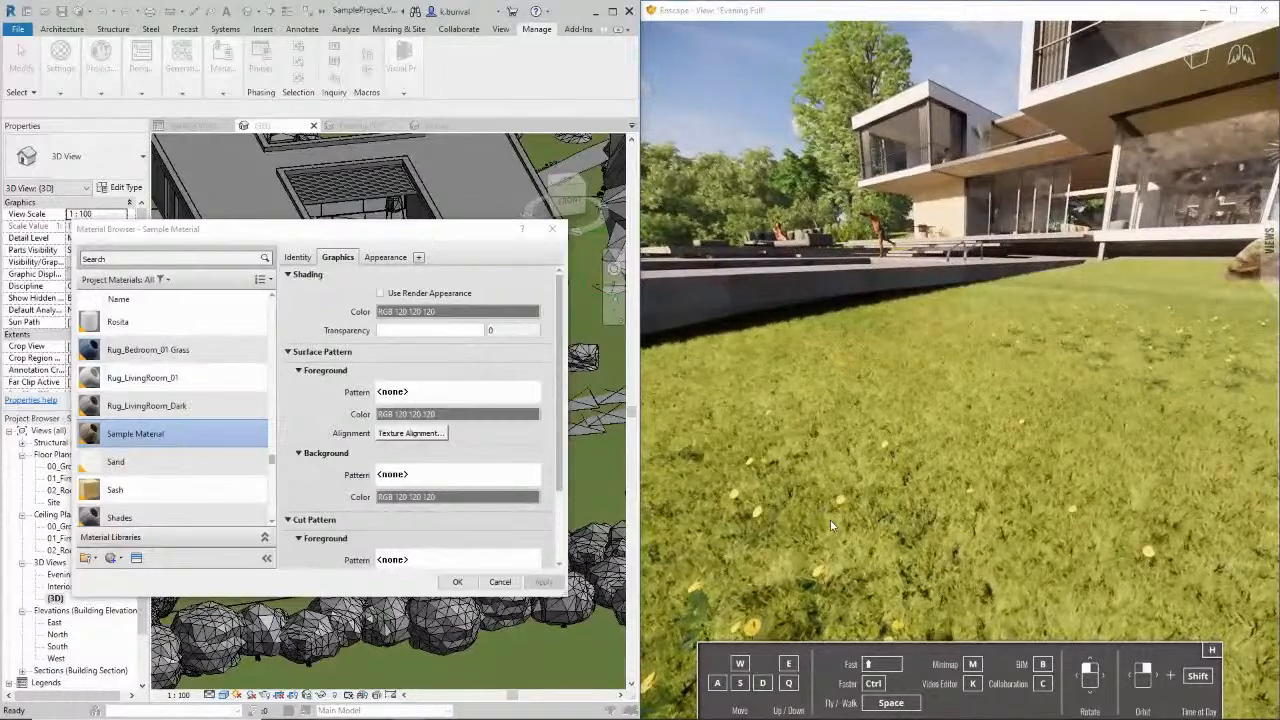
right_click_drag(1087, 422, 1087, 422)
key("a")
key("w")
key("d")
right_click_drag(1087, 422, 1087, 422)
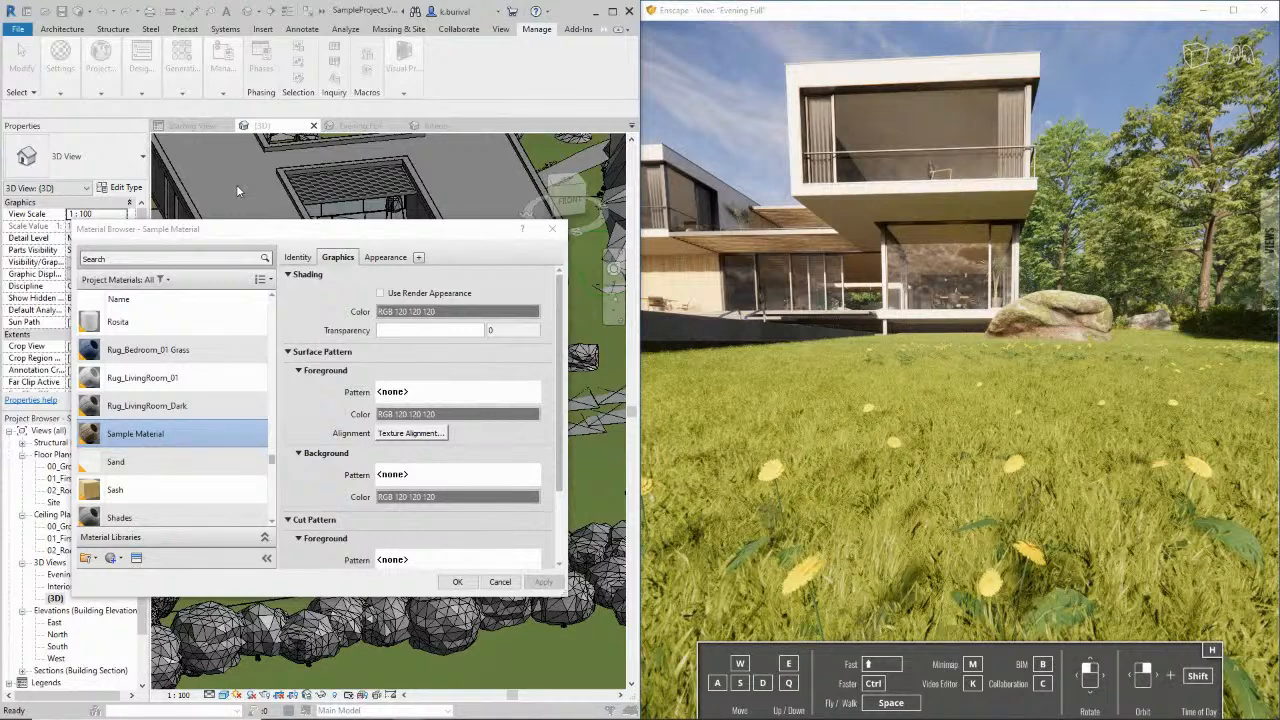
Search the project materials for "grass", rename Site - Grass to "Site - Gra" and apply the change
left_click(176, 256)
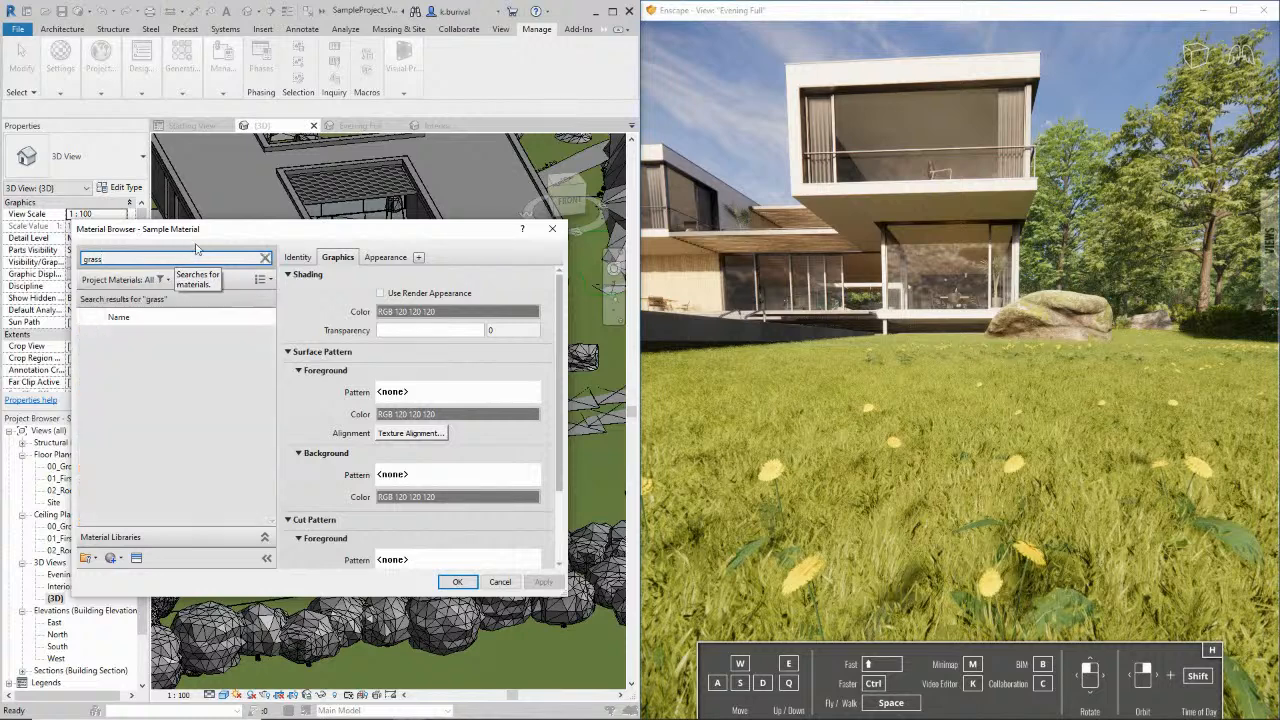
left_click(180, 400)
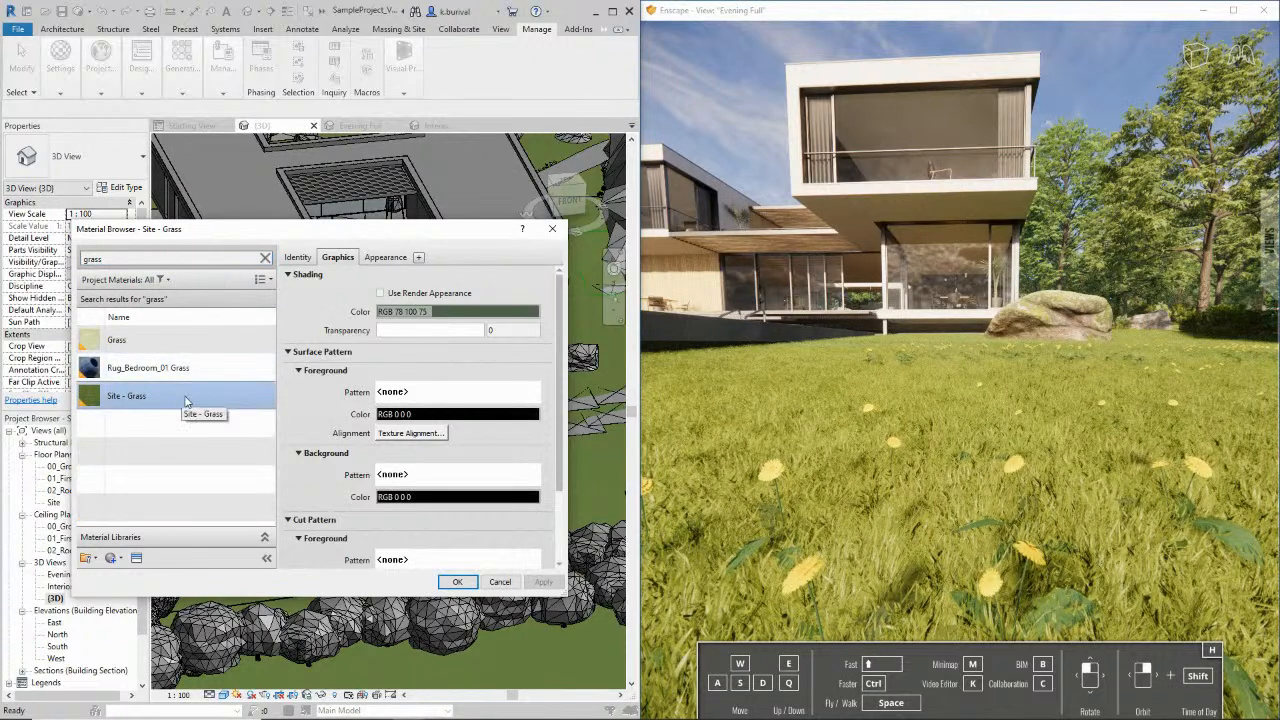
right_click(185, 401)
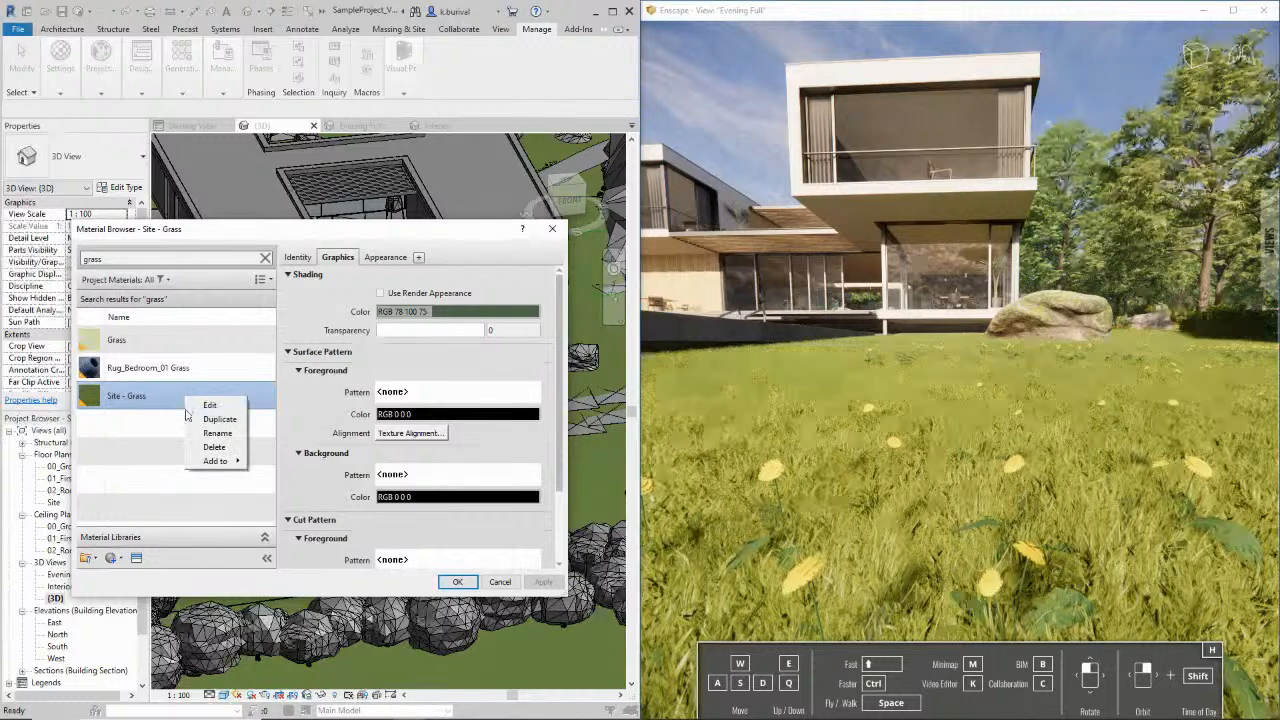
left_click(185, 415)
right_click(127, 392)
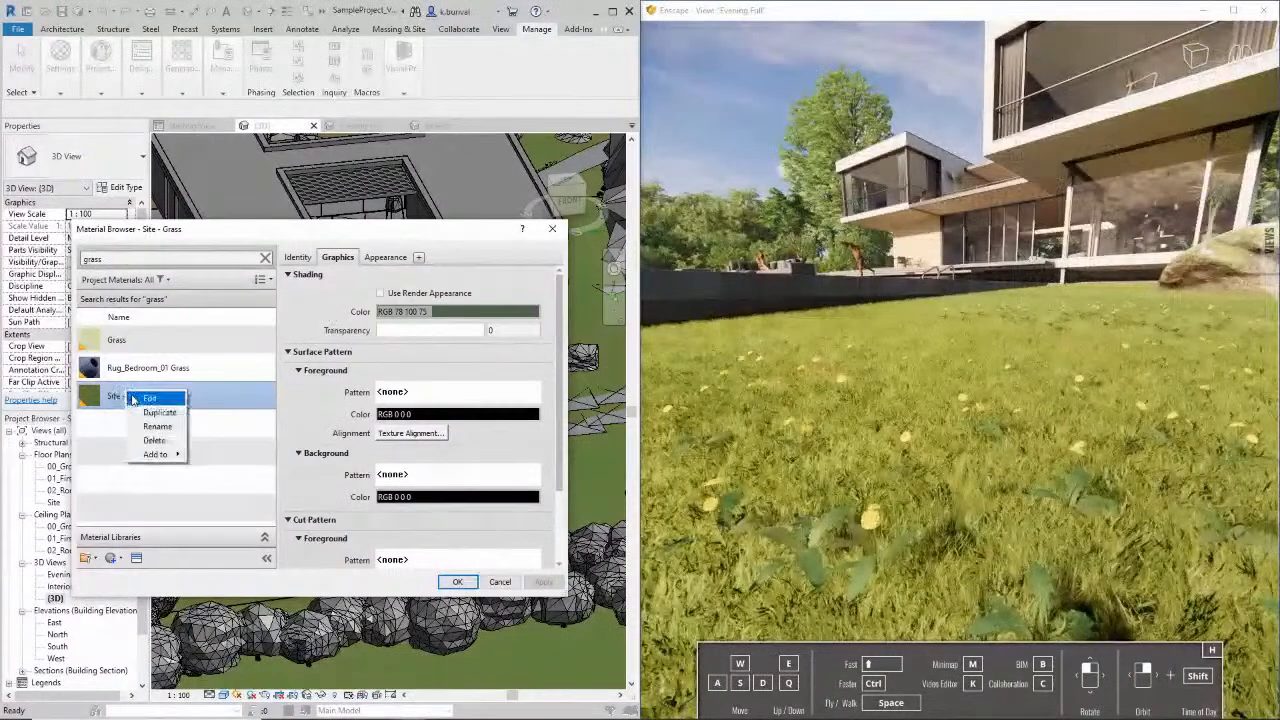
left_click(155, 427)
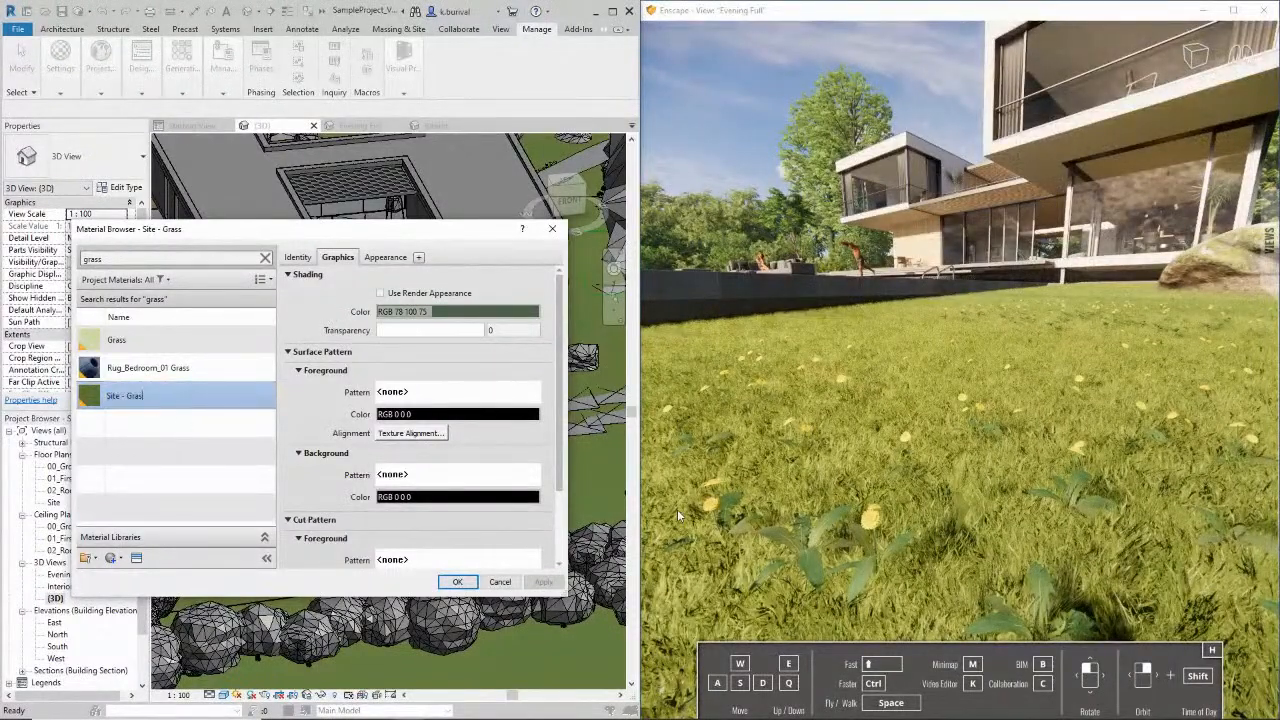
key("Return")
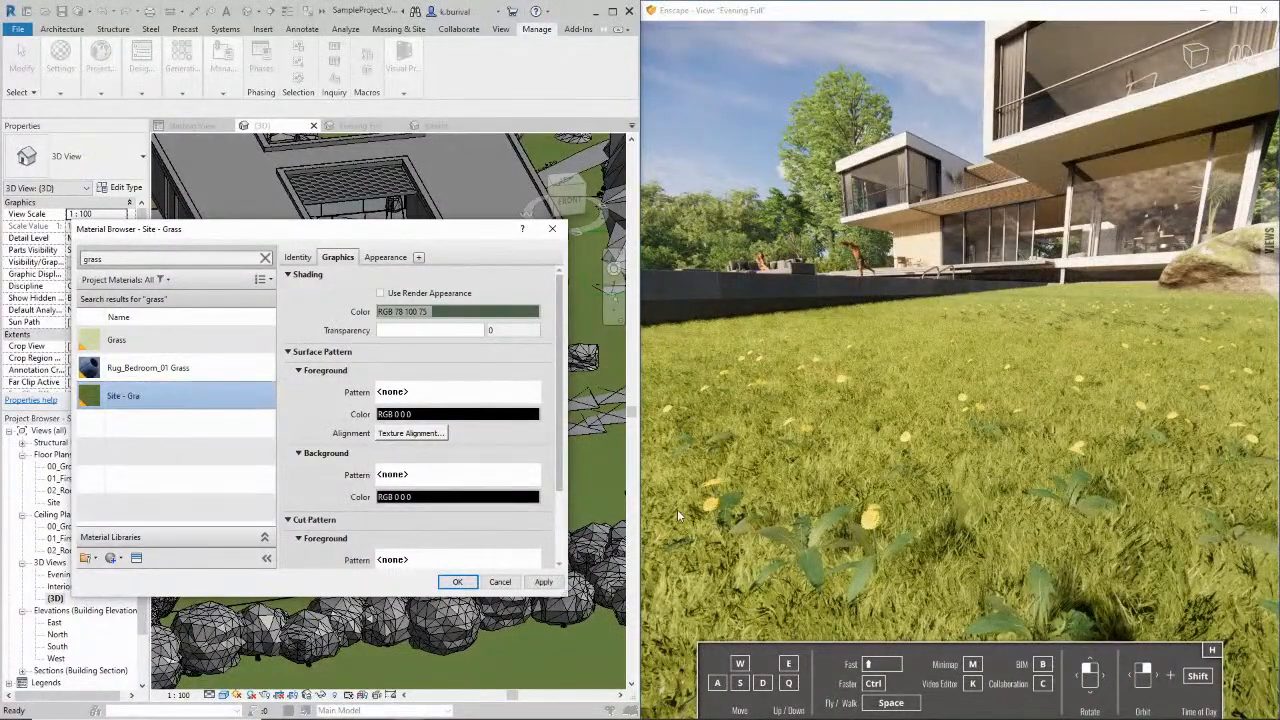
left_click(543, 584)
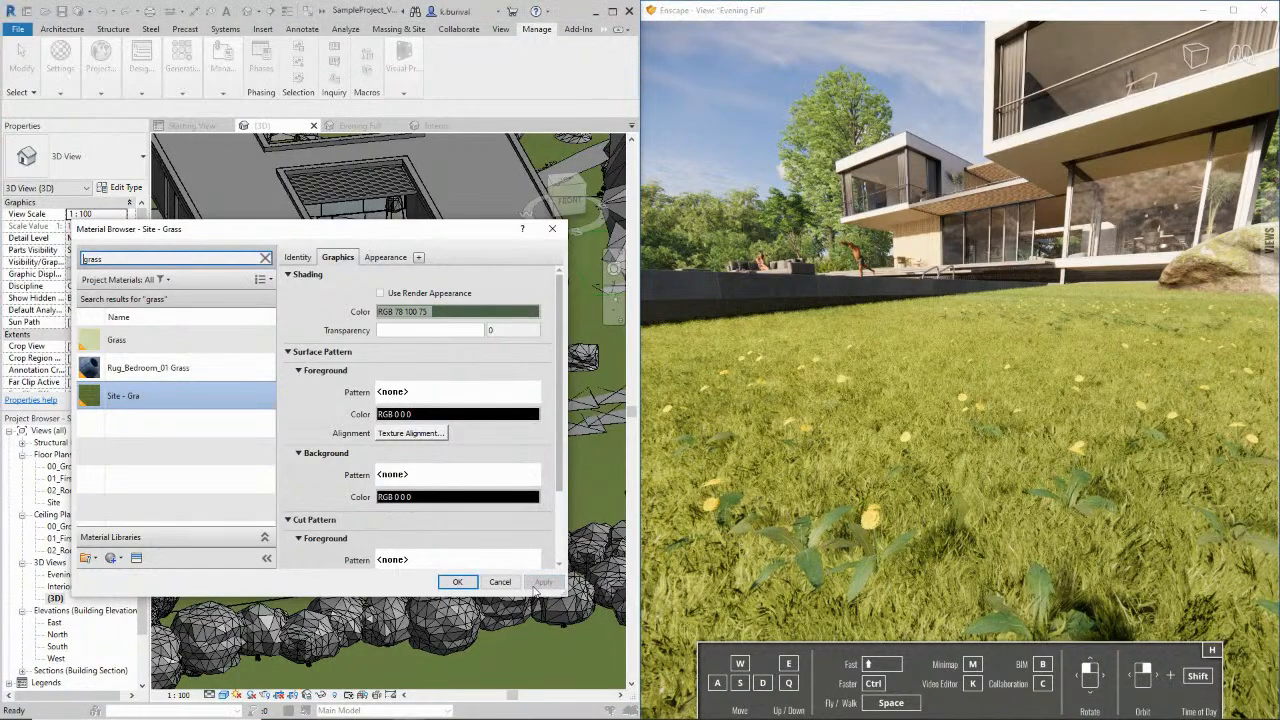
Rename the Grass material to "Gra" and apply the change
right_click_drag(919, 482, 935, 520)
left_click(120, 397)
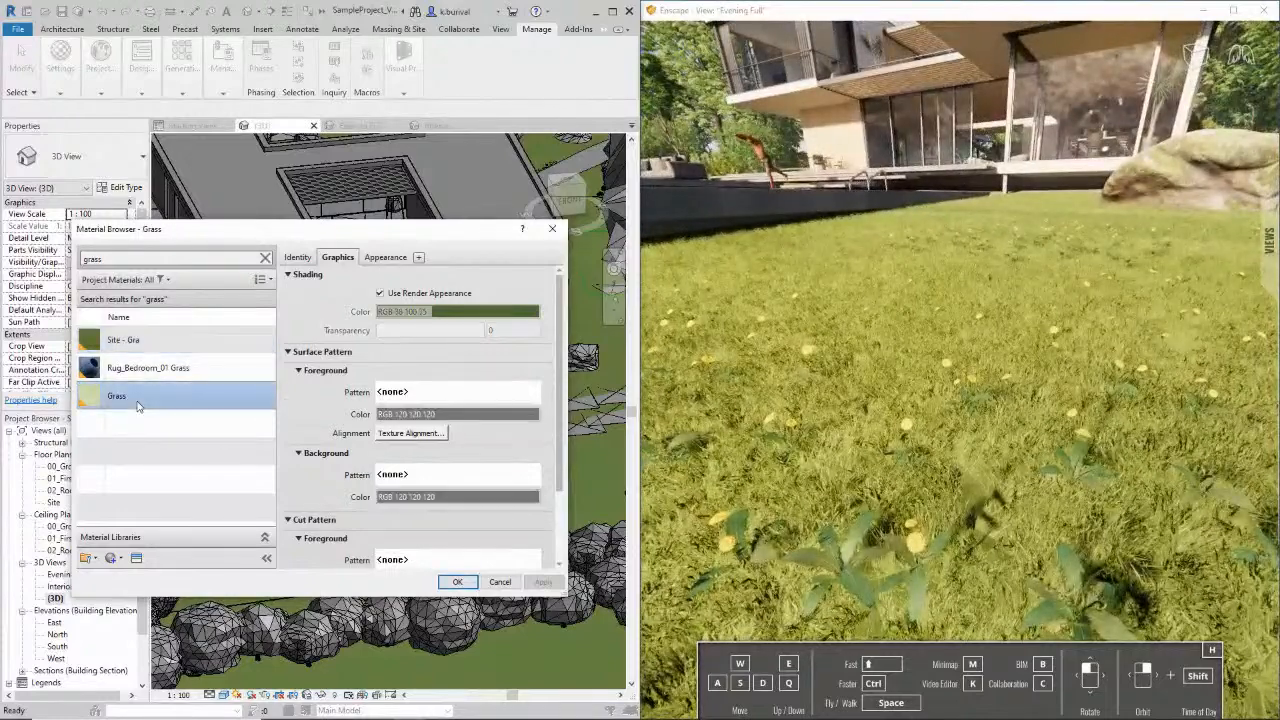
right_click(137, 403)
left_click(160, 438)
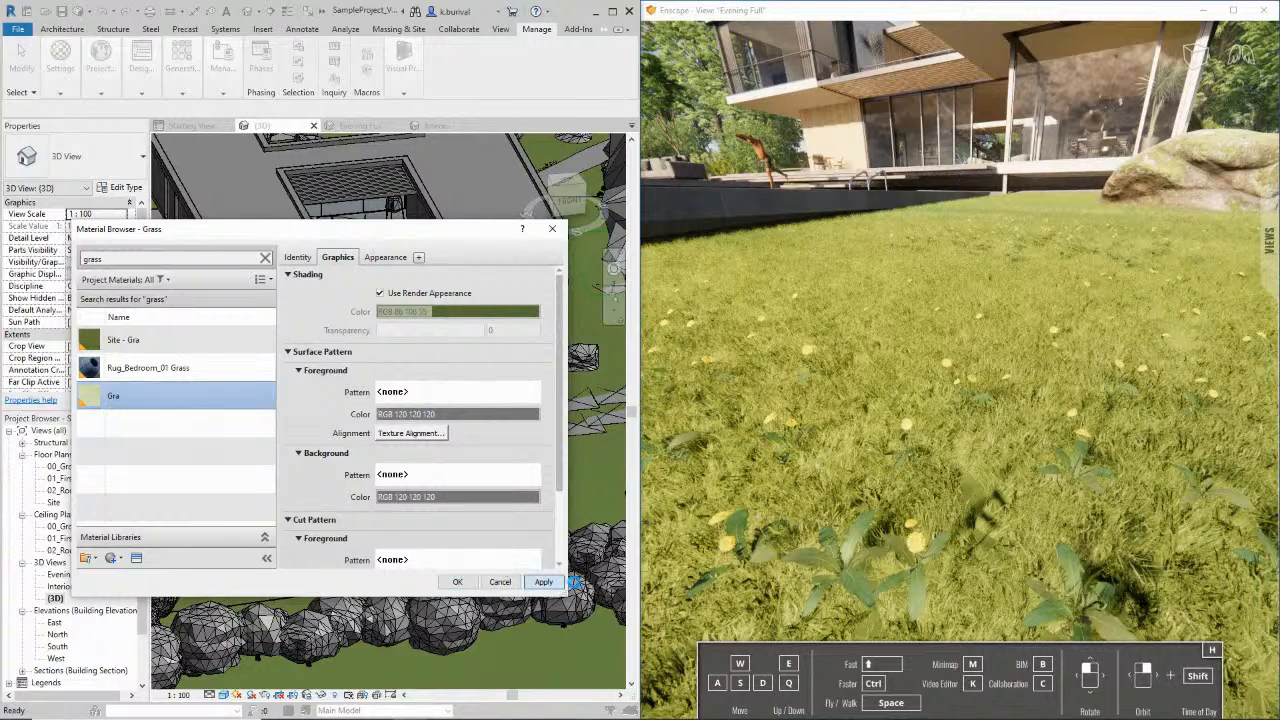
left_click(560, 582)
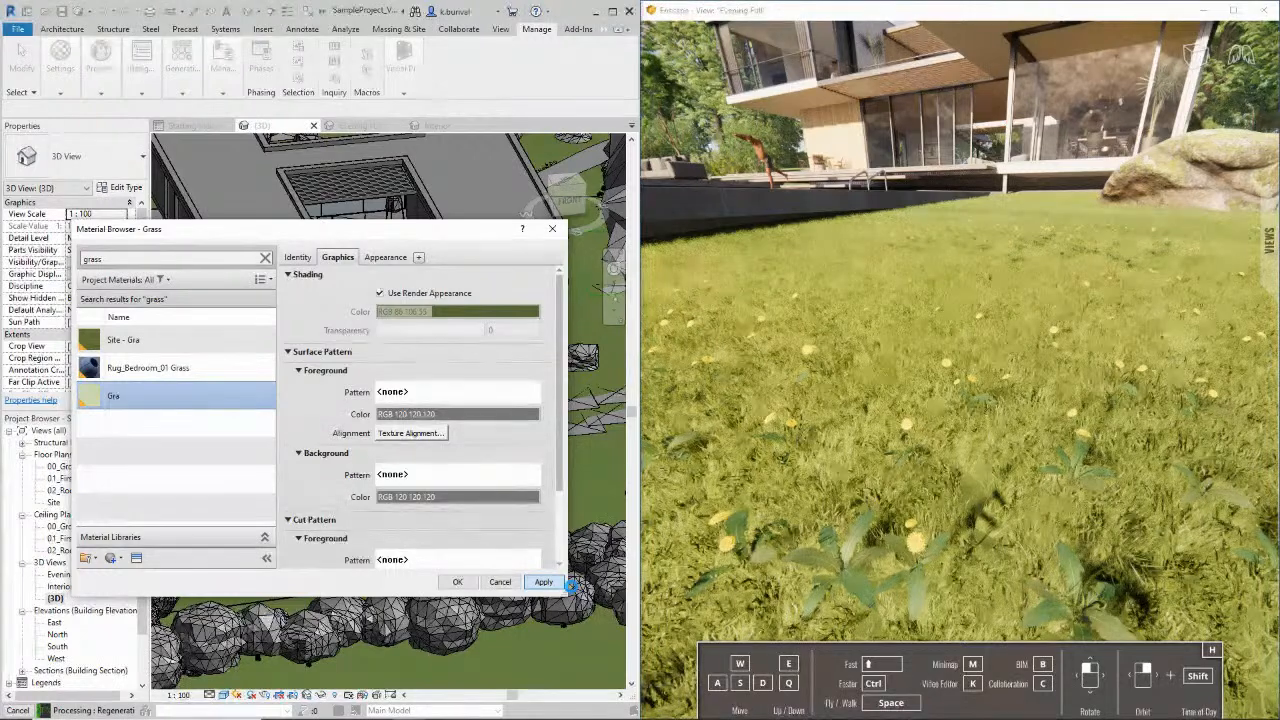
mouse_move(564, 712)
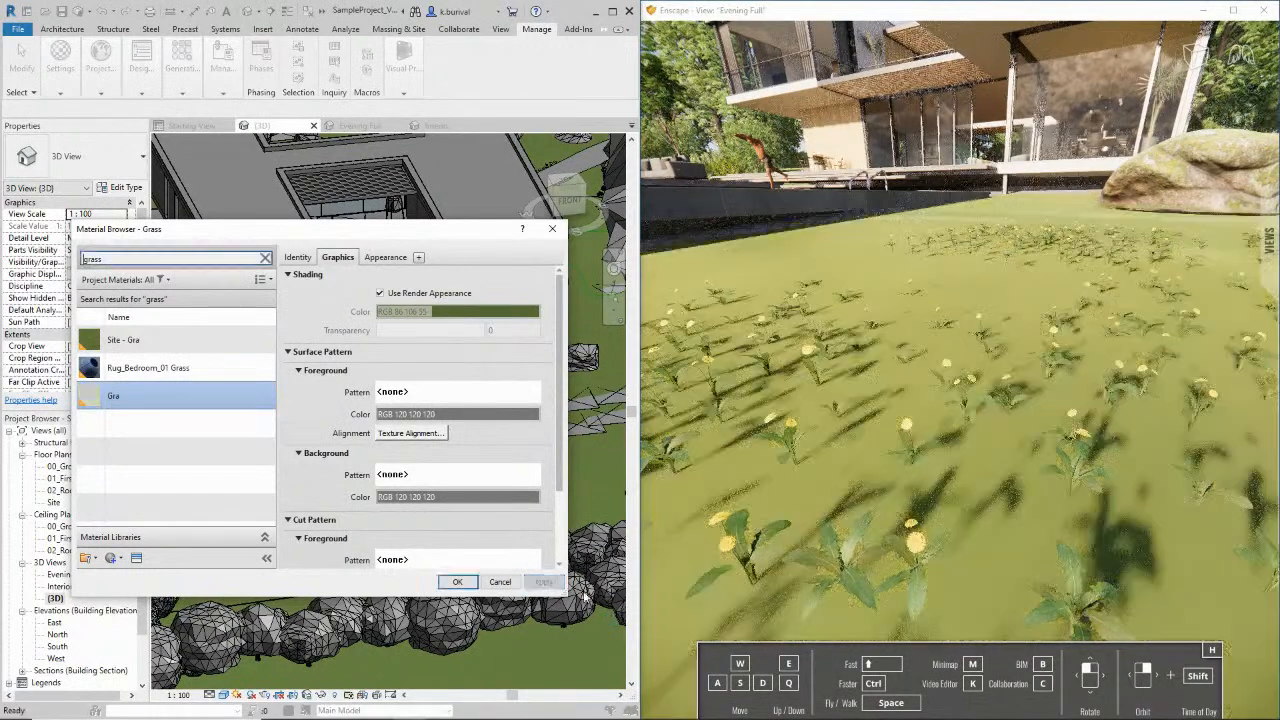
Rename the "Gra" material back to "Grass" and apply the change
left_click(139, 400)
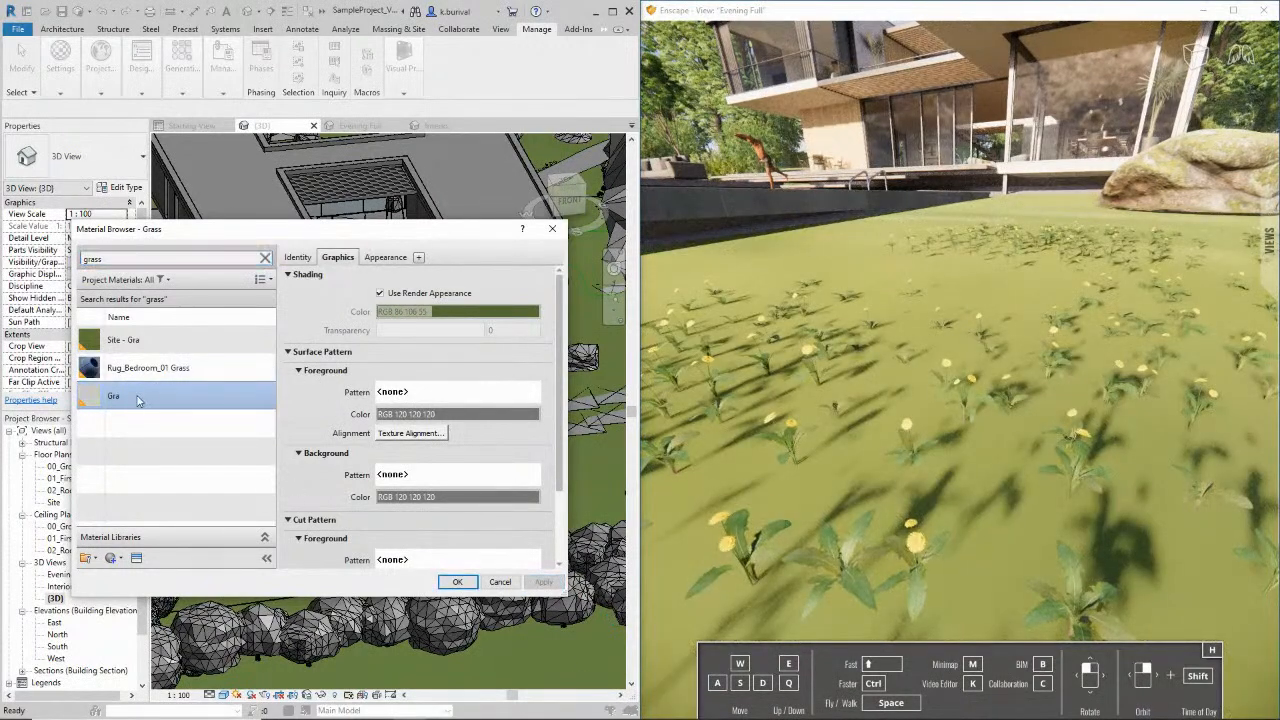
right_click(125, 398)
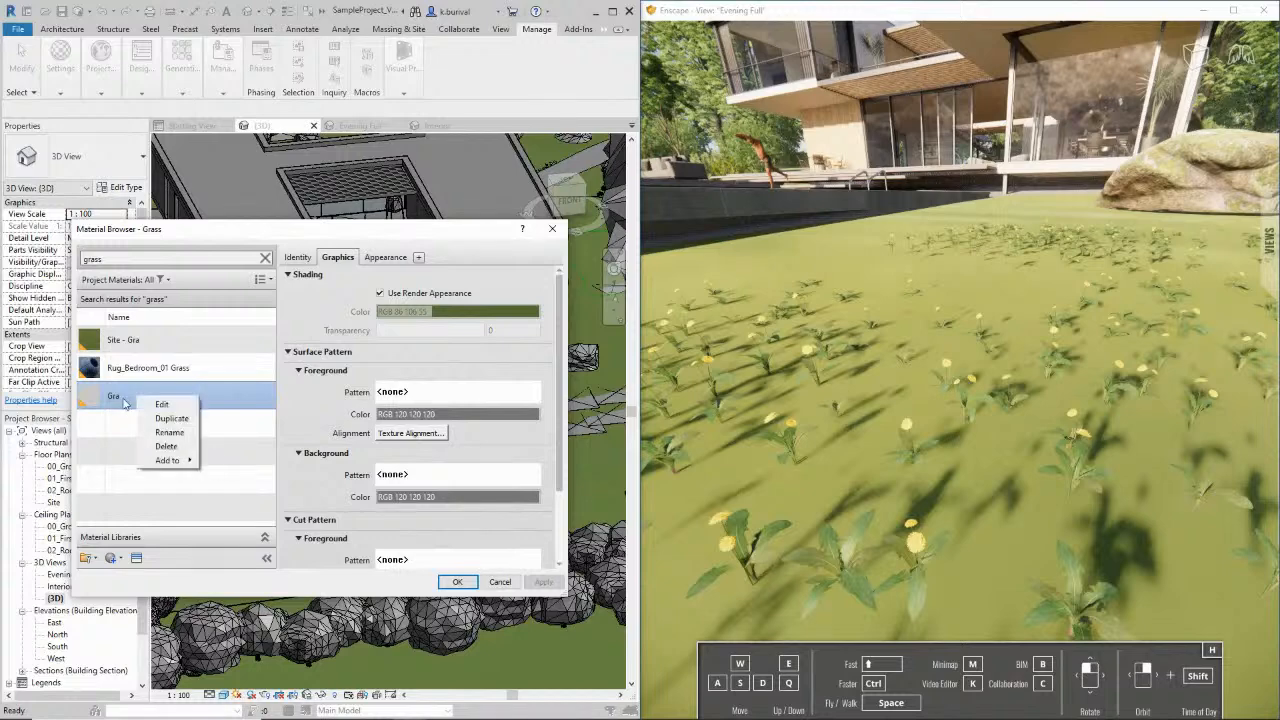
left_click(168, 432)
type("Grass")
key("Return")
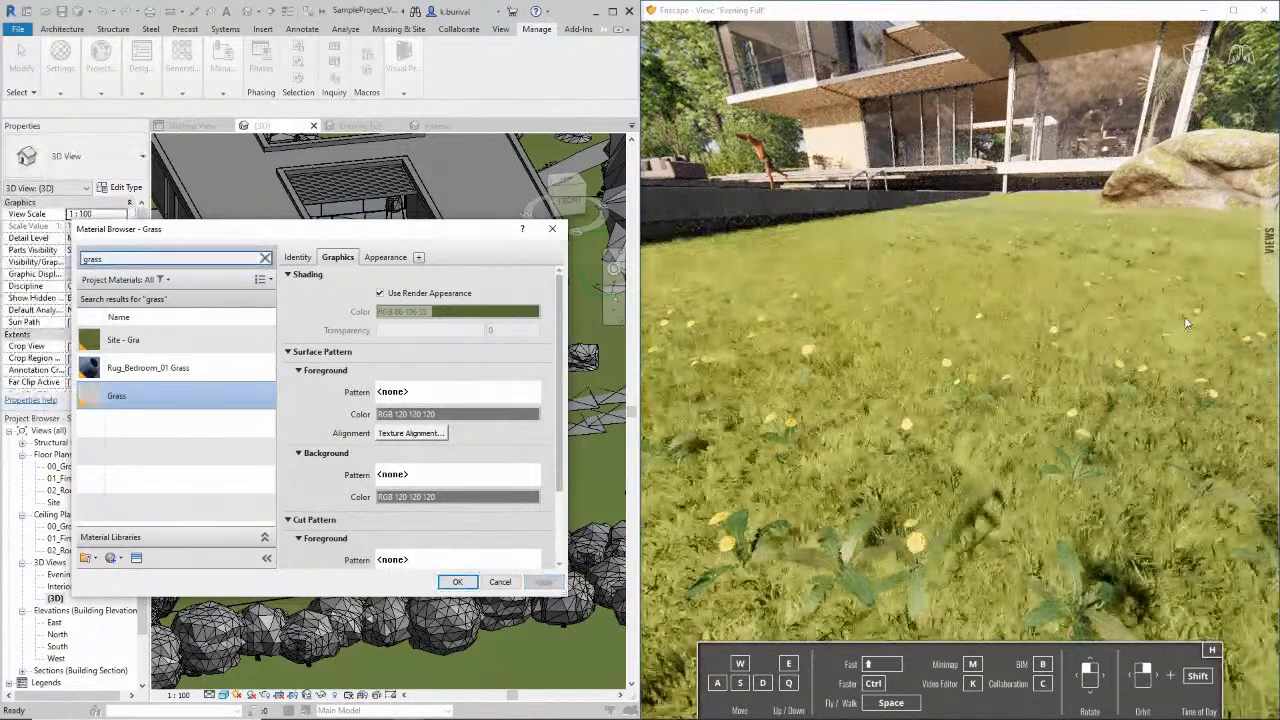
Travel across the lawn and past the pool in Enscape to examine the rendered grass and the house
left_click_drag(1176, 412, 1187, 323)
key("w")
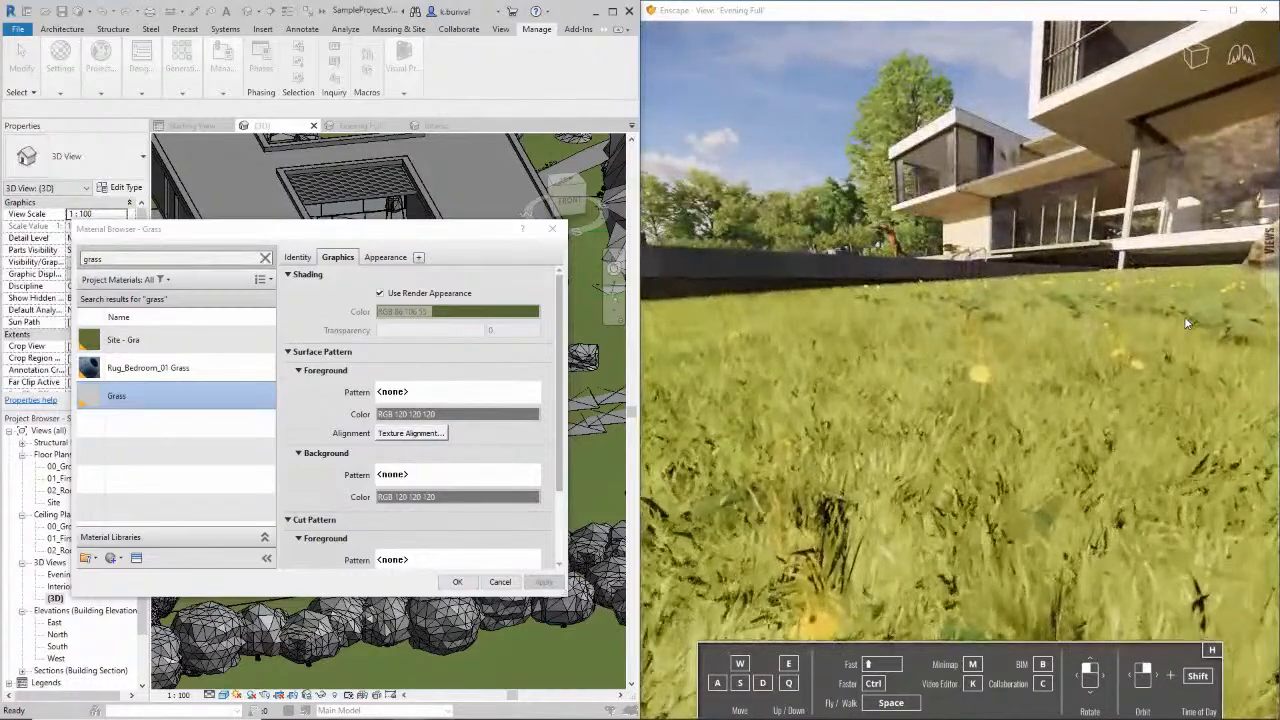
key("e")
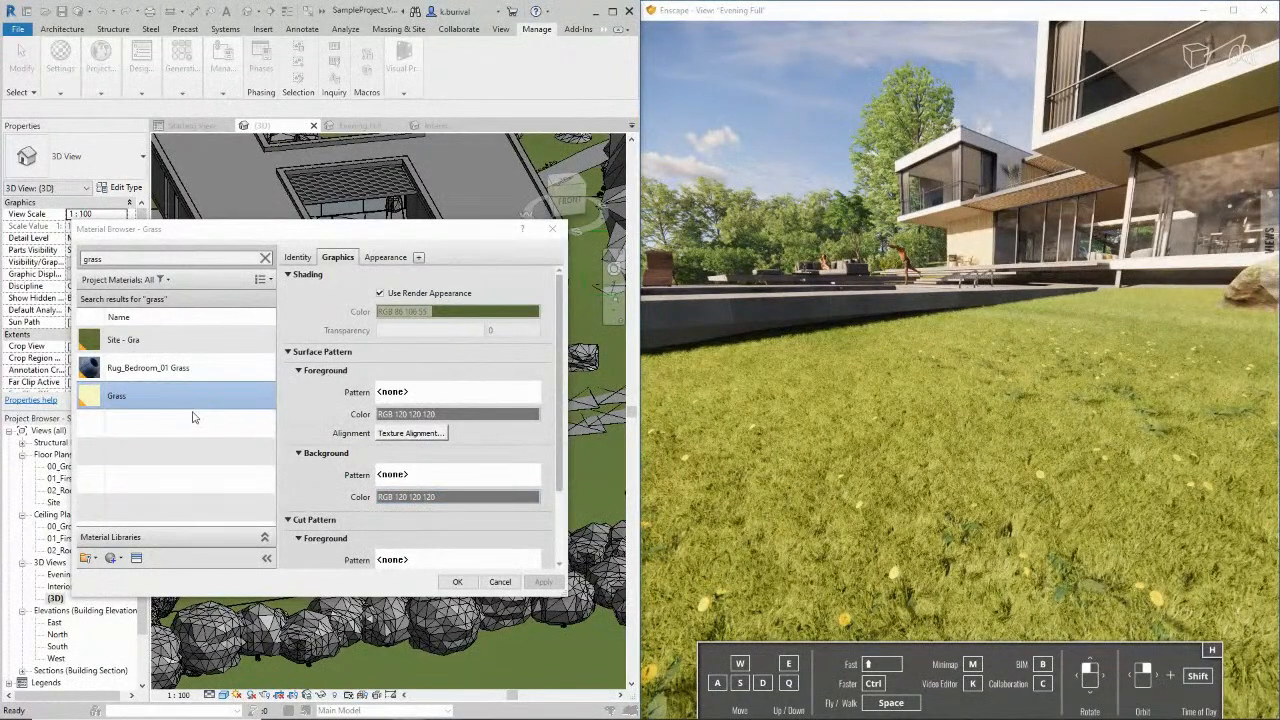
left_click_drag(1062, 436, 1092, 427)
key("a")
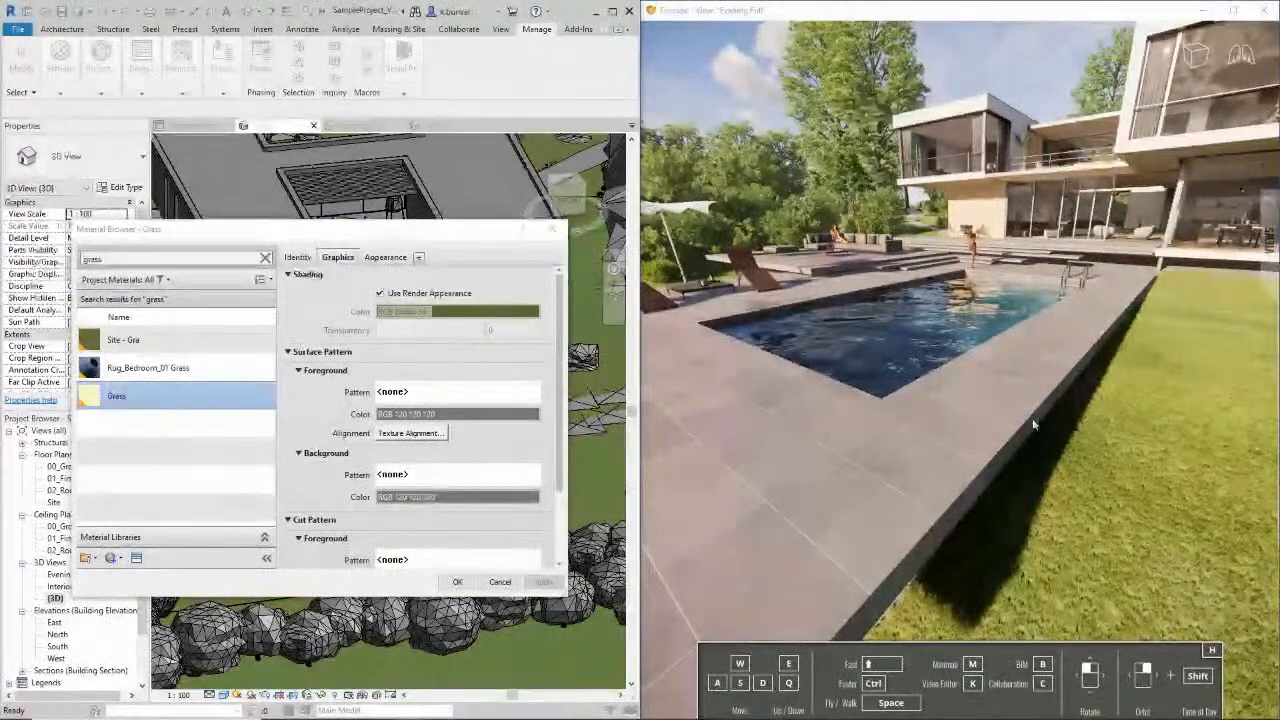
key("w")
left_click_drag(1034, 423, 841, 716)
key("w")
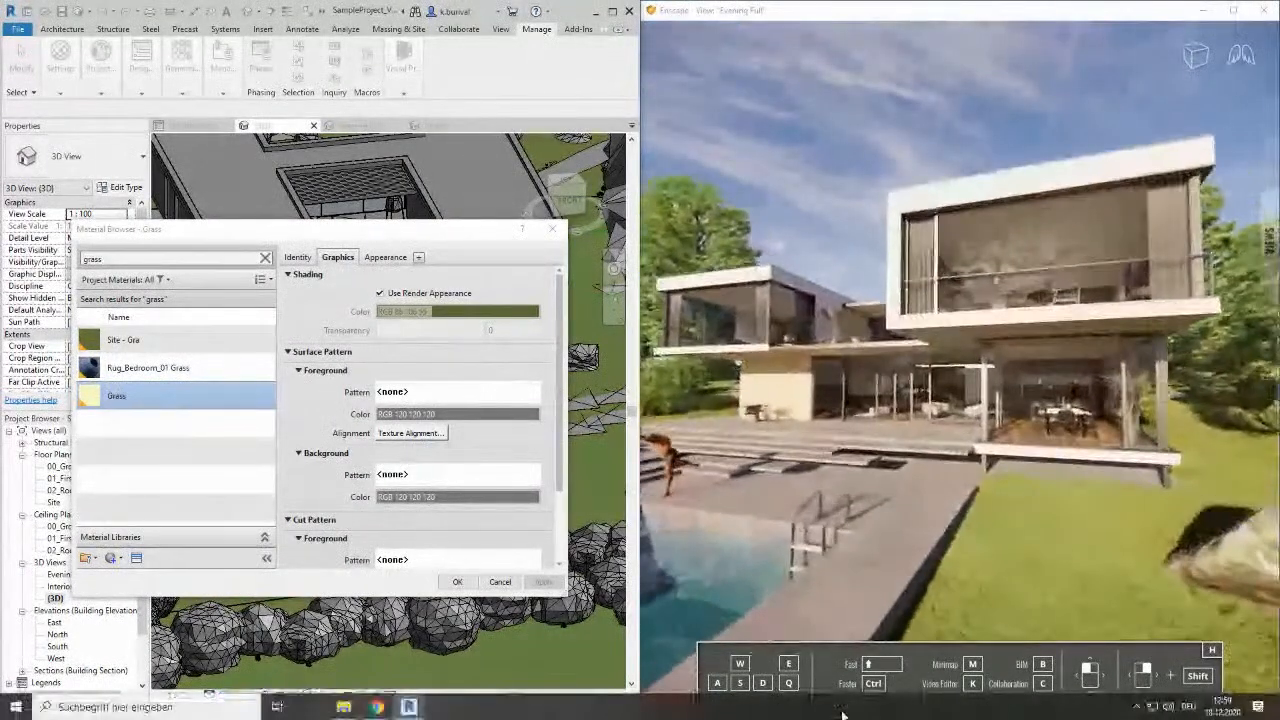
key("s")
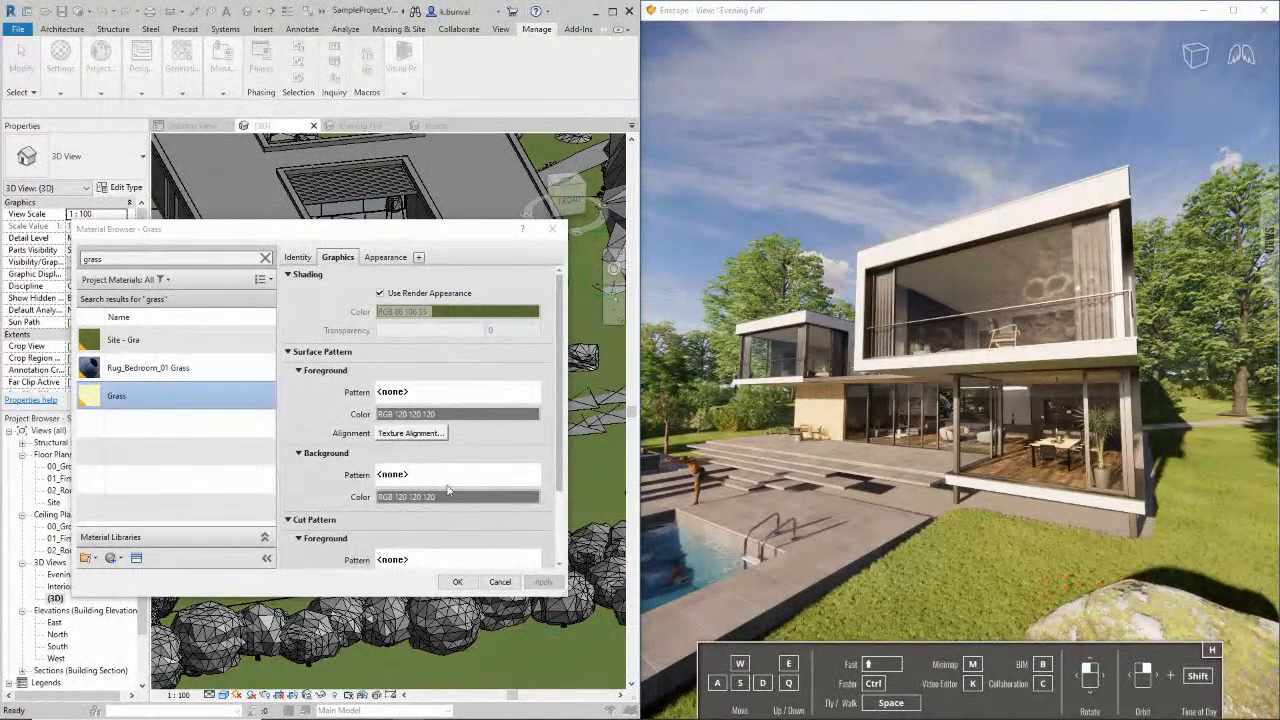
Accept the material changes and move into the living area in Enscape with the time of day set to night
left_click(453, 584)
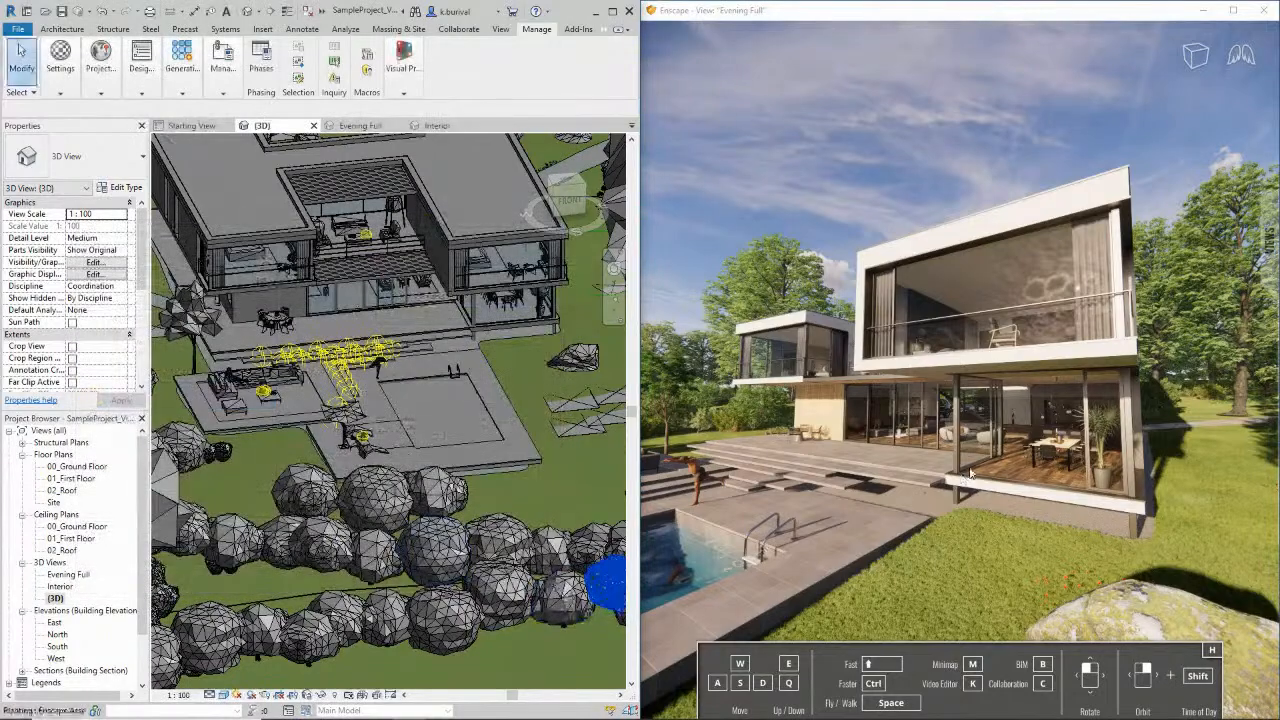
left_click_drag(942, 450, 982, 469)
key("w")
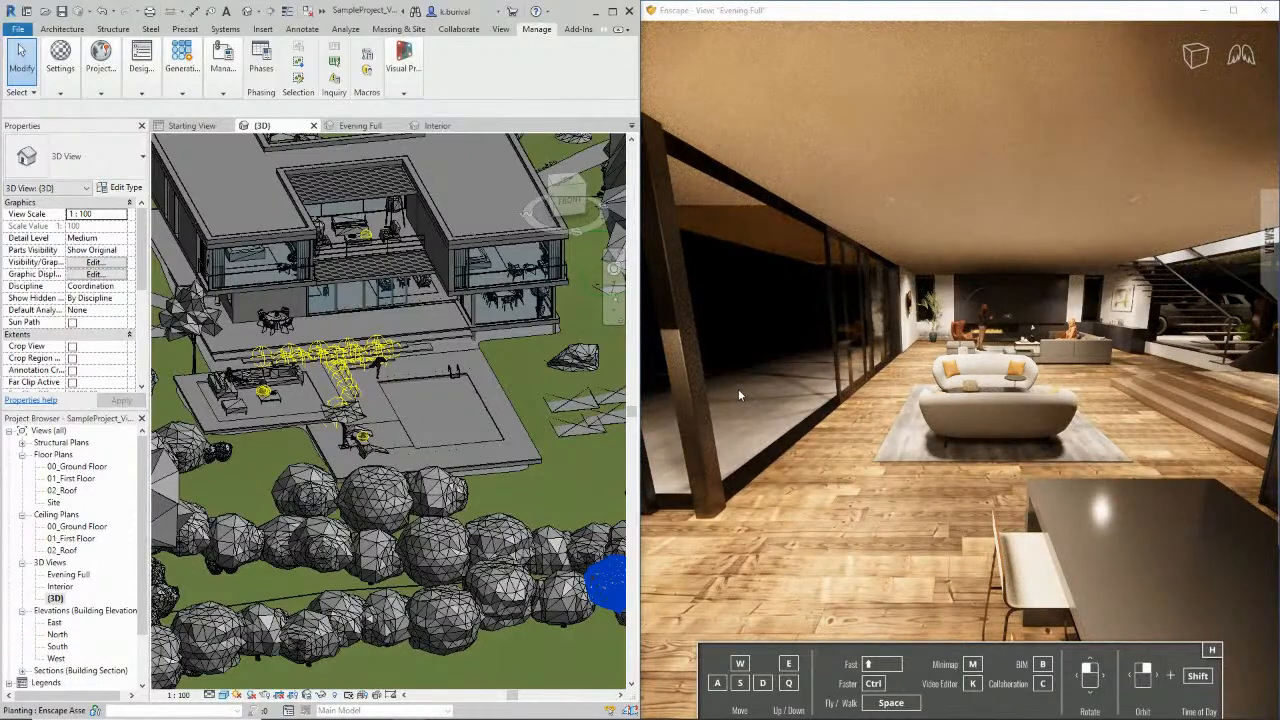
Set the color filter of a ground-floor SpotLight_2 fixture's type to red, RGB 210-000-005, and accept the type properties
scroll(494, 314, "up", 3)
middle_click_drag(222, 229, 453, 289)
scroll(377, 298, "up", 3)
scroll(453, 289, "up", 1)
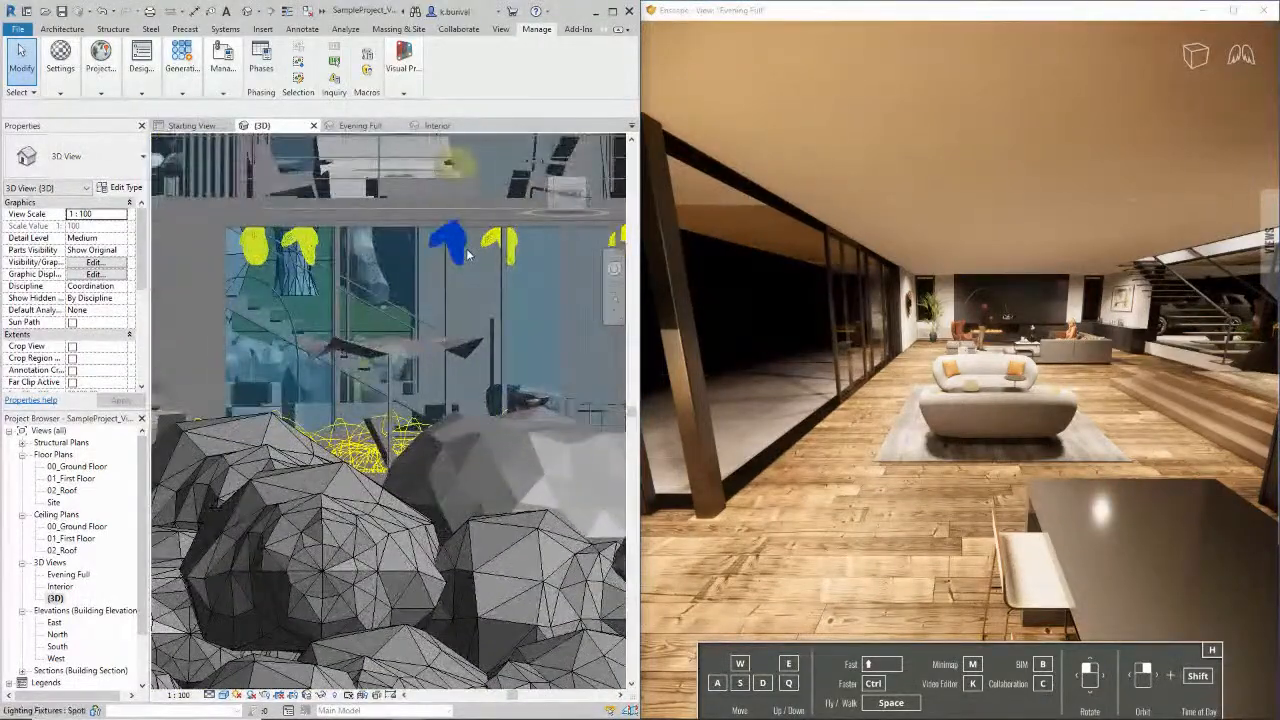
left_click(465, 252)
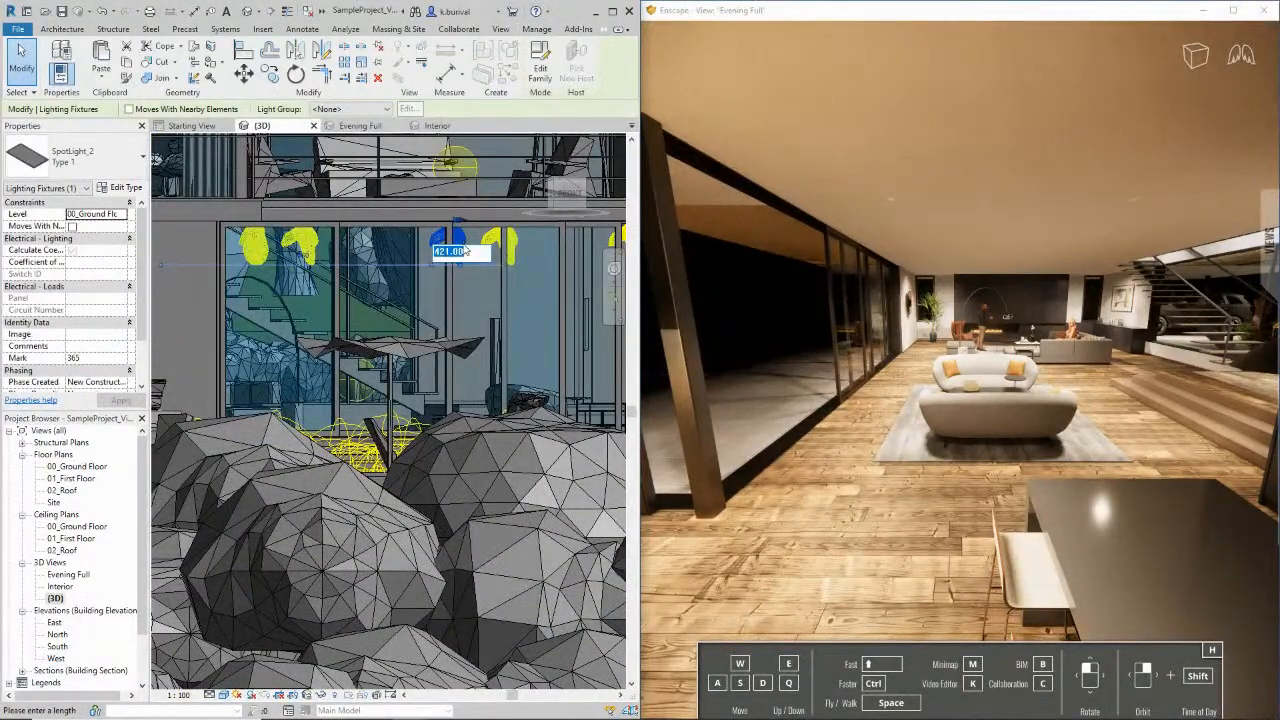
key("Escape")
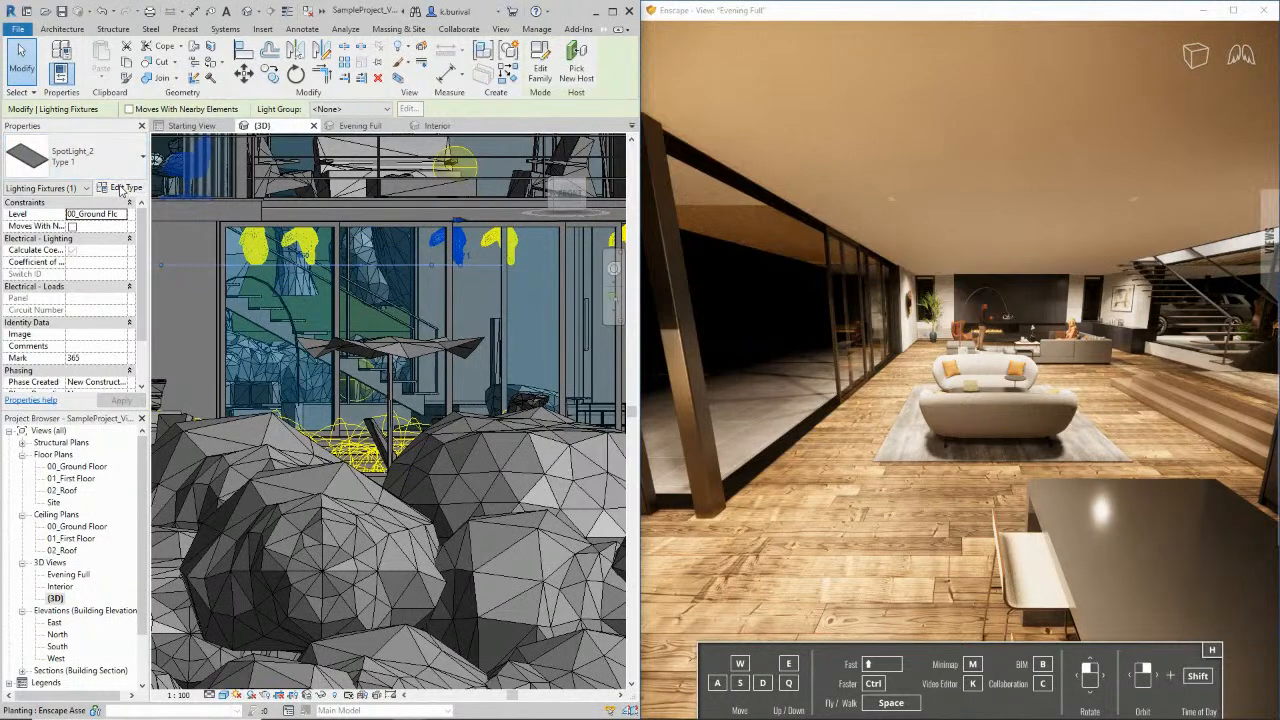
left_click(120, 189)
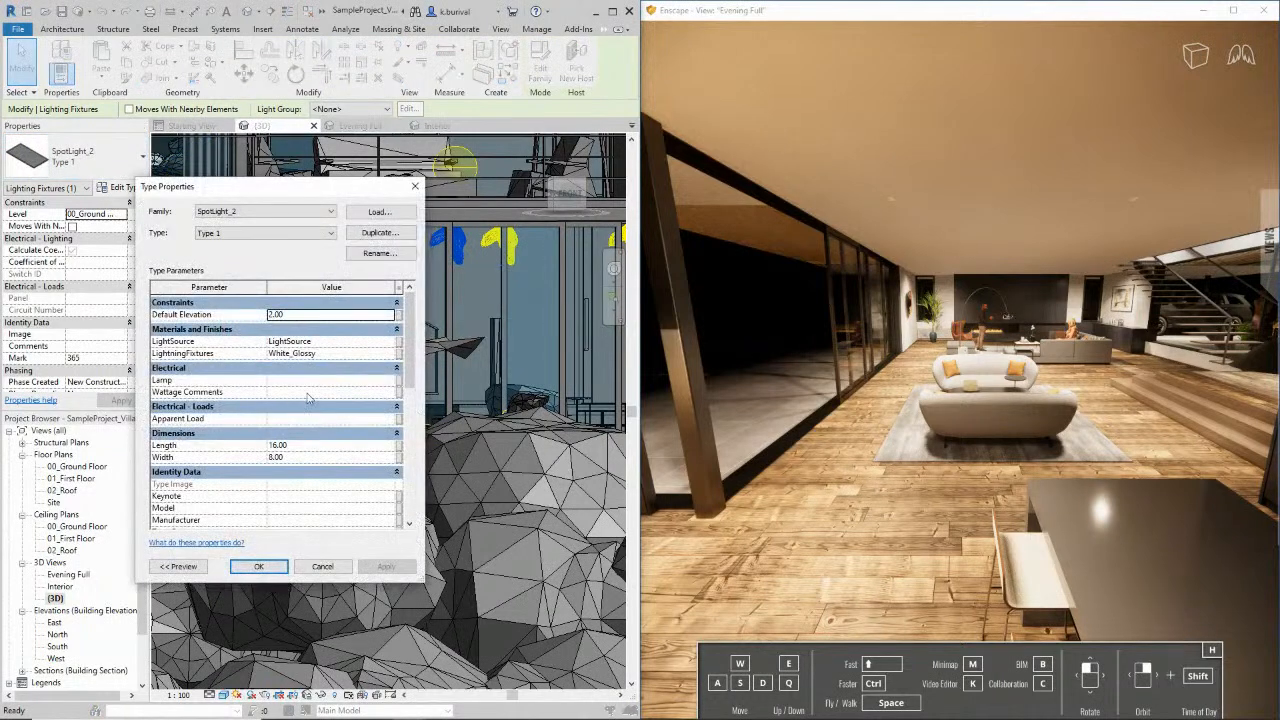
scroll(308, 400, "down", 8)
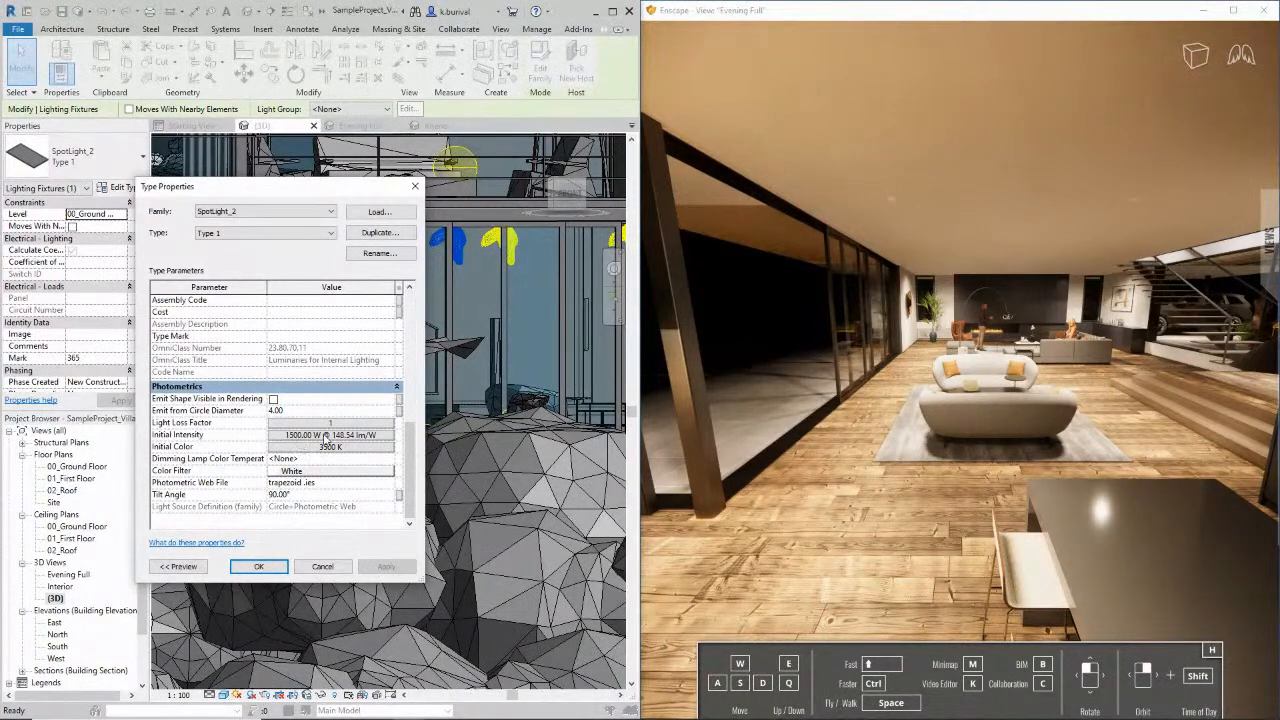
left_click(290, 472)
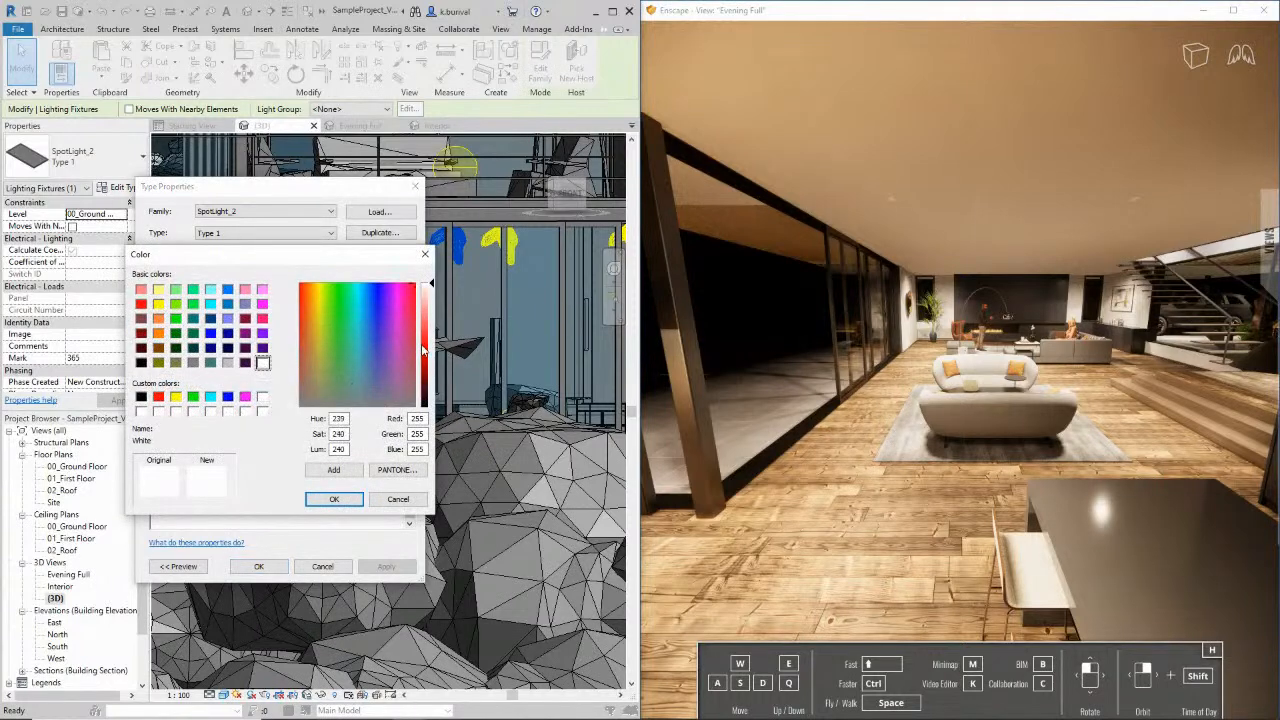
left_click(334, 501)
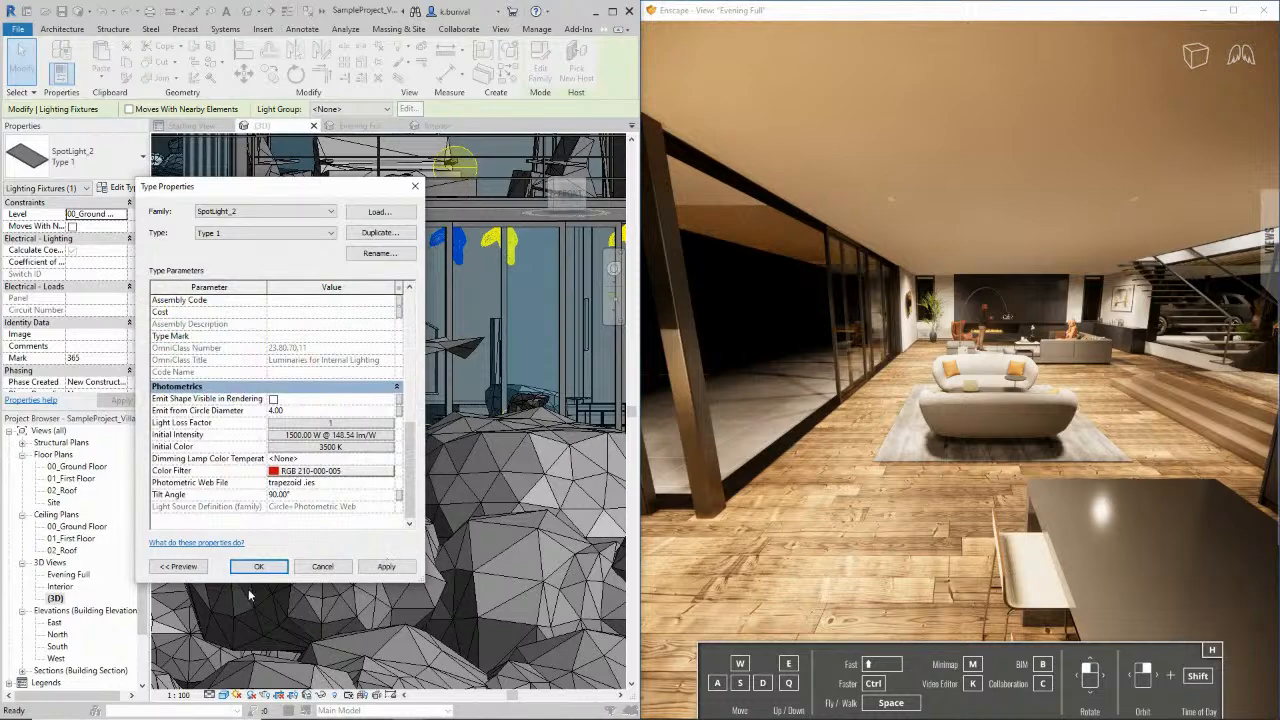
left_click(270, 570)
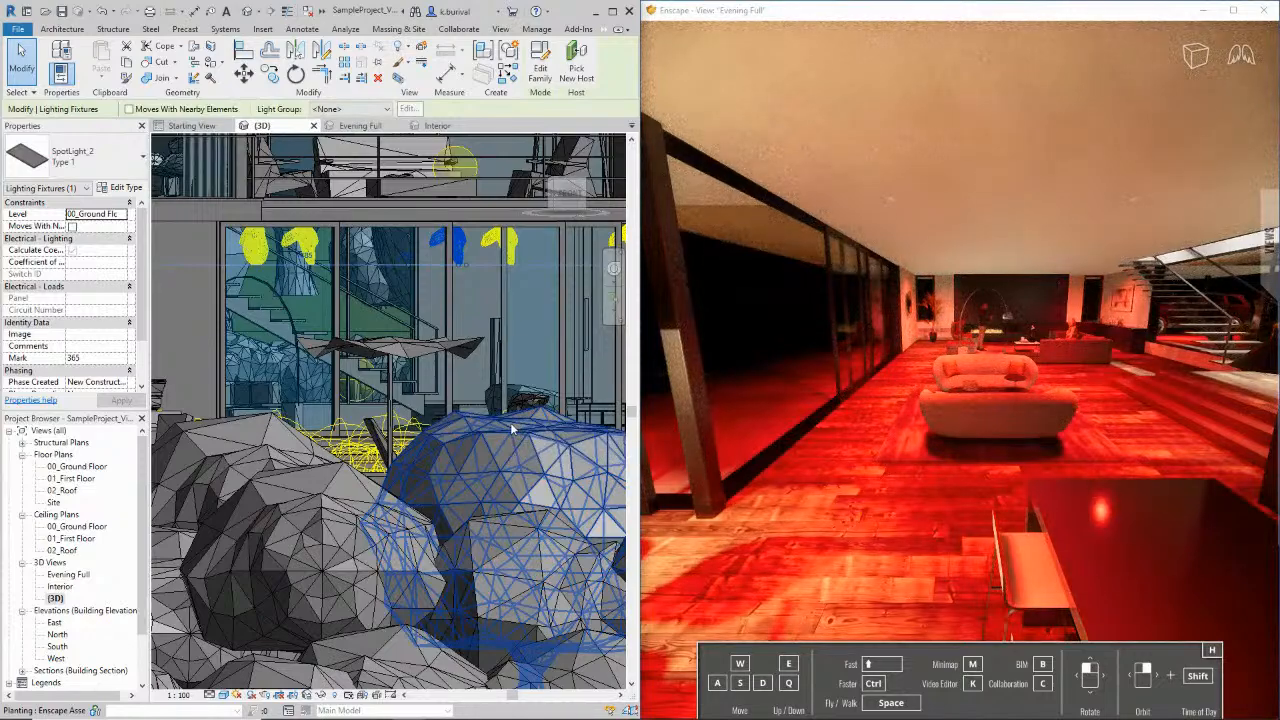
Turn and move through the living room in Enscape to examine the red spotlight illumination toward the kitchen and dining area
right_click_drag(808, 408, 828, 414)
left_click_drag(828, 414, 828, 414)
key("d")
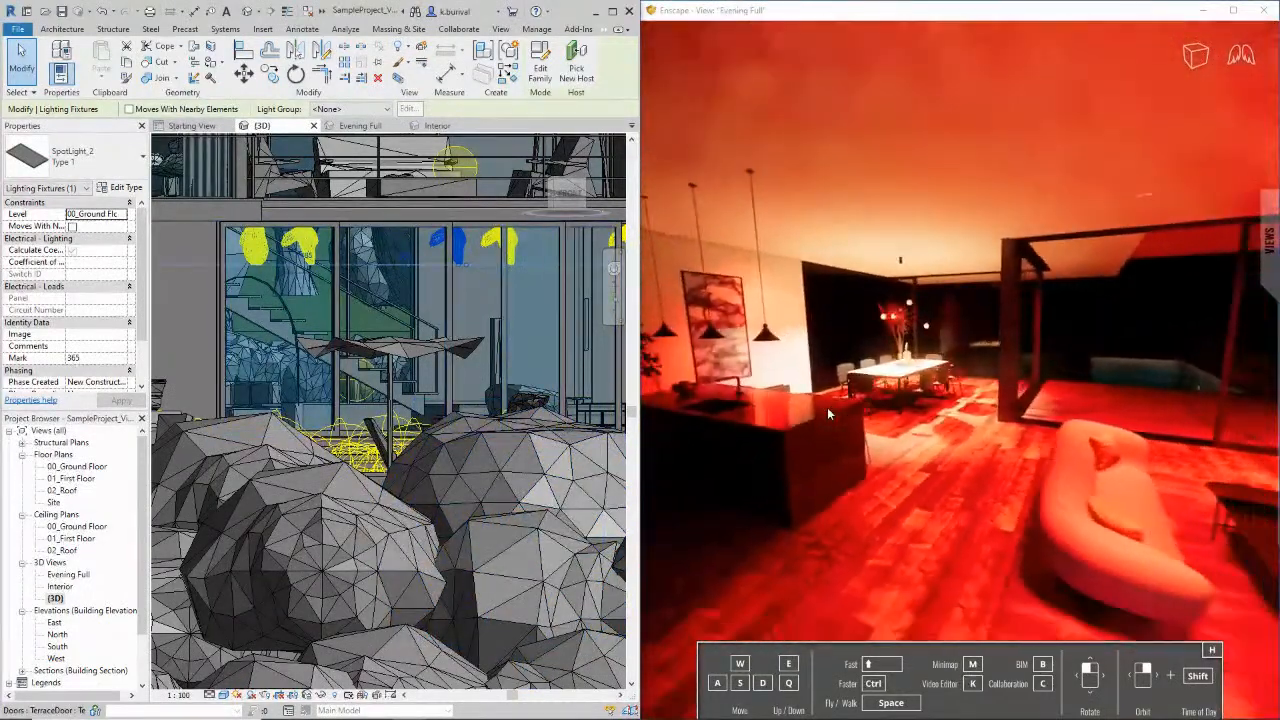
key("s")
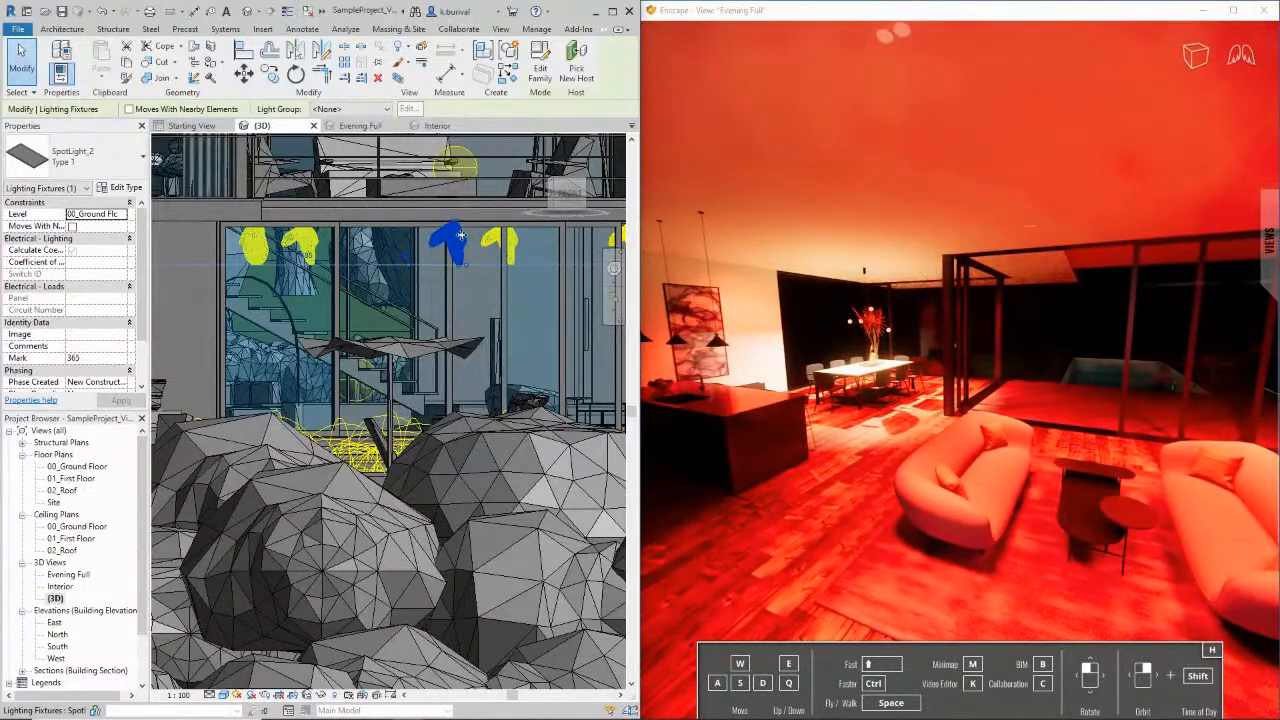
Open the SpotLight_2 family for editing and bring up the definition of its light source
double_click(462, 240)
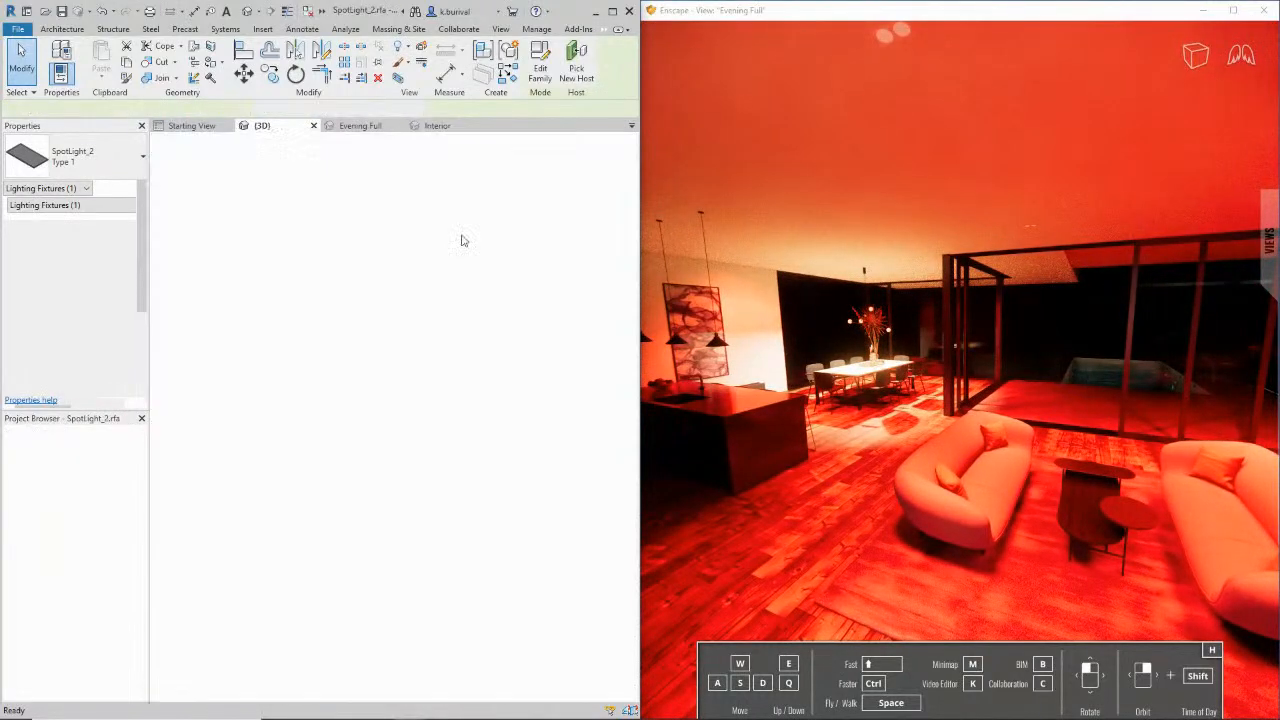
left_click(389, 432)
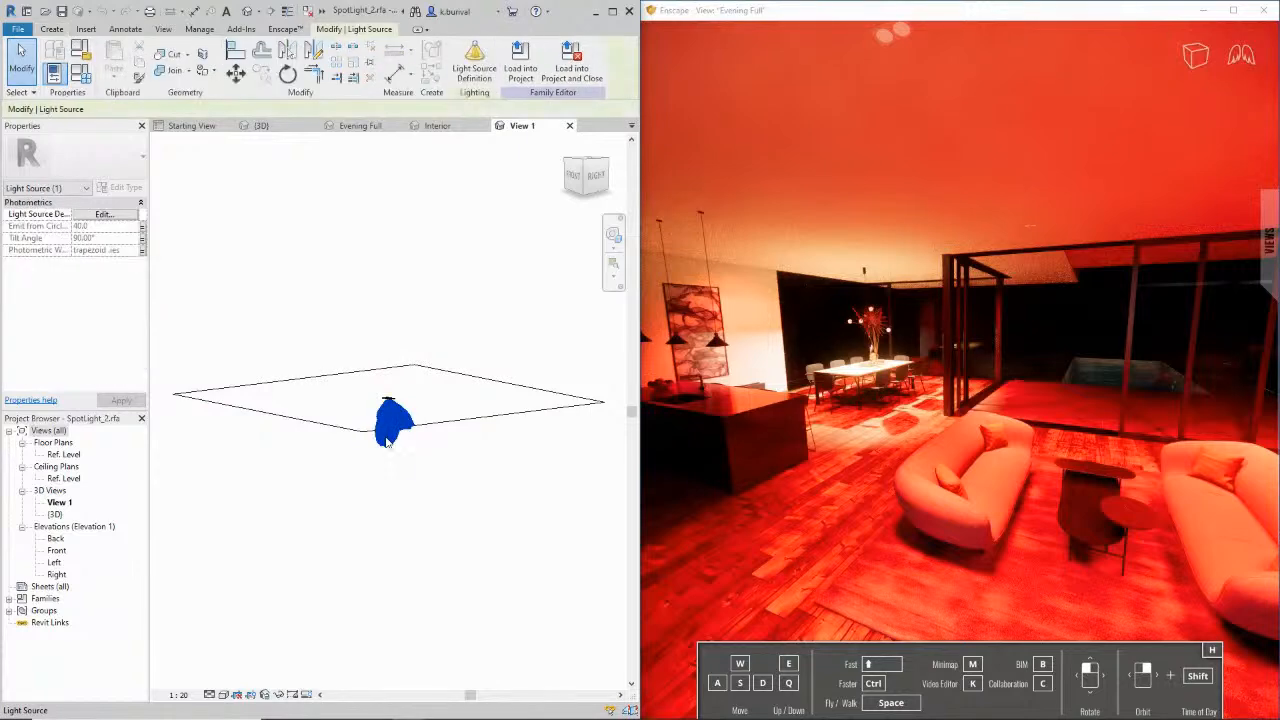
left_click(474, 62)
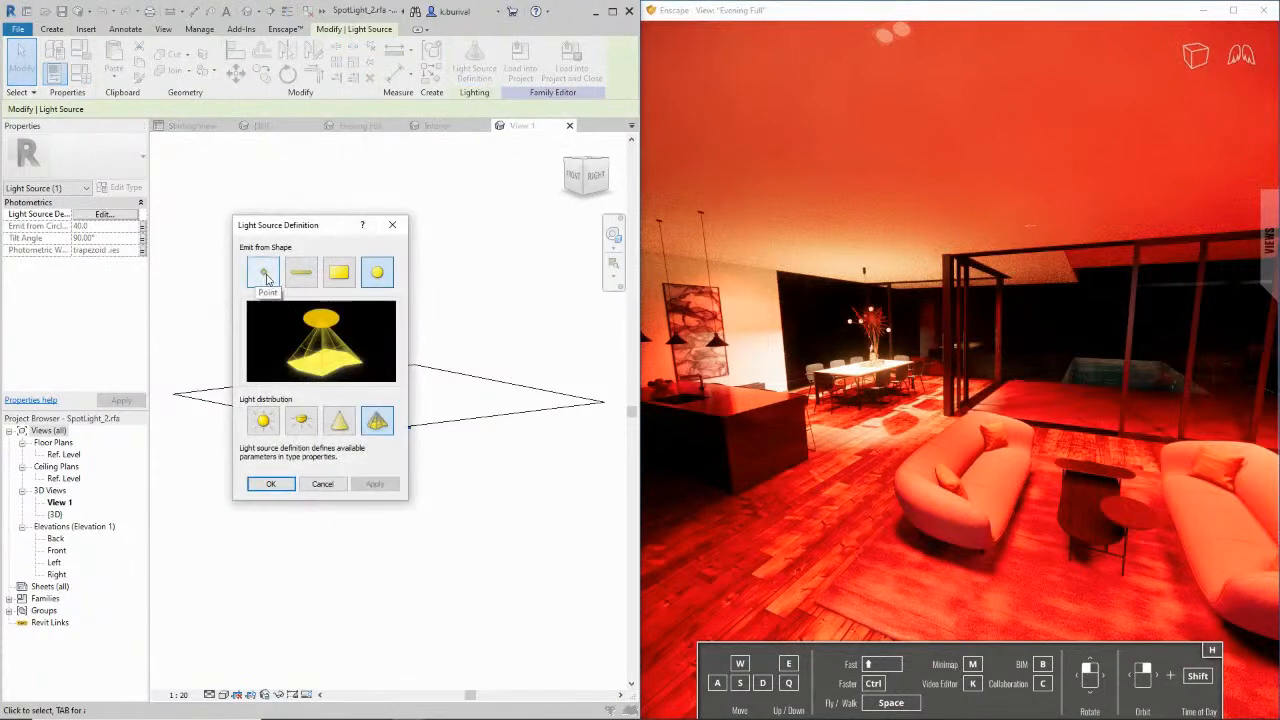
Try spherical, hemispherical, spot and photometric web distributions and the point shape for the light source, discard the changes and close the family
left_click(275, 428)
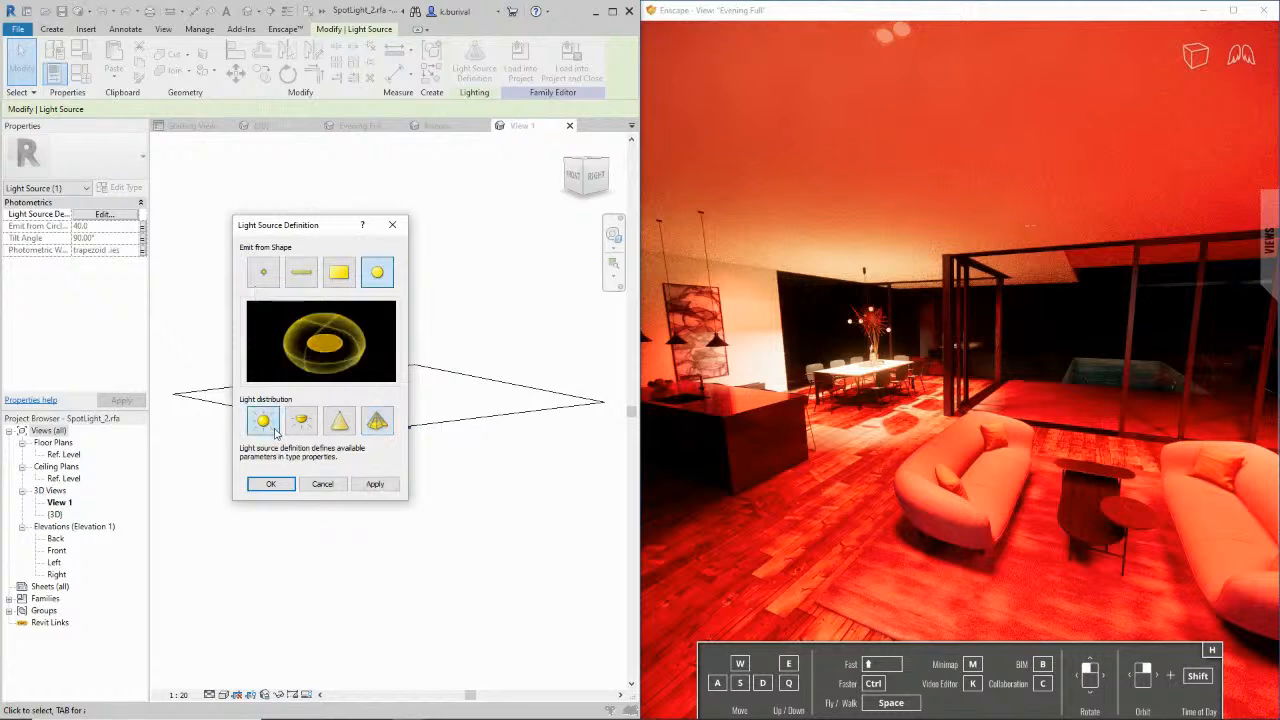
left_click(299, 423)
left_click(340, 425)
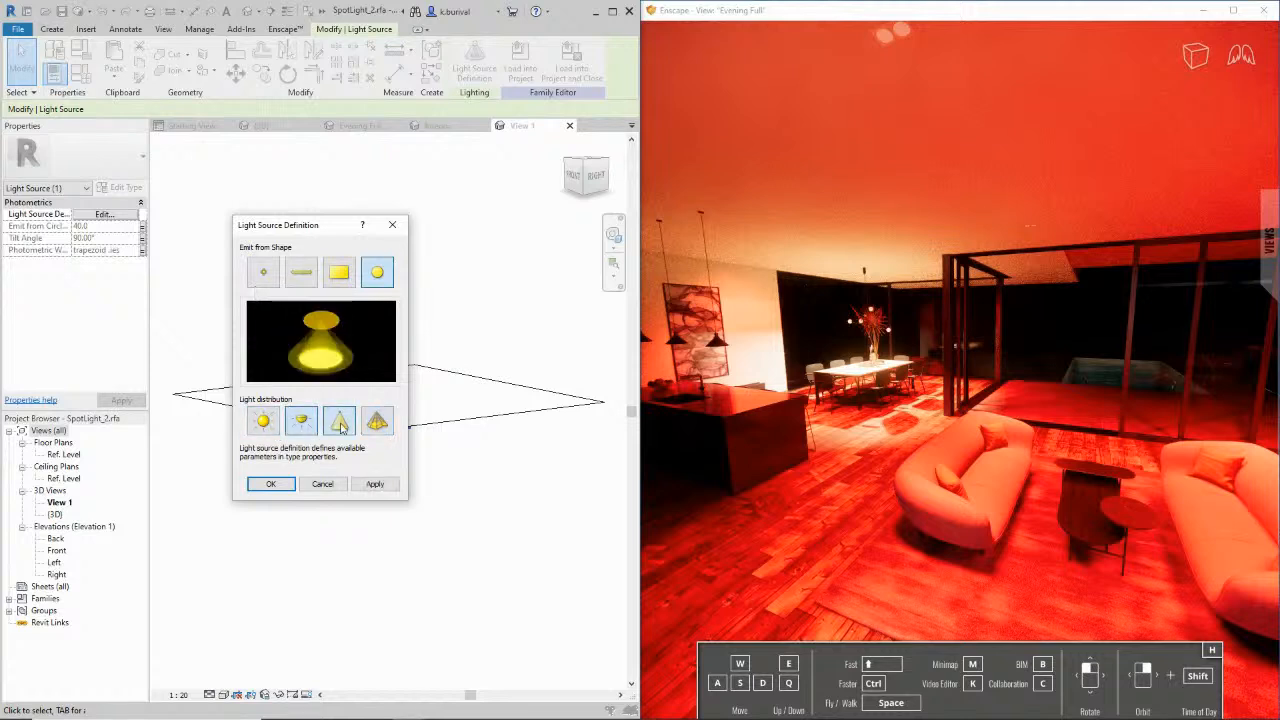
left_click(275, 279)
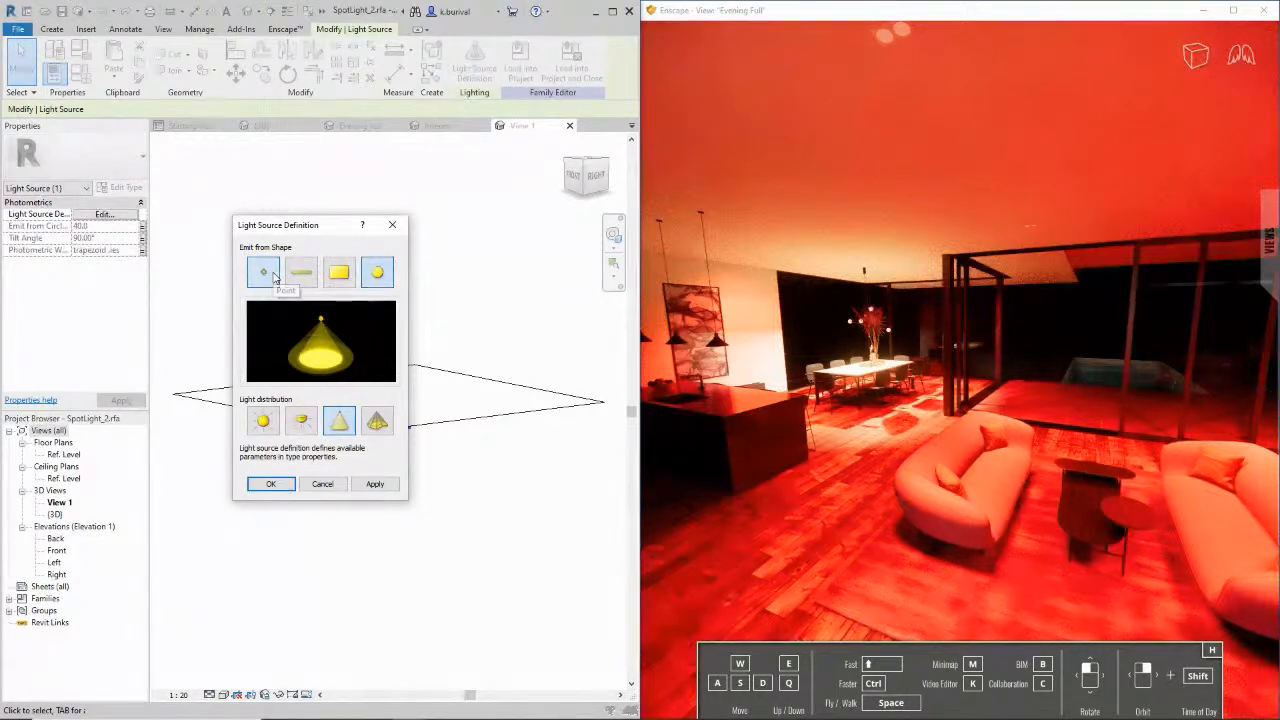
left_click(380, 424)
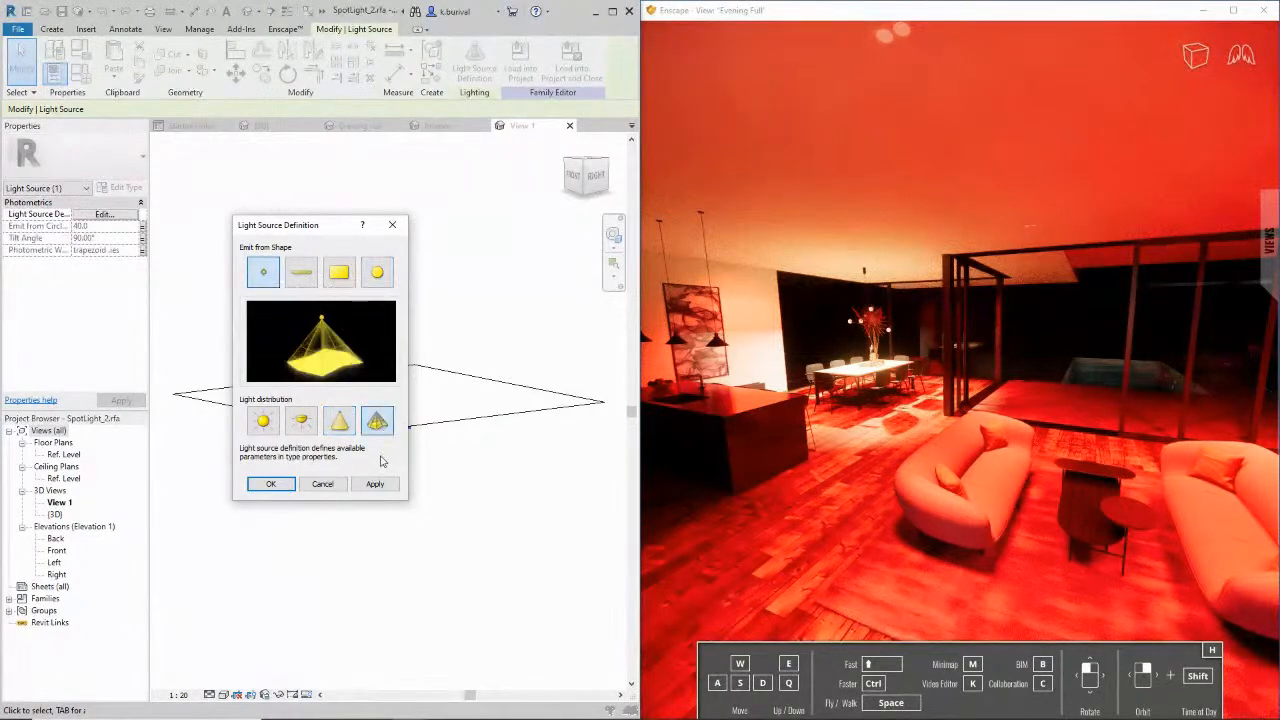
left_click(323, 485)
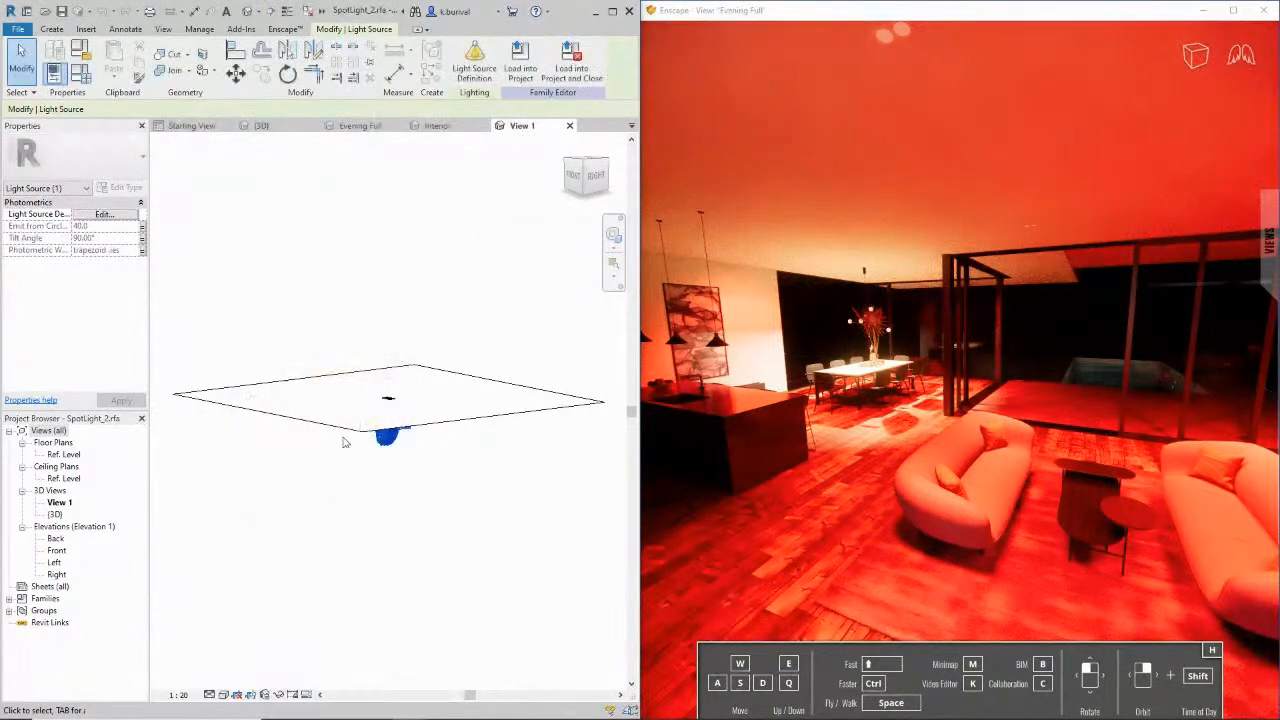
left_click(570, 126)
Change the Enscape time of day from night to daylight and back away through the living room to take in the interior
left_click(647, 374)
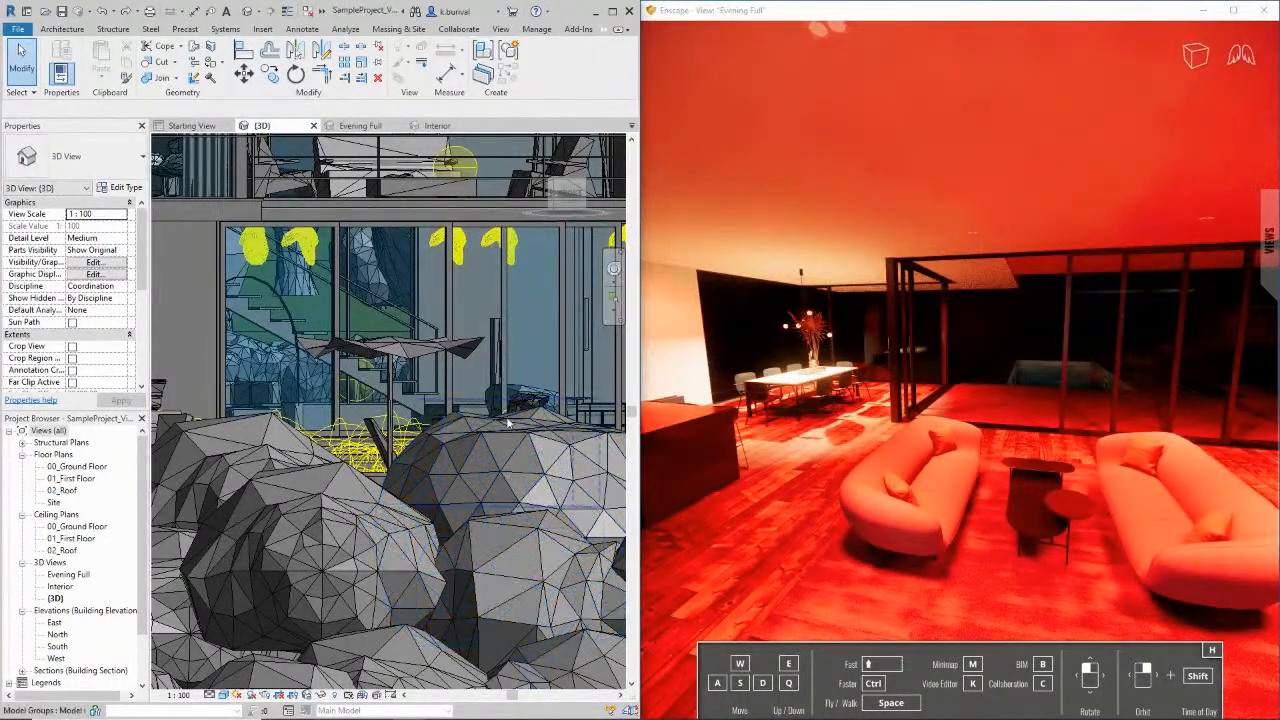
double_click(511, 420)
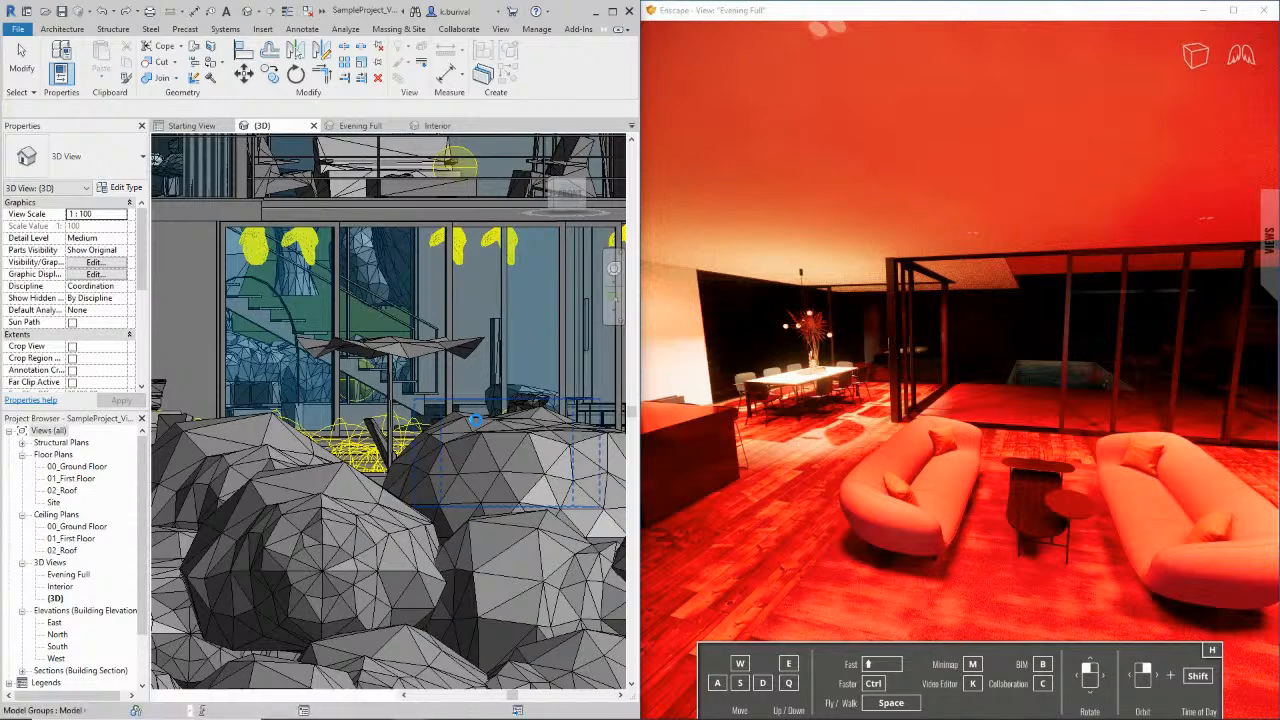
right_click_drag(1075, 418, 812, 394)
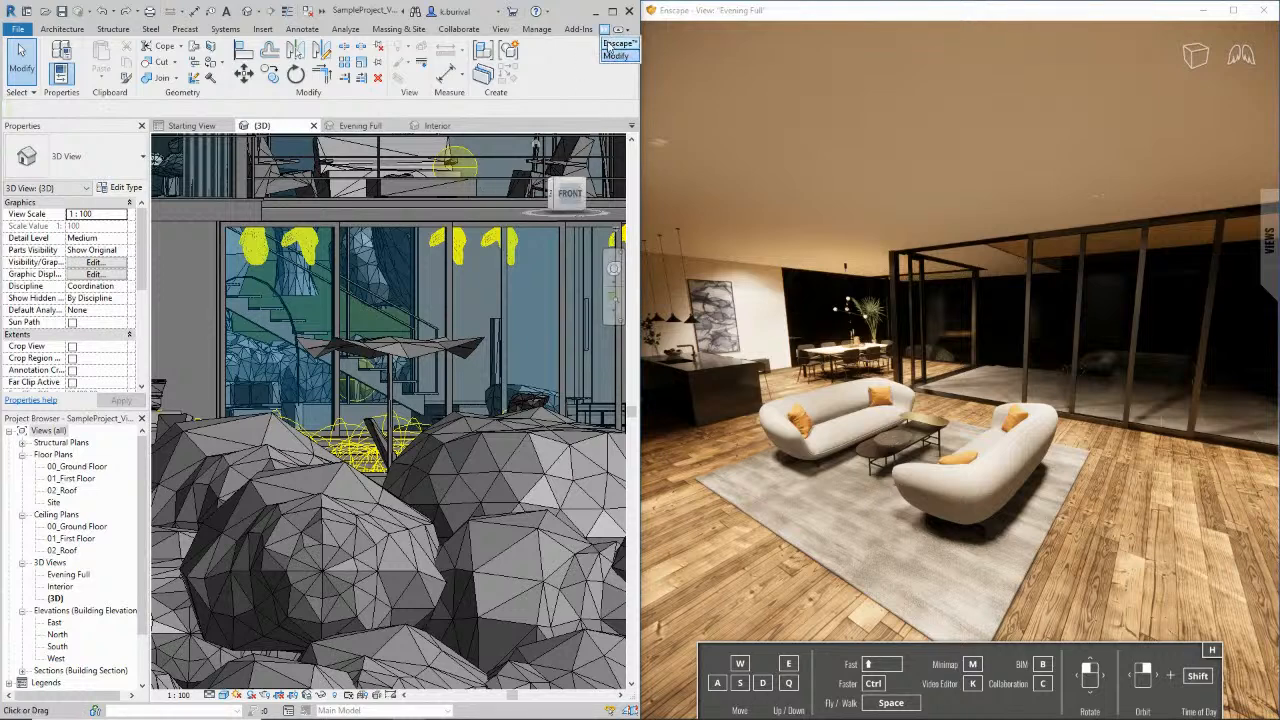
left_click(610, 45)
mouse_move(993, 261)
left_mouse_down()
mouse_move(996, 277)
mouse_move(976, 276)
left_mouse_up()
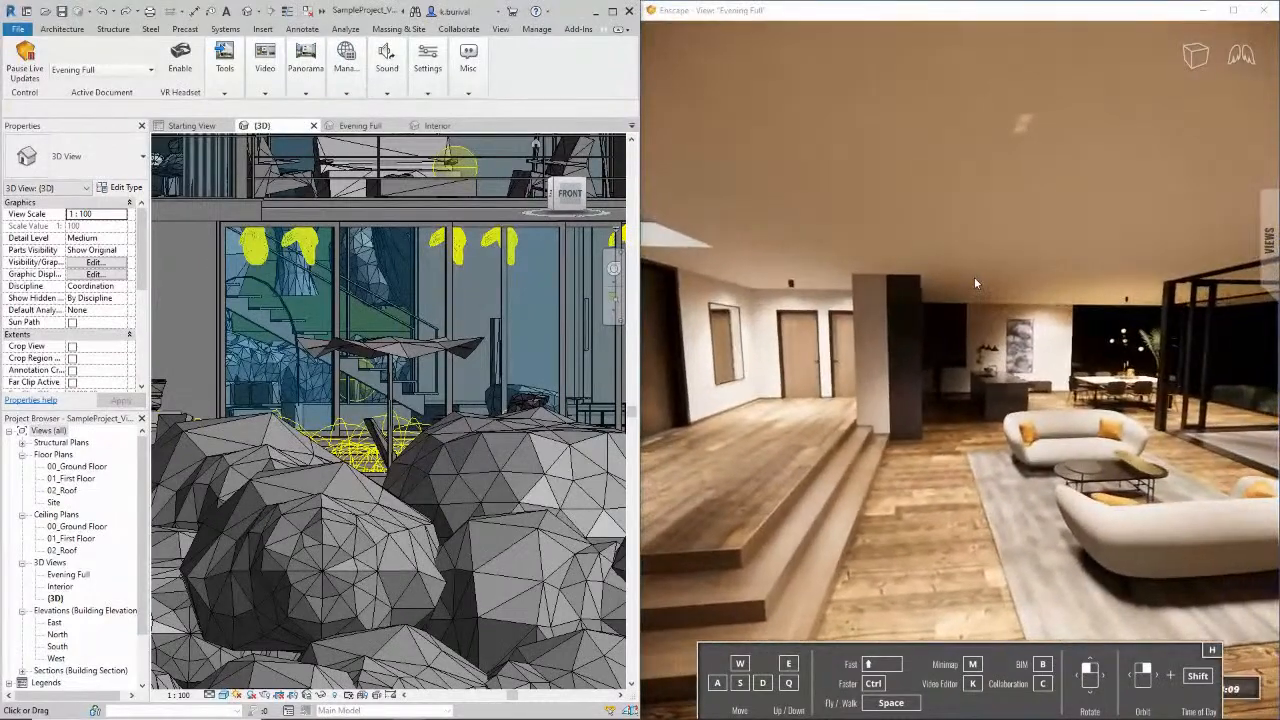
key("u")
key("s")
left_click_drag(974, 280, 1003, 231)
key("s")
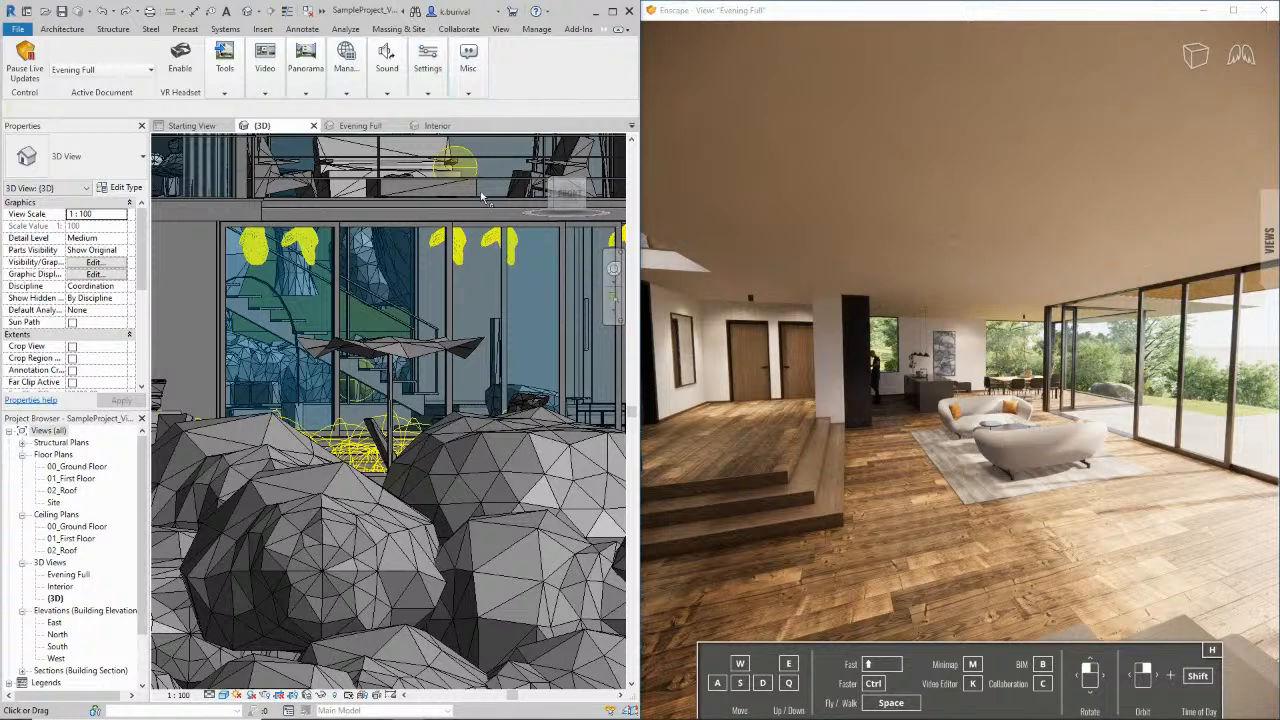
Raise the artificial light brightness to 129% in Enscape's atmosphere settings, check the lit living room and close the visual settings
left_click(429, 92)
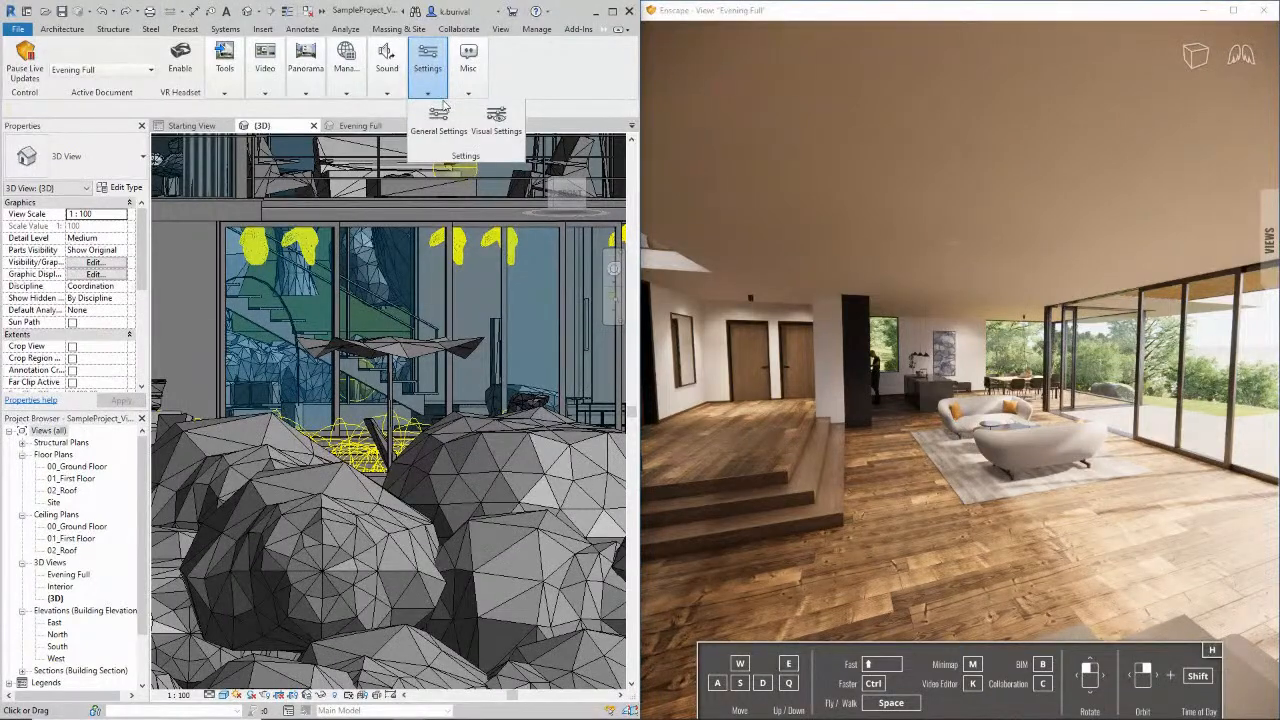
left_click(479, 123)
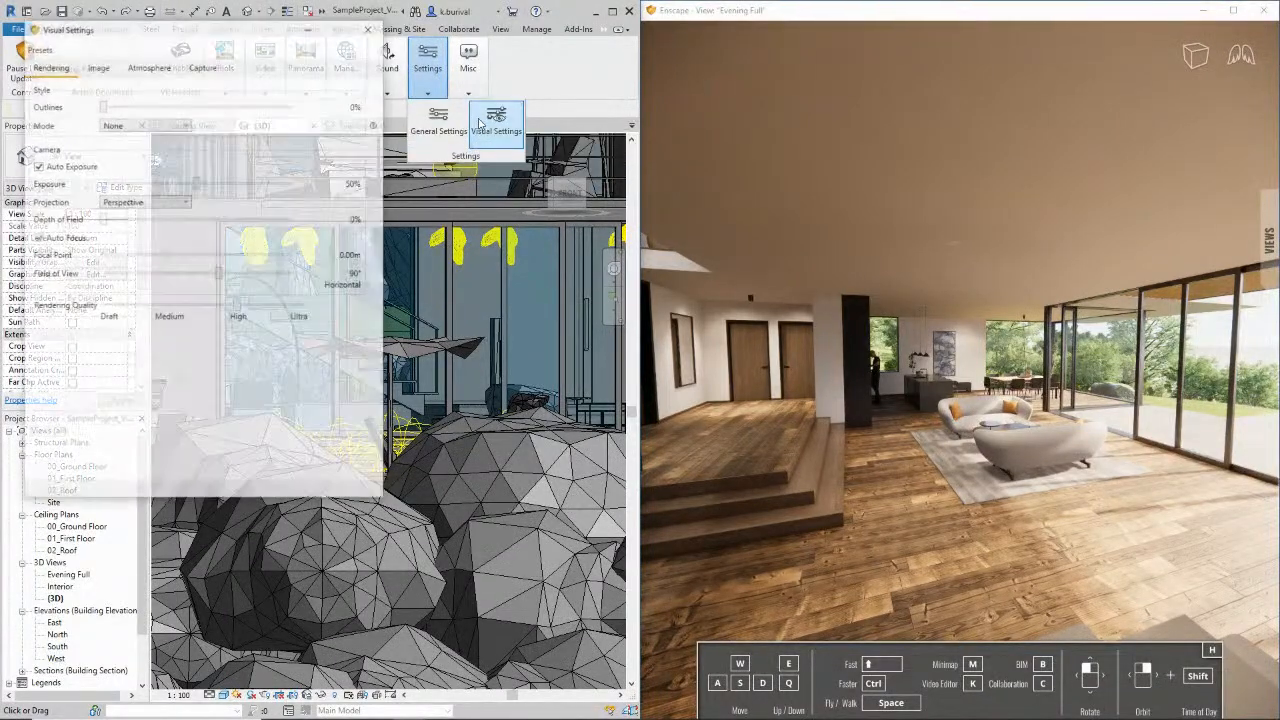
left_click(150, 66)
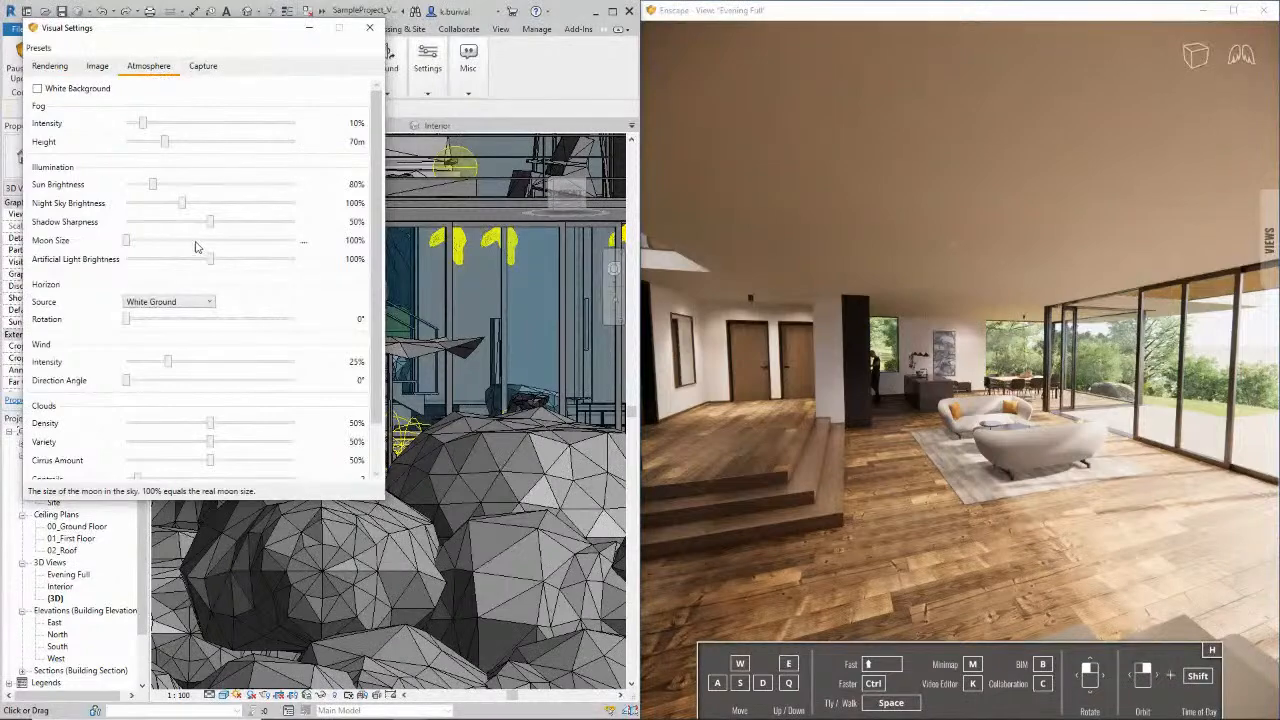
mouse_move(210, 260)
left_mouse_down()
mouse_move(294, 260)
mouse_move(139, 280)
mouse_move(287, 289)
mouse_move(210, 284)
mouse_move(254, 286)
mouse_move(226, 266)
mouse_move(234, 259)
left_mouse_up()
key("s")
left_click_drag(1016, 410, 1012, 404)
key("w")
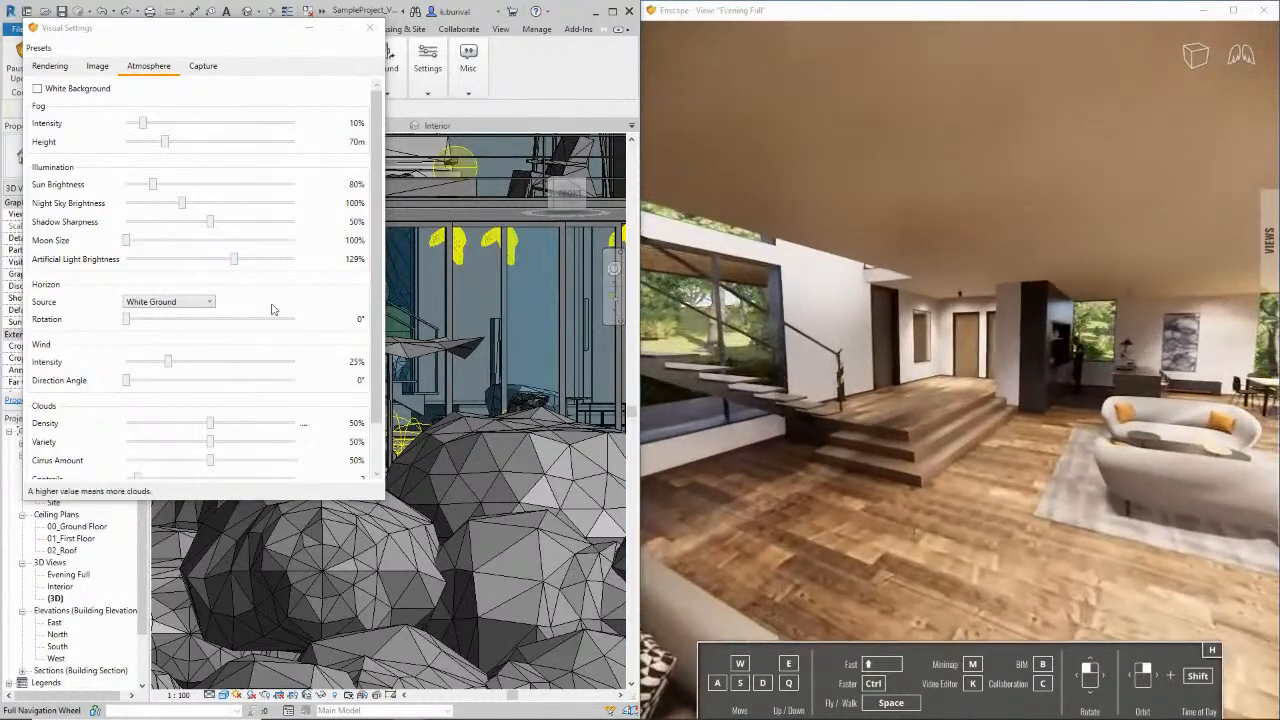
left_click(370, 28)
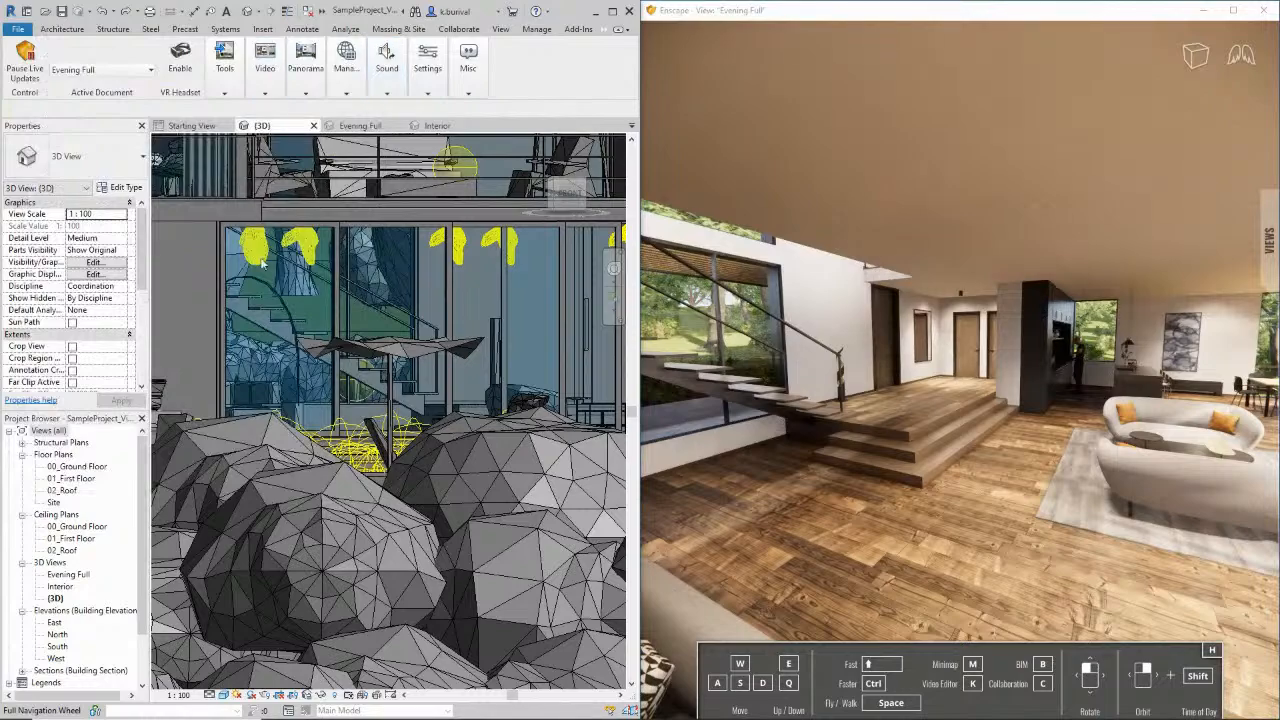
Switch the solar study in the 3D view's sun settings to Still
key("w")
left_click_drag(857, 471, 857, 471)
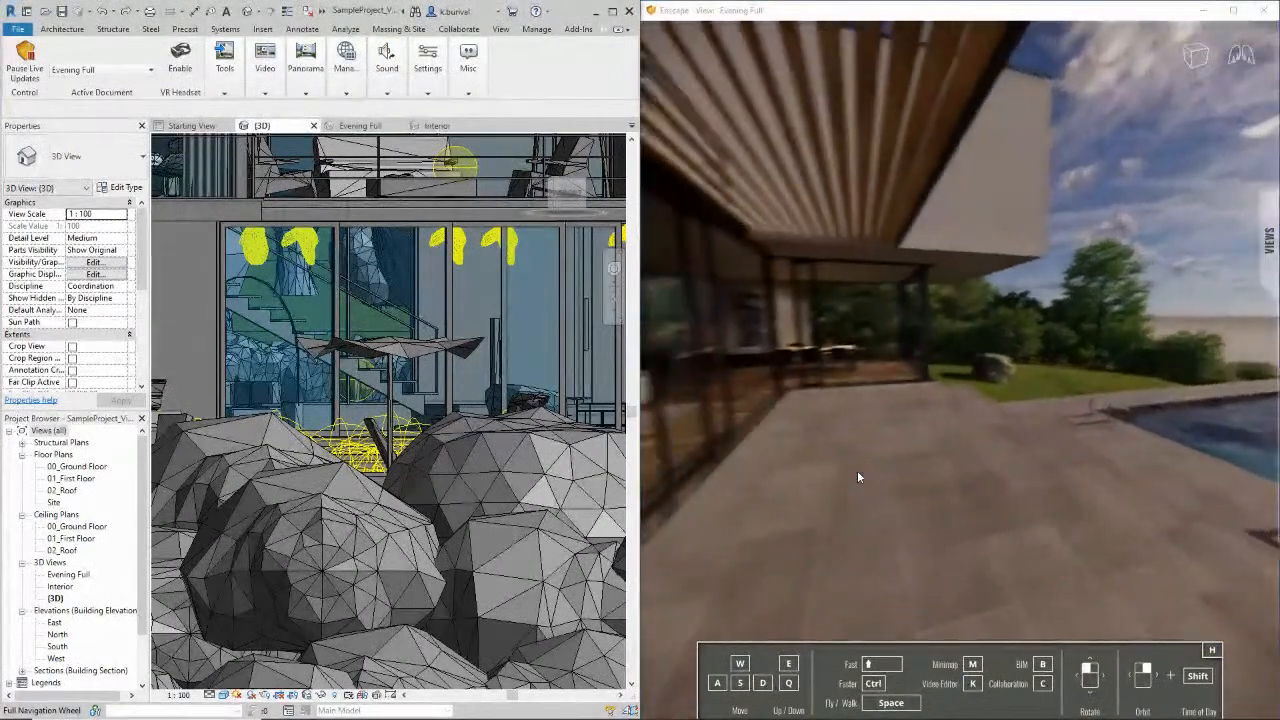
left_click(237, 694)
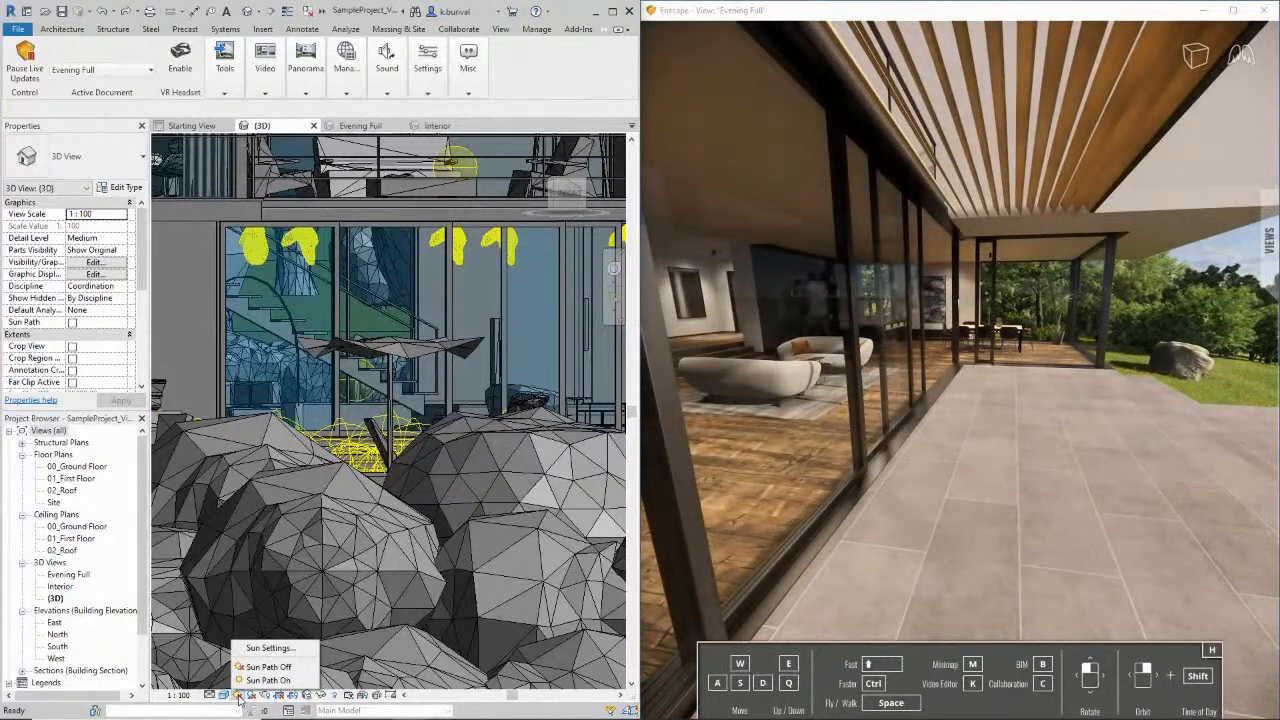
left_click(276, 651)
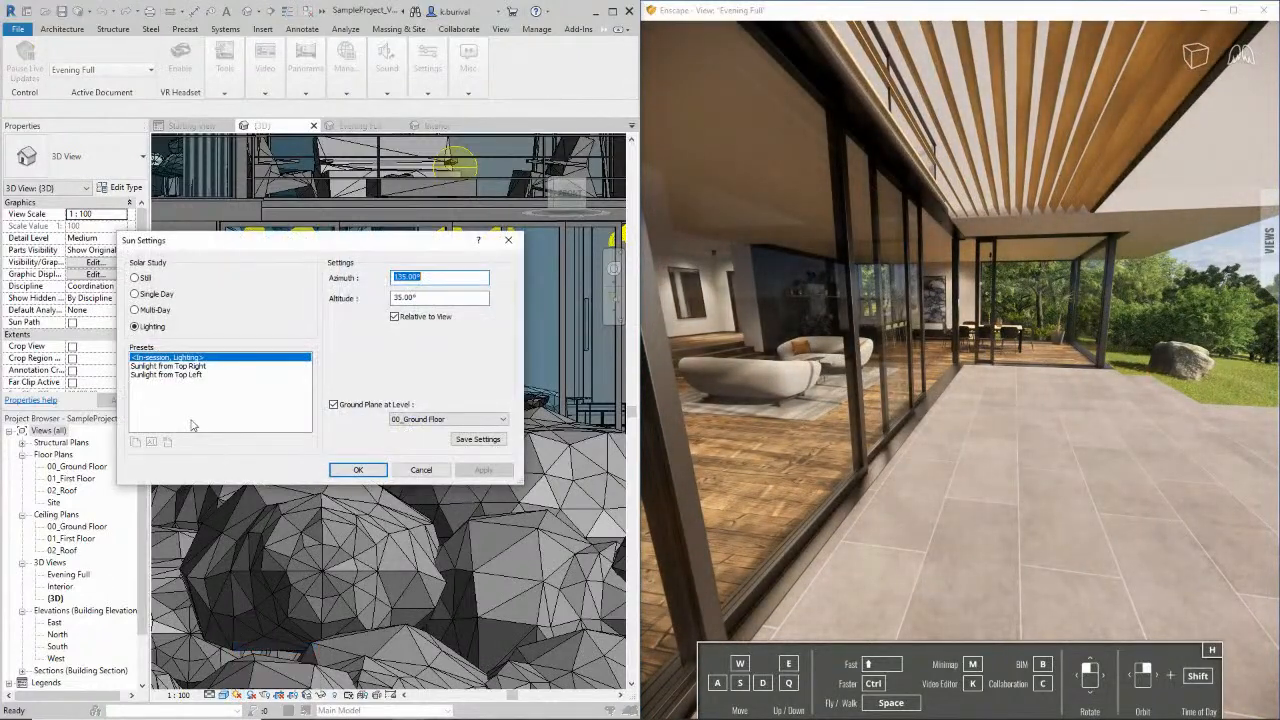
left_click(136, 278)
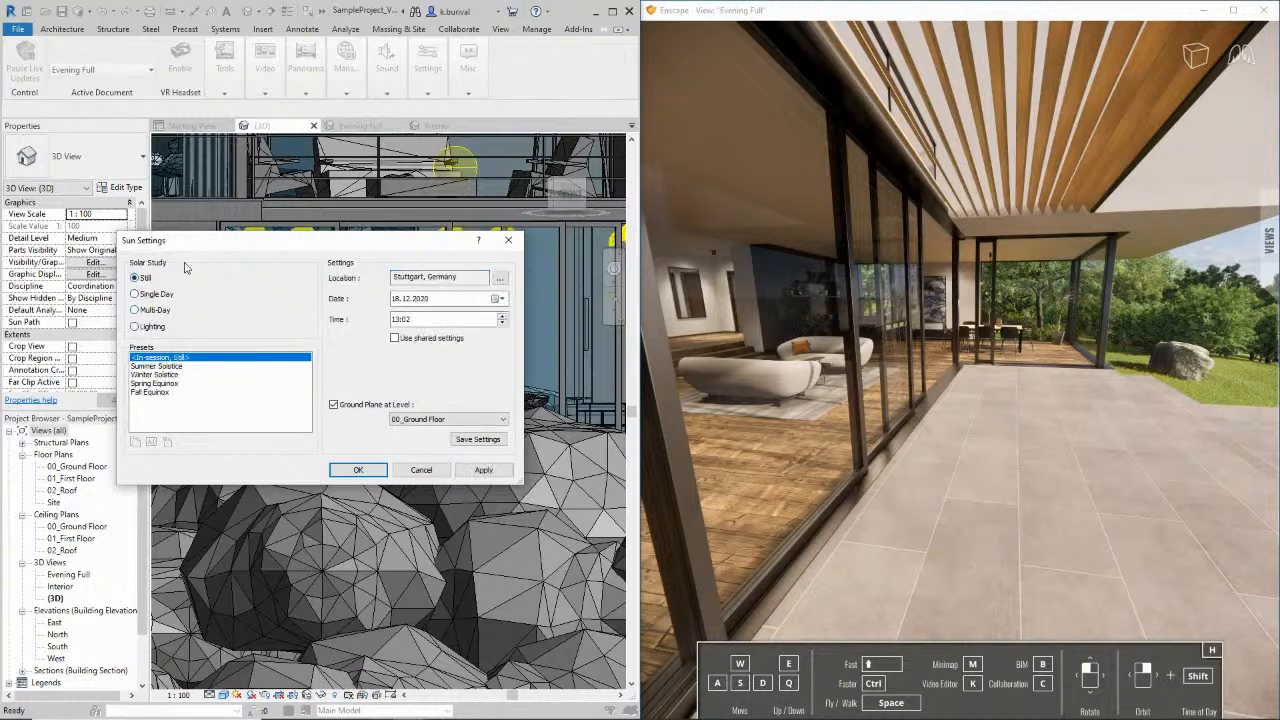
left_click_drag(966, 284, 357, 232)
key("w")
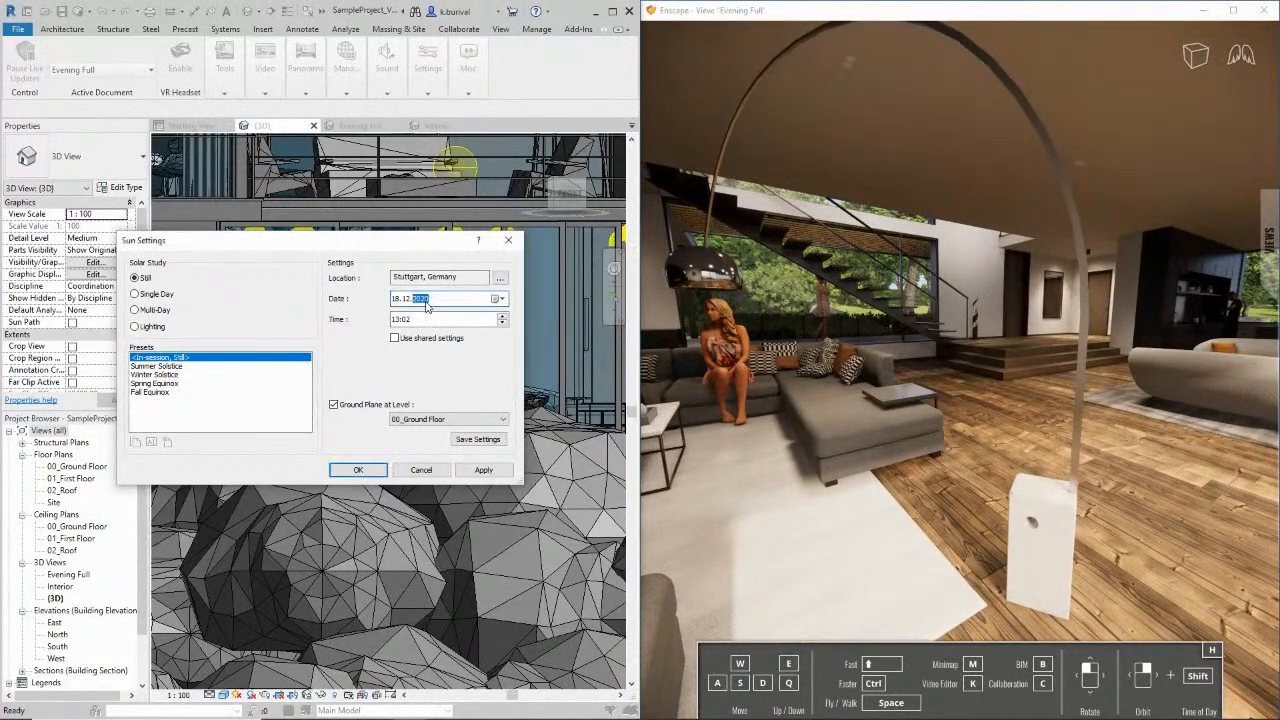
Open the project's location settings from the sun settings and change the city to Tacoma, WA, comparing the sunlight in Enscape
left_click(502, 278)
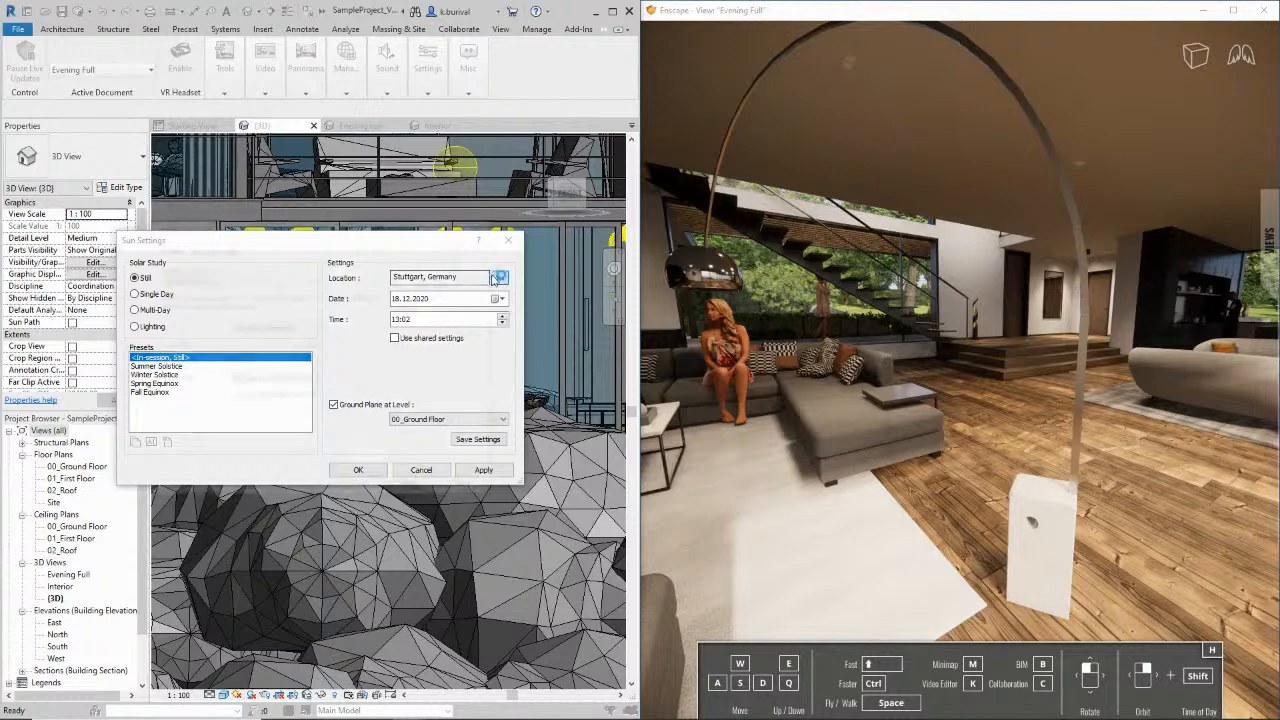
left_click(292, 328)
left_click(292, 328)
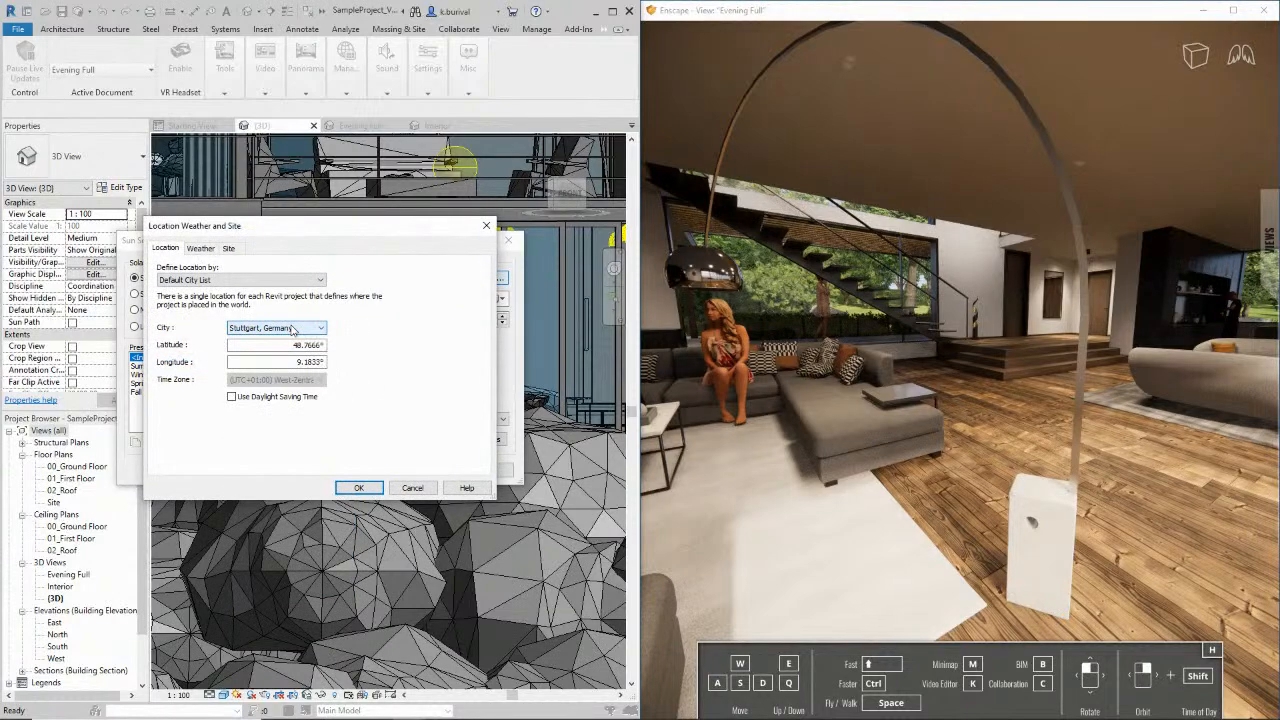
scroll(292, 329, "down", 4)
left_click_drag(869, 273, 869, 273)
left_click(280, 327)
left_click(280, 327)
scroll(280, 327, "down", 2)
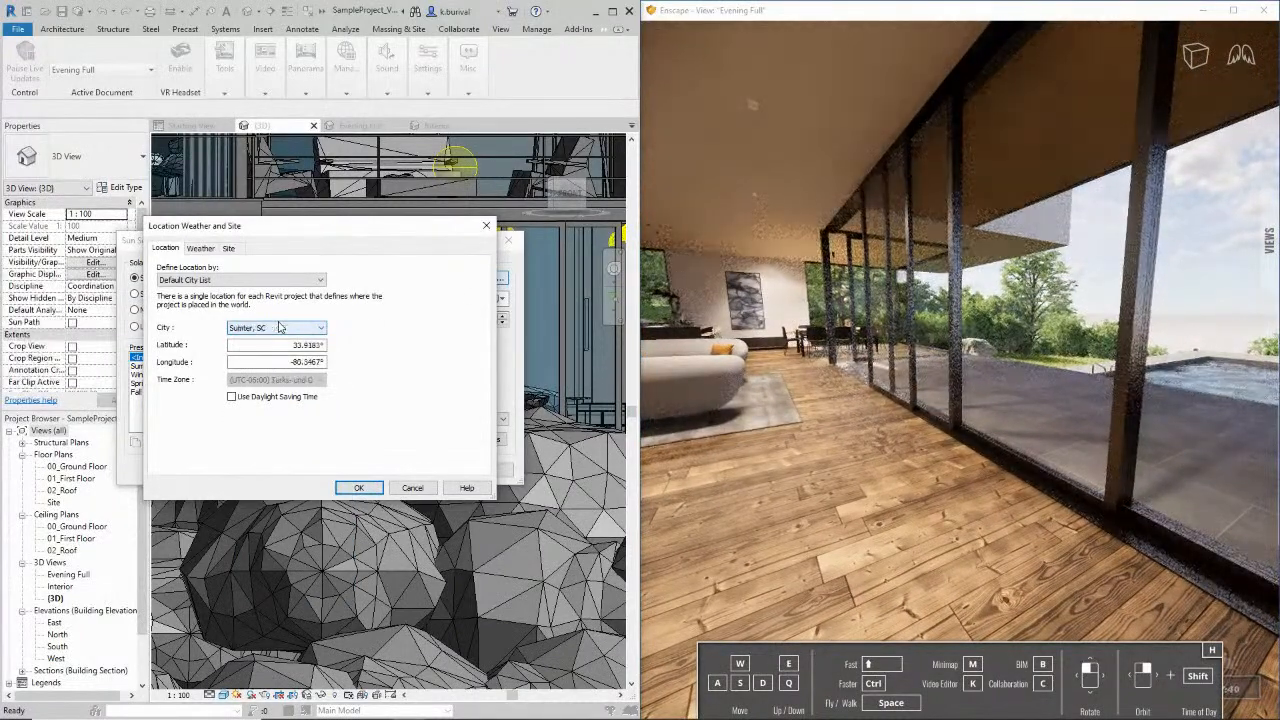
scroll(282, 328, "down", 3)
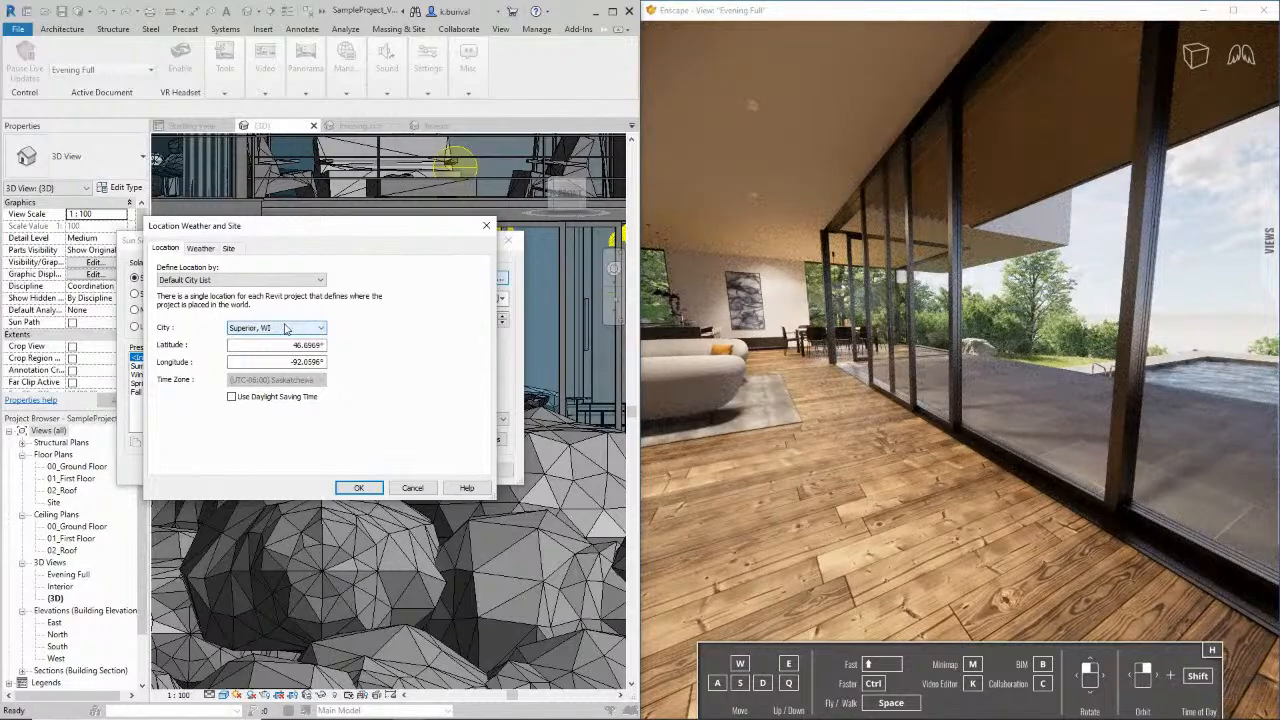
scroll(286, 328, "down", 3)
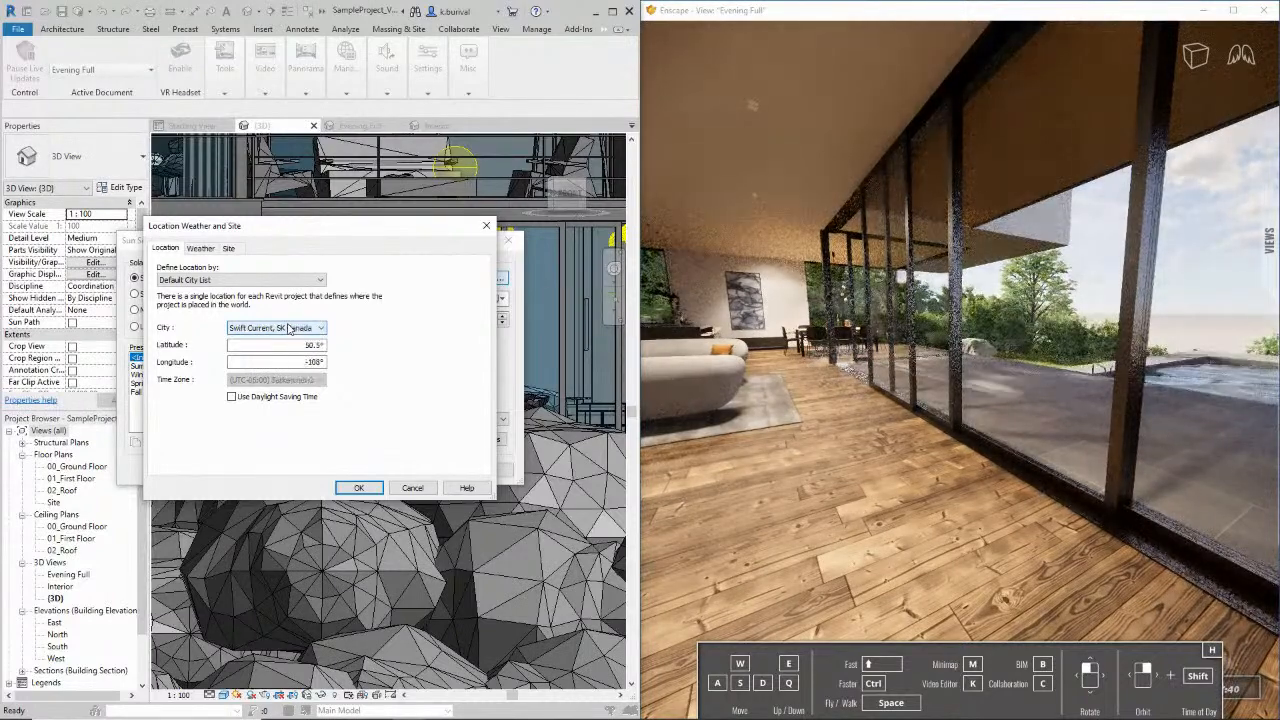
scroll(288, 329, "down", 4)
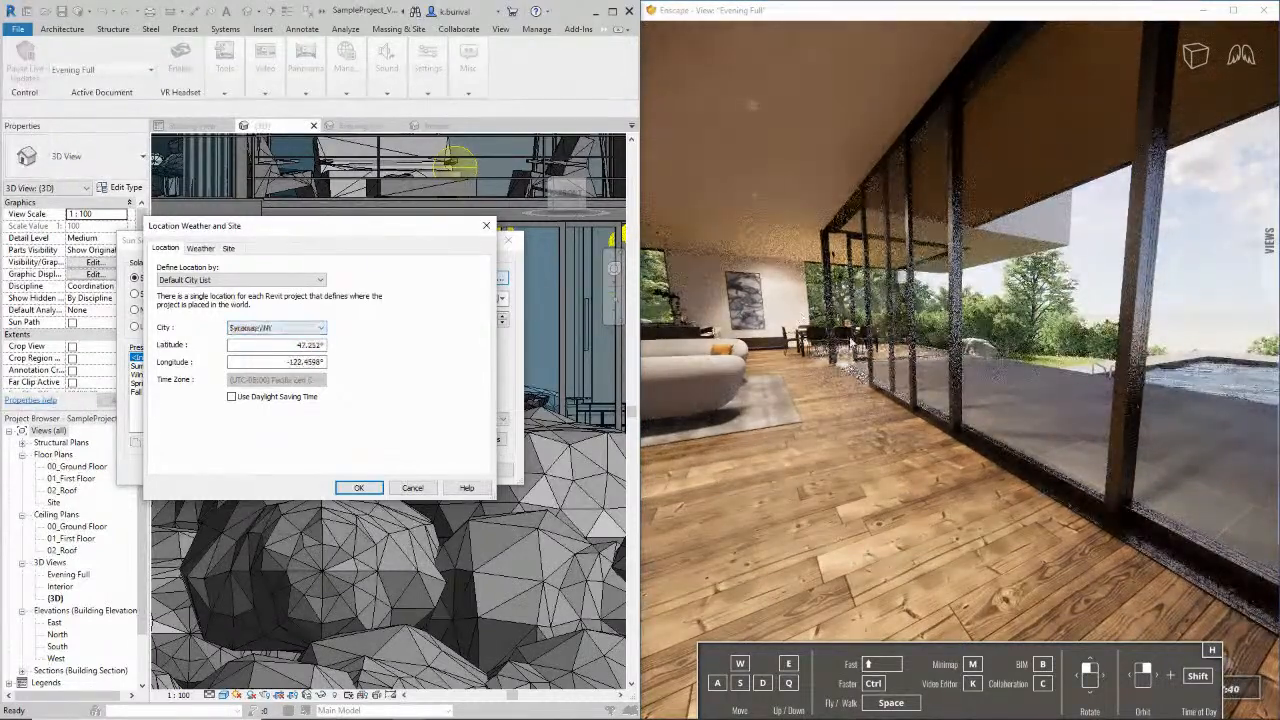
right_click_drag(960, 345, 852, 344)
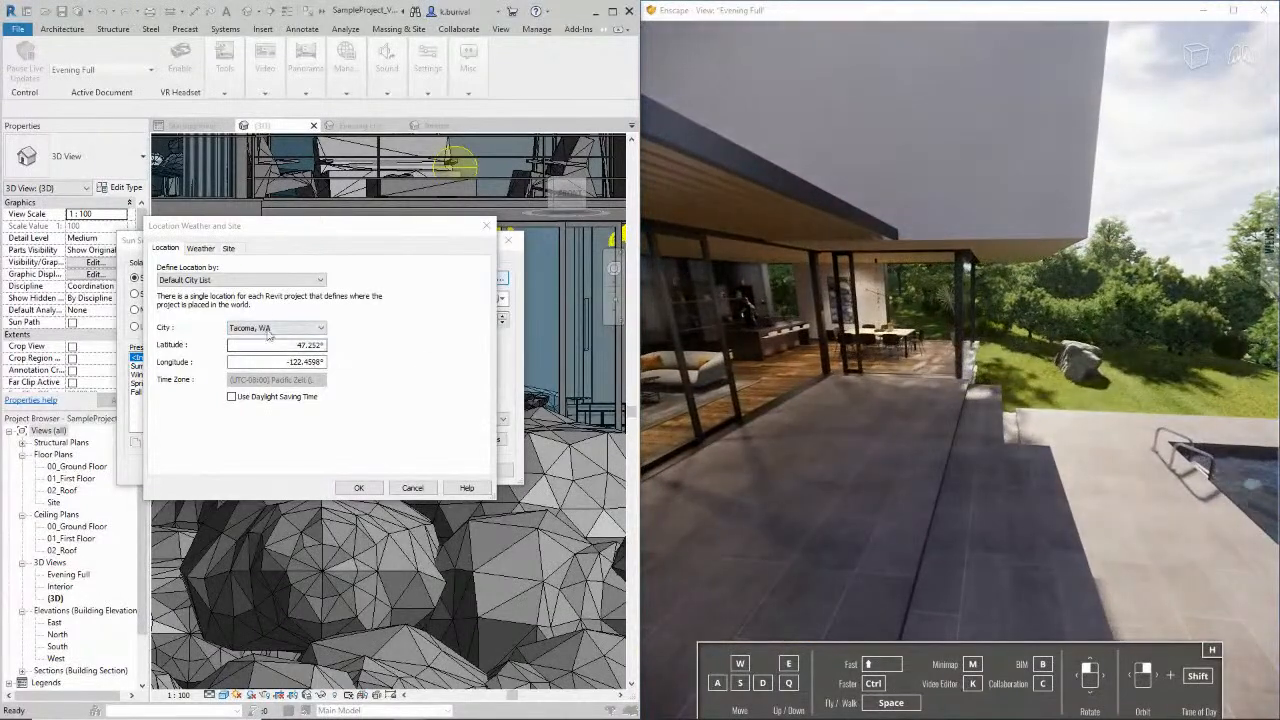
Choose Taipei, Taiwan as the project's city
left_click(274, 328)
scroll(274, 328, "down", 1)
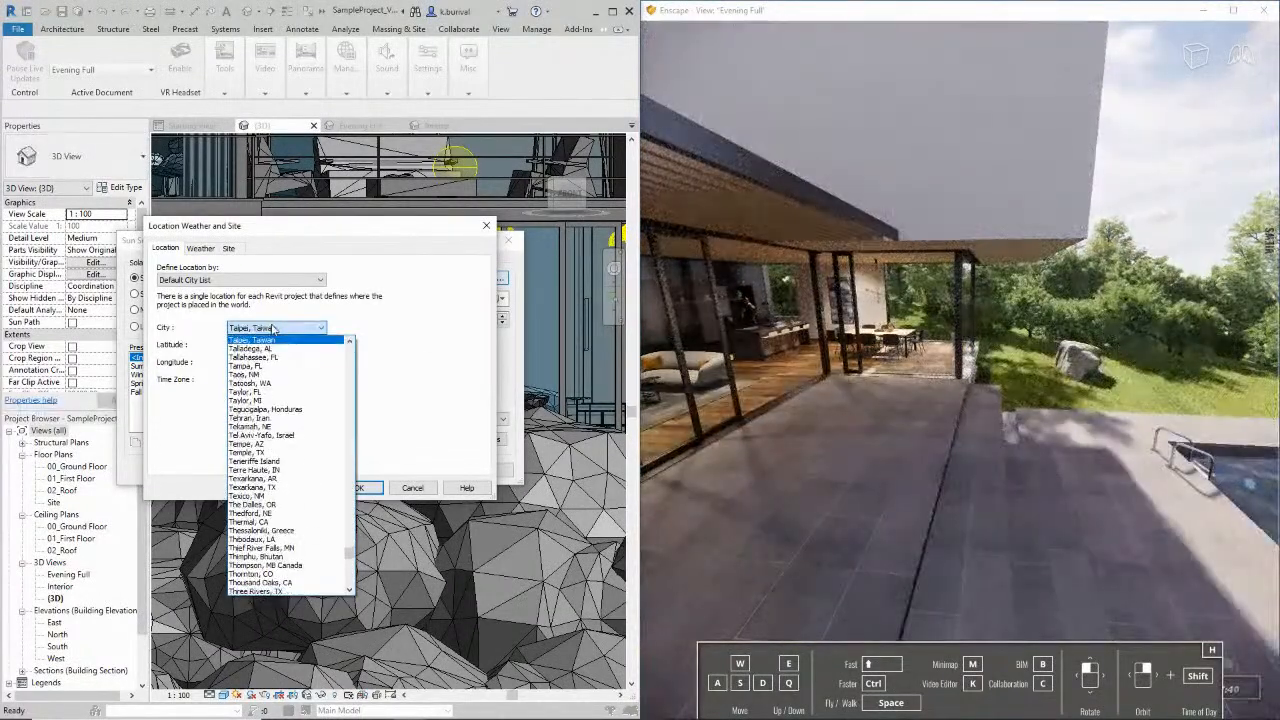
scroll(276, 330, "up", 1)
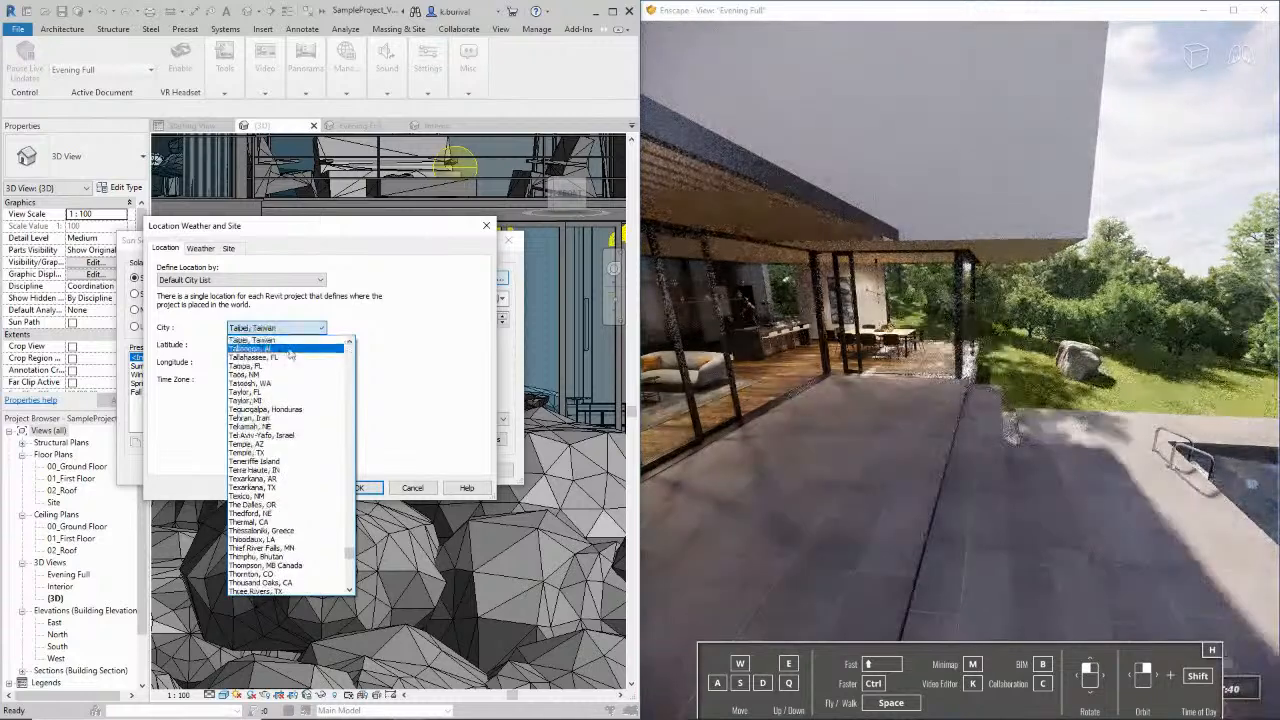
left_click(338, 341)
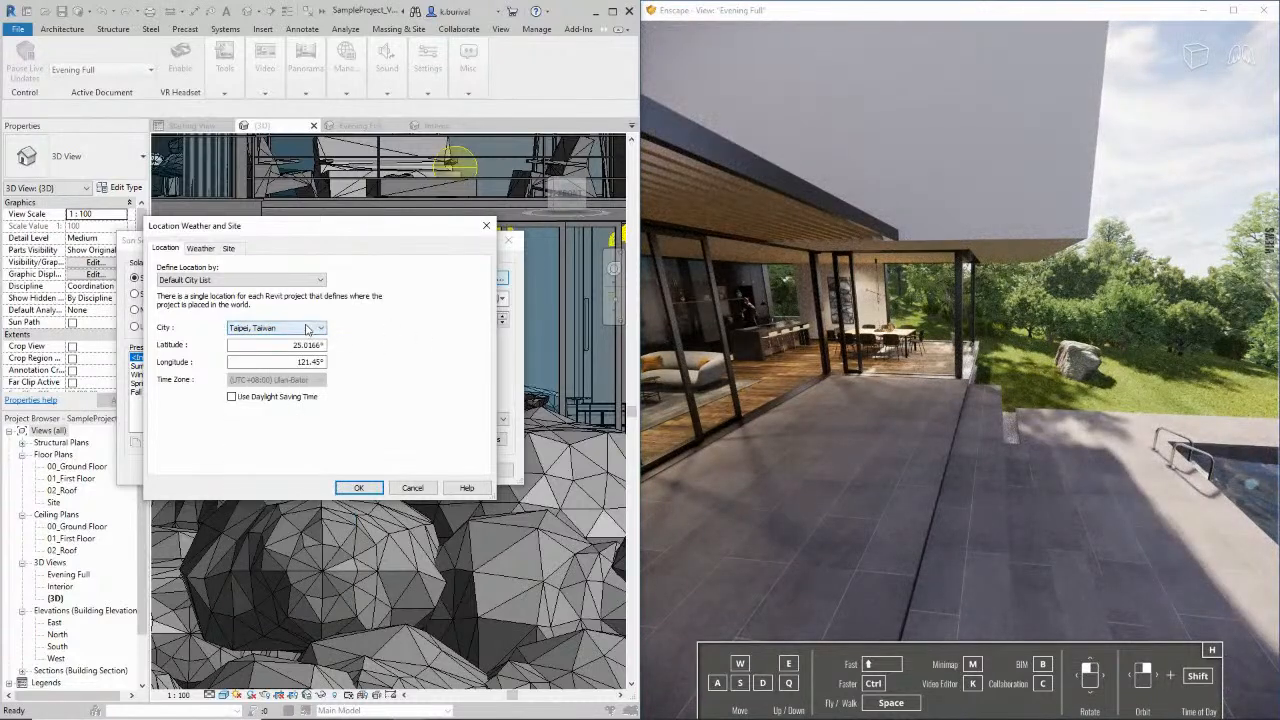
Choose Tuscaloosa, AL as the project's city in the default city list
left_click(307, 330)
scroll(305, 400, "down", 3)
scroll(310, 482, "down", 6)
scroll(317, 463, "down", 6)
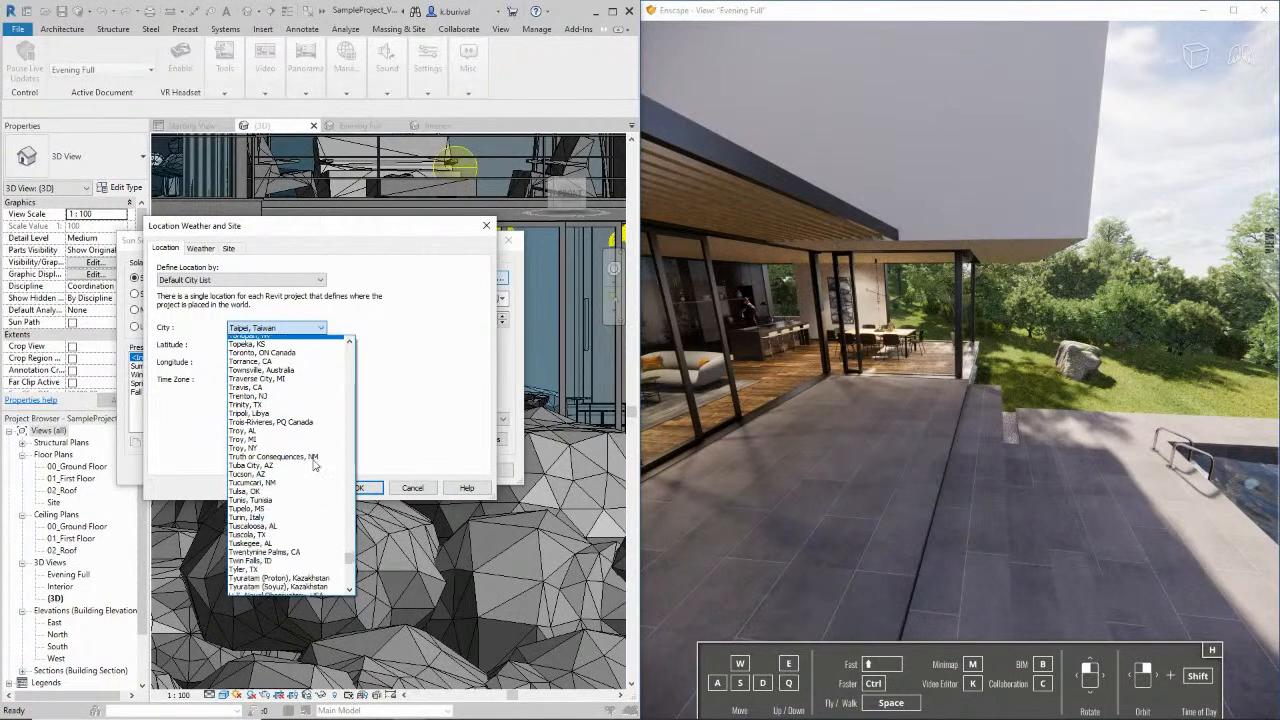
left_click(255, 525)
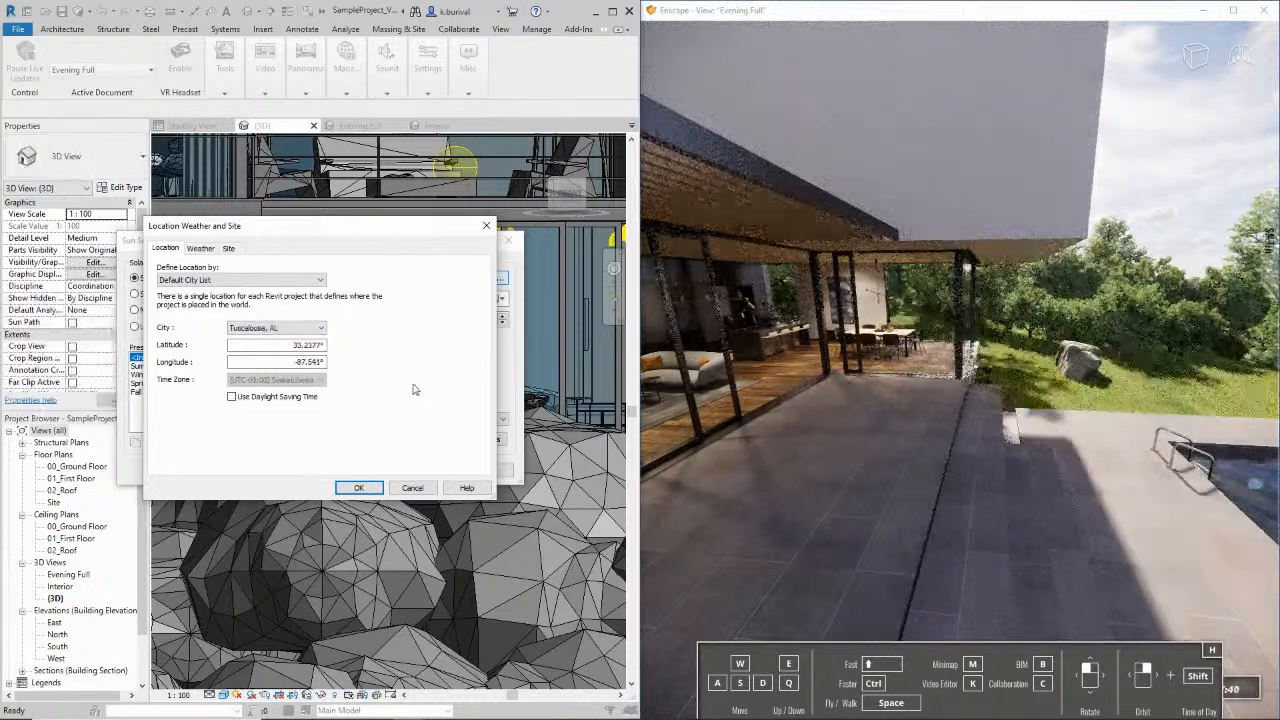
Set the project's city to Ulaanbaatar, Mongolia in the default city list and apply the location and sun settings
key("Down")
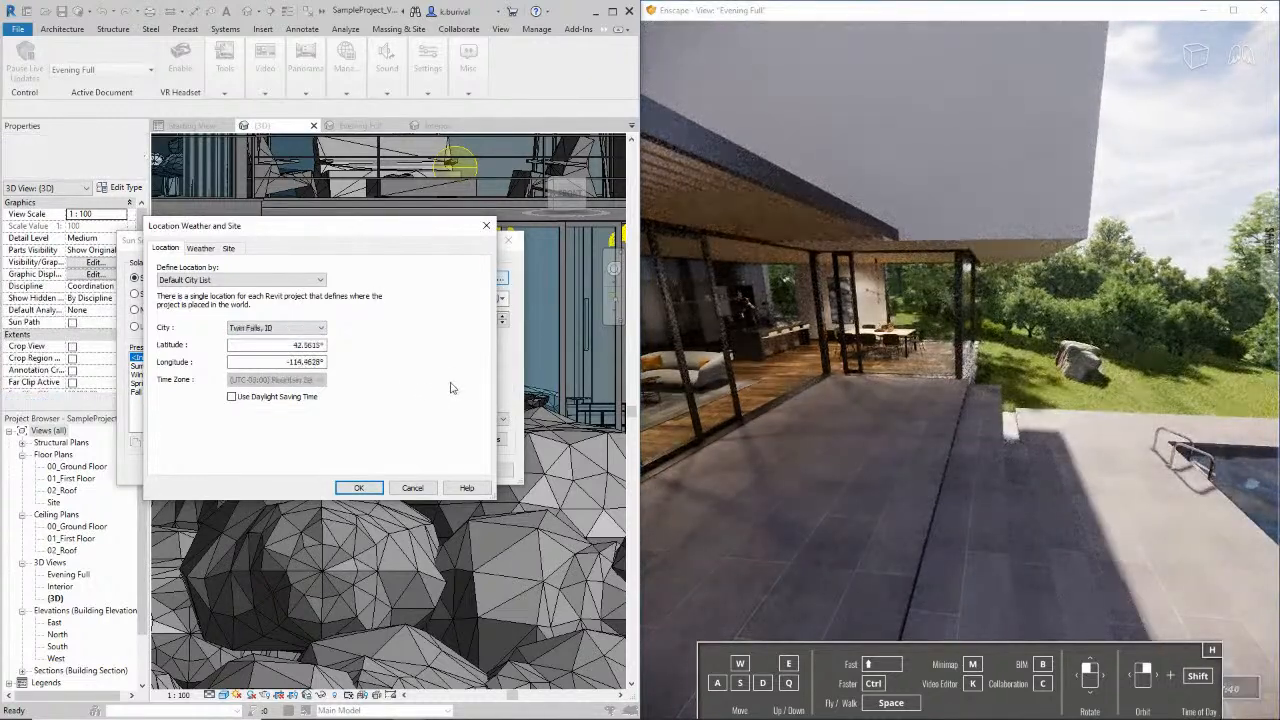
key("Down")
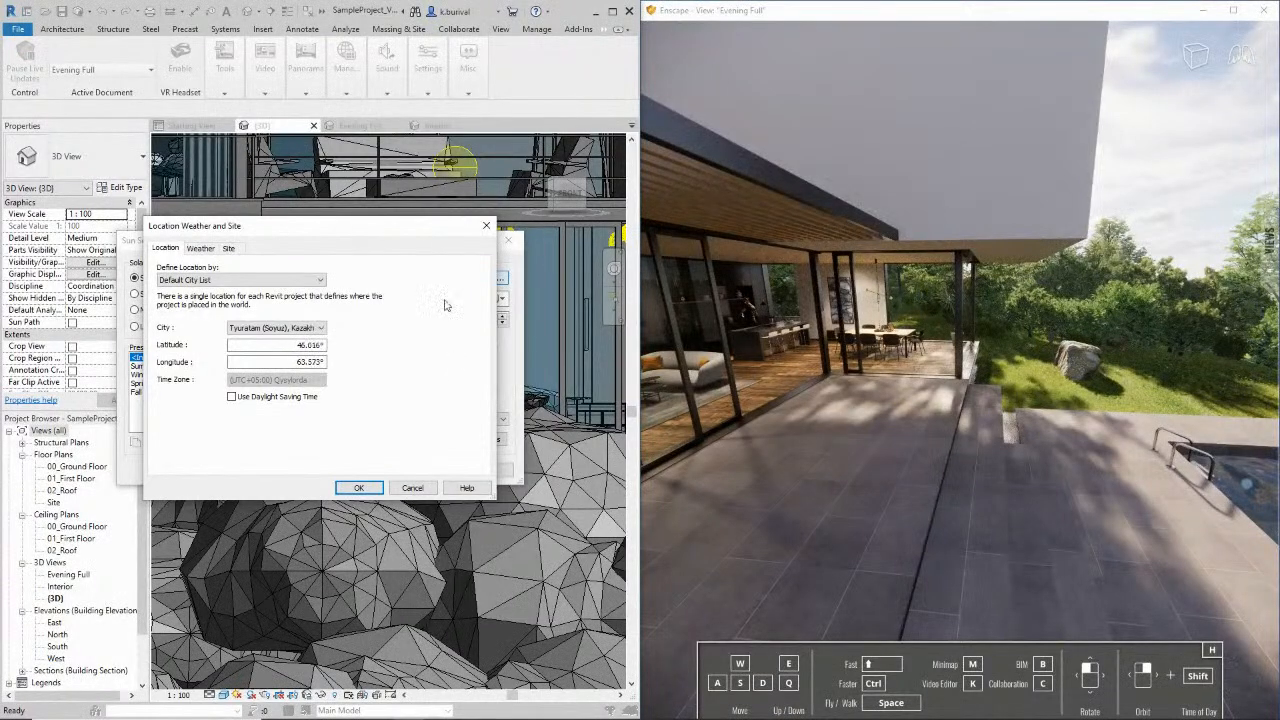
key("Down")
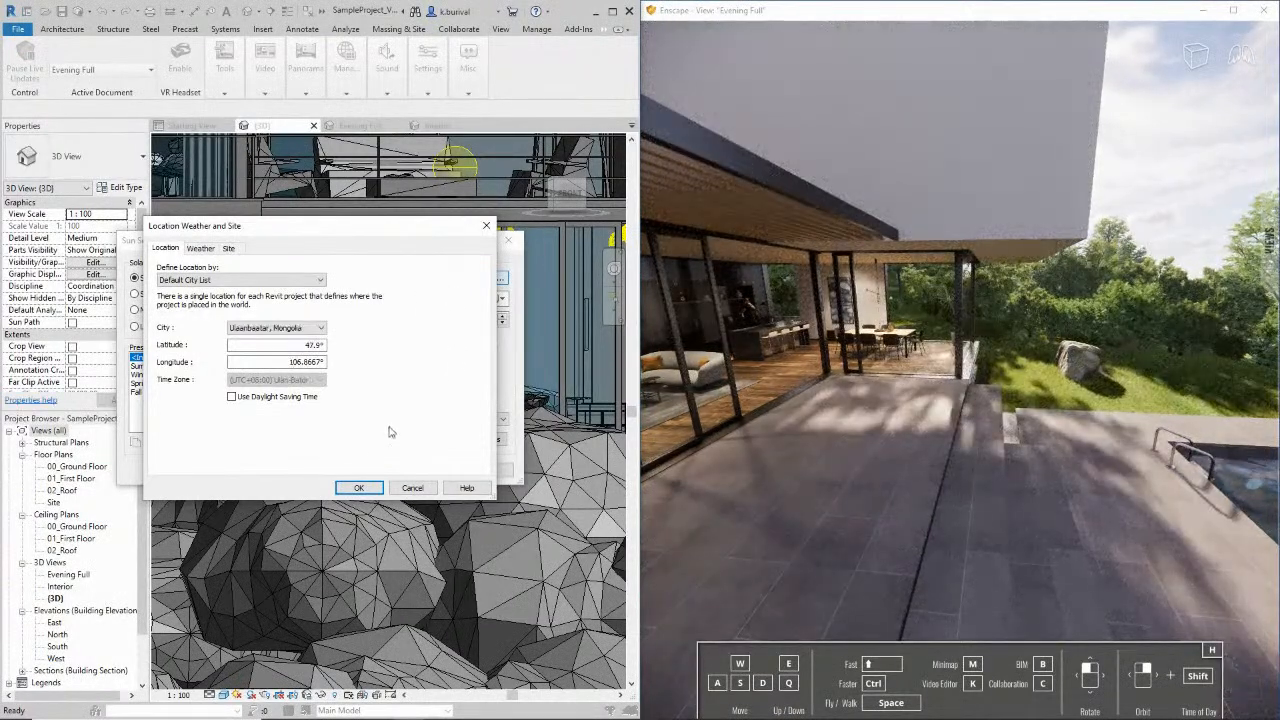
left_click(352, 487)
left_click(358, 470)
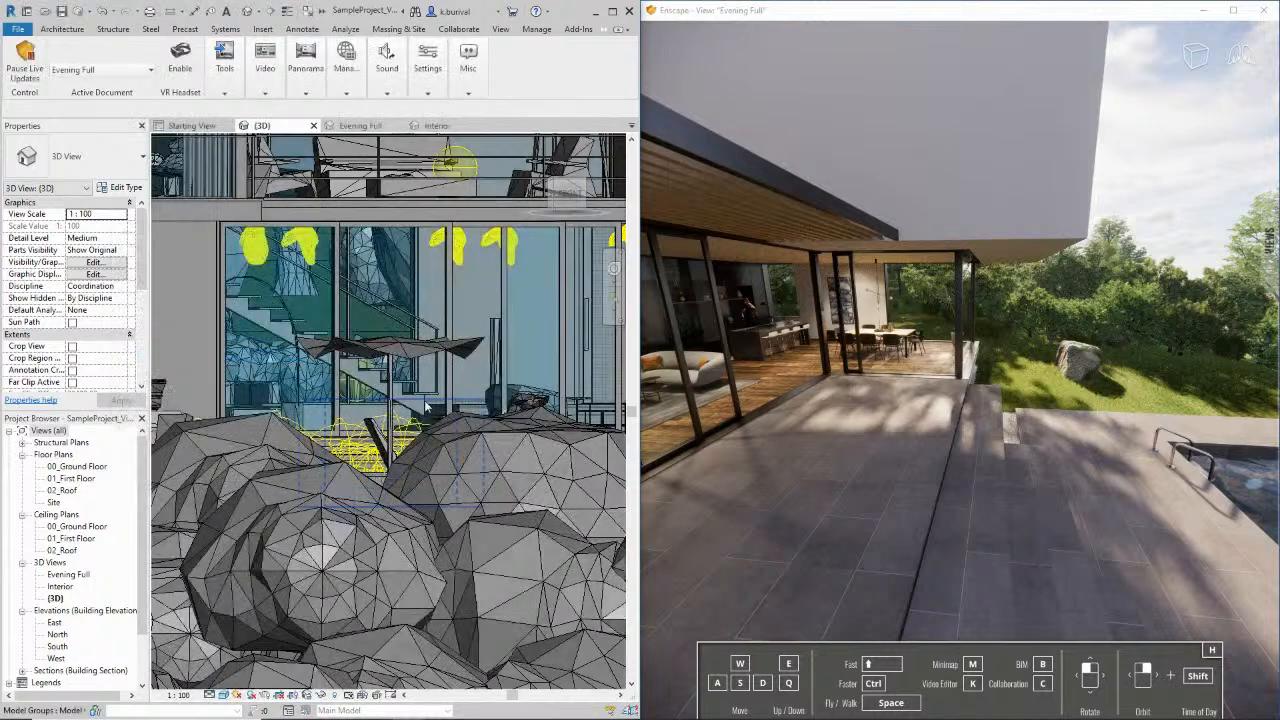
Set Enscape's rendering mode to Light View and examine the light levels around the house by day and at night
left_click(427, 62)
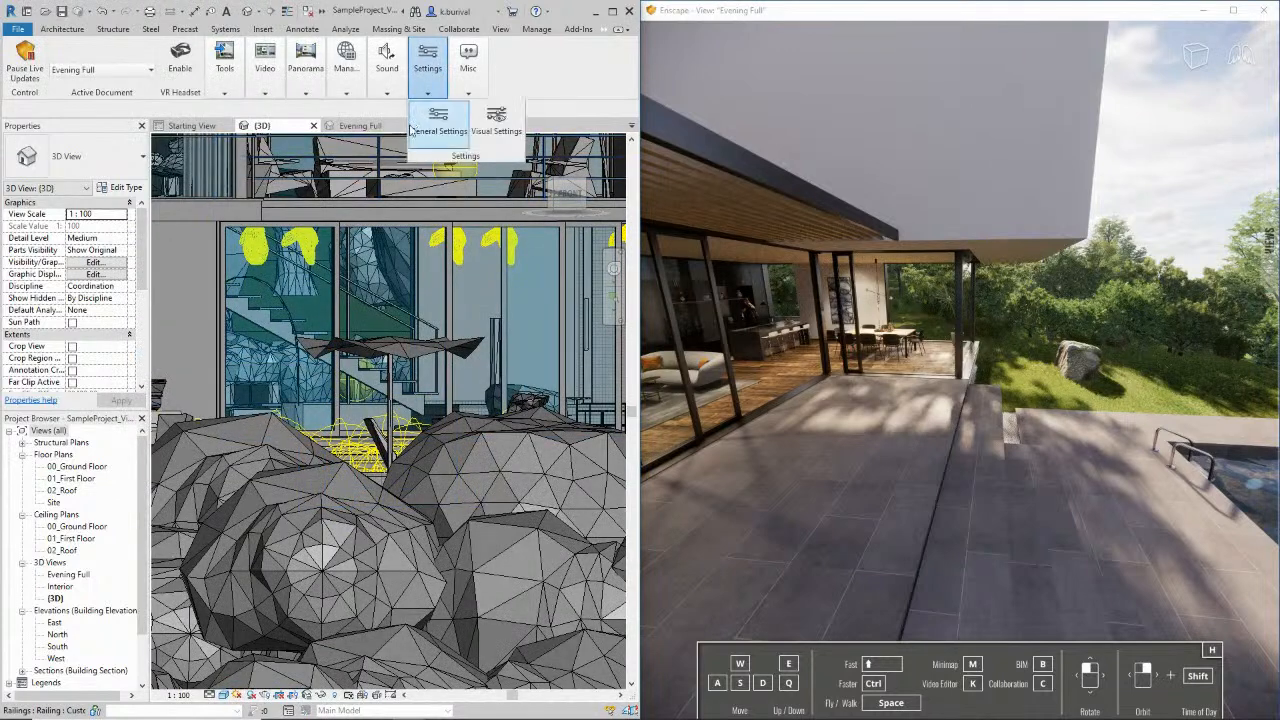
left_click(496, 120)
left_click(145, 124)
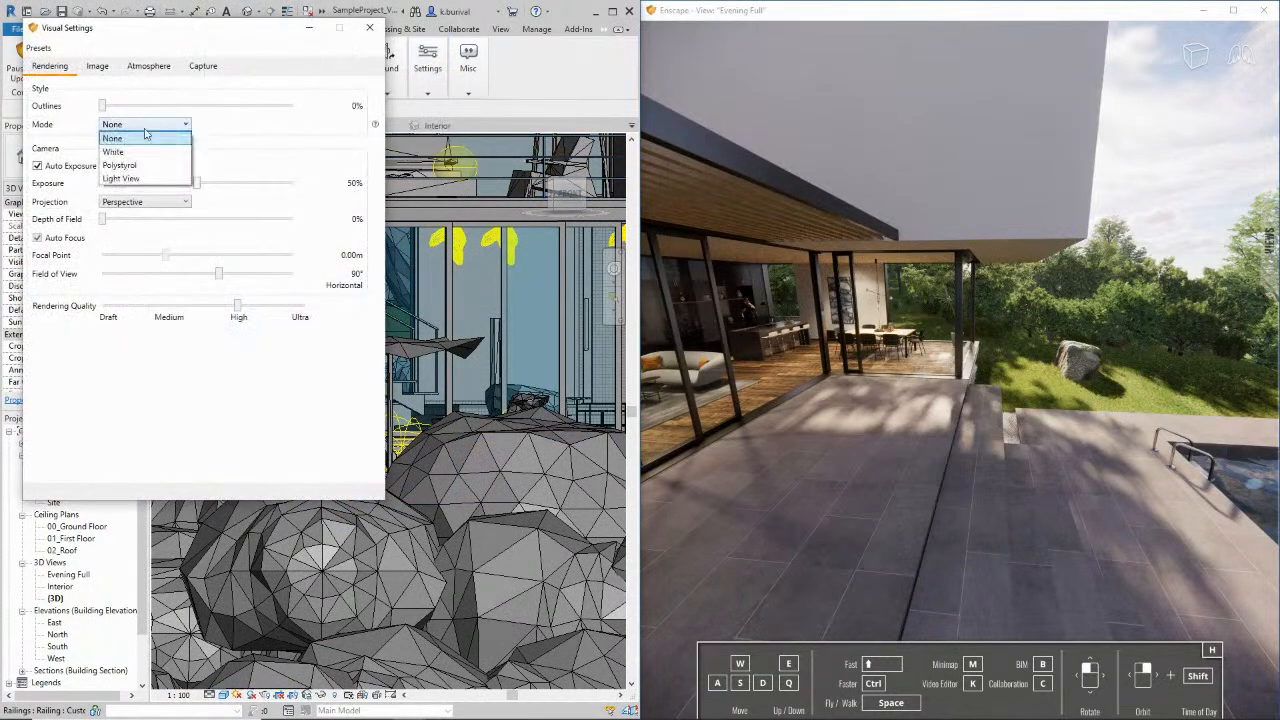
left_click(121, 178)
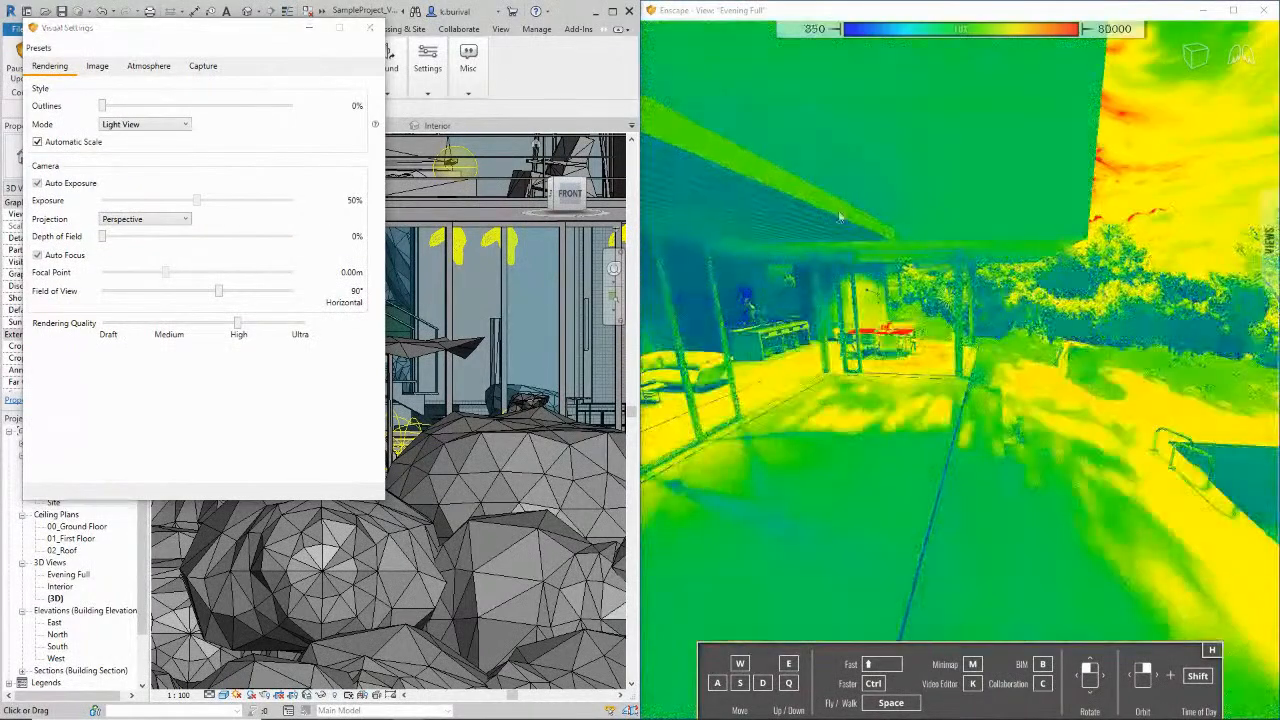
key("s")
left_click_drag(834, 214, 870, 217)
key("u")
key("u")
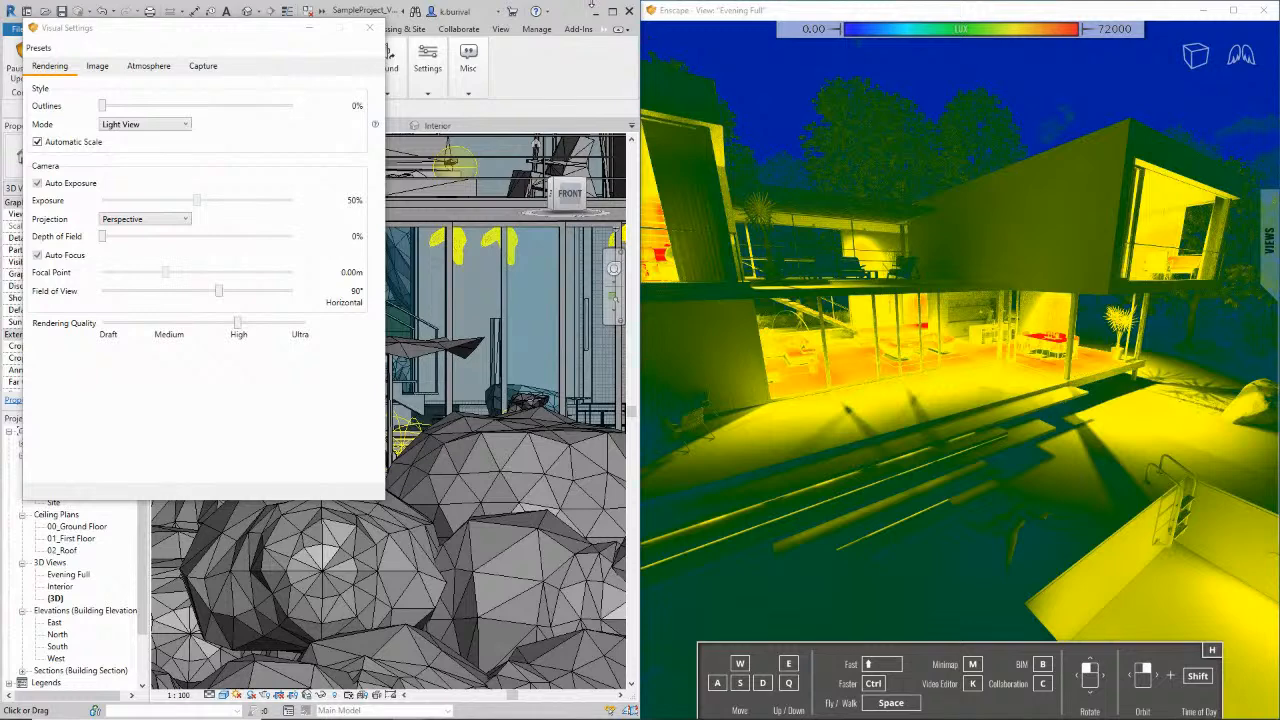
Set the rendering mode to None and close the visual settings
left_click(155, 124)
left_click(140, 138)
left_click(370, 27)
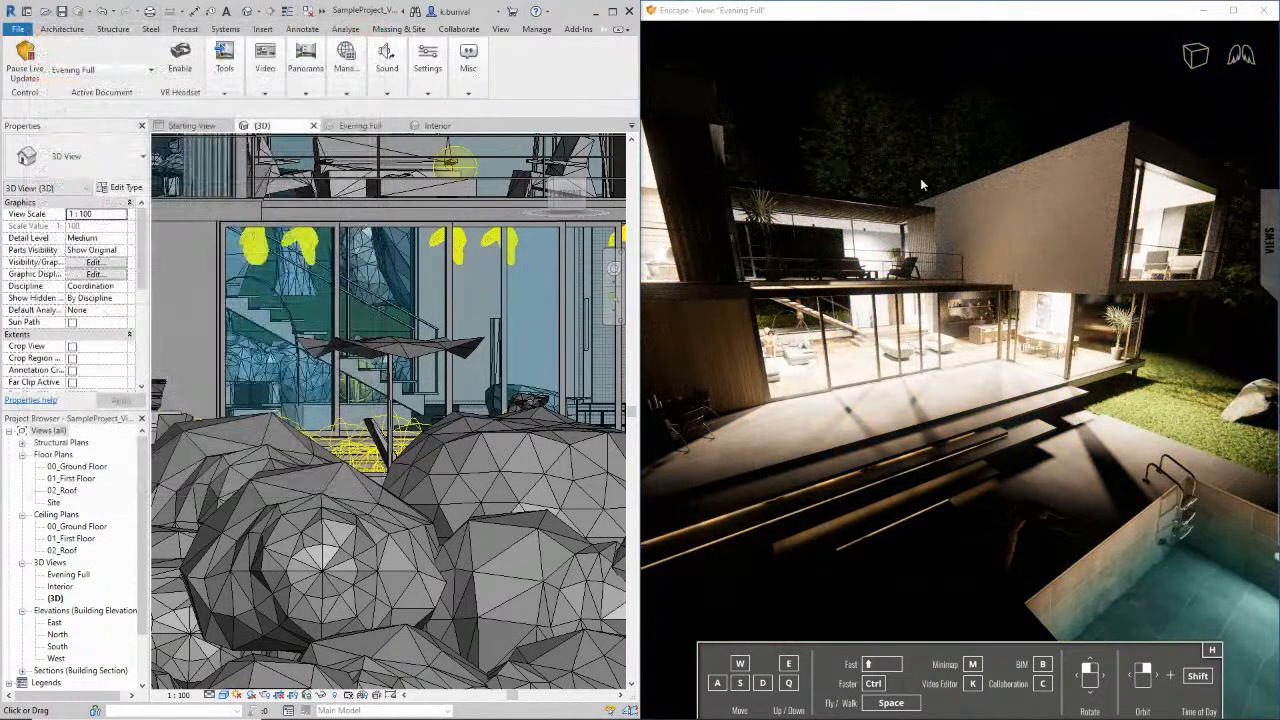
Move the Enscape camera closer to the terrace facade and shift the time of day from night to bright daylight
key("w")
right_click_drag(955, 352, 948, 352, "shift")
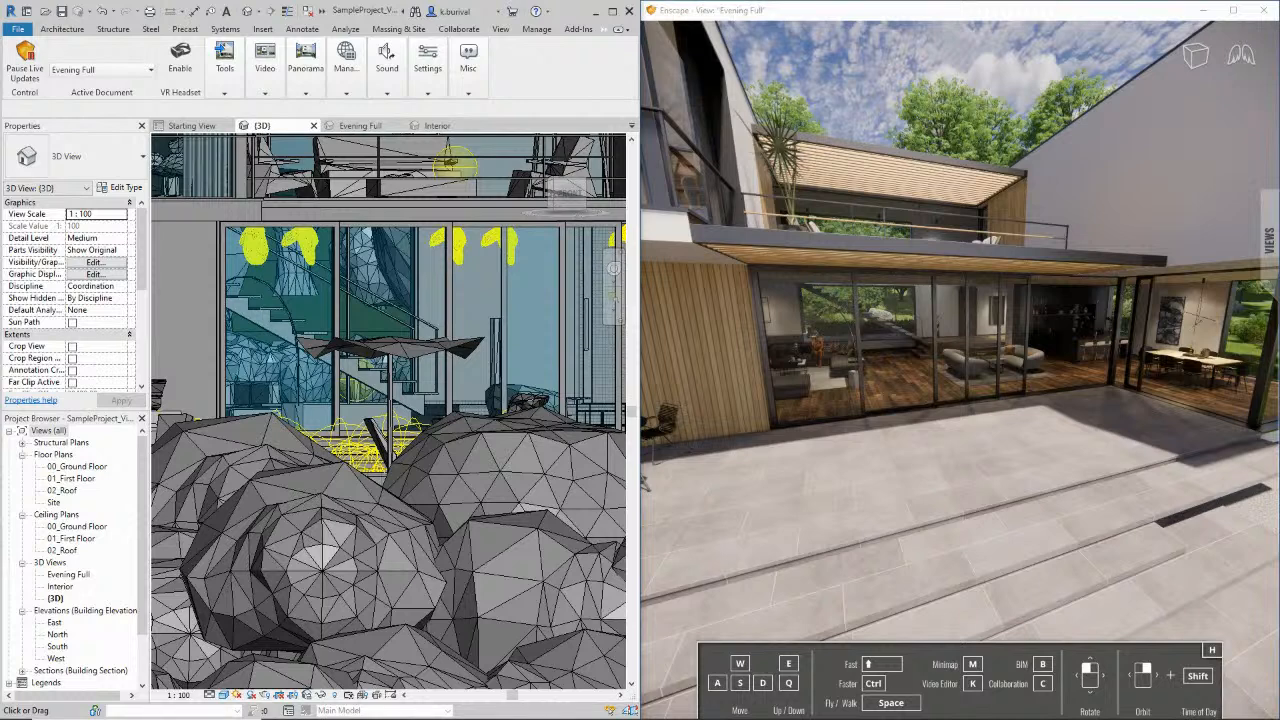
right_click_drag(802, 504, 791, 511, "shift")
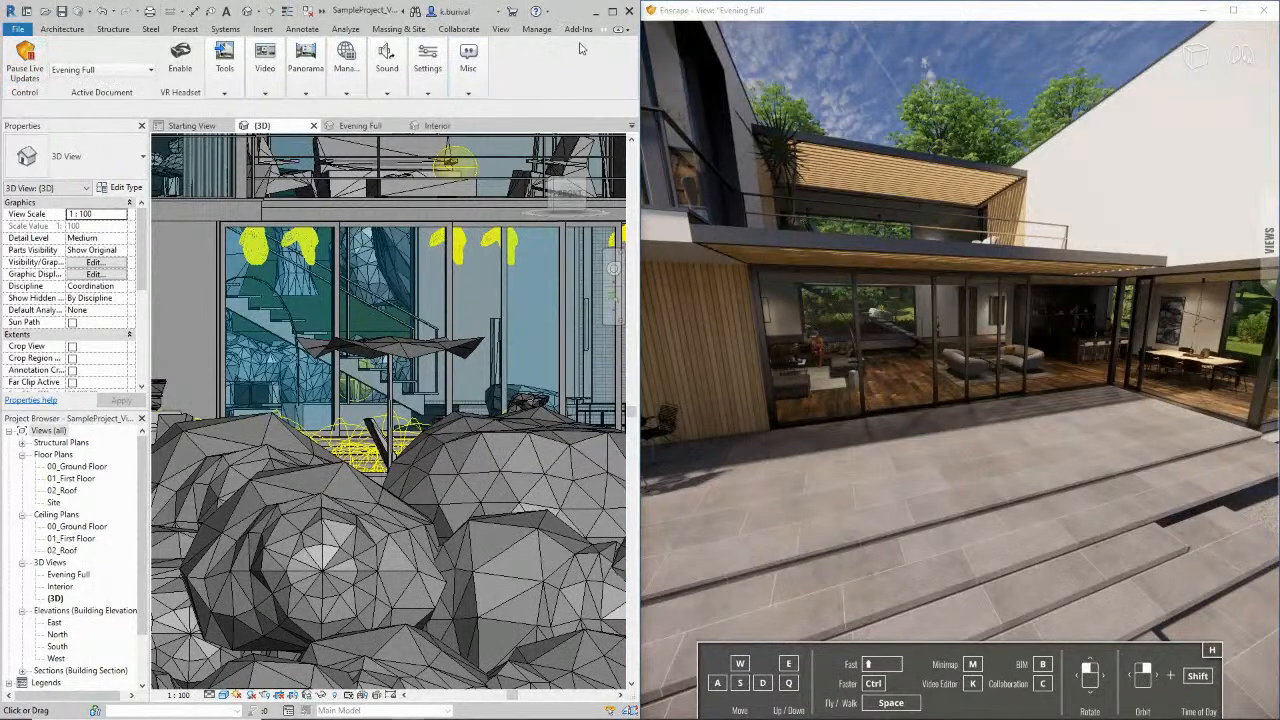
Maximize the Revit window and close the Oculus app, confirming its exit
left_click(611, 12)
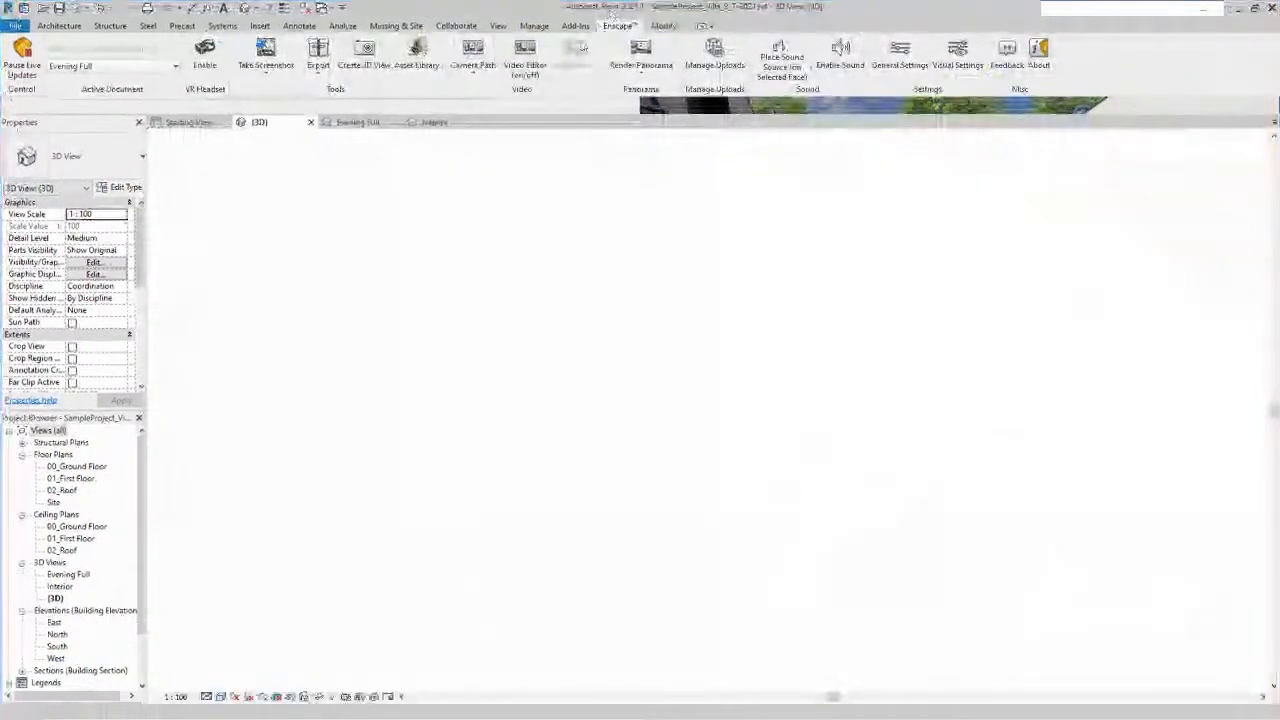
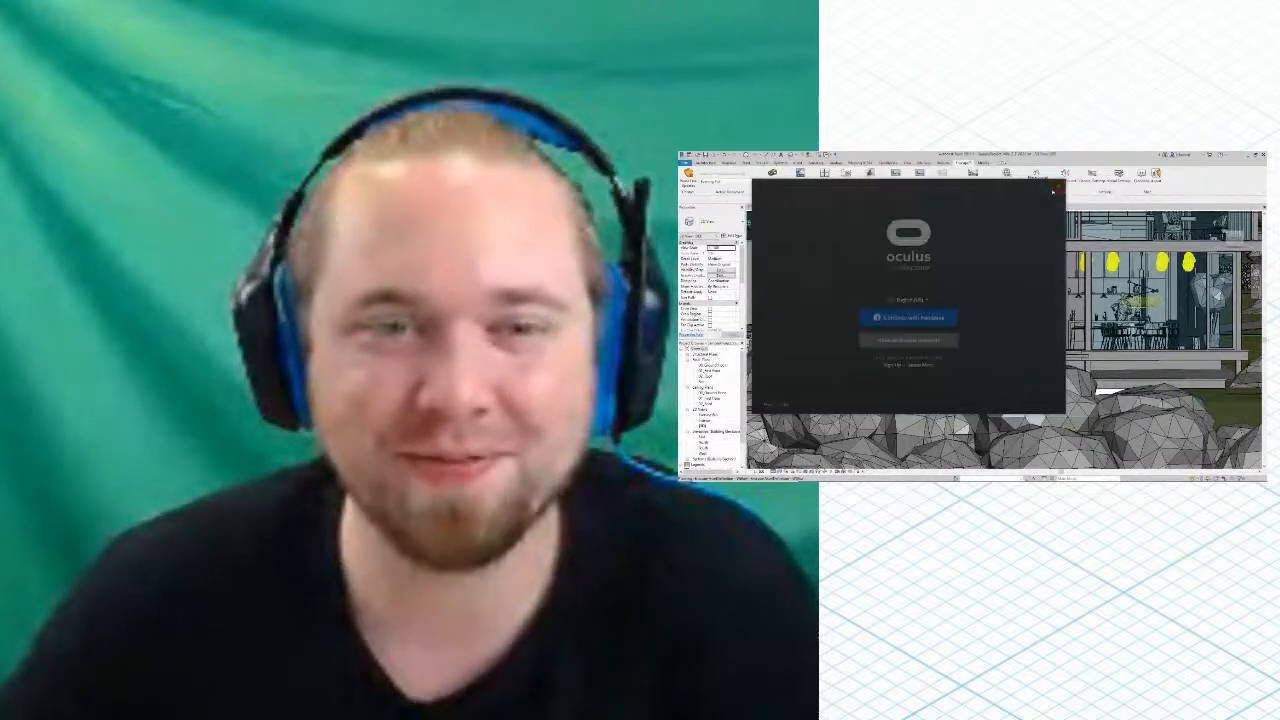
left_click(1053, 189)
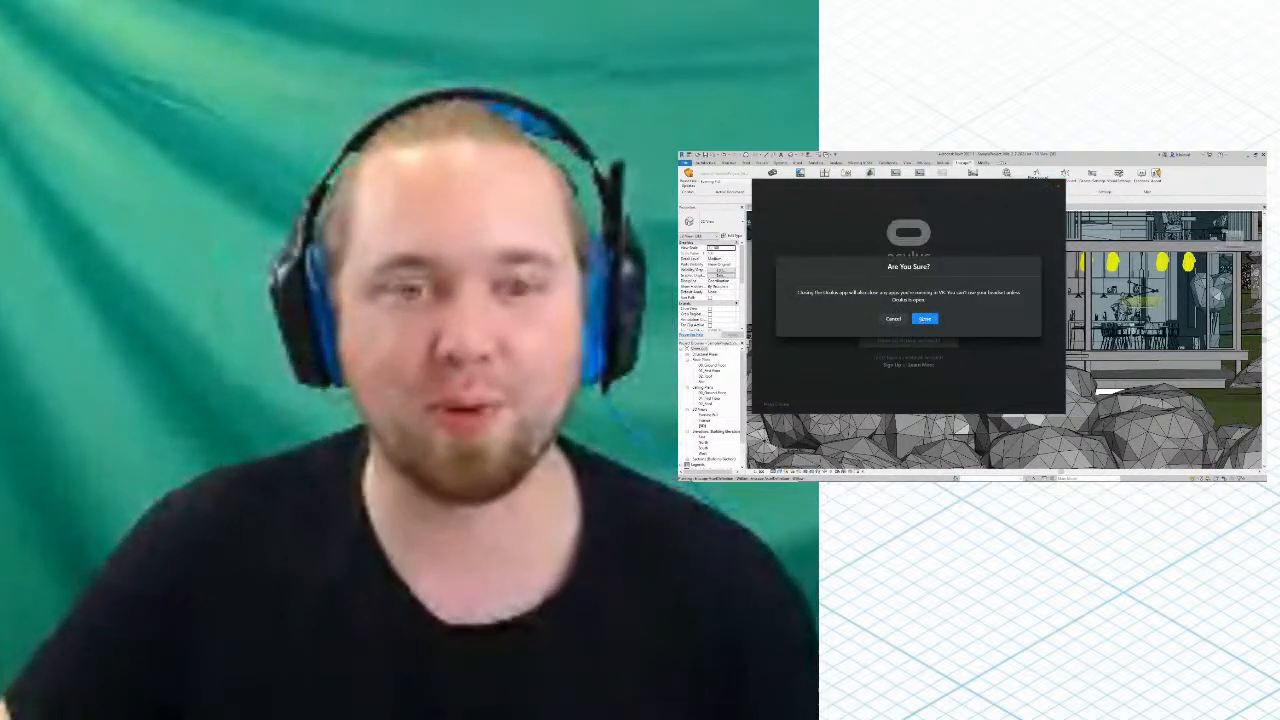
left_click(925, 319)
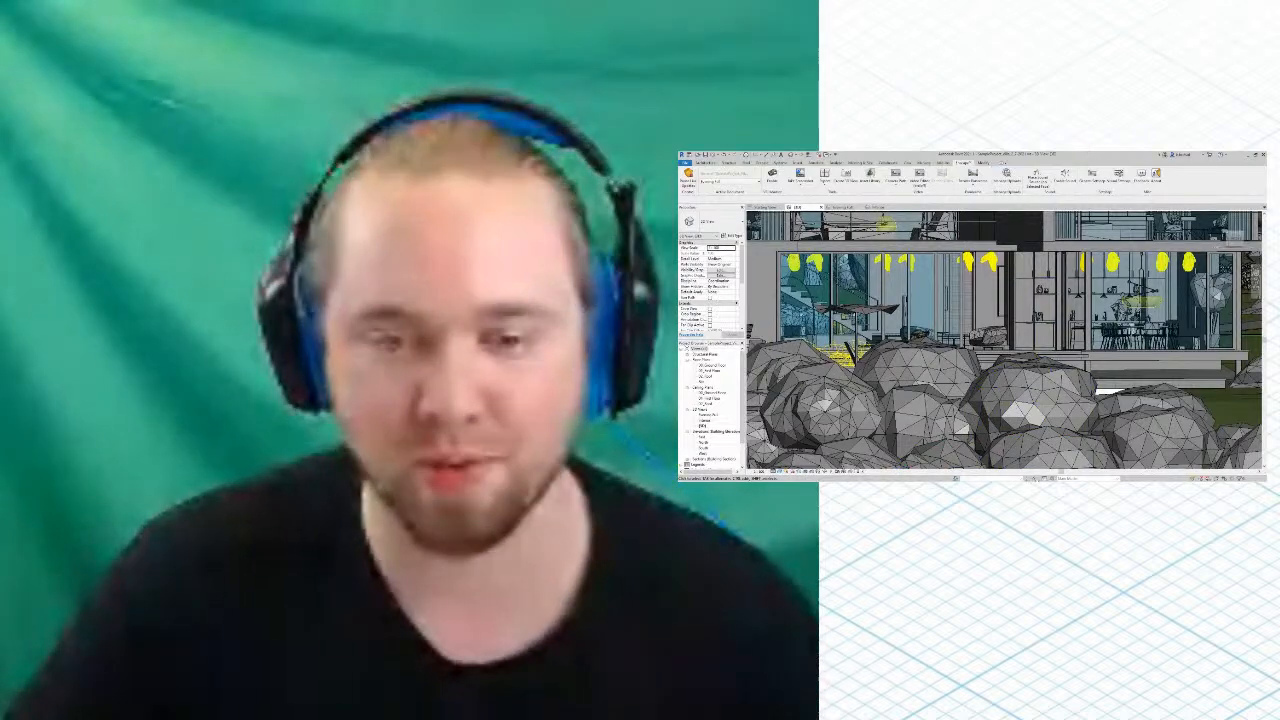
Switch from Revit to the Enscape window and look around the house in the rendered view
key("super")
mouse_move(868, 478)
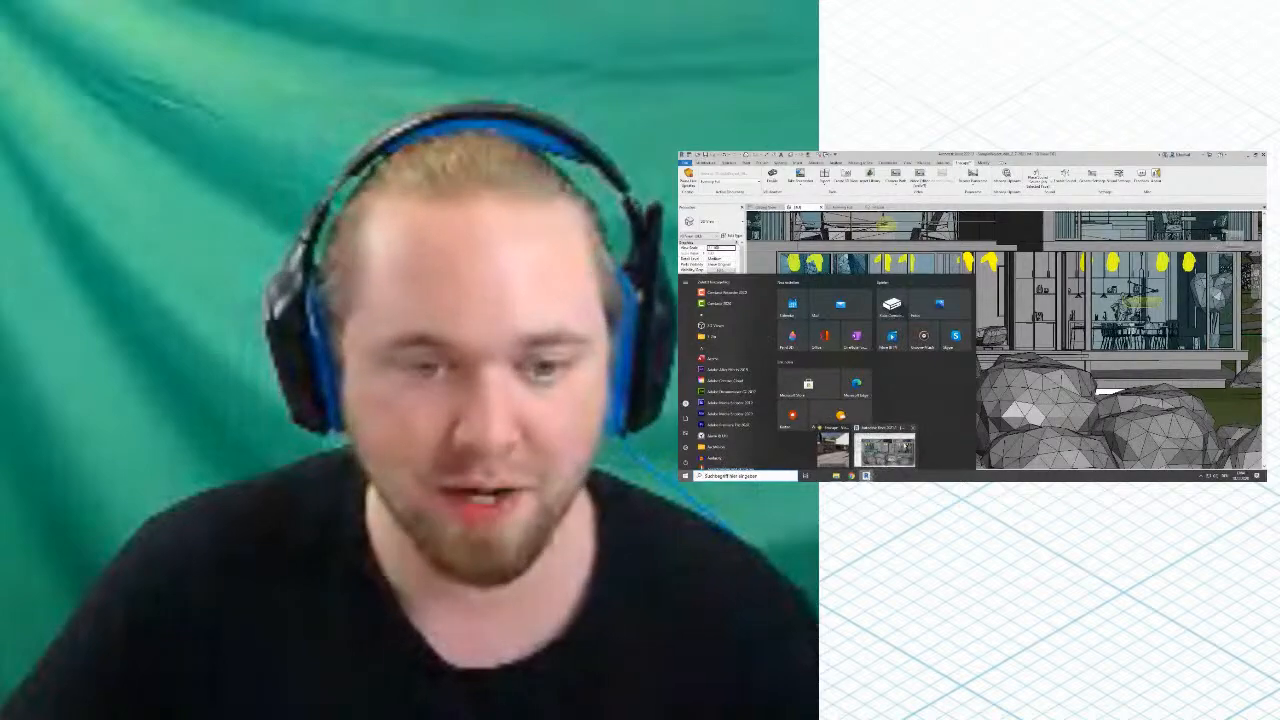
left_click(886, 452)
key("super")
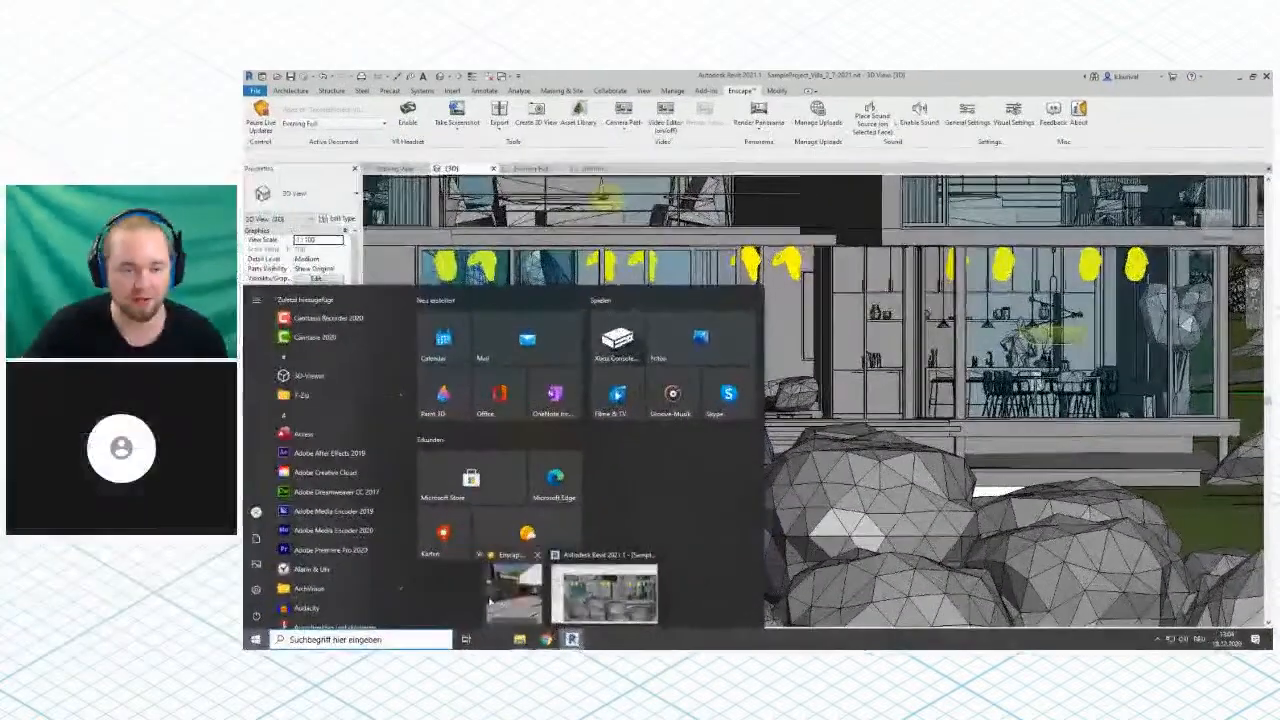
left_click(833, 450)
left_click_drag(1130, 305, 1104, 305)
left_click_drag(988, 339, 987, 343)
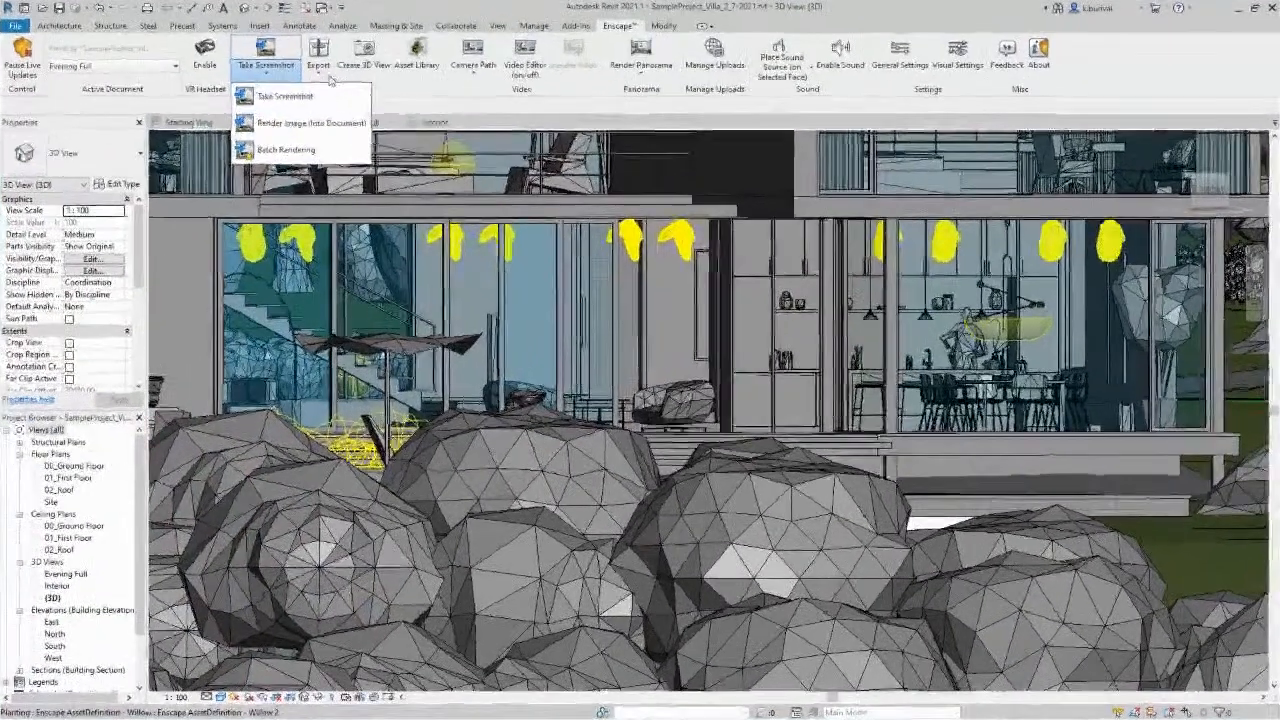
Look through the Enscape Asset Library's available assets and close it
left_click(499, 133)
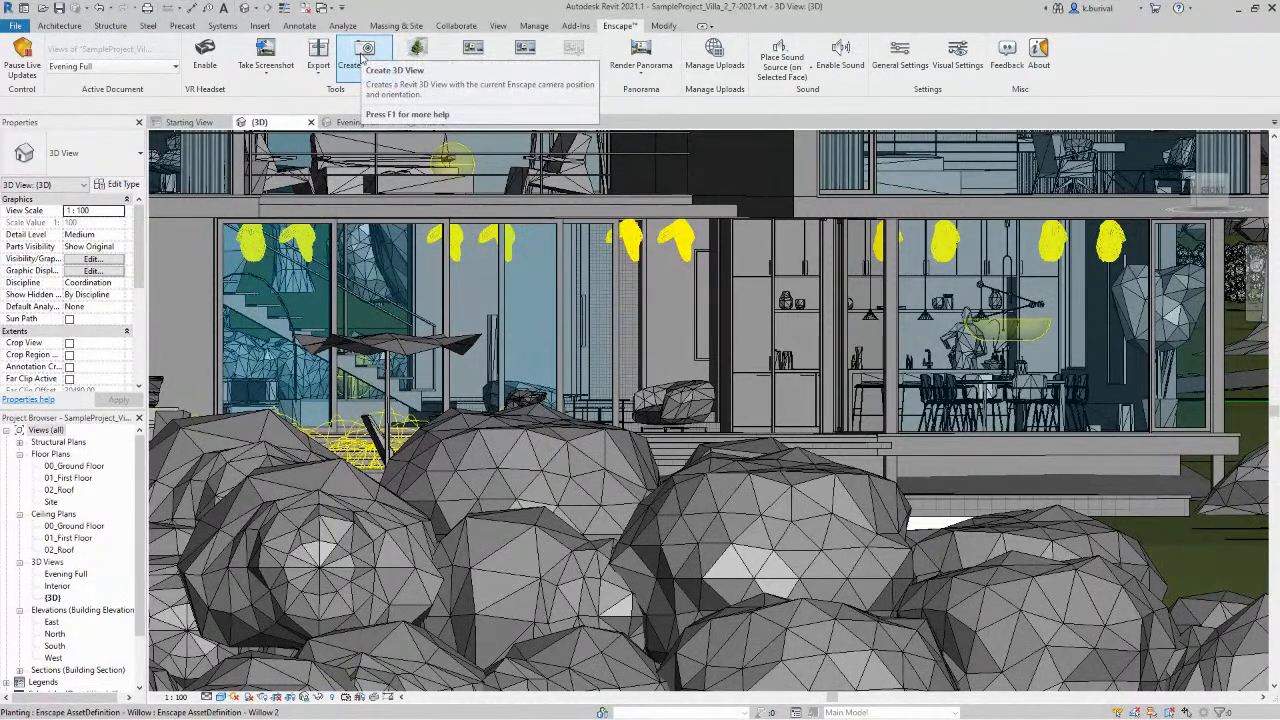
left_click(416, 64)
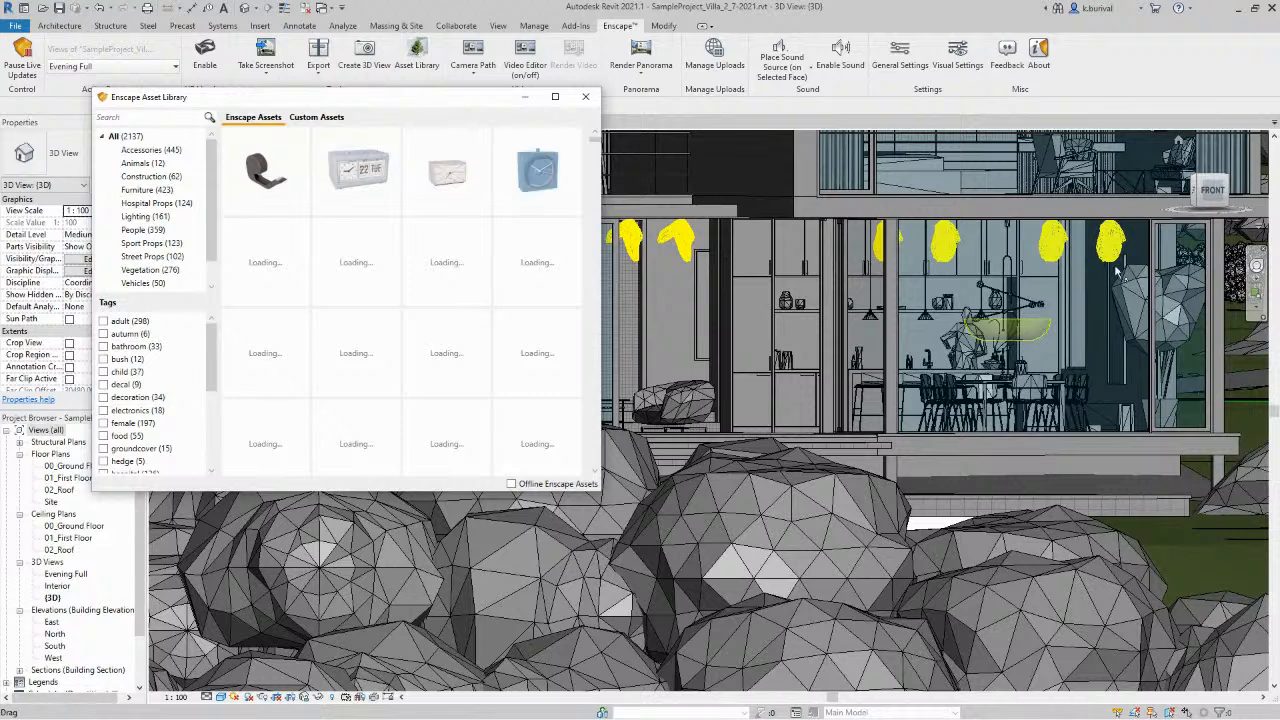
mouse_move(553, 180)
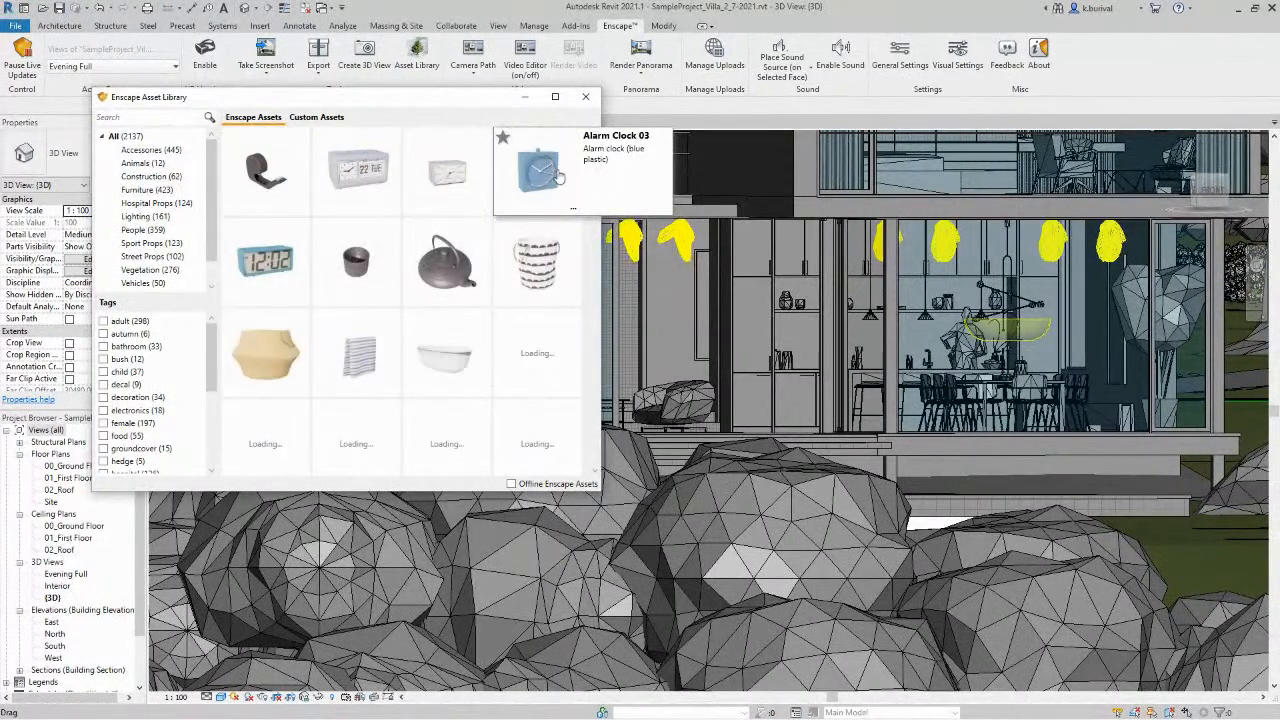
left_click(585, 97)
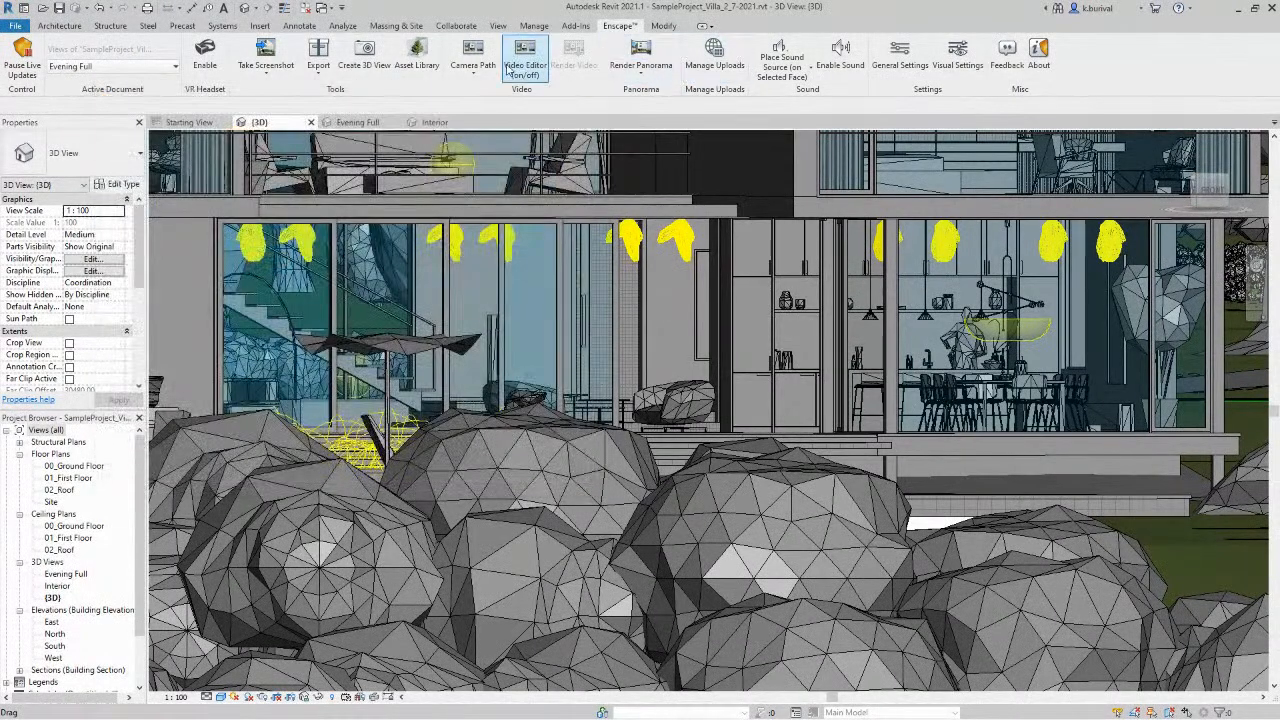
Review Enscape's camera path and panorama rendering options
left_click(473, 77)
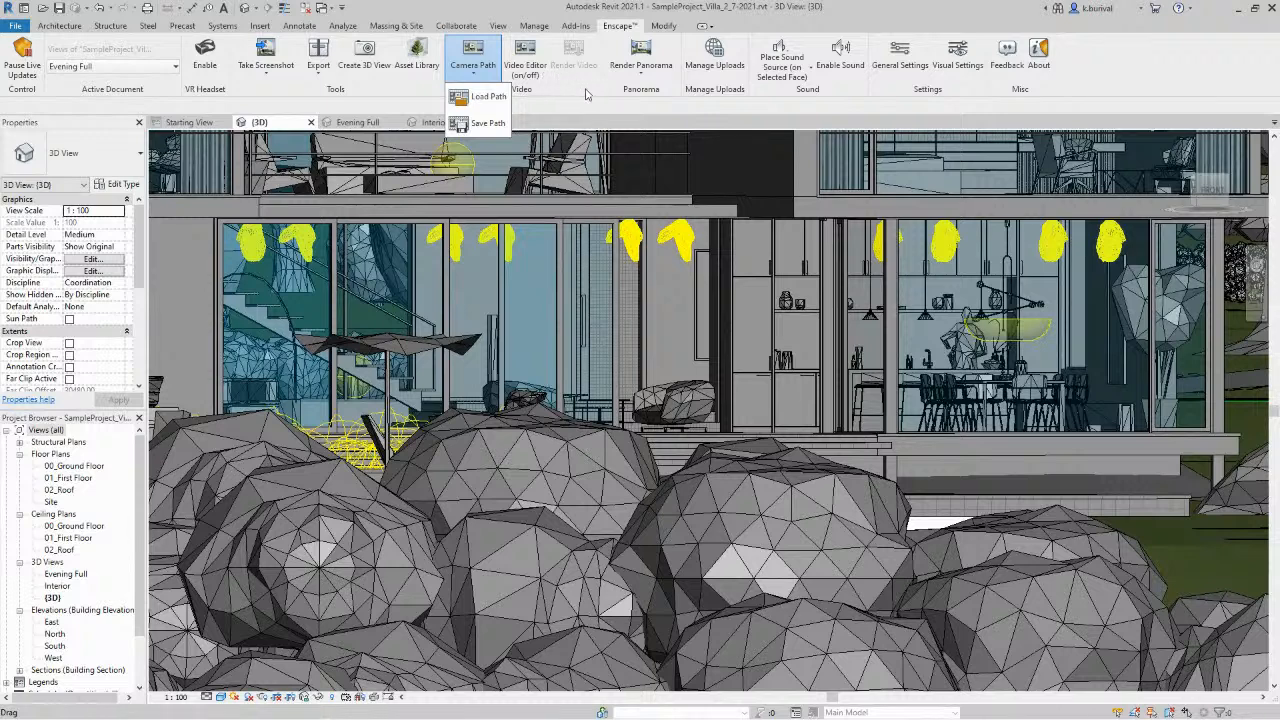
left_click(641, 75)
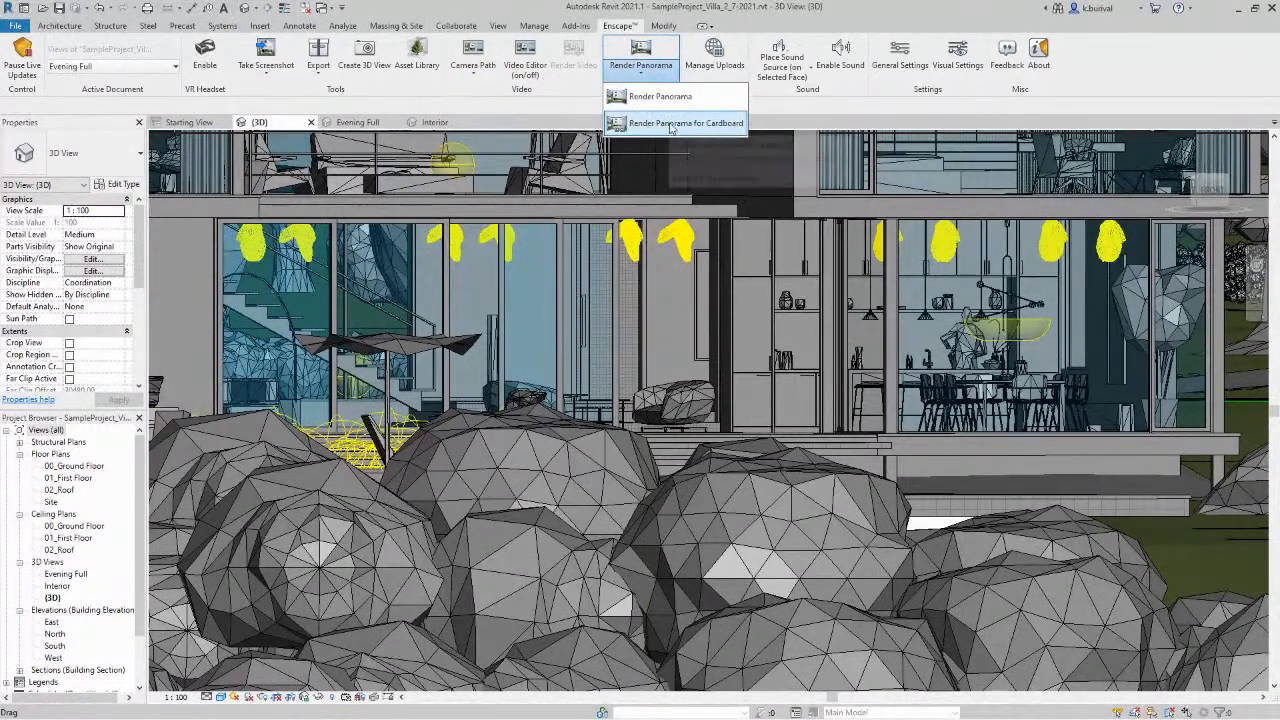
left_click(757, 28)
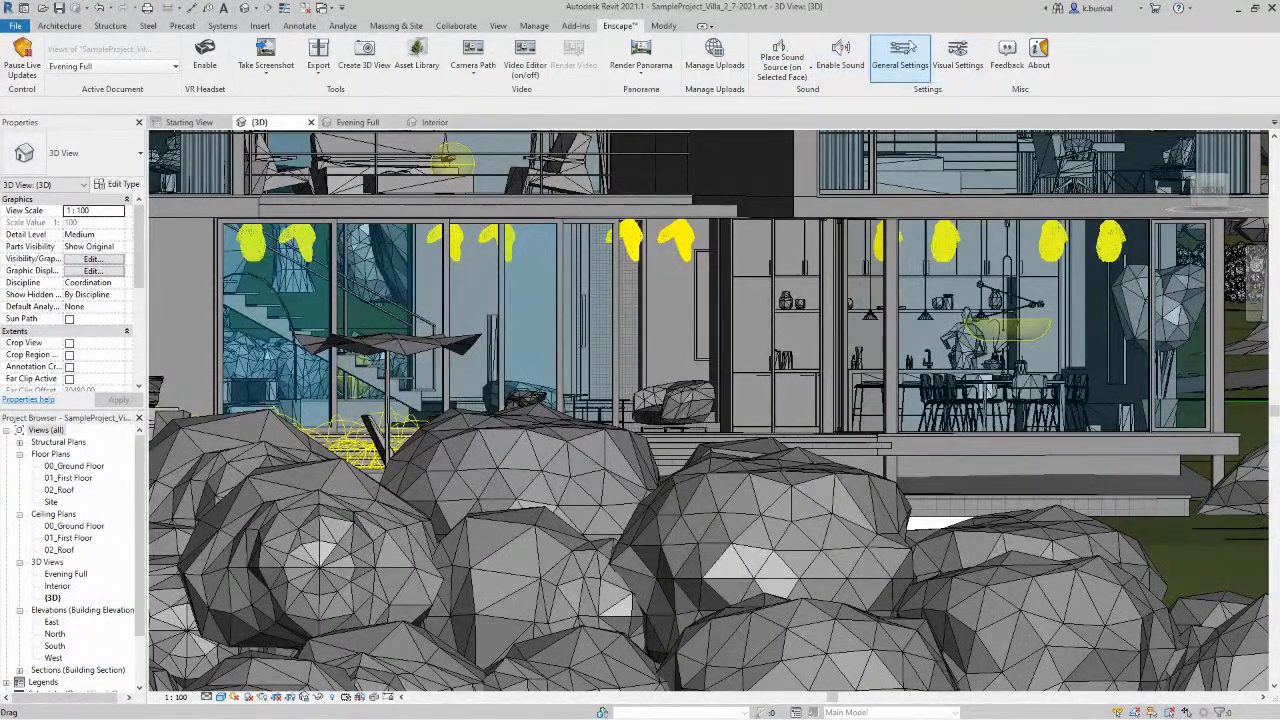
Review the Input, Devices, Performance, Licensing and Preferences pages of Enscape's General Settings and close the dialog
left_click(900, 56)
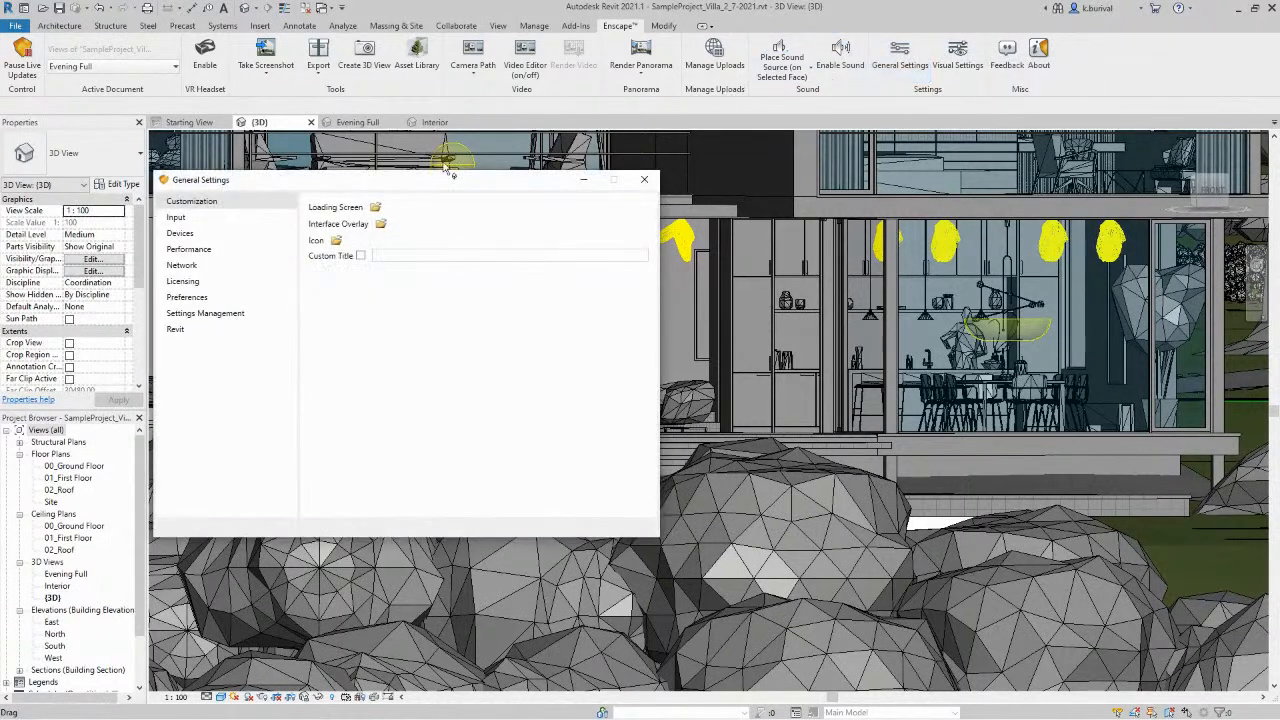
left_click(205, 217)
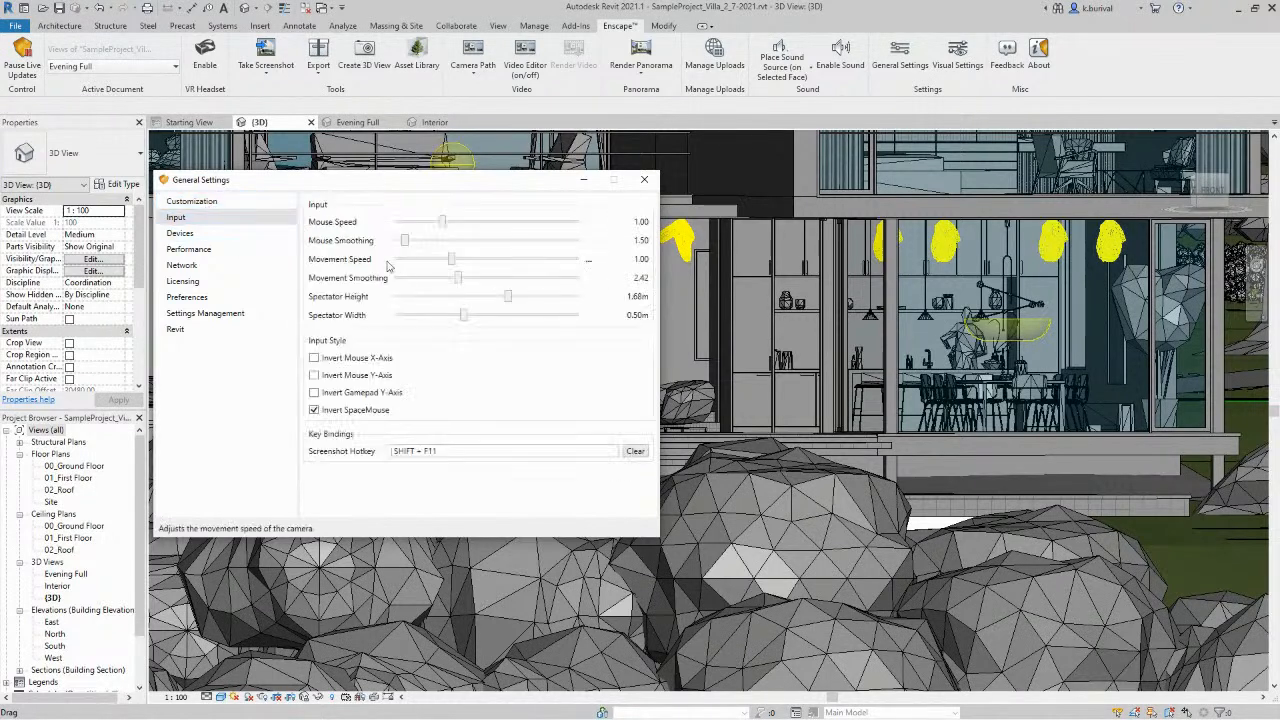
left_click(209, 236)
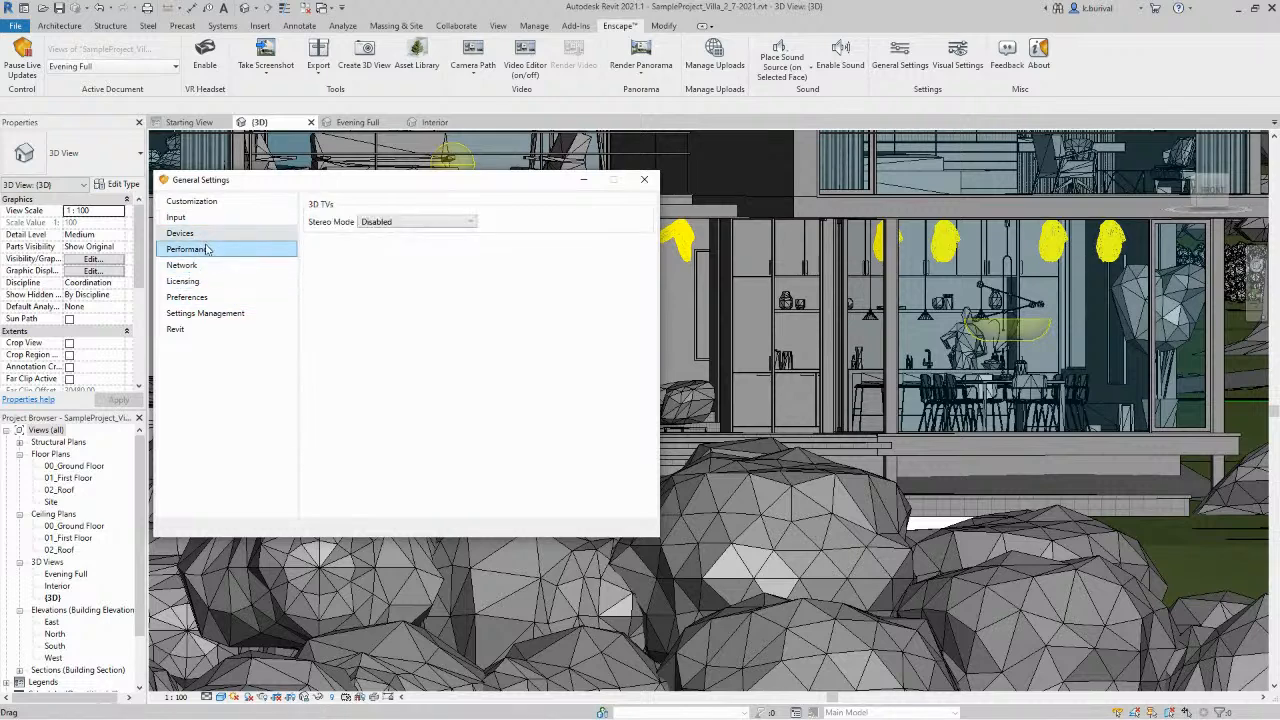
left_click(204, 251)
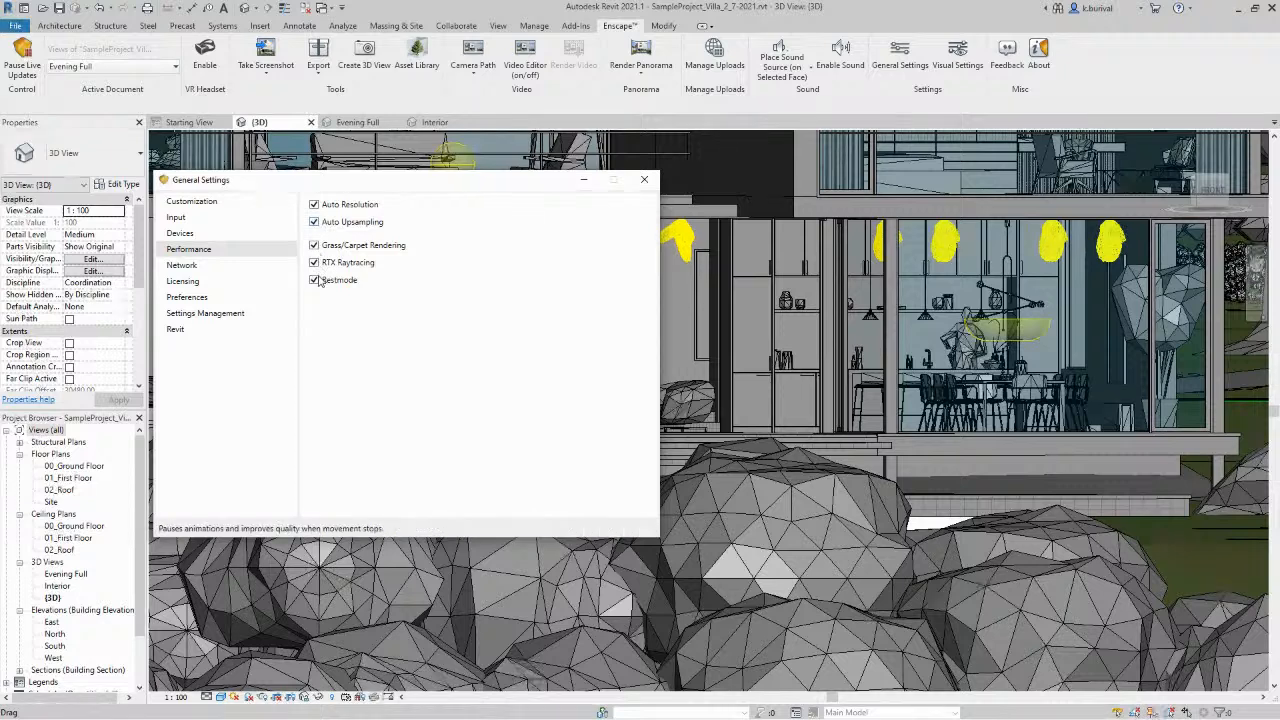
left_click(188, 283)
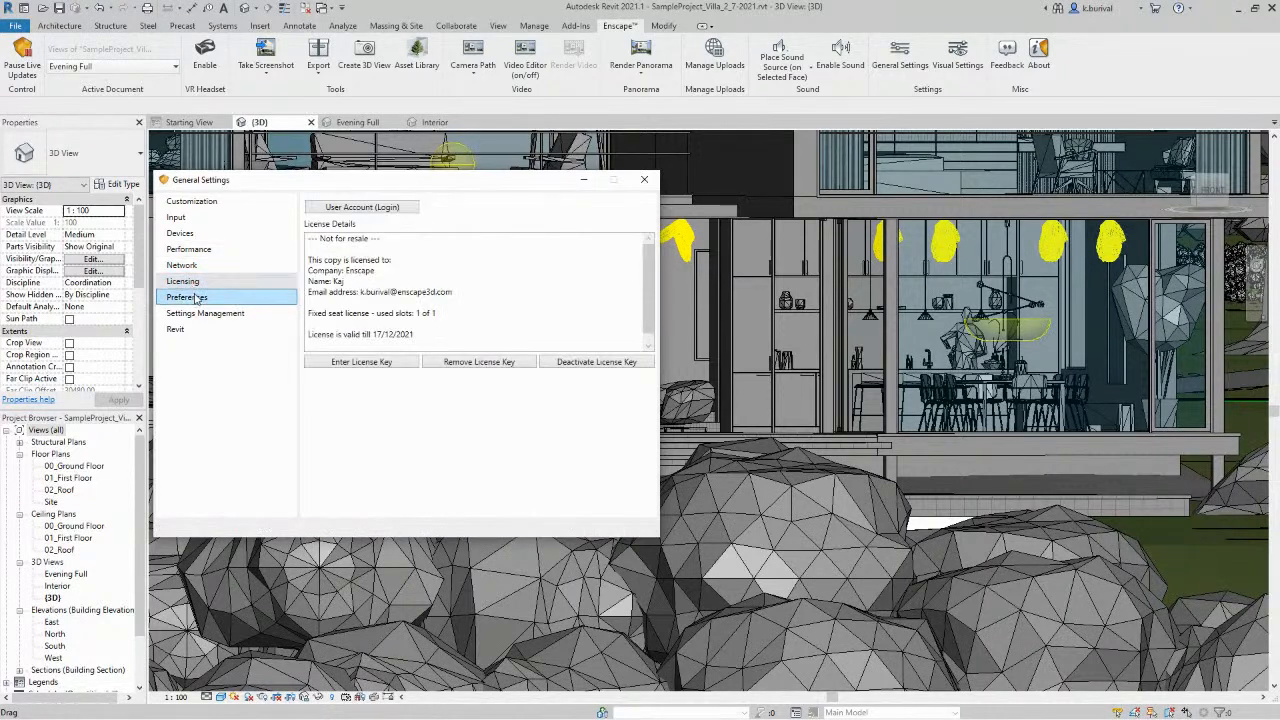
left_click(195, 298)
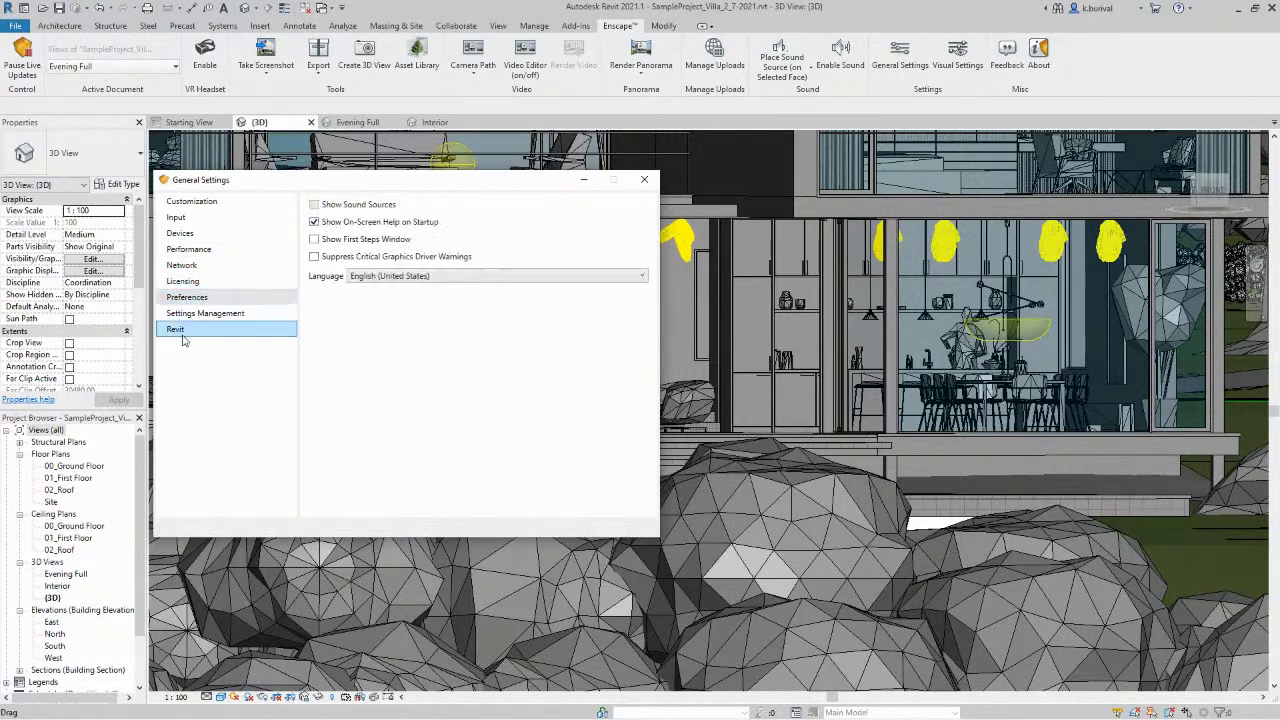
left_click(644, 179)
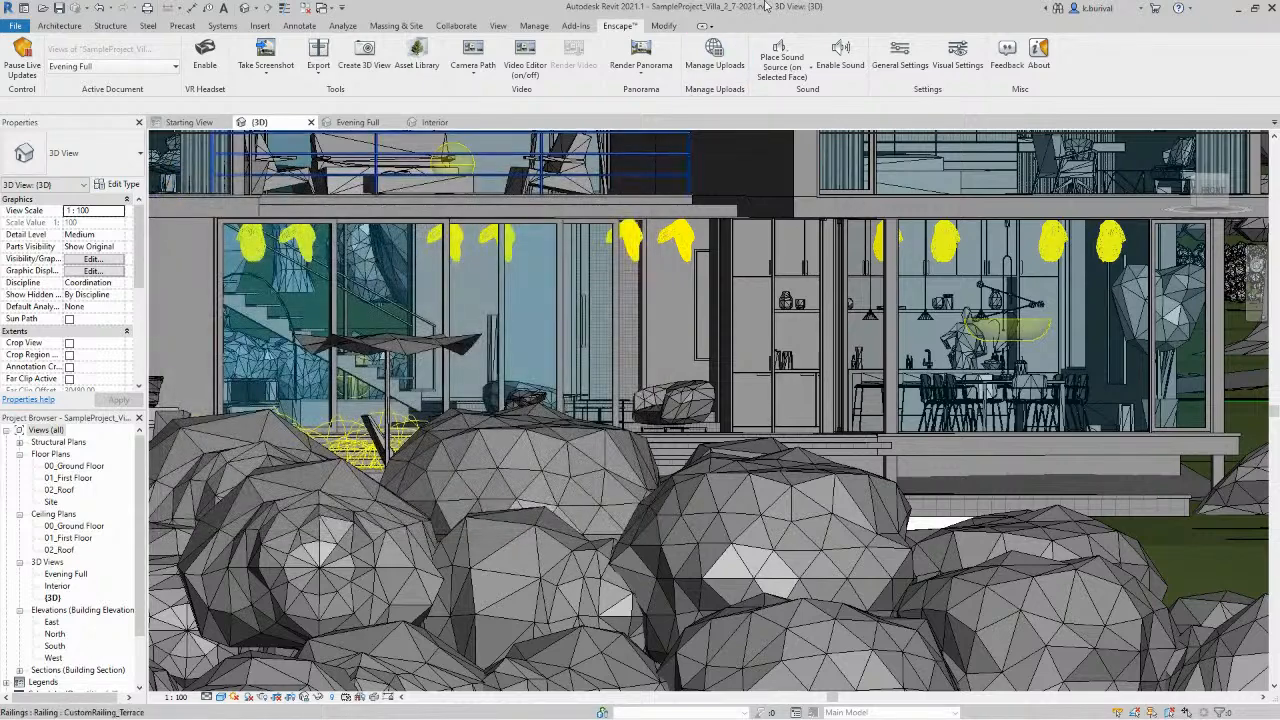
Restore Revit beside the Enscape view, turn the camera along the terrace facade, and open the Visual Settings
double_click(607, 5)
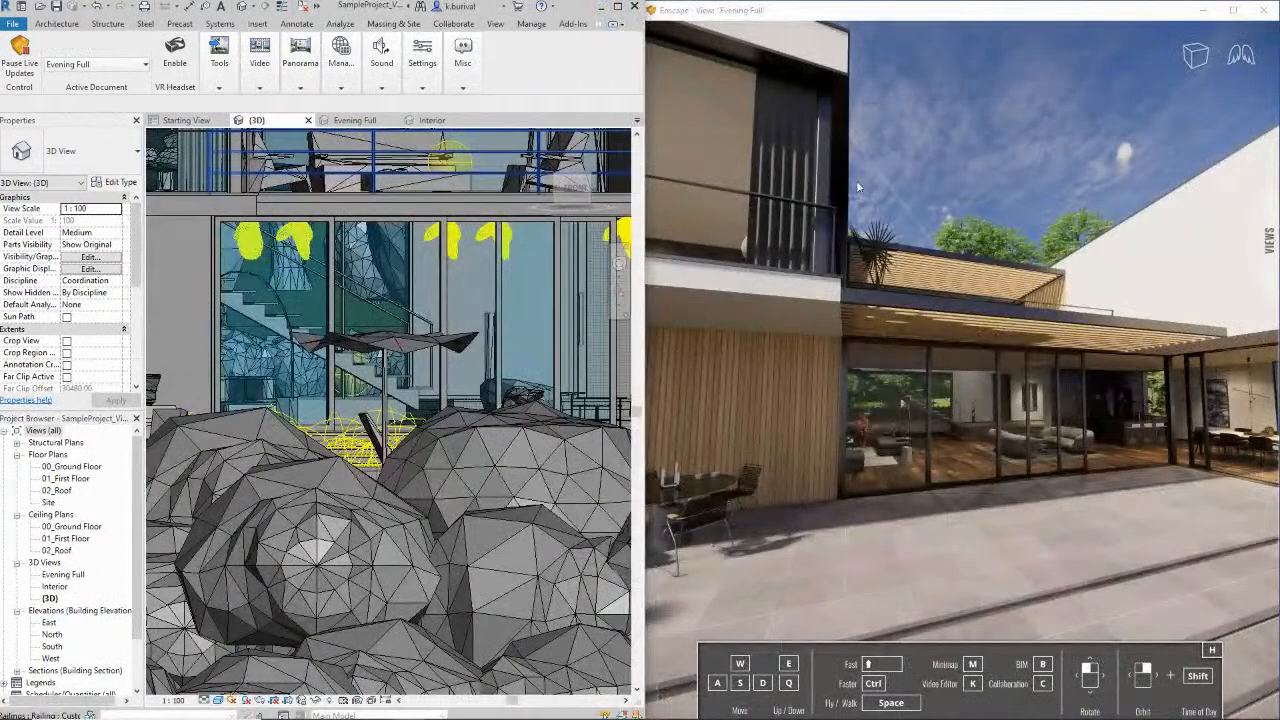
left_click_drag(865, 190, 865, 190)
left_click(422, 60)
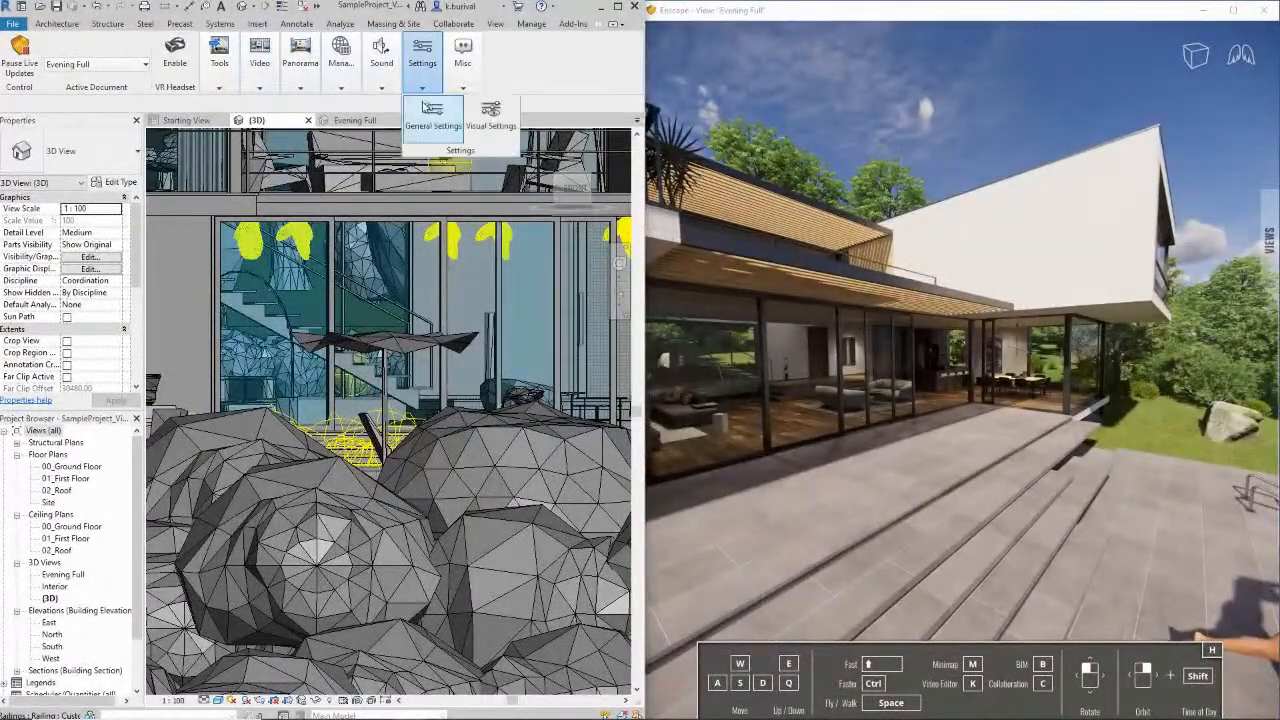
left_click(488, 122)
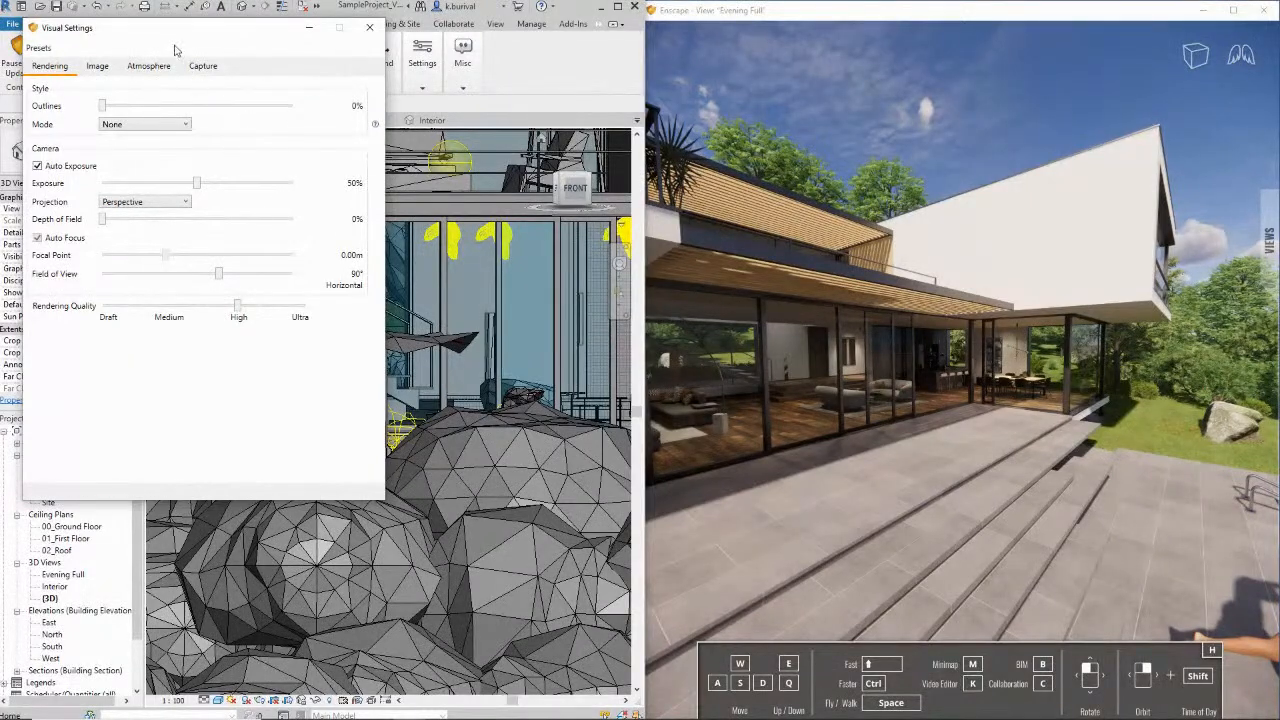
Raise the outline thickness to 81% and look around the terrace and pool
left_click_drag(171, 42, 243, 86)
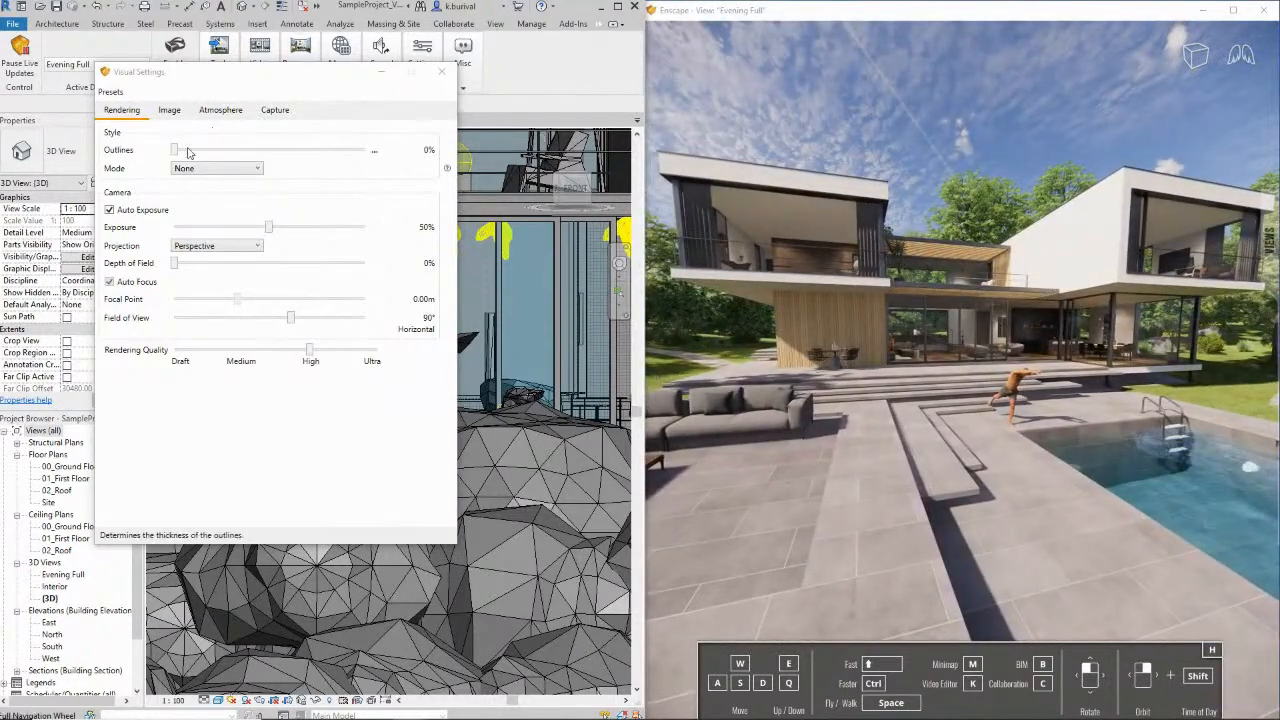
left_click_drag(176, 156, 328, 150)
left_click(1000, 558)
right_click_drag(1000, 558, 1000, 558)
Switch the rendering mode to White and walk from the terrace into the dining area to inspect it
left_click(215, 168)
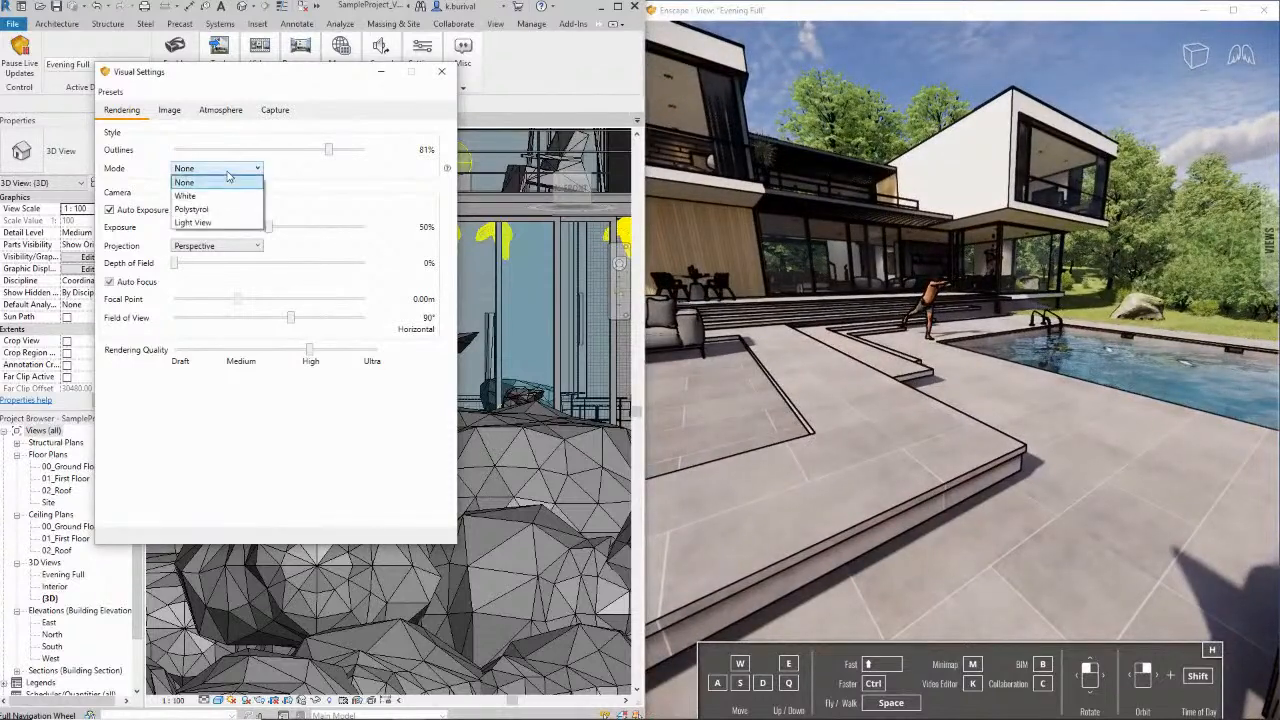
left_click(214, 196)
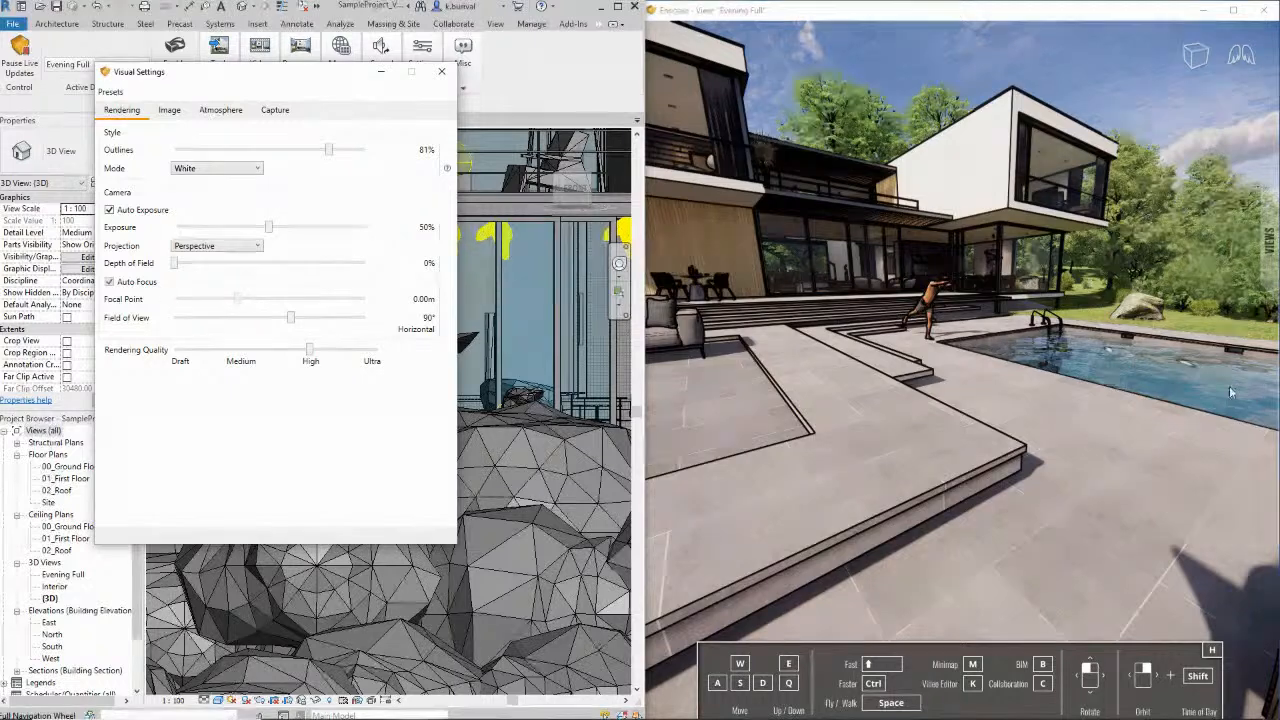
left_click(910, 446)
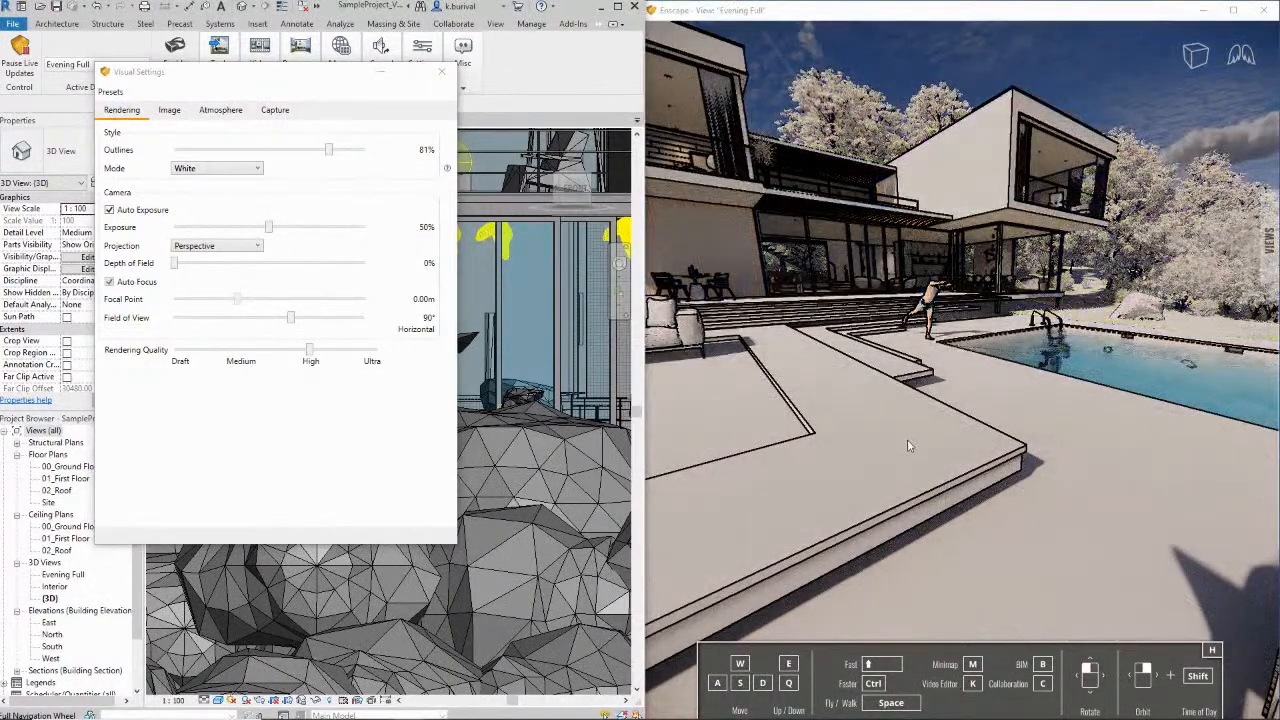
right_click_drag(919, 432, 960, 428)
key("w")
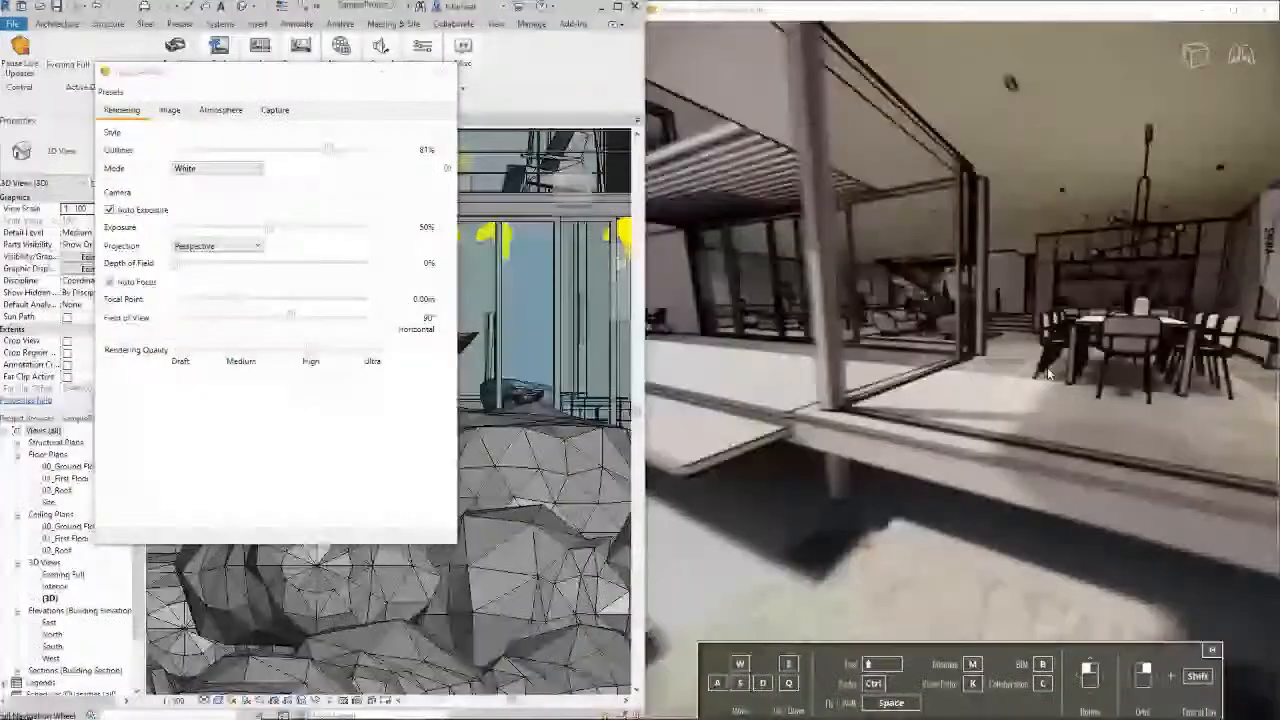
key("w")
left_click_drag(1048, 374, 1114, 353)
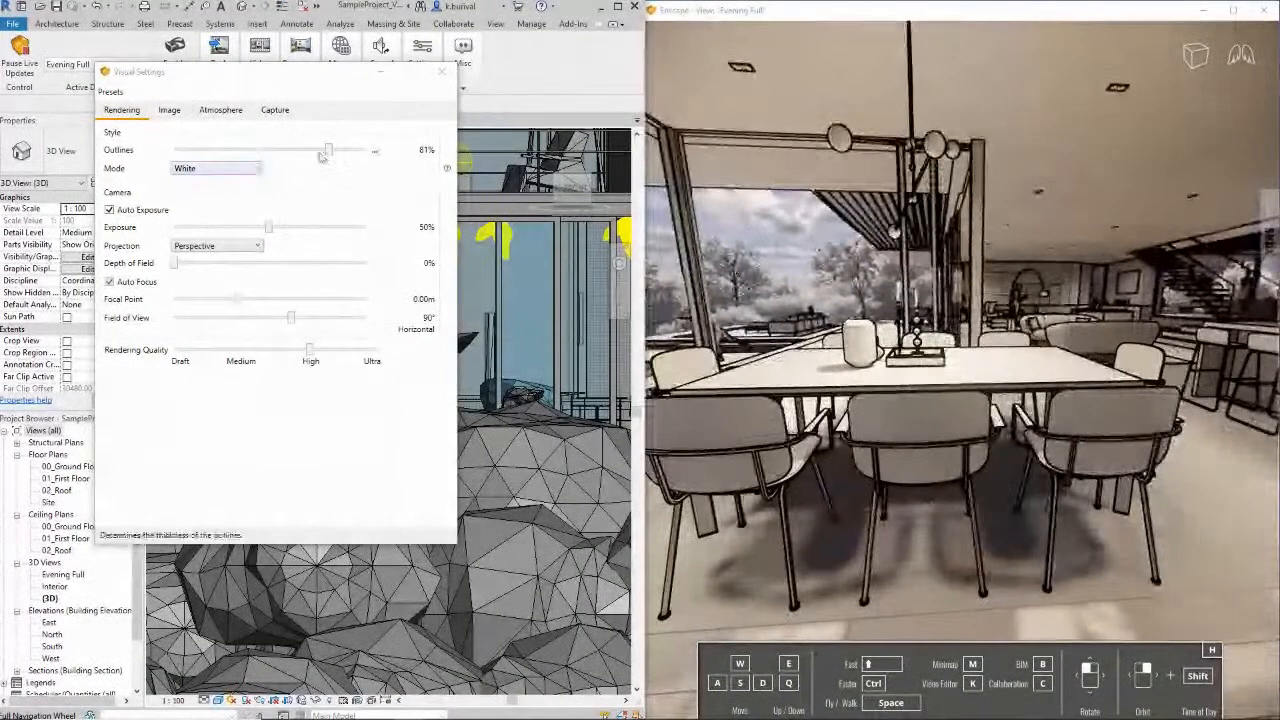
Set the outlines to 0%, switch the rendering mode to Light View, and look across the interior
left_click_drag(328, 149, 175, 149)
left_click(216, 168)
left_click(196, 219)
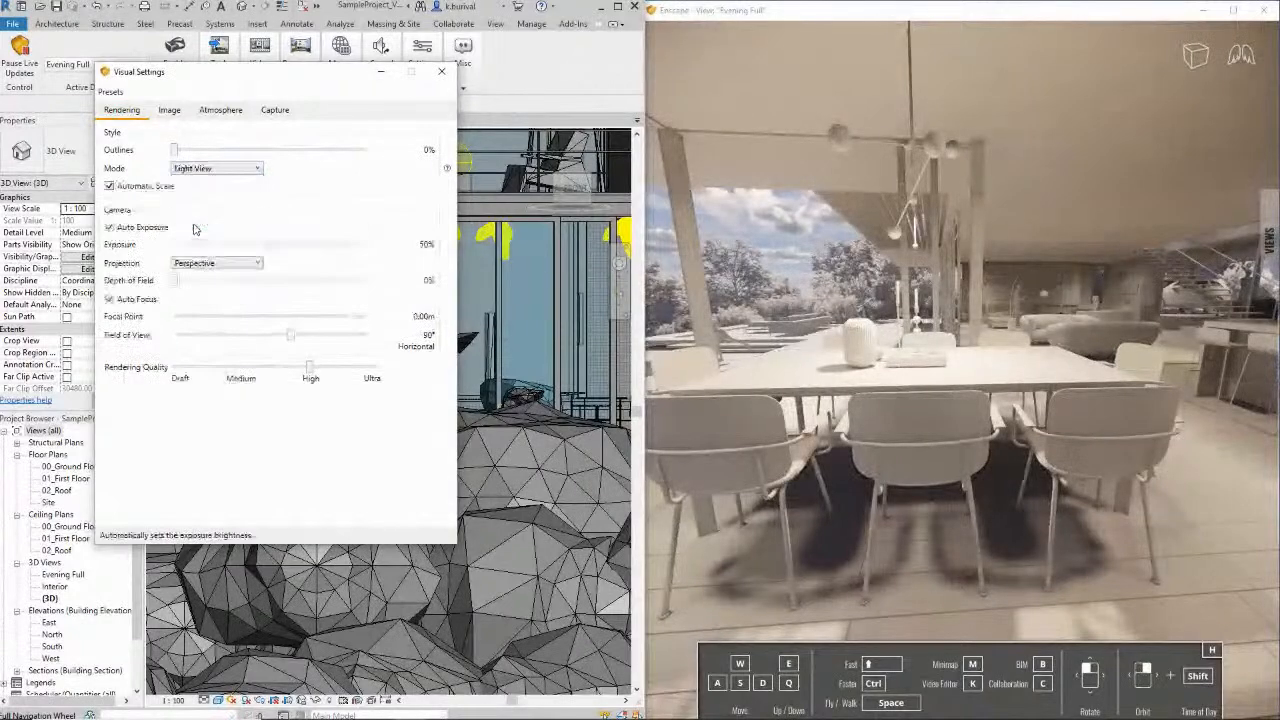
key("d")
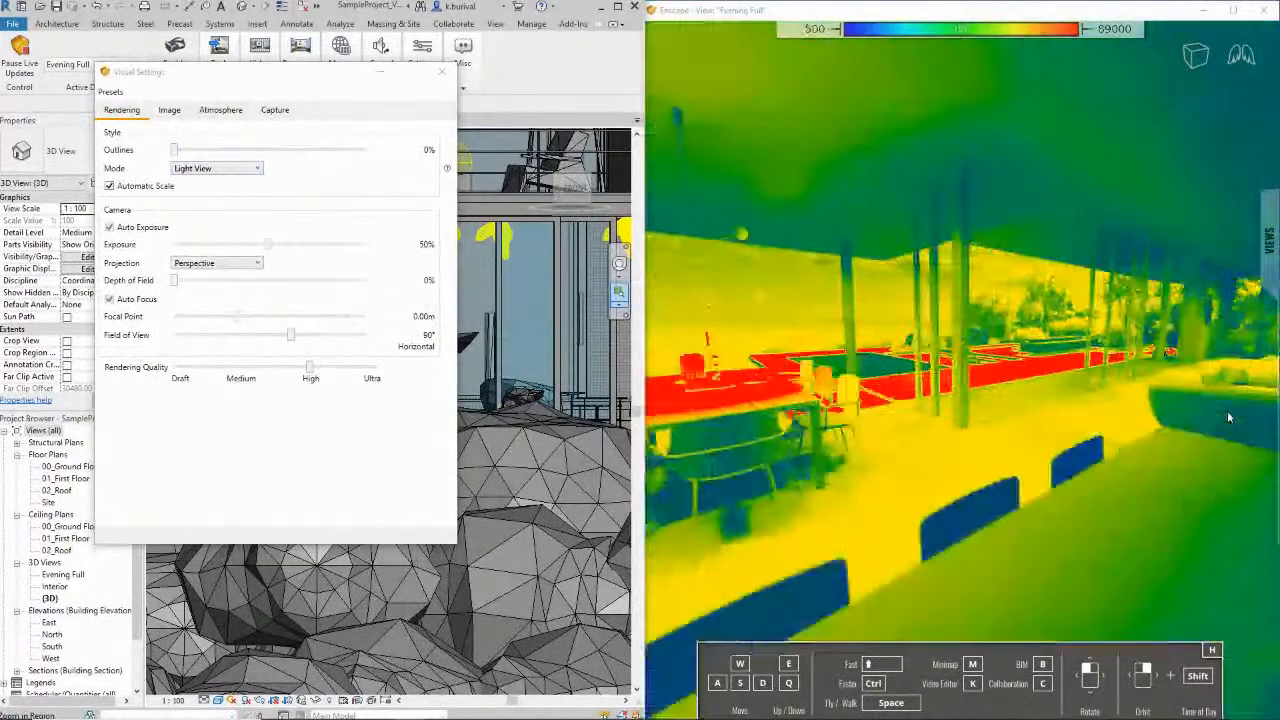
left_click_drag(1227, 418, 820, 432)
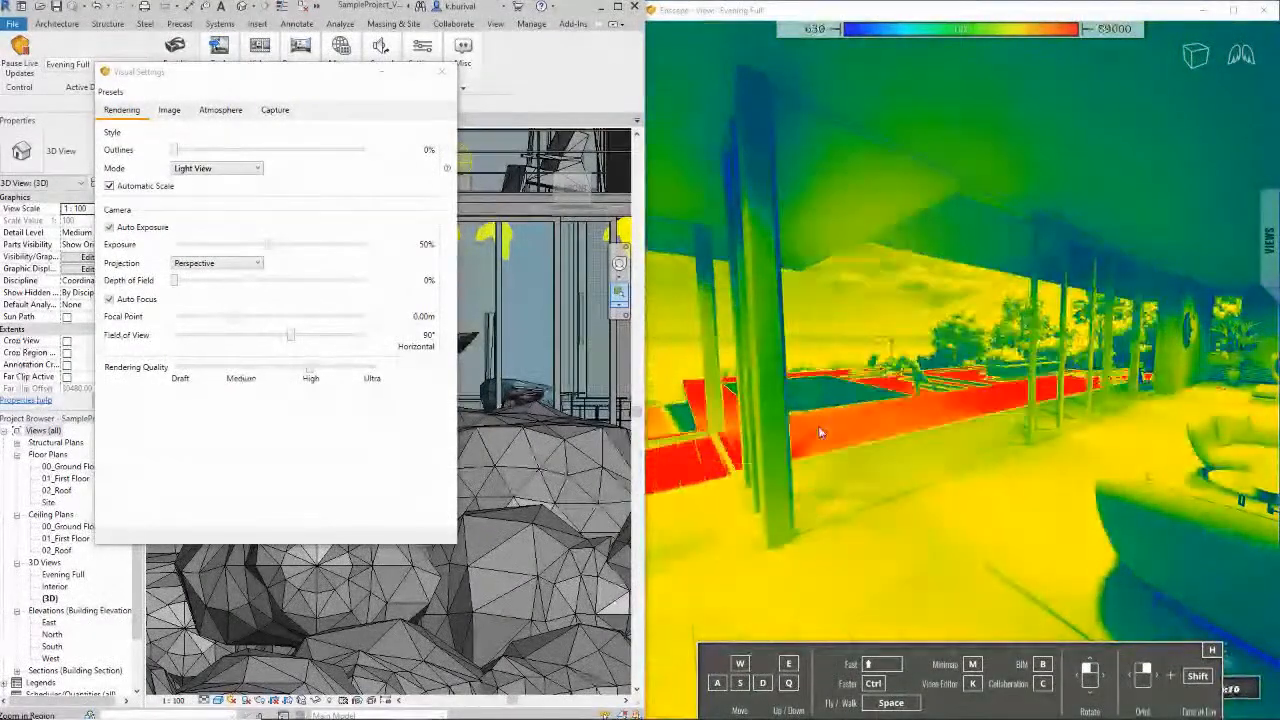
Set the rendering mode back to None, try a 30% exposure, and reset the exposure to 50%
left_click(234, 170)
left_click(200, 181)
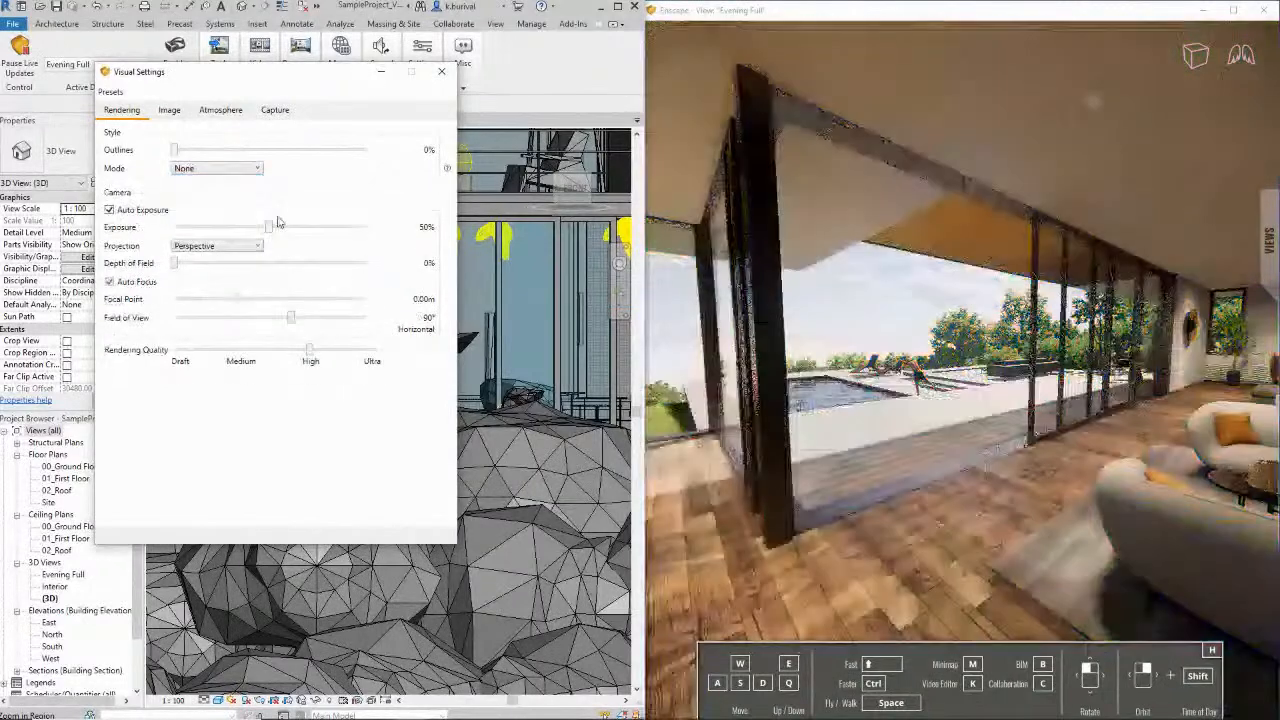
key("a")
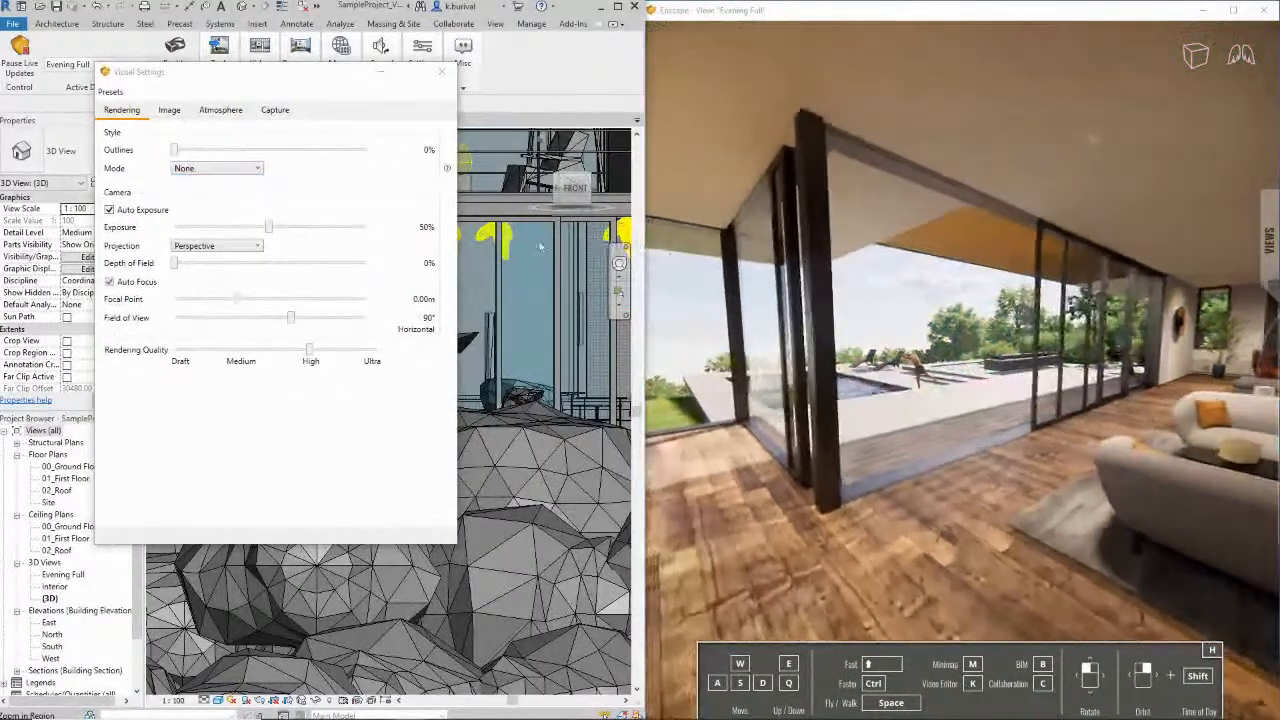
left_click_drag(270, 229, 231, 238)
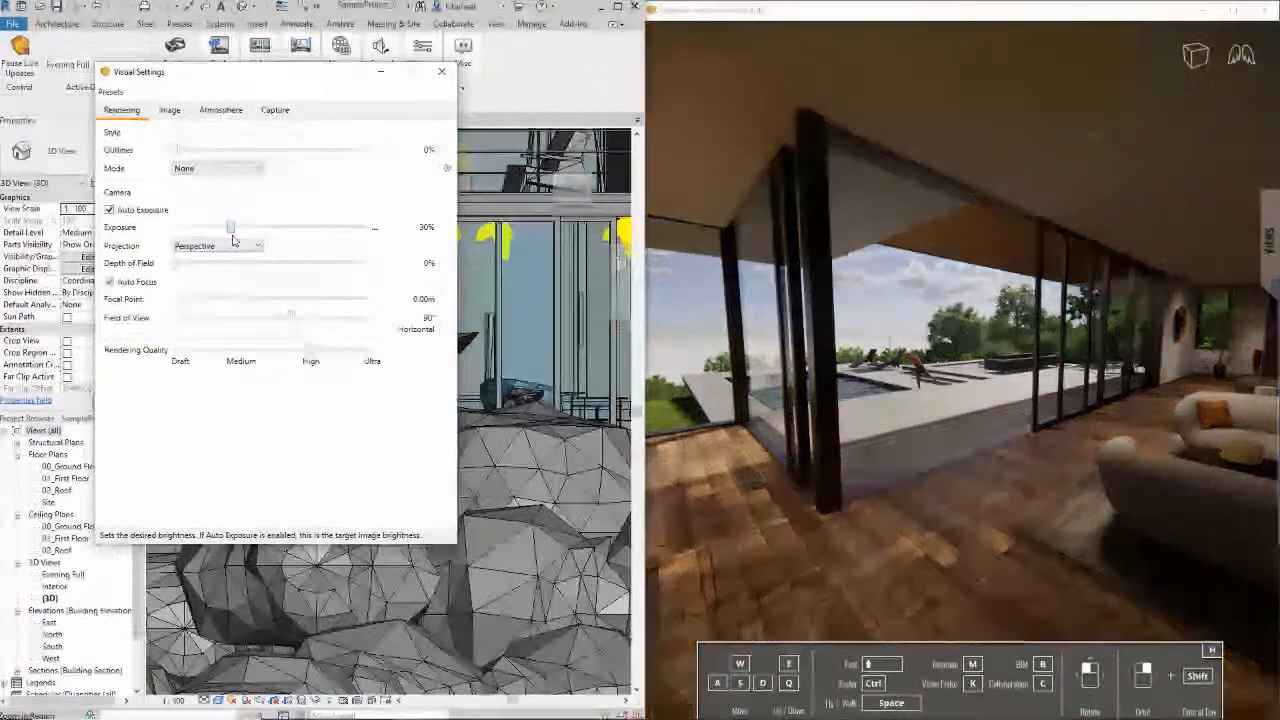
double_click(232, 228)
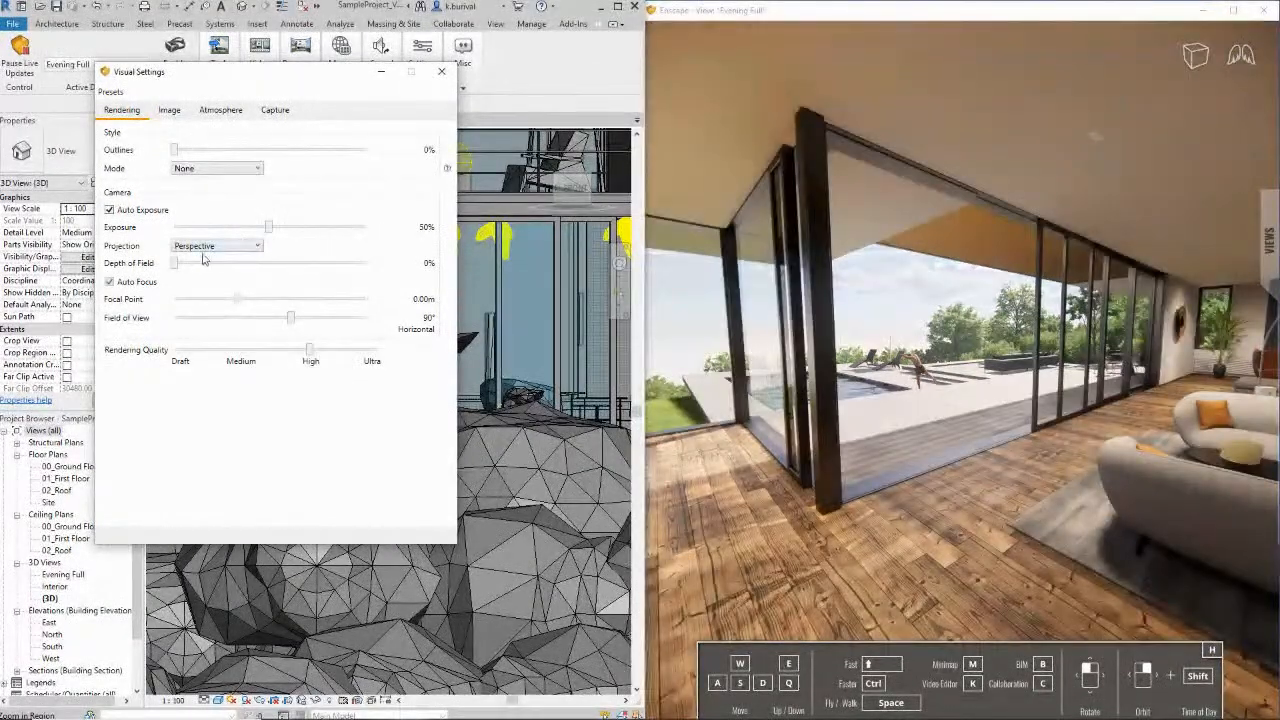
Move the camera back outside past the pool and set the camera projection to Two-Point
left_click(198, 248)
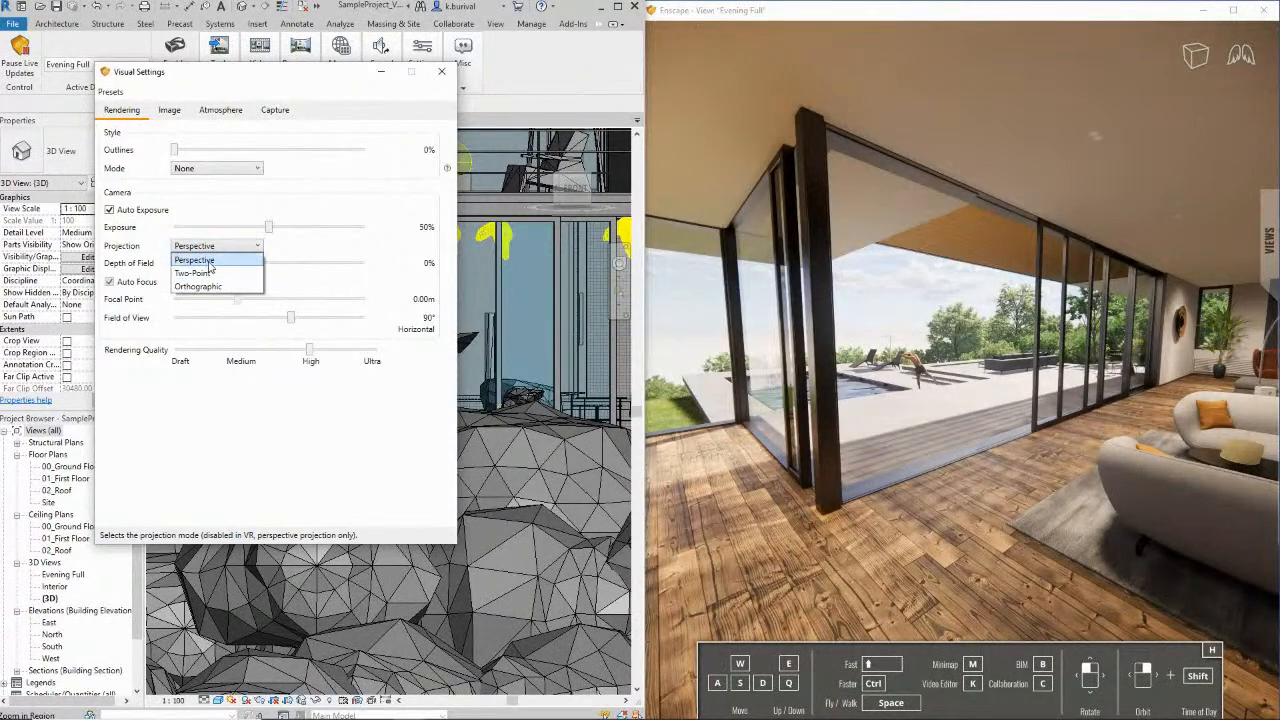
left_click(1204, 64)
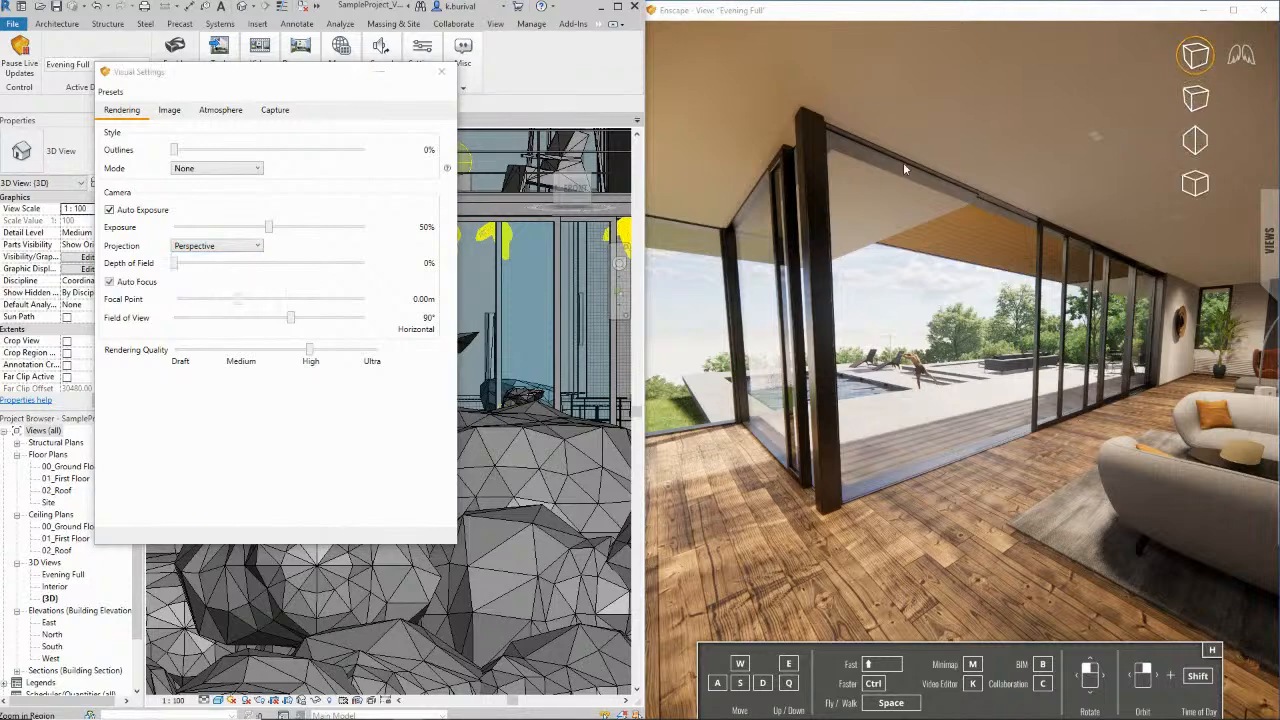
key("s")
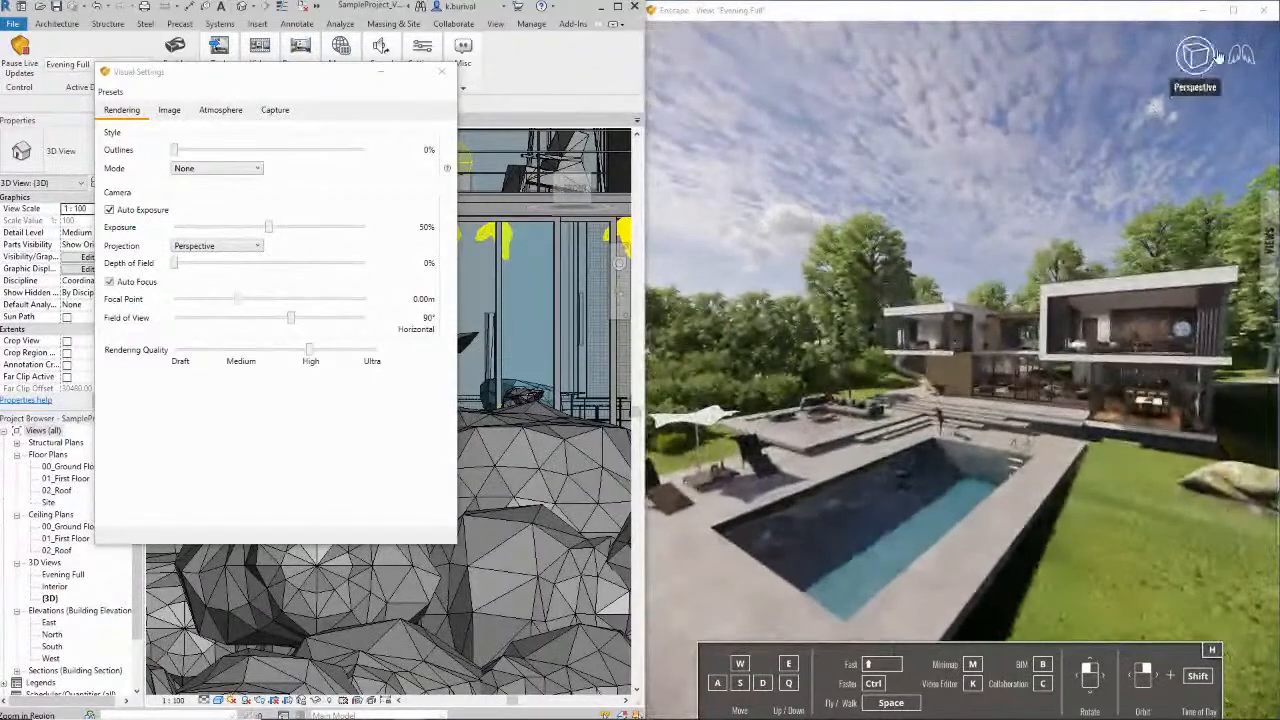
mouse_move(1200, 55)
left_click(1198, 145)
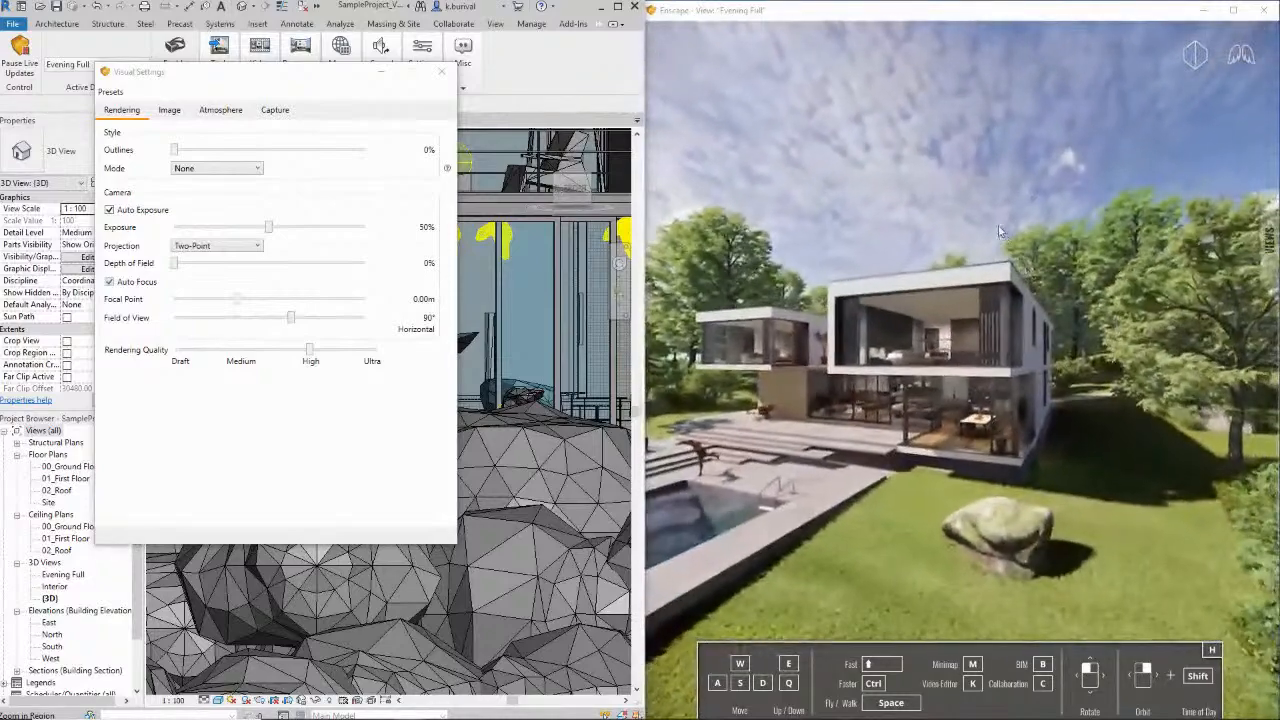
Switch the camera projection to Orthographic and frame the house and pool closely
mouse_move(1195, 55)
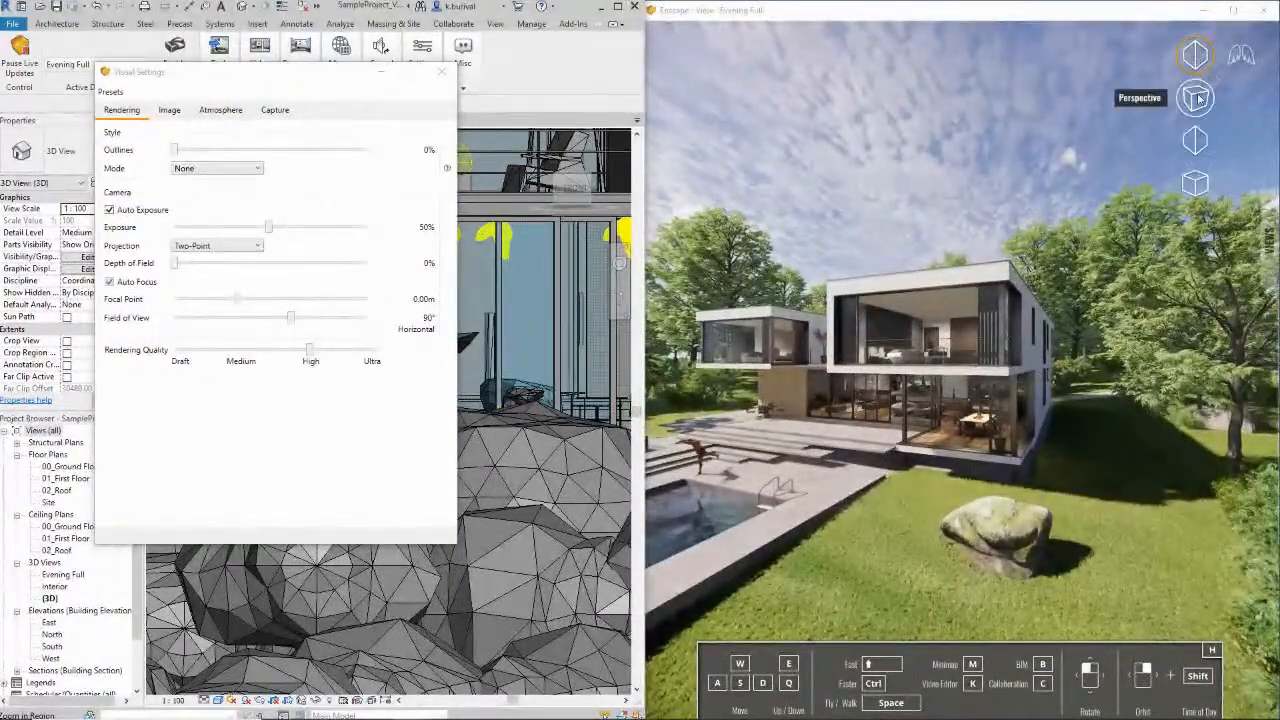
left_click(1195, 183)
scroll(893, 368, "up", 6)
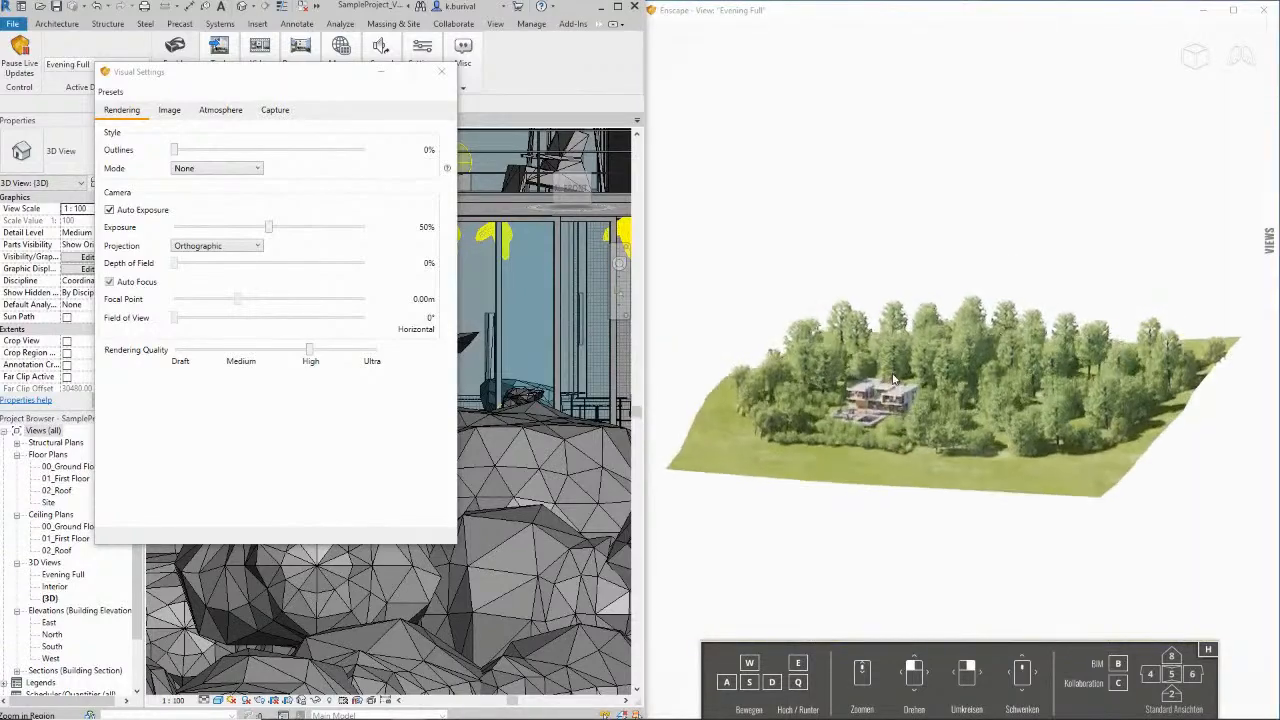
scroll(893, 380, "up", 5)
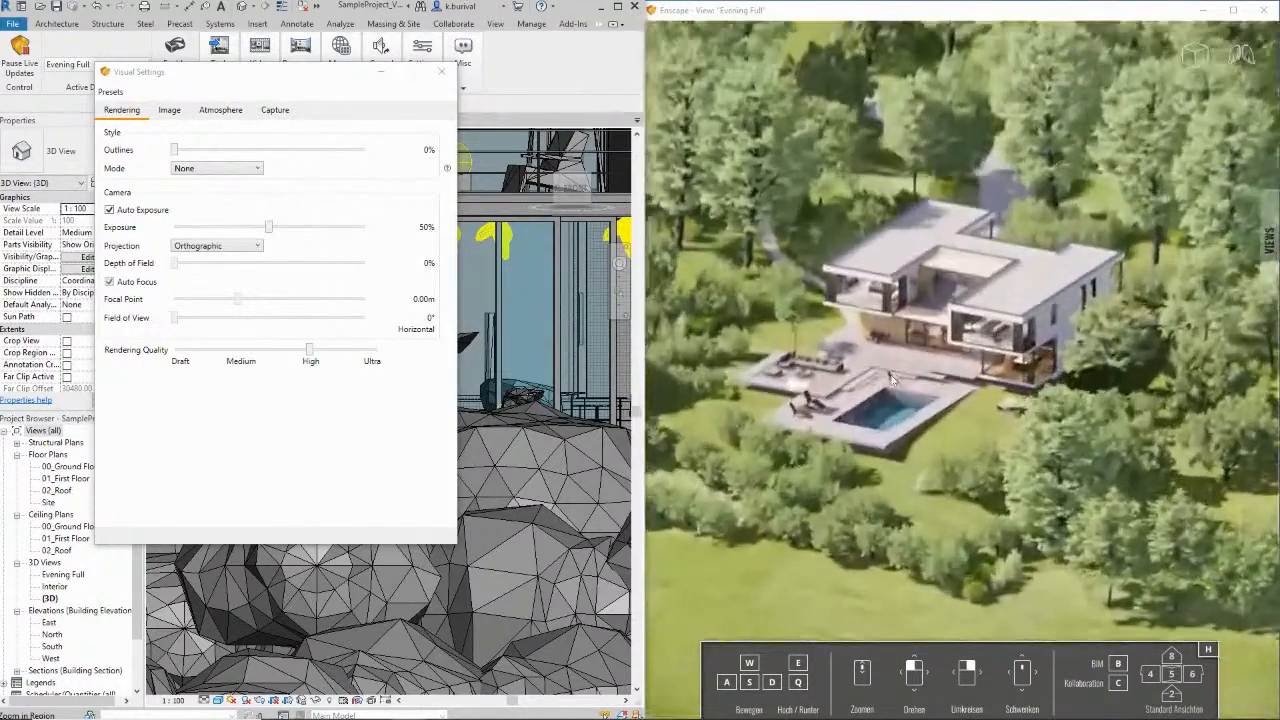
scroll(893, 380, "down", 4)
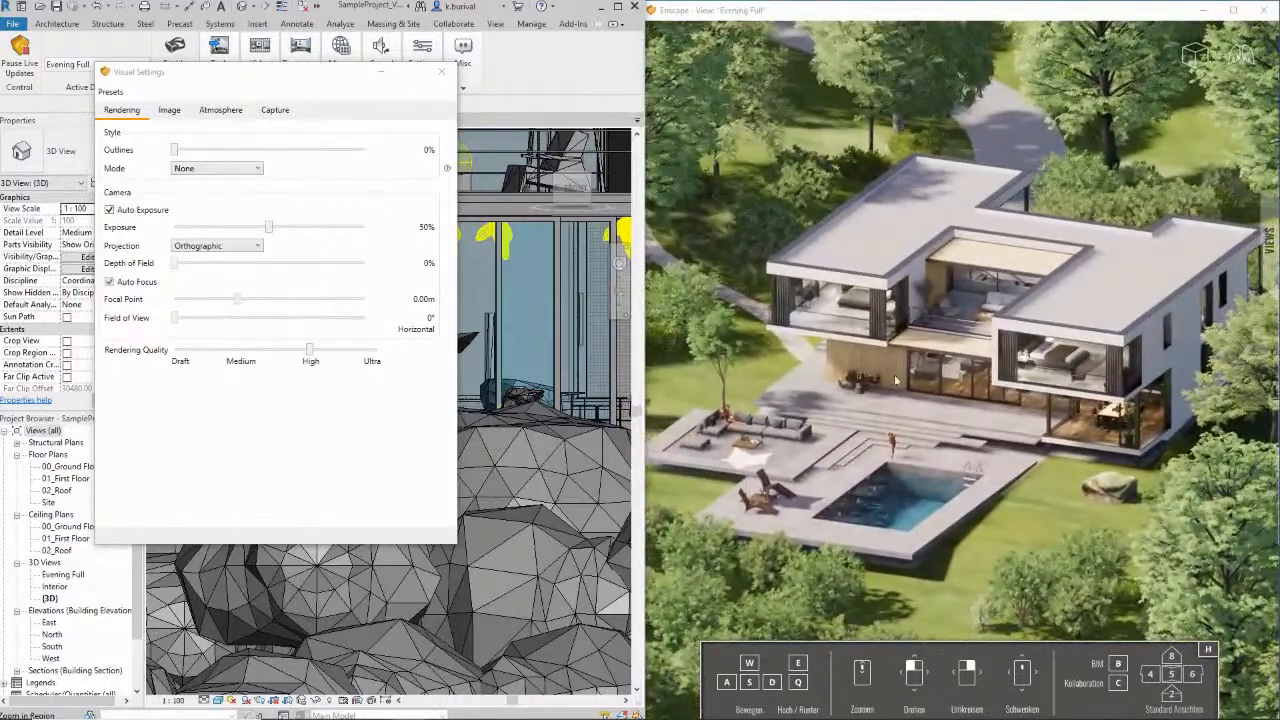
middle_click_drag(971, 407, 1020, 400)
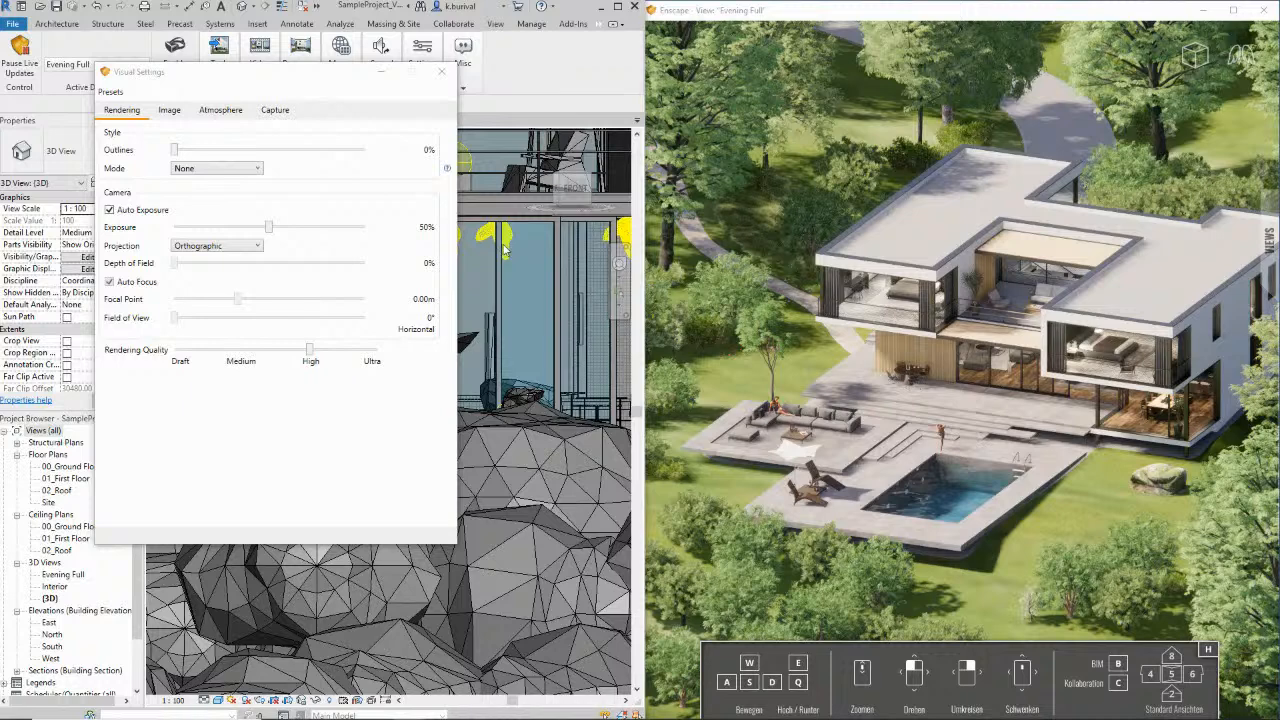
View the house from directly above in orthographic projection, and set the projection back to Perspective
left_click(205, 246)
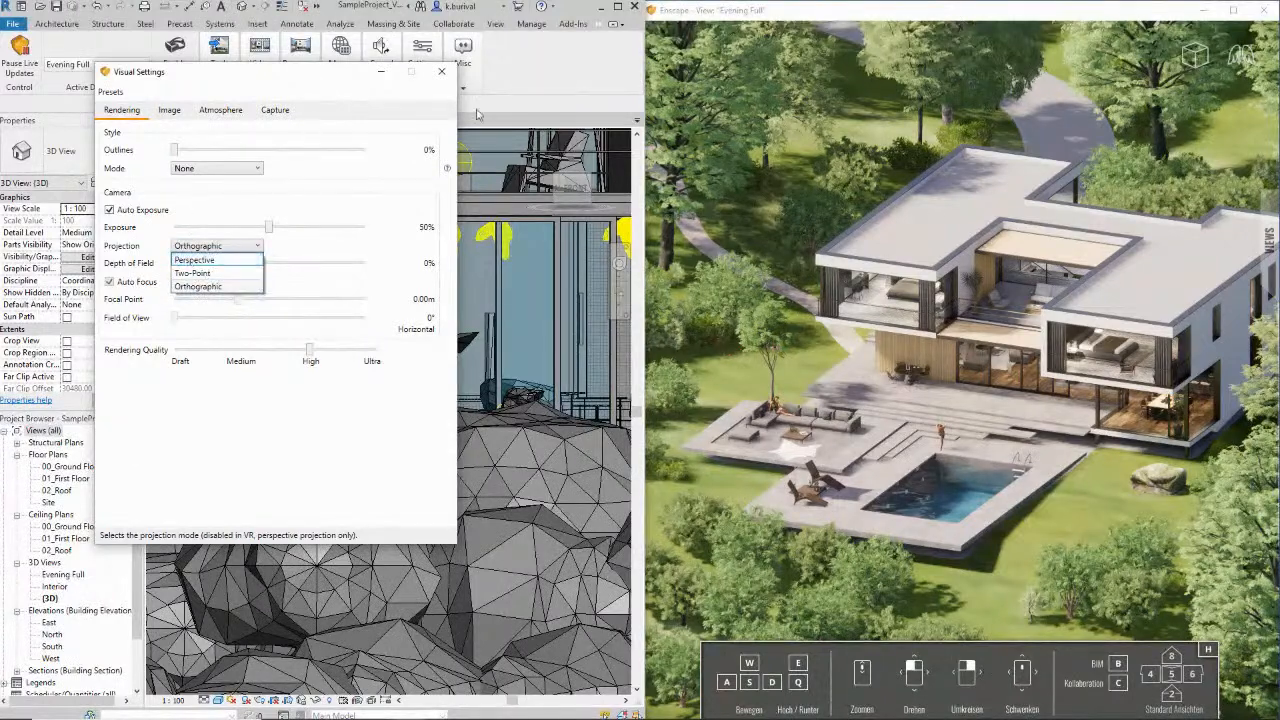
left_click(988, 230)
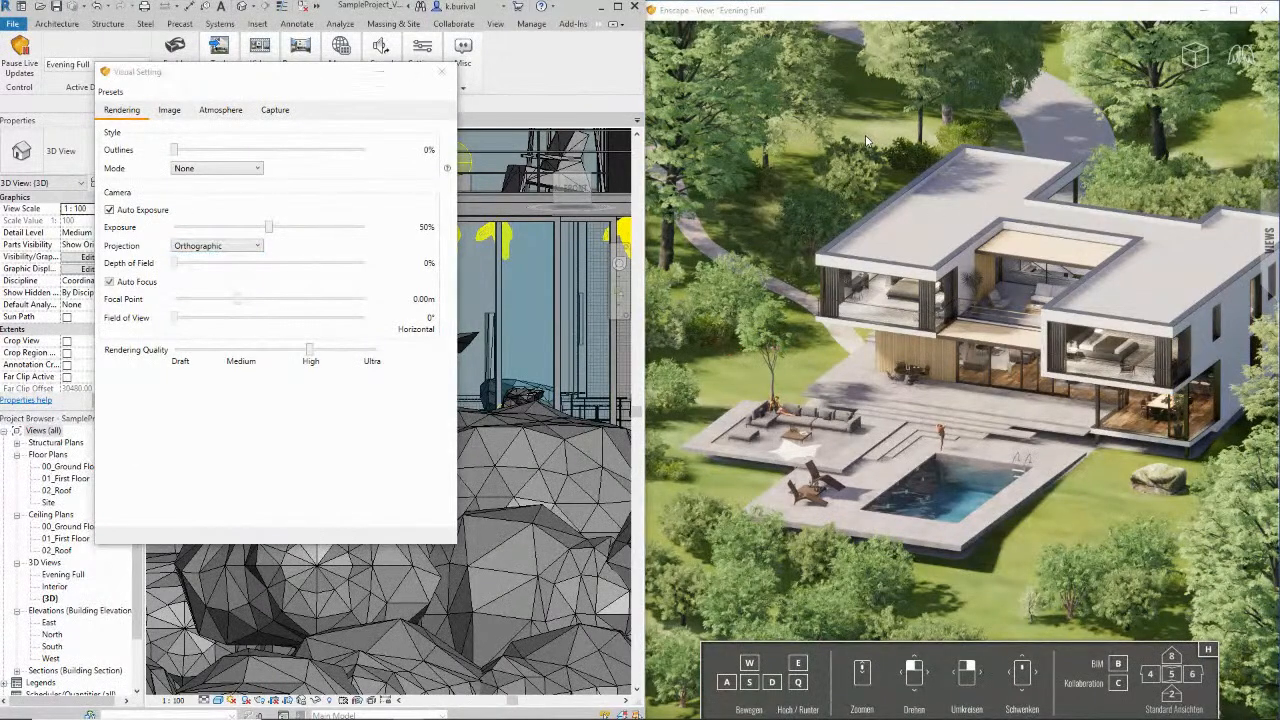
key("5")
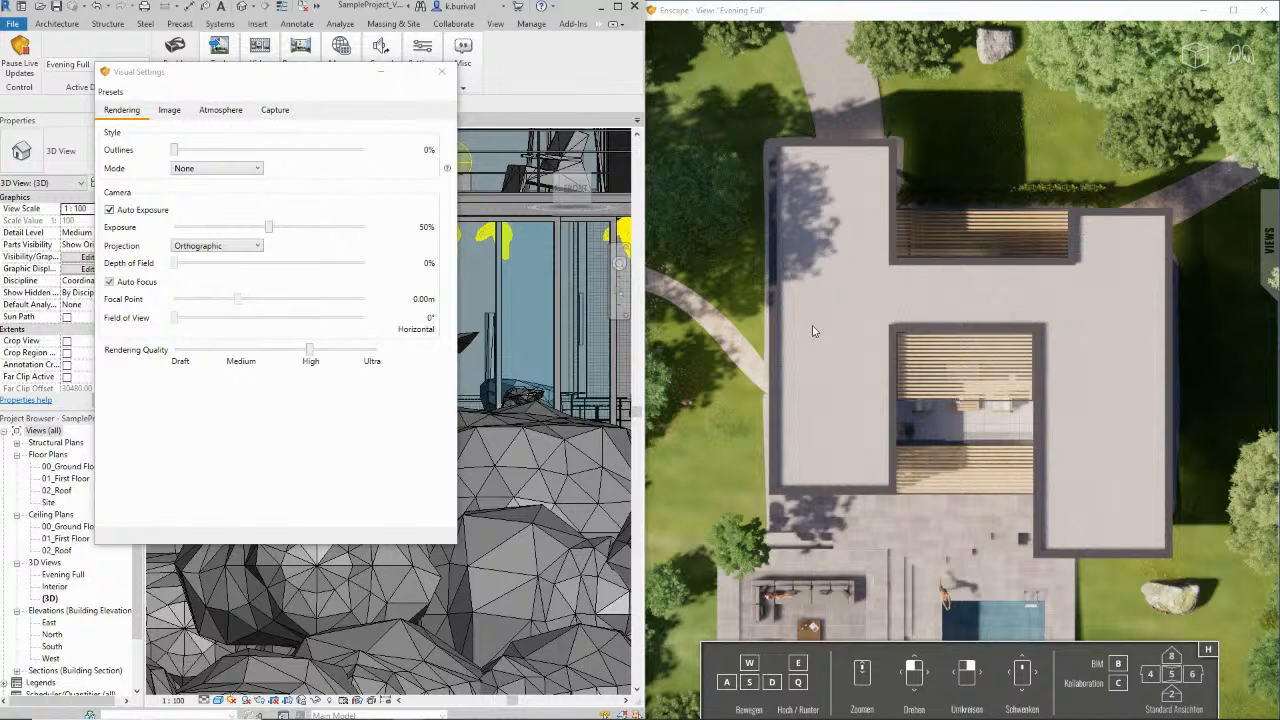
left_click(251, 244)
left_click(239, 260)
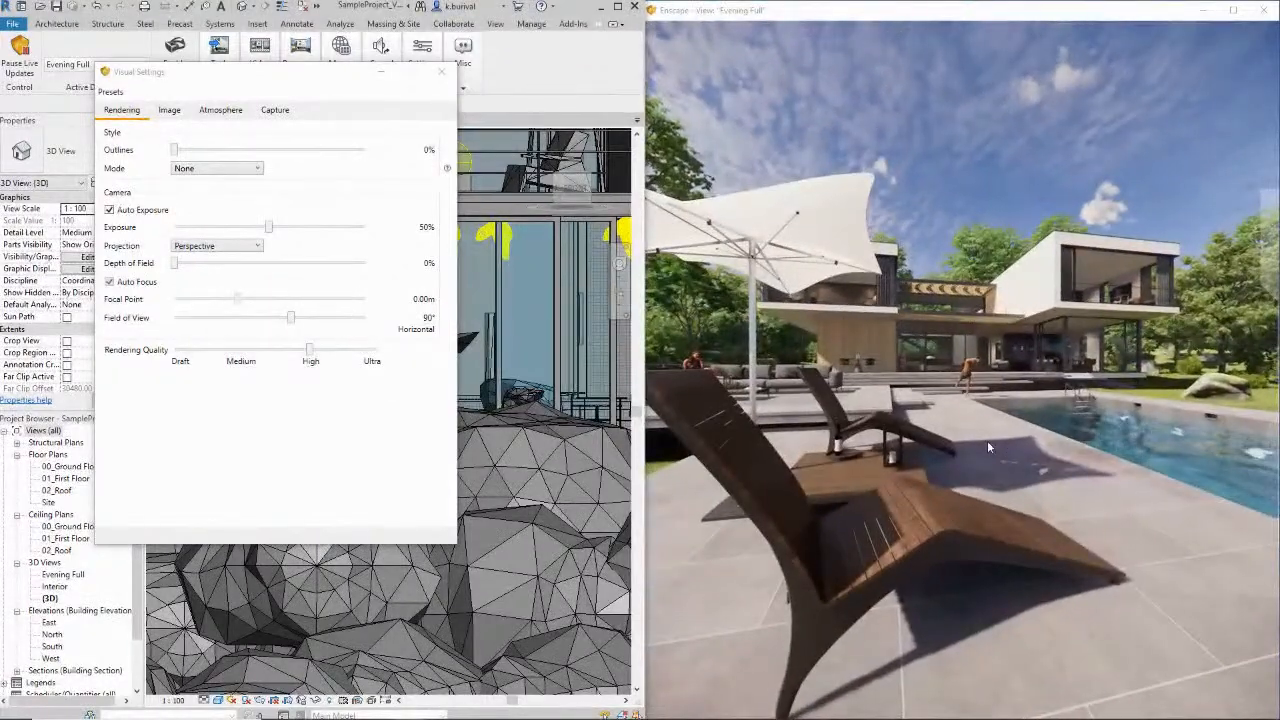
Try depth of field between 29% and 19% with far (17.29 m) and near manual focal points, and restore 0% with Auto Focus on
left_click_drag(176, 265, 230, 265)
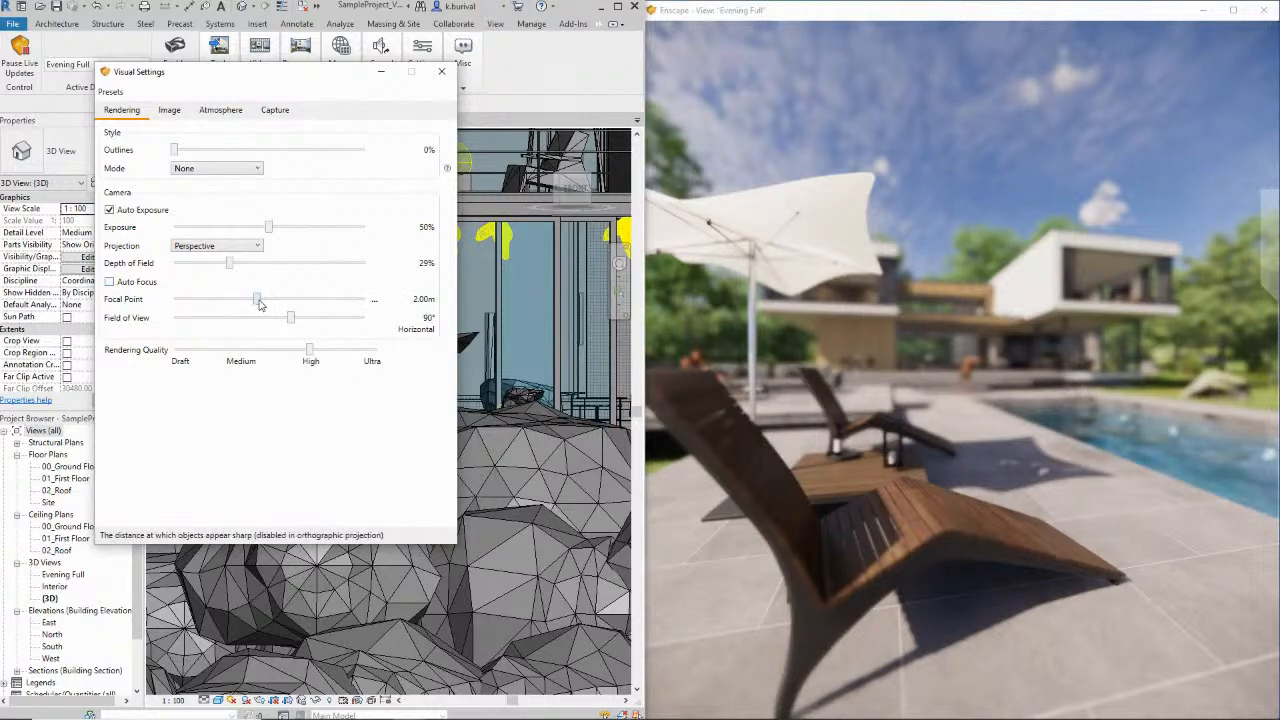
left_click_drag(257, 300, 318, 323)
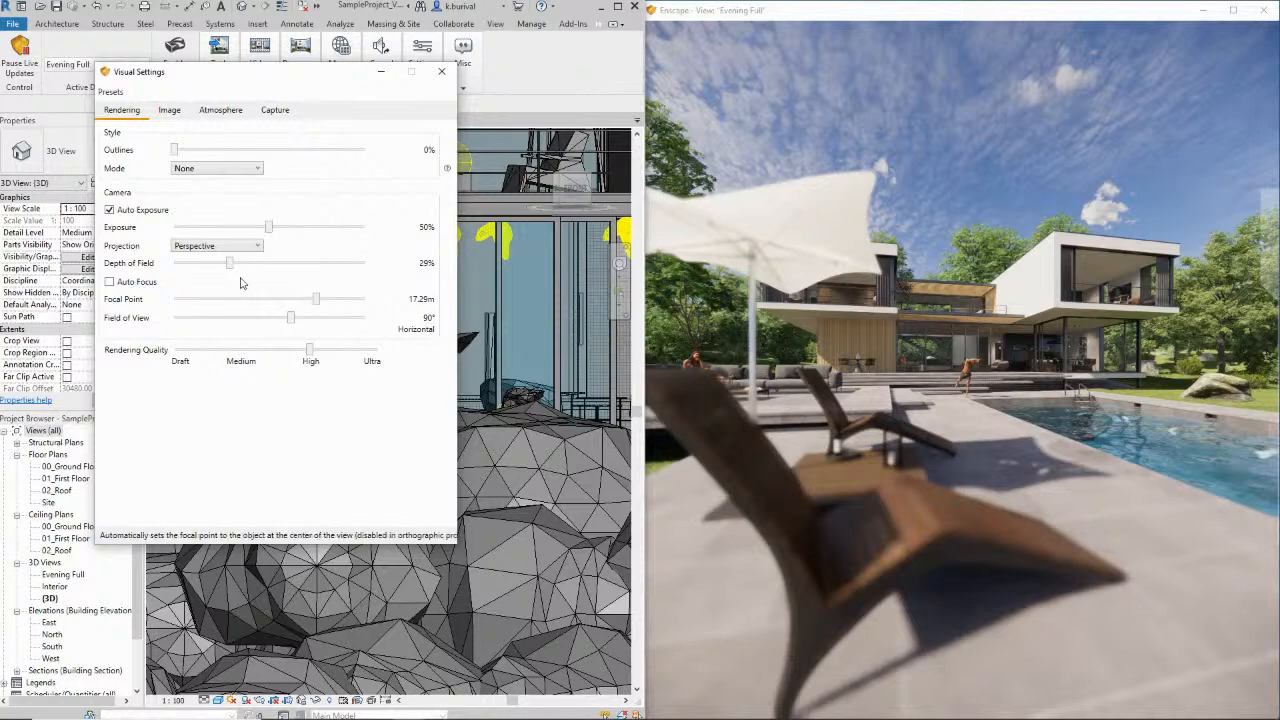
left_click_drag(226, 266, 223, 267)
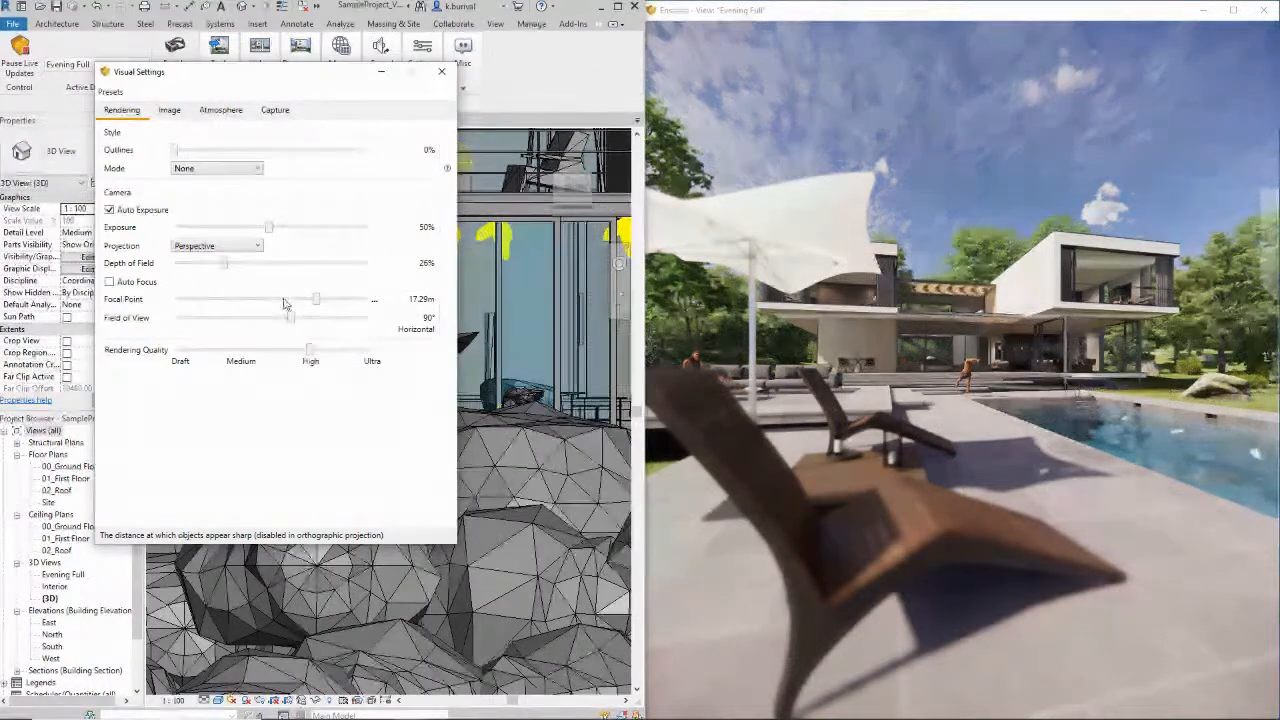
left_click_drag(310, 302, 209, 268)
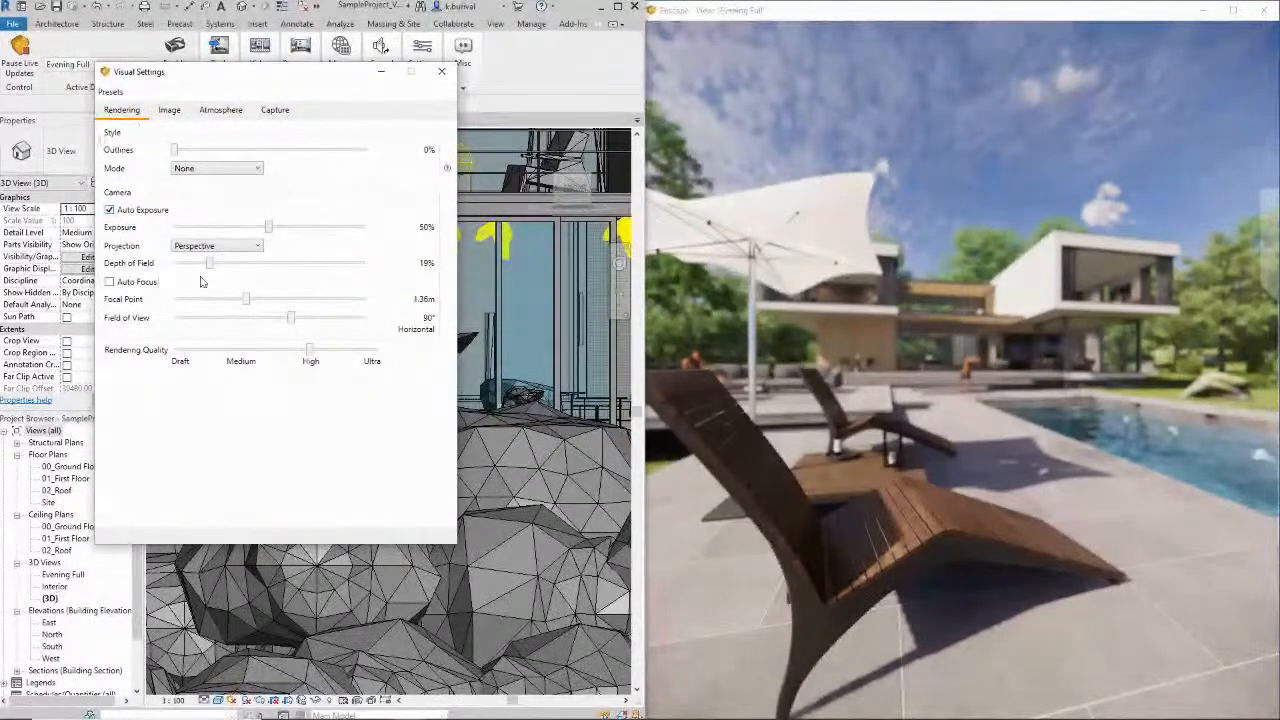
left_click_drag(209, 265, 173, 264)
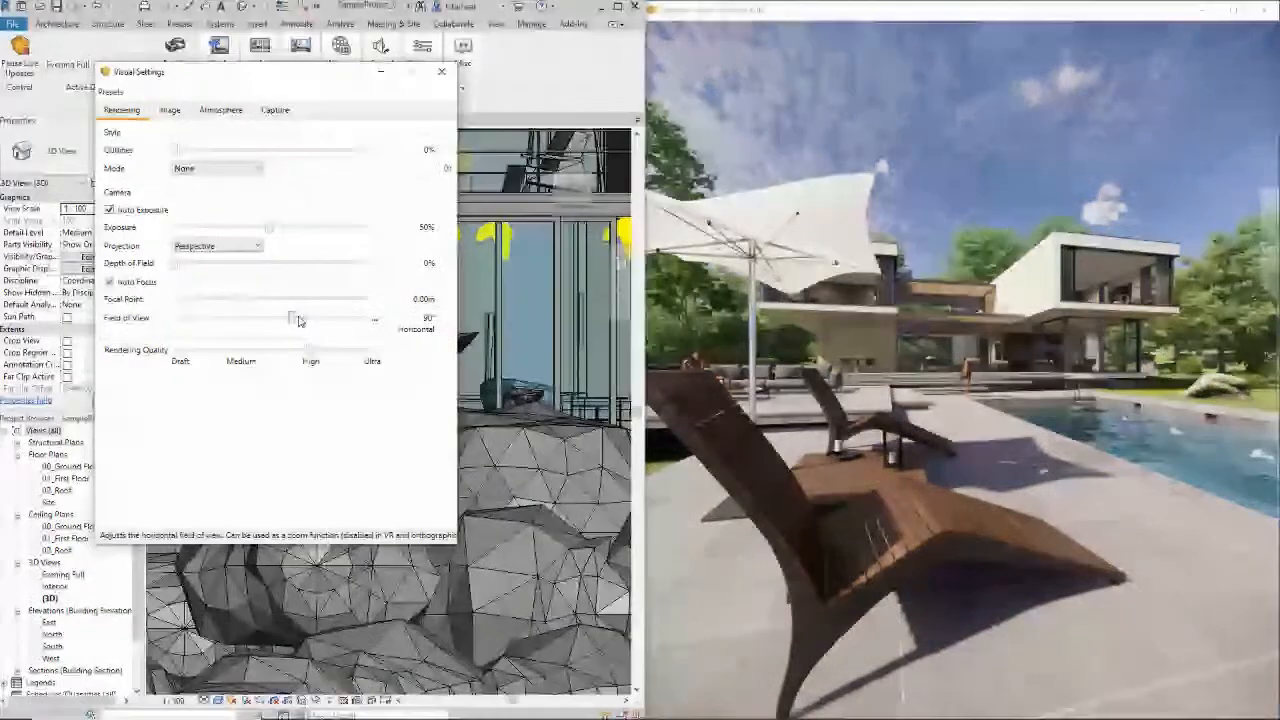
Try the field of view at 140° and 36° beside the pool, and return it to 90°
left_click_drag(298, 320, 465, 313)
left_click(1009, 435)
key("w")
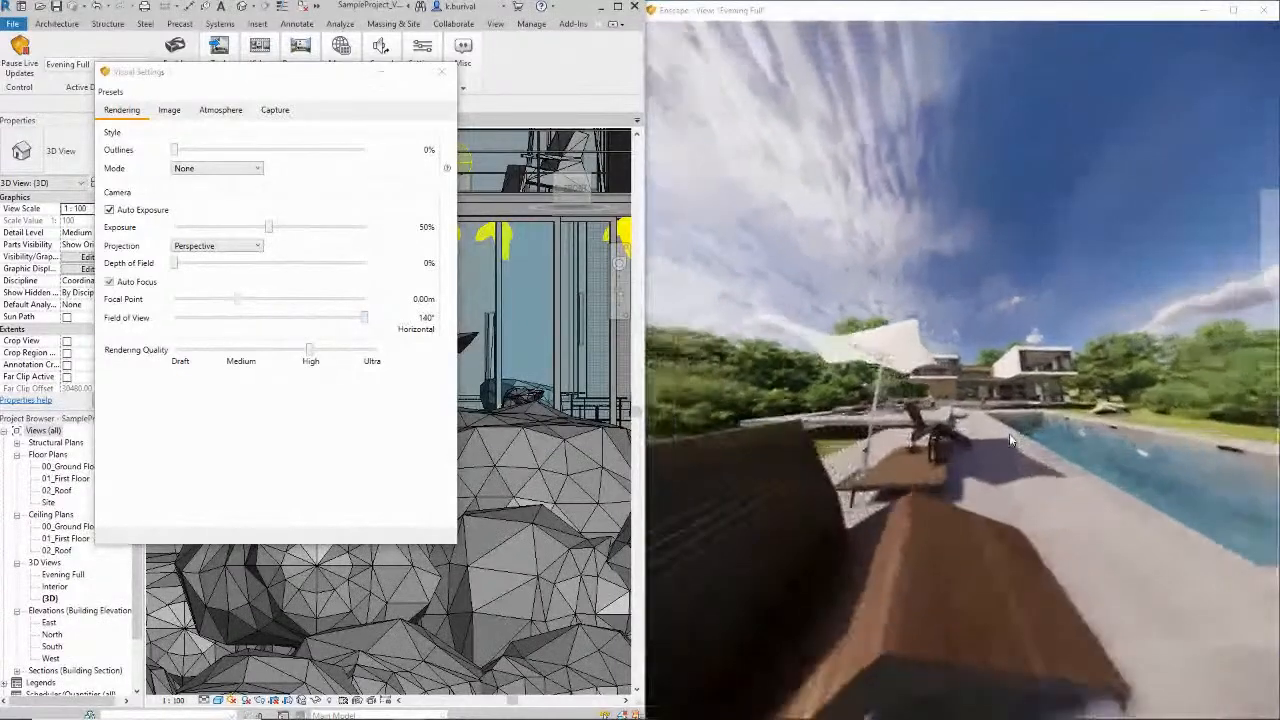
left_click_drag(366, 318, 210, 335)
left_click_drag(795, 363, 925, 418)
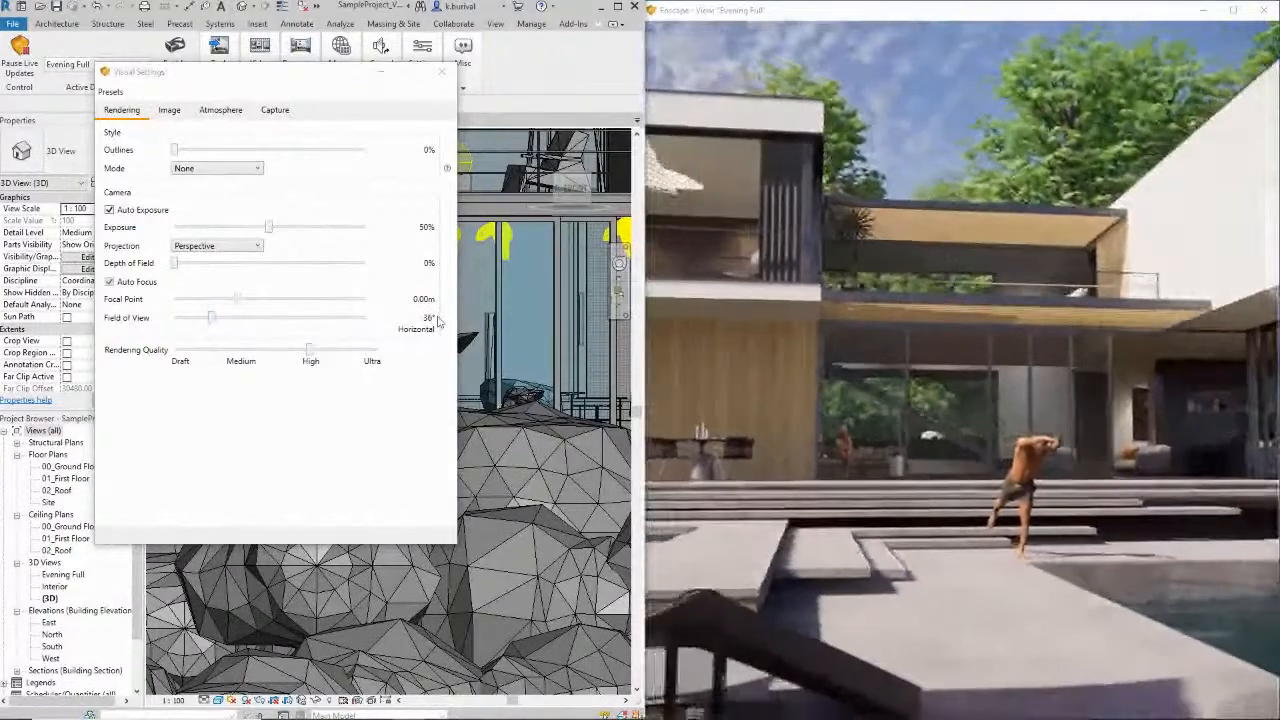
left_click_drag(218, 323, 290, 318)
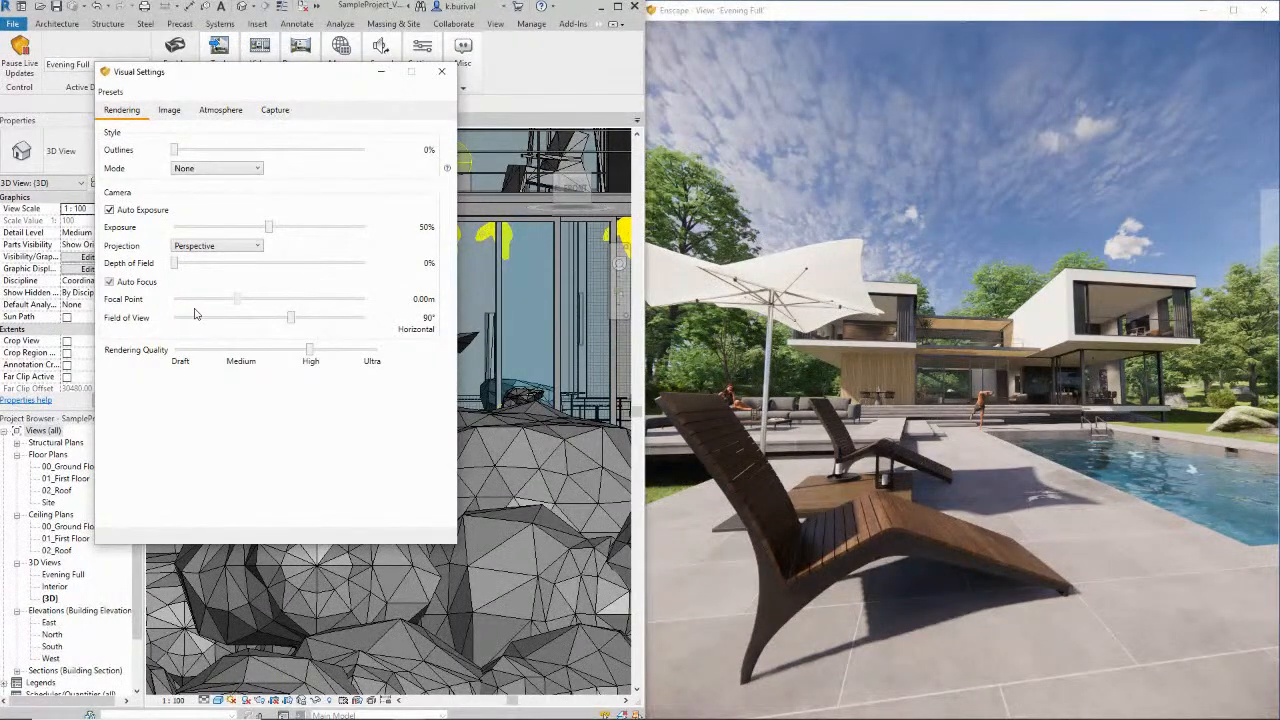
left_click(169, 110)
left_click(138, 112)
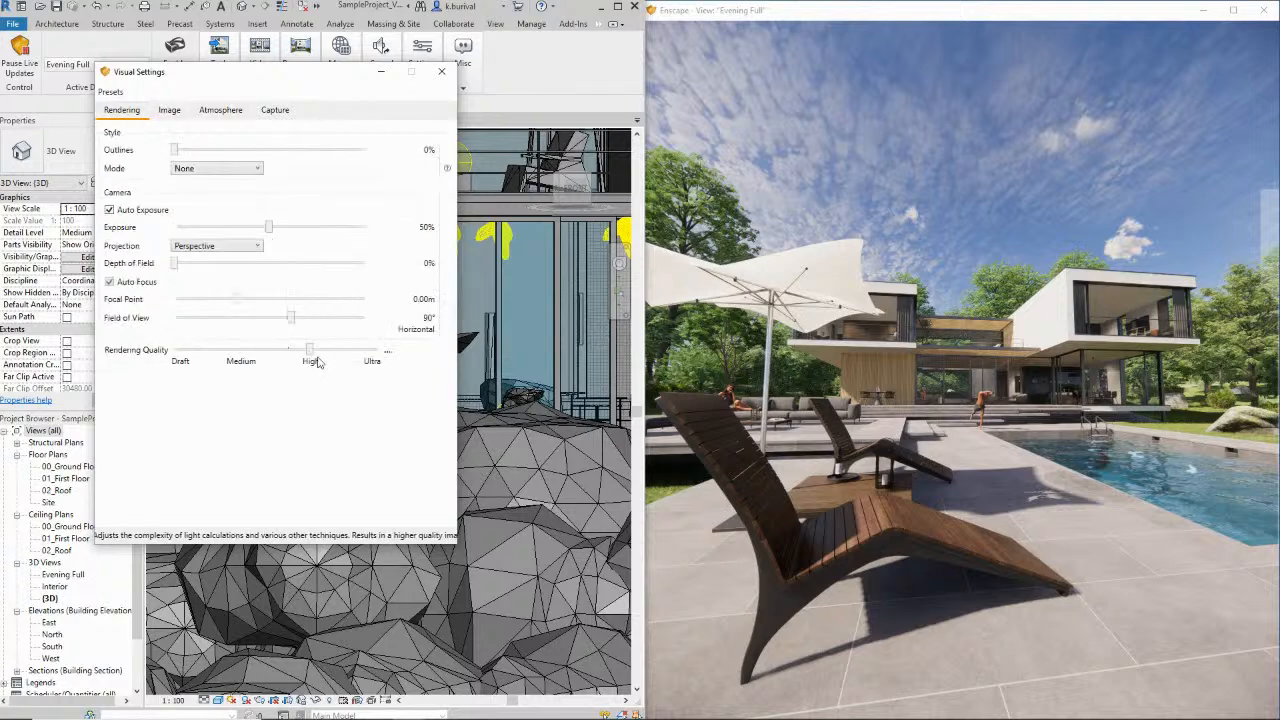
Try lower highlights and shadows at -96% on a wide view of the house, and restore both to 0%
right_click_drag(1020, 511, 989, 490)
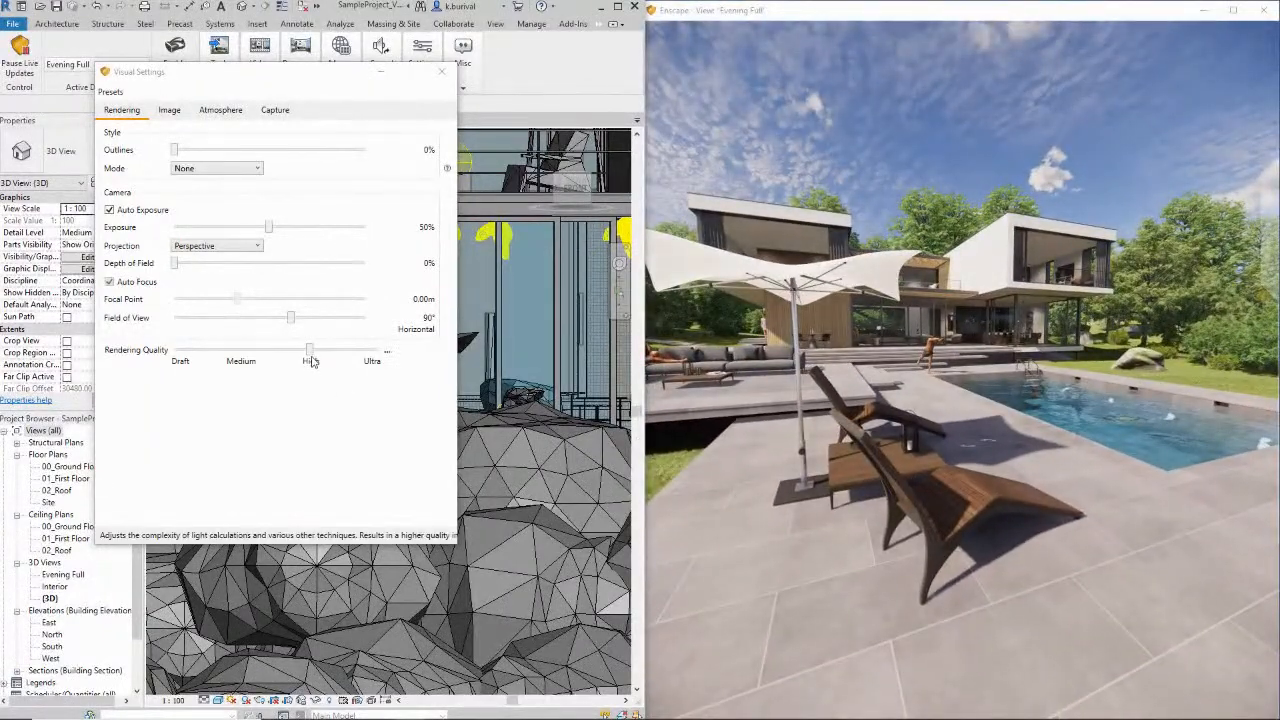
scroll(952, 556, "down", 10)
scroll(927, 542, "up", 2)
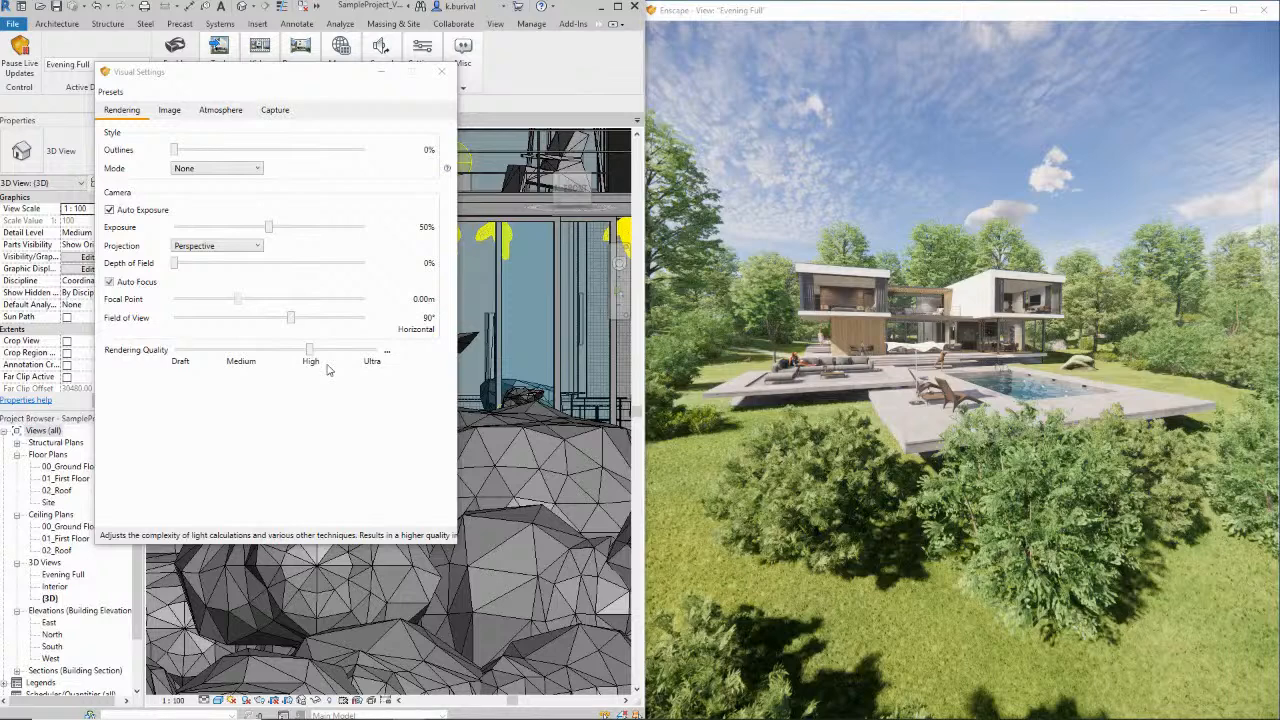
left_click(166, 111)
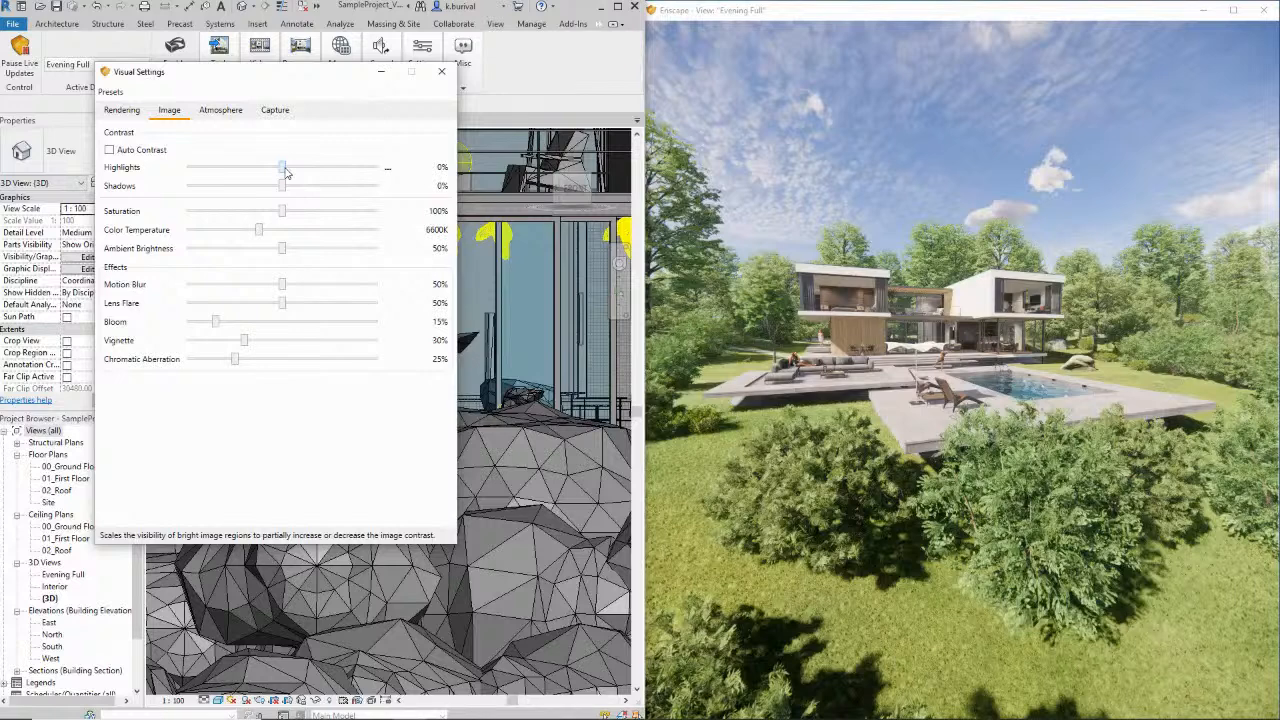
left_click_drag(281, 170, 200, 207)
double_click(255, 171)
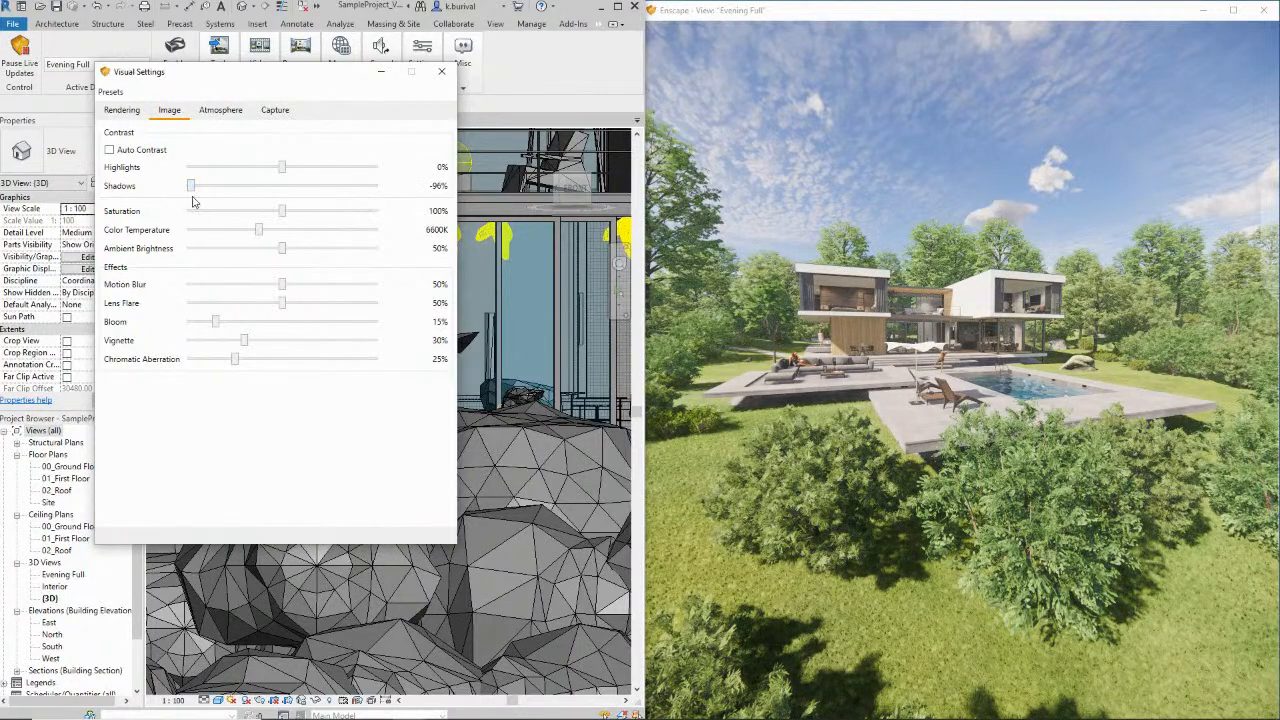
double_click(191, 188)
Try the saturation at 0% and 183% while viewing the house and pool, and return it to 100%
left_click_drag(282, 216, 110, 216)
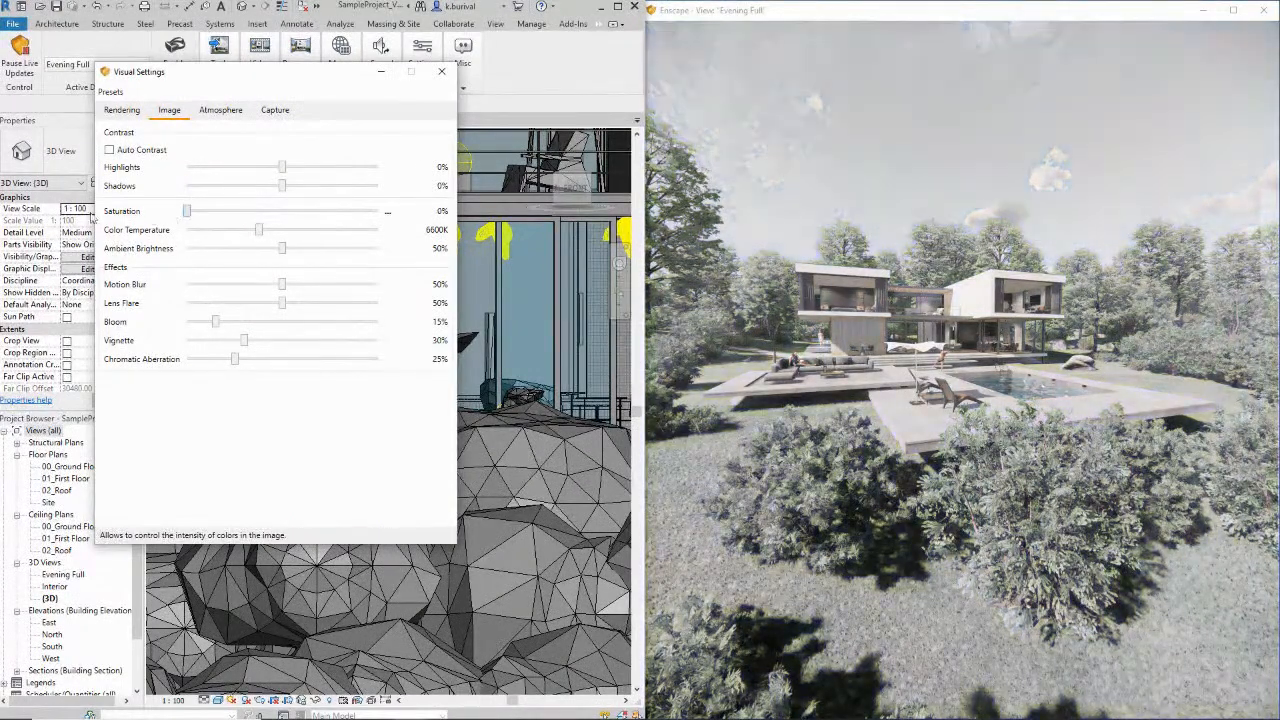
left_click_drag(908, 272, 907, 317)
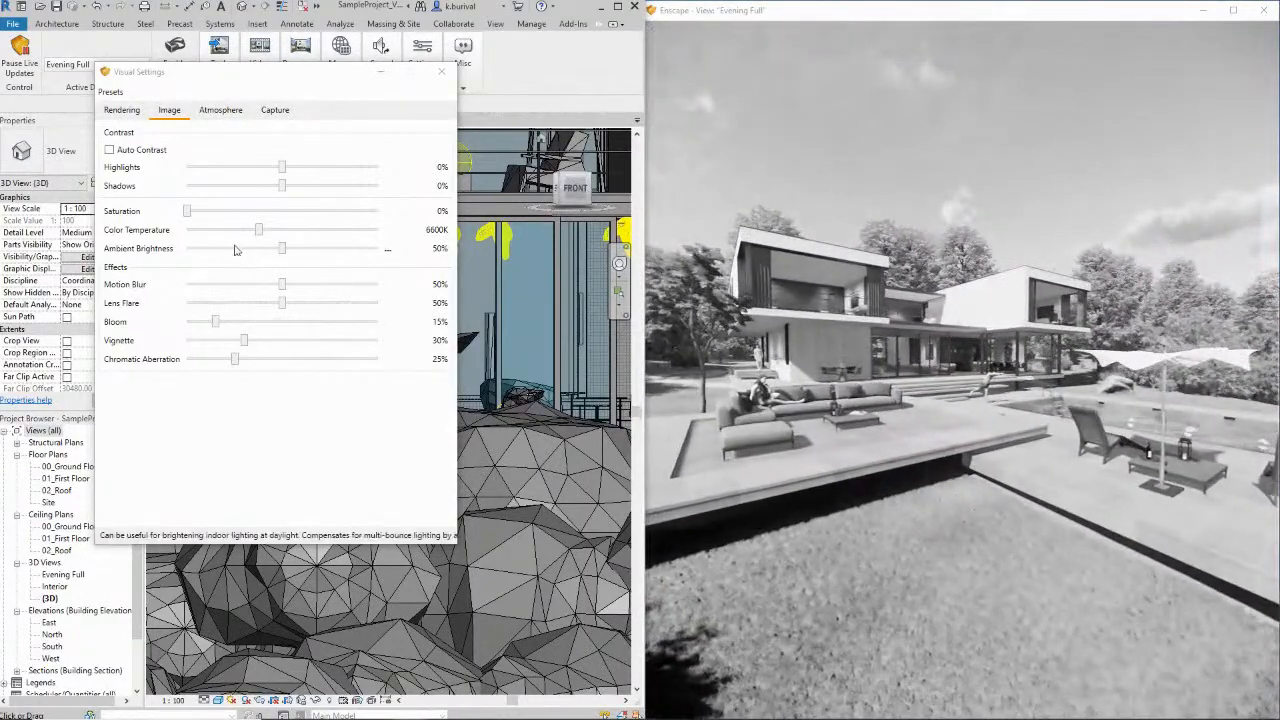
left_click_drag(189, 213, 363, 215)
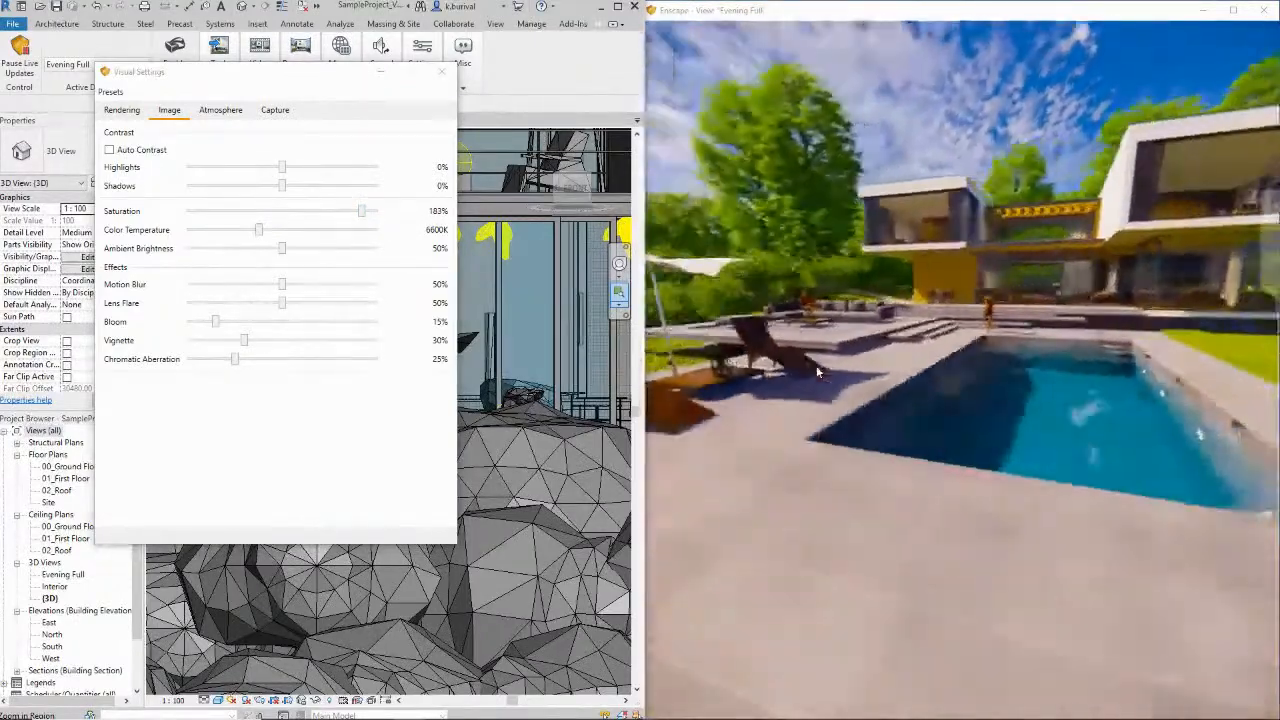
right_click_drag(817, 372, 817, 371)
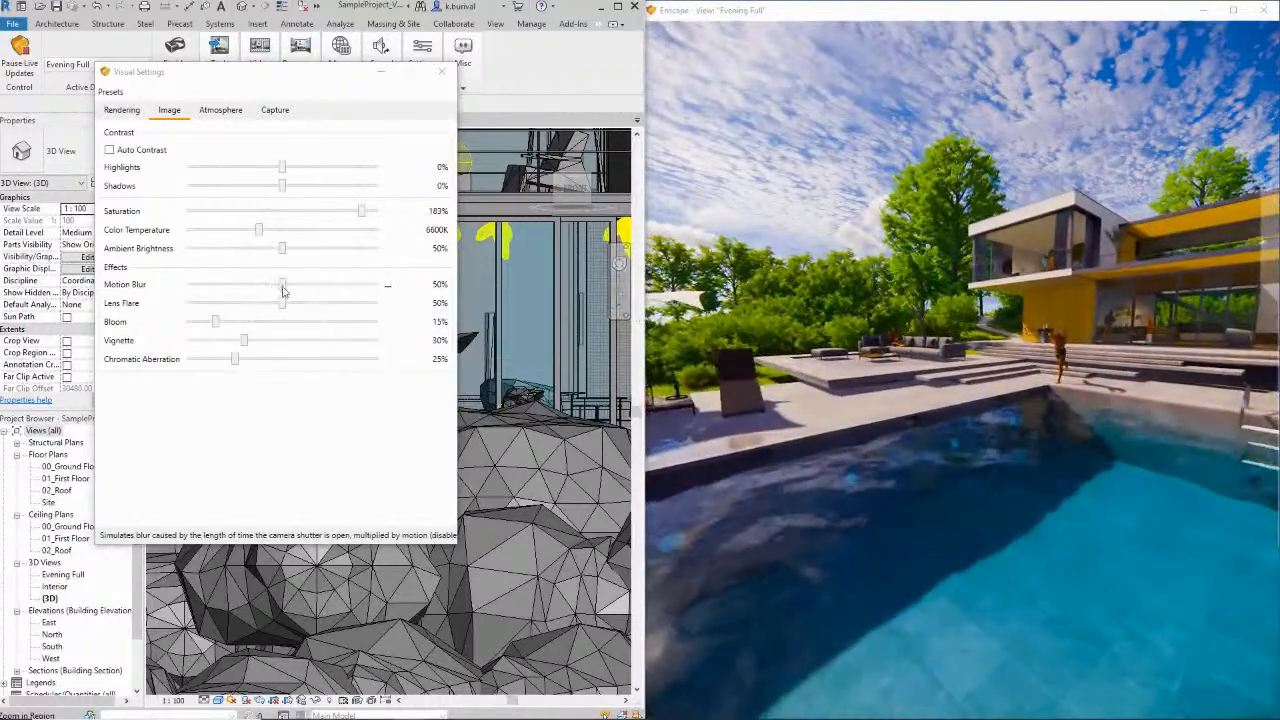
double_click(361, 213)
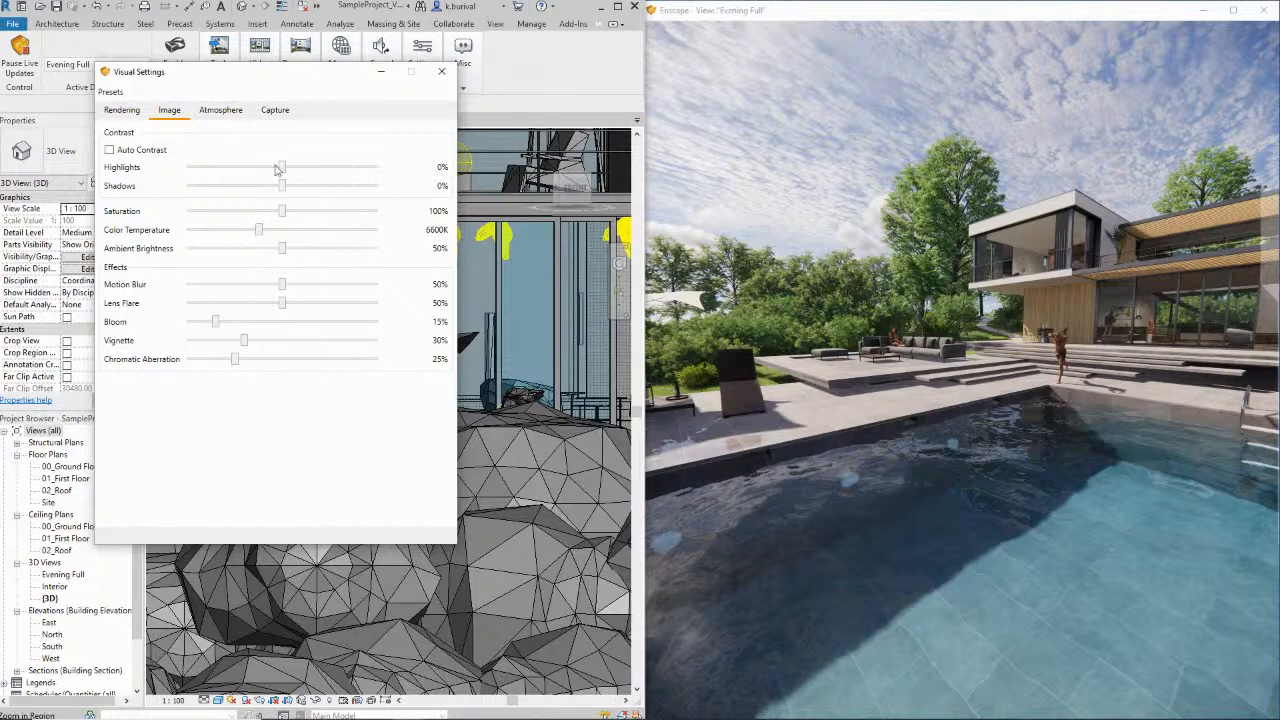
Review the options for loading, saving, resetting and managing visual settings presets, and close the visual settings
left_click(111, 92)
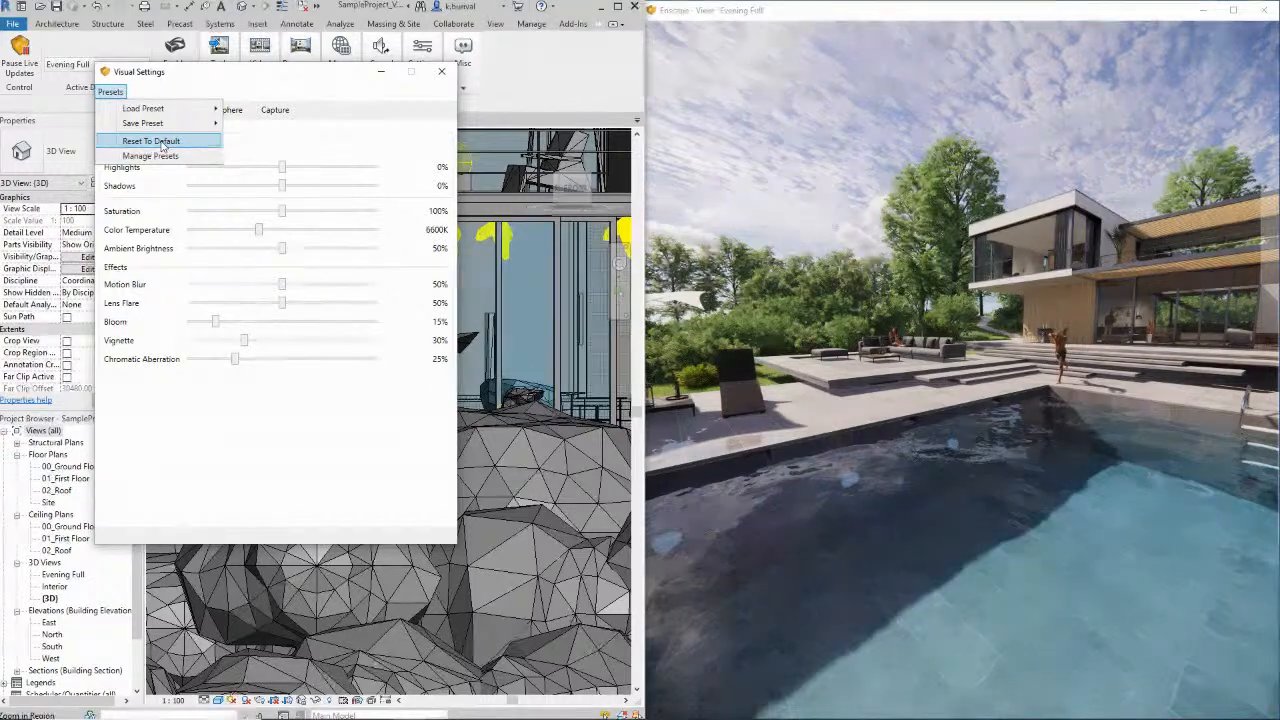
mouse_move(180, 113)
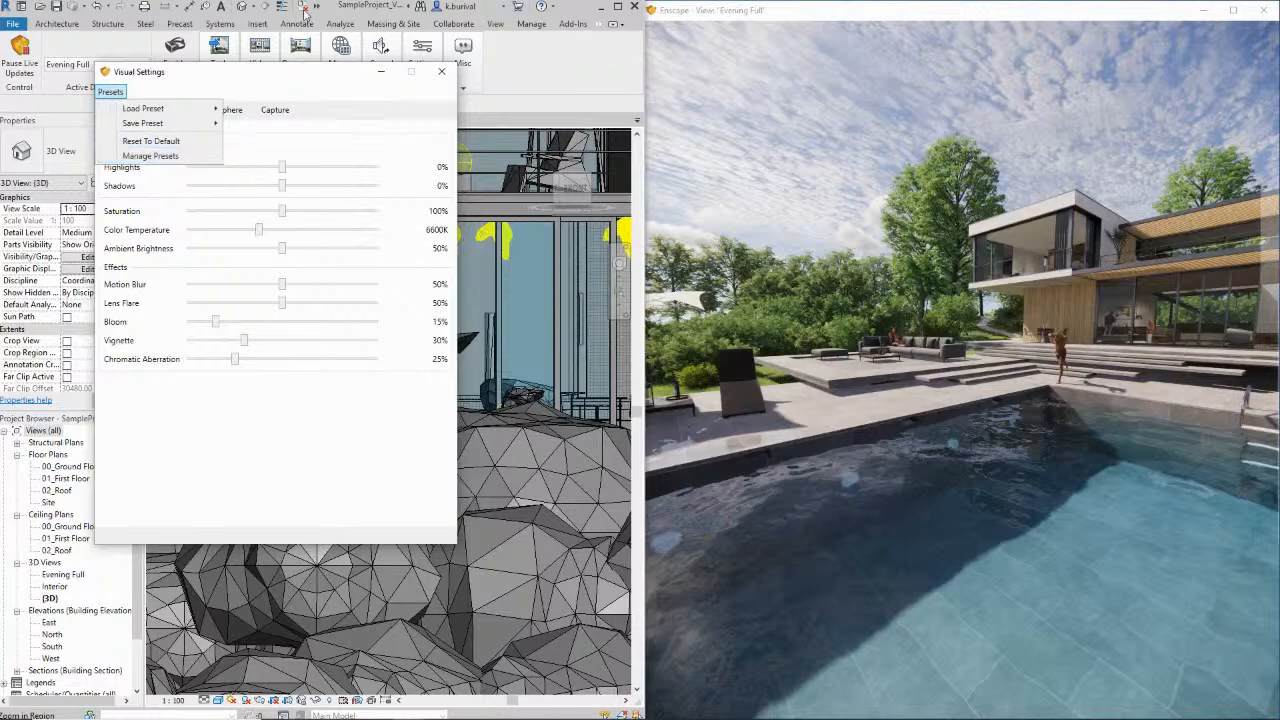
left_click(355, 13)
left_click(442, 72)
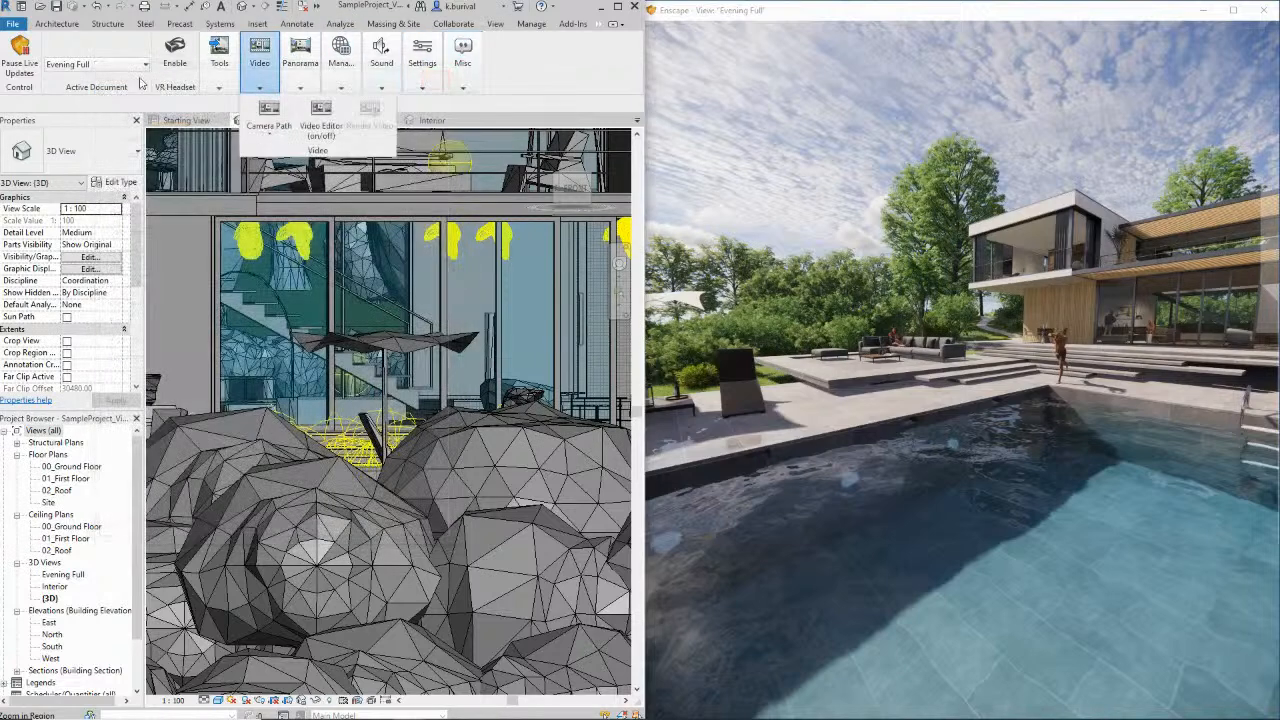
Try out the favorite marks of the Interior and {3D} views, and try to link visual settings to {3D}
left_click(109, 64)
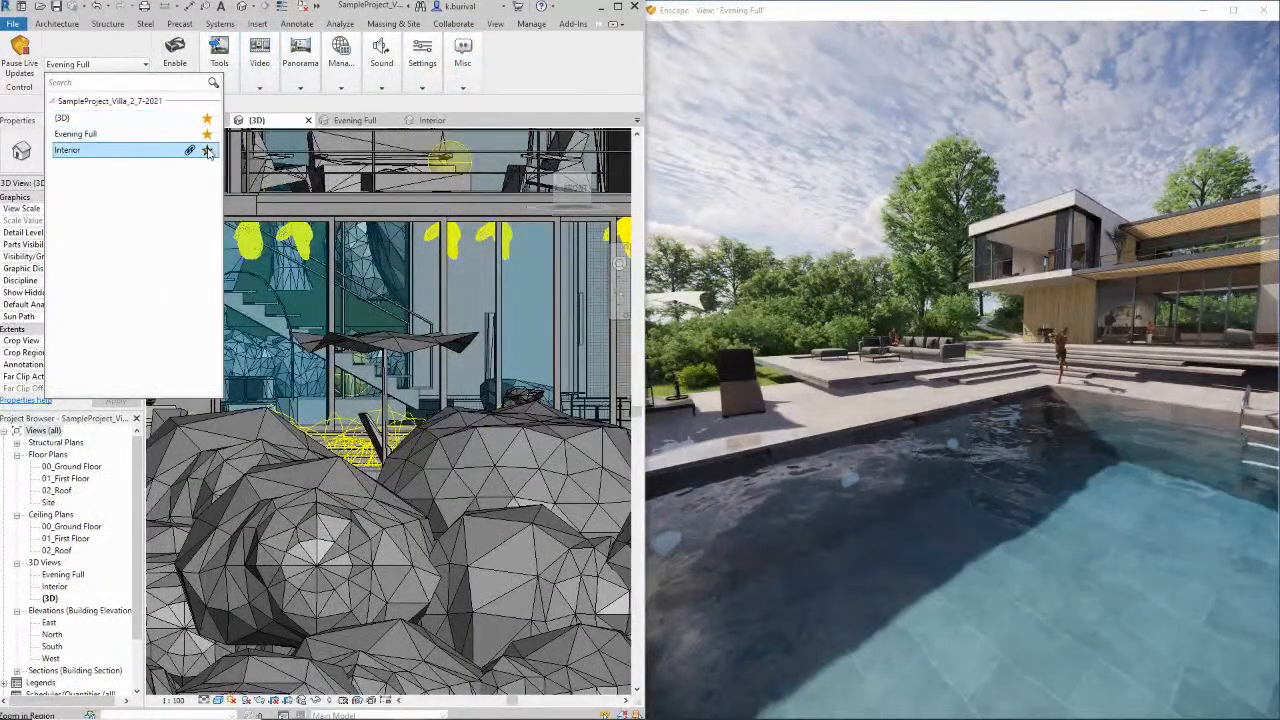
left_click(207, 151)
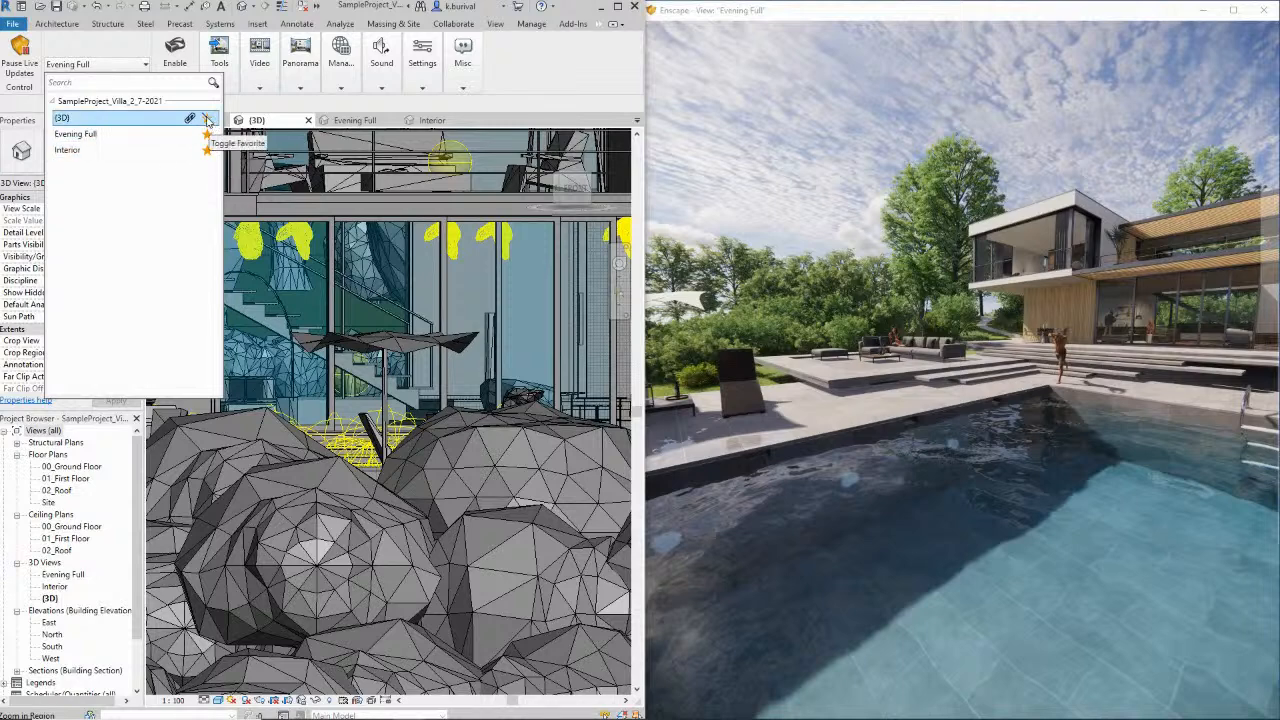
left_click(207, 120)
left_click(130, 76)
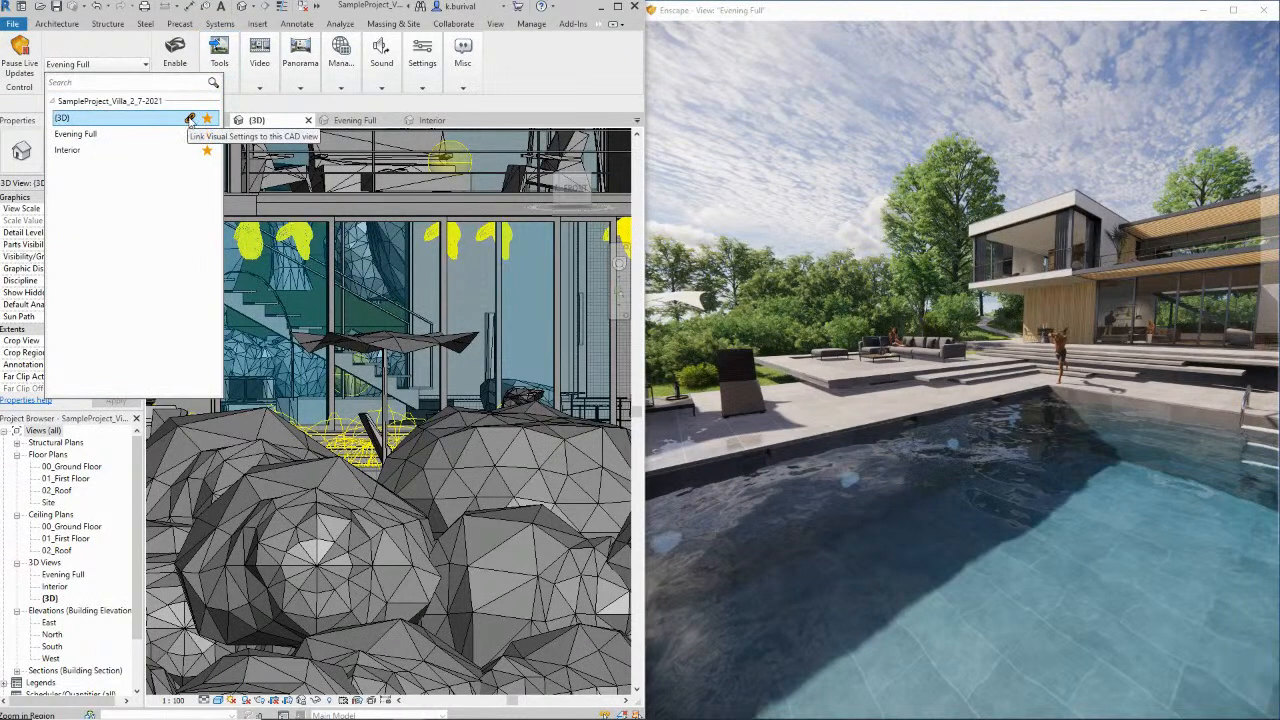
left_click(190, 119)
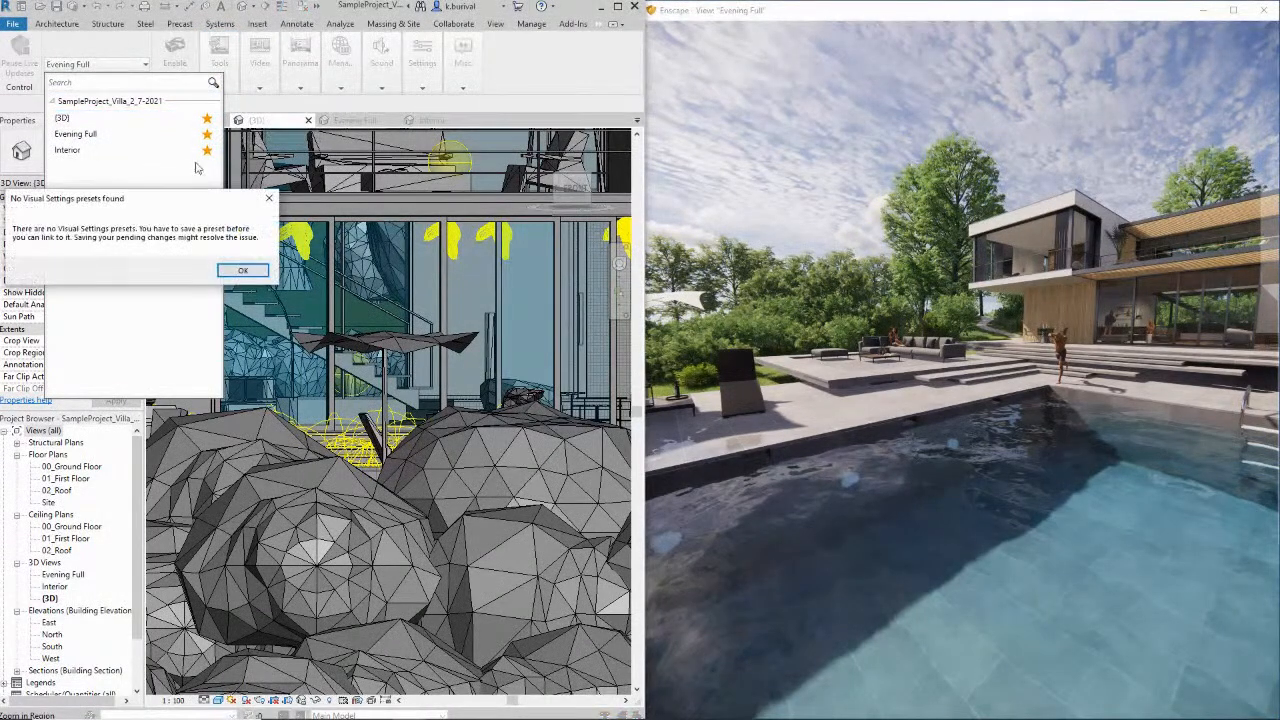
left_click(268, 202)
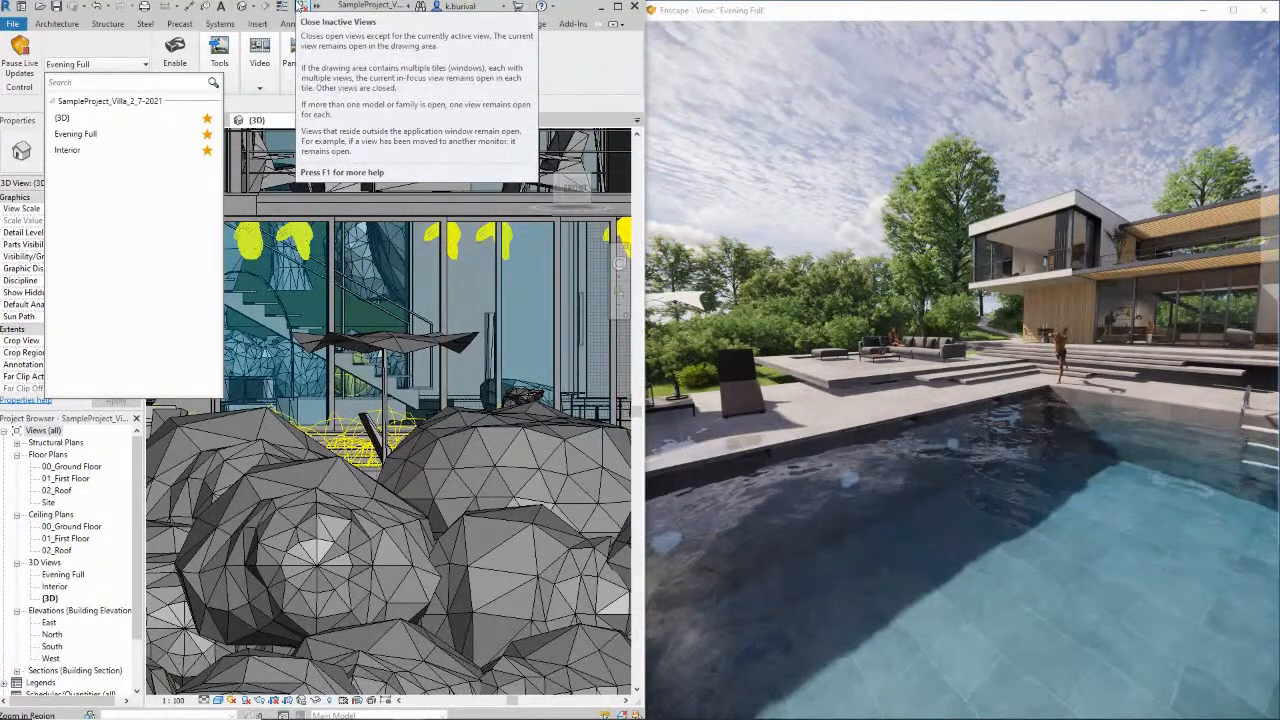
Reopen the visual settings and show the image adjustments
left_click(463, 58)
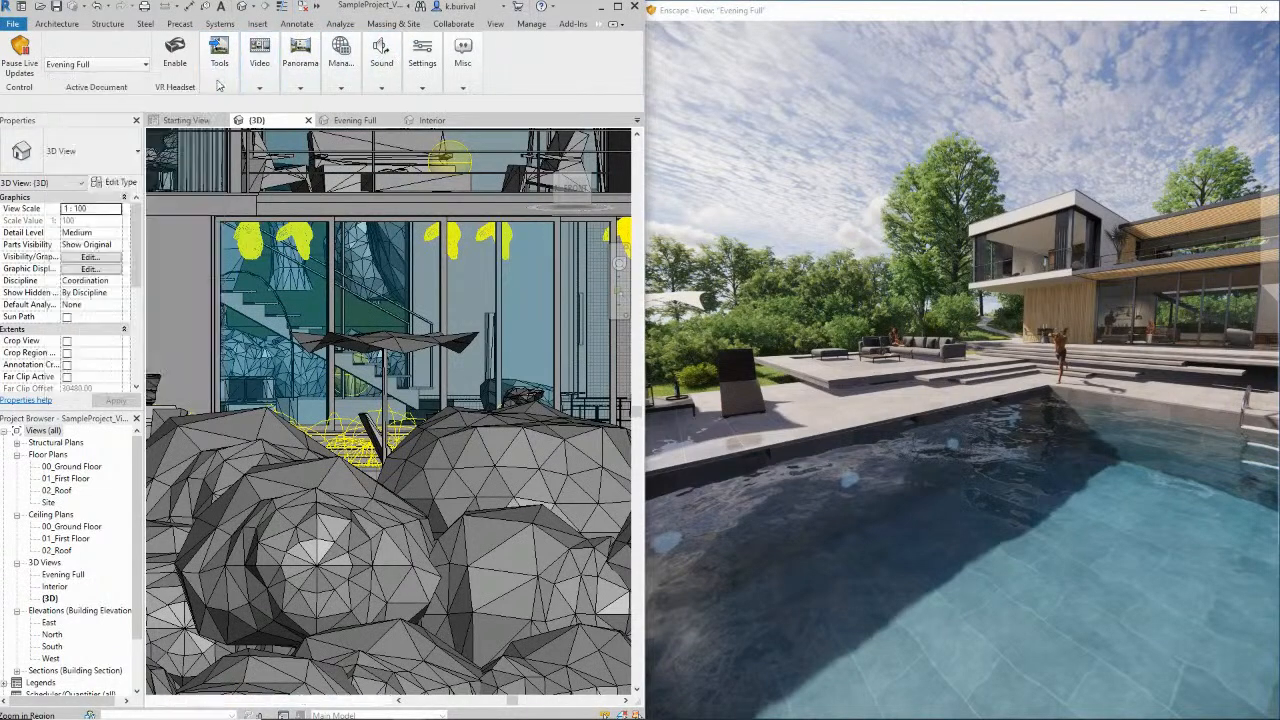
left_click(422, 60)
left_click(433, 115)
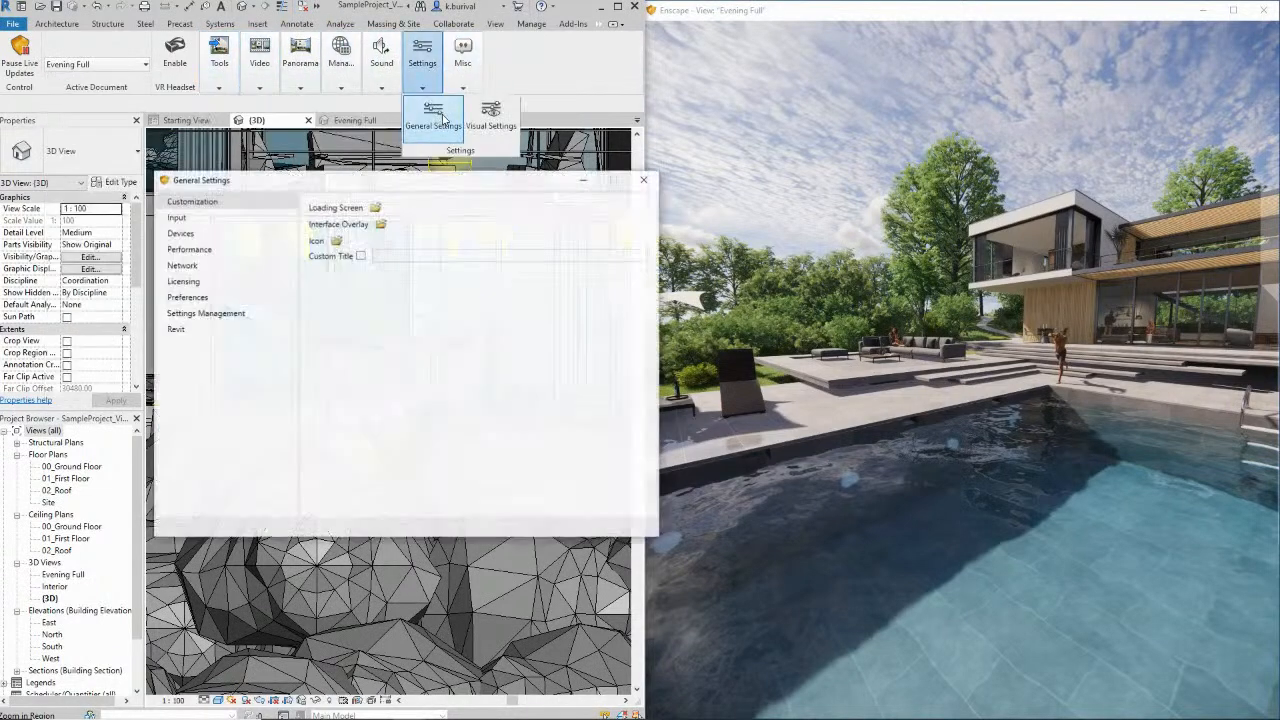
left_click(644, 179)
left_click(489, 114)
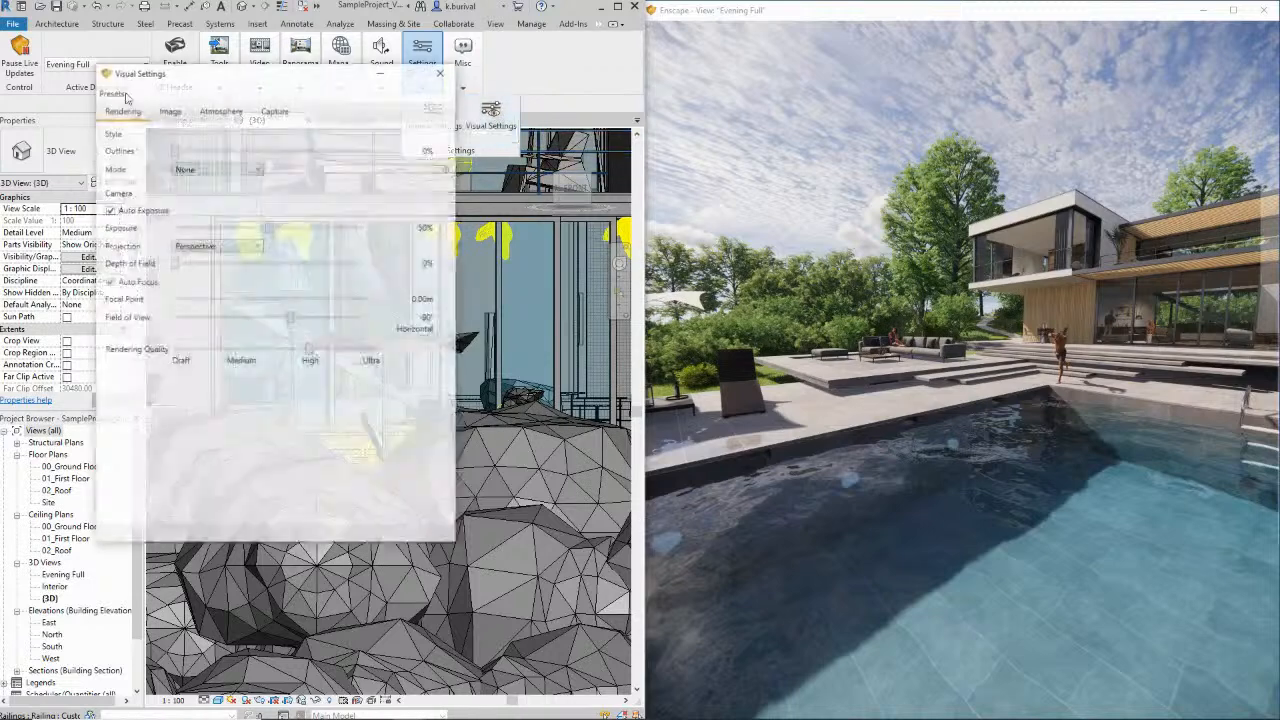
left_click(169, 110)
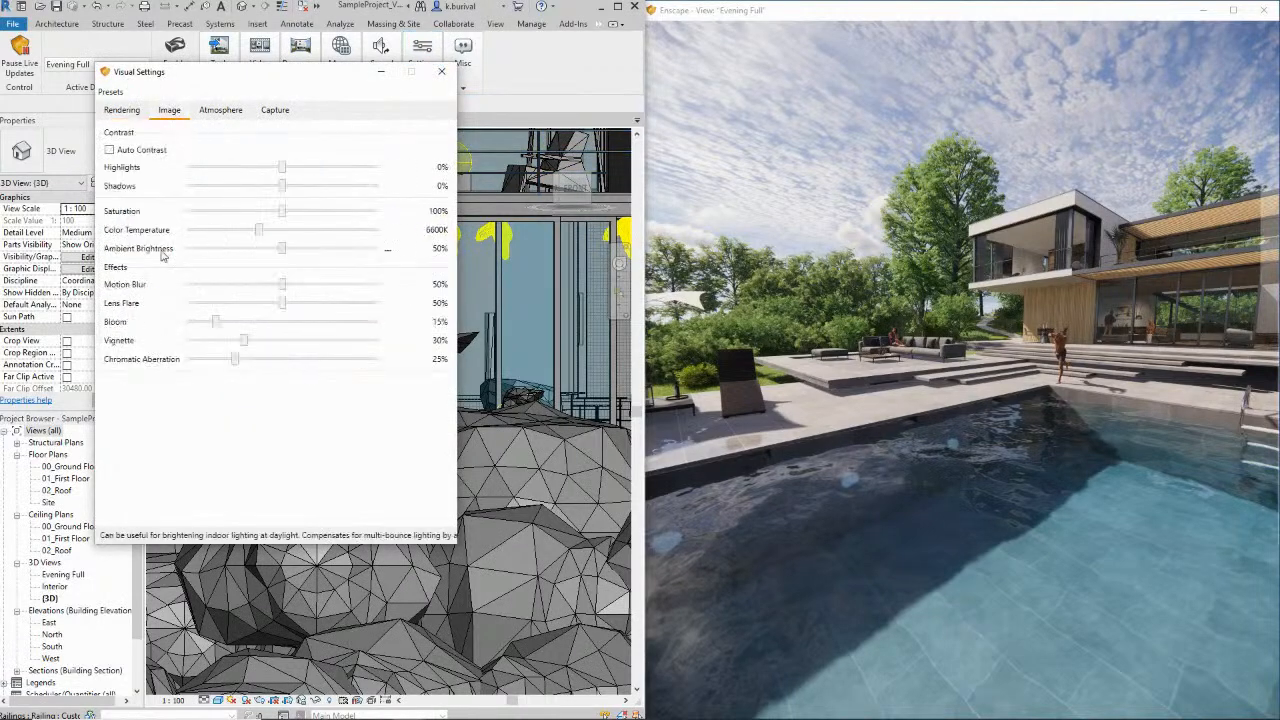
Try the lowest color temperature and a 100% lens flare facing the sun, restoring 6600K and 50%
left_click_drag(258, 230, 33, 243)
double_click(187, 231)
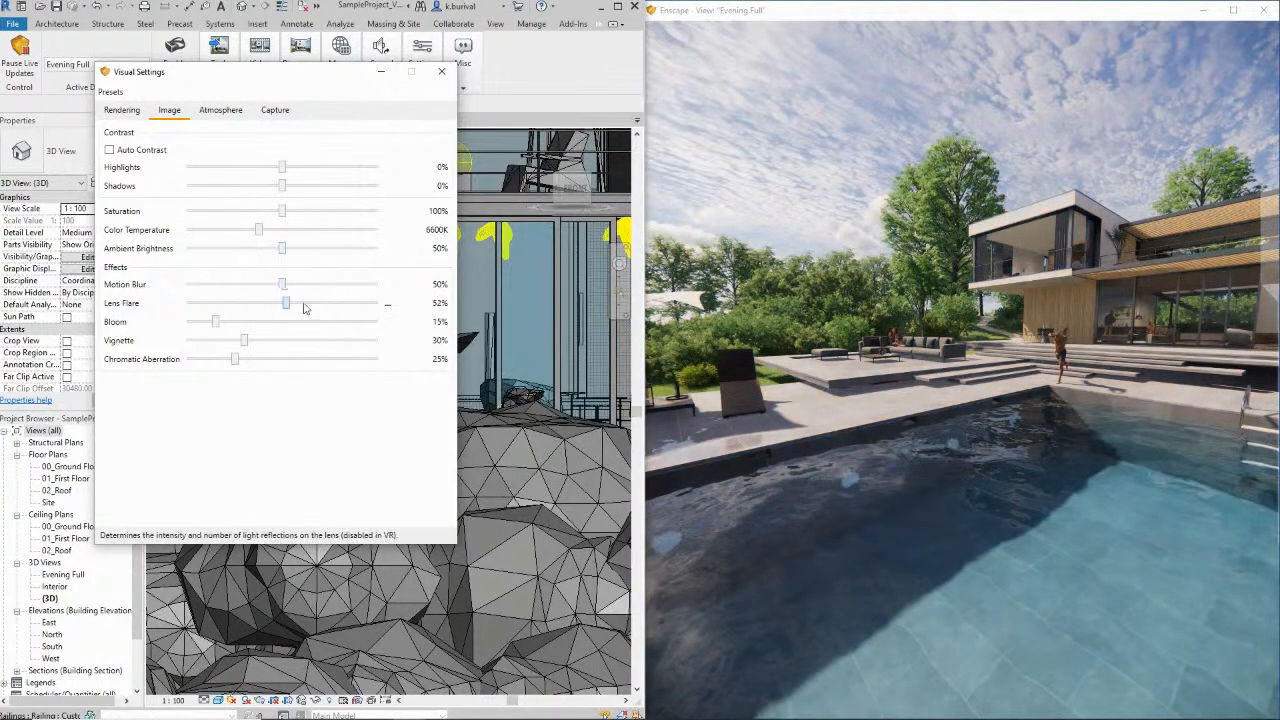
left_click_drag(306, 306, 597, 332)
left_click_drag(772, 334, 773, 337)
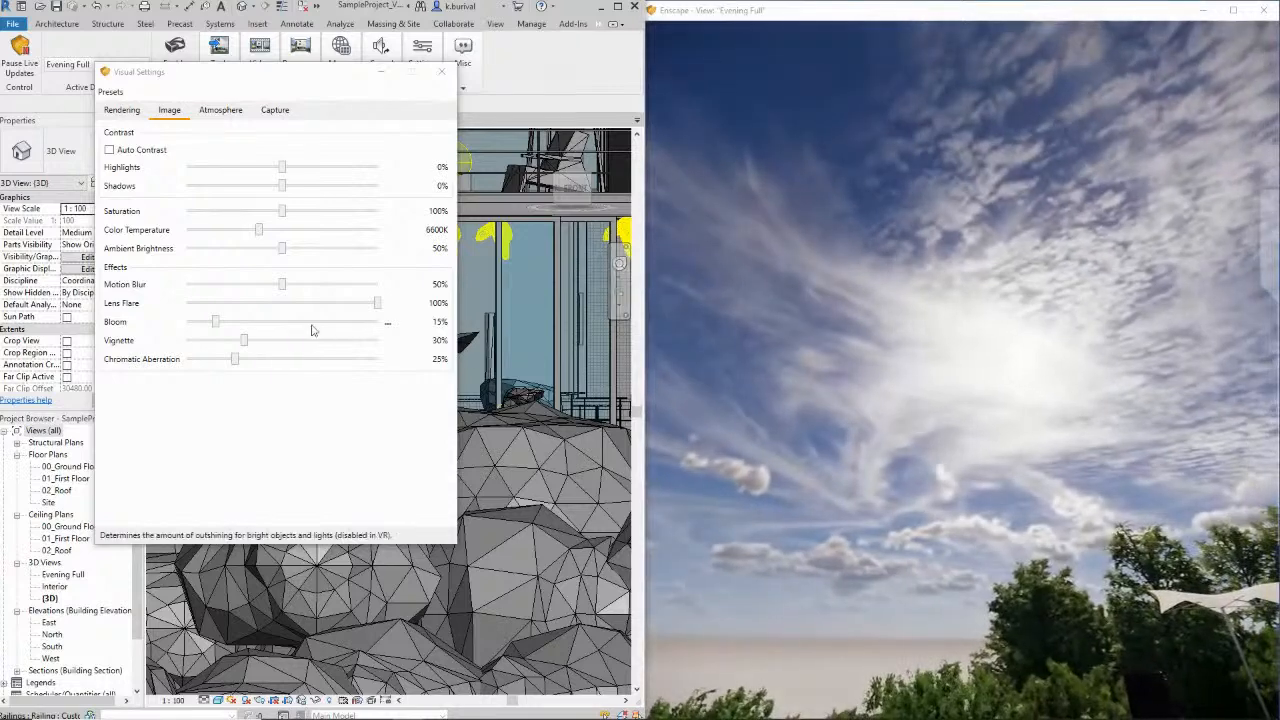
left_click_drag(378, 304, 436, 345)
double_click(378, 304)
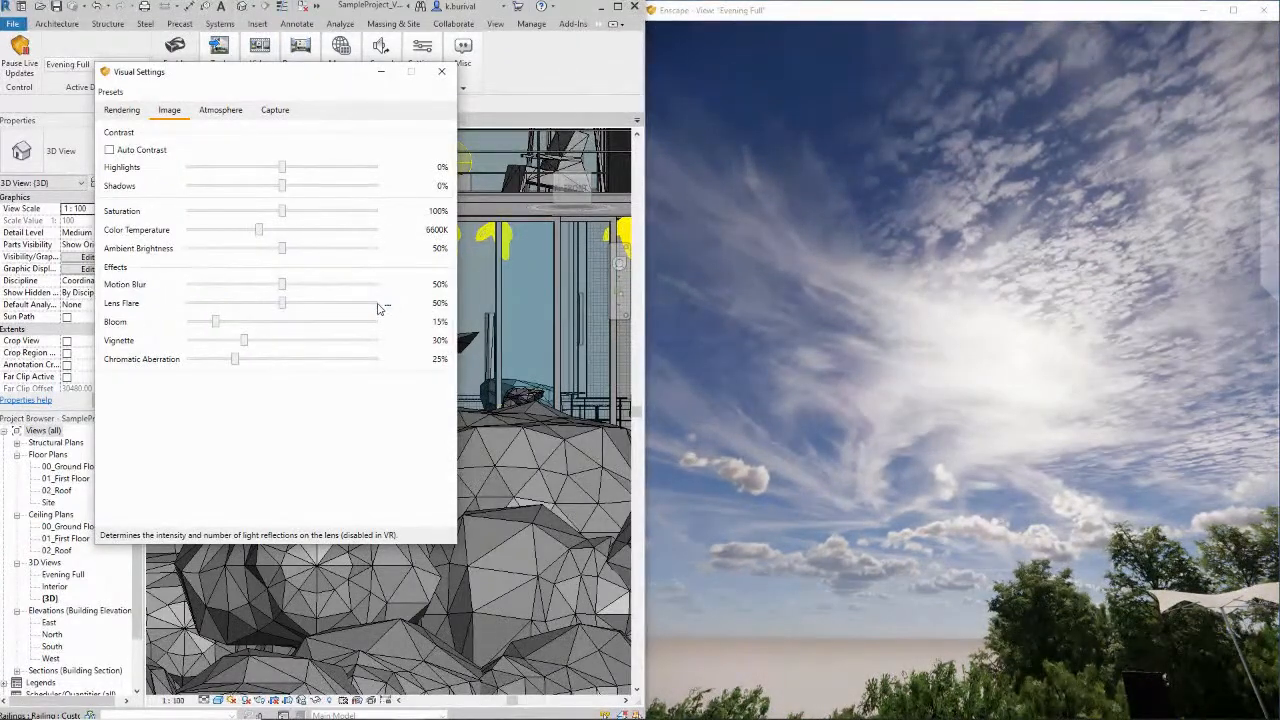
Bring the pool terrace into view and set the atmosphere's fog intensity to 100% and fog height to 300 m
left_click_drag(943, 400, 968, 410)
key("s")
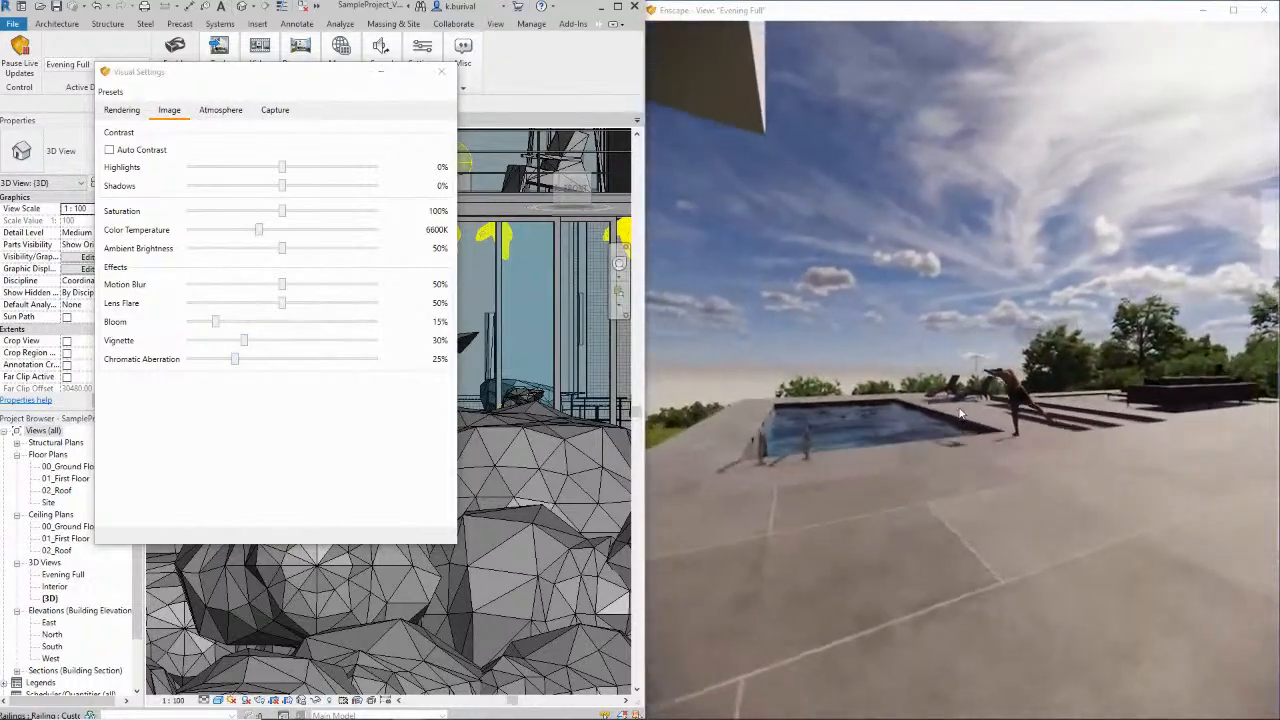
key("w")
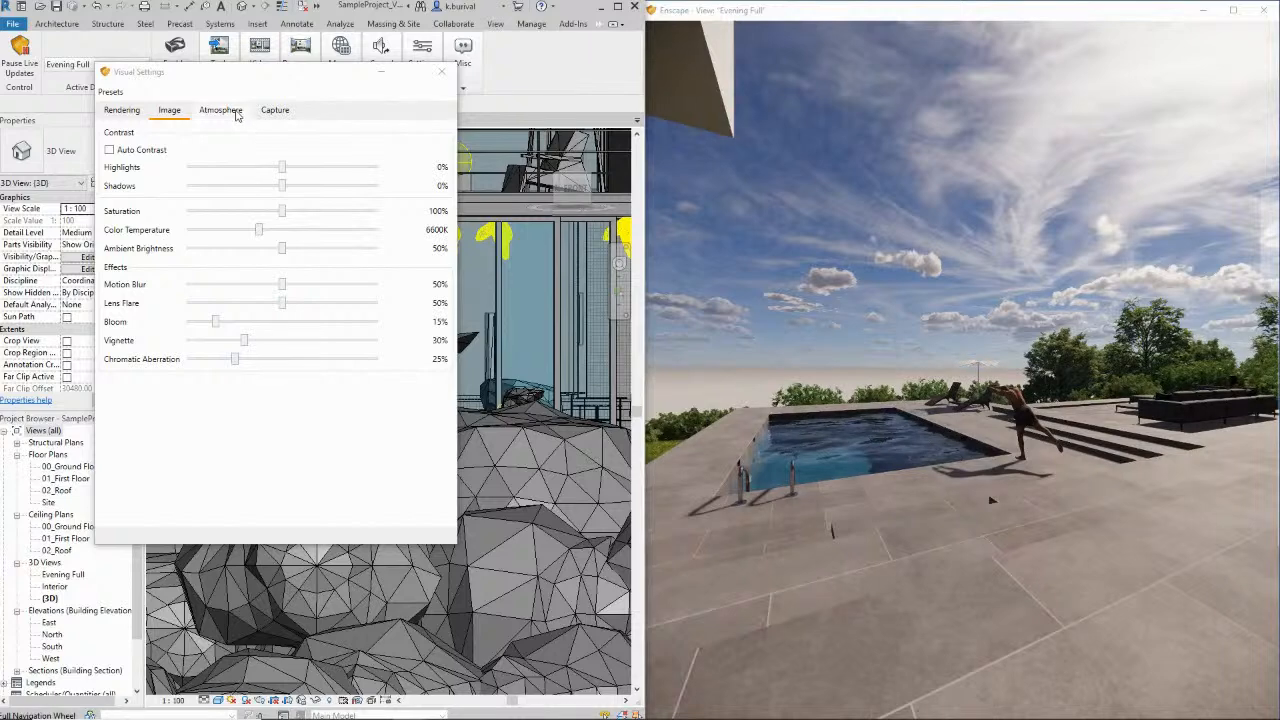
left_click(235, 113)
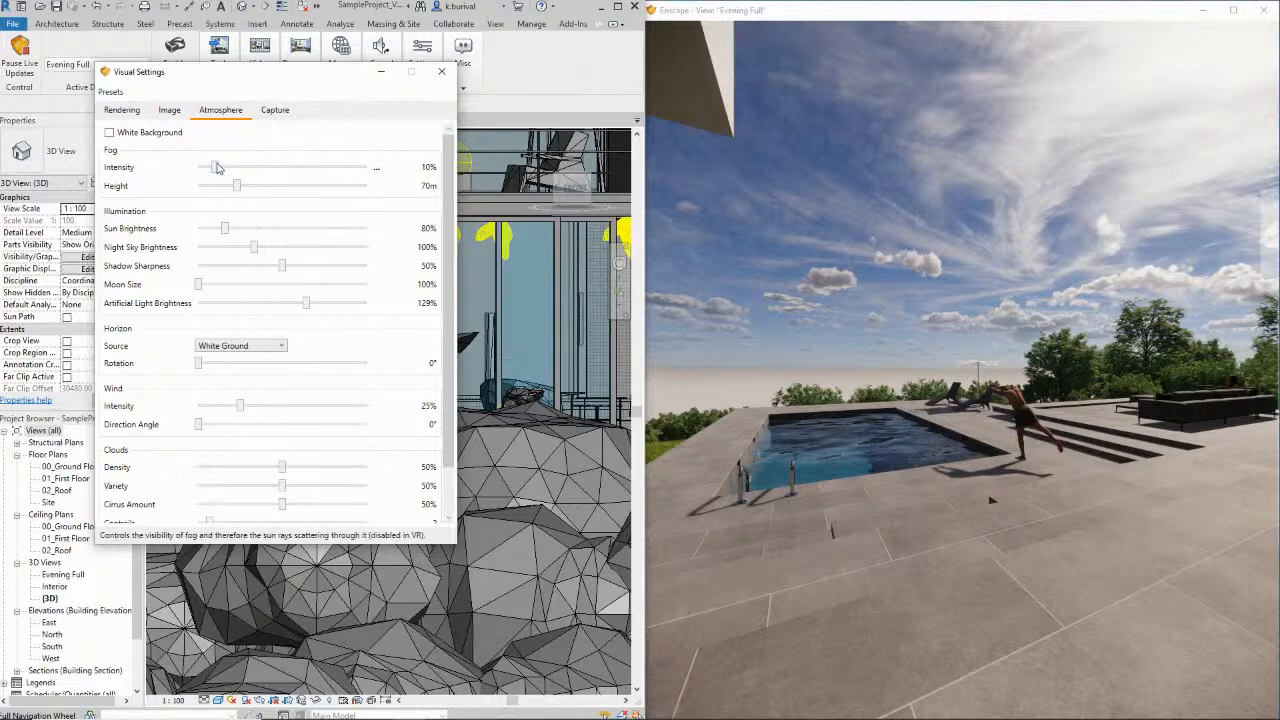
left_click_drag(218, 168, 423, 170)
left_click_drag(236, 185, 486, 190)
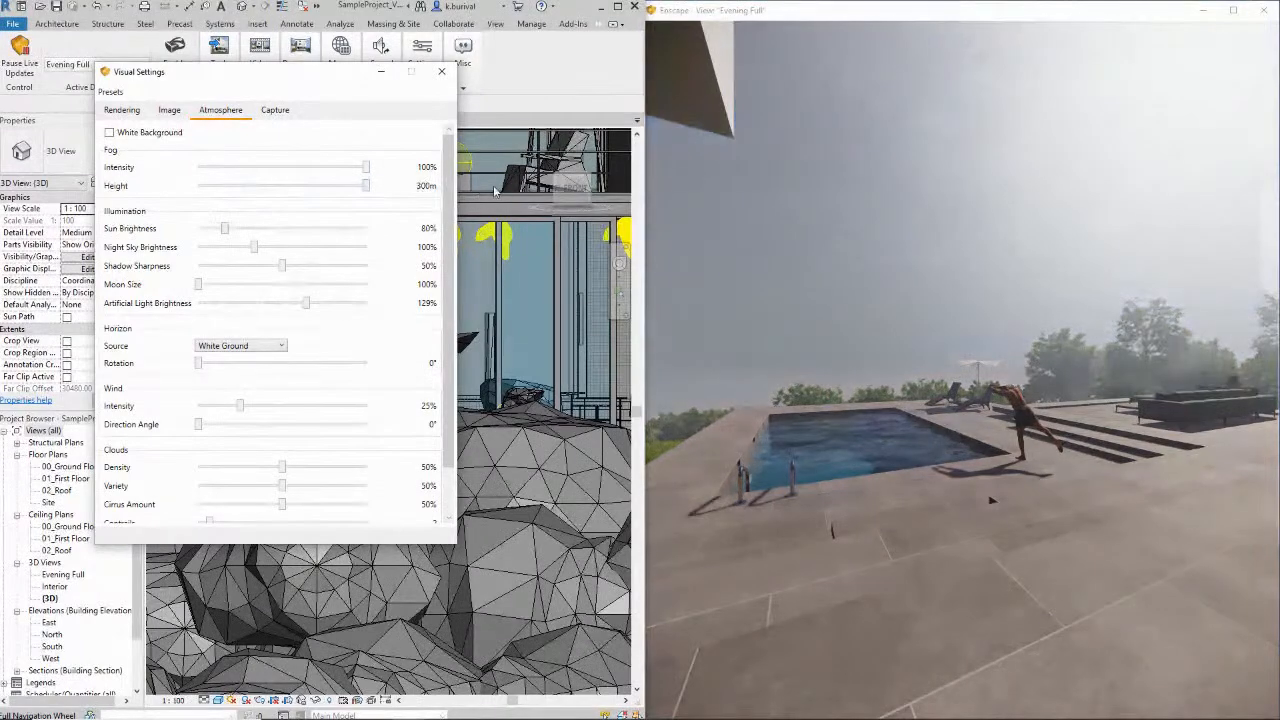
Walk across the foggy terrace towards the trees while shifting the time of day to evening to examine the sun rays
left_click_drag(903, 336, 901, 340)
right_click_drag(890, 342, 889, 346, "shift")
key("d")
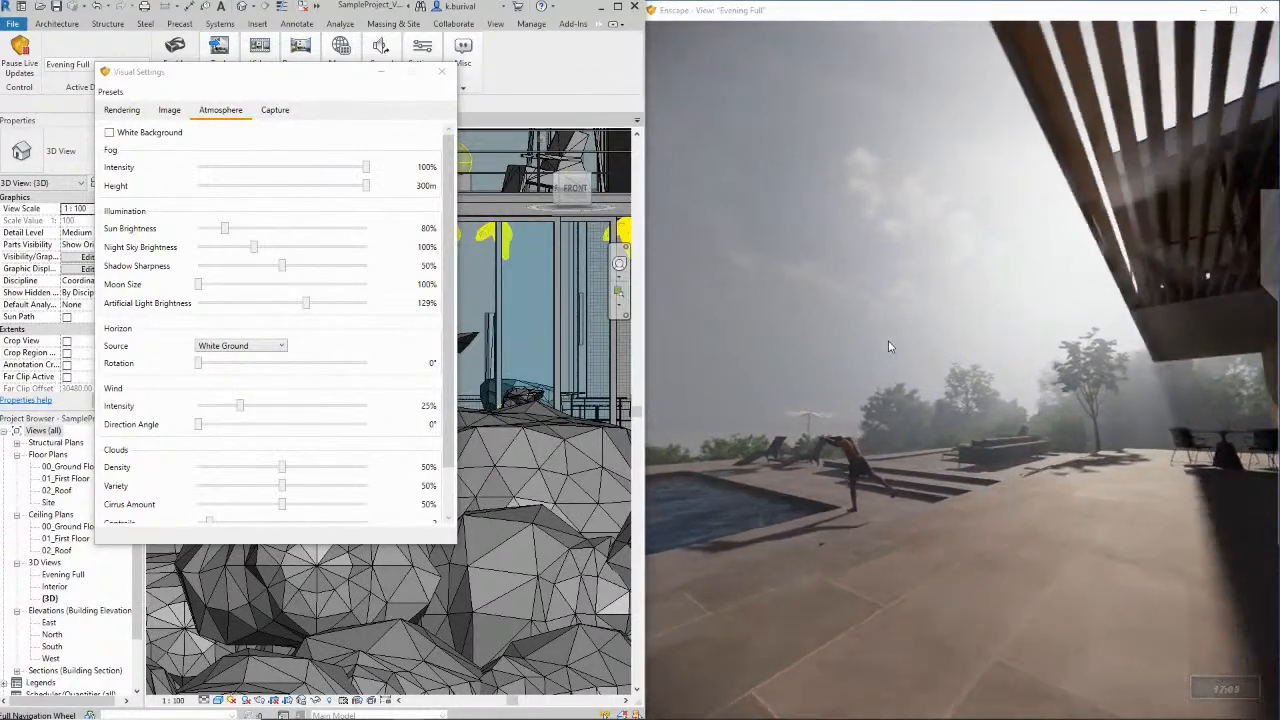
key("w")
left_click_drag(890, 346, 890, 346)
right_click_drag(890, 346, 890, 346, "shift")
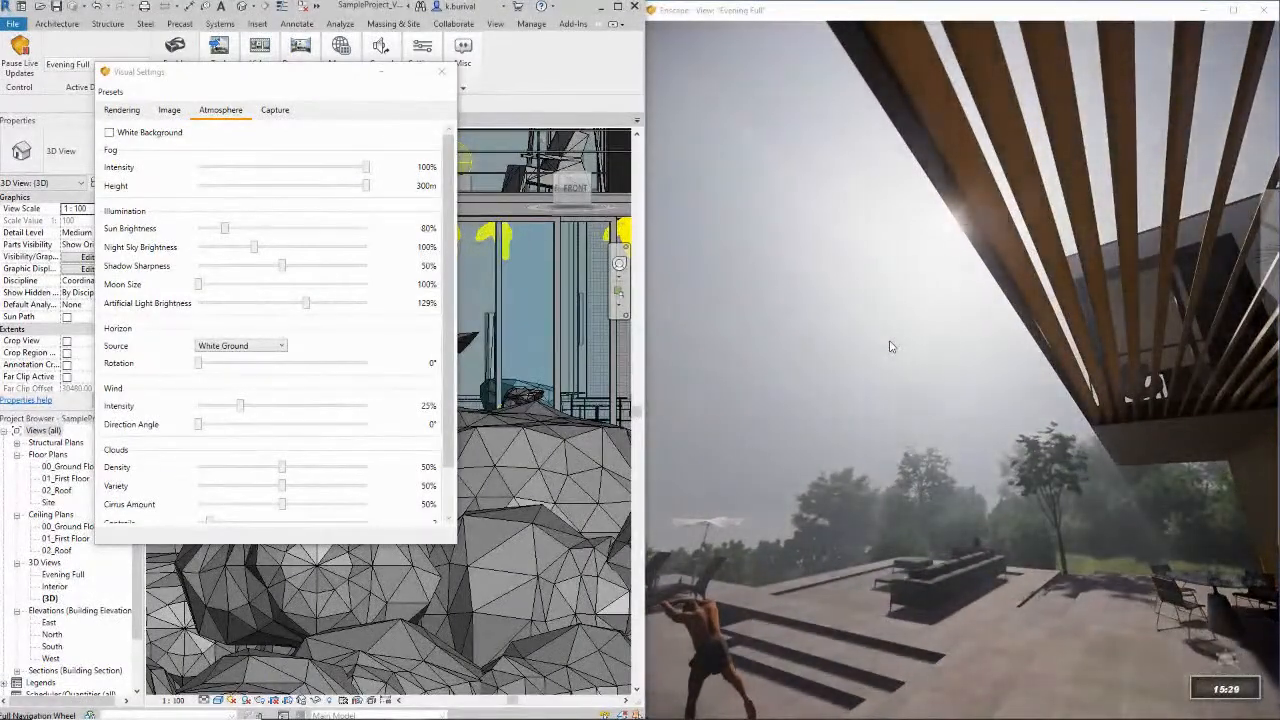
key("d")
left_click_drag(890, 346, 890, 346)
right_click_drag(890, 346, 913, 340, "shift")
left_click_drag(915, 340, 914, 338)
right_click_drag(914, 338, 913, 338, "shift")
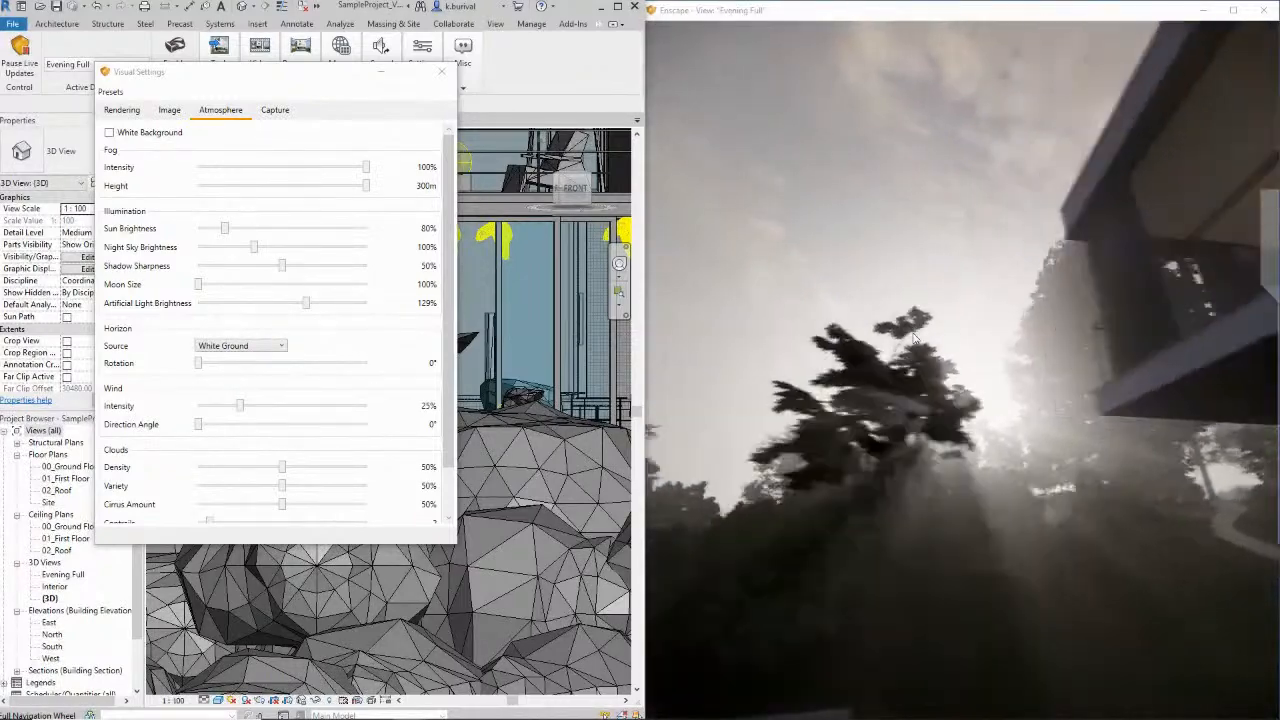
Compare the fog and sun rays around the outdoor sofa at different evening times, ending at about 18:27
key("w")
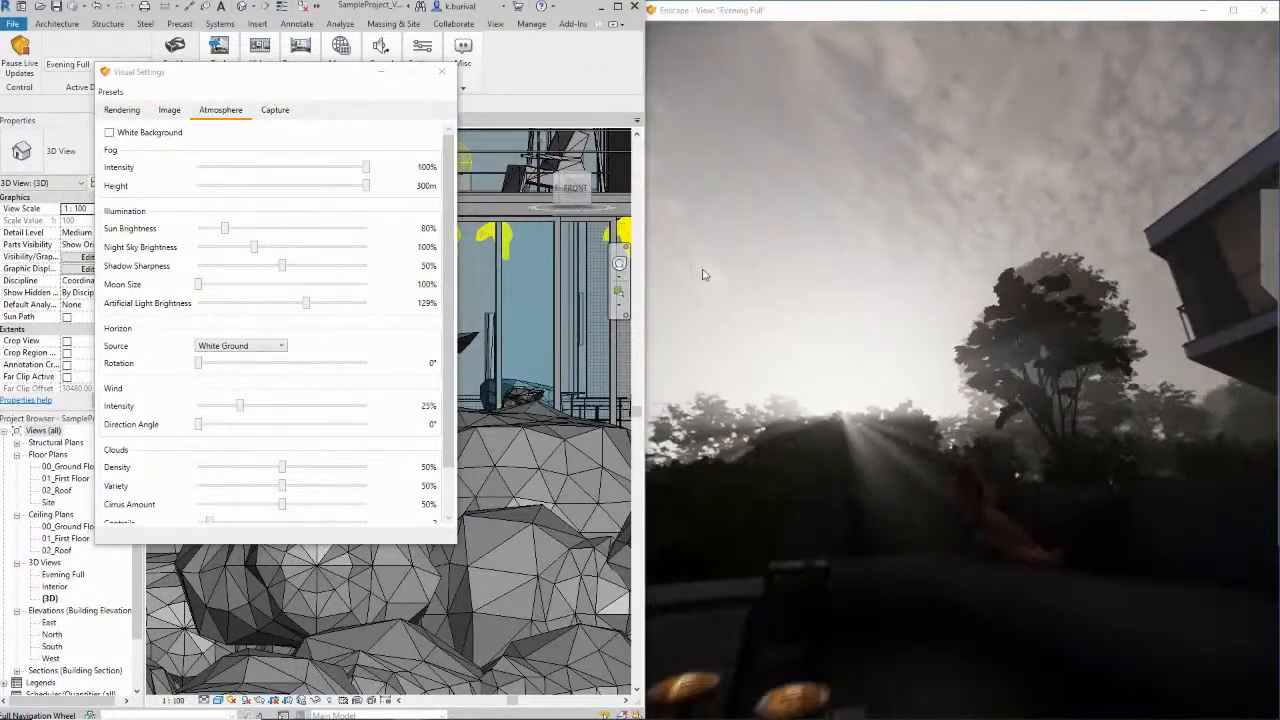
key("u")
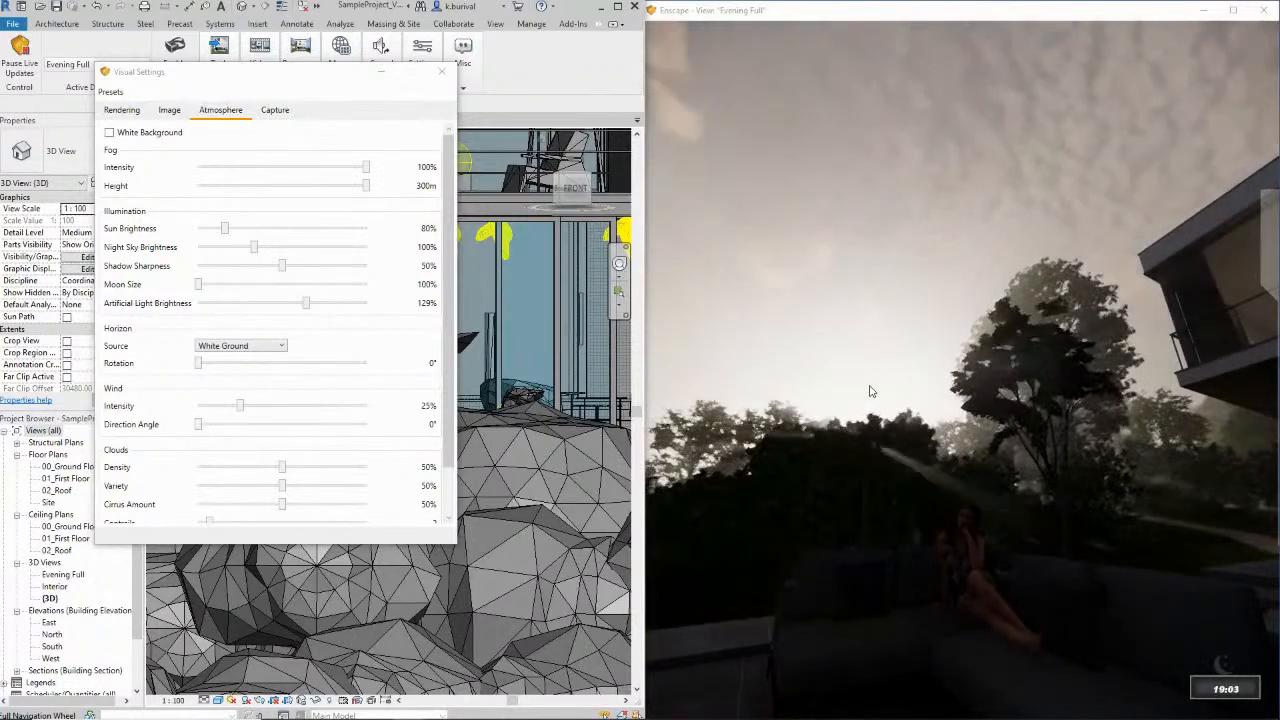
key("s")
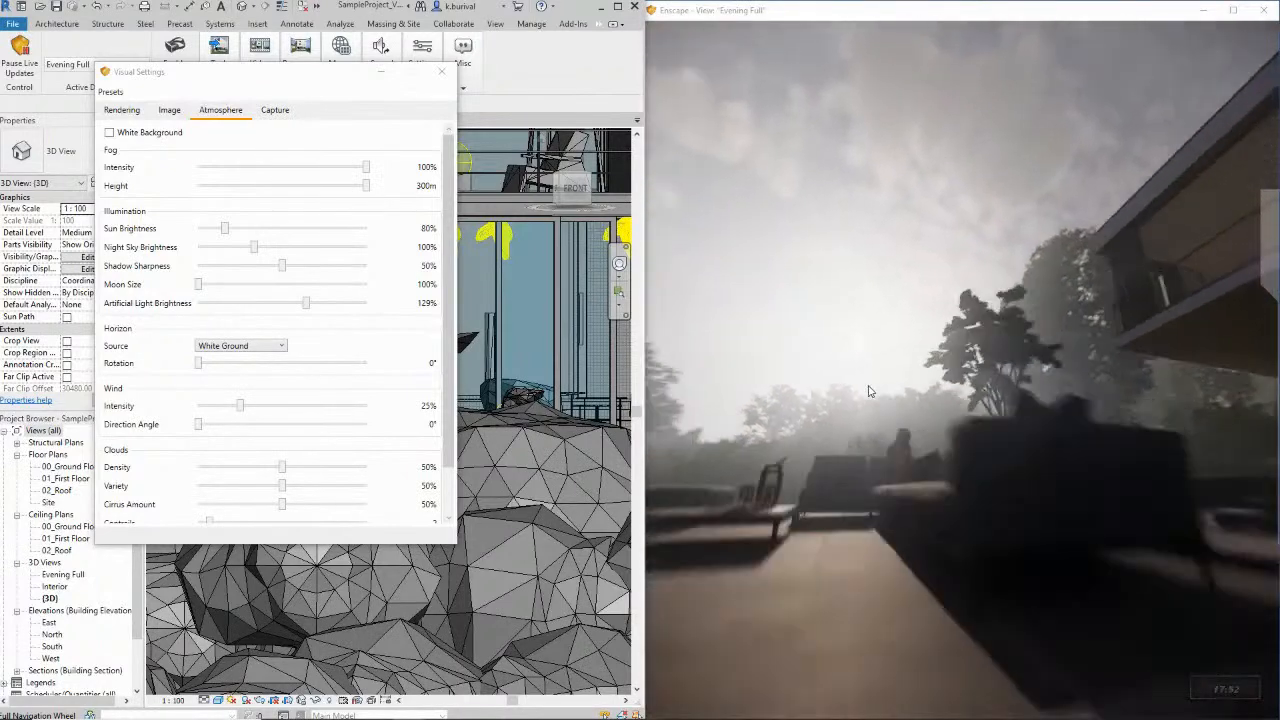
key("i")
key("d")
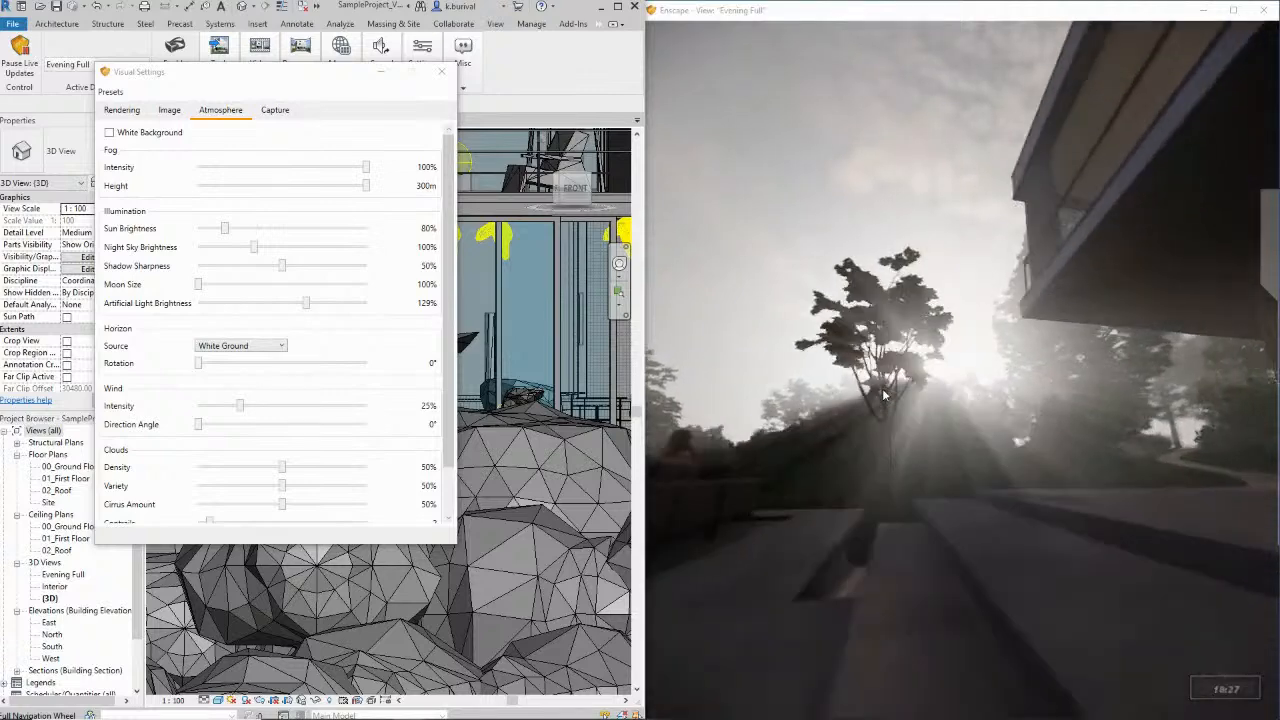
Set the fog intensity to 0%, return to the pool terrace and shift the time of day earlier for brighter light
left_click(363, 170)
left_click_drag(363, 170, 198, 170)
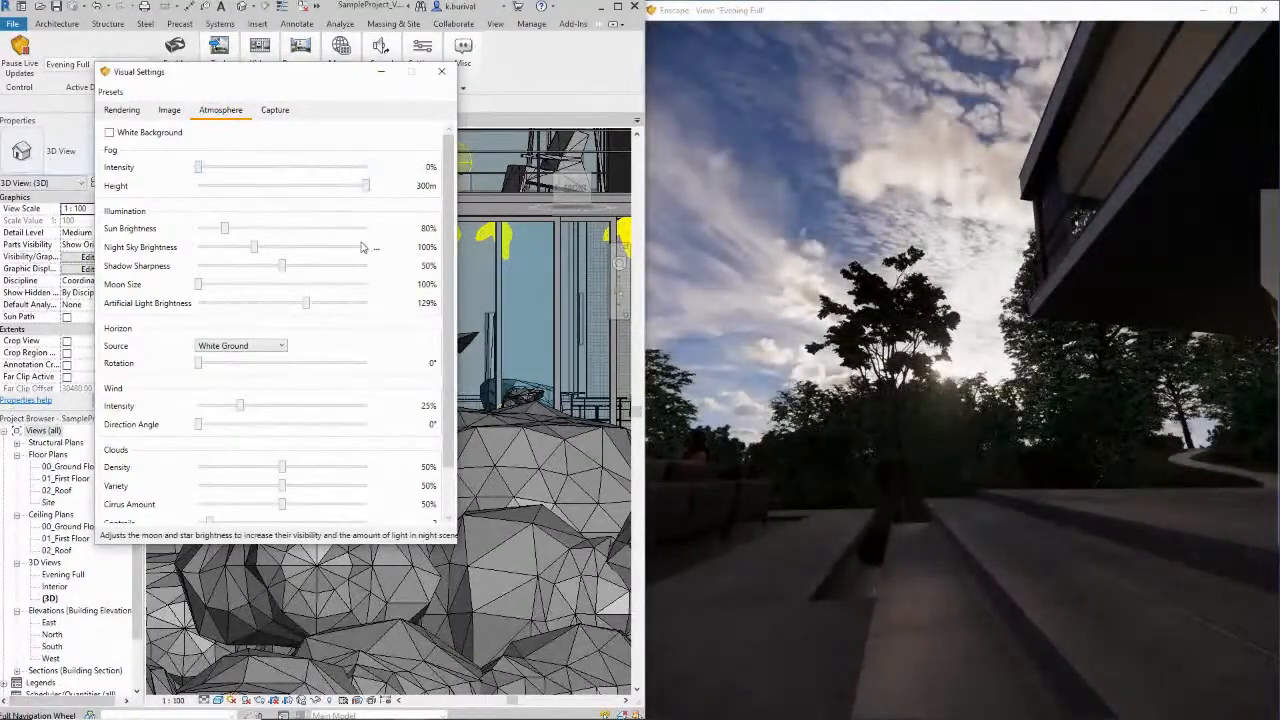
left_click_drag(768, 200, 707, 170)
key("s")
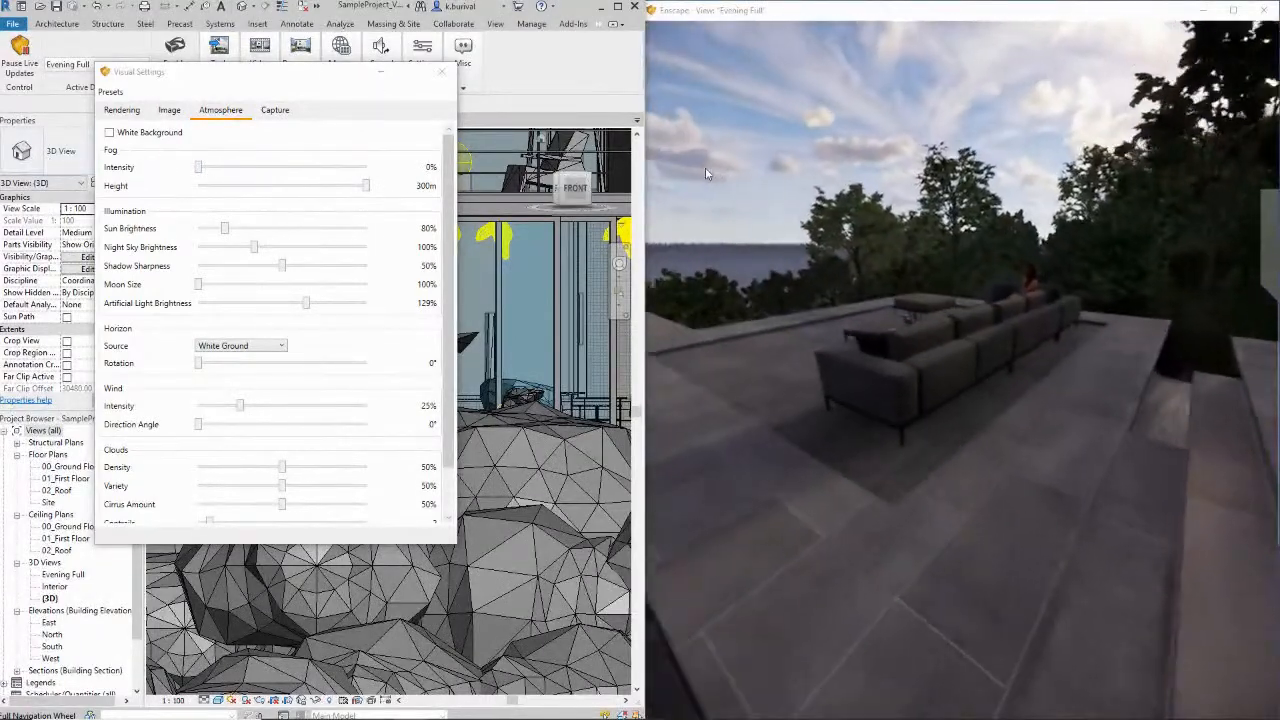
key("i")
key("i")
key("u")
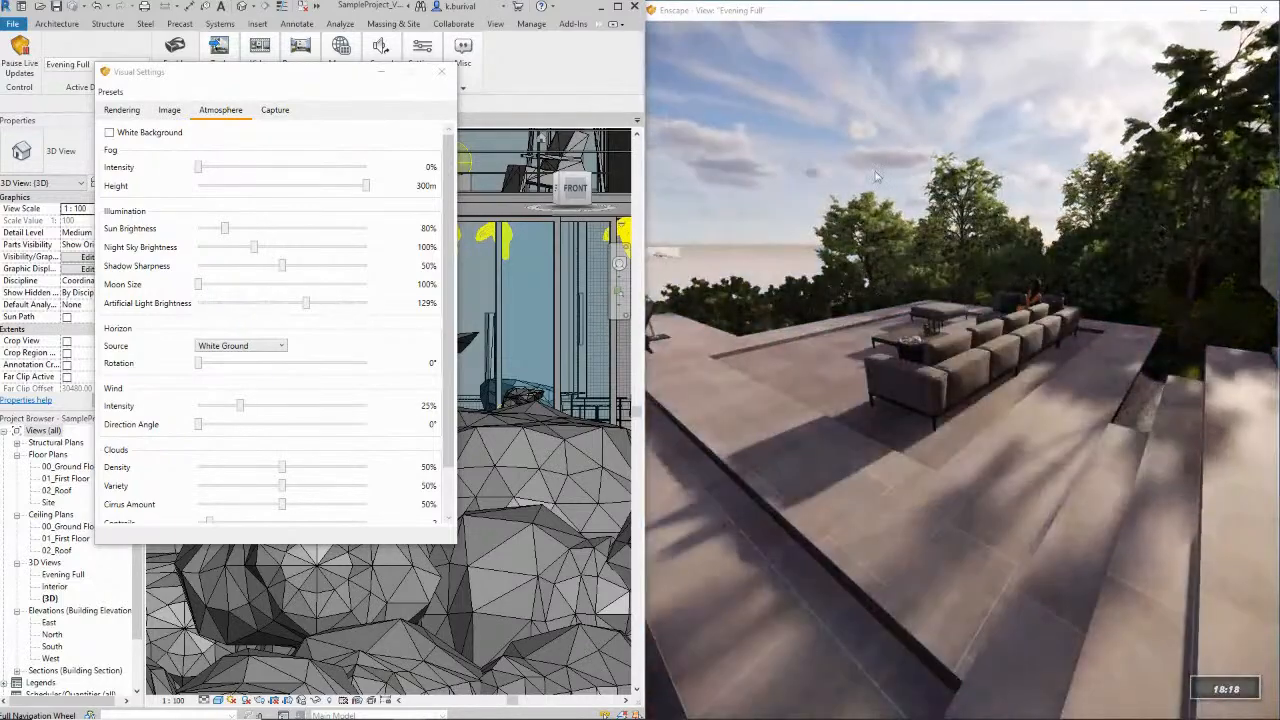
left_click_drag(877, 176, 883, 176)
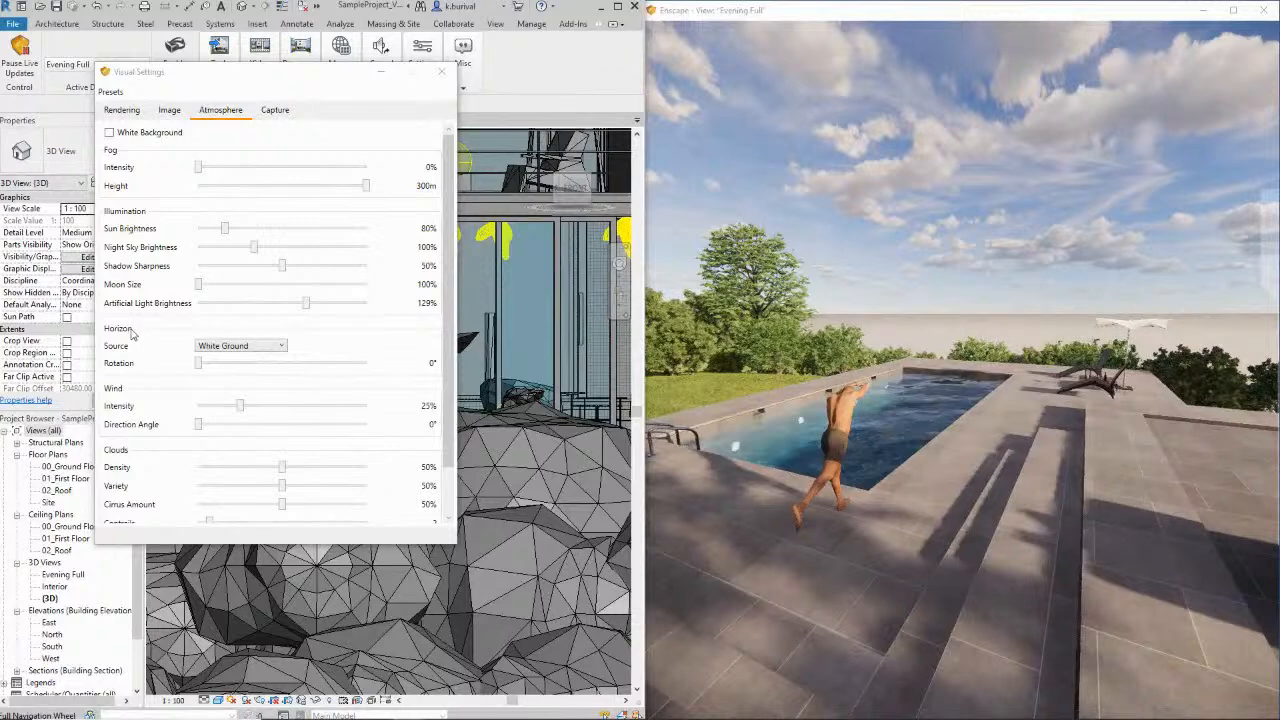
Set the horizon source to Desert and shift the time of day to about 20:25 while viewing the horizon beyond the pool
left_click(243, 347)
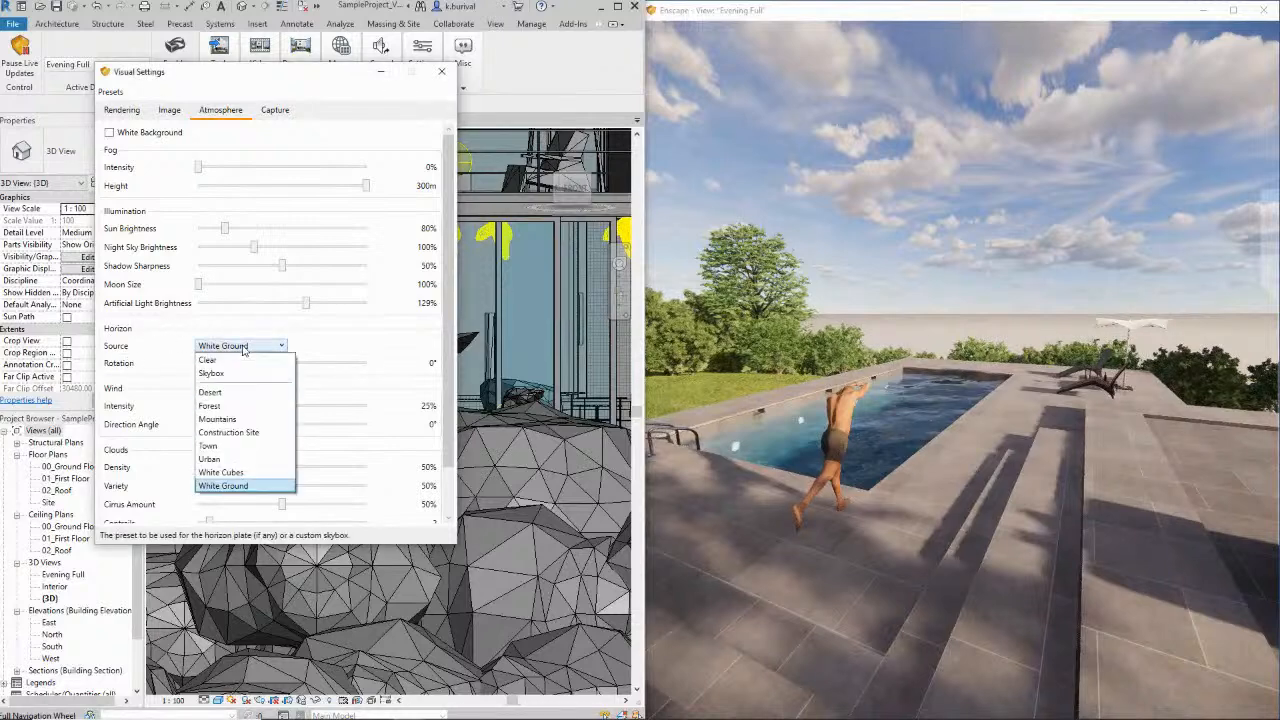
left_click(210, 393)
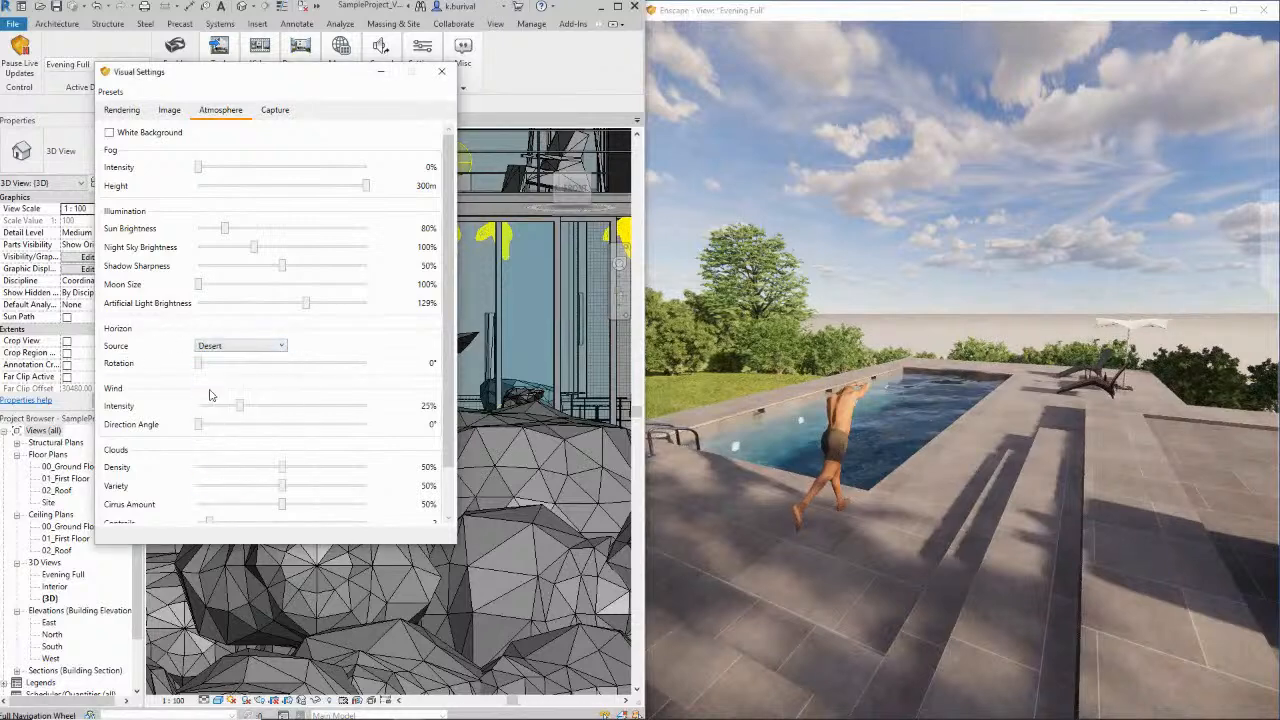
left_click_drag(942, 332, 942, 332)
right_click_drag(989, 344, 989, 344, "shift")
left_click_drag(988, 346, 988, 346)
key("s")
right_click_drag(968, 348, 949, 372, "shift")
right_click_drag(949, 372, 949, 372, "shift")
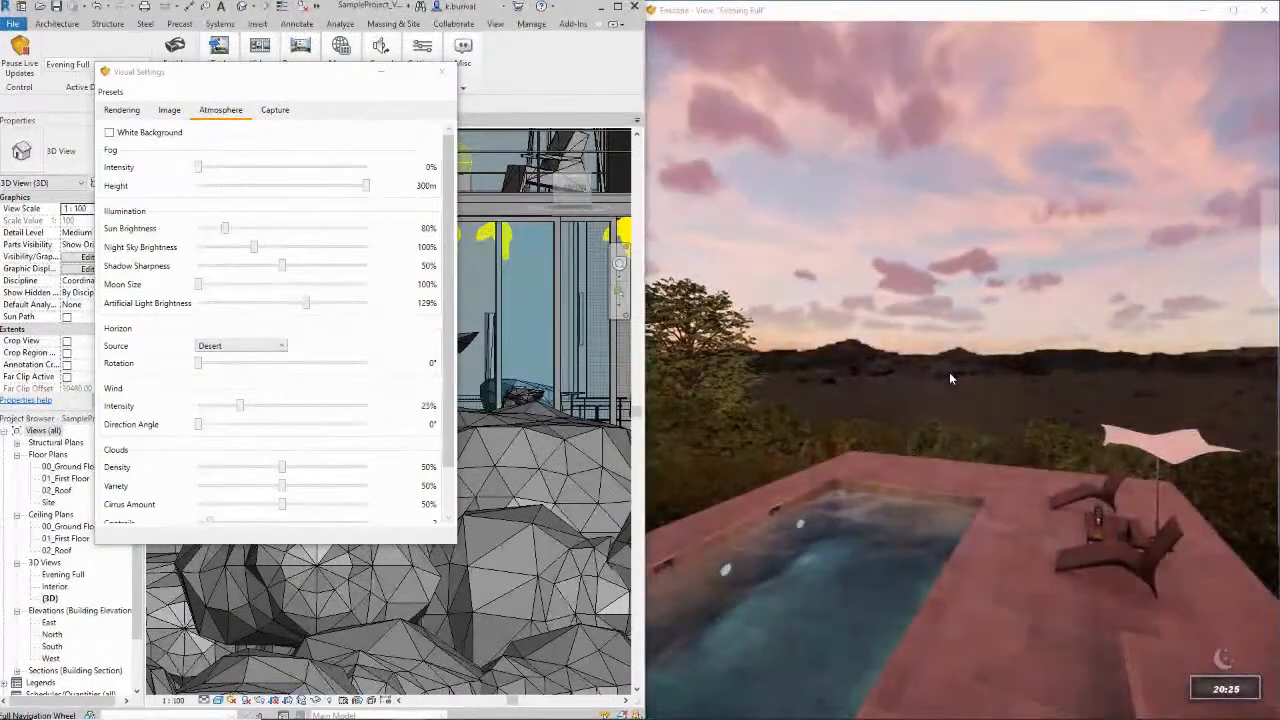
Change the horizon source to Mountains and shift the time of day back to about 17:45
left_click(247, 347)
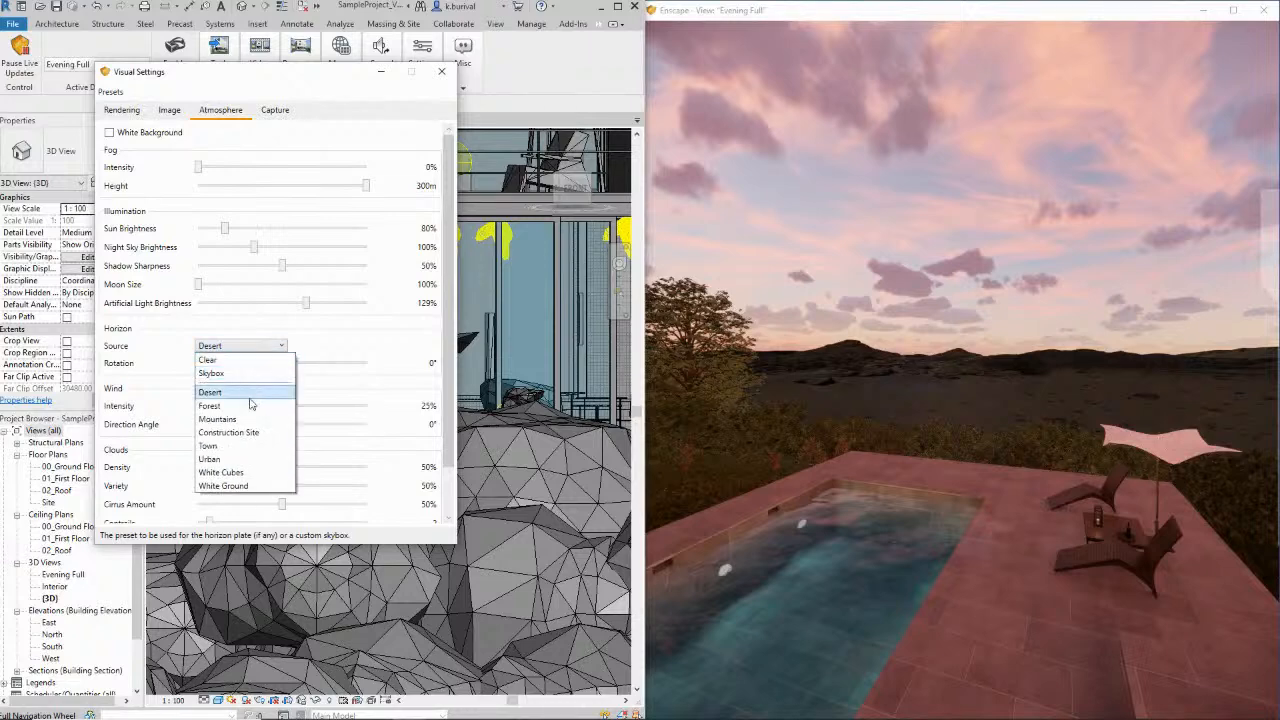
left_click(250, 421)
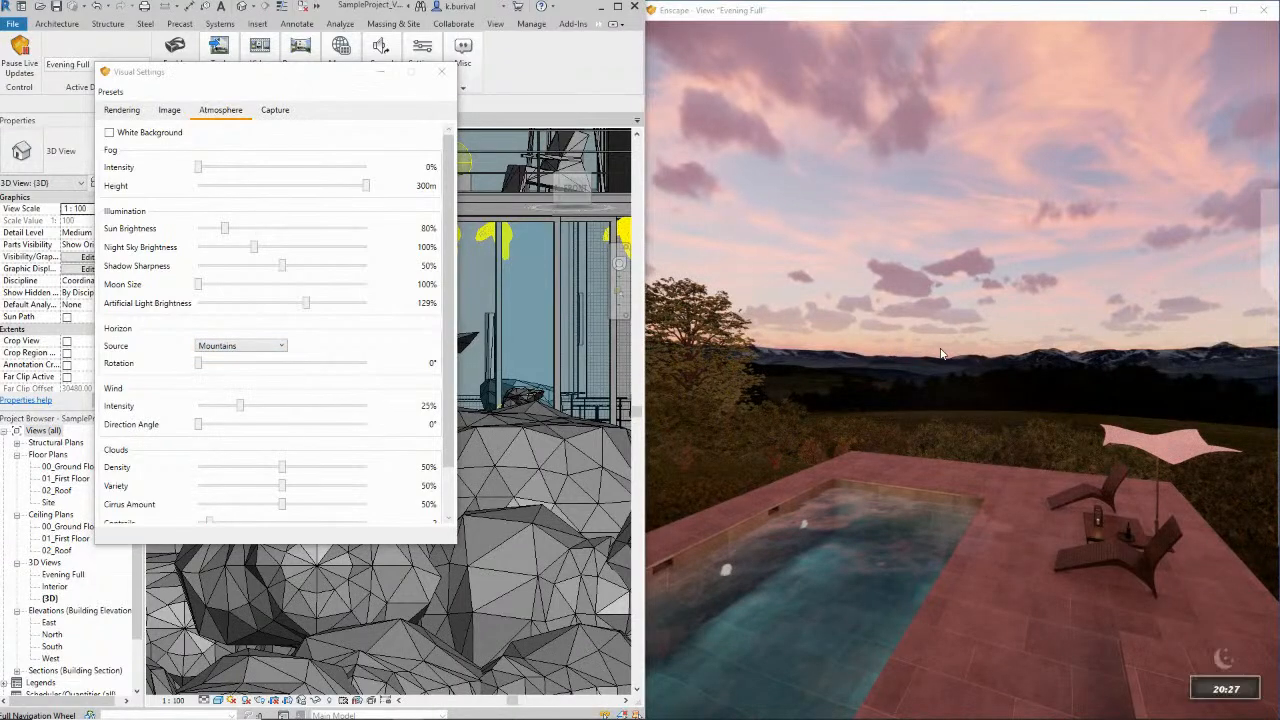
key("u")
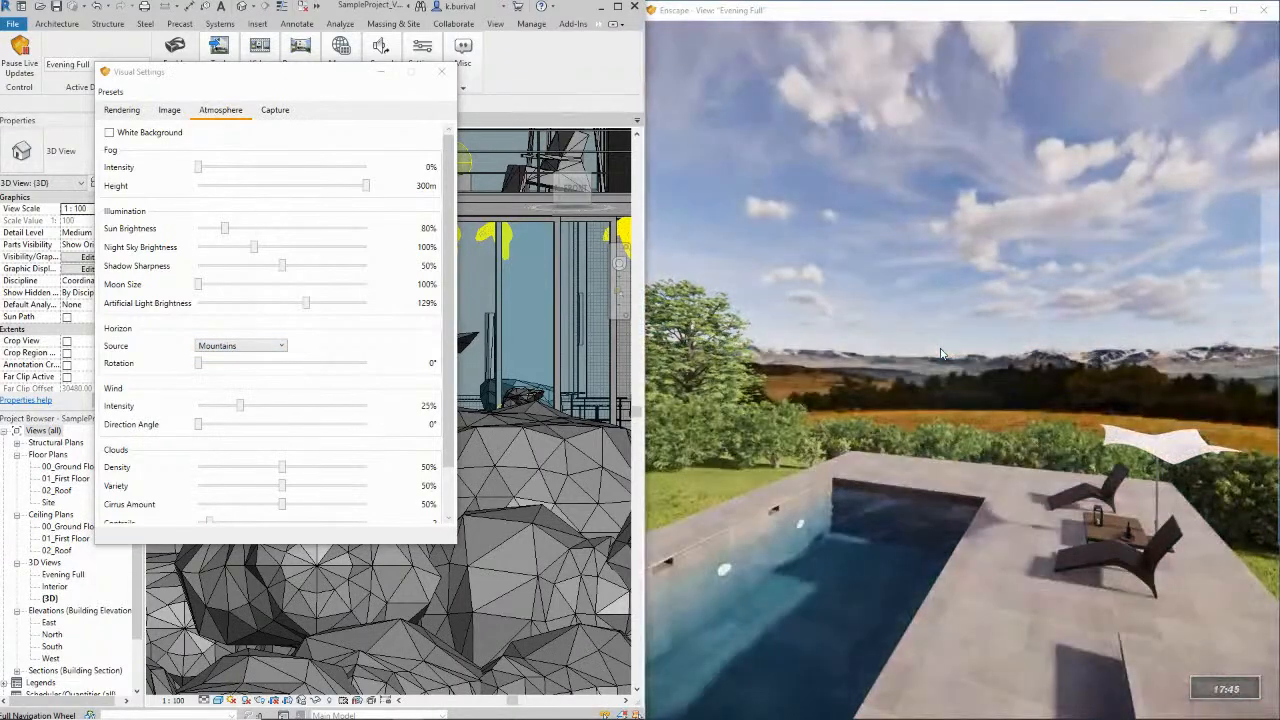
Set the horizon source to Skybox and switch to the HDRI Haven website in the browser
left_click(241, 346)
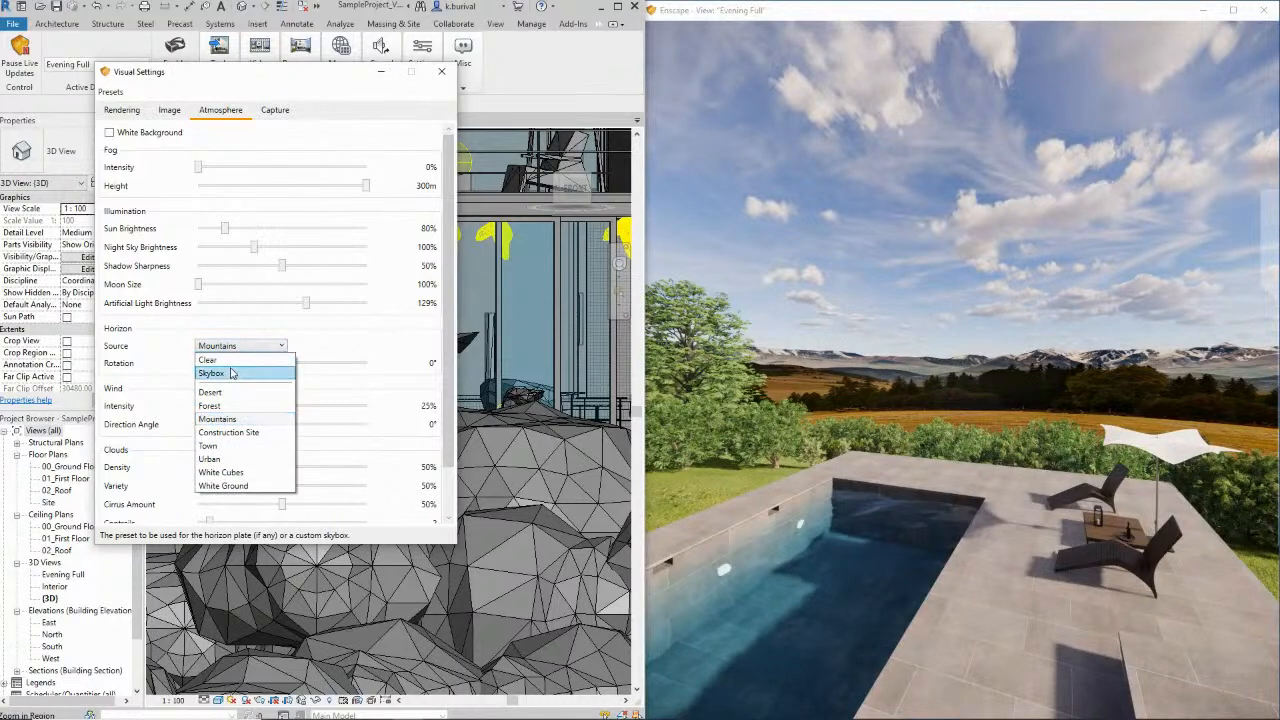
left_click(231, 373)
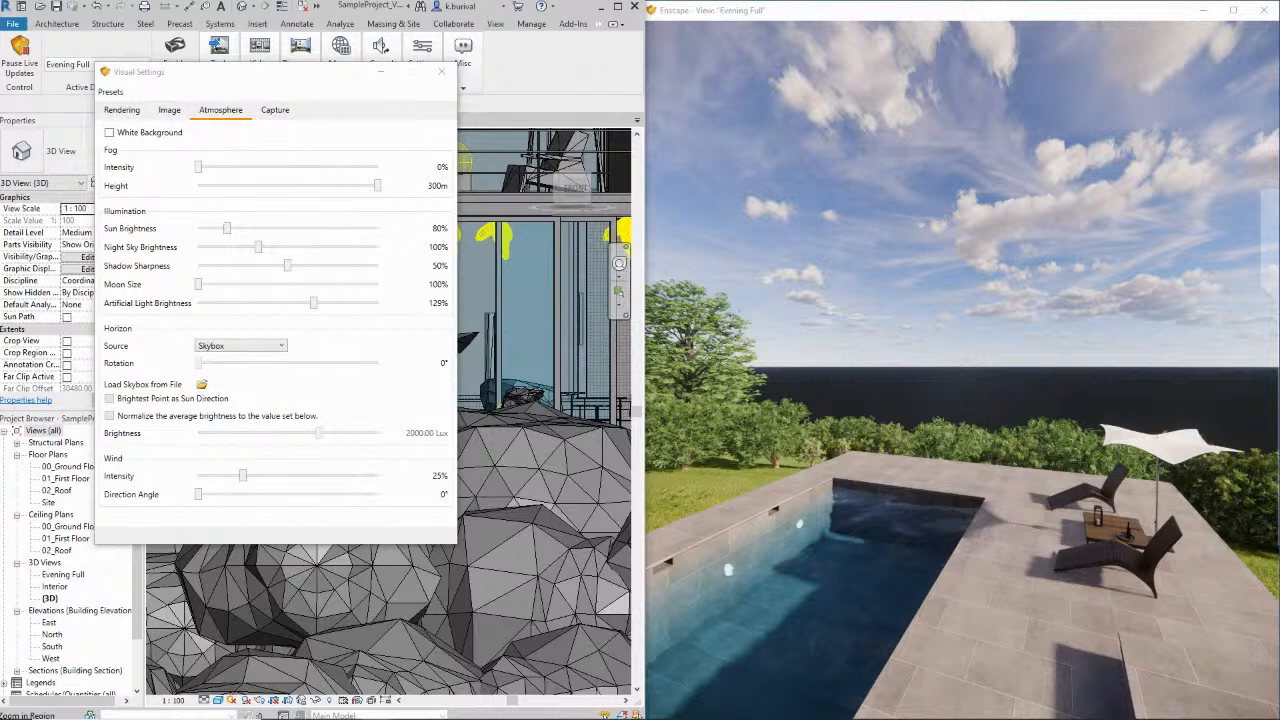
left_click_drag(1279, 200, 430, 3)
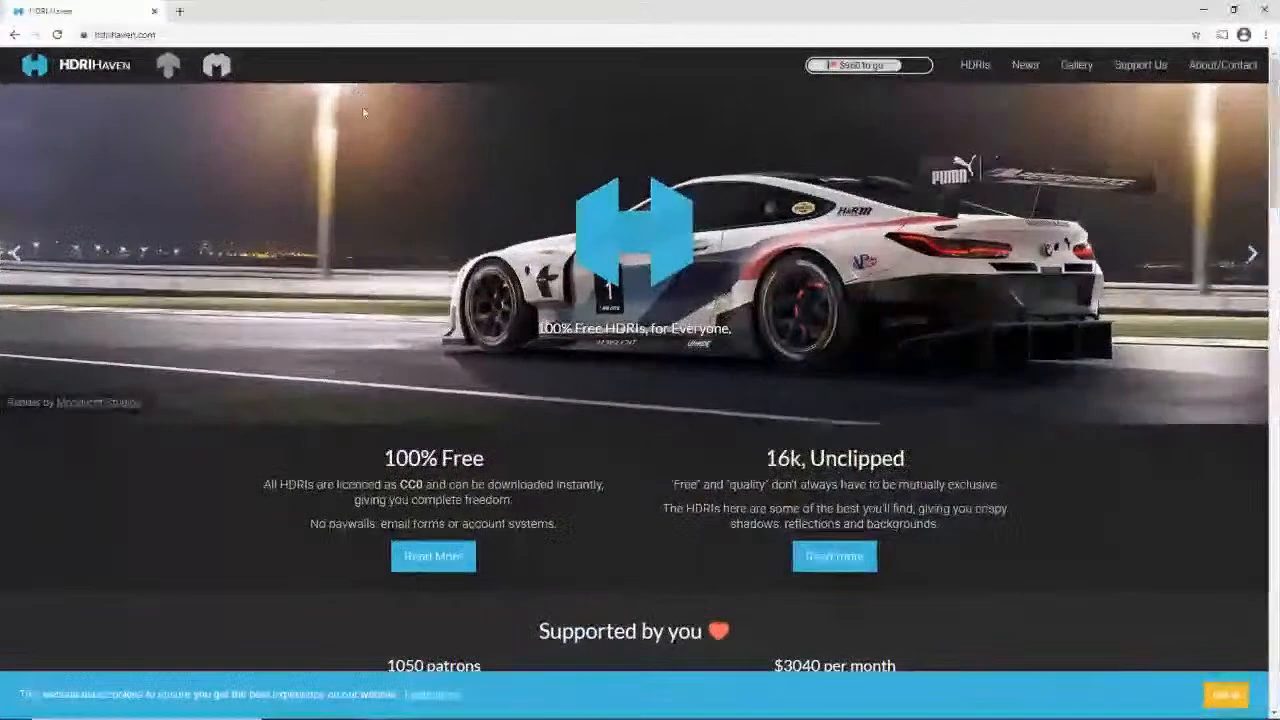
Open the Solitude Night HDRI from the site's HDRI catalogue and download its 4k HDR version
left_click(170, 37)
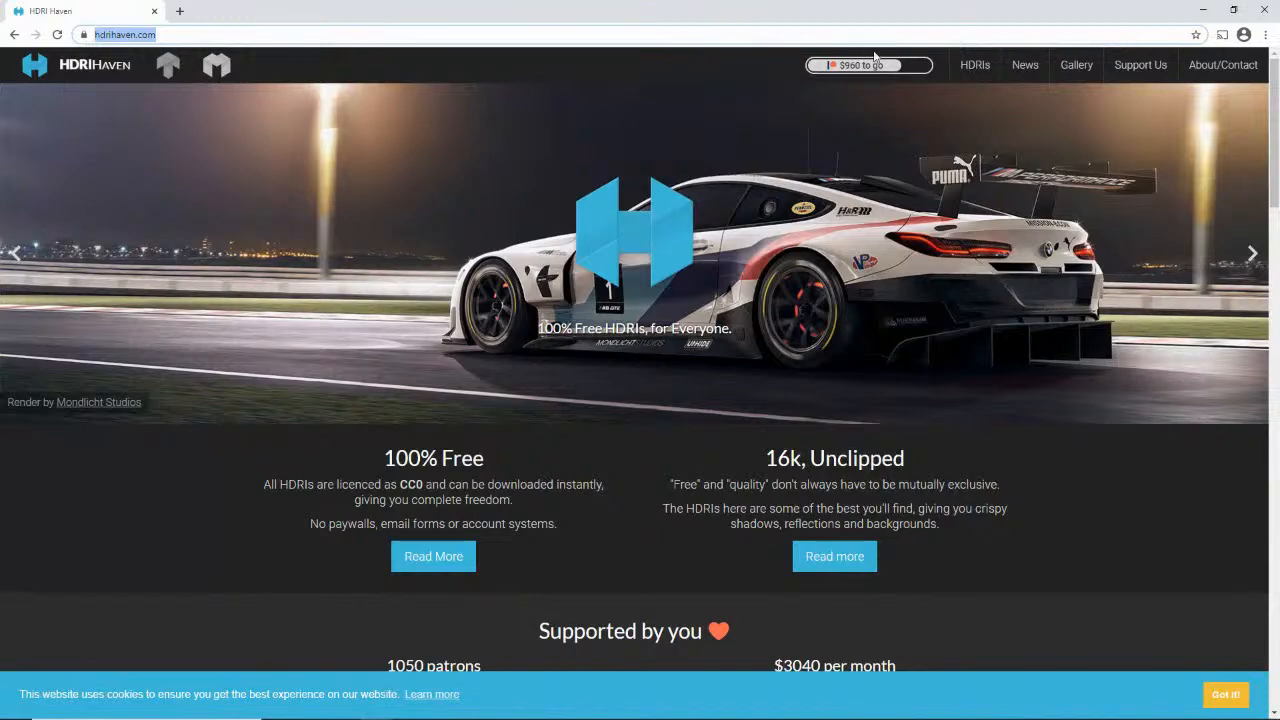
left_click(975, 65)
scroll(673, 365, "down", 4)
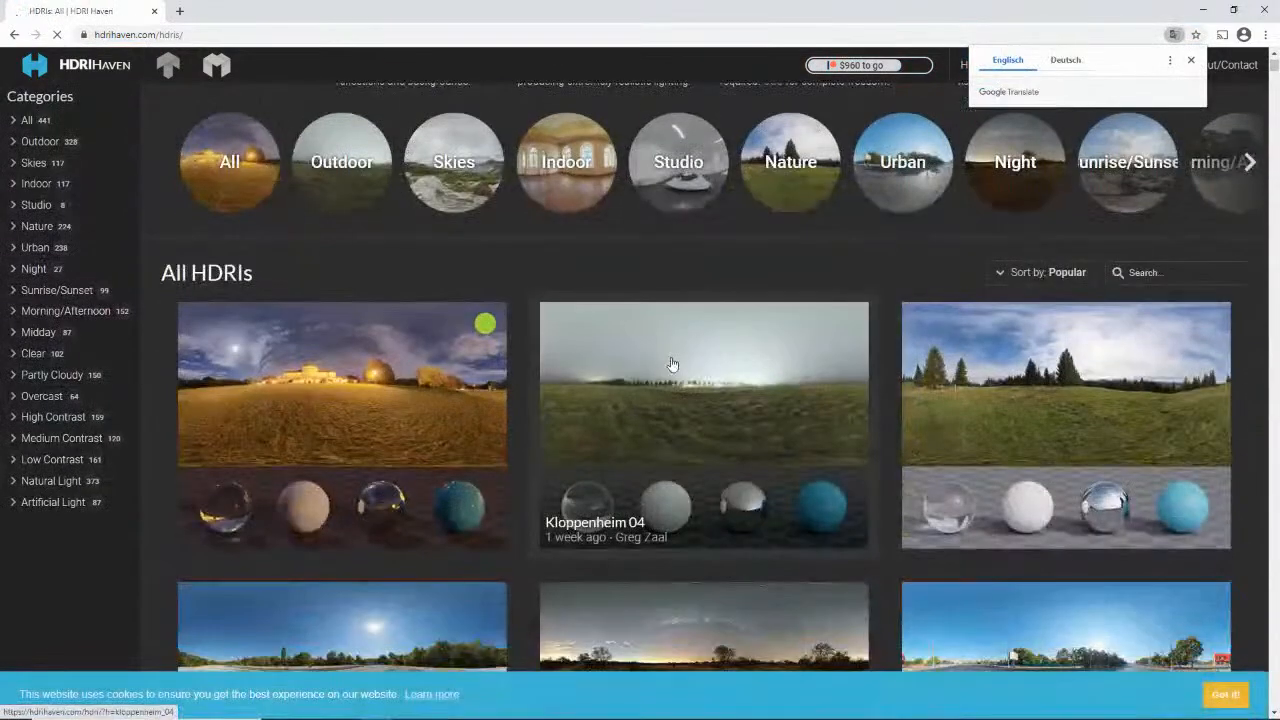
scroll(673, 365, "up", 3)
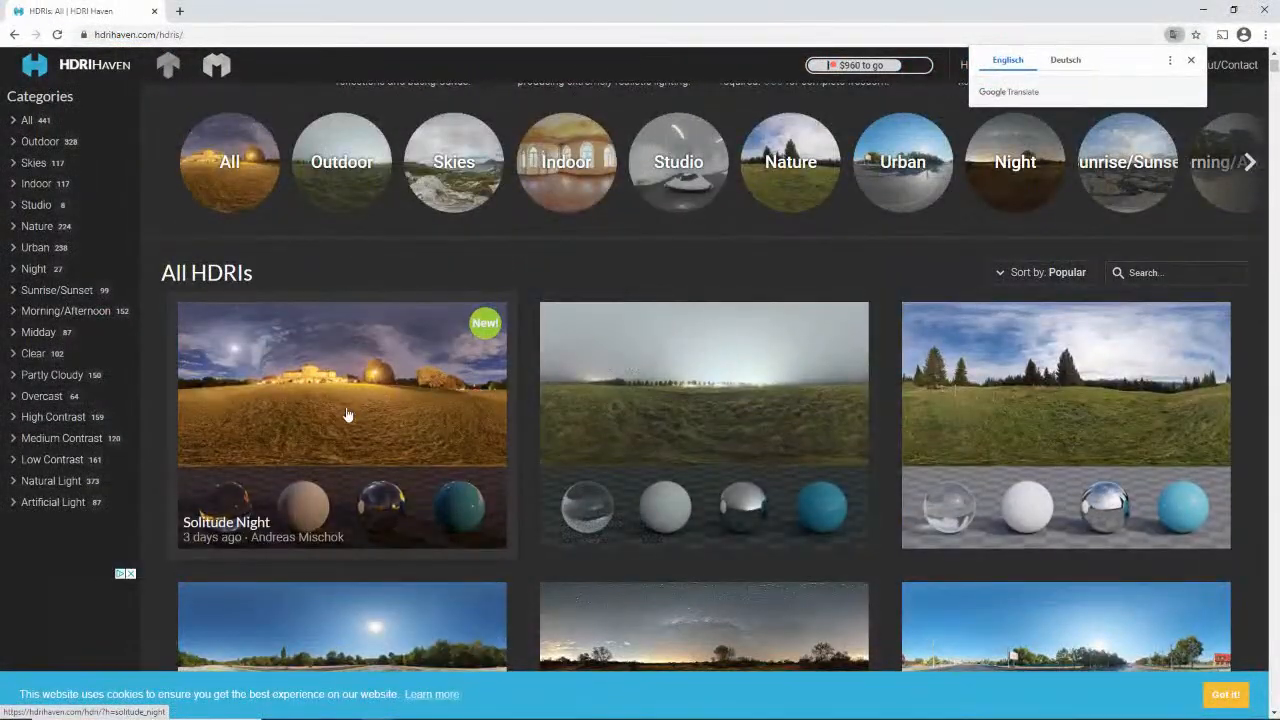
left_click(346, 414)
scroll(665, 444, "down", 5)
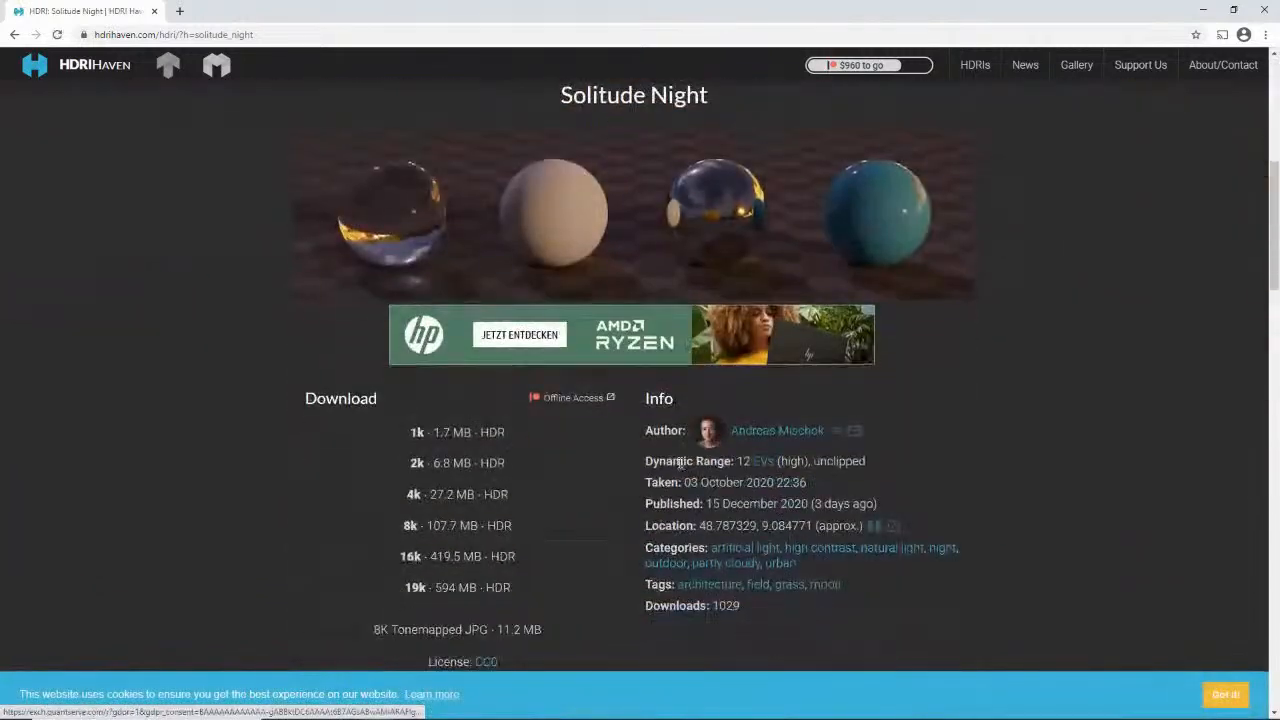
left_click(571, 494)
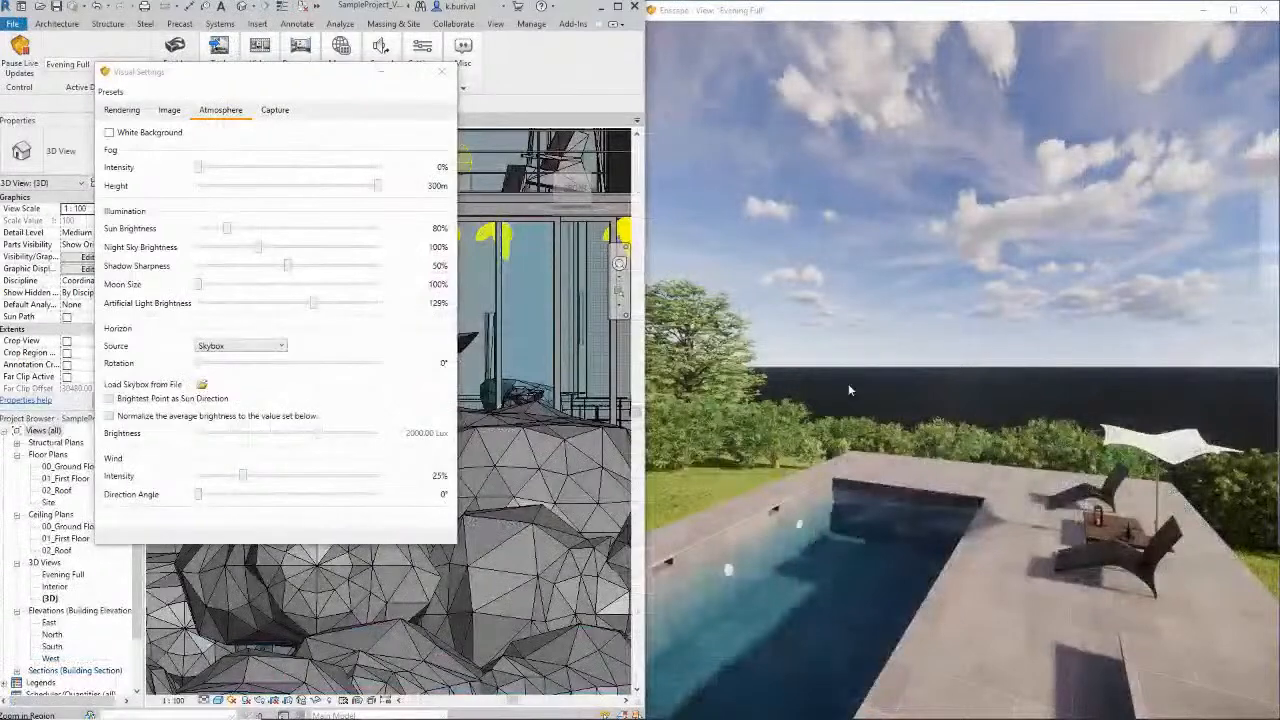
Load solitude_night_4k.hdr from the Downloads folder as the custom skybox
left_click(201, 385)
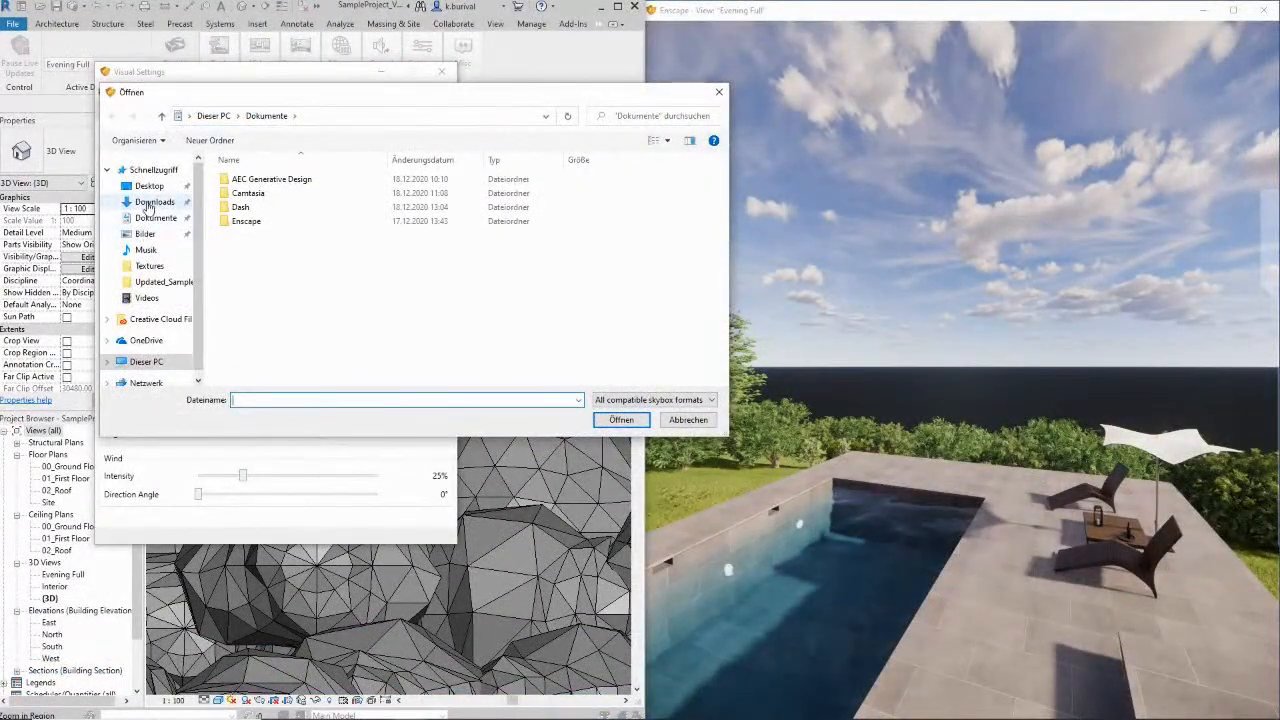
left_click(150, 203)
double_click(300, 192)
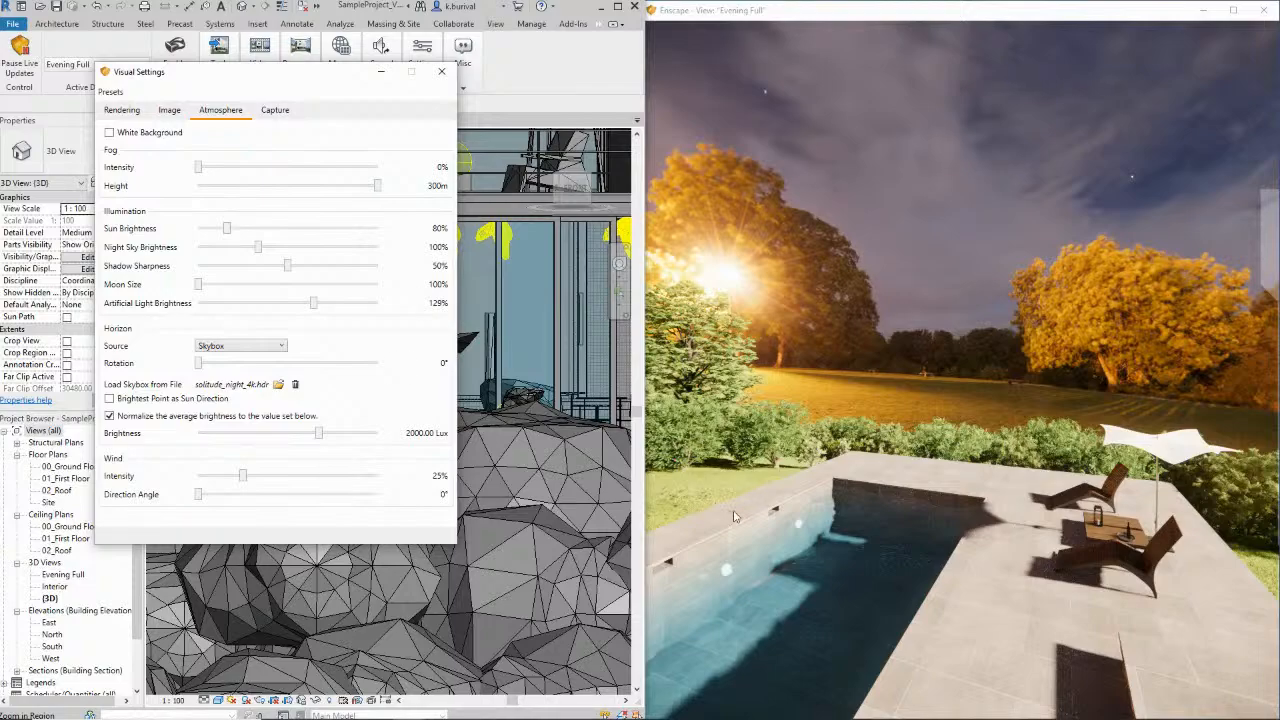
Examine the loaded skybox and the lighting of the house from above at different times of day and night
key("w")
left_click_drag(840, 497, 1008, 429)
key("s")
key("u")
key("i")
key("u")
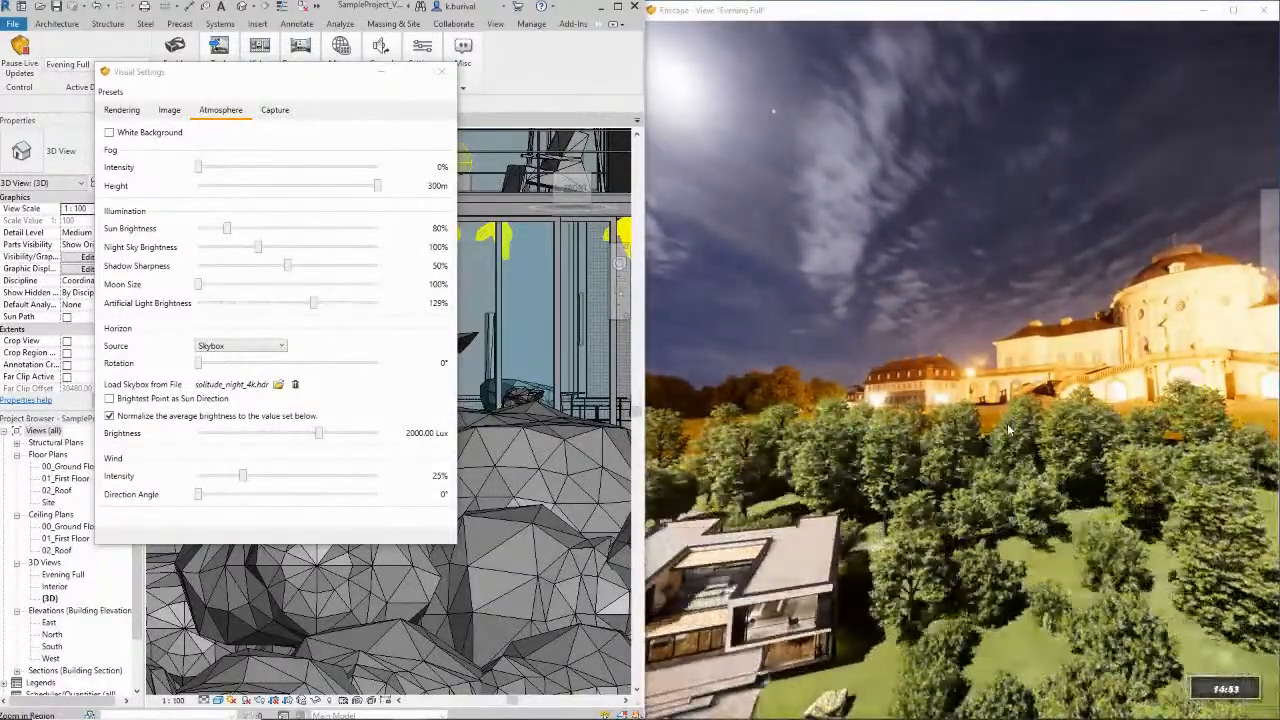
key("u")
key("s")
left_click_drag(1017, 431, 1015, 431)
key("d")
key("u")
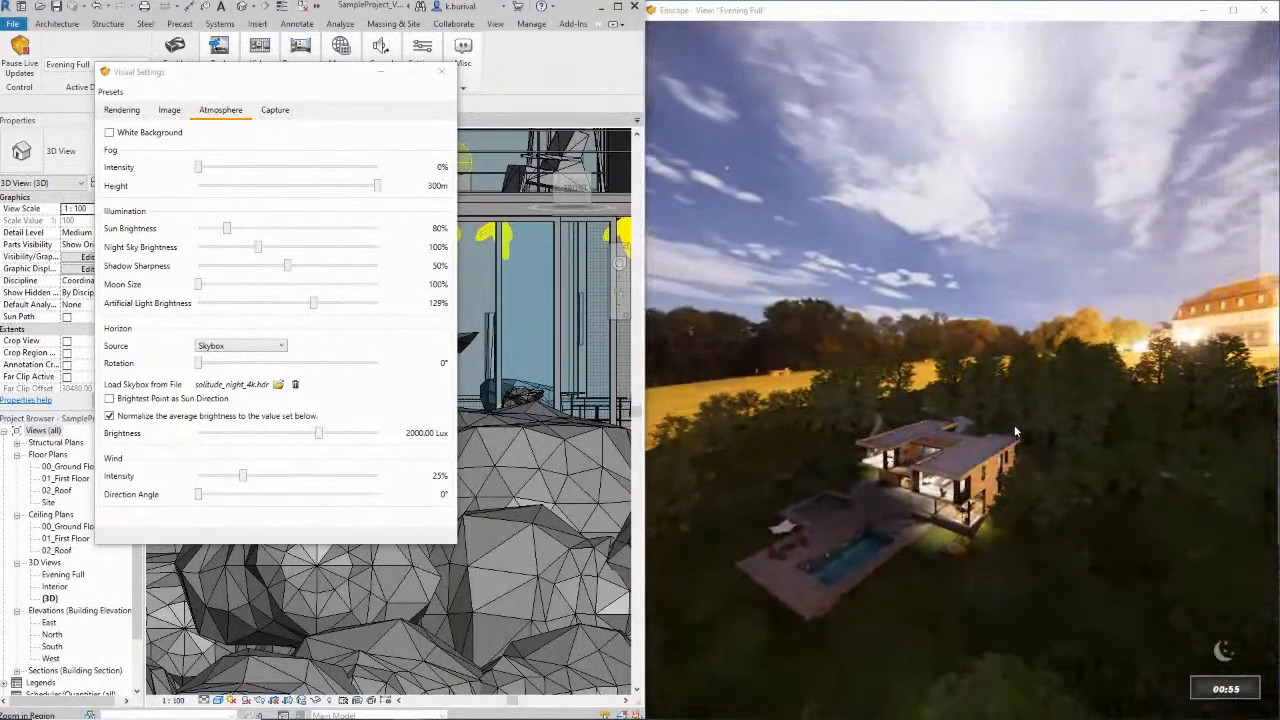
Frame the house with the skybox behind it and enable Brightest Point as Sun Direction
key("w")
left_click_drag(1016, 431, 1016, 431)
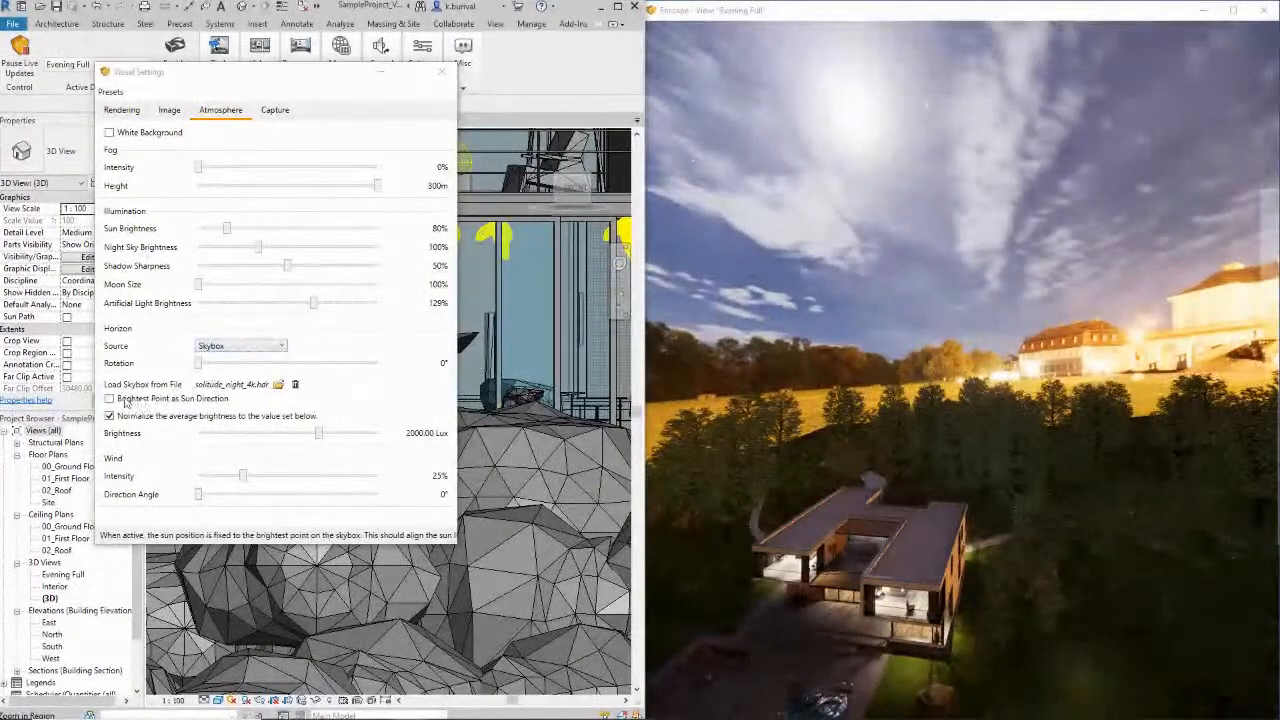
left_click(109, 398)
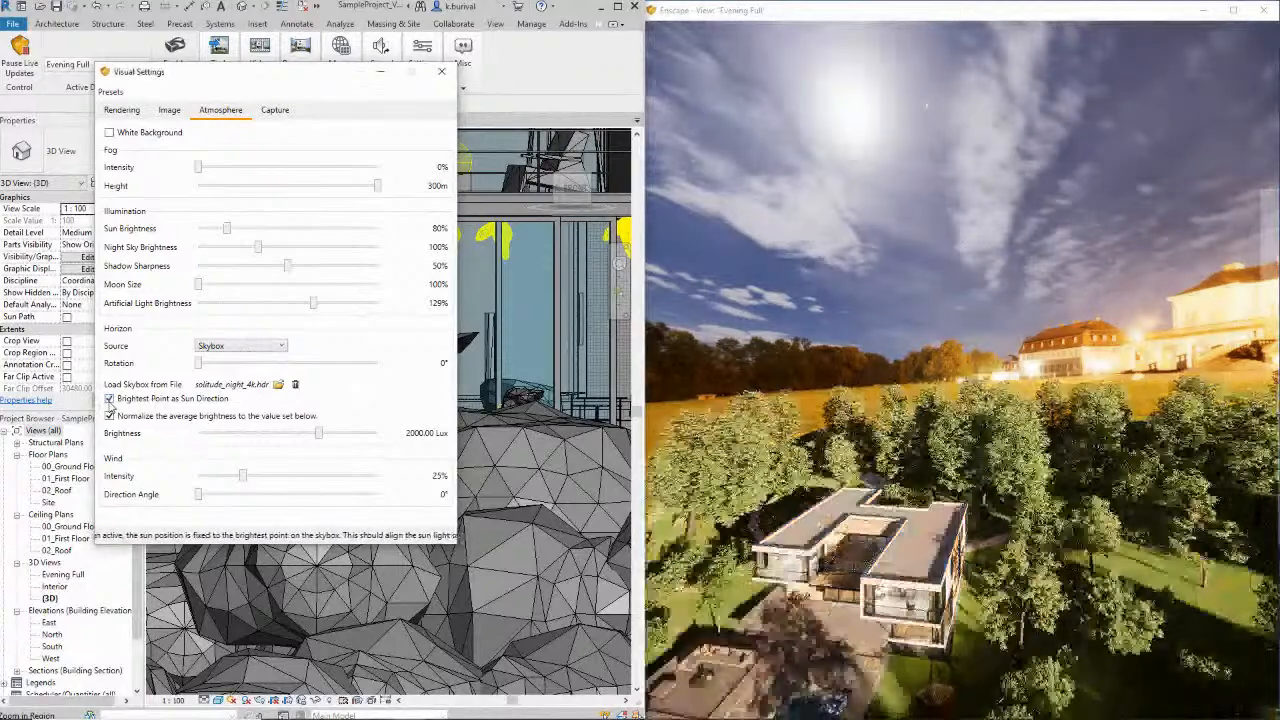
Rotate the skybox horizon to 170° while keeping the house and its surroundings in view
key("s")
left_click_drag(1042, 395, 1020, 410)
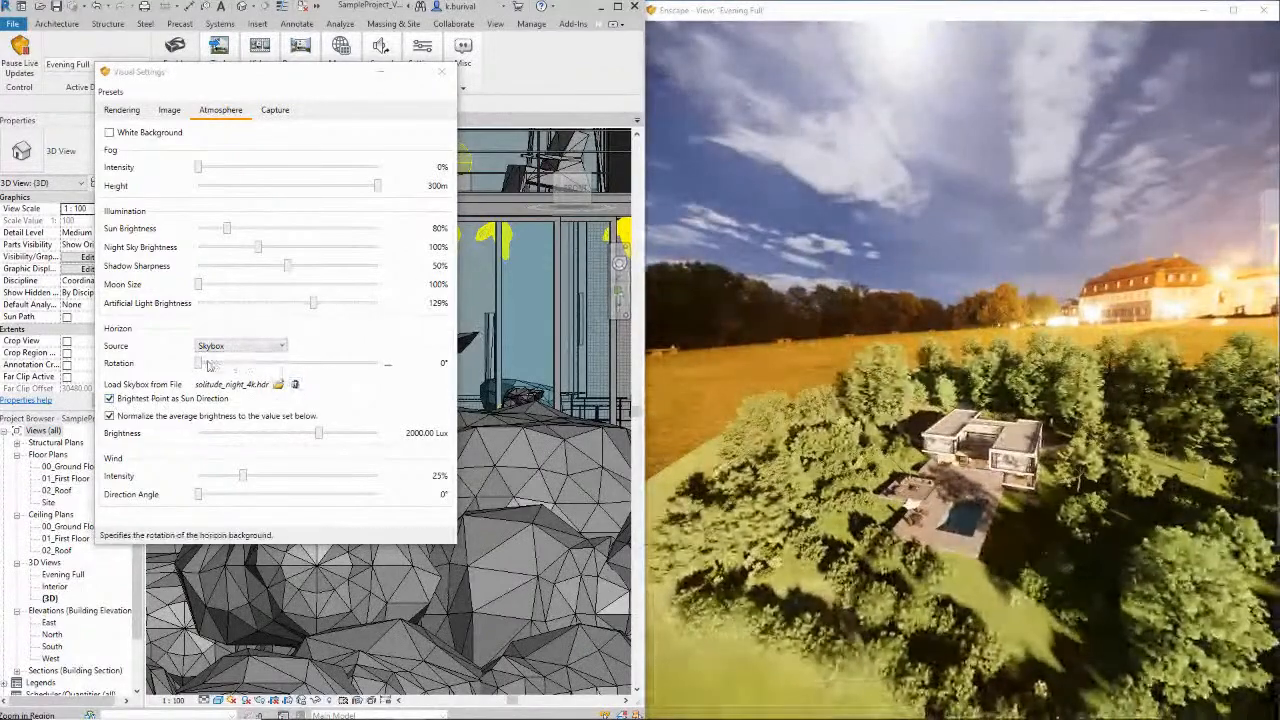
left_click_drag(200, 367, 283, 393)
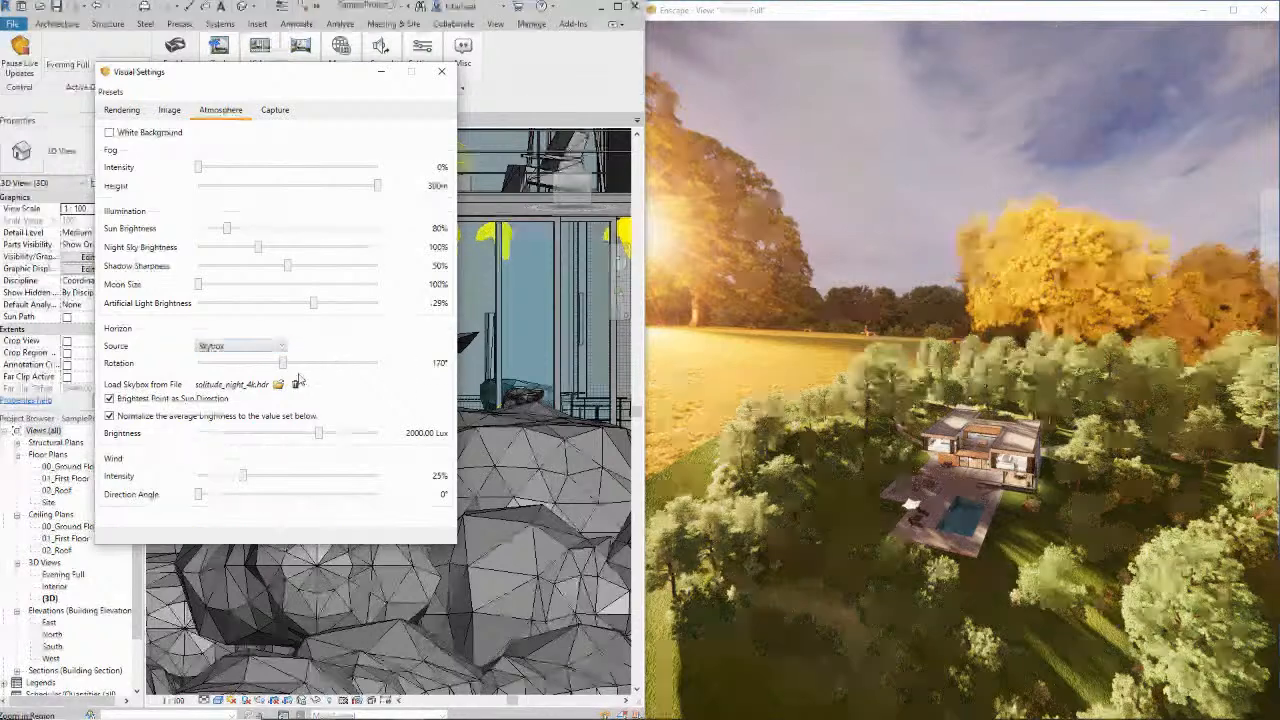
Remove the custom skybox file and set the horizon source to Mountains
left_click(294, 386)
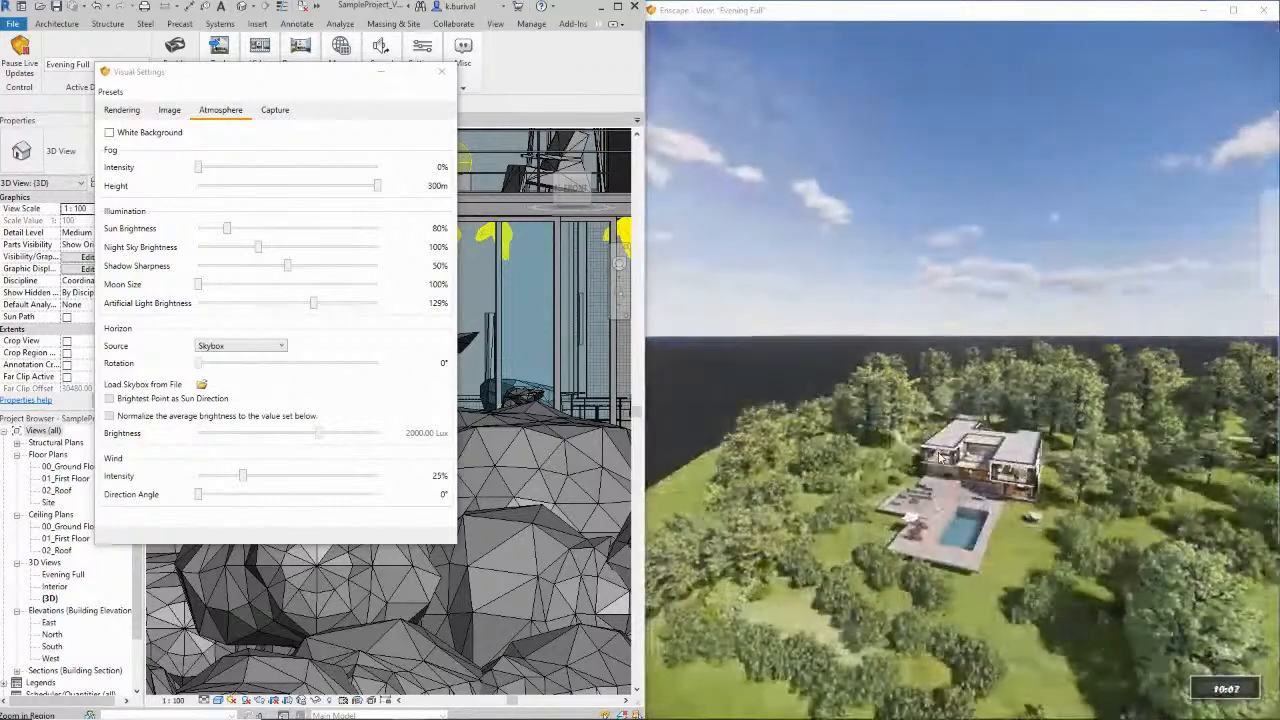
left_click(227, 349)
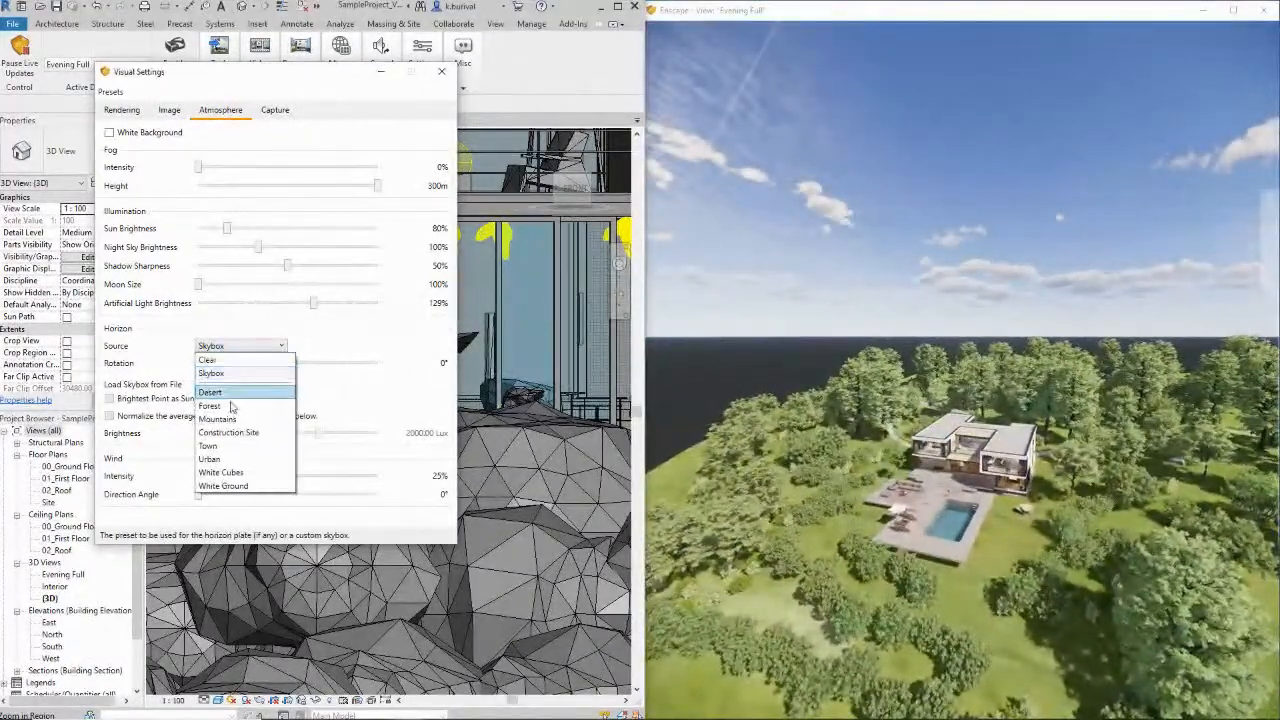
left_click(231, 420)
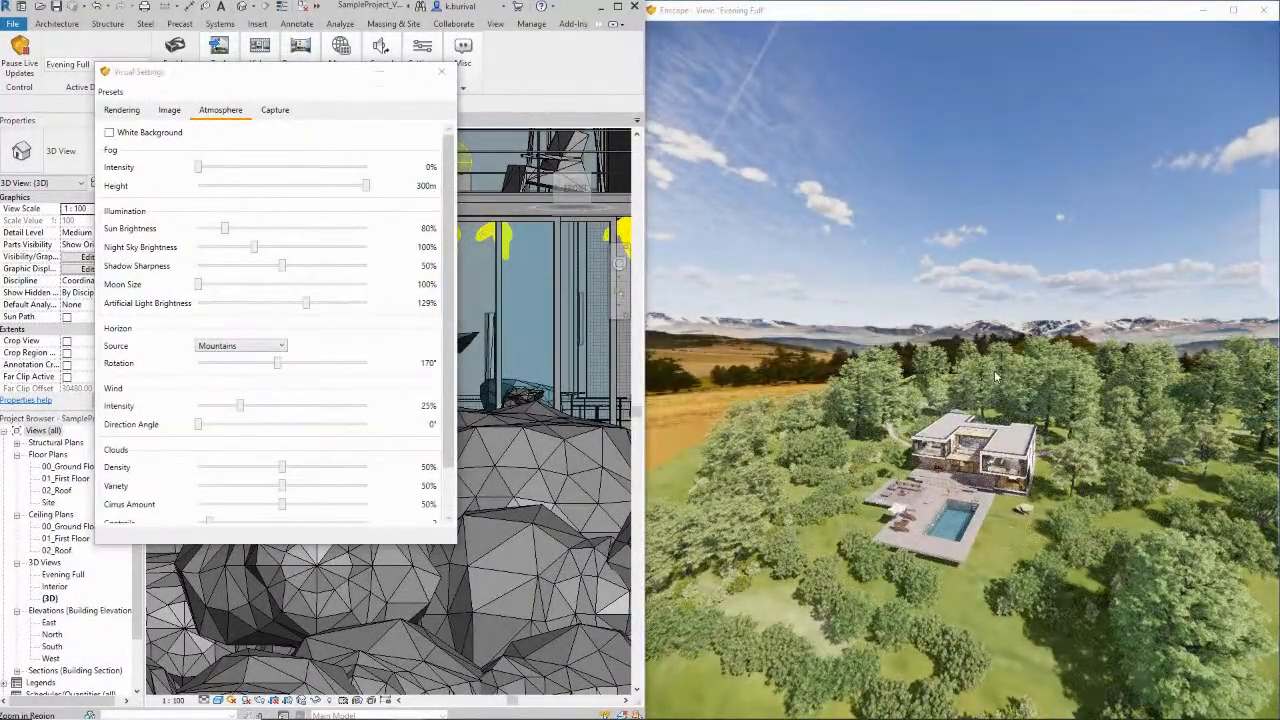
Raise the cloud density to 100% and view the sky from closer to the house and pool
left_click_drag(282, 467, 388, 471)
left_click(1063, 481)
key("space")
key("space")
key("w")
right_click_drag(1061, 477, 897, 441, "shift")
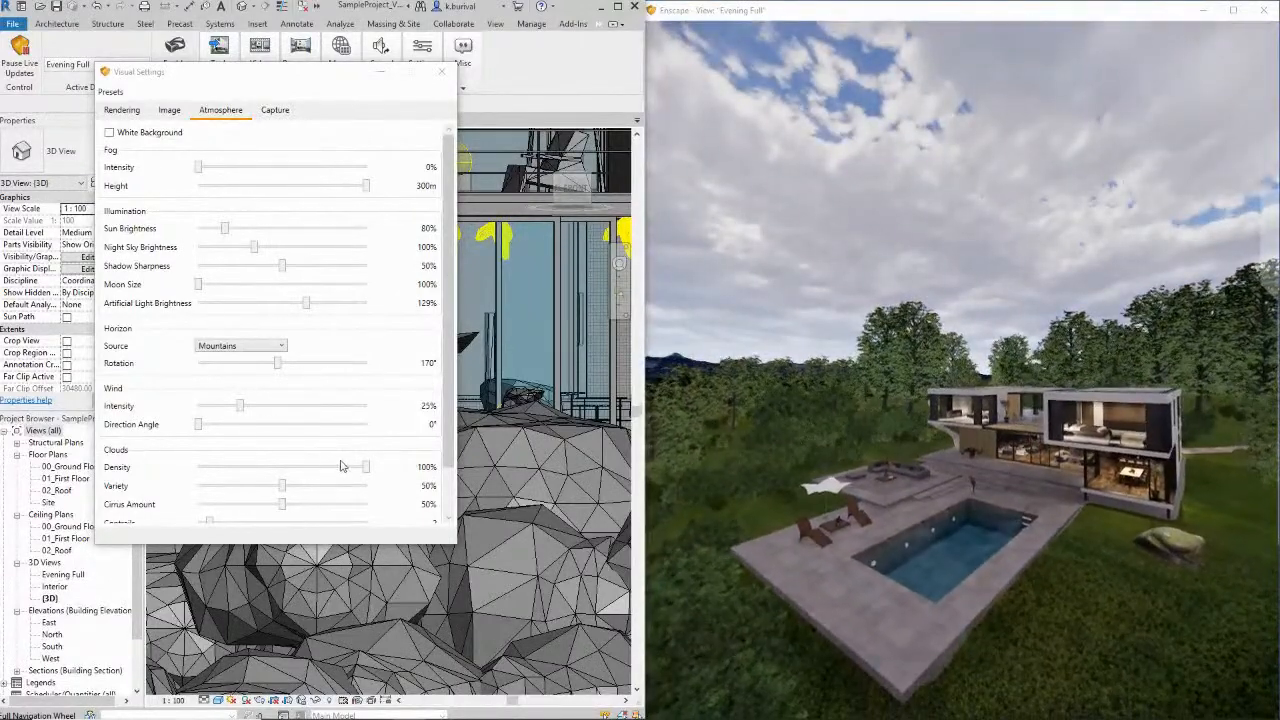
Set the clouds to 49% density, 48% variety, 0% cirrus amount and 7 contrails, and view the sky over the pool
left_click_drag(366, 467, 155, 477)
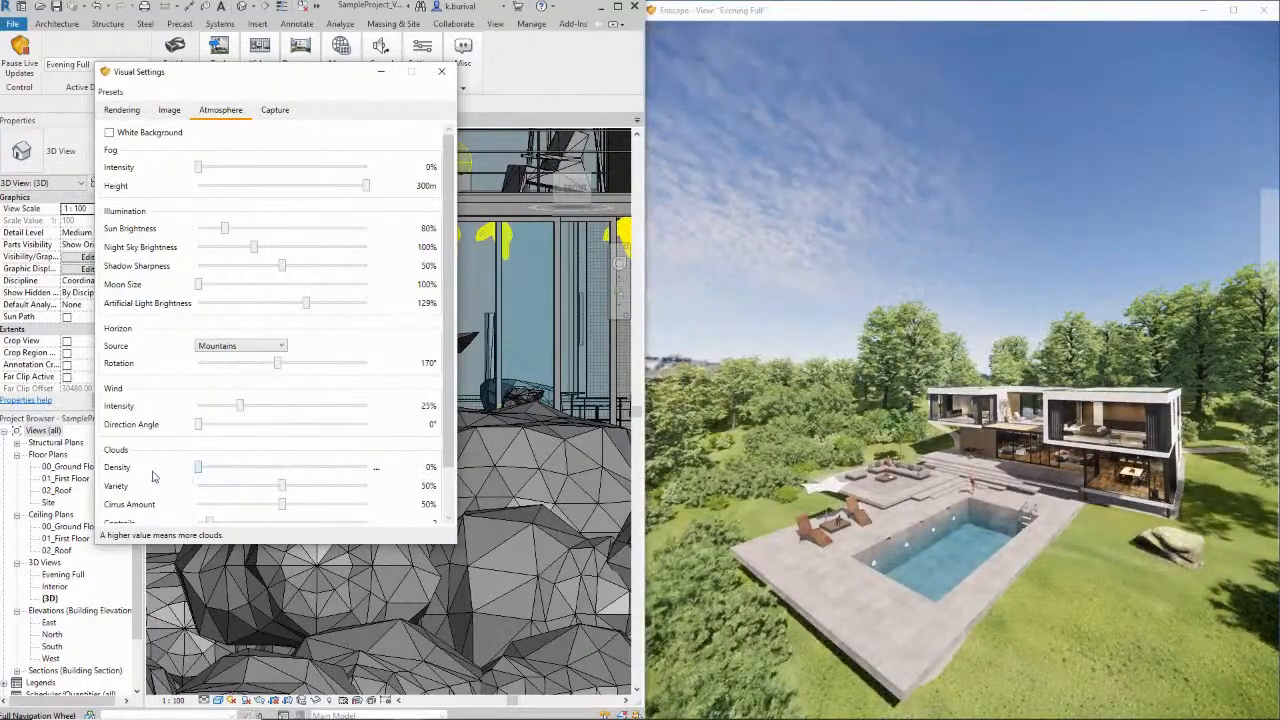
left_click_drag(281, 504, 196, 506)
scroll(225, 456, "down", 1)
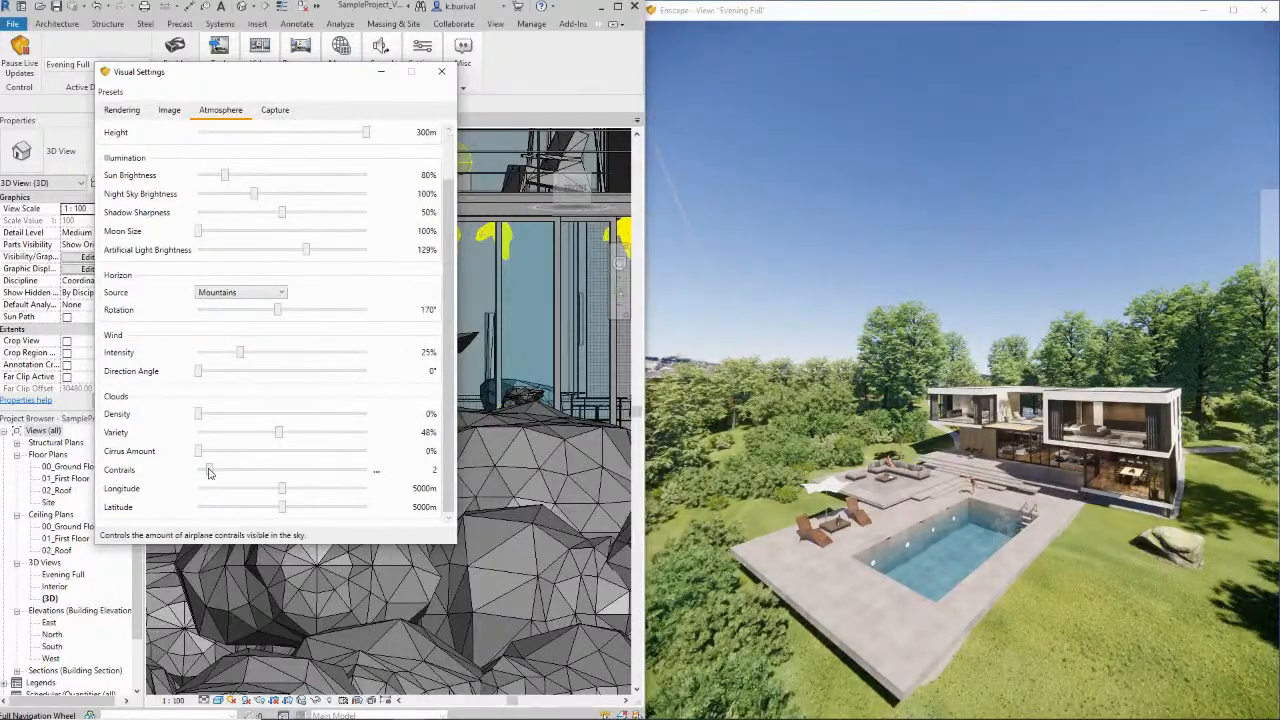
left_click_drag(323, 483, 236, 479)
left_click_drag(200, 414, 286, 418)
right_click_drag(1130, 335, 262, 142)
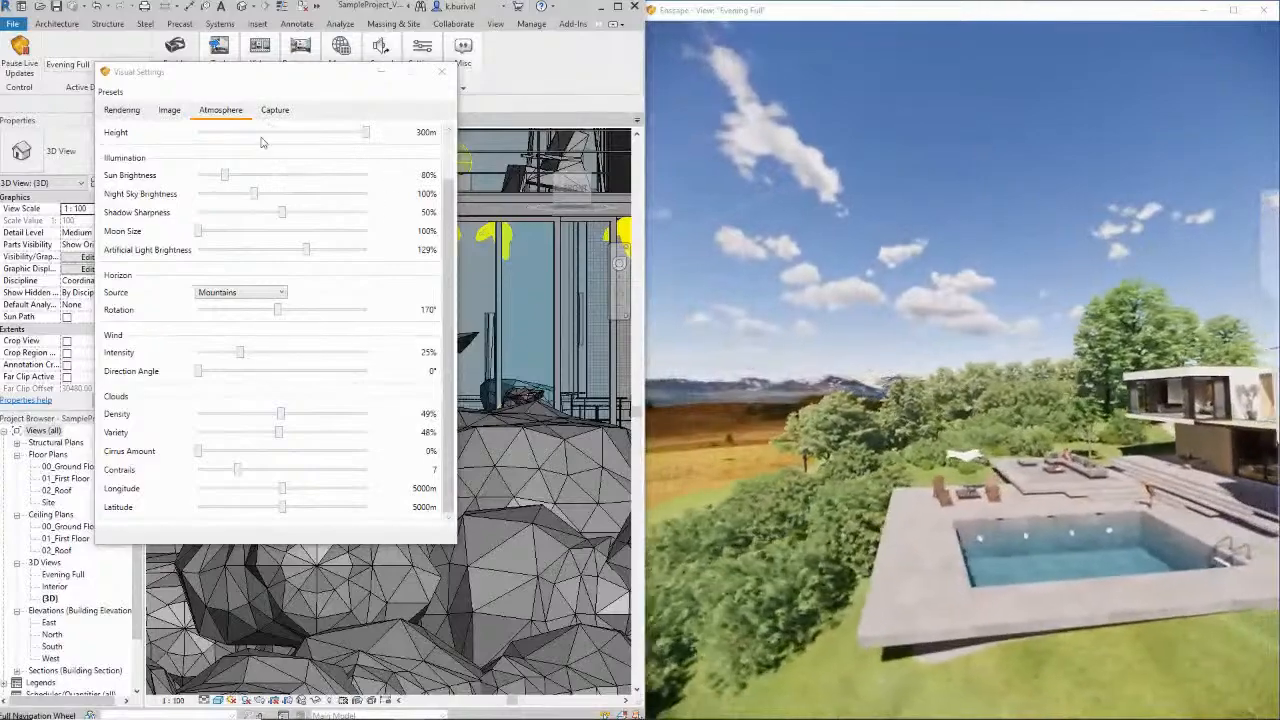
Change the time of day to night and raise the Night Sky Brightness to 300%
key("u")
key("i")
left_click_drag(817, 328, 821, 328)
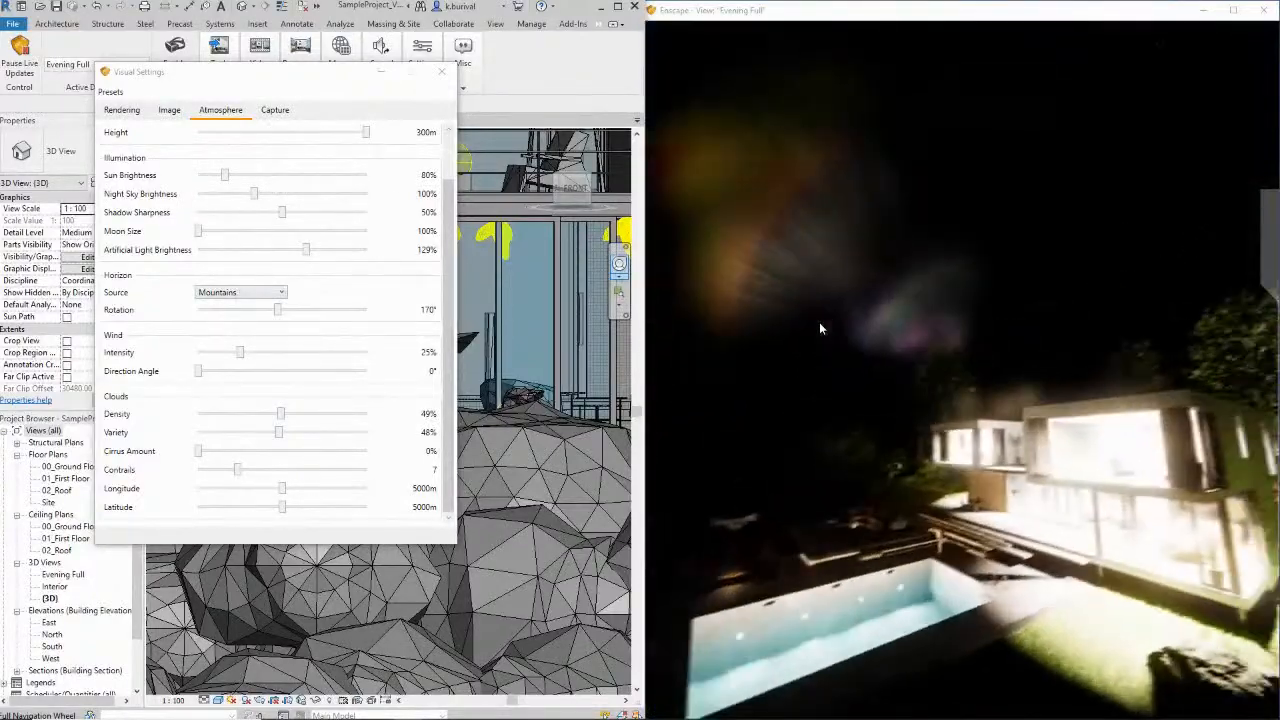
left_click_drag(254, 194, 263, 196)
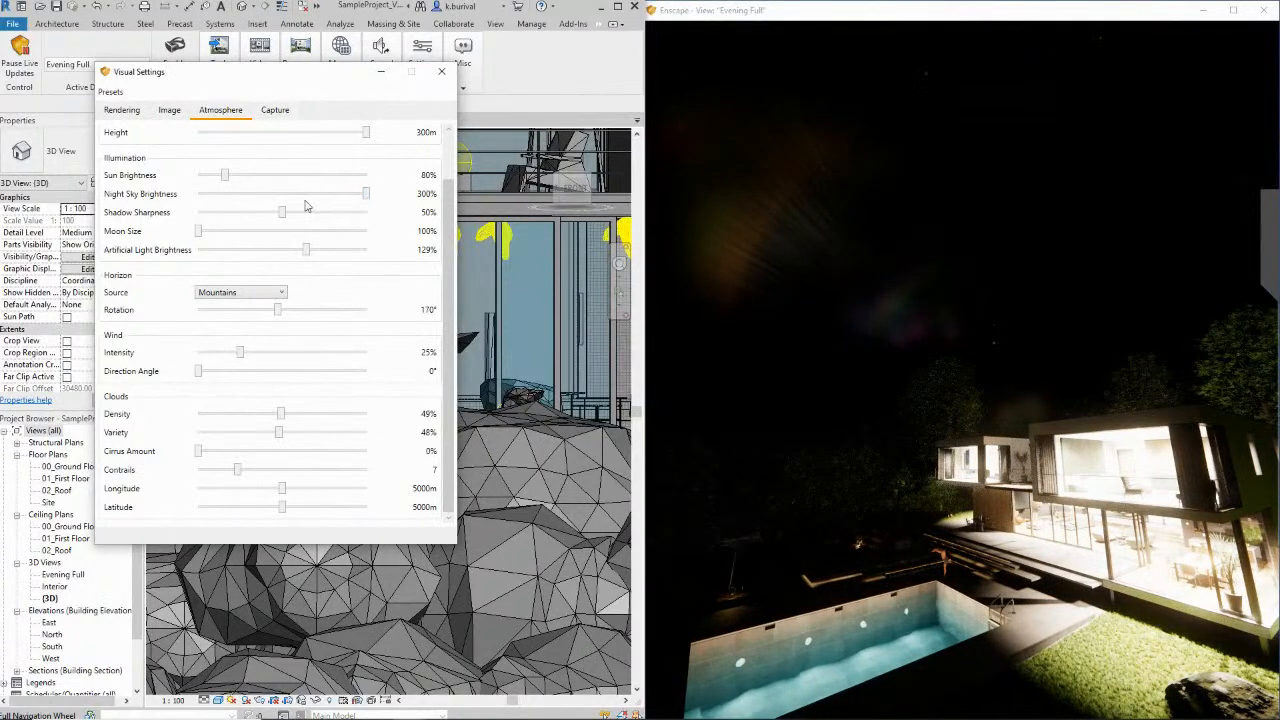
Lower the Artificial Light Brightness to 15% while viewing the house under the night sky
left_click_drag(306, 250, 224, 251)
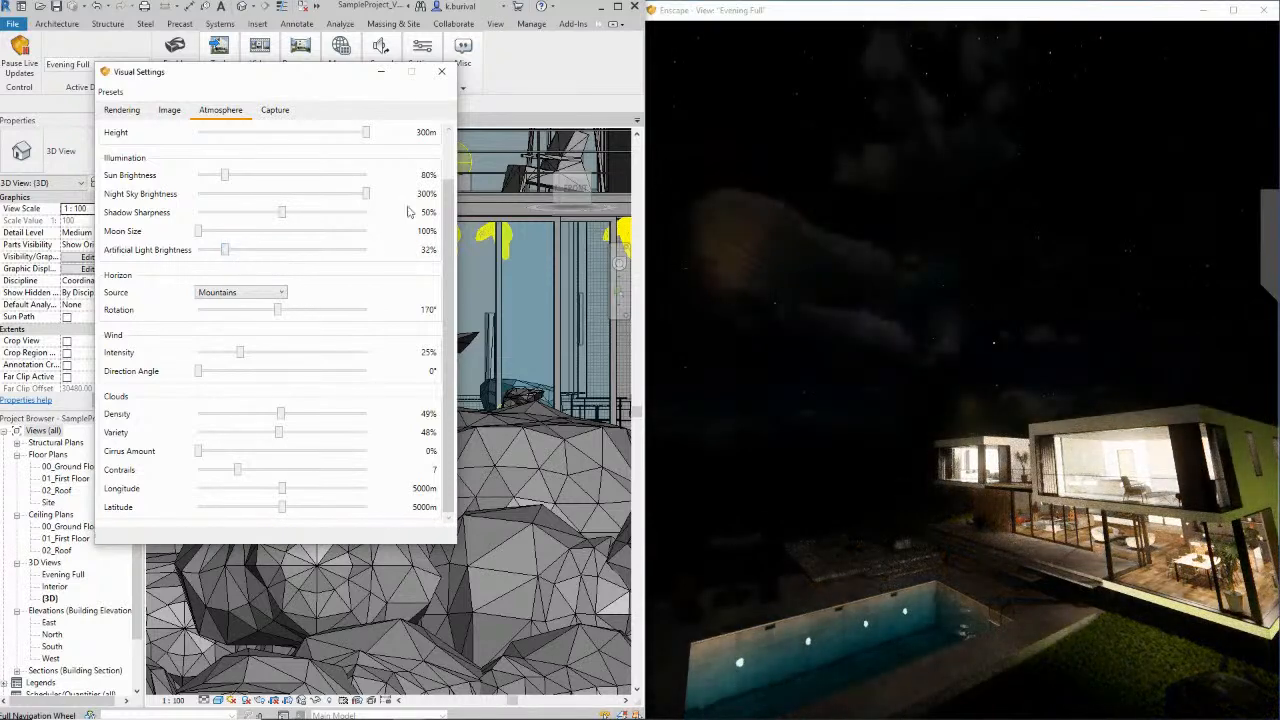
right_click_drag(1058, 312, 1092, 304)
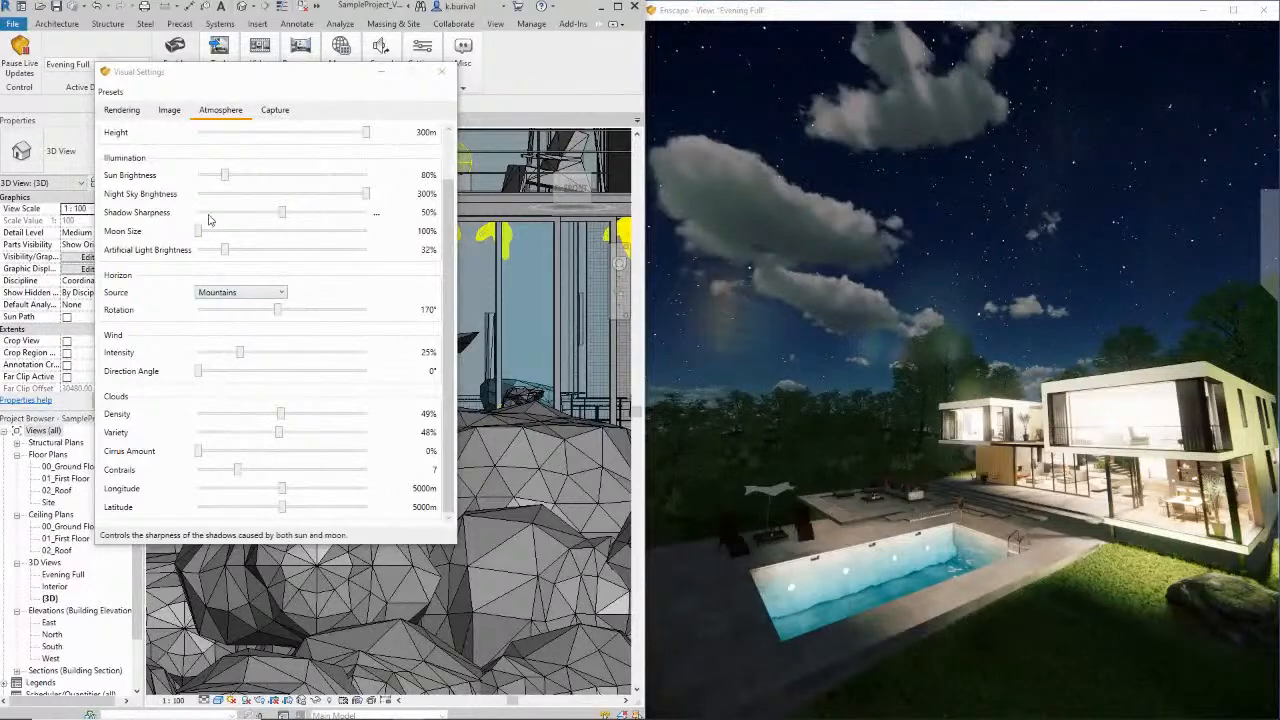
left_click_drag(224, 257, 212, 259)
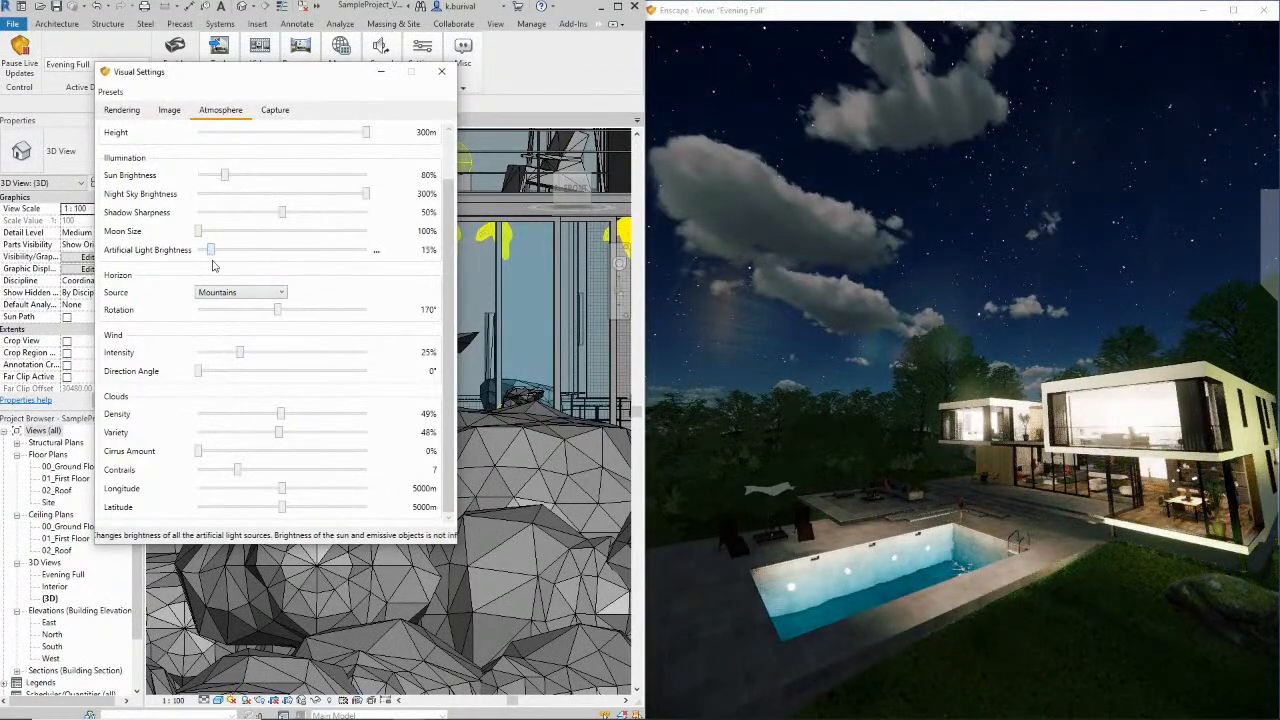
Bring the moon into view, set the Moon Size to 1000% and return to the house at night
key("s")
left_click_drag(1069, 474, 1069, 474)
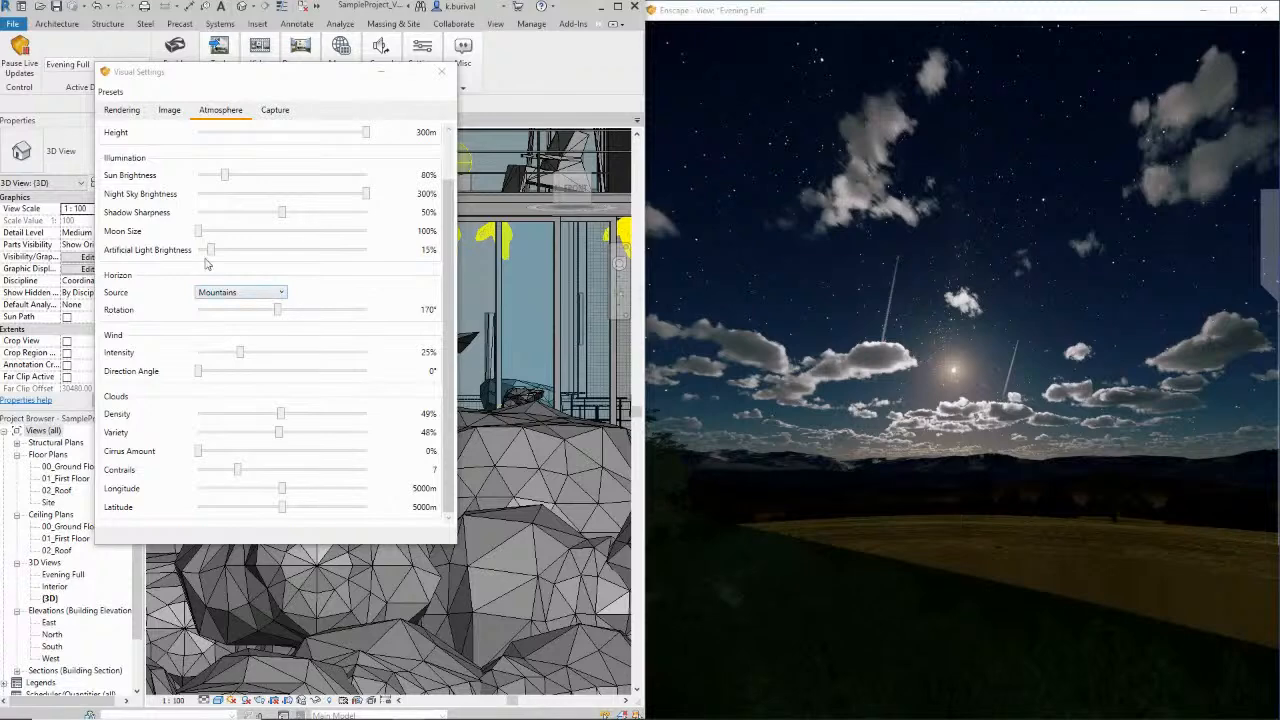
left_click_drag(198, 231, 551, 285)
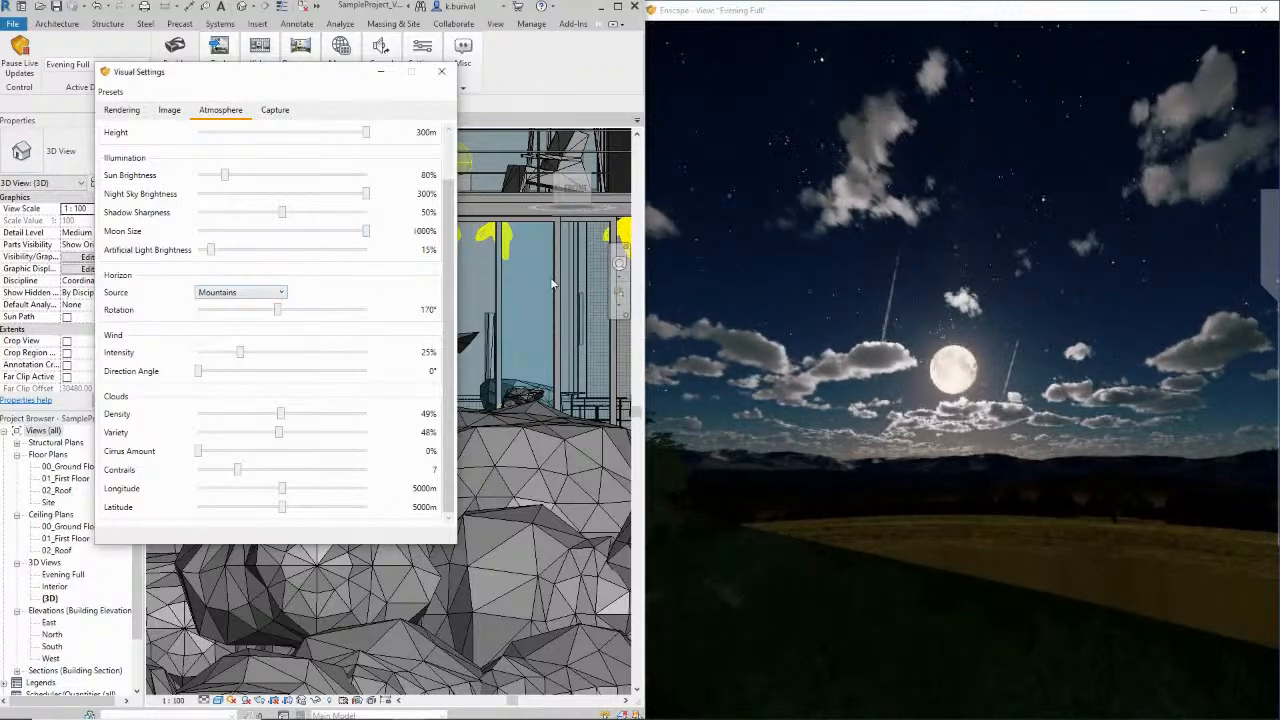
left_click_drag(875, 408, 876, 409)
right_click_drag(876, 409, 921, 408, "shift")
left_click_drag(921, 408, 937, 405)
key("w")
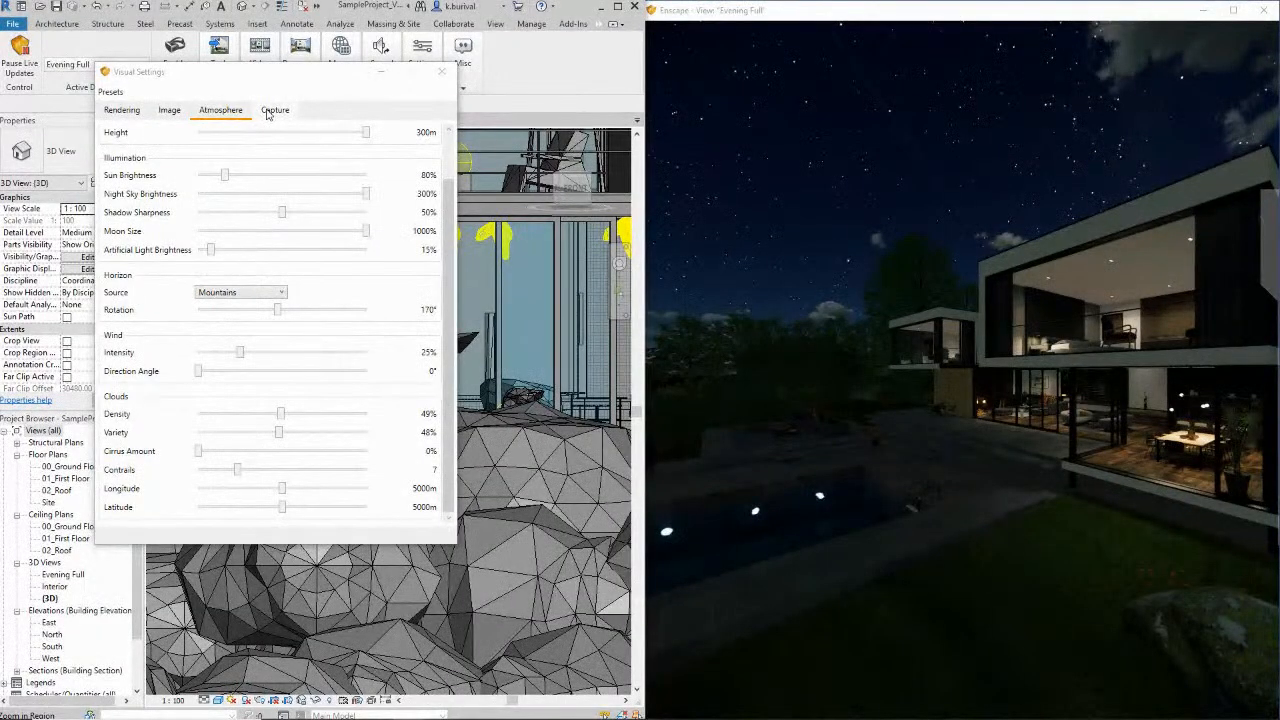
Bring the scene to daytime, check the capture resolution settings and close the visual settings
left_click(274, 110)
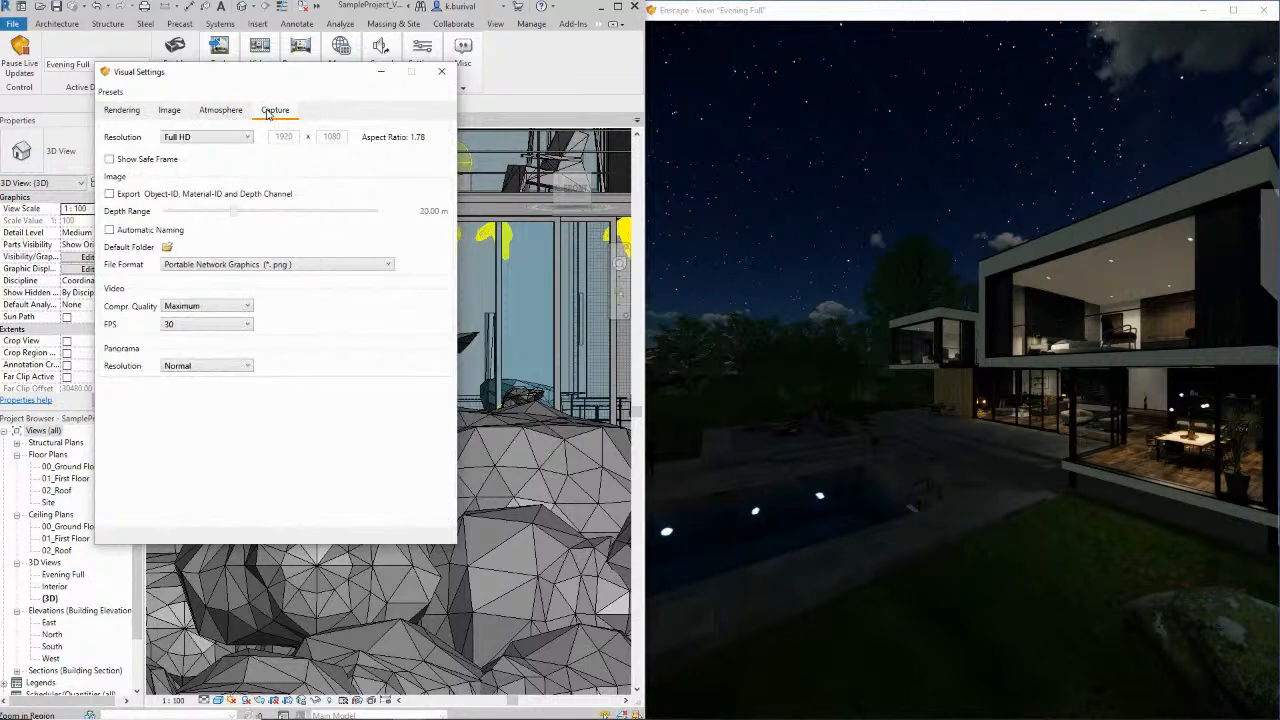
left_click_drag(968, 348, 973, 334)
right_click_drag(973, 334, 975, 342, "shift")
key("i")
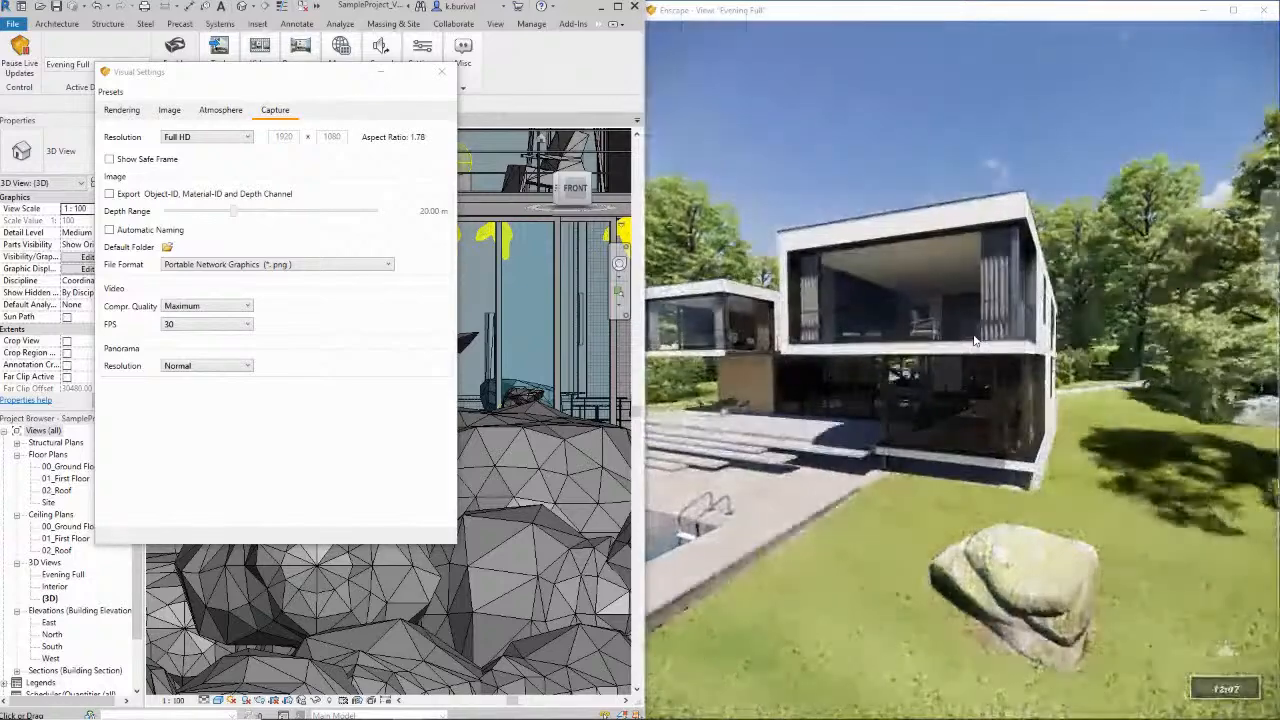
left_click(222, 138)
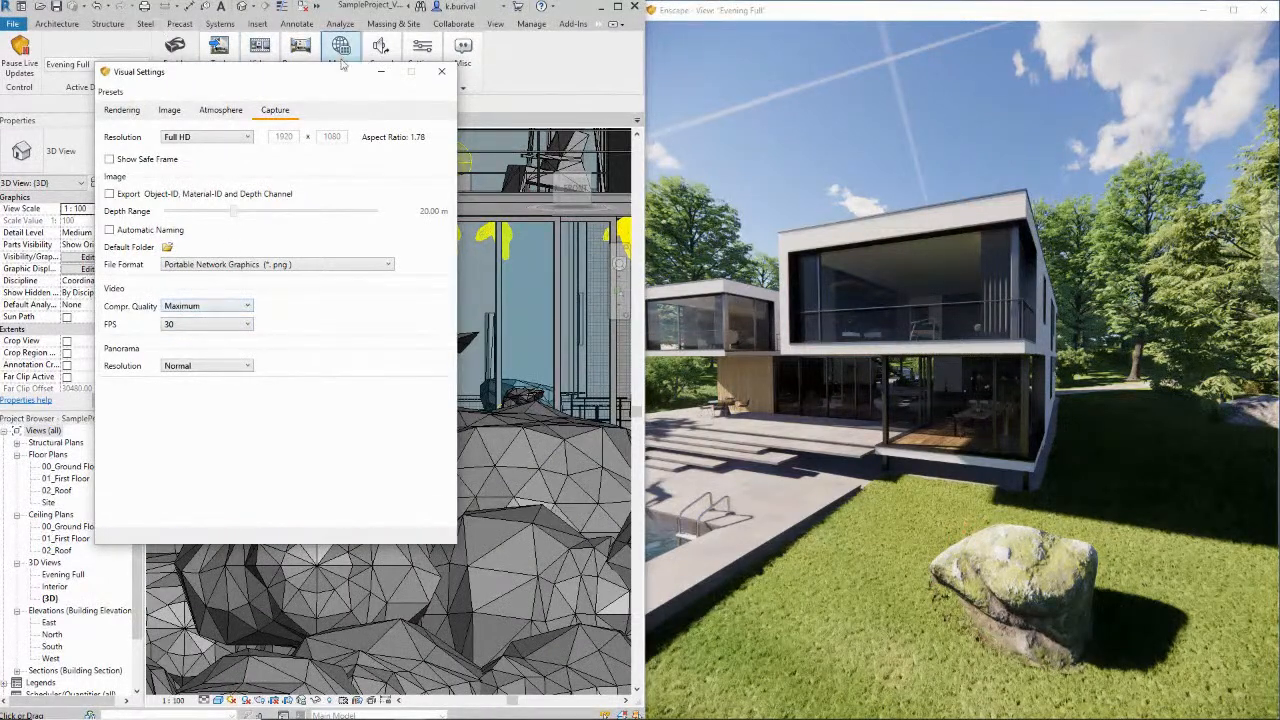
left_click(441, 73)
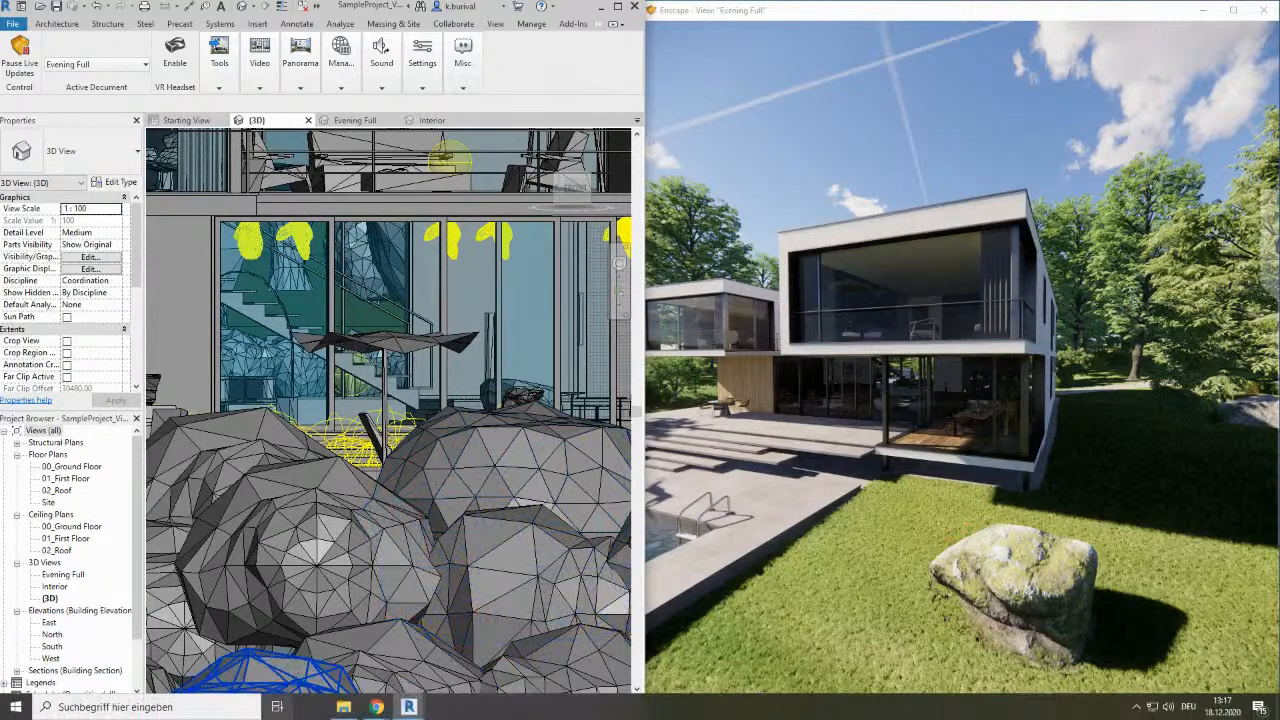
Move past the pool into the living room and set the time of day to about 07:50
left_click_drag(840, 330, 775, 311)
key("a")
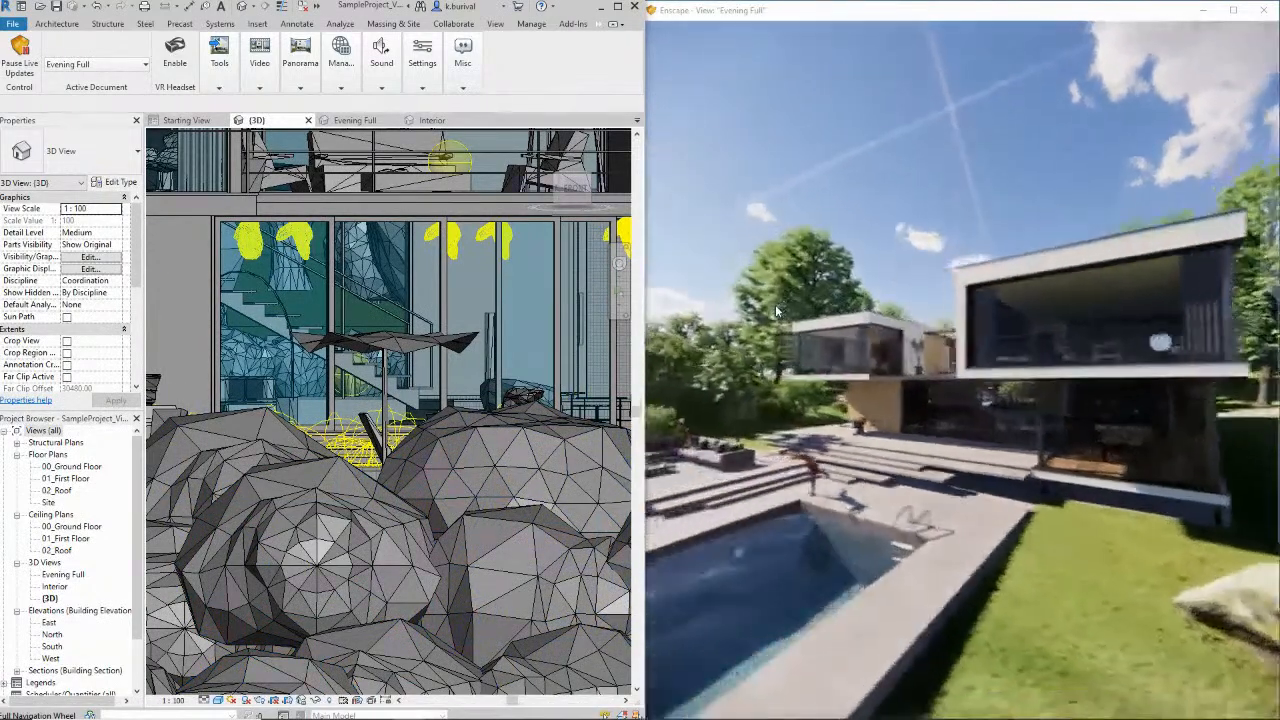
key("w")
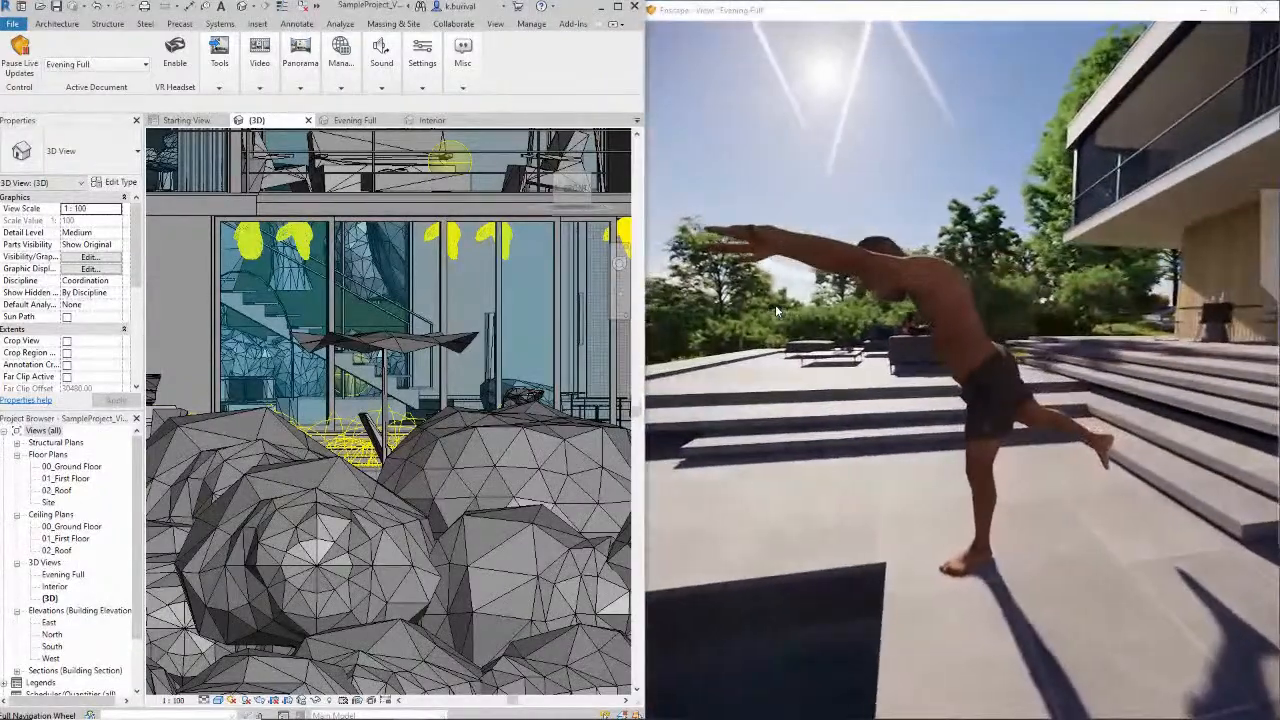
key("w")
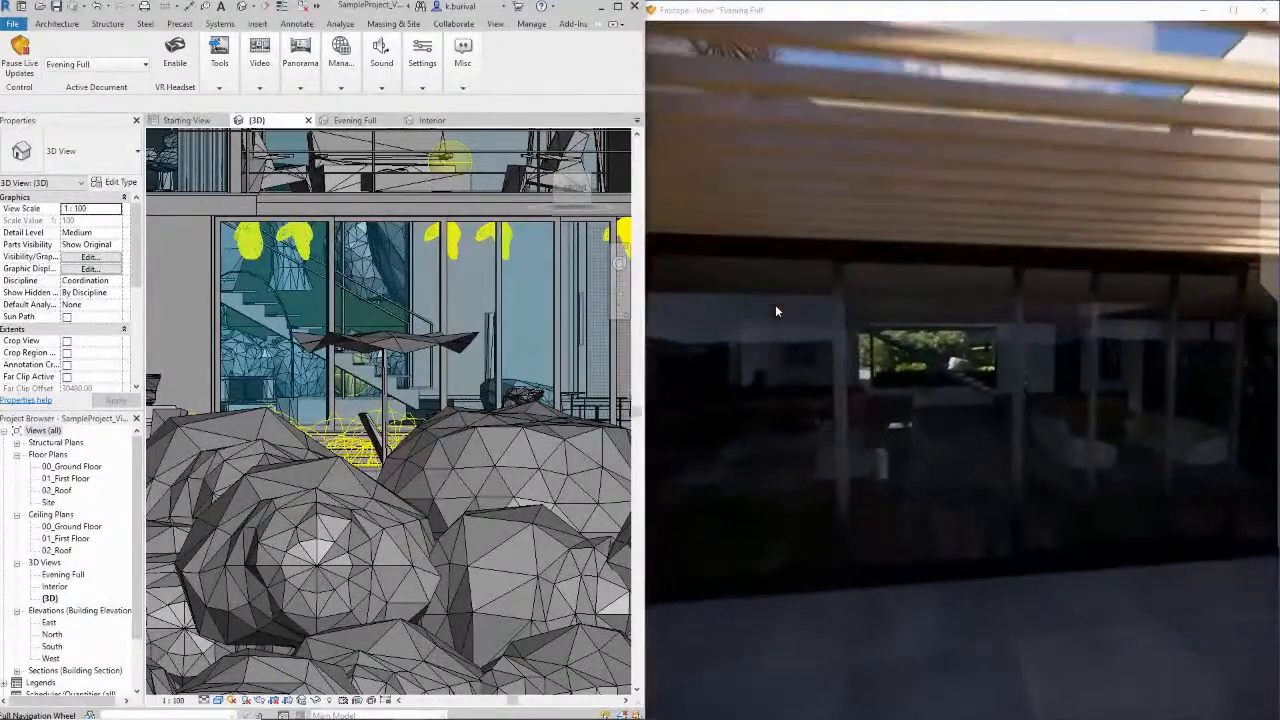
key("u")
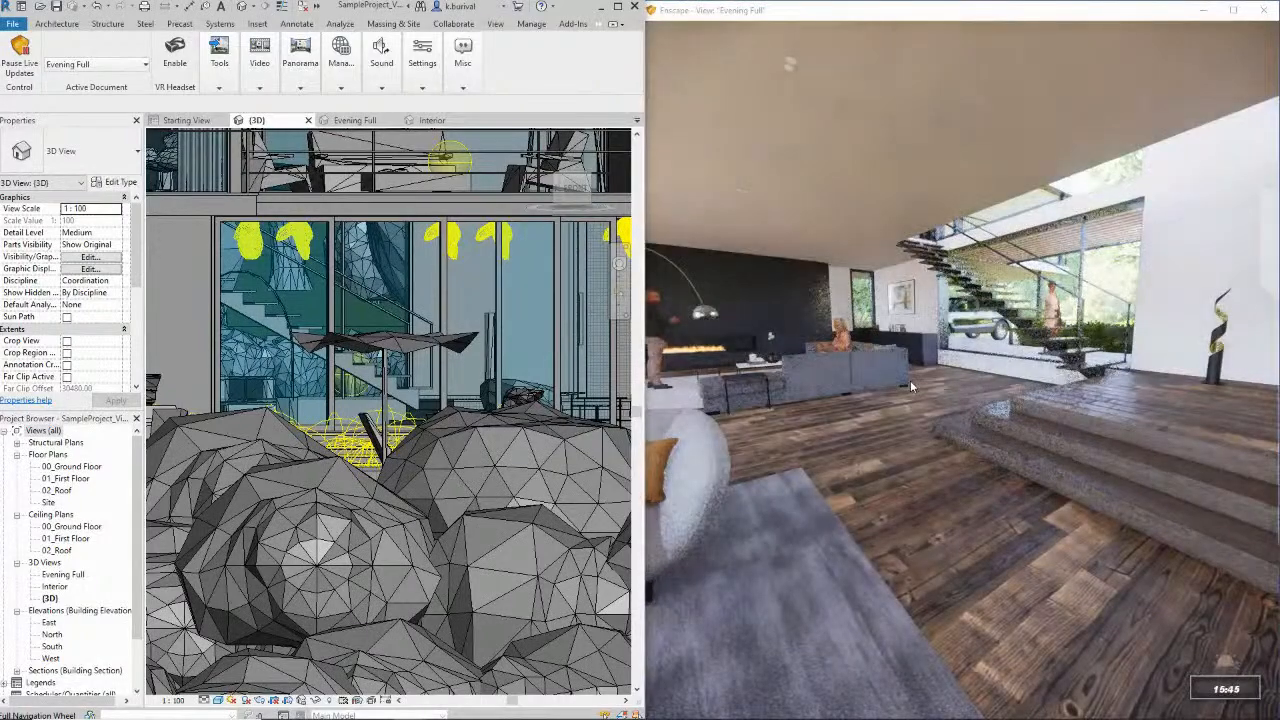
key("u")
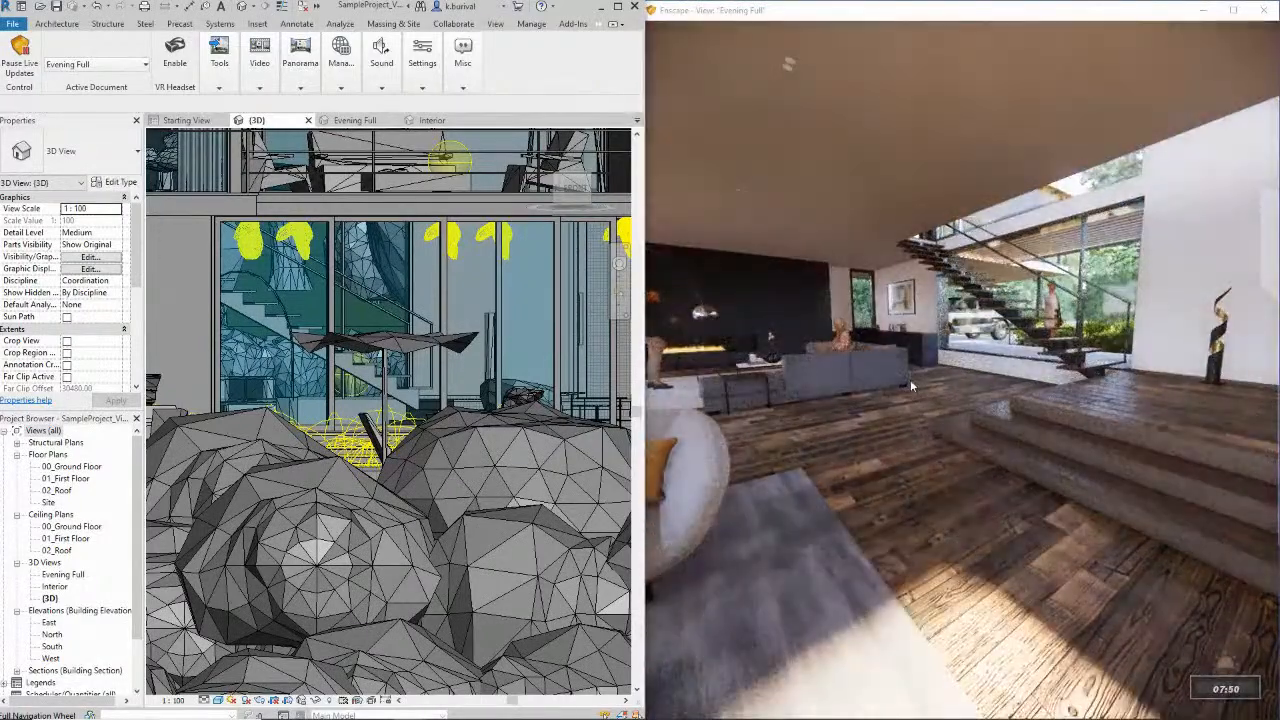
Walk through the kitchen and living area to examine the morning sunlight in the interior
left_click_drag(910, 381, 975, 380)
key("s")
key("w")
key("w")
key("s")
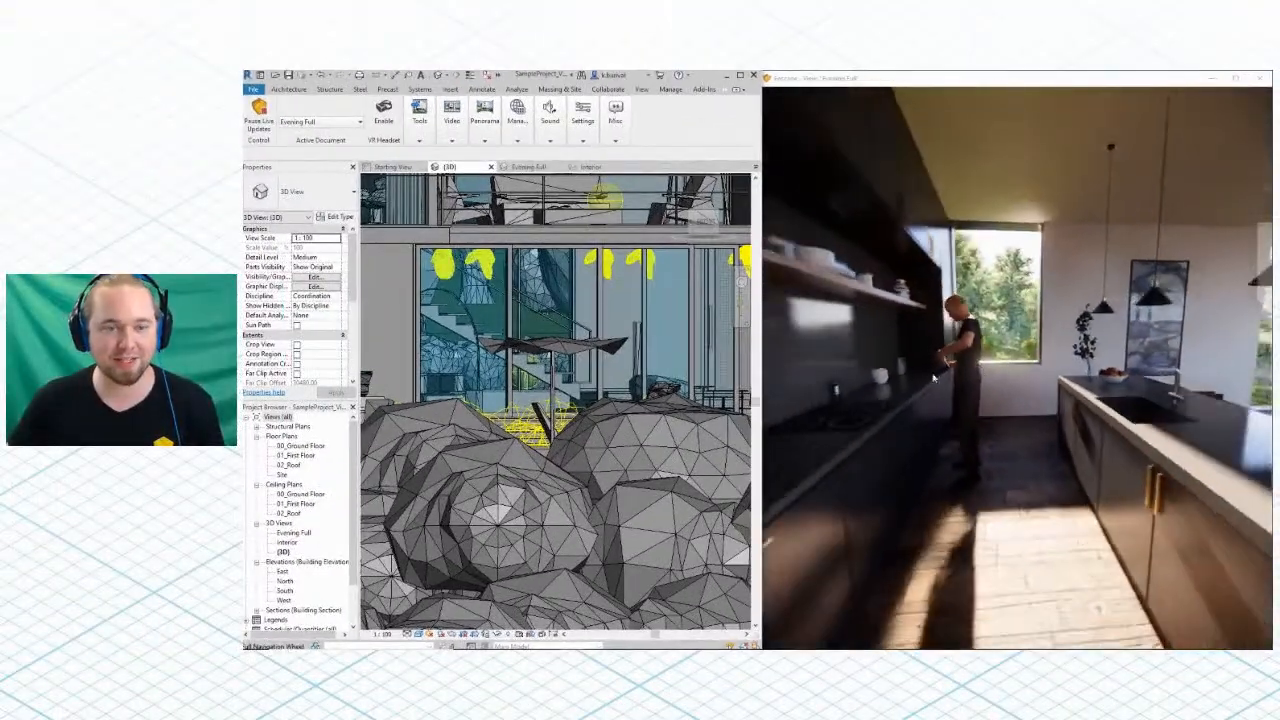
key("w")
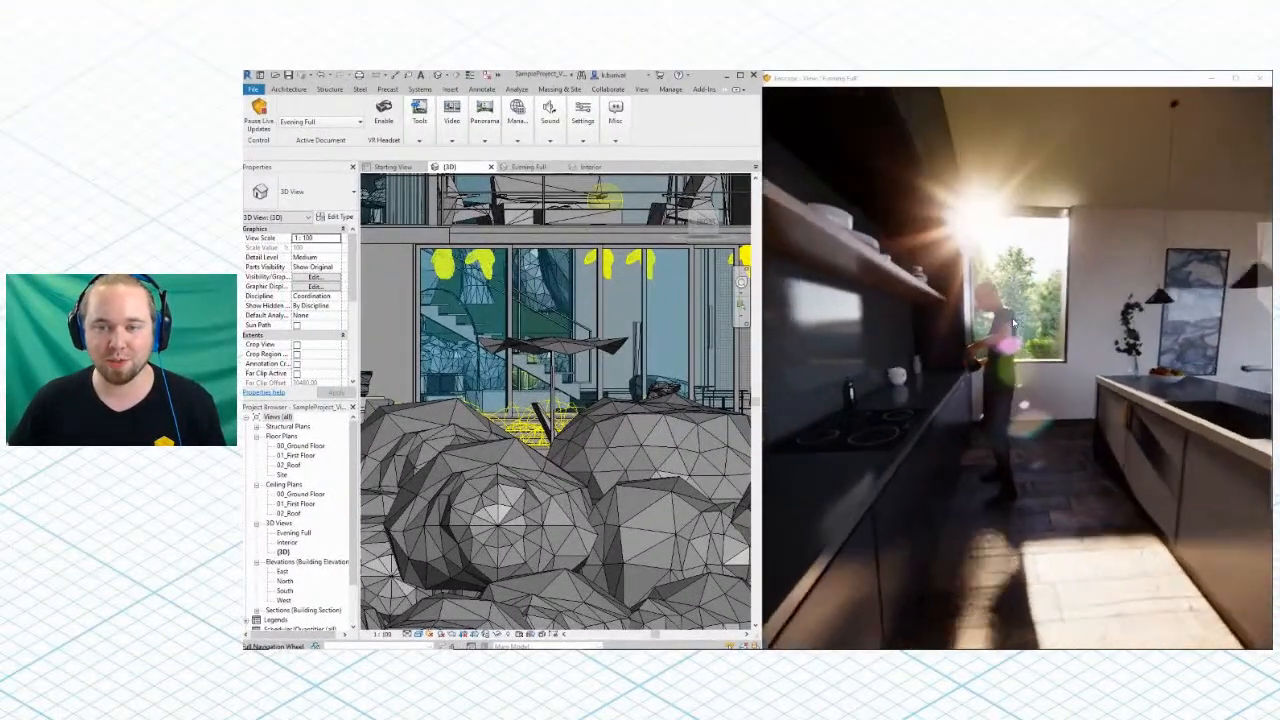
left_click_drag(1012, 321, 1012, 322)
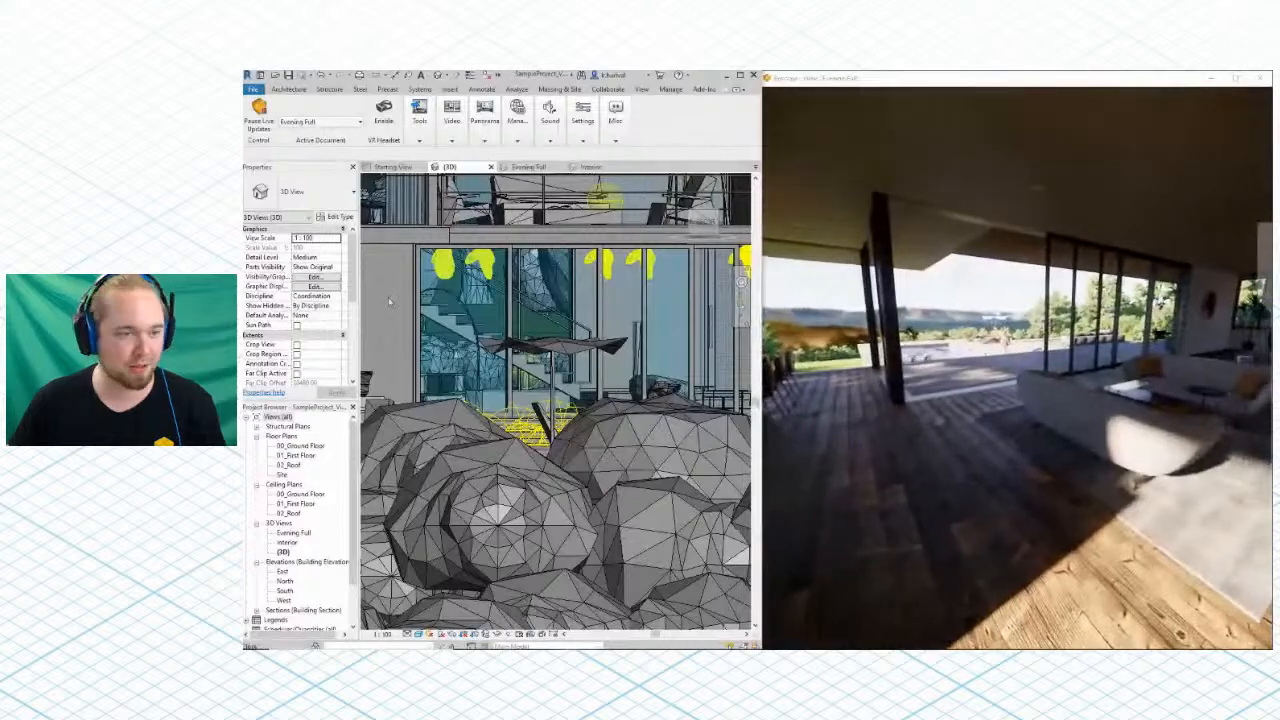
Open the Interior 3D view in Revit, select the standing man asset and enlarge it in the view
double_click(287, 542)
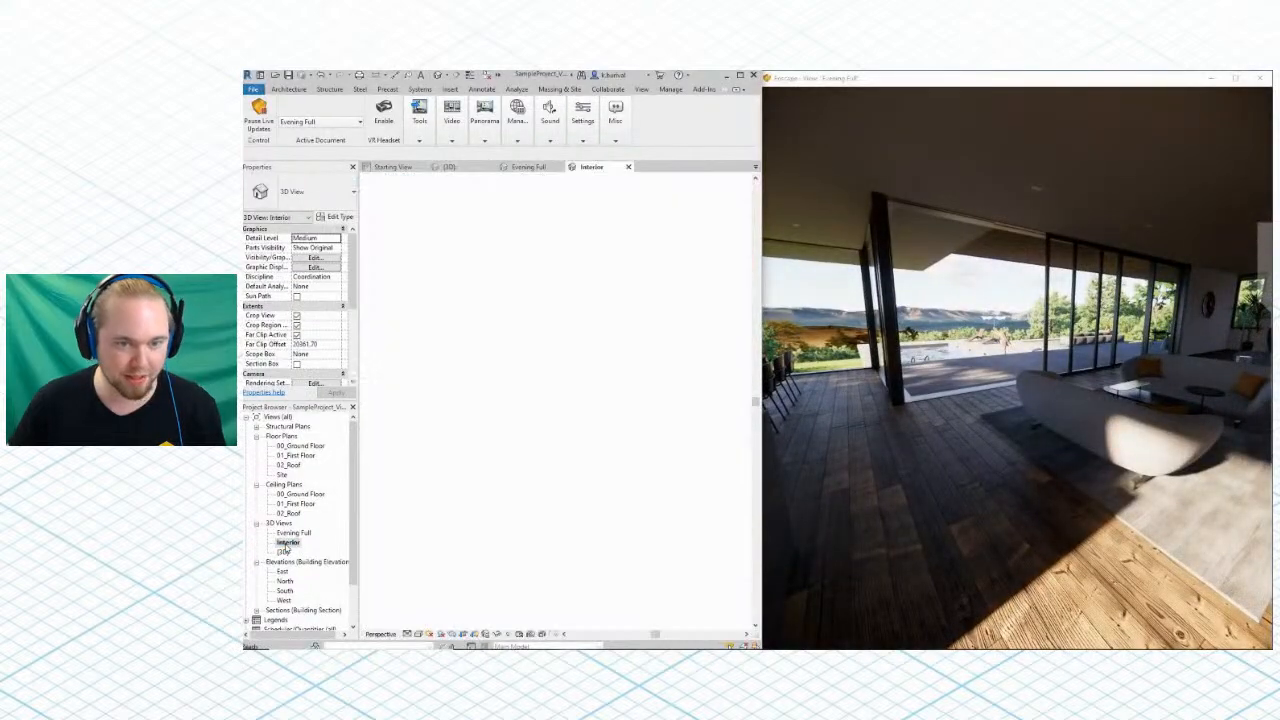
left_click(634, 326)
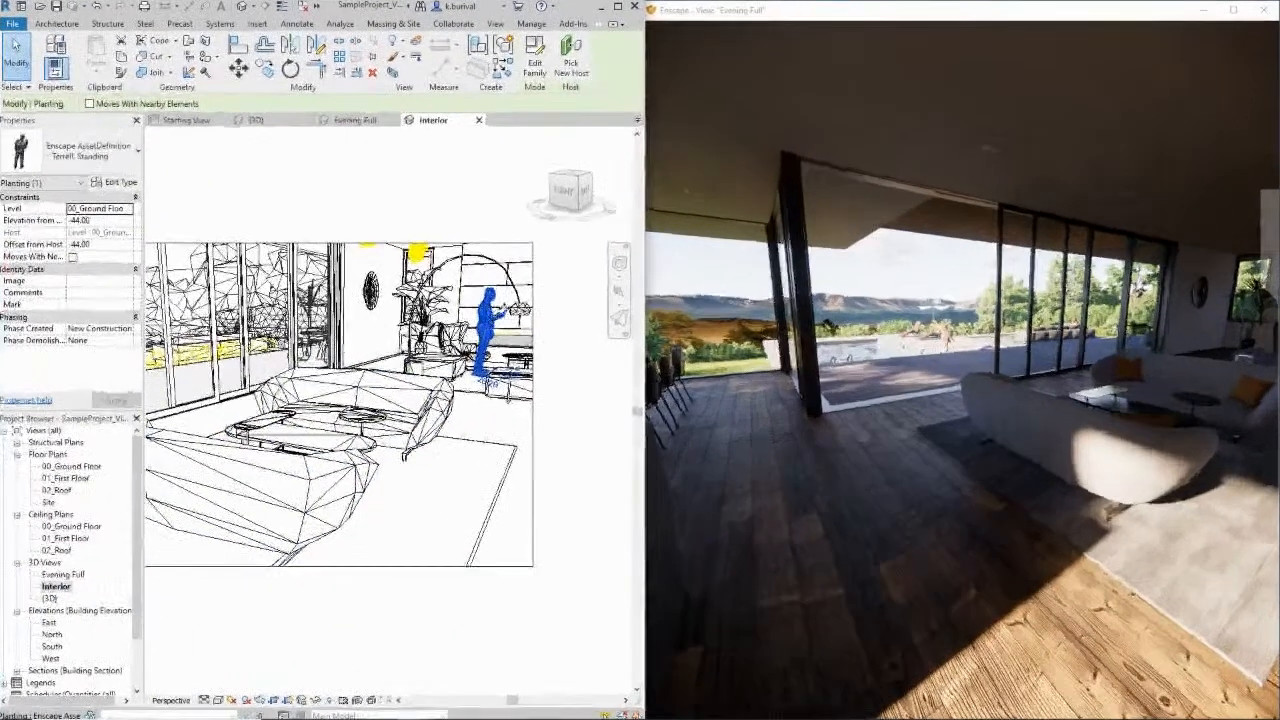
scroll(640, 330, "up", 2)
scroll(502, 314, "up", 3)
Walk through the rendered living room to the standing man and examine him in front of the fireplace
left_click_drag(1011, 333, 1011, 333)
key("w")
key("w")
key("q")
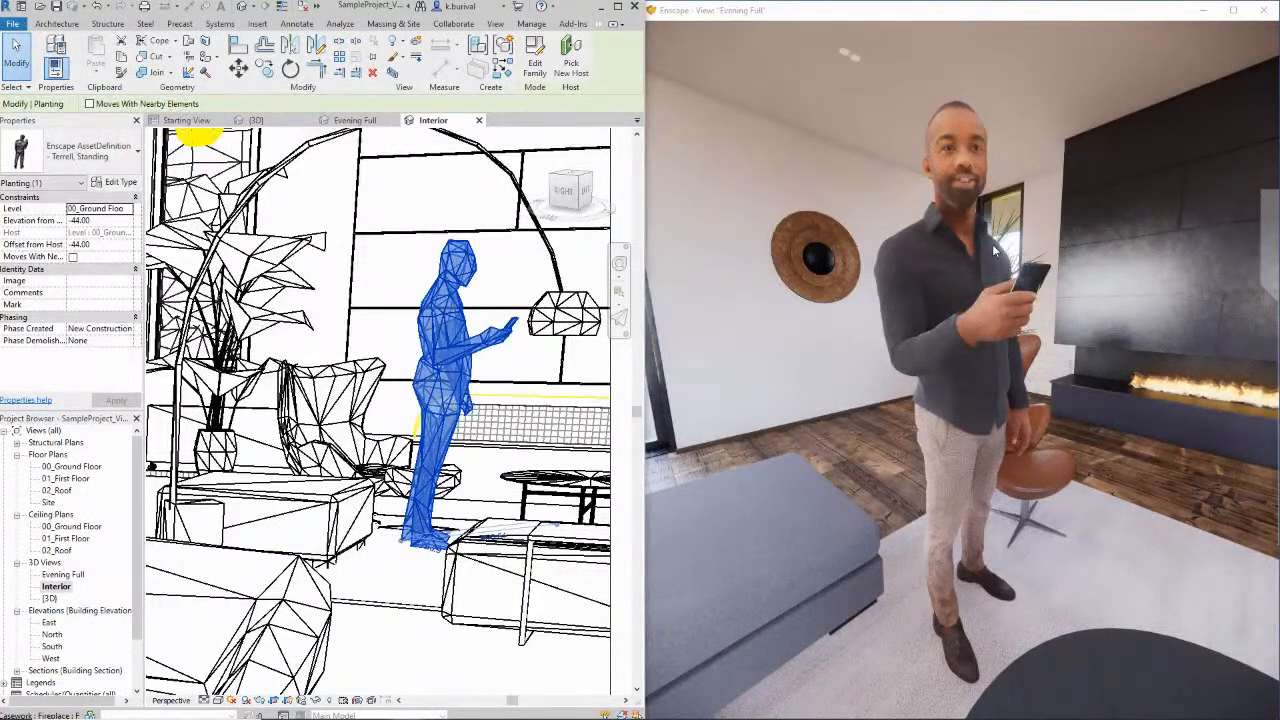
right_click_drag(957, 286, 952, 287)
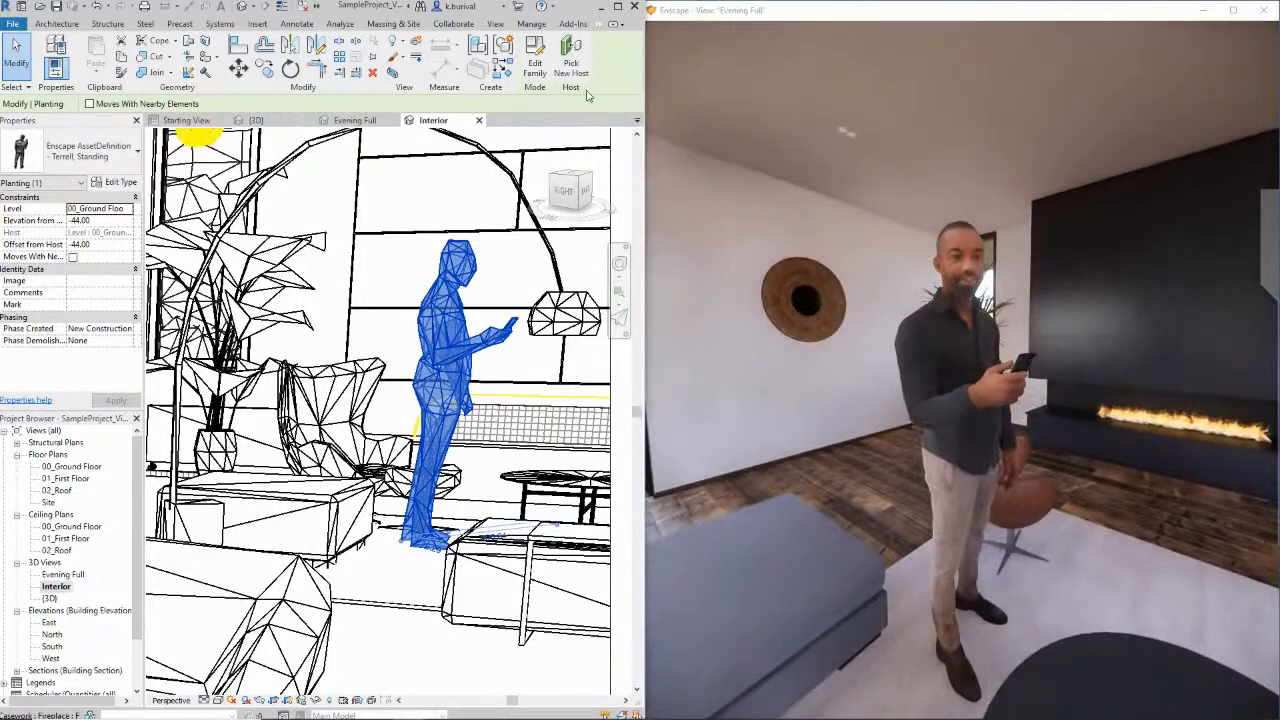
Open the Enscape Asset Library and show its People category
left_click(537, 25)
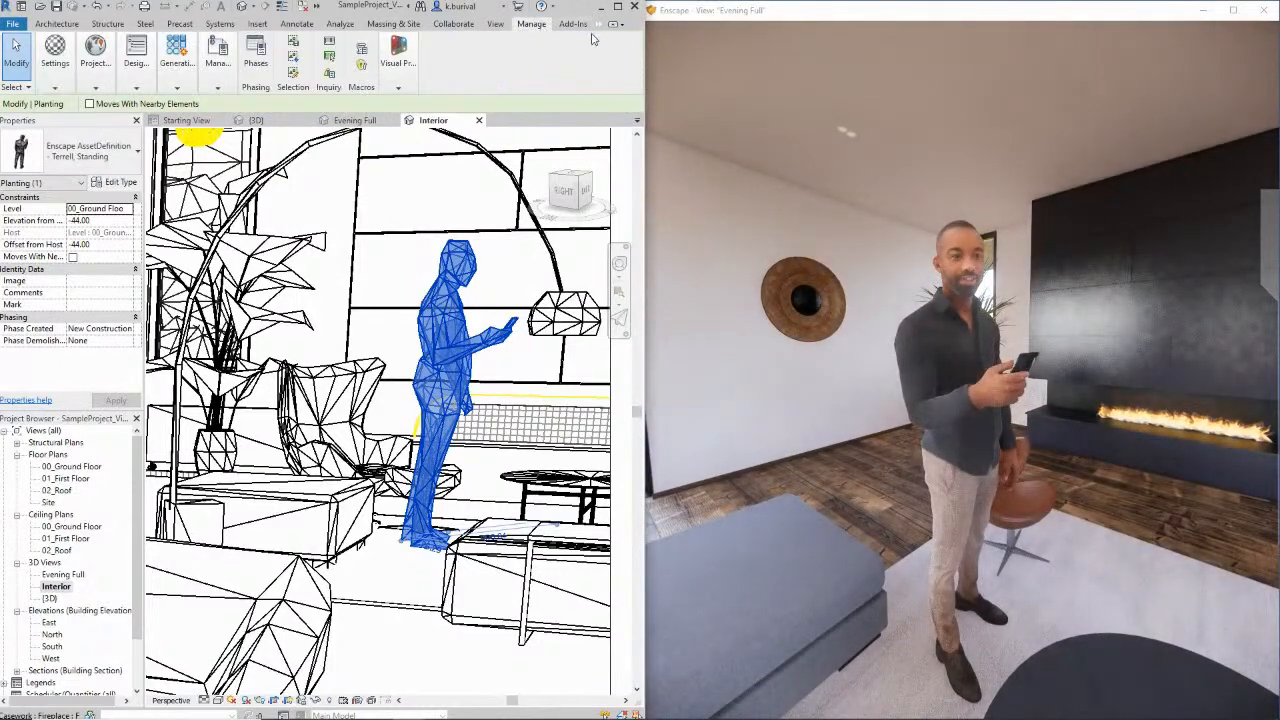
left_click(612, 38)
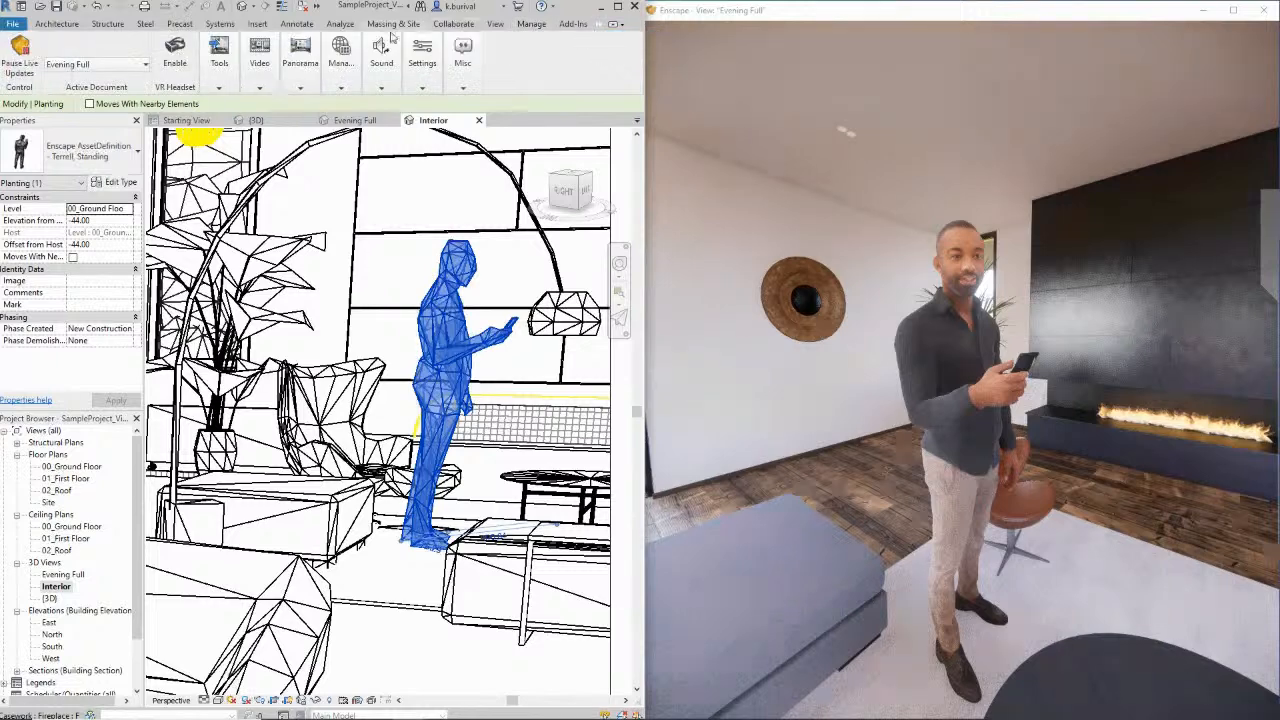
left_click(225, 89)
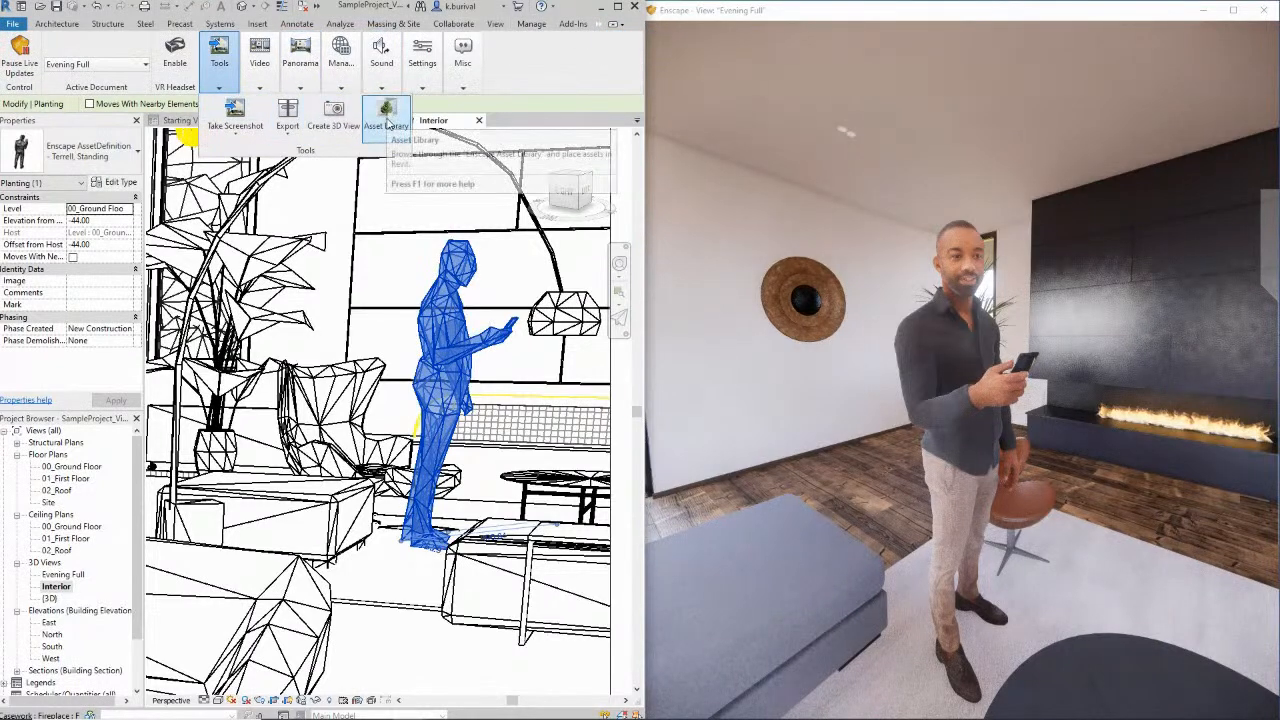
left_click(387, 122)
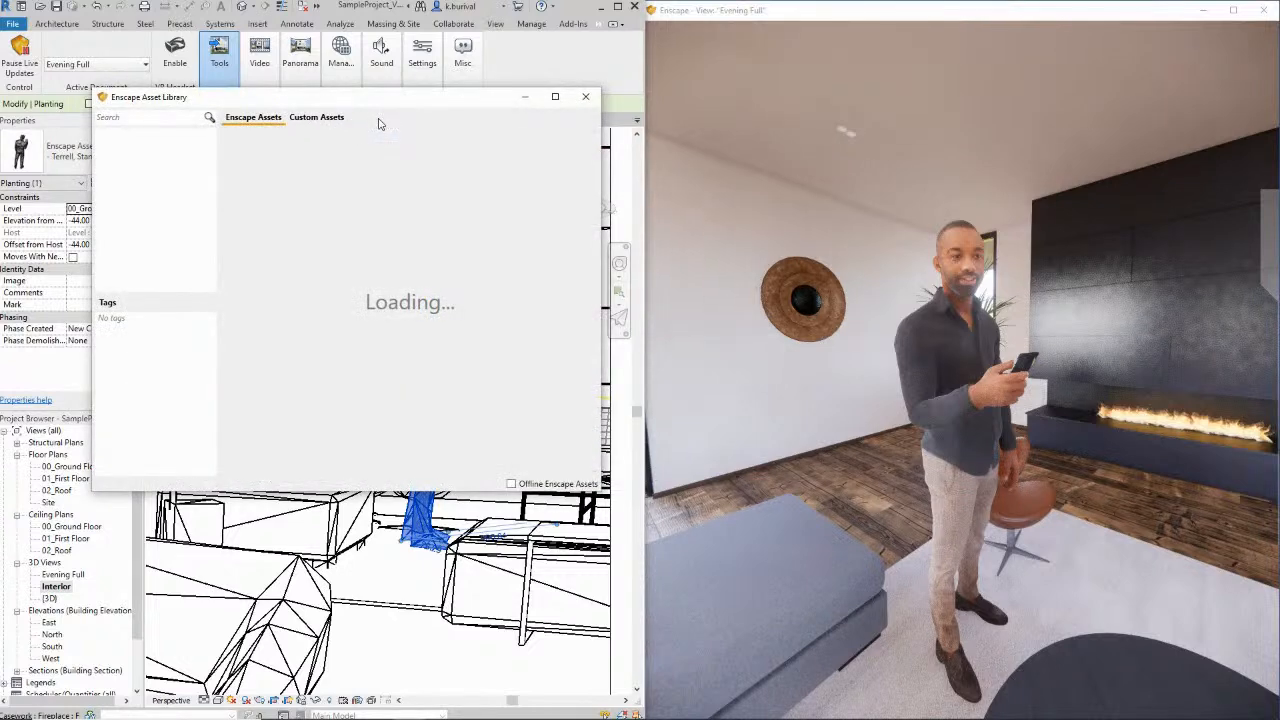
scroll(438, 222, "down", 5)
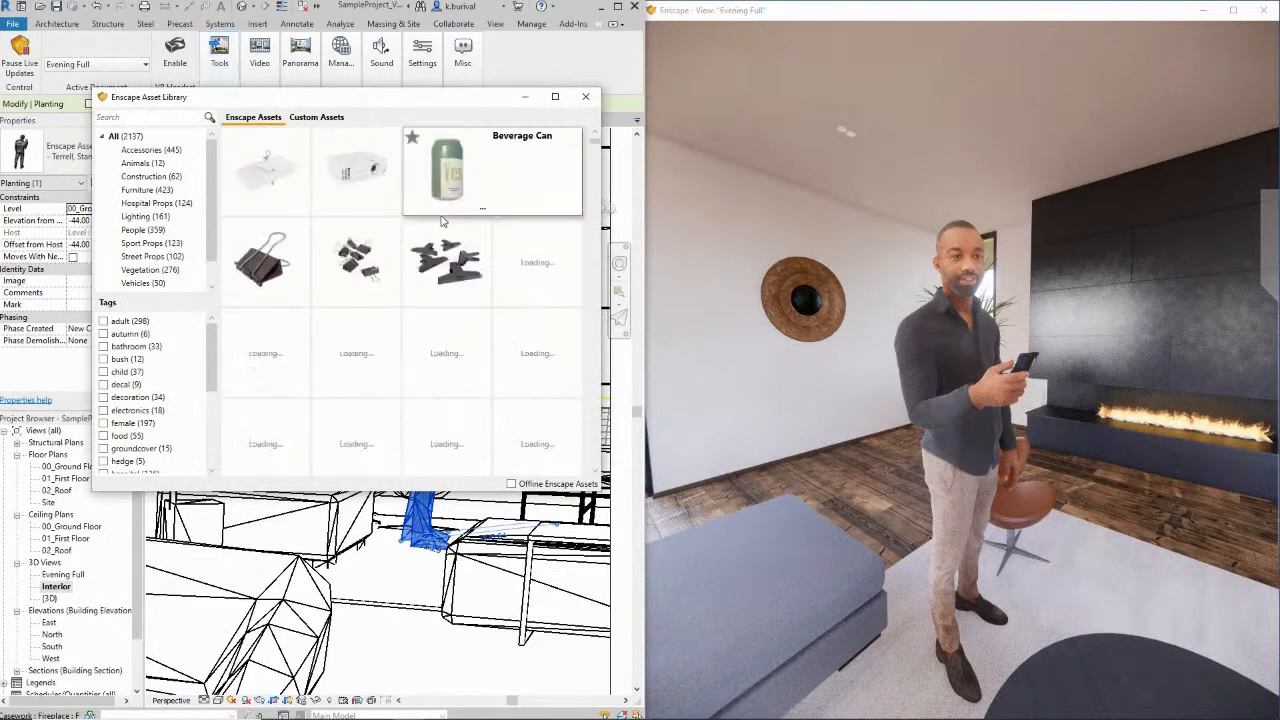
scroll(495, 250, "up", 1)
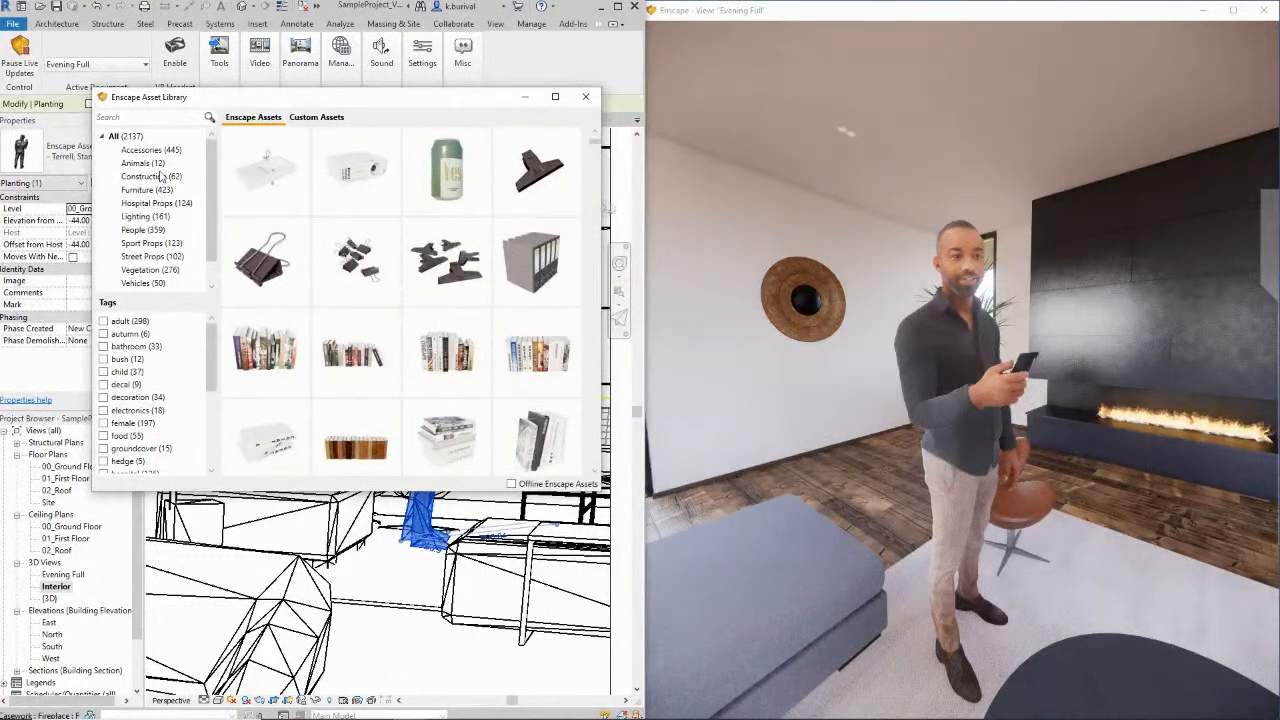
left_click(146, 232)
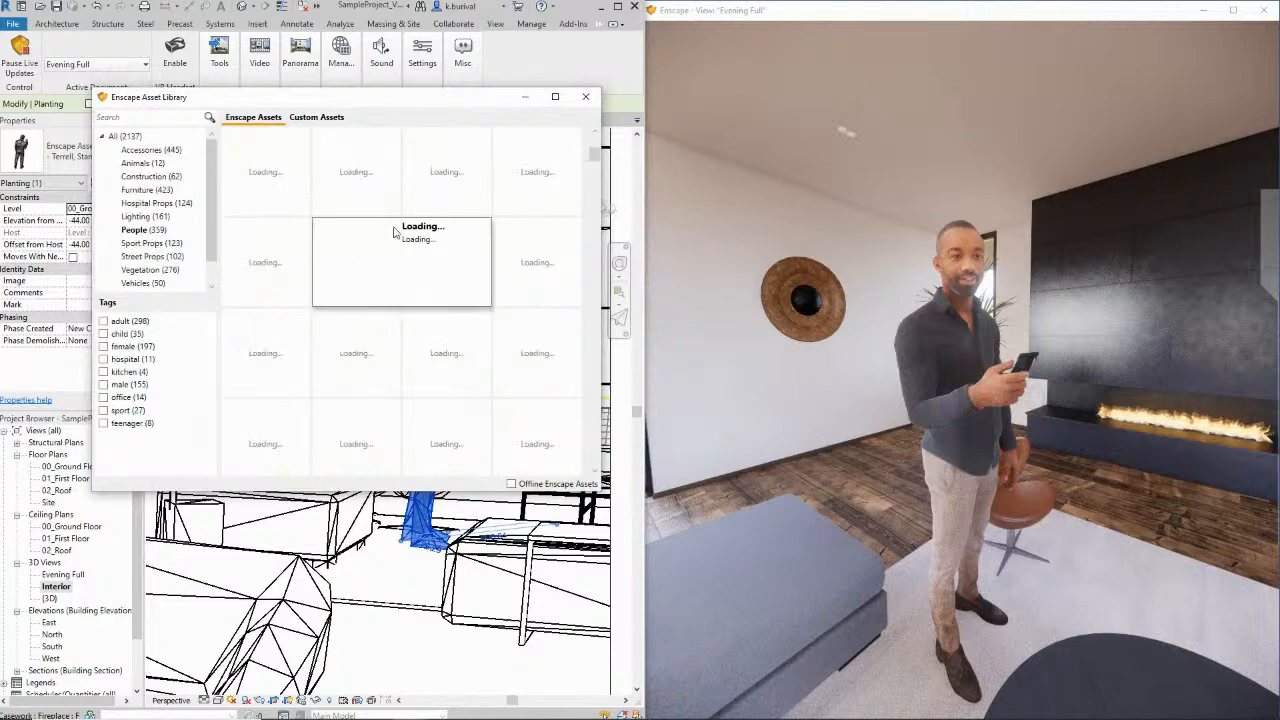
Turn the render towards the open floor by the windows and choose the Andy On Exercise Bike asset from the library
left_click_drag(1084, 358, 1084, 364)
key("w")
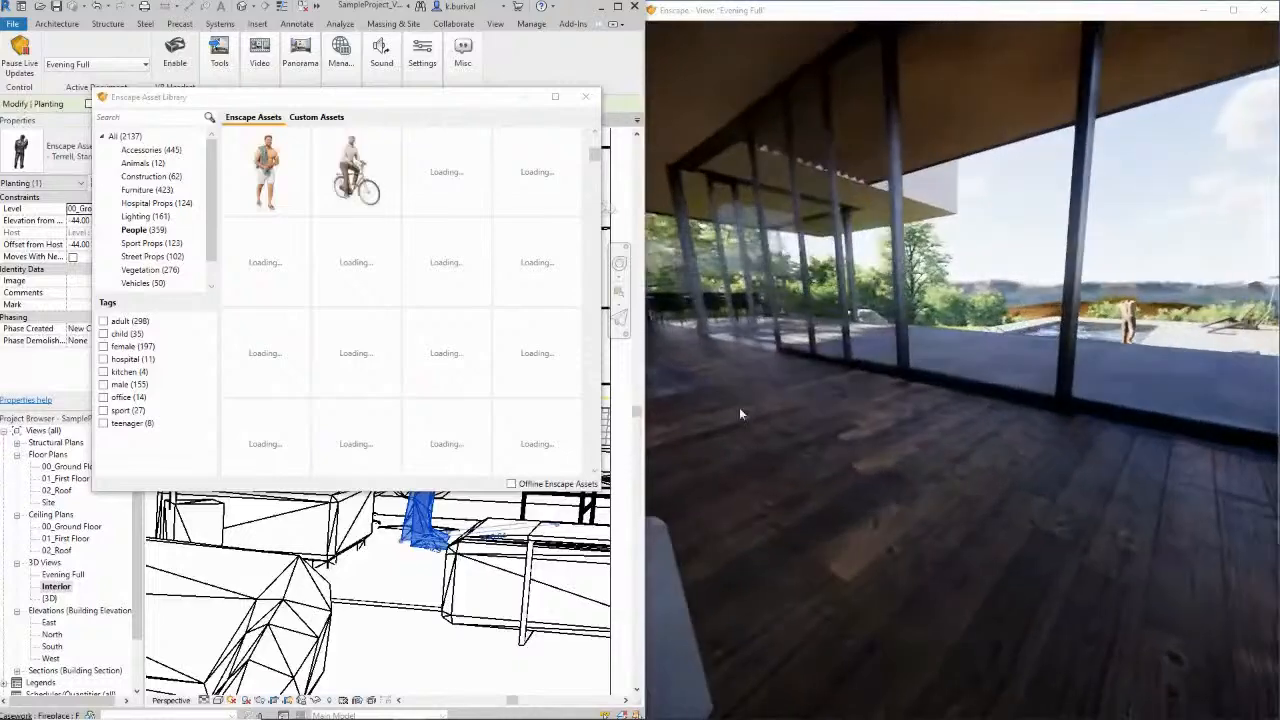
left_click_drag(457, 114, 930, 150)
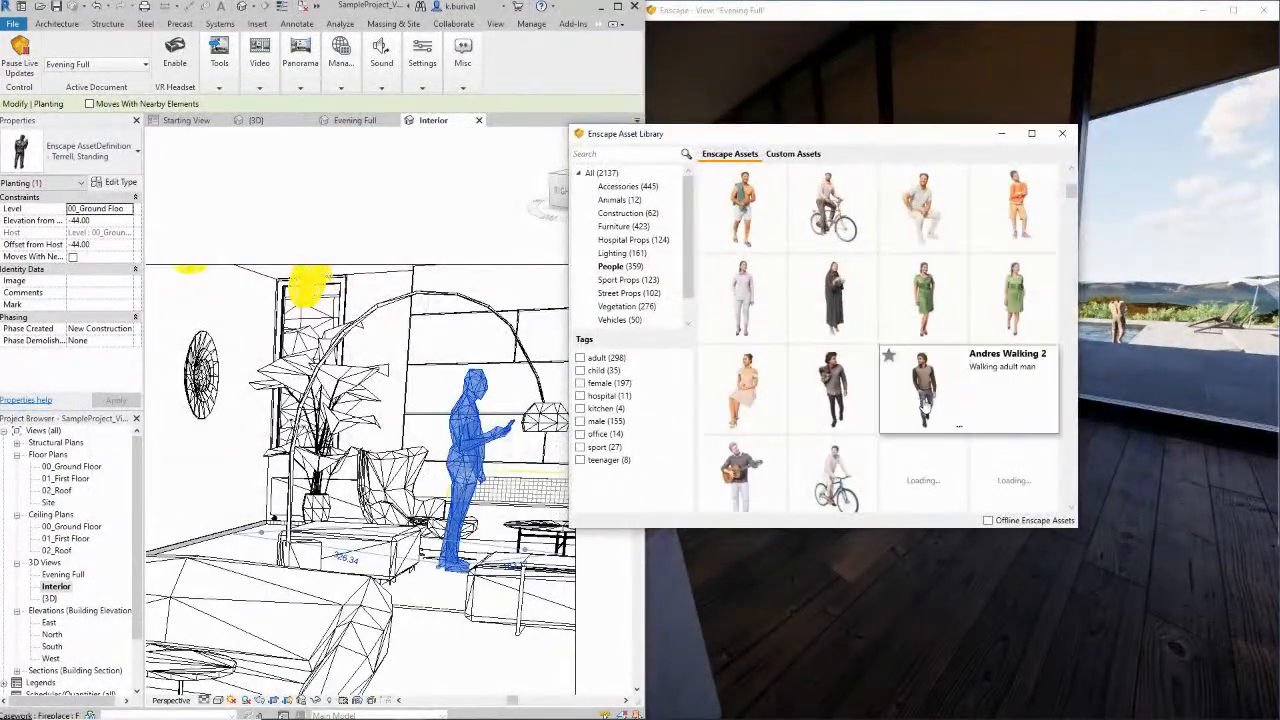
scroll(950, 400, "down", 1)
left_click(938, 418)
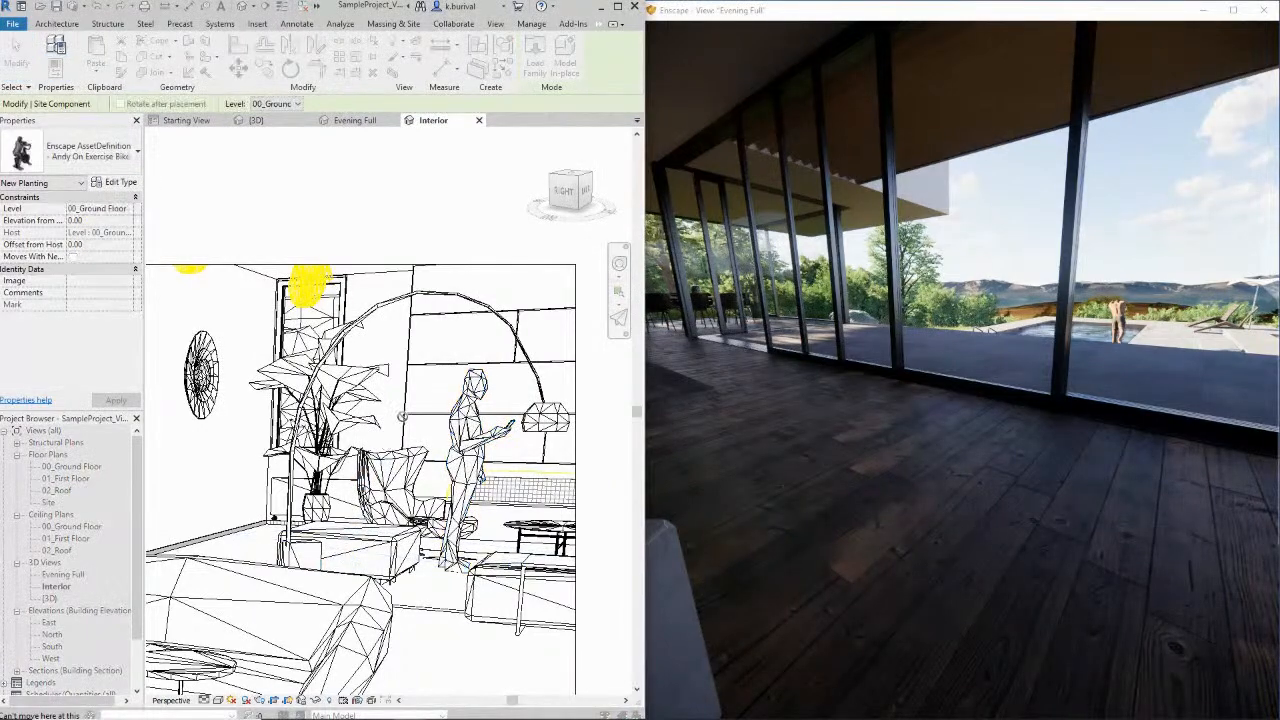
Place the exercise bike figure on the 00_Living room level, on the open floor beside the sofas, and end placement
scroll(373, 604, "down", 2)
middle_click_drag(374, 604, 598, 478)
scroll(580, 564, "down", 1)
middle_click_drag(583, 566, 418, 448)
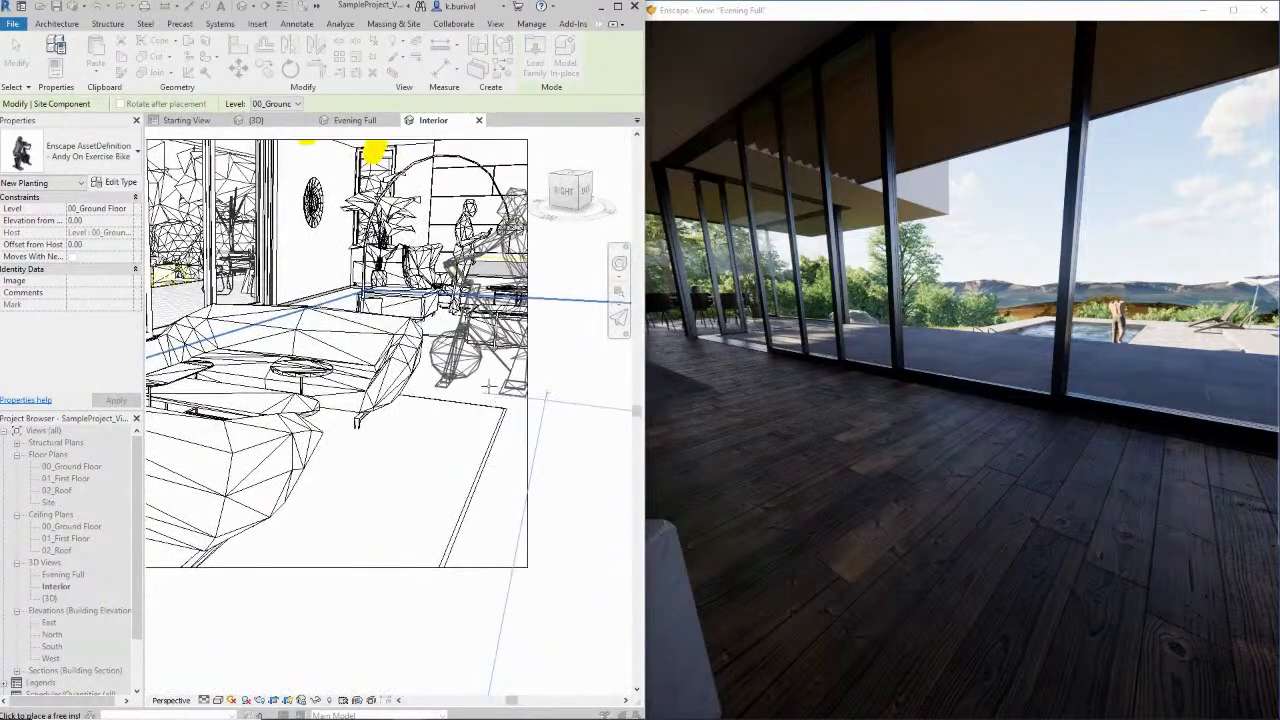
left_click(286, 104)
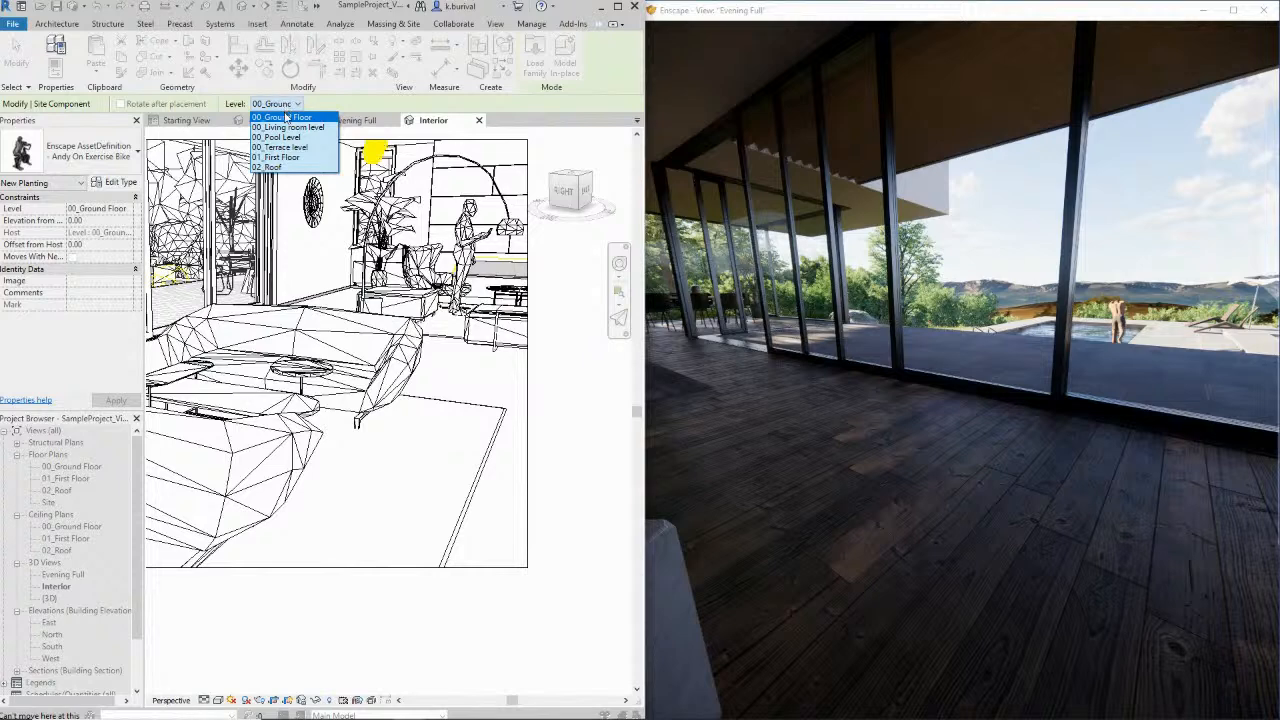
left_click(288, 128)
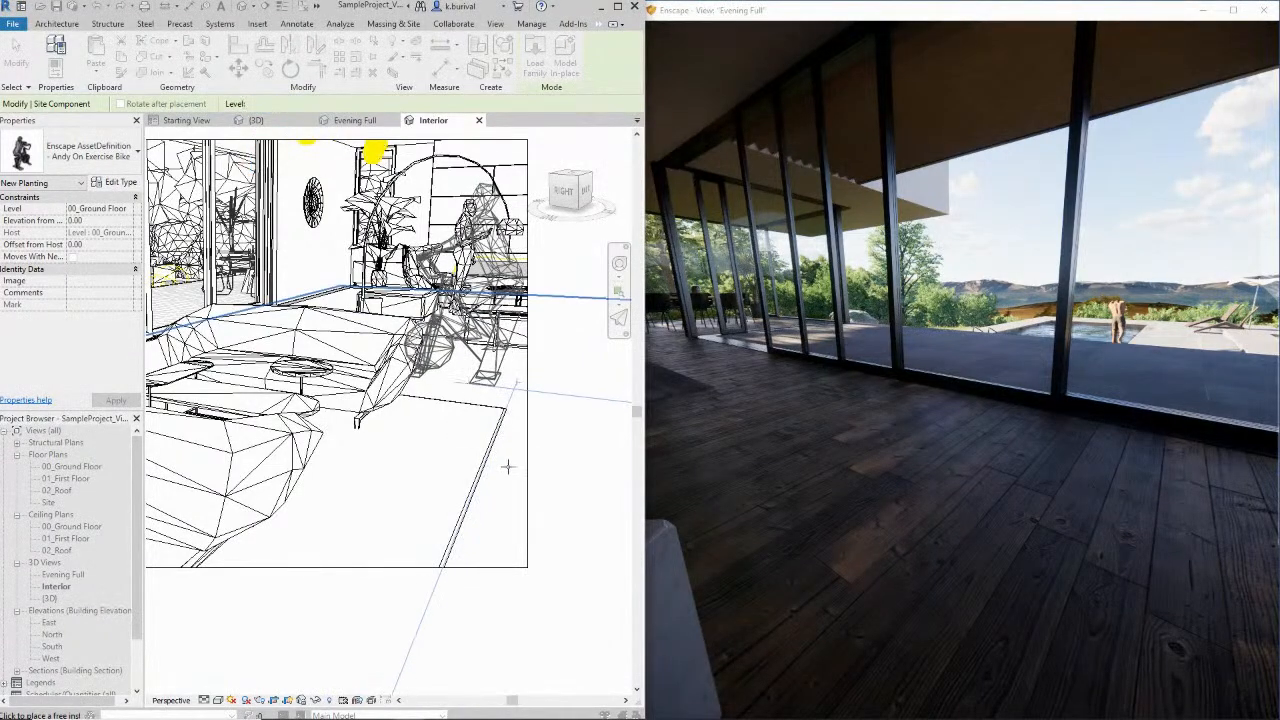
key("Escape")
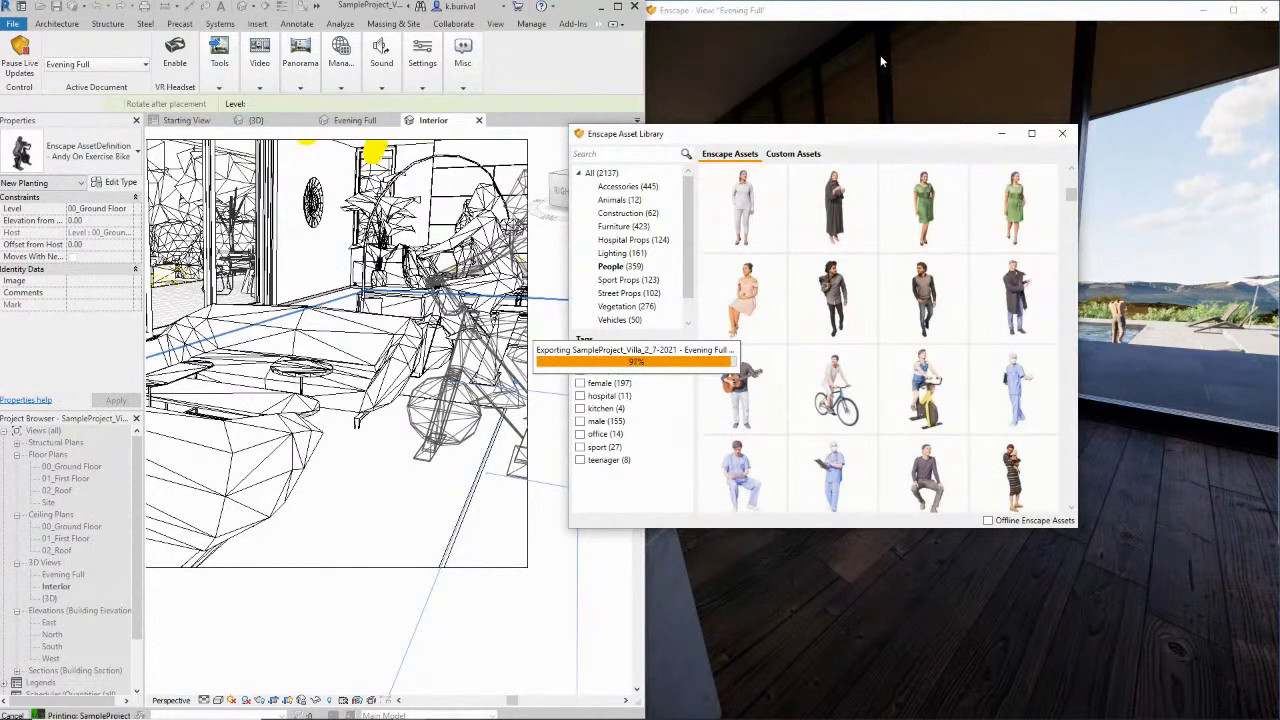
Minimize the asset library, select the placed exercise bike figure in Revit and inspect it in the render
left_click(1001, 133)
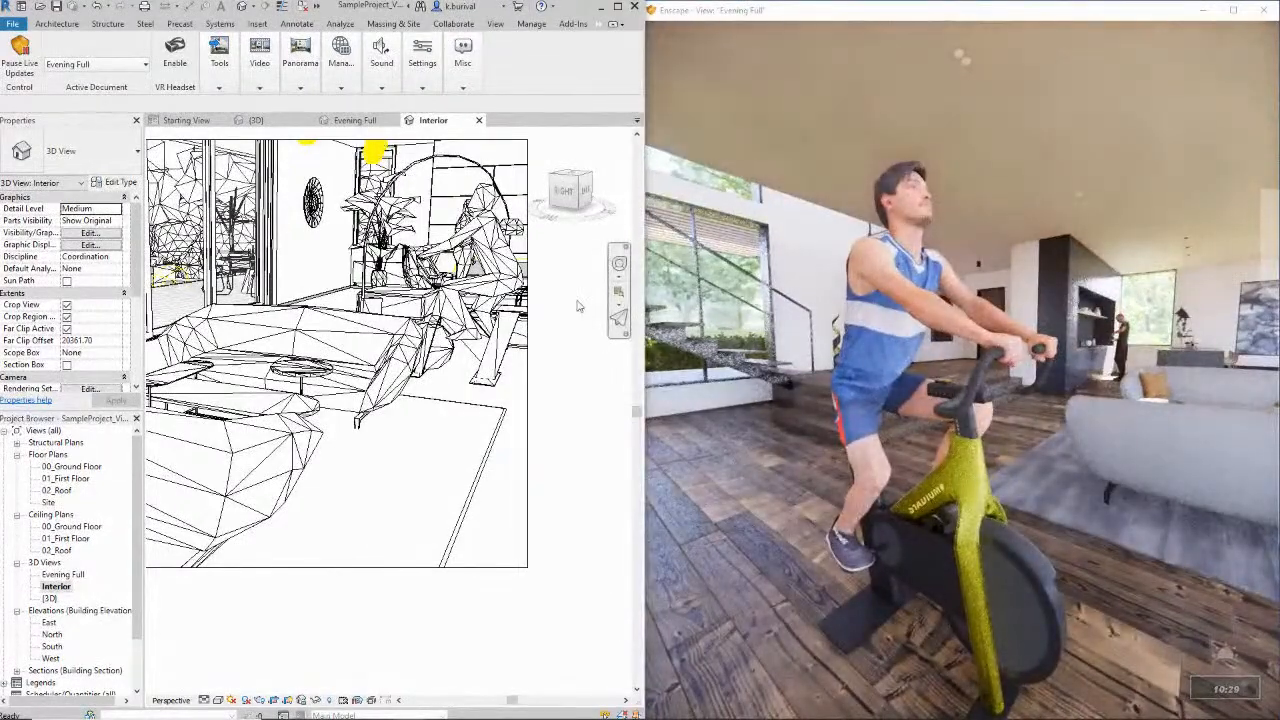
left_click(470, 295)
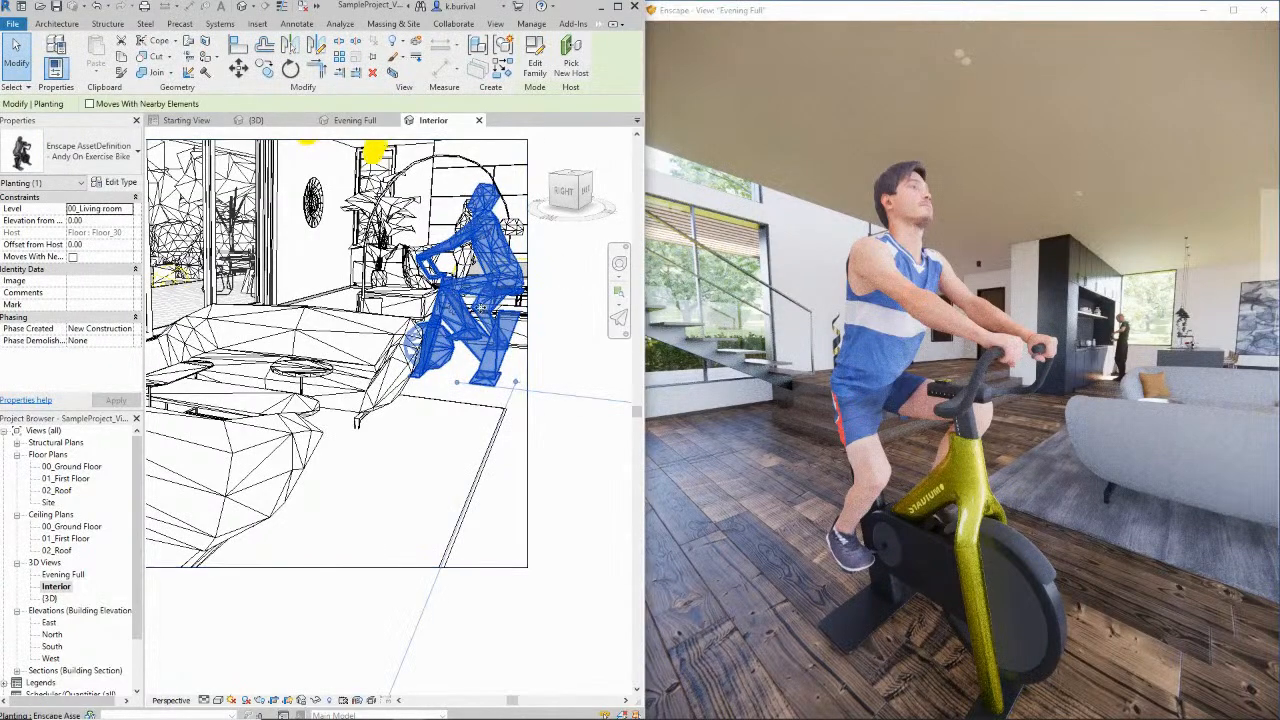
right_click_drag(776, 386, 785, 383)
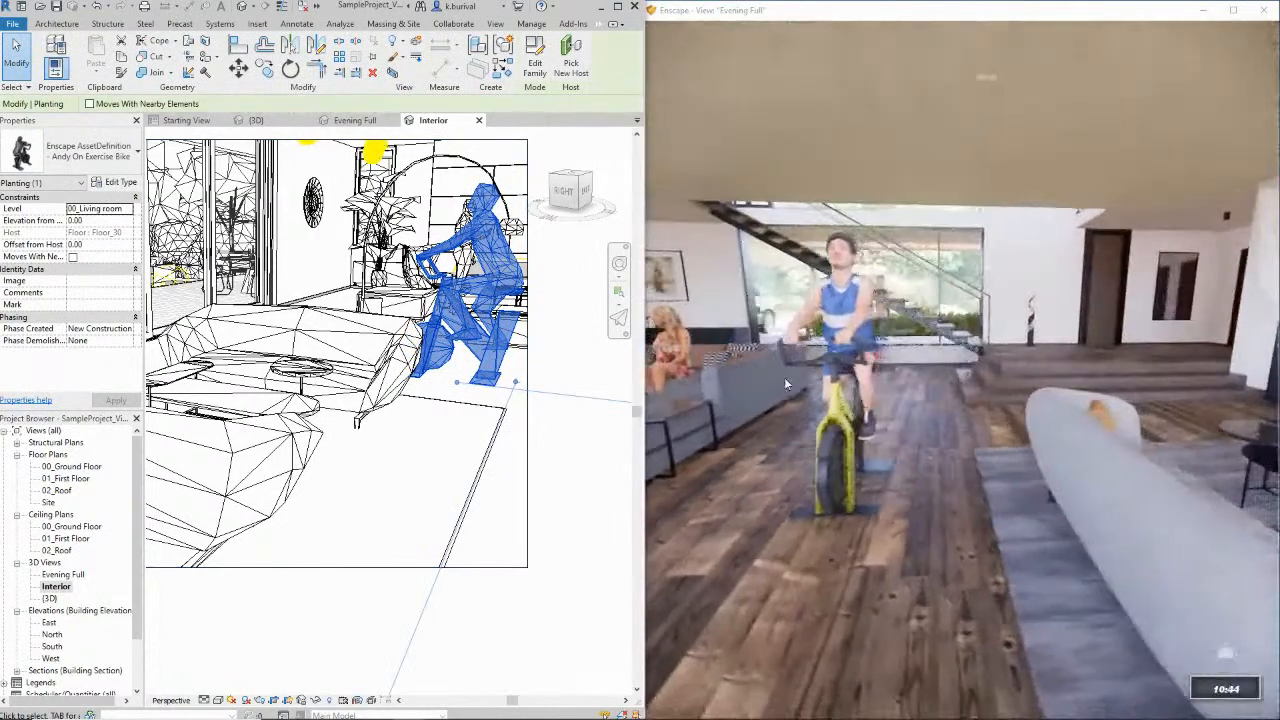
scroll(347, 390, "down", 2)
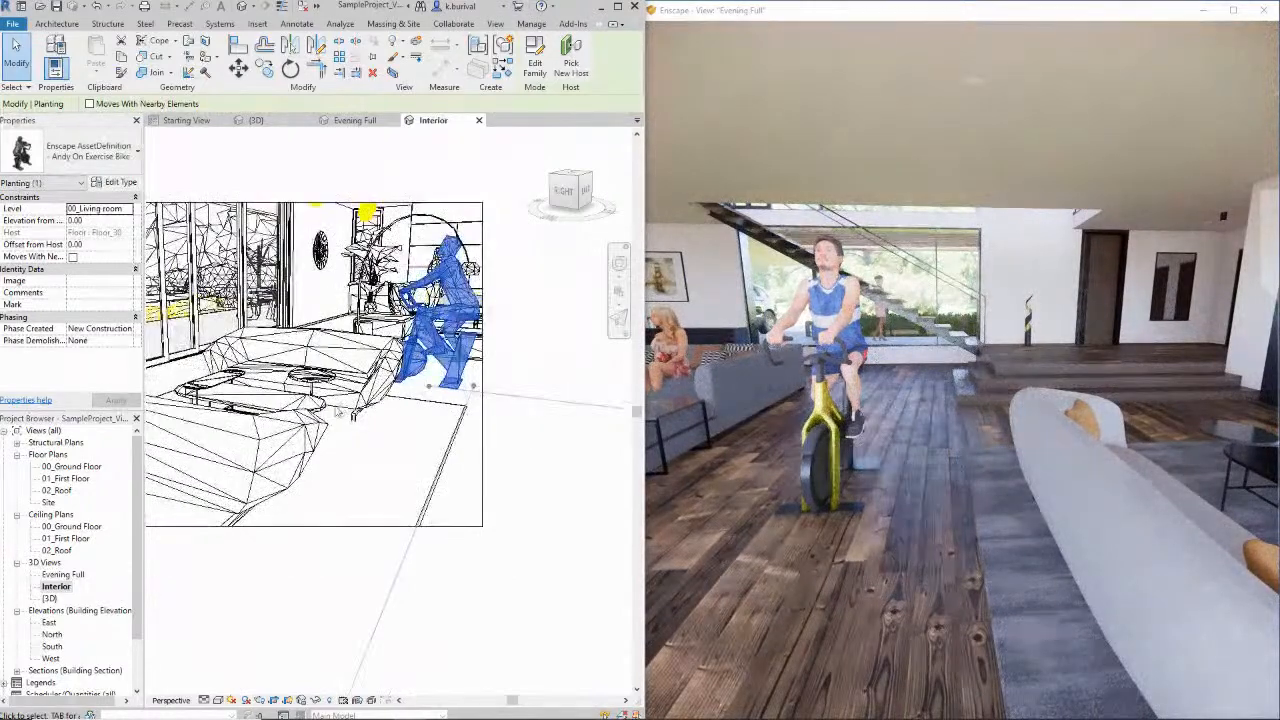
middle_click_drag(352, 414, 541, 418)
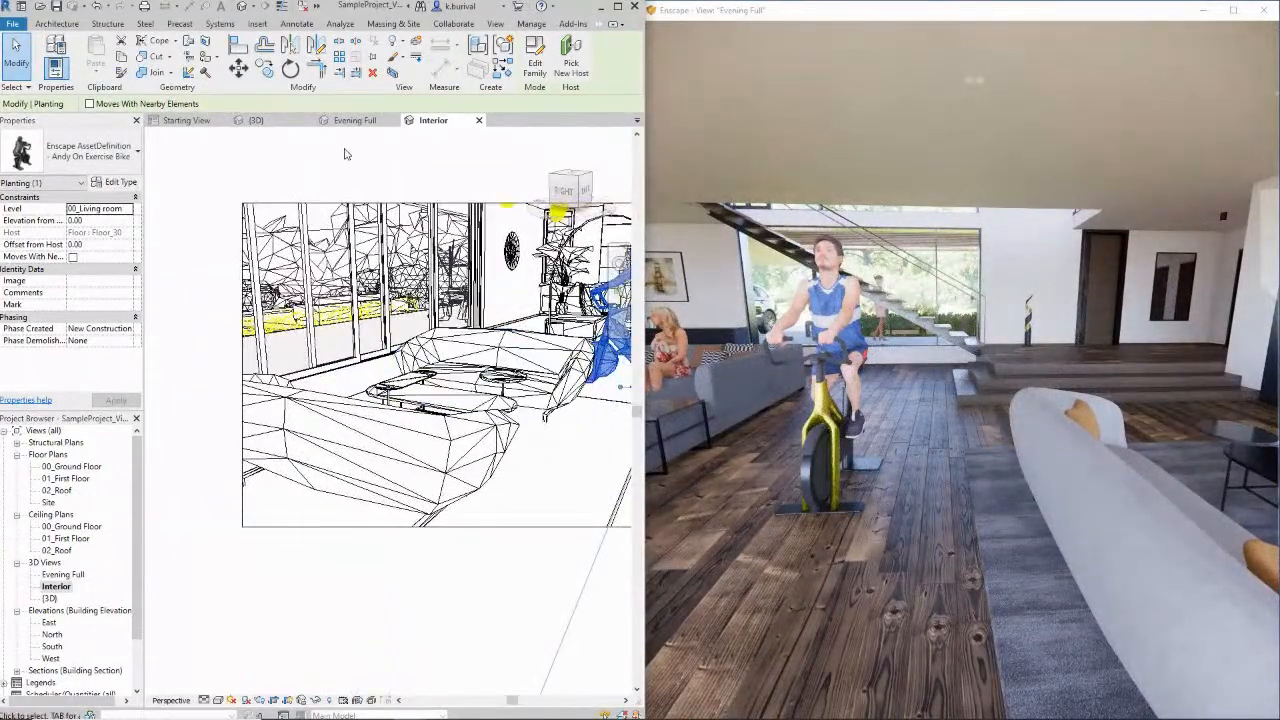
Switch to the {3D} view and select an outdoor chair at the round terrace table to check its asset definition
left_click(256, 120)
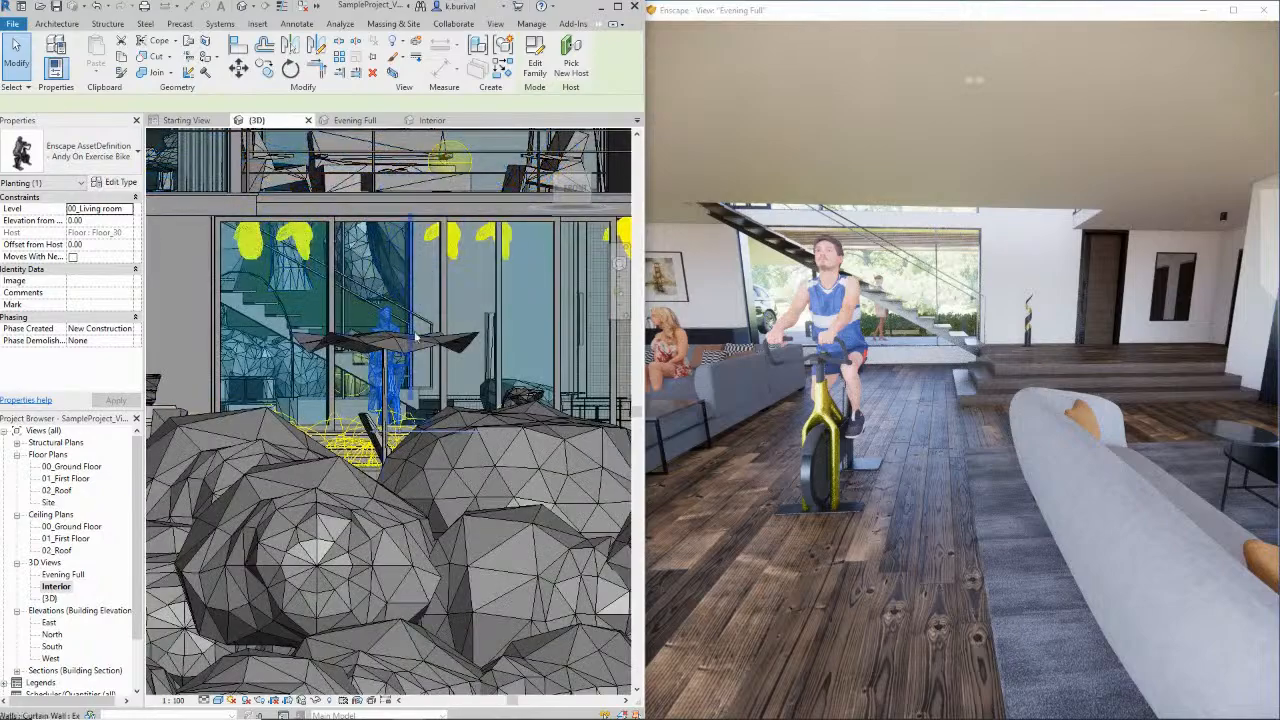
middle_click_drag(400, 345, 545, 250, "shift")
middle_click_drag(248, 441, 498, 380)
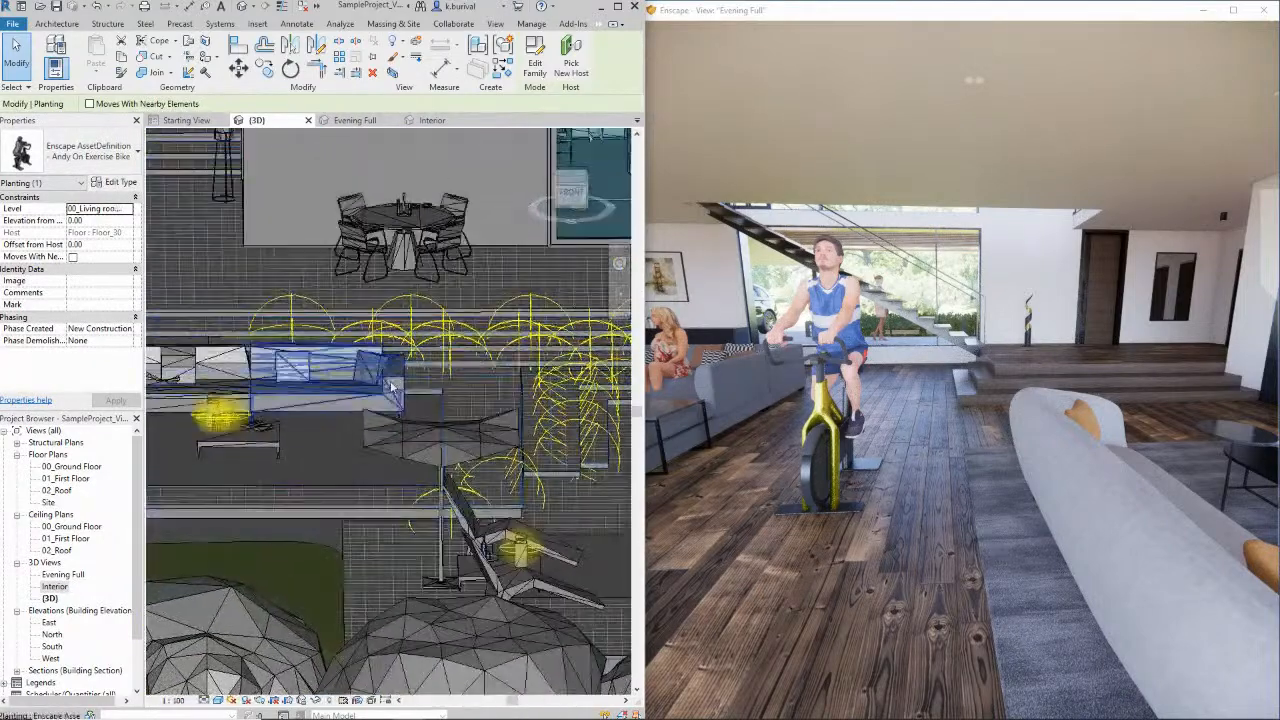
middle_click_drag(391, 381, 502, 422)
middle_click_drag(481, 329, 454, 406)
scroll(515, 352, "up", 4)
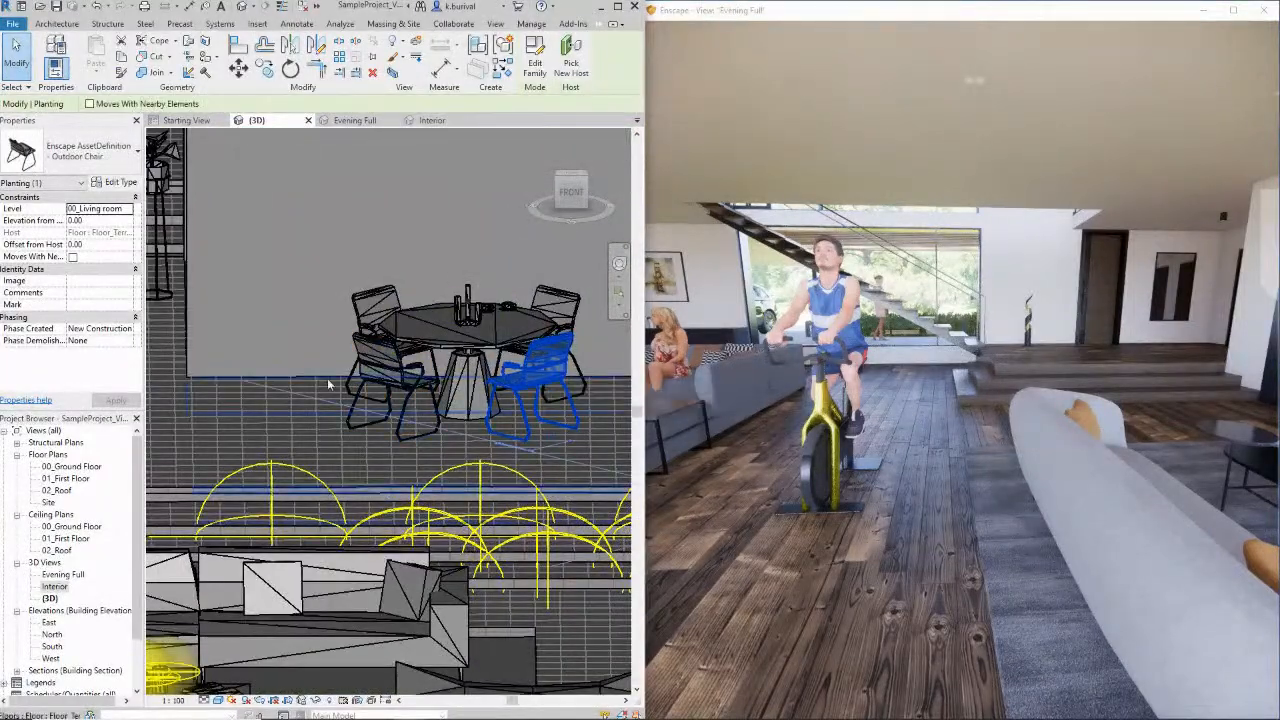
Find the indoor dining area and select a chair at the dining table to check its asset definition
middle_click_drag(328, 384, 495, 430)
scroll(386, 374, "down", 4)
middle_click_drag(471, 380, 228, 547)
middle_click_drag(560, 342, 277, 418)
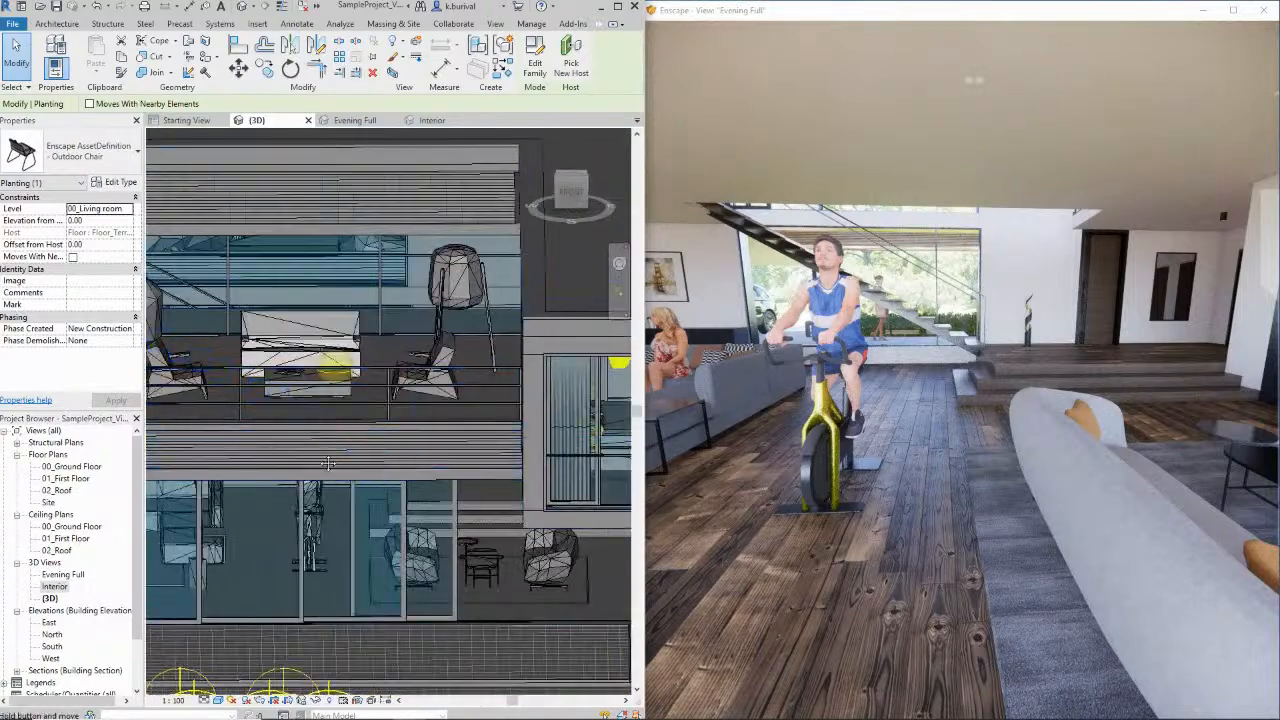
middle_click_drag(347, 474, 209, 451)
middle_click_drag(335, 496, 198, 407)
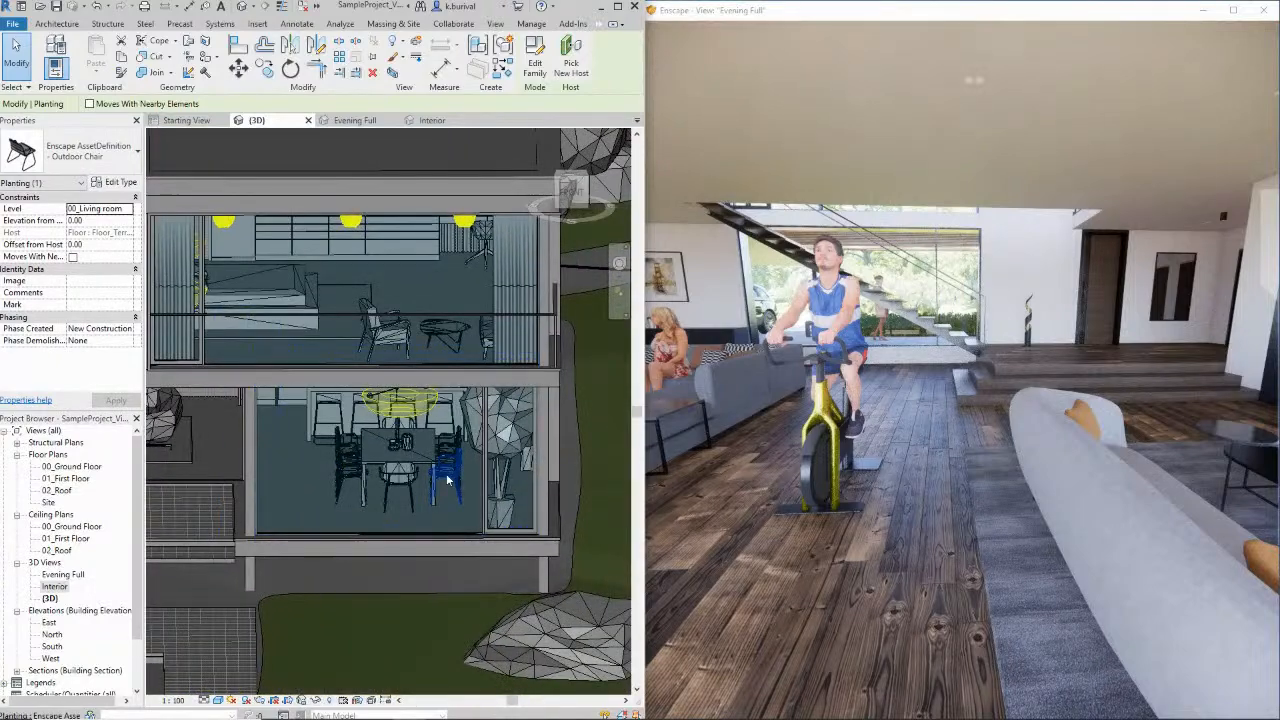
left_click(447, 481)
scroll(330, 470, "up", 2)
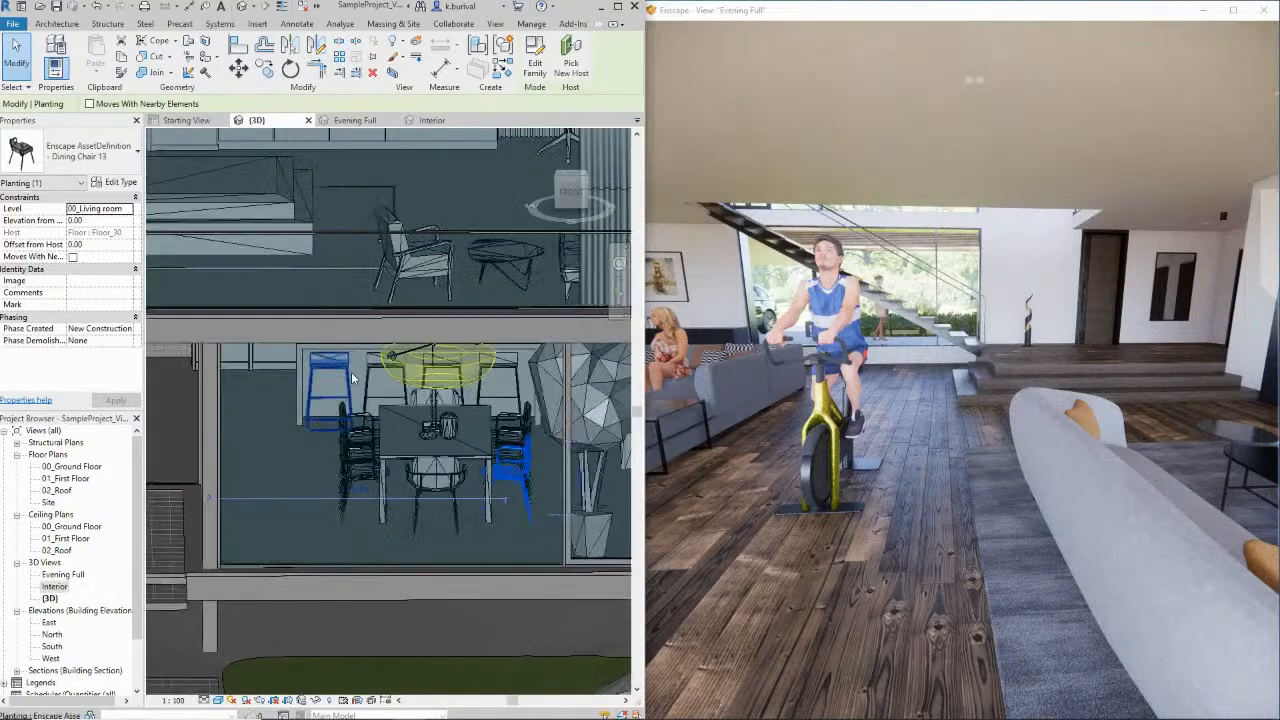
Select the high stool behind the dining table and return to the living room glazing in the {3D} view
scroll(343, 379, "down", 1)
middle_click_drag(300, 440, 437, 354)
scroll(437, 354, "down", 1)
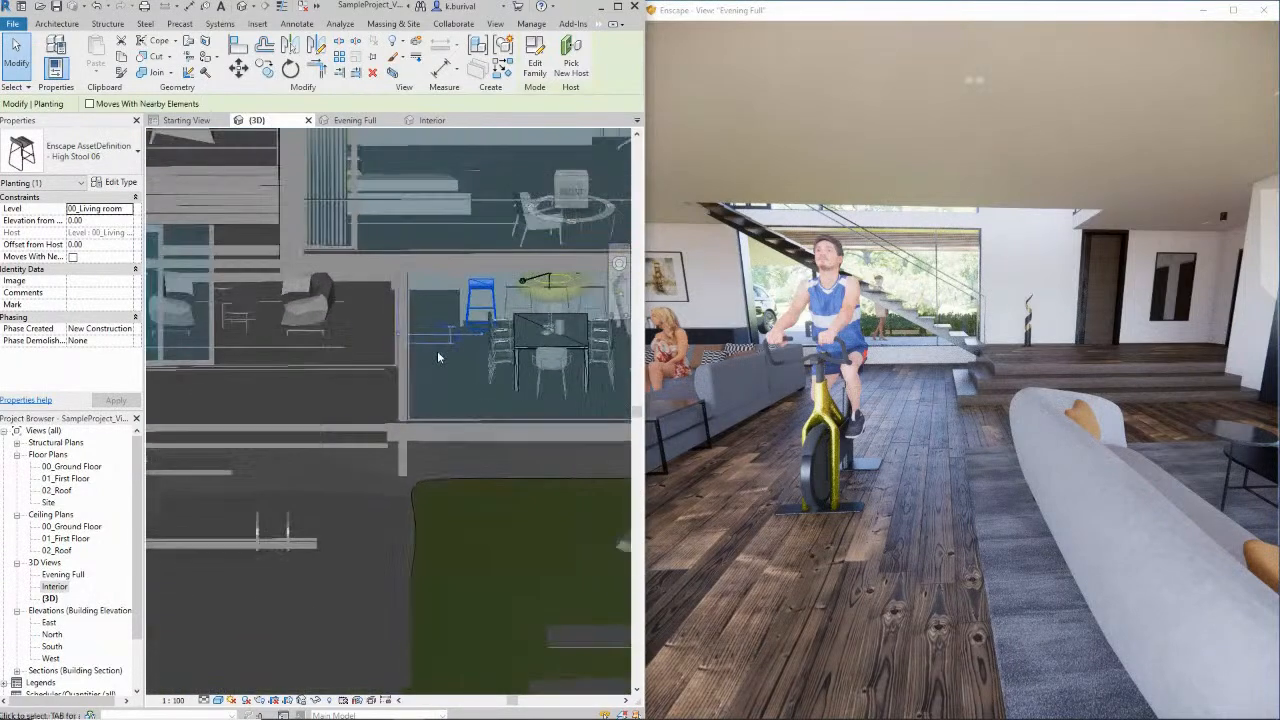
scroll(470, 400, "down", 1)
middle_click_drag(477, 404, 571, 388)
scroll(500, 390, "down", 1)
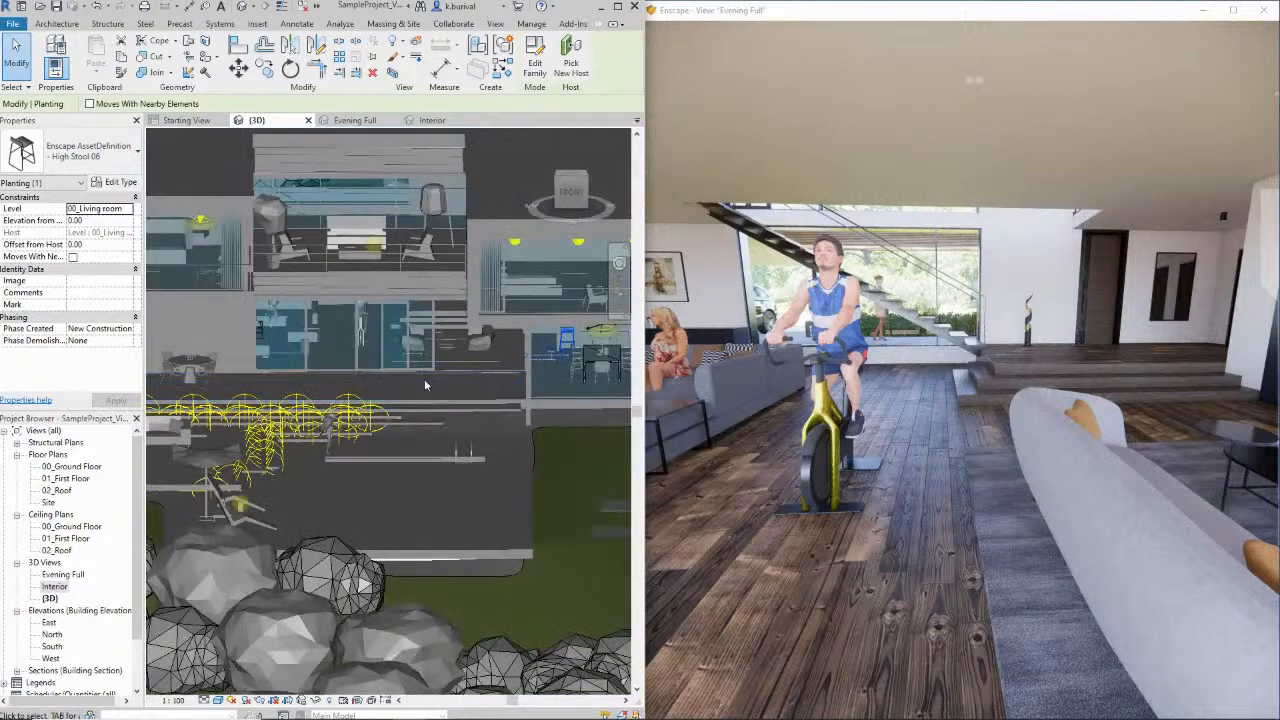
scroll(385, 378, "up", 3)
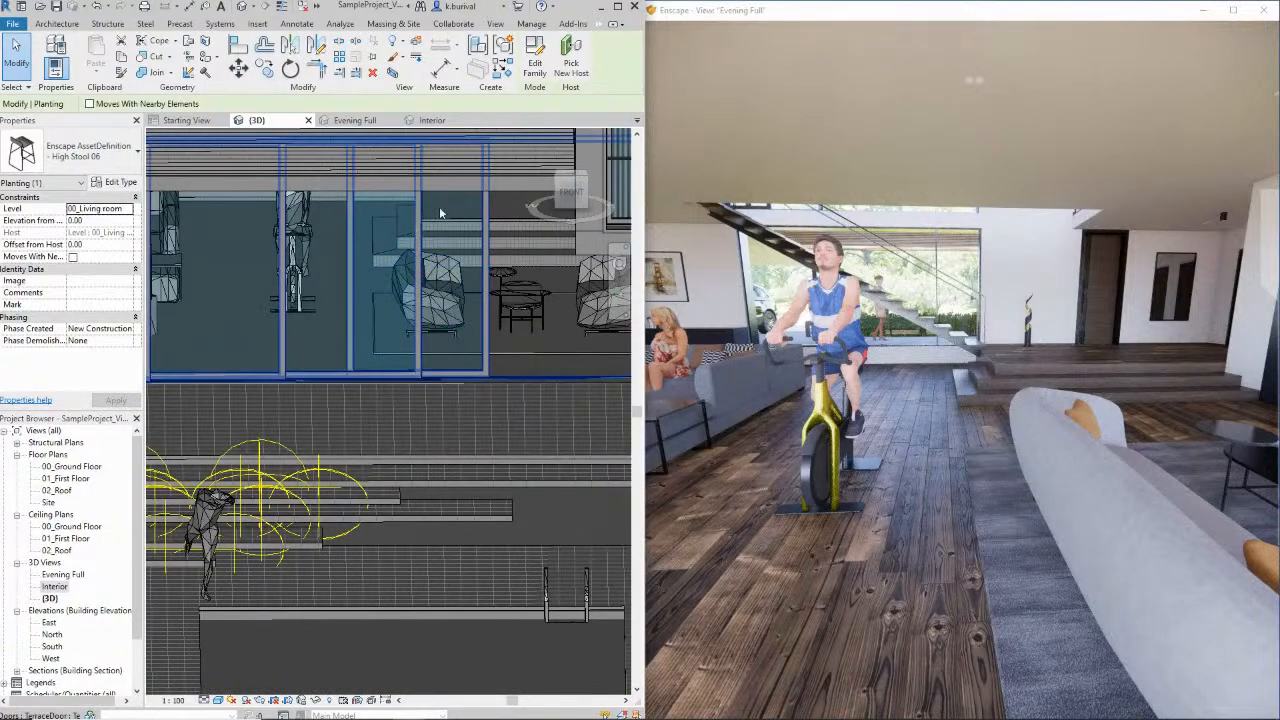
Move back through the rendered living room to view the whole seating area with both sofas and the rug
key("s")
left_click_drag(826, 213, 826, 213)
key("d")
key("s")
right_click_drag(826, 213, 700, 180, "shift")
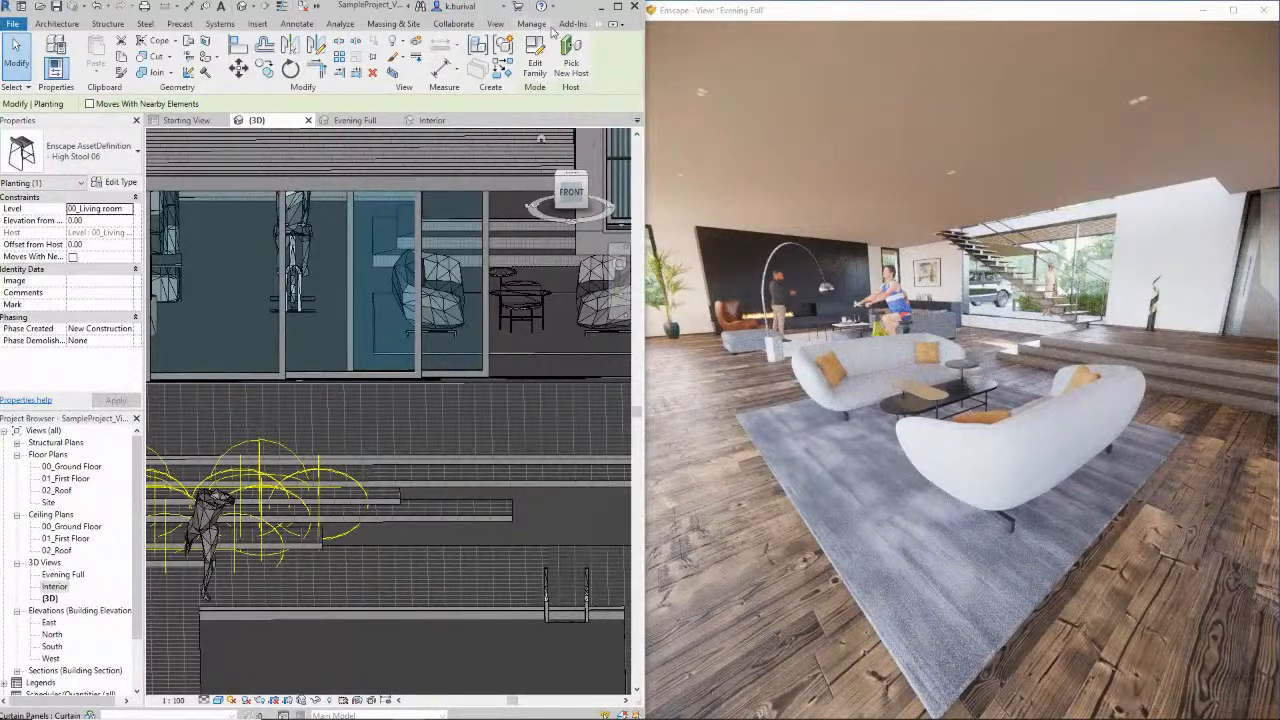
Check the Enscape video tools and reopen the Asset Library
left_click(605, 23)
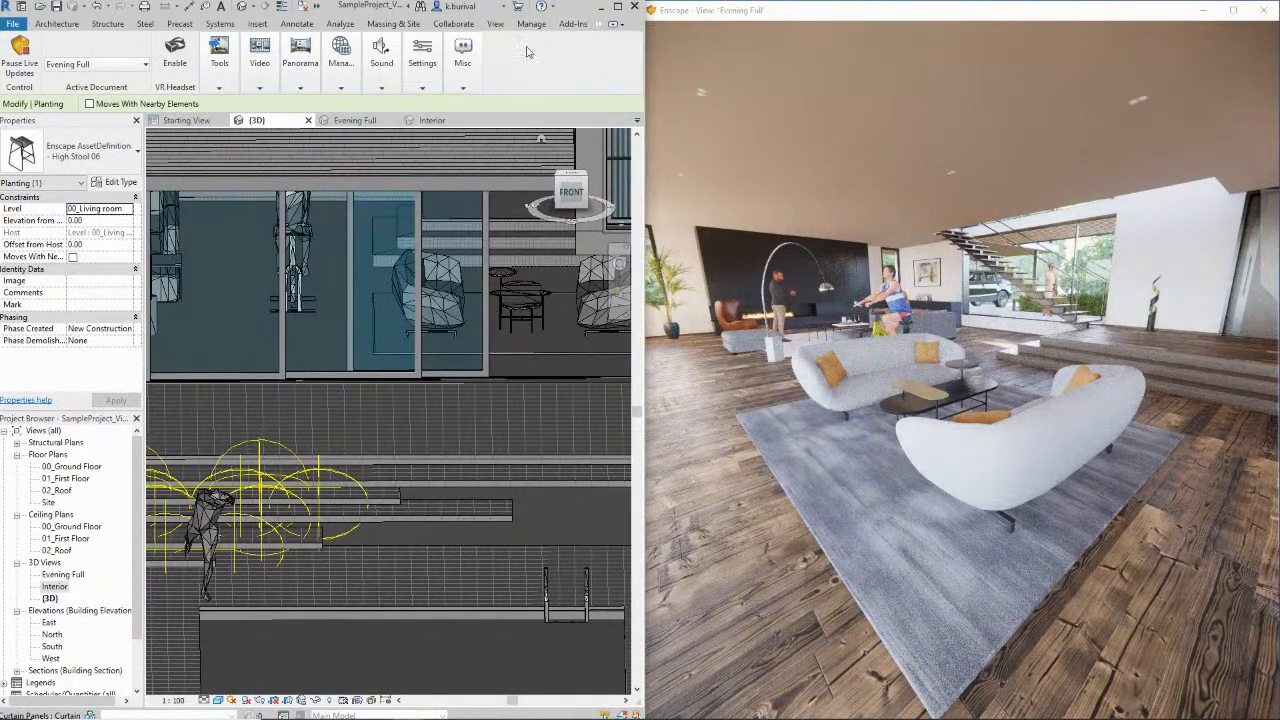
left_click(261, 88)
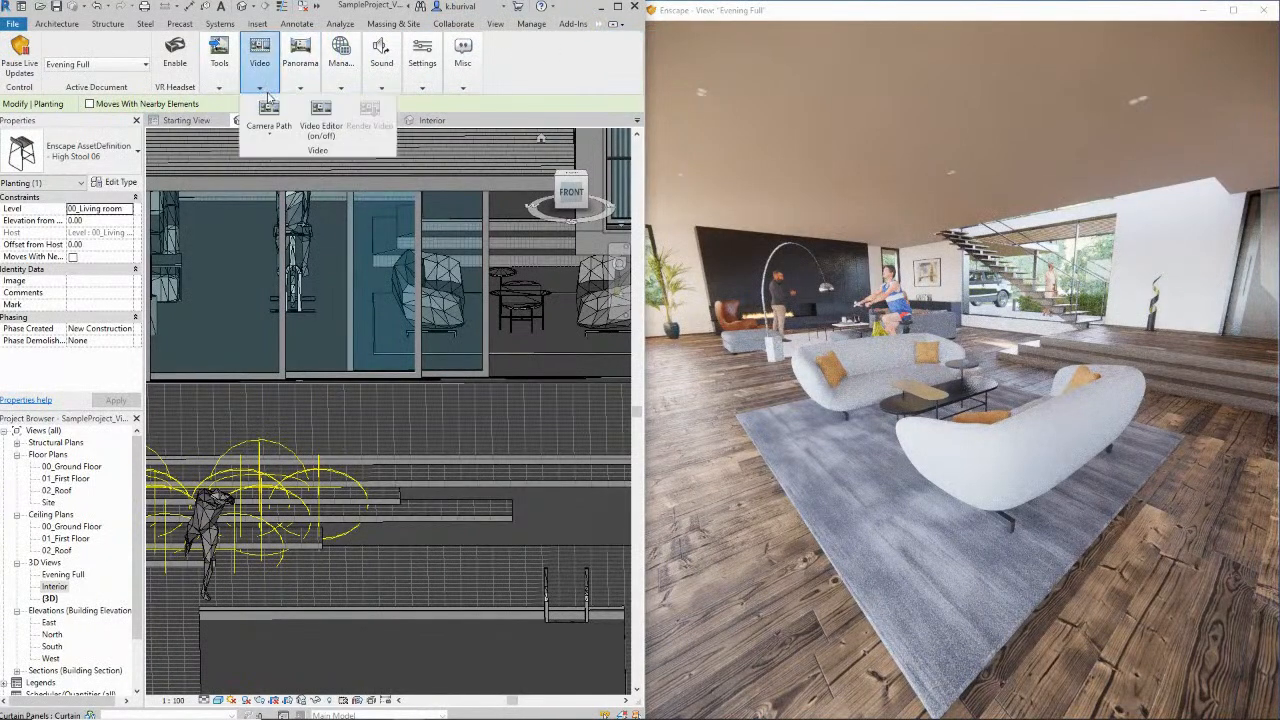
left_click(219, 88)
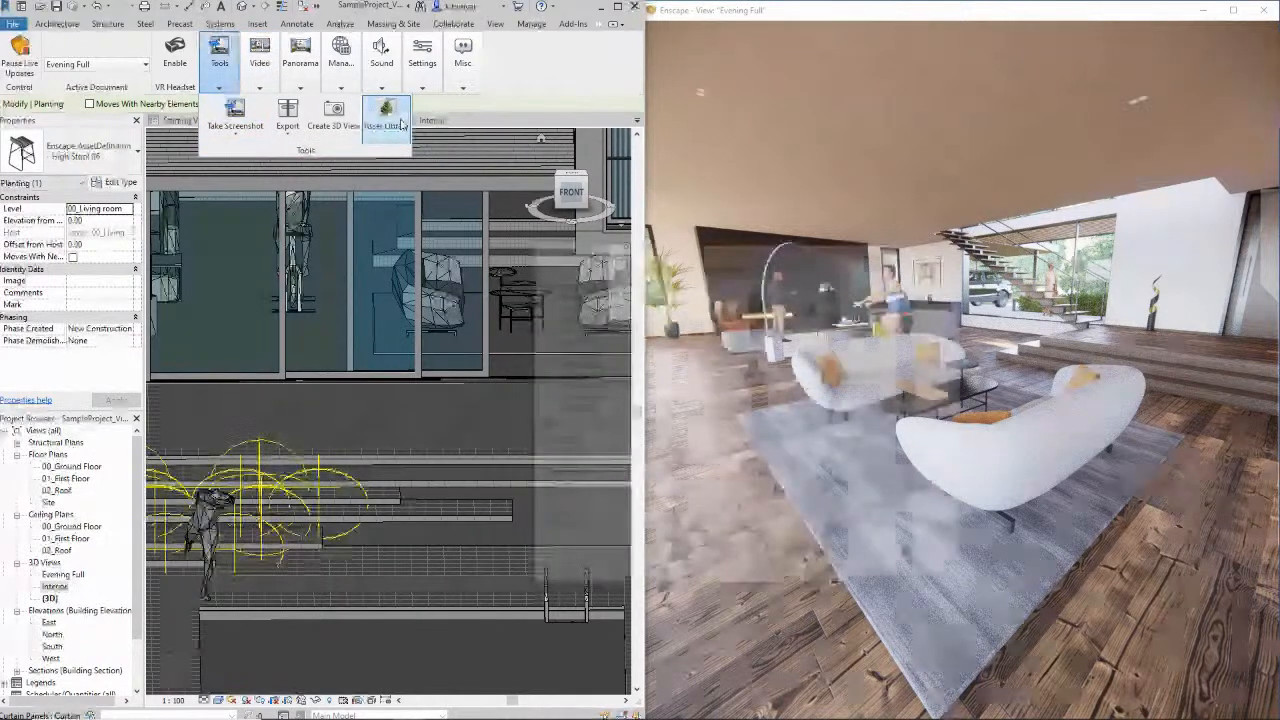
left_click(401, 124)
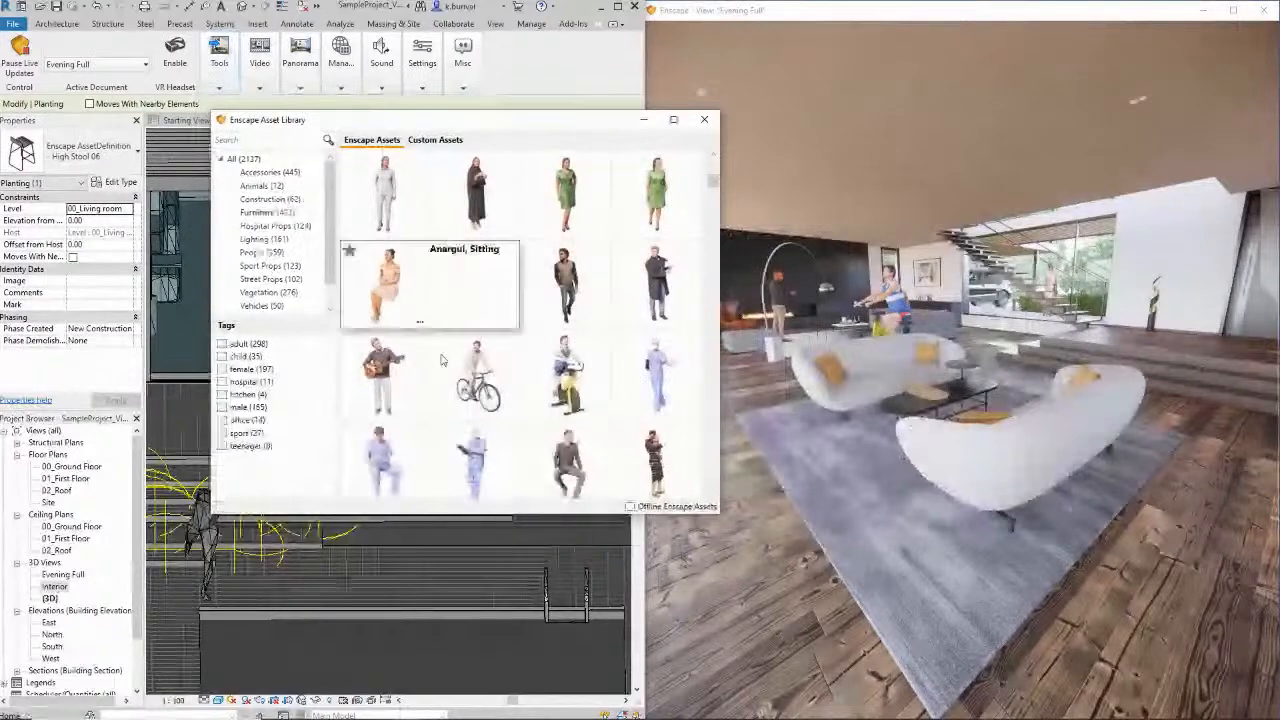
Examine the target families offered for linking a Revit family to the Armchair 03 furniture asset, and leave without linking any
left_click(257, 212)
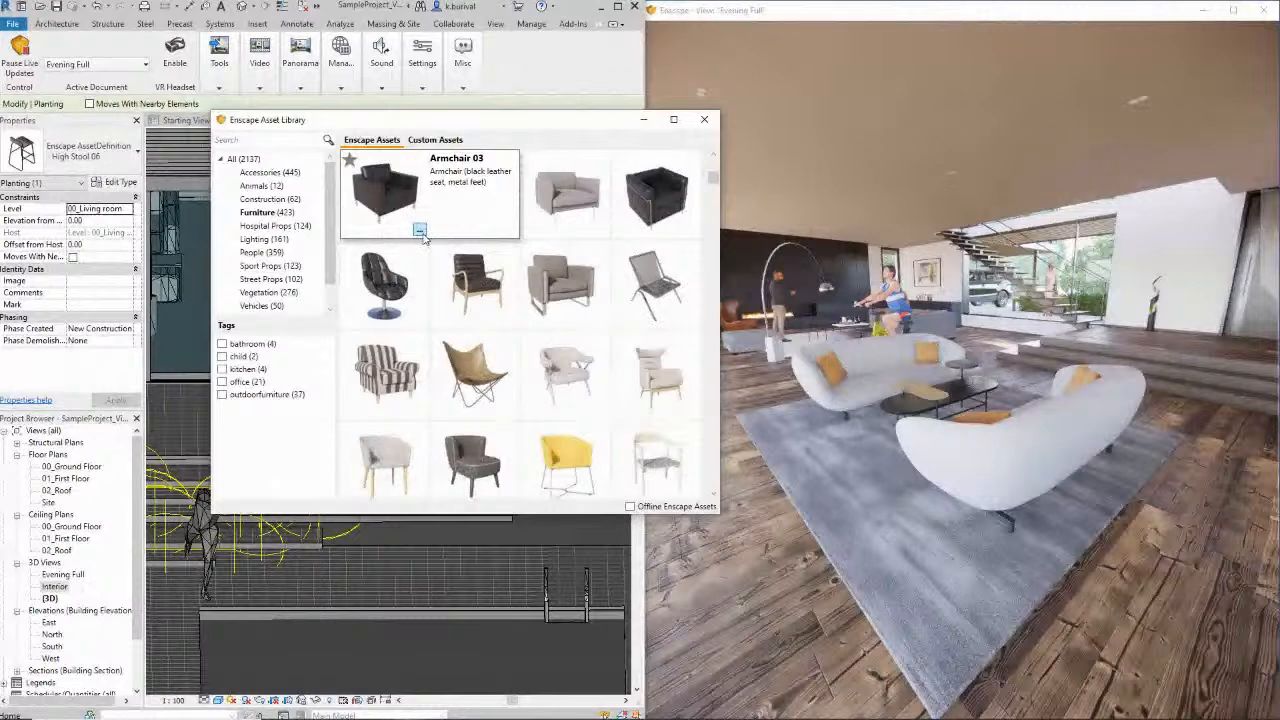
left_click(421, 232)
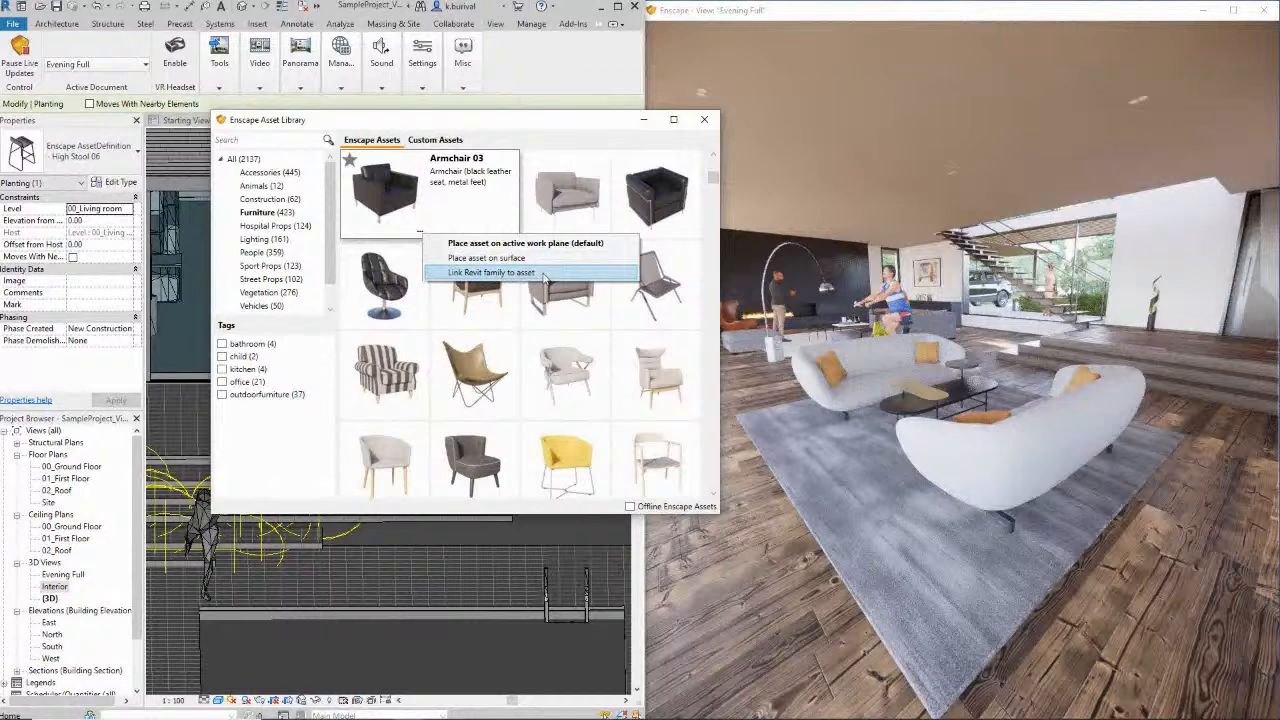
left_click(544, 274)
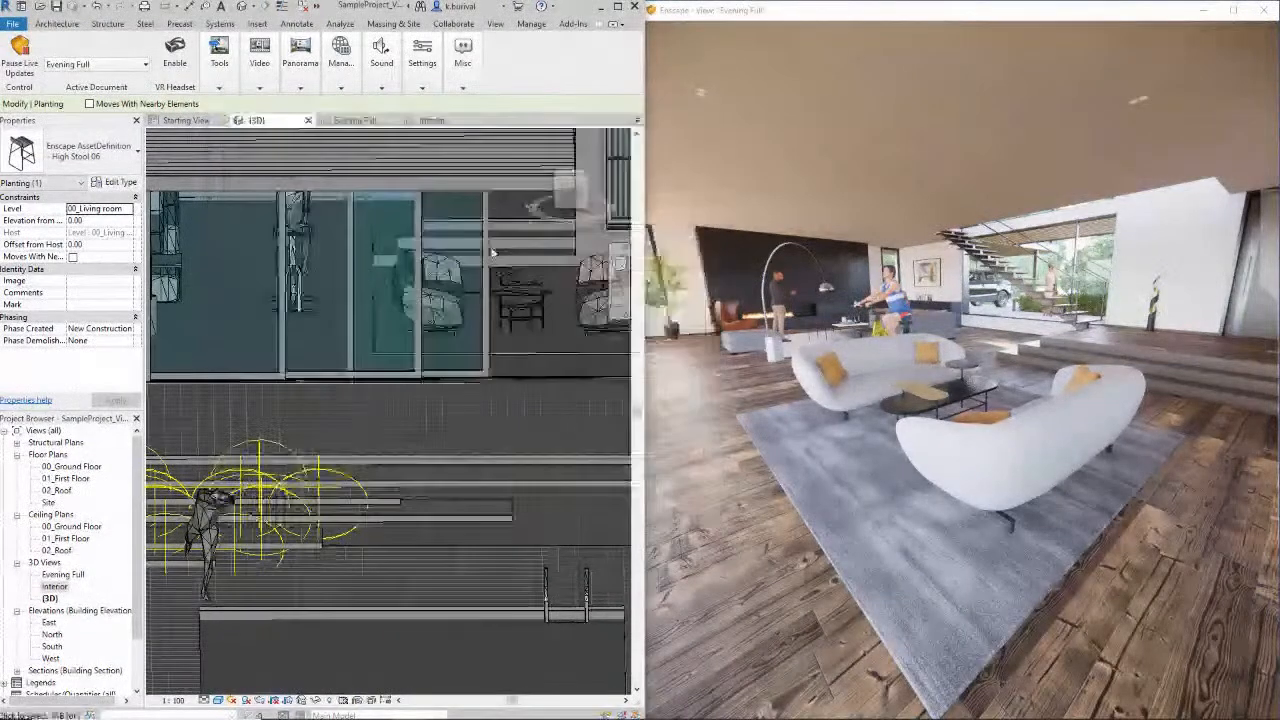
scroll(127, 210, "down", 10)
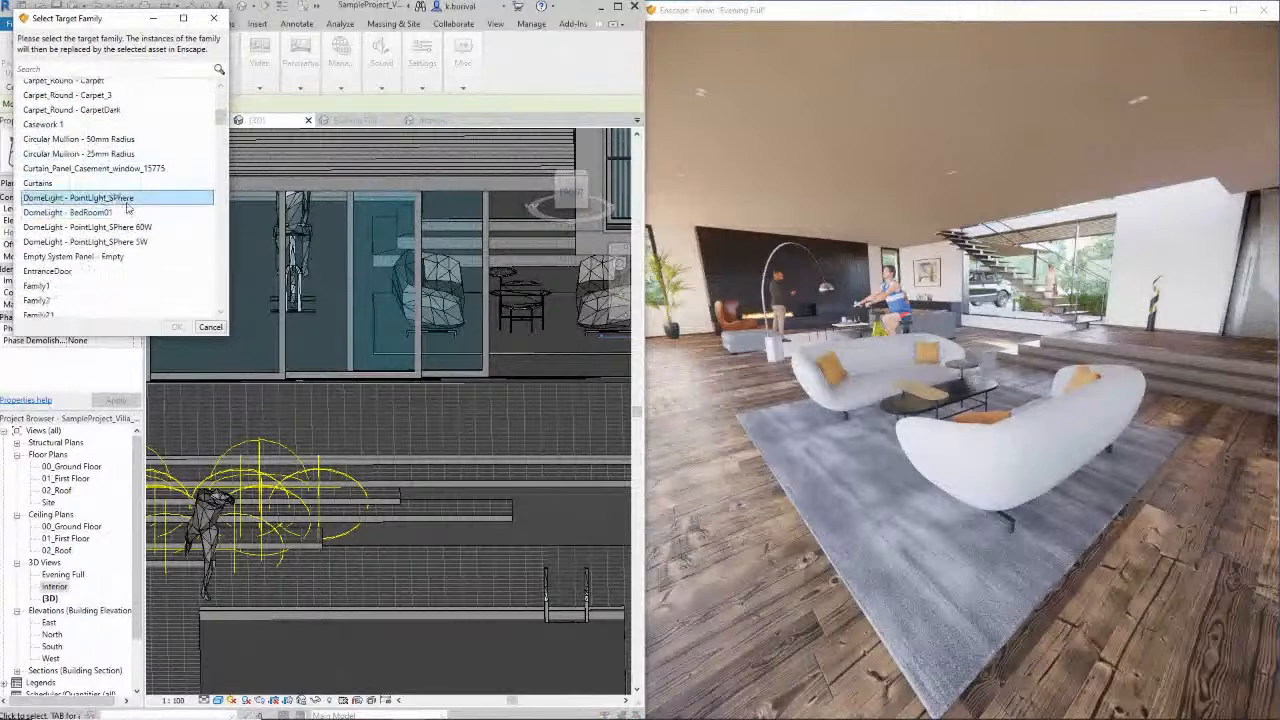
scroll(127, 213, "down", 10)
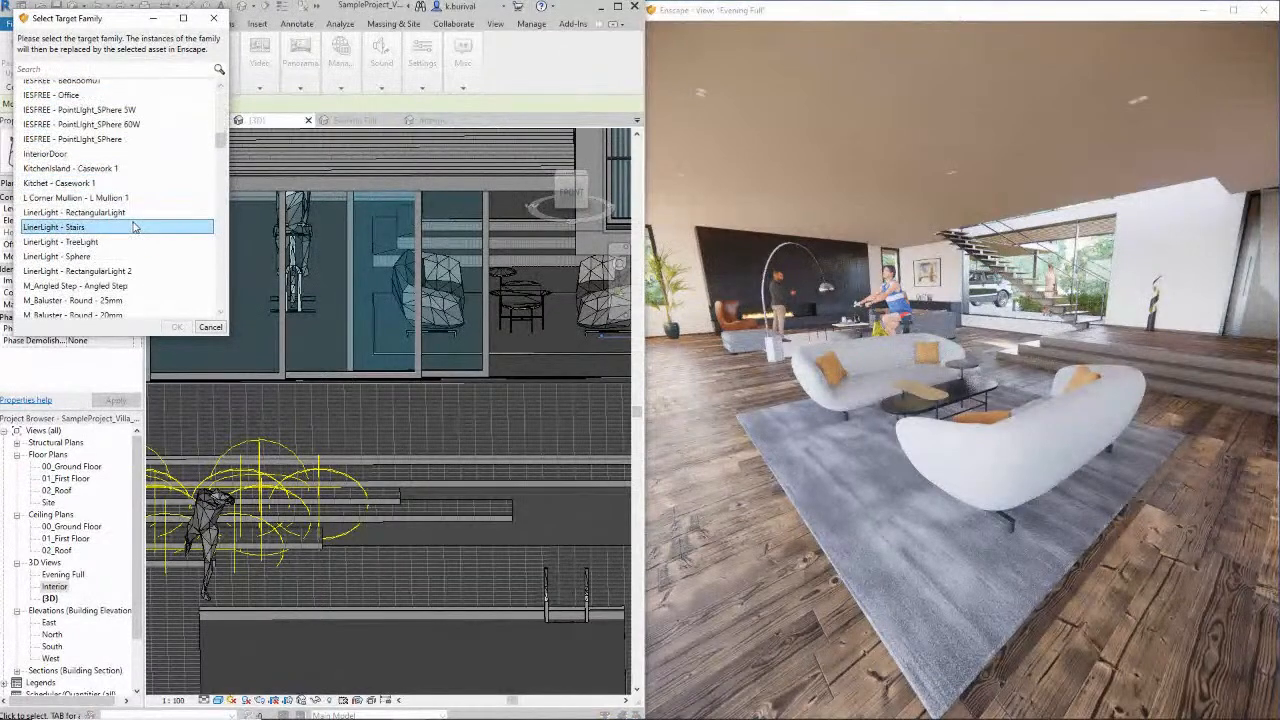
scroll(133, 226, "down", 2)
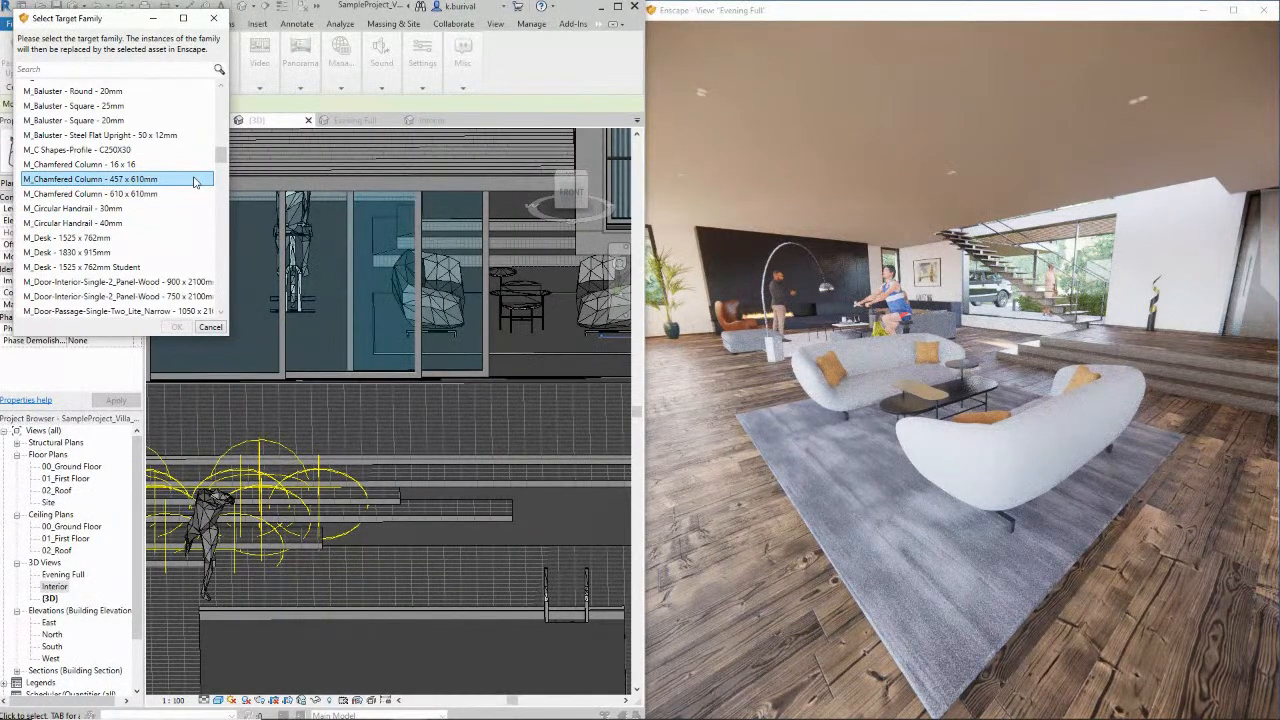
left_click(222, 20)
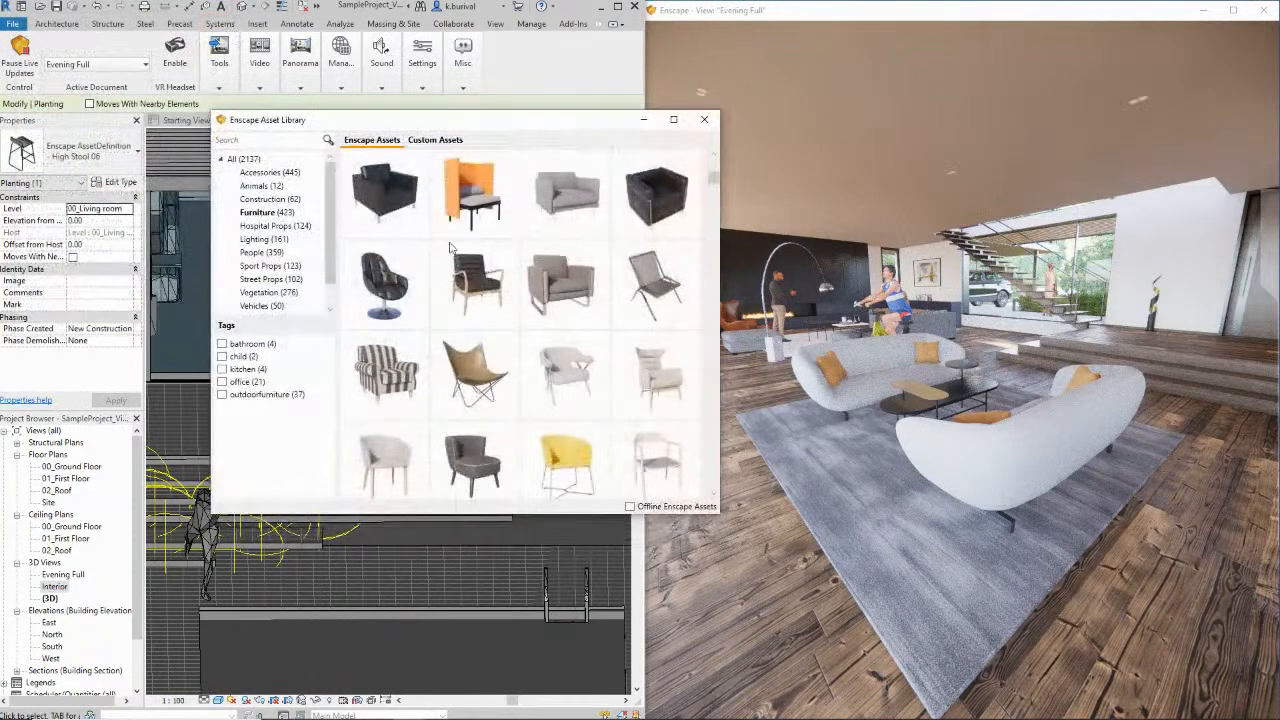
left_click(704, 119)
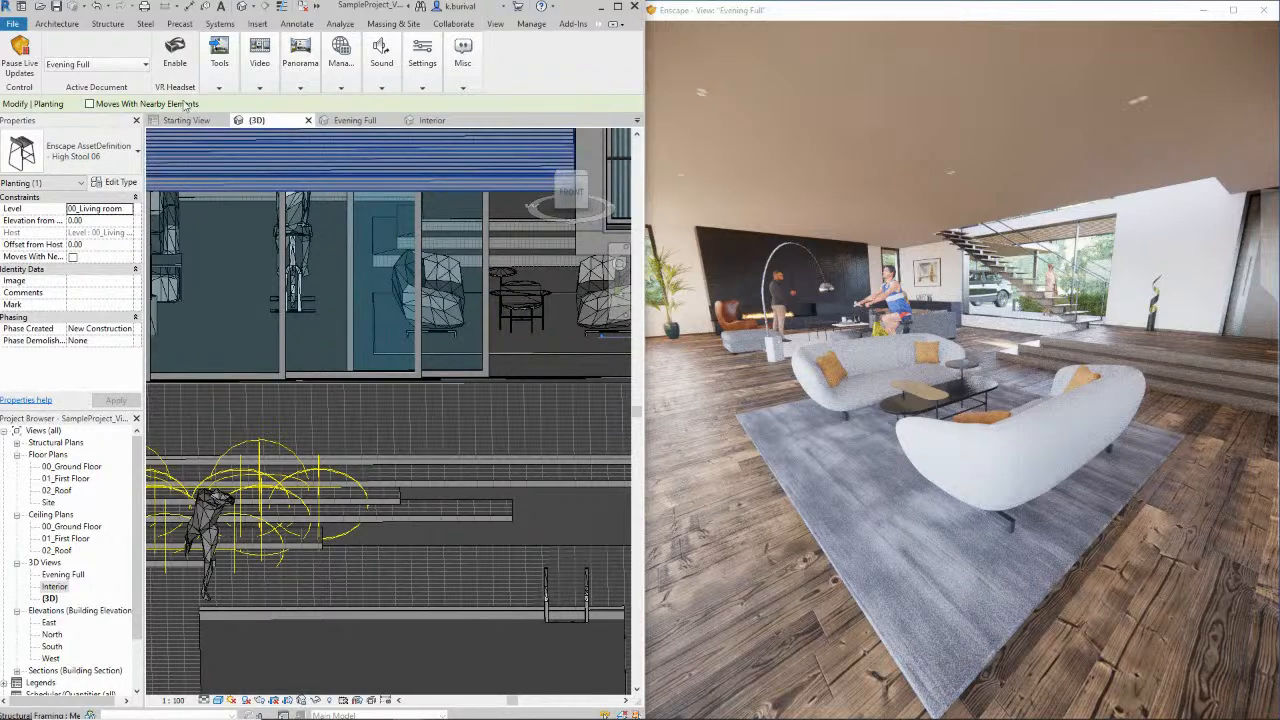
Check the custom assets section of the Enscape Asset Library, return to the Enscape assets and close the library
left_click(219, 55)
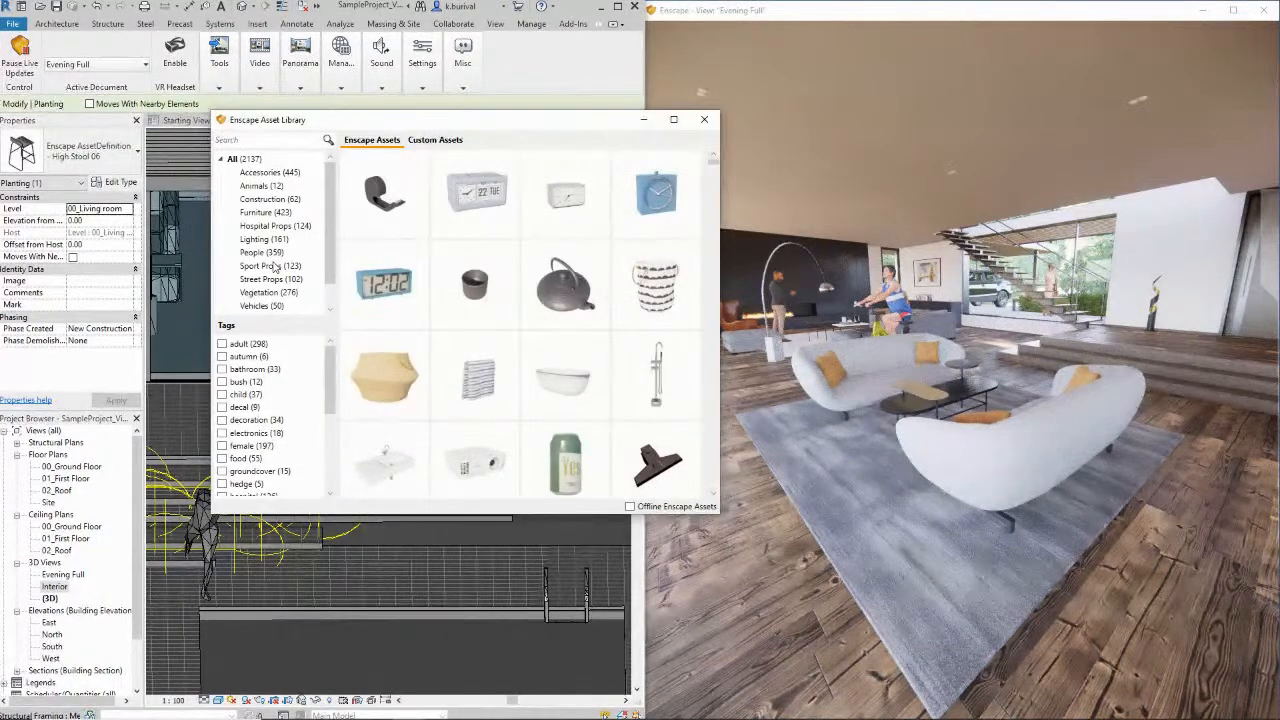
left_click(435, 141)
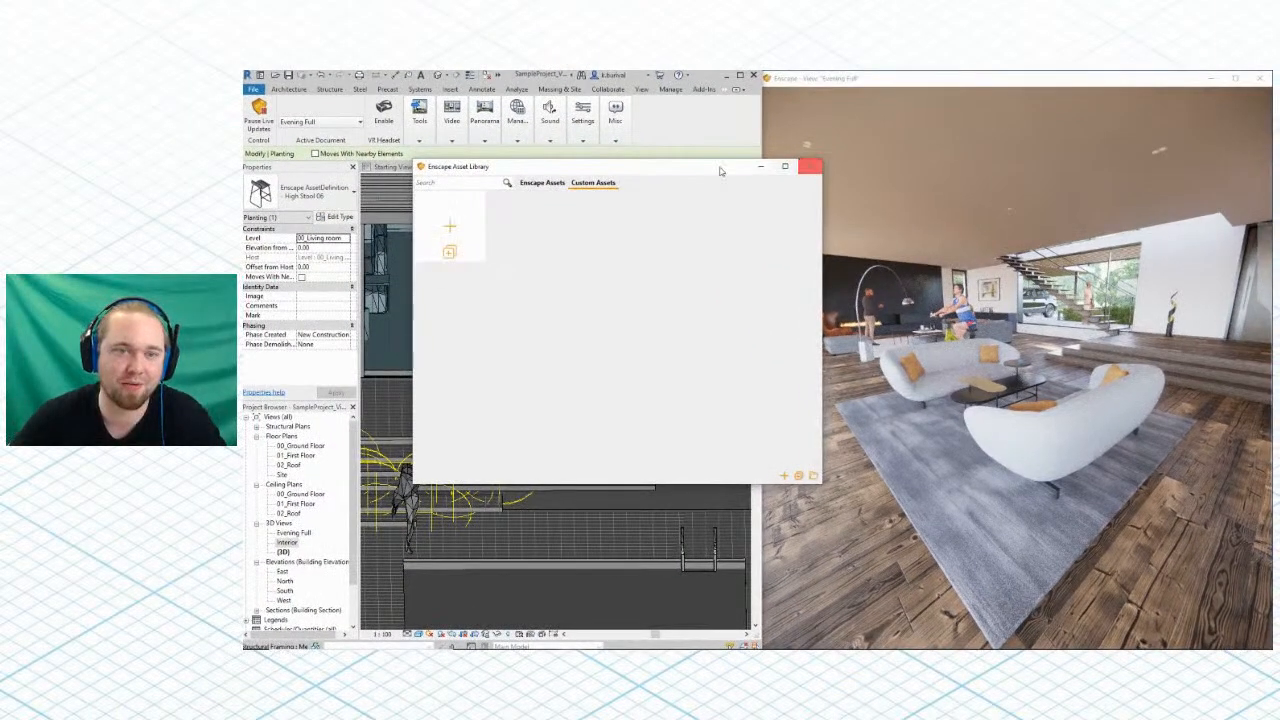
left_click(542, 182)
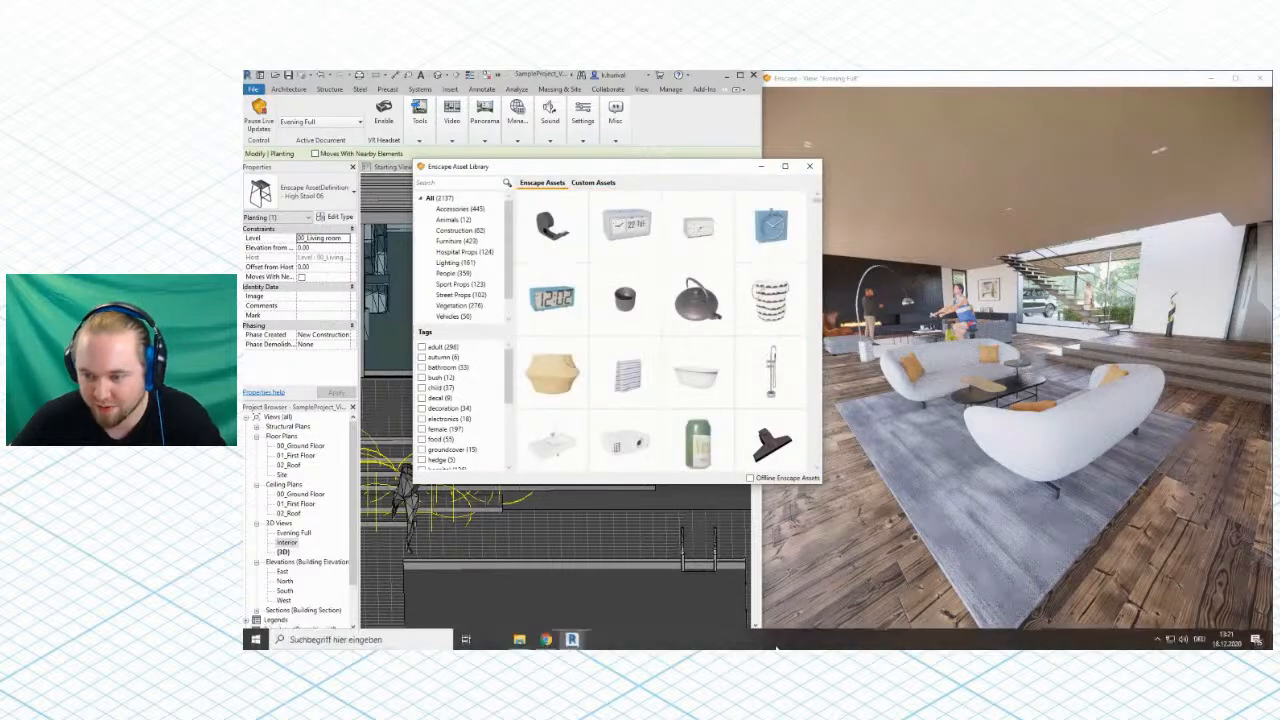
left_click(810, 166)
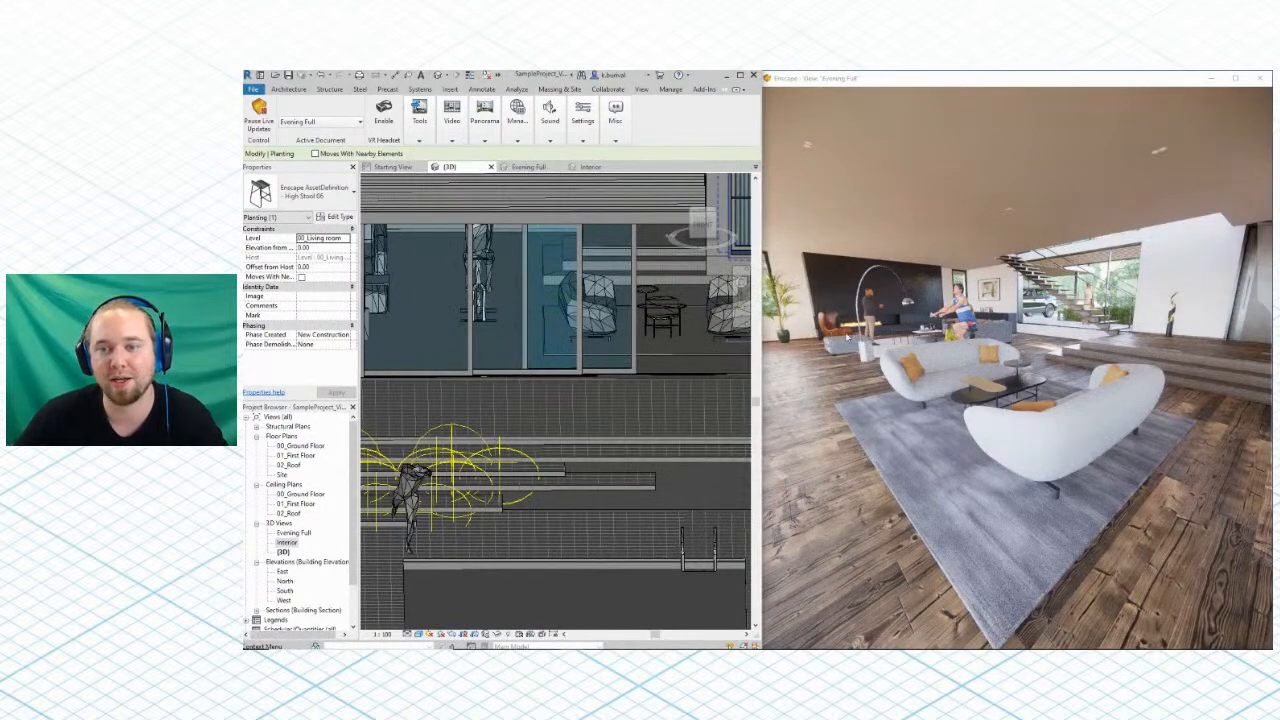
Move the rendered view out to the terrace and frame the house facade with the outdoor sofa, coffee table and pool
left_click_drag(938, 348, 930, 348)
mouse_move(938, 348)
right_mouse_down("shift")
mouse_move(950, 348)
mouse_move(938, 348)
right_mouse_up("shift")
left_click_drag(938, 348, 862, 341)
key("s")
key("a")
key("s")
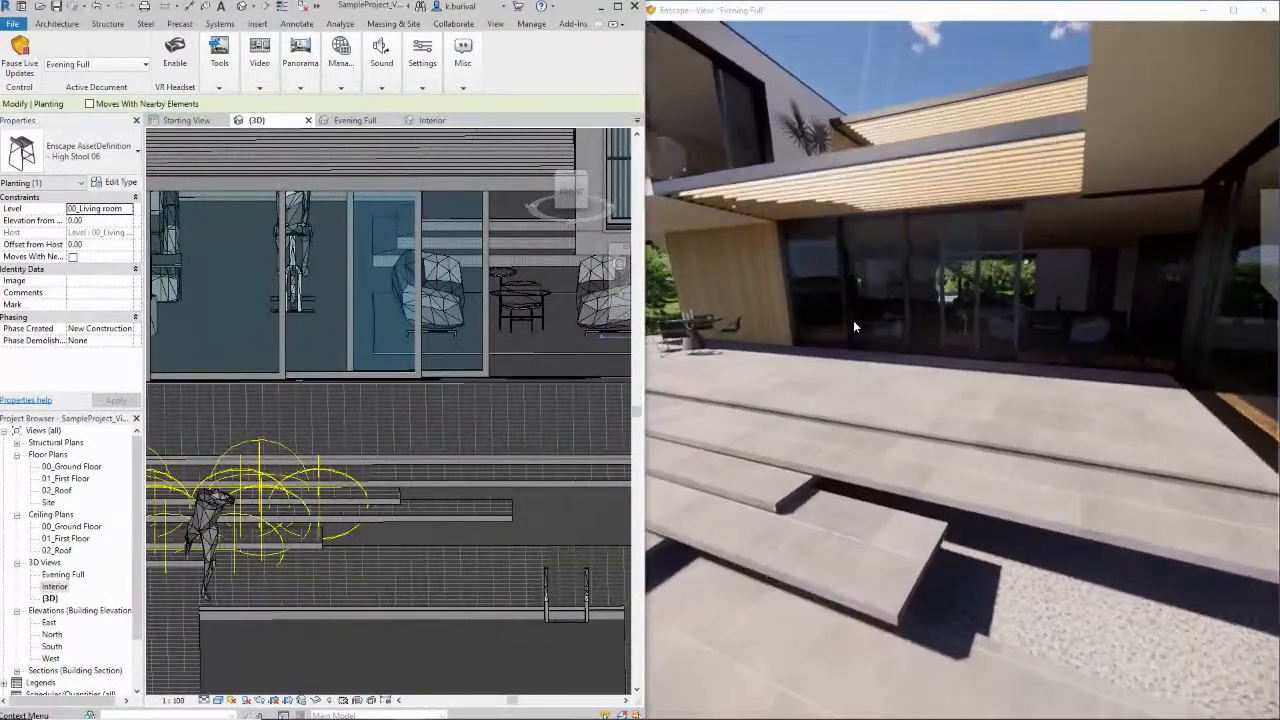
key("w")
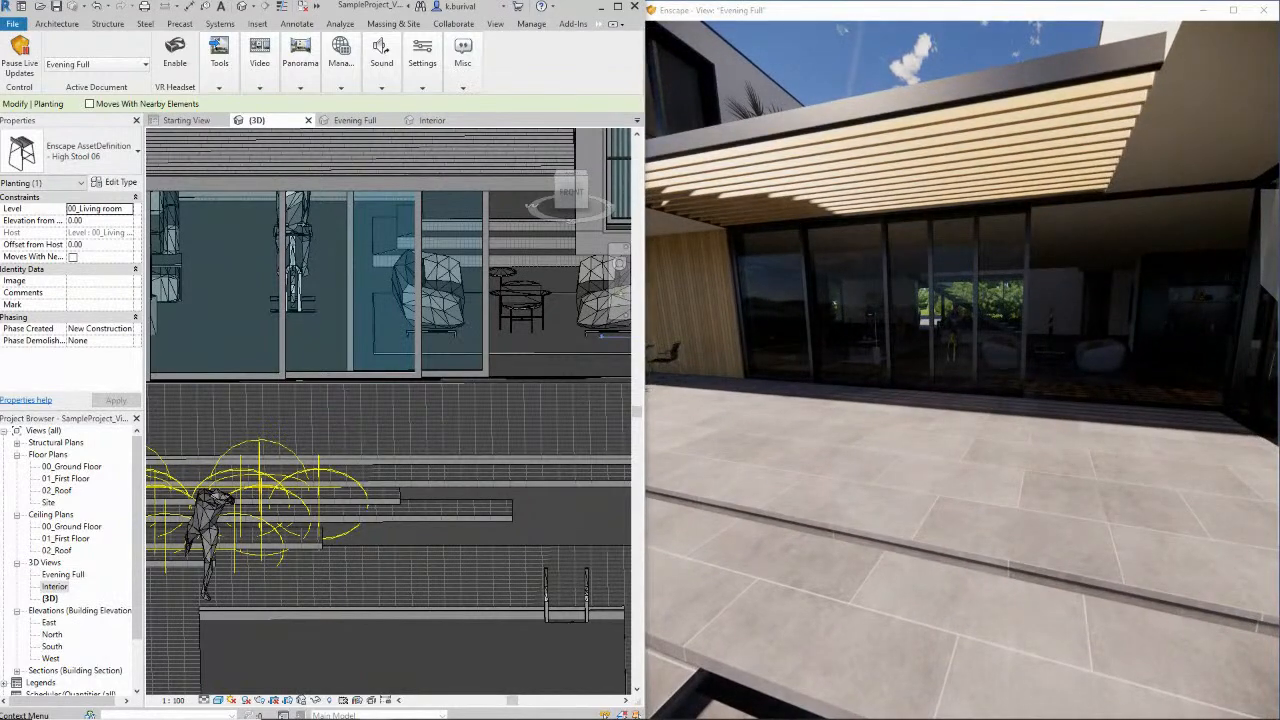
left_click_drag(1033, 358, 1033, 358)
key("w")
right_click_drag(1033, 358, 1020, 357)
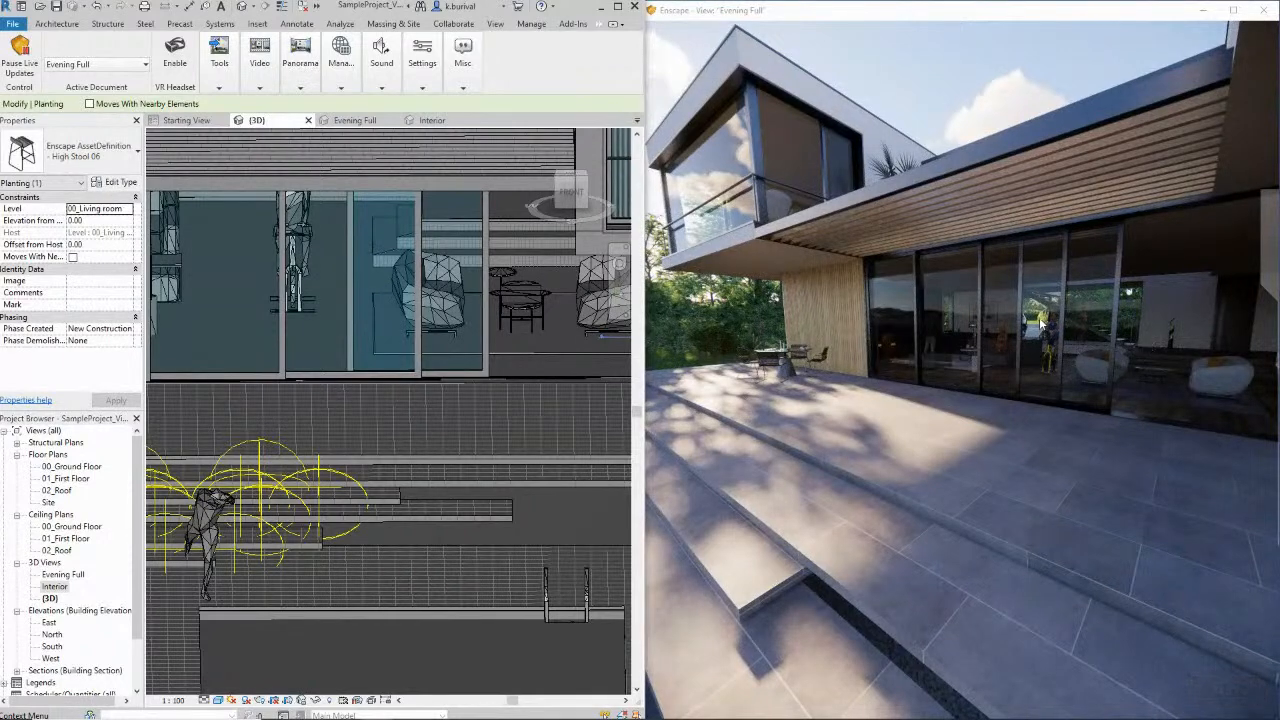
right_click_drag(928, 280, 905, 183)
Take an Enscape screenshot of the framed terrace view and save it as a PNG on the Desktop
left_click(219, 55)
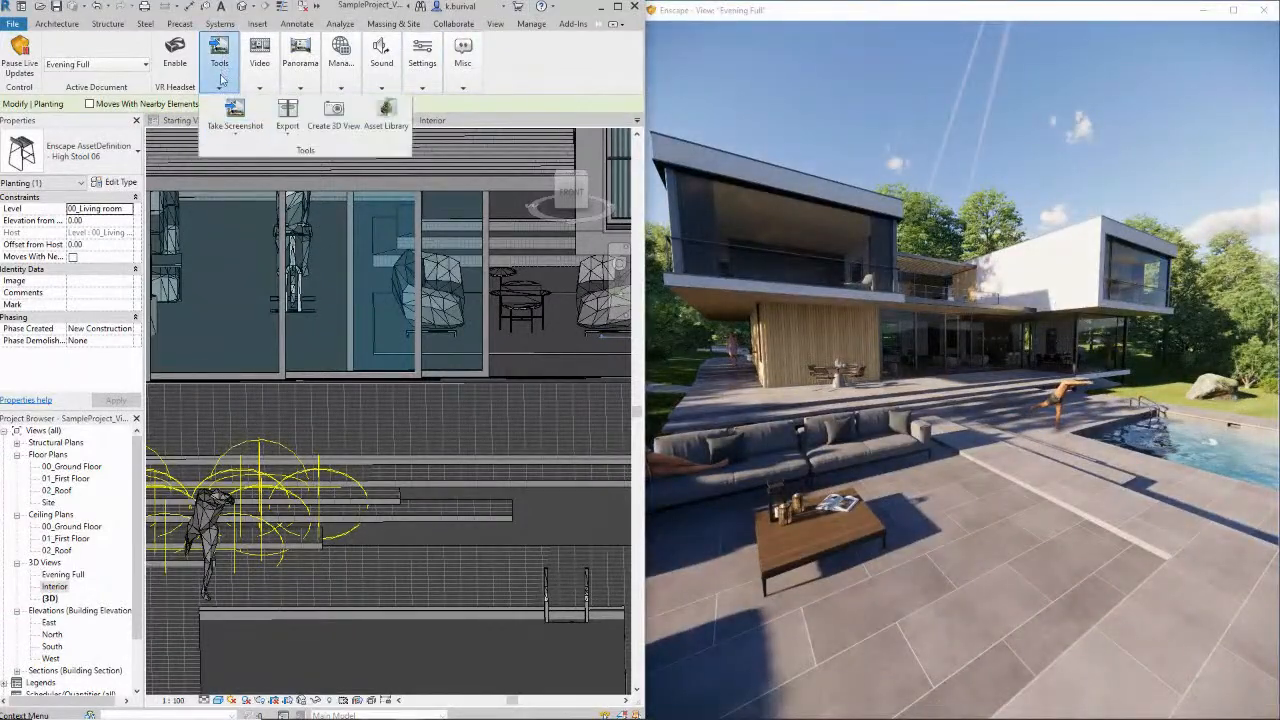
left_click(236, 125)
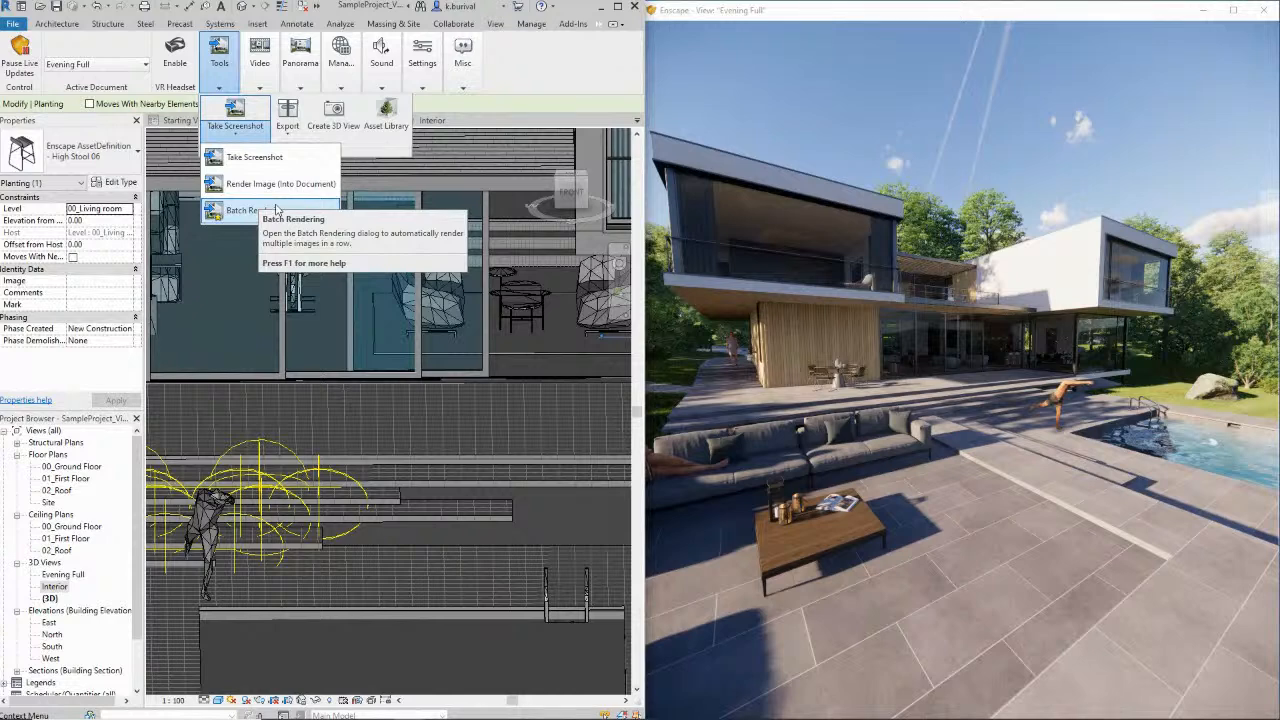
left_click(254, 157)
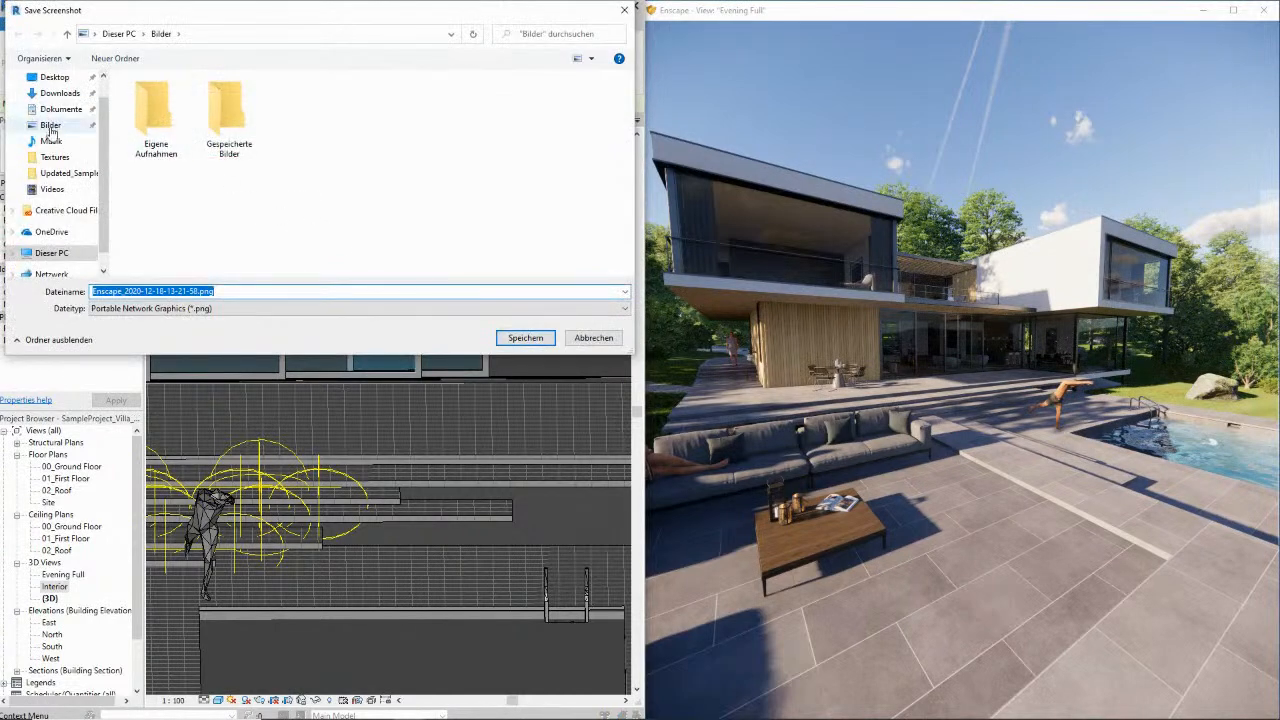
left_click(54, 77)
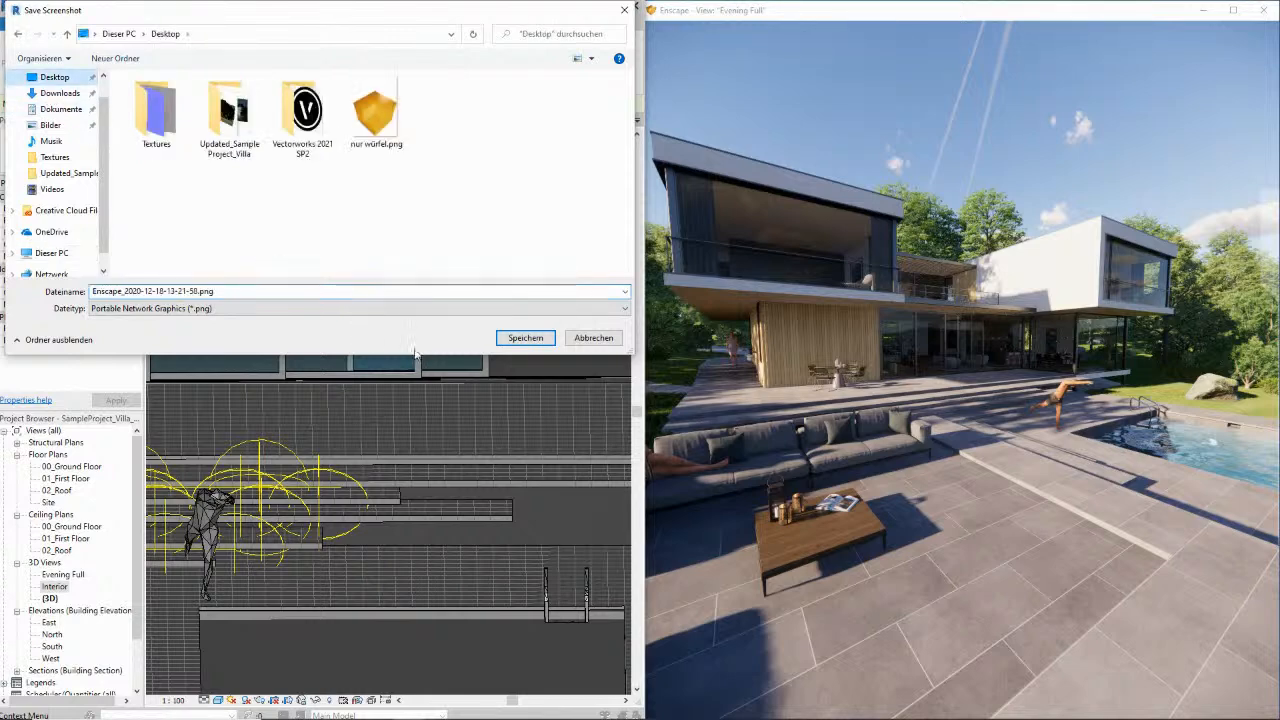
left_click(506, 340)
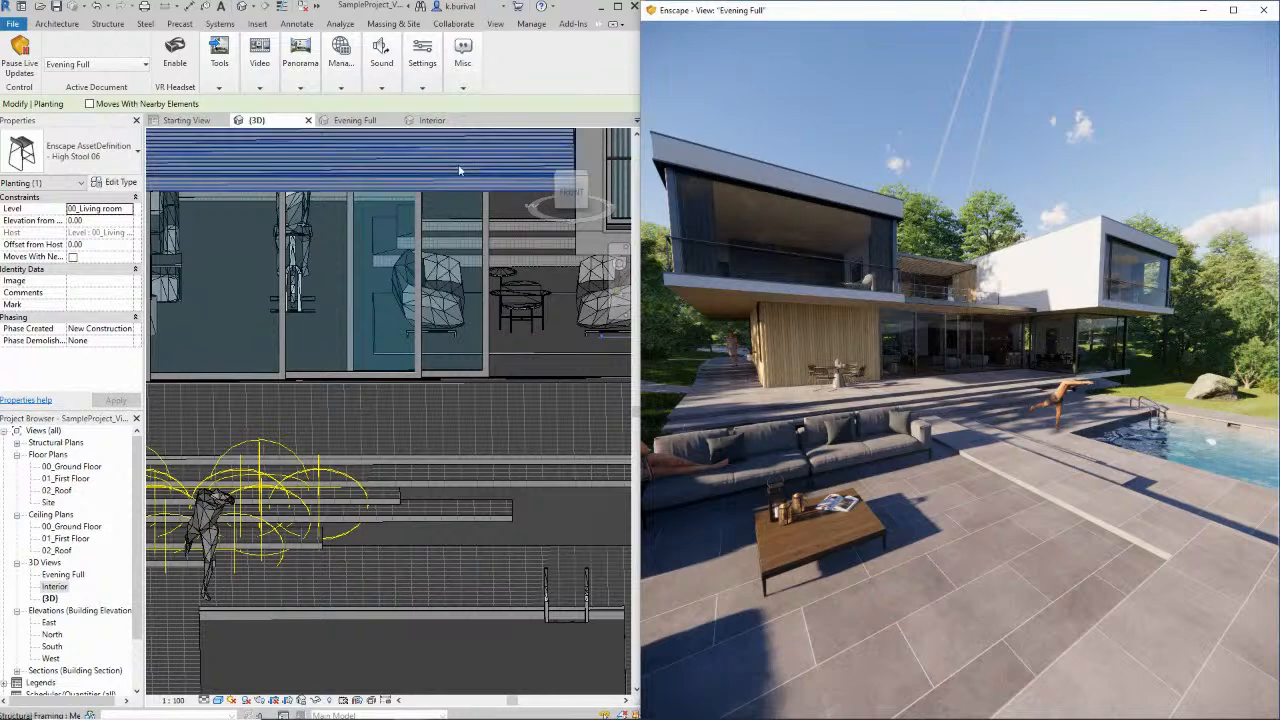
Minimize Revit, open the saved terrace screenshot from the desktop to review it, and close the image
left_click(586, 6)
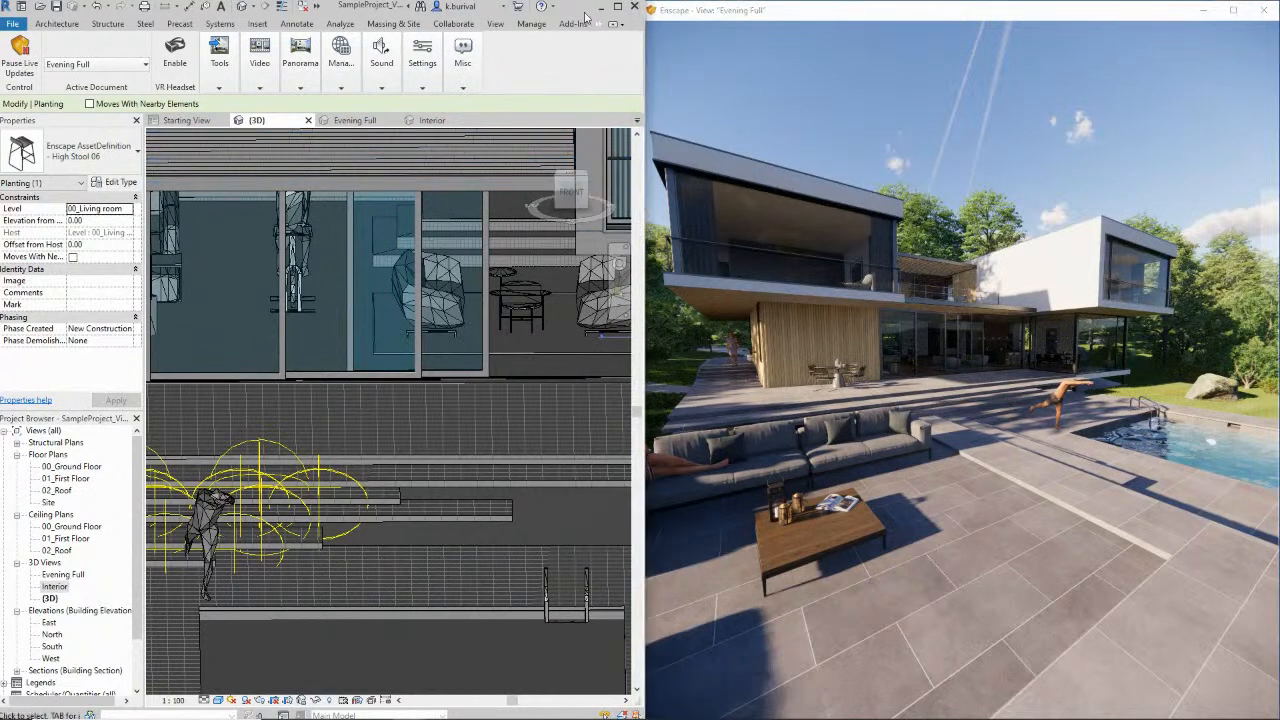
left_click(602, 7)
double_click(42, 162)
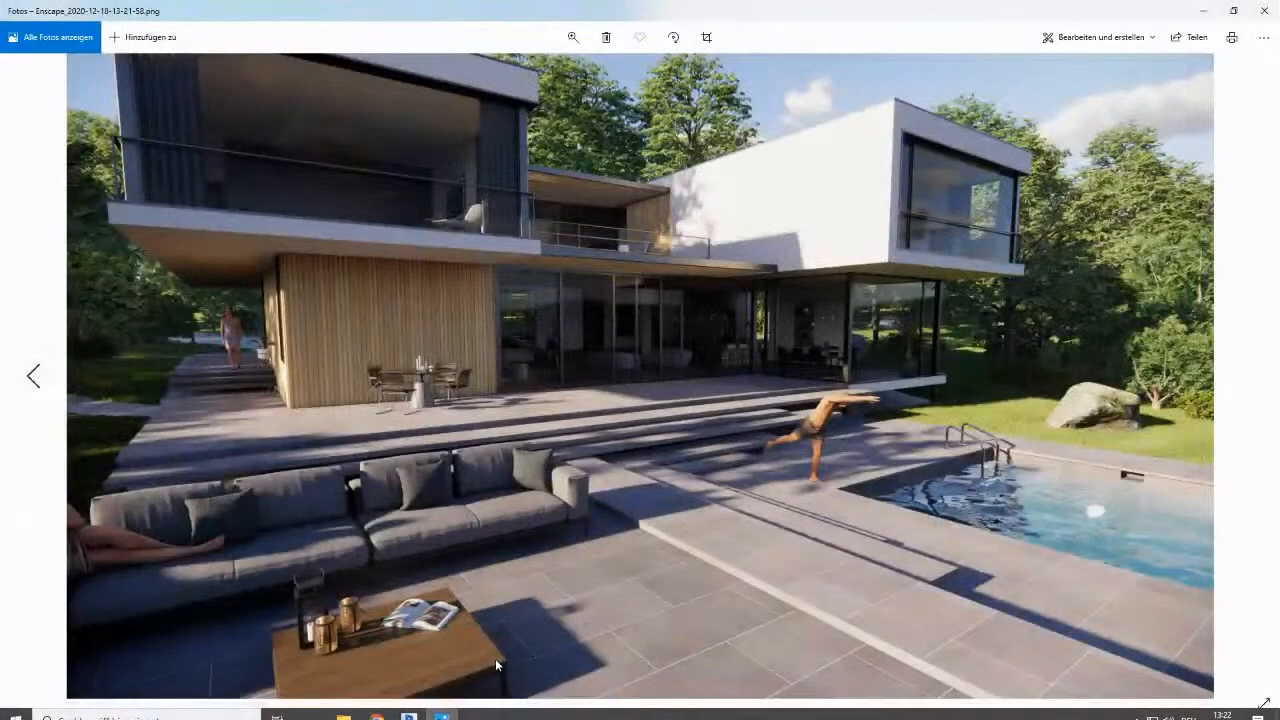
left_click(1264, 10)
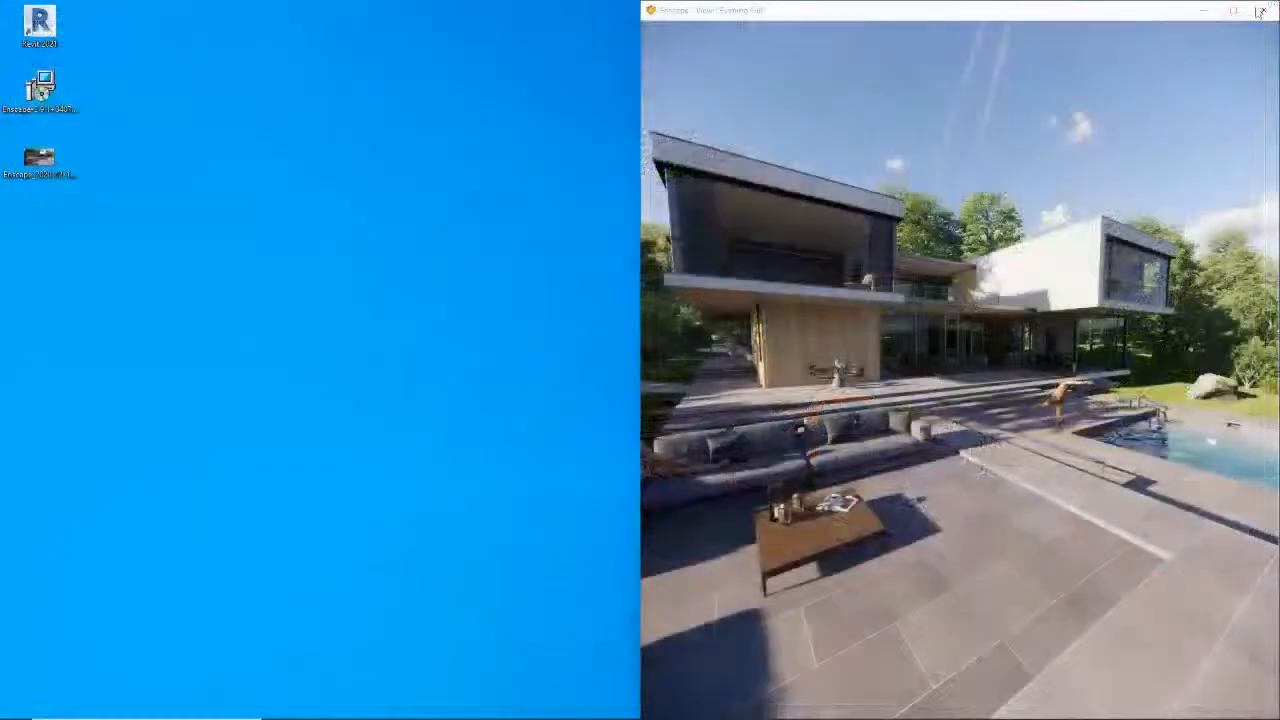
Return to Revit and set Enscape's capture resolution to Ultra HD with Object-ID, Material-ID and Depth Channel export enabled
mouse_move(409, 707)
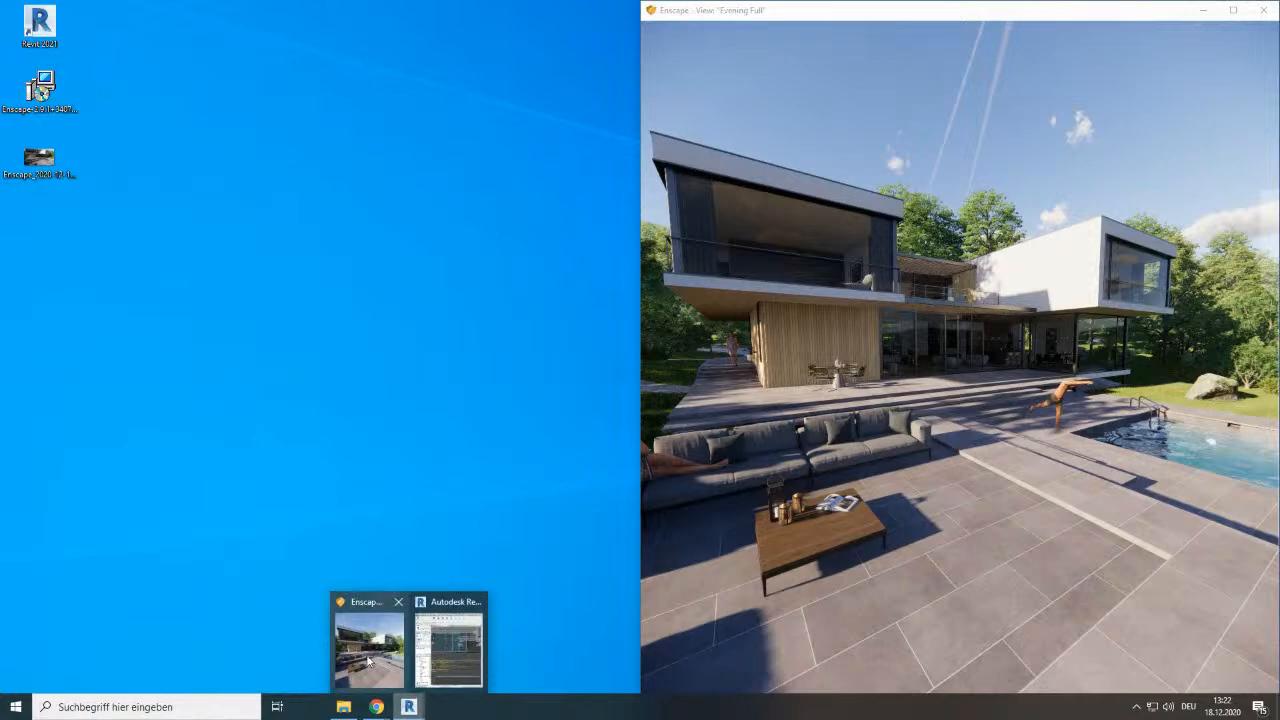
left_click(438, 656)
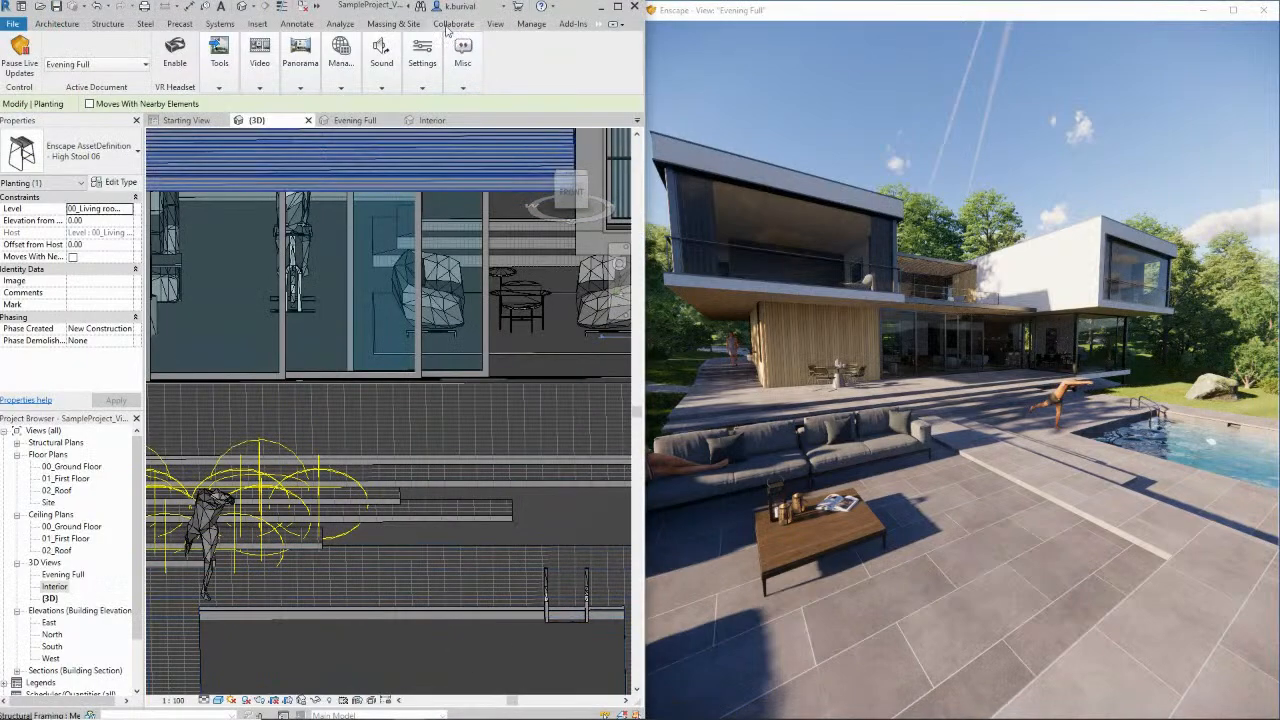
mouse_move(440, 90)
left_click(478, 120)
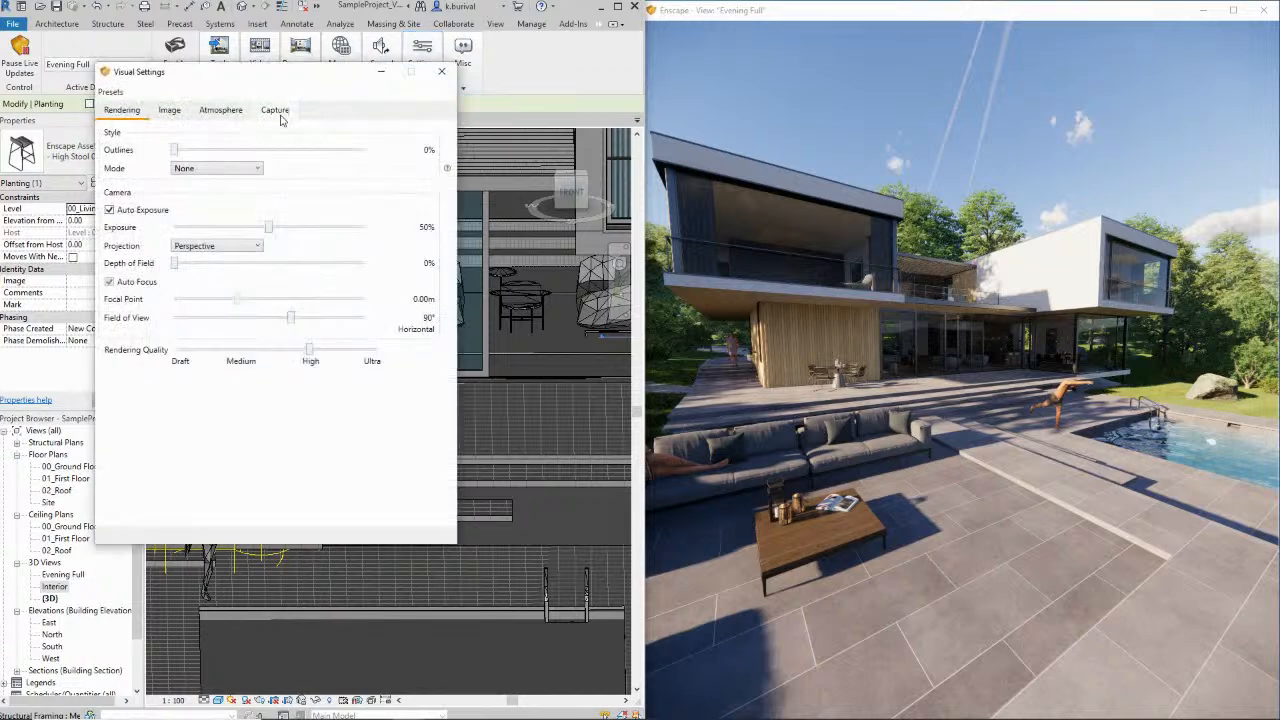
left_click(275, 110)
left_click(228, 138)
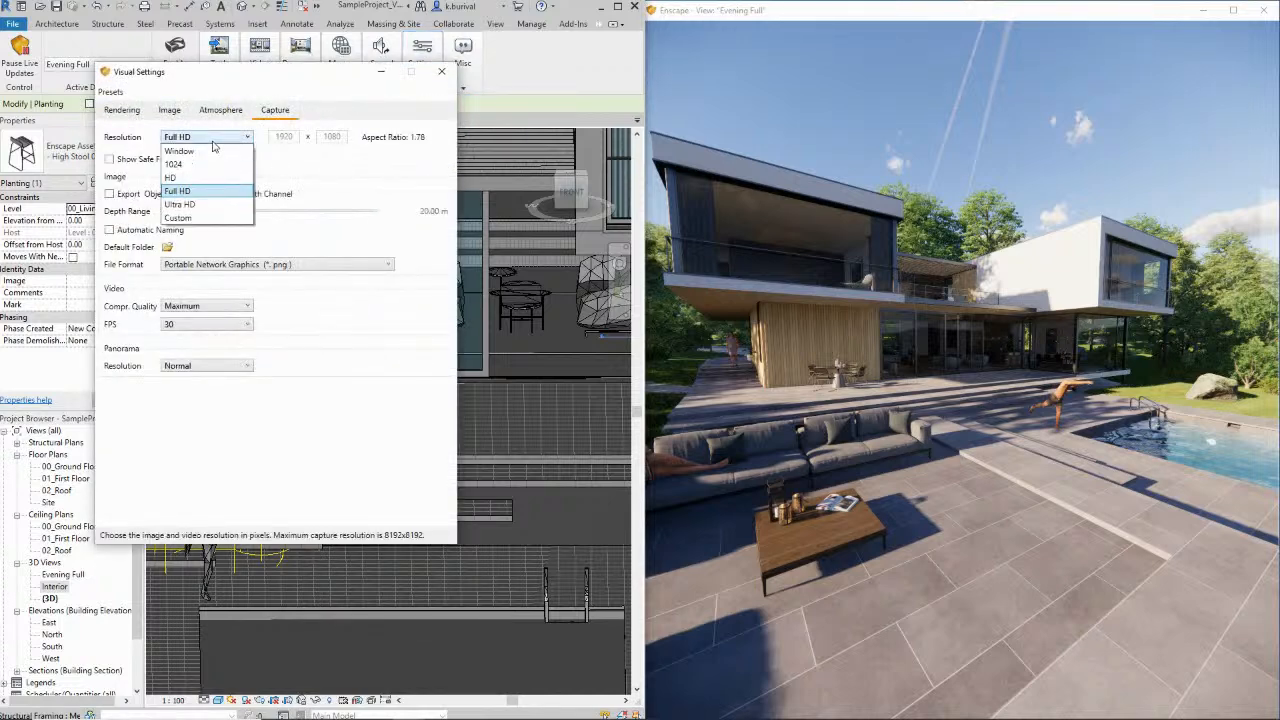
left_click(212, 204)
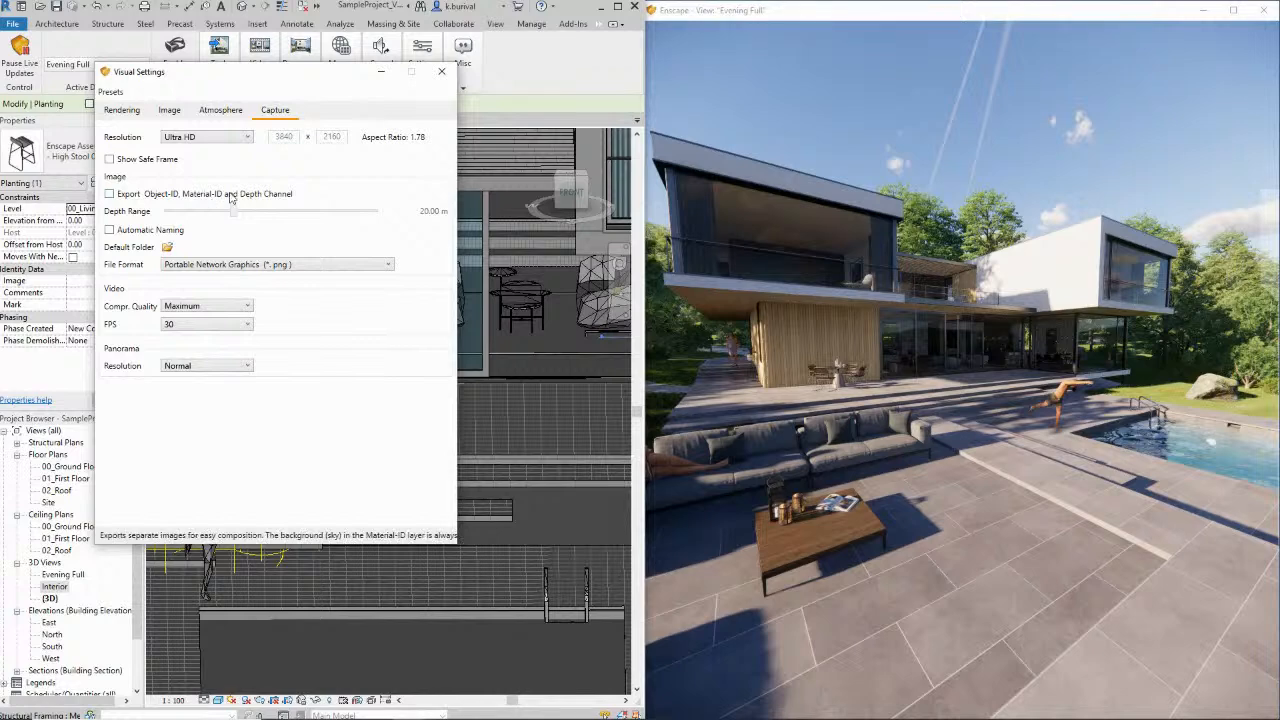
left_click(110, 194)
Move back to a wider view of the terrace and house, close the visual settings and save another screenshot to the Desktop
left_click(786, 325)
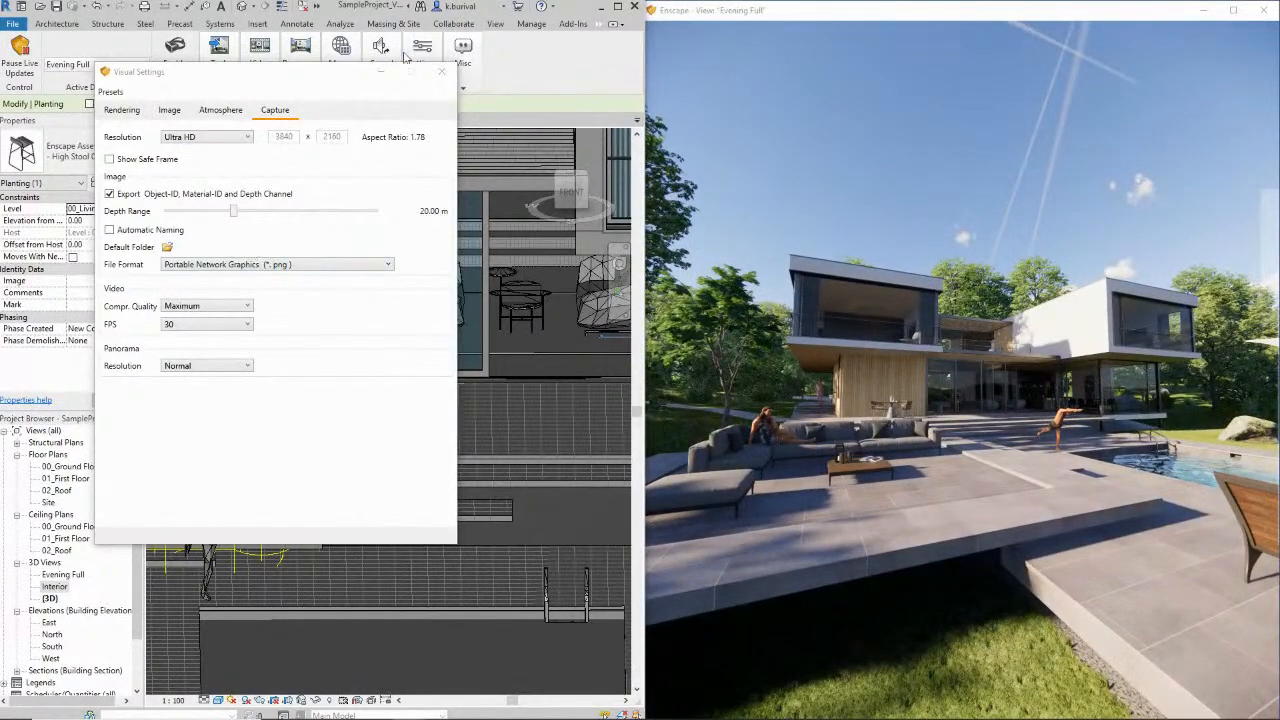
left_click(441, 71)
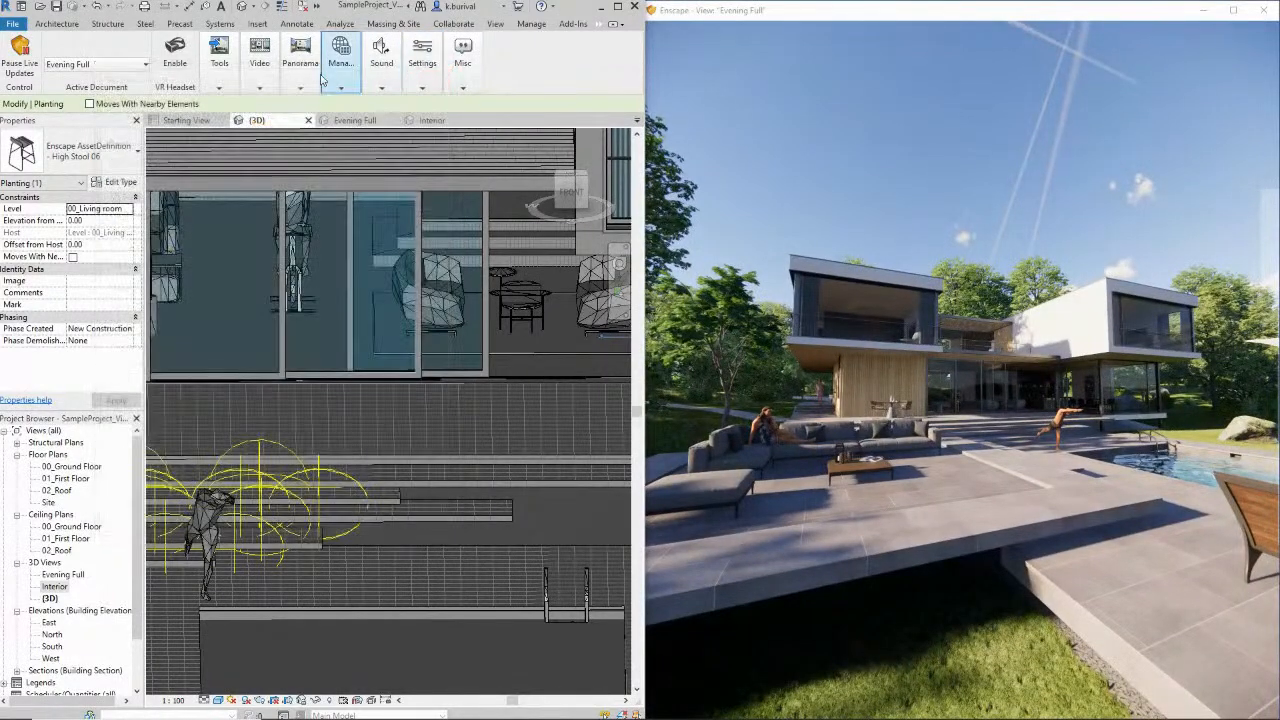
left_click(218, 88)
left_click(229, 112)
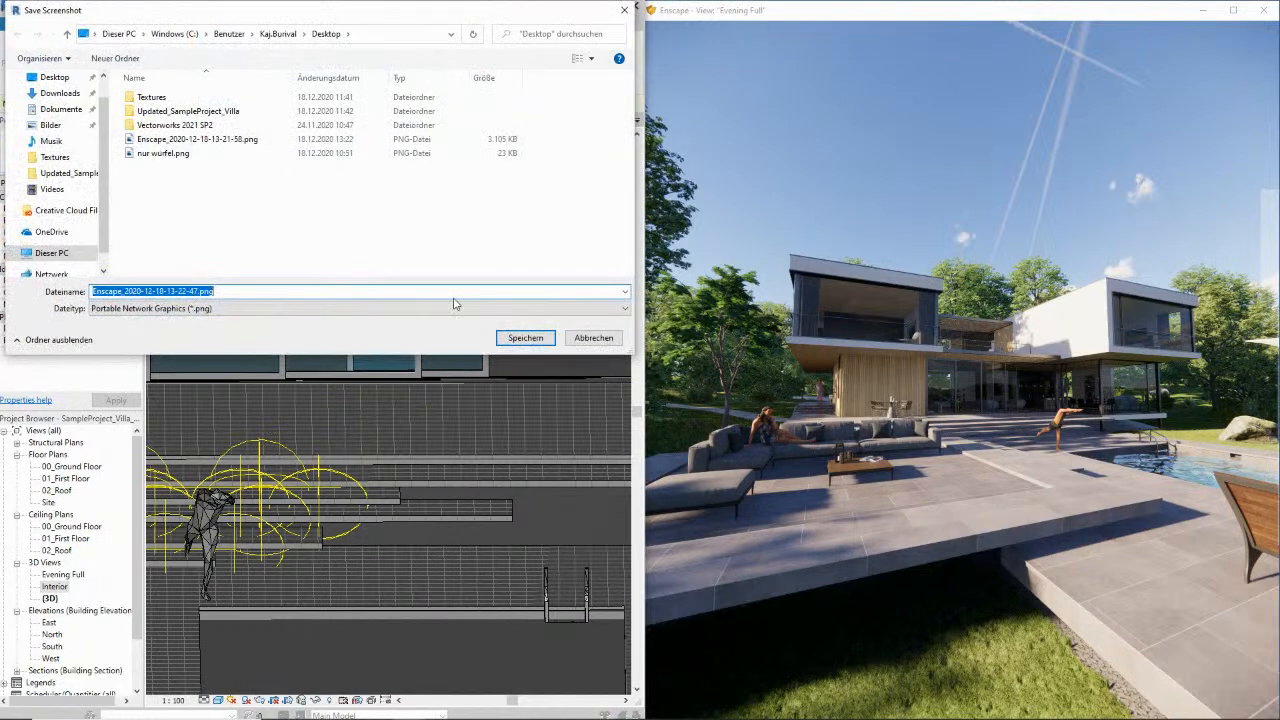
left_click(525, 337)
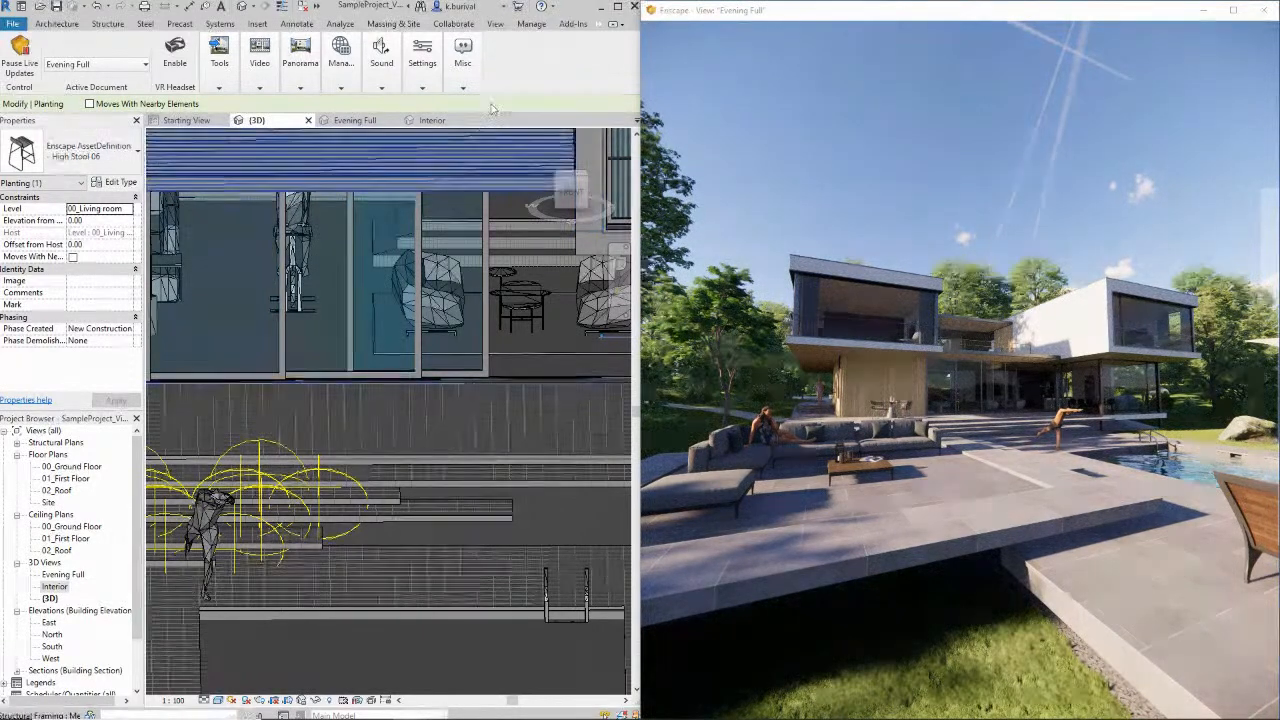
left_click(528, 86)
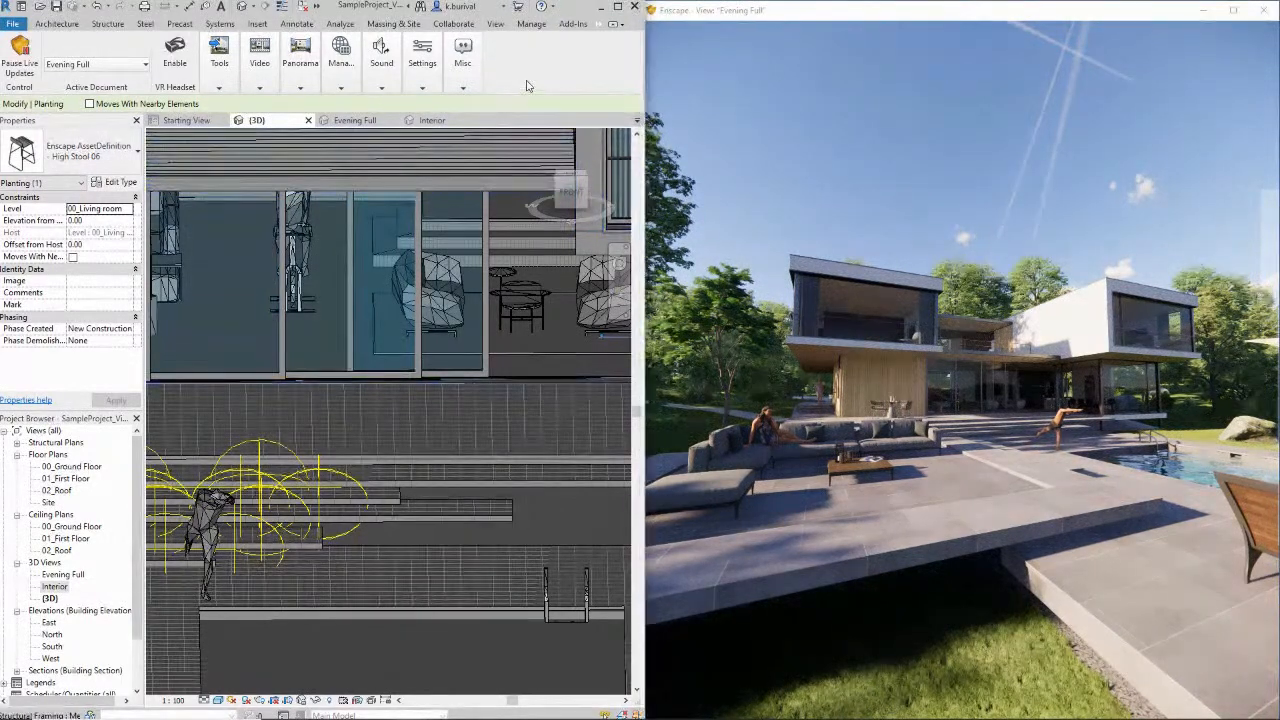
Minimize Revit, open the second screenshot from the desktop and browse to its exported Material-ID image
left_click(601, 6)
double_click(60, 228)
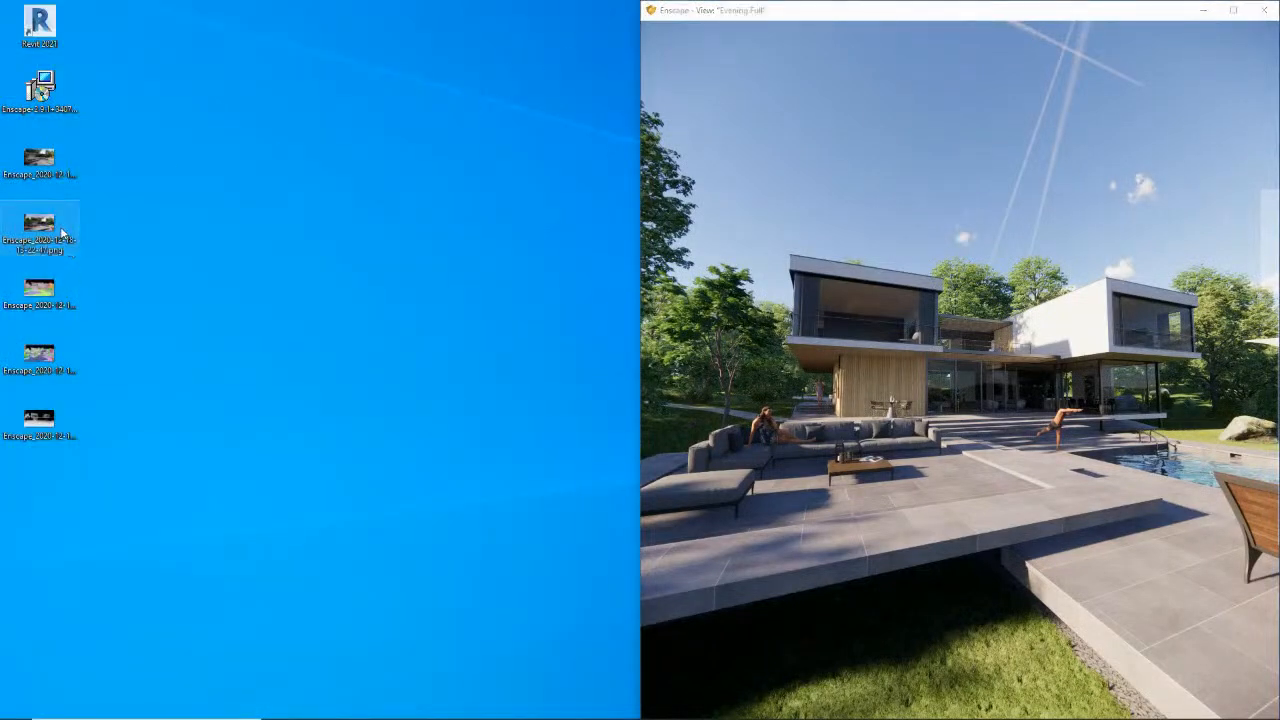
key("Right")
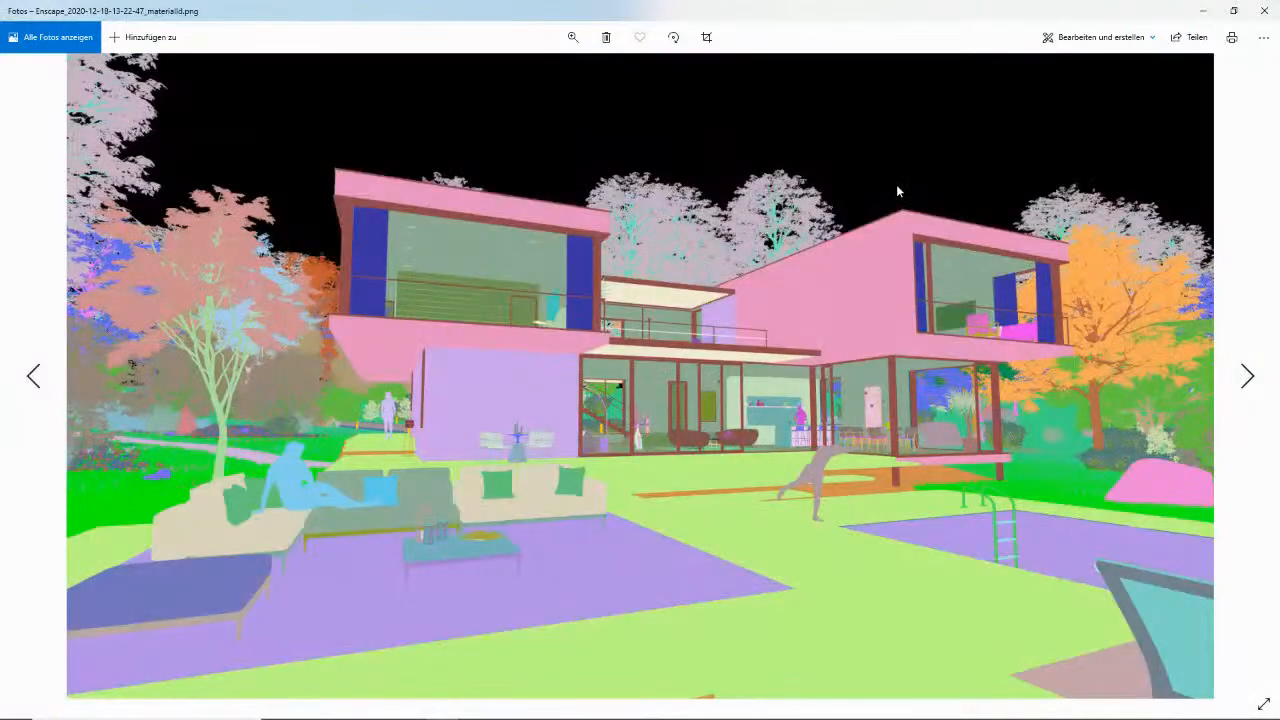
Browse through the exported depth and Object-ID images, close the viewer and return to the Revit project
key("Right")
key("Right")
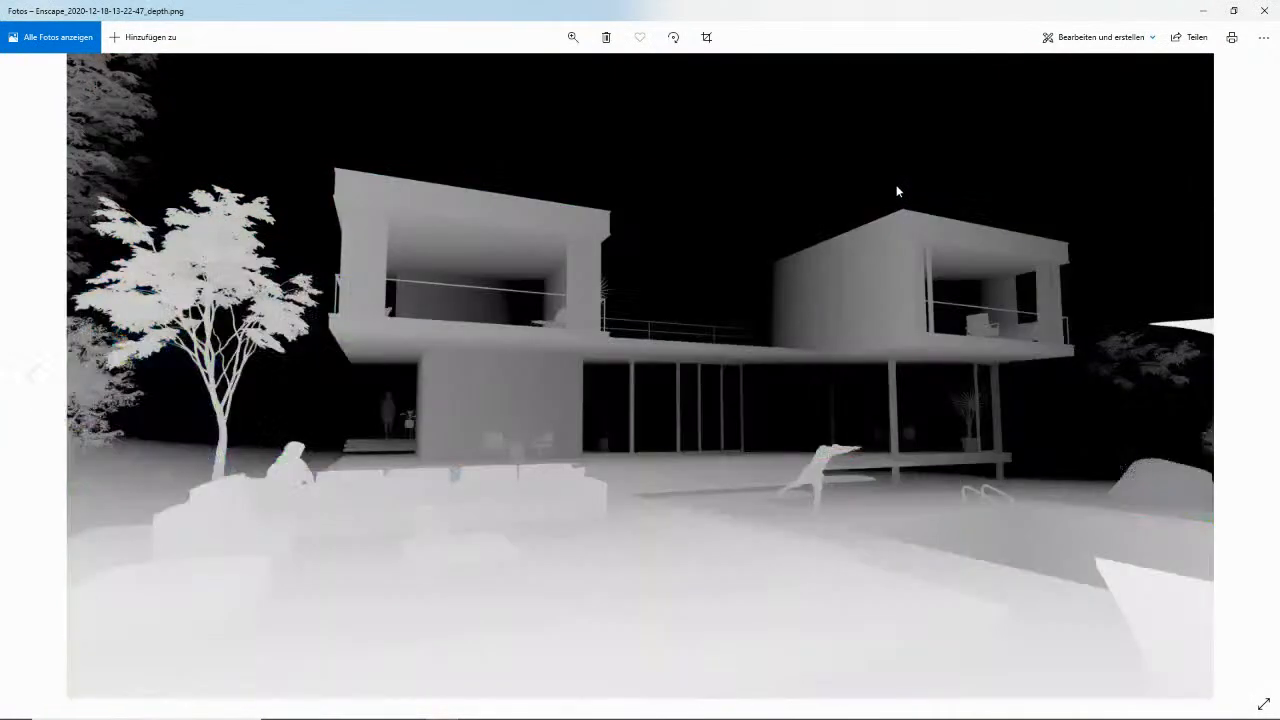
key("Left")
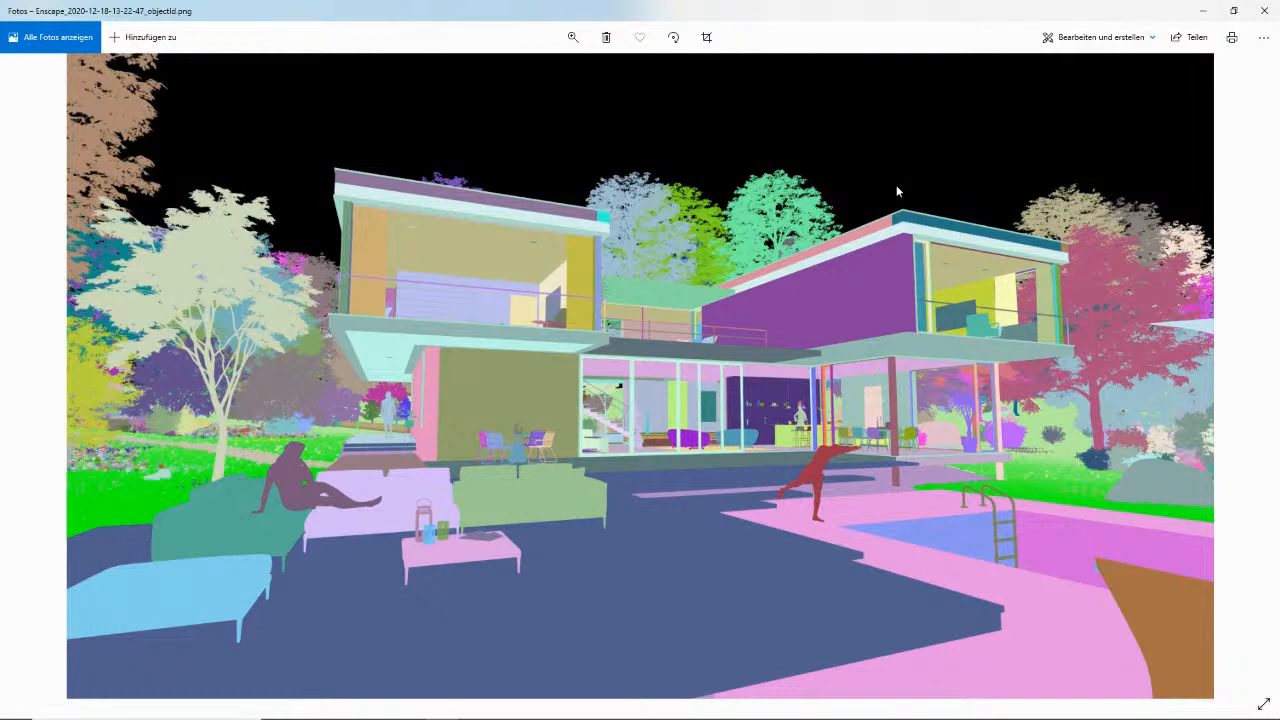
left_click(1252, 10)
mouse_move(409, 705)
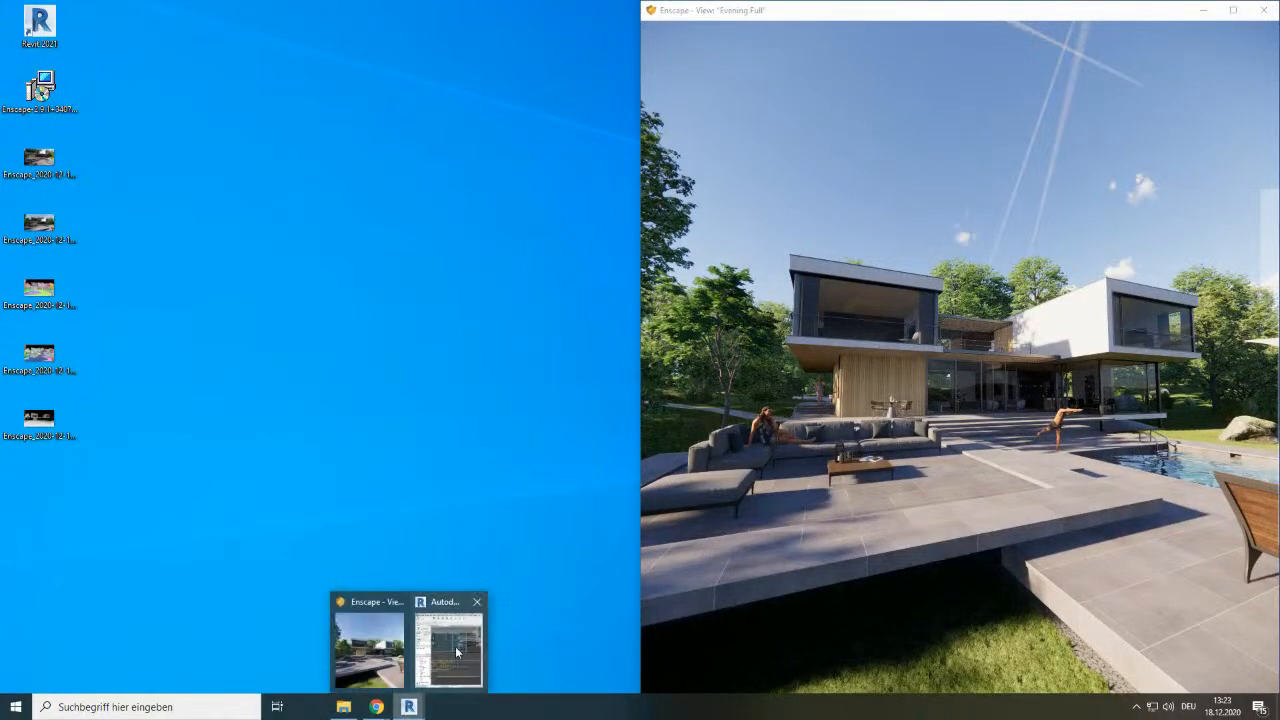
left_click(448, 652)
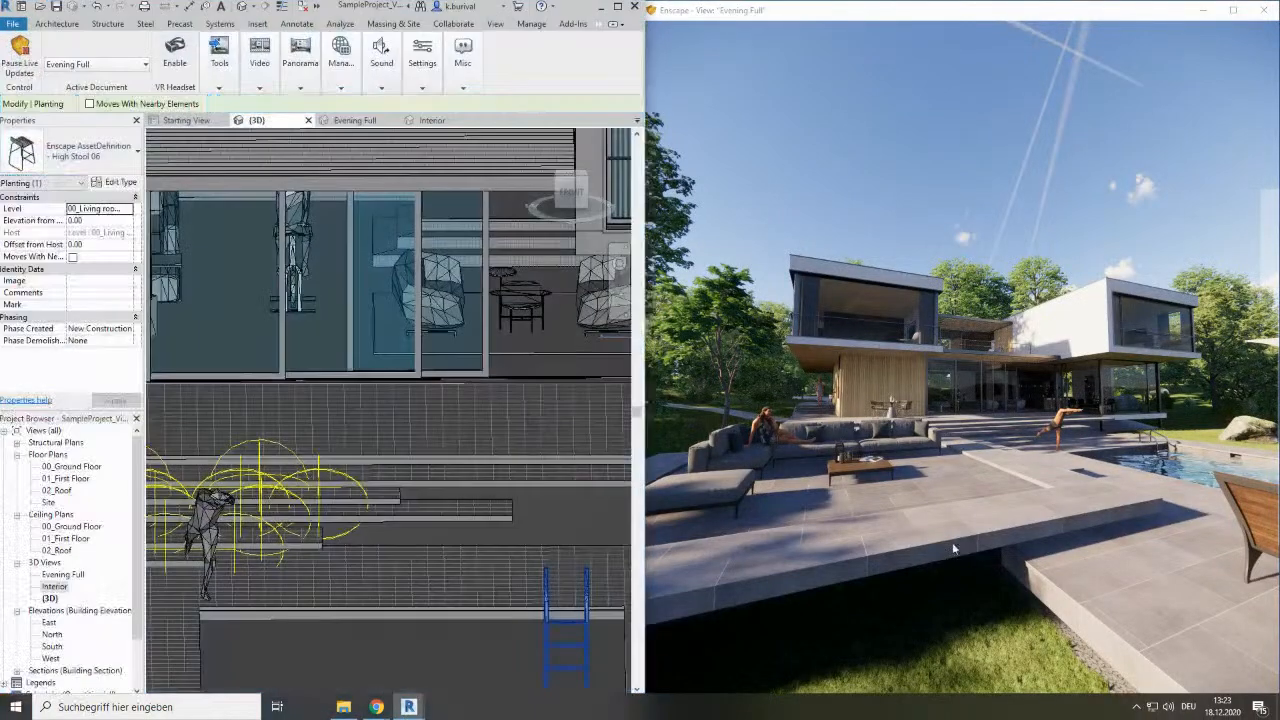
Review Enscape's capture settings, move the rendered view closer to the person by the pool and close the visual settings
left_click(422, 88)
left_click(503, 120)
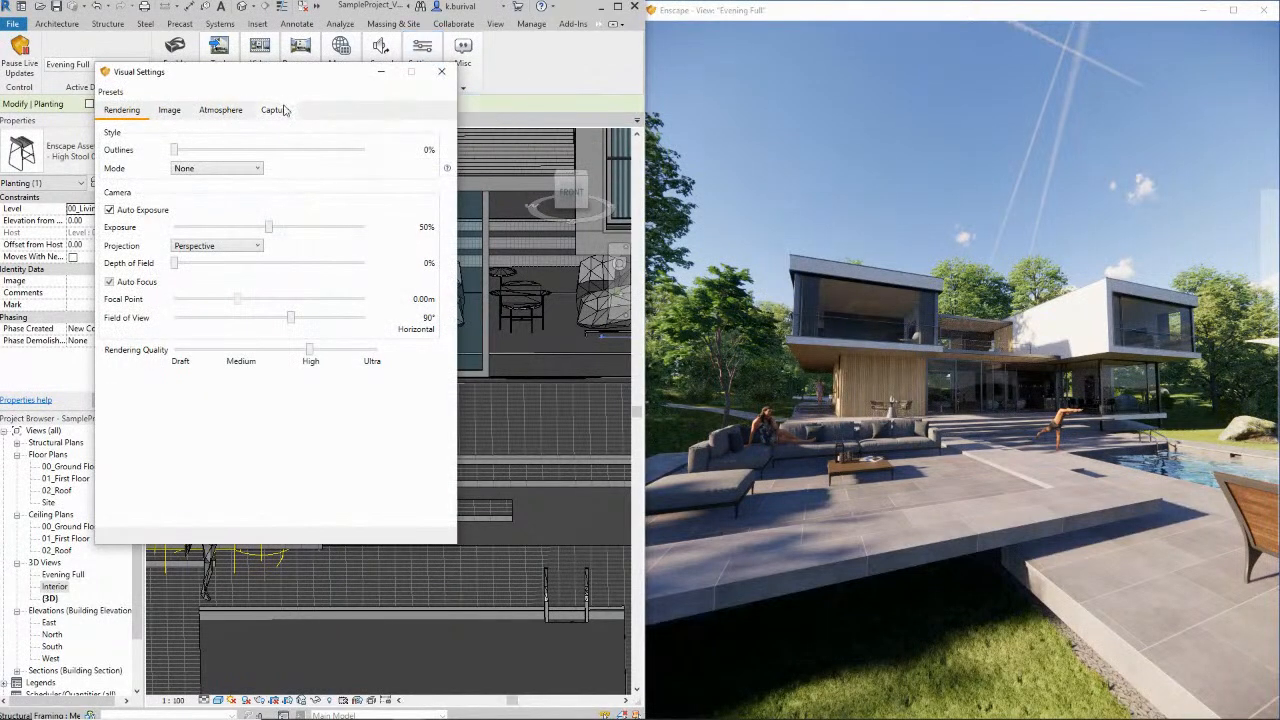
left_click(280, 110)
key("w")
mouse_move(930, 322)
left_mouse_down()
mouse_move(910, 327)
mouse_move(935, 334)
left_mouse_up()
key("w")
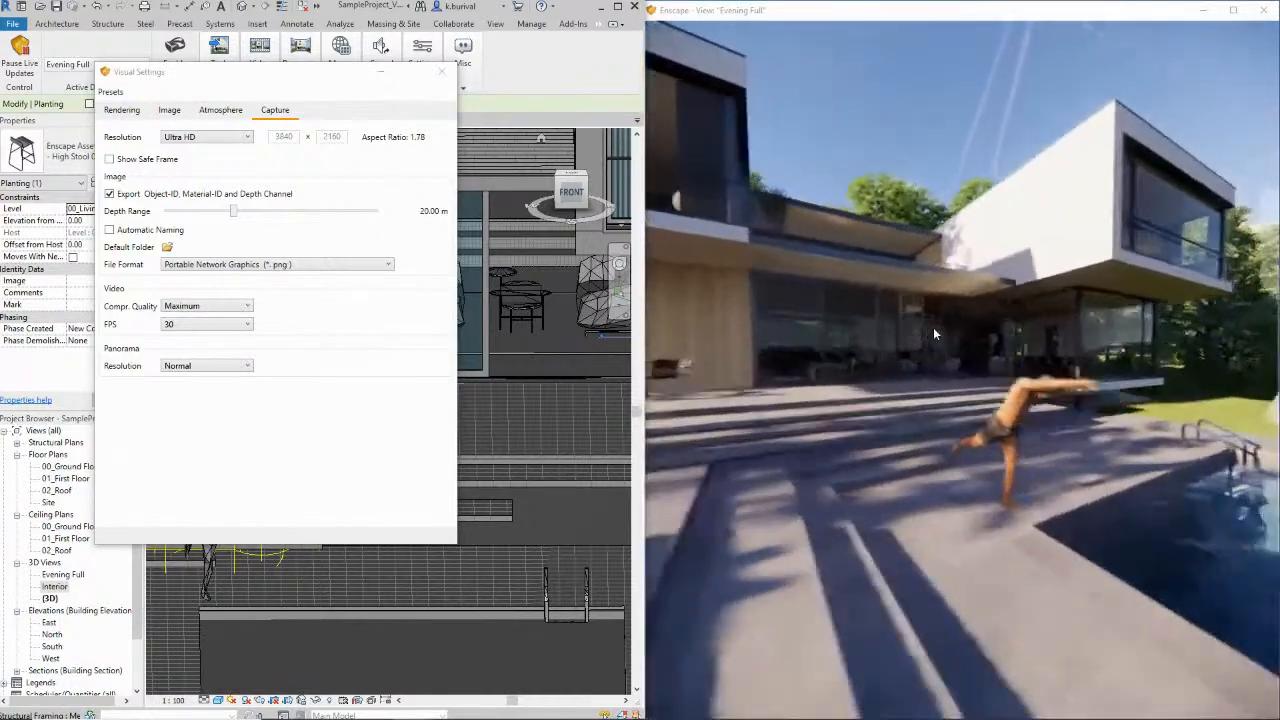
left_click(450, 76)
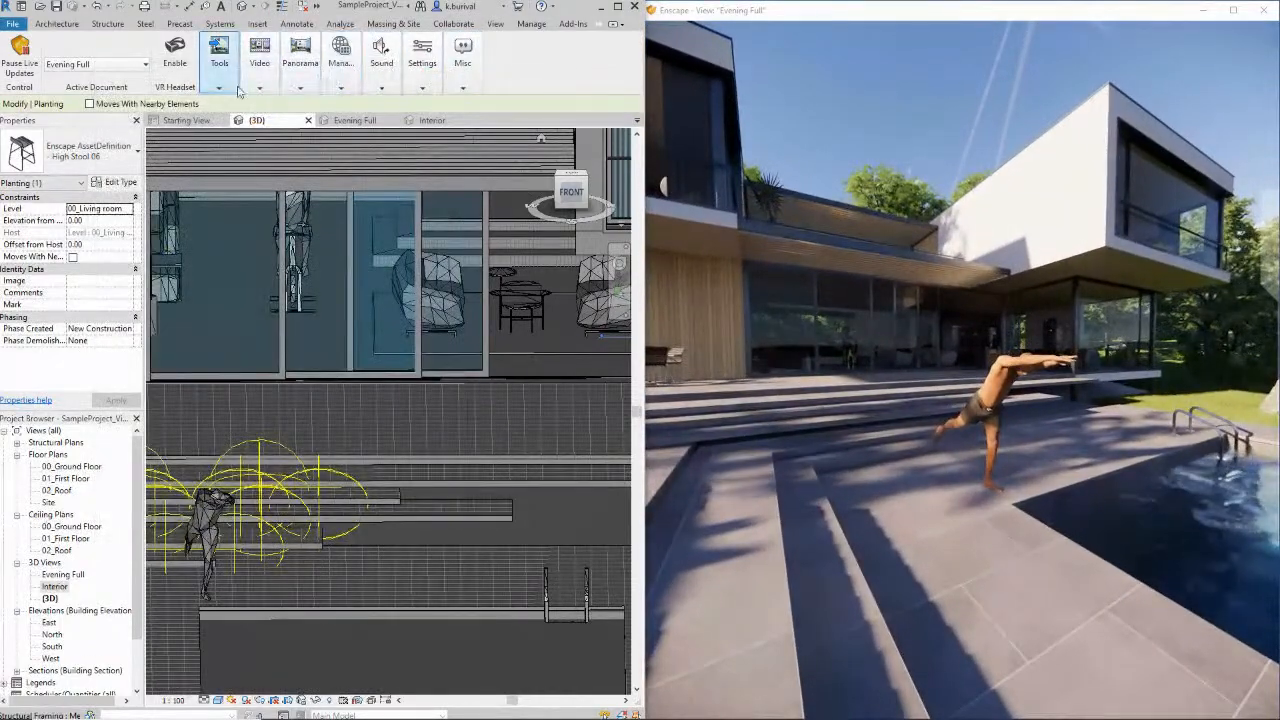
left_click(416, 86)
left_click(433, 115)
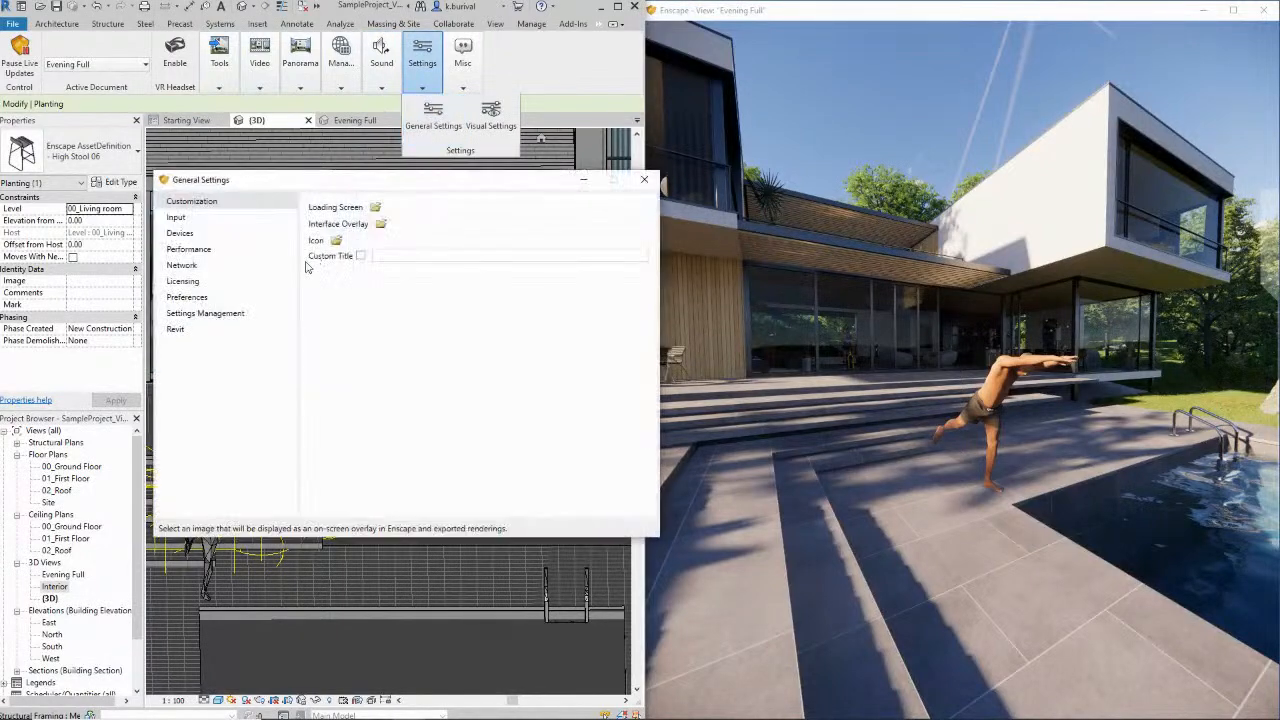
left_click(645, 180)
Try depth of field at 6% with Auto Focus off, re-enable Auto Focus and close the visual settings
left_click(421, 86)
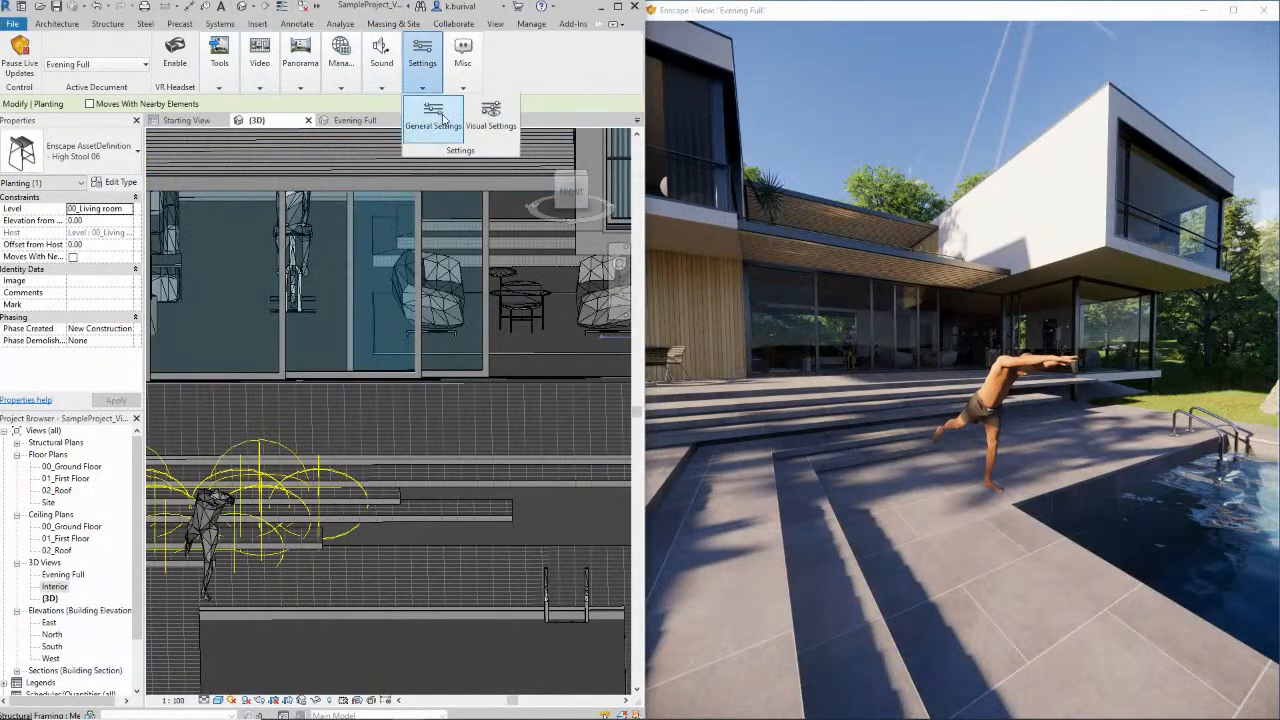
left_click(490, 118)
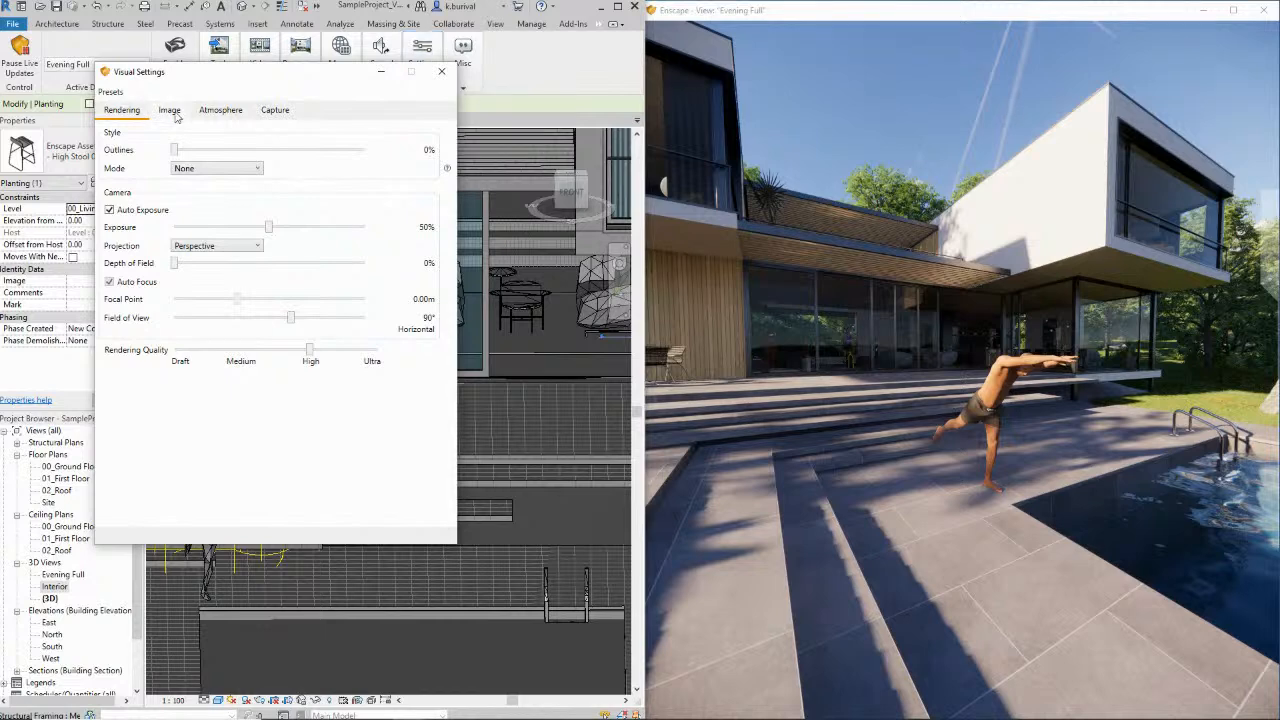
left_click(110, 281)
mouse_move(175, 263)
left_mouse_down()
mouse_move(234, 272)
mouse_move(175, 276)
left_mouse_up()
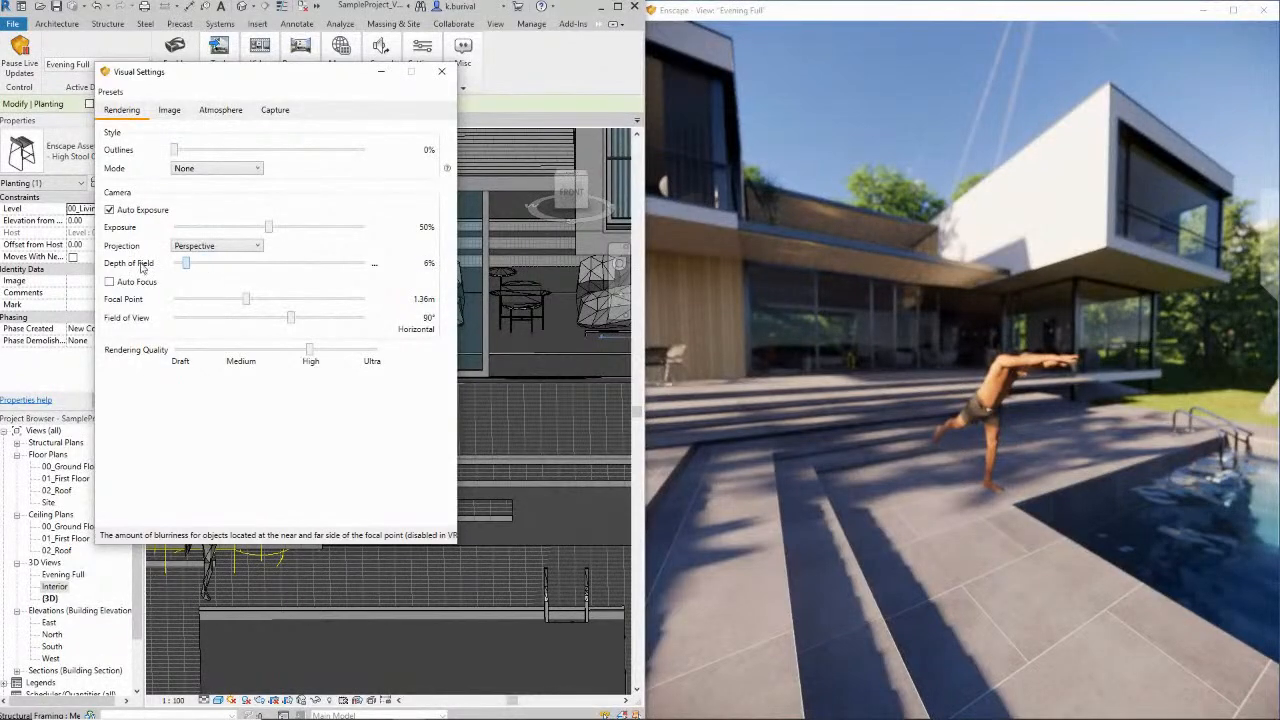
left_click(110, 281)
left_click(440, 73)
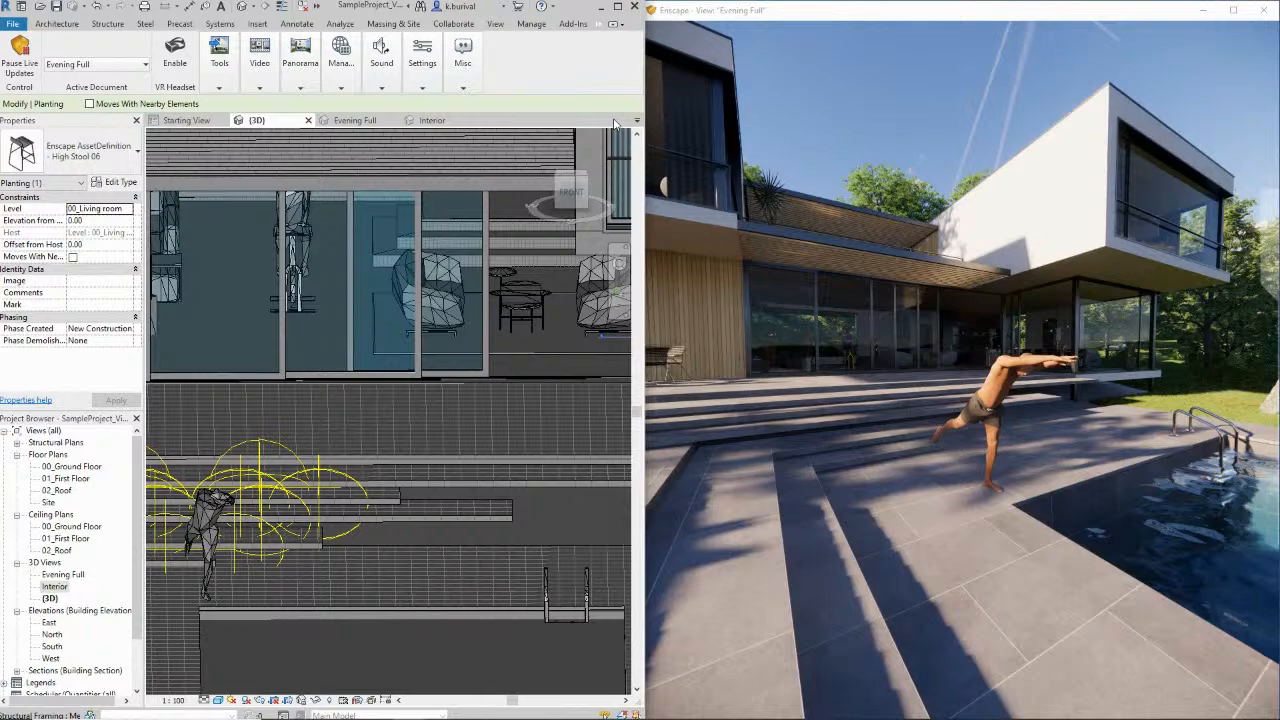
Move the rendered view back to the terrace lounge overlooking the house and bring up the panorama rendering options
key("a")
key("s")
key("a")
key("s")
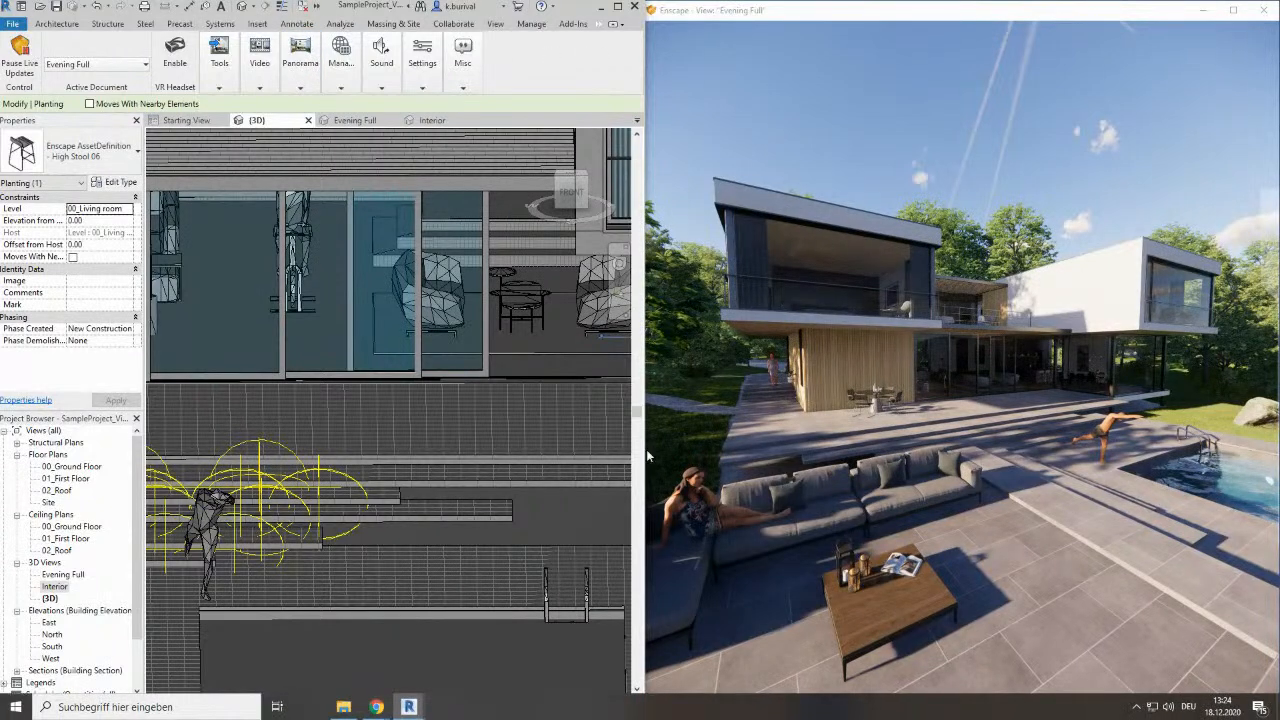
left_click(297, 86)
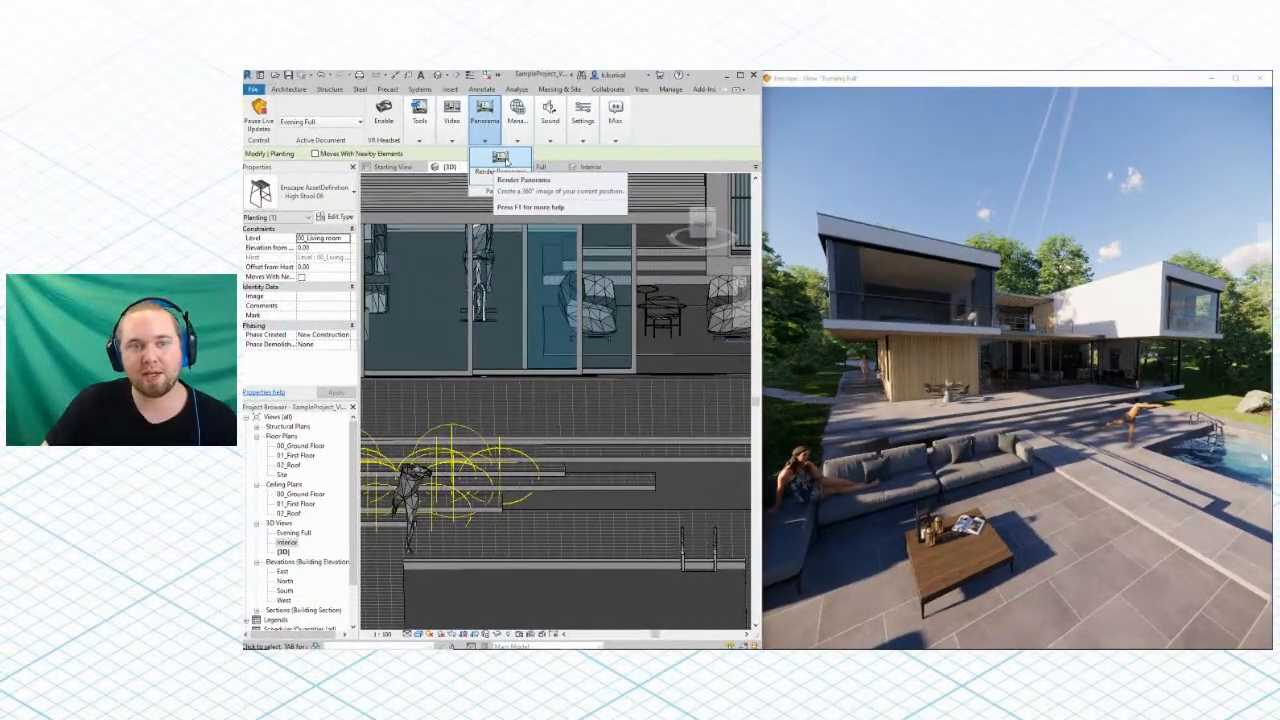
Move into the living room behind the sofa, facing the exercise bike and window front, and render a panorama for Cardboard
left_click(1094, 250)
key("w")
left_click_drag(1094, 250, 1157, 269)
key("w")
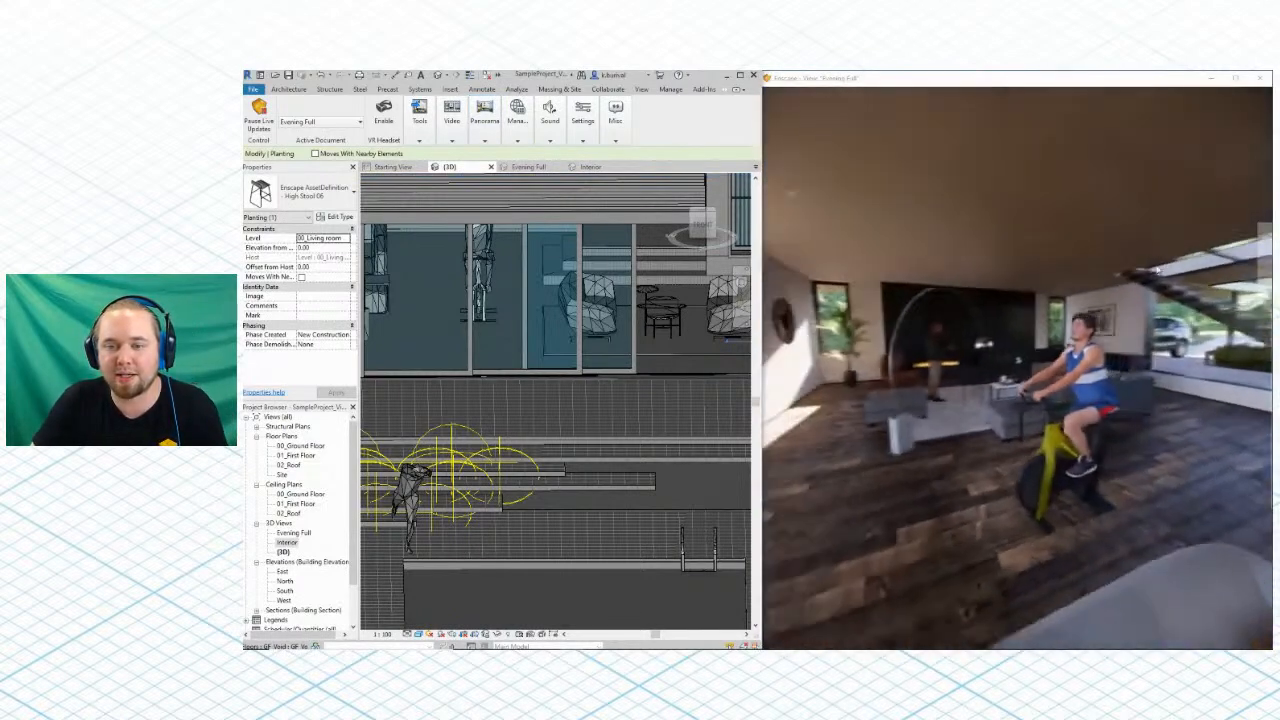
right_click_drag(915, 372, 949, 370, "shift")
key("s")
left_click_drag(950, 369, 934, 369)
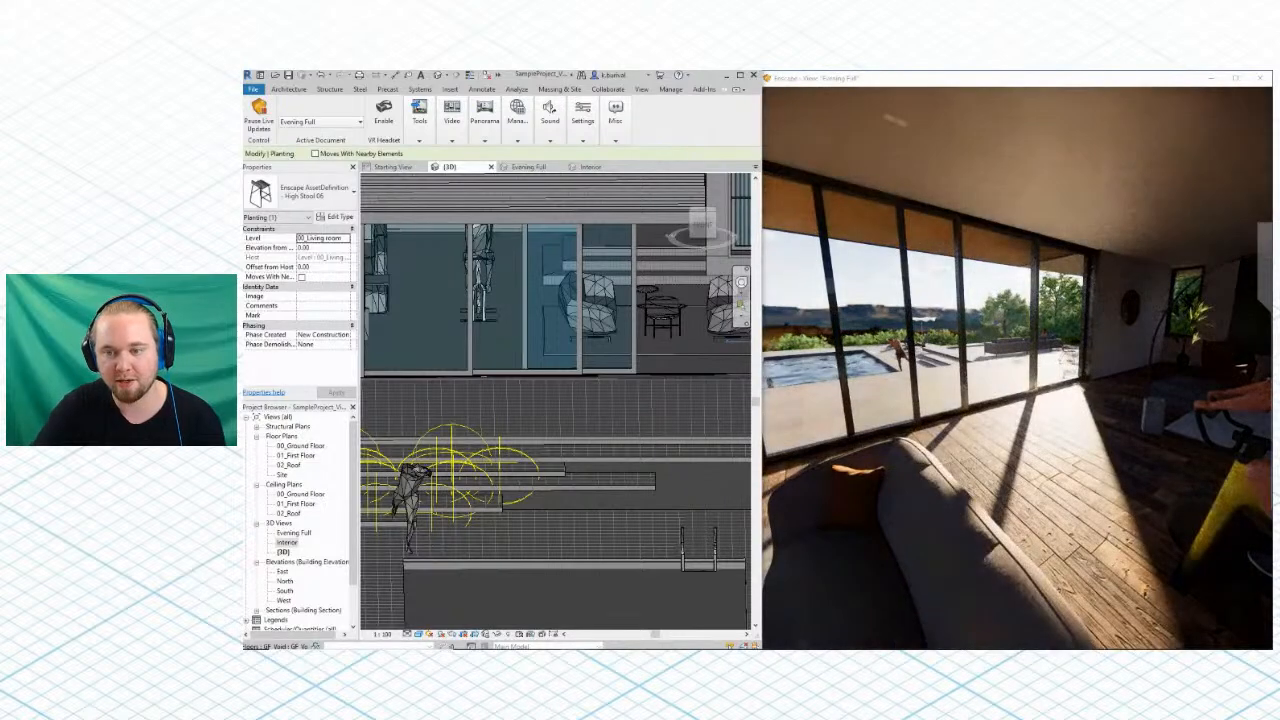
right_click_drag(1040, 446, 1130, 446)
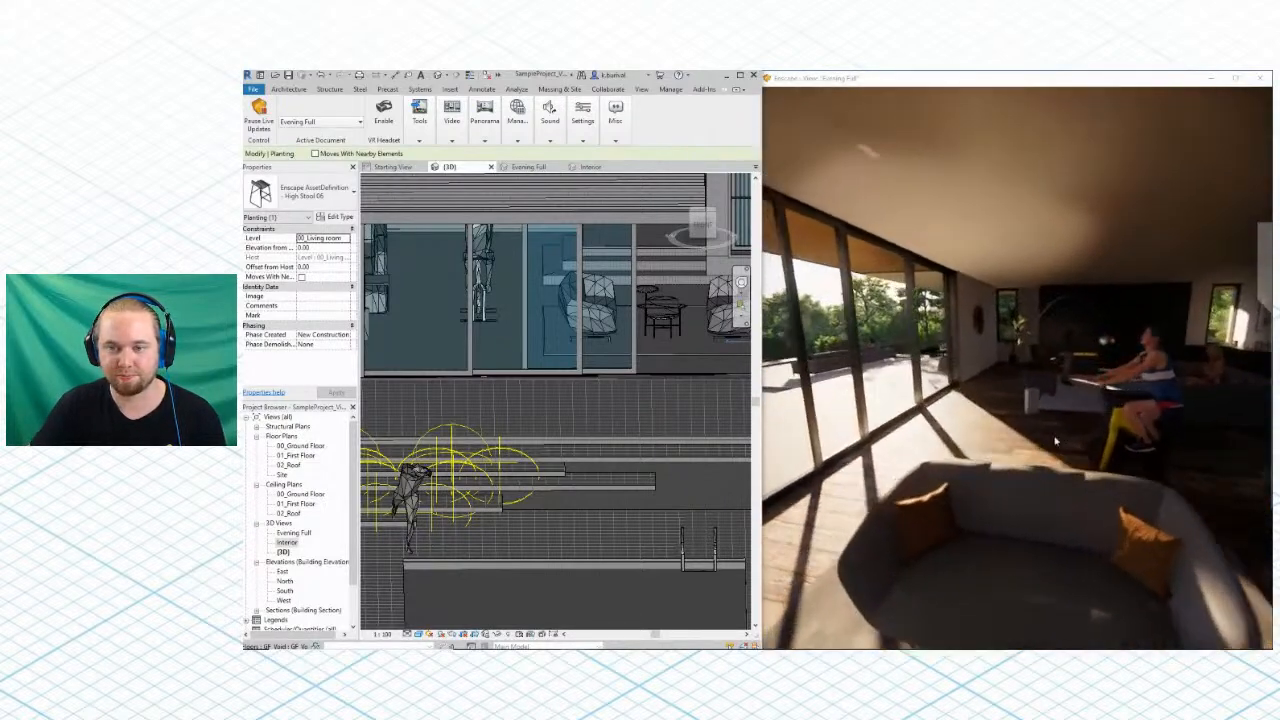
left_click(485, 139)
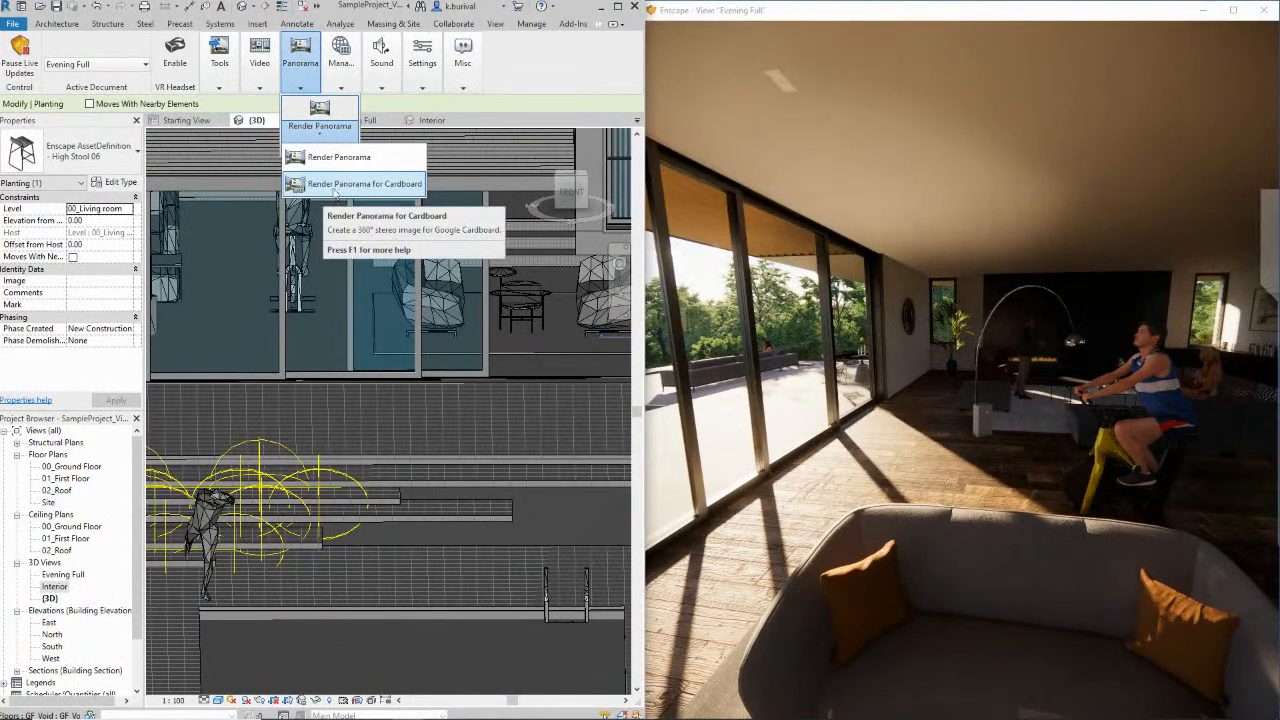
left_click(330, 186)
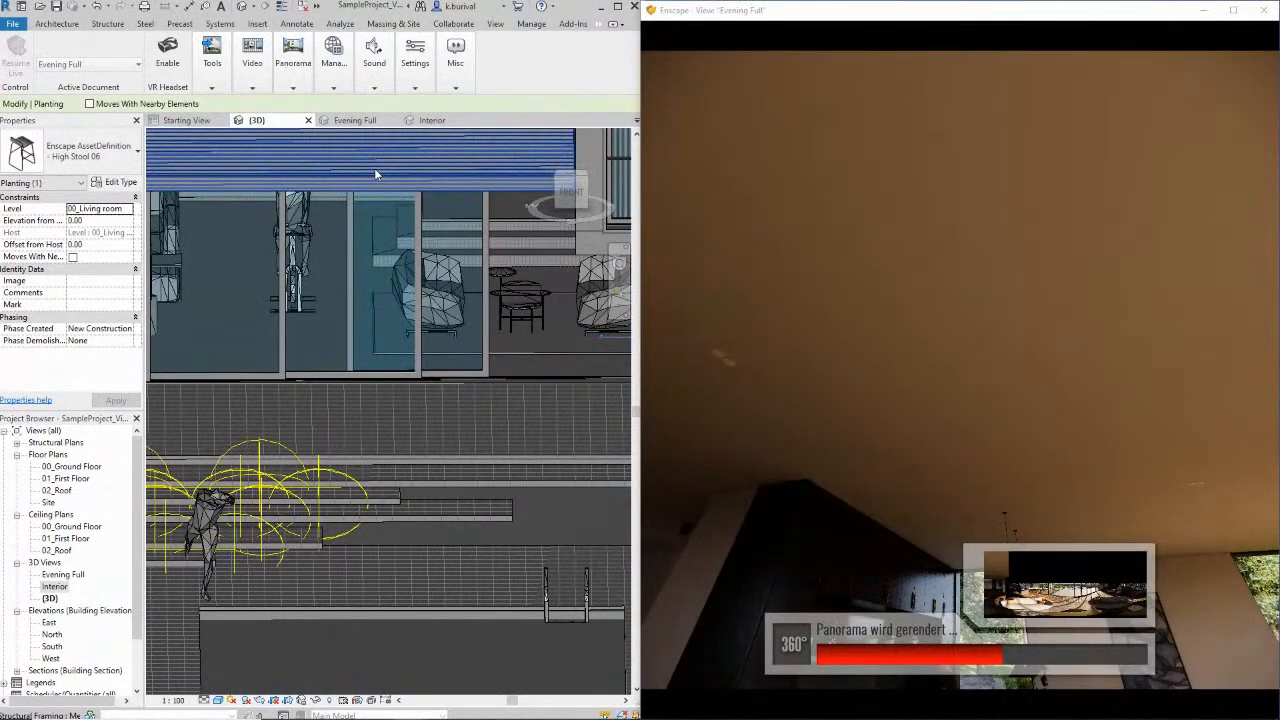
mouse_move(457, 709)
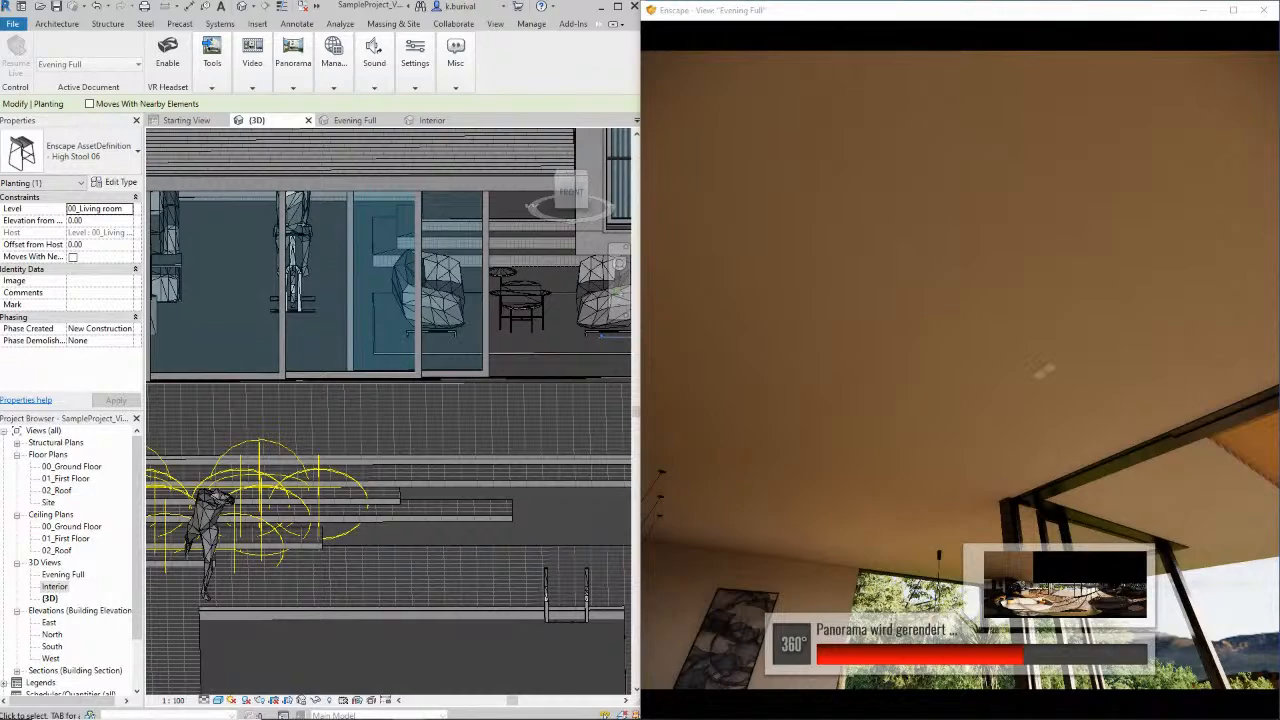
mouse_move(410, 715)
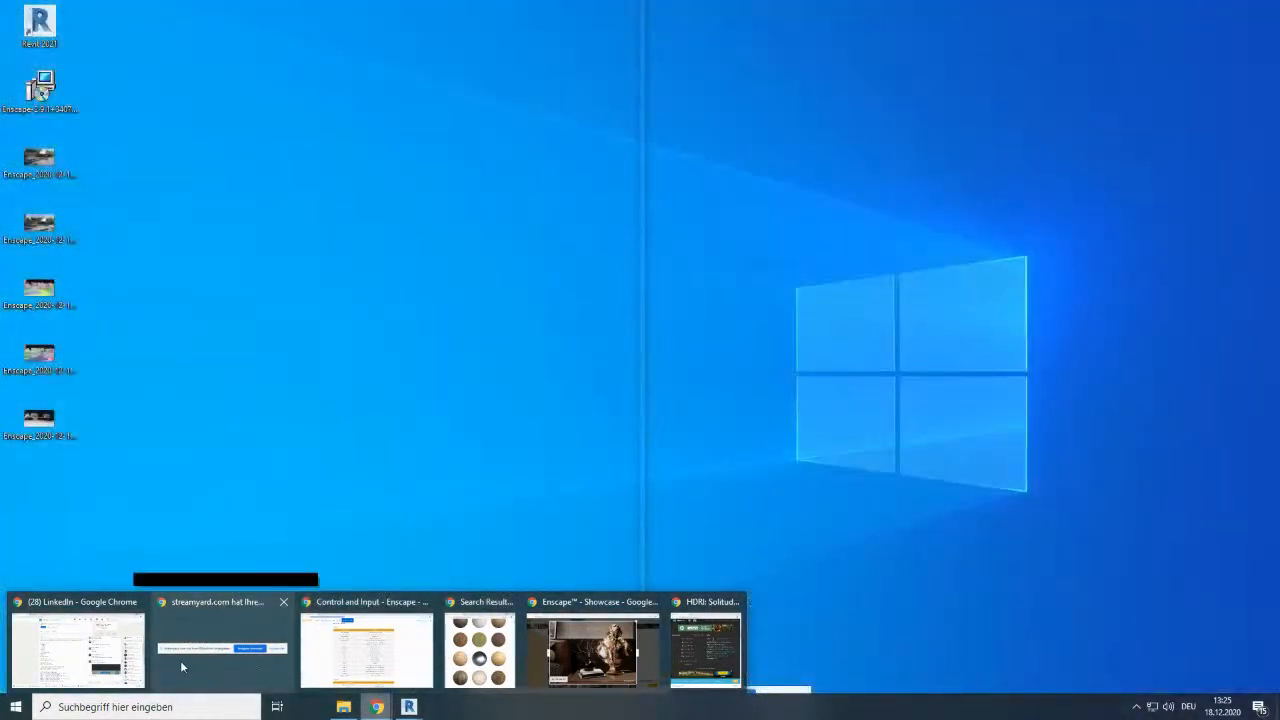
left_click(182, 660)
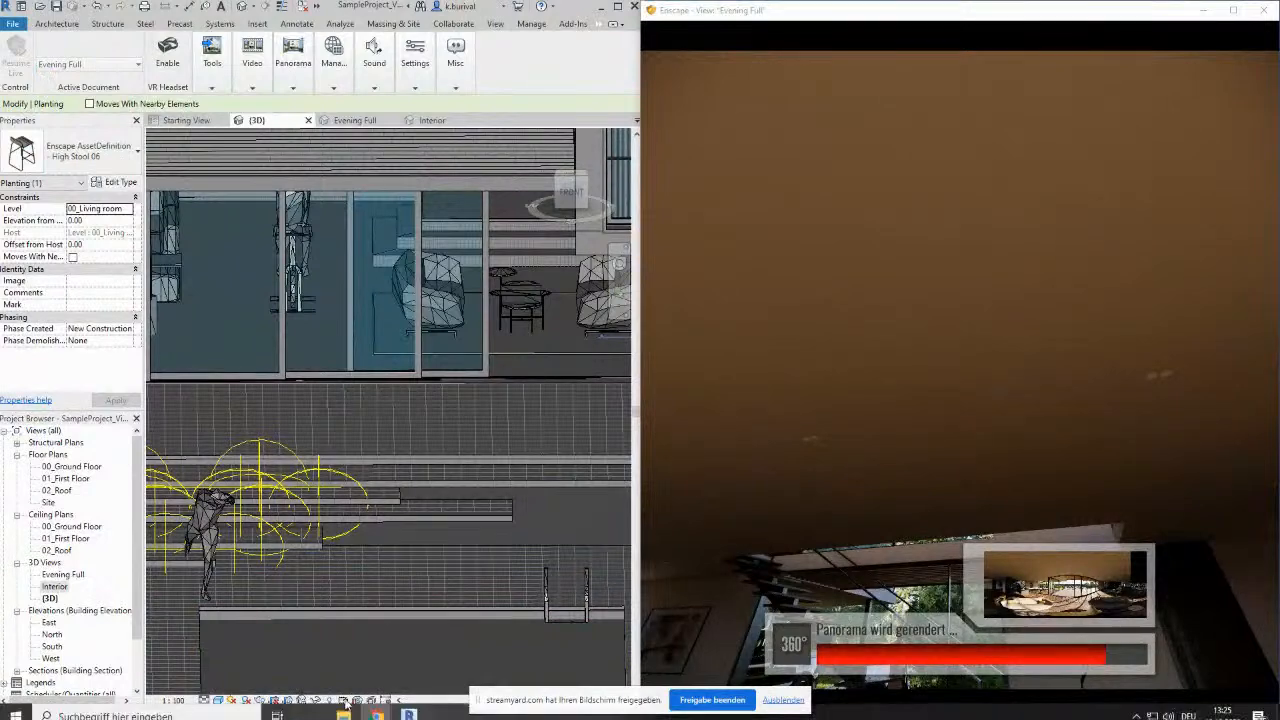
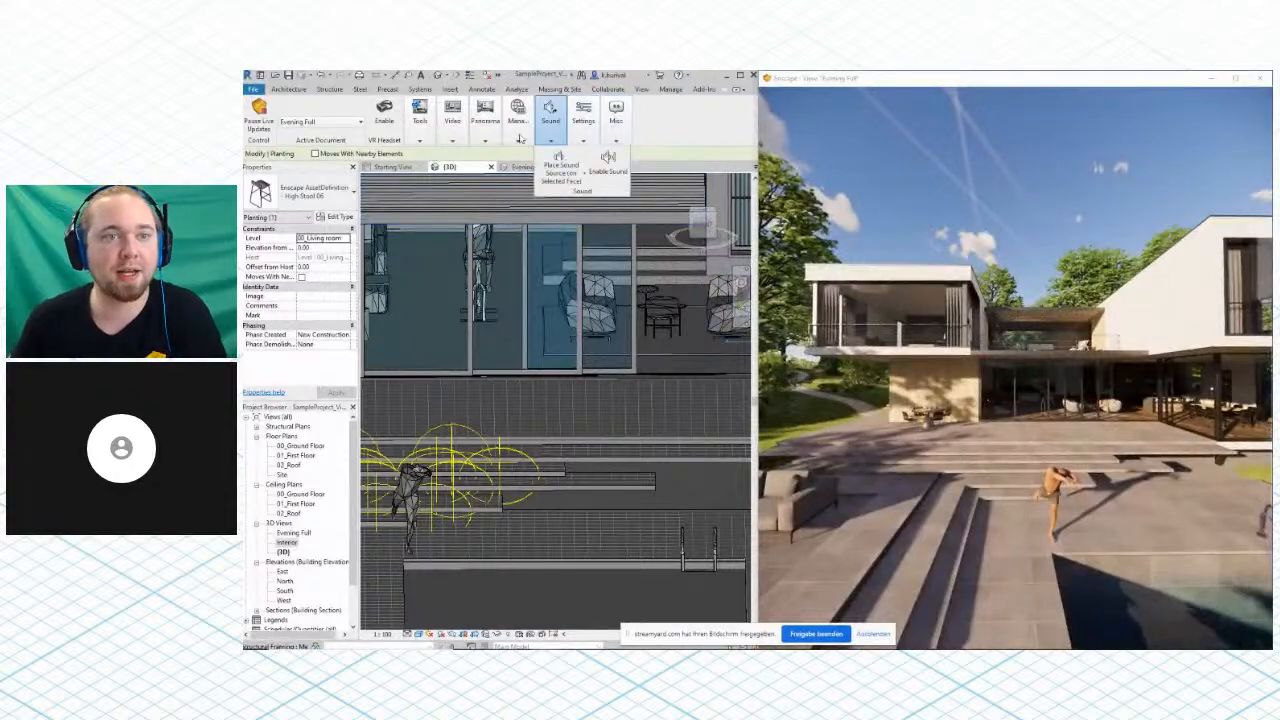
Open the Enscape upload manager, select the living room panorama and check its options for saving or deleting
left_click(484, 140)
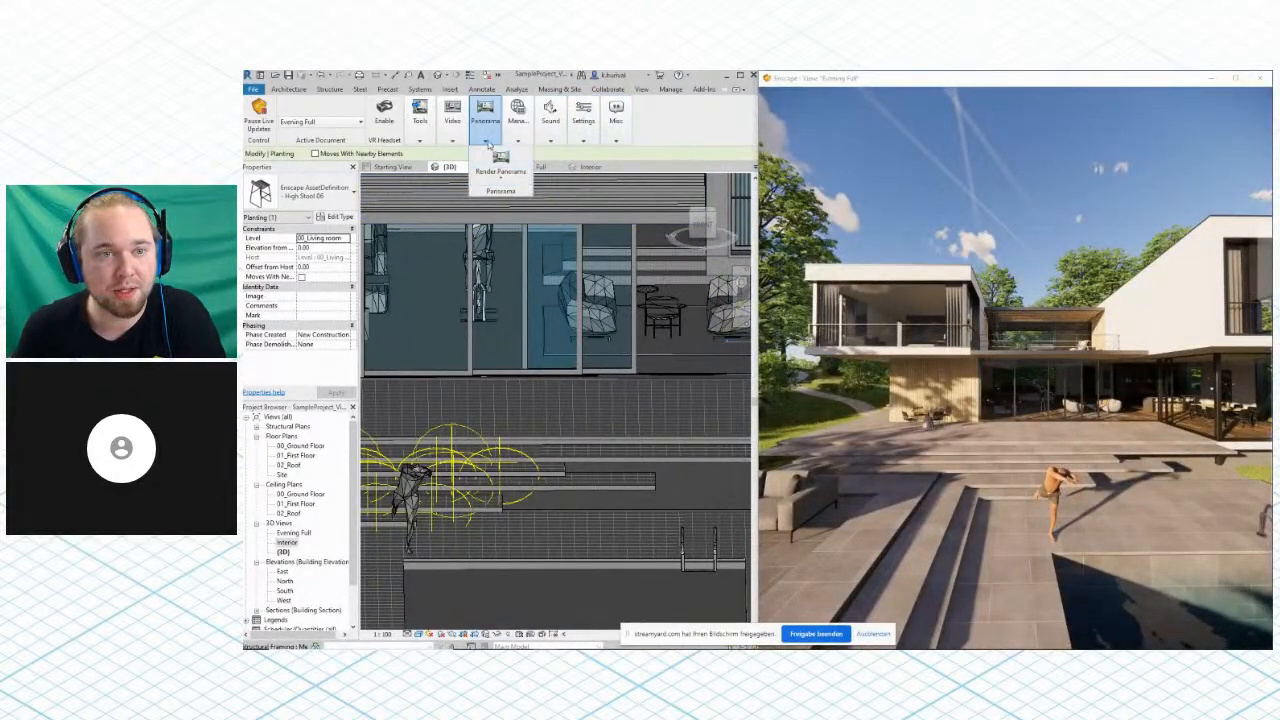
left_click(517, 140)
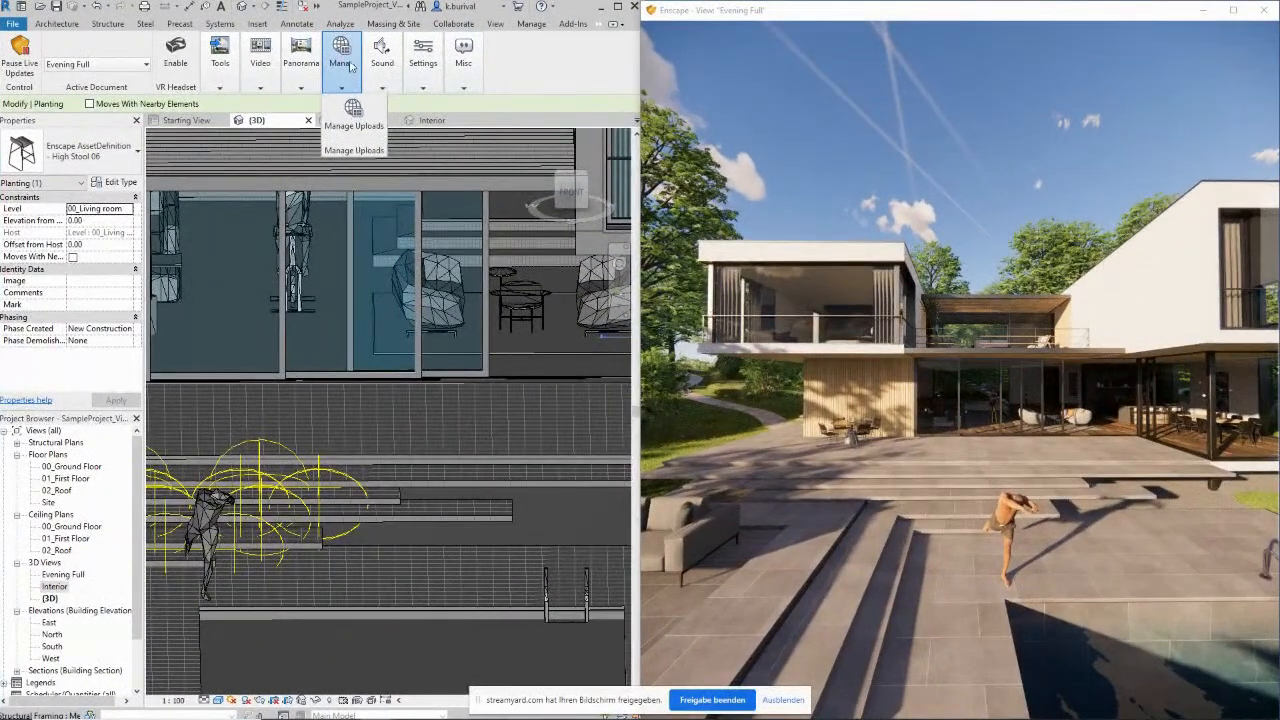
left_click(341, 64)
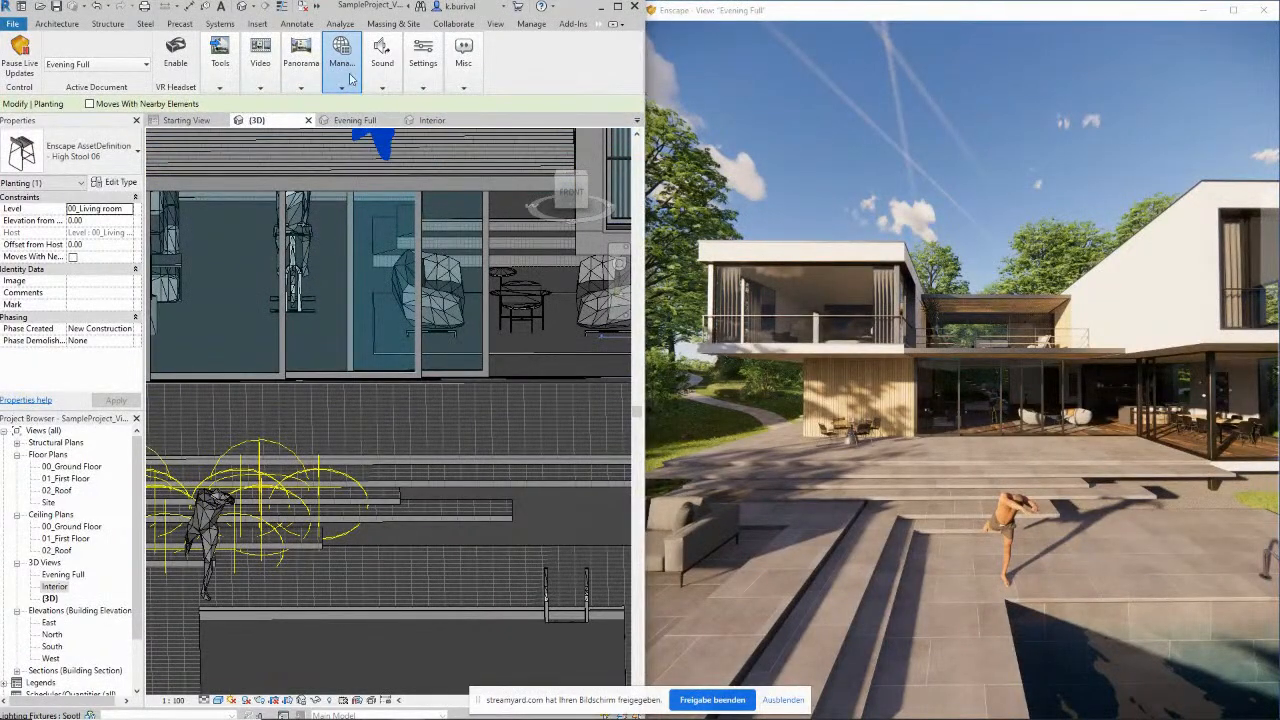
left_click(347, 90)
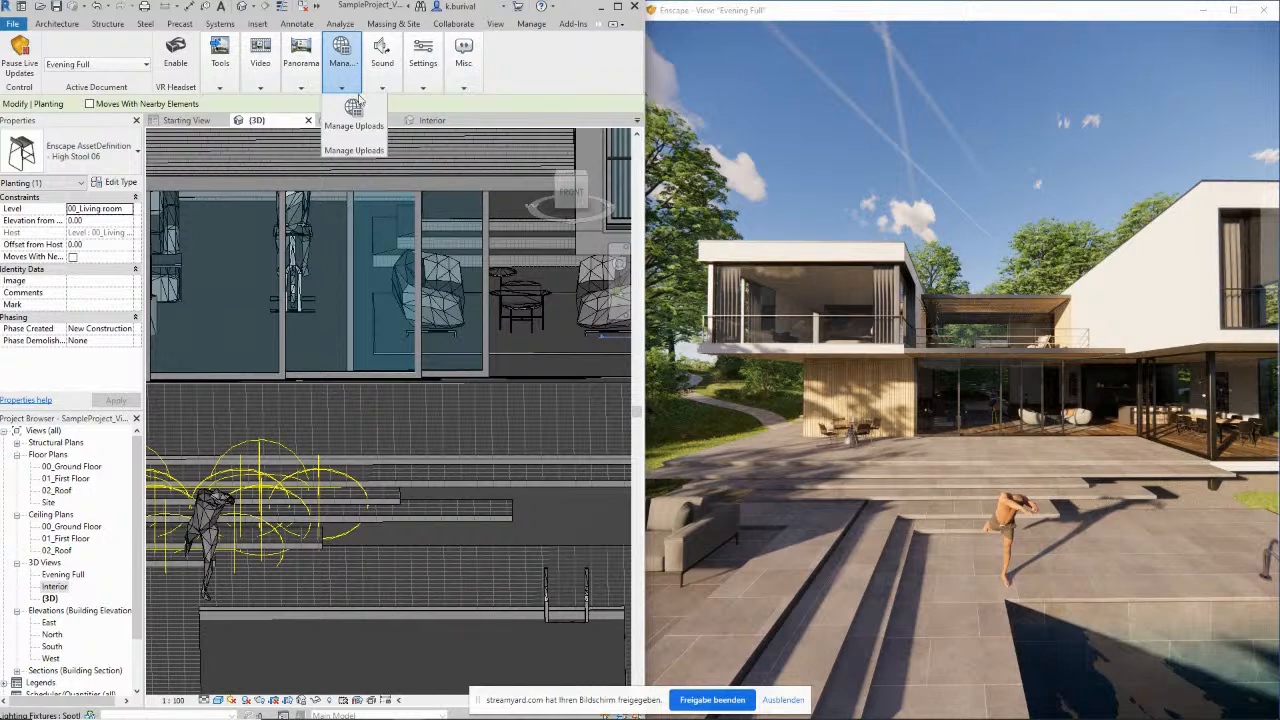
left_click(258, 436)
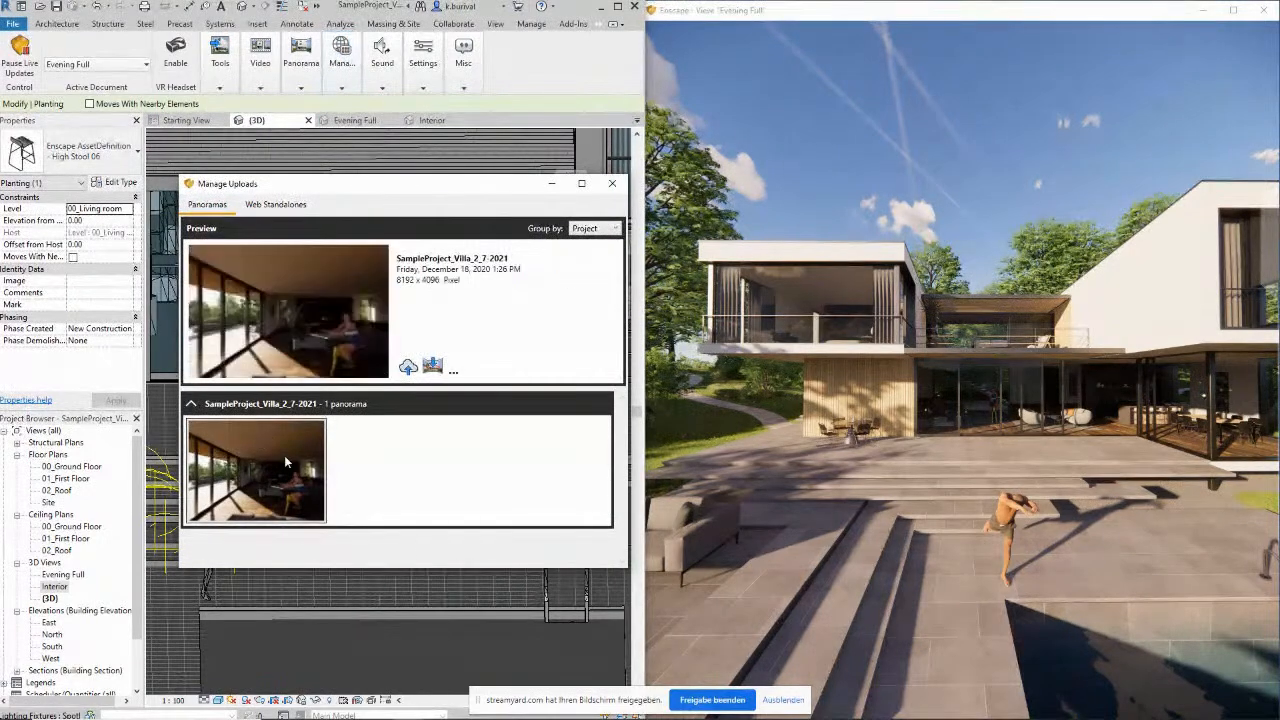
left_click(454, 370)
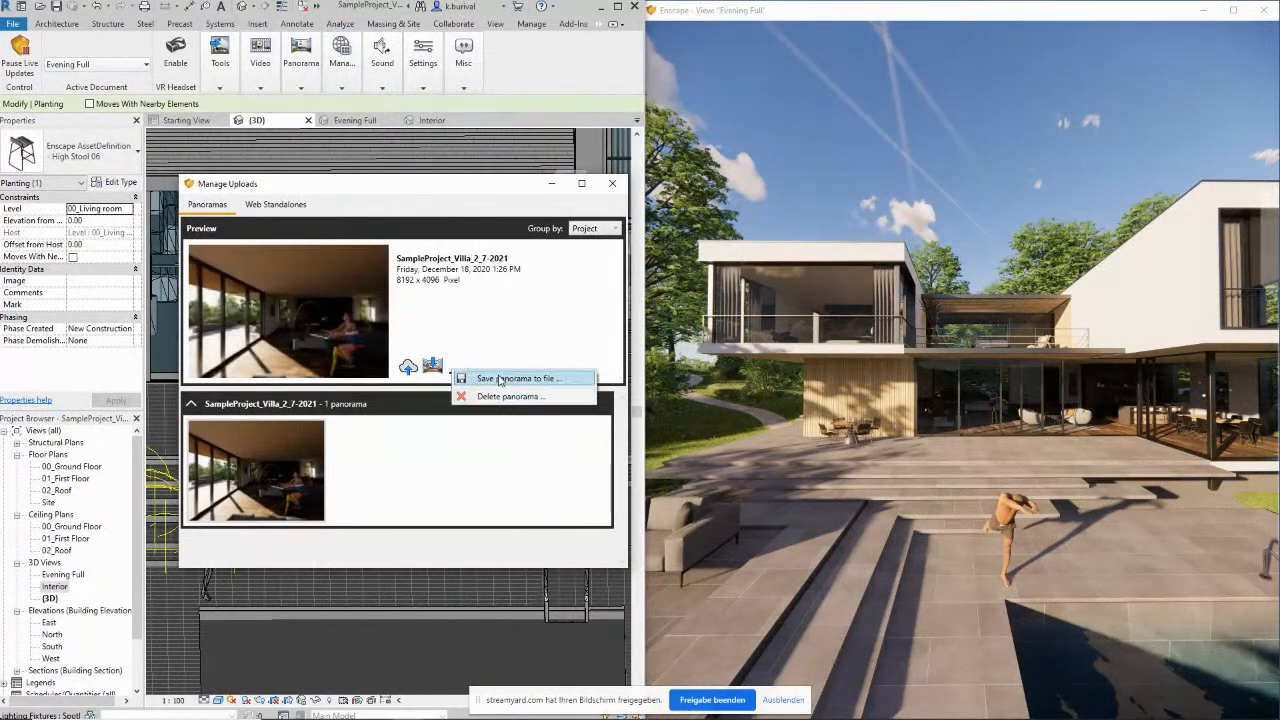
left_click(482, 456)
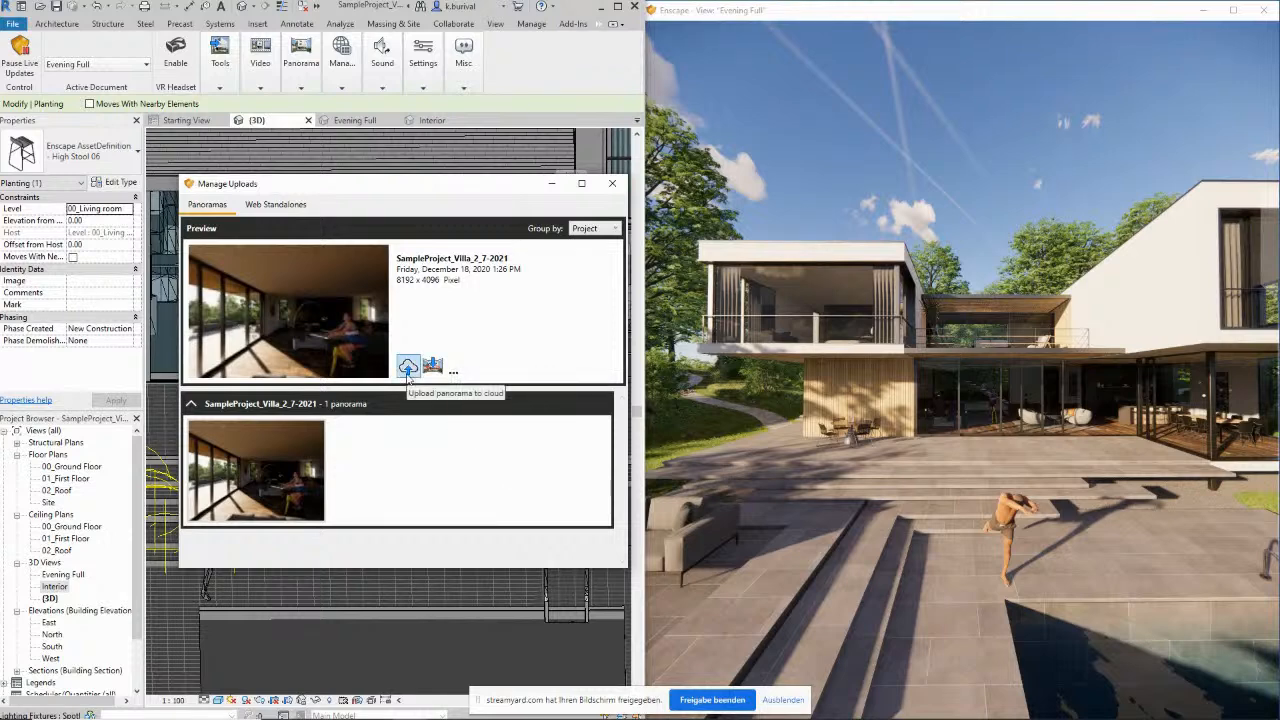
Upload the living room panorama to the cloud and open the uploaded version in the browser
left_click(408, 367)
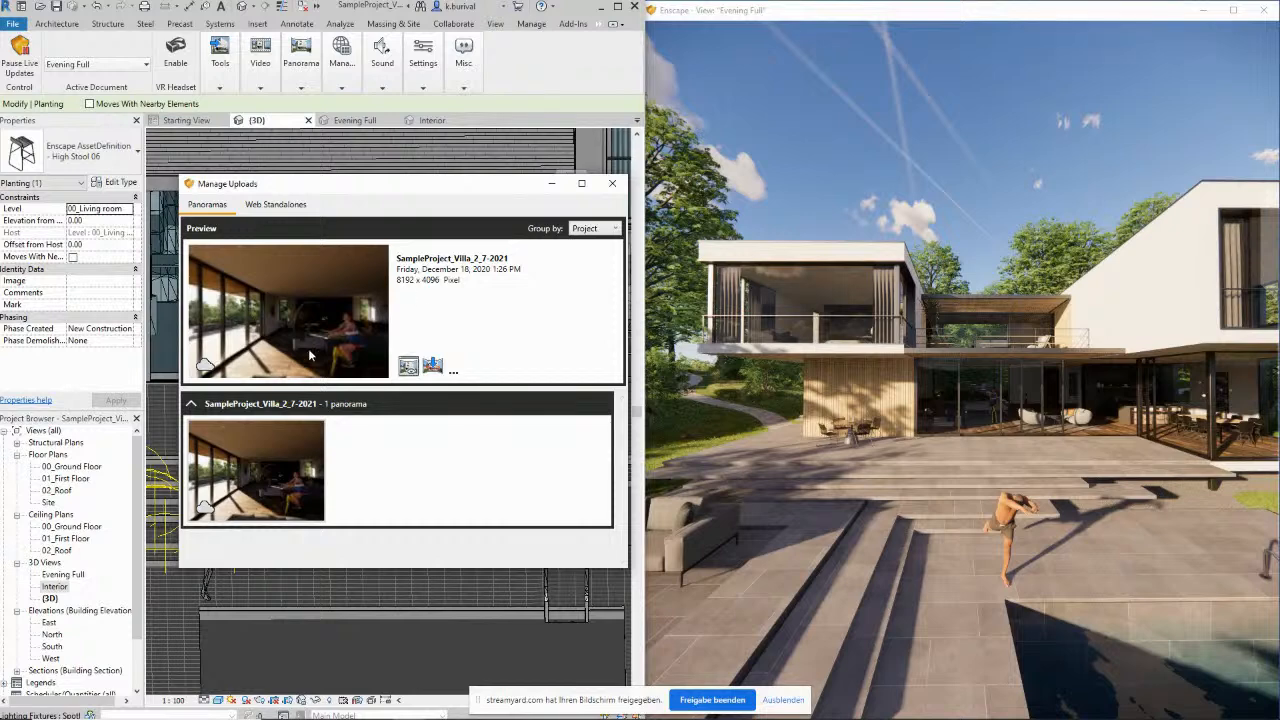
mouse_move(407, 368)
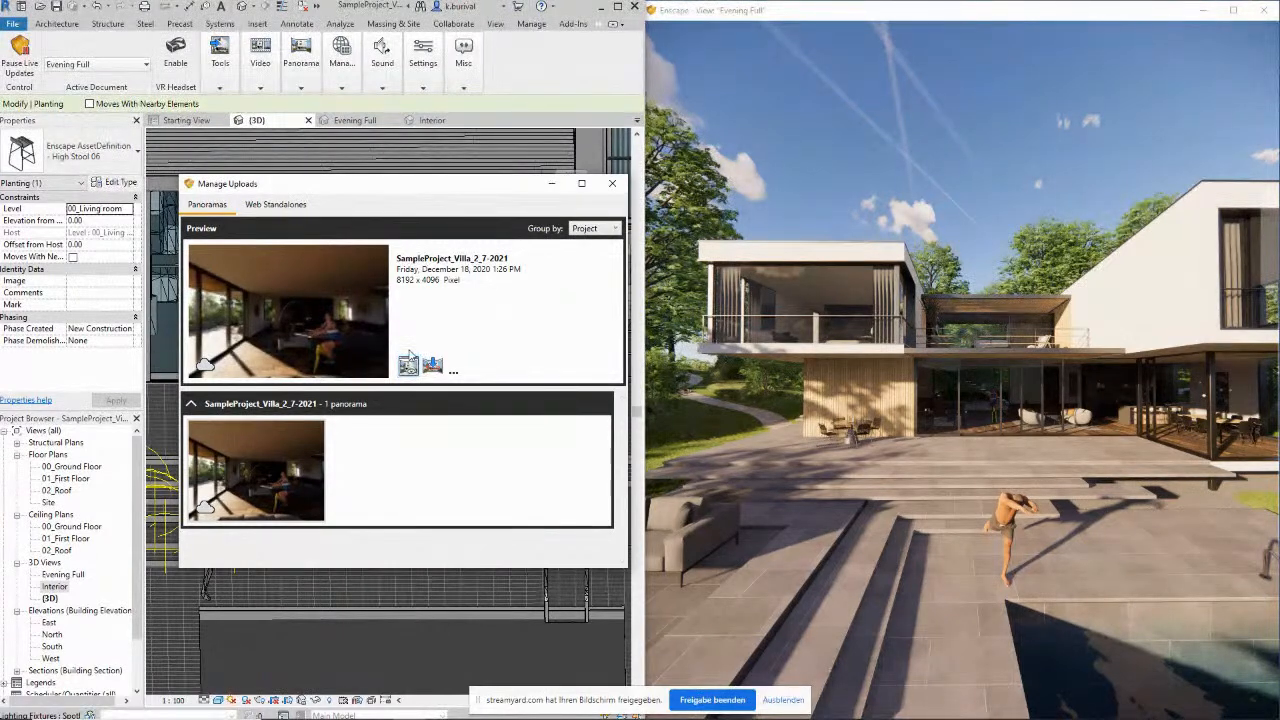
left_click(409, 368)
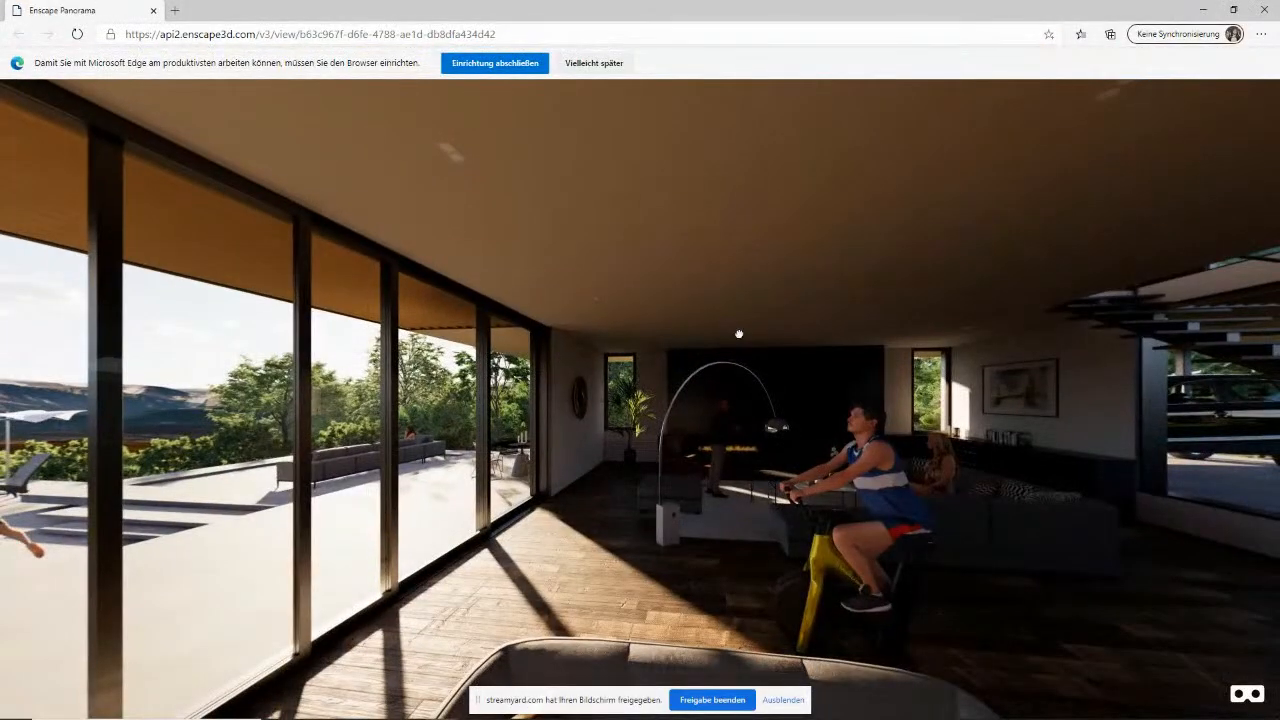
Look around the browser panorama toward the sofa, kitchen and dining table, go to its web address and switch windows
left_click_drag(739, 334, 1010, 240)
left_click_drag(650, 328, 950, 240)
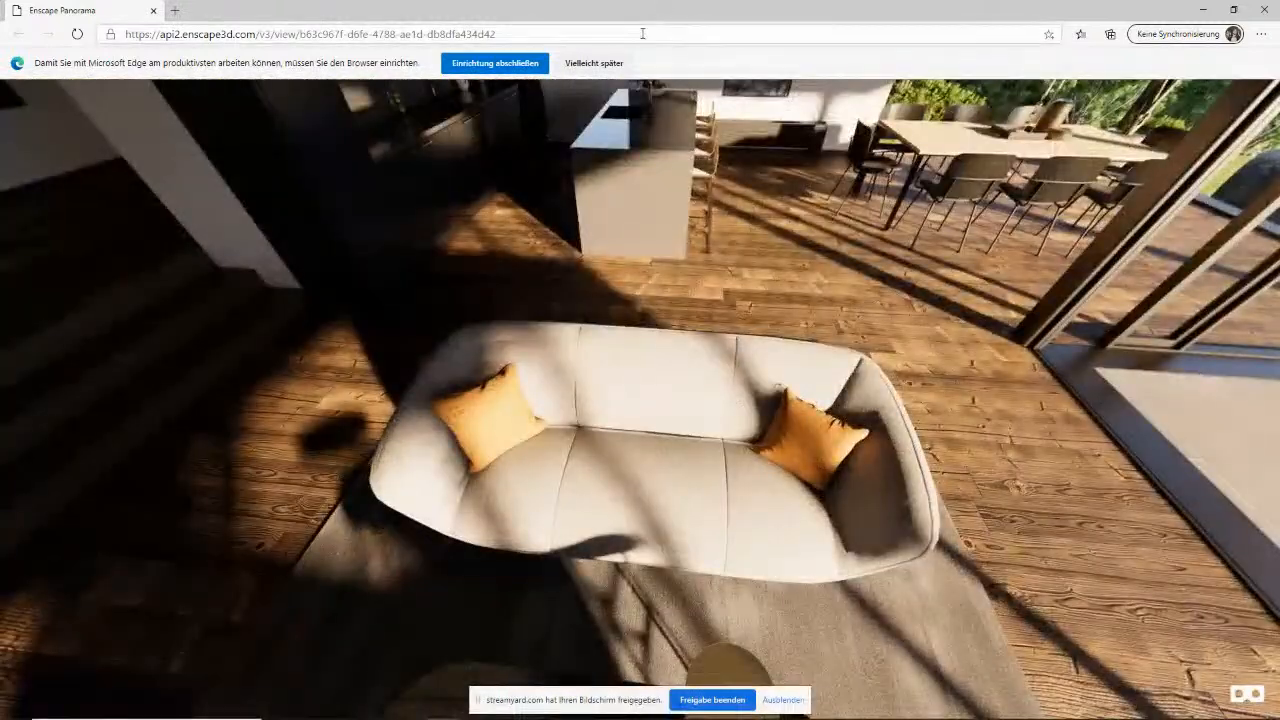
left_click(643, 34)
key("alt+Tab")
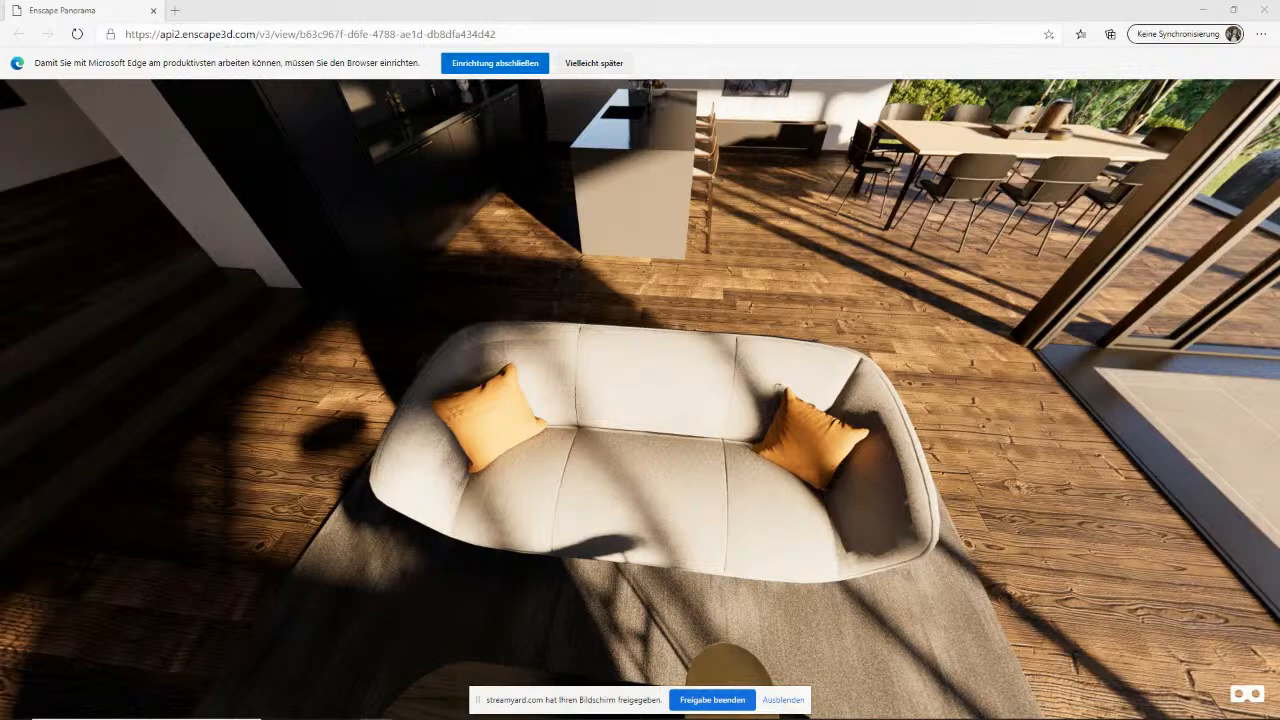
Look around the browser panorama across the dining area, terrace and pool toward the man on the exercise bike
left_click_drag(467, 343, 958, 600)
left_click_drag(664, 475, 1000, 443)
left_click_drag(590, 538, 955, 447)
left_click_drag(526, 438, 711, 425)
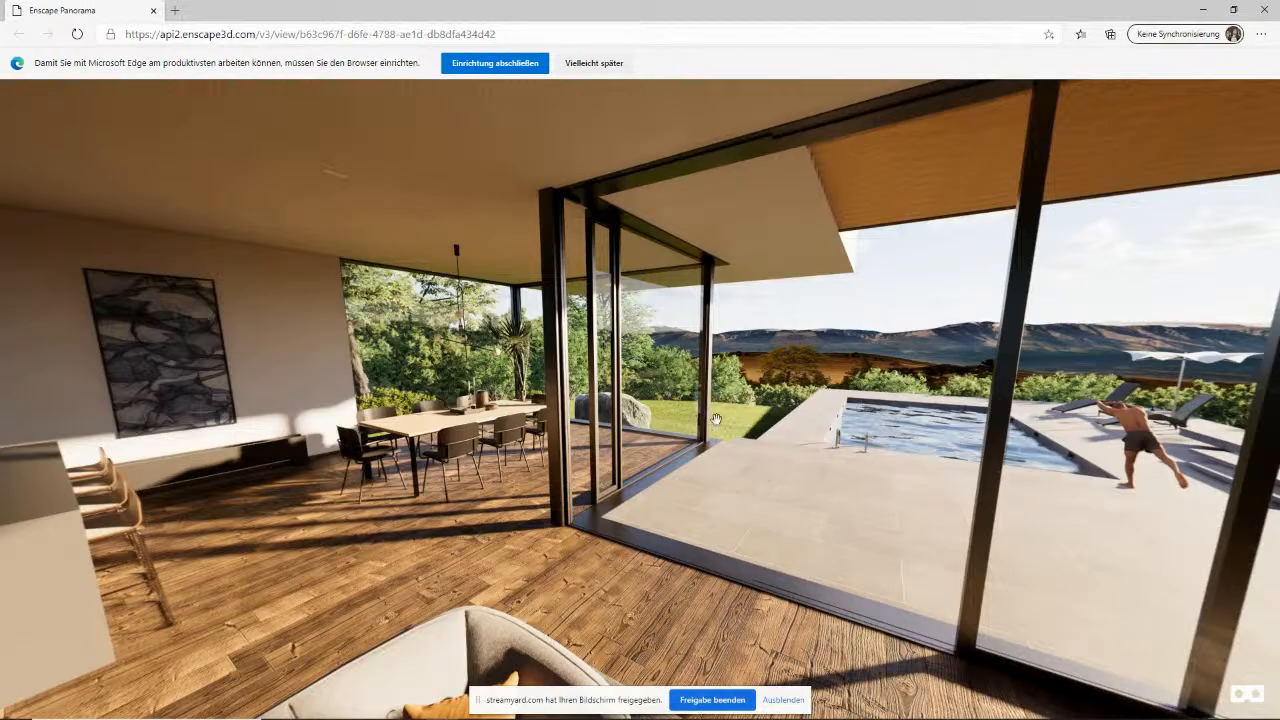
mouse_move(333, 326)
left_mouse_down()
mouse_move(403, 260)
mouse_move(522, 264)
mouse_move(585, 353)
mouse_move(345, 343)
left_mouse_up()
left_click_drag(714, 353, 429, 341)
left_click_drag(707, 366, 887, 400)
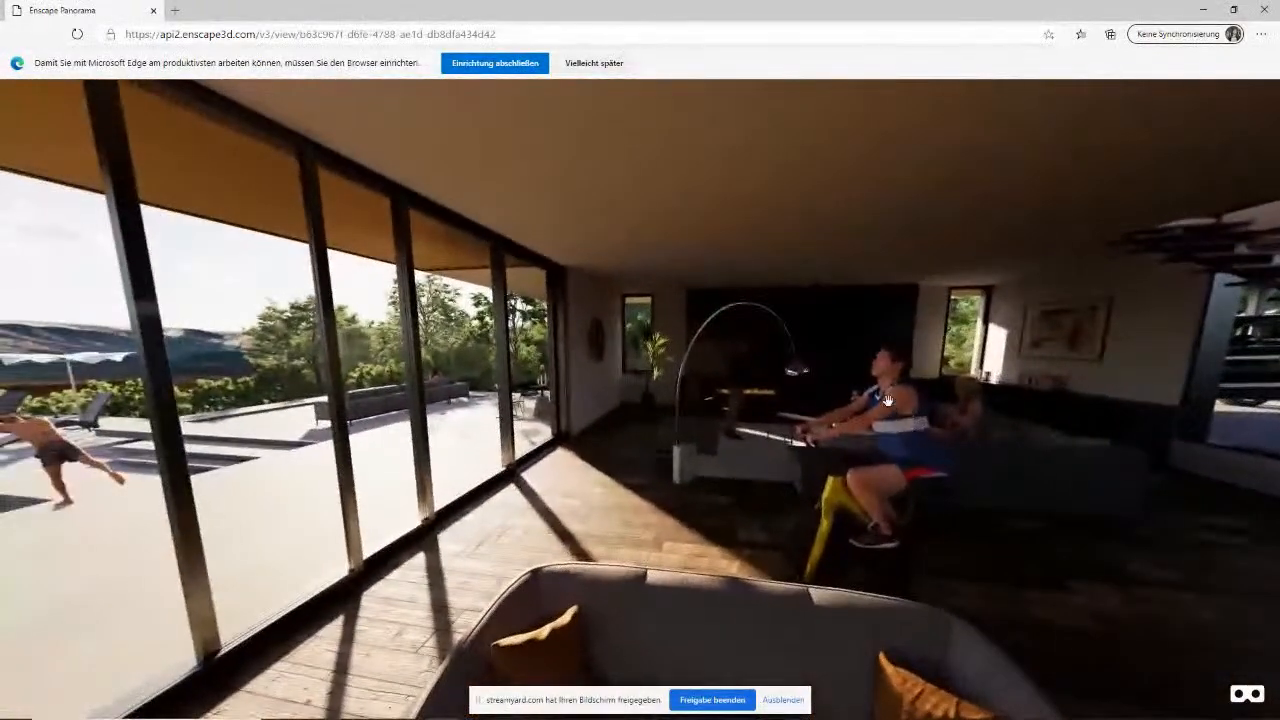
Return to Enscape, close the upload manager and move back to view the house across the outdoor lounge area
left_click(1203, 9)
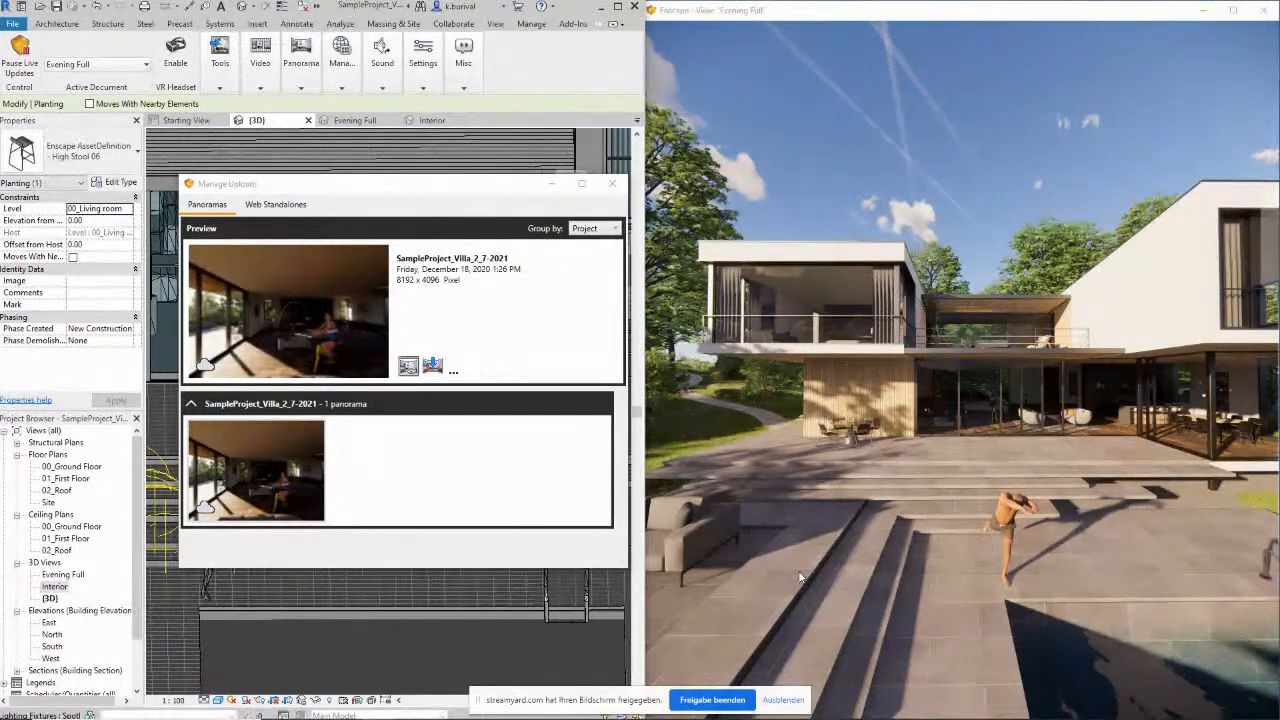
left_click(614, 184)
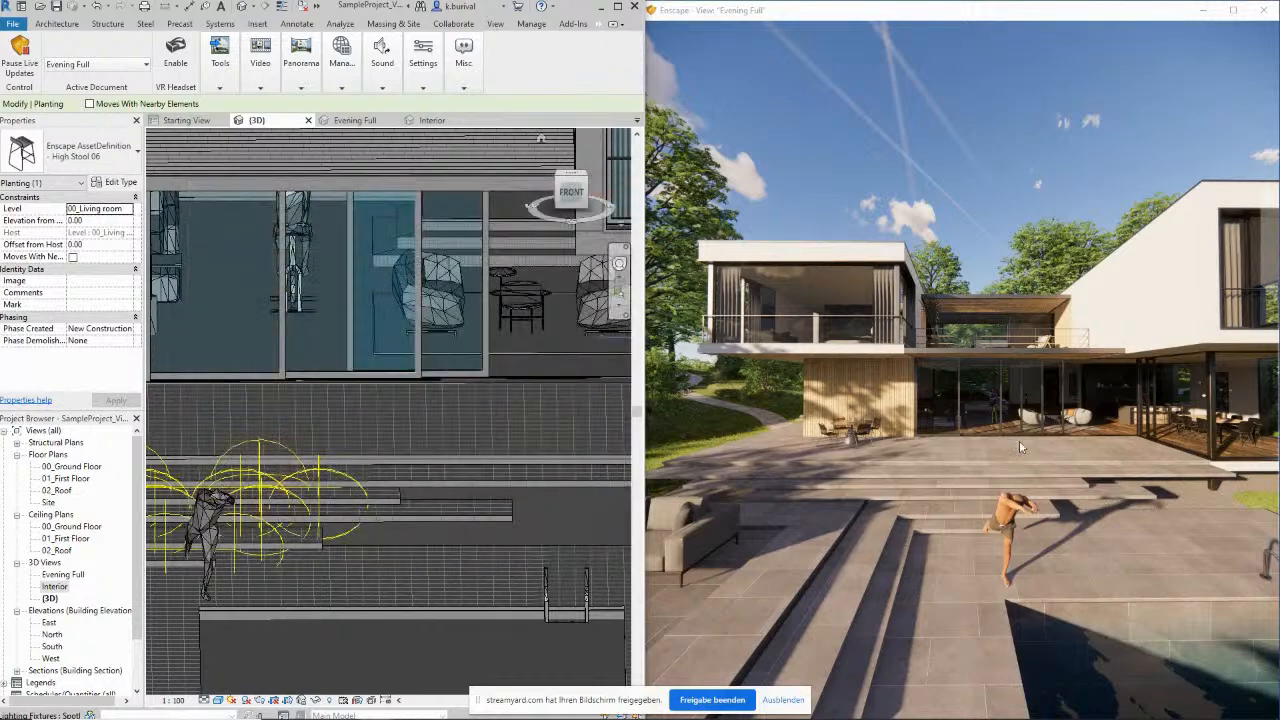
key("s")
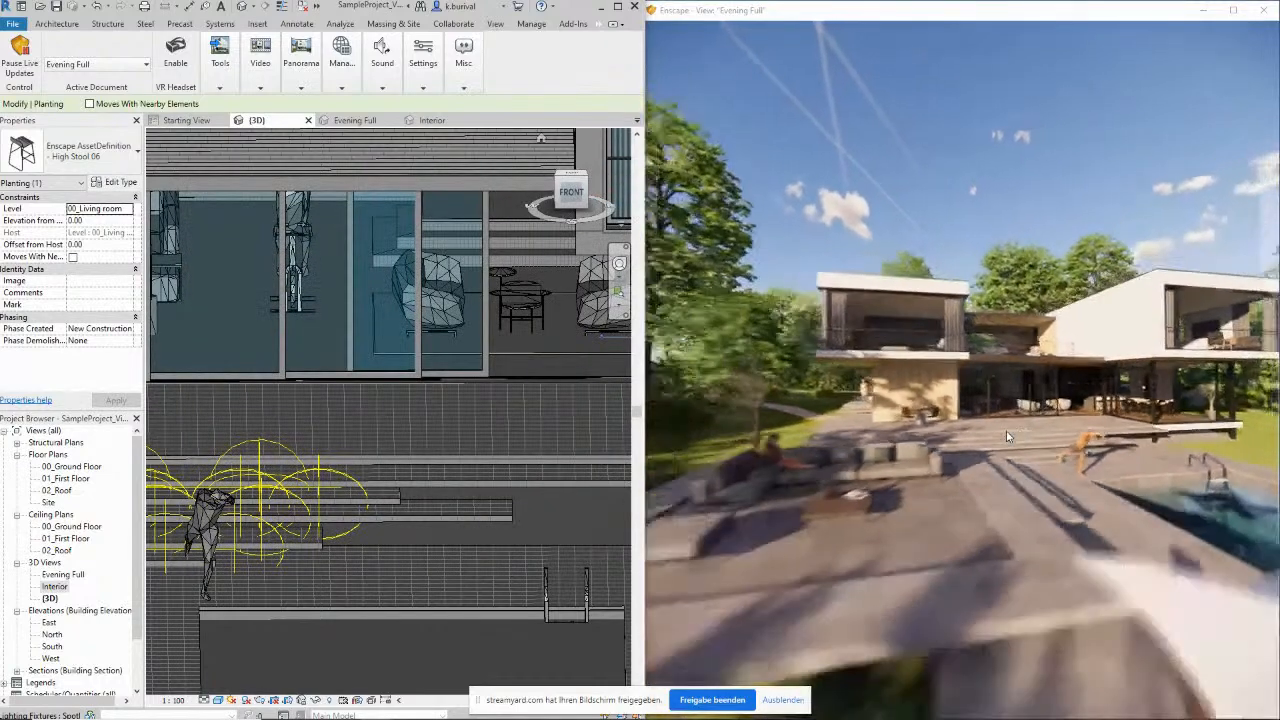
key("d")
key("a")
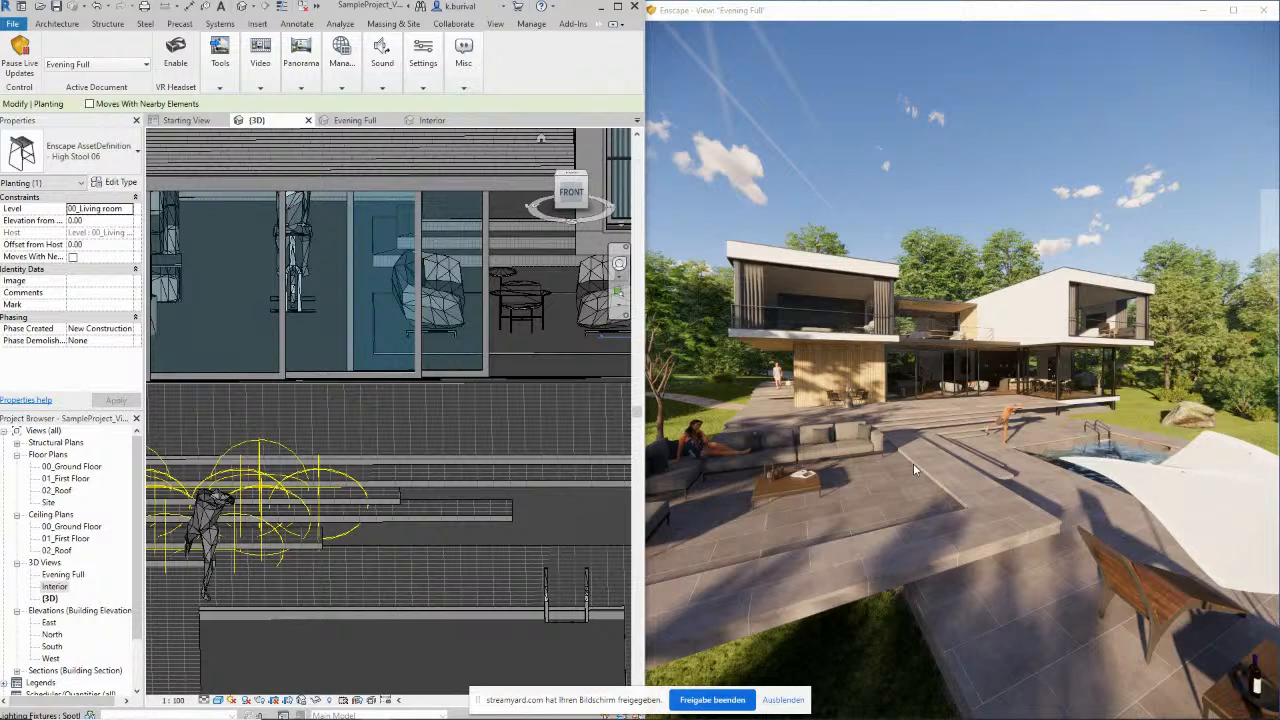
Show the Enscape keyboard help and open the Video Editor with the house and lounge terrace in view
key("h")
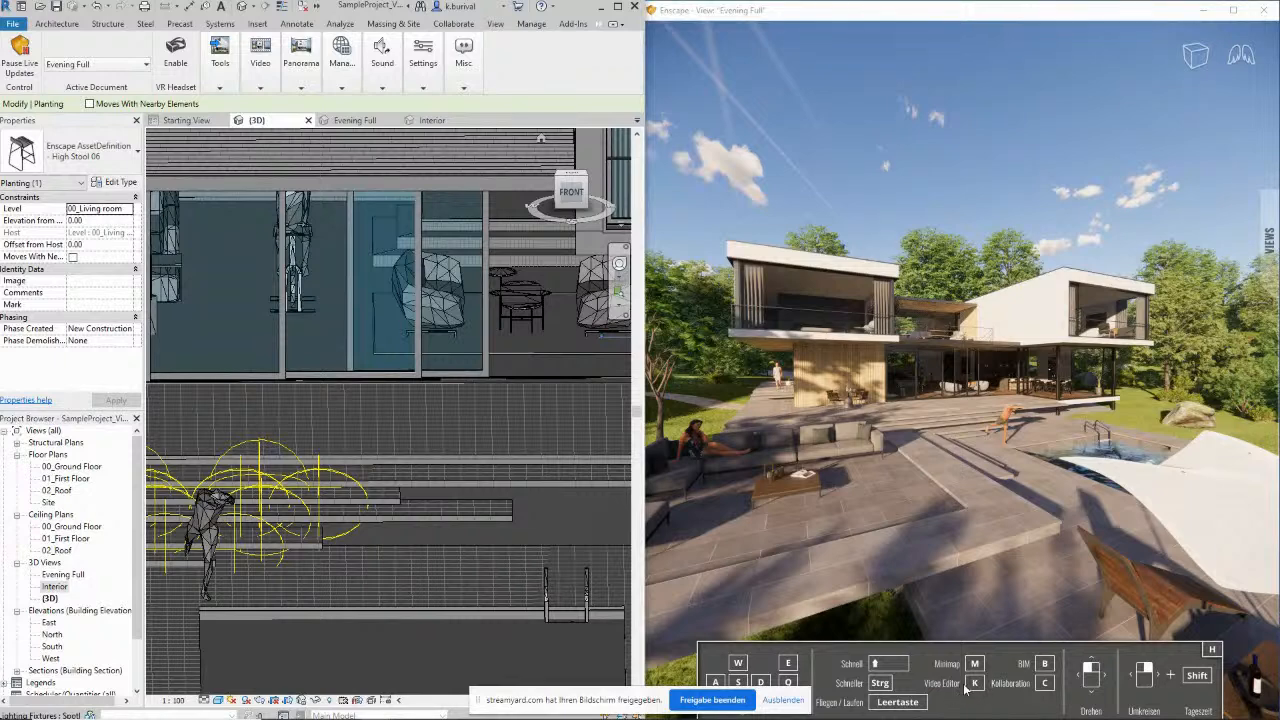
left_click(433, 80)
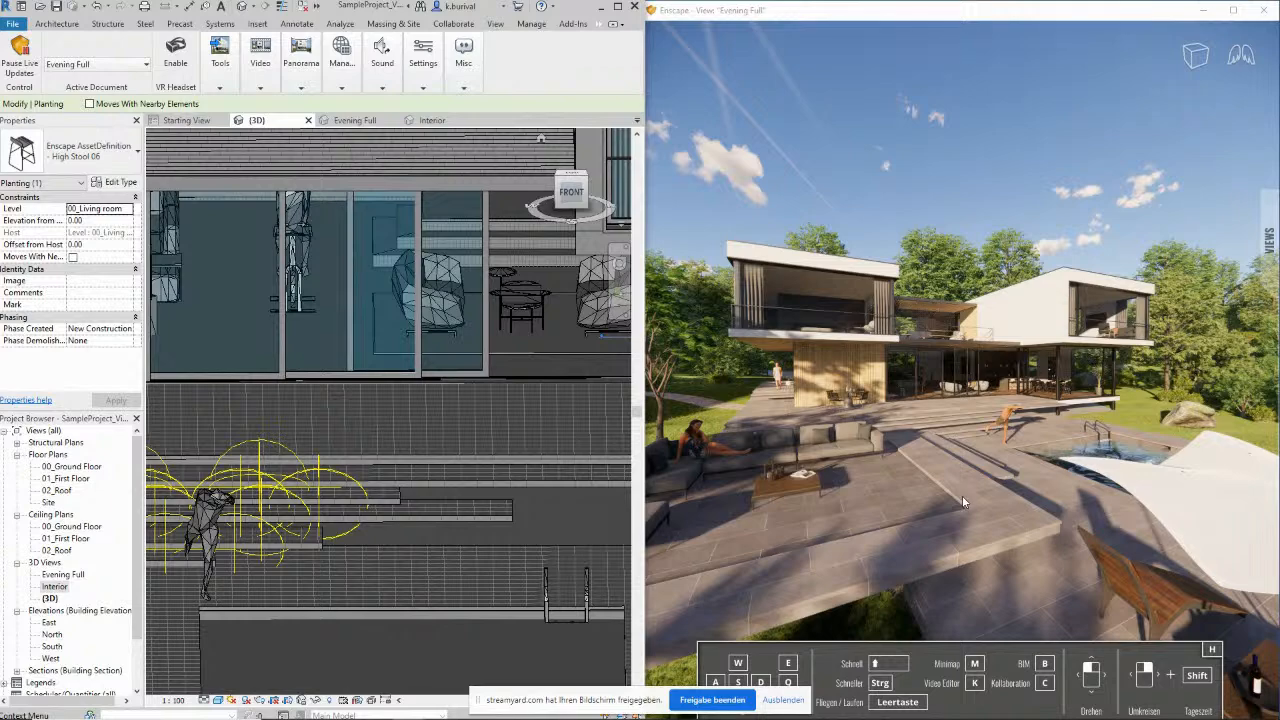
key("k")
left_click_drag(967, 507, 934, 541)
left_click(789, 700)
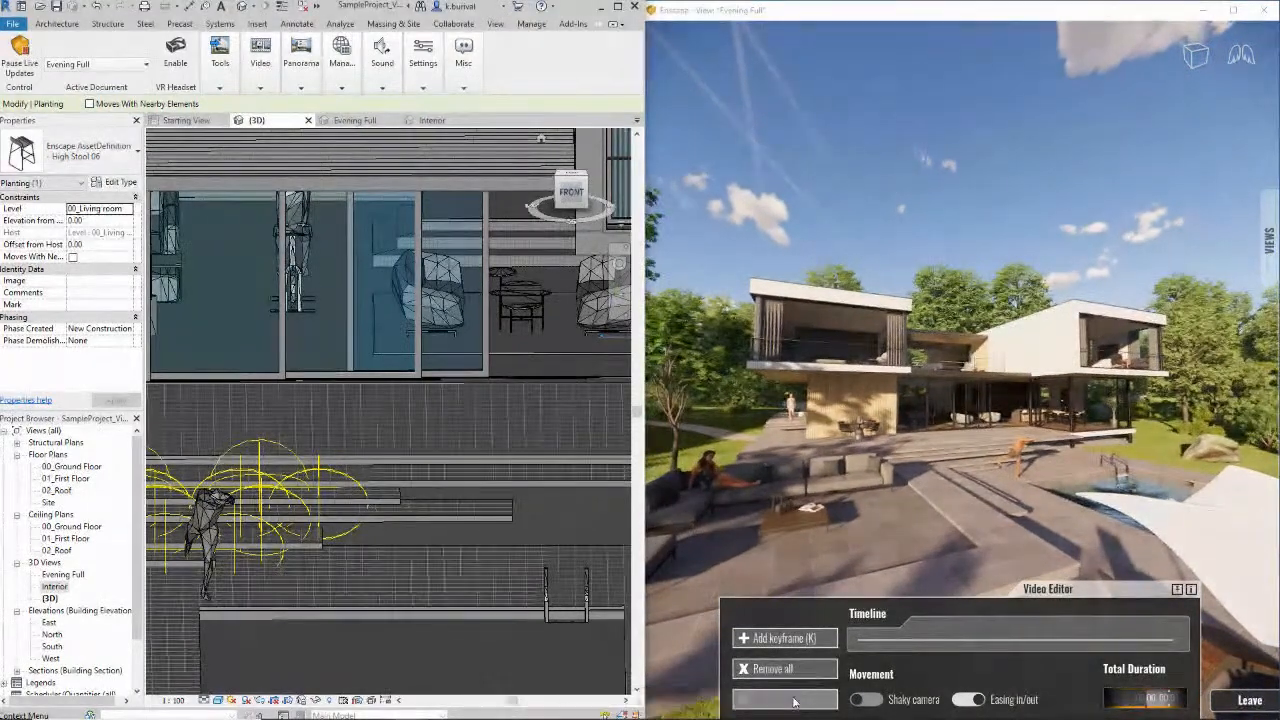
left_click_drag(930, 455, 935, 449)
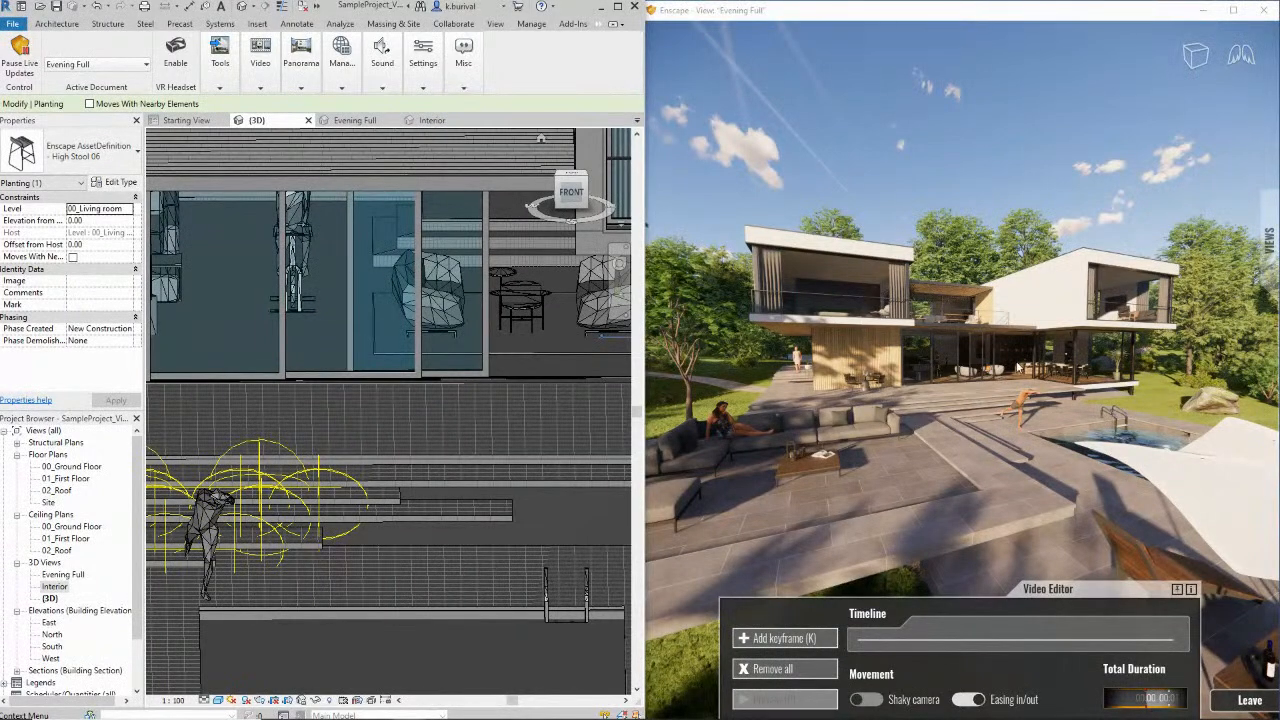
Add the first two video keyframes, starting with the house overview and continuing past the lounge terrace
key("s")
left_click_drag(1016, 361, 1018, 361)
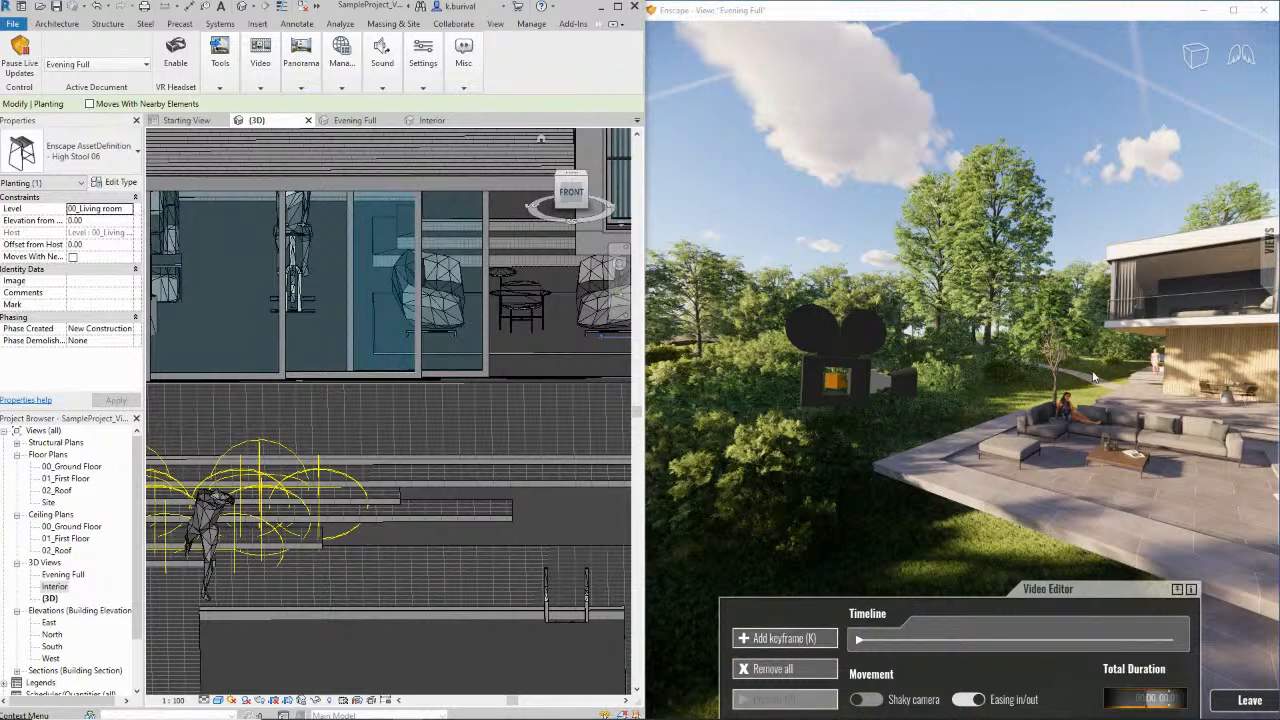
left_click_drag(1017, 378, 988, 368)
key("w")
key("s")
key("s")
key("k")
Continue the camera path with two more keyframes leading along the terrace to the living room windows
key("s")
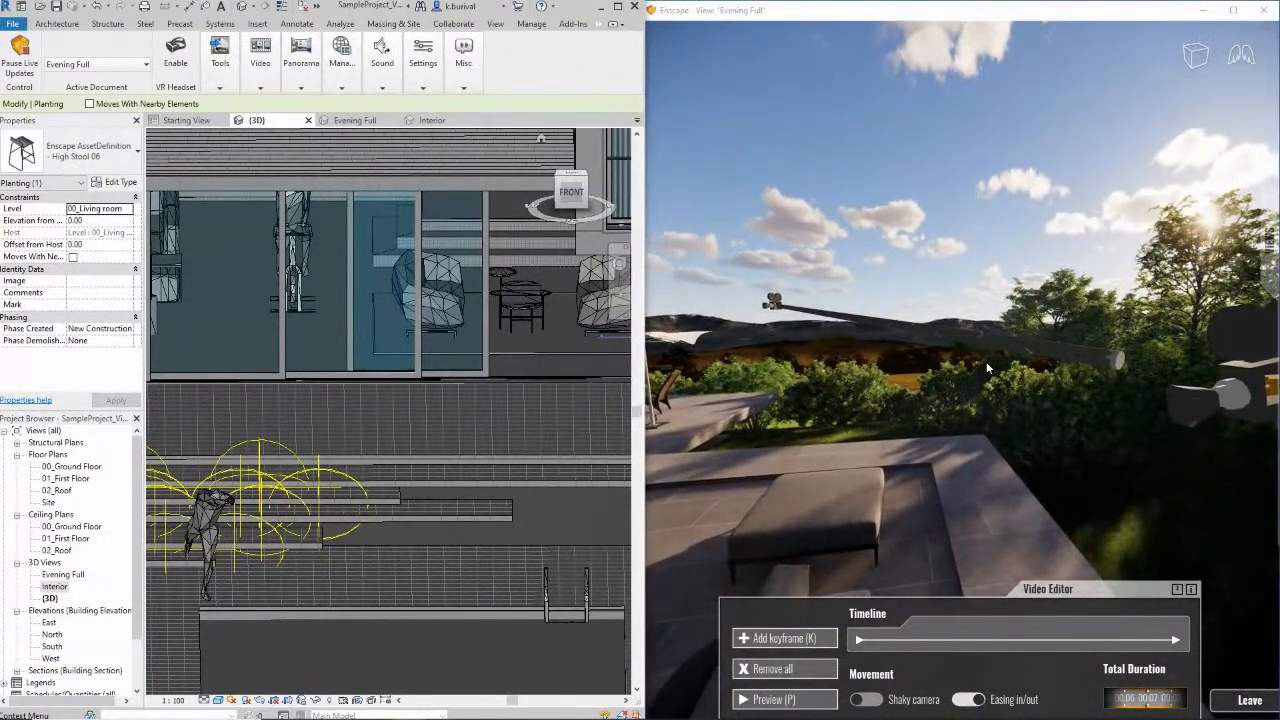
key("s")
left_click_drag(987, 368, 970, 371)
key("a")
key("k")
key("a")
key("d")
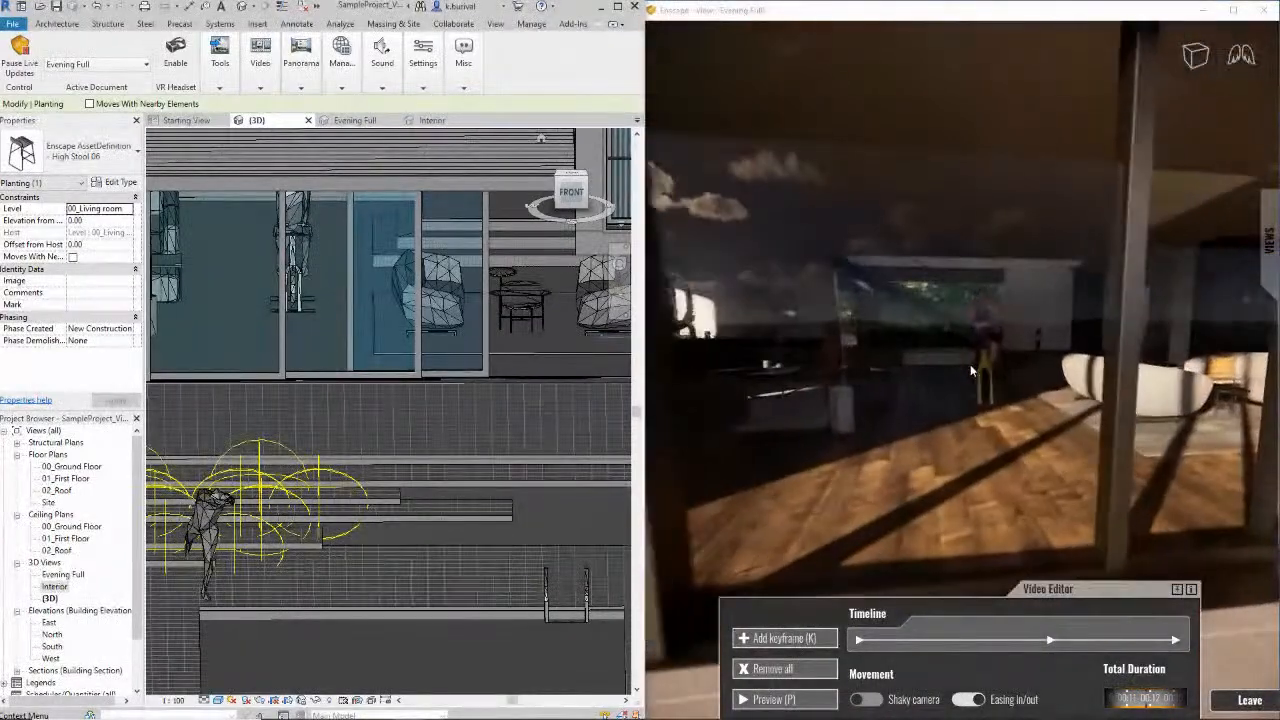
key("k")
Move into the living room and add two keyframes past the arc lamp, sofa and exercise bike
key("w")
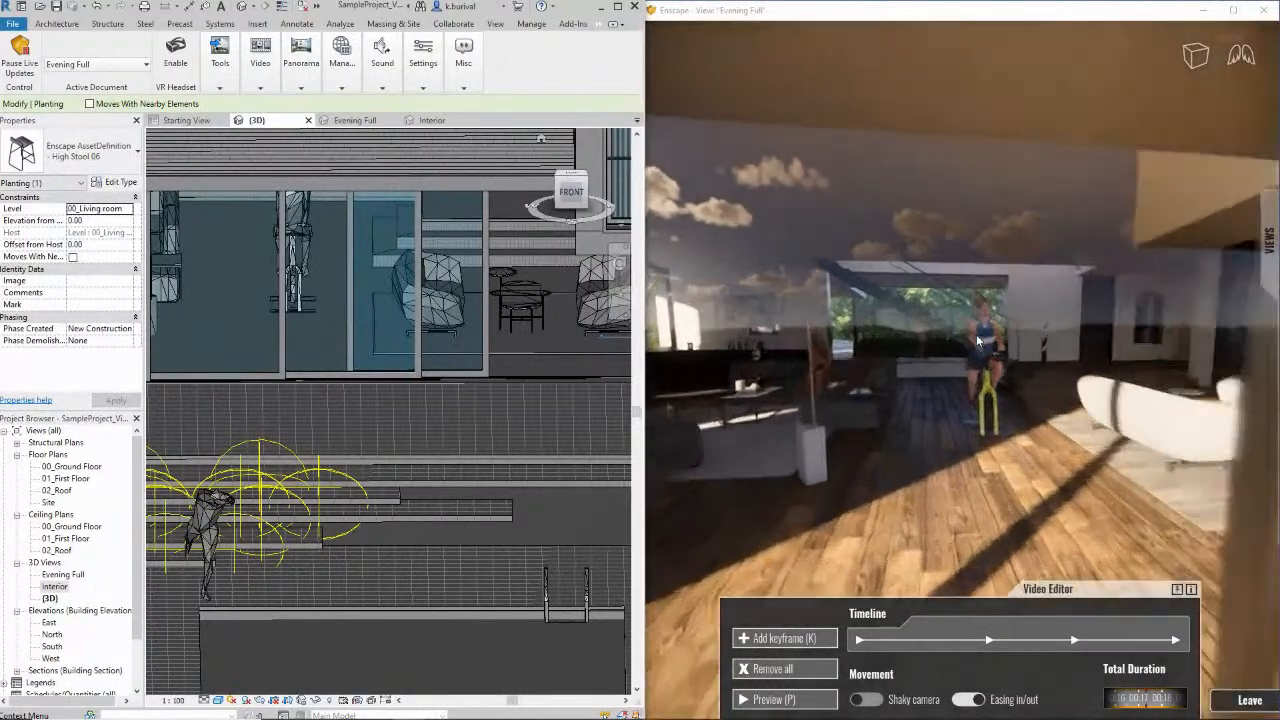
left_click_drag(970, 371, 970, 371)
key("w")
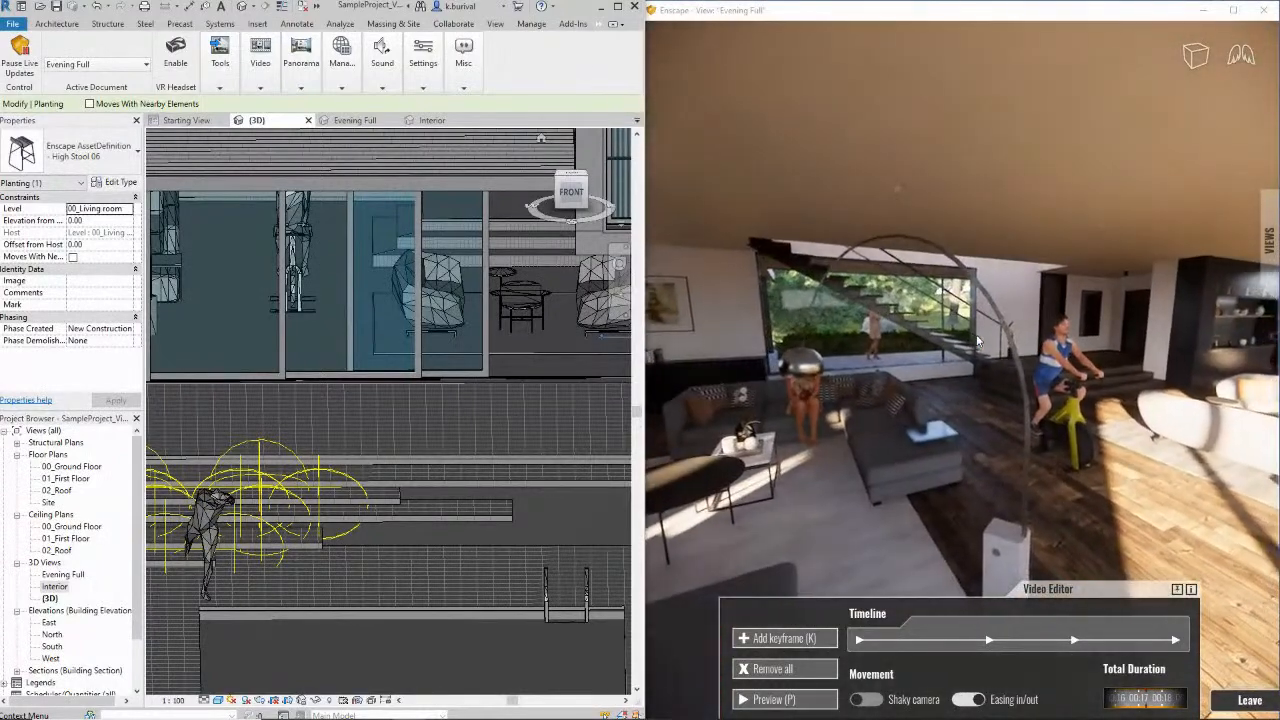
key("k")
left_click_drag(978, 340, 996, 321)
key("a")
key("k")
Add two further keyframes from the back of the living room, beyond the sofas and exercise bike
key("s")
key("w")
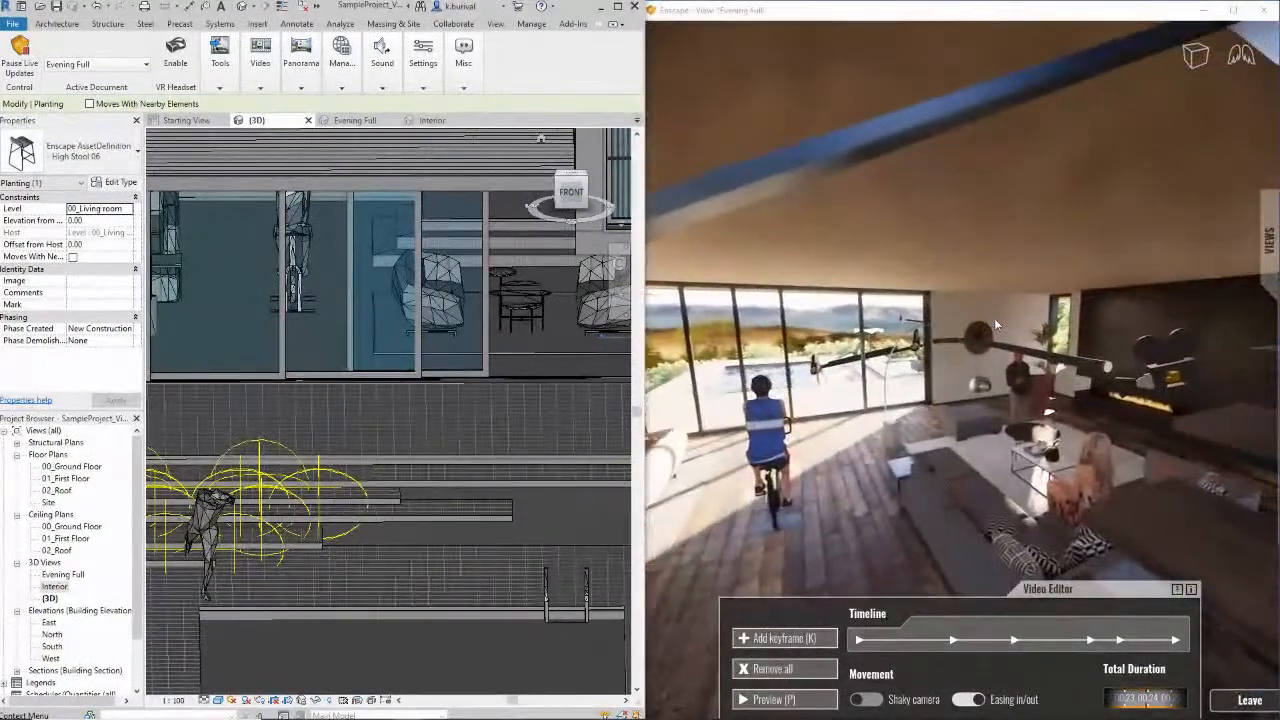
key("k")
key("s")
left_click_drag(999, 316, 997, 312)
key("k")
Extend the camera path with three keyframes ending on the upper terrace between the lounge chairs
key("w")
key("w")
left_click_drag(996, 314, 996, 314)
key("k")
key("w")
key("k")
key("w")
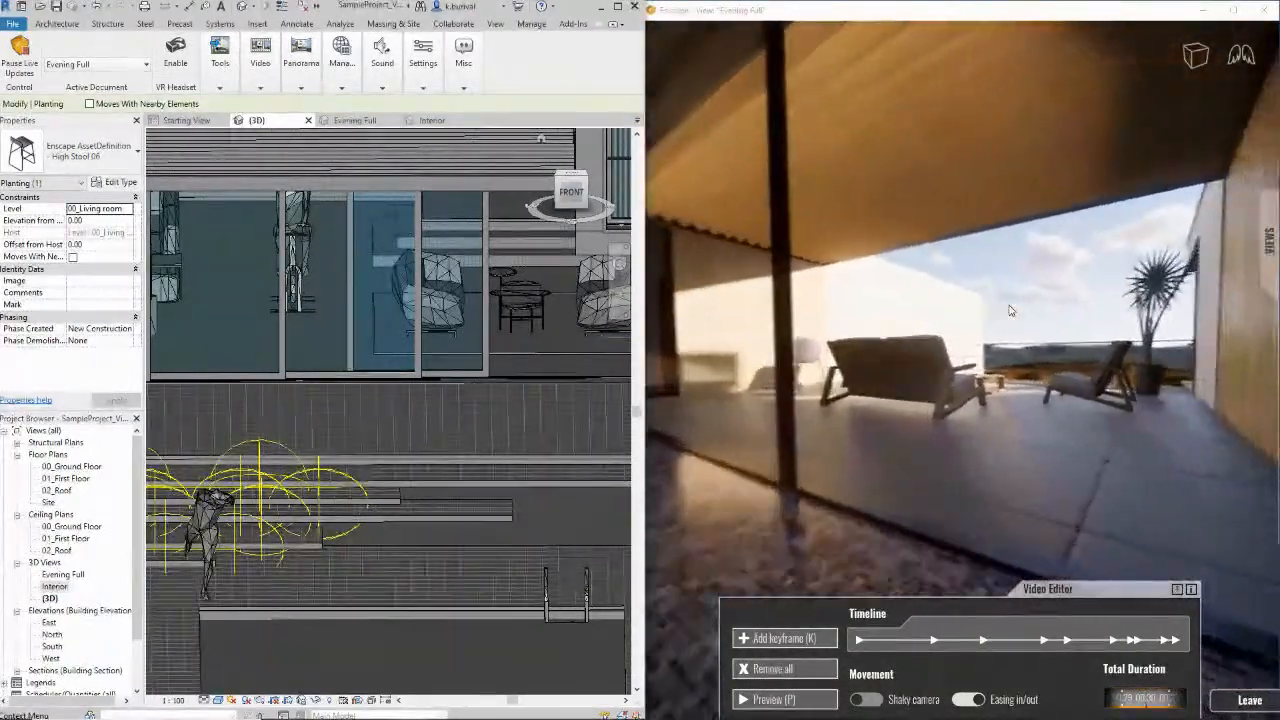
key("k")
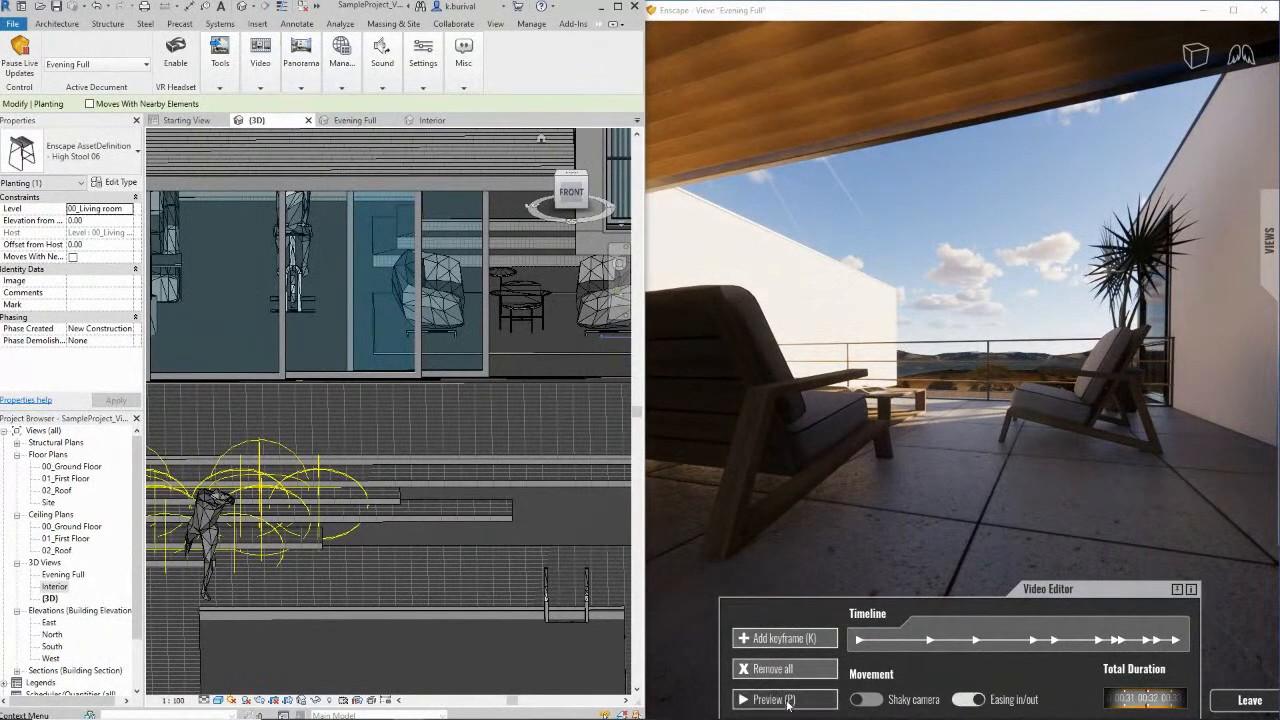
Preview the camera path and insert an extra keyframe on the segment leading into the living room
key("p")
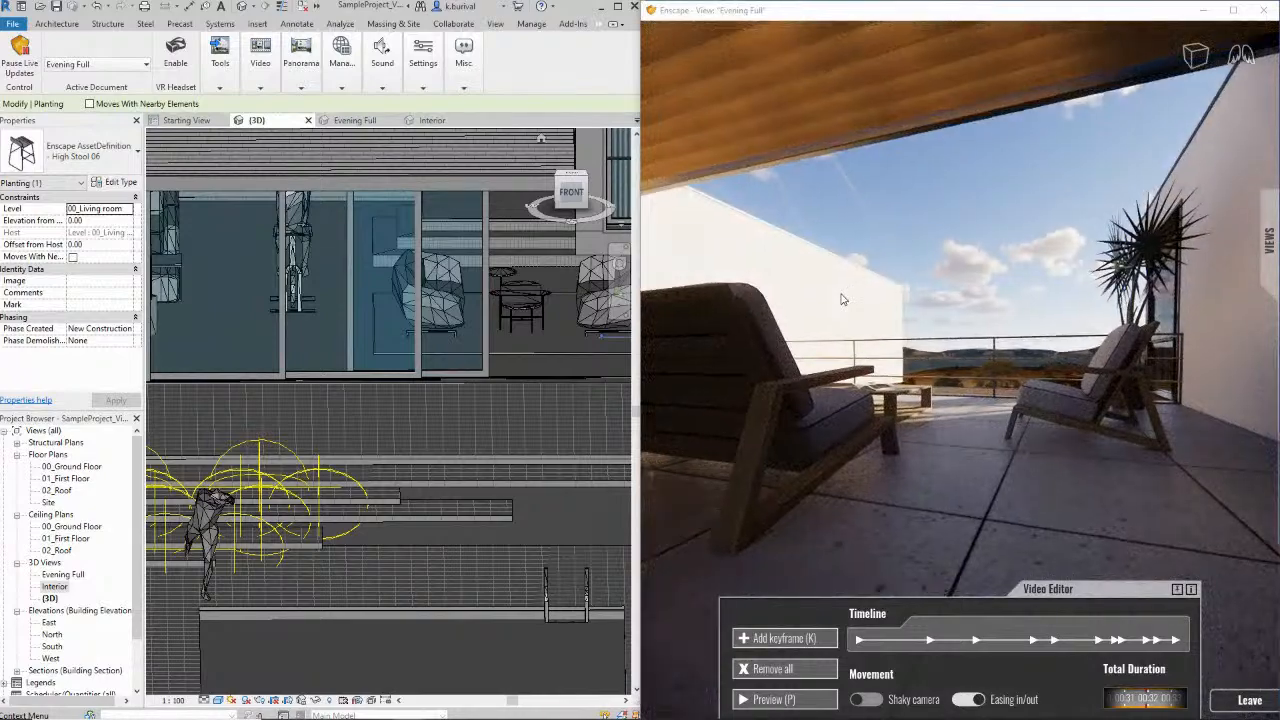
left_click_drag(843, 299, 842, 299)
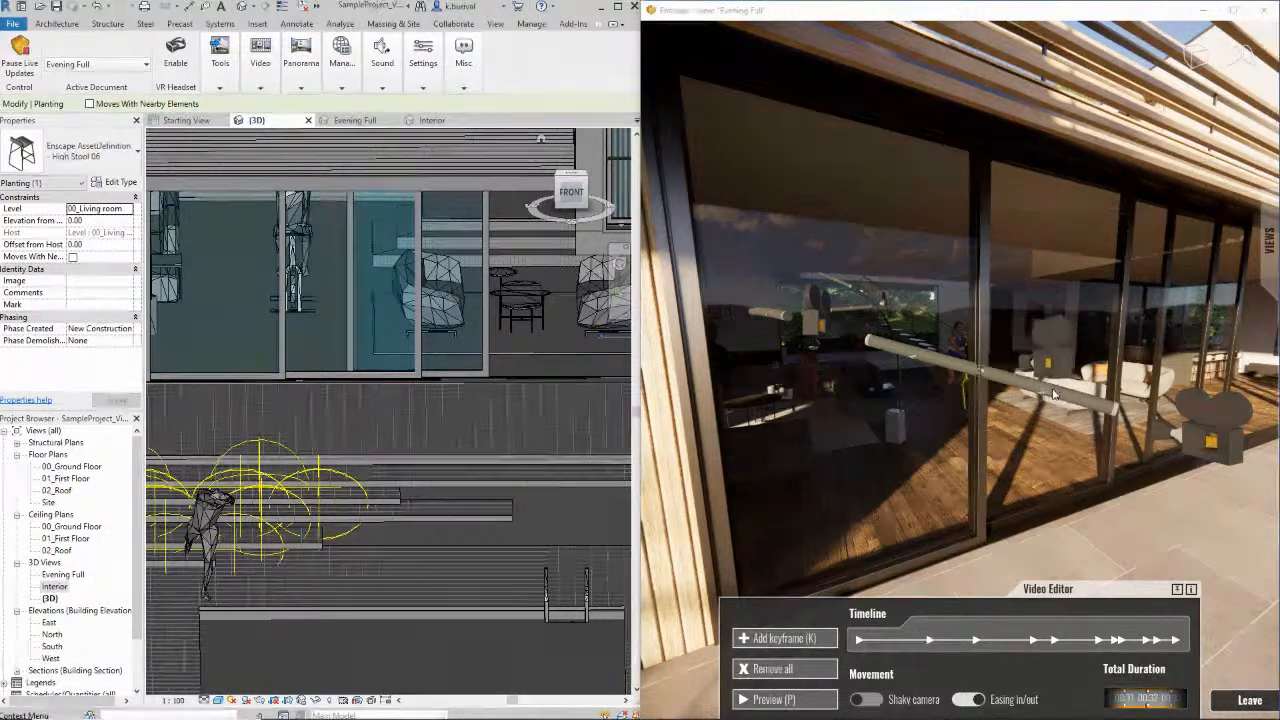
left_click(991, 379)
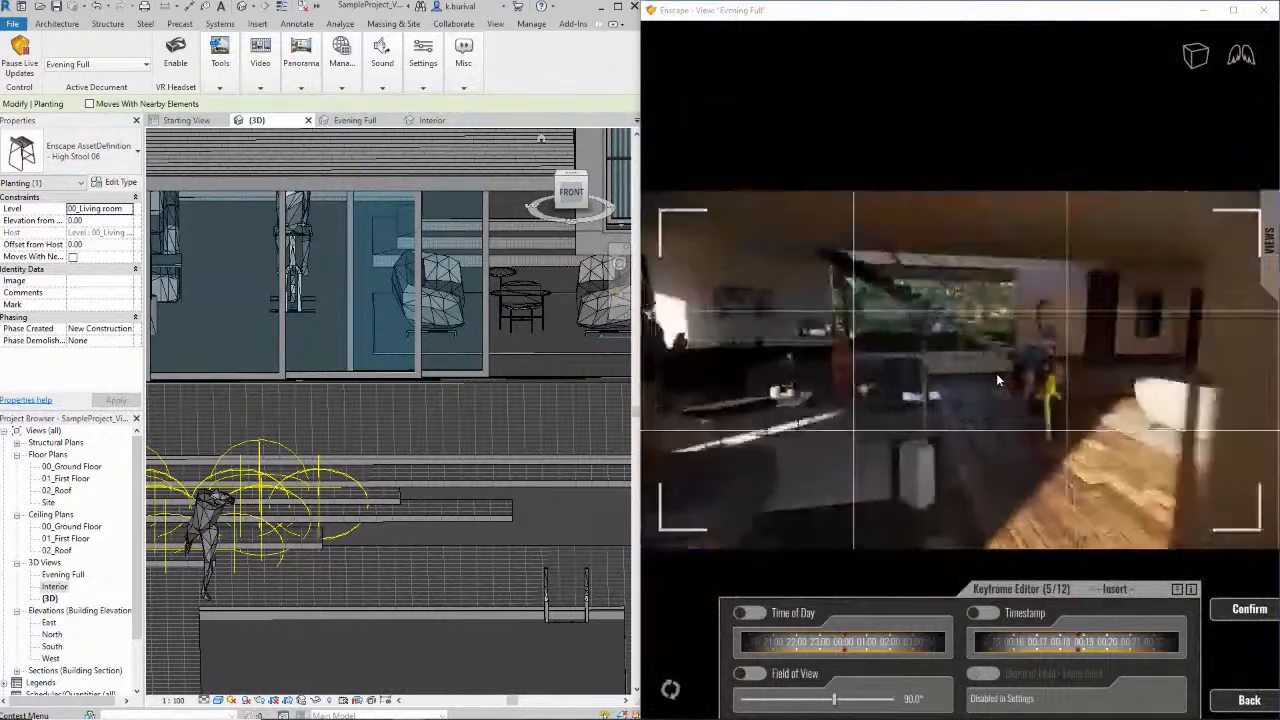
left_click(1252, 609)
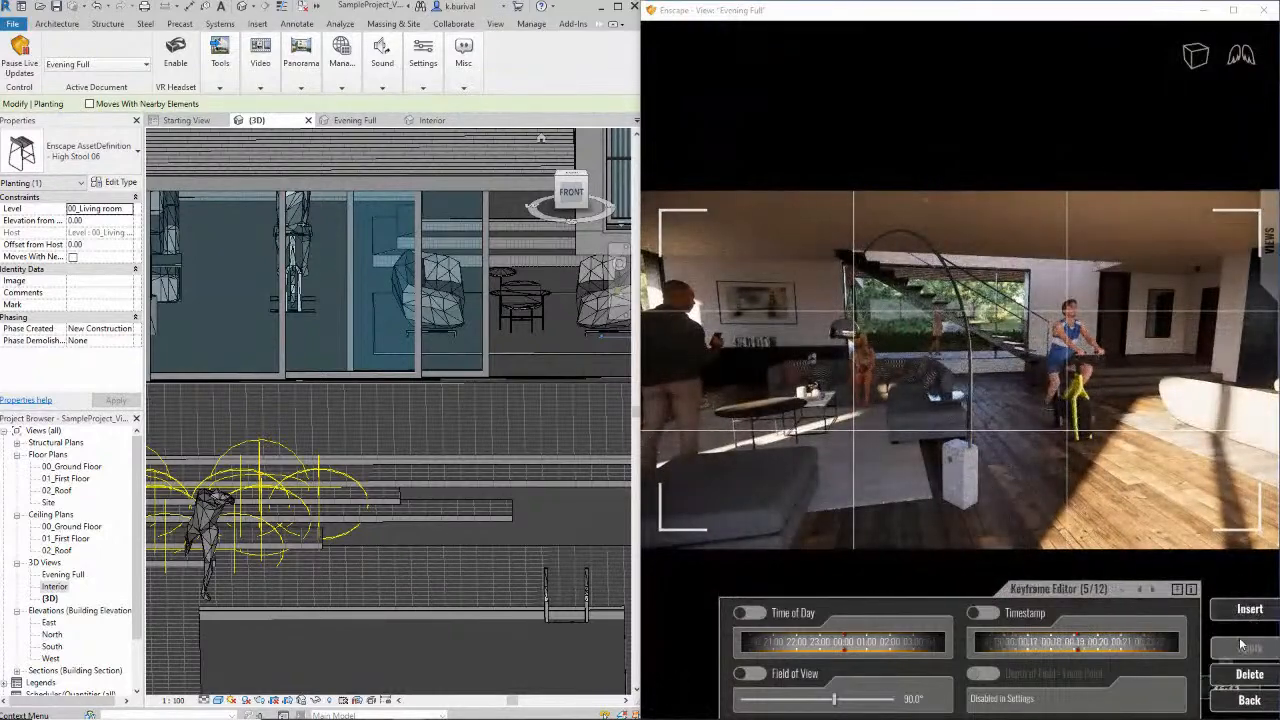
left_click(1245, 699)
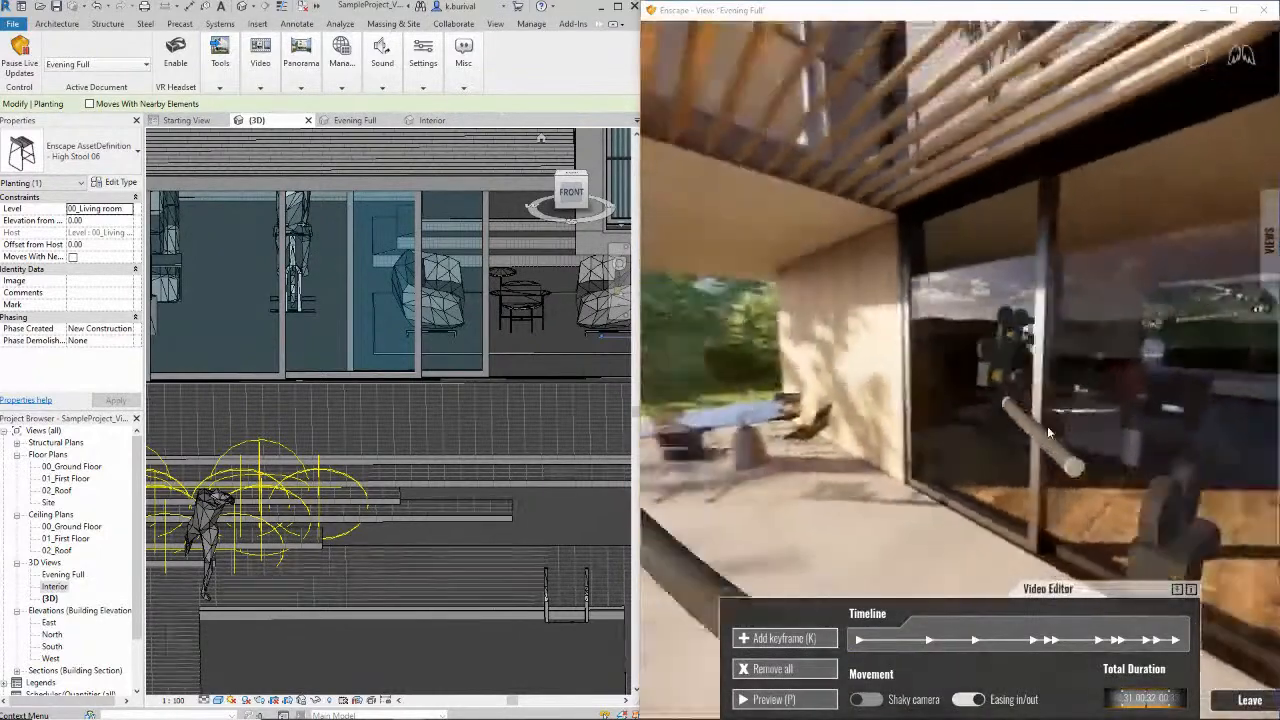
Add three closing keyframes that pull back from the upper terrace to a raised overview of the house and pool
key("w")
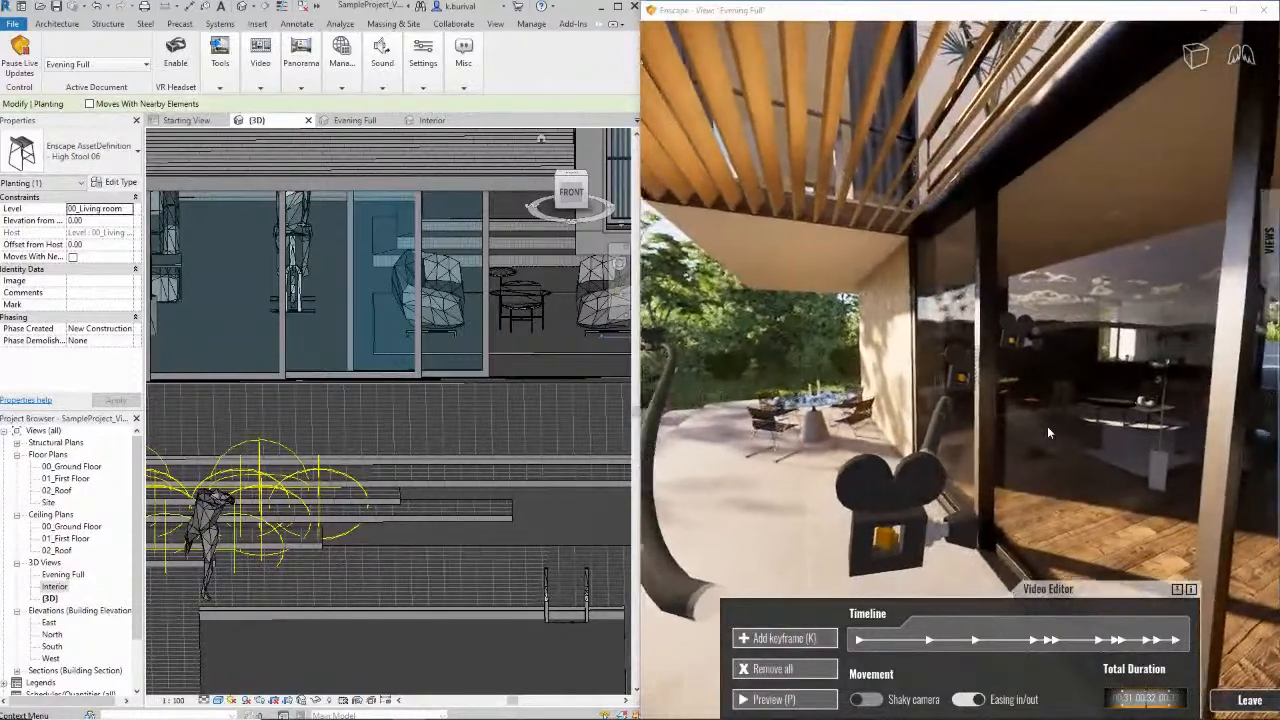
key("w")
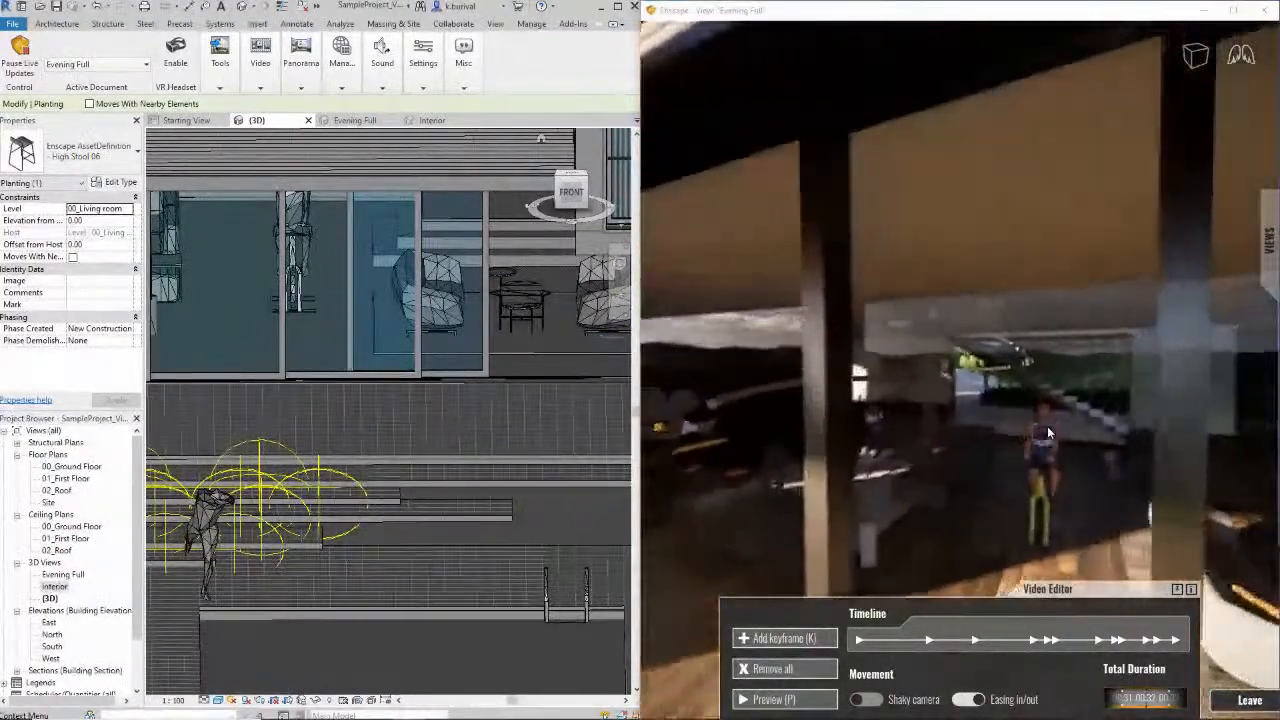
key("w")
left_click_drag(1034, 328, 990, 325)
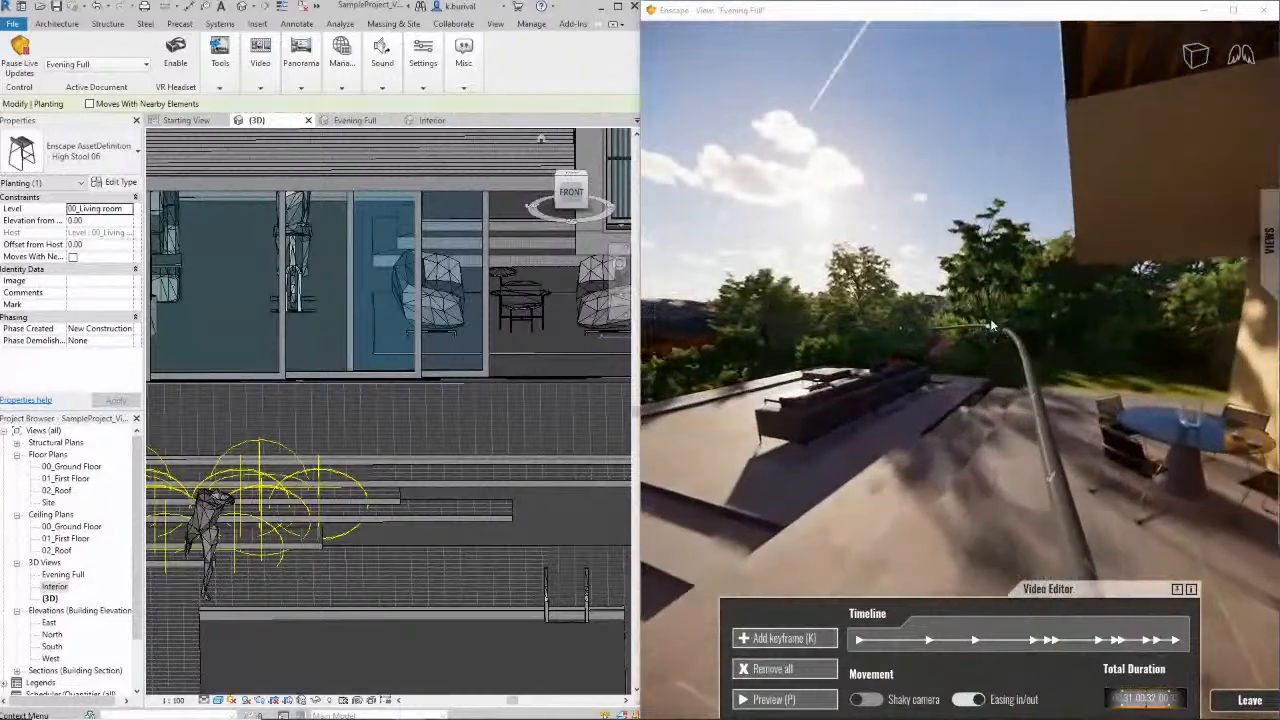
key("a")
key("e")
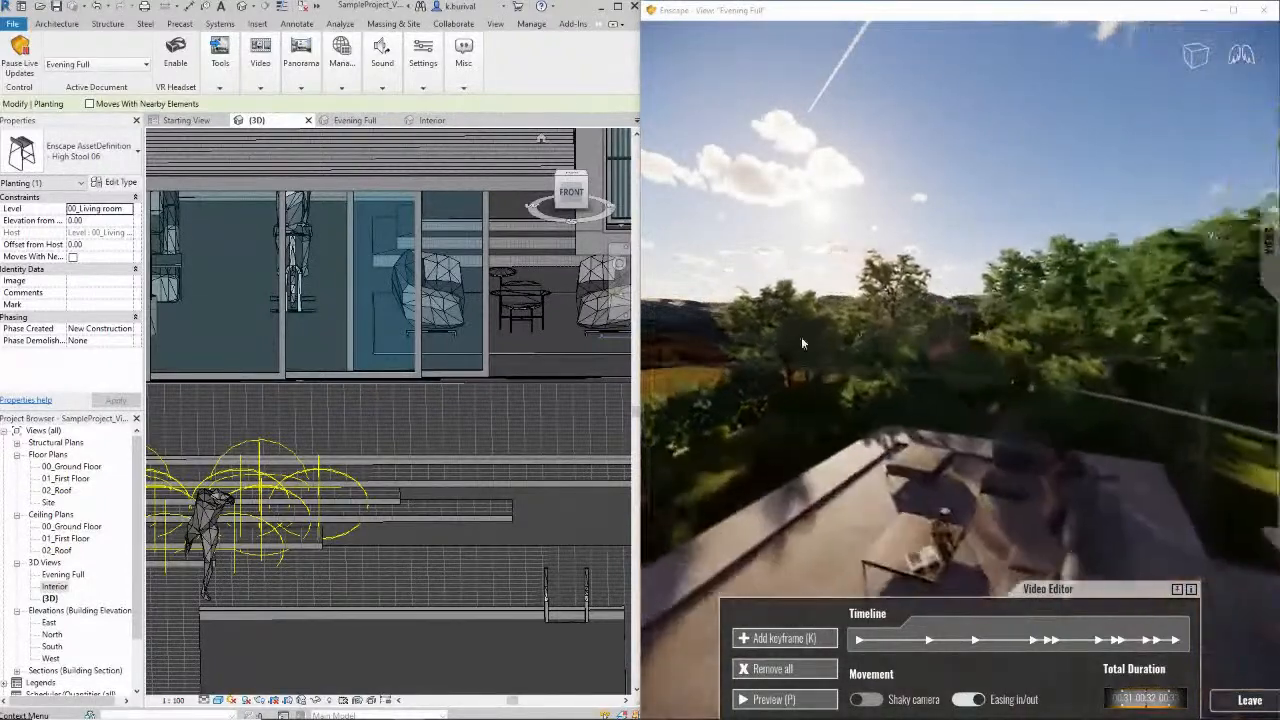
left_click_drag(801, 338, 764, 341)
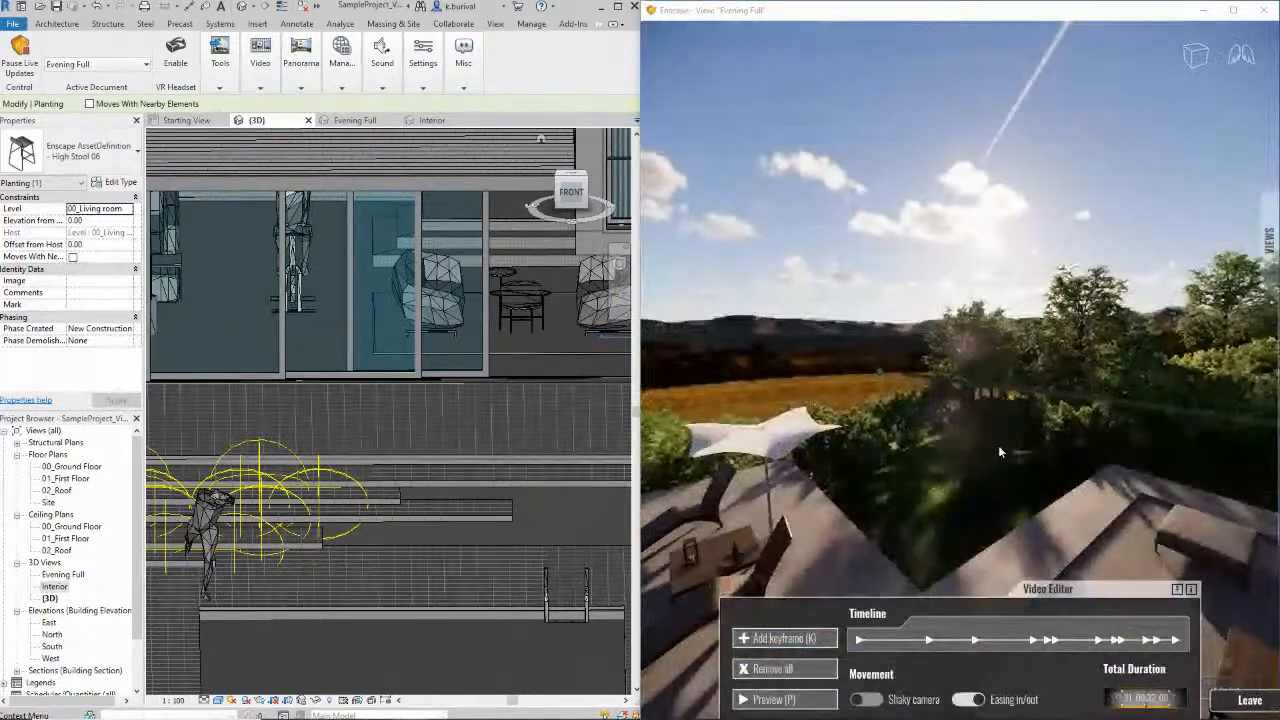
left_click_drag(998, 445, 999, 446)
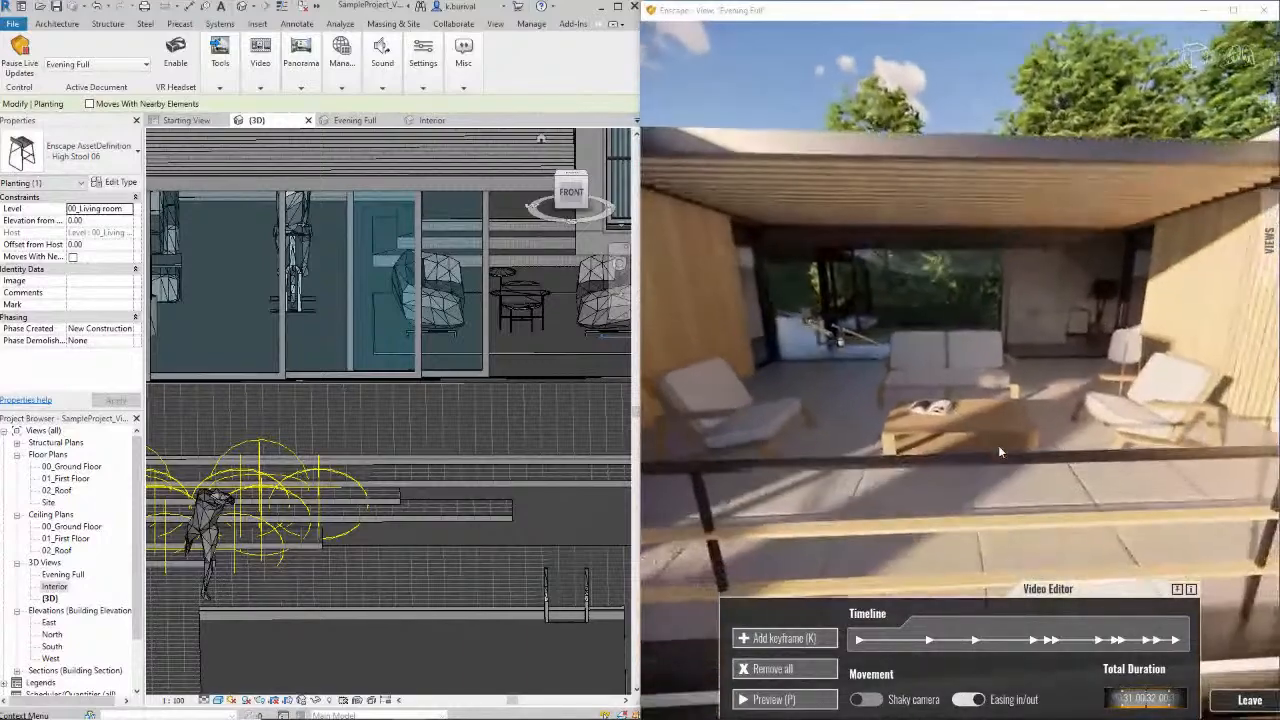
key("k")
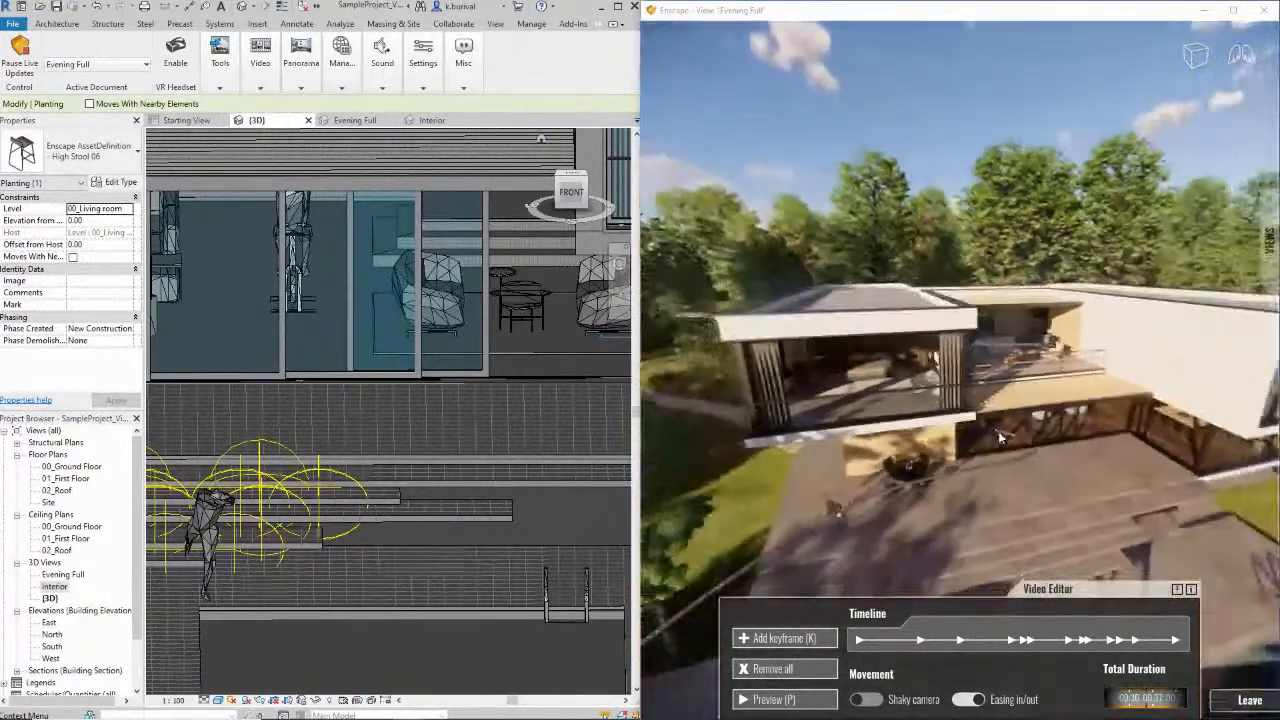
key("k")
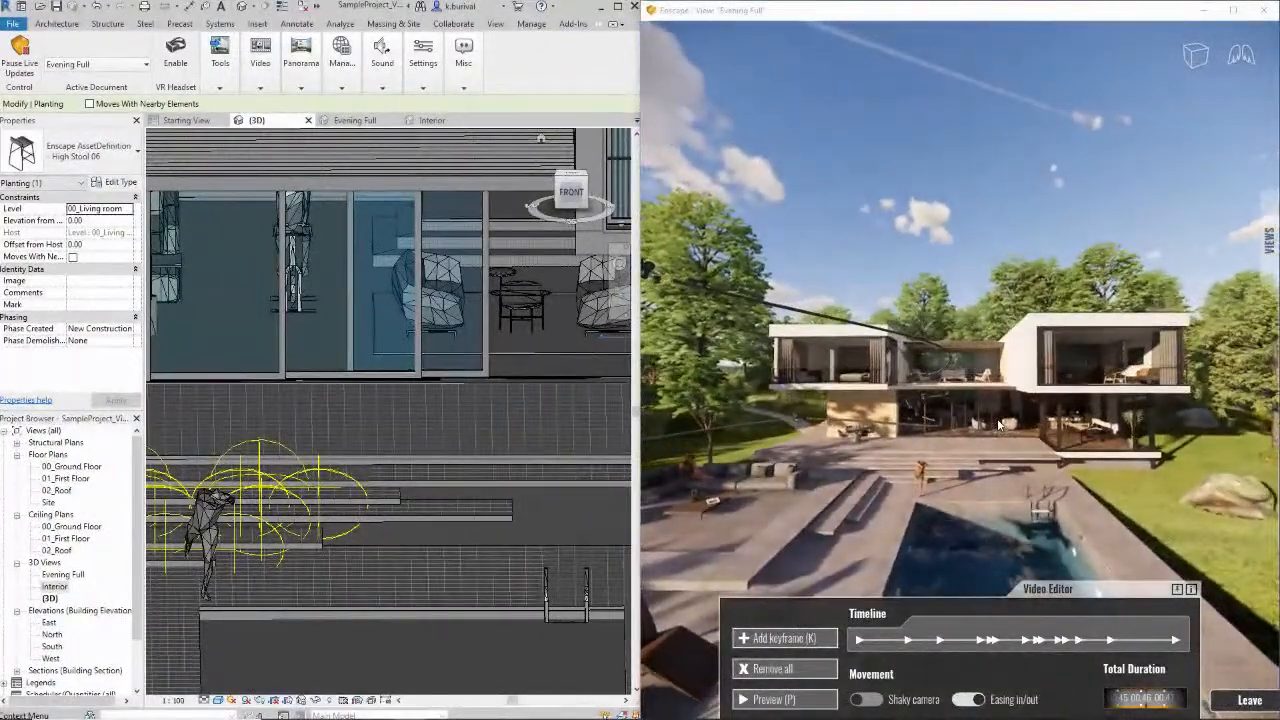
key("k")
Set the time of day of the camera path's first keyframe to dawn, shortly after 05:00, and apply it
left_click_drag(998, 425, 878, 485)
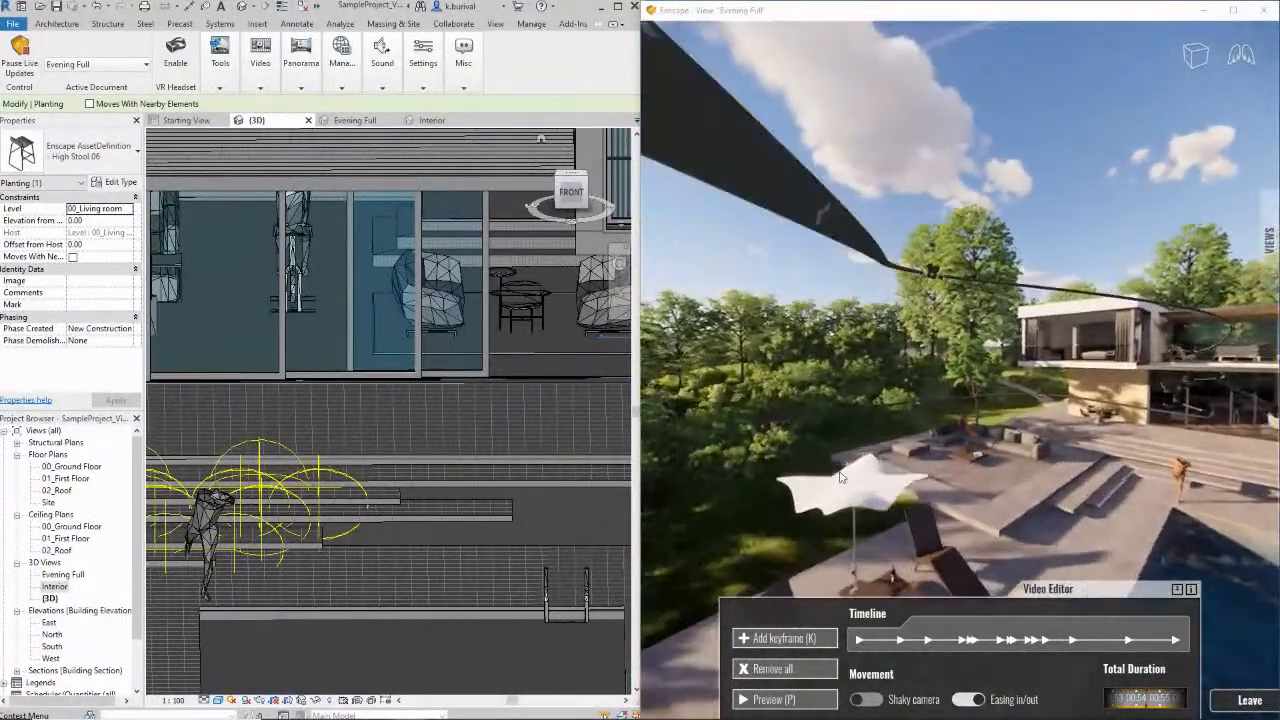
left_click(897, 505)
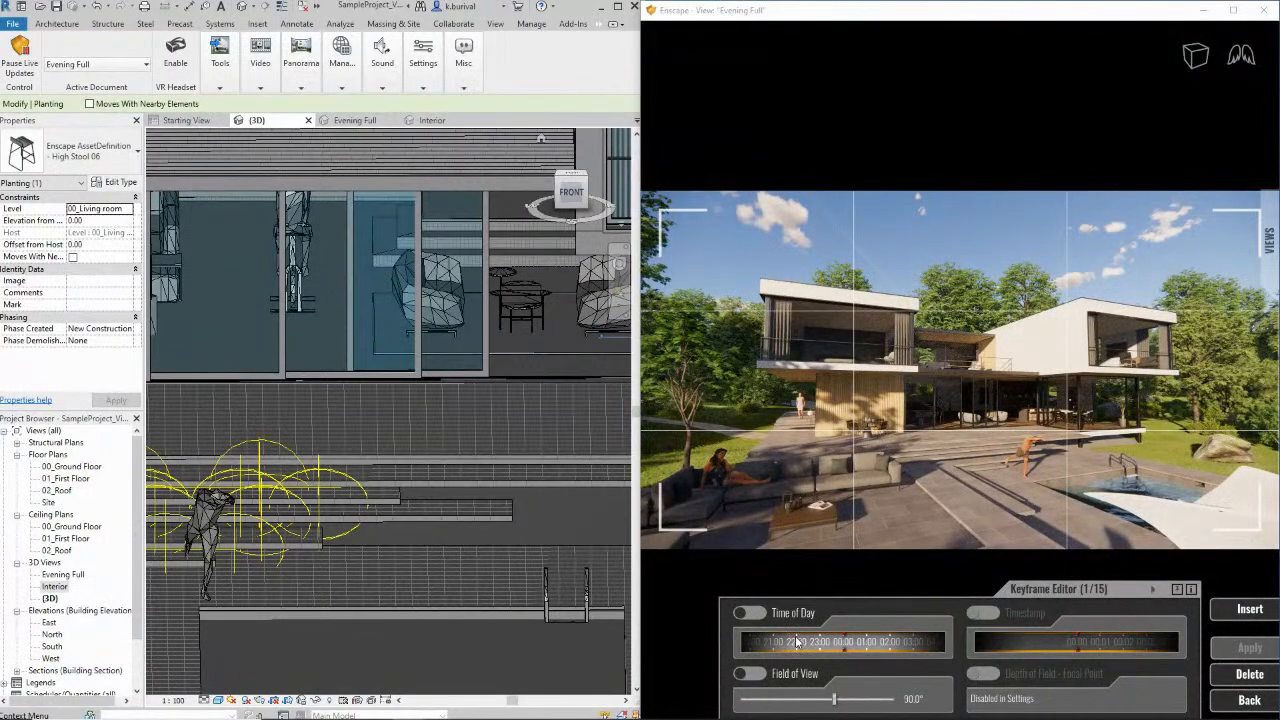
left_click_drag(800, 645, 535, 648)
left_click_drag(674, 591, 806, 587)
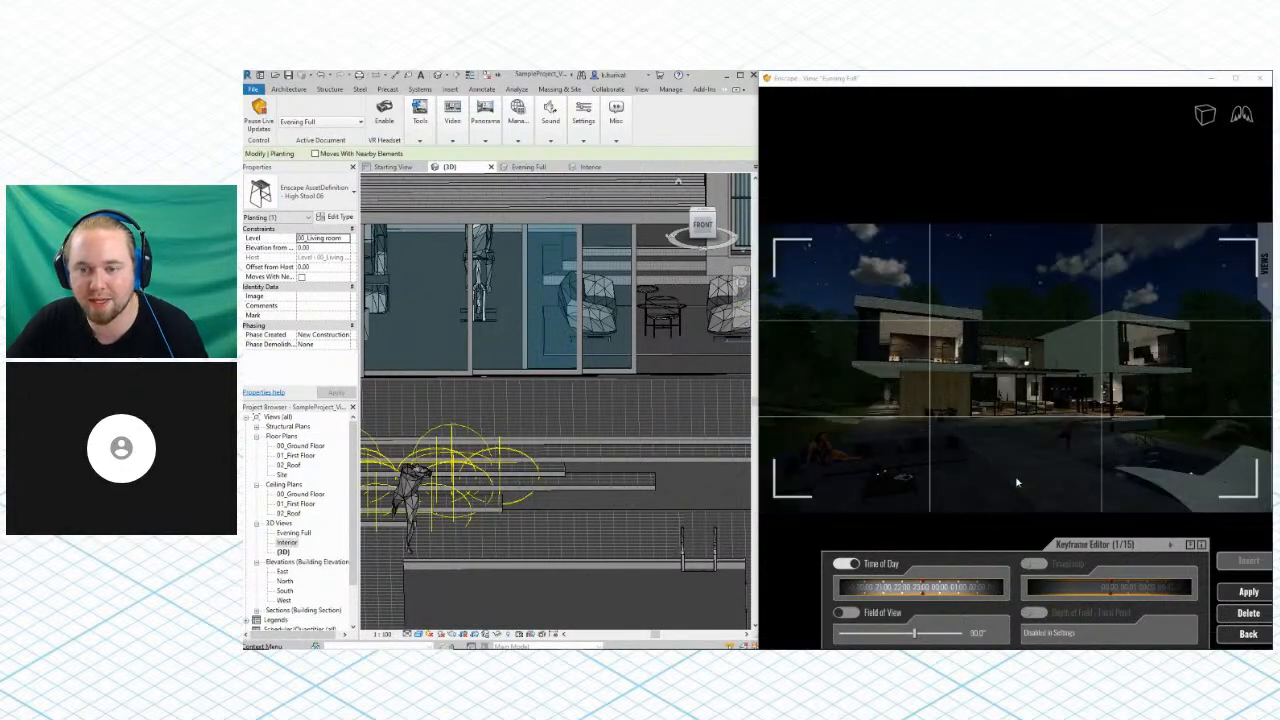
left_click_drag(851, 591, 796, 590)
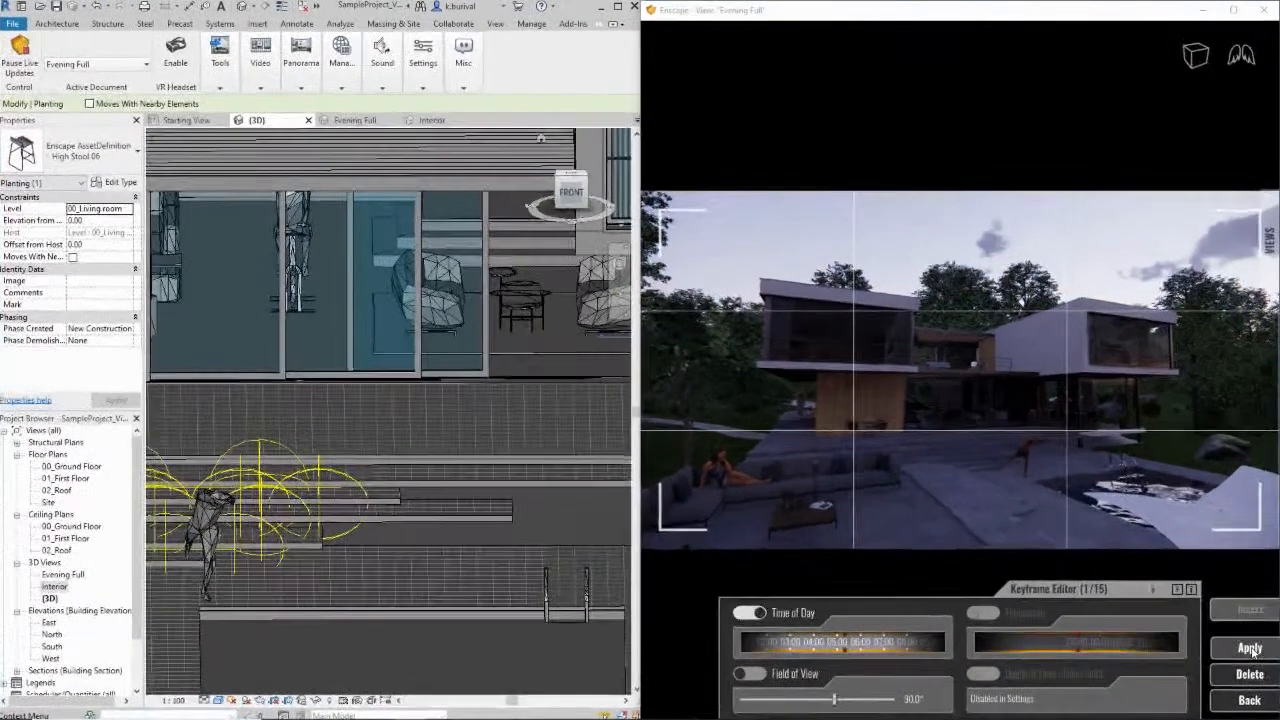
left_click(1248, 592)
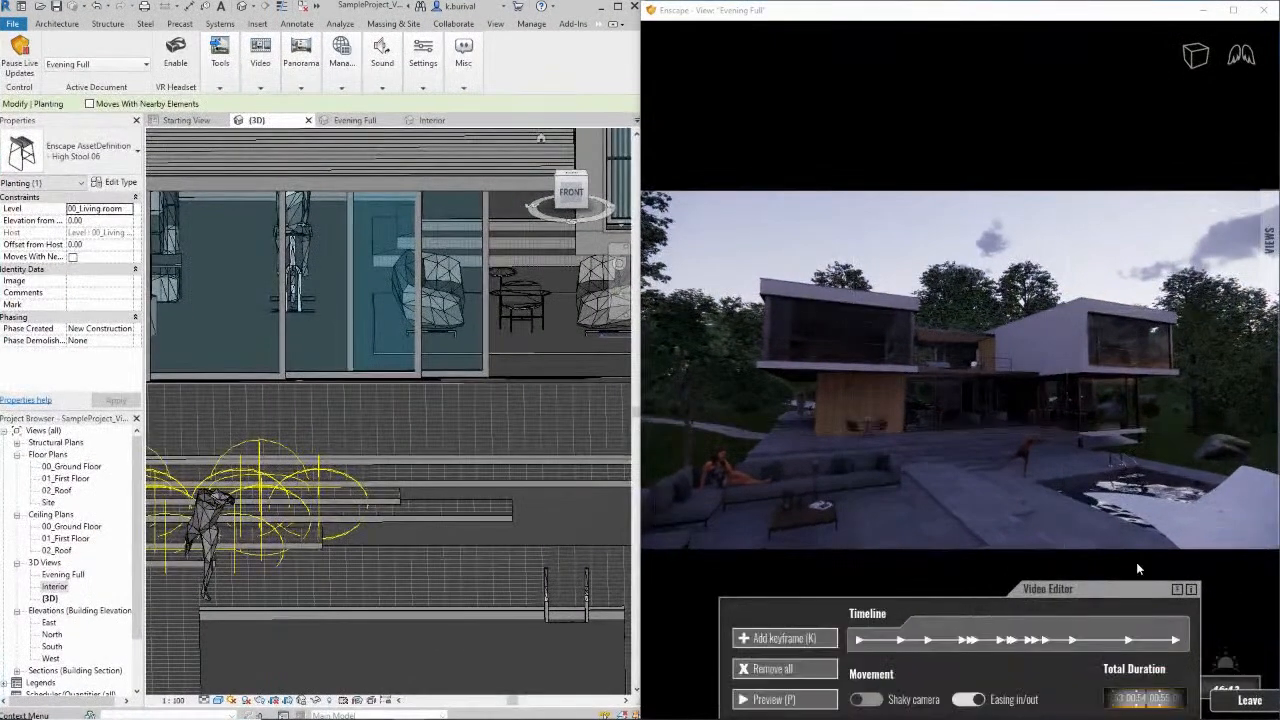
Set the last keyframe's time of day to about 09:00 and preview the camera path
left_click(1170, 632)
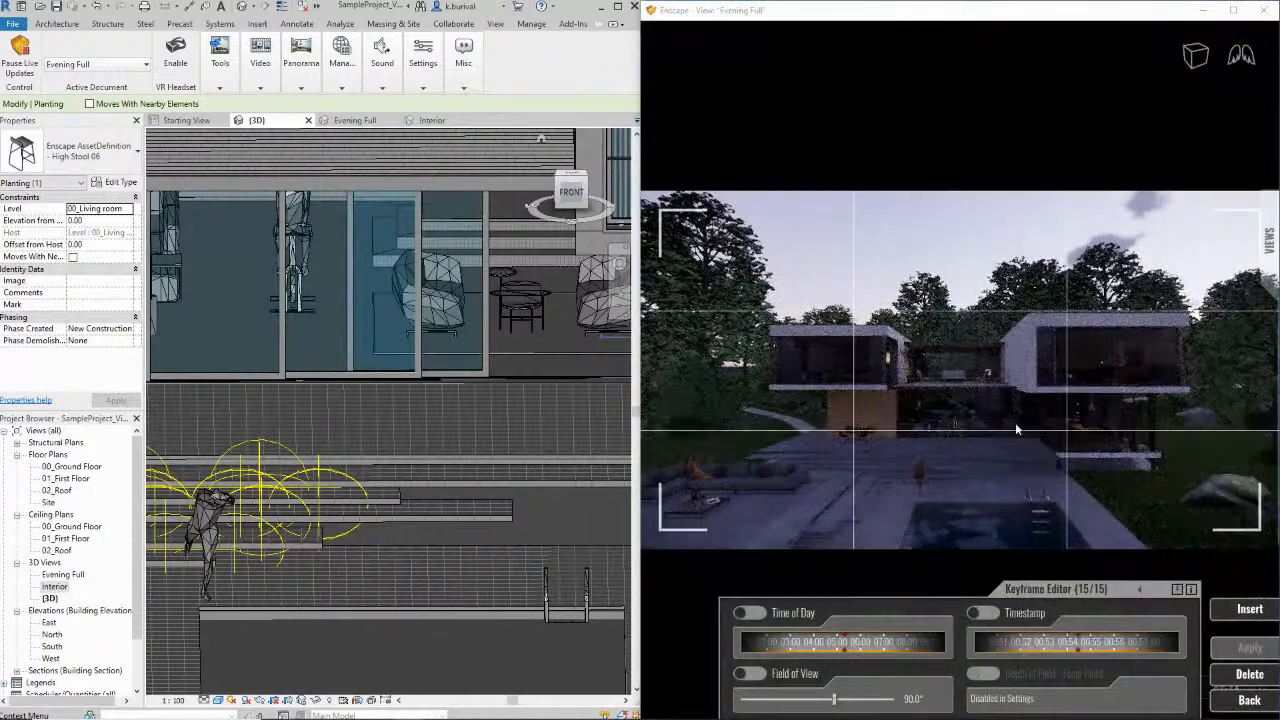
left_click_drag(895, 648, 806, 648)
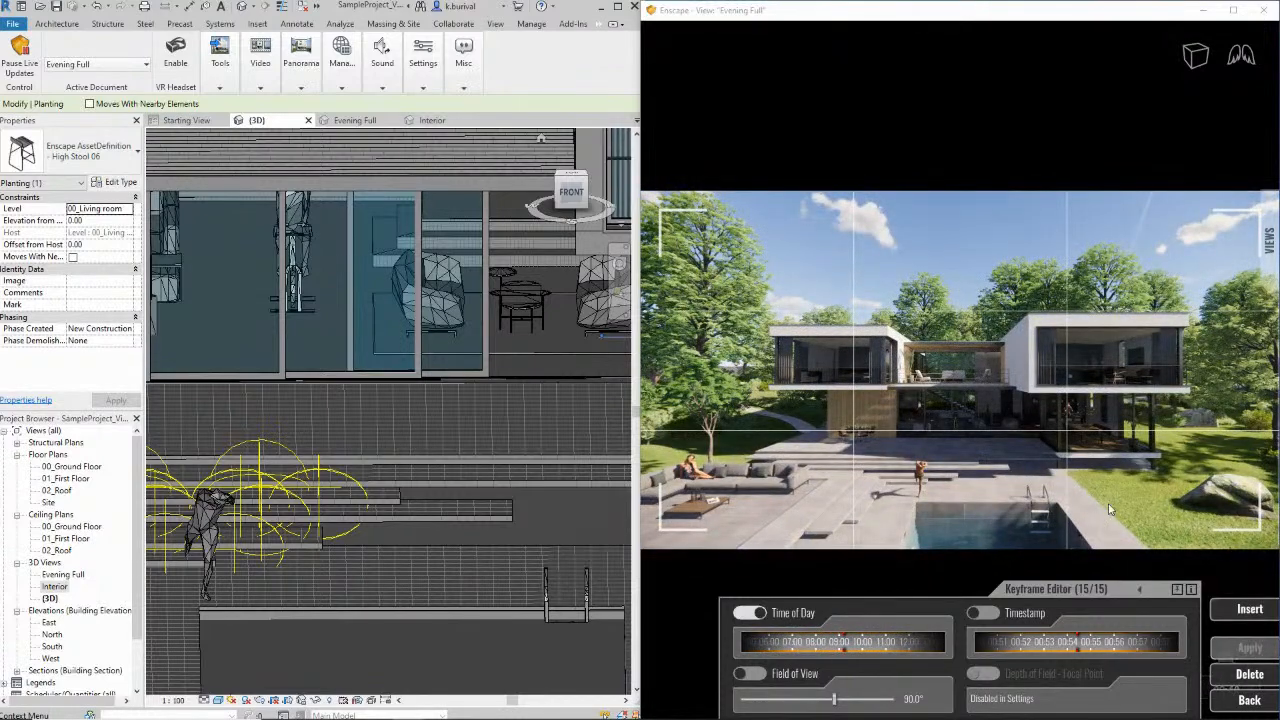
key("Escape")
key("p")
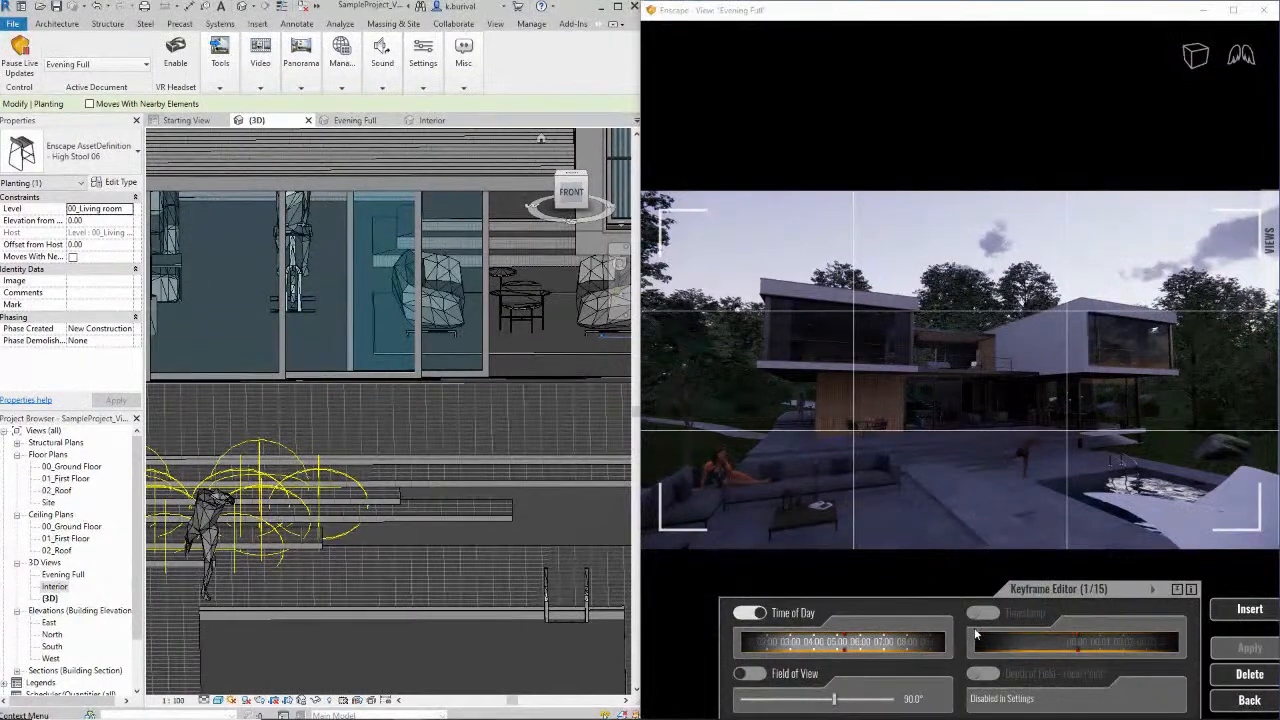
Advance from the first keyframe to the sixth one in the living room and set its timestamp to about 00:06
left_click(1153, 589)
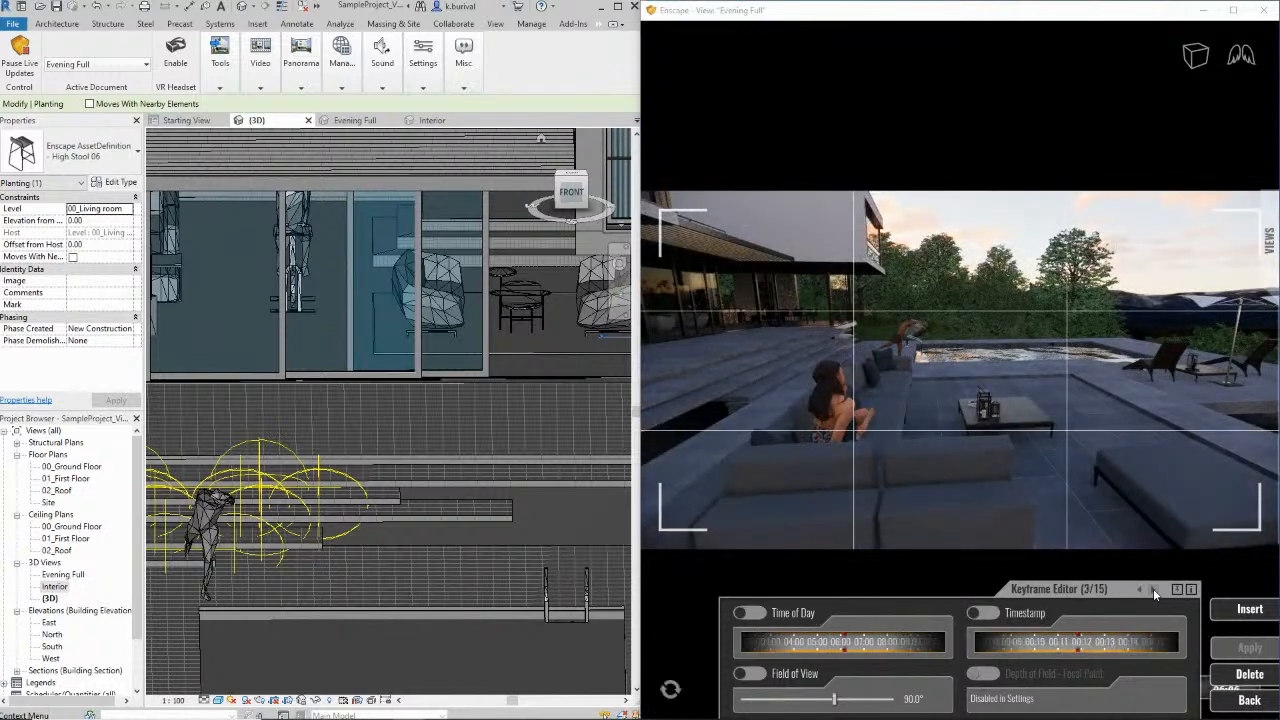
left_click(1153, 589)
left_click(1153, 589)
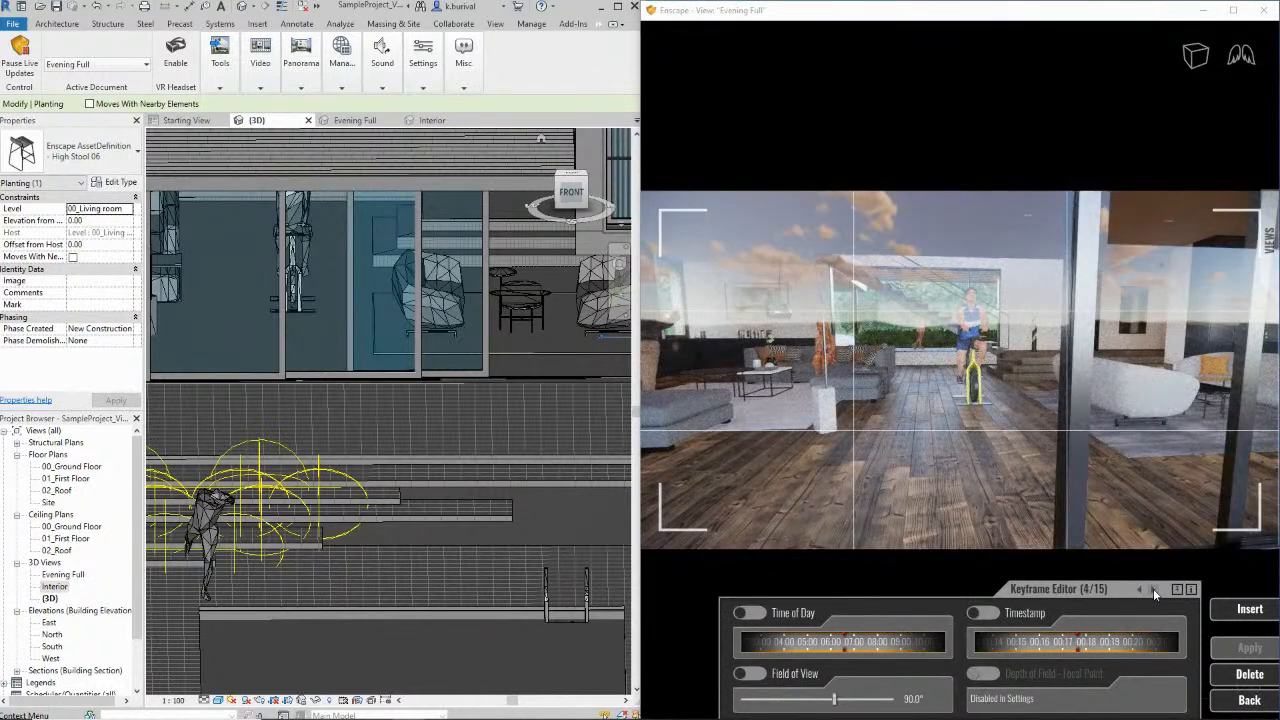
left_click(1153, 589)
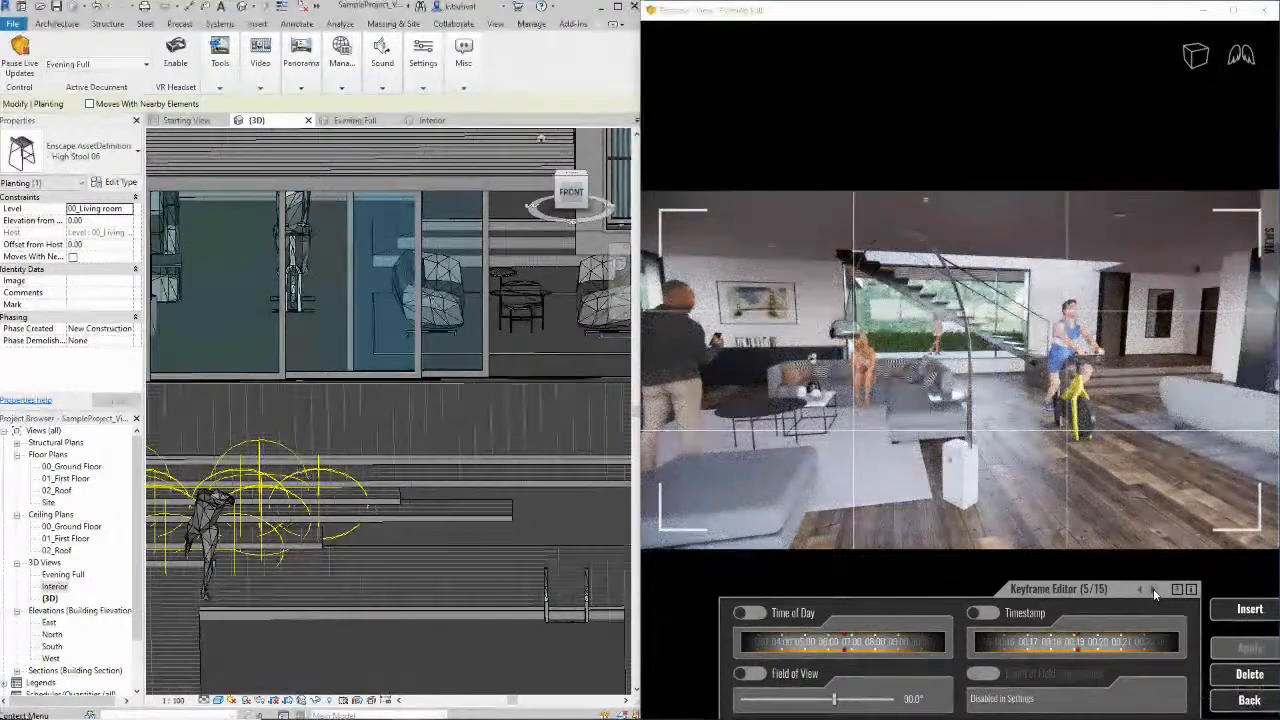
left_click(1153, 589)
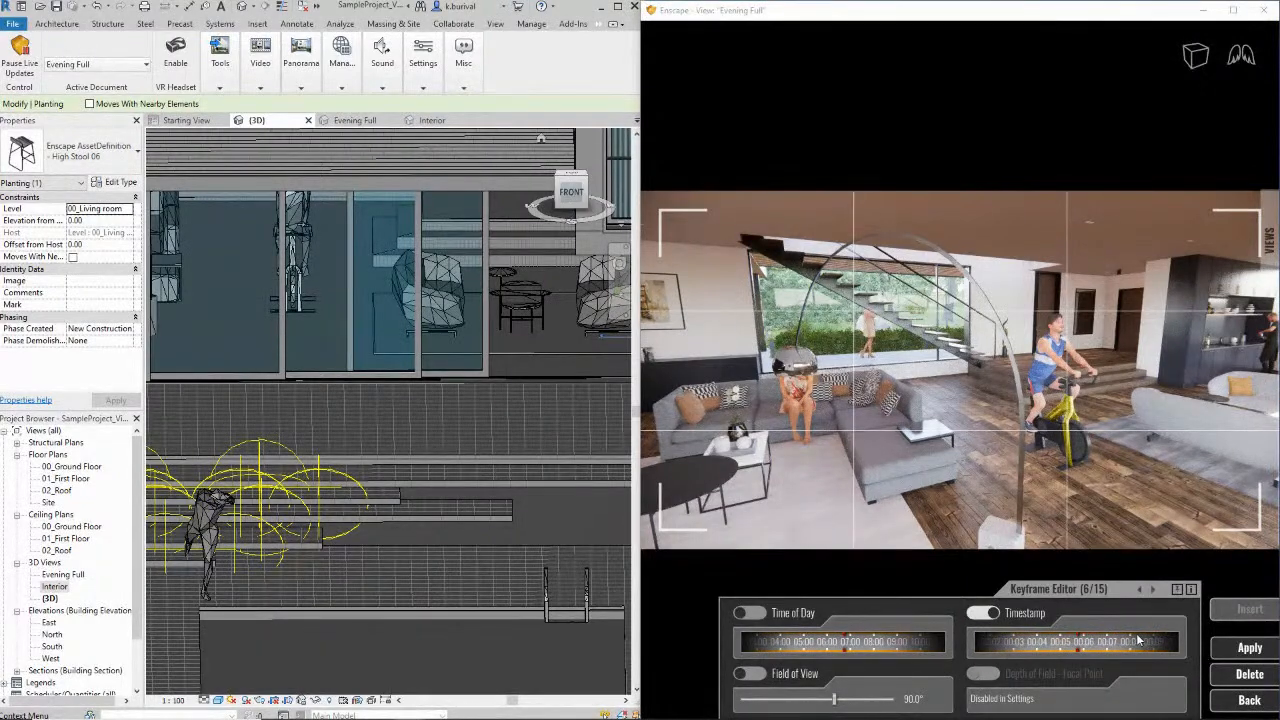
left_click(1249, 699)
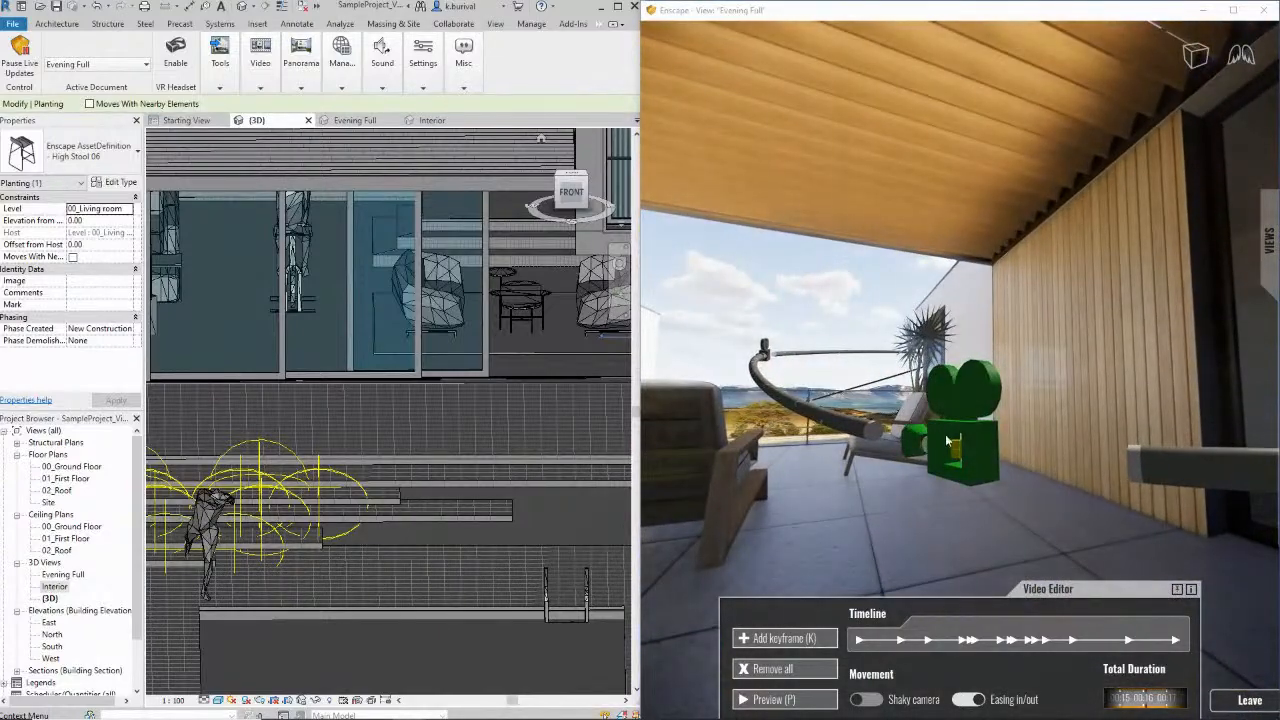
Set the timestamp of the twelfth keyframe, between the upper terrace lounge chairs, to about 00:20
left_click(949, 438)
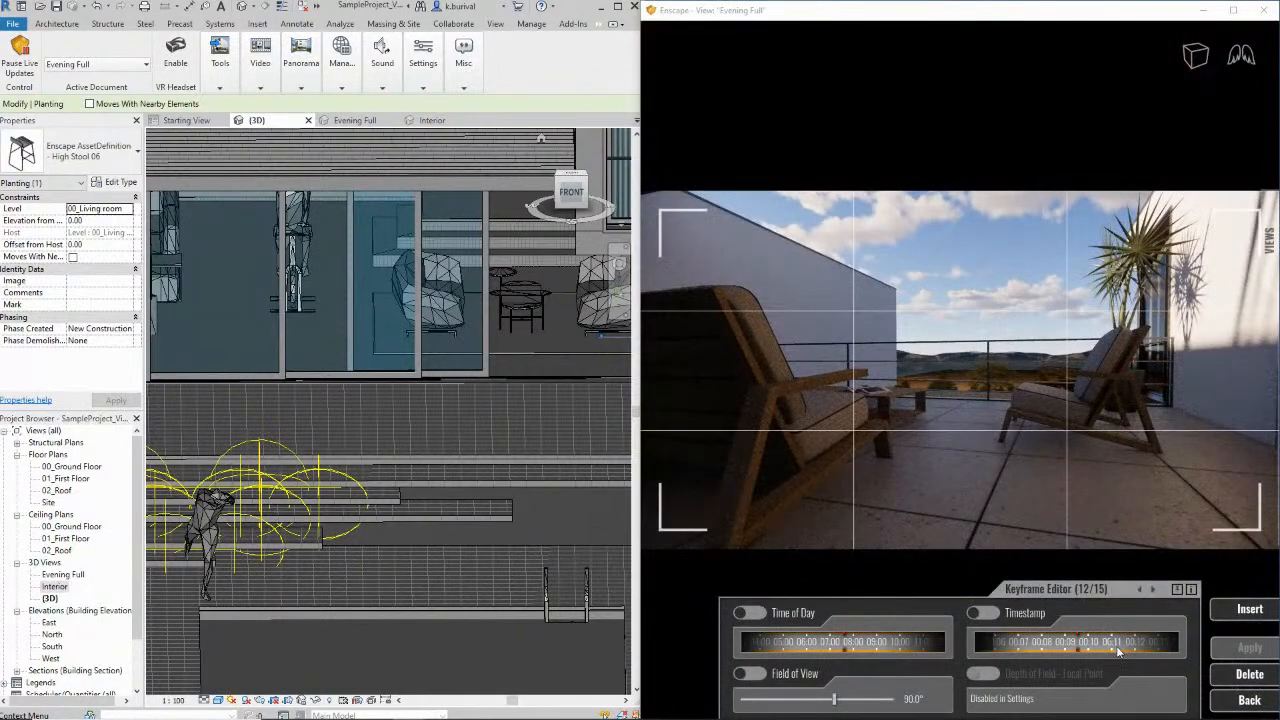
left_click_drag(1118, 651, 1090, 651)
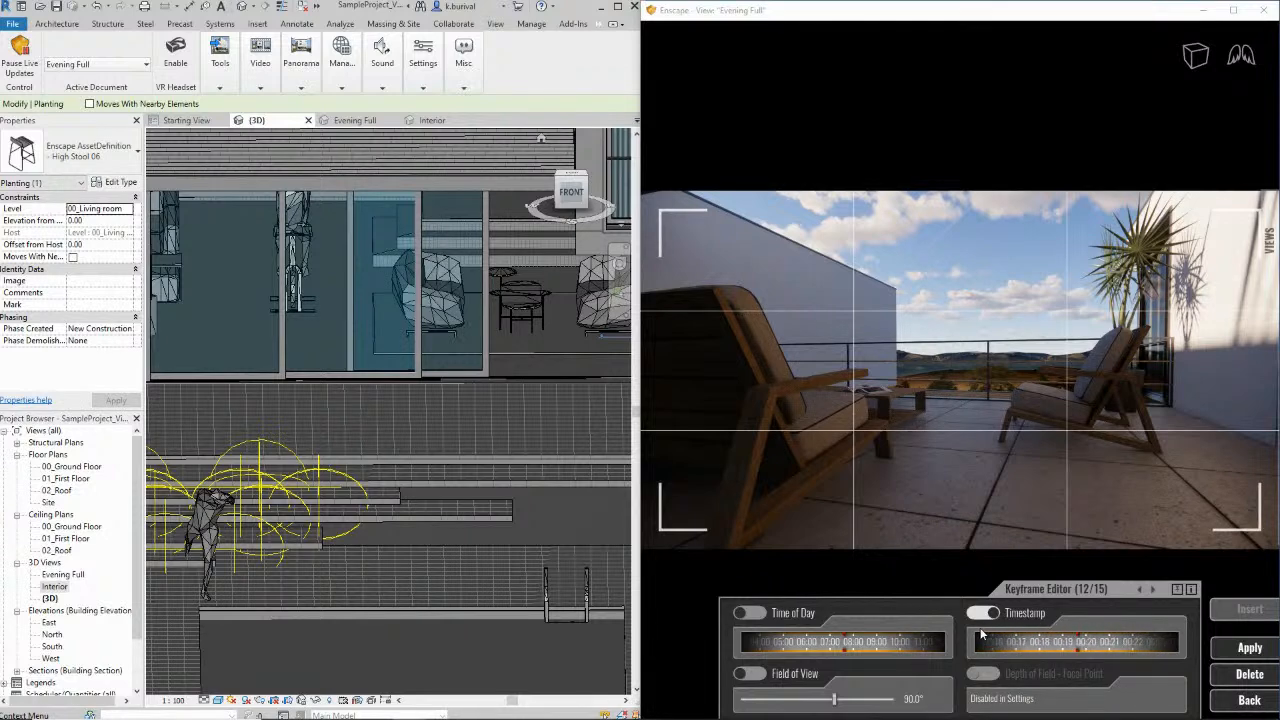
left_click(1250, 649)
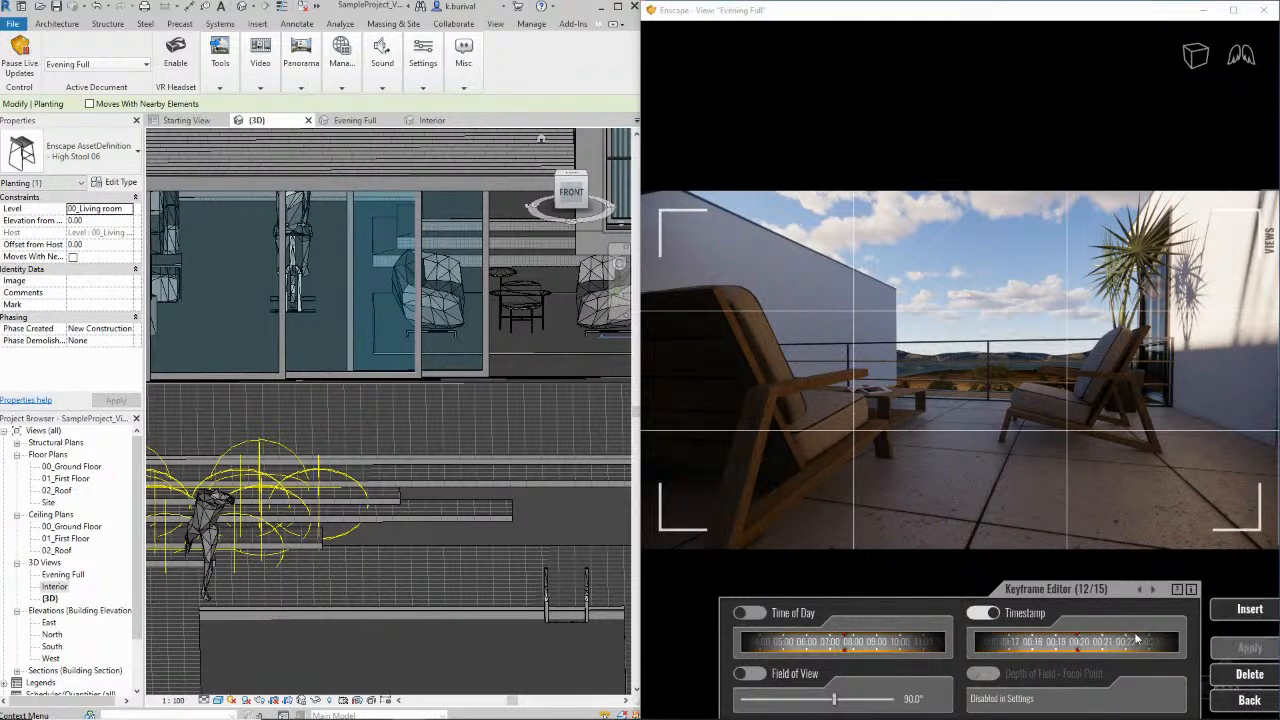
key("Escape")
Set the timestamp of the final overview keyframe to about 00:30
key("space")
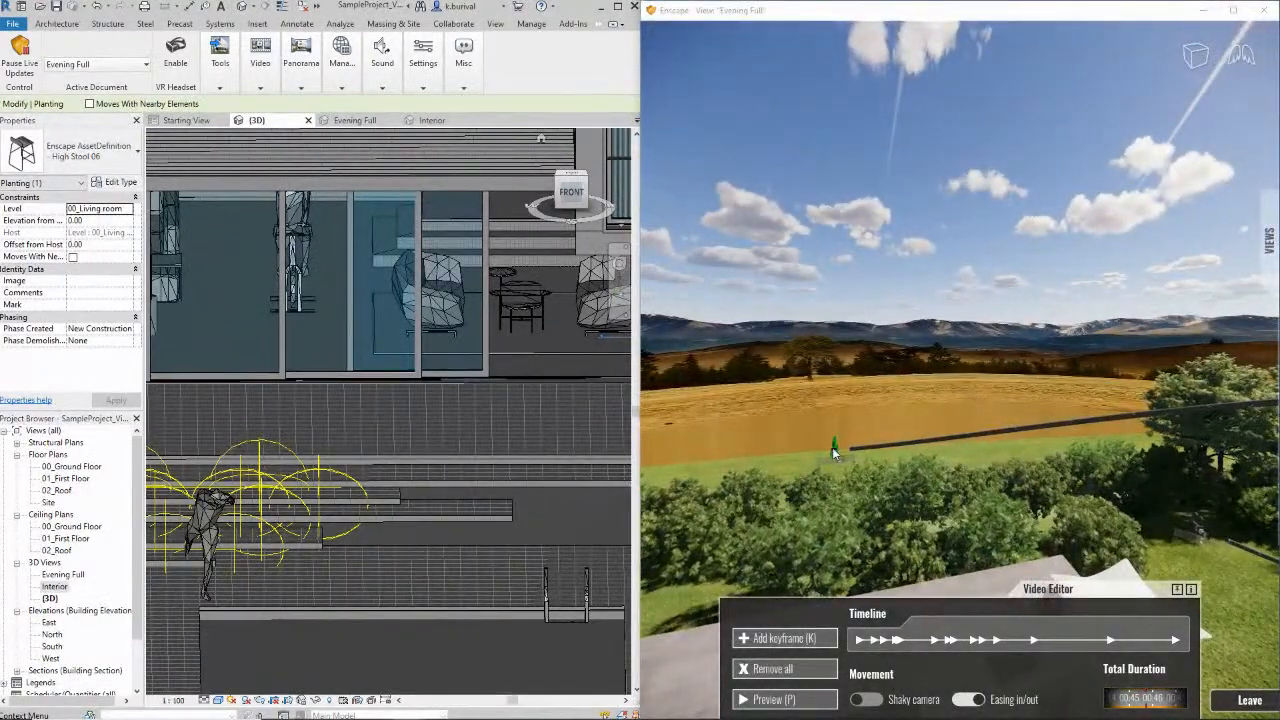
left_click(832, 448)
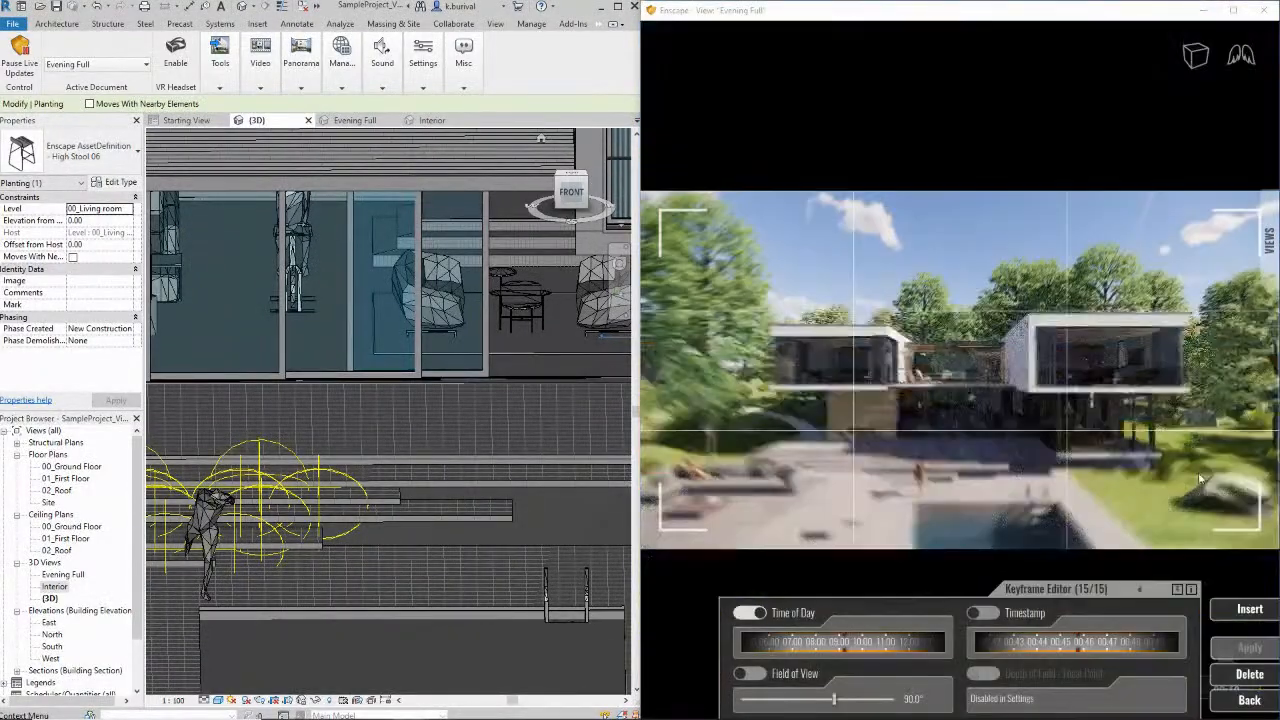
left_click(1041, 644)
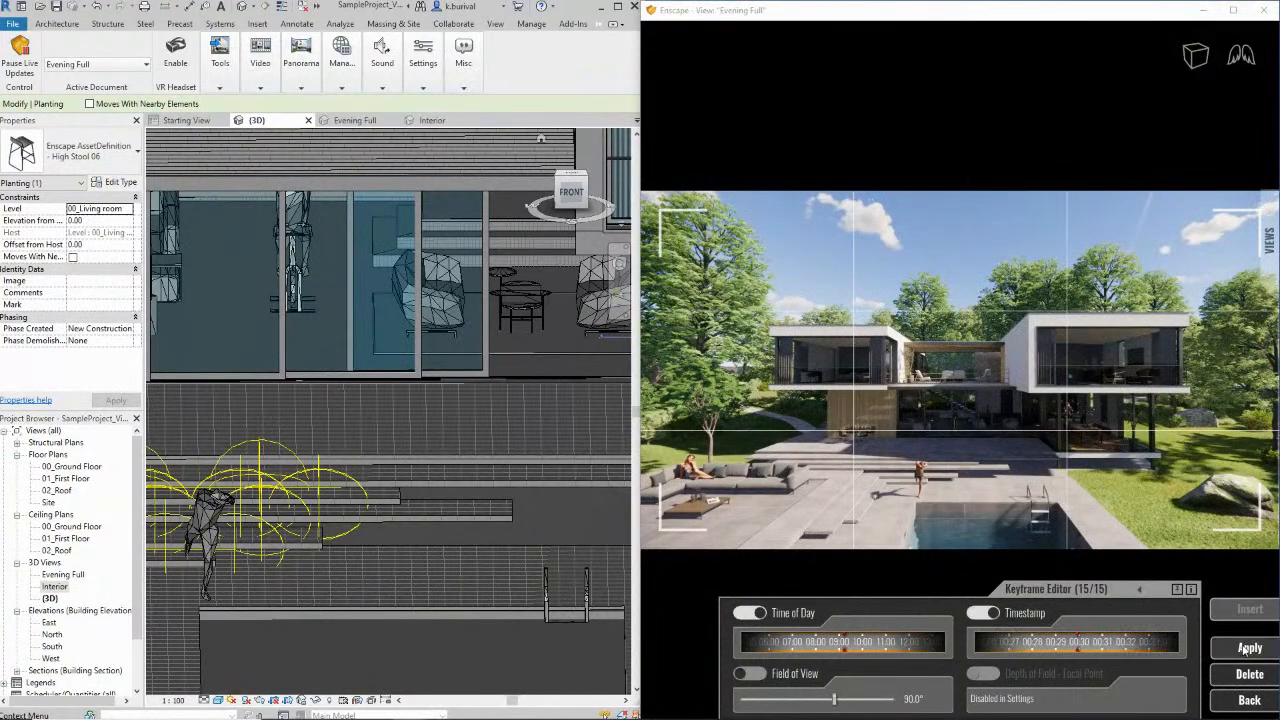
left_click(1246, 648)
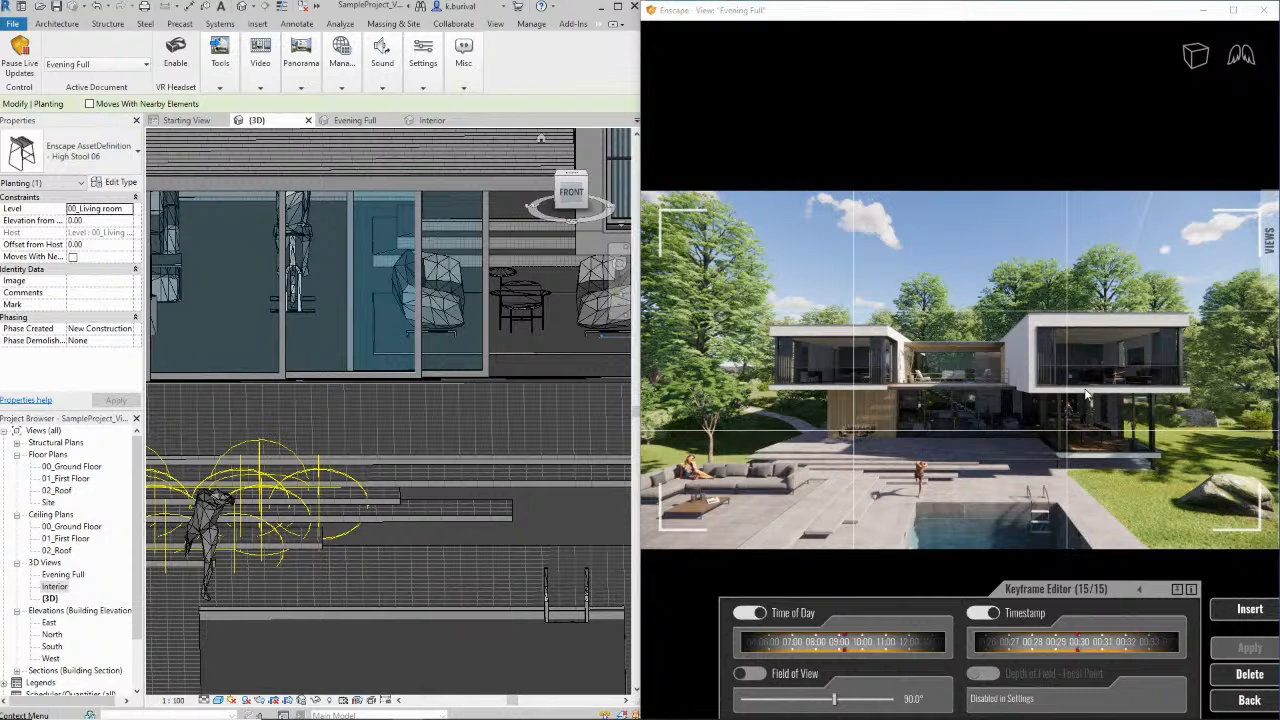
key("Escape")
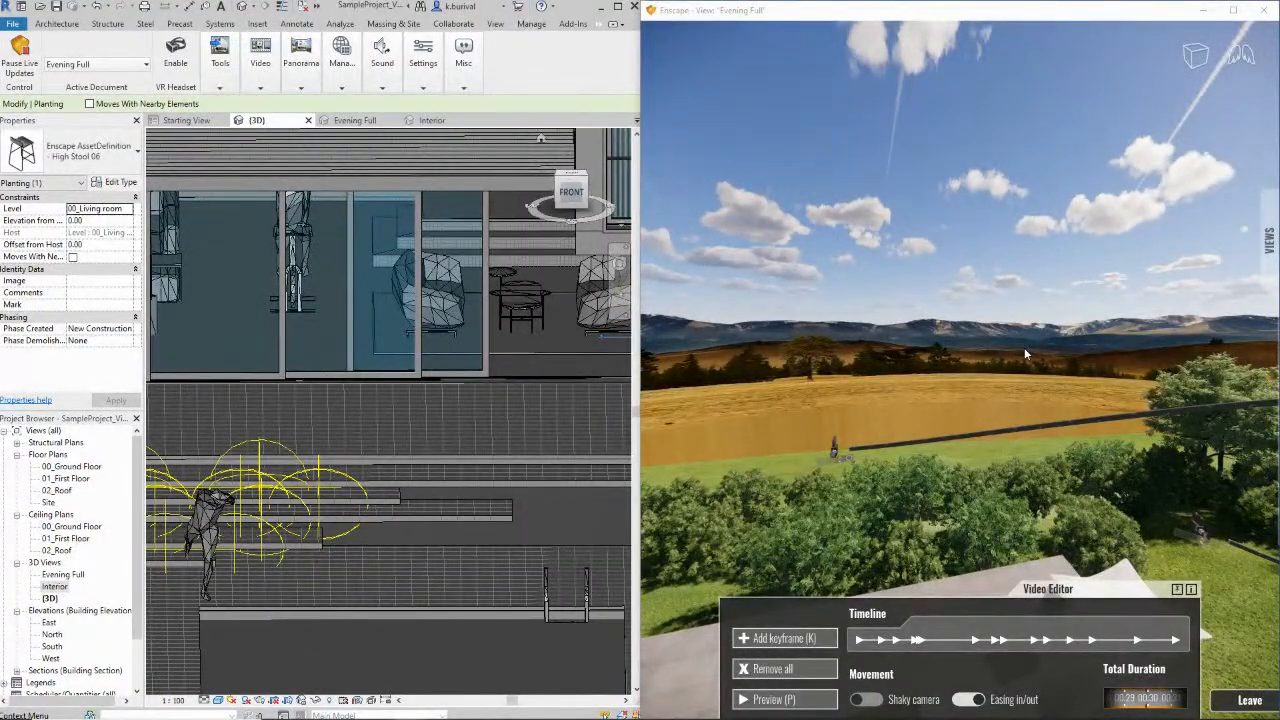
Preview the retimed camera path and check the final keyframe's time of day and timestamp settings
key("p")
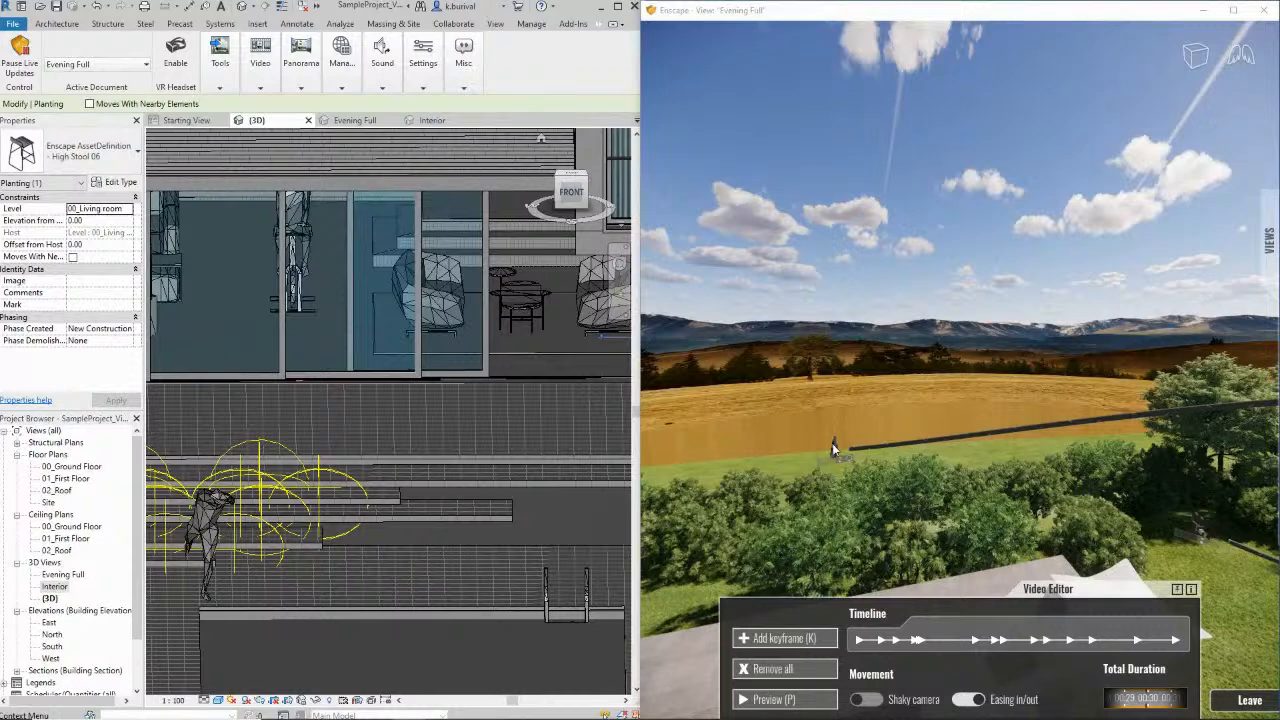
left_click(836, 451)
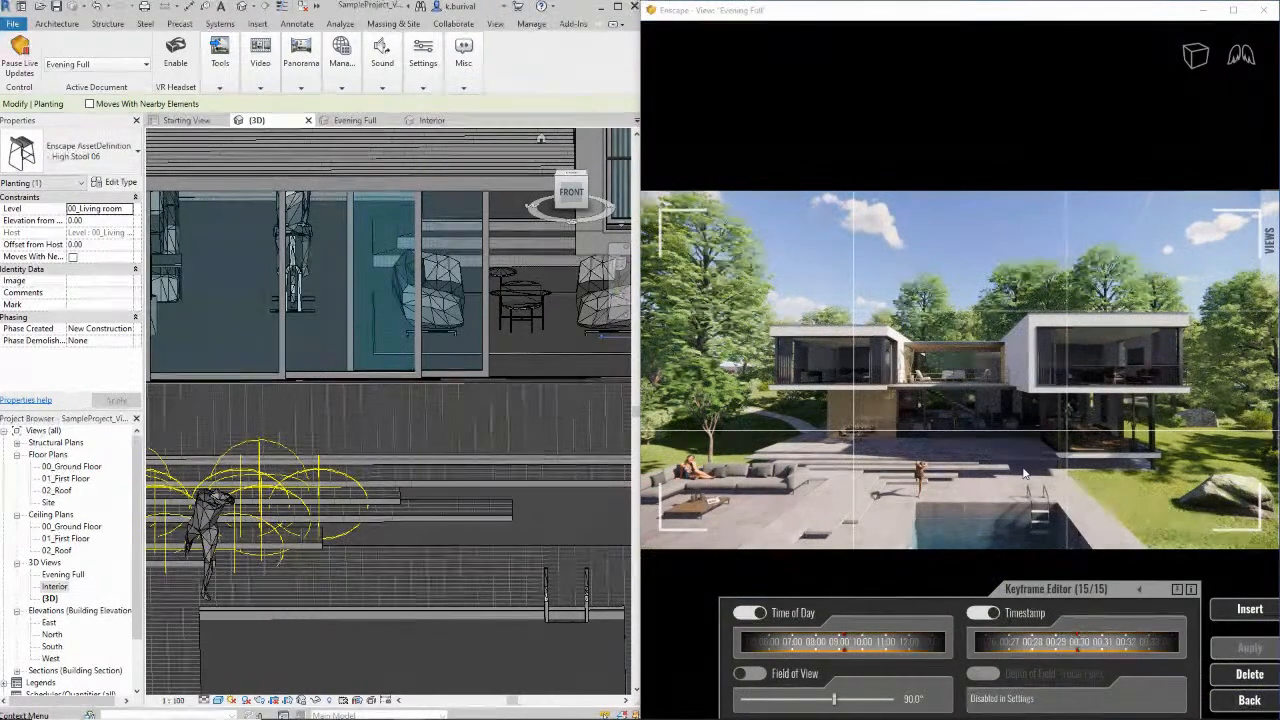
key("Escape")
right_click_drag(1014, 450, 1020, 450)
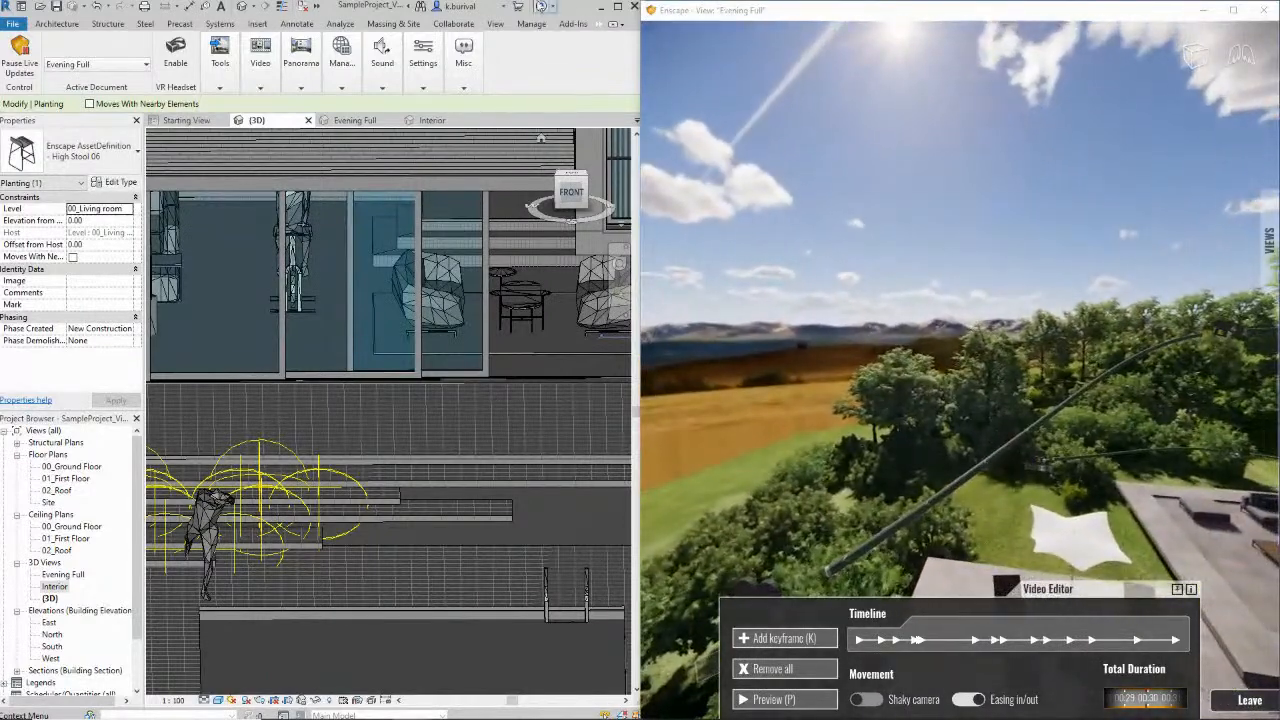
Set the capture resolution to Full HD in the Visual Settings
left_click(423, 62)
left_click(491, 115)
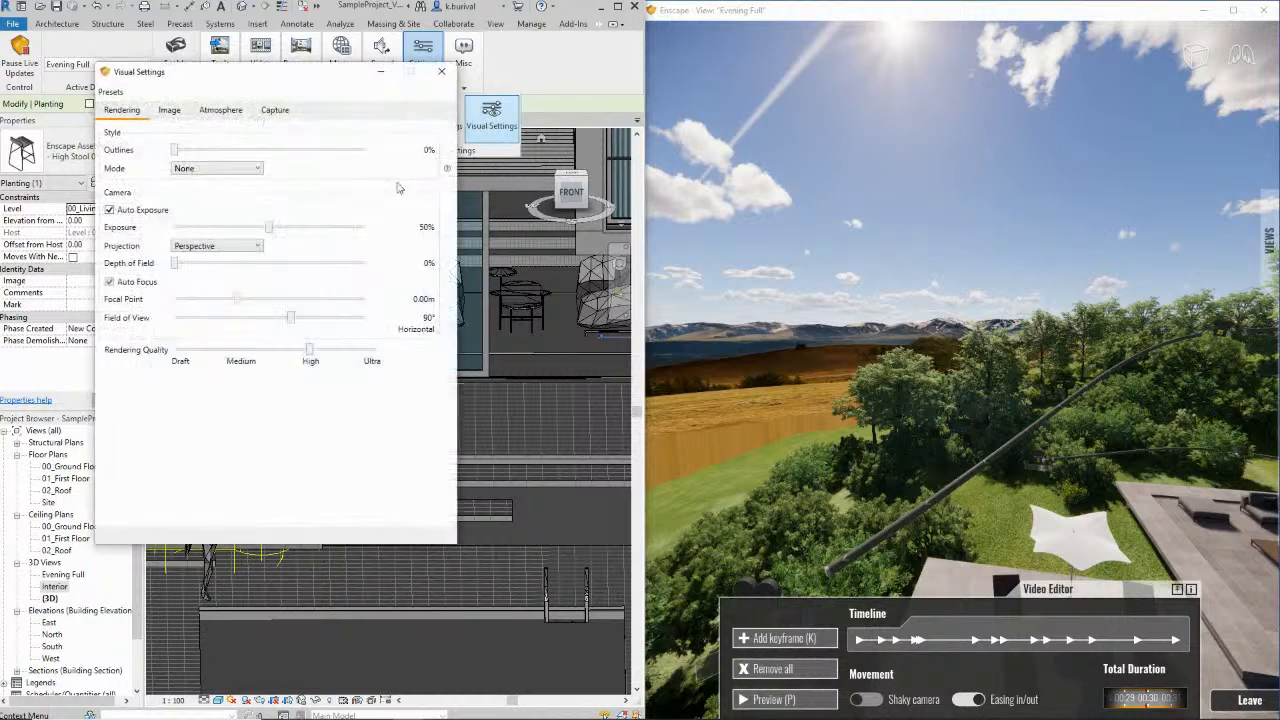
left_click(275, 110)
left_click(217, 138)
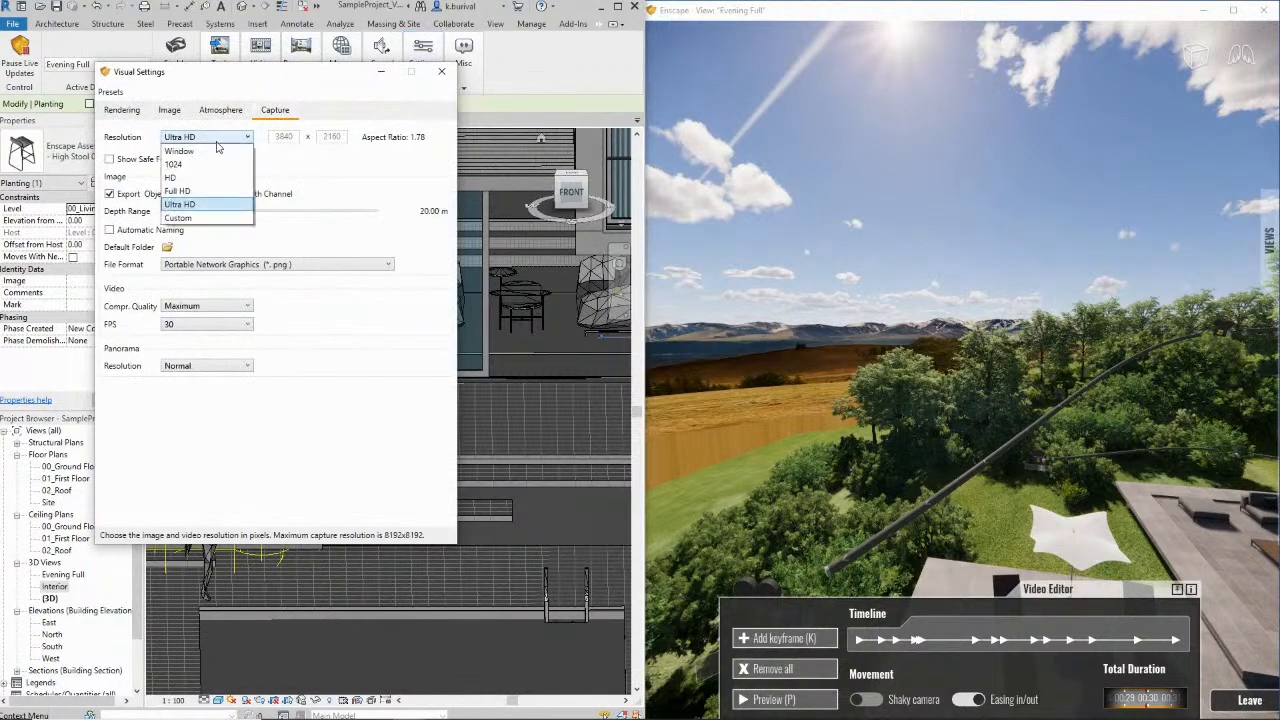
left_click(206, 191)
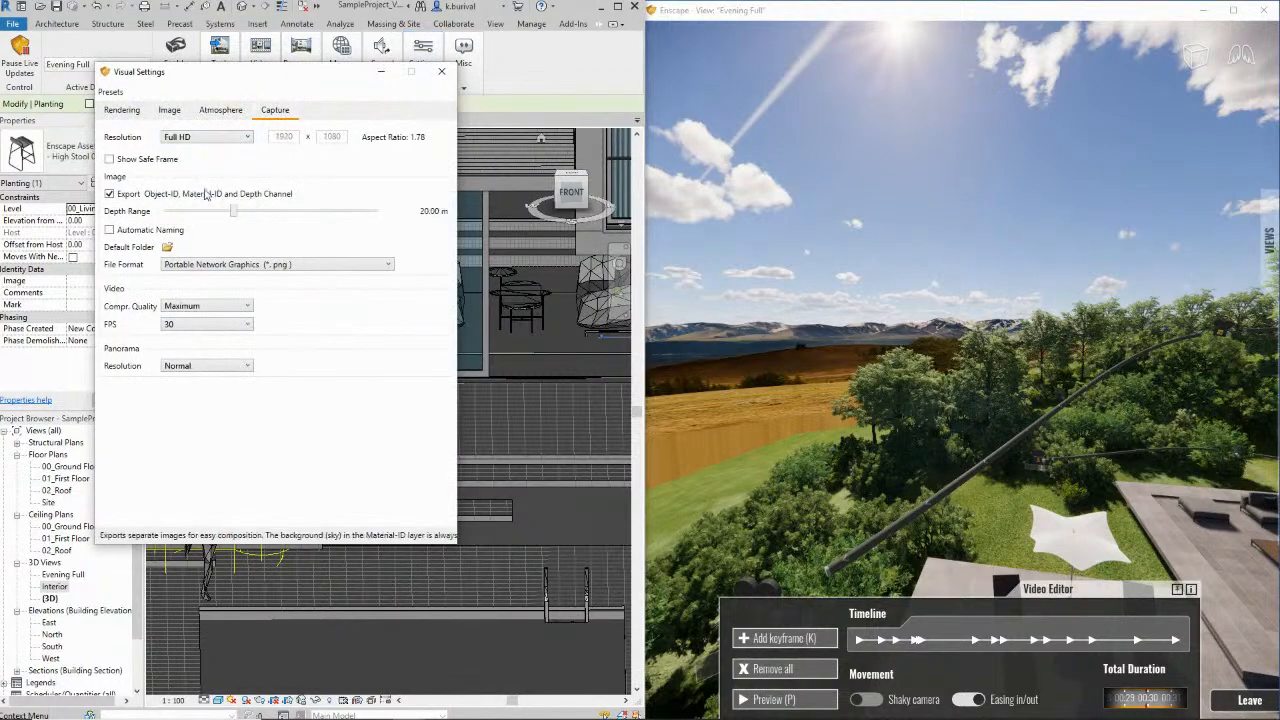
left_click(441, 72)
Render the camera path as an MP4 video and save it on the Desktop under the suggested file name
left_click(220, 80)
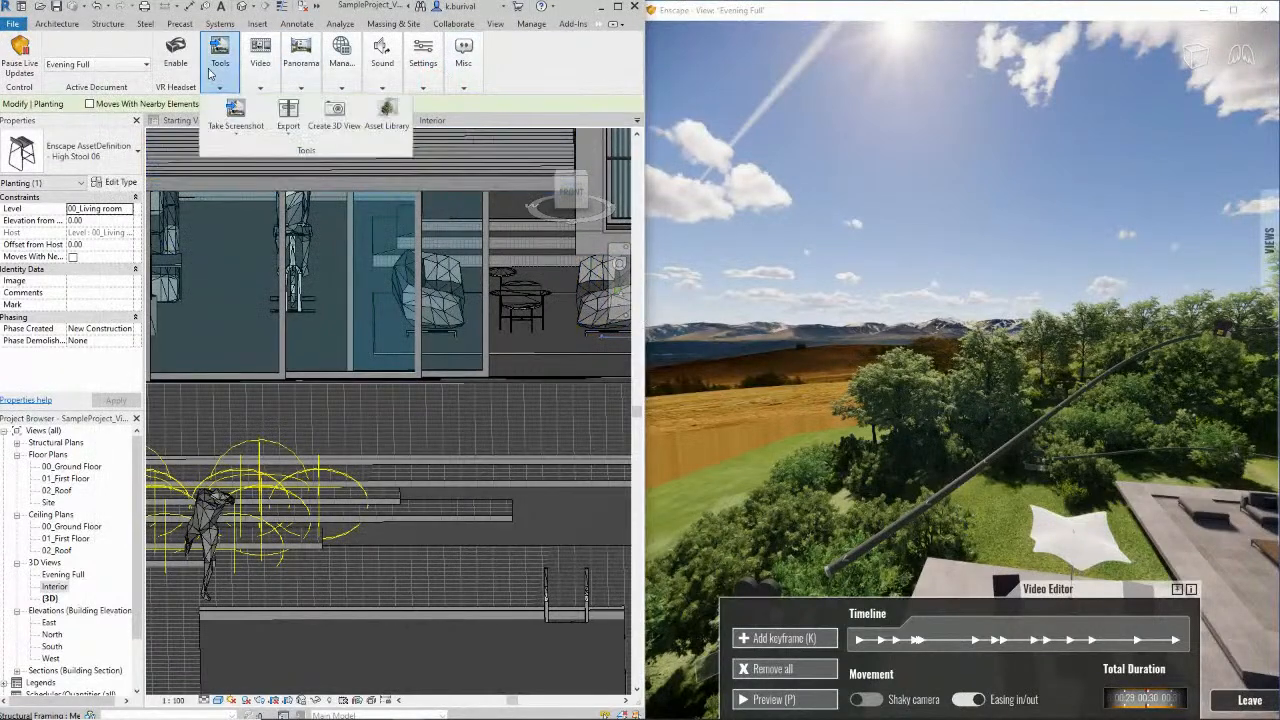
left_click(257, 85)
left_click(235, 79)
left_click(250, 84)
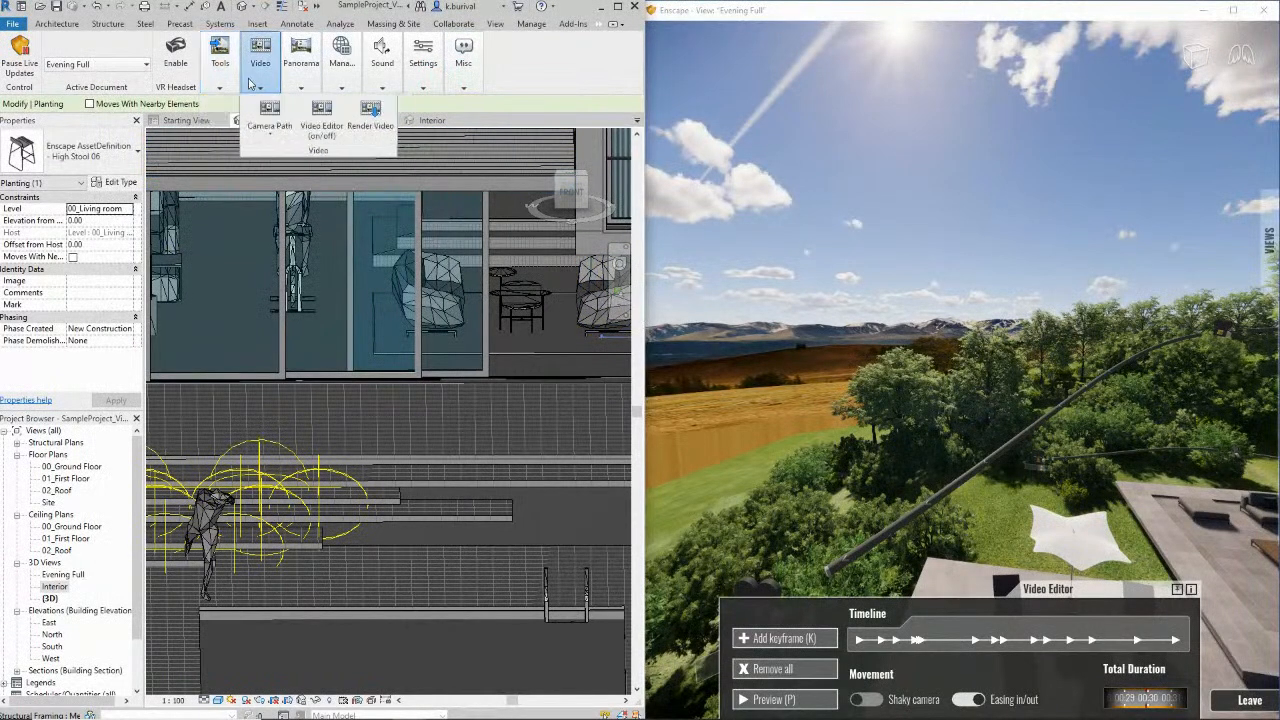
left_click(370, 115)
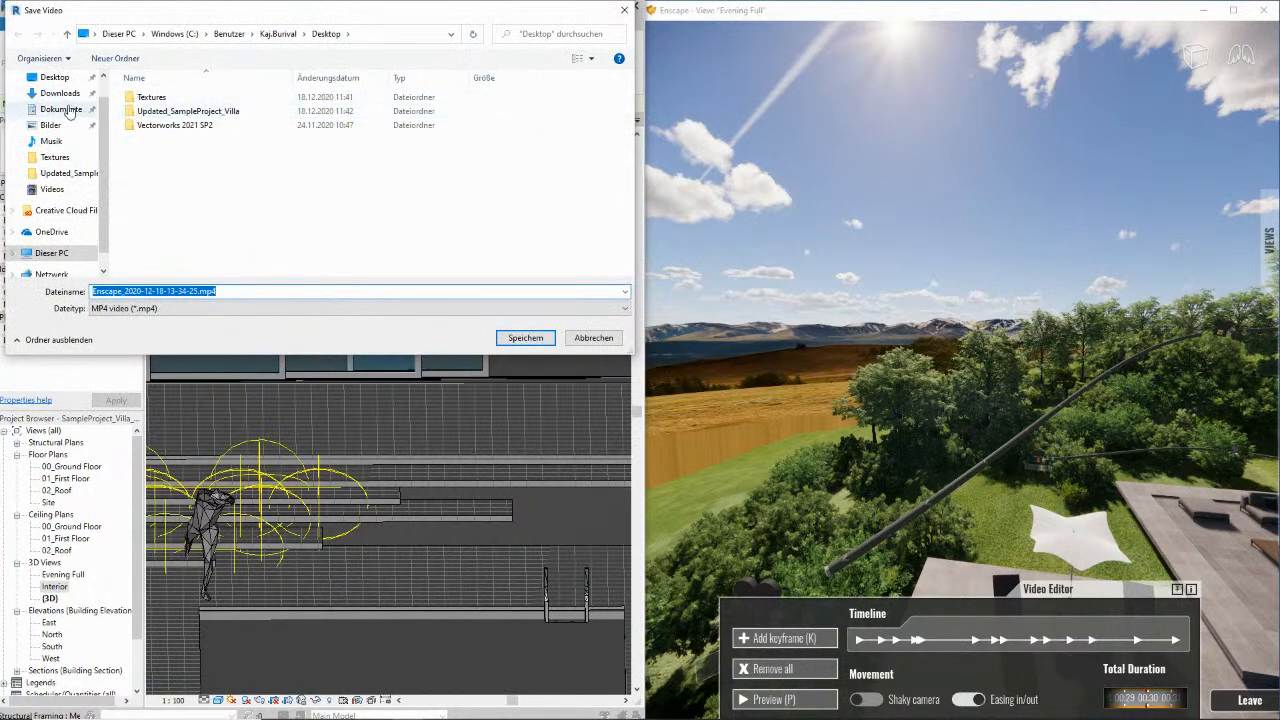
left_click(50, 77)
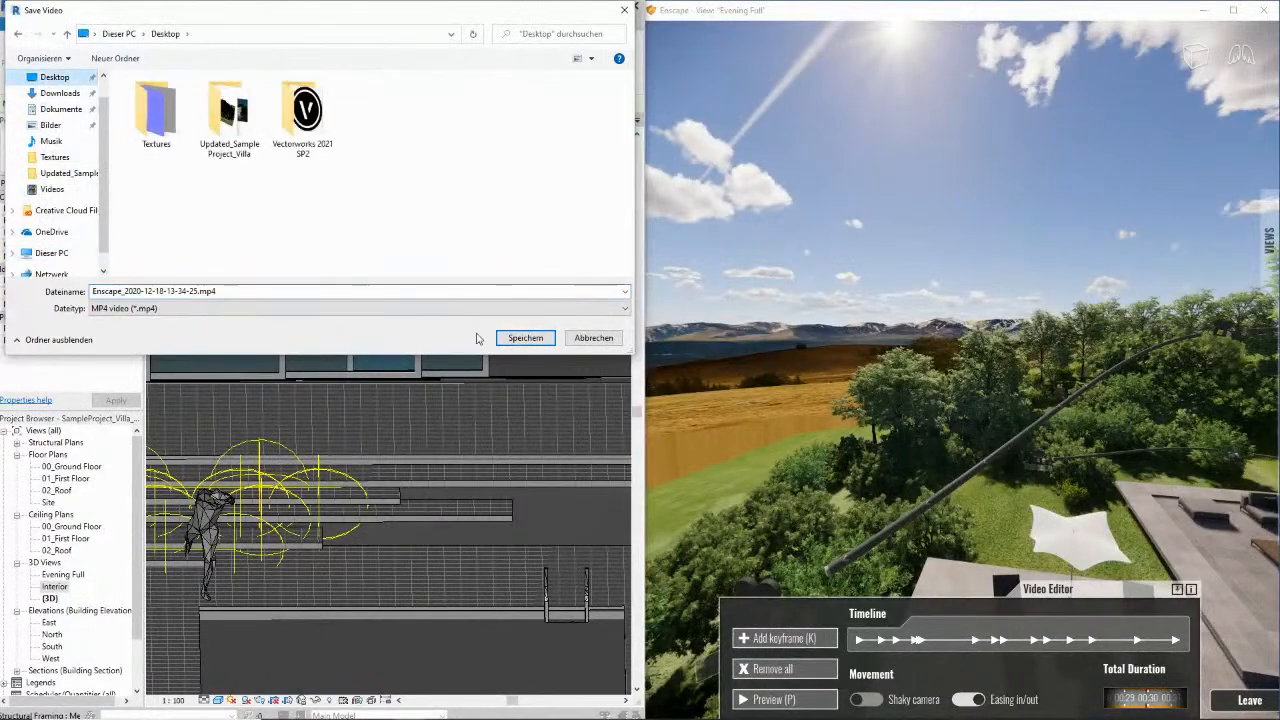
left_click(521, 338)
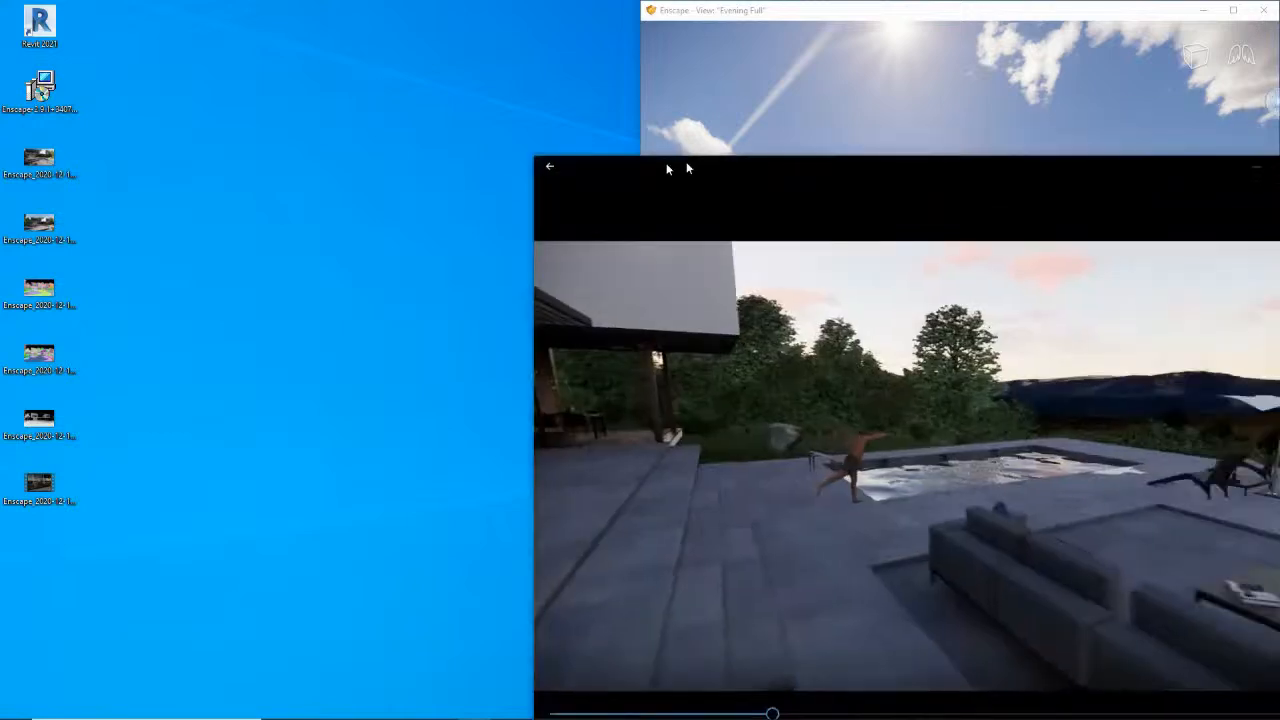
Close the rendered video's player and switch back to the Revit project window
left_click_drag(686, 161, 256, 99)
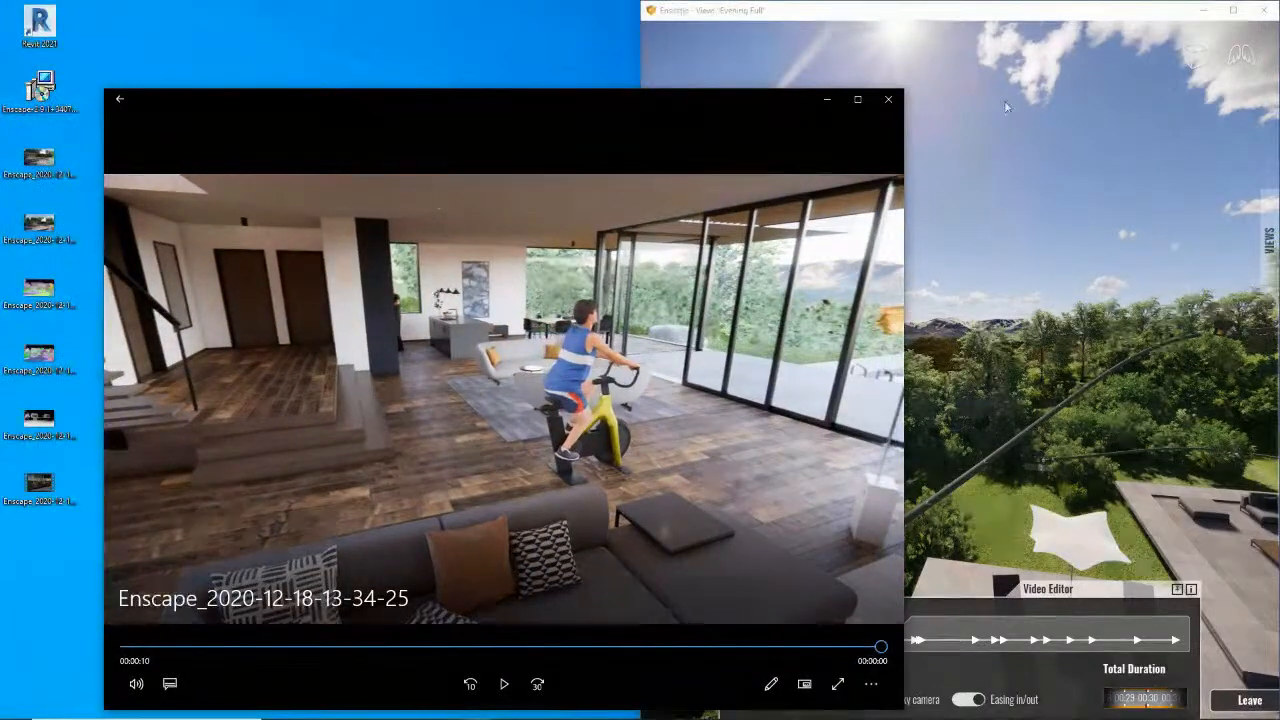
left_click(896, 98)
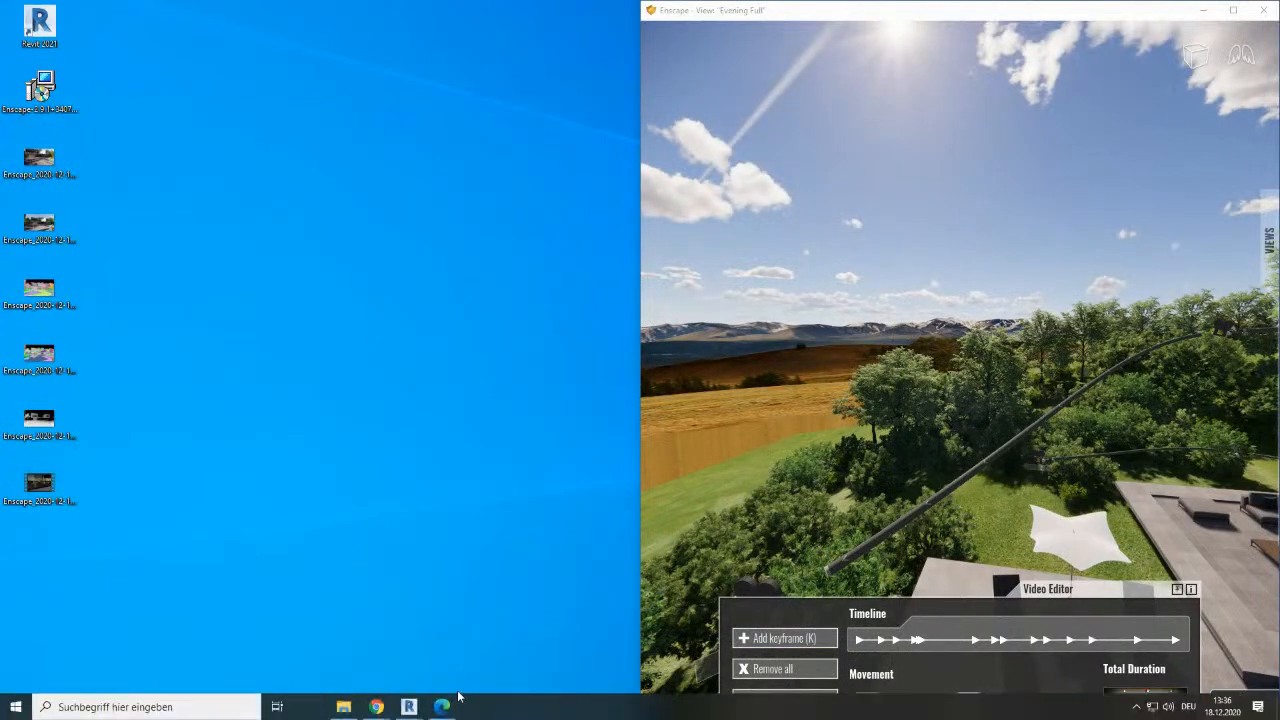
mouse_move(414, 705)
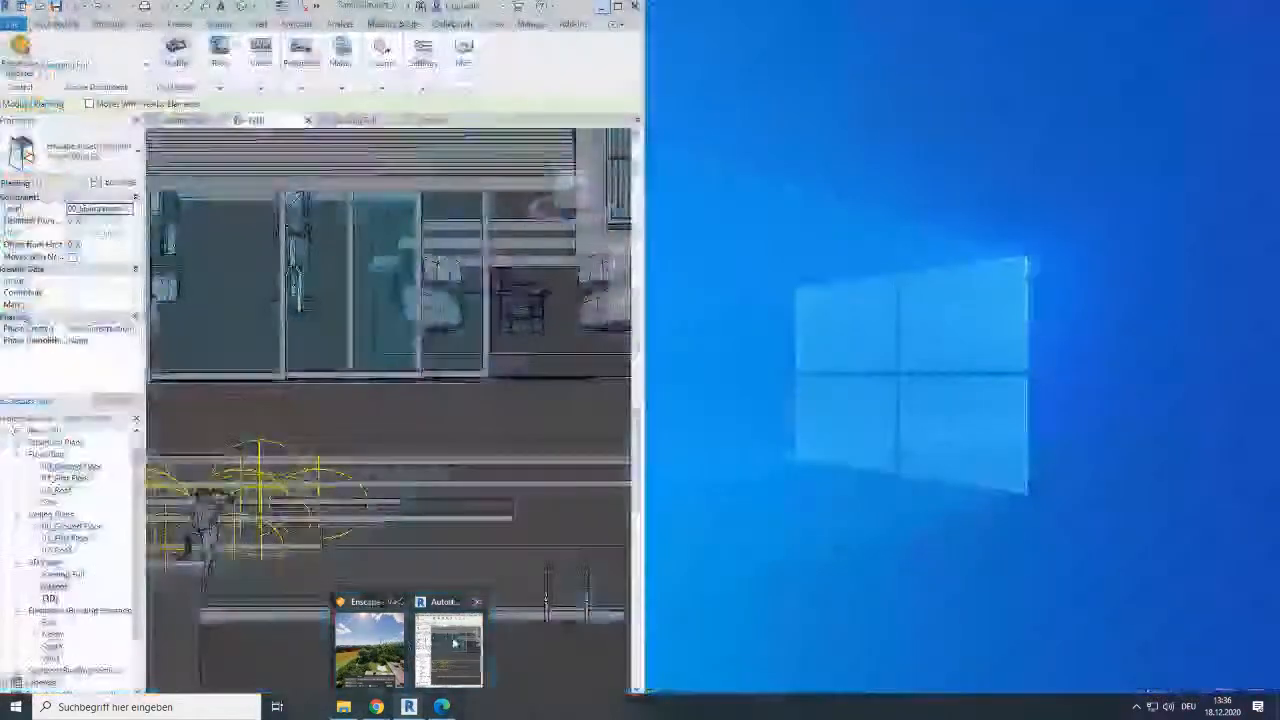
left_click(455, 645)
Leave the video editor and move the Enscape camera beside the pool, facing the whole house
left_click_drag(1092, 484, 1104, 484)
key("k")
key("q")
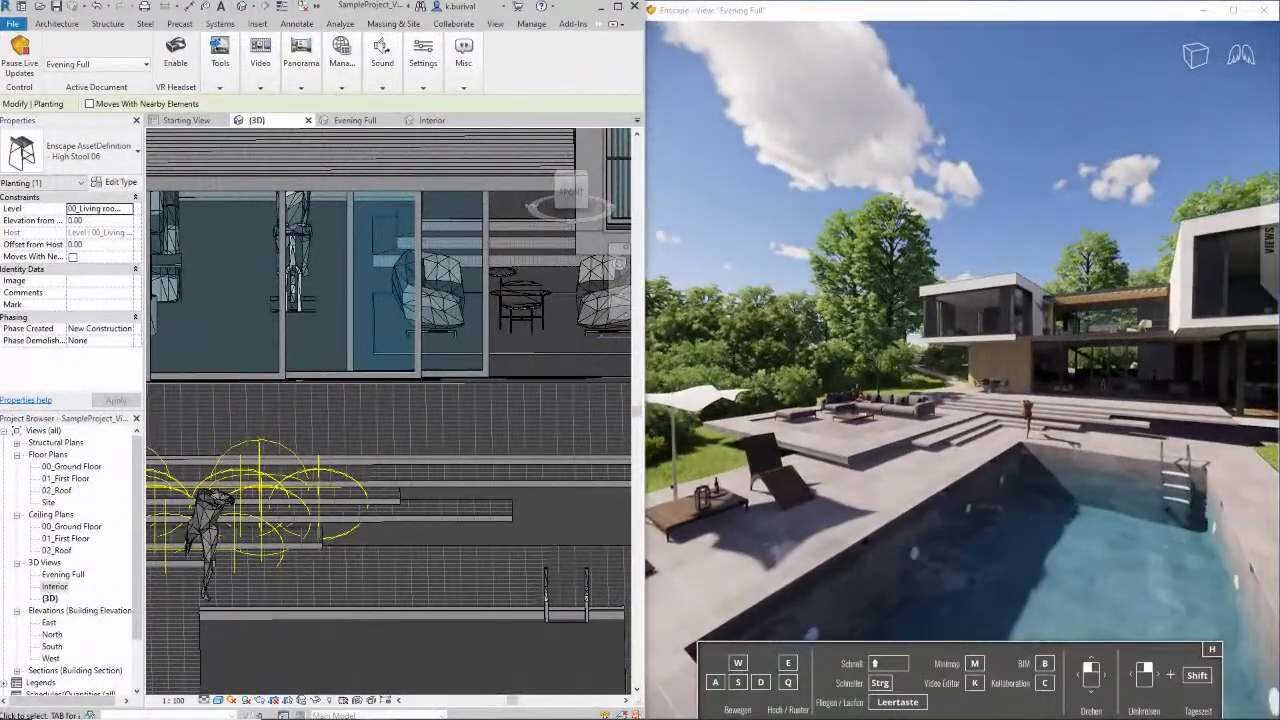
left_click_drag(956, 418, 945, 411)
key("s")
key("a")
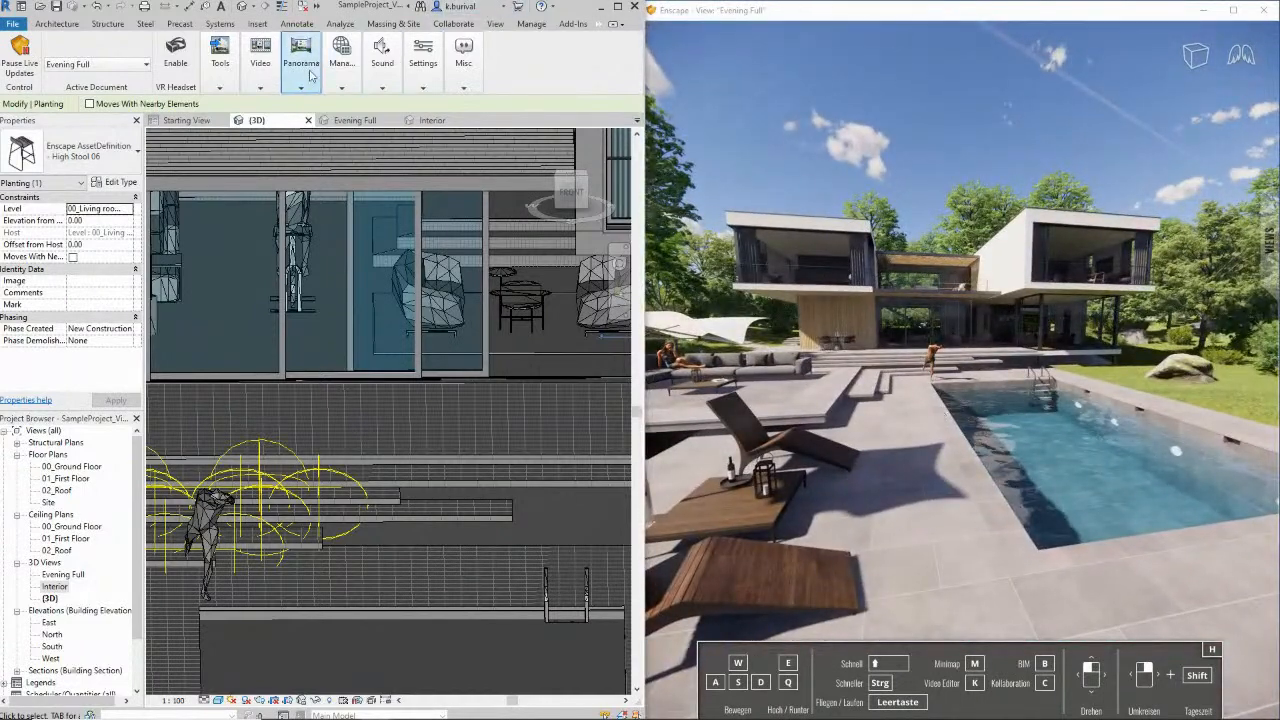
left_click(220, 58)
left_click(288, 125)
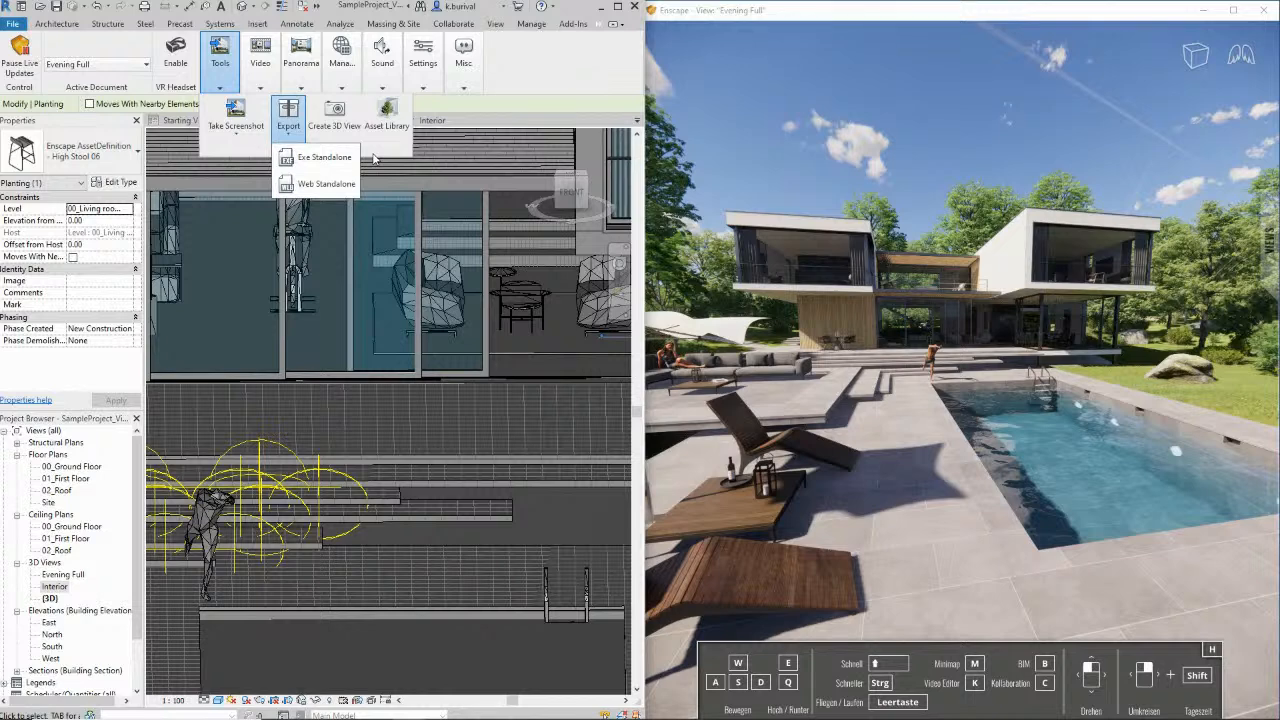
left_click(420, 86)
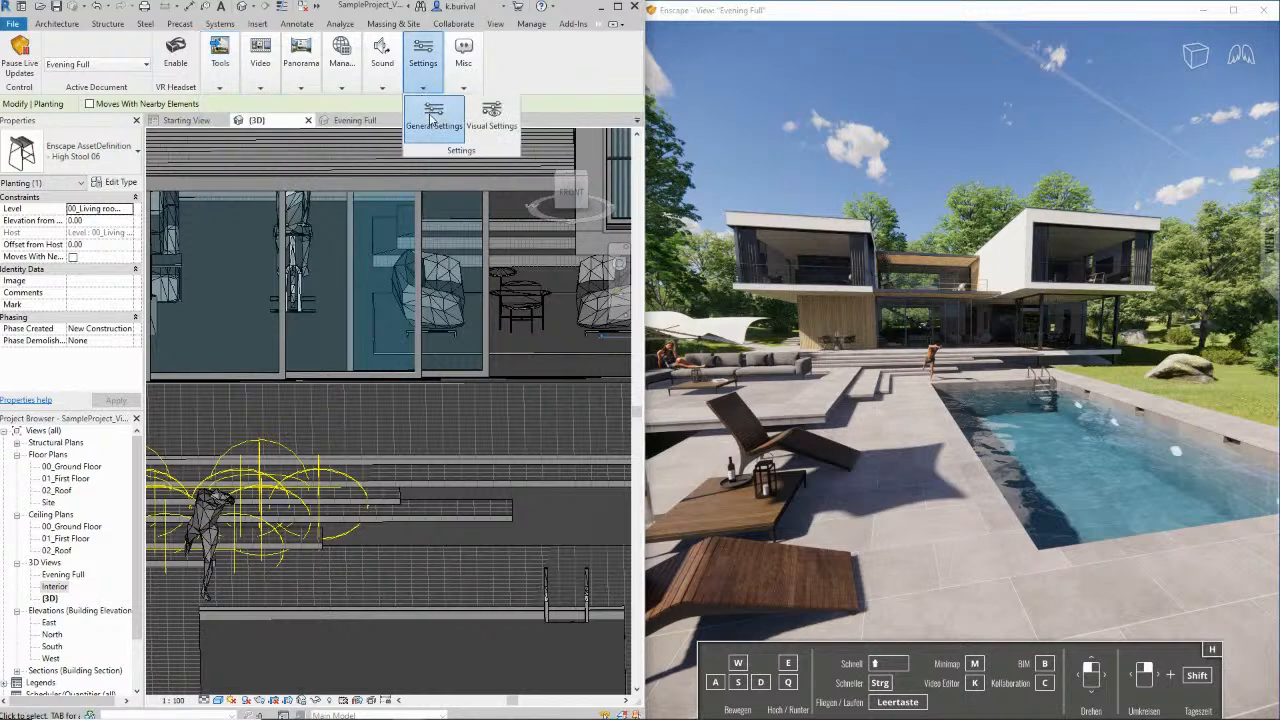
left_click(432, 118)
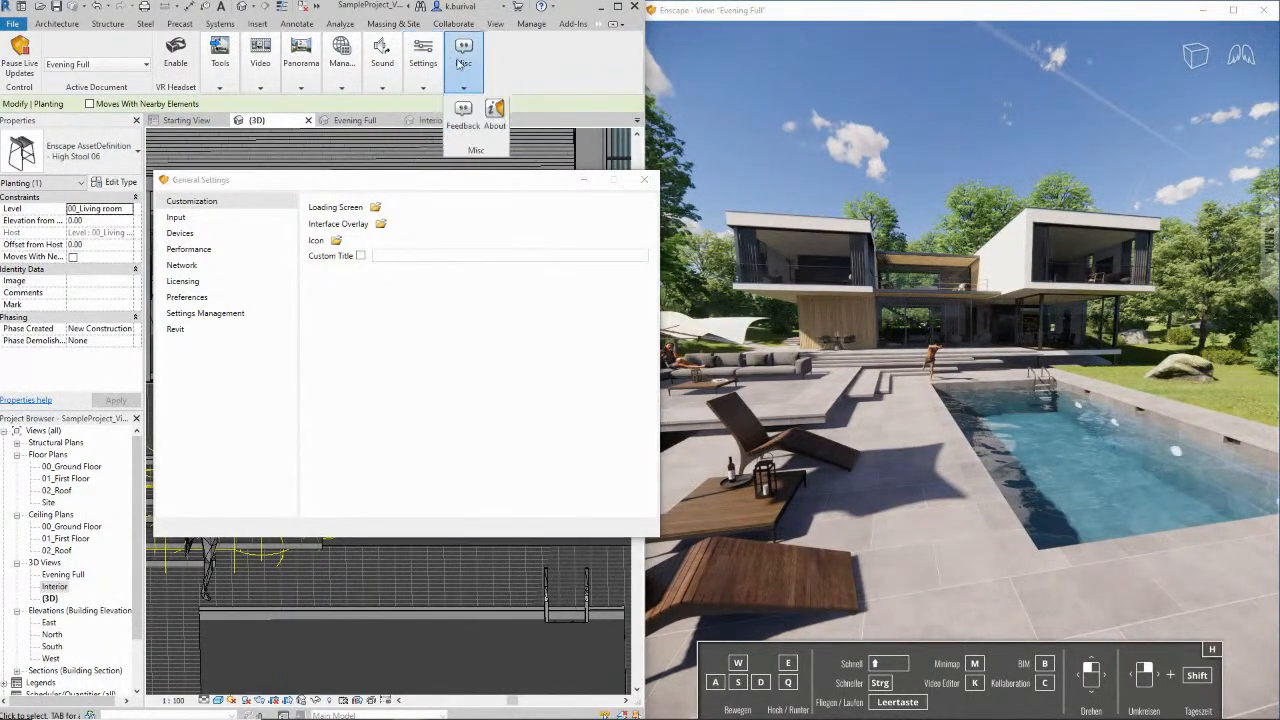
left_click(375, 207)
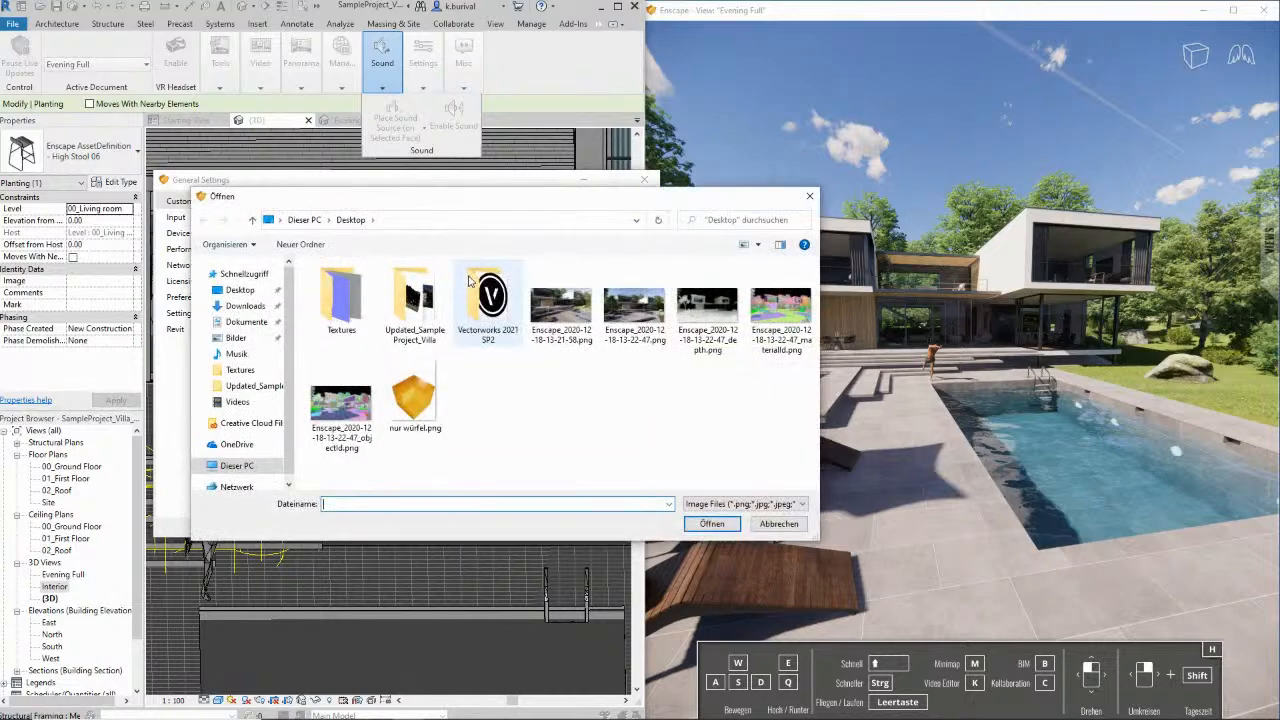
double_click(636, 330)
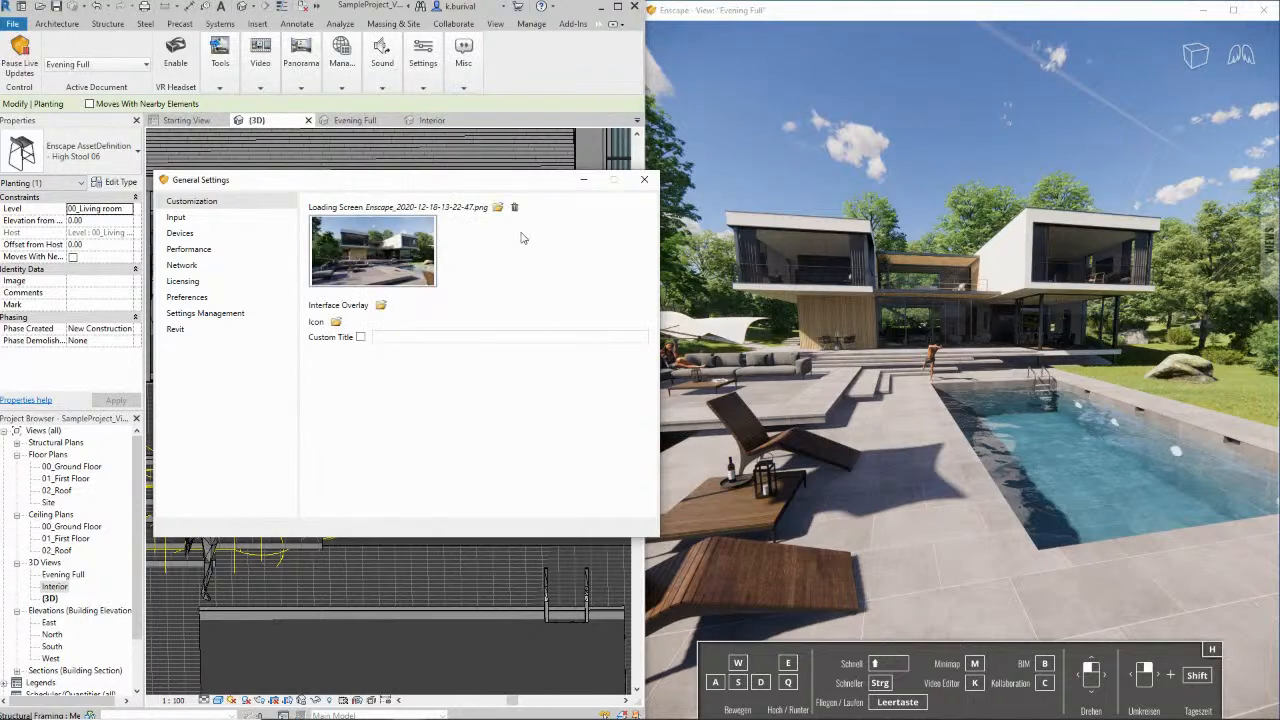
Add nur würfel.png as the interface overlay and anchor it in the upper-right corner of the rendering
left_click(381, 309)
double_click(426, 398)
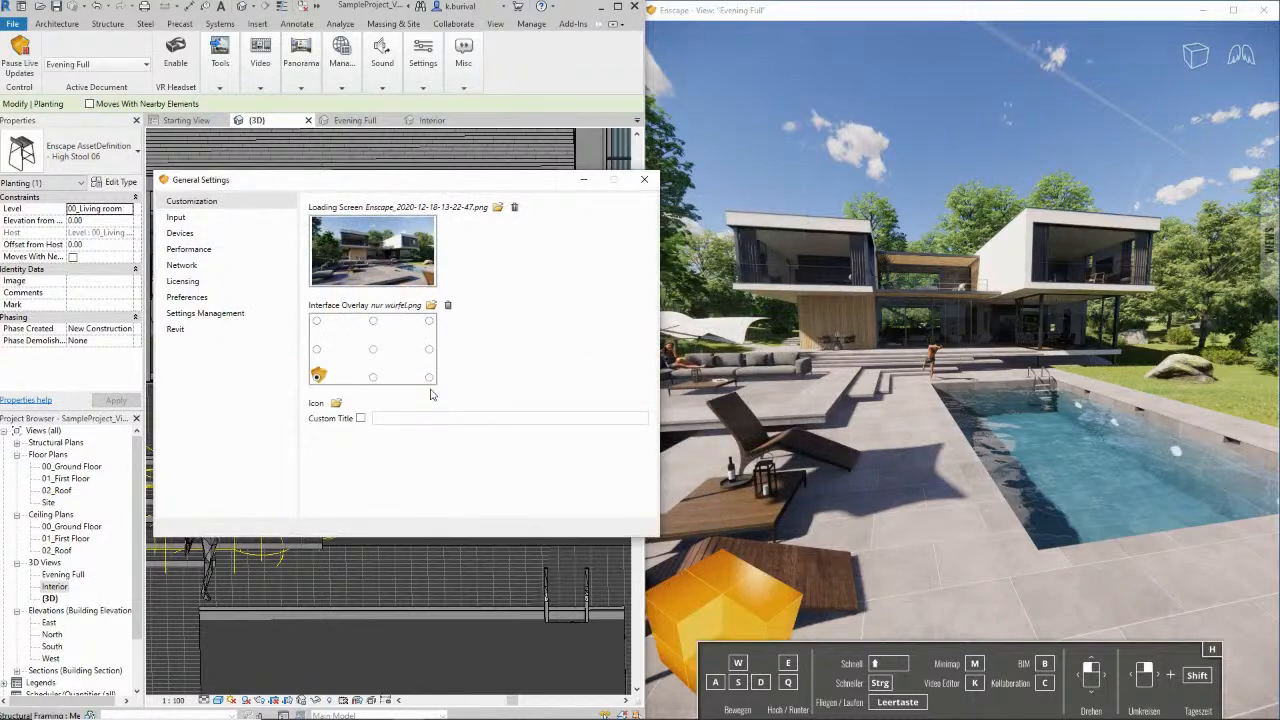
left_click(375, 325)
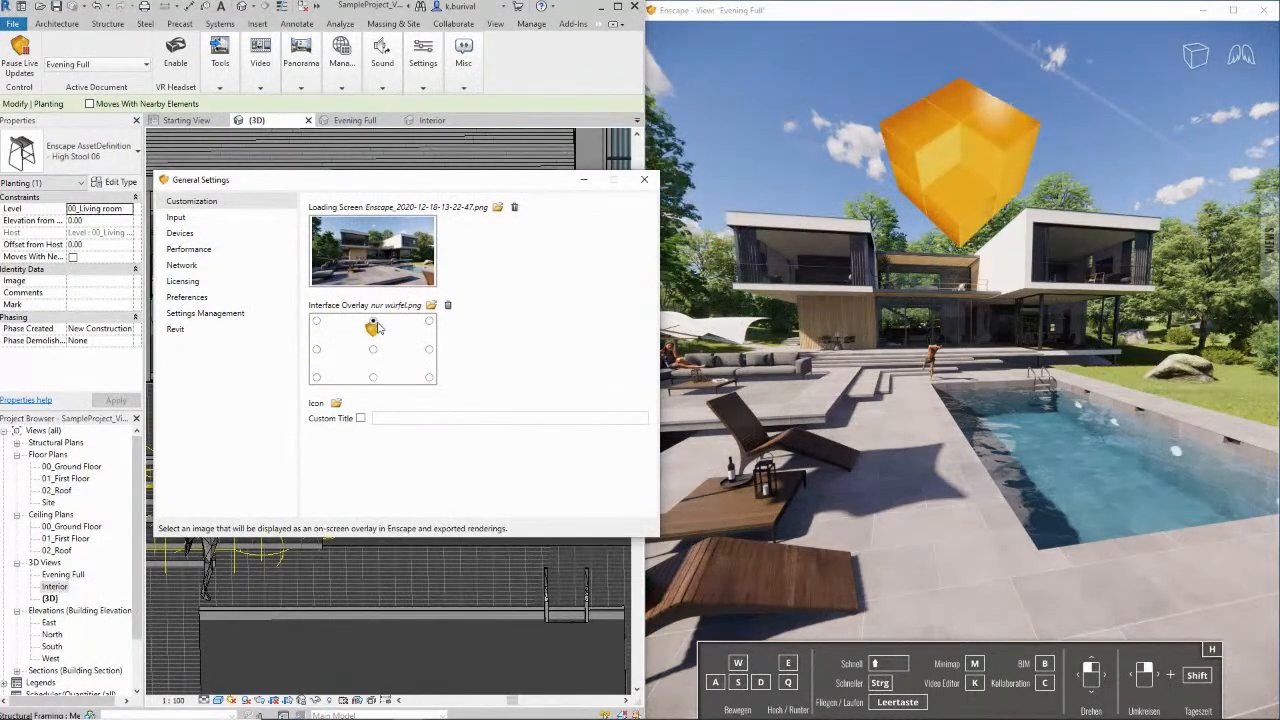
left_click(430, 322)
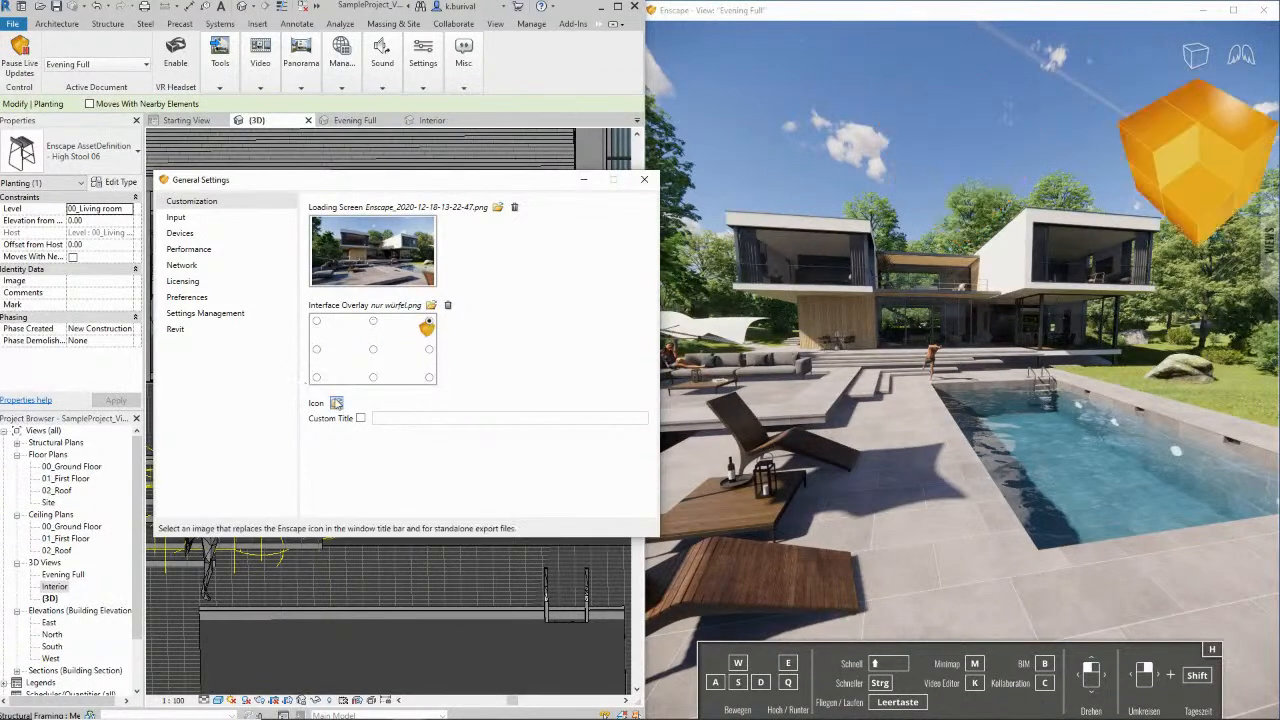
Use the globe-with-graduation-cap .ico file as the custom icon of the Enscape window
left_click(336, 403)
left_click(530, 356)
double_click(557, 328)
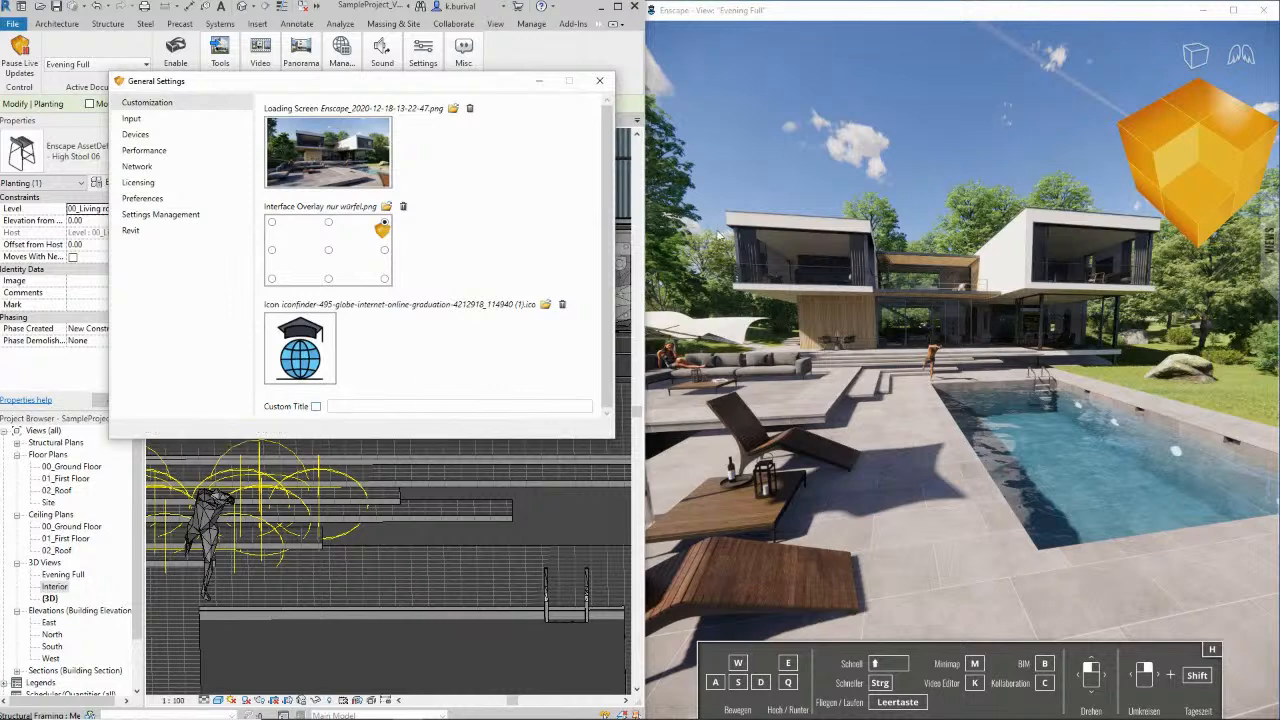
Enable the custom title, enter "Hey Folks! Hope you enjoy the course." and close the General Settings
left_click(315, 406)
type("Hey Fo")
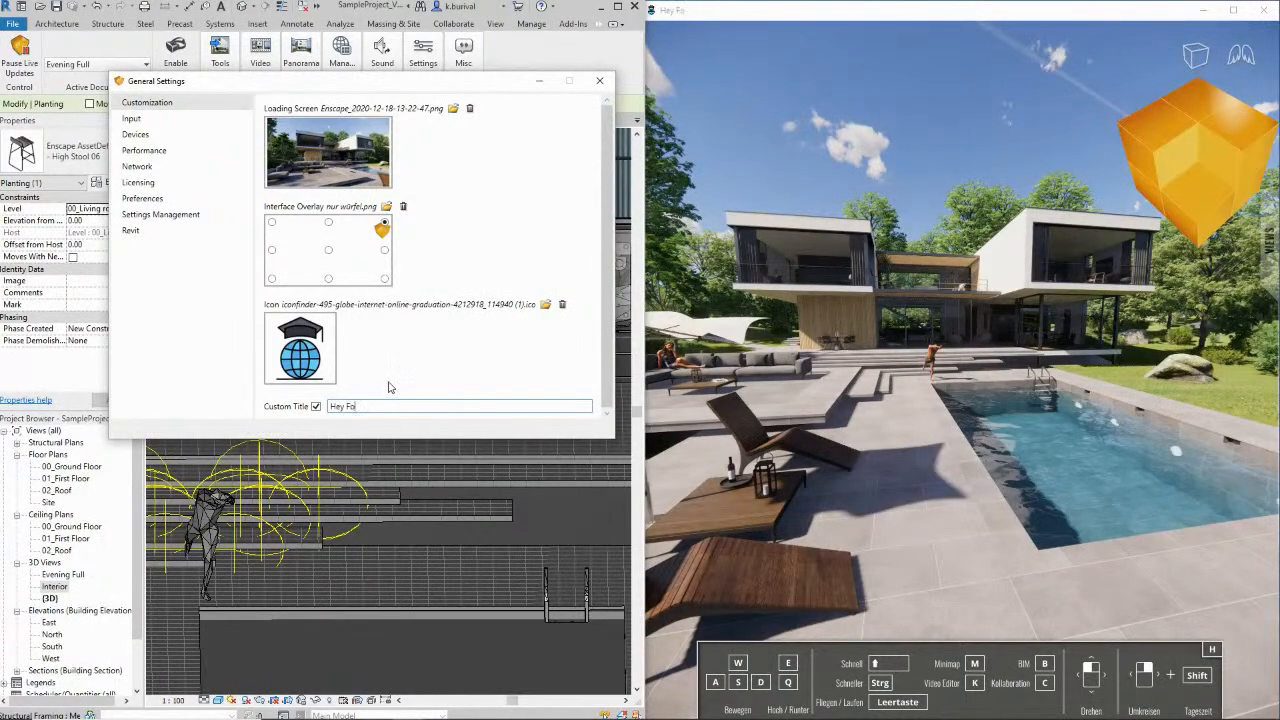
type("lks! Hope you enjoy the cv")
type("r")
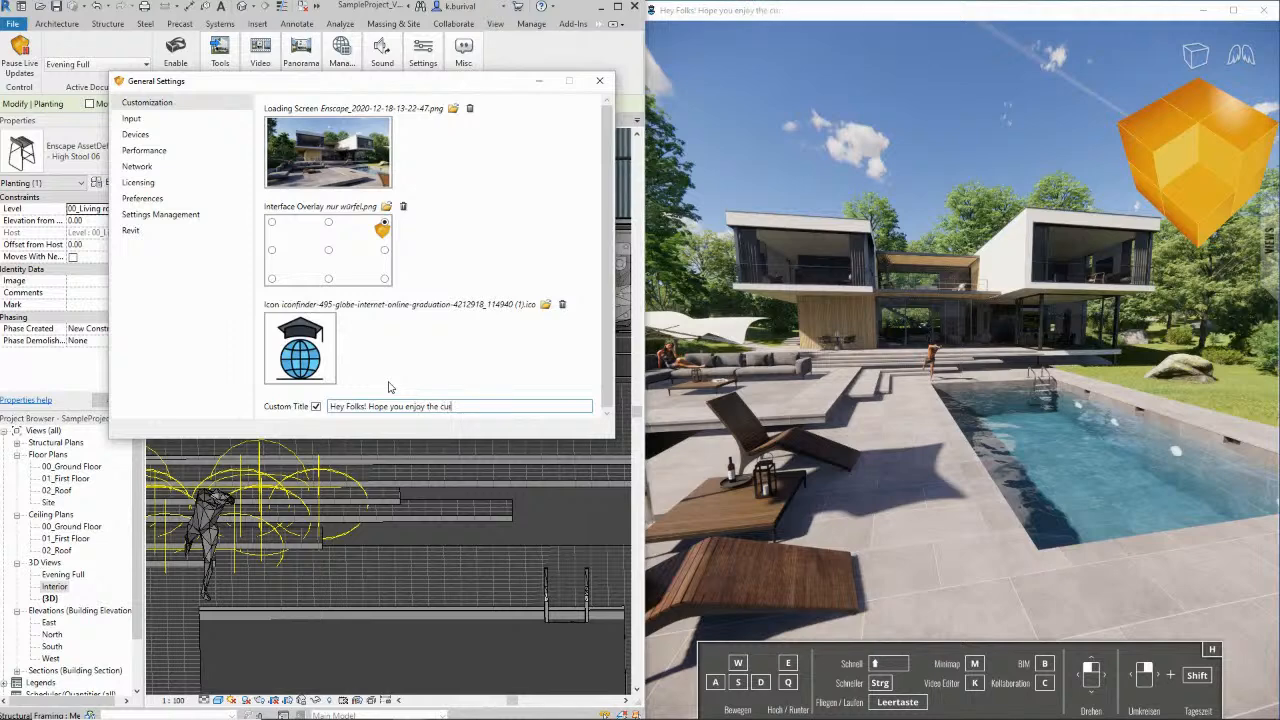
type("urse")
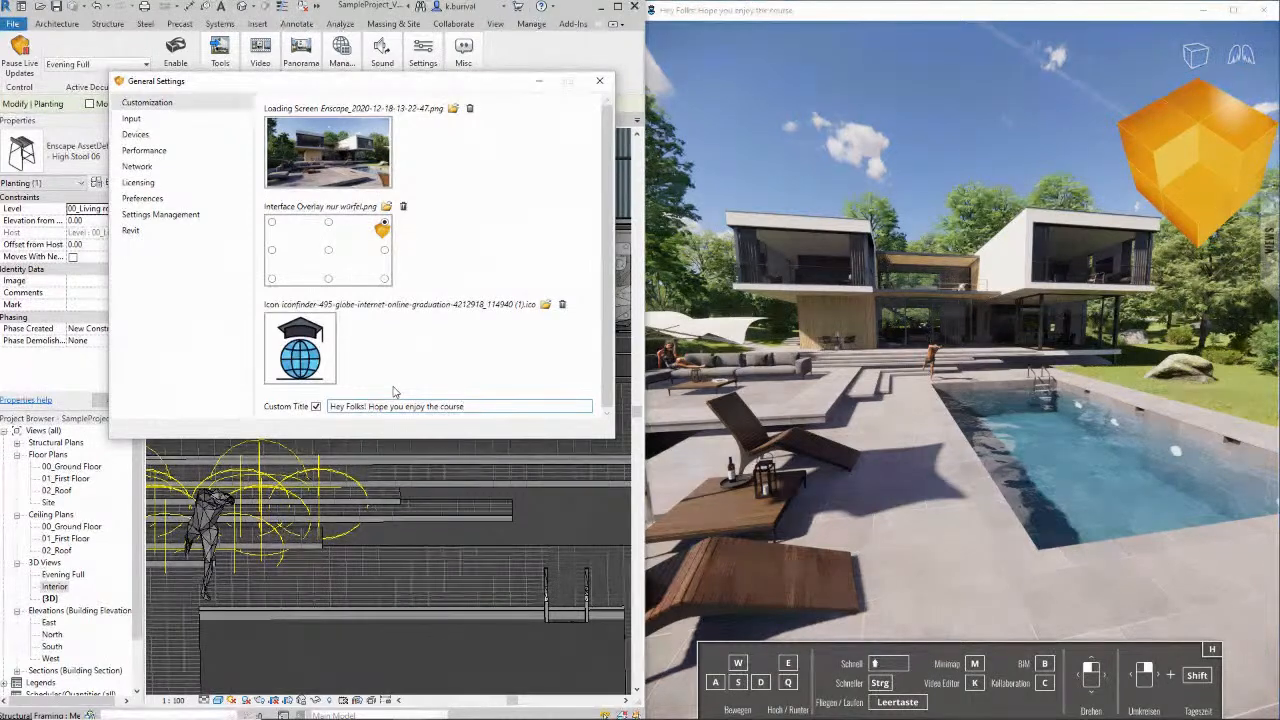
type(".")
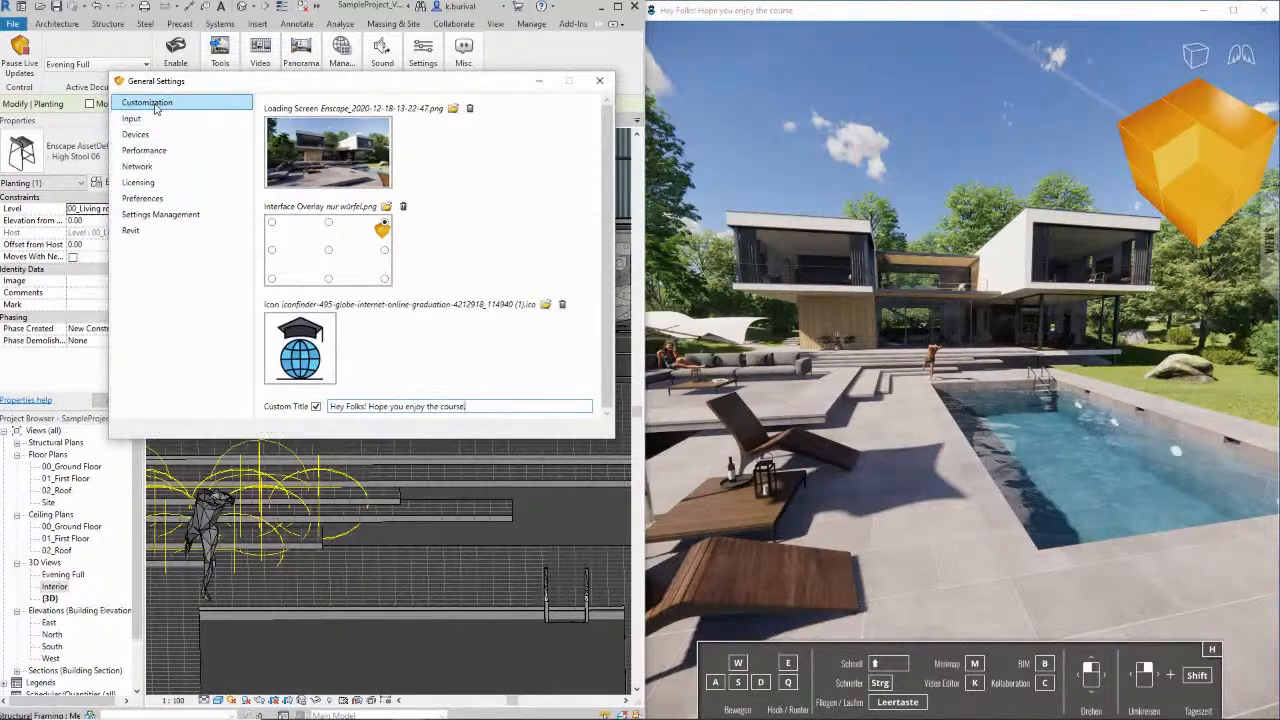
left_click(599, 80)
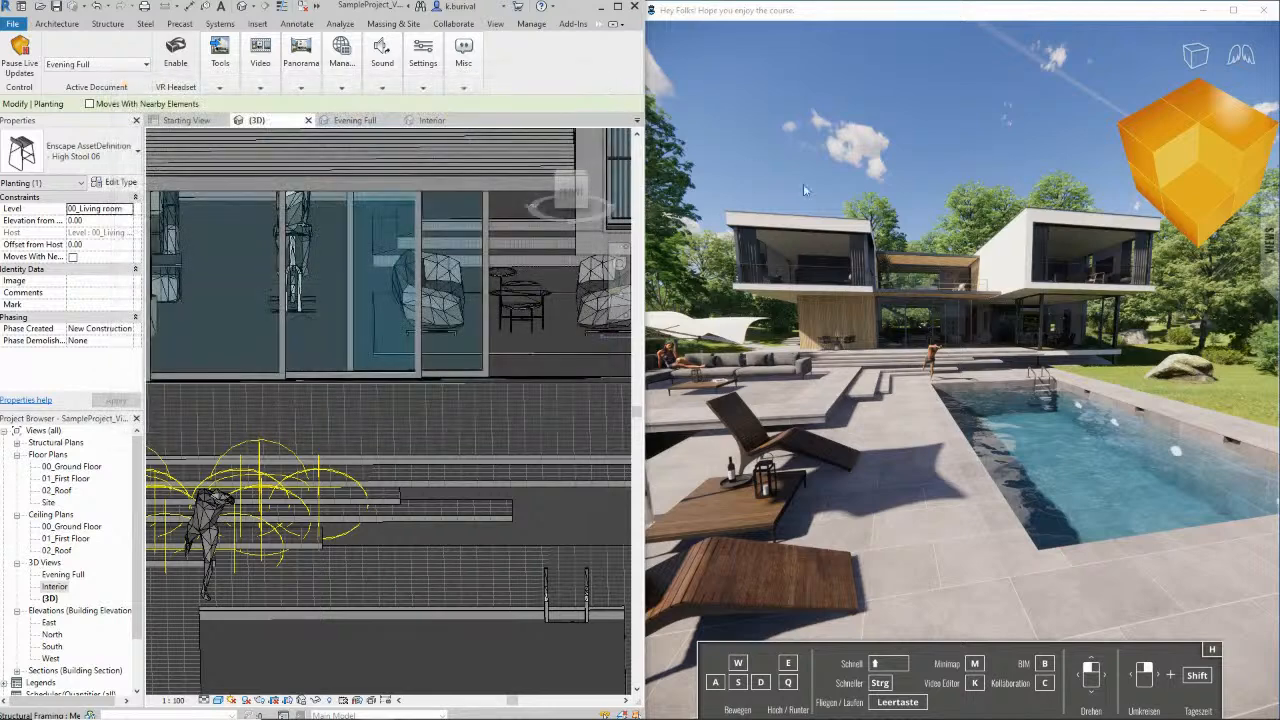
Export the project as an Exe Standalone on the Desktop under the suggested file name
left_click(220, 87)
left_click(288, 130)
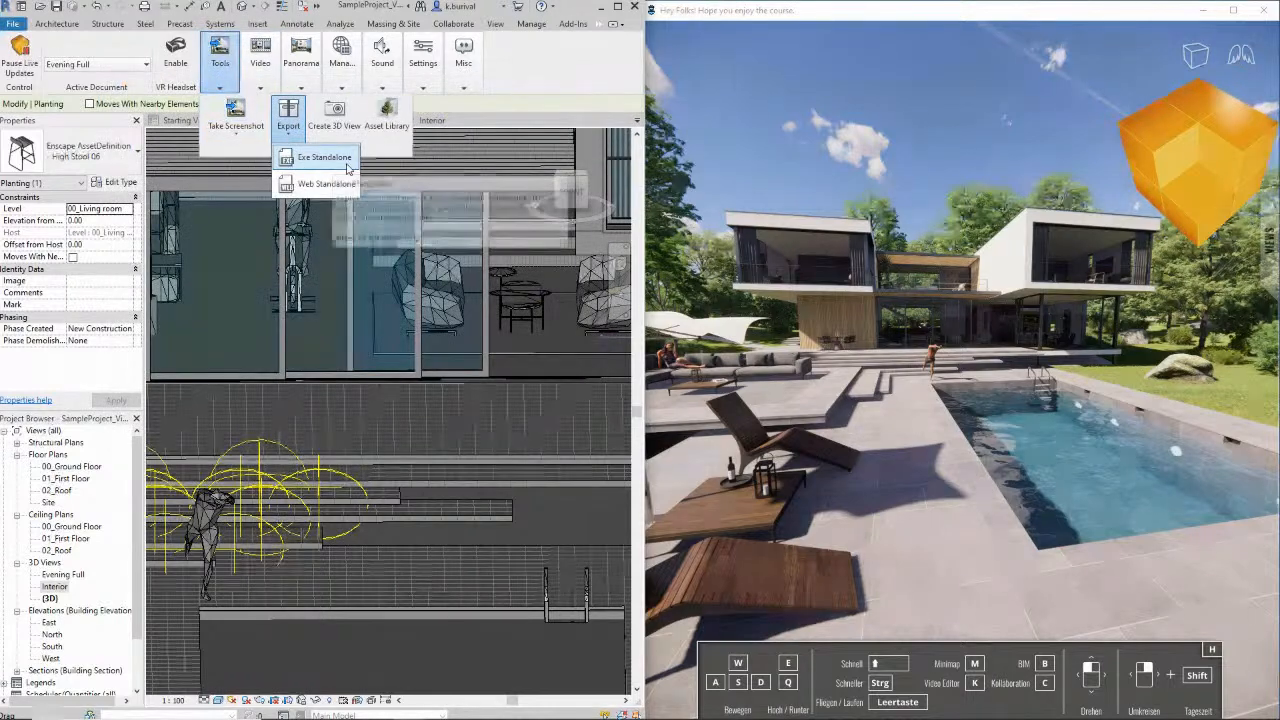
left_click(310, 163)
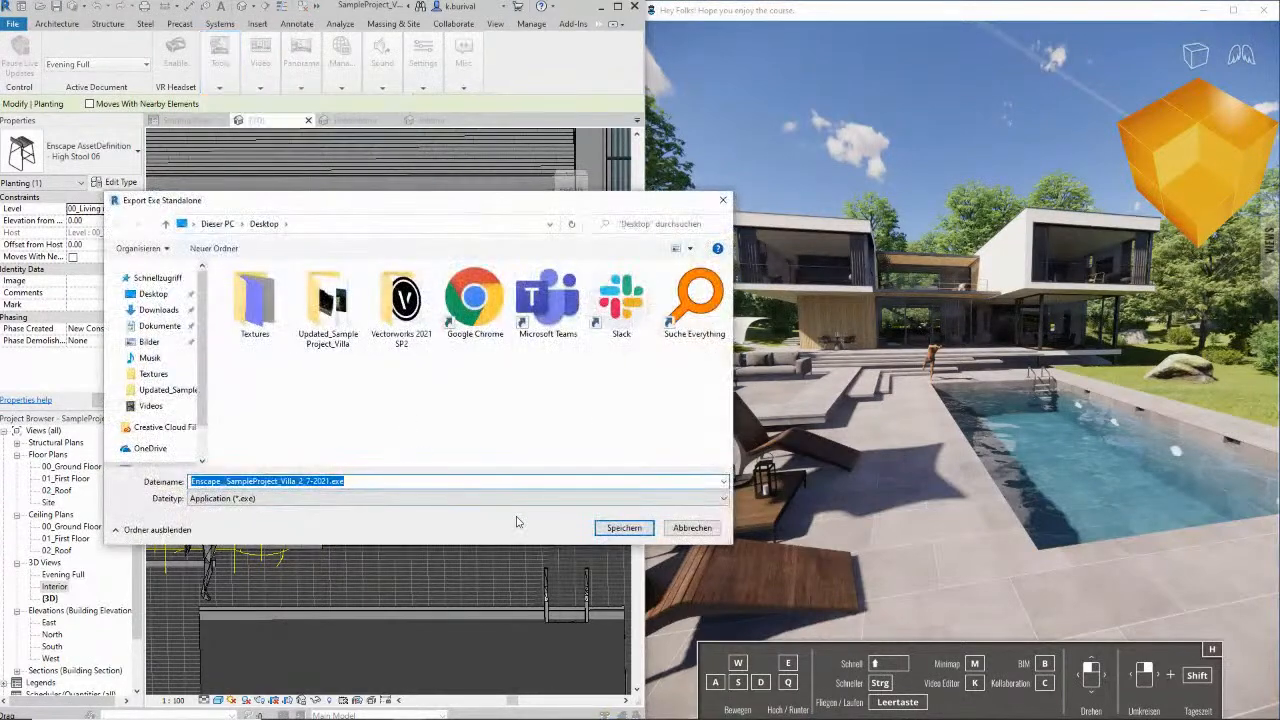
left_click(607, 531)
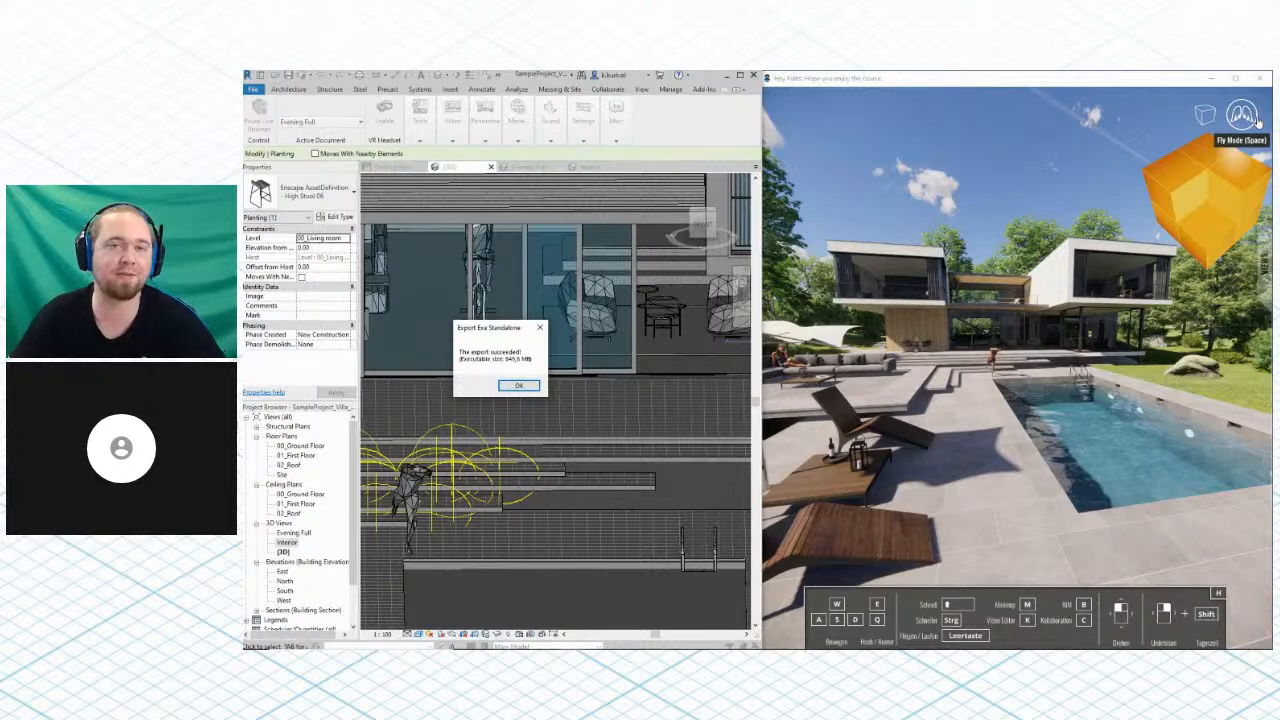
key("Return")
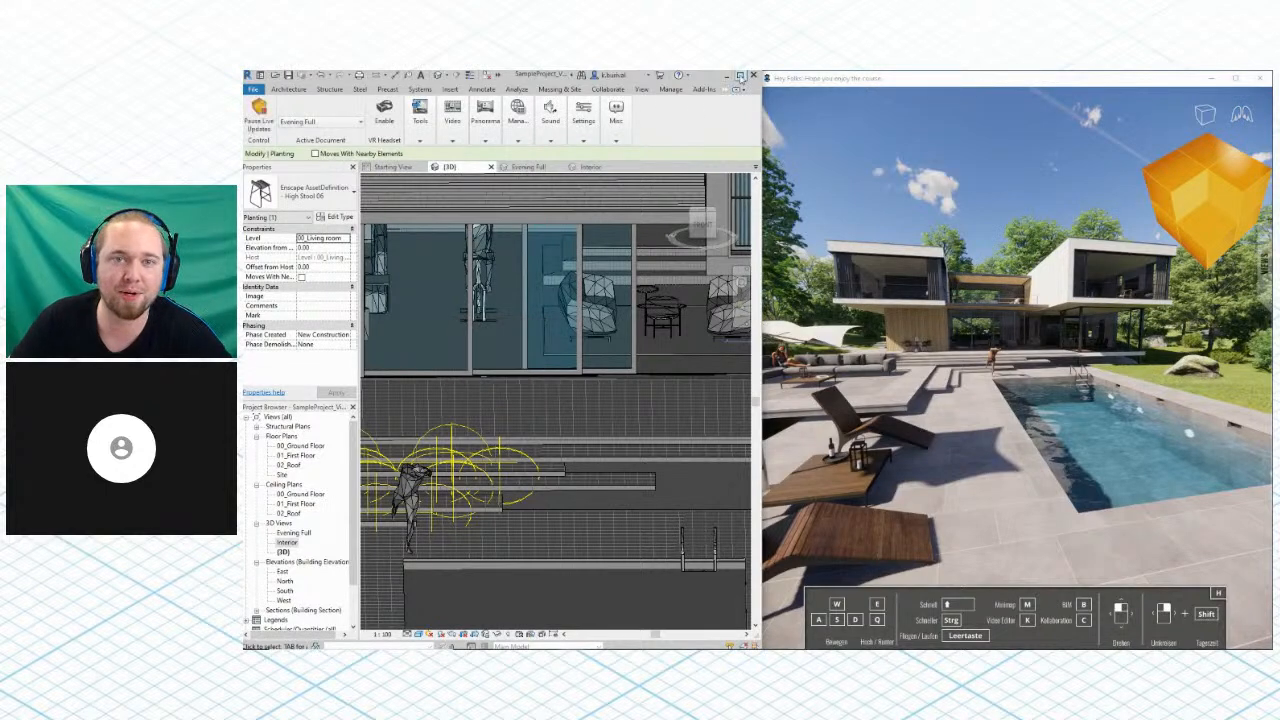
Minimize Revit, move the exported standalone file to a free area of the Desktop, launch it and reposition its window
left_click(730, 75)
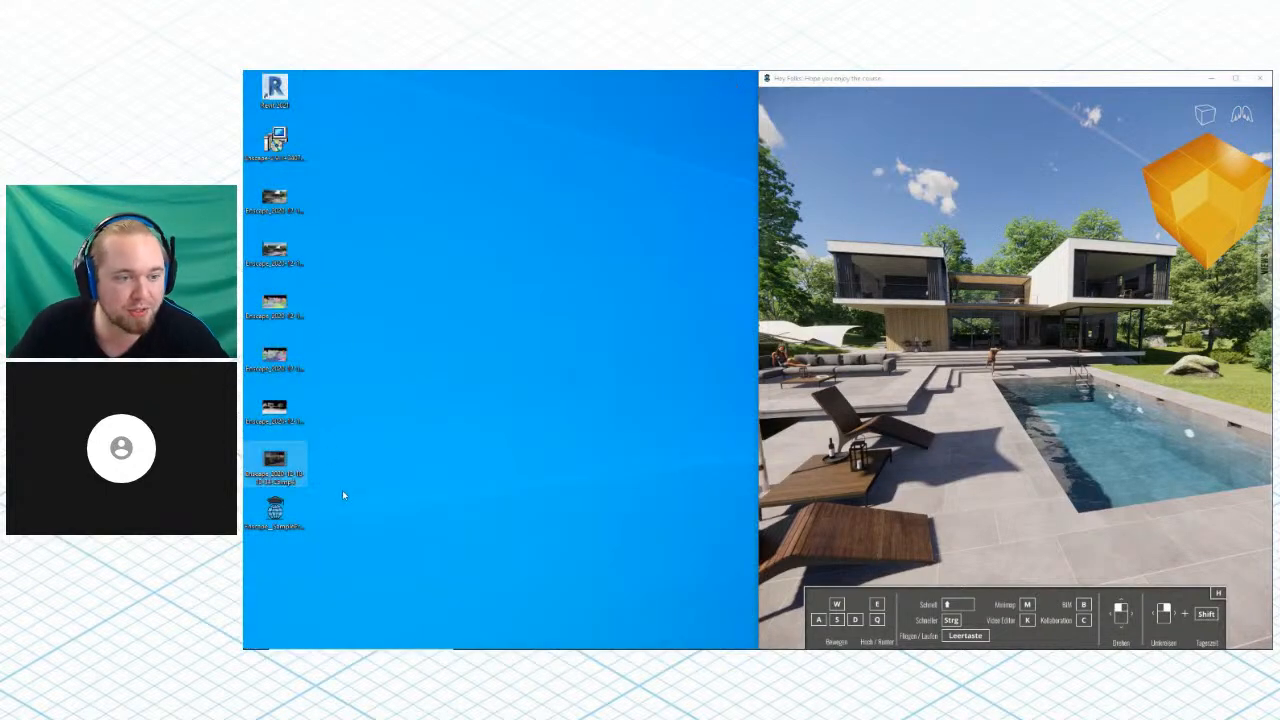
left_click_drag(266, 526, 646, 256)
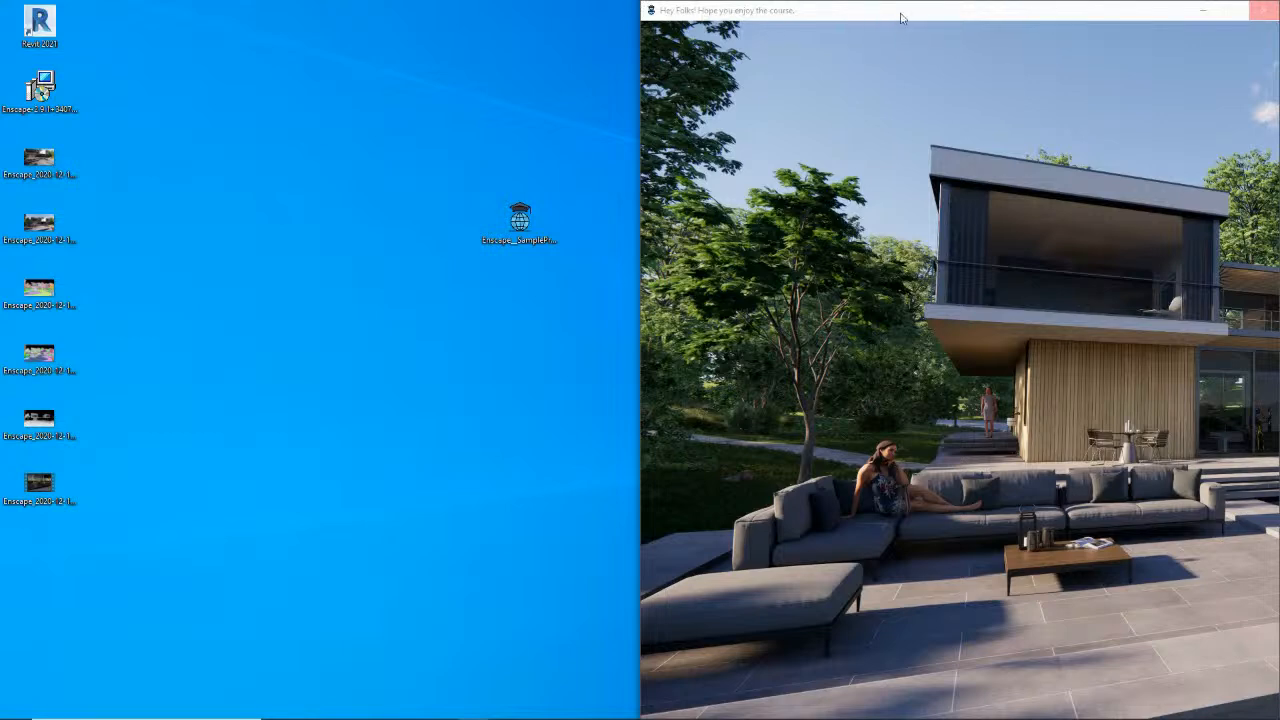
left_click_drag(898, 18, 319, 53)
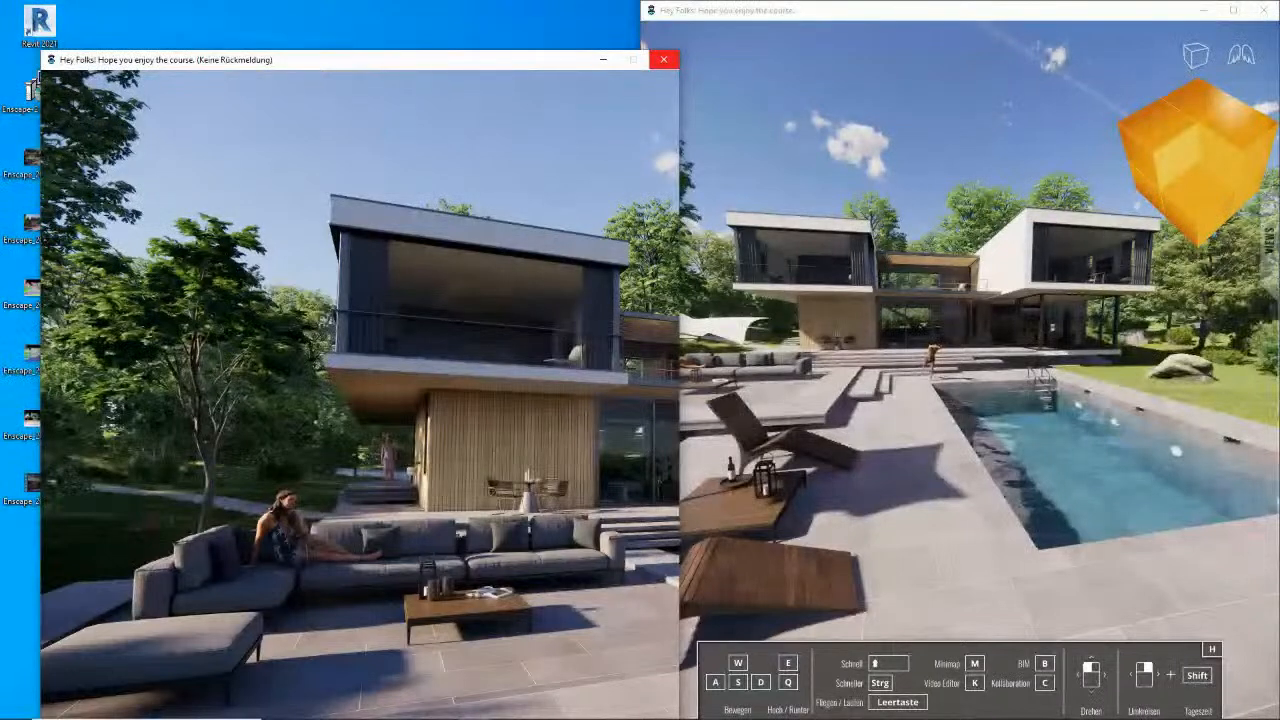
left_click(662, 61)
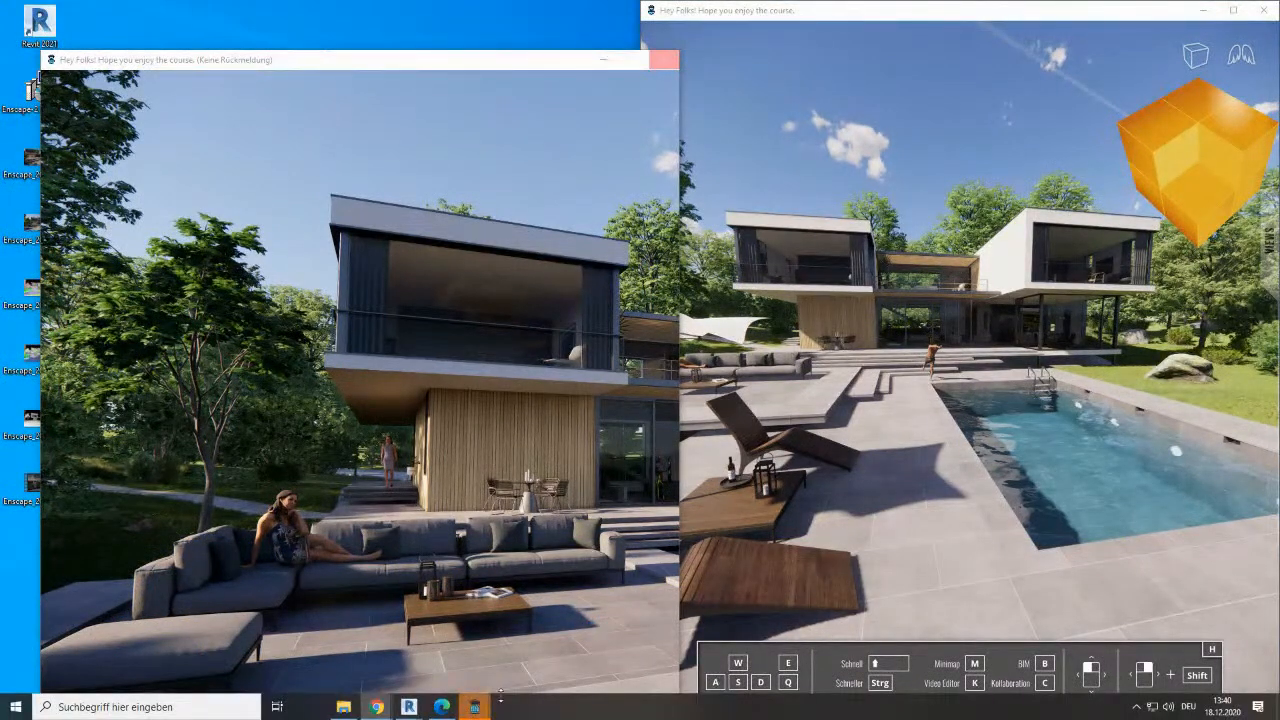
mouse_move(476, 707)
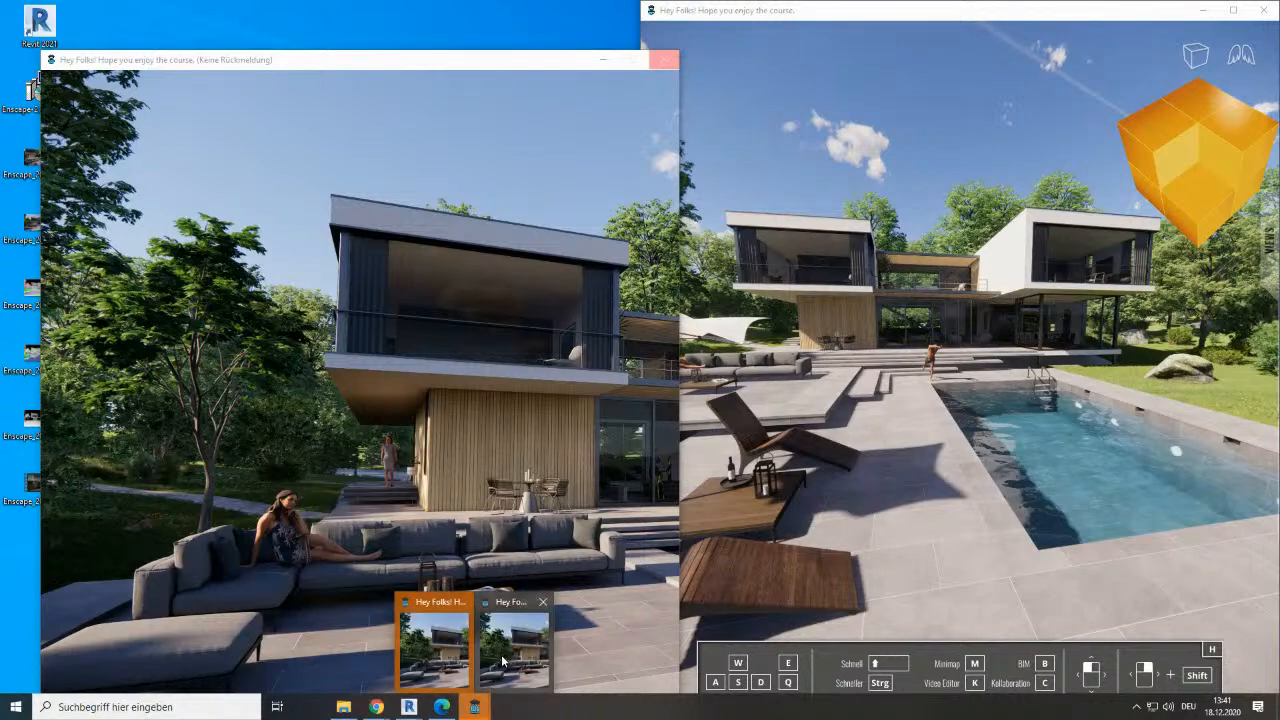
left_click(440, 655)
left_click_drag(428, 66, 471, 82)
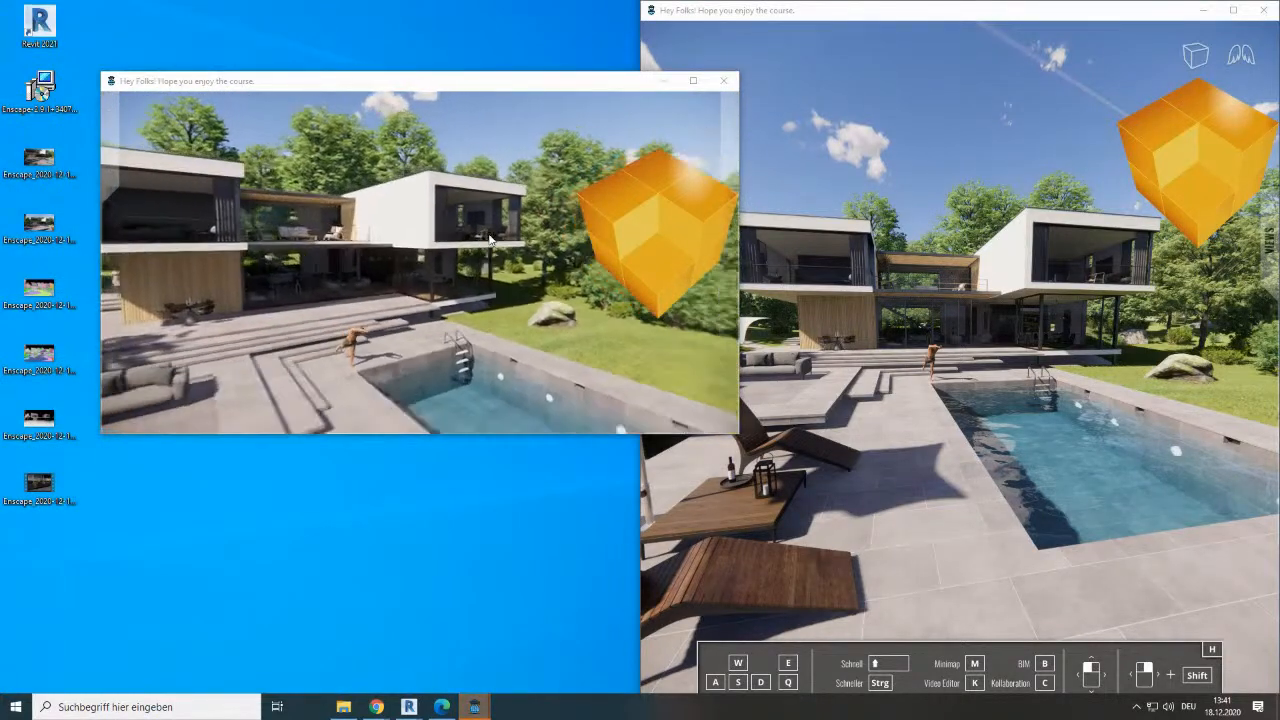
Shift the standalone's time of day to about 19:42 and look through its display, device and input settings
right_click_drag(488, 240, 385, 246, "shift")
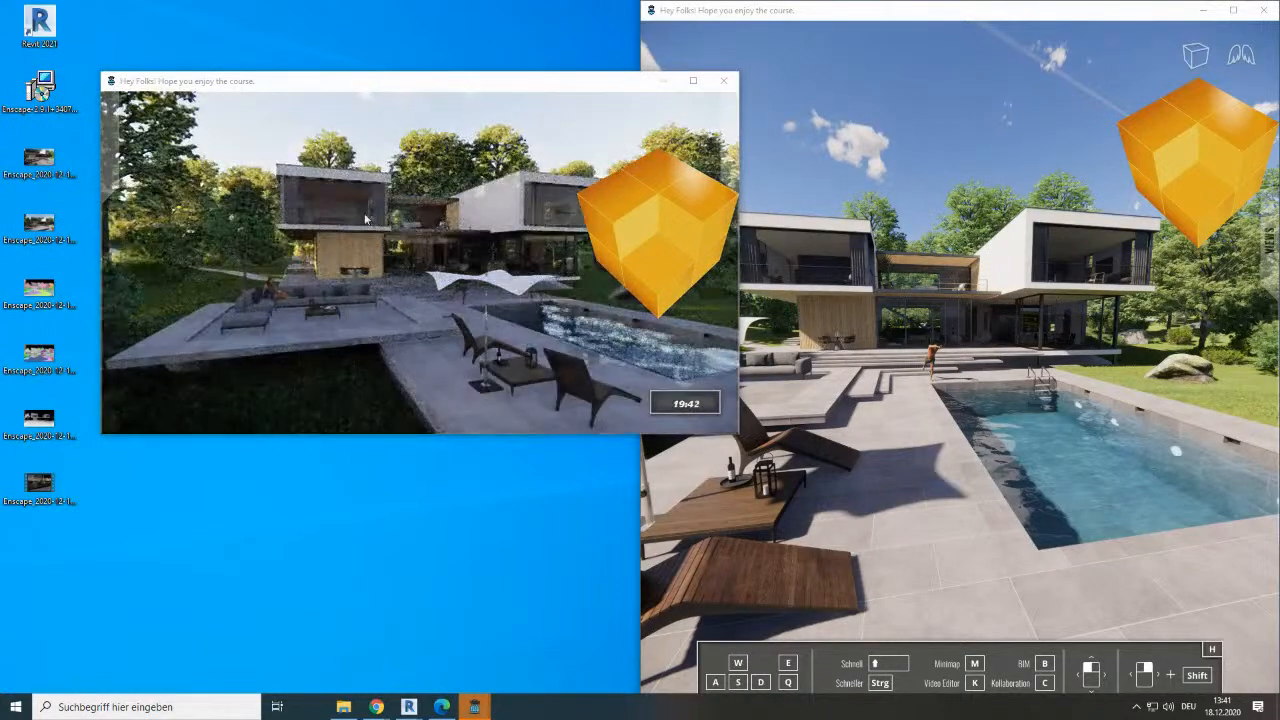
mouse_move(110, 170)
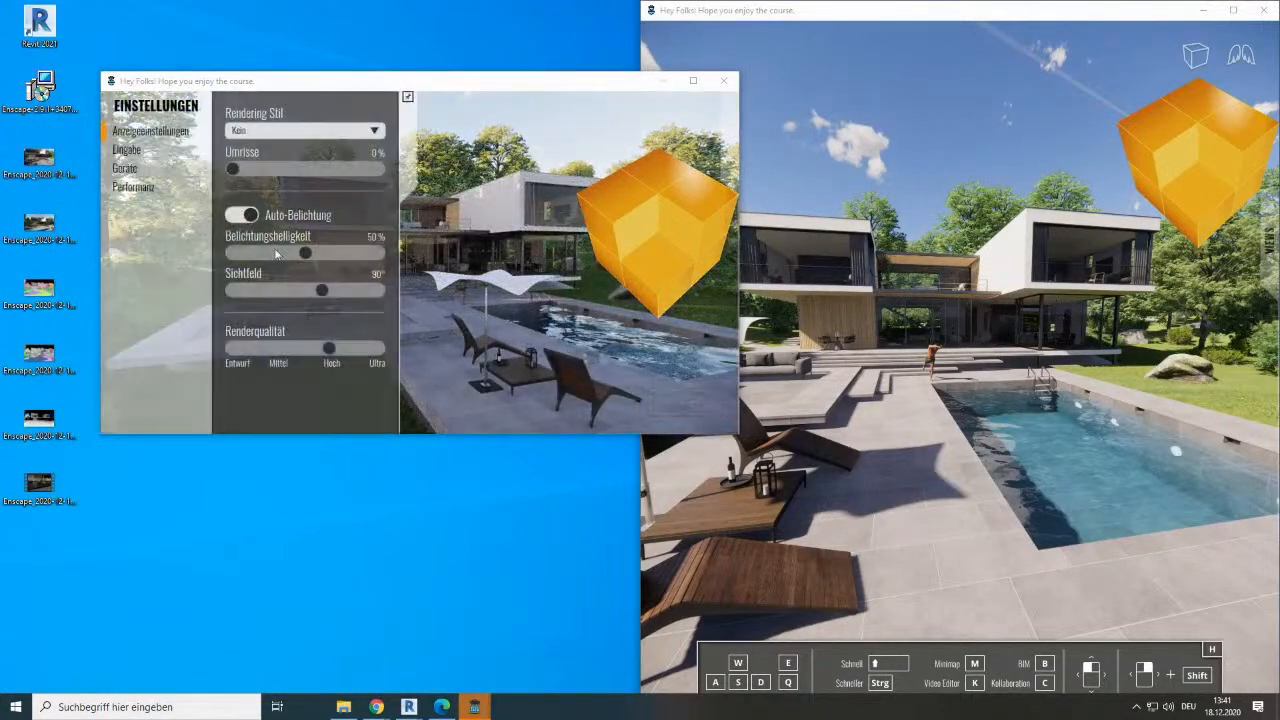
left_click(130, 168)
left_click(127, 150)
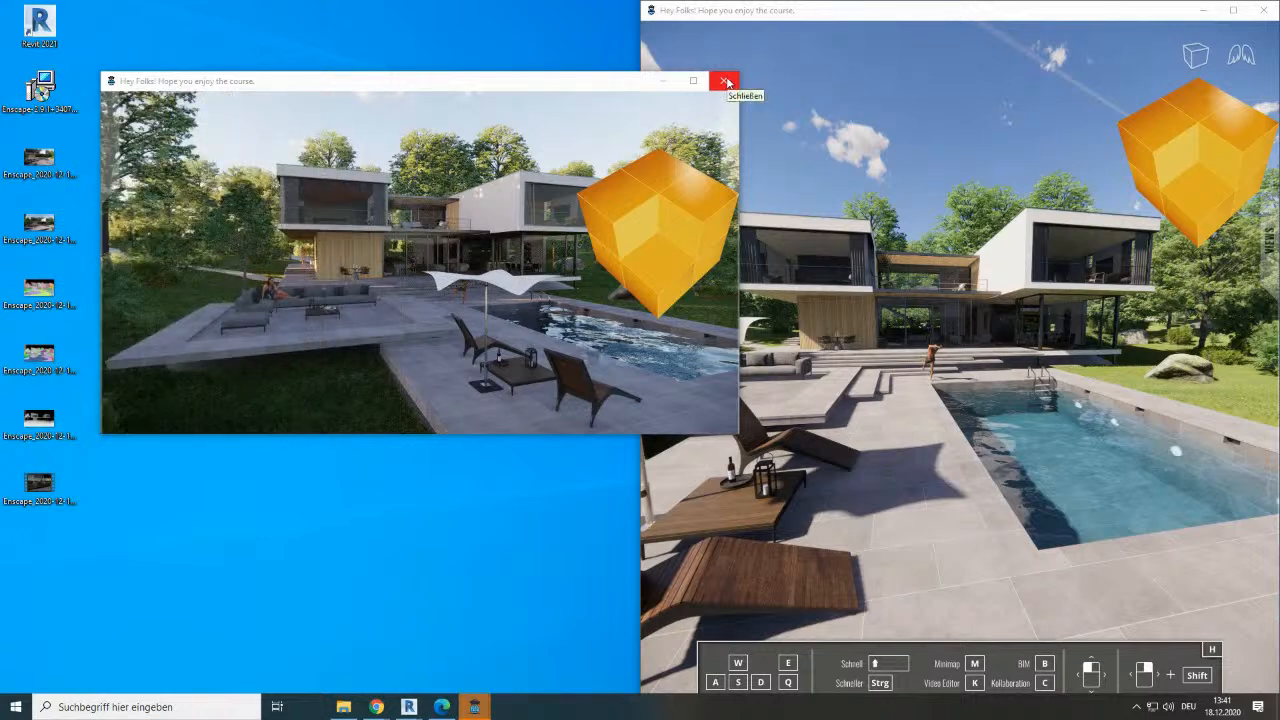
Turn the standalone's camera toward the pool and garden, shift the lighting back to daytime and close the standalone
left_click_drag(336, 312, 388, 294)
mouse_move(388, 294)
right_mouse_down("shift")
mouse_move(420, 294)
mouse_move(388, 294)
right_mouse_up("shift")
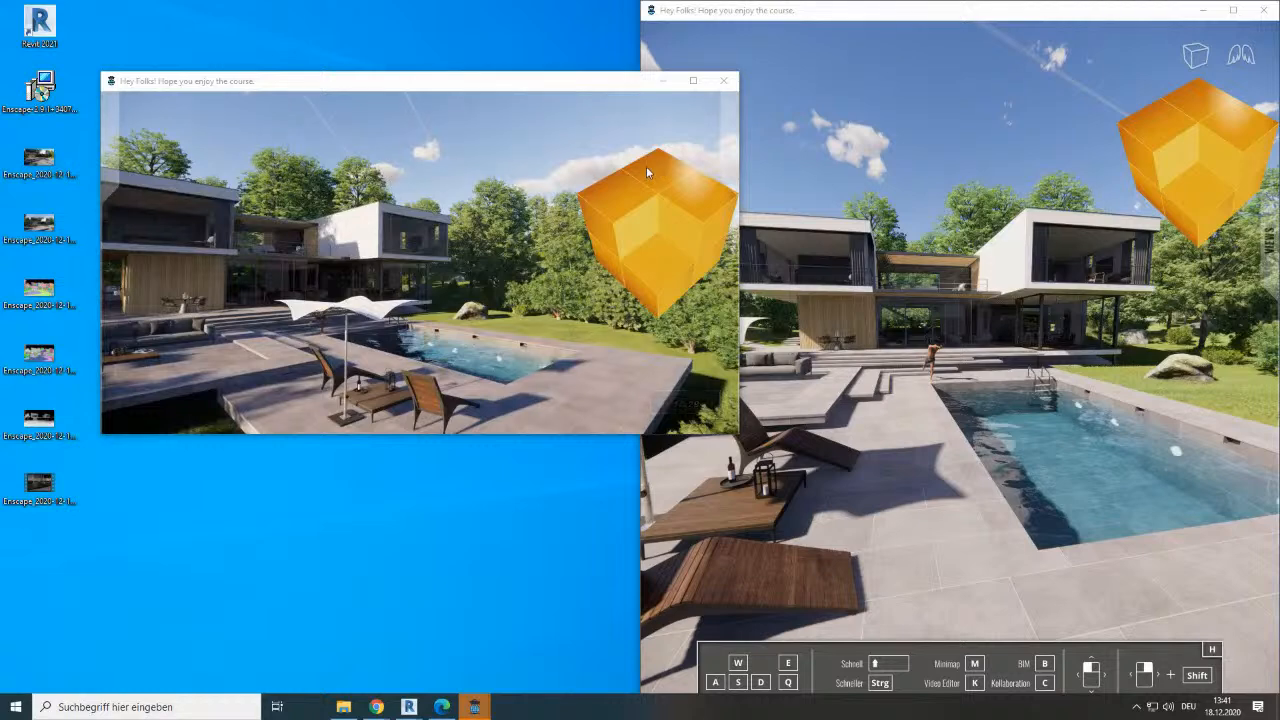
left_click(723, 80)
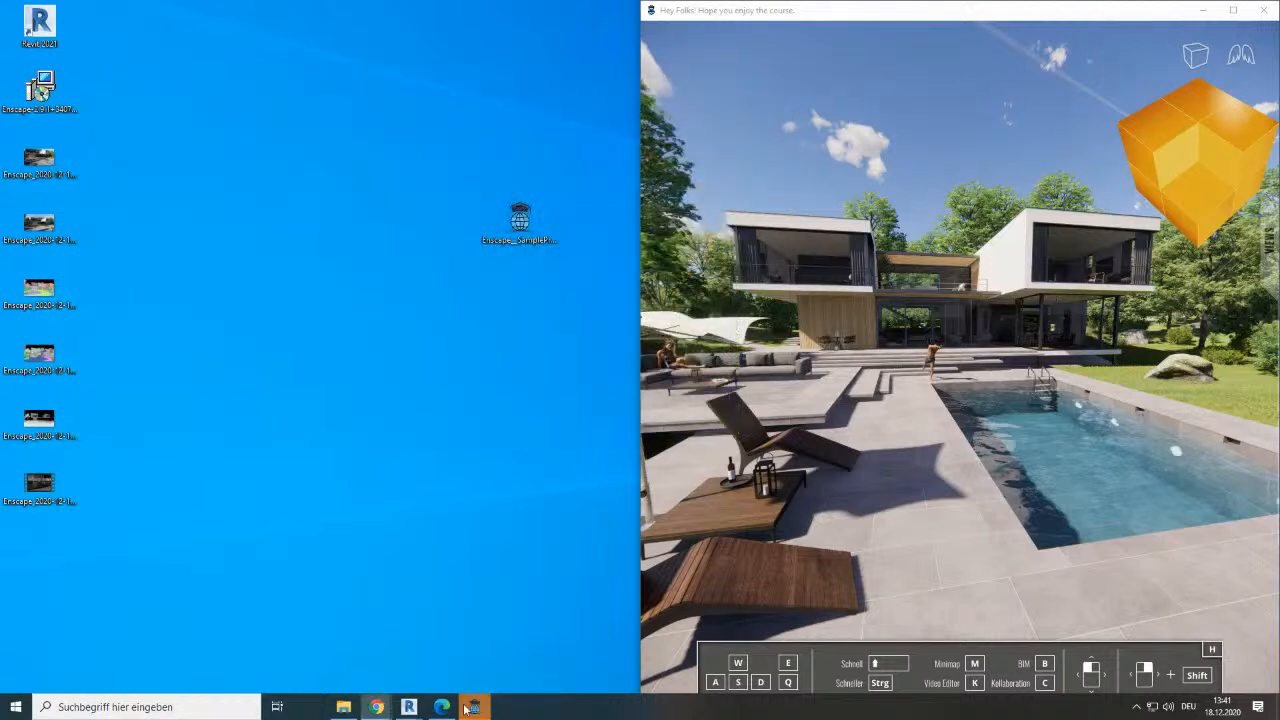
mouse_move(408, 707)
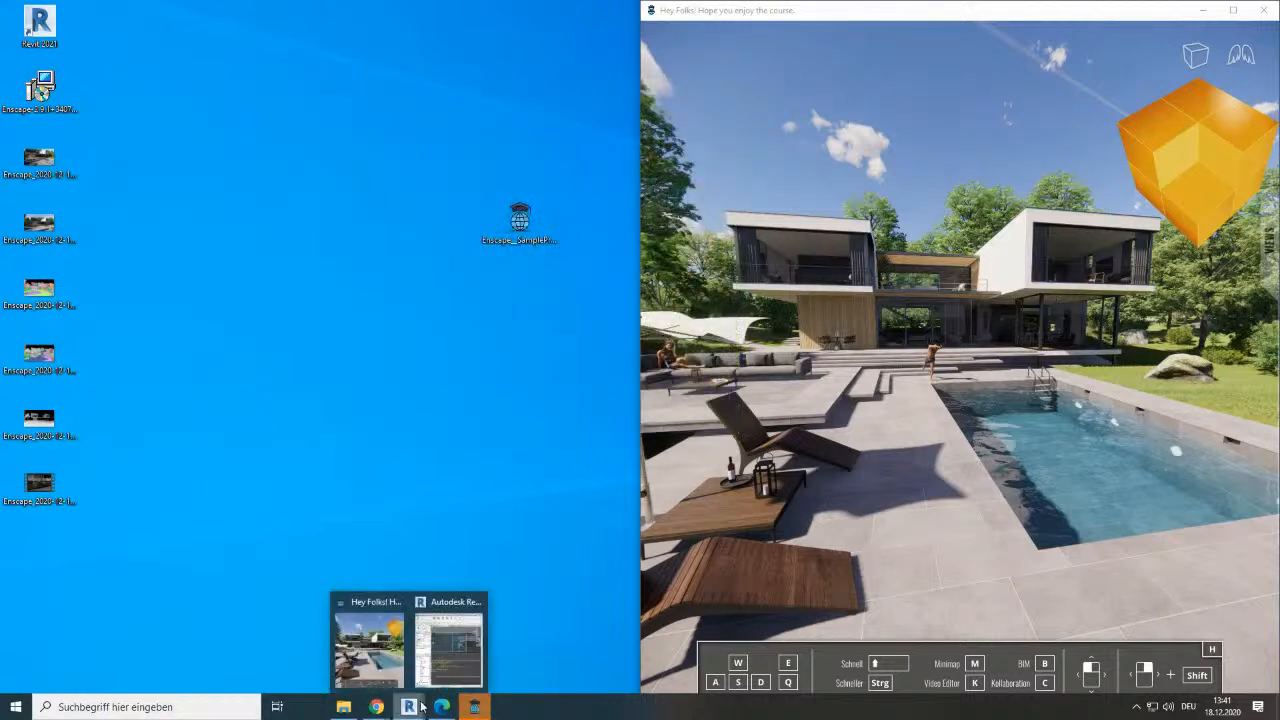
Restore Revit, close the extra standalone window and dock the live Enscape window beside Revit so it fills half the screen
left_click(427, 657)
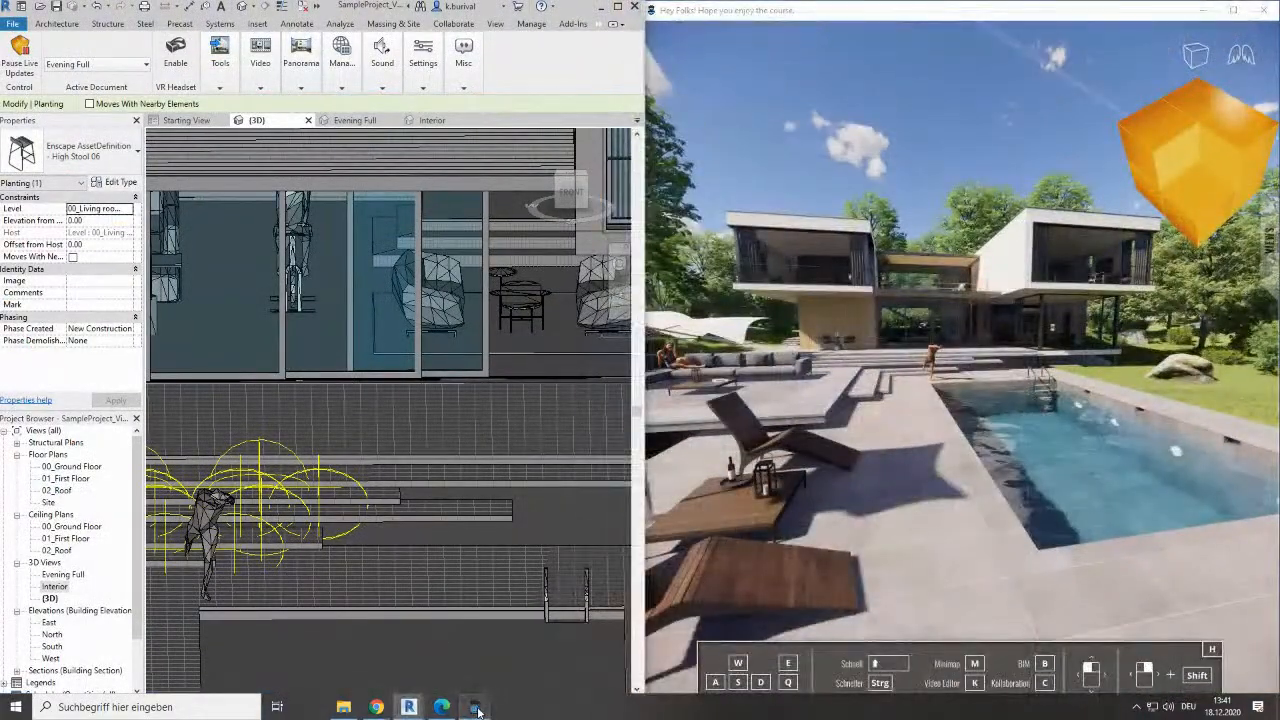
left_click_drag(1150, 8, 609, 163)
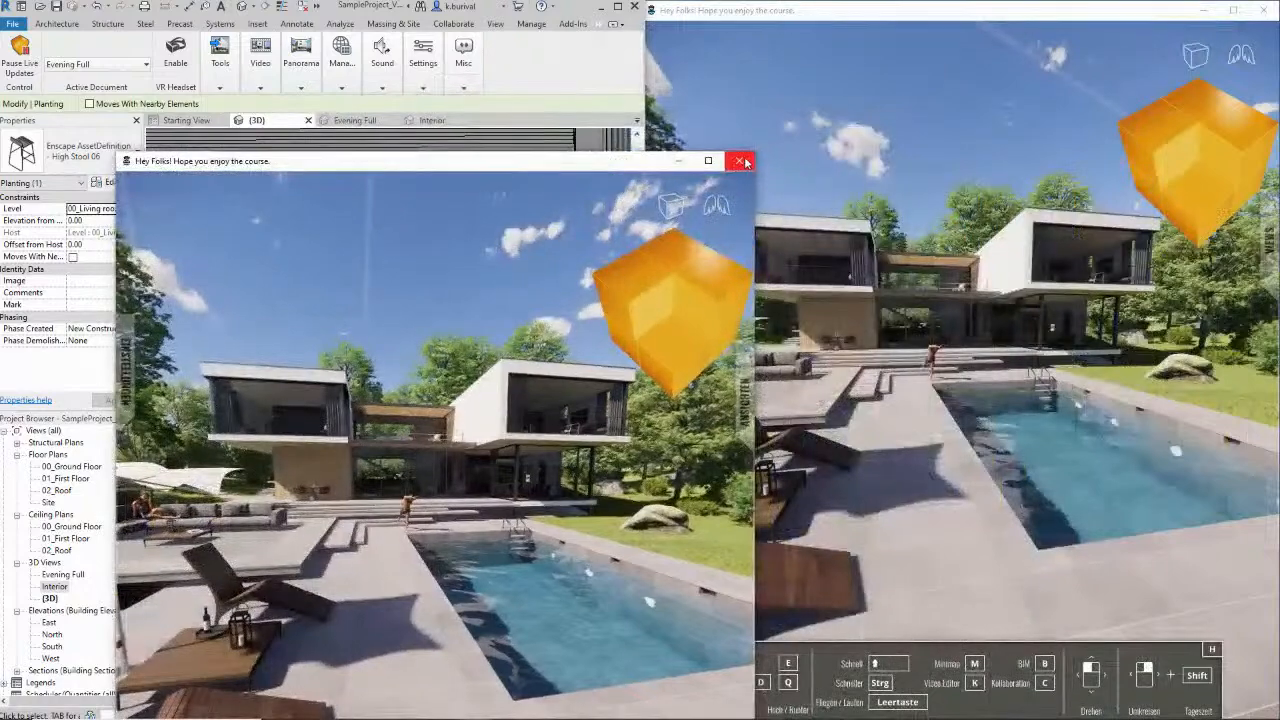
left_click(741, 163)
left_click_drag(836, 37, 734, 128)
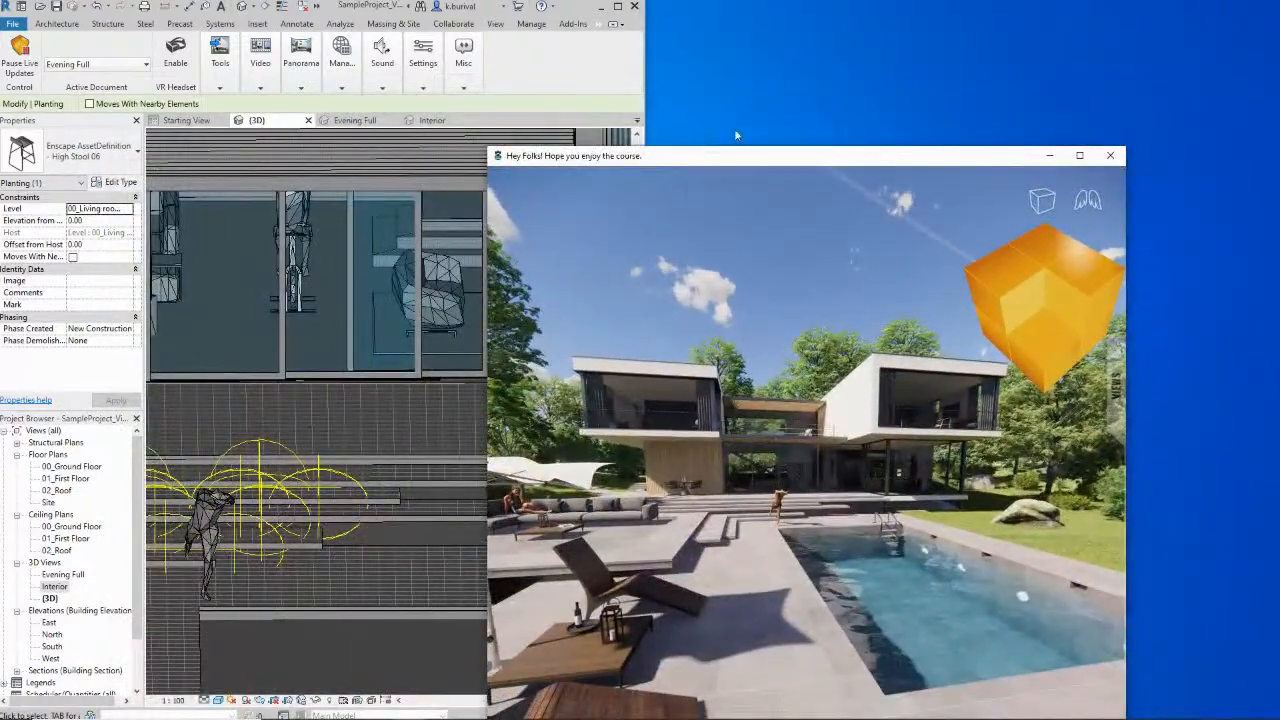
key("super+Right")
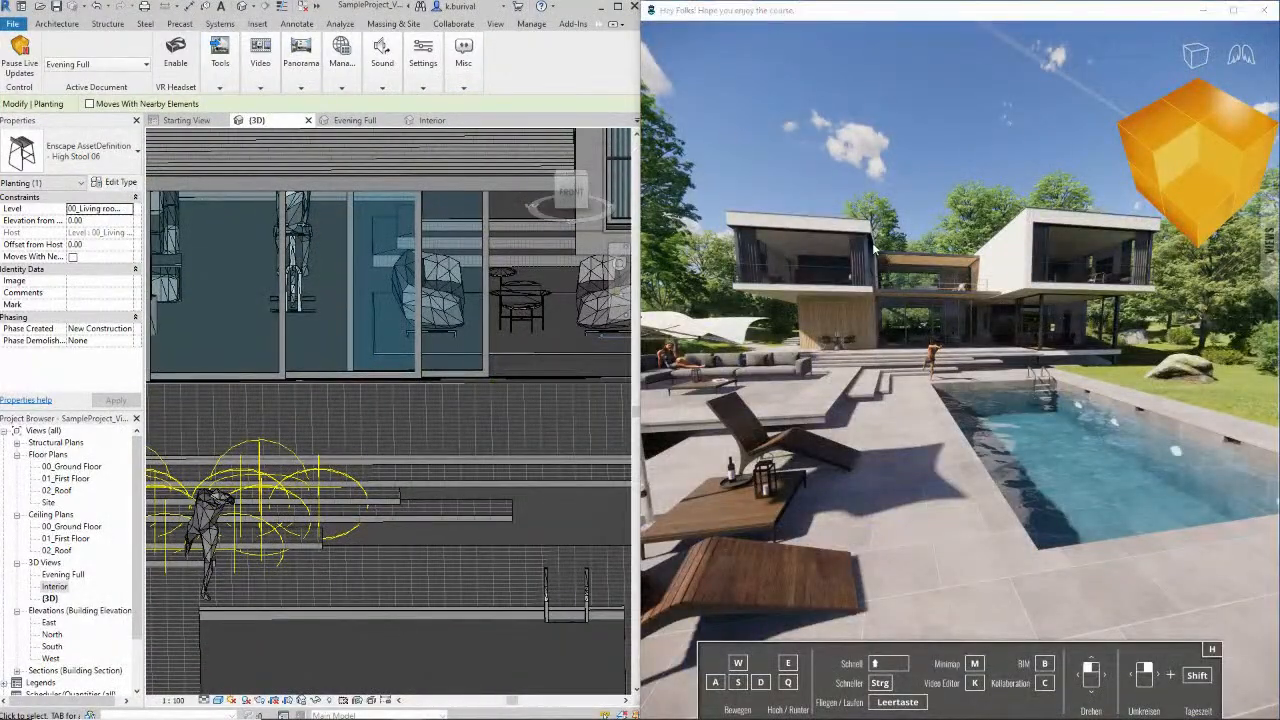
left_click_drag(873, 245, 863, 247)
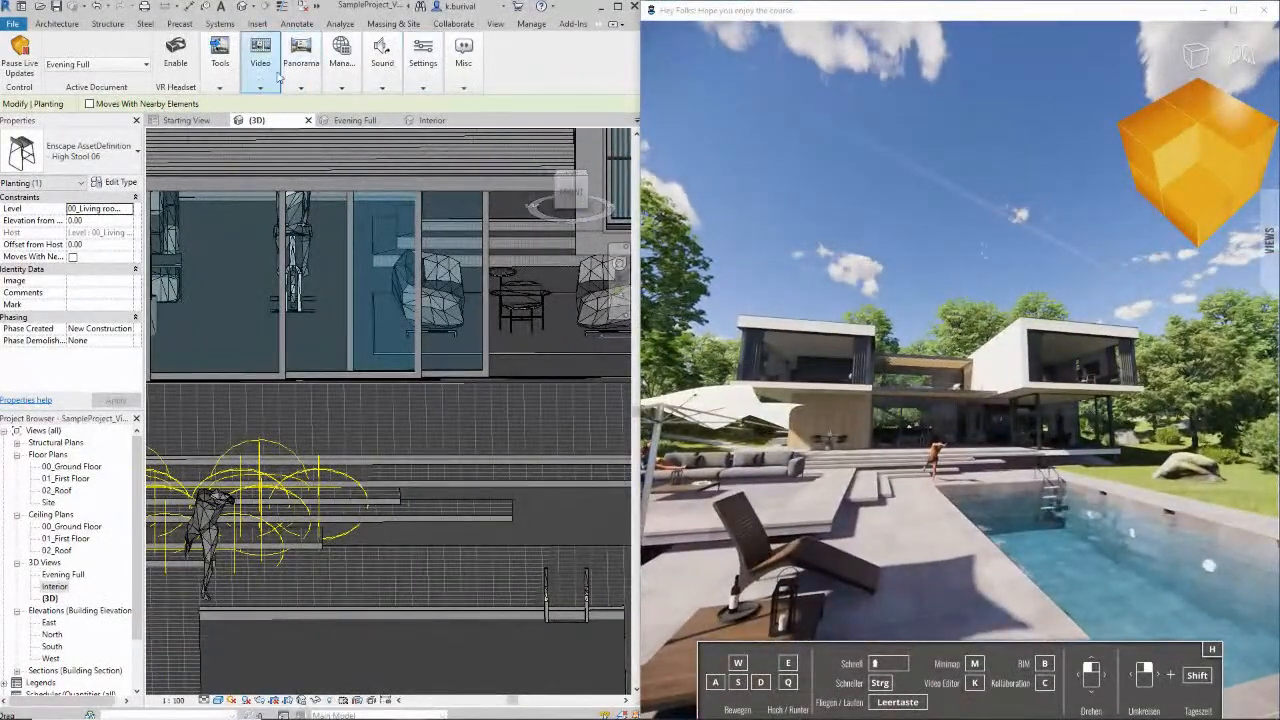
Export the project from Enscape as a Web Standalone
left_click(219, 88)
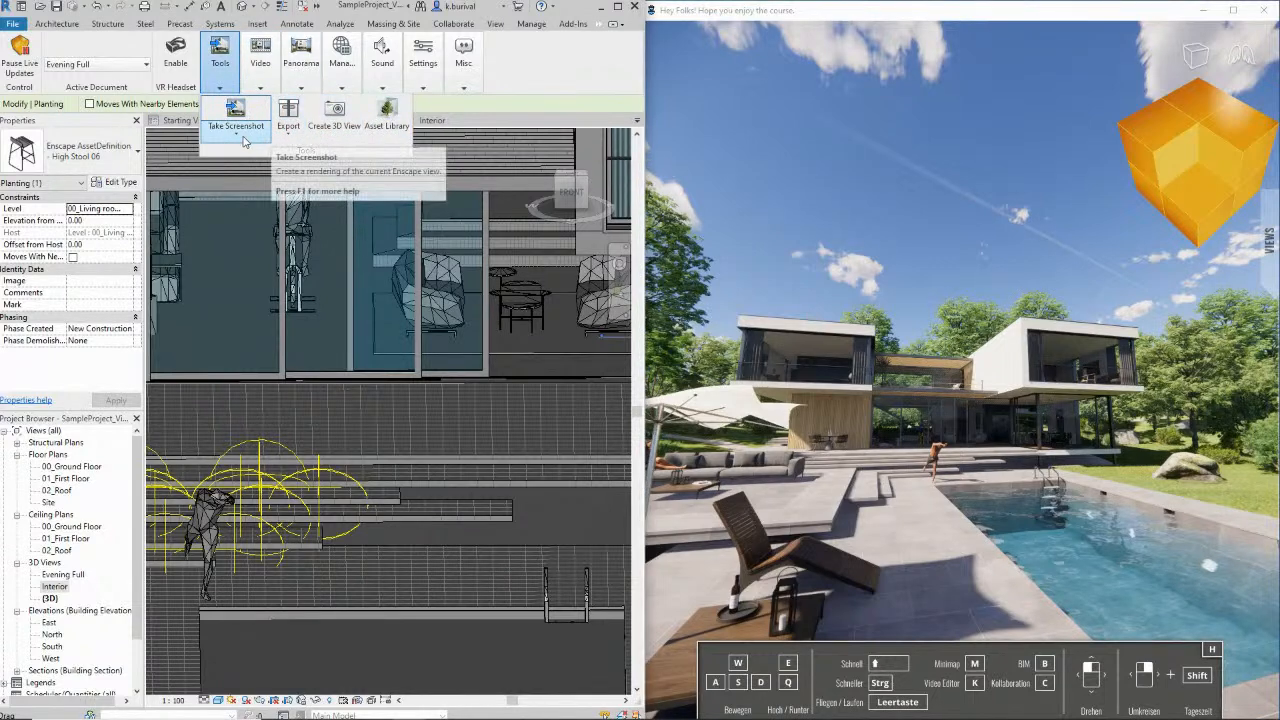
left_click(286, 138)
left_click(310, 183)
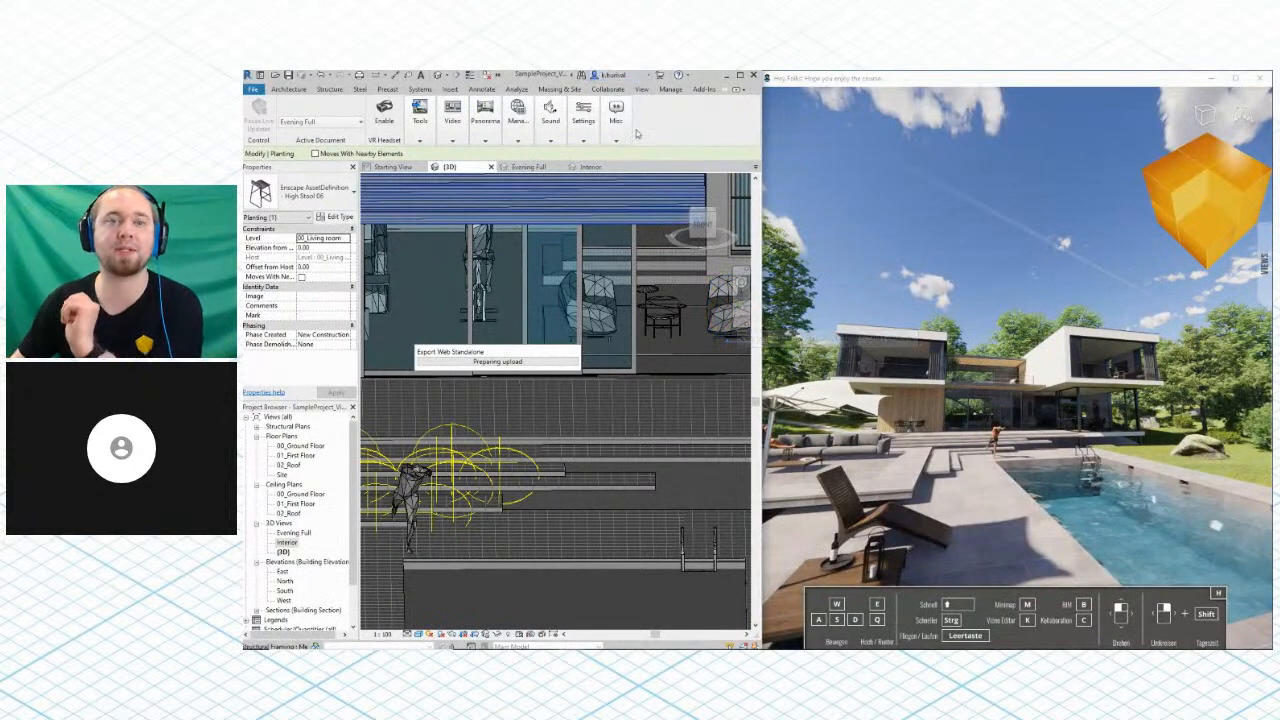
left_click(616, 115)
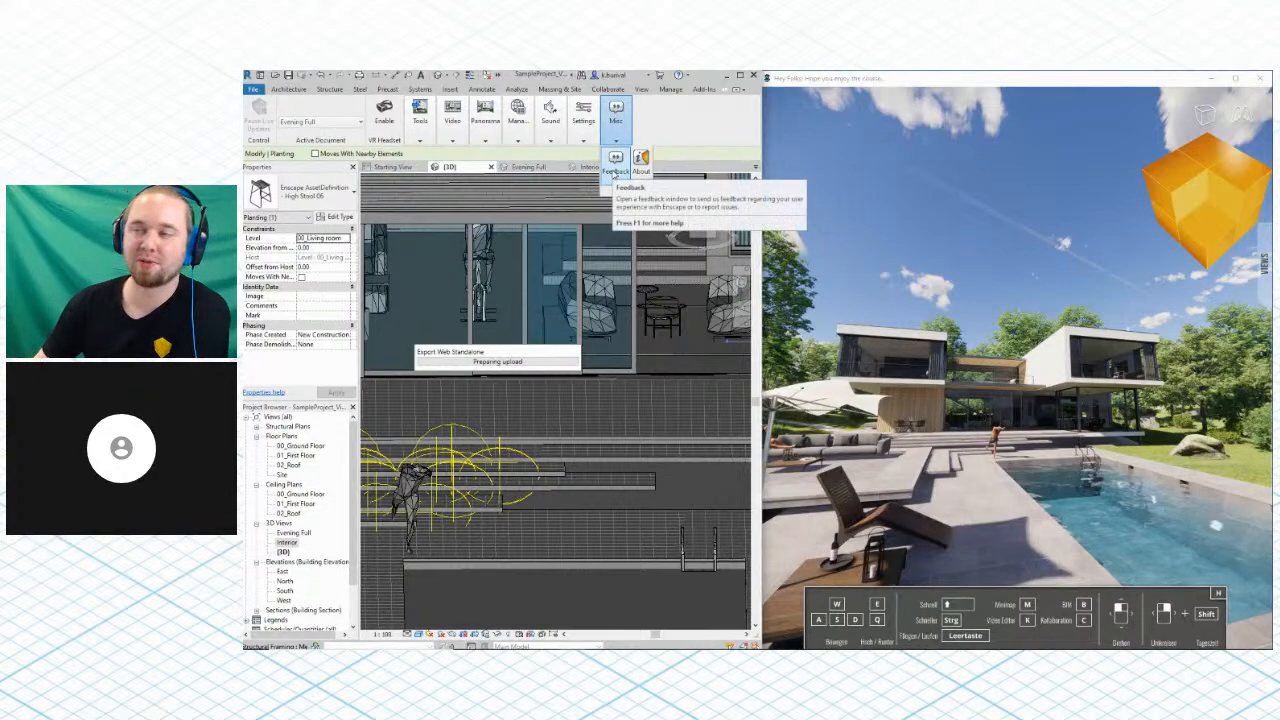
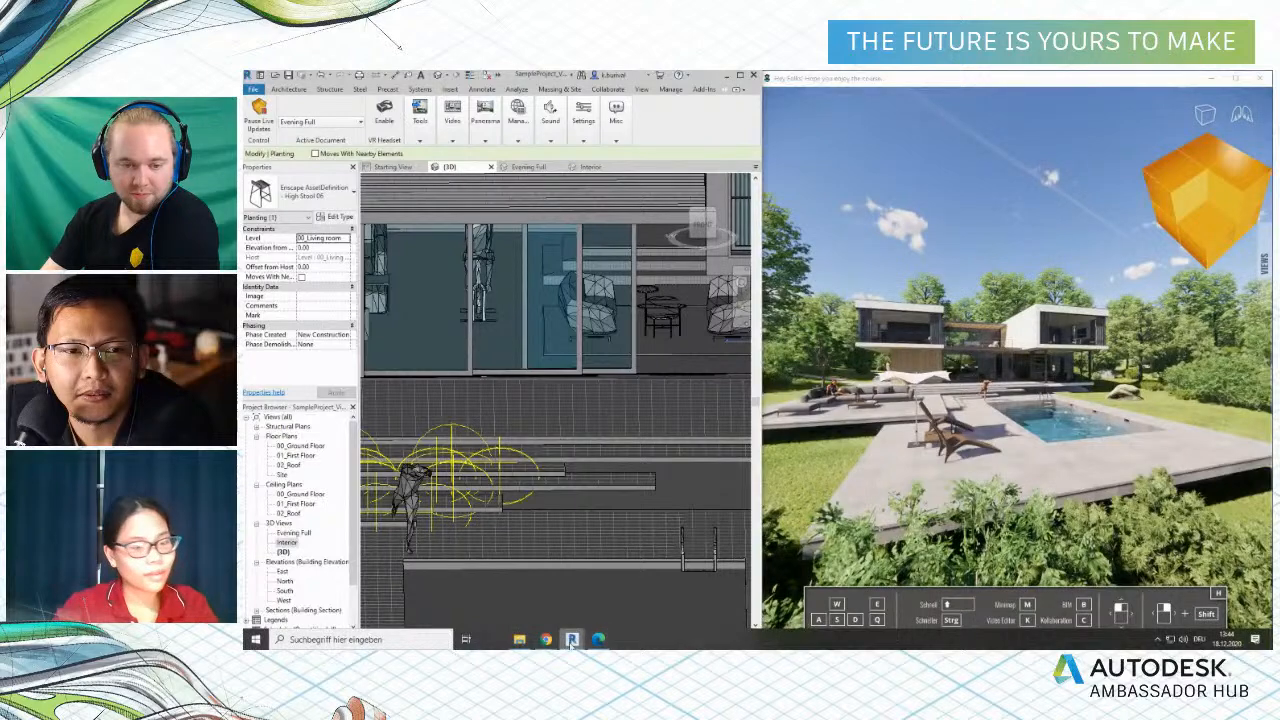
mouse_move(546, 638)
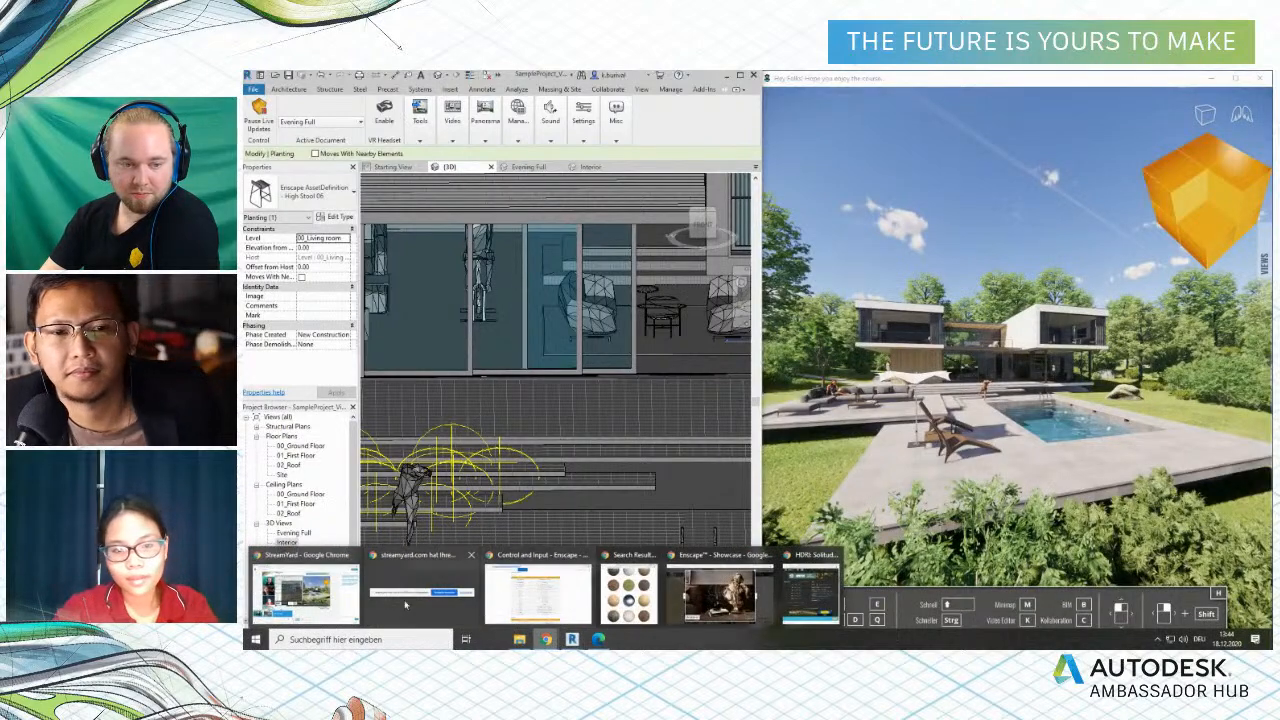
mouse_move(409, 597)
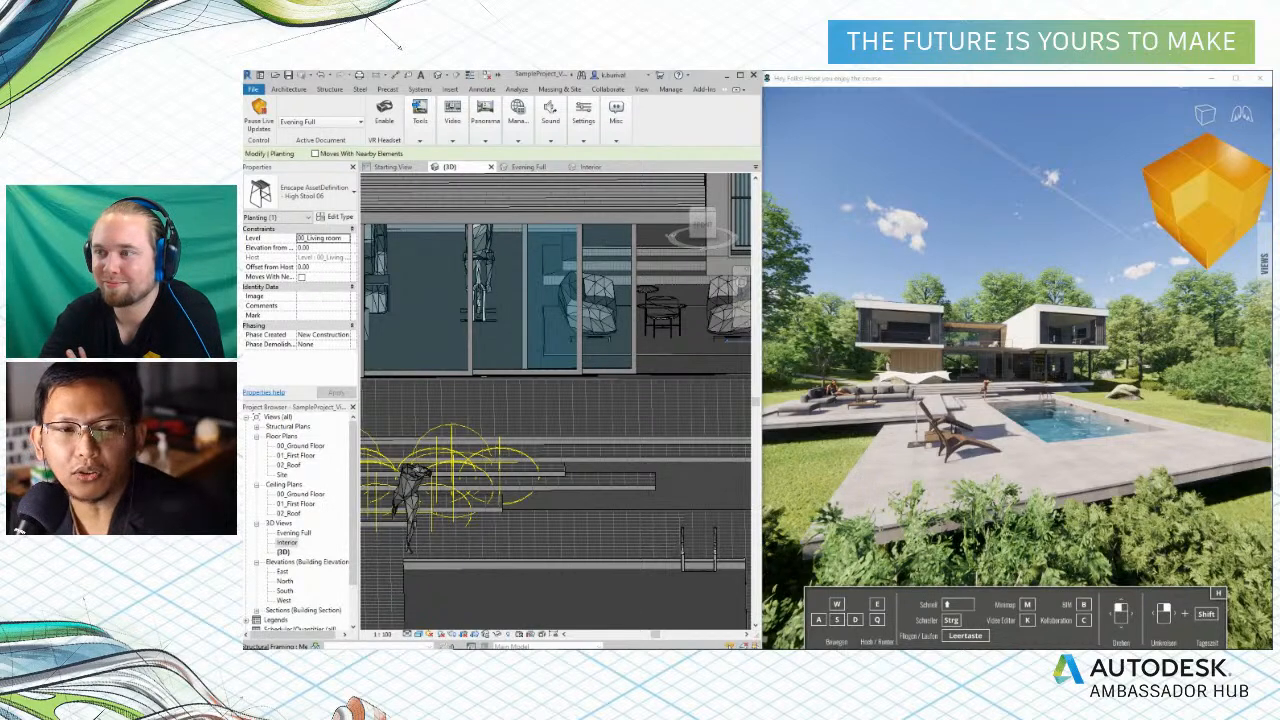
In Enscape's atmosphere settings, try different wind strengths and directions, settle on 7% intensity and a 140° direction angle, and close the settings
left_click(583, 115)
left_click(637, 163)
left_click(420, 158)
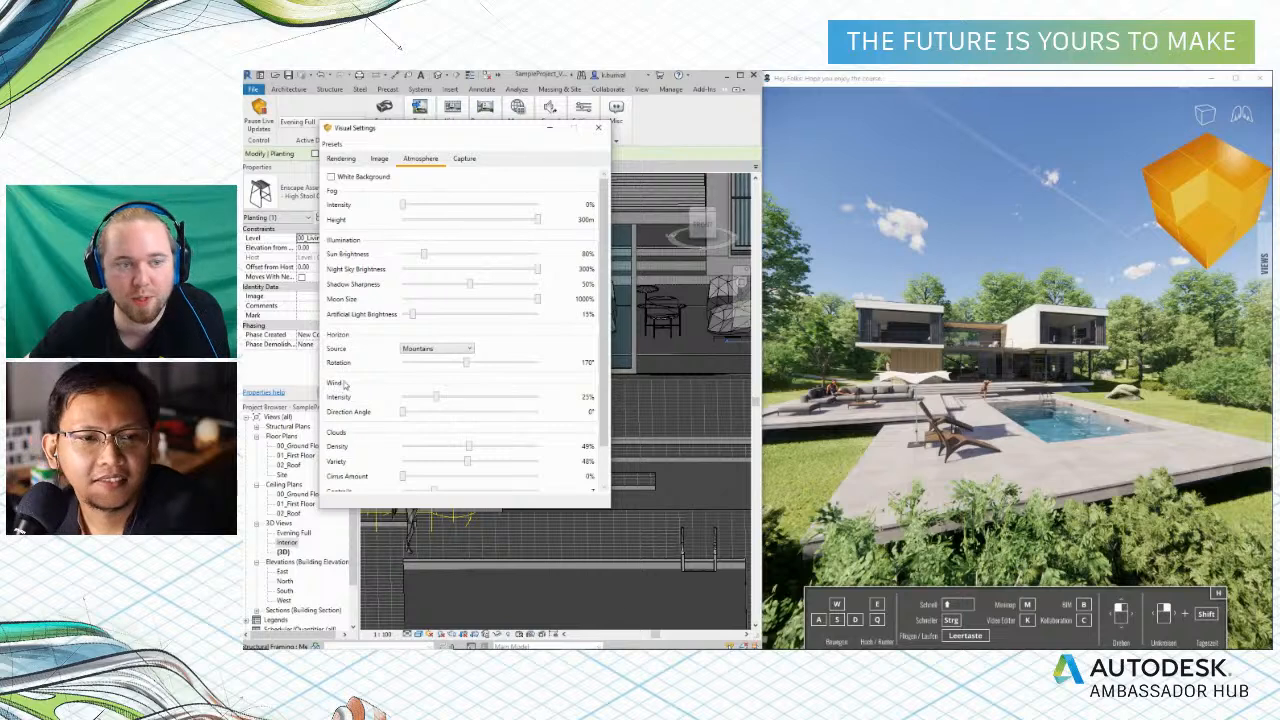
left_click_drag(436, 400, 504, 404)
left_click_drag(403, 414, 488, 412)
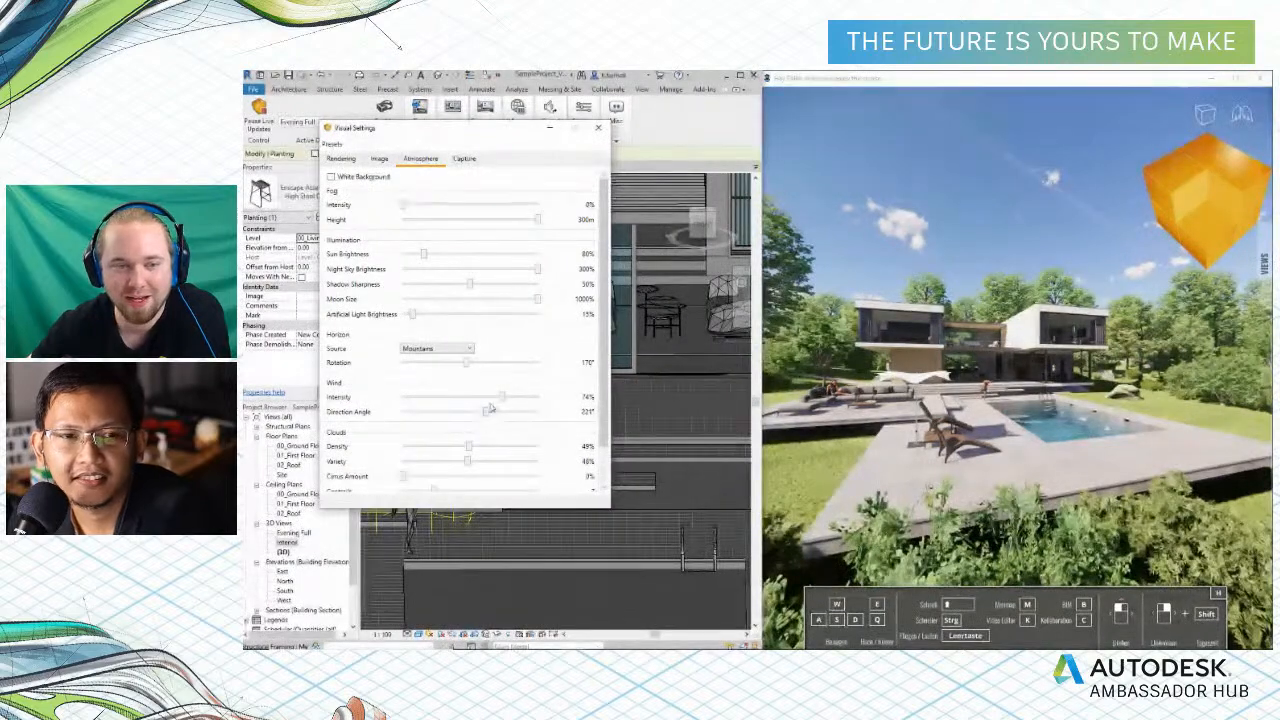
left_click_drag(500, 402, 425, 408)
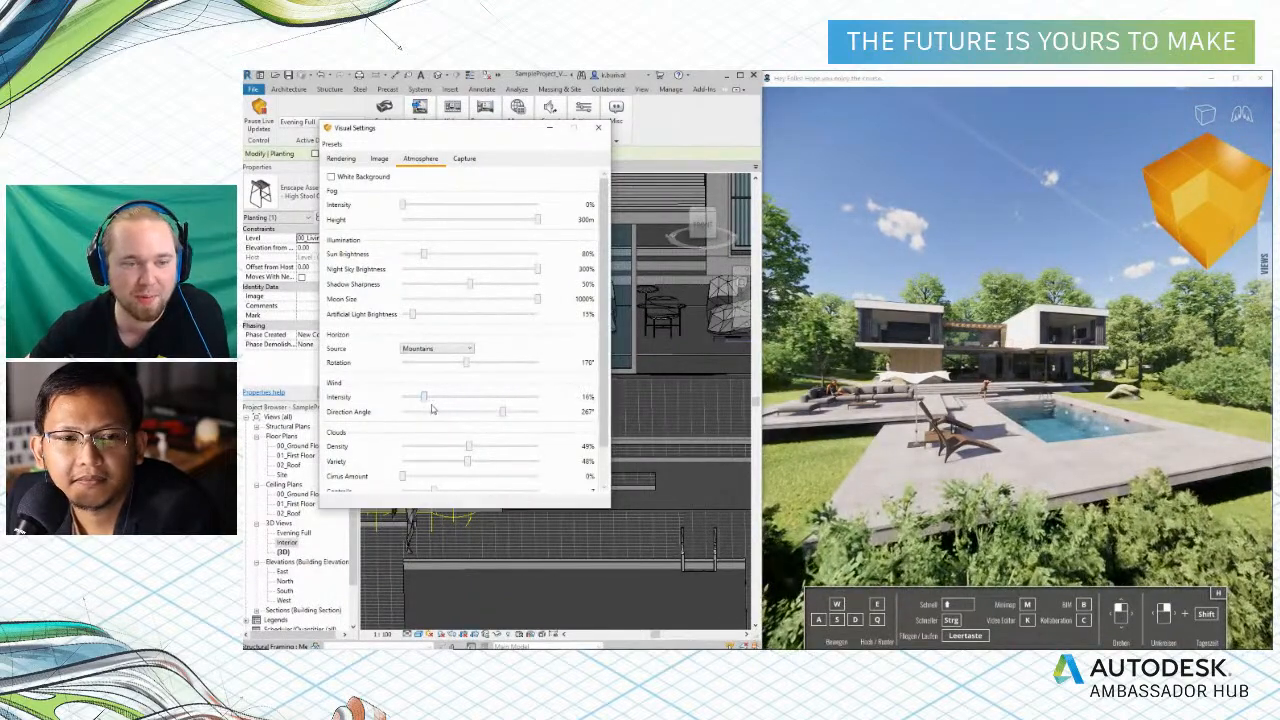
left_click_drag(502, 412, 402, 398)
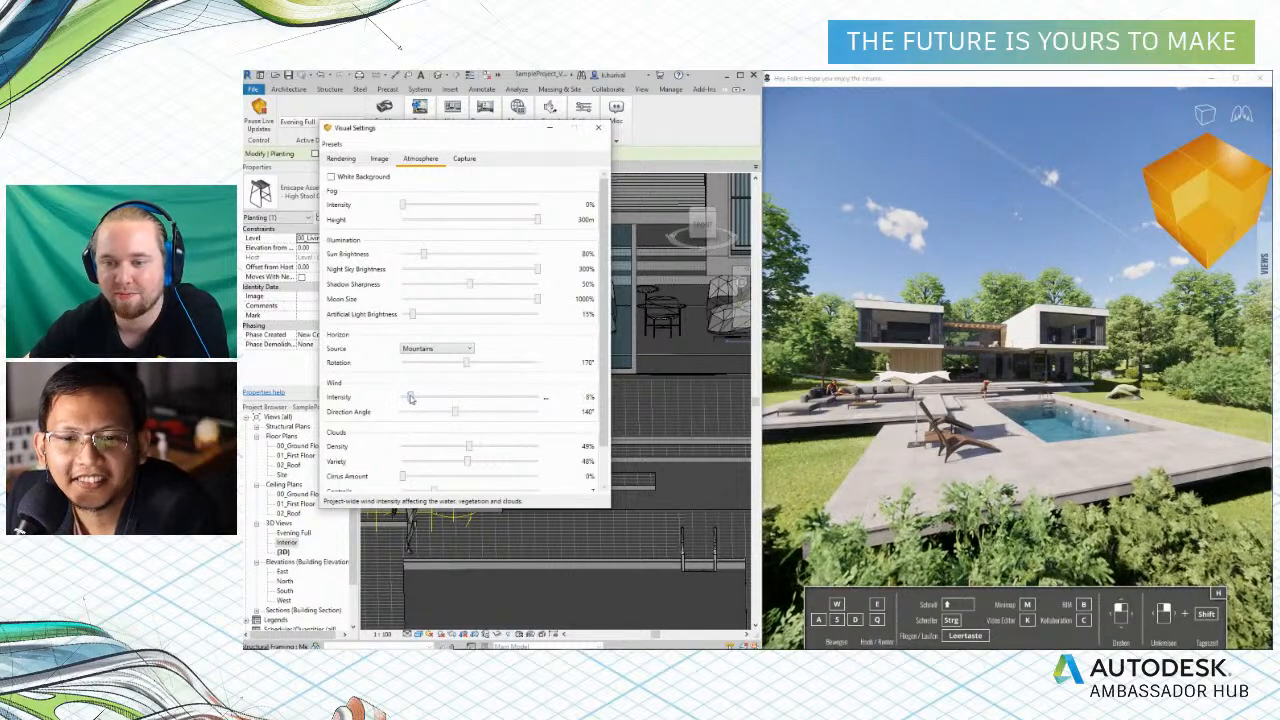
left_click_drag(402, 397, 432, 403)
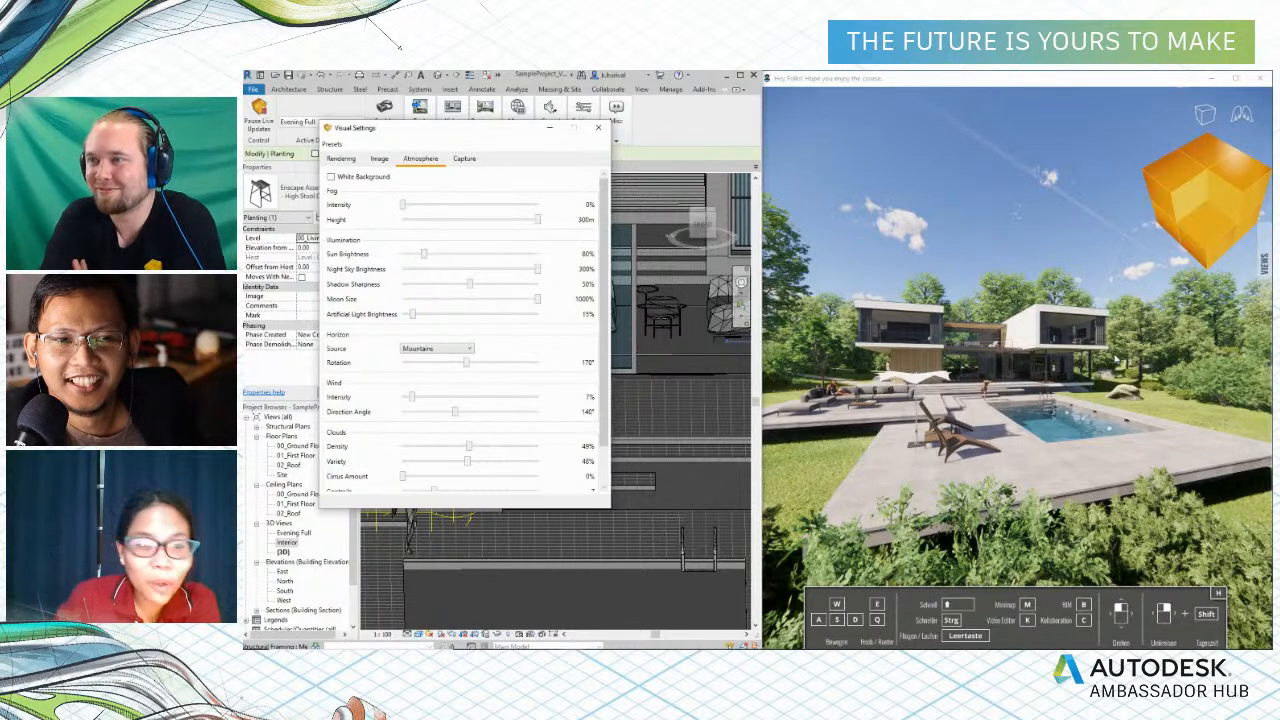
left_click(598, 127)
left_click(594, 128)
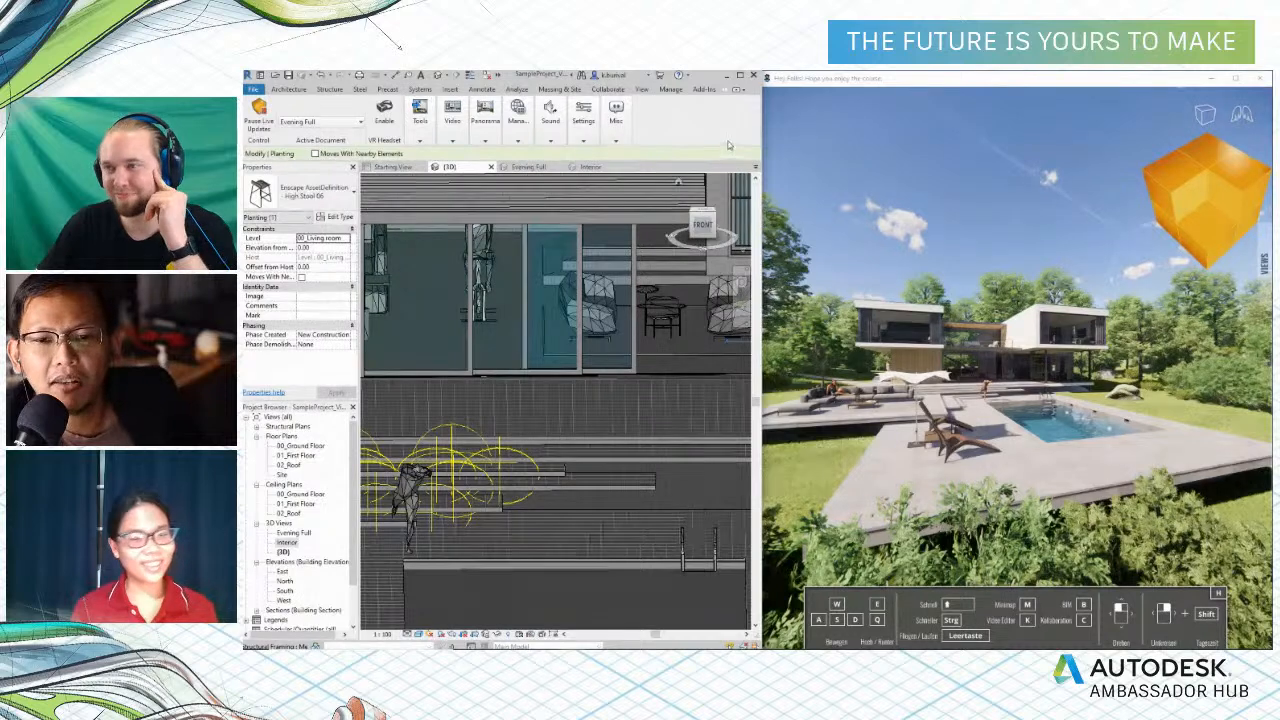
left_click(616, 118)
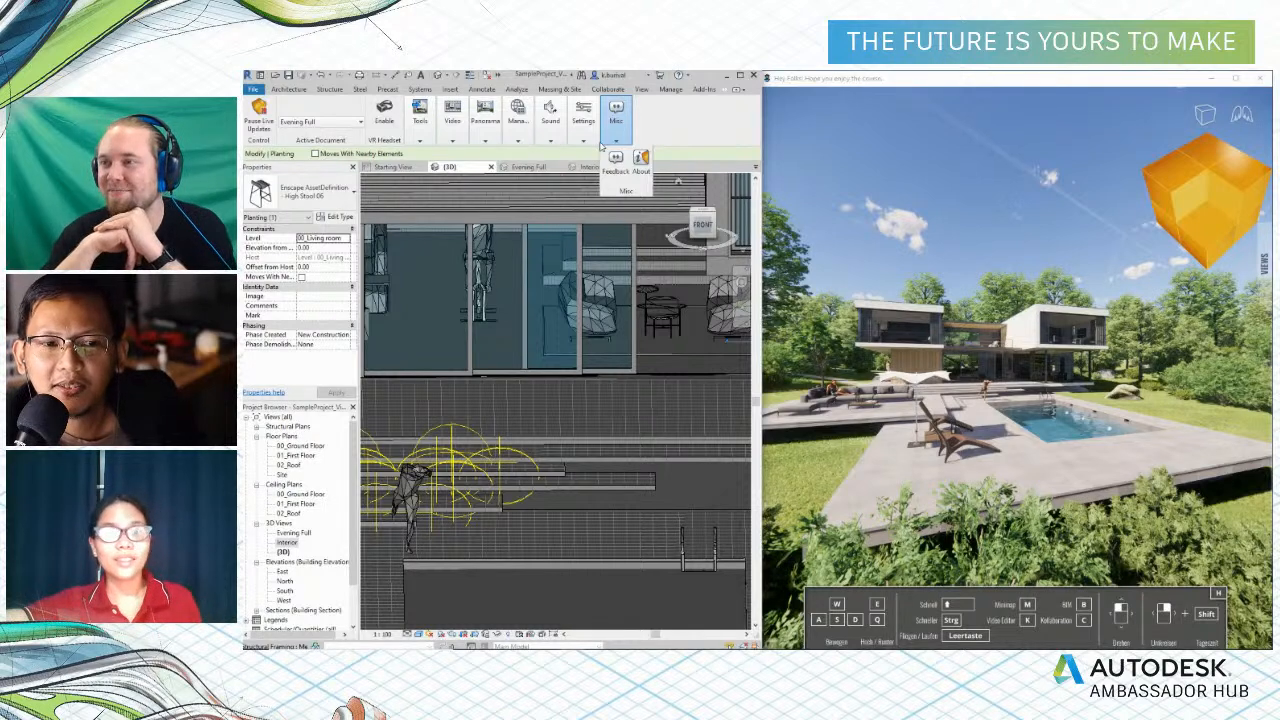
left_click(597, 142)
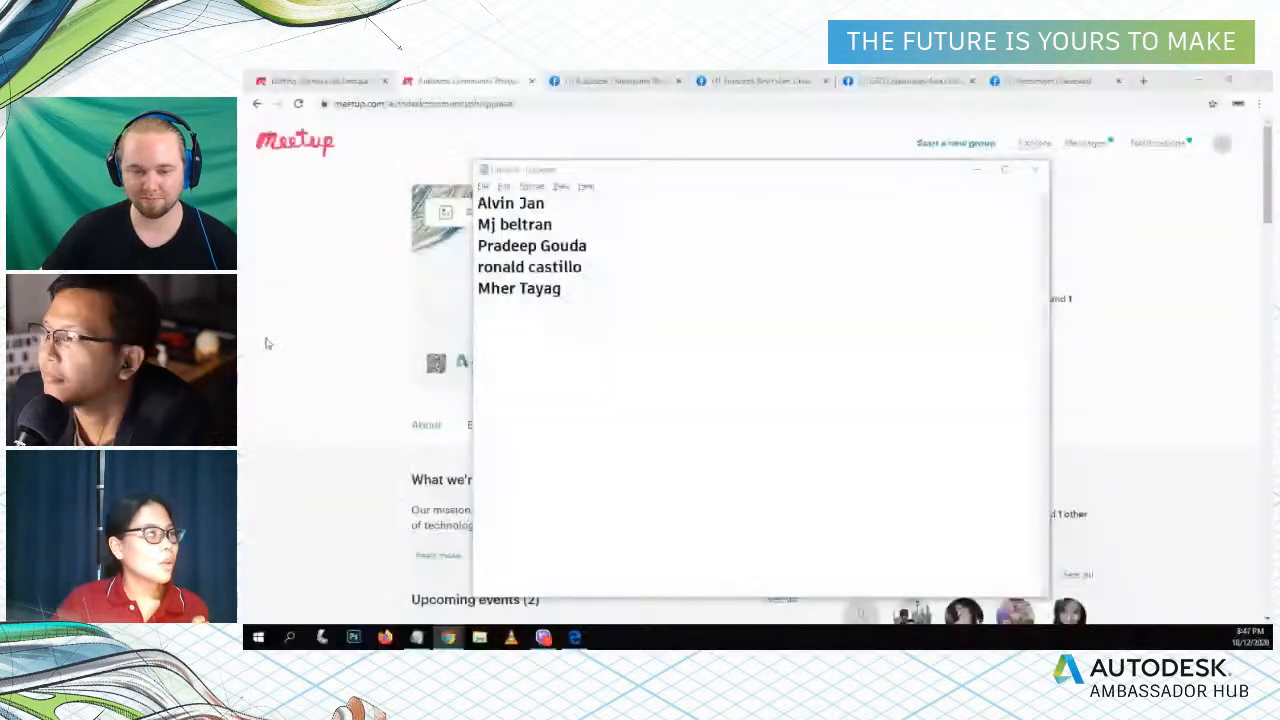
Switch to the browser's Autodesk Revit User Group Philippines page, show the Notepad list of names over it, shift its window and minimize it
left_click(760, 81)
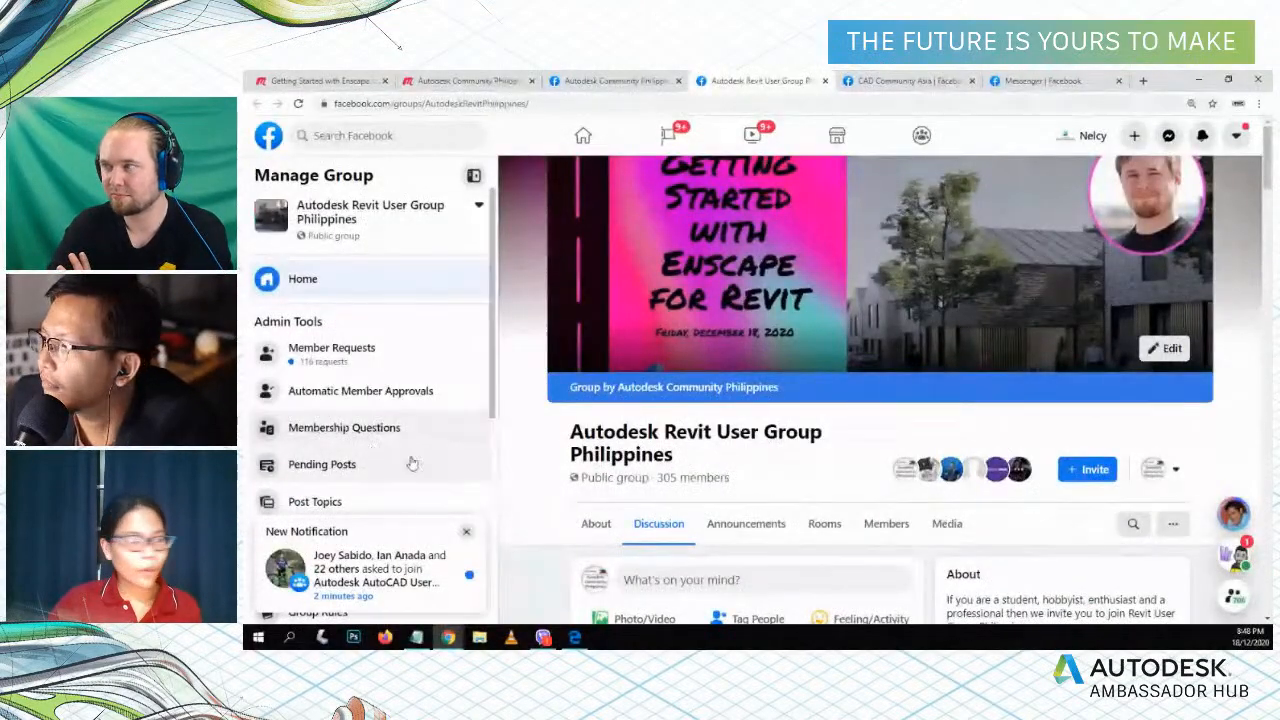
left_click(415, 637)
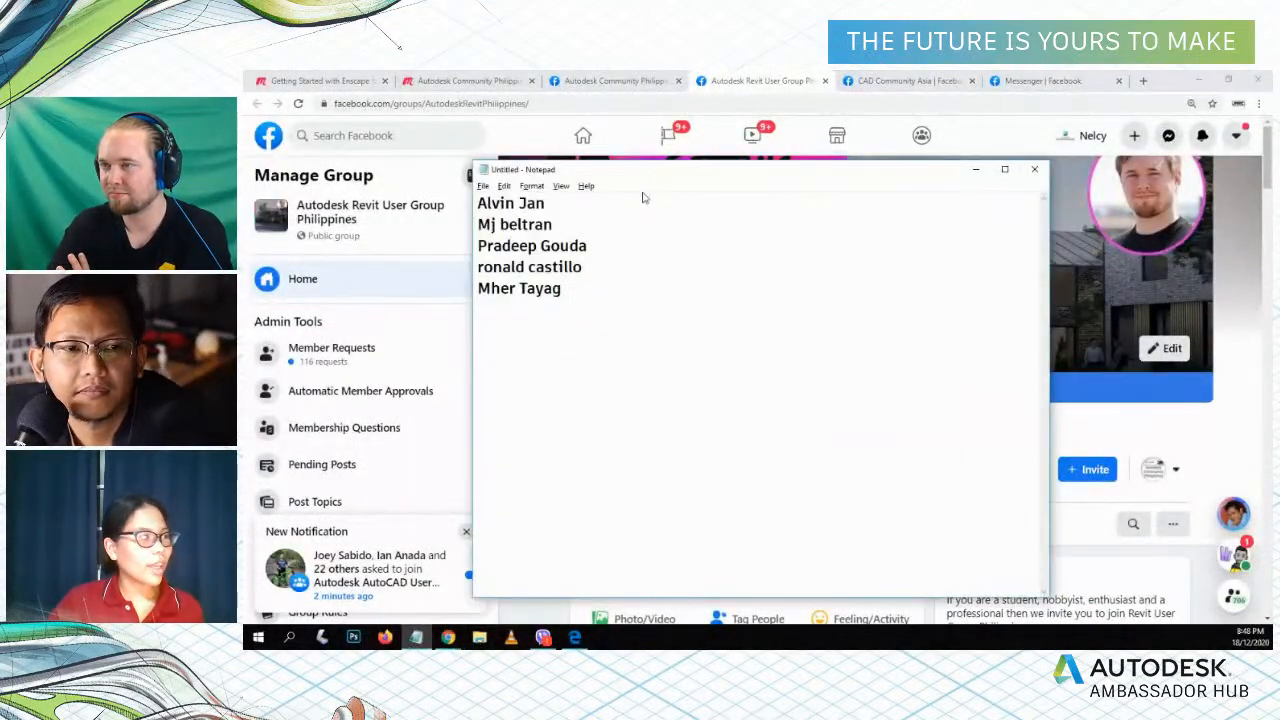
left_click_drag(660, 176, 700, 170)
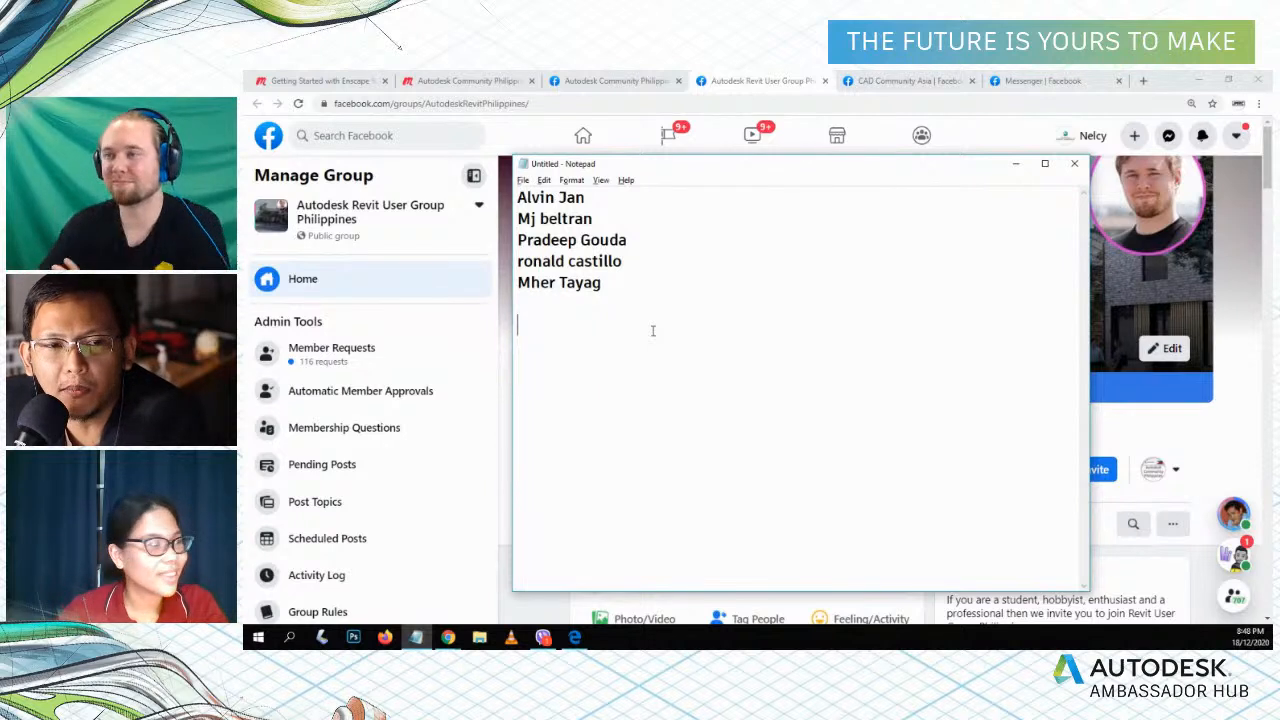
left_click(1015, 163)
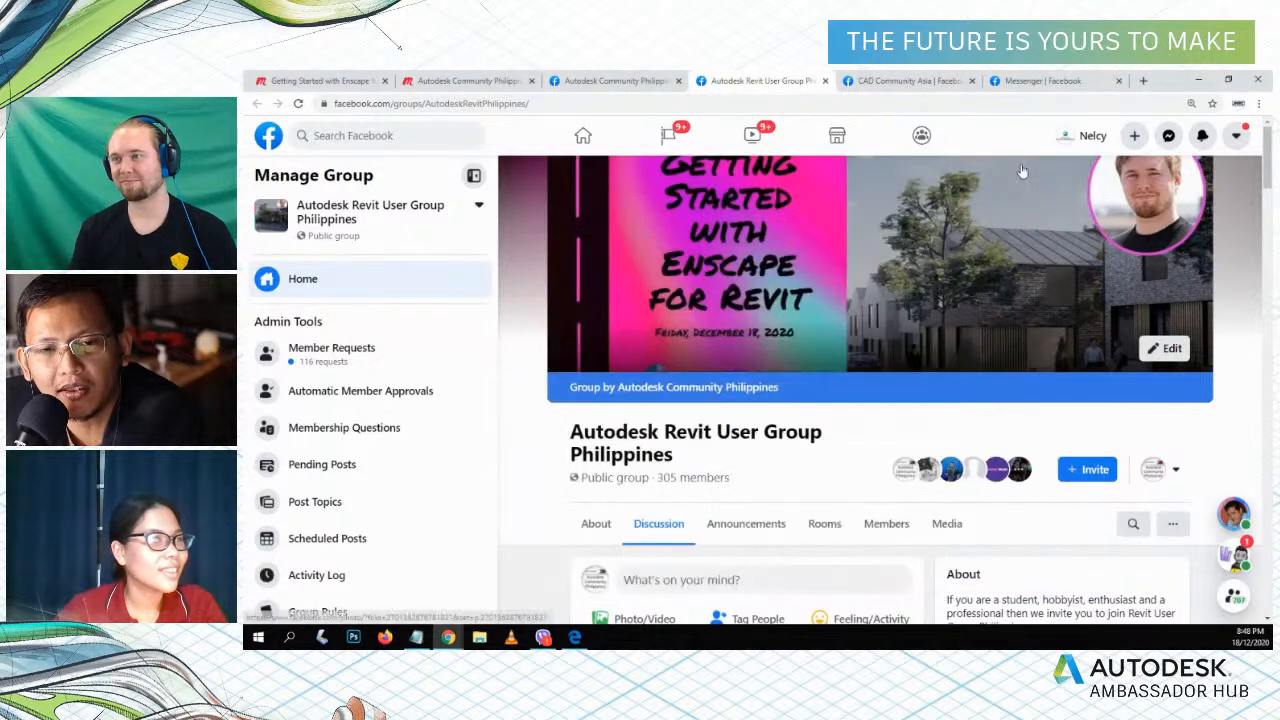